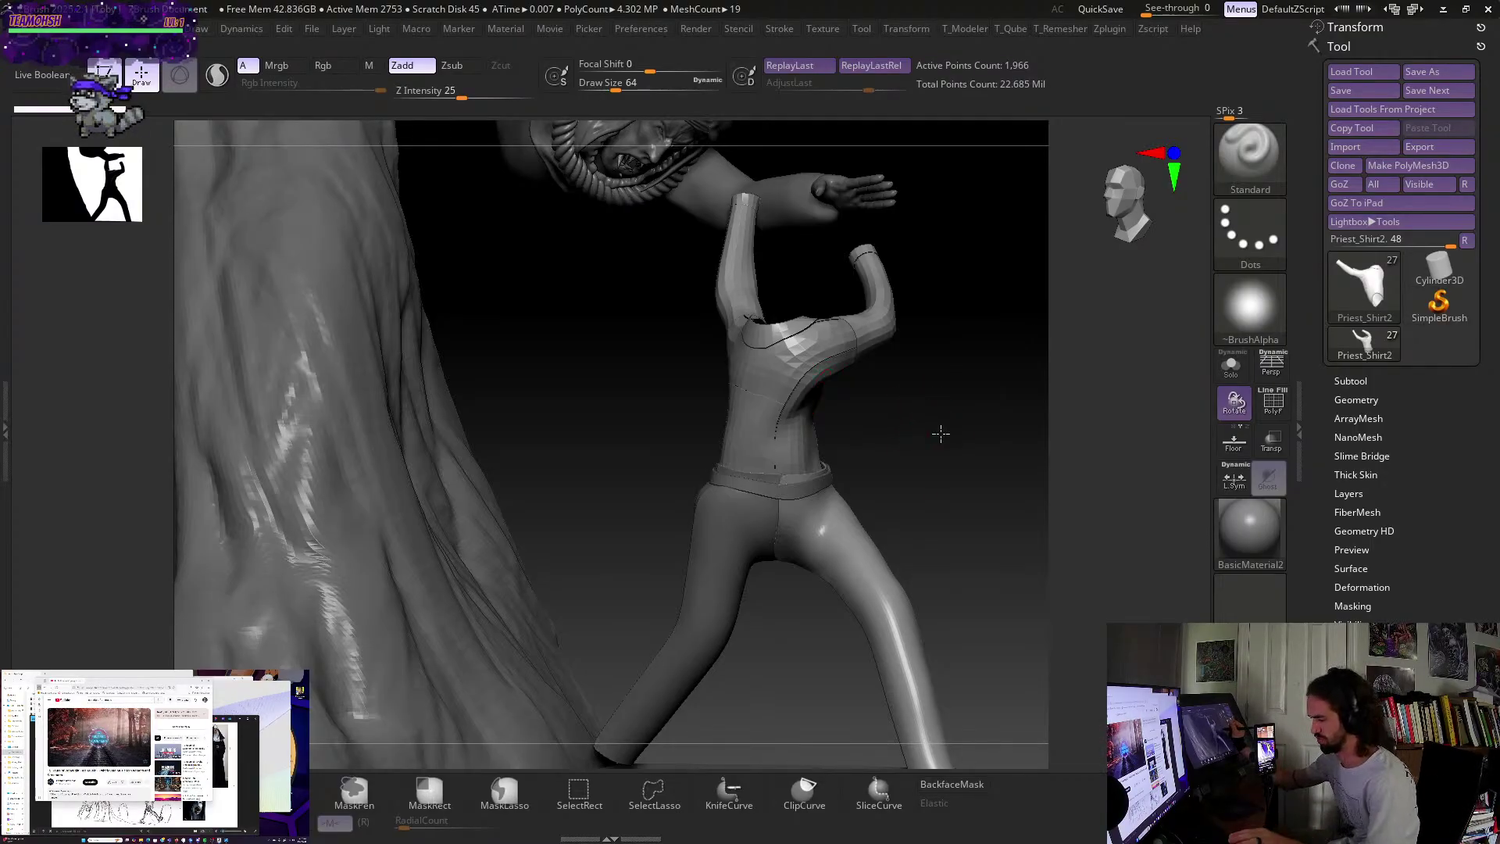
- Turn on the polyframe display for the shirt and examine its polygroups around the torso
{"action": "left_click_drag", "start_coordinate": [941, 432], "coordinate": [780, 429]}
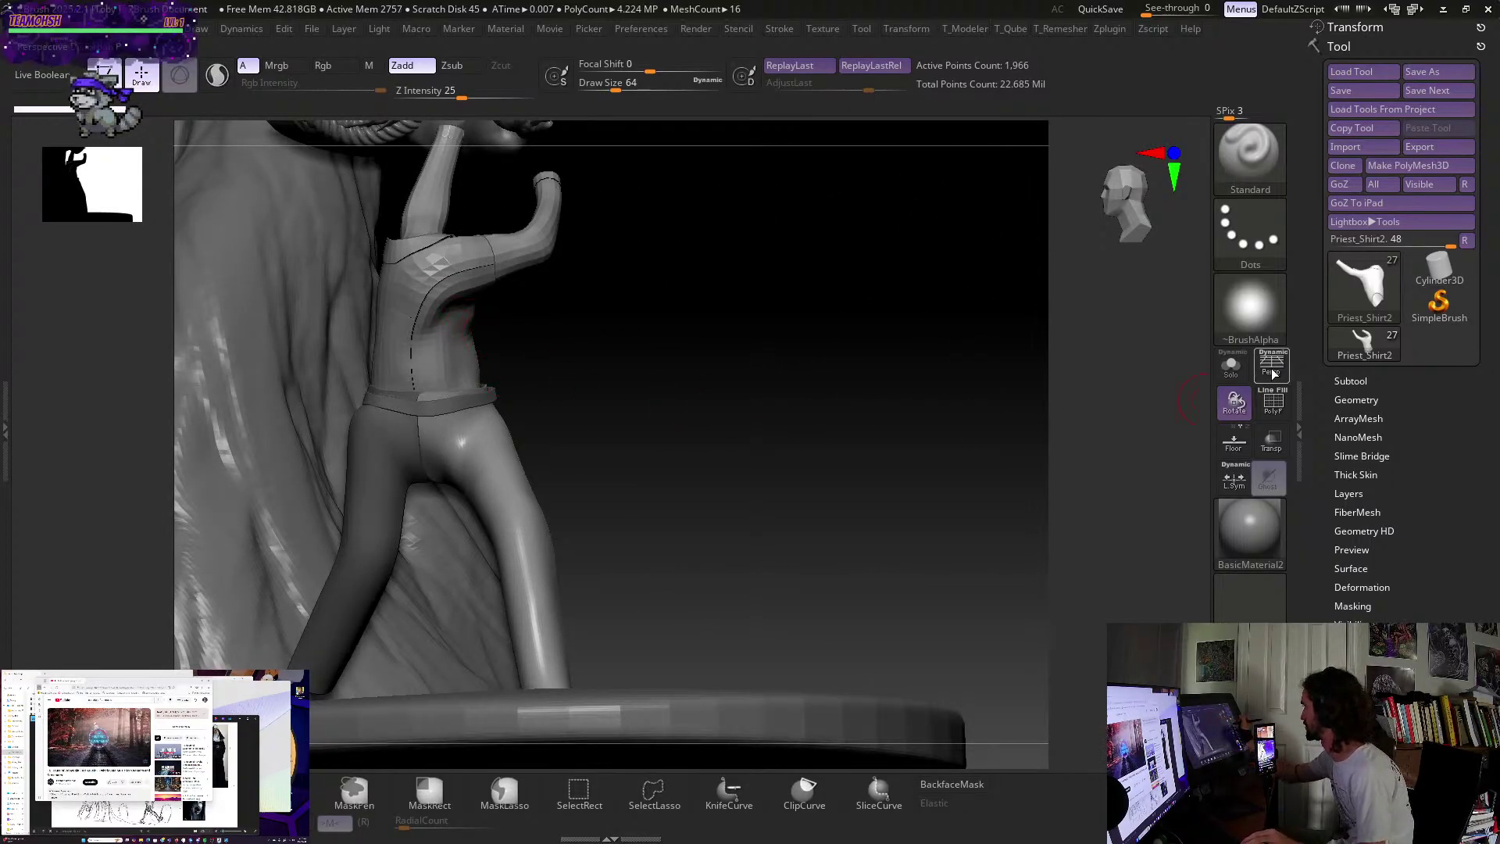
{"action": "left_click", "coordinate": [1273, 401]}
{"action": "left_click_drag", "start_coordinate": [653, 419], "coordinate": [722, 626]}
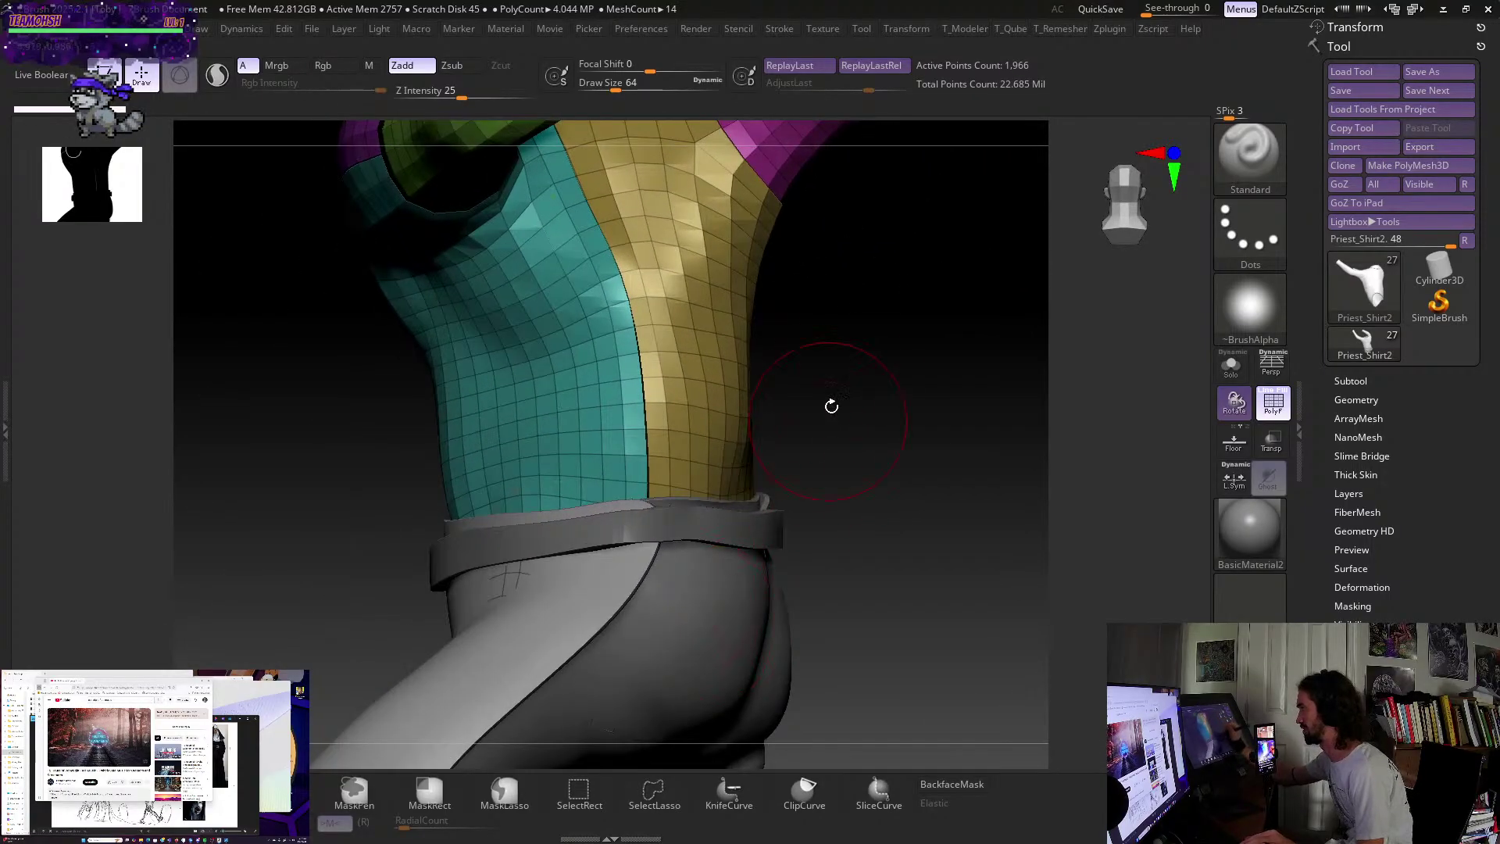
{"action": "left_click_drag", "start_coordinate": [832, 405], "coordinate": [800, 499]}
{"action": "left_click_drag", "start_coordinate": [659, 539], "coordinate": [765, 523]}
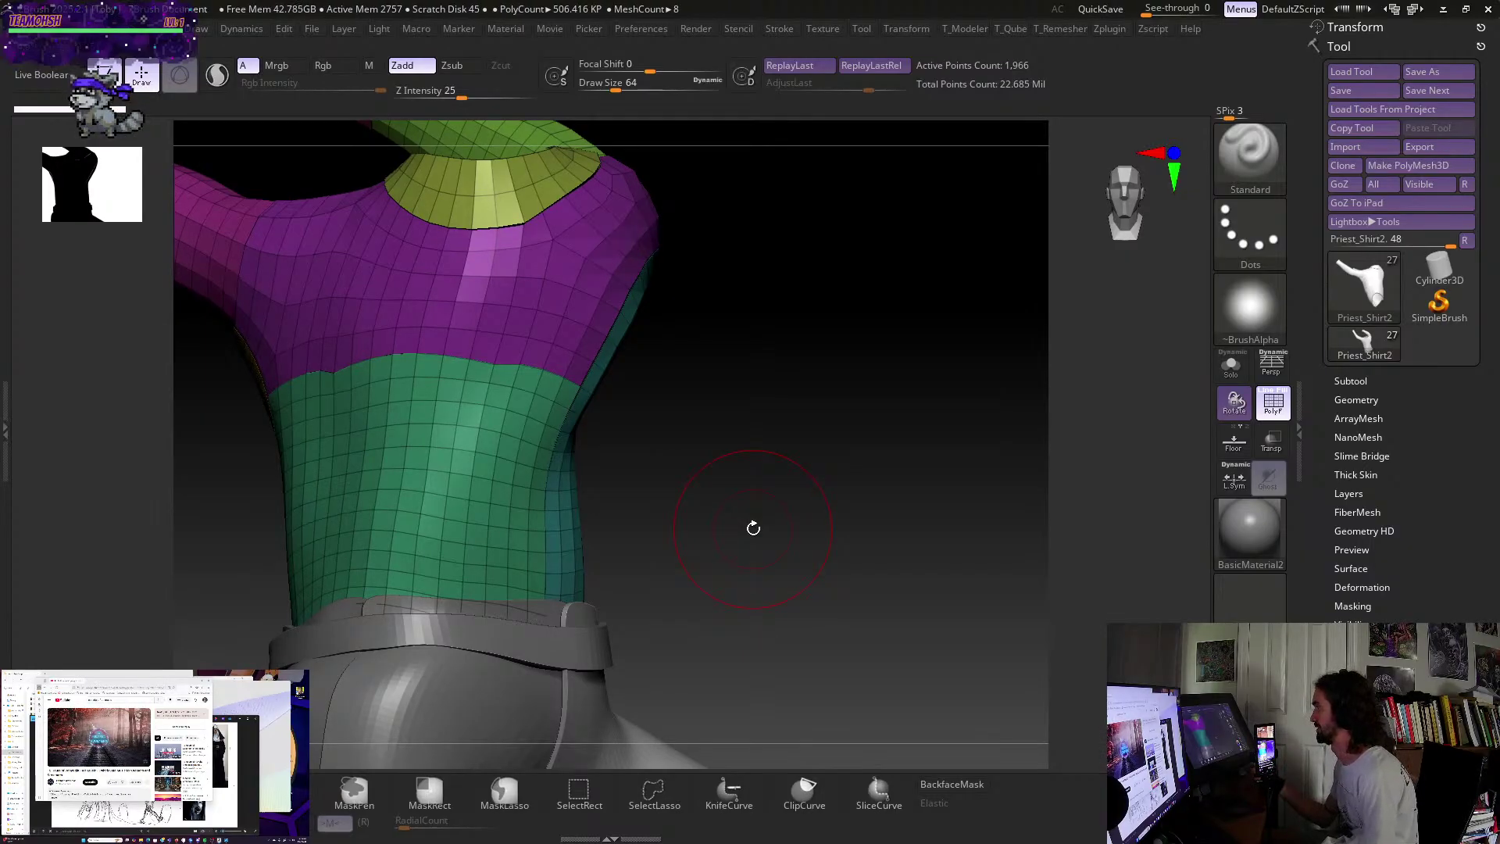
{"action": "mouse_move", "coordinate": [835, 471]}
{"action": "left_mouse_down"}
{"action": "mouse_move", "coordinate": [781, 446]}
{"action": "mouse_move", "coordinate": [737, 453]}
{"action": "mouse_move", "coordinate": [753, 415]}
{"action": "mouse_move", "coordinate": [812, 483]}
{"action": "left_mouse_up"}
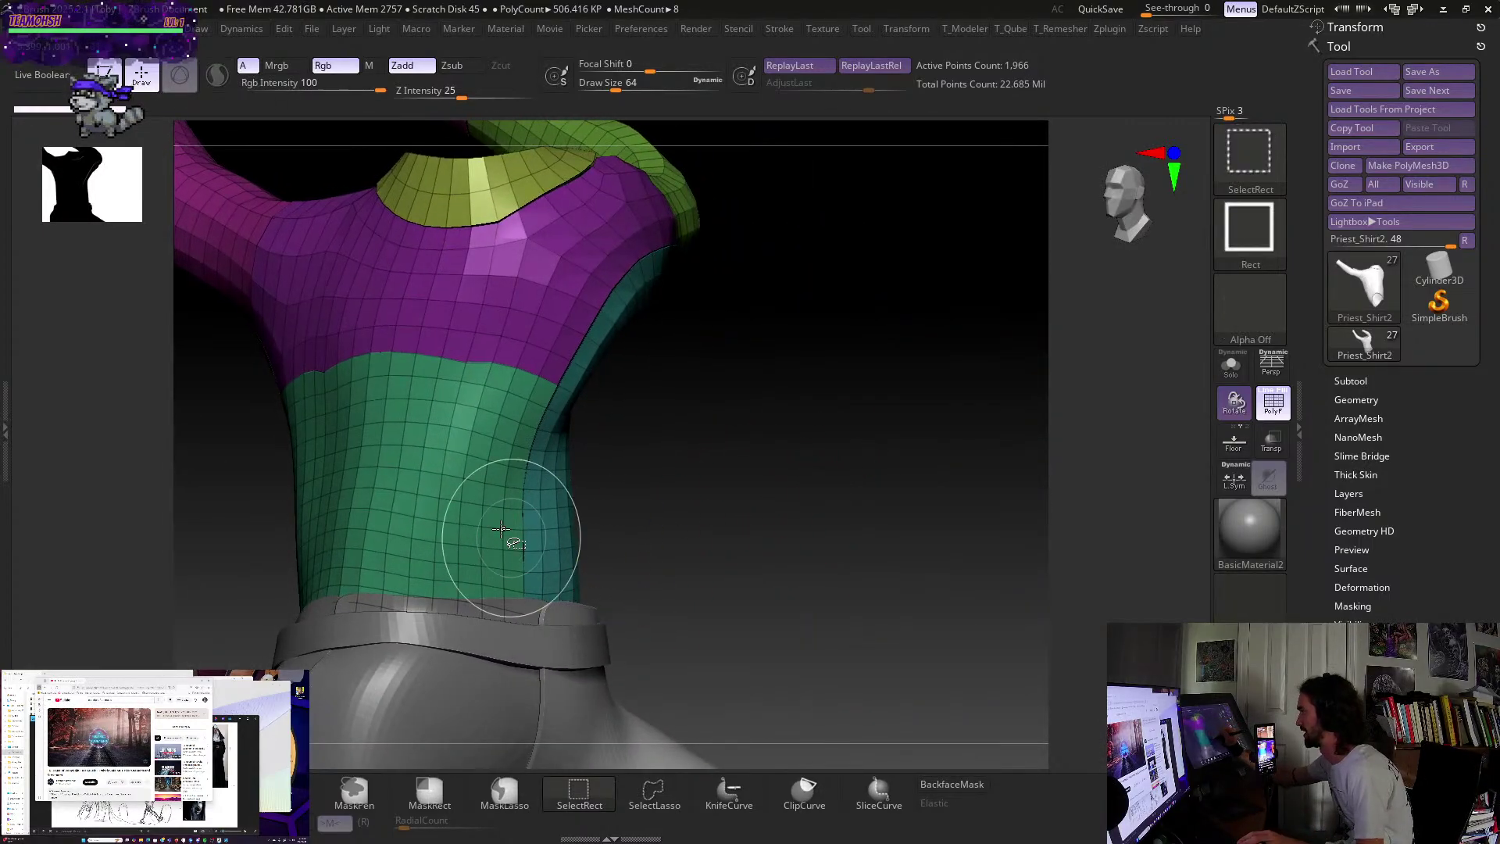
- Bring up the Move gizmo and mask all of the shirt except its green lower-torso polygroup
{"action": "key", "text": "w"}
{"action": "left_click", "coordinate": [469, 489], "text": "ctrl"}
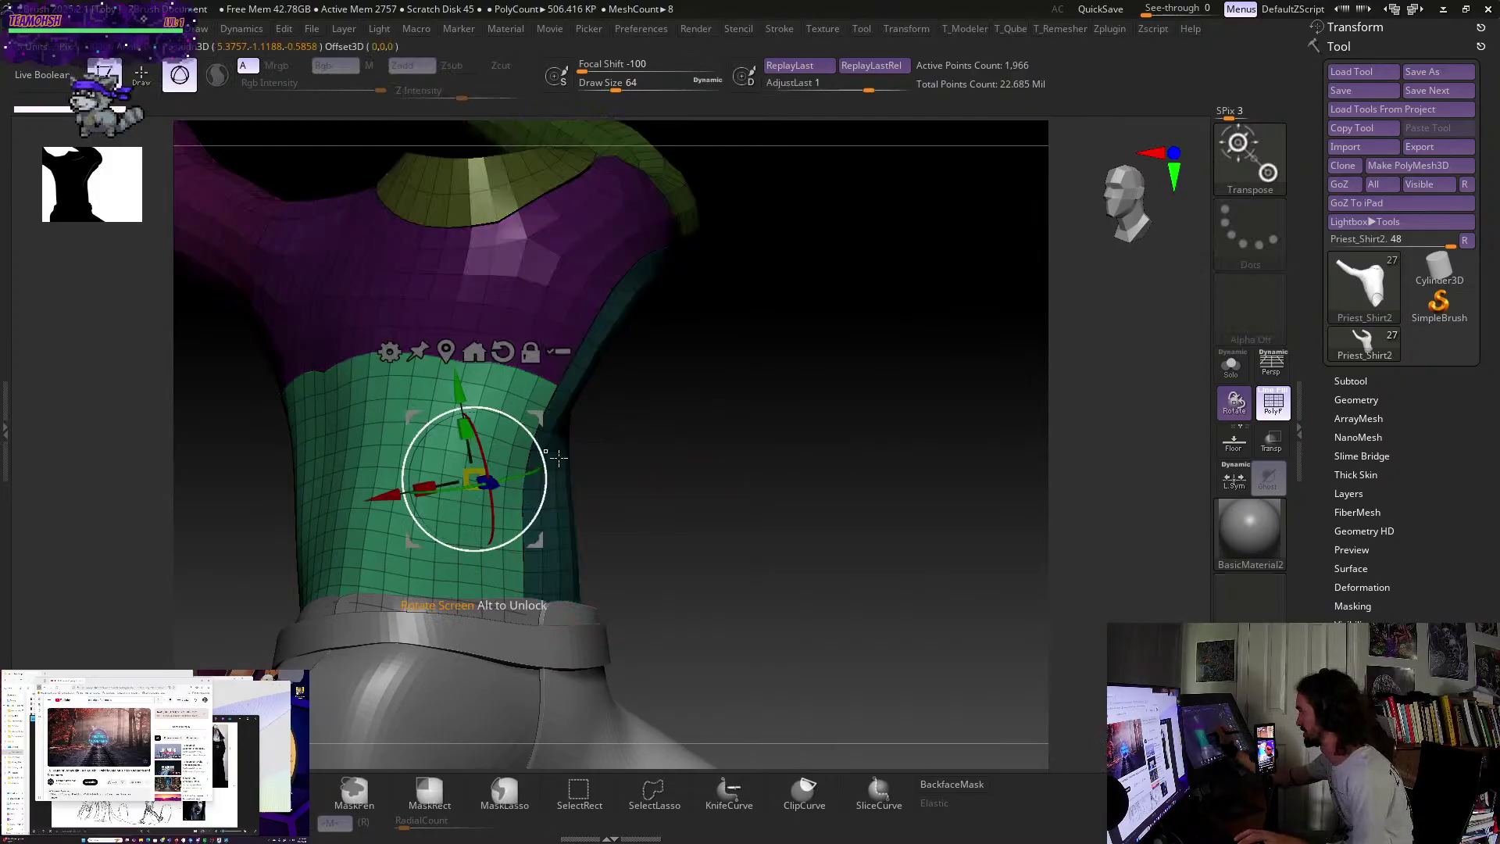
- Try to extrude the unmasked lower-torso polygroup outward along the gizmo's X axis, and undo the attempt
{"action": "mouse_move", "coordinate": [750, 532]}
{"action": "left_mouse_down"}
{"action": "mouse_move", "coordinate": [763, 542]}
{"action": "mouse_move", "coordinate": [746, 549]}
{"action": "left_mouse_up"}
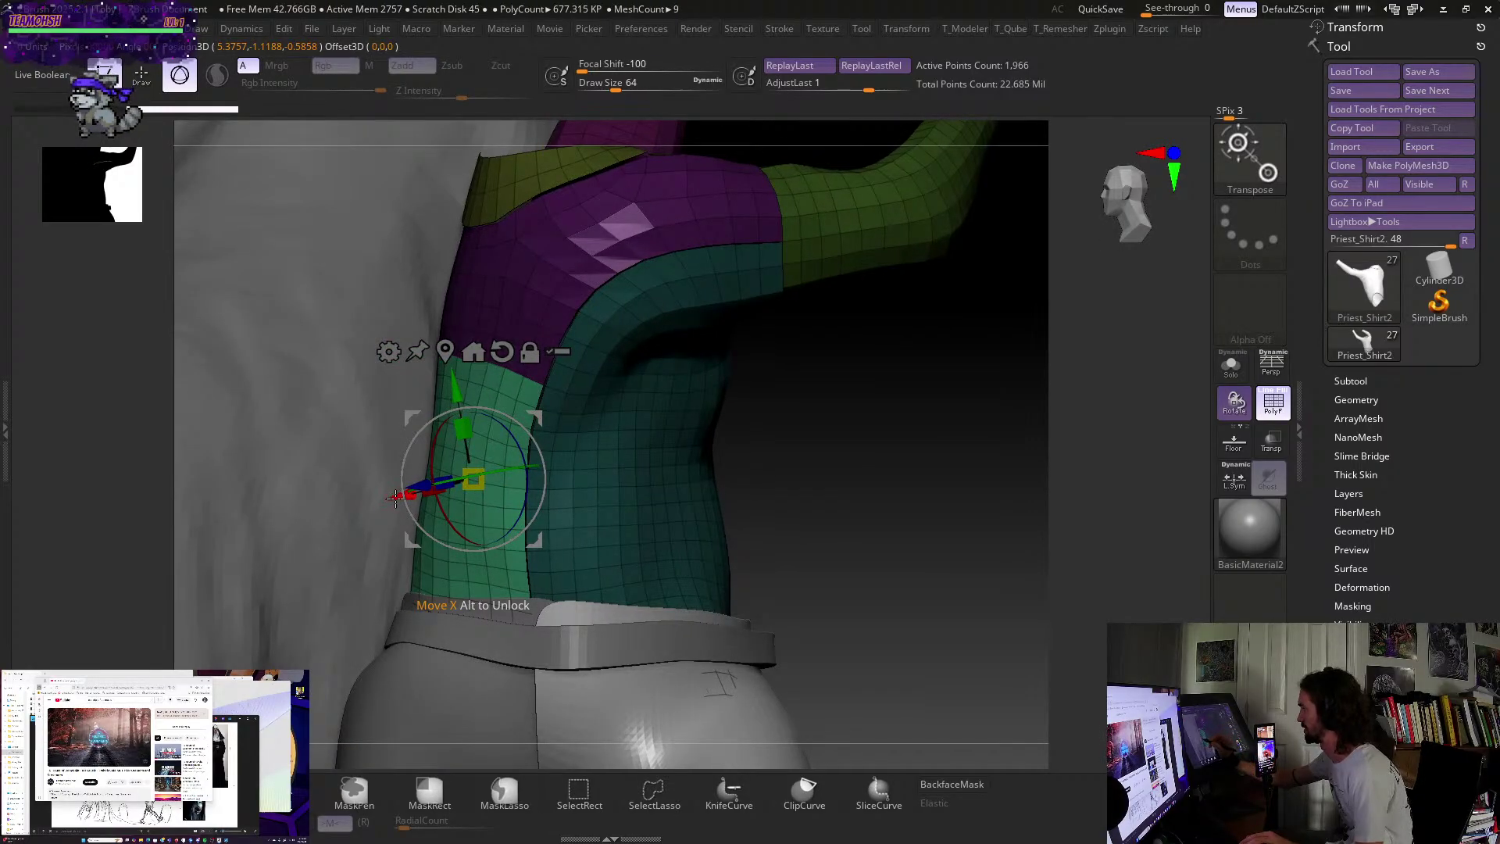
{"action": "left_click_drag", "start_coordinate": [399, 493], "coordinate": [344, 506], "text": "ctrl"}
{"action": "key", "text": "ctrl+z"}
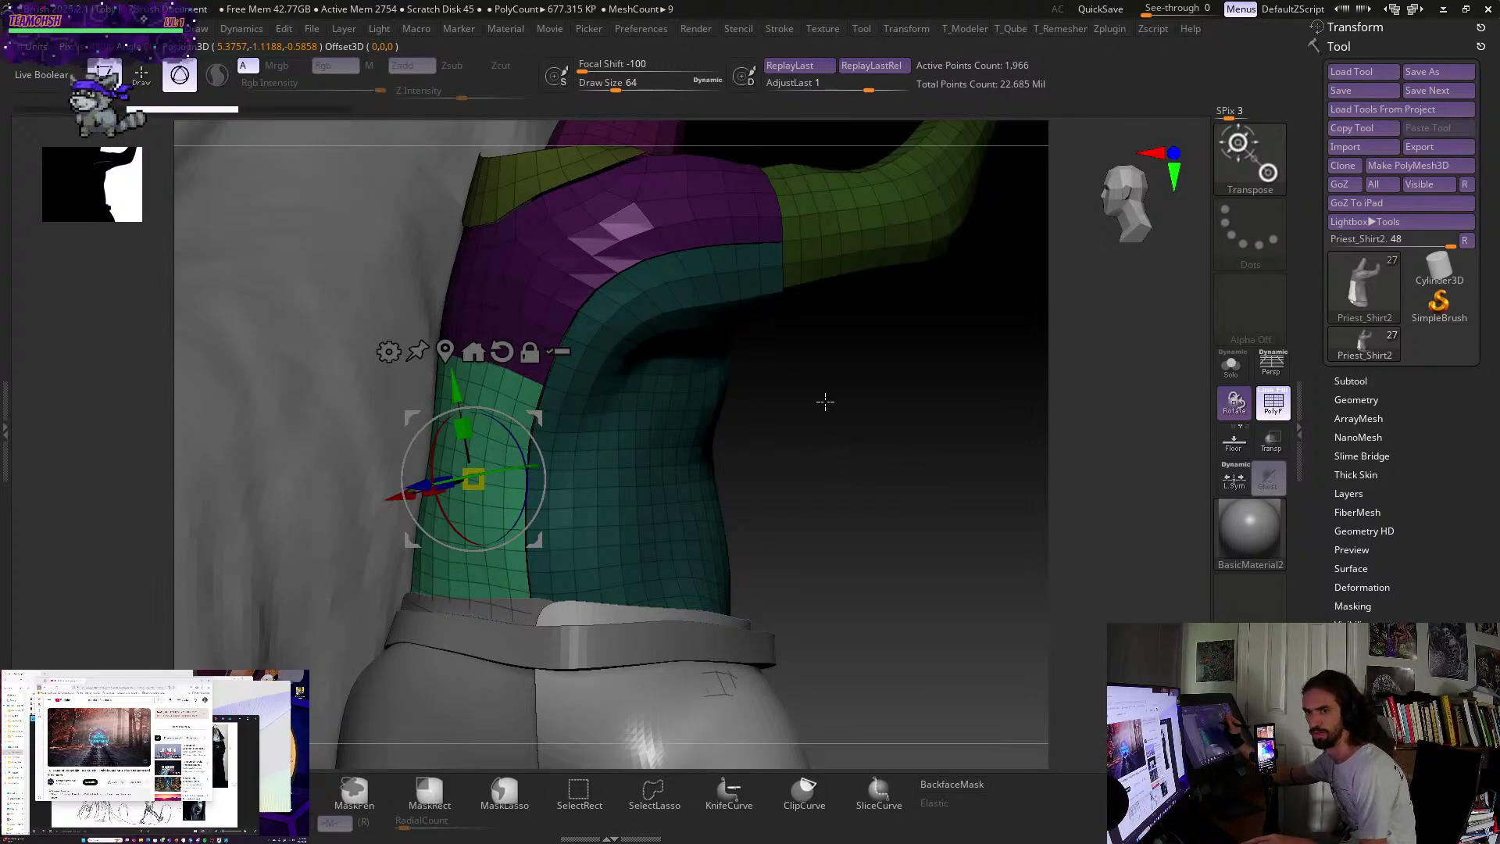
- Split the shirt into separate subtools by polygroup with Groups Split, accepting that the operation is not undoable
{"action": "mouse_move", "coordinate": [884, 449]}
{"action": "left_mouse_down"}
{"action": "mouse_move", "coordinate": [837, 439]}
{"action": "mouse_move", "coordinate": [914, 415]}
{"action": "mouse_move", "coordinate": [854, 429]}
{"action": "mouse_move", "coordinate": [794, 479]}
{"action": "mouse_move", "coordinate": [683, 483]}
{"action": "left_mouse_up"}
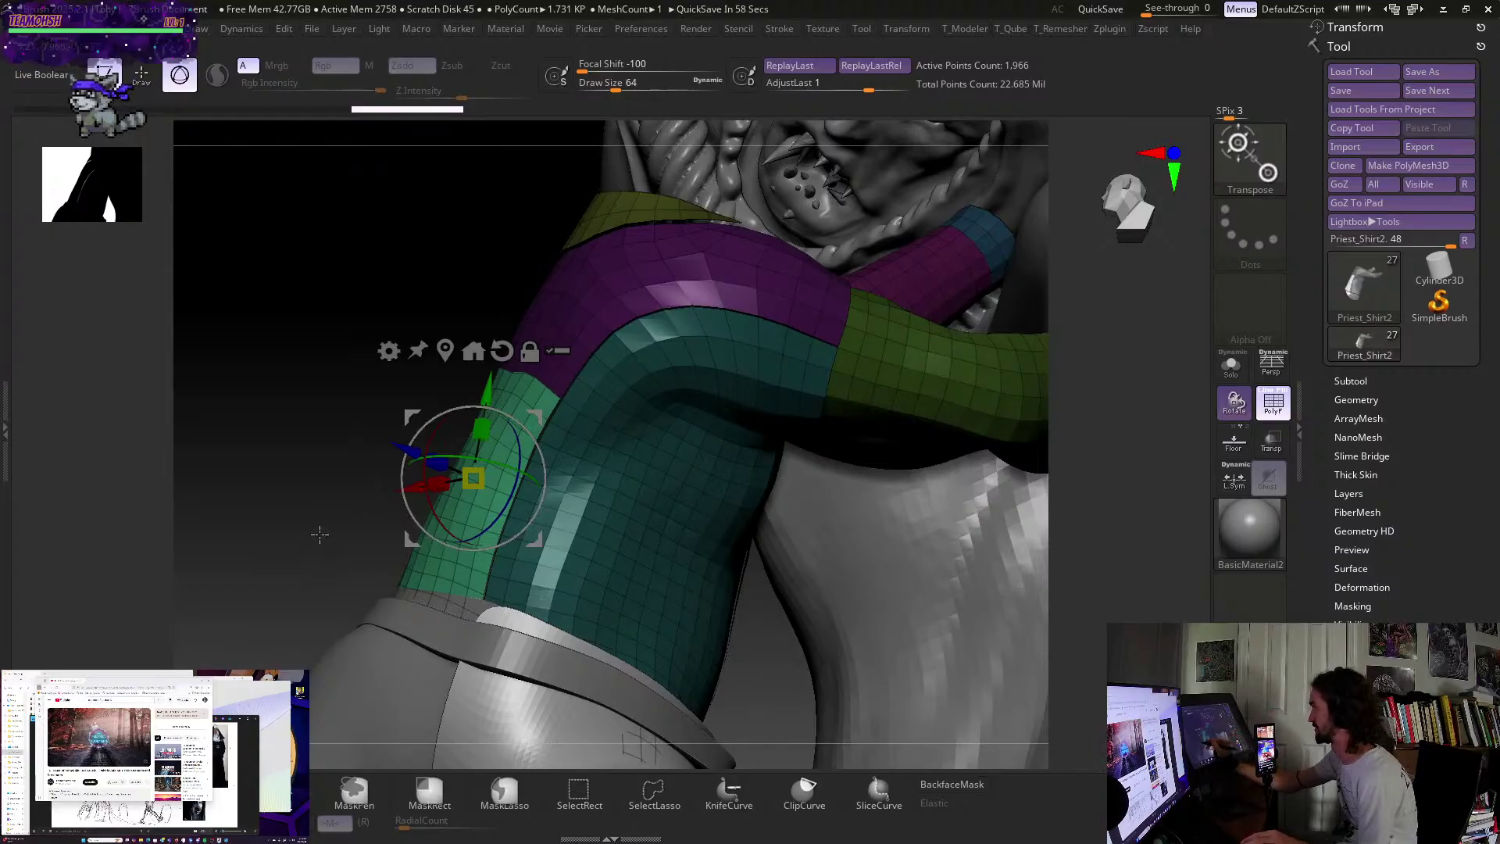
{"action": "left_click_drag", "start_coordinate": [319, 534], "coordinate": [730, 531]}
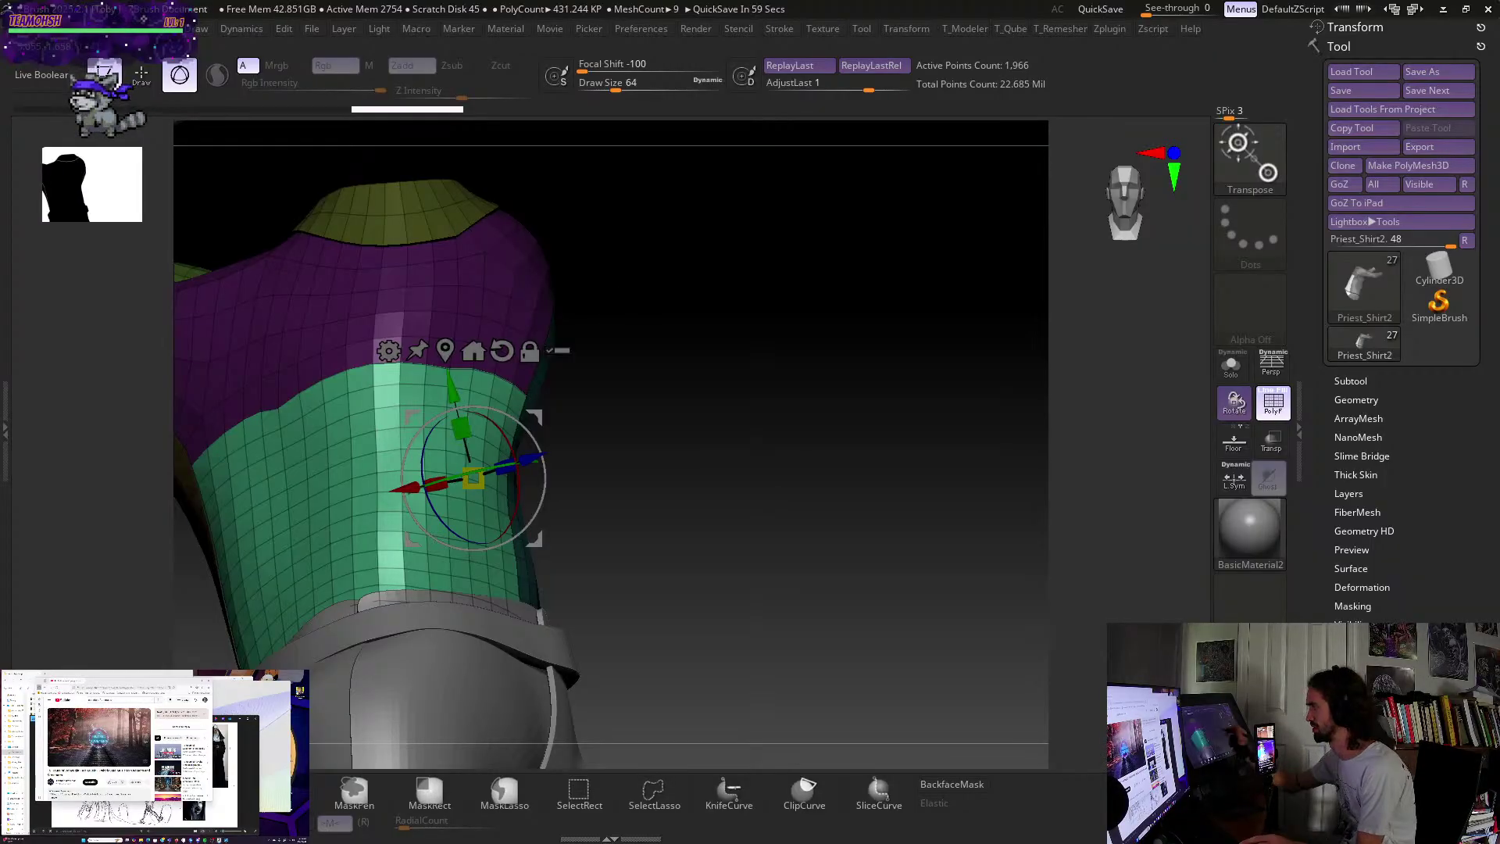
{"action": "left_click_drag", "start_coordinate": [640, 556], "coordinate": [743, 547]}
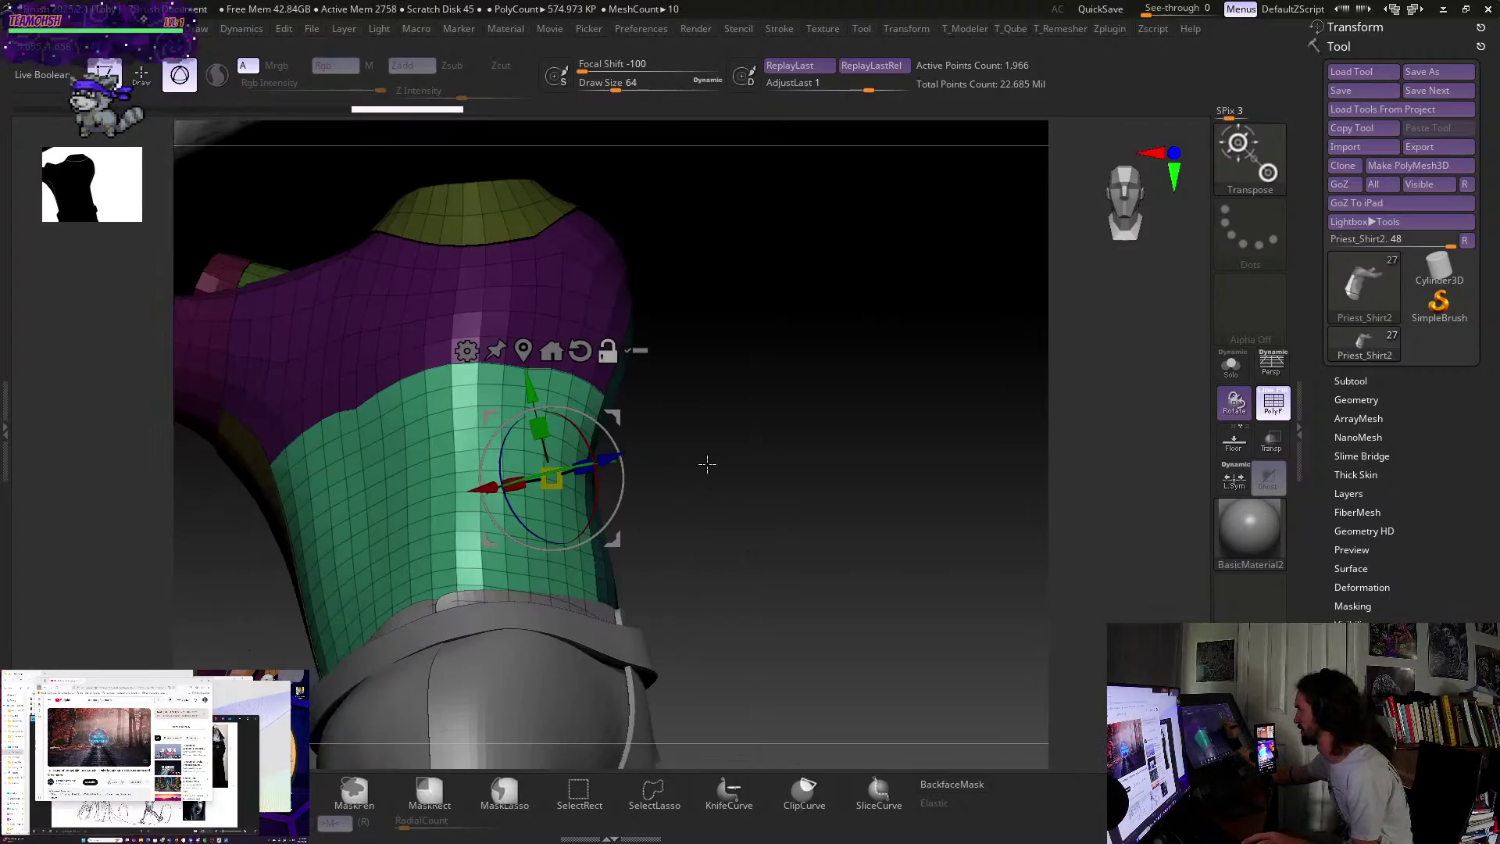
{"action": "left_click_drag", "start_coordinate": [707, 464], "coordinate": [750, 493]}
{"action": "key", "text": "space"}
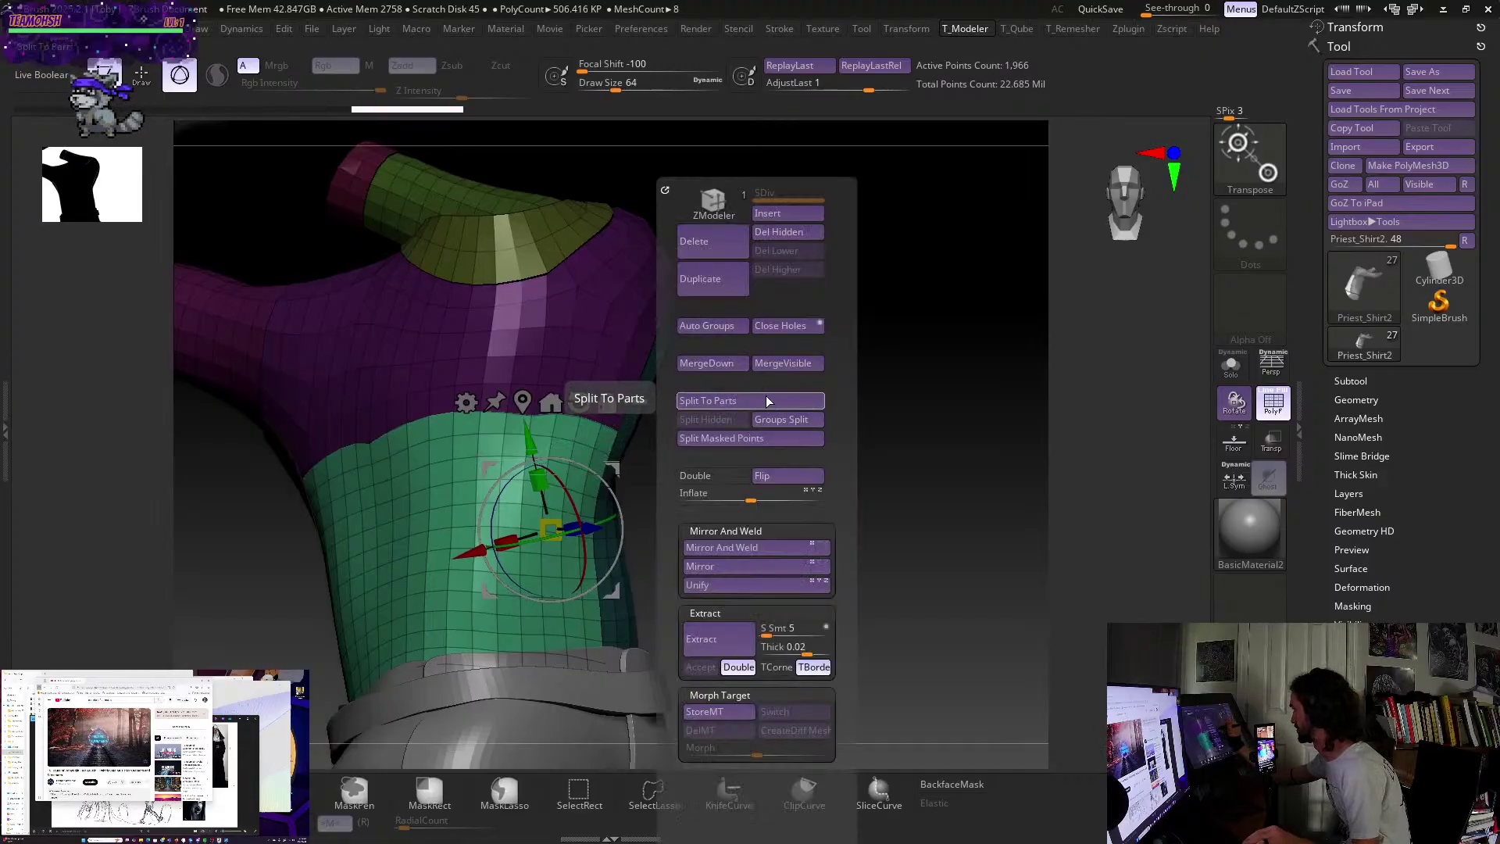
{"action": "left_click", "coordinate": [794, 419]}
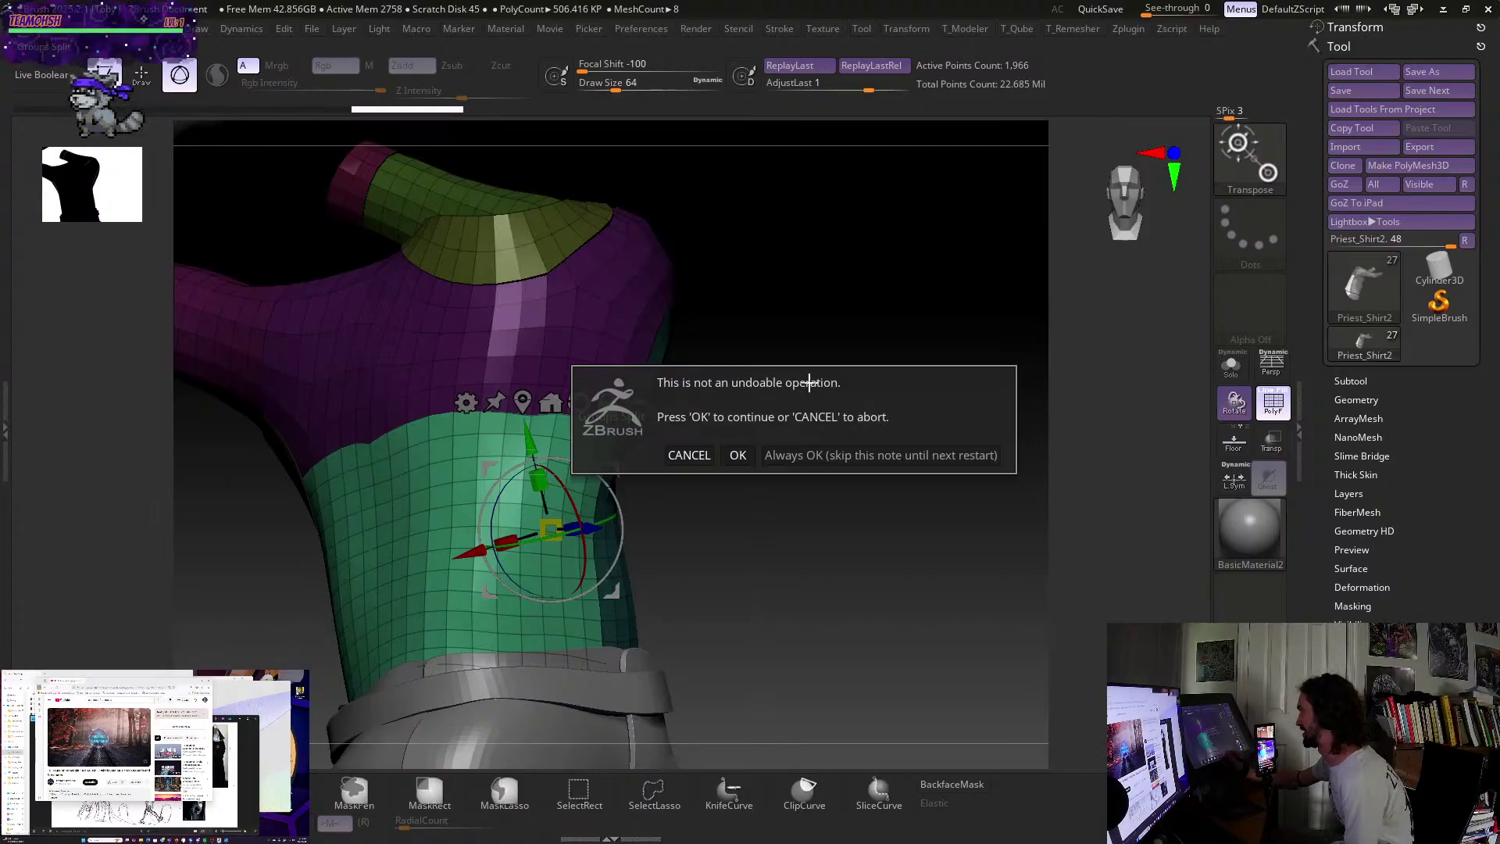
{"action": "left_click", "coordinate": [738, 456]}
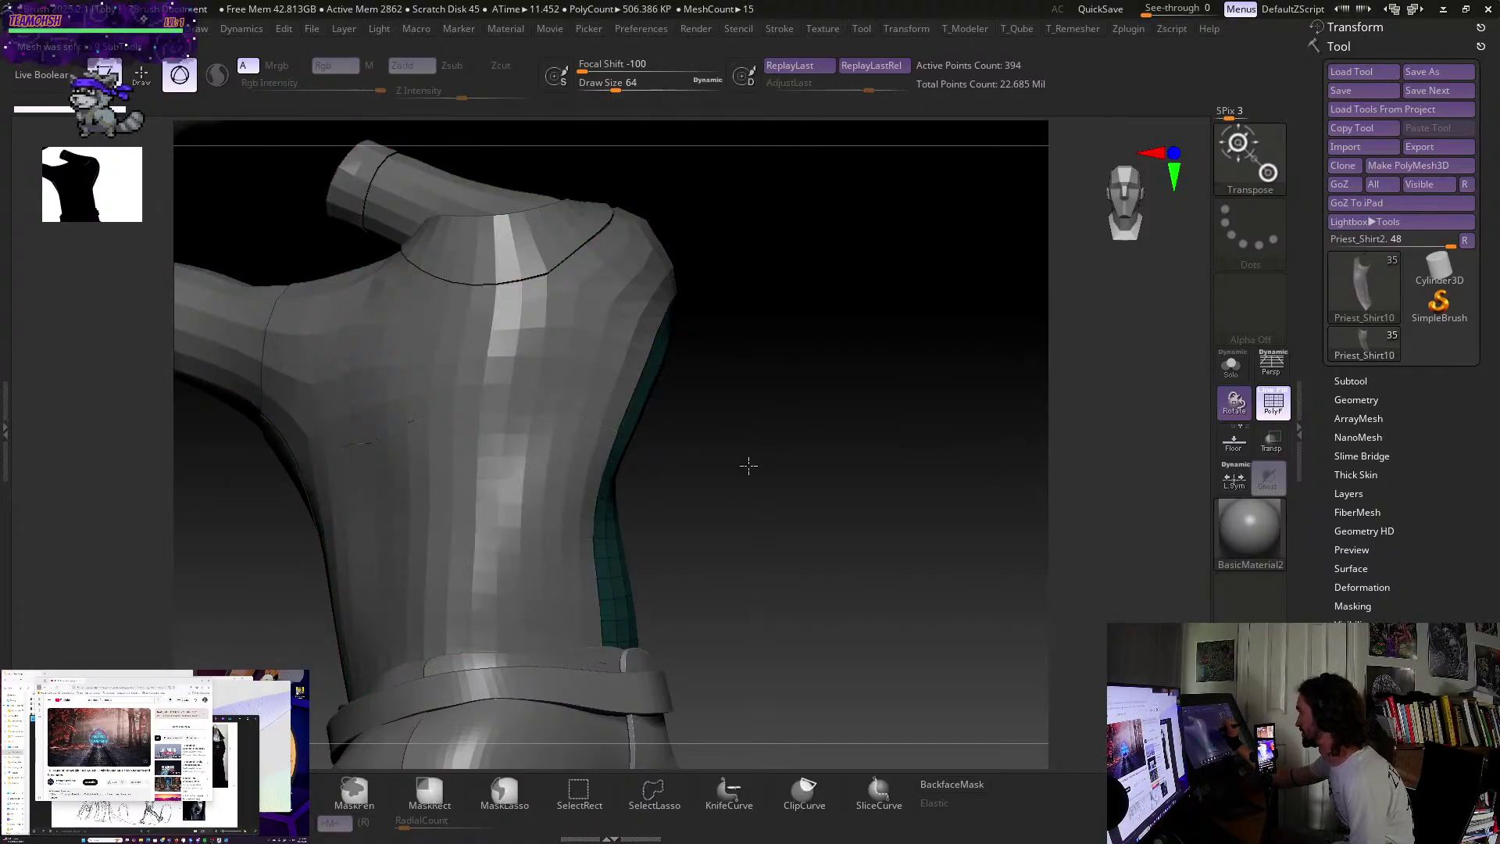
- Frame the torso up close and make the shirt's lower-torso piece above the belt the active subtool
{"action": "left_click_drag", "start_coordinate": [766, 508], "coordinate": [770, 562]}
{"action": "key", "text": "f"}
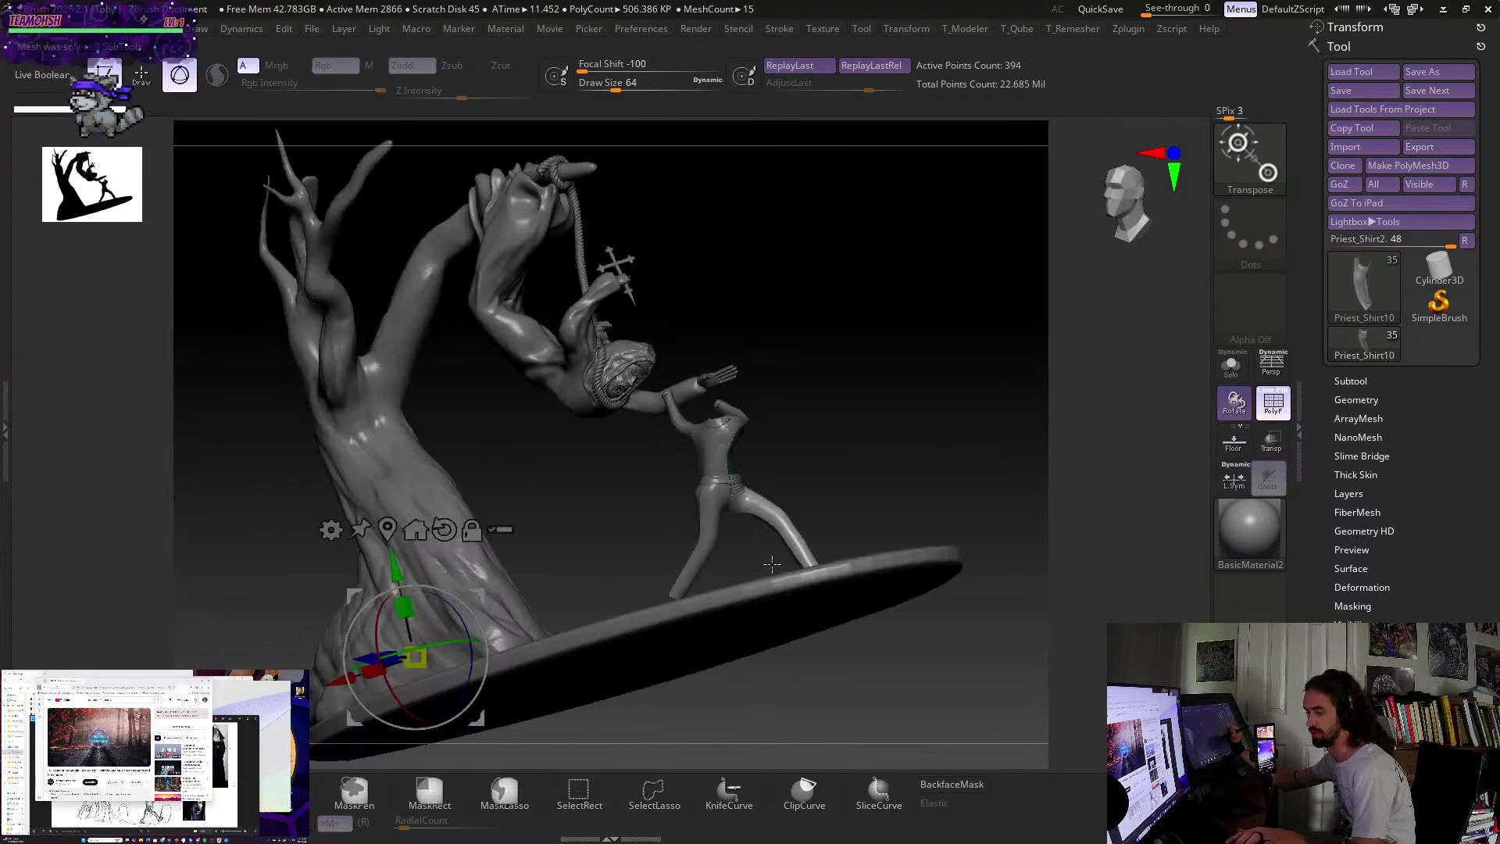
{"action": "key", "text": "ctrl+shift+f"}
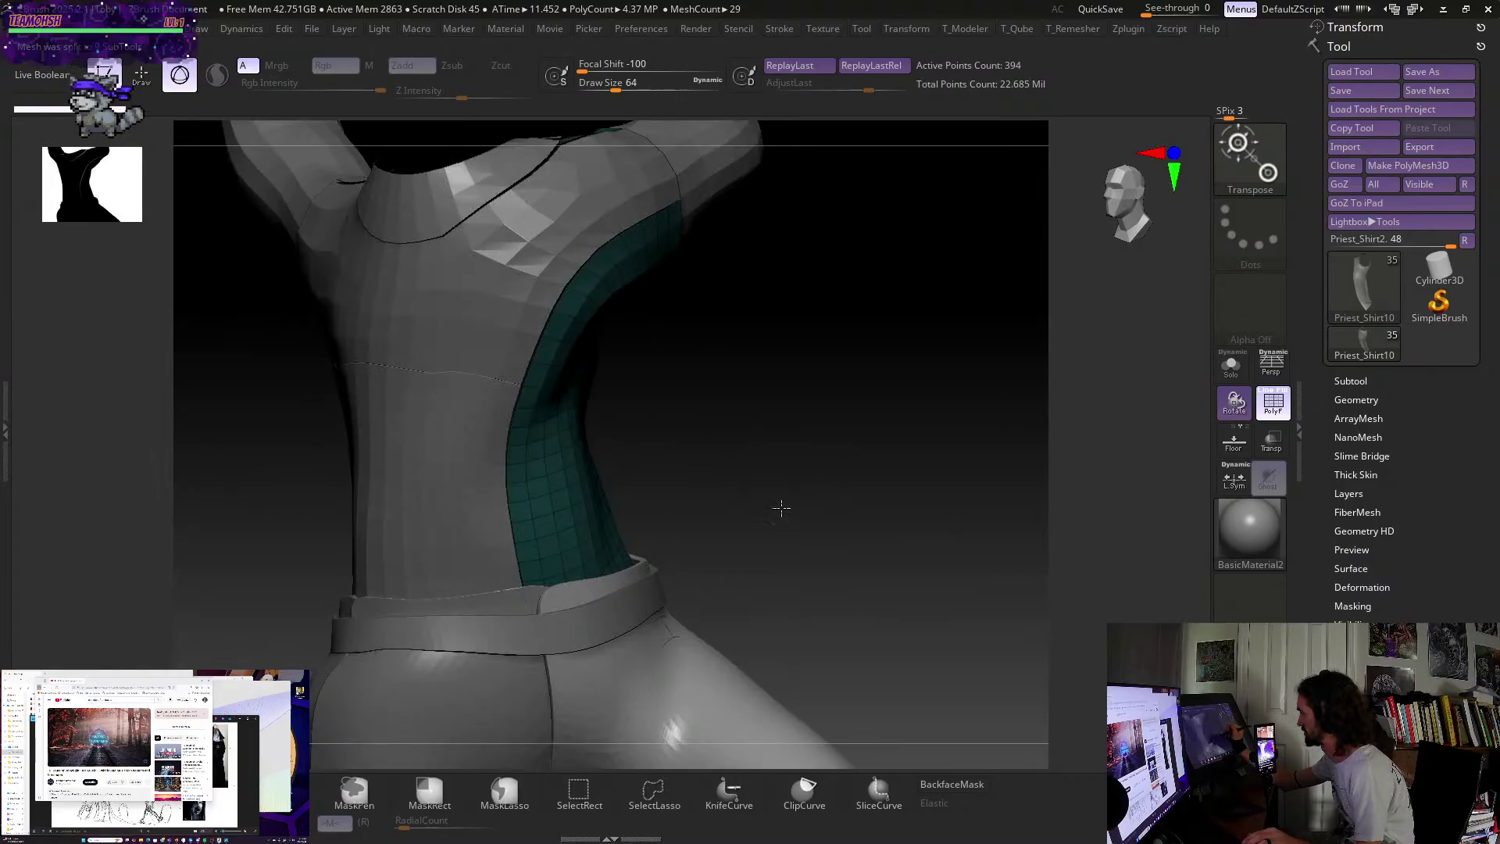
{"action": "left_click_drag", "start_coordinate": [833, 526], "coordinate": [672, 609]}
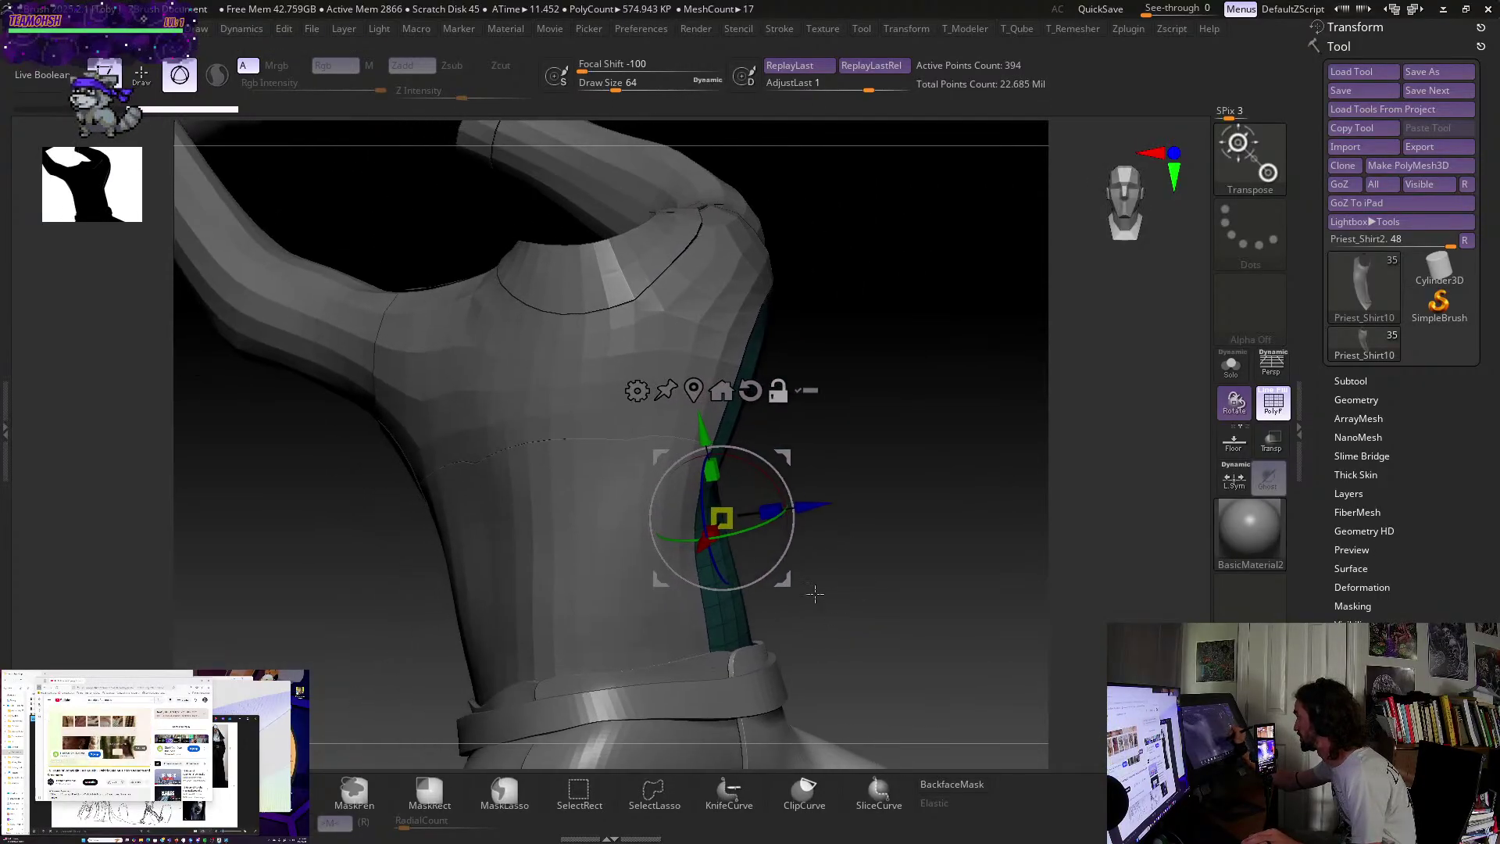
{"action": "left_click", "coordinate": [621, 629], "text": "alt"}
{"action": "left_click_drag", "start_coordinate": [877, 536], "coordinate": [924, 563]}
{"action": "left_click_drag", "start_coordinate": [987, 649], "coordinate": [921, 502]}
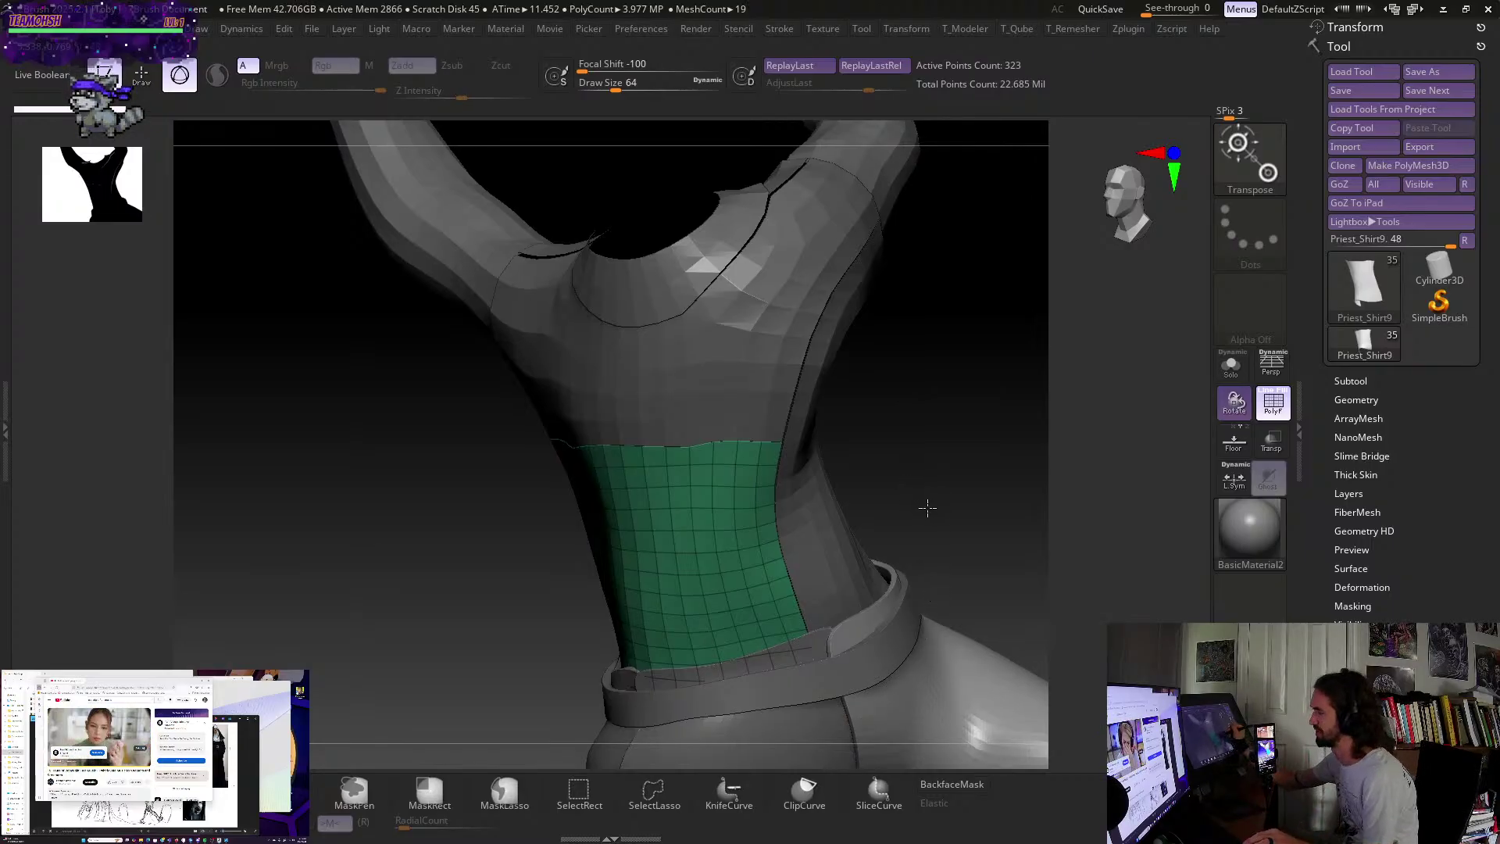
- Insert a Cylinder3D mesh as a new subtool alongside the shirt pieces
{"action": "left_click_drag", "start_coordinate": [928, 509], "coordinate": [810, 448], "text": "alt"}
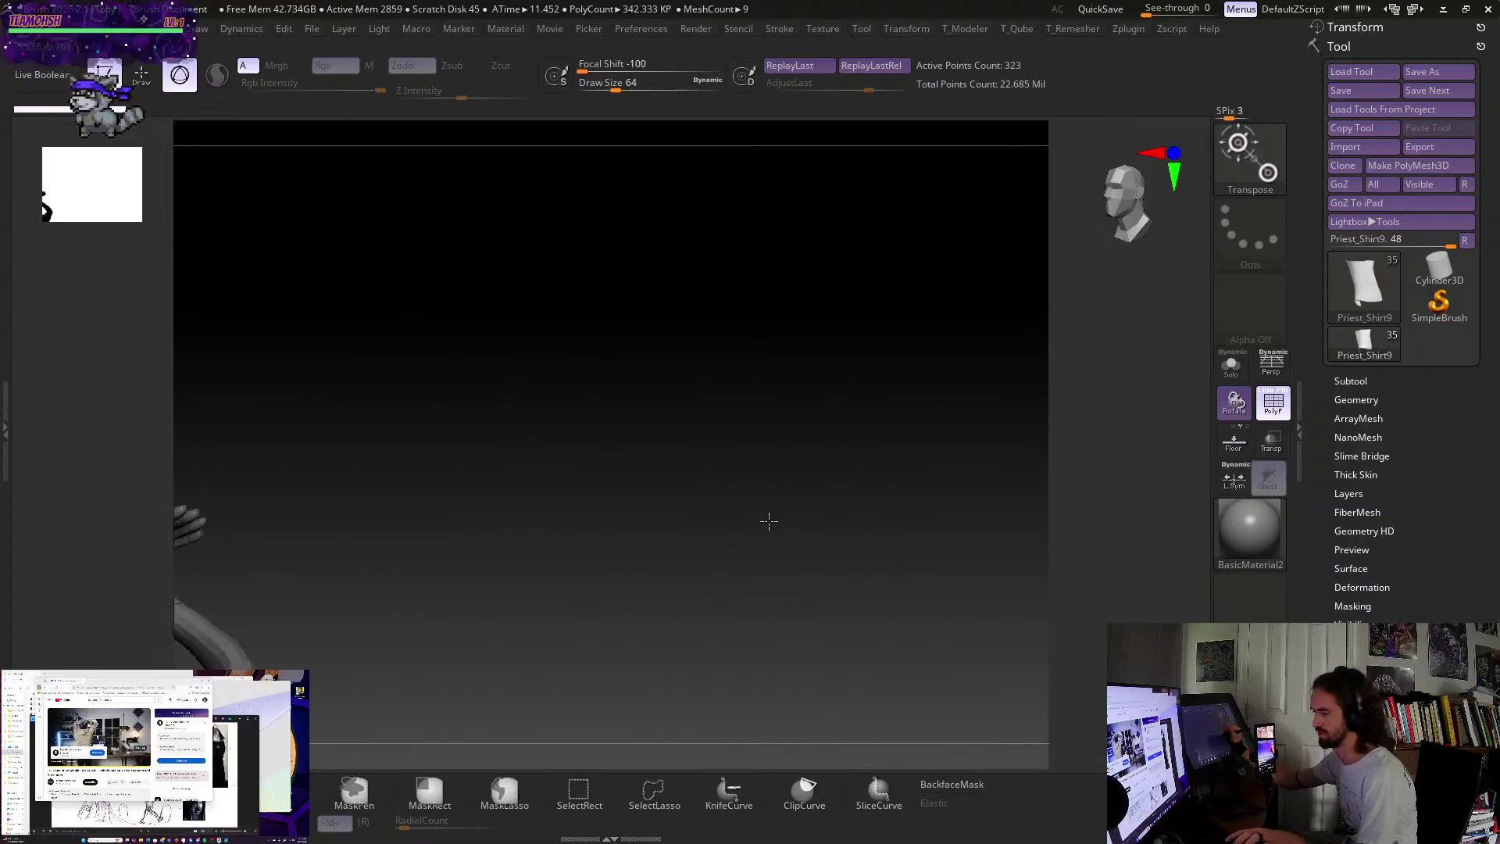
{"action": "key", "text": "f"}
{"action": "mouse_move", "coordinate": [889, 425]}
{"action": "right_mouse_down"}
{"action": "mouse_move", "coordinate": [931, 409]}
{"action": "mouse_move", "coordinate": [860, 469]}
{"action": "mouse_move", "coordinate": [774, 503]}
{"action": "mouse_move", "coordinate": [858, 504]}
{"action": "mouse_move", "coordinate": [878, 476]}
{"action": "mouse_move", "coordinate": [803, 531]}
{"action": "mouse_move", "coordinate": [750, 531]}
{"action": "mouse_move", "coordinate": [802, 612]}
{"action": "mouse_move", "coordinate": [860, 563]}
{"action": "mouse_move", "coordinate": [847, 591]}
{"action": "mouse_move", "coordinate": [918, 516]}
{"action": "mouse_move", "coordinate": [931, 549]}
{"action": "mouse_move", "coordinate": [888, 536]}
{"action": "mouse_move", "coordinate": [906, 607]}
{"action": "mouse_move", "coordinate": [830, 549]}
{"action": "mouse_move", "coordinate": [887, 612]}
{"action": "mouse_move", "coordinate": [846, 592]}
{"action": "mouse_move", "coordinate": [573, 621]}
{"action": "mouse_move", "coordinate": [897, 586]}
{"action": "mouse_move", "coordinate": [837, 620]}
{"action": "right_mouse_up"}
{"action": "mouse_move", "coordinate": [715, 608]}
{"action": "right_mouse_down", "text": "alt"}
{"action": "mouse_move", "coordinate": [637, 619]}
{"action": "mouse_move", "coordinate": [904, 555]}
{"action": "mouse_move", "coordinate": [873, 511]}
{"action": "mouse_move", "coordinate": [878, 597]}
{"action": "mouse_move", "coordinate": [931, 543]}
{"action": "right_mouse_up", "text": "alt"}
{"action": "right_click_drag", "start_coordinate": [921, 328], "coordinate": [941, 396], "text": "alt"}
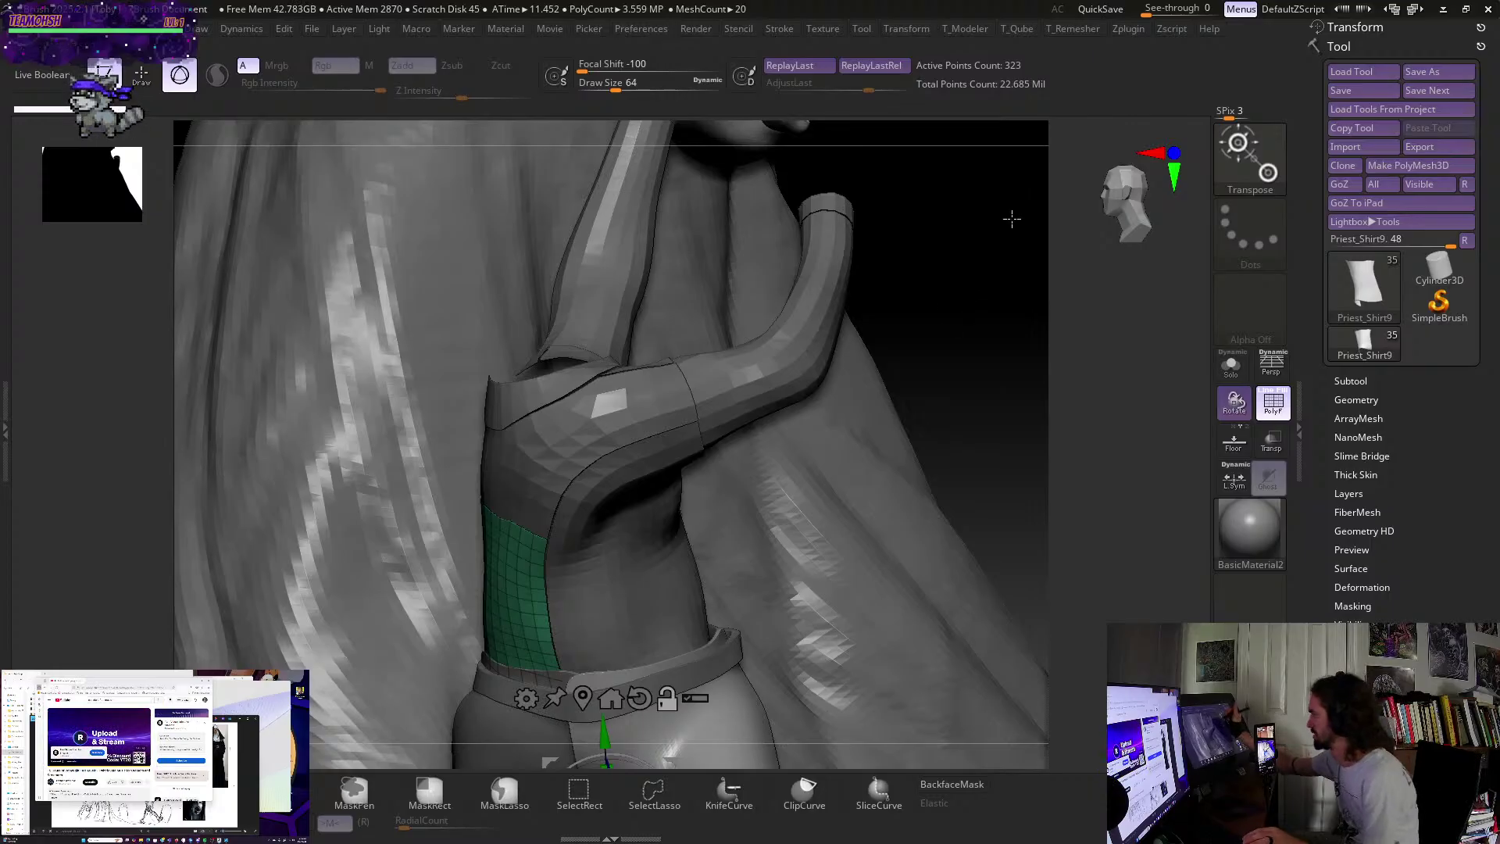
{"action": "right_click_drag", "start_coordinate": [974, 371], "coordinate": [971, 368]}
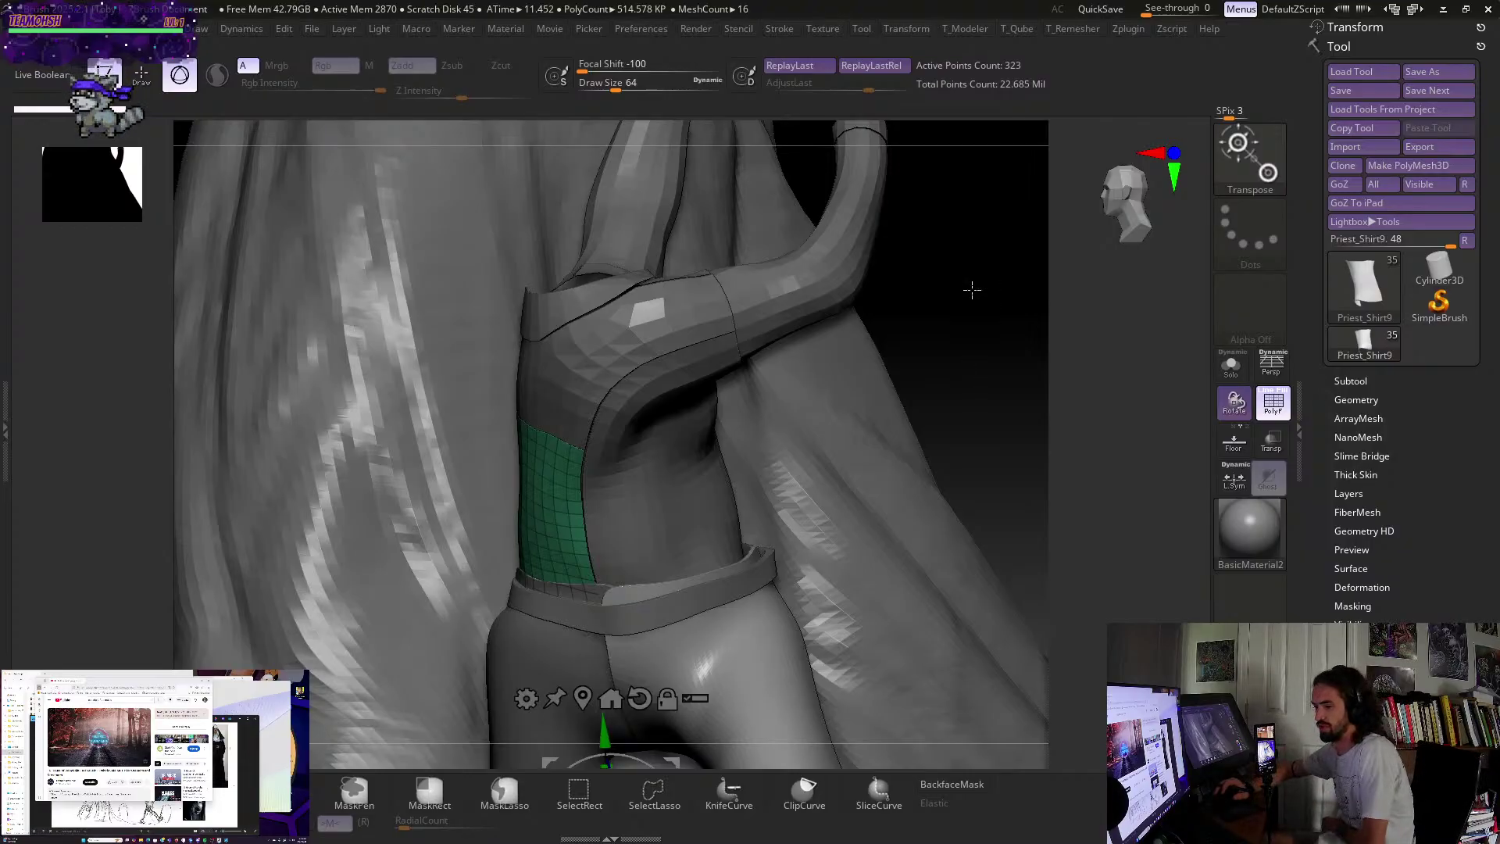
{"action": "mouse_move", "coordinate": [984, 397]}
{"action": "left_mouse_down"}
{"action": "mouse_move", "coordinate": [949, 387]}
{"action": "mouse_move", "coordinate": [985, 397]}
{"action": "left_mouse_up"}
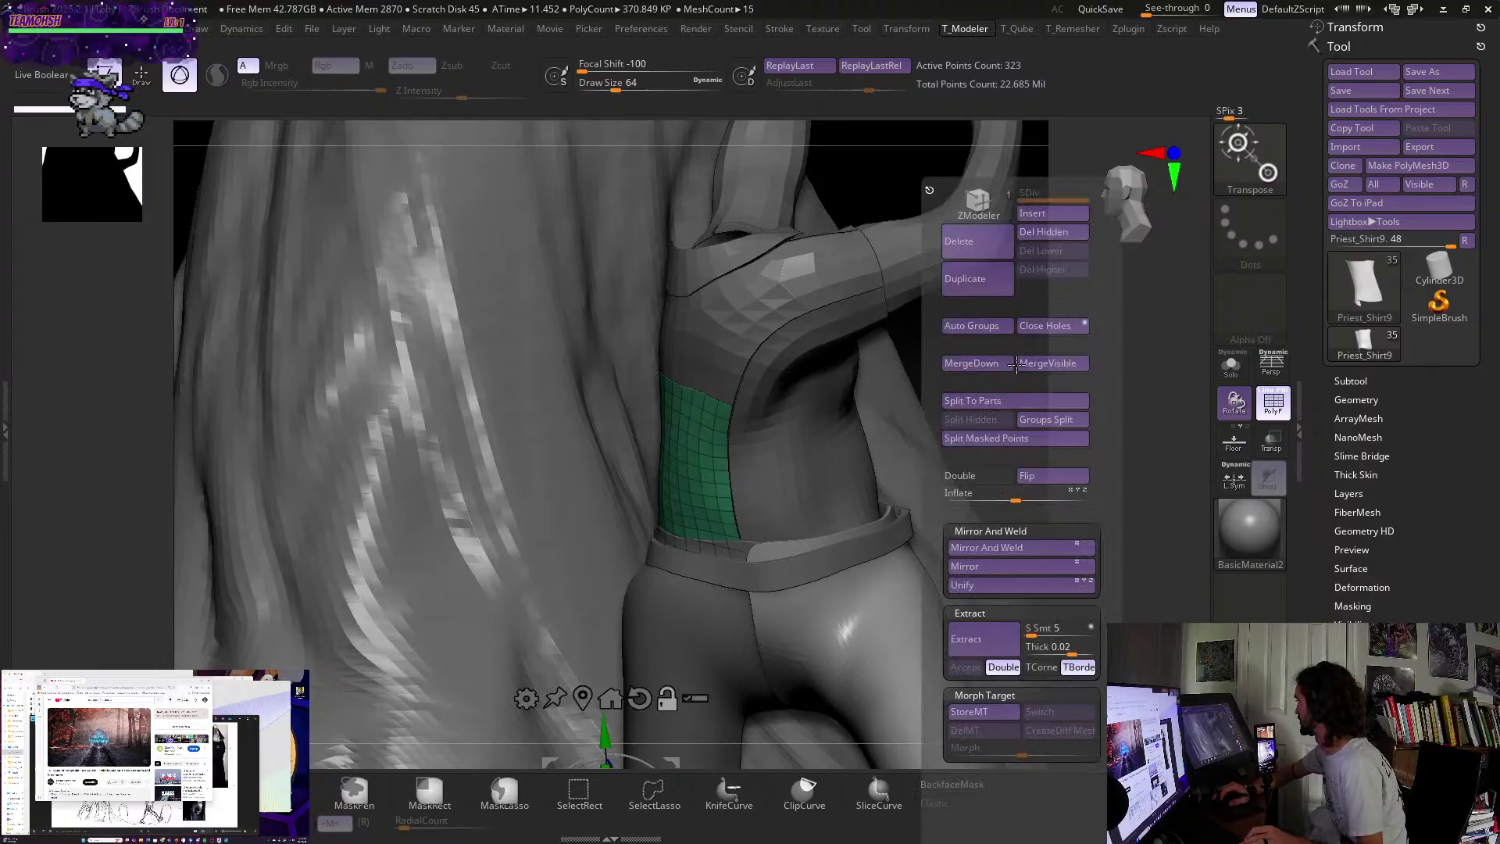
{"action": "left_click", "coordinate": [1031, 215]}
{"action": "key", "text": "t"}
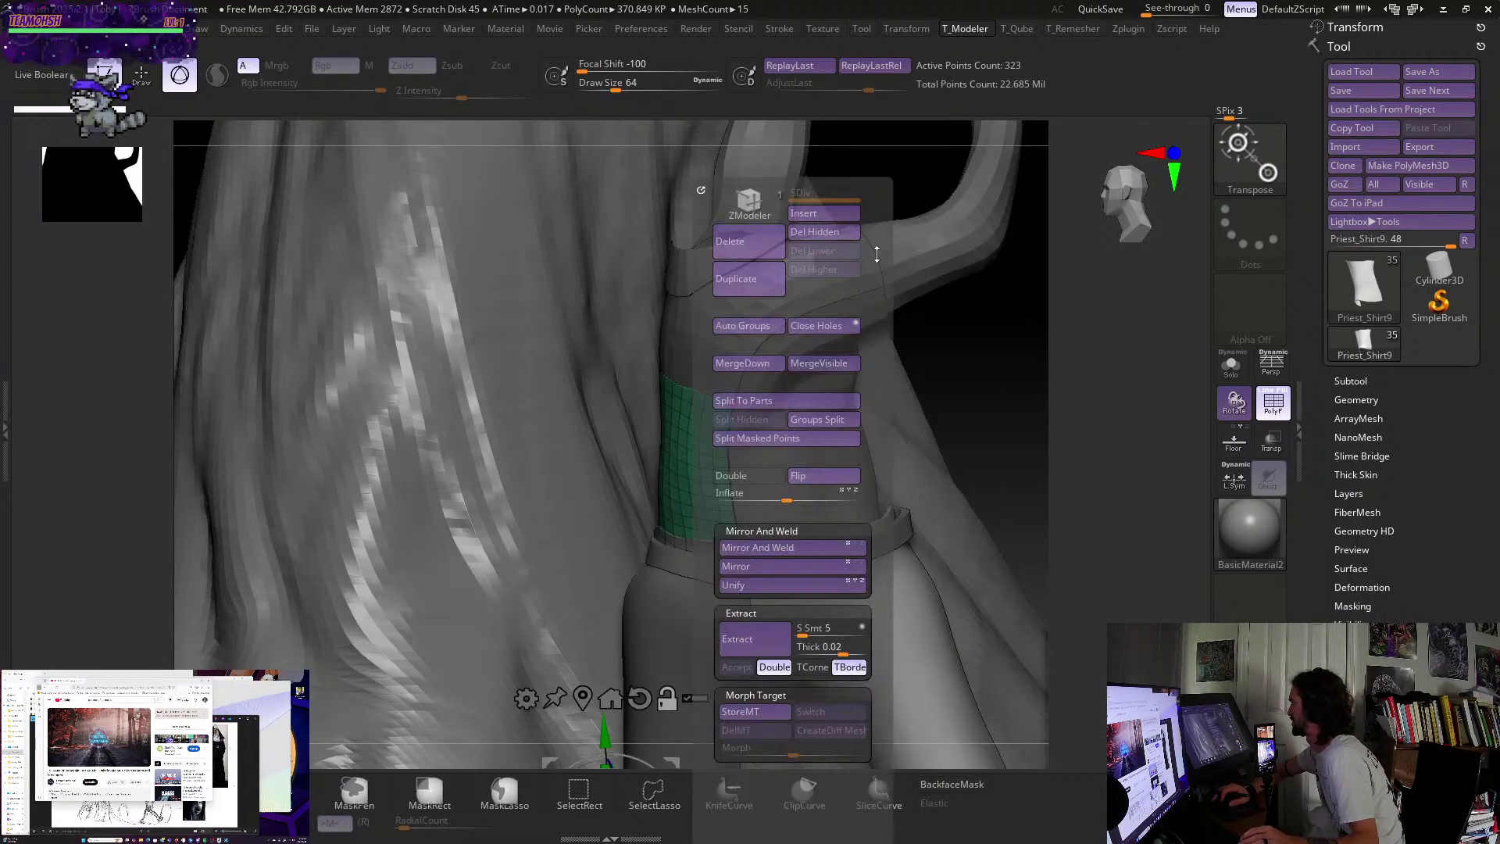
{"action": "left_click", "coordinate": [833, 211]}
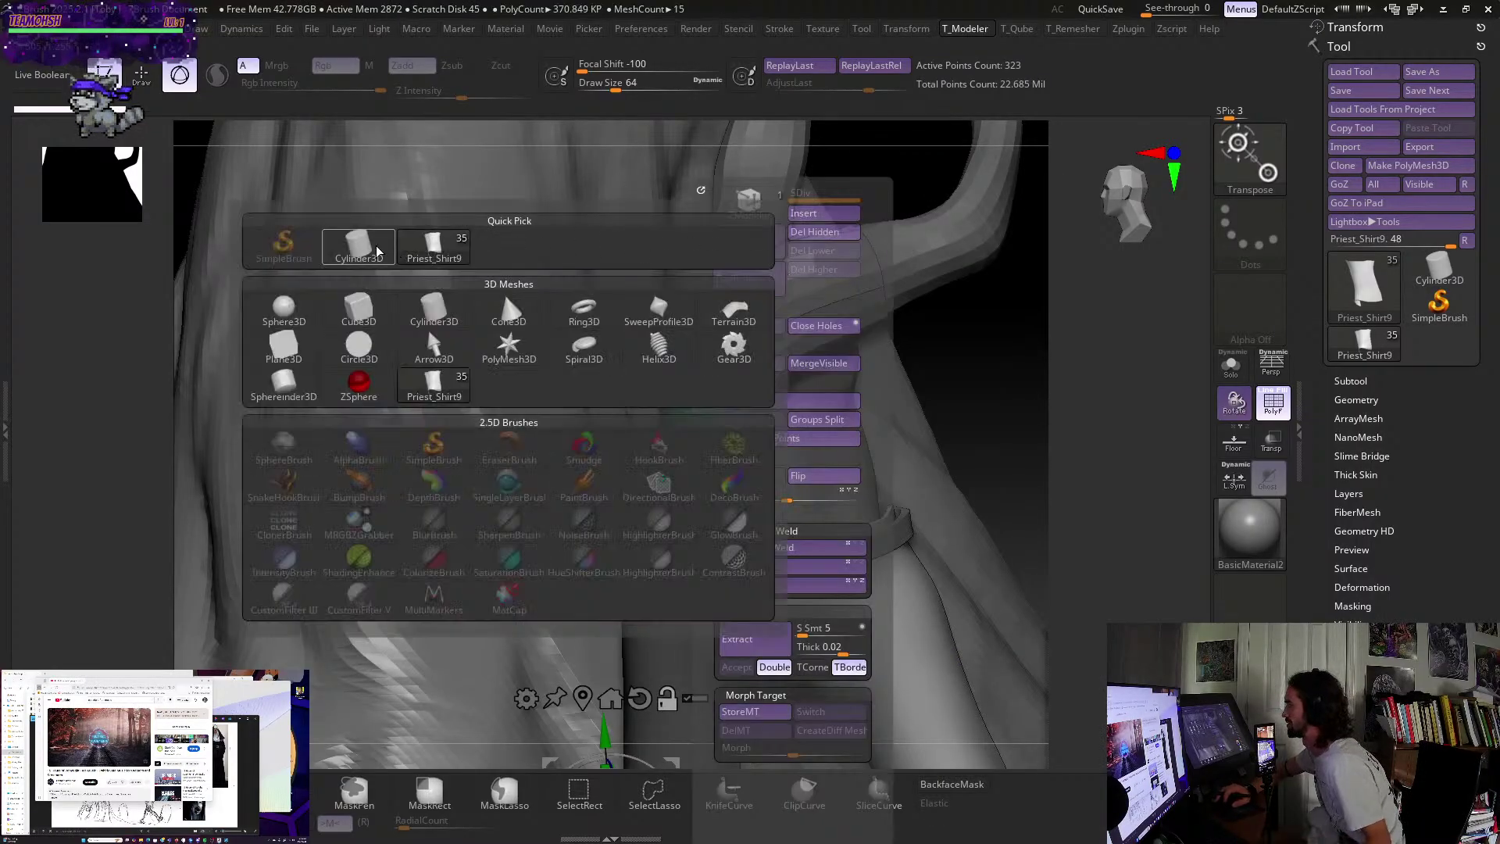
{"action": "mouse_move", "coordinate": [378, 250]}
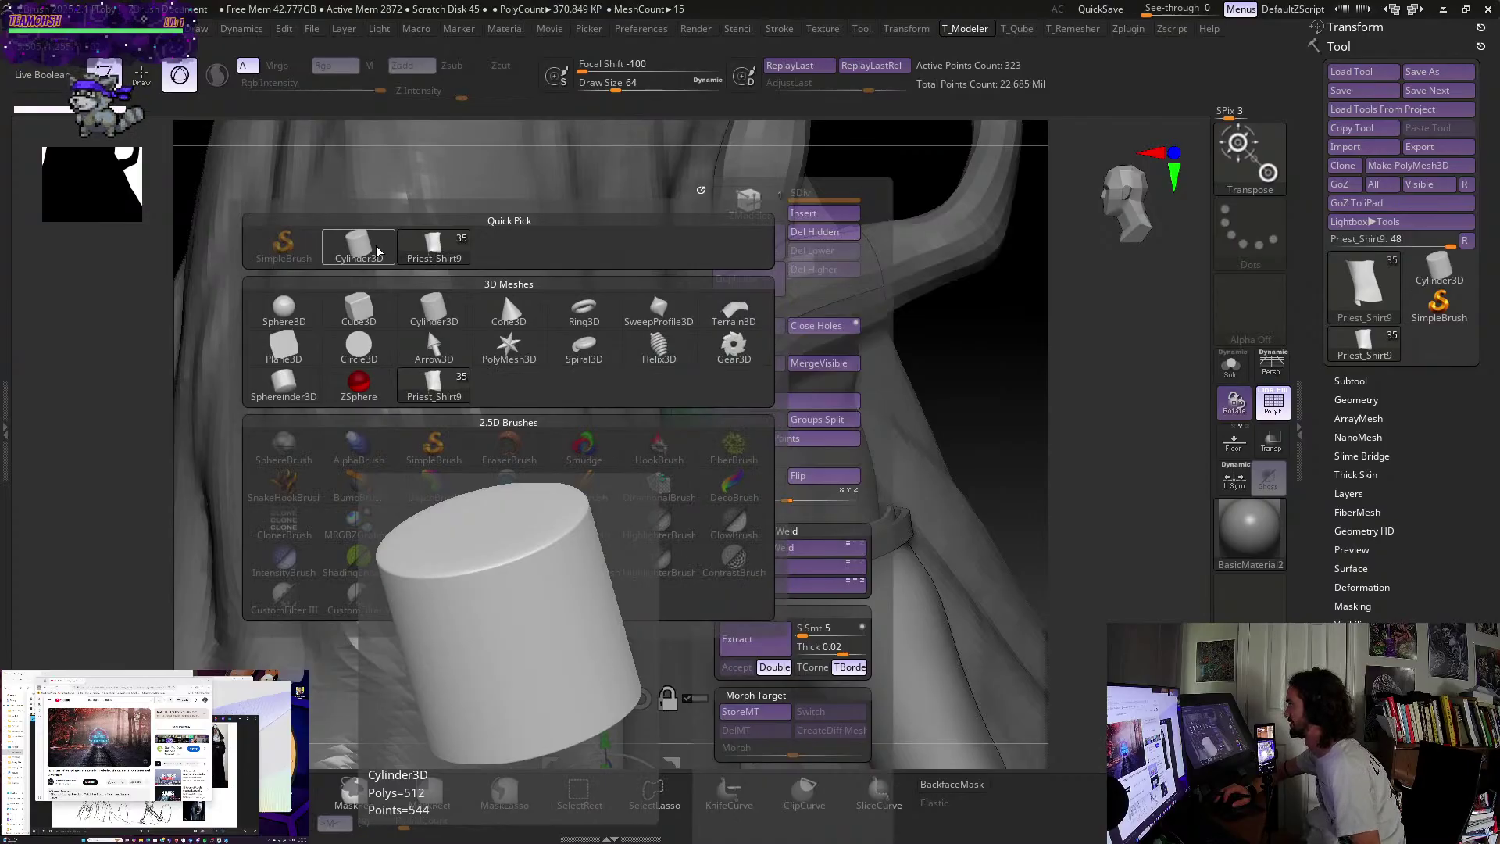
{"action": "left_click", "coordinate": [378, 251]}
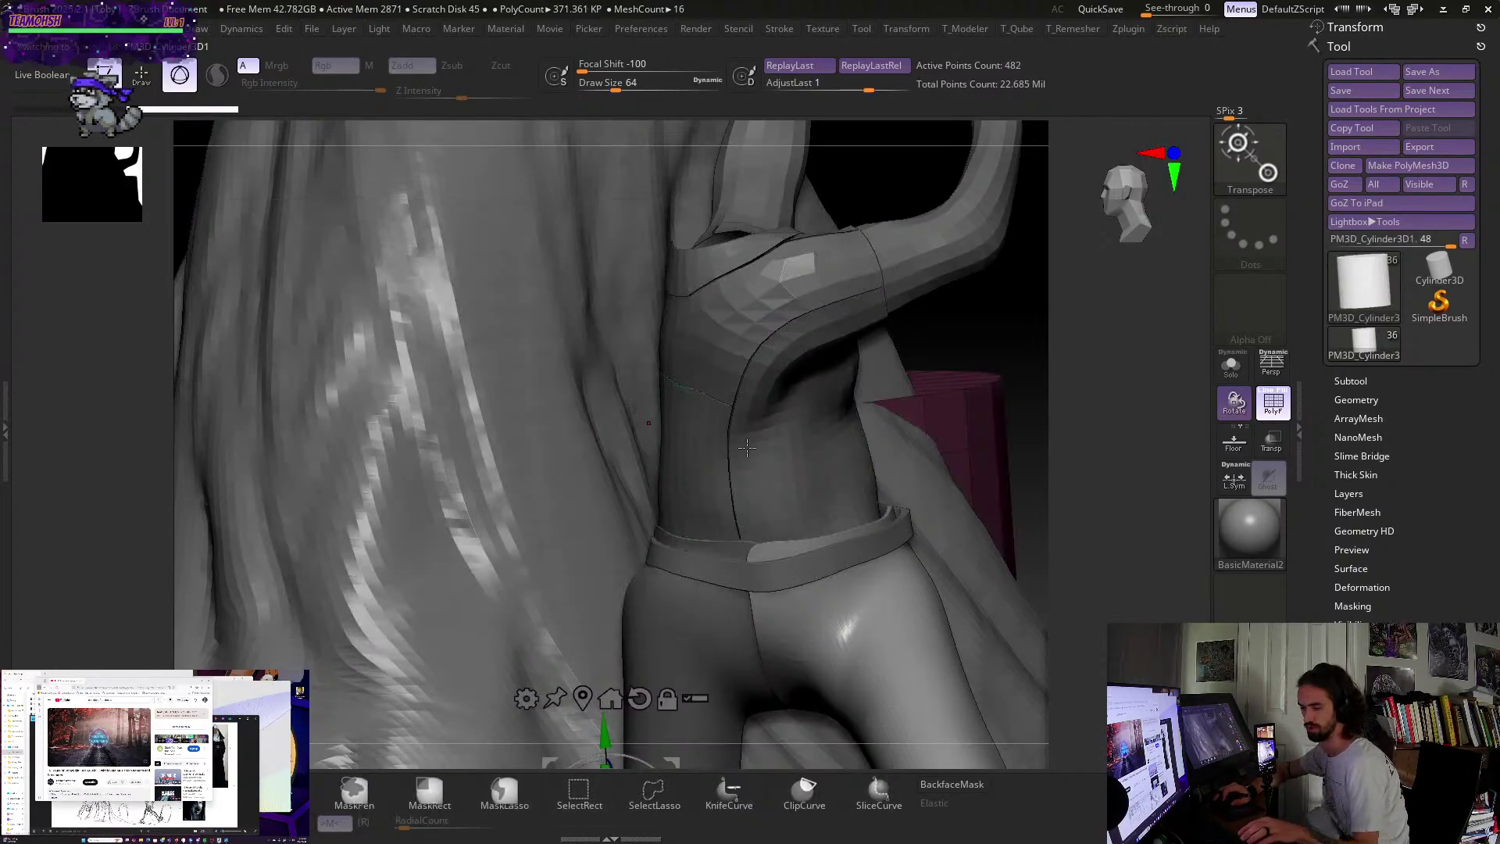
- Isolate the inserted cylinder and replace its triangle-fan cap topology with a denser, even quad mesh
{"action": "left_click", "coordinate": [1230, 365]}
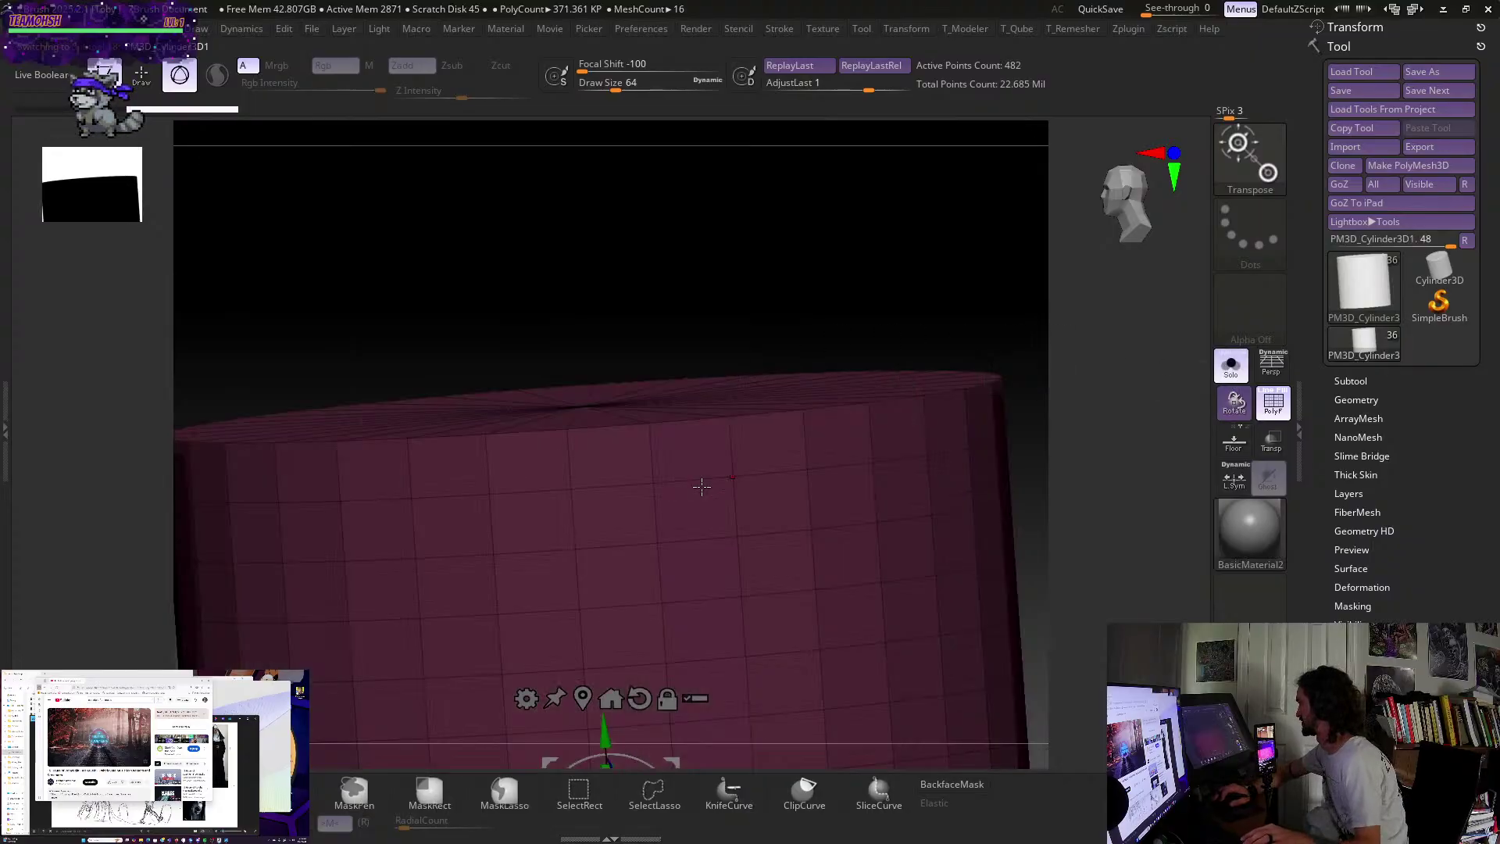
{"action": "left_click_drag", "start_coordinate": [865, 338], "coordinate": [872, 293], "text": "shift"}
{"action": "left_click_drag", "start_coordinate": [868, 465], "coordinate": [823, 305], "text": "alt"}
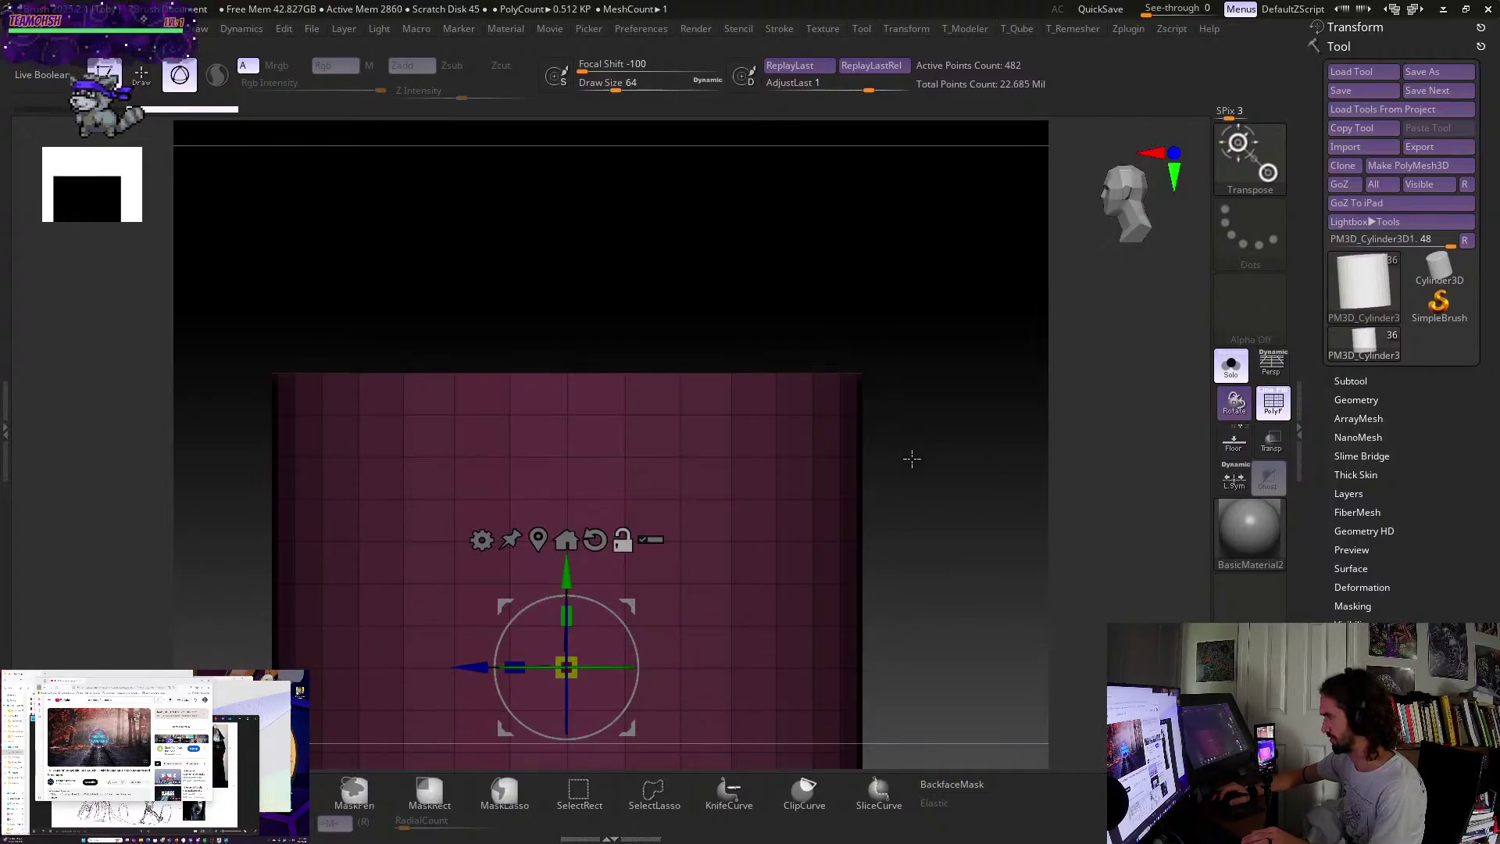
{"action": "left_click_drag", "start_coordinate": [925, 485], "coordinate": [888, 415], "text": "alt"}
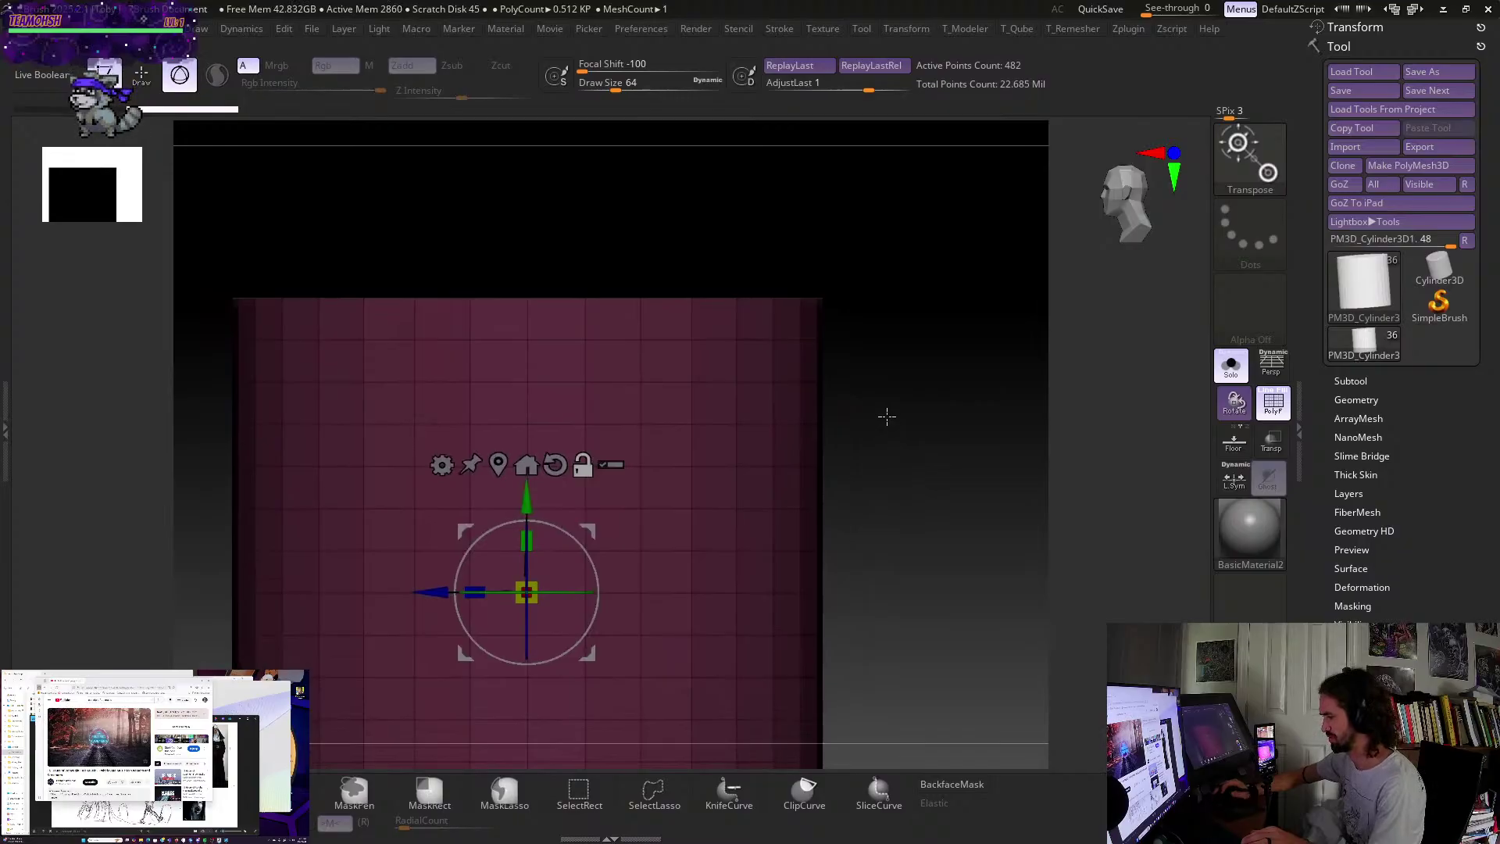
{"action": "left_click_drag", "start_coordinate": [849, 529], "coordinate": [894, 626]}
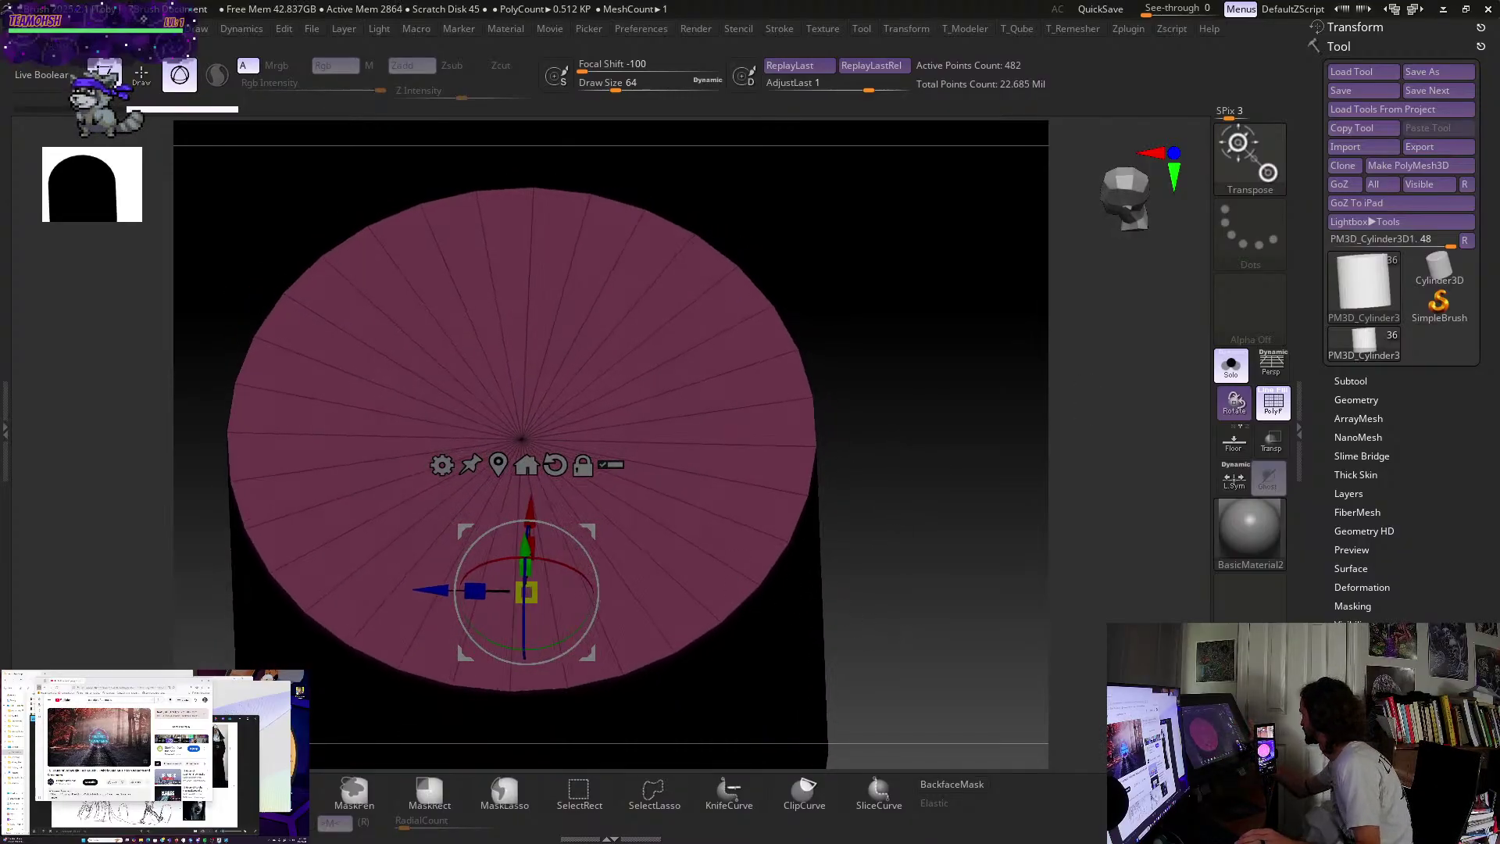
{"action": "scroll", "coordinate": [1399, 312], "scroll_direction": "down", "scroll_amount": 3}
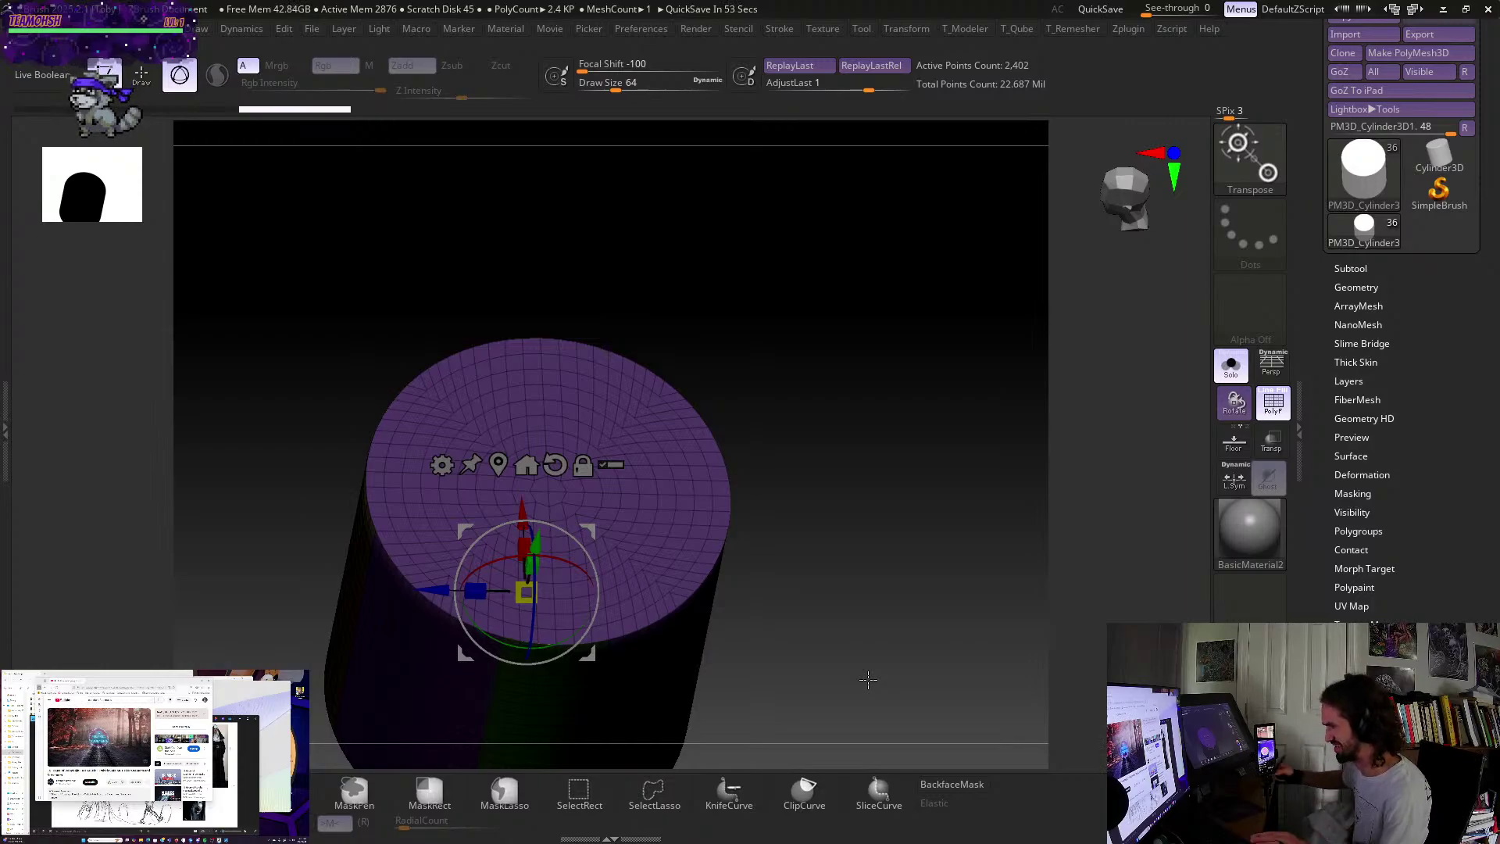
- Examine the cylinder's location within the full tree-and-figures scene, and isolate and frame the cylinder again
{"action": "left_click_drag", "start_coordinate": [795, 655], "coordinate": [851, 562]}
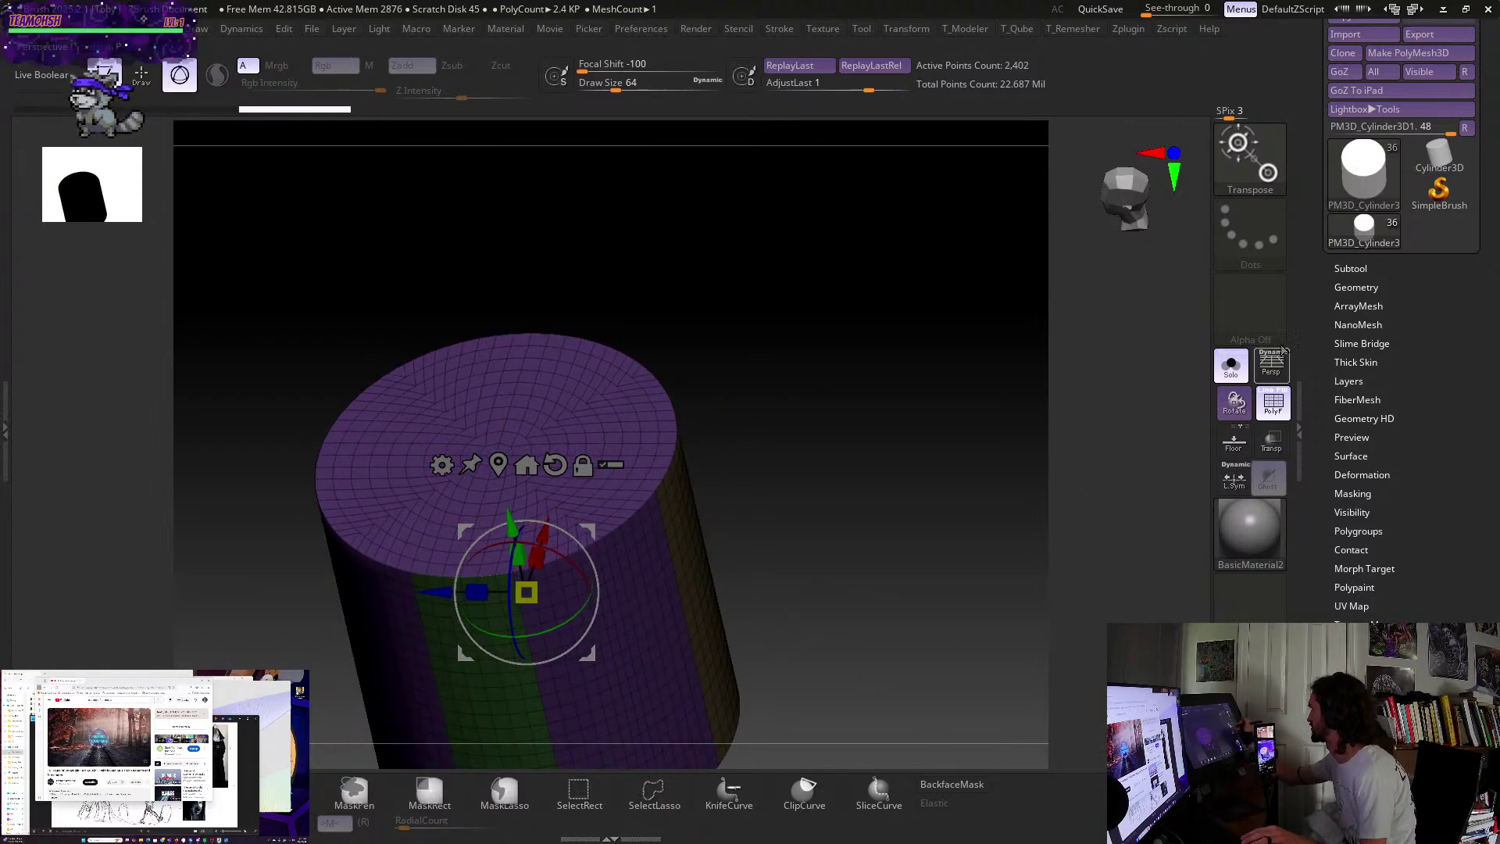
{"action": "left_click", "coordinate": [1239, 364]}
{"action": "left_click_drag", "start_coordinate": [1071, 584], "coordinate": [810, 559], "text": "alt"}
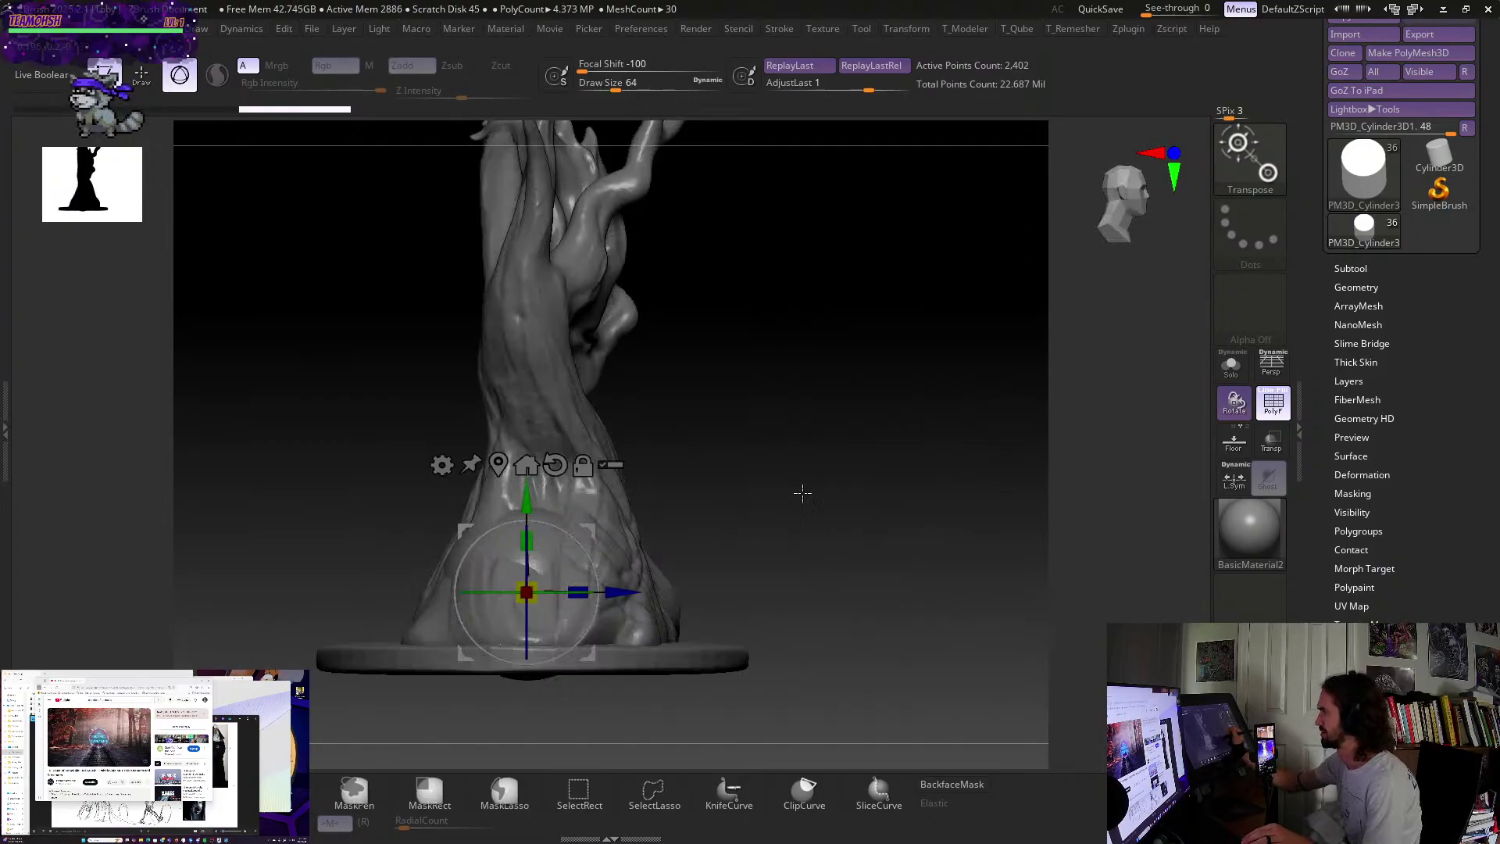
{"action": "left_click_drag", "start_coordinate": [800, 496], "coordinate": [1071, 477]}
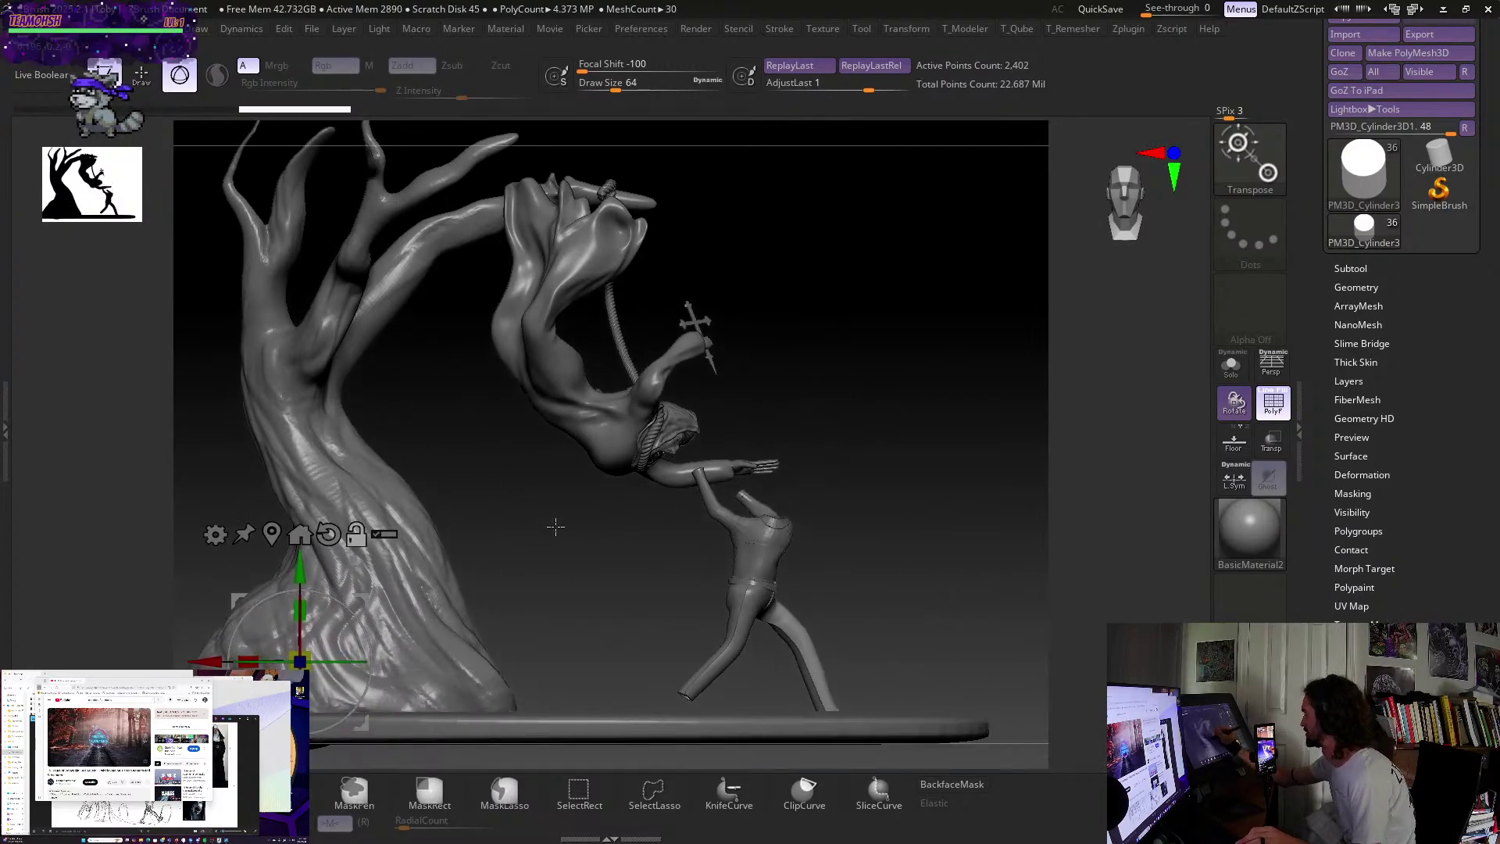
{"action": "left_click", "coordinate": [1245, 371]}
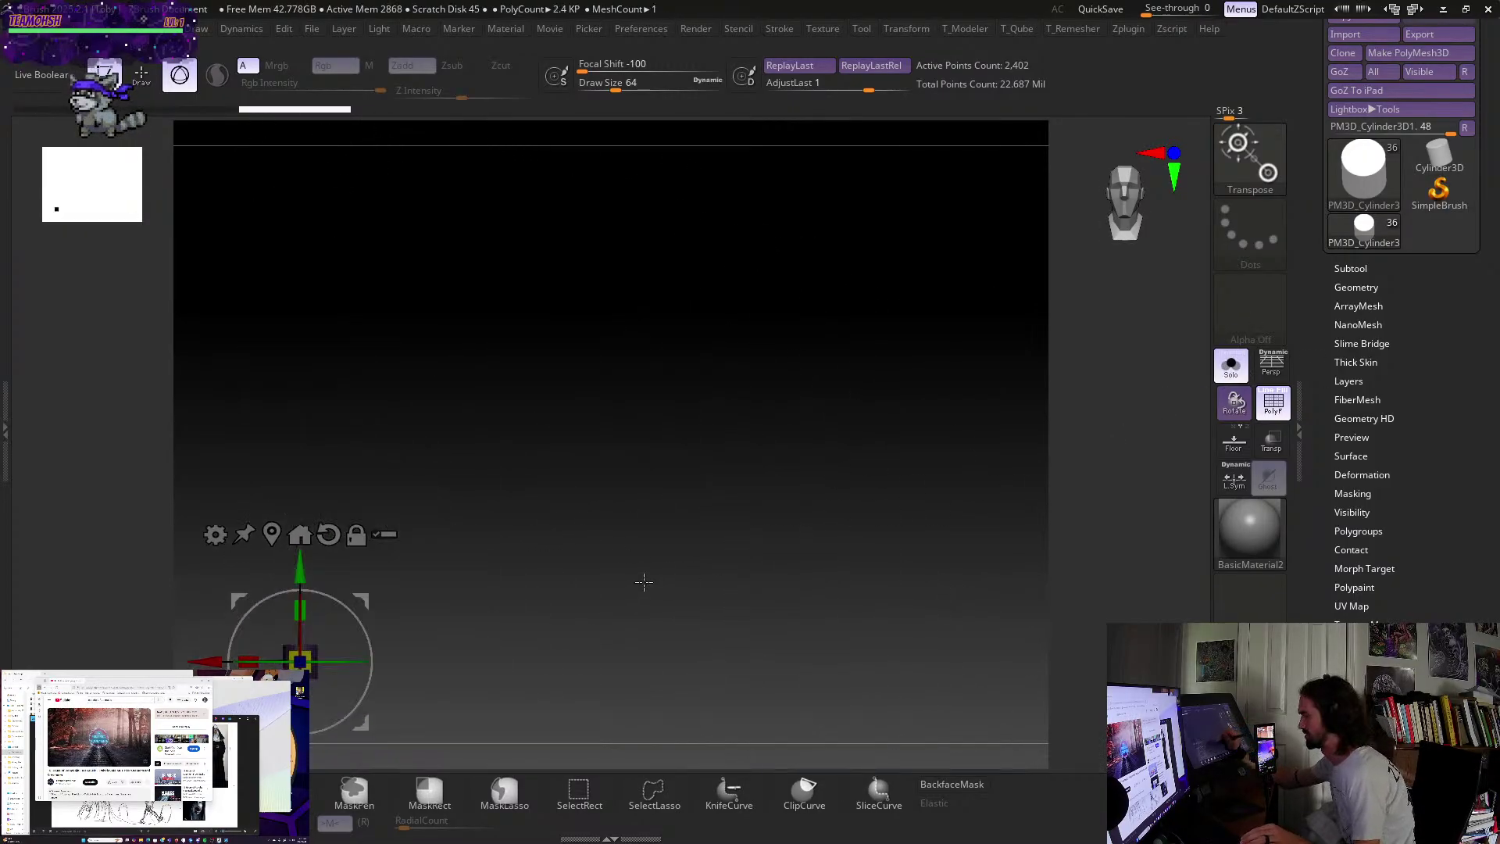
{"action": "key", "text": "f"}
{"action": "left_click_drag", "start_coordinate": [987, 518], "coordinate": [922, 596]}
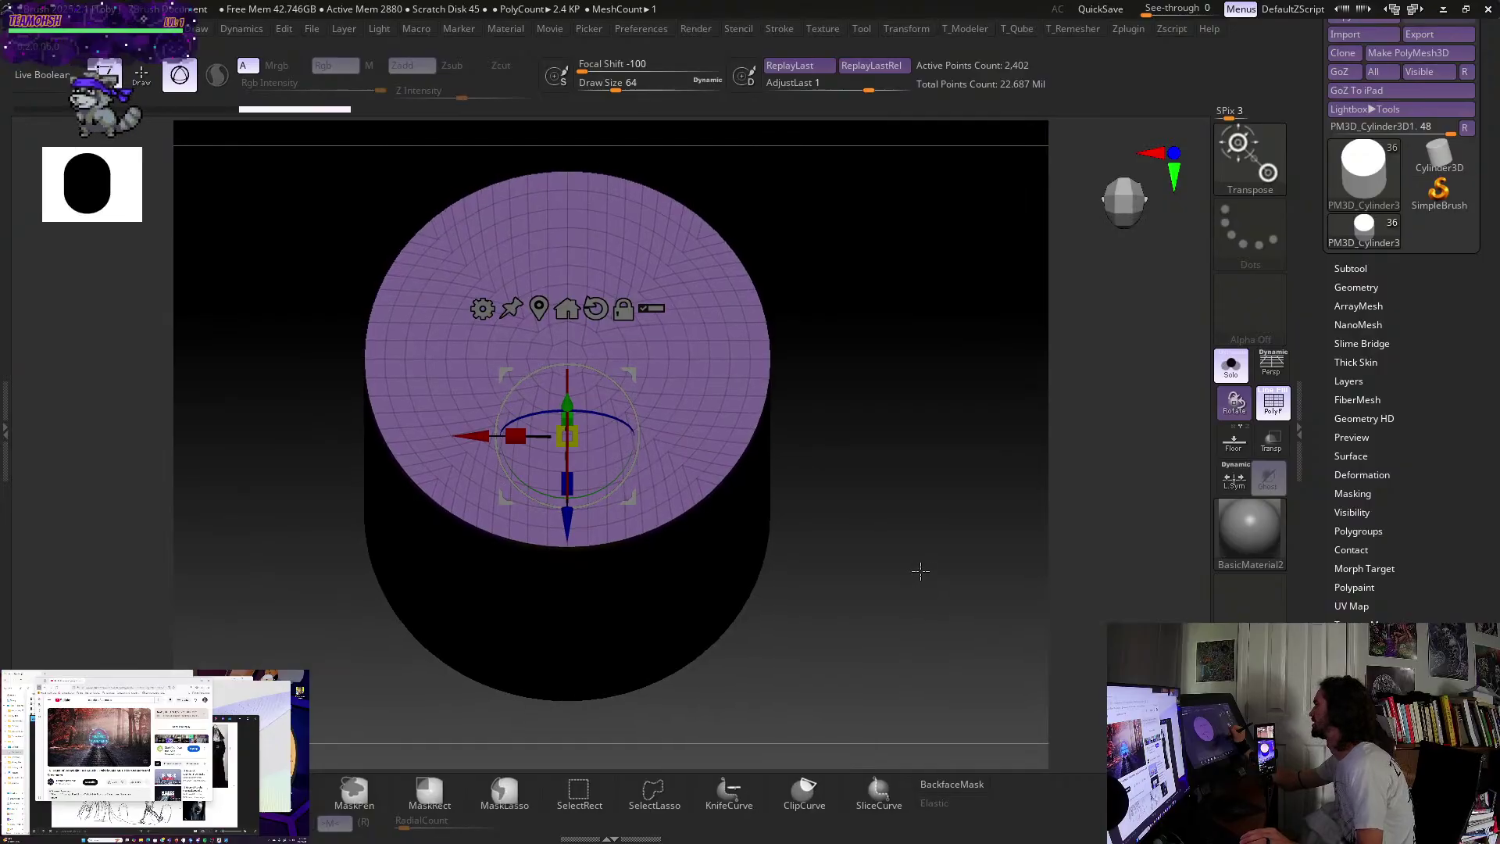
- Leave the scene tool by switching to SimpleBrush, and choose the parametric Cylinder3D primitive as the active tool
{"action": "left_click_drag", "start_coordinate": [879, 490], "coordinate": [951, 554], "text": "alt"}
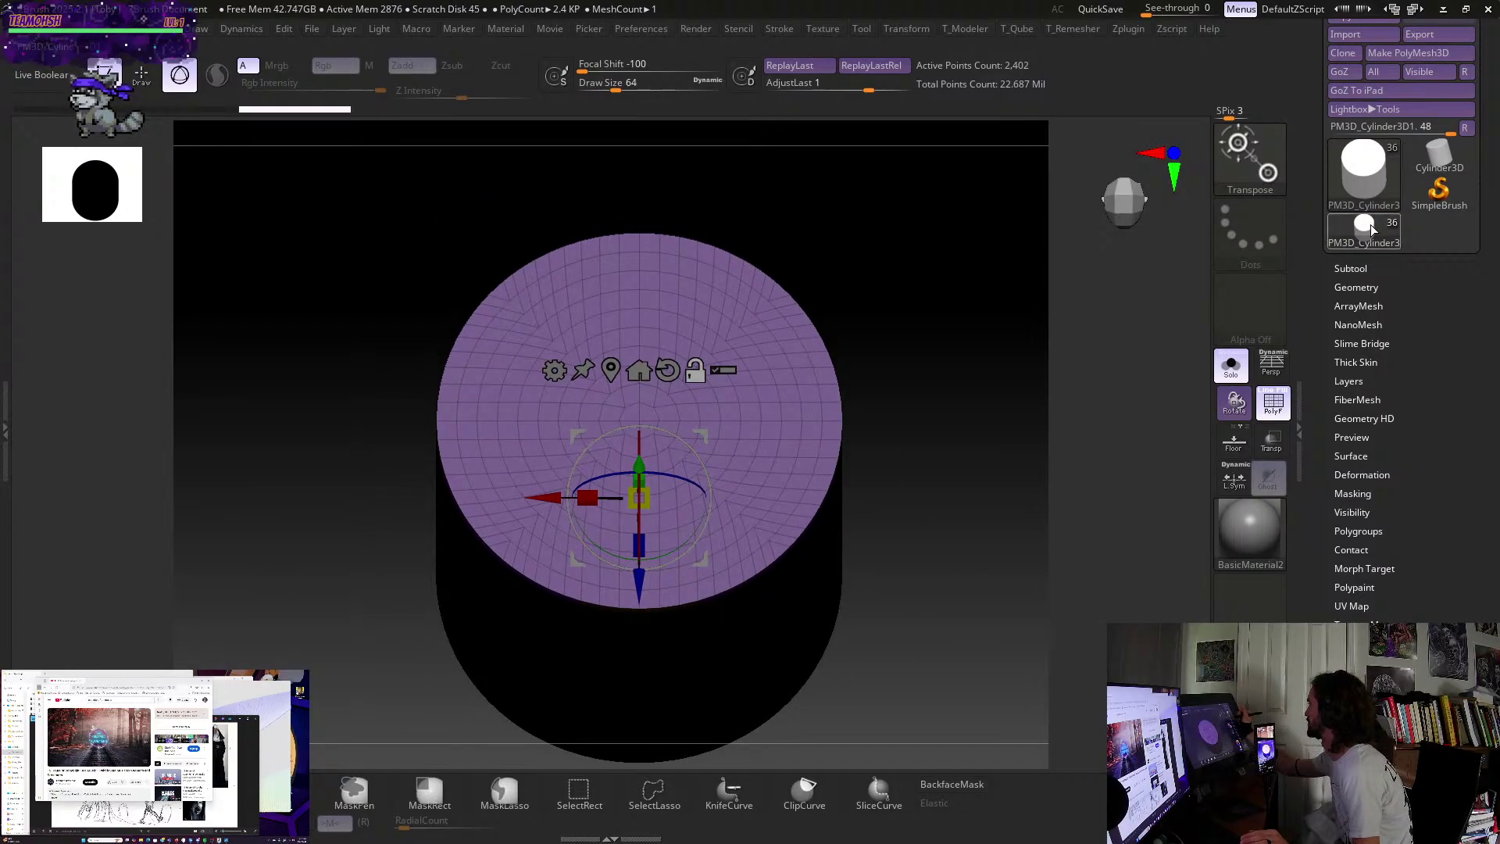
{"action": "left_click", "coordinate": [1445, 194]}
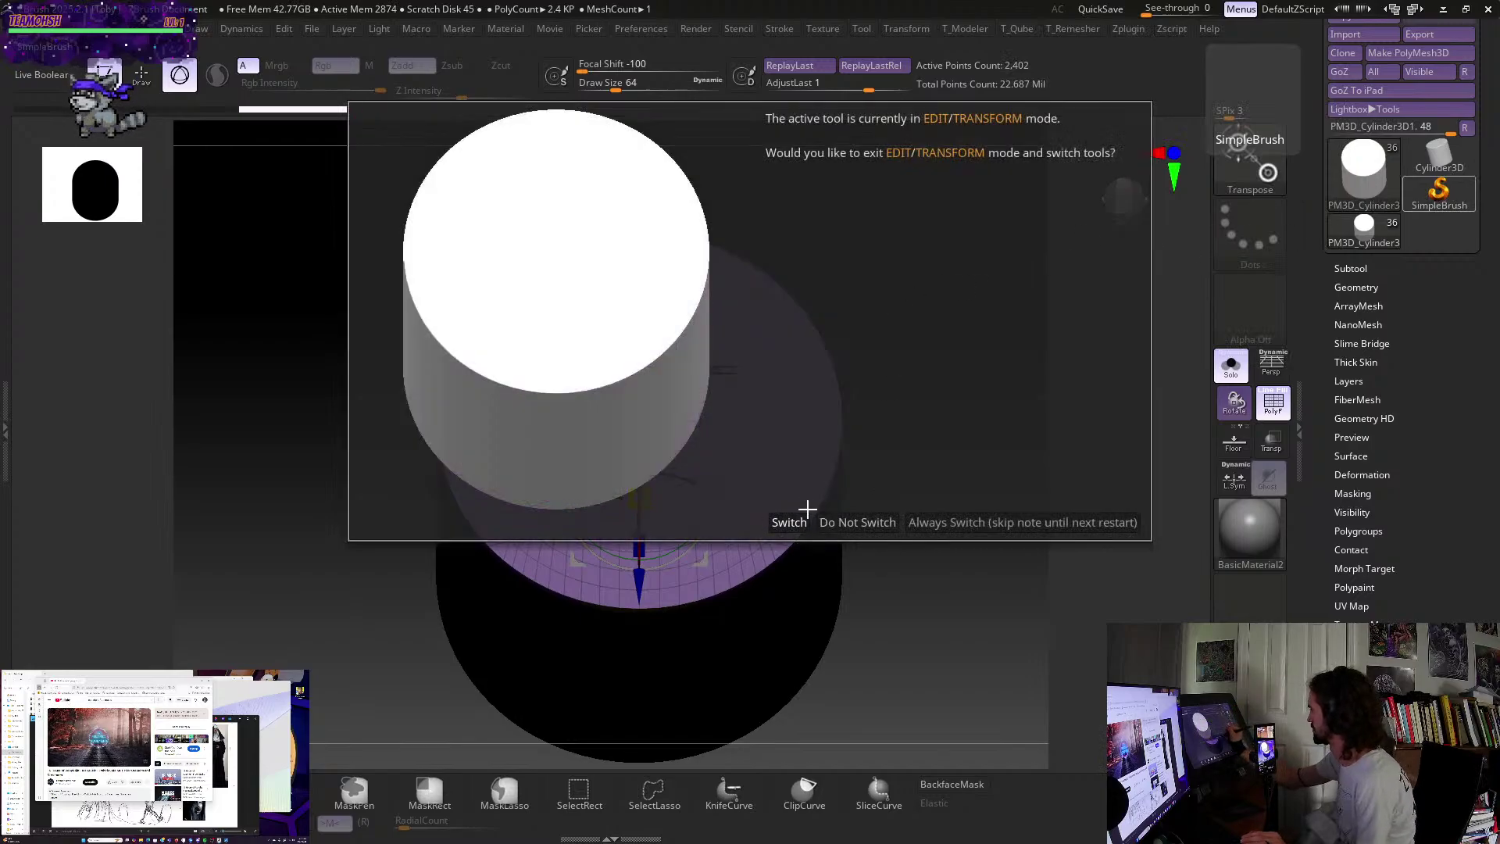
{"action": "left_click", "coordinate": [790, 521]}
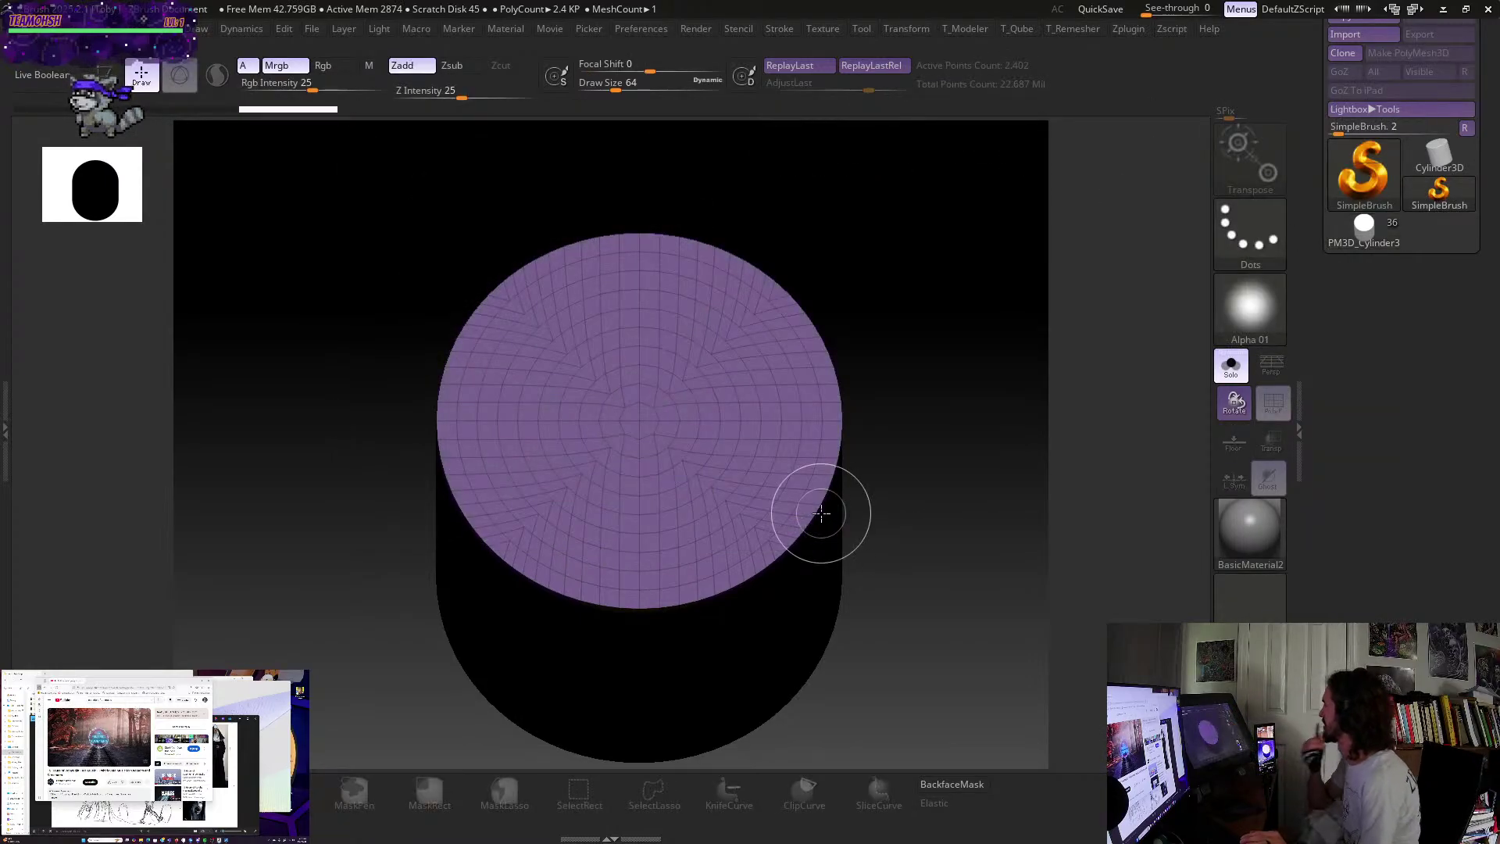
{"action": "left_click", "coordinate": [1383, 180]}
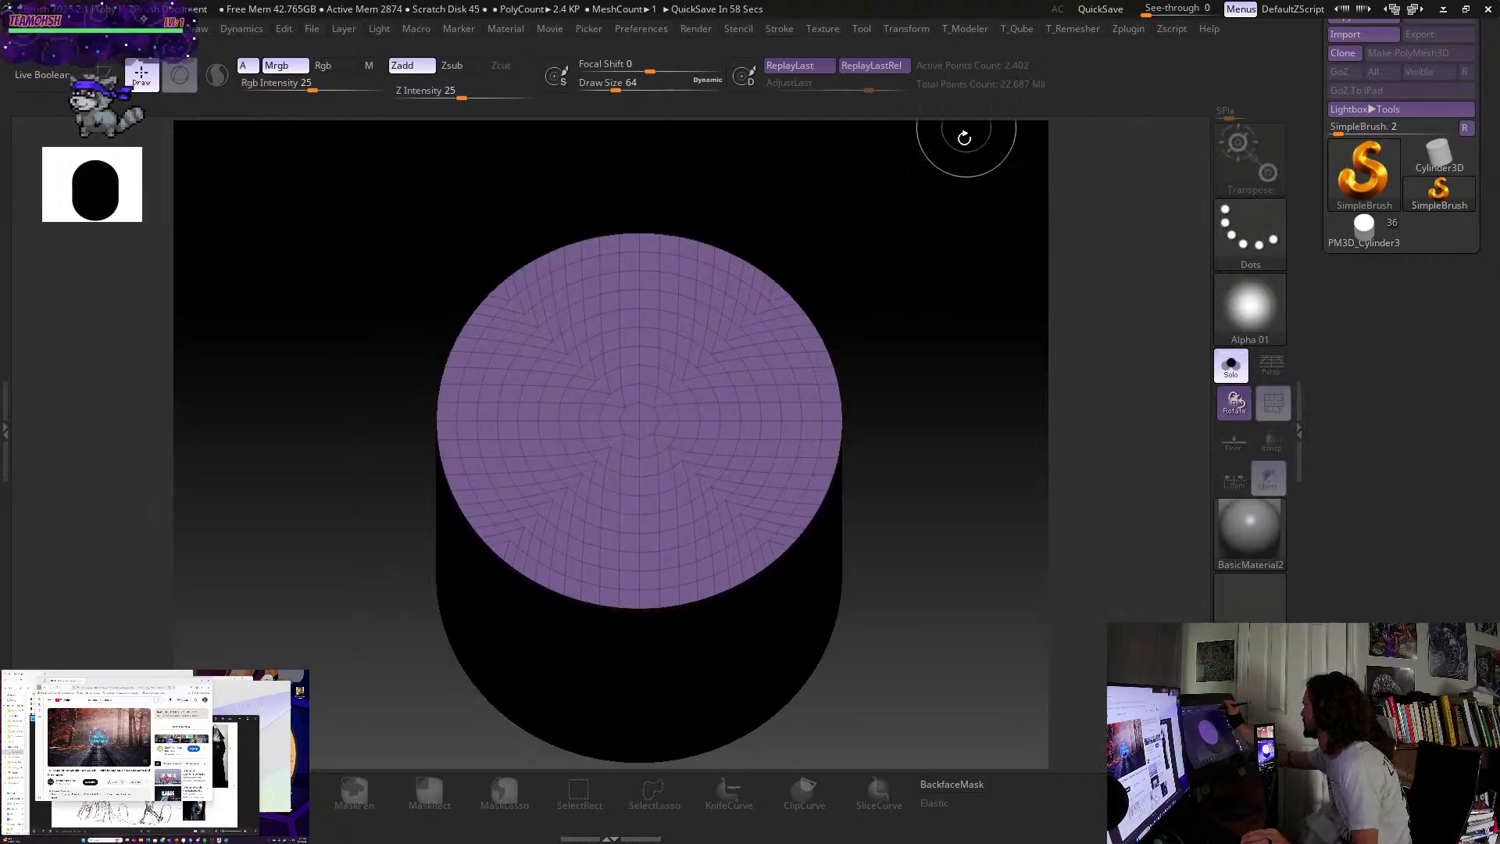
{"action": "left_click", "coordinate": [1359, 168]}
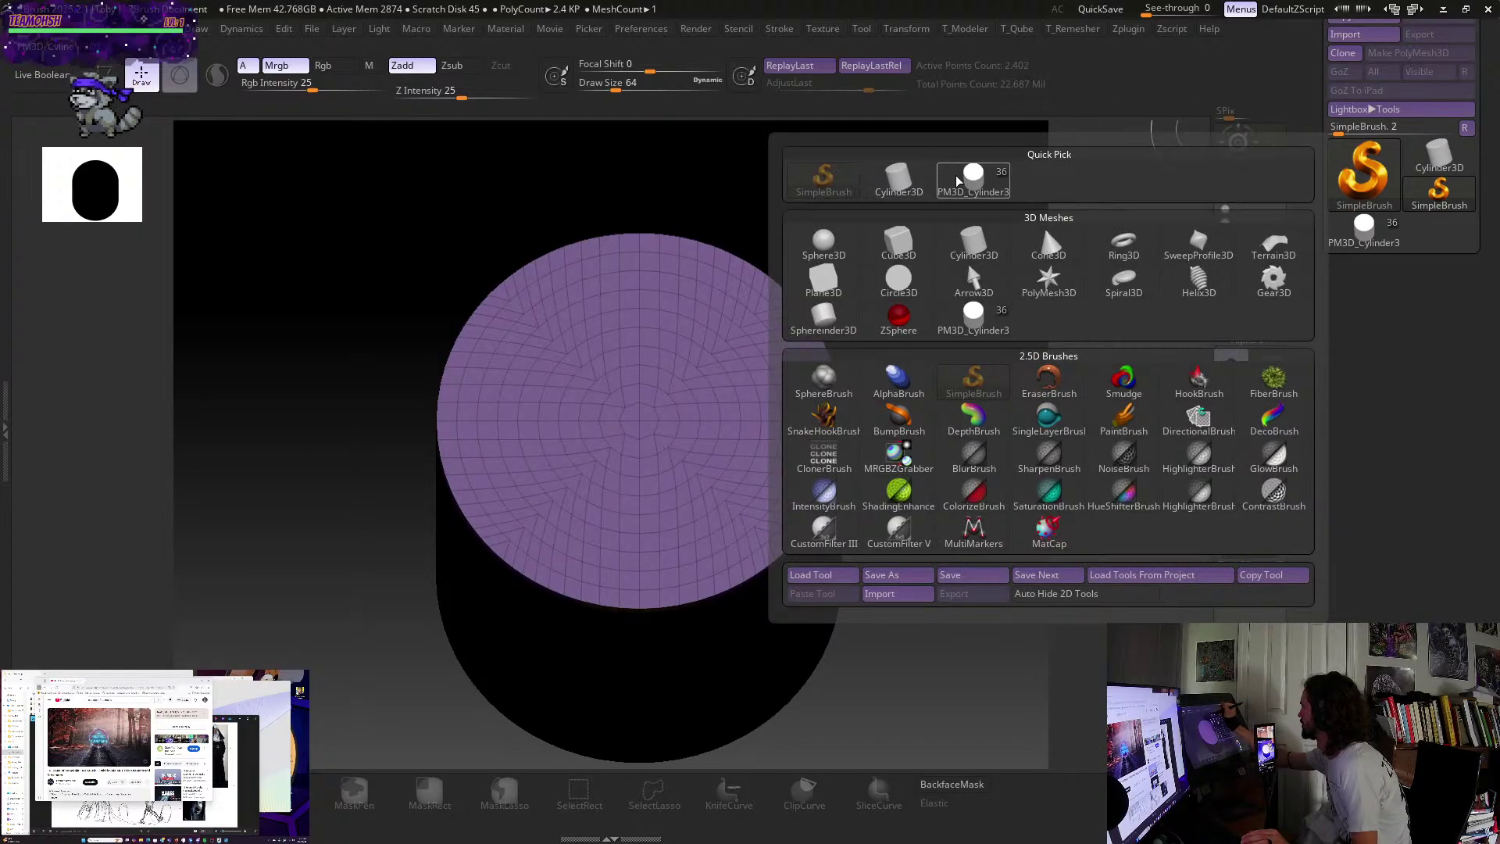
{"action": "left_click", "coordinate": [974, 247]}
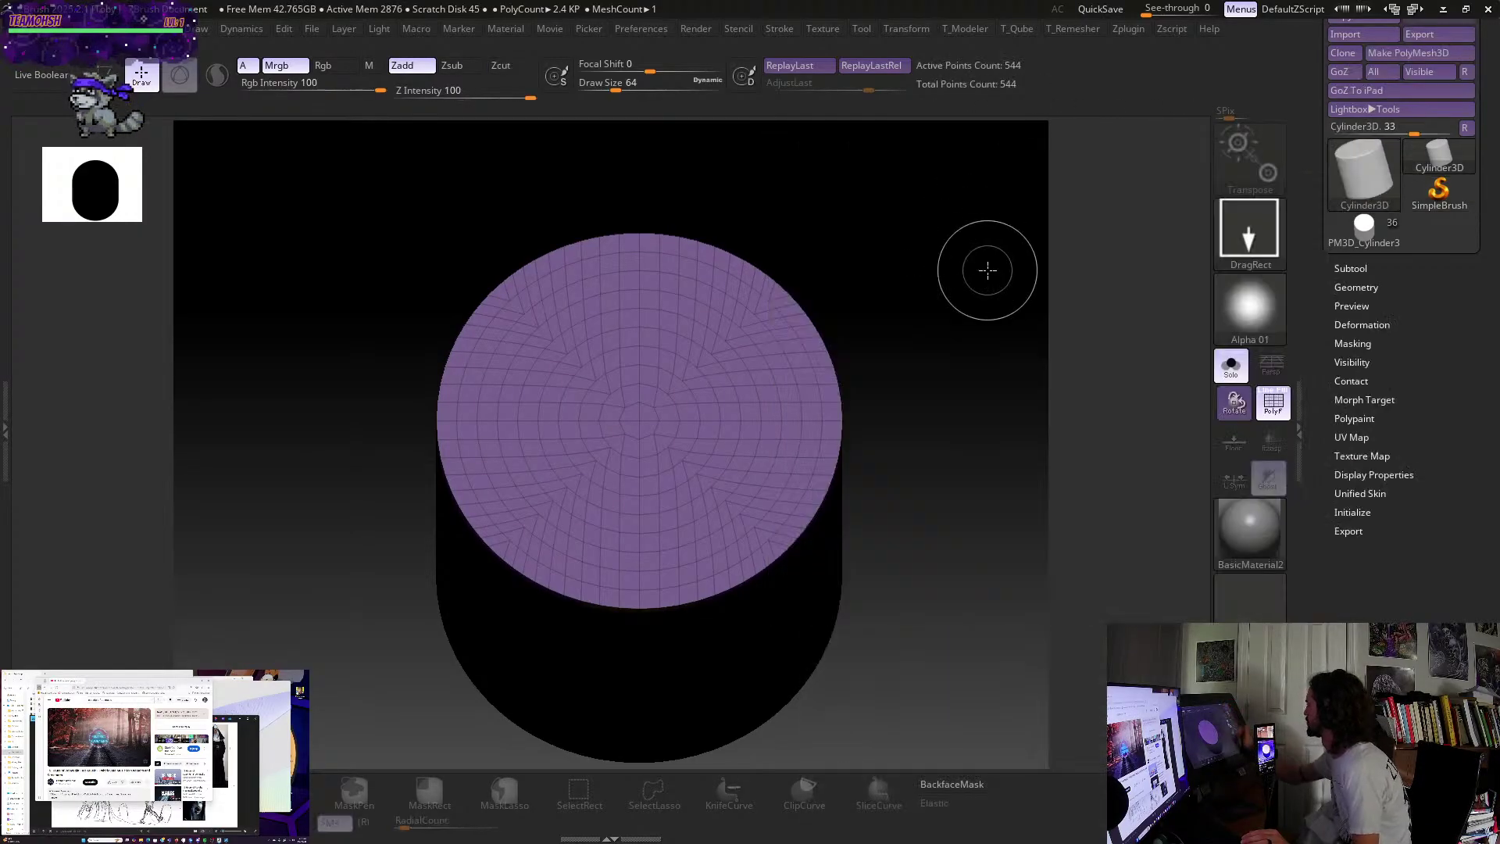
- Initialize the Cylinder3D primitive with HDivide 32, VDivide 32 and CapSubRatio 32
{"action": "left_click", "coordinate": [1352, 513]}
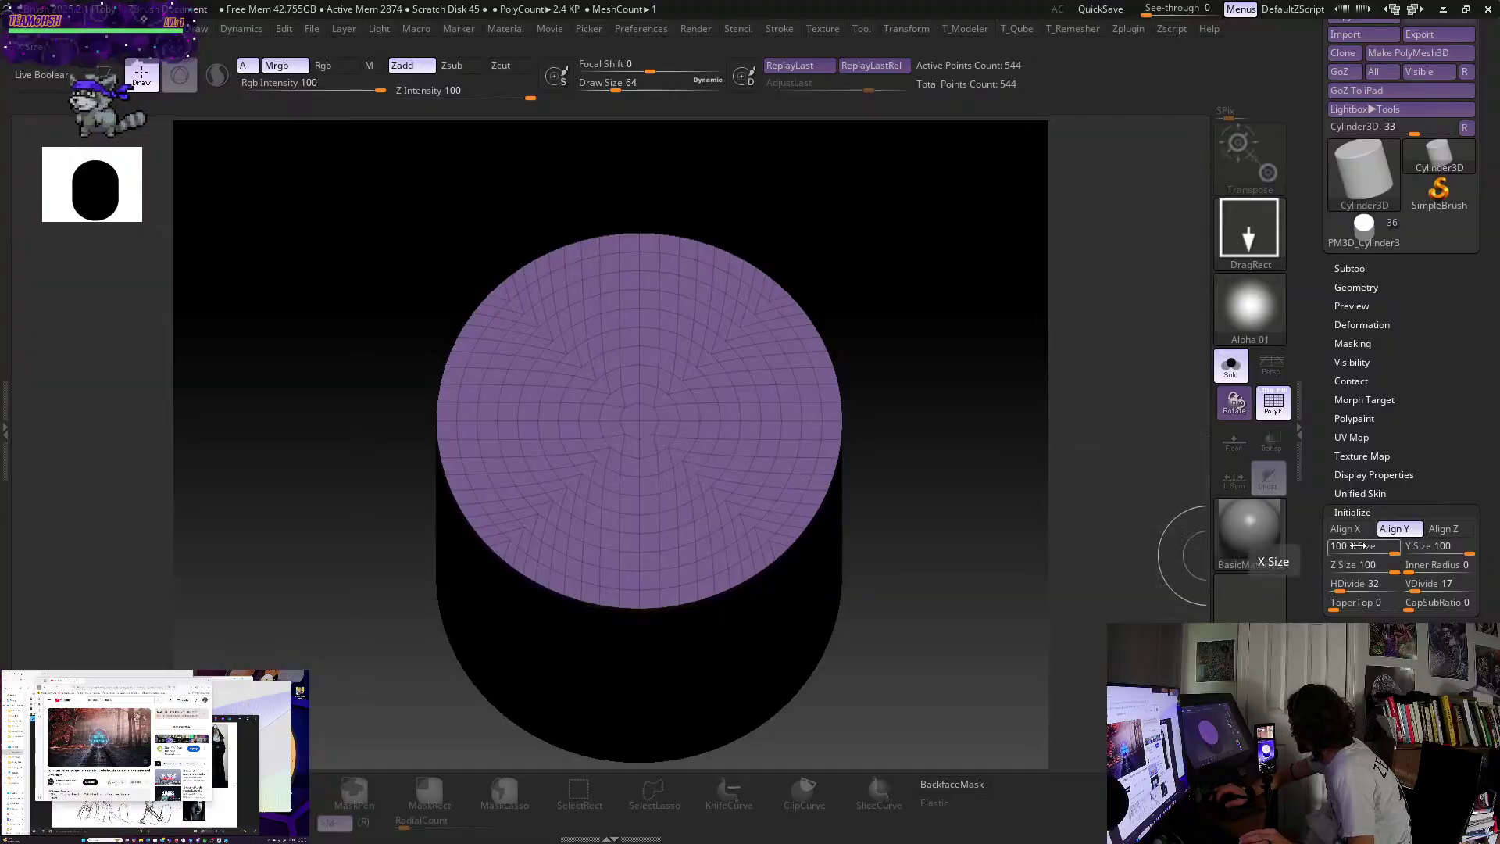
{"action": "left_click", "coordinate": [1362, 582]}
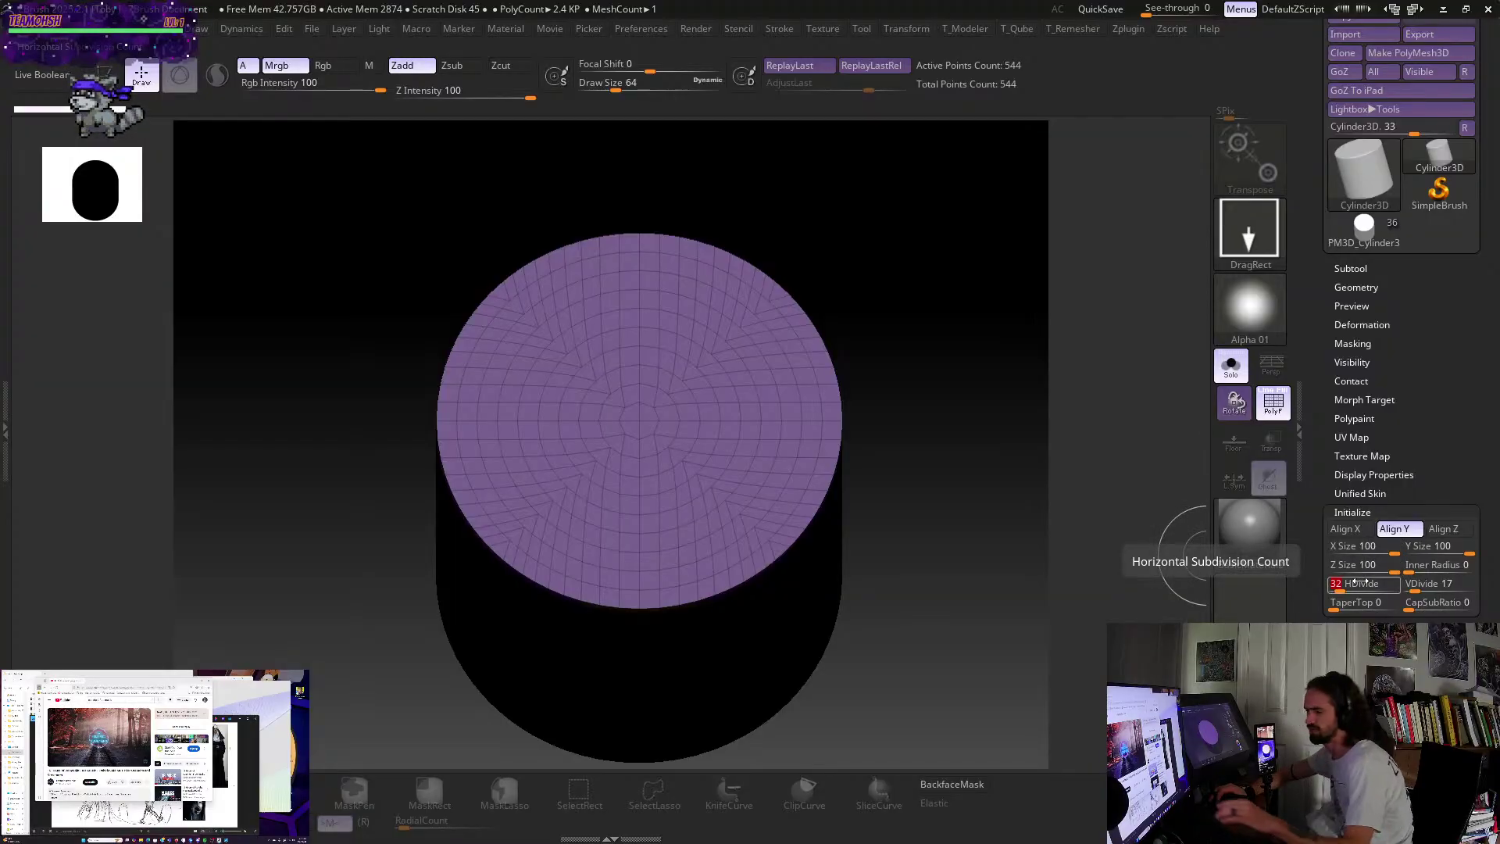
{"action": "type", "text": "20"}
{"action": "left_click", "coordinate": [1431, 583]}
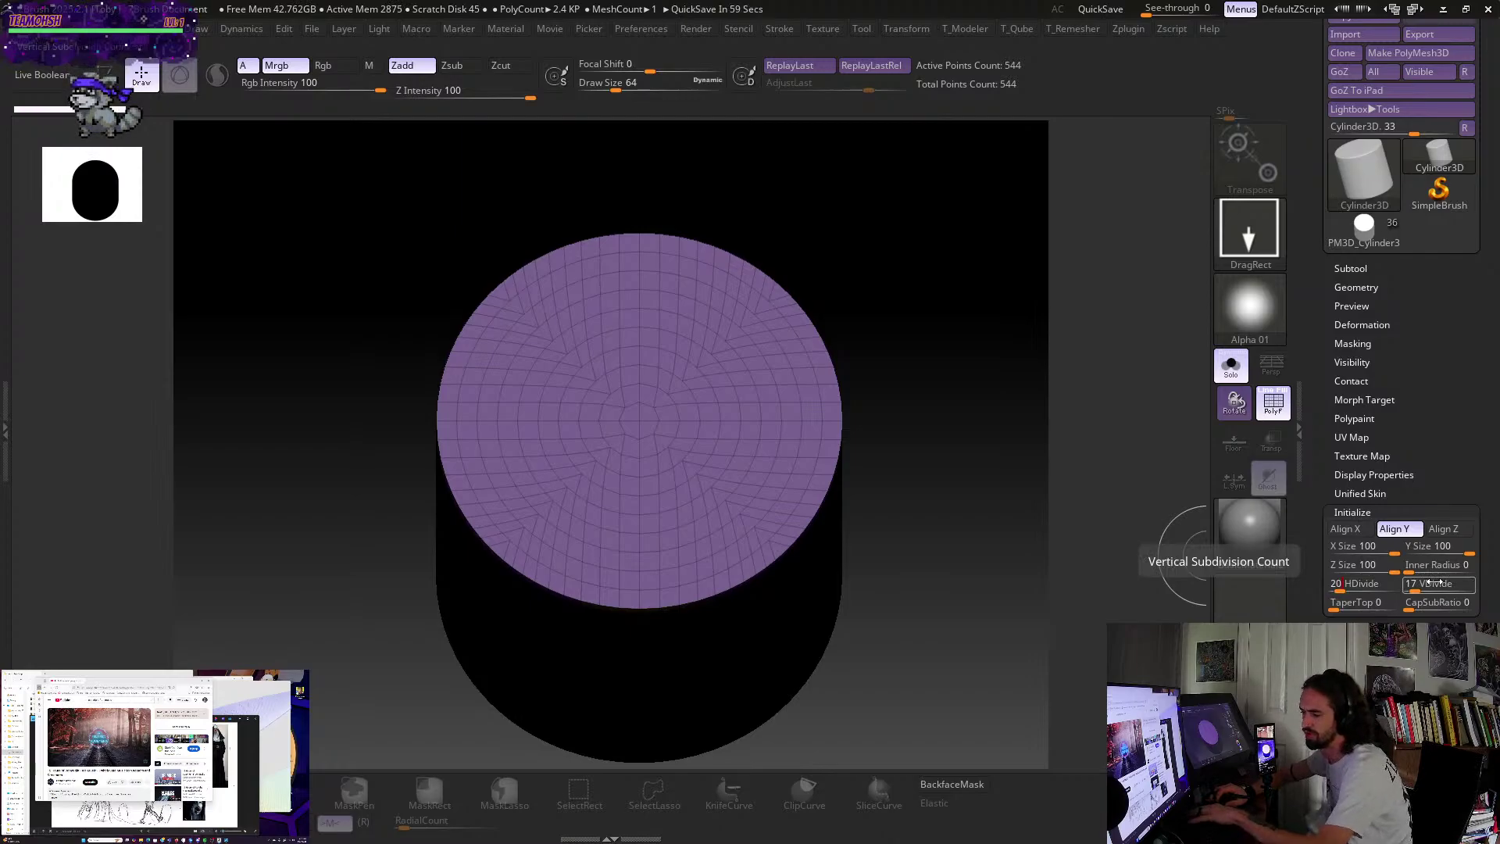
{"action": "key", "text": "Return"}
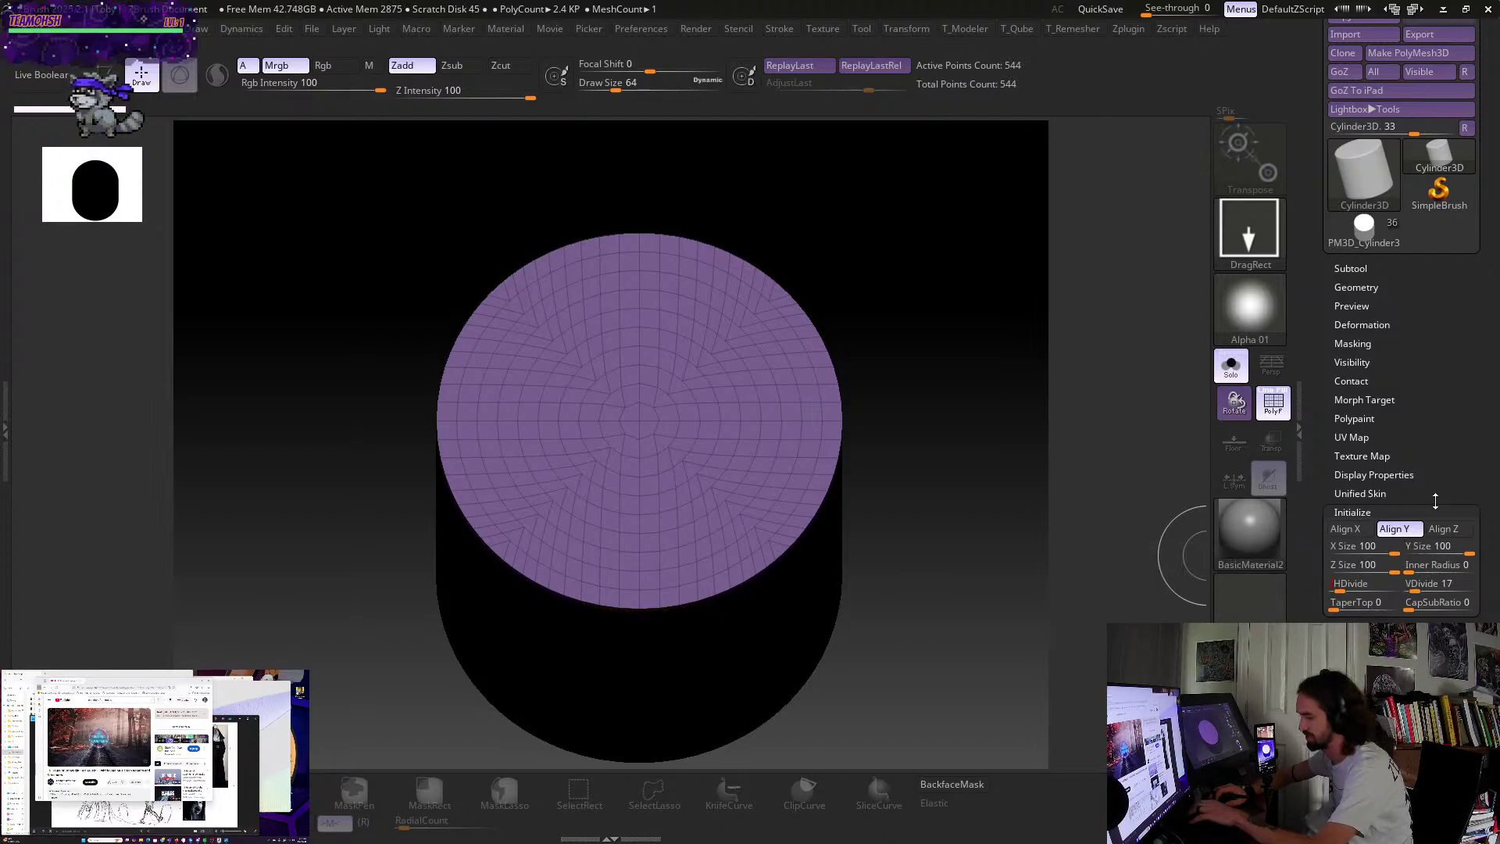
{"action": "type", "text": "32"}
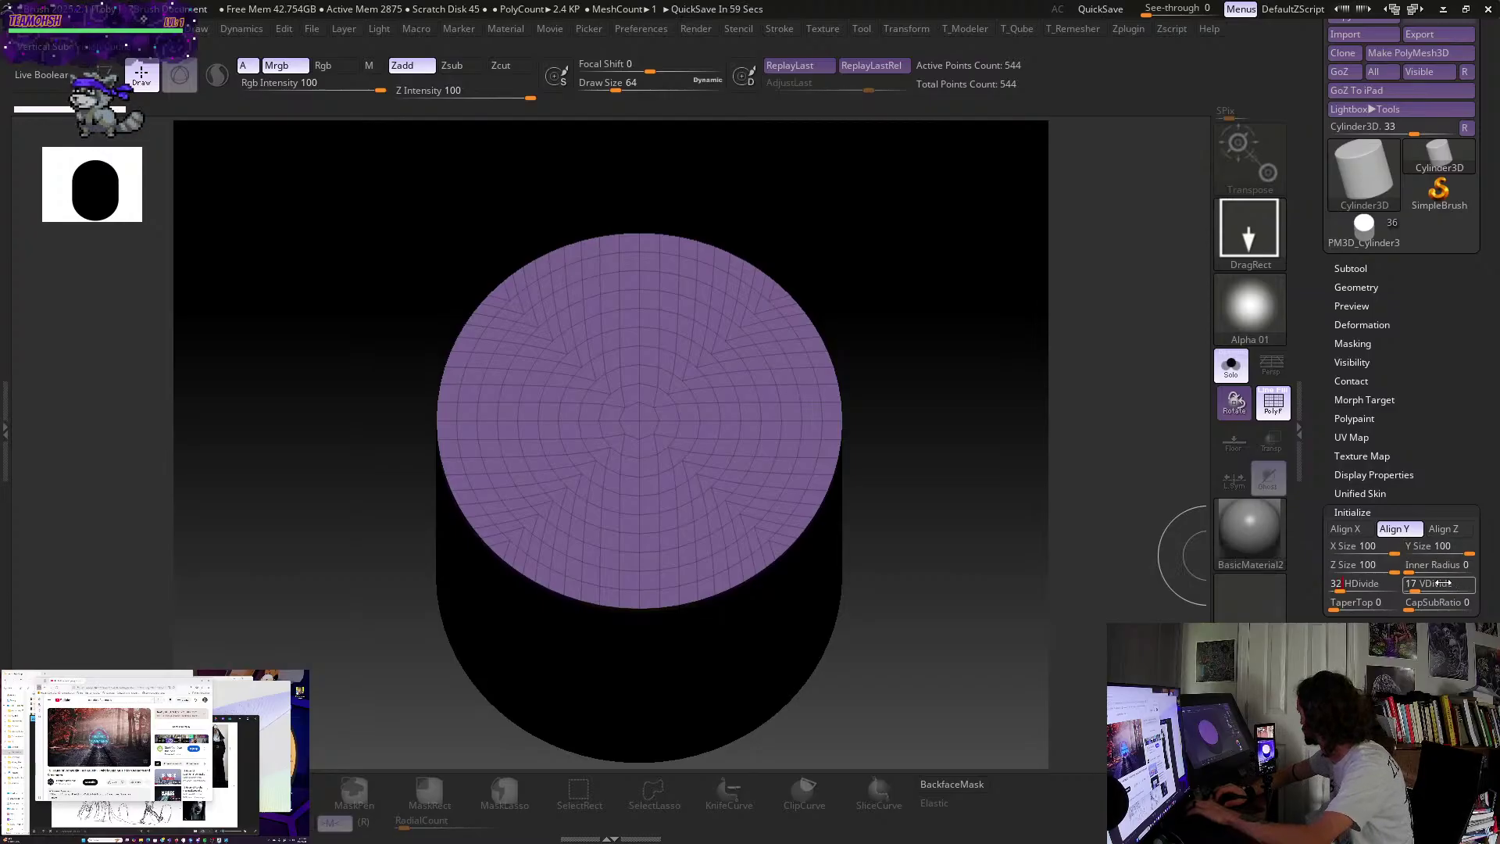
{"action": "left_click", "coordinate": [1440, 583]}
{"action": "type", "text": "32"}
{"action": "left_click", "coordinate": [1418, 601]}
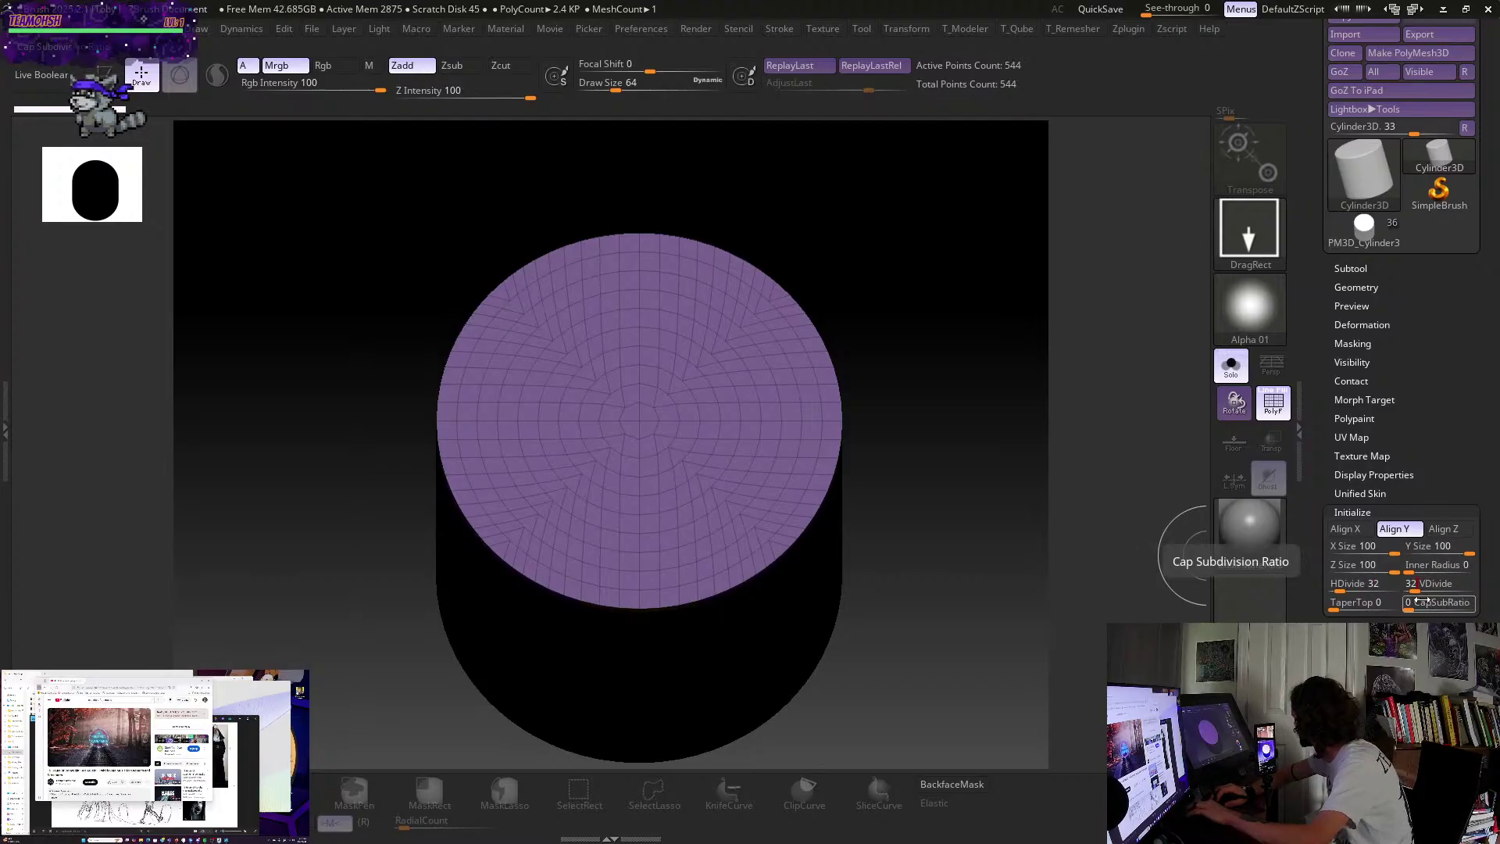
{"action": "type", "text": "32"}
{"action": "key", "text": "Return"}
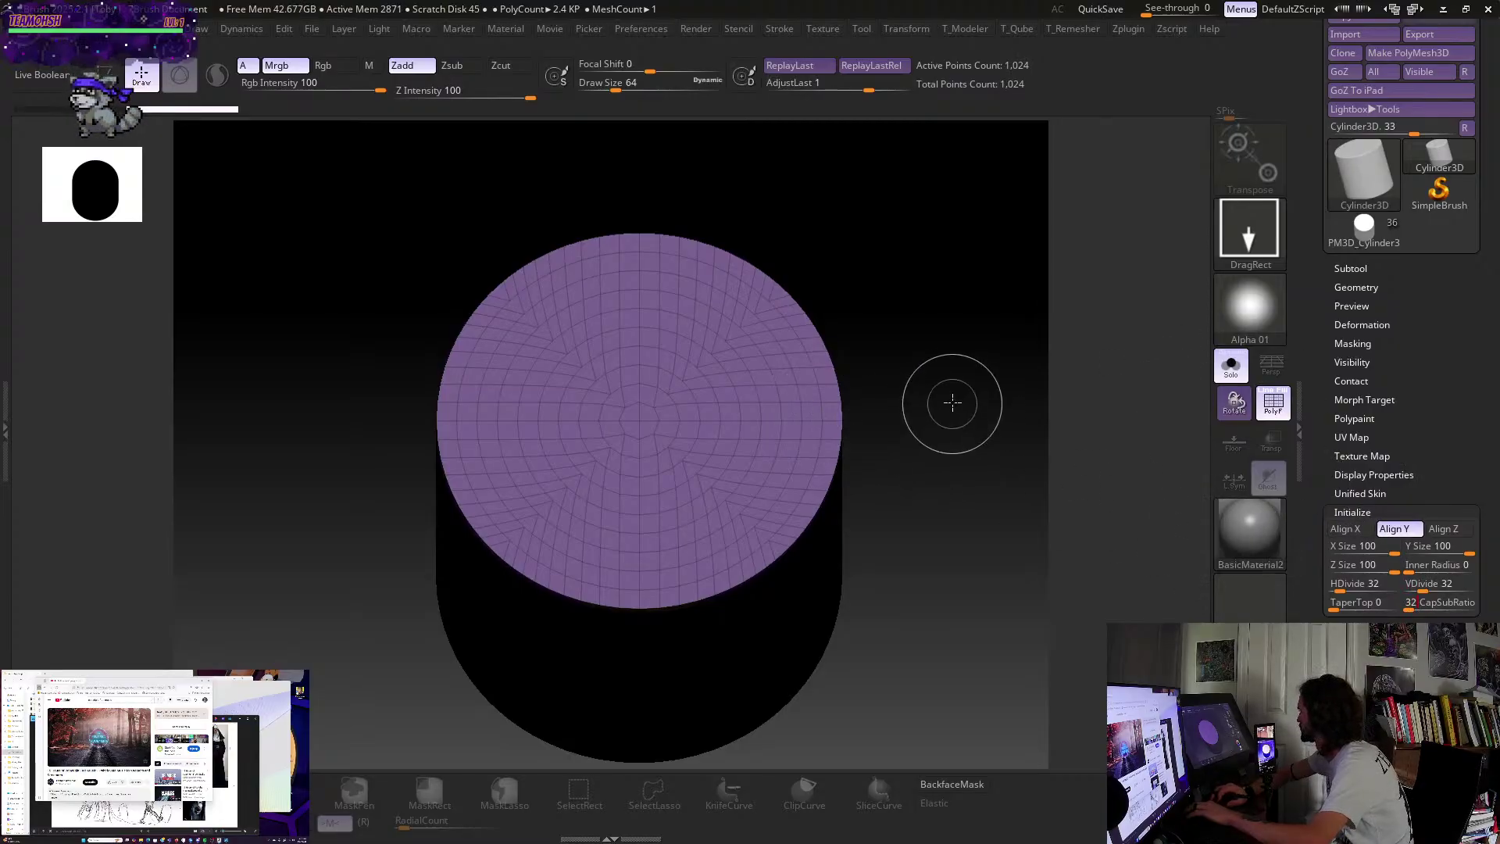
- Draw the Cylinder3D primitive beside the existing cylinder in Edit mode and inspect its cap topology from several angles
{"action": "left_click_drag", "start_coordinate": [931, 388], "coordinate": [904, 530]}
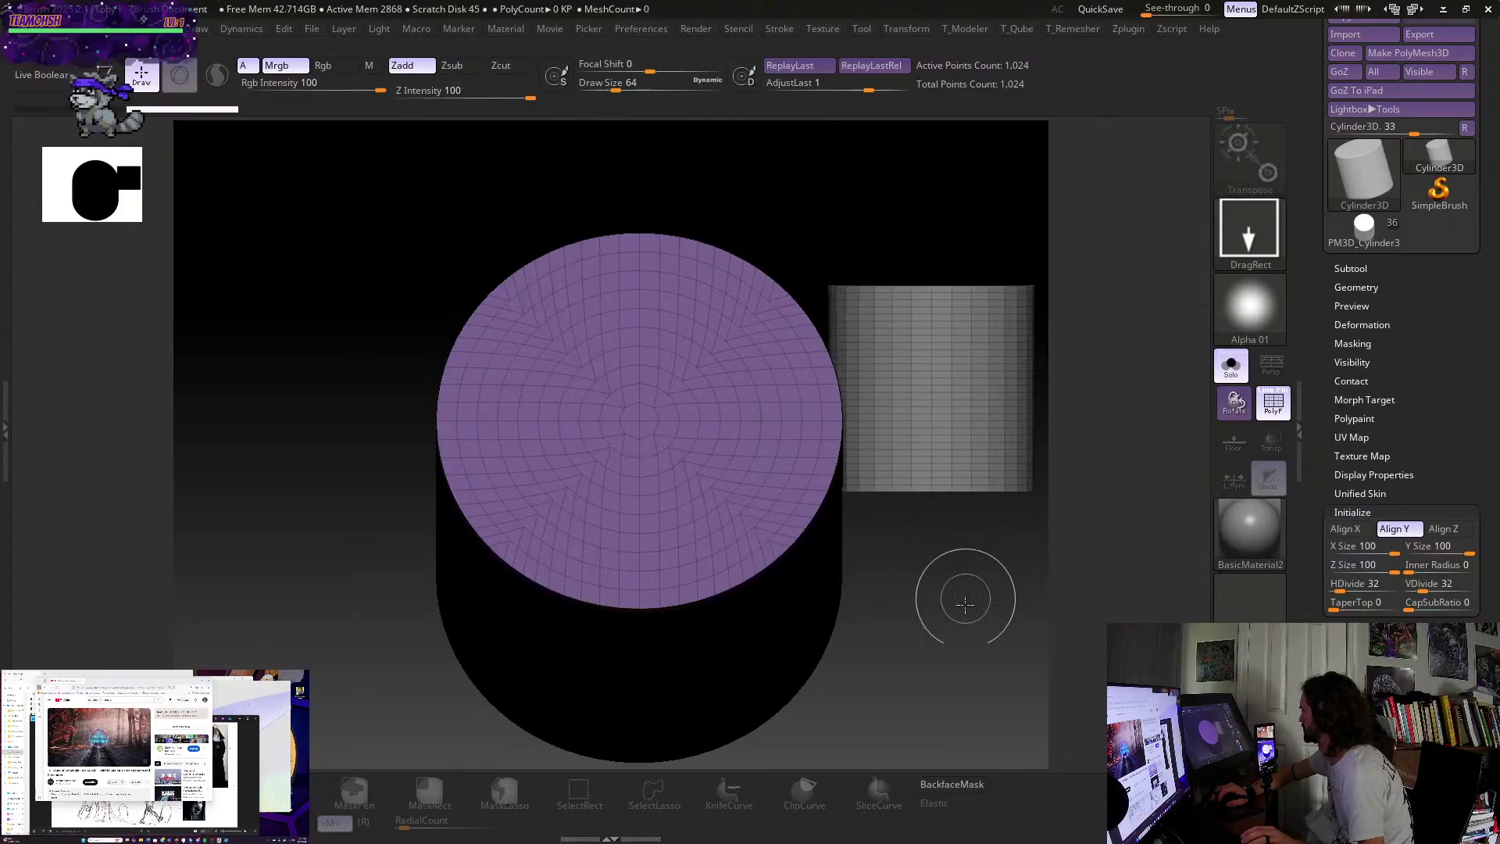
{"action": "key", "text": "t"}
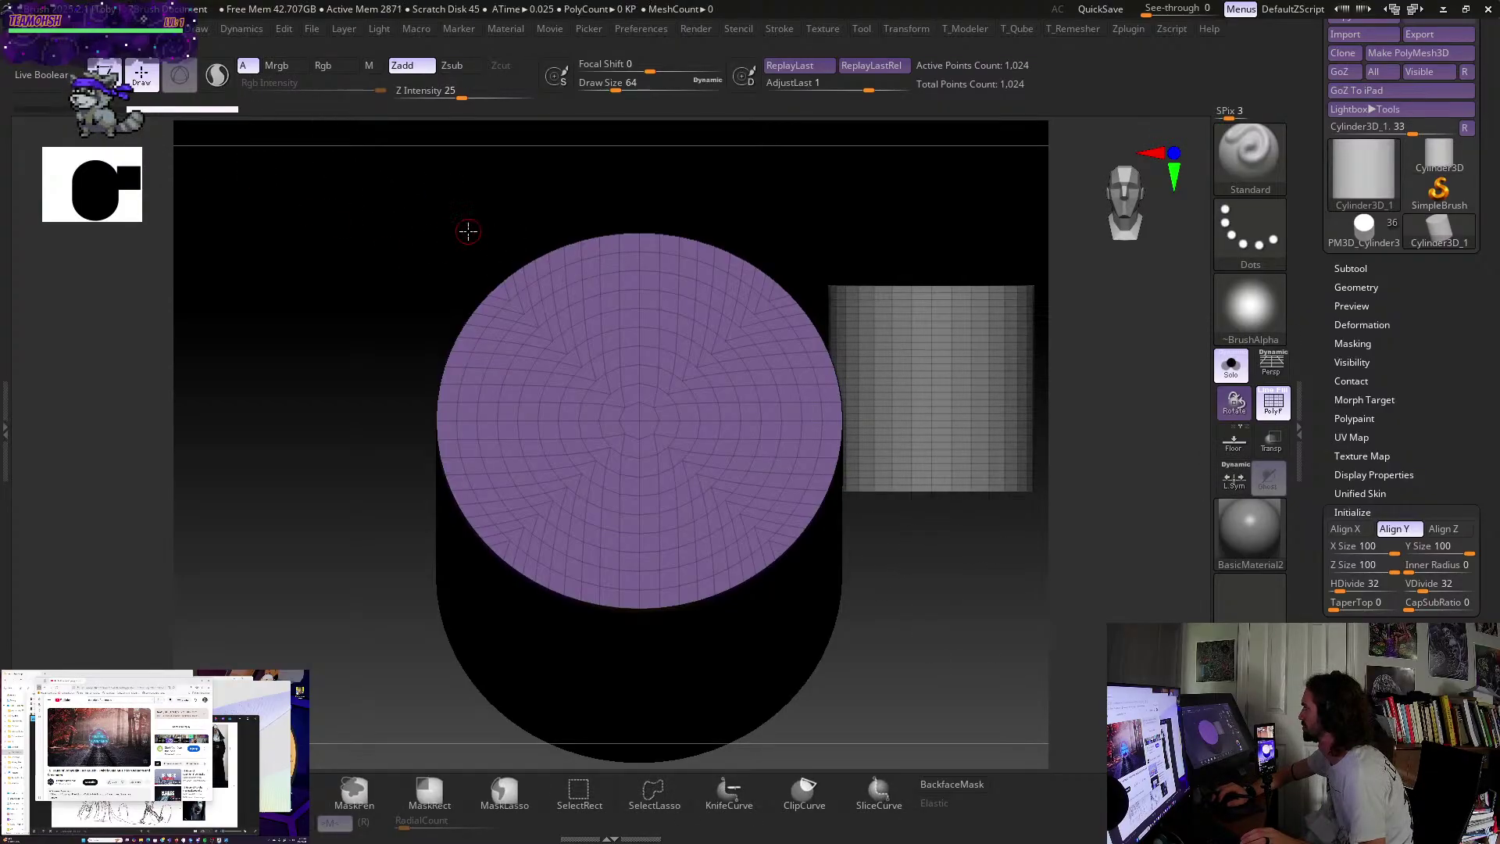
{"action": "mouse_move", "coordinate": [469, 232]}
{"action": "left_mouse_down"}
{"action": "mouse_move", "coordinate": [453, 352]}
{"action": "mouse_move", "coordinate": [475, 414]}
{"action": "mouse_move", "coordinate": [503, 85]}
{"action": "mouse_move", "coordinate": [539, 328]}
{"action": "mouse_move", "coordinate": [517, 407]}
{"action": "left_mouse_up"}
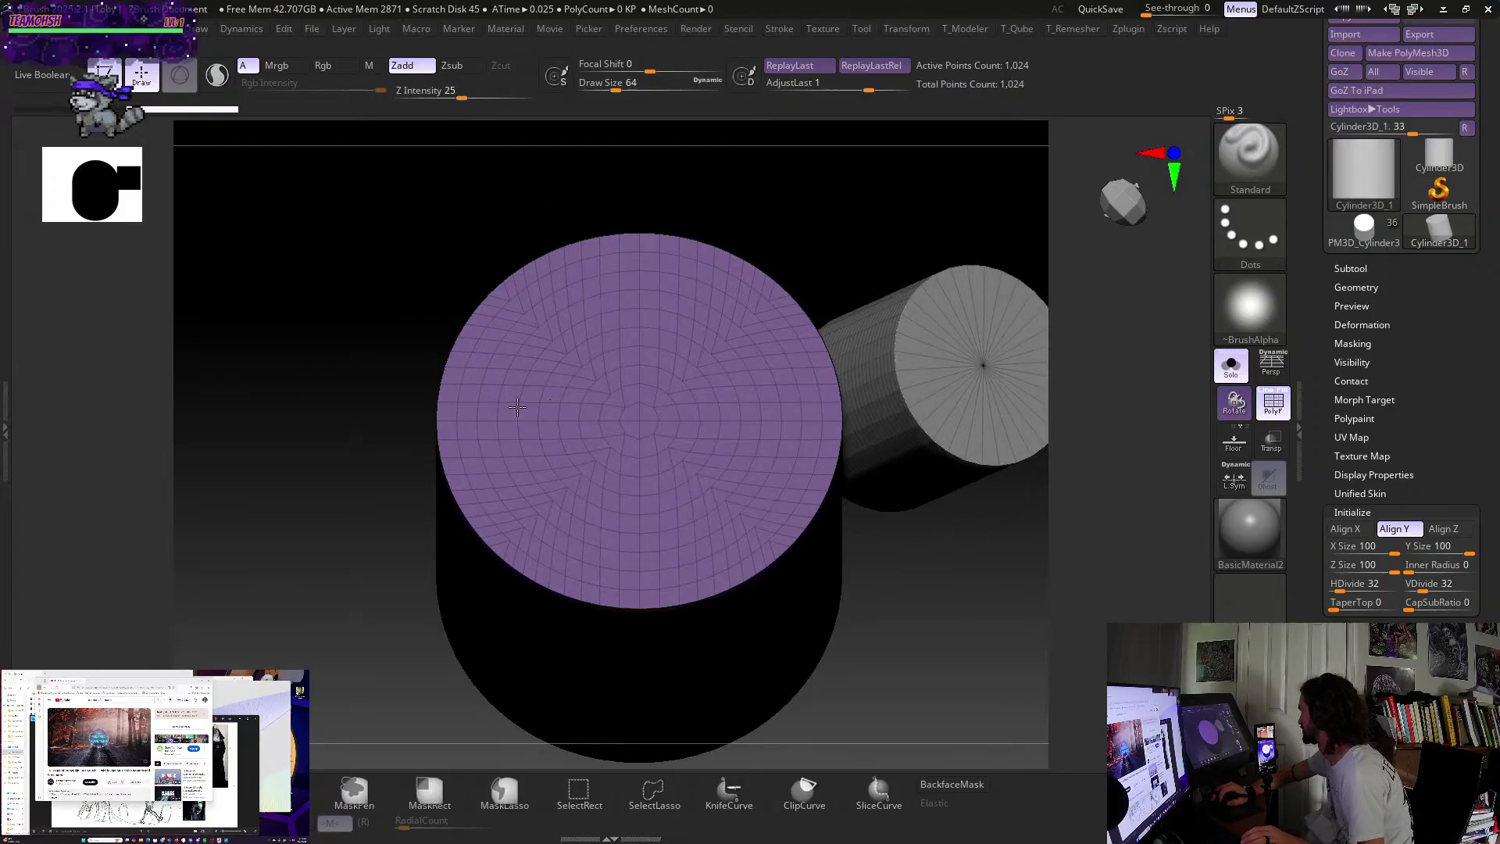
{"action": "left_click_drag", "start_coordinate": [1022, 727], "coordinate": [947, 608]}
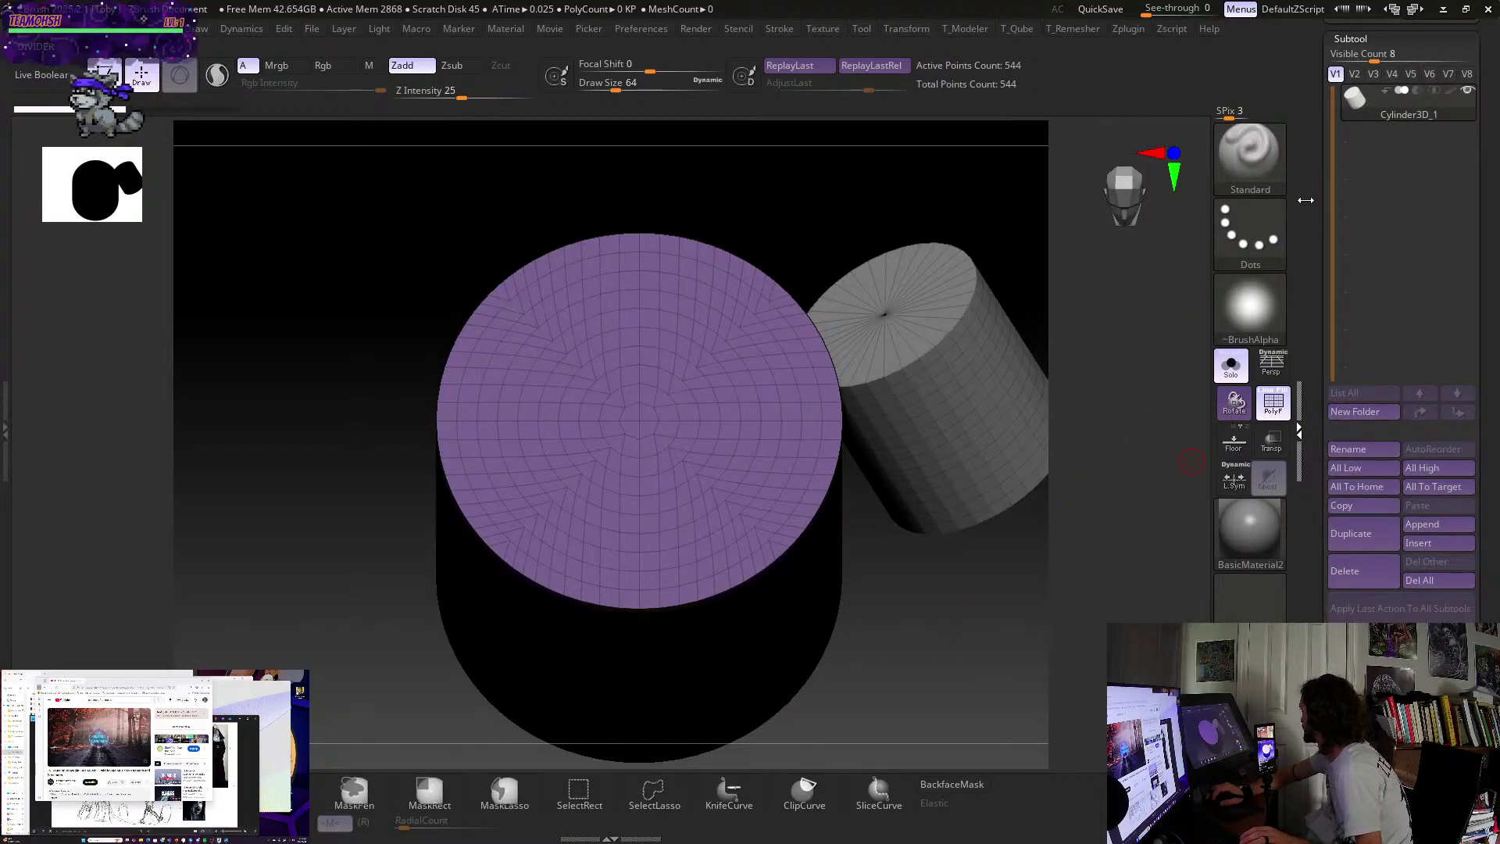
{"action": "left_click_drag", "start_coordinate": [1306, 200], "coordinate": [1309, 374]}
{"action": "mouse_move", "coordinate": [1356, 342]}
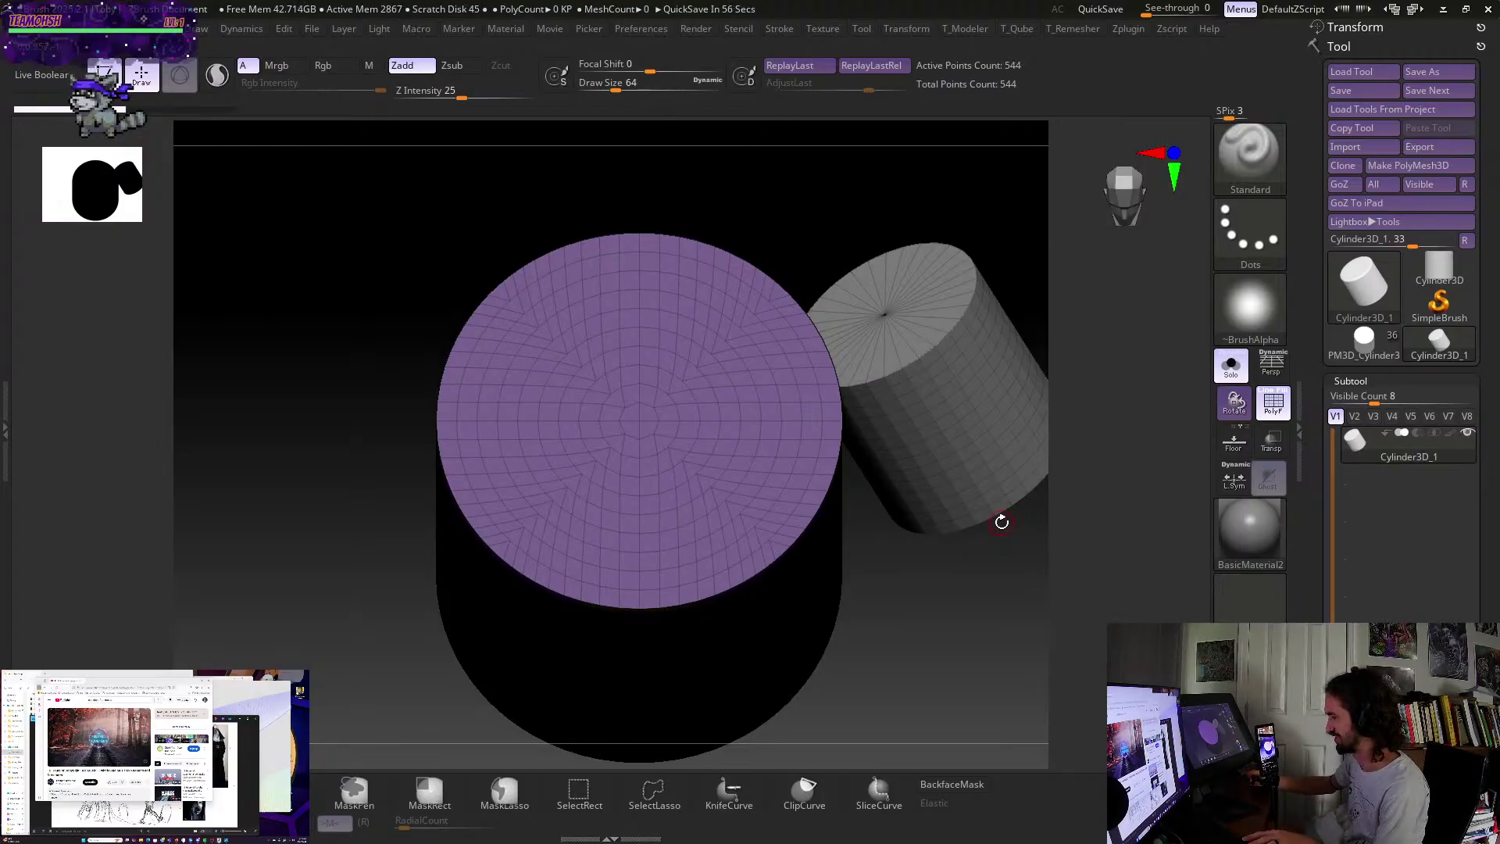
{"action": "left_click_drag", "start_coordinate": [930, 575], "coordinate": [951, 639]}
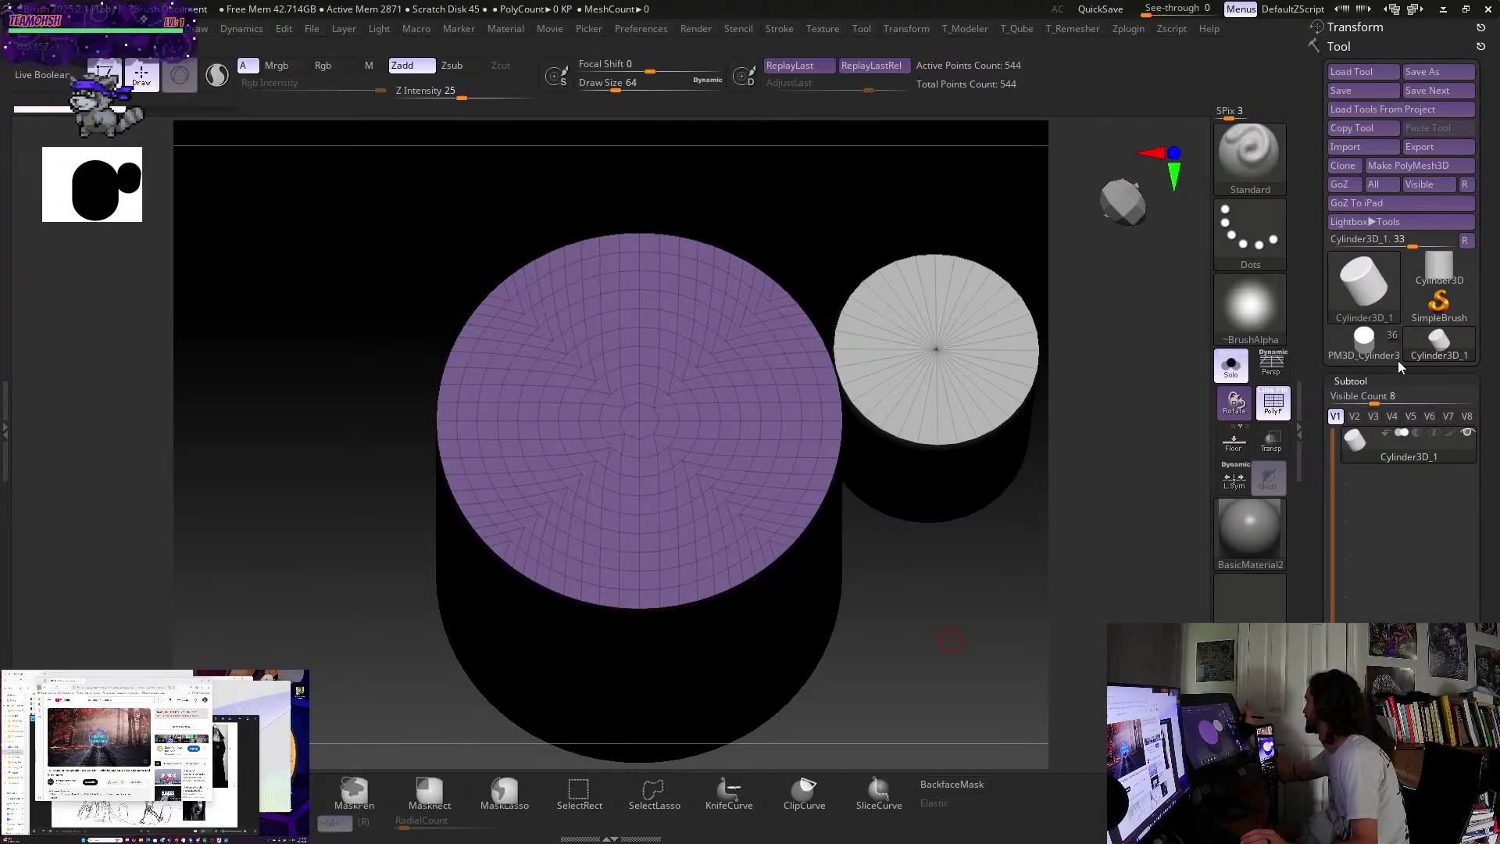
- Make the PM3D_Cylinder3D1 scene tool active again and start a new document without saving the old one
{"action": "left_click", "coordinate": [1374, 347]}
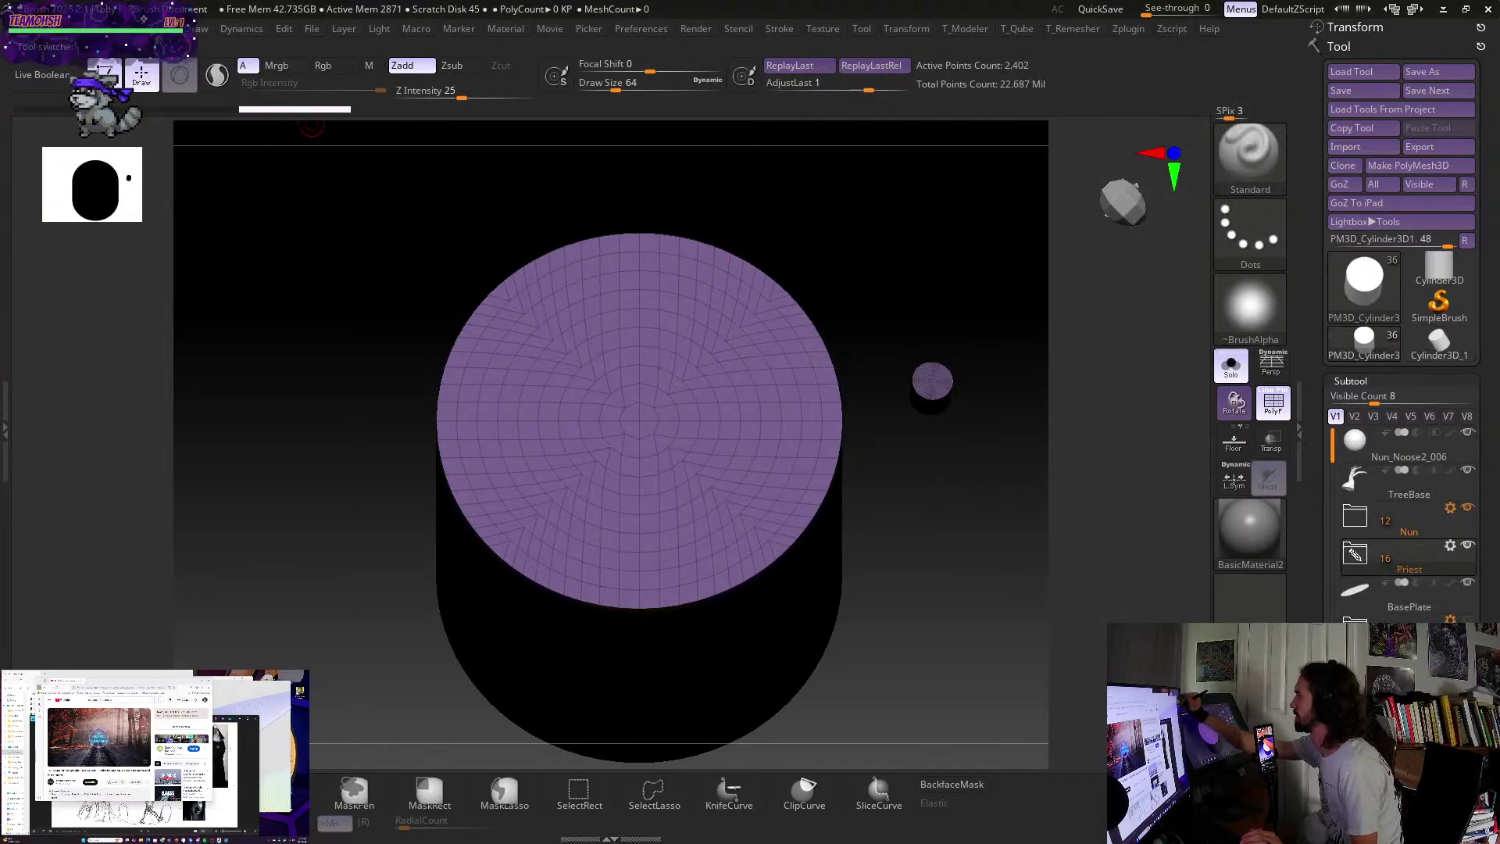
{"action": "left_click", "coordinate": [160, 28]}
{"action": "left_click", "coordinate": [207, 224]}
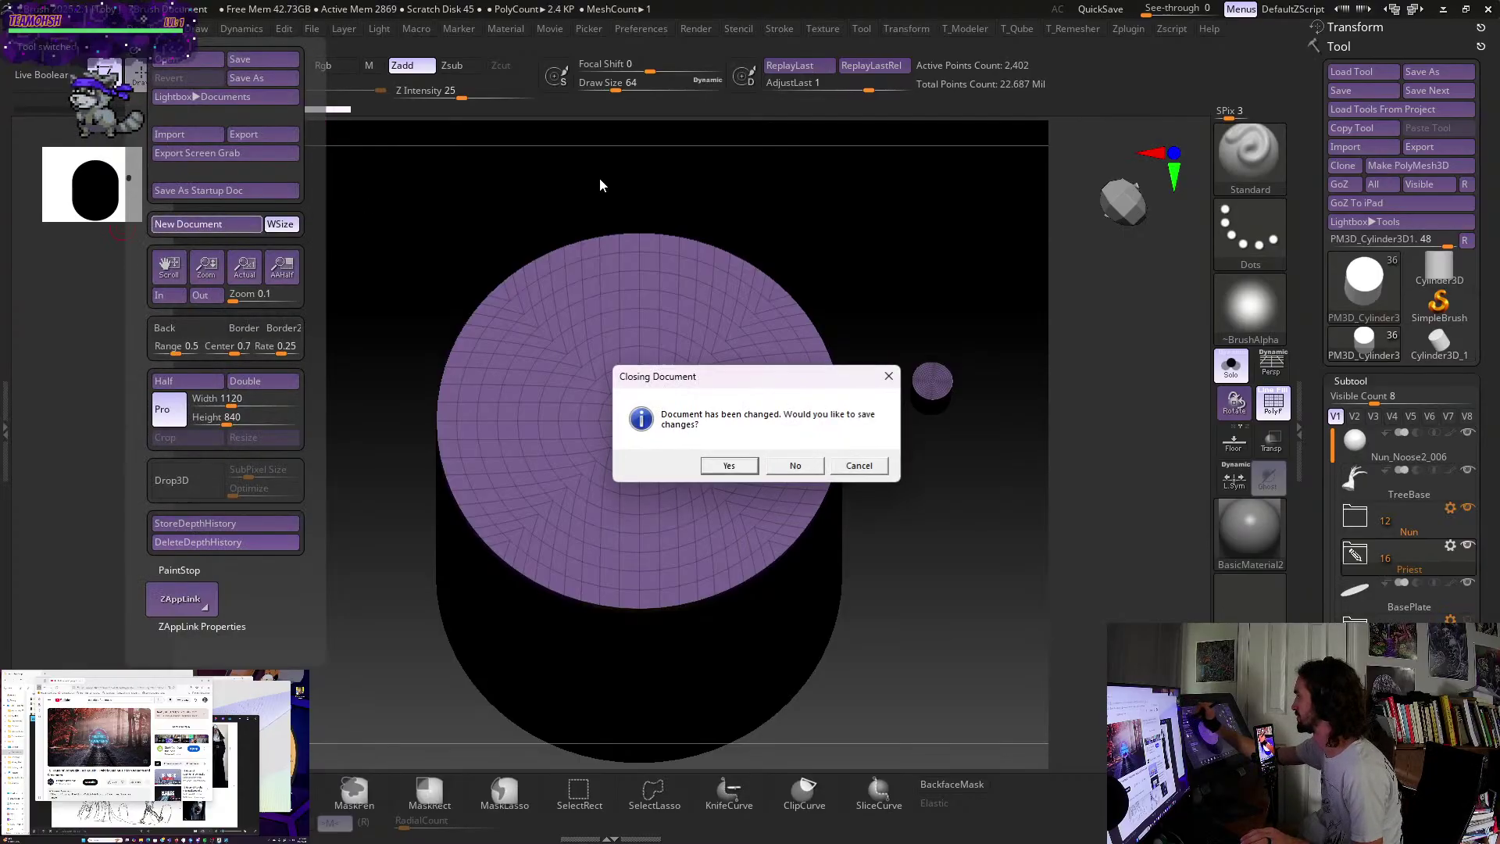
{"action": "left_click", "coordinate": [795, 467]}
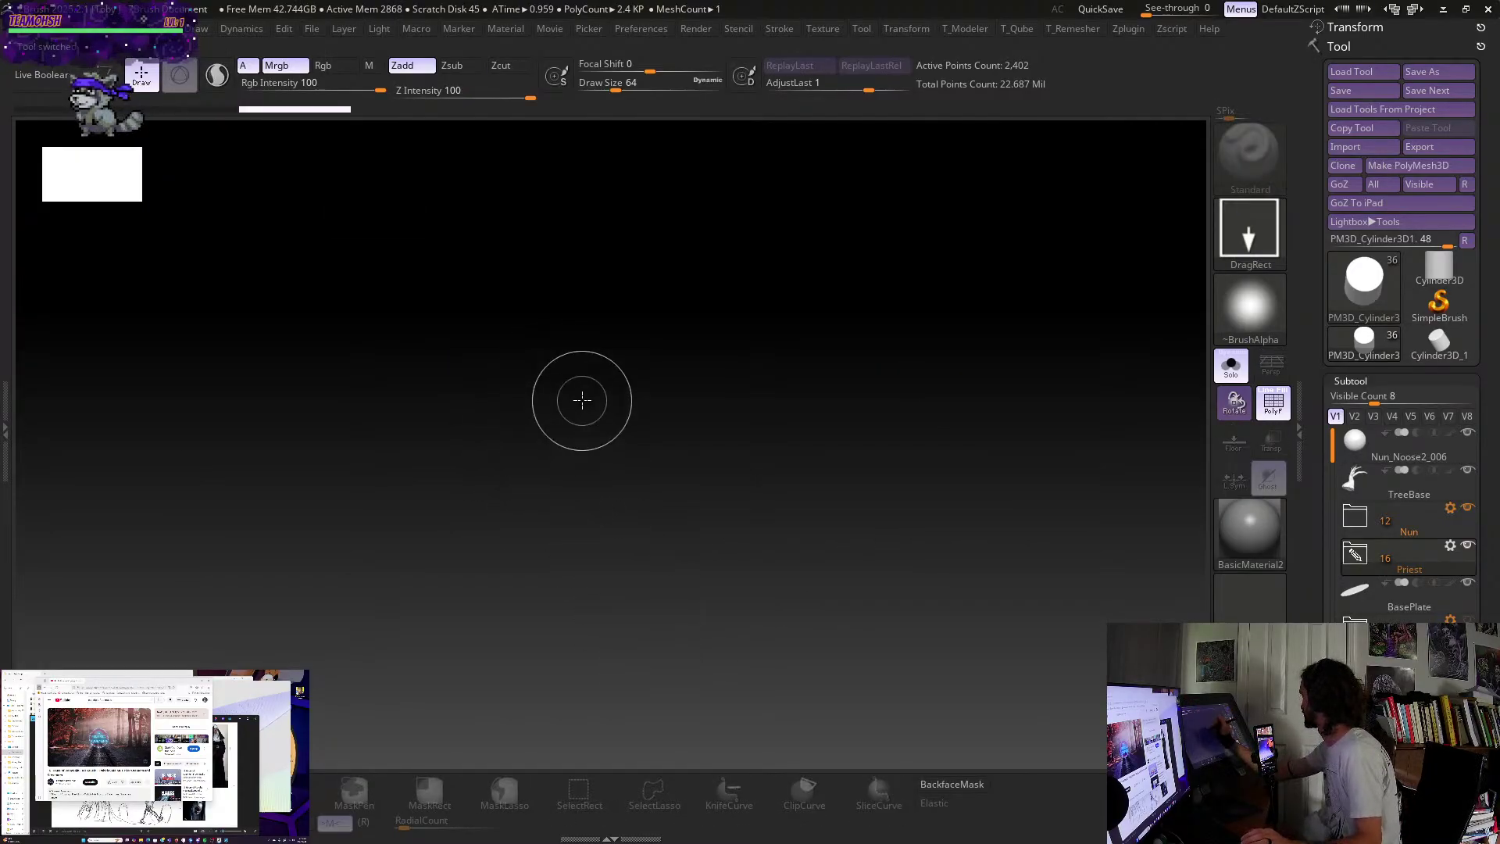
- Place the scene tool on the blank canvas, enter Edit mode and frame the cylinder's densely gridded cap
{"action": "mouse_move", "coordinate": [582, 400]}
{"action": "left_mouse_down"}
{"action": "mouse_move", "coordinate": [633, 584]}
{"action": "mouse_move", "coordinate": [625, 659]}
{"action": "left_mouse_up"}
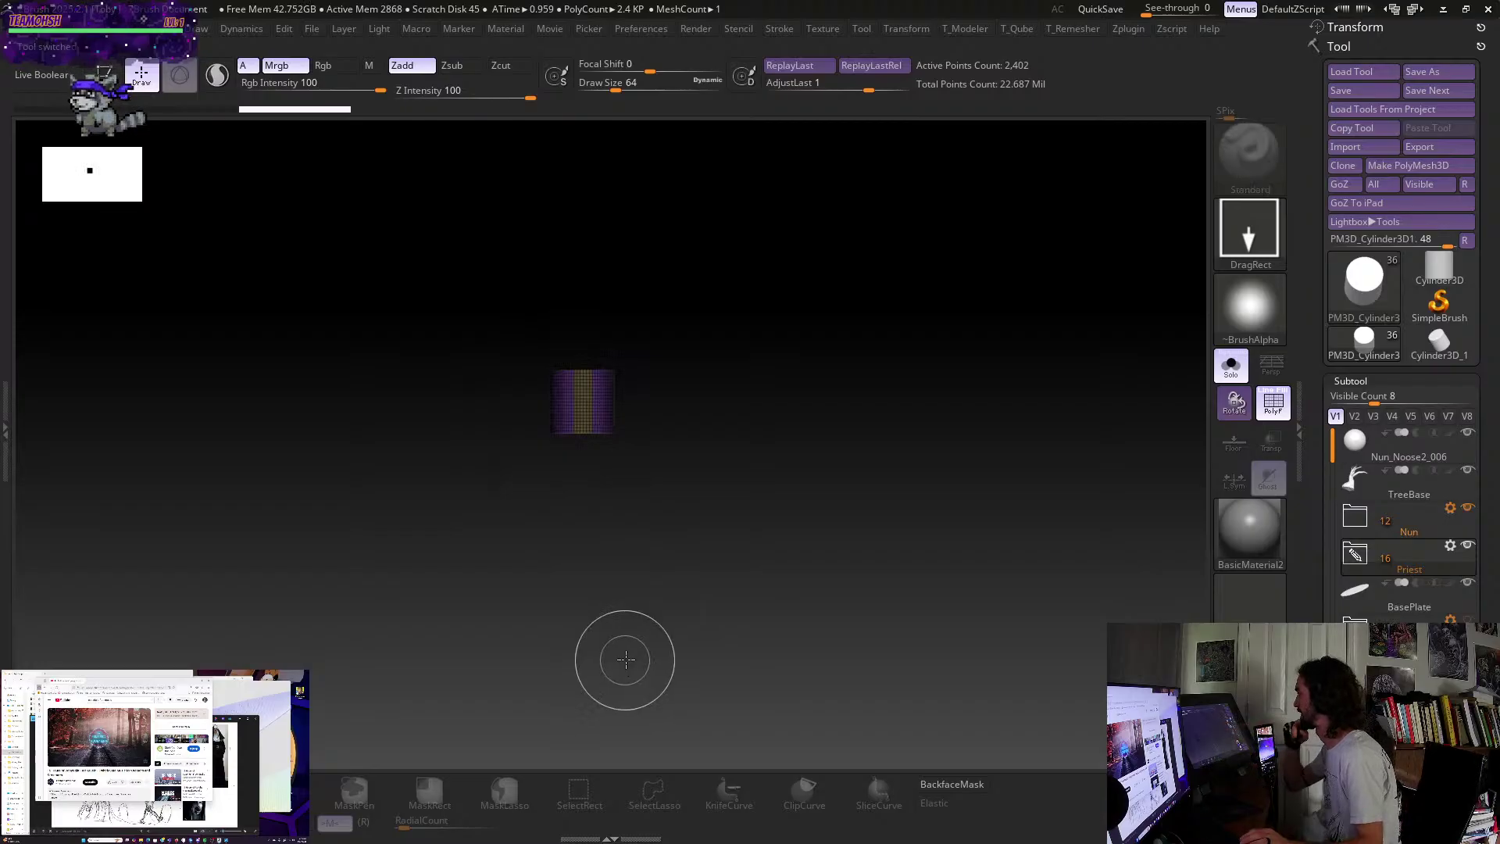
{"action": "right_click", "coordinate": [765, 566]}
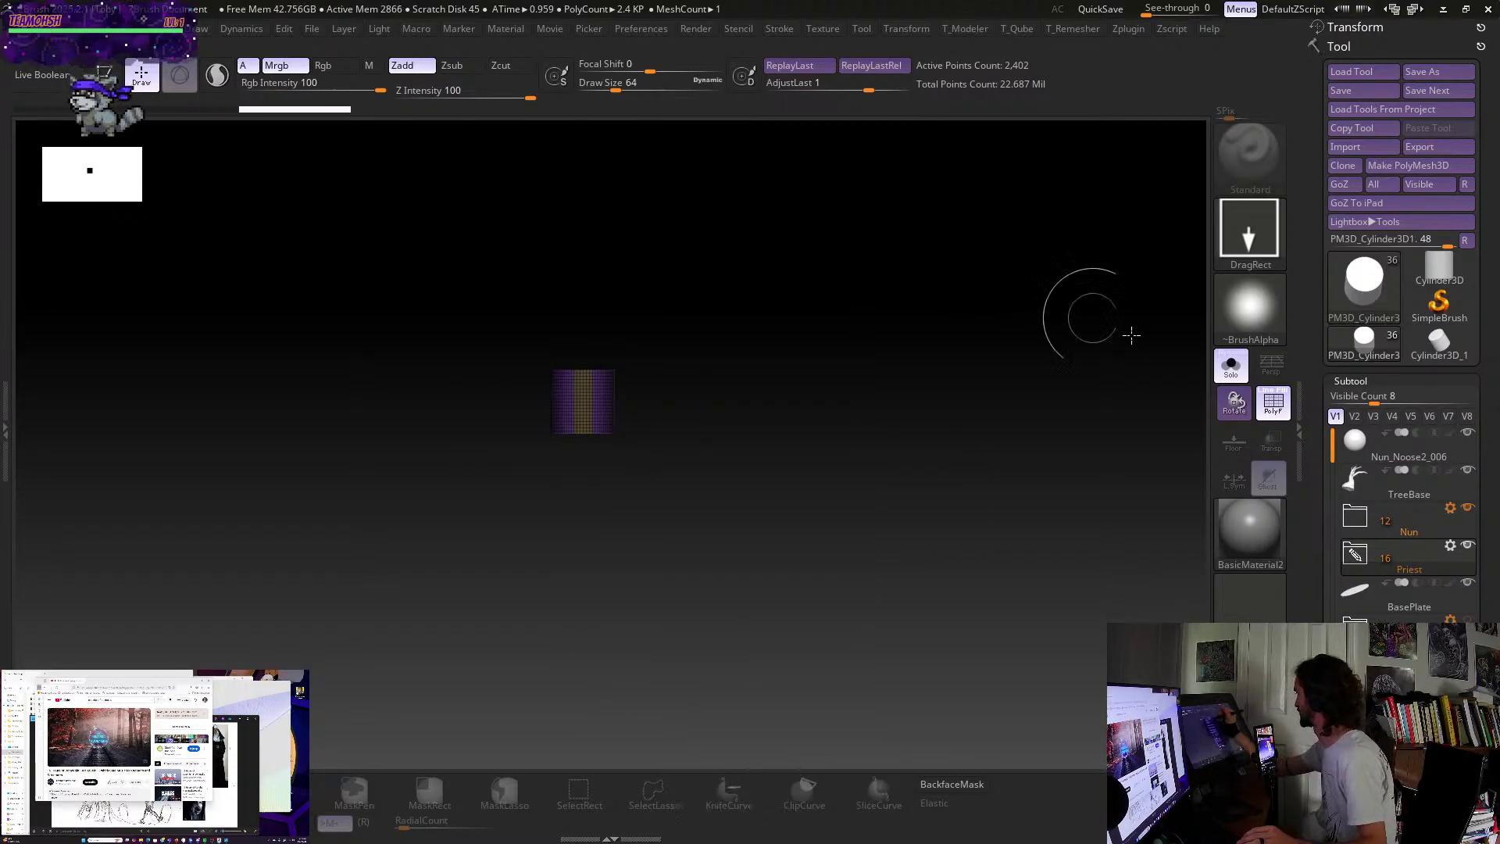
{"action": "scroll", "coordinate": [1348, 468], "scroll_direction": "down", "scroll_amount": 5}
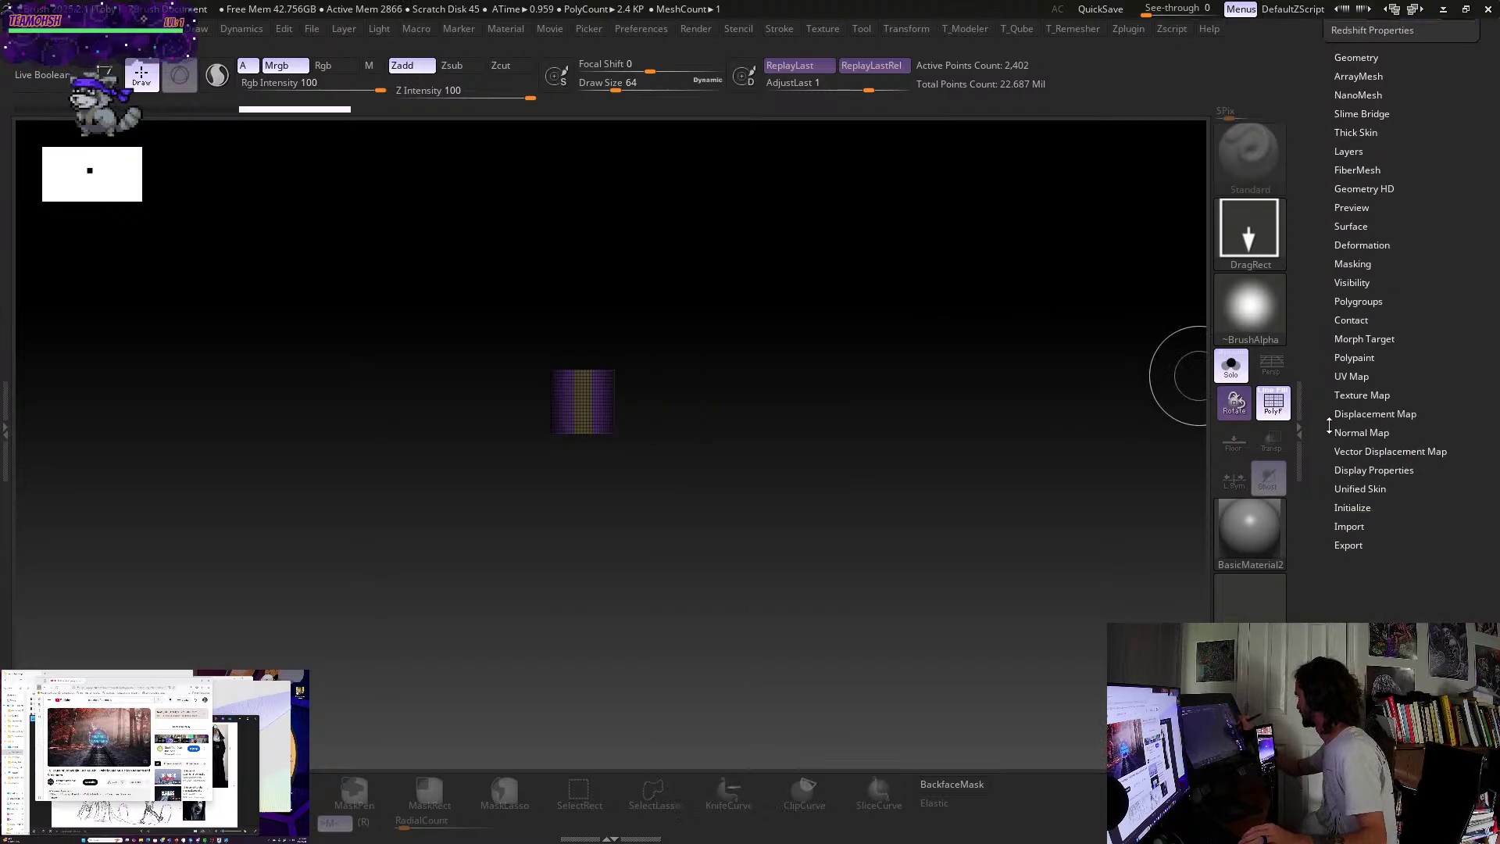
{"action": "left_click", "coordinate": [1353, 515]}
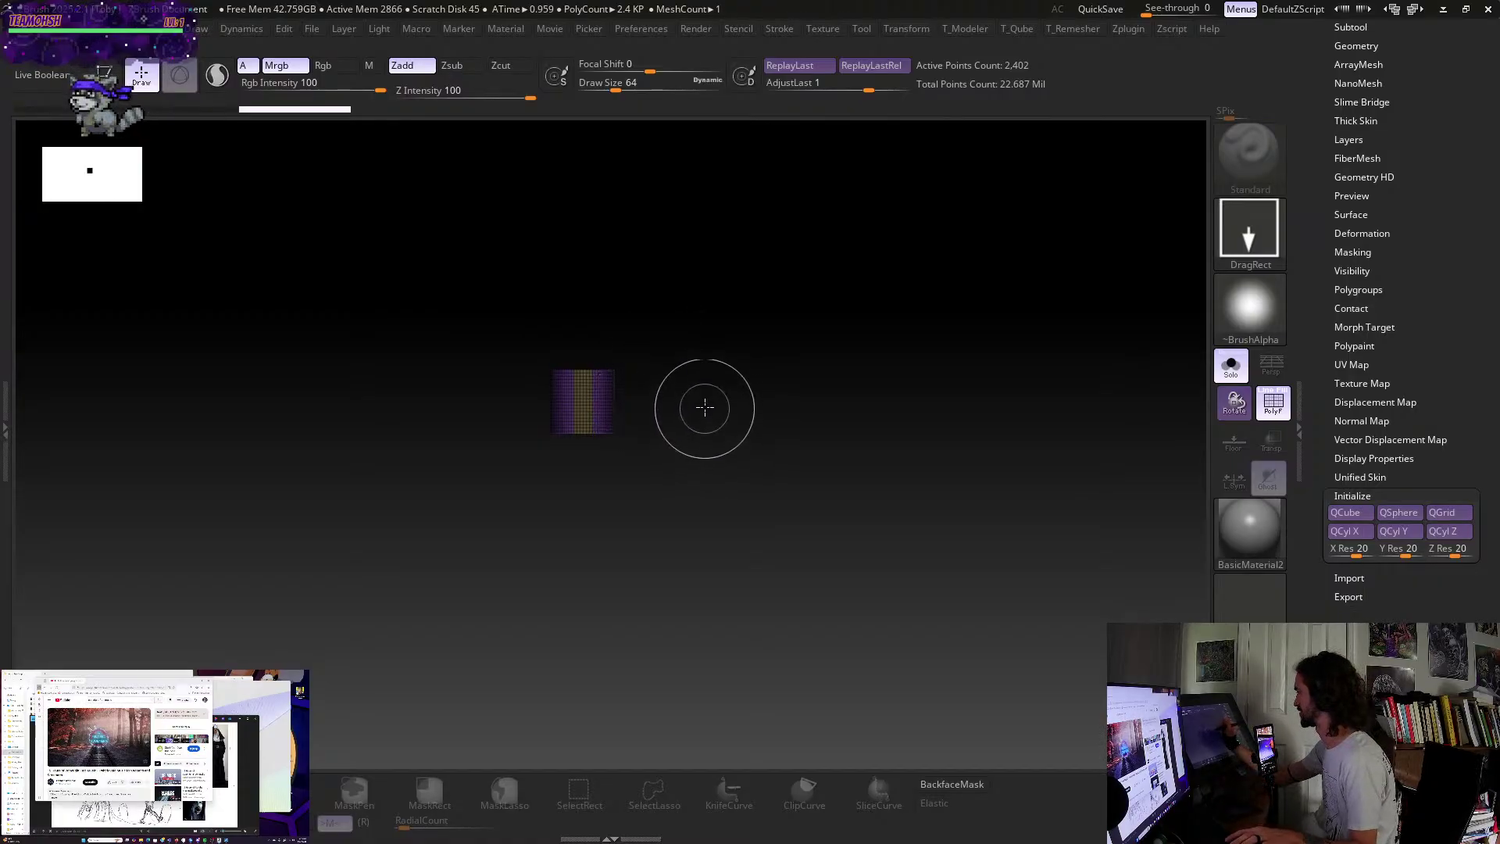
{"action": "left_click_drag", "start_coordinate": [711, 377], "coordinate": [710, 458]}
{"action": "key", "text": "ctrl"}
{"action": "key", "text": "ctrl+z"}
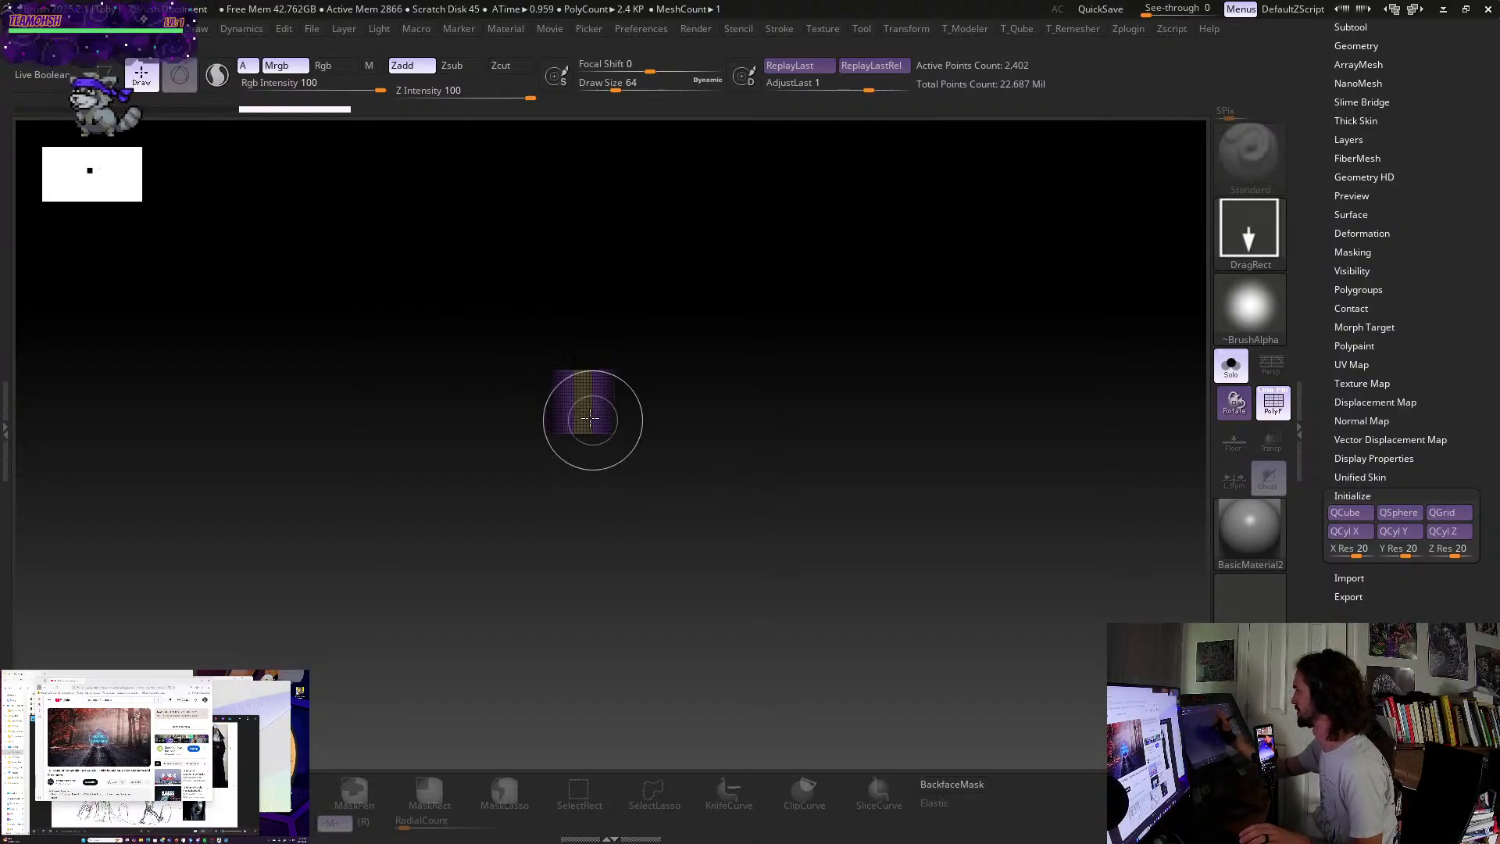
{"action": "key", "text": "ctrl+z"}
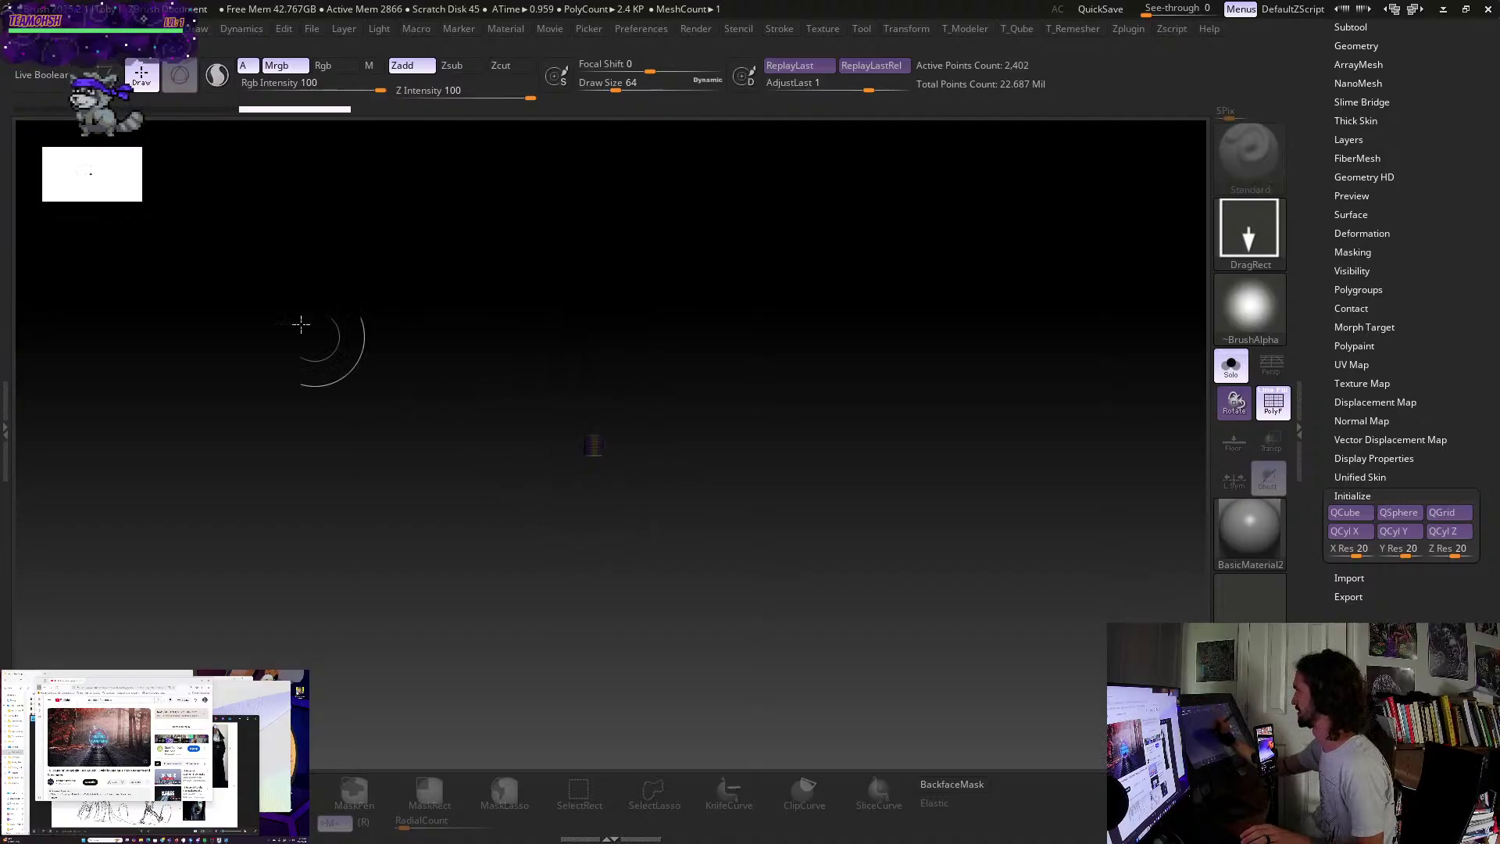
{"action": "left_click", "coordinate": [117, 86]}
{"action": "left_click_drag", "start_coordinate": [808, 515], "coordinate": [700, 479]}
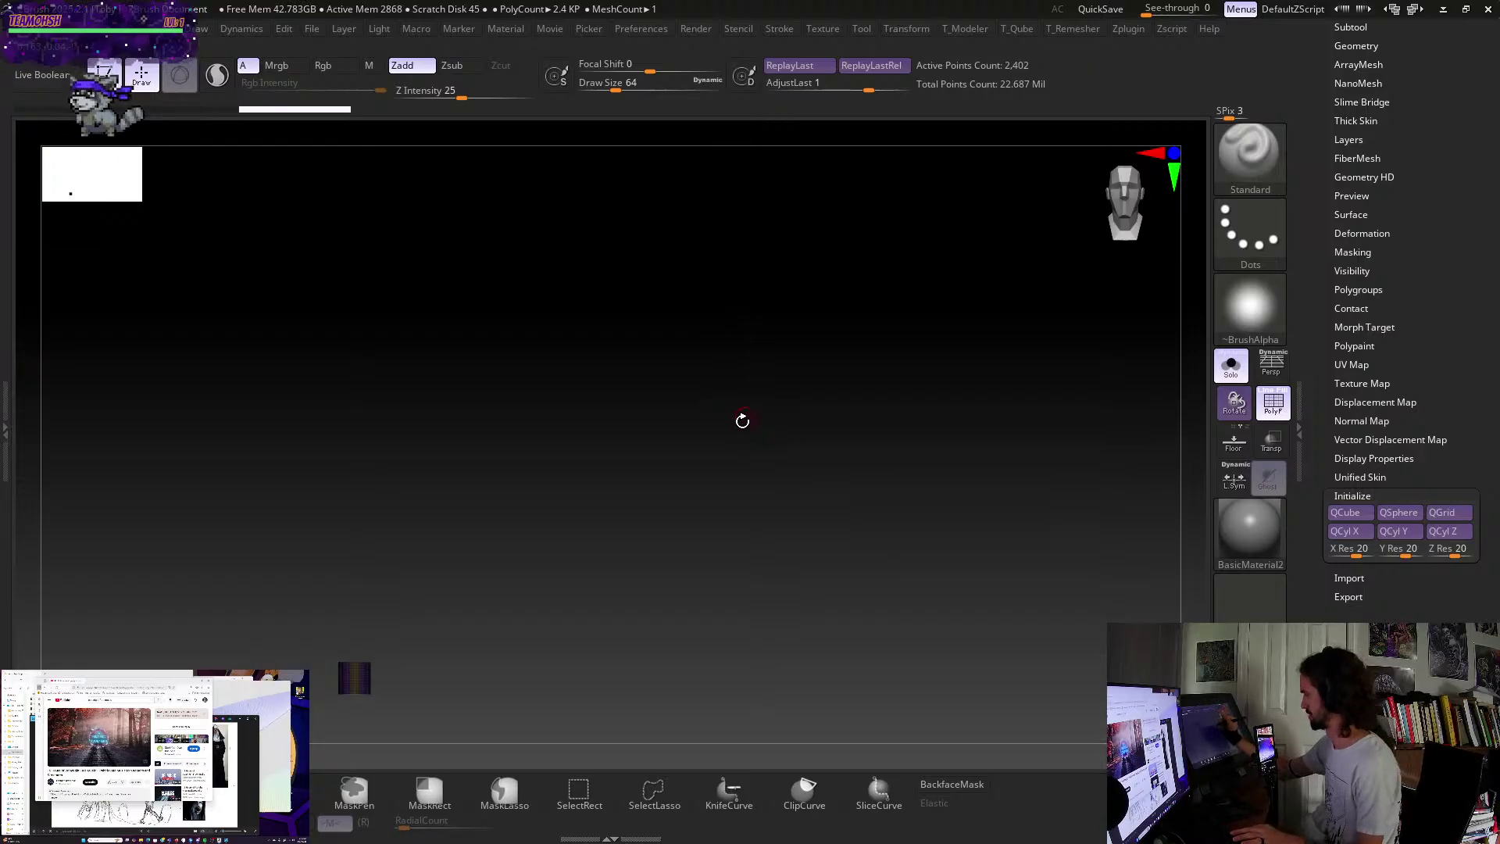
{"action": "left_click_drag", "start_coordinate": [422, 619], "coordinate": [696, 497]}
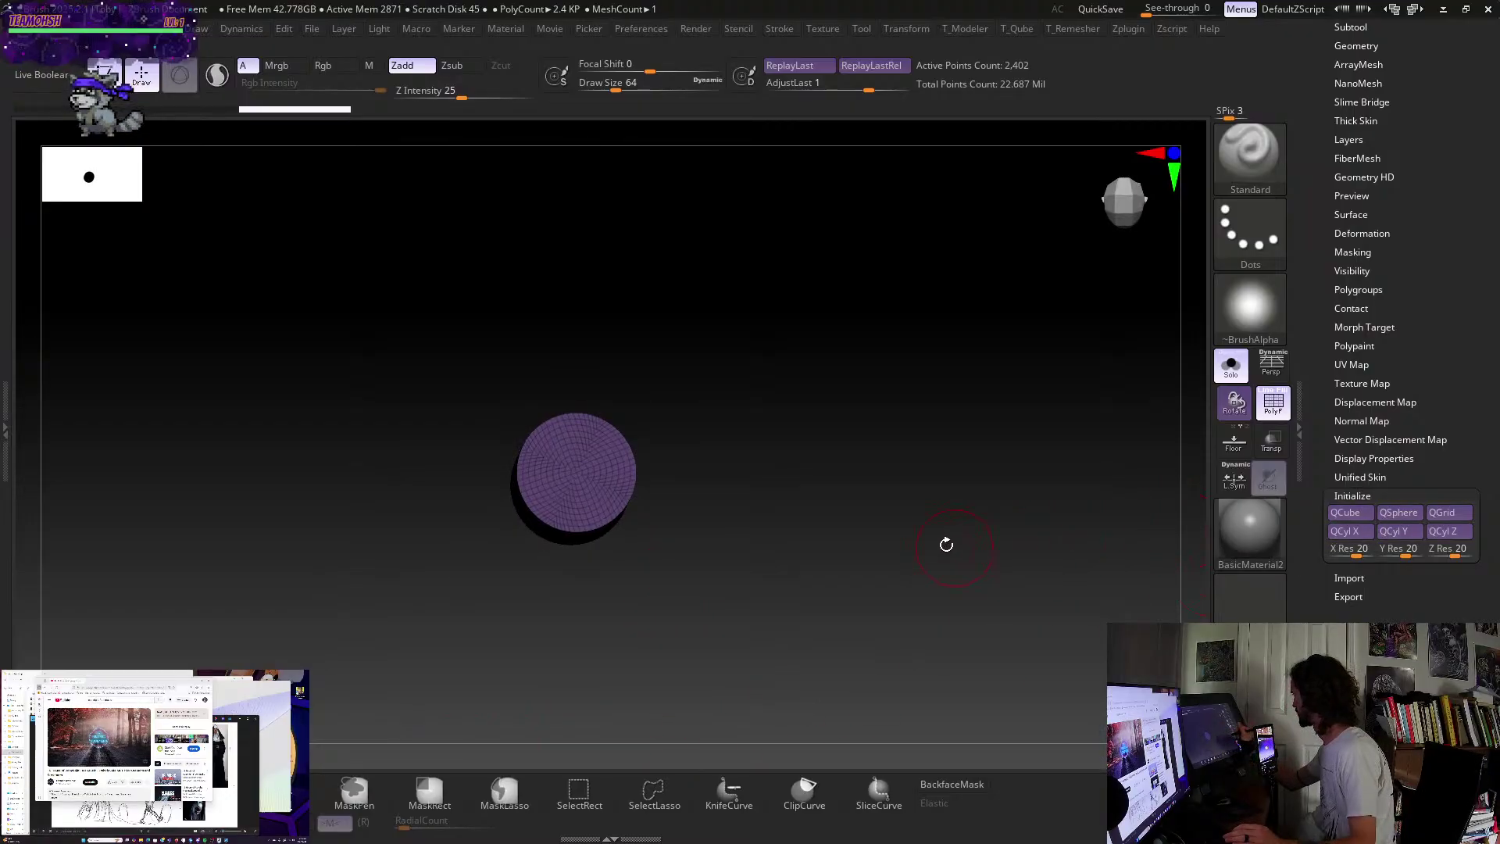
- Insert the 32-division Cylinder3D mesh as a new subtool and reveal it within the complete tree-and-figures scene
{"action": "key", "text": "t"}
{"action": "left_click", "coordinate": [761, 261]}
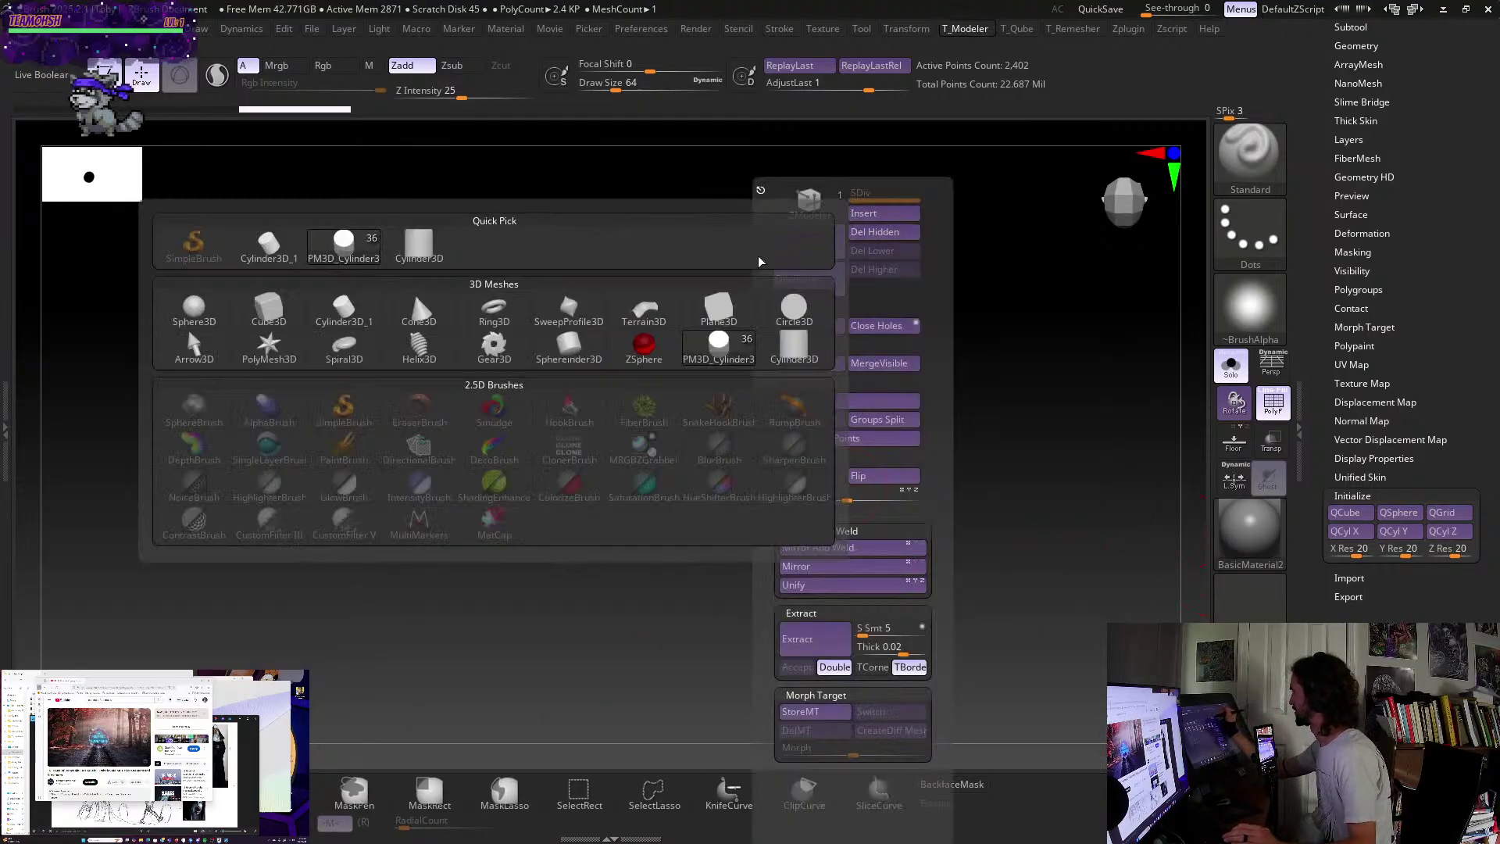
{"action": "left_click", "coordinate": [423, 242]}
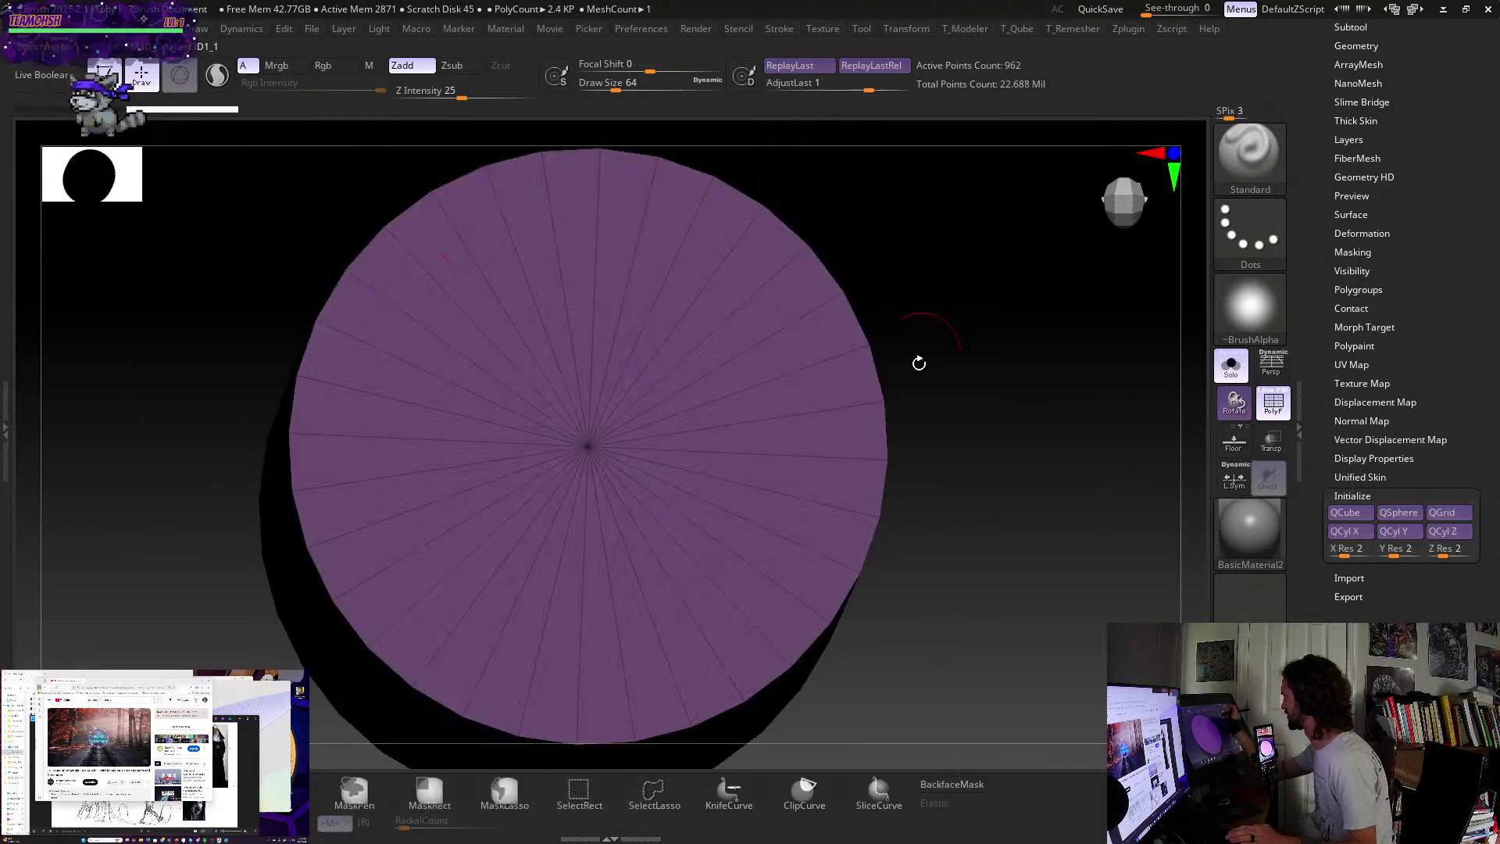
{"action": "left_click_drag", "start_coordinate": [1036, 690], "coordinate": [1052, 632]}
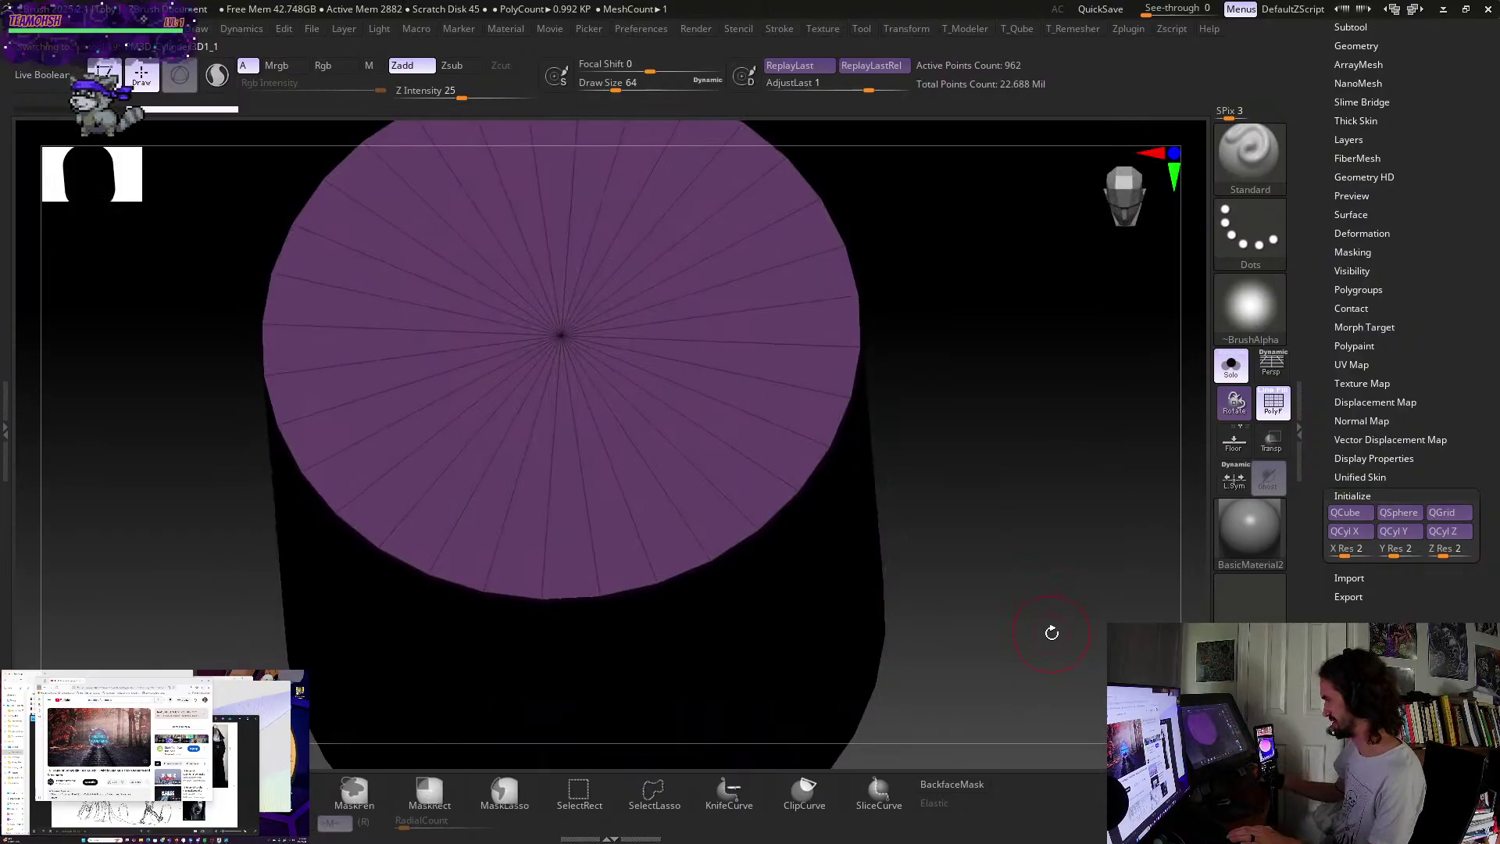
{"action": "left_click", "coordinate": [1233, 366]}
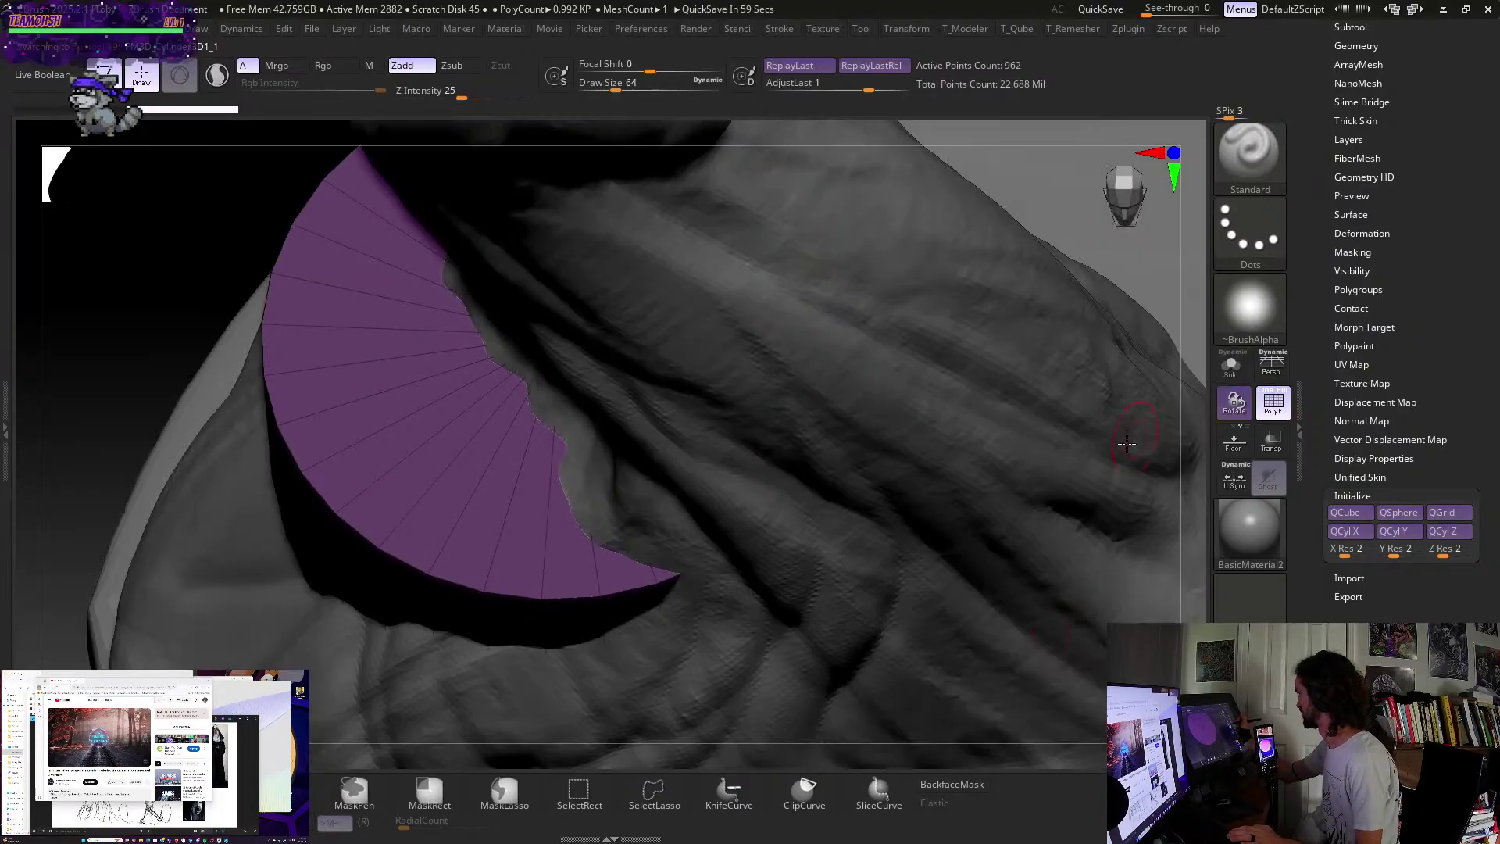
{"action": "left_click_drag", "start_coordinate": [1067, 625], "coordinate": [1065, 294], "text": "alt"}
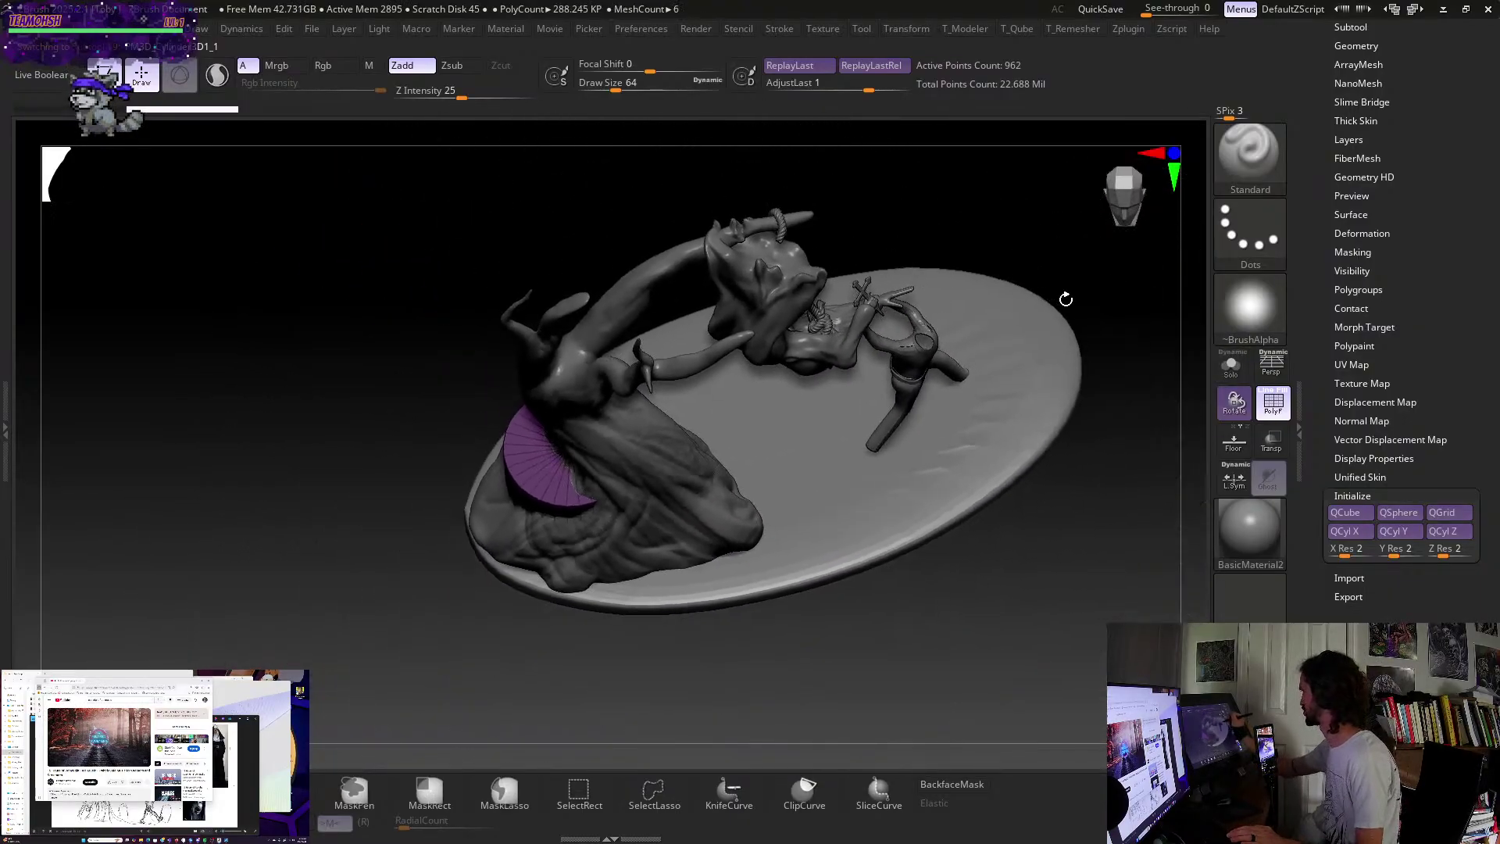
- Isolate the inserted cylinder subtool from the tree scene and frame it to show its radial cap
{"action": "mouse_move", "coordinate": [1064, 670]}
{"action": "left_mouse_down"}
{"action": "mouse_move", "coordinate": [1030, 578]}
{"action": "mouse_move", "coordinate": [1040, 560]}
{"action": "mouse_move", "coordinate": [1067, 571]}
{"action": "mouse_move", "coordinate": [1051, 564]}
{"action": "mouse_move", "coordinate": [1055, 531]}
{"action": "mouse_move", "coordinate": [1064, 615]}
{"action": "mouse_move", "coordinate": [1075, 605]}
{"action": "left_mouse_up"}
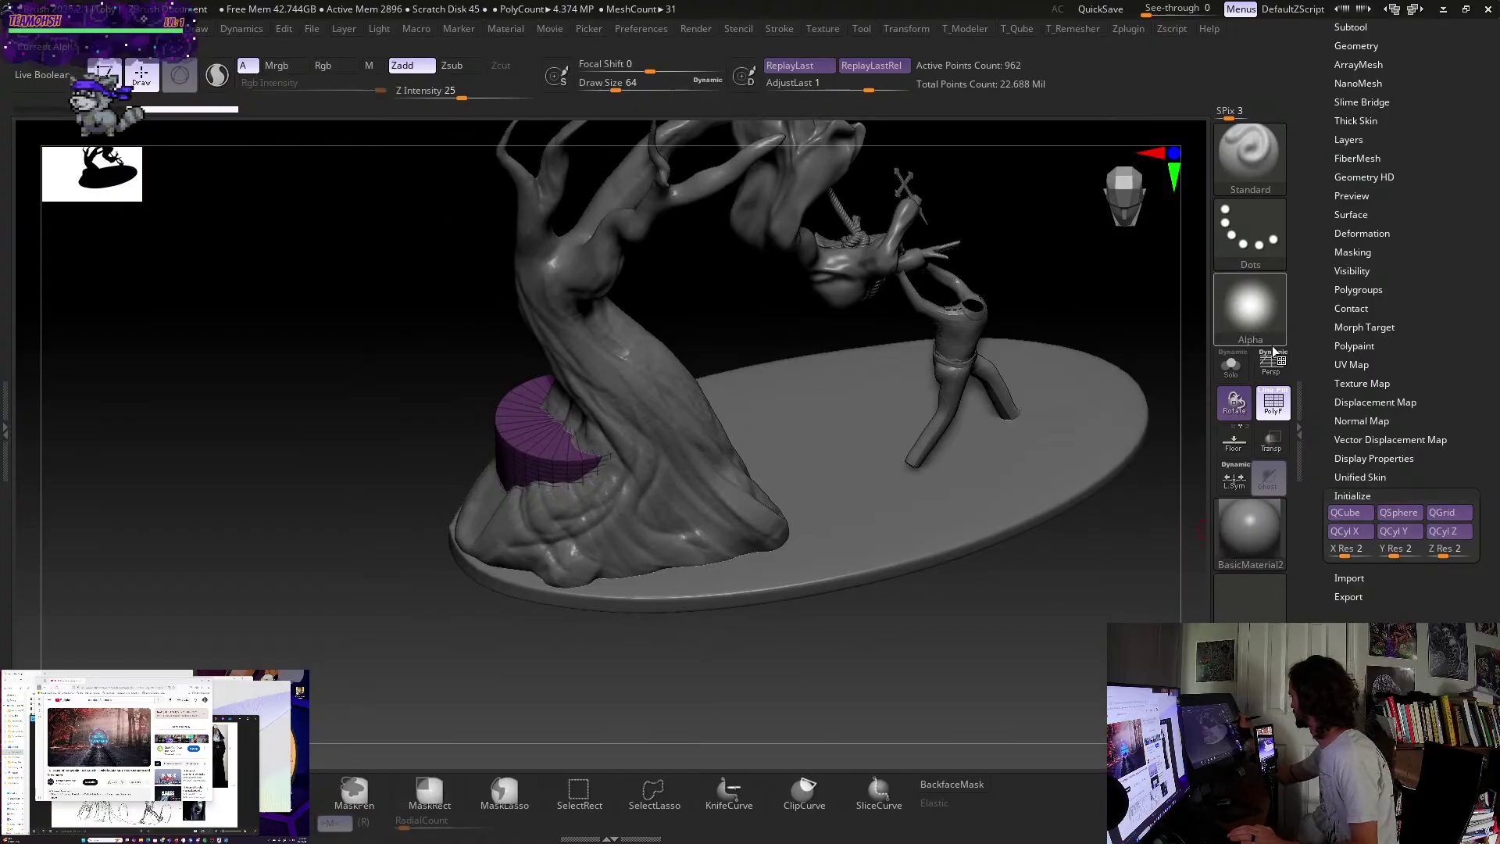
{"action": "left_click", "coordinate": [1231, 365]}
{"action": "key", "text": "f"}
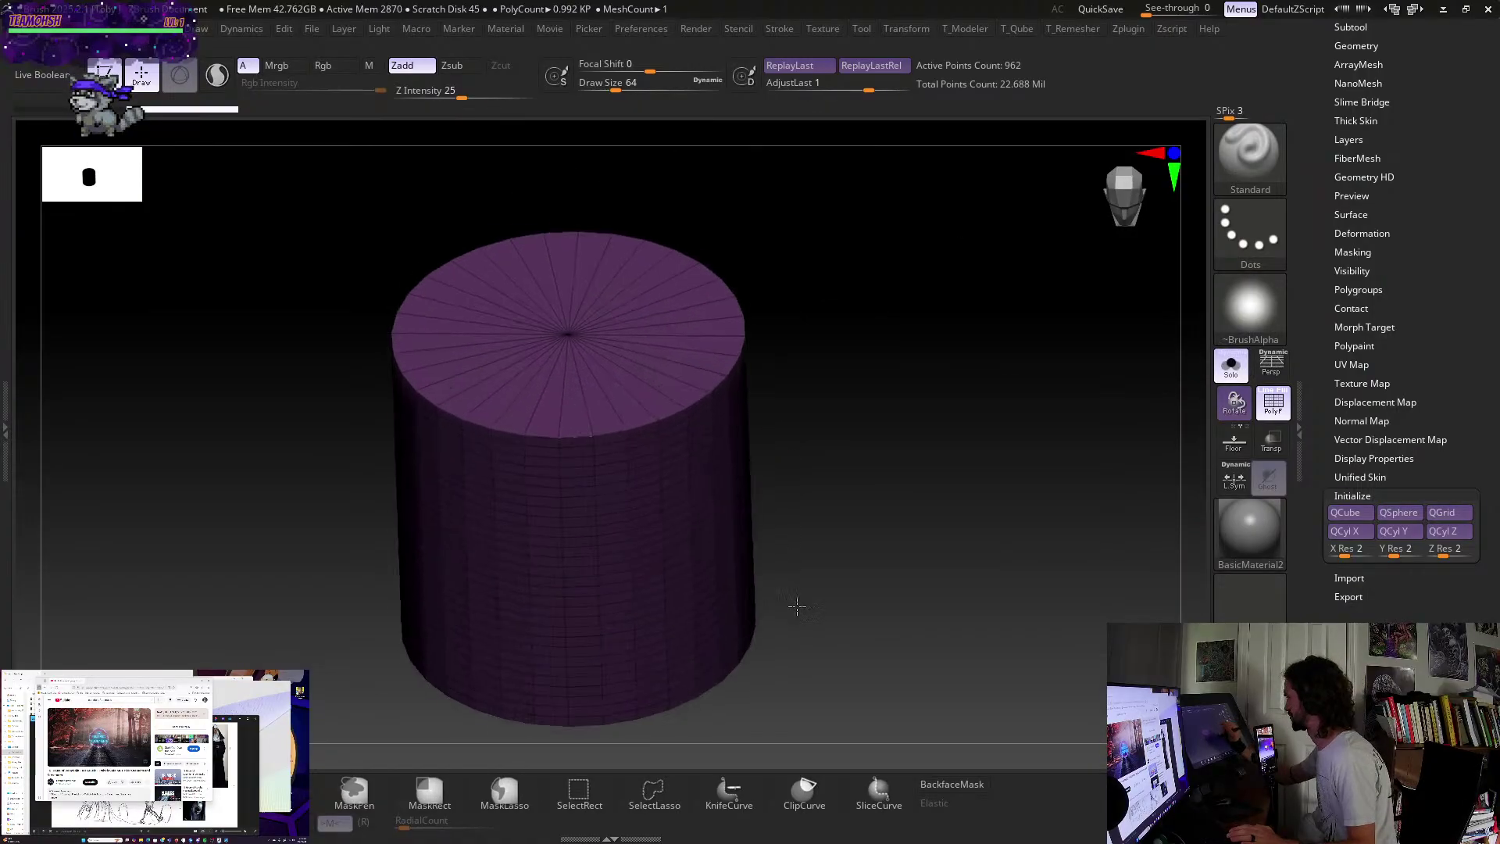
{"action": "left_click_drag", "start_coordinate": [898, 443], "coordinate": [797, 641]}
- Insert an edge loop around the cylinder's cap, close to its outer rim, with the ZModeler brush
{"action": "key", "text": "b"}
{"action": "key", "text": "z"}
{"action": "key", "text": "m"}
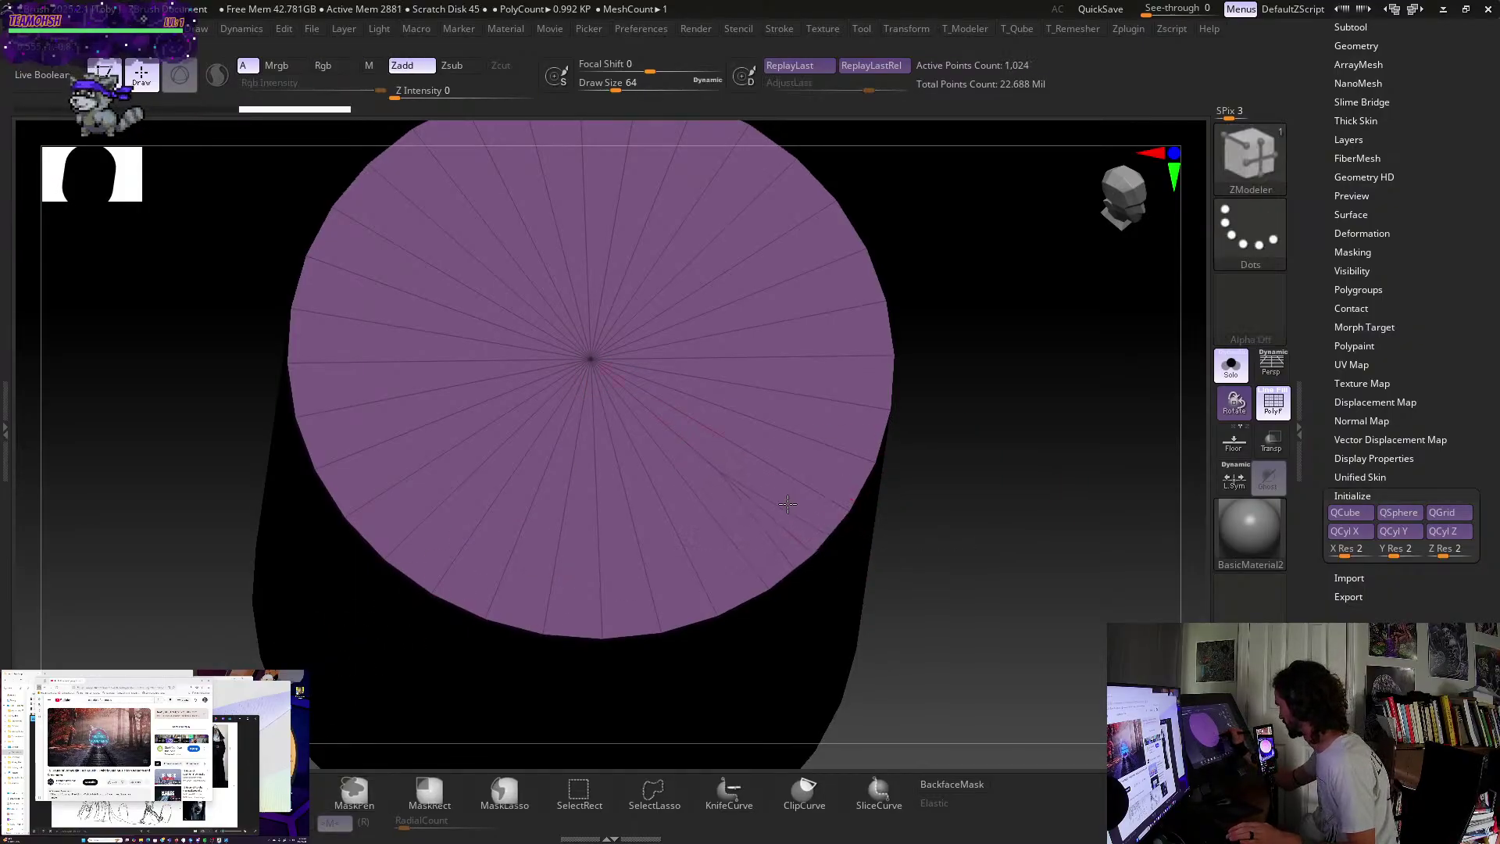
{"action": "key", "text": "ctrl"}
{"action": "left_click", "coordinate": [786, 461]}
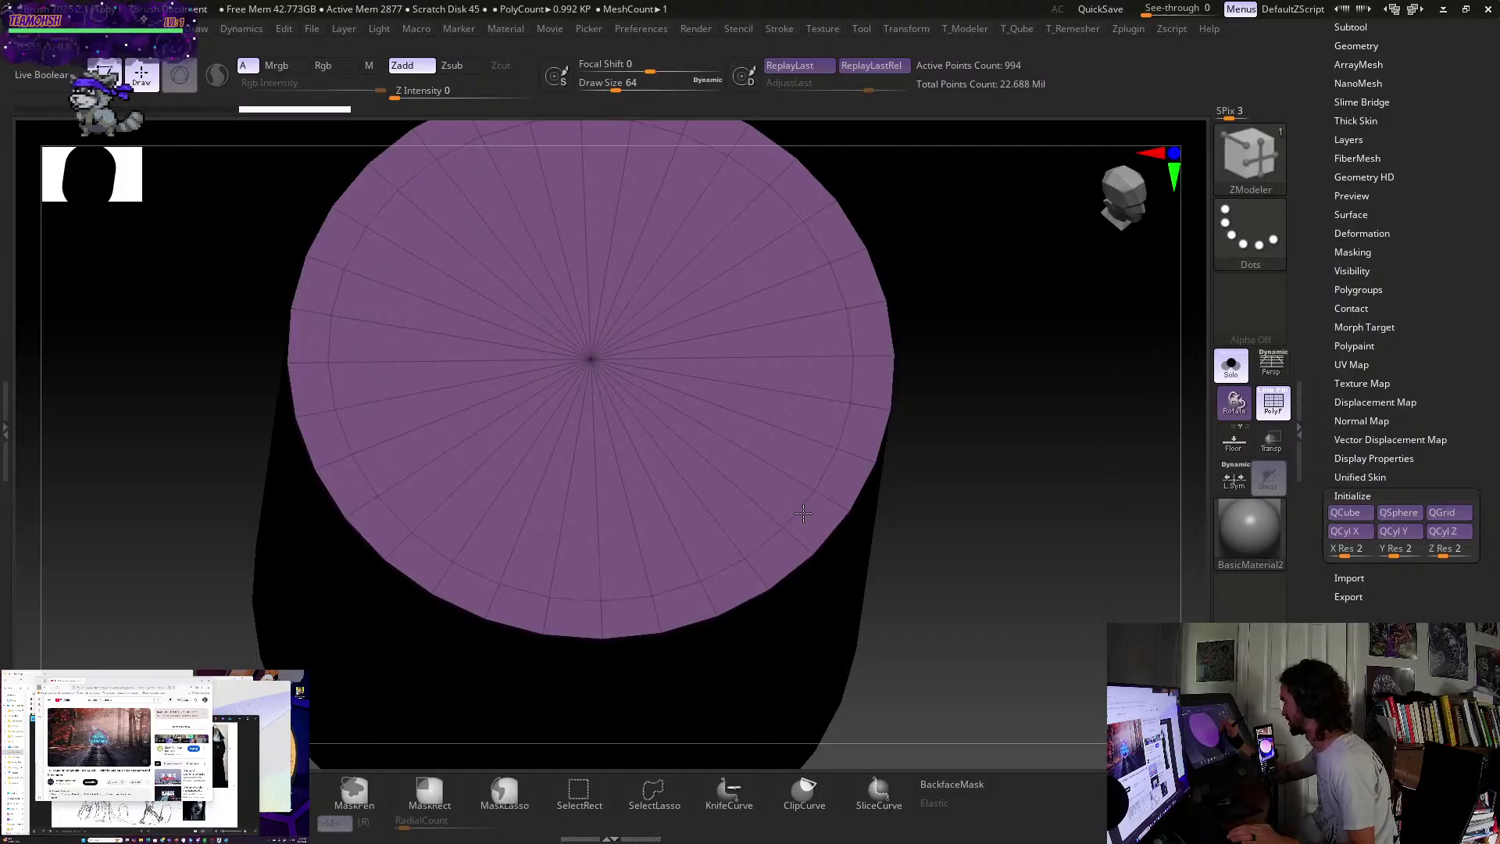
{"action": "left_click", "coordinate": [806, 513]}
- Scale the cylinder down along its vertical axis into a thin disc
{"action": "left_click_drag", "start_coordinate": [971, 566], "coordinate": [1011, 445], "text": "shift"}
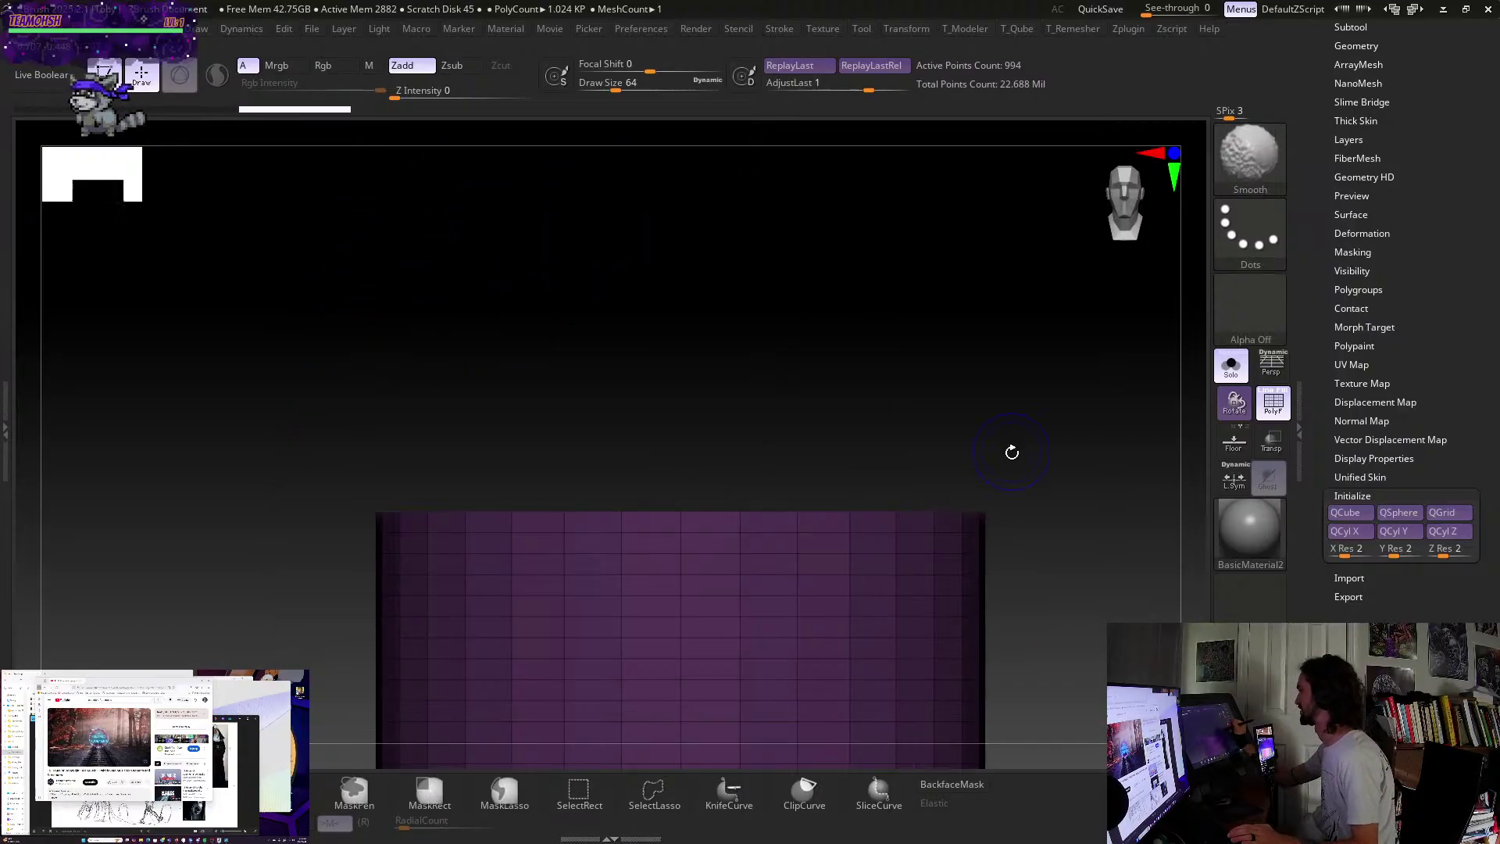
{"action": "key", "text": "w"}
{"action": "key", "text": "f"}
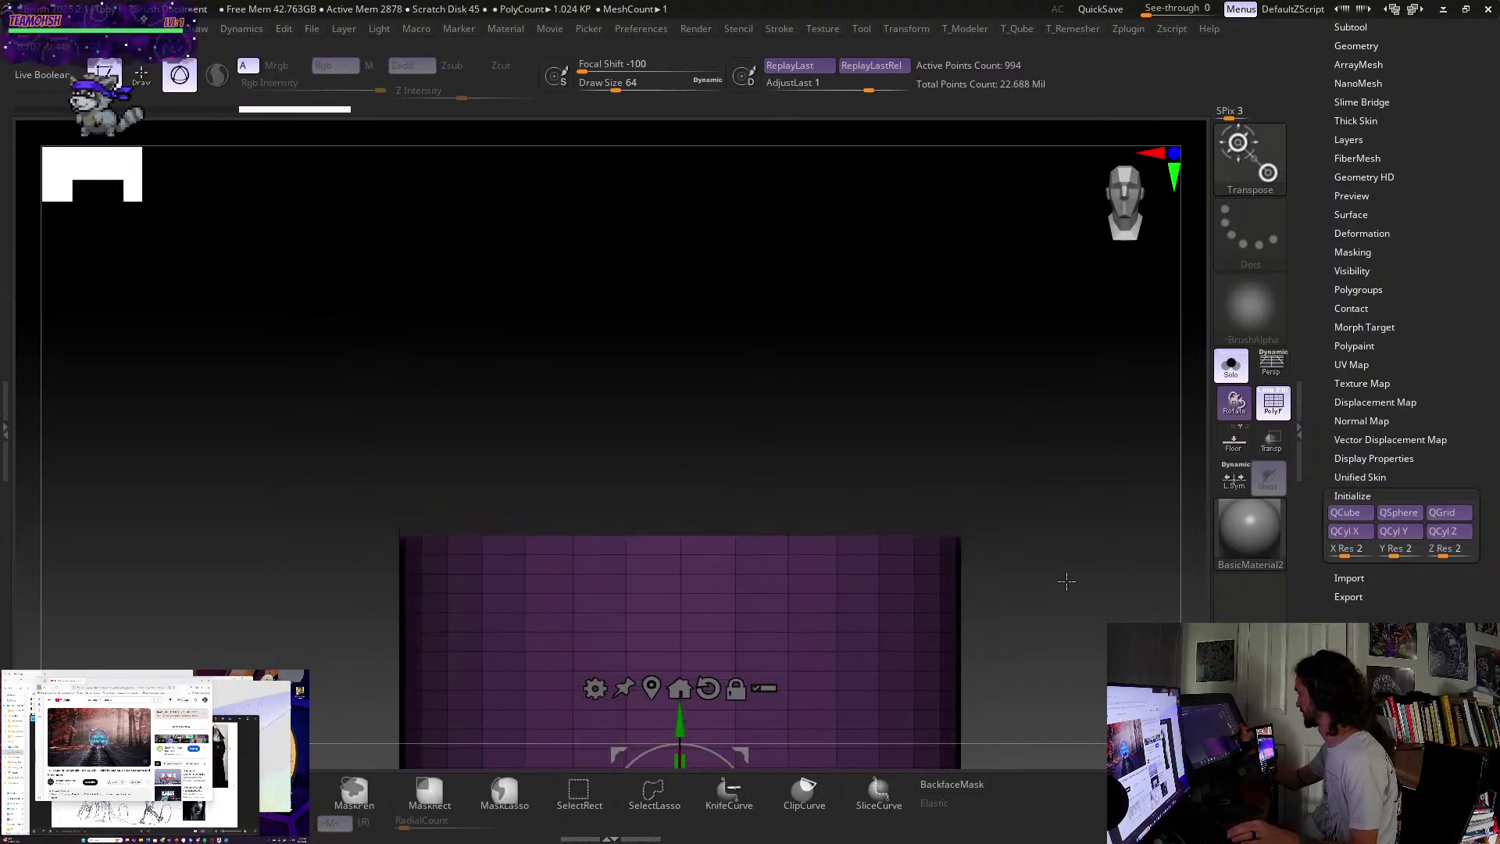
{"action": "left_click_drag", "start_coordinate": [678, 417], "coordinate": [707, 567]}
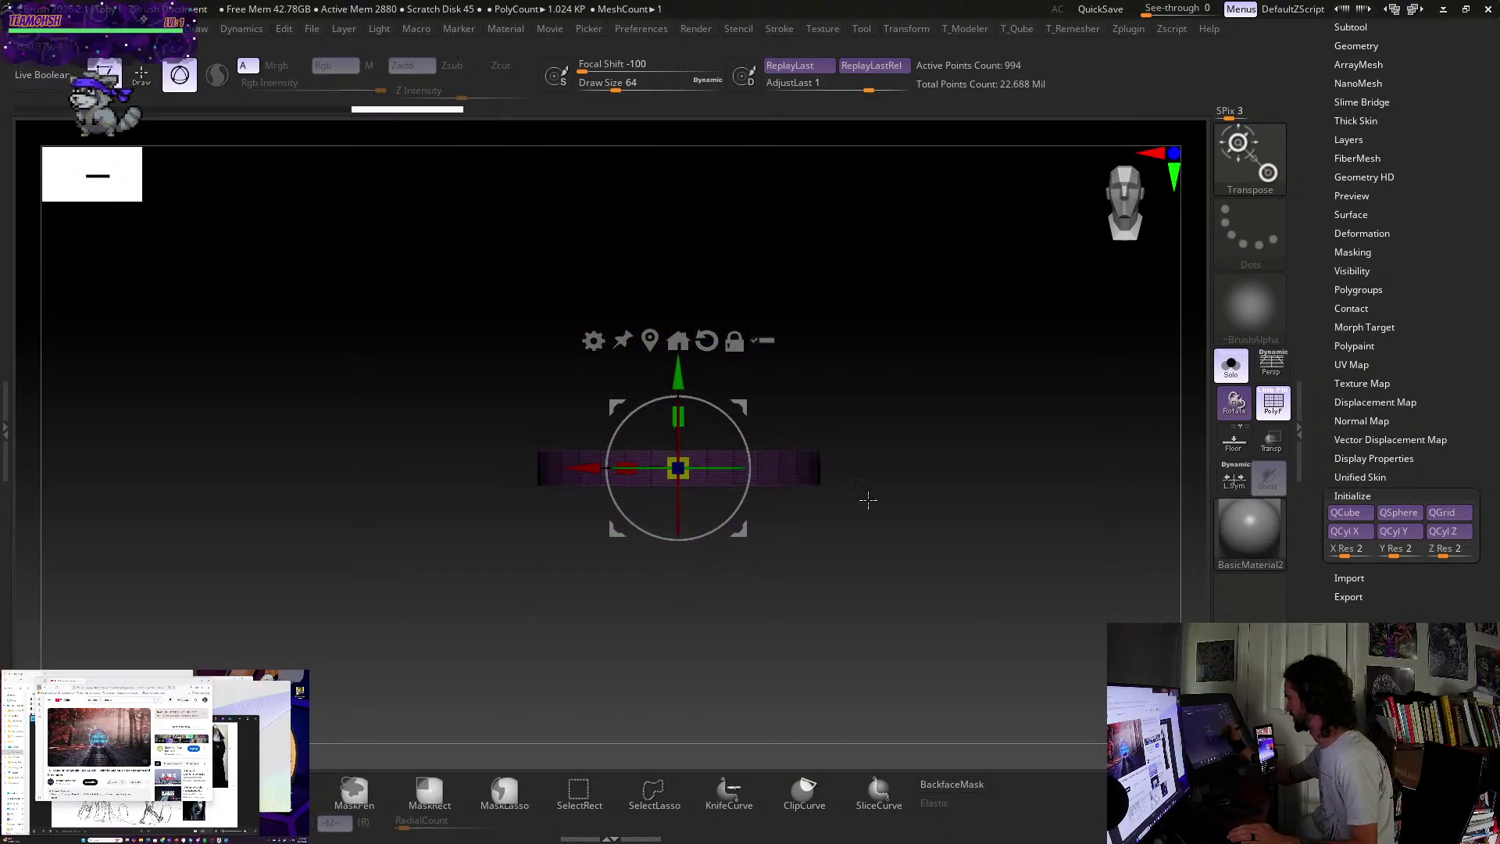
{"action": "left_click_drag", "start_coordinate": [867, 498], "coordinate": [968, 338]}
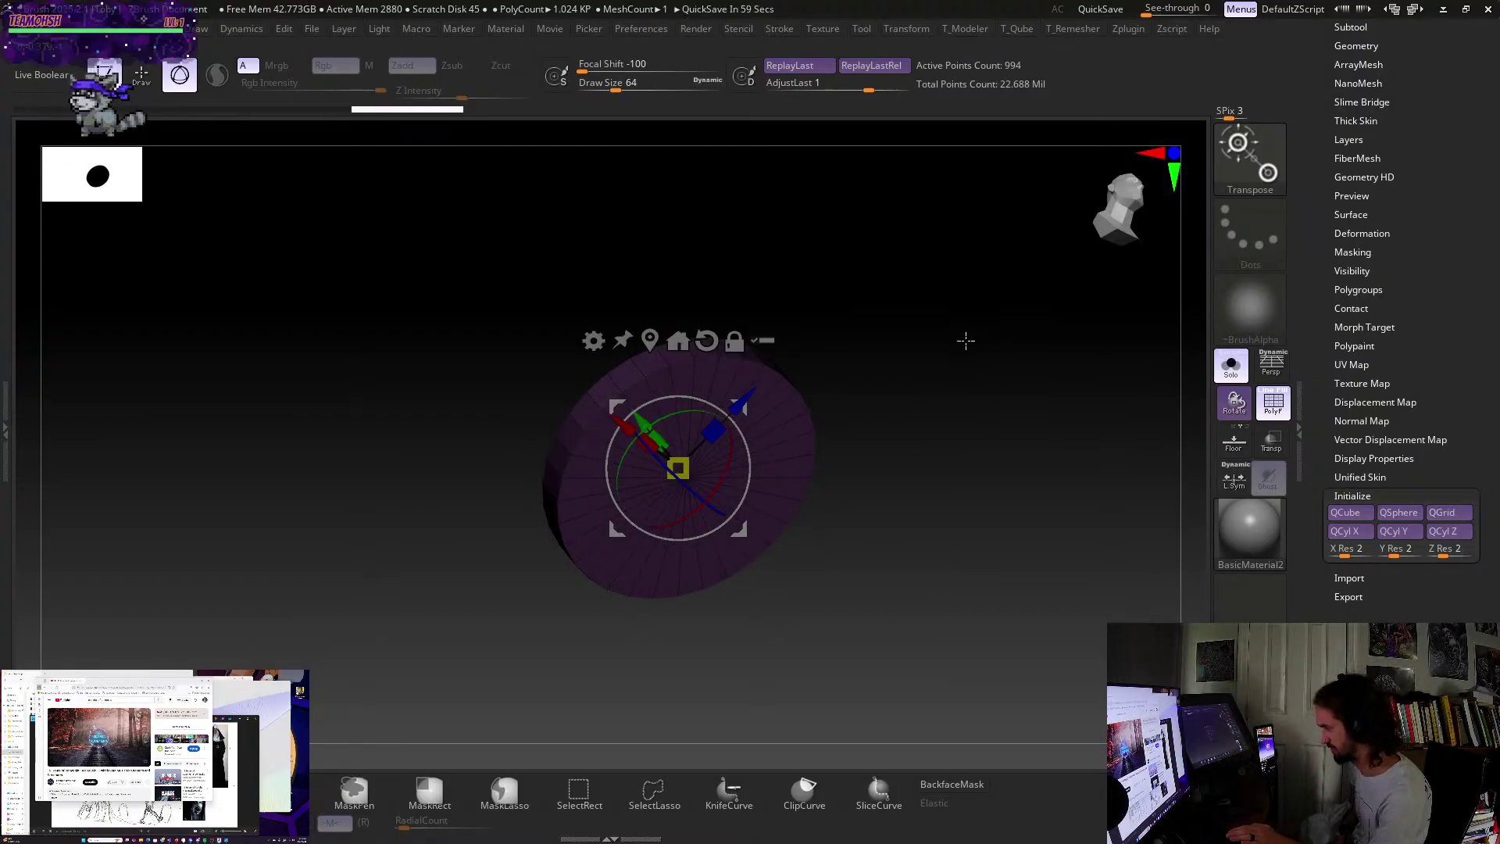
{"action": "left_click_drag", "start_coordinate": [965, 340], "coordinate": [899, 582]}
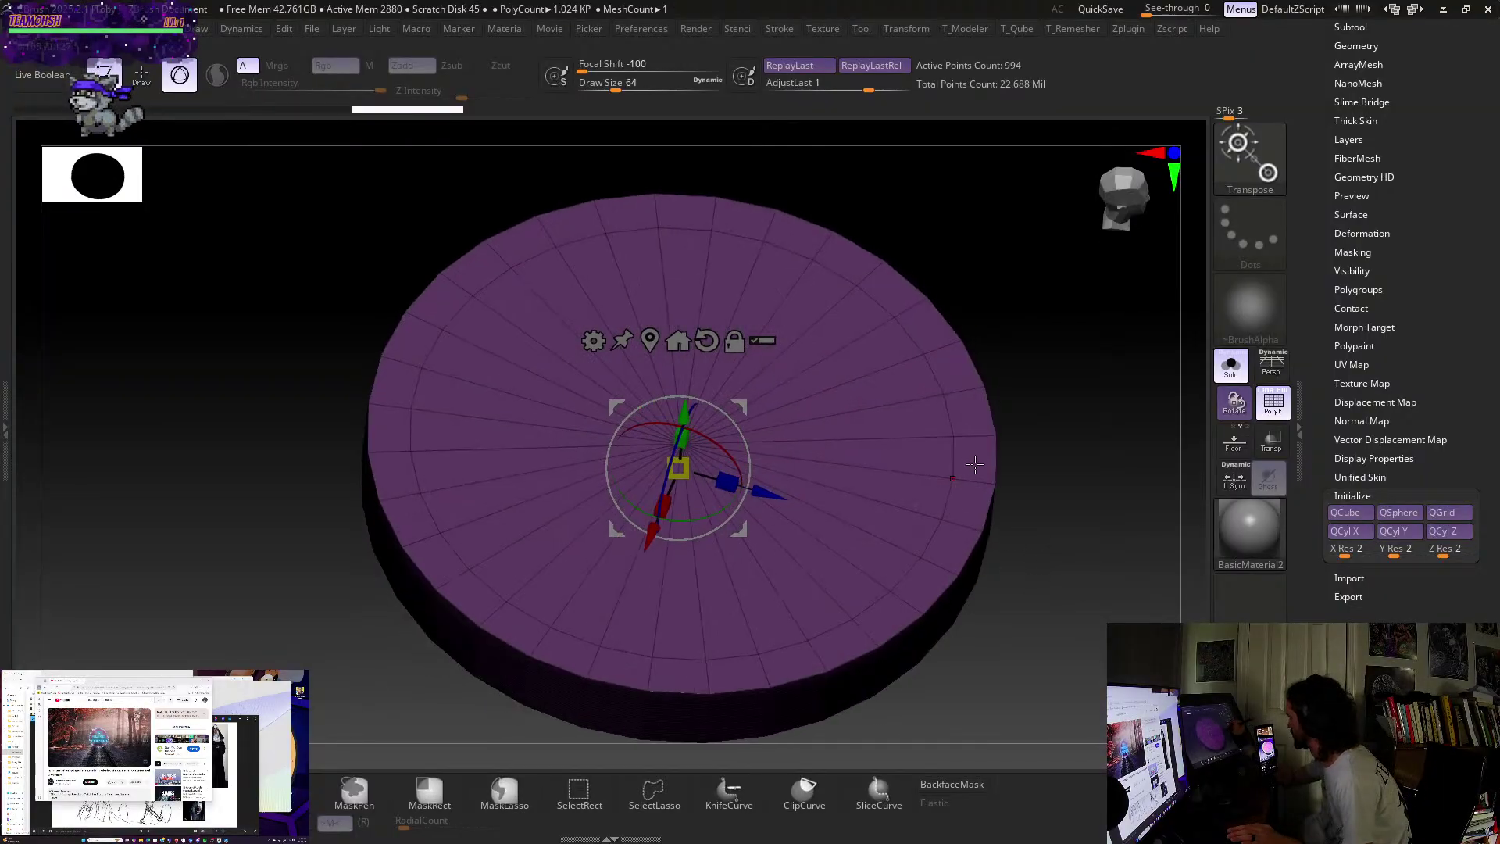
- Raise the outer ring of the disc's cap into a low rim using ZModeler's QMesh action on a polyloop
{"action": "key", "text": "b"}
{"action": "key", "text": "z"}
{"action": "key", "text": "m"}
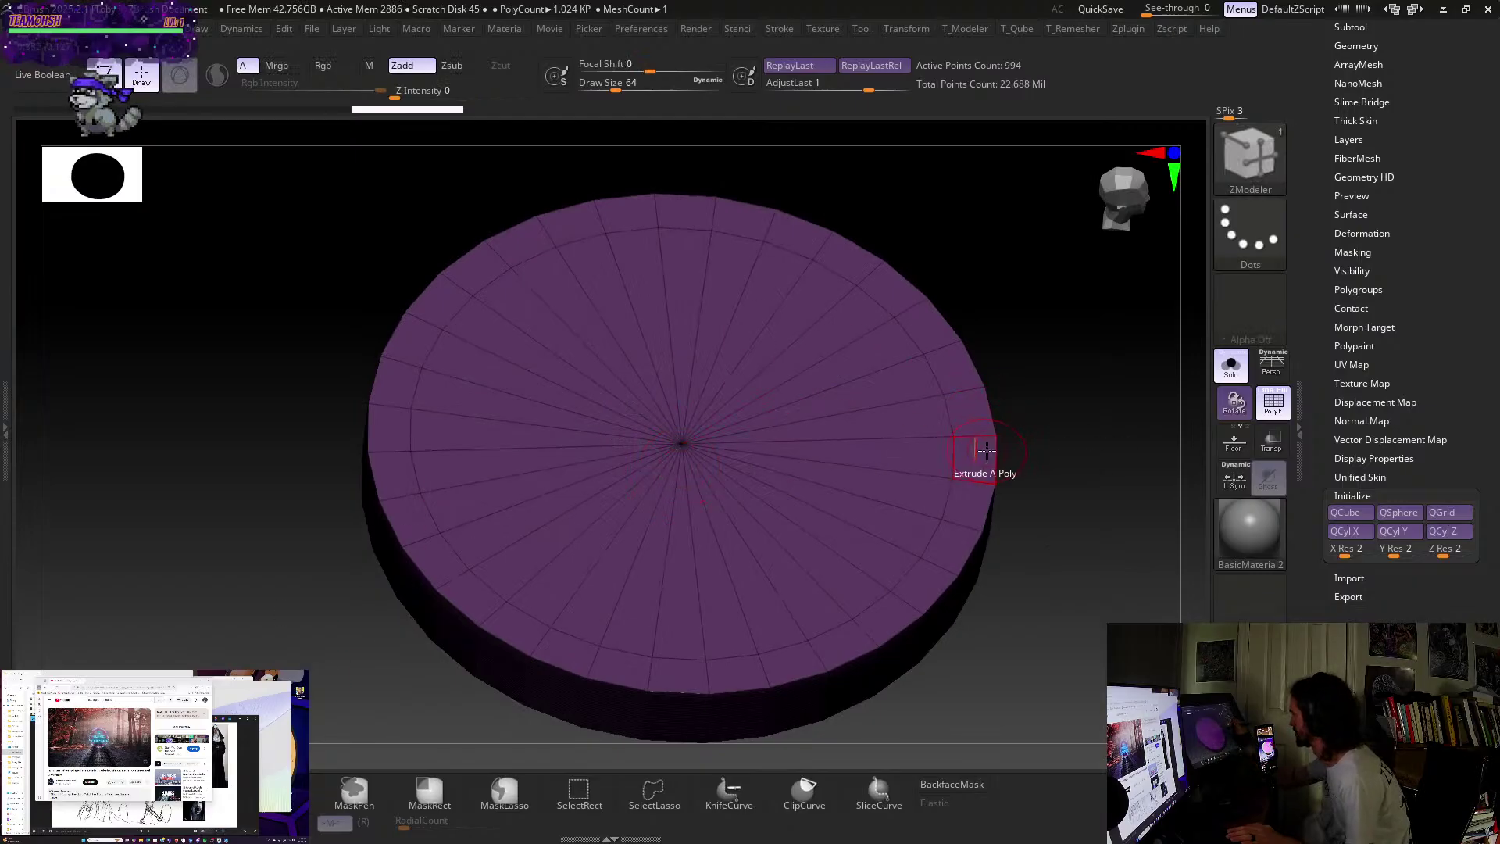
{"action": "key", "text": "space"}
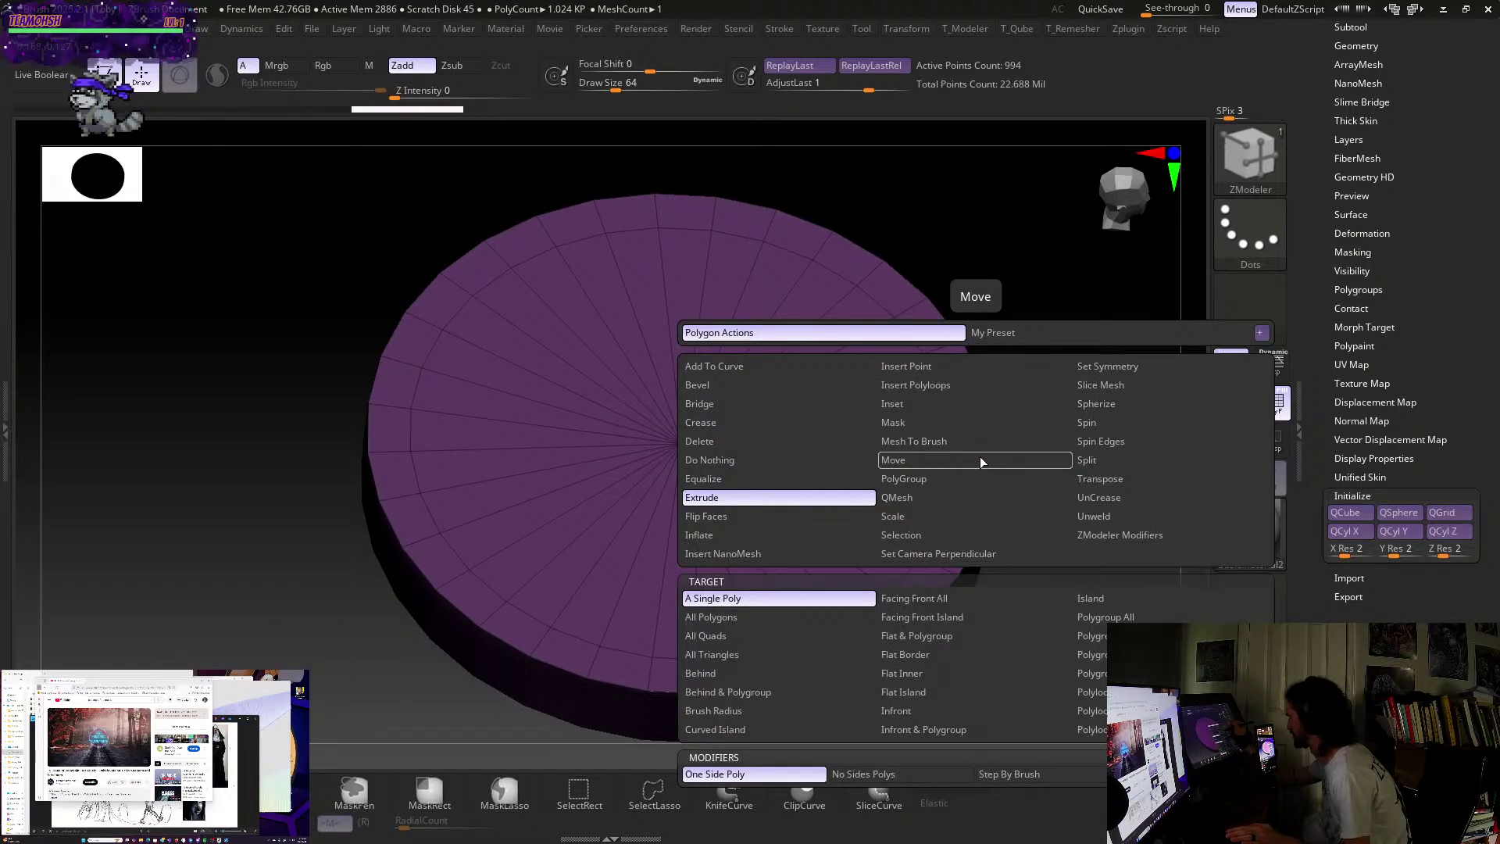
{"action": "left_click", "coordinate": [942, 494]}
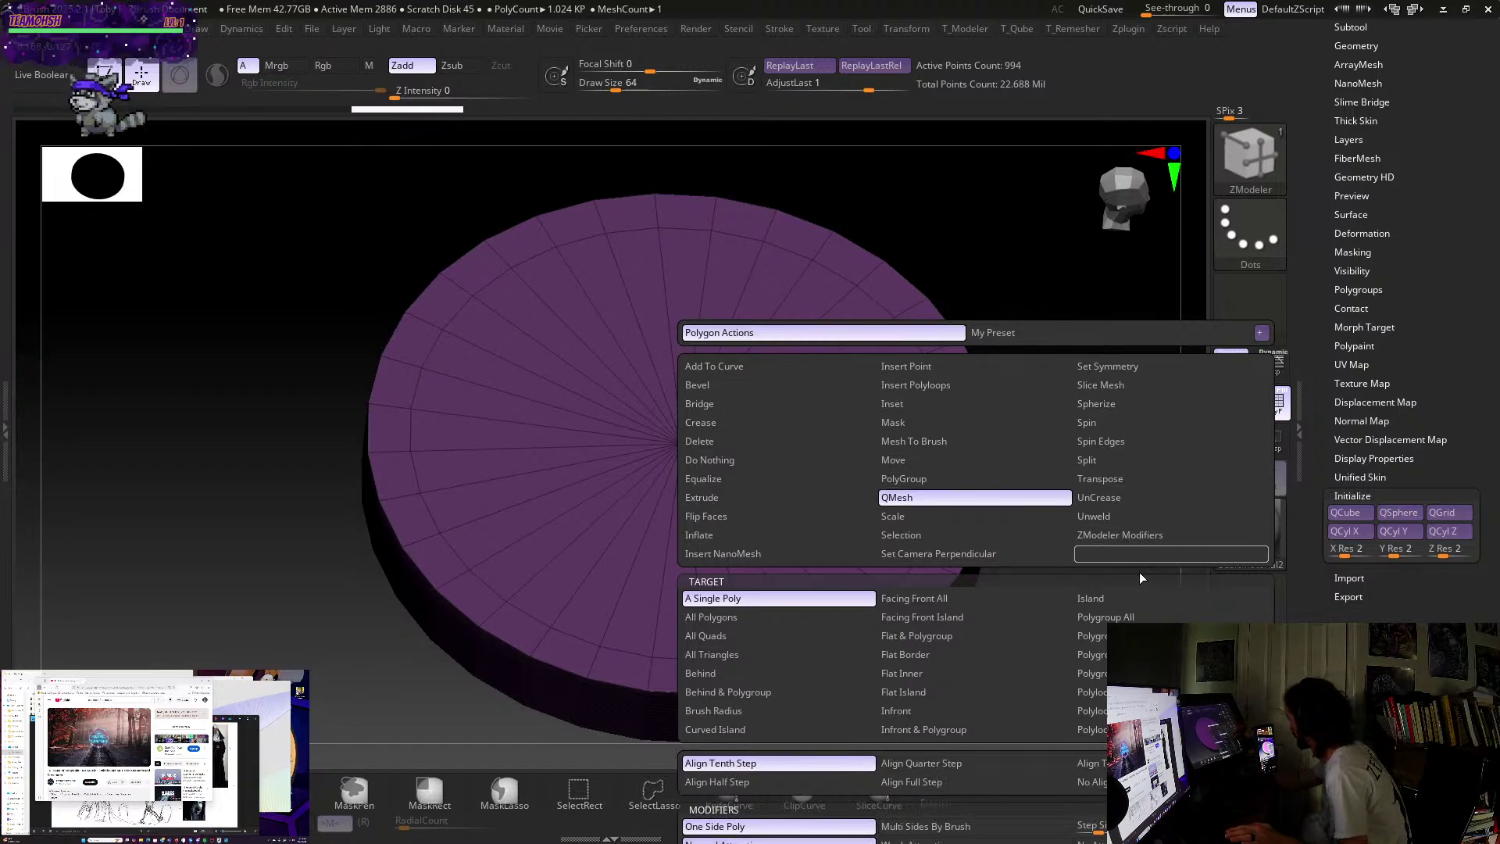
{"action": "left_click", "coordinate": [1092, 692]}
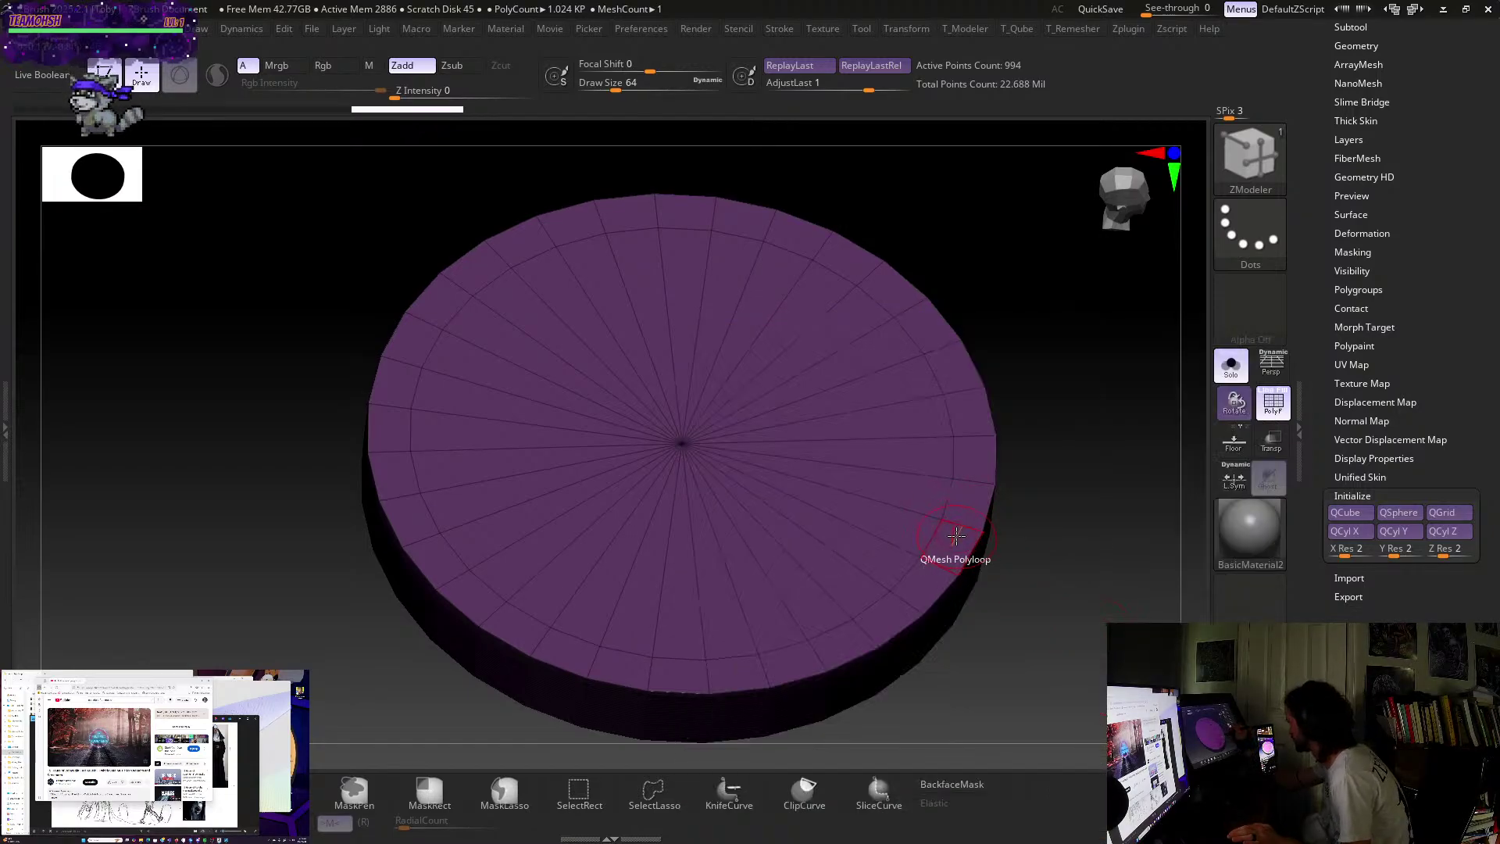
{"action": "left_click_drag", "start_coordinate": [956, 533], "coordinate": [958, 468]}
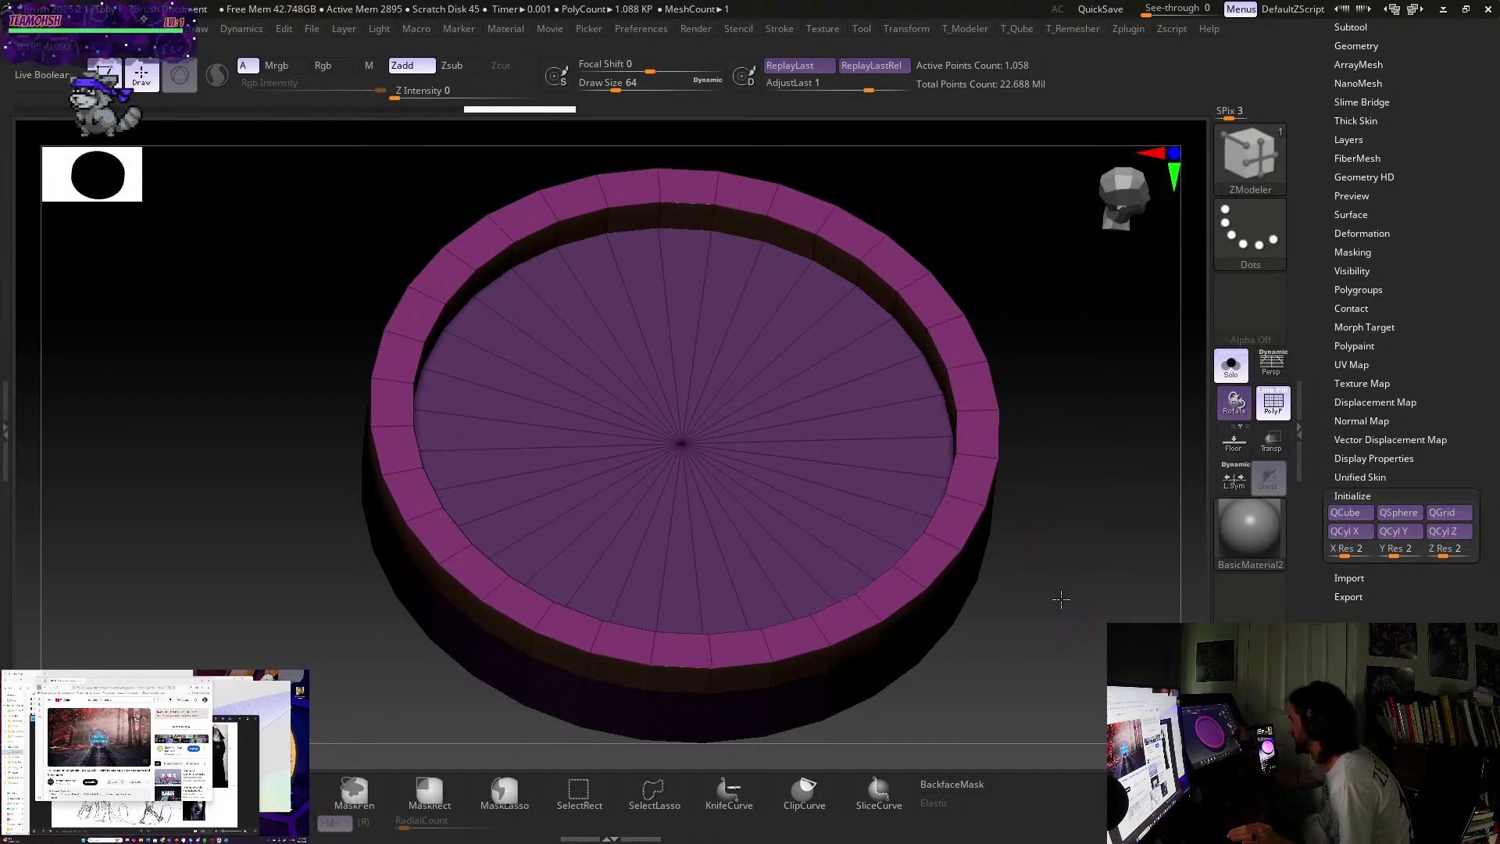
{"action": "left_click_drag", "start_coordinate": [1061, 600], "coordinate": [1032, 554]}
{"action": "key", "text": "ctrl+z"}
{"action": "left_click_drag", "start_coordinate": [937, 532], "coordinate": [936, 516]}
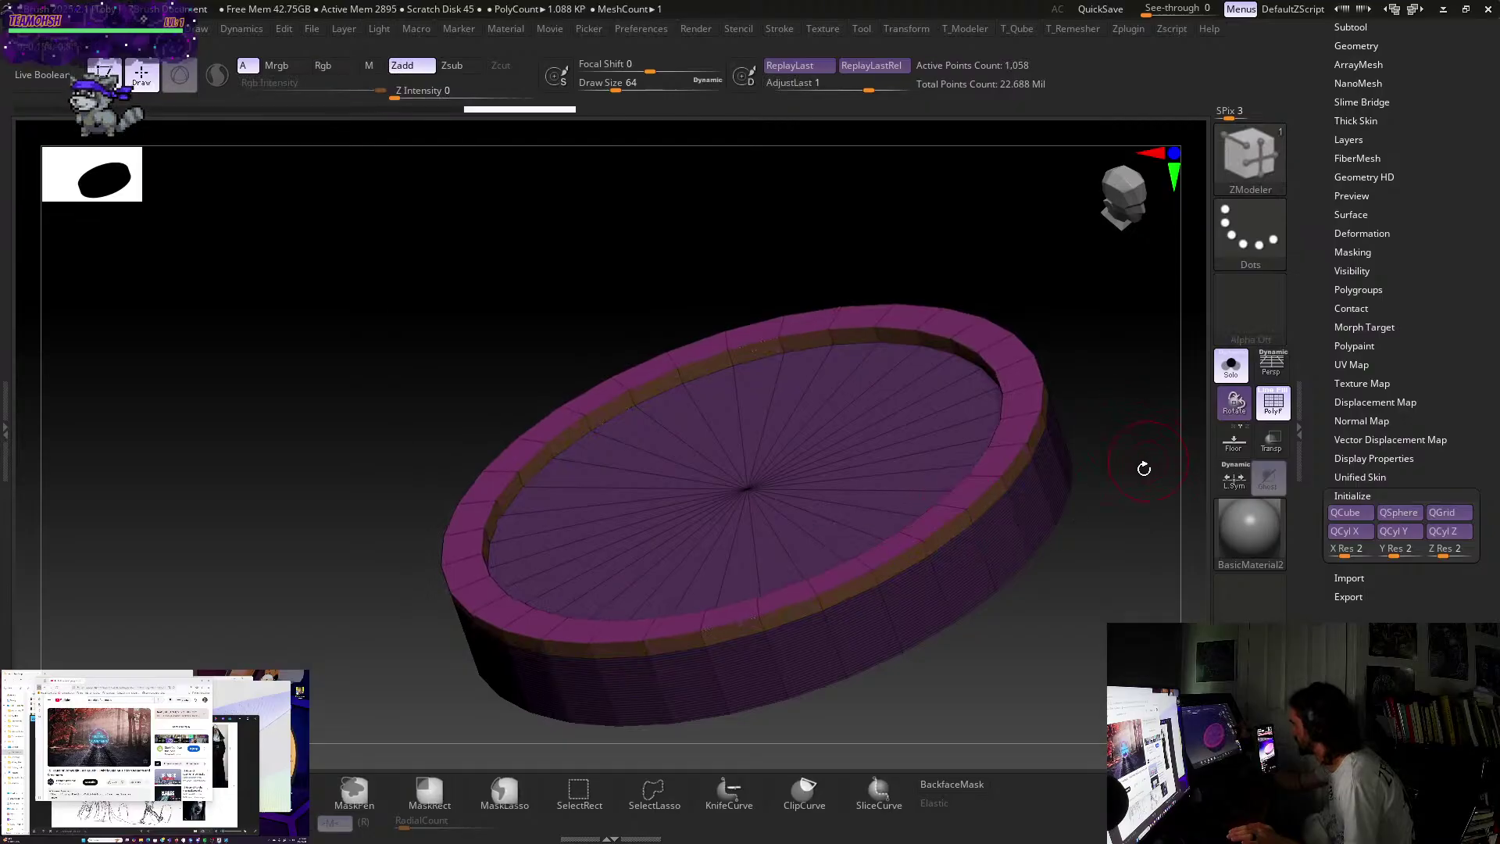
{"action": "left_click_drag", "start_coordinate": [1109, 477], "coordinate": [1079, 615]}
{"action": "key", "text": "f"}
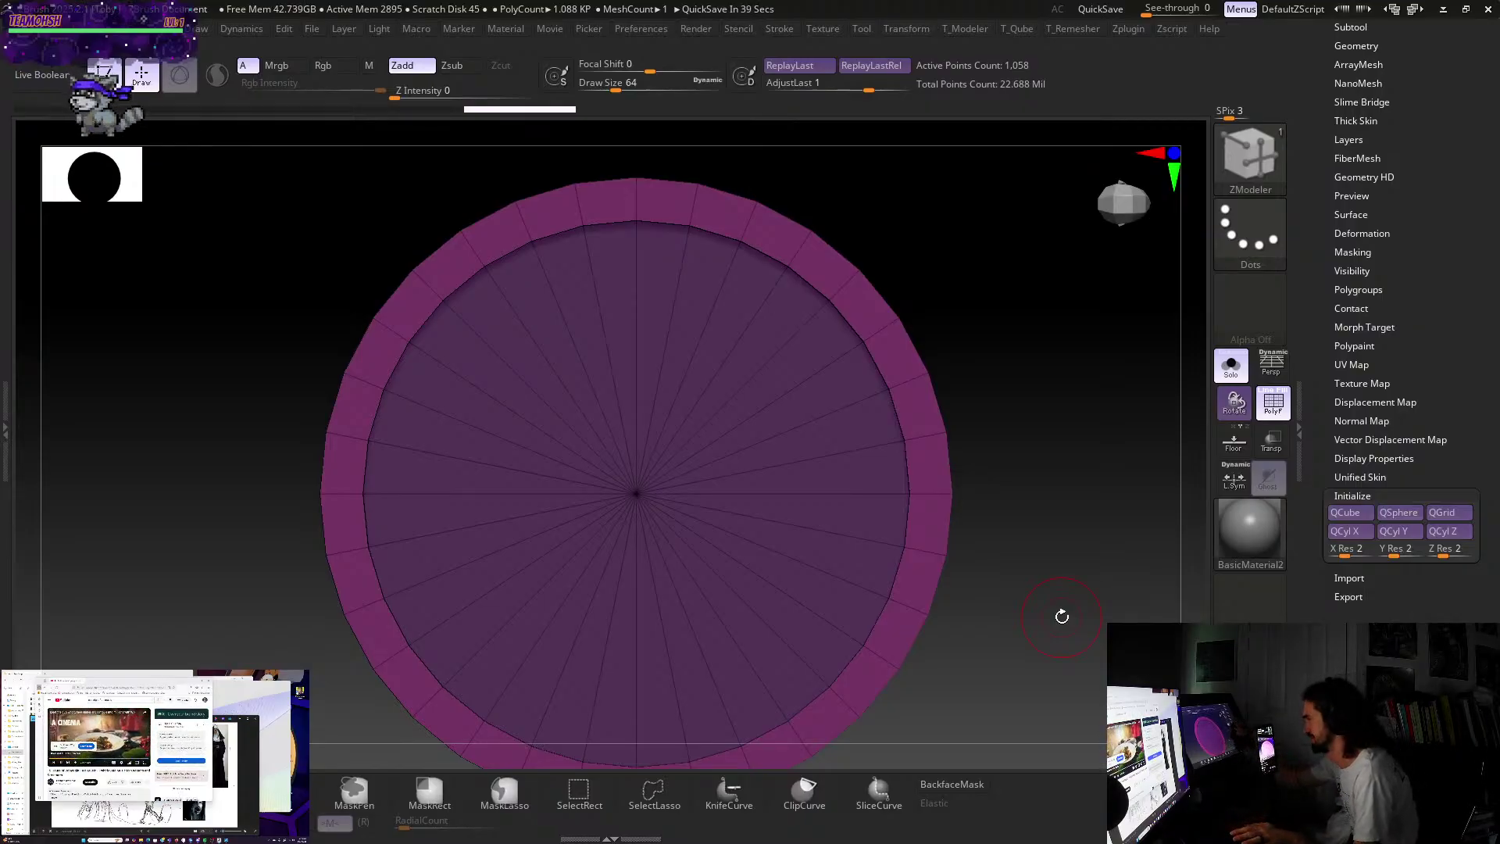
{"action": "left_click_drag", "start_coordinate": [1062, 617], "coordinate": [1029, 491]}
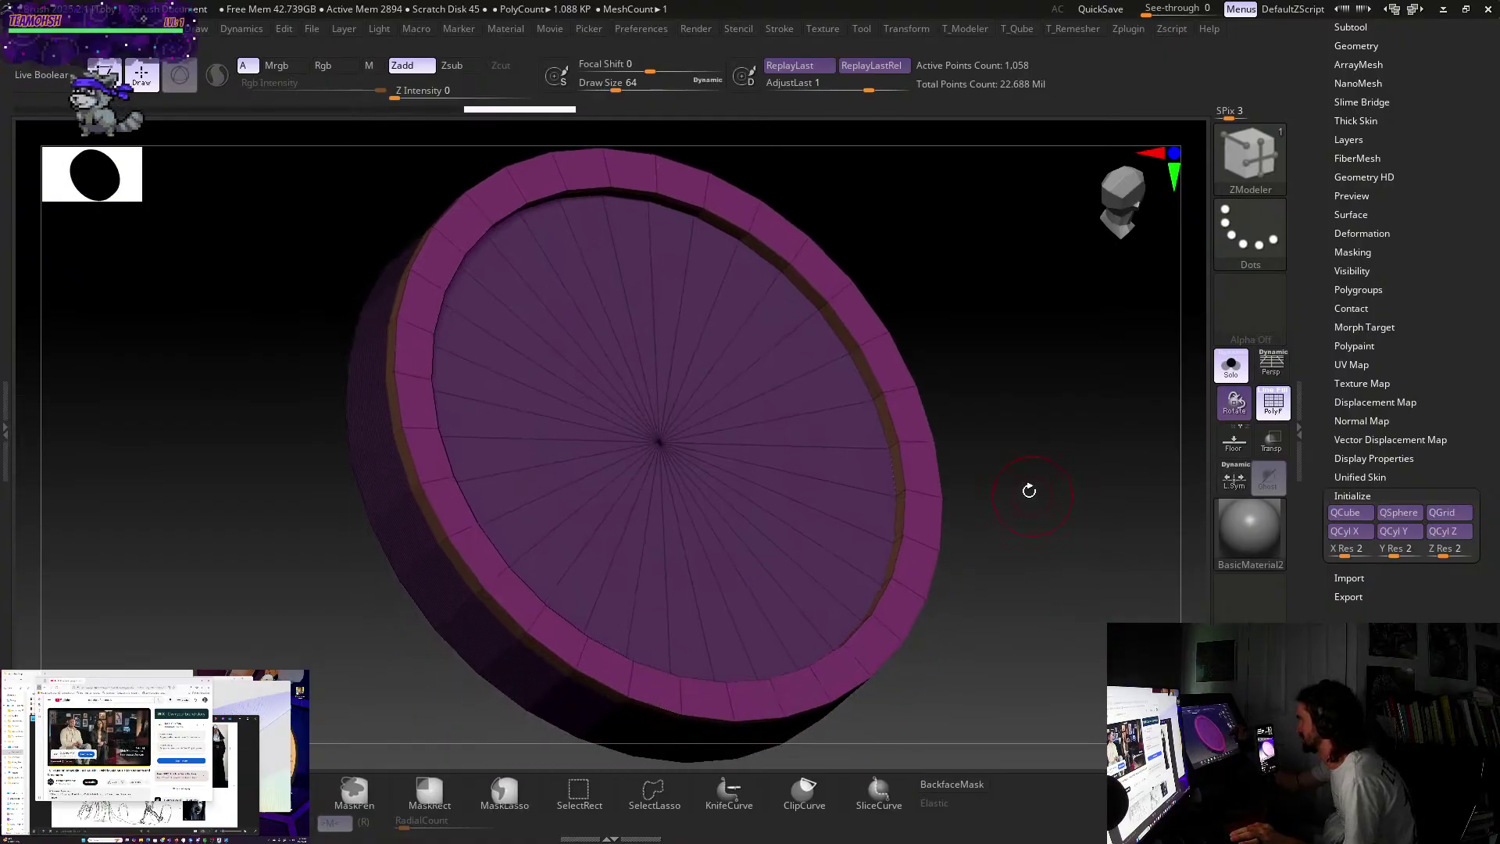
{"action": "left_click_drag", "start_coordinate": [937, 434], "coordinate": [1016, 447]}
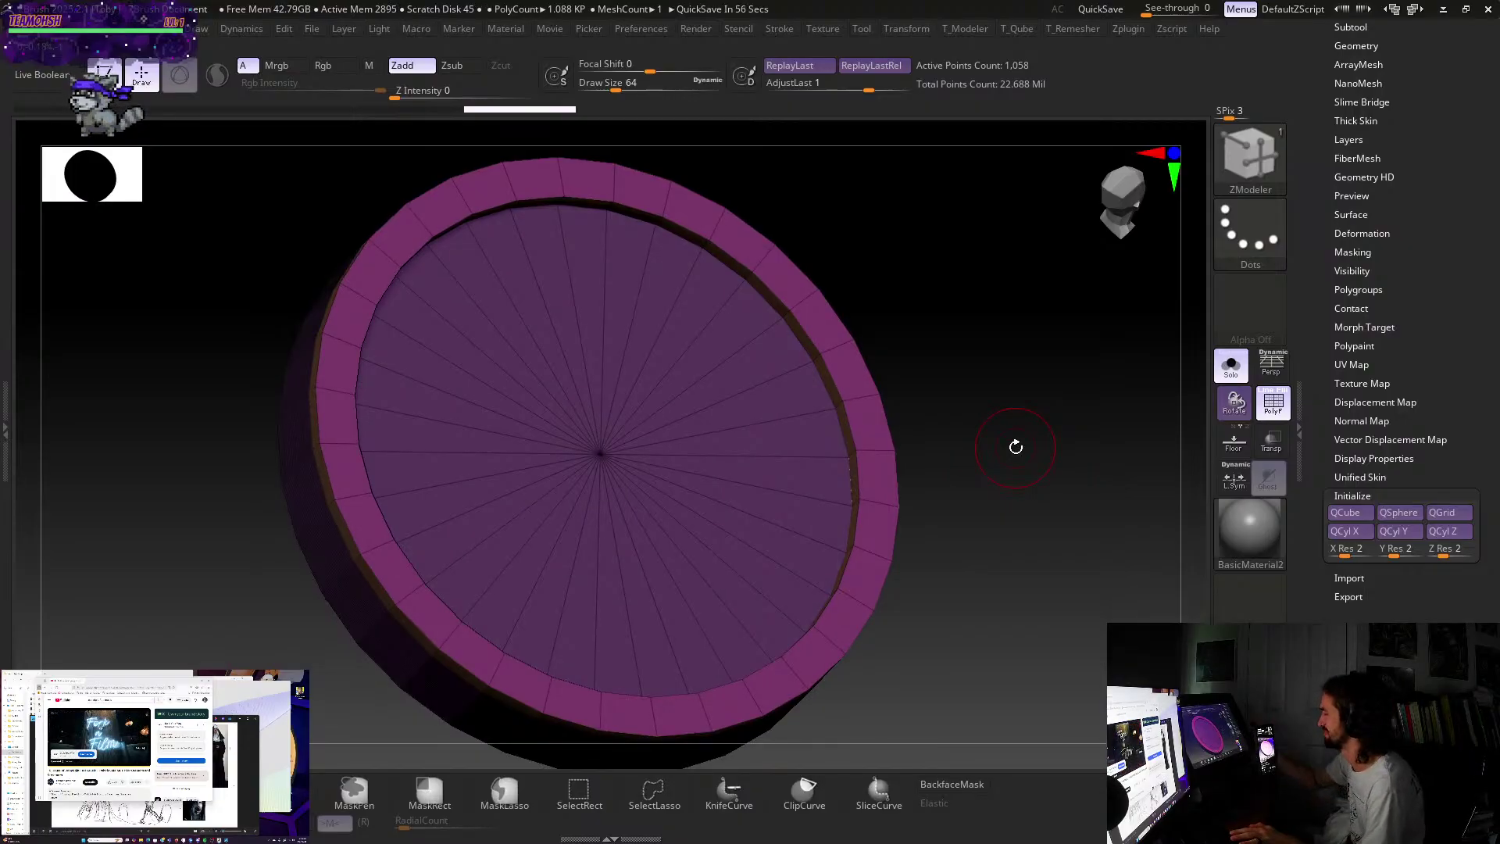
{"action": "left_click_drag", "start_coordinate": [1012, 411], "coordinate": [997, 425]}
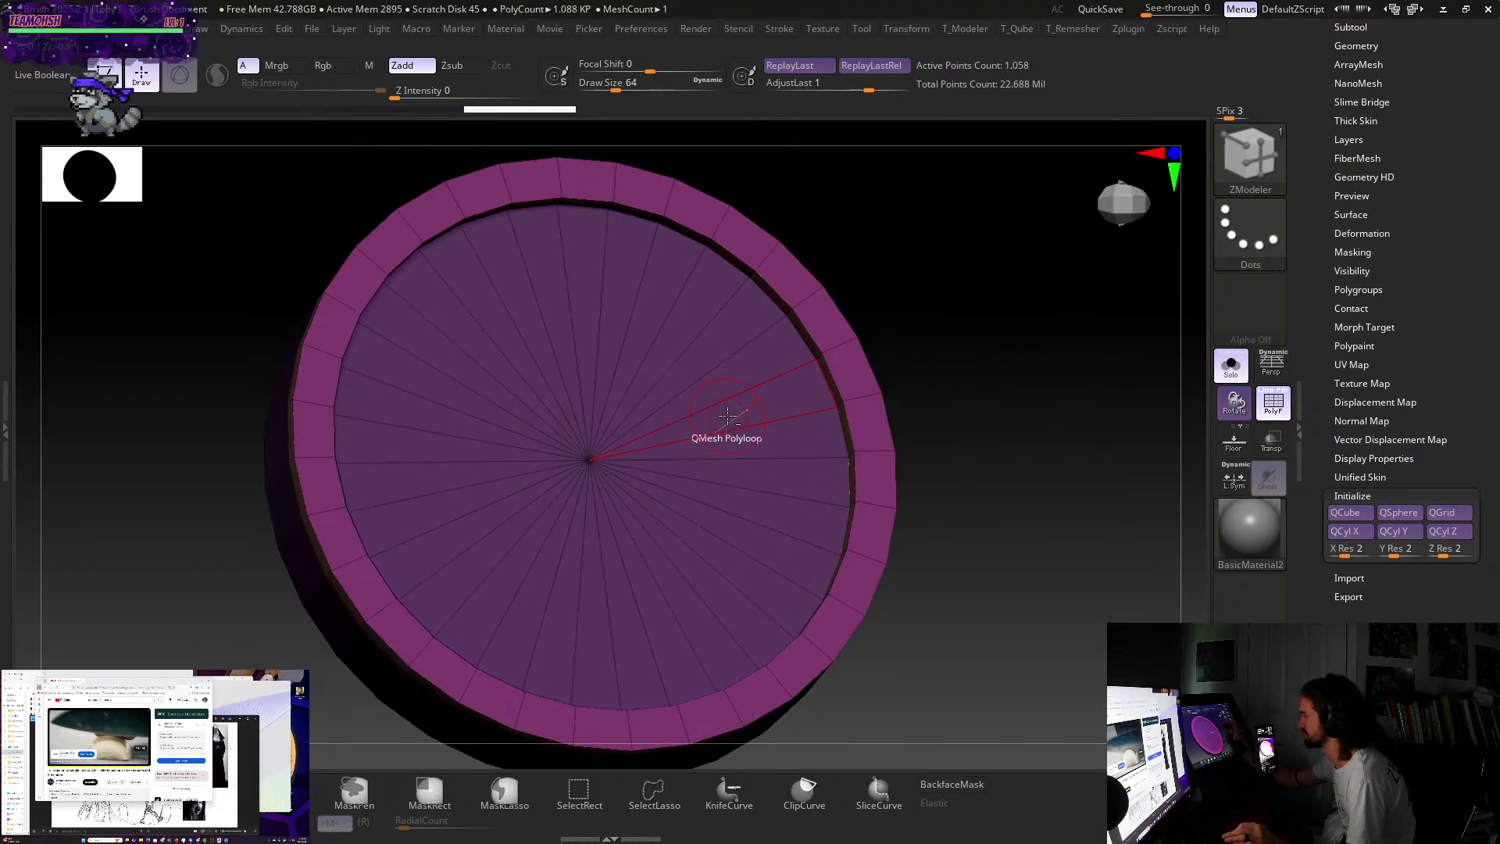
{"action": "key", "text": "b"}
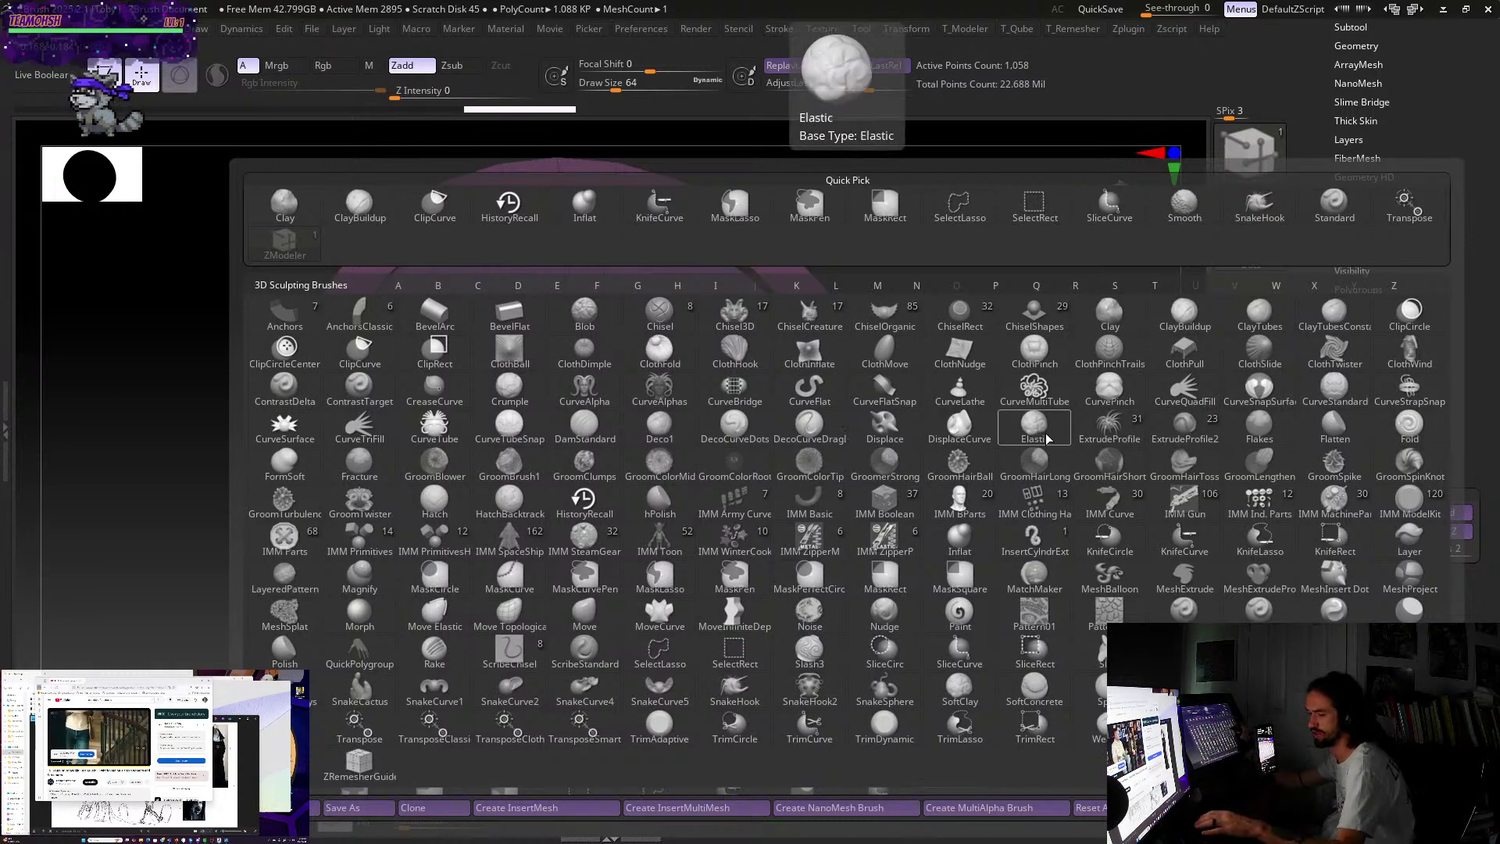
{"action": "key", "text": "i"}
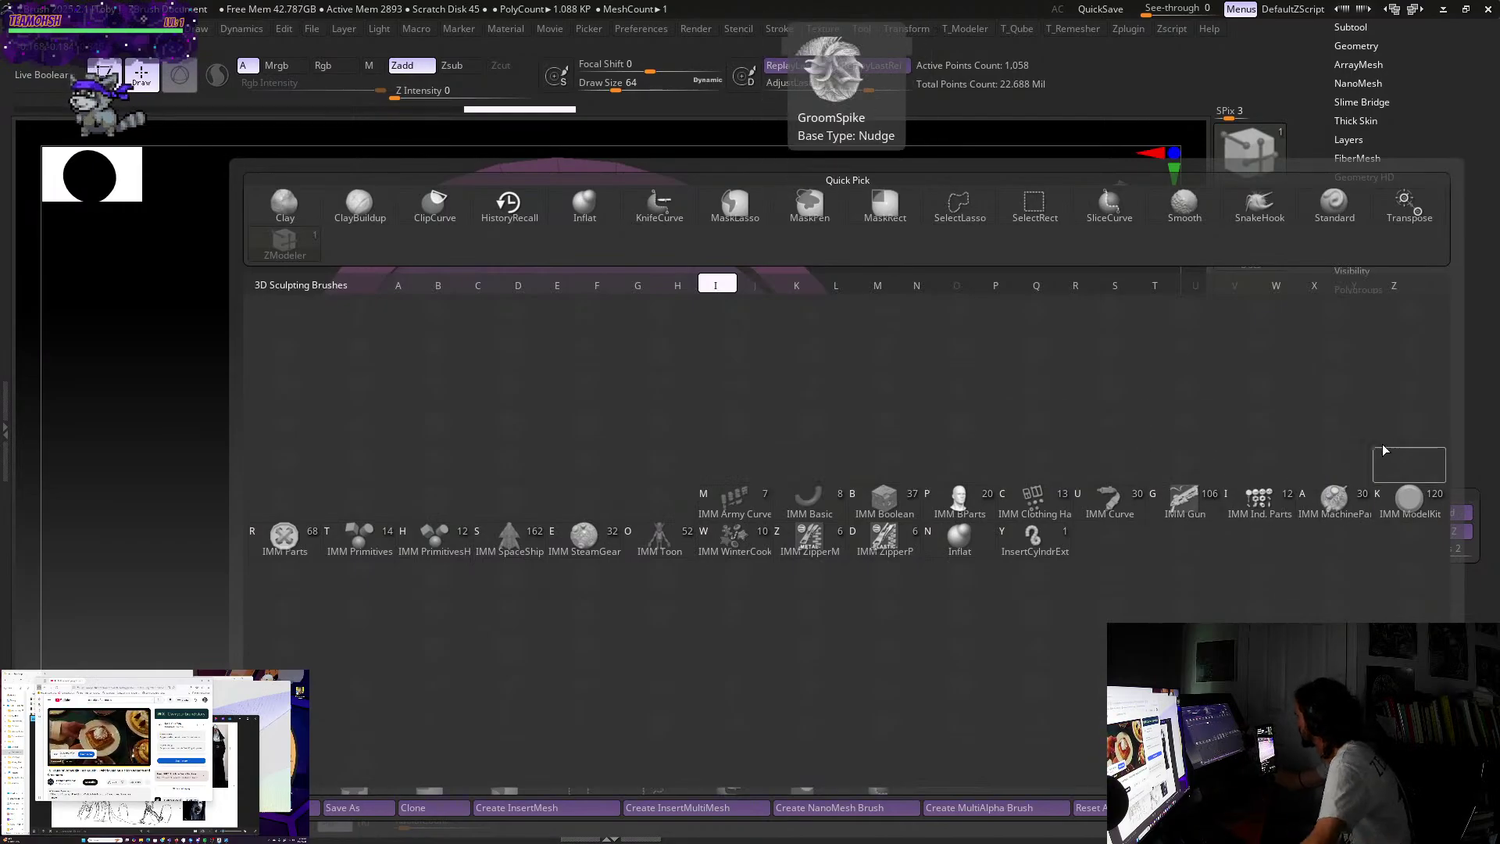
{"action": "key", "text": "Escape"}
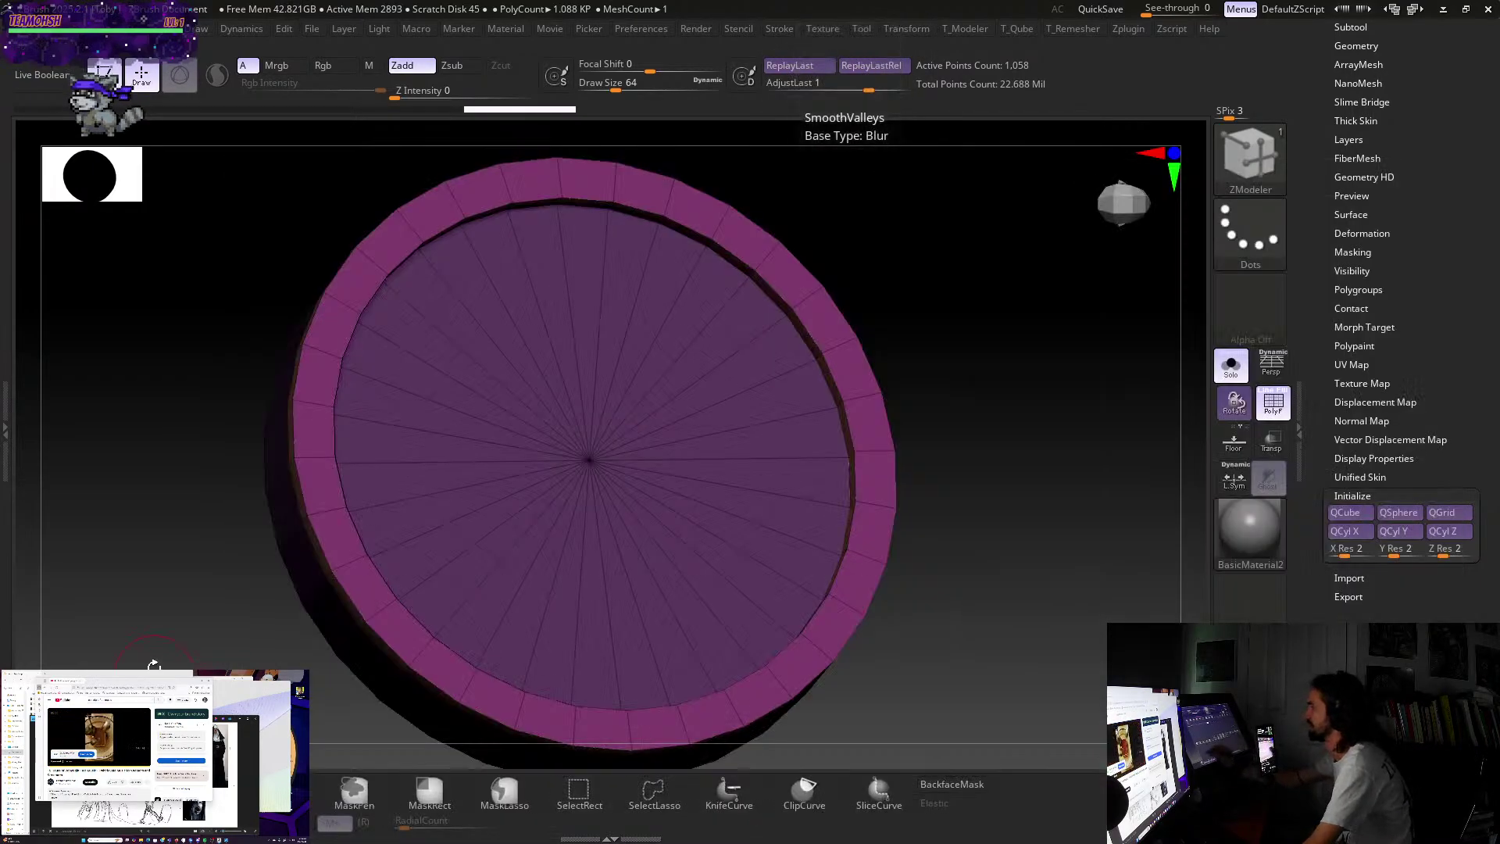
- Draw a straight strap across the middle of the disc's recessed face with the CurveStrapSnap brush
{"action": "key", "text": "b"}
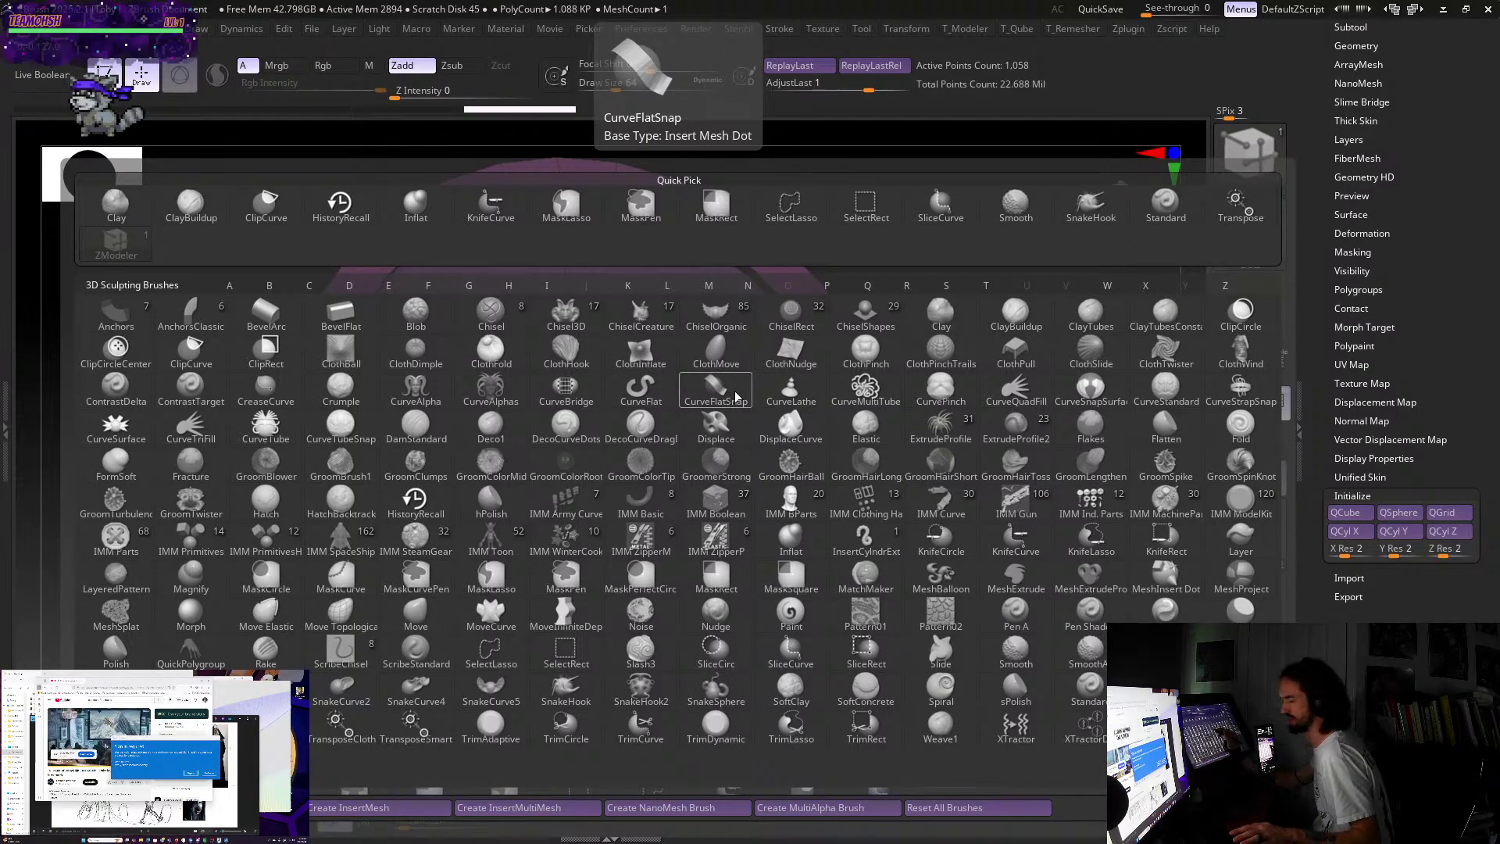
{"action": "key", "text": "c"}
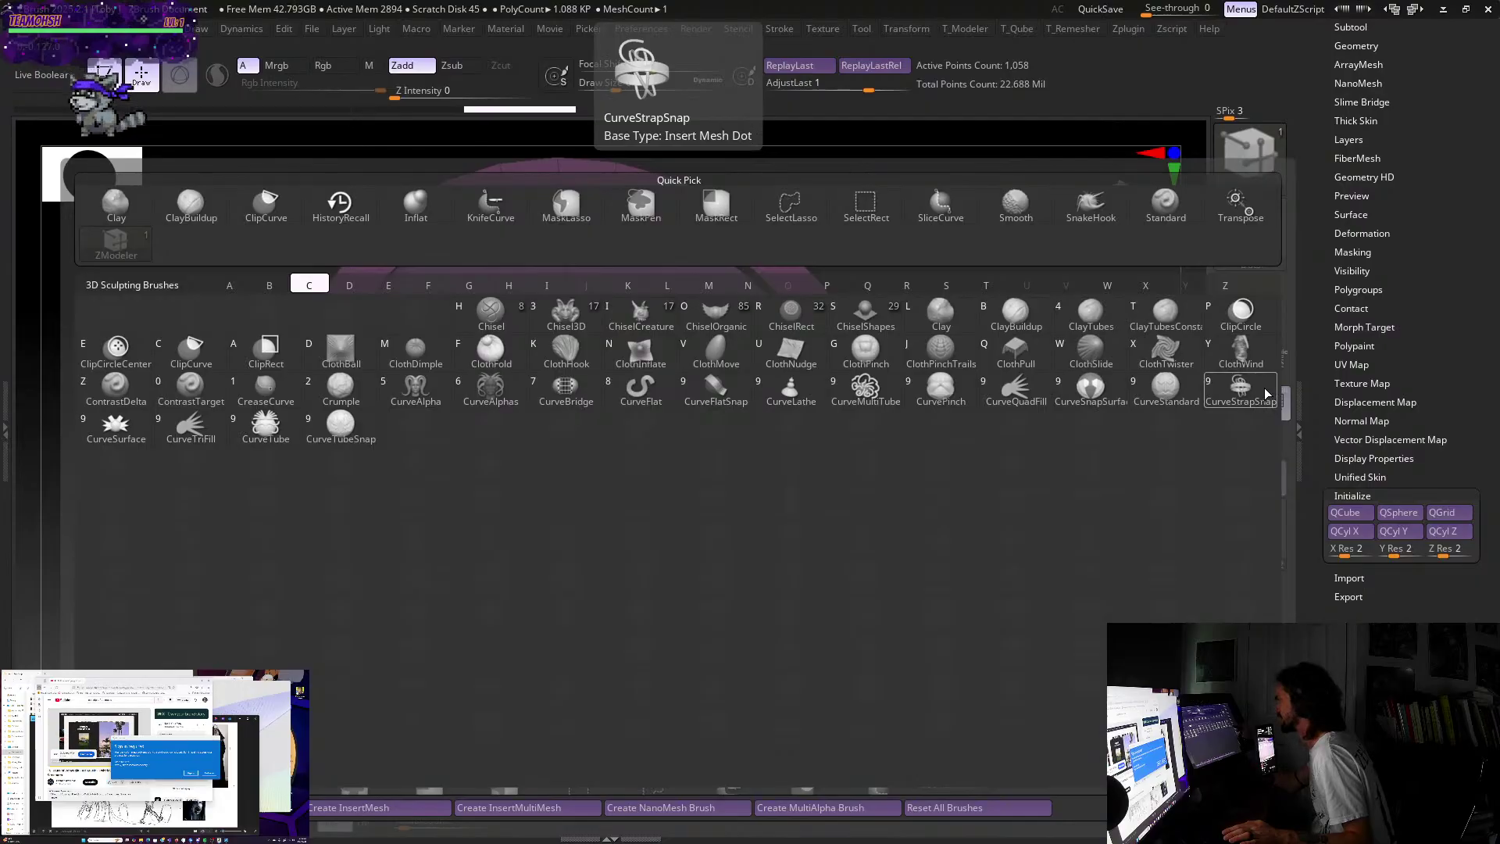
{"action": "left_click", "coordinate": [1243, 389]}
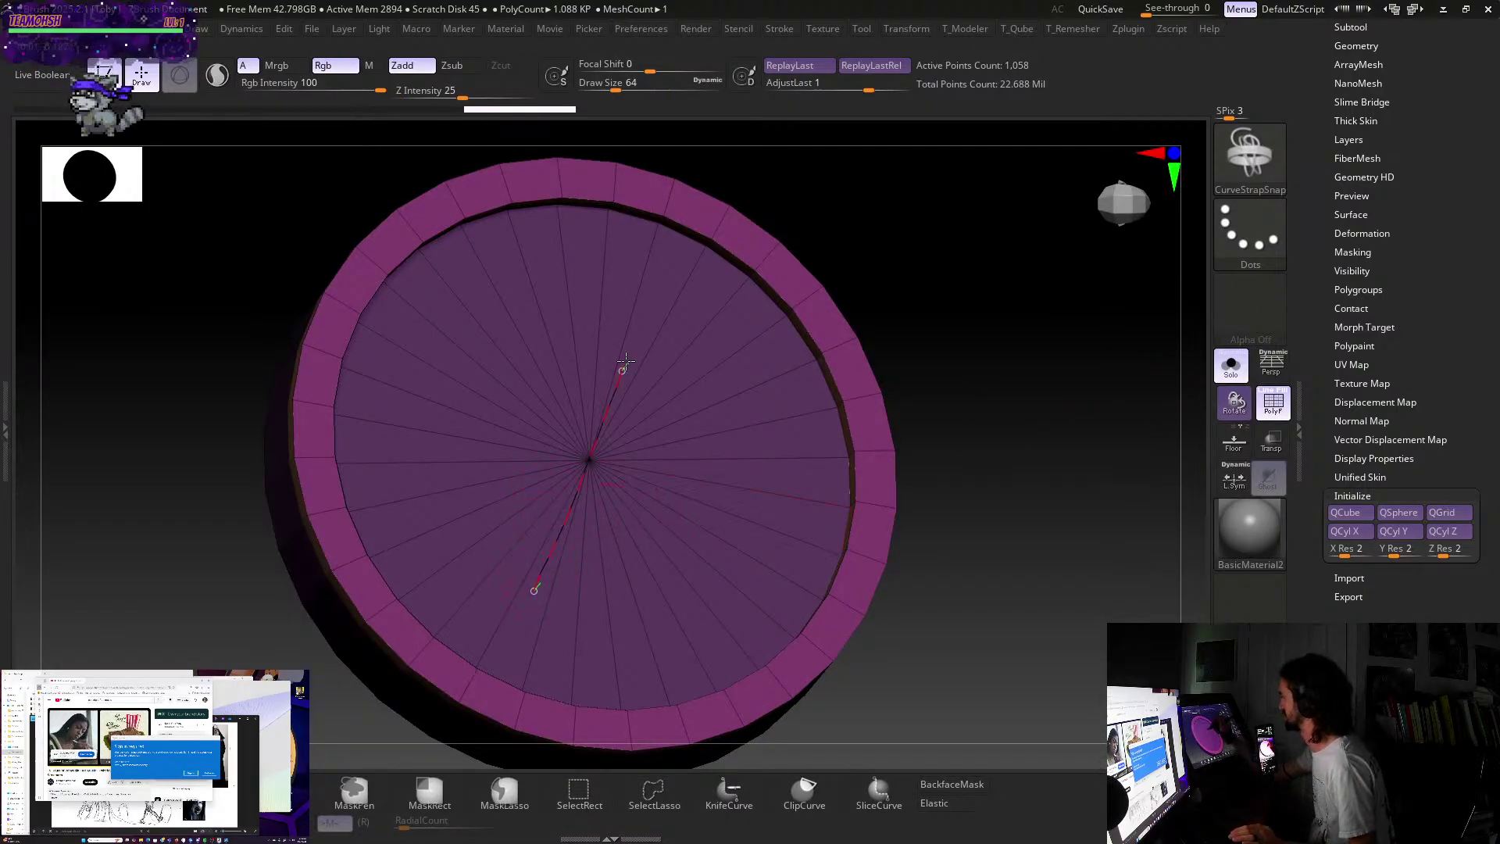
{"action": "left_click_drag", "start_coordinate": [625, 361], "coordinate": [637, 317]}
{"action": "mouse_move", "coordinate": [988, 379]}
{"action": "left_mouse_down"}
{"action": "mouse_move", "coordinate": [987, 419]}
{"action": "mouse_move", "coordinate": [1008, 431]}
{"action": "mouse_move", "coordinate": [954, 415]}
{"action": "mouse_move", "coordinate": [996, 429]}
{"action": "left_mouse_up"}
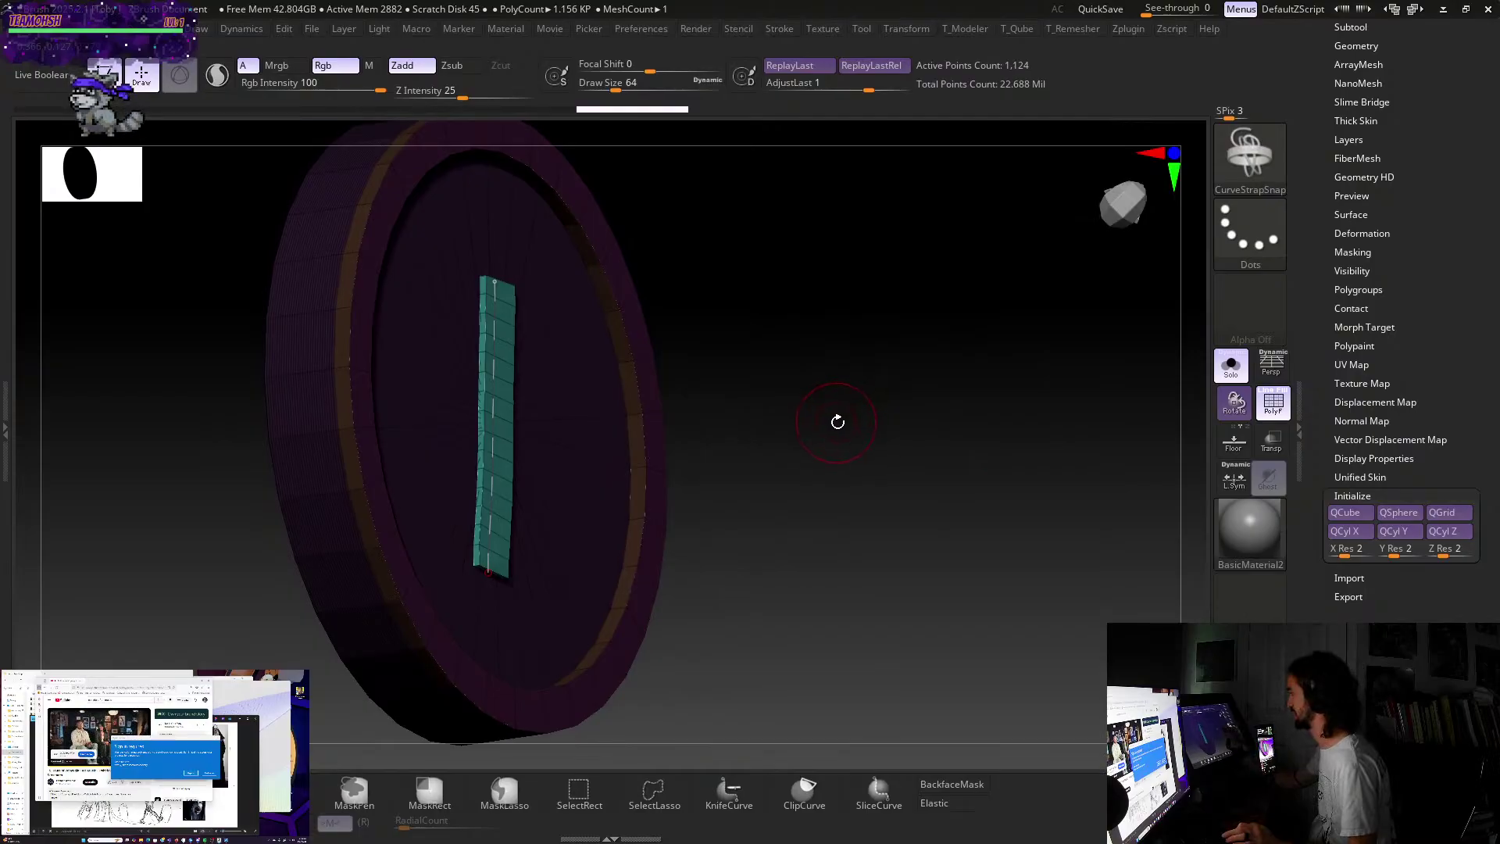
- Split the strap off the disc into its own subtool using Split Masked Points
{"action": "key", "text": "space"}
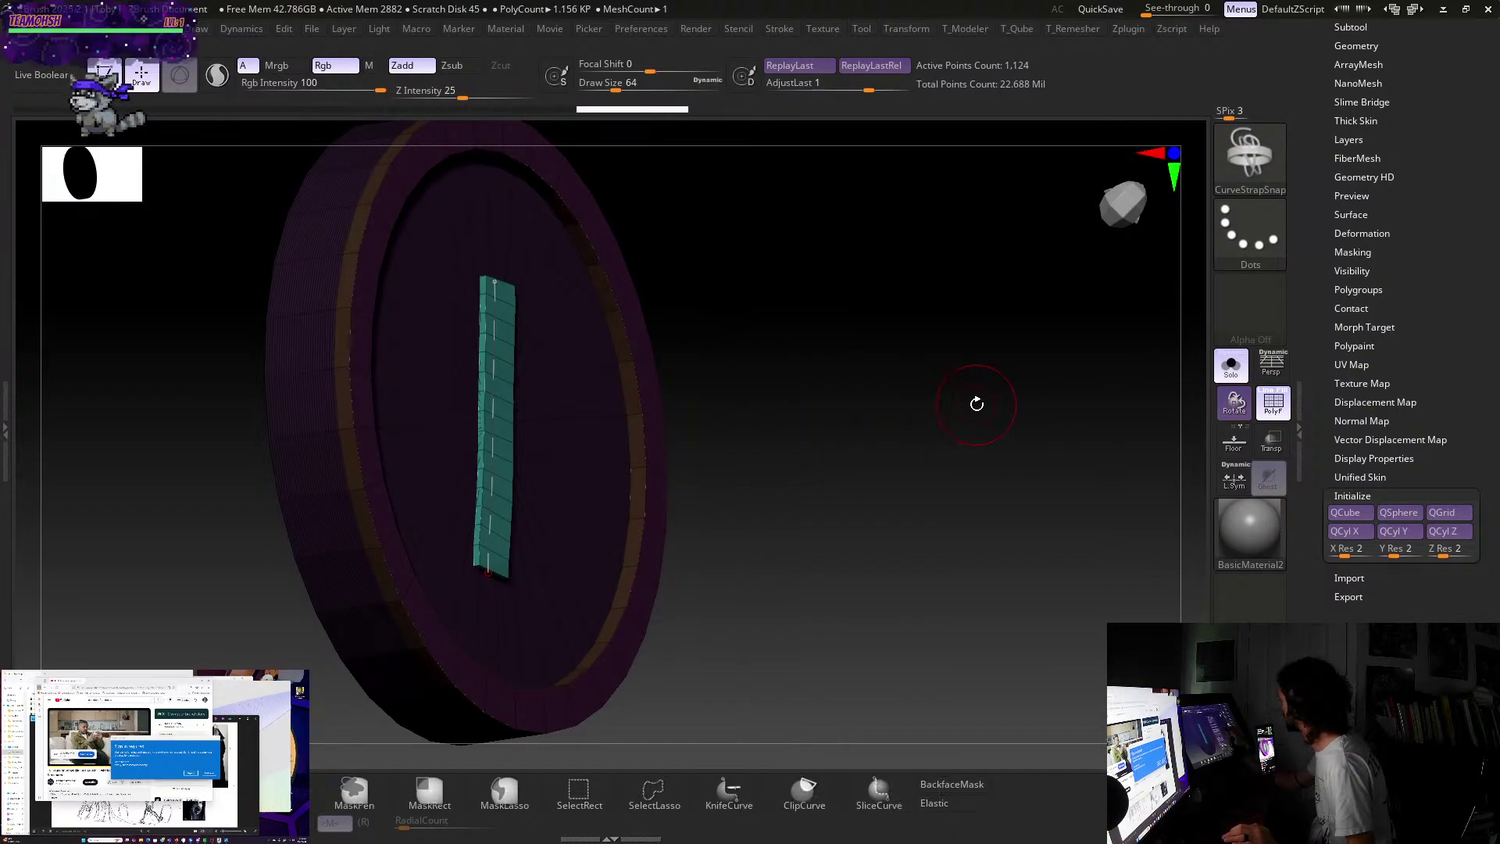
{"action": "key", "text": "t"}
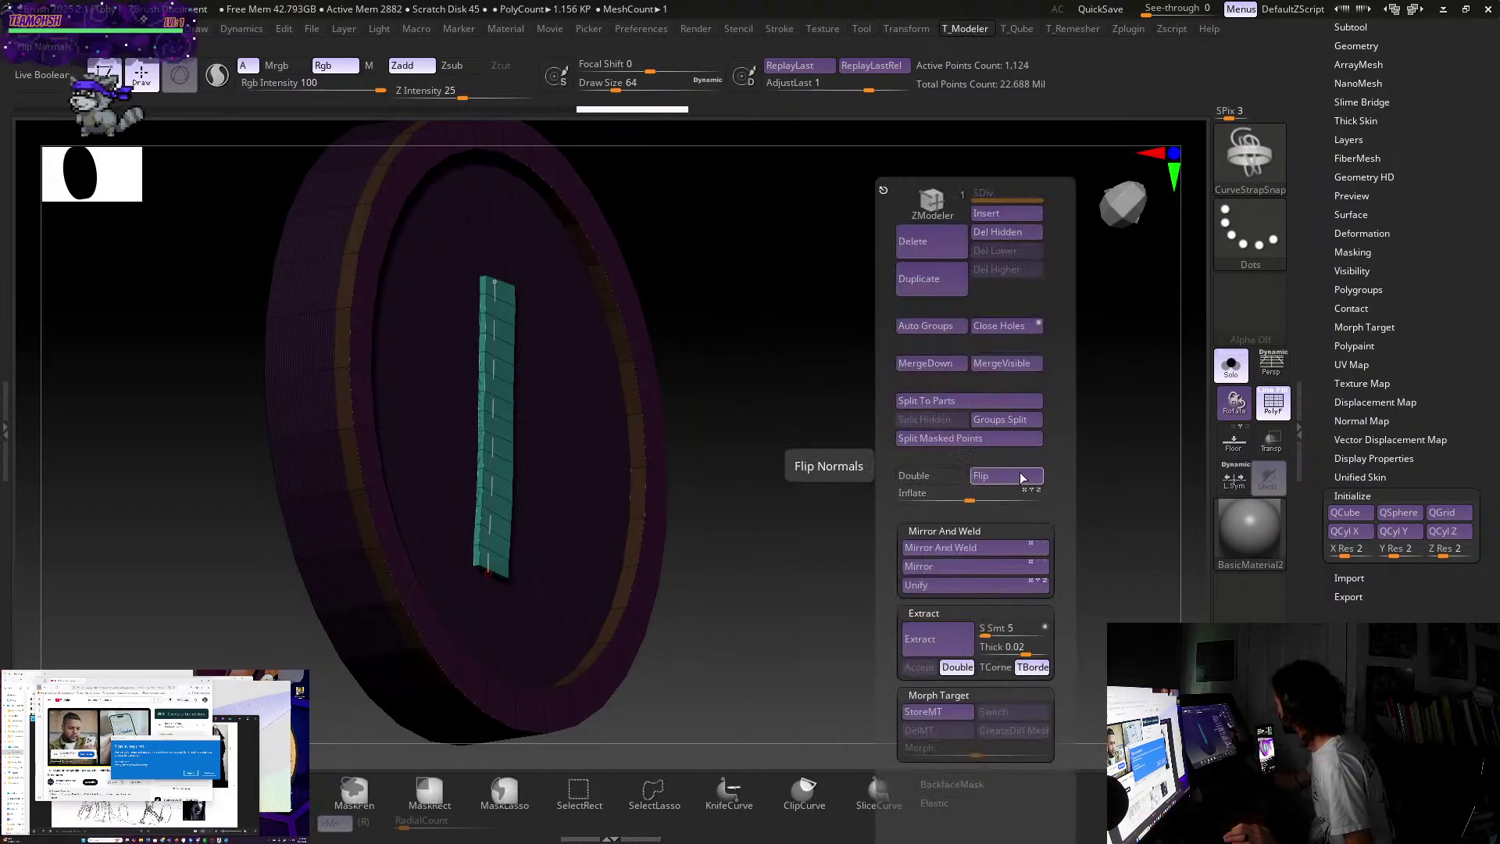
{"action": "left_click", "coordinate": [970, 440]}
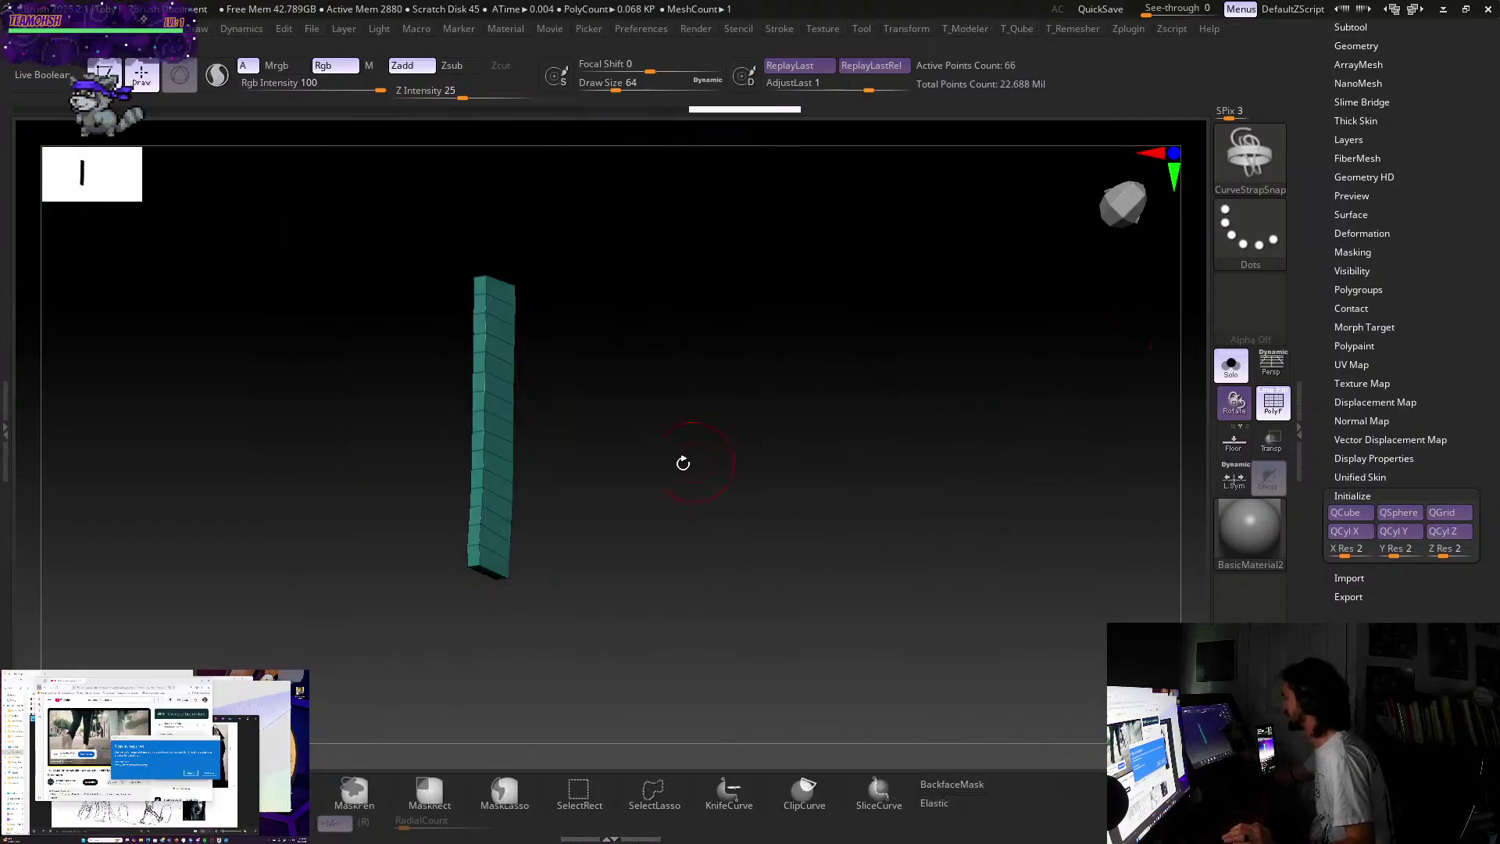
- Show the whole scene again, expand the Priest folder and select the rimmed disc subtool PM3D_Cylinder3D1_2
{"action": "left_click", "coordinate": [1233, 367]}
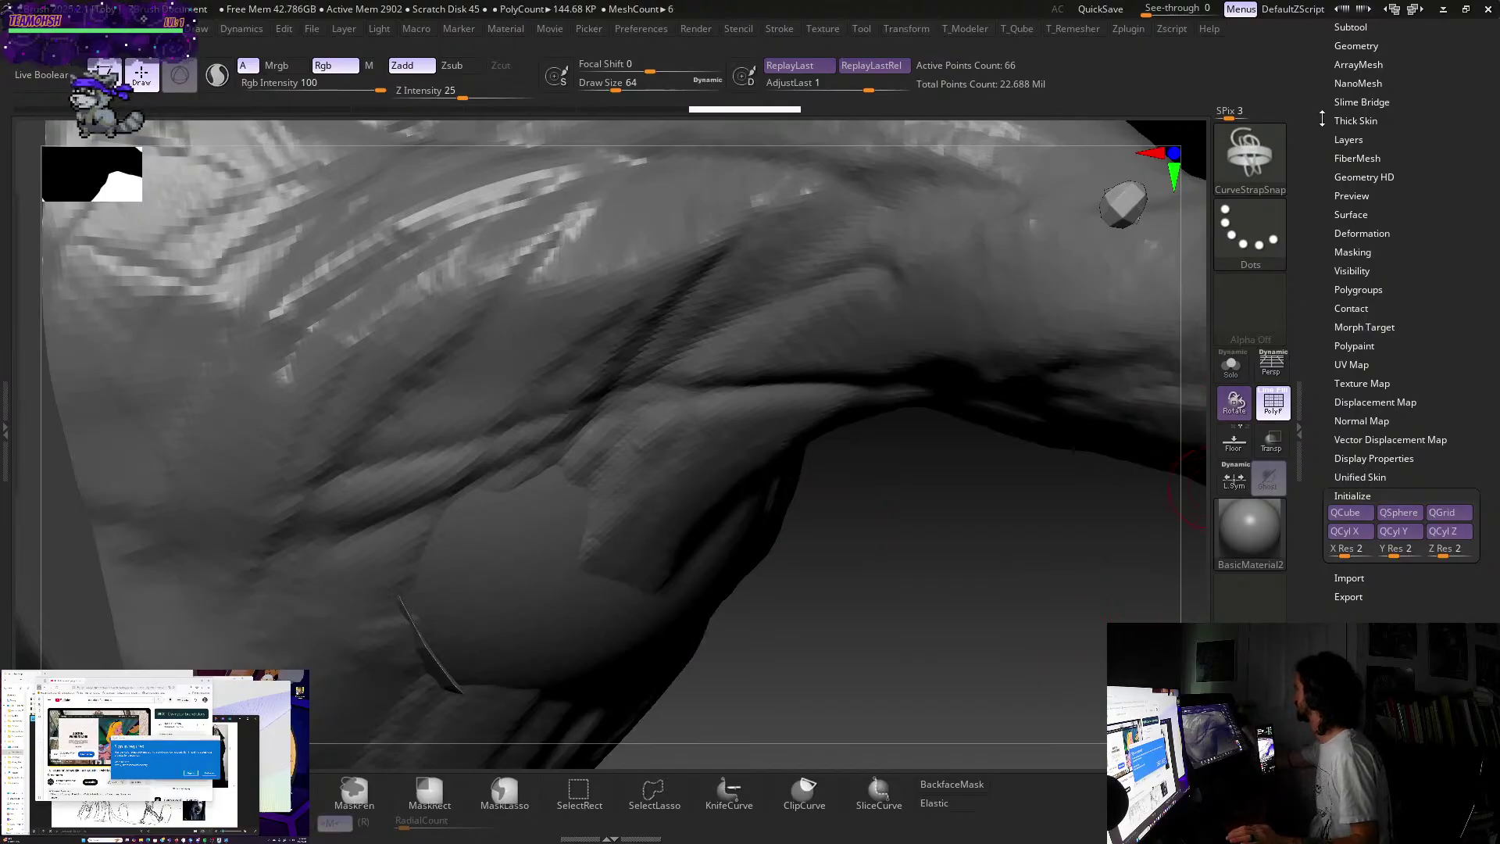
{"action": "scroll", "coordinate": [1322, 119], "scroll_direction": "up", "scroll_amount": 2}
{"action": "left_click", "coordinate": [1461, 30]}
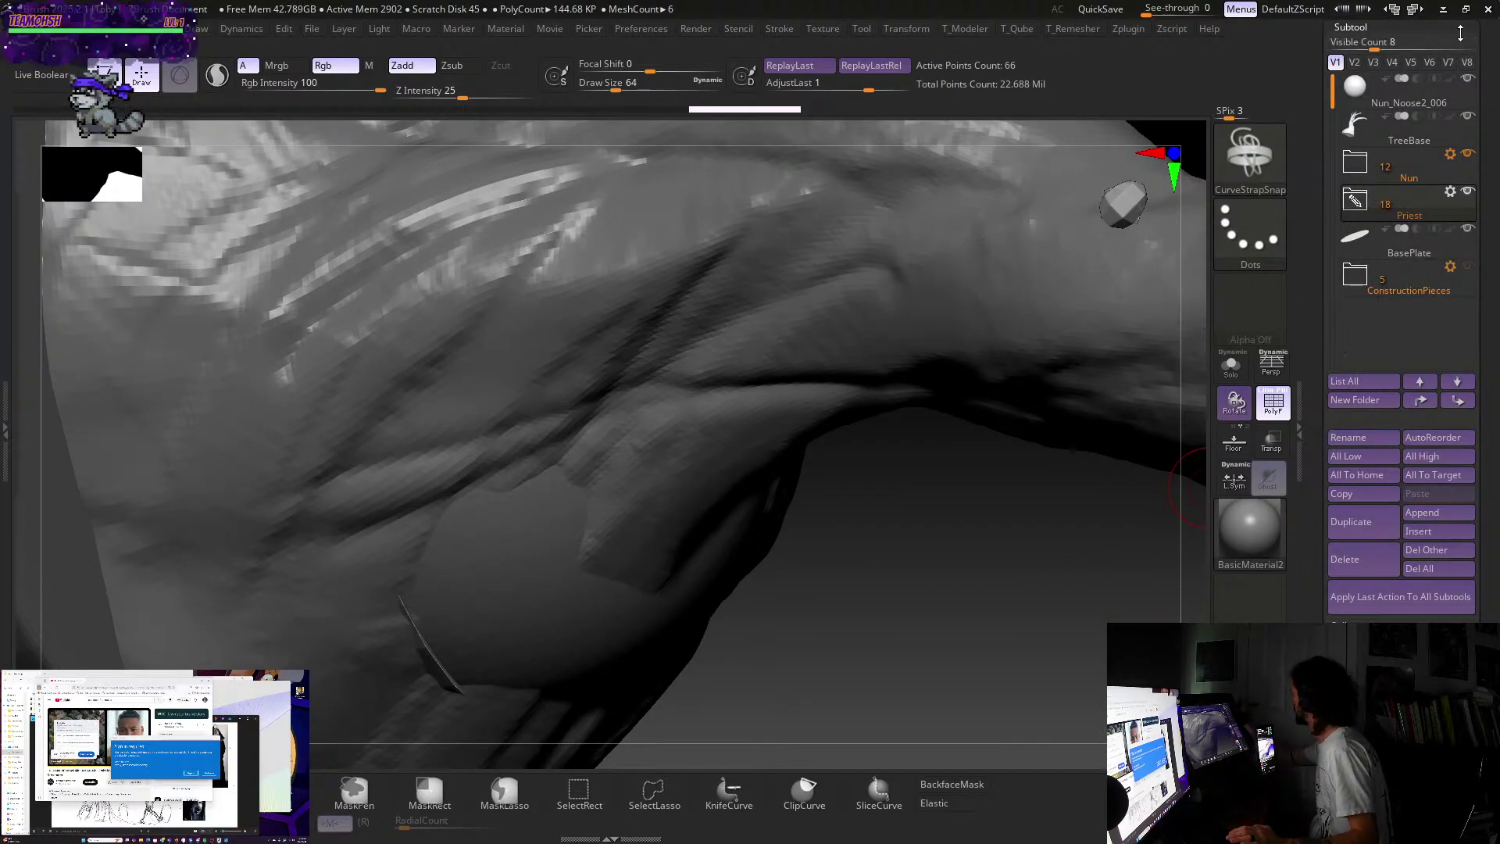
{"action": "mouse_move", "coordinate": [1402, 218]}
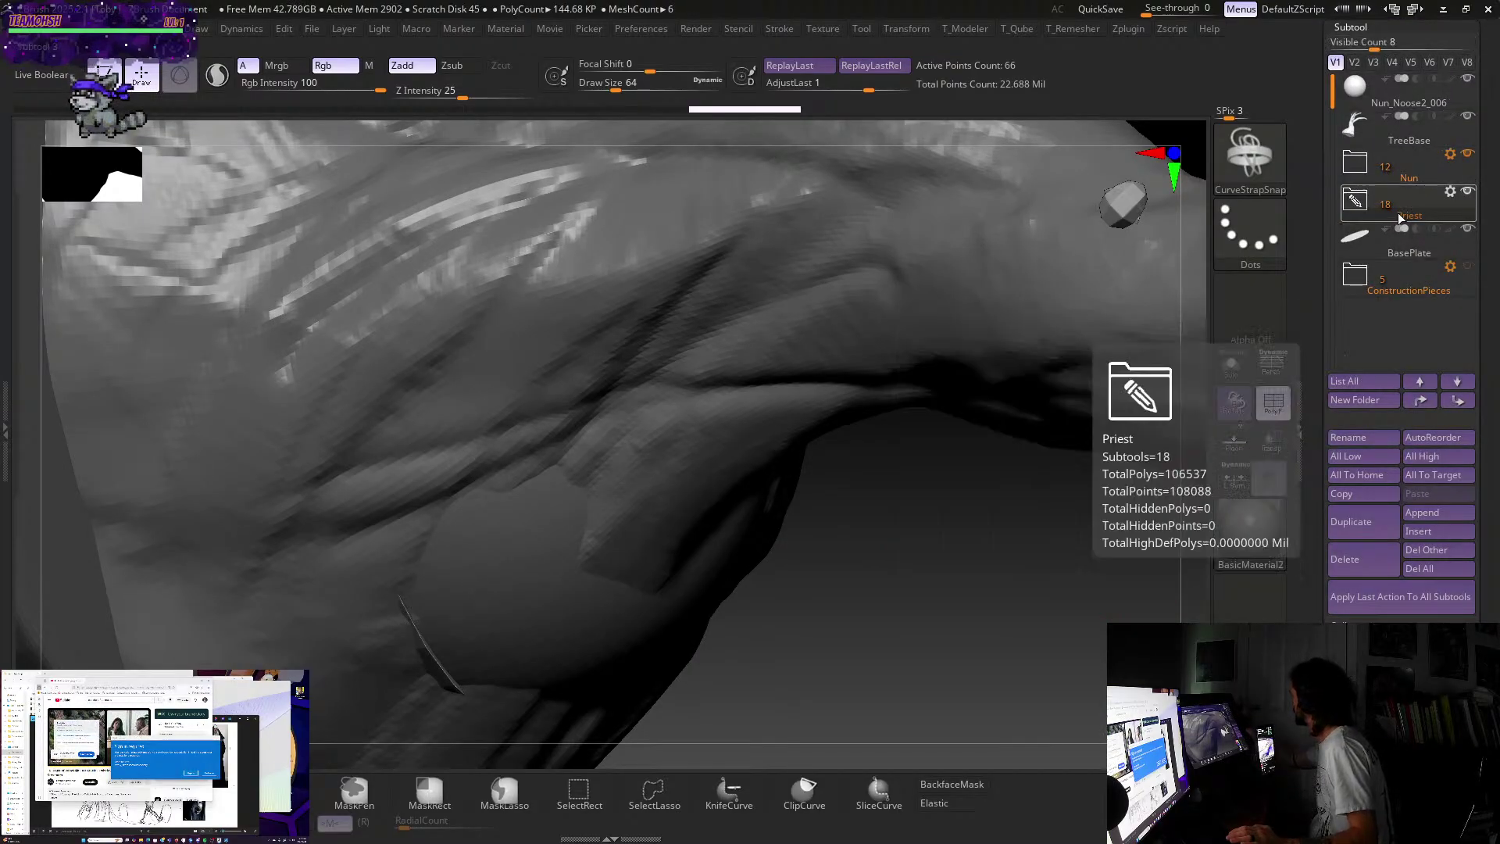
{"action": "left_click", "coordinate": [1360, 202]}
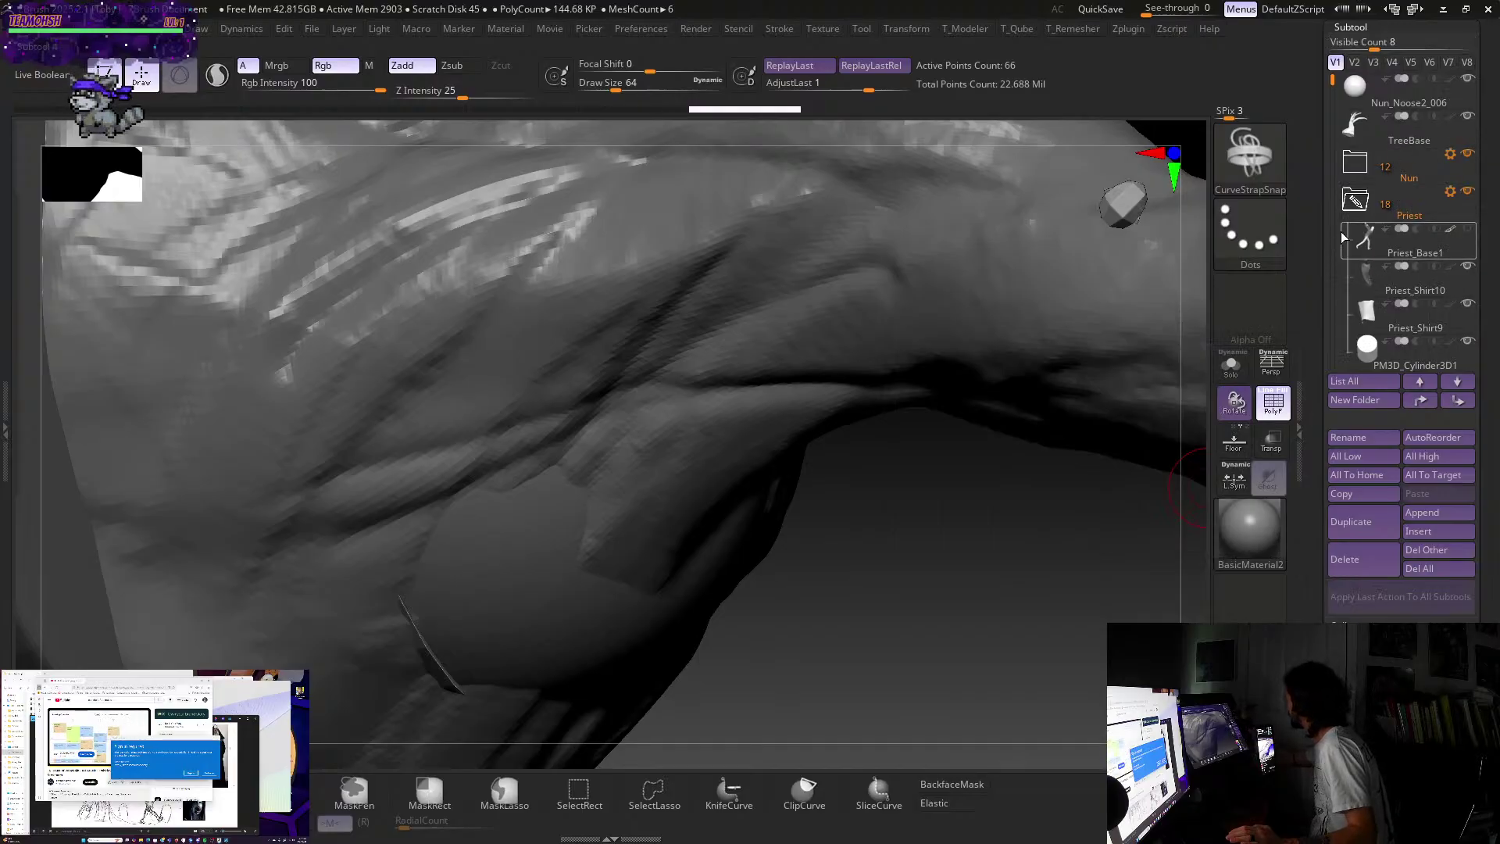
{"action": "left_click_drag", "start_coordinate": [1331, 81], "coordinate": [1332, 94]}
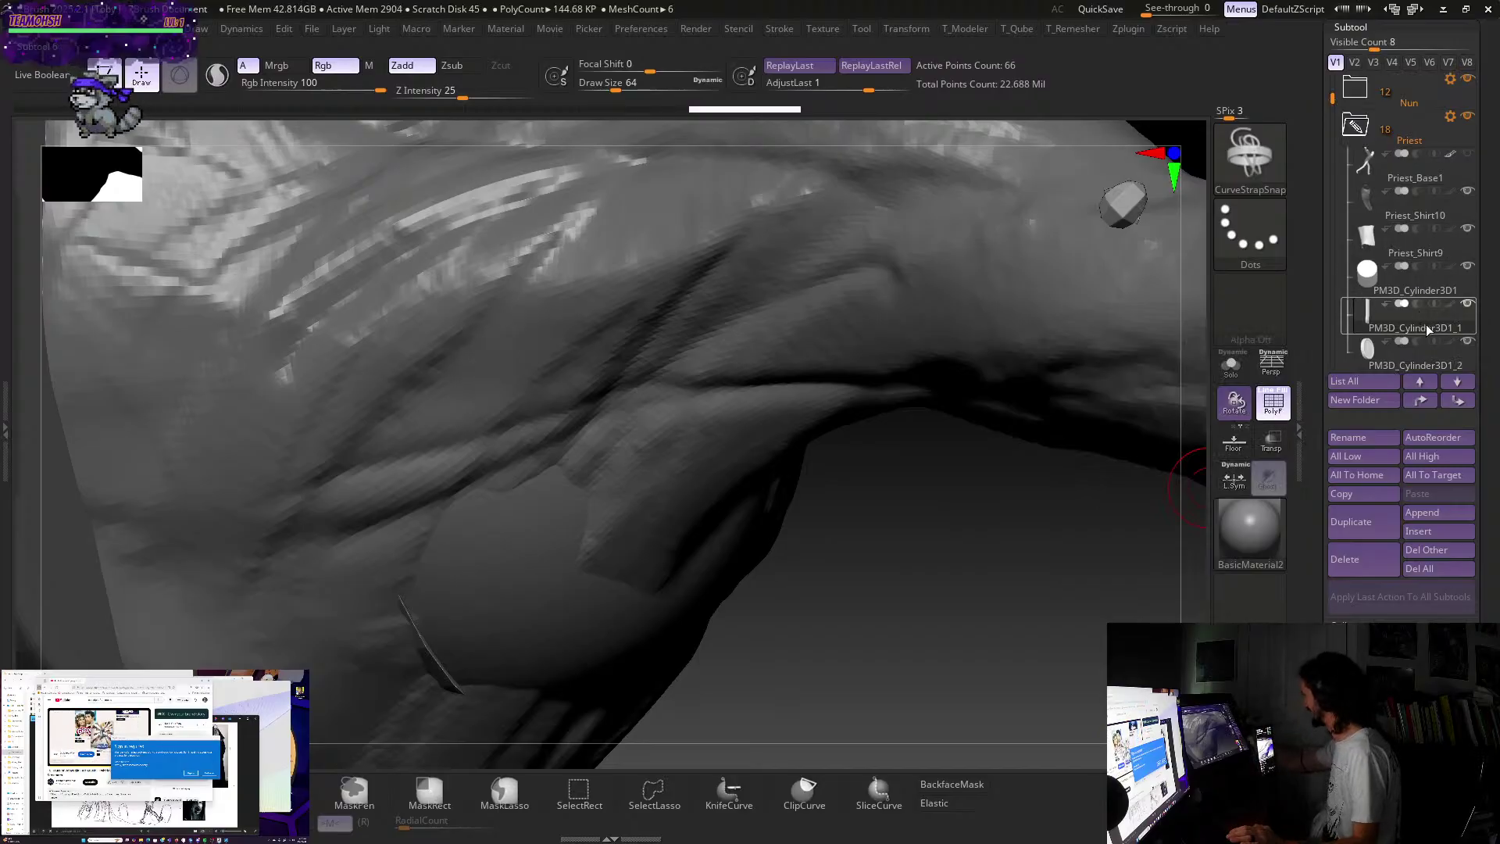
{"action": "left_click", "coordinate": [1421, 358]}
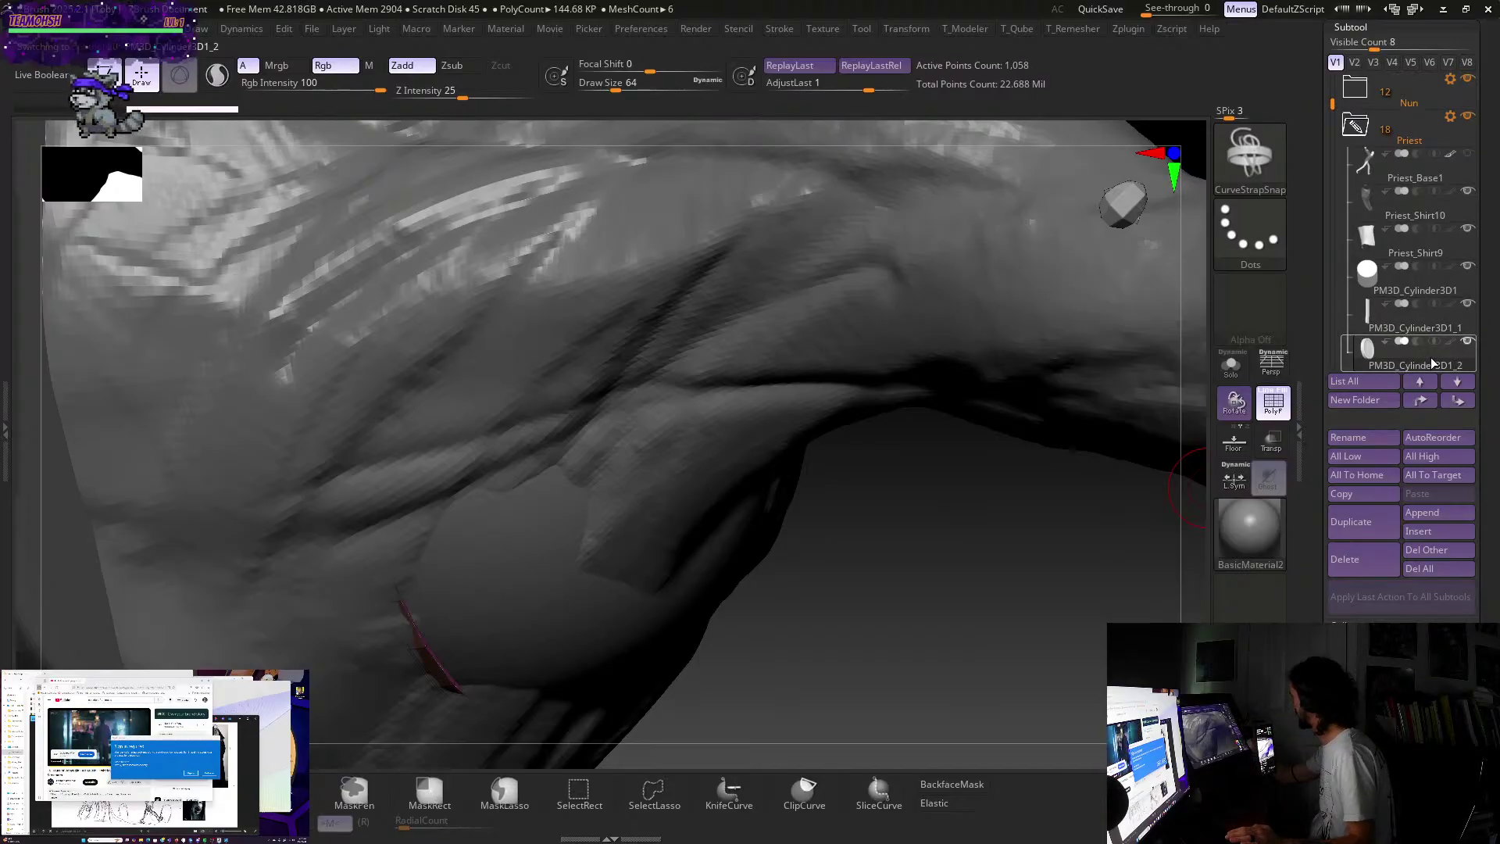
- Isolate the rimmed disc, view its recessed face straight on and show the strap subtool PM3D_Cylinder3D1_1 with it
{"action": "left_click", "coordinate": [1231, 364]}
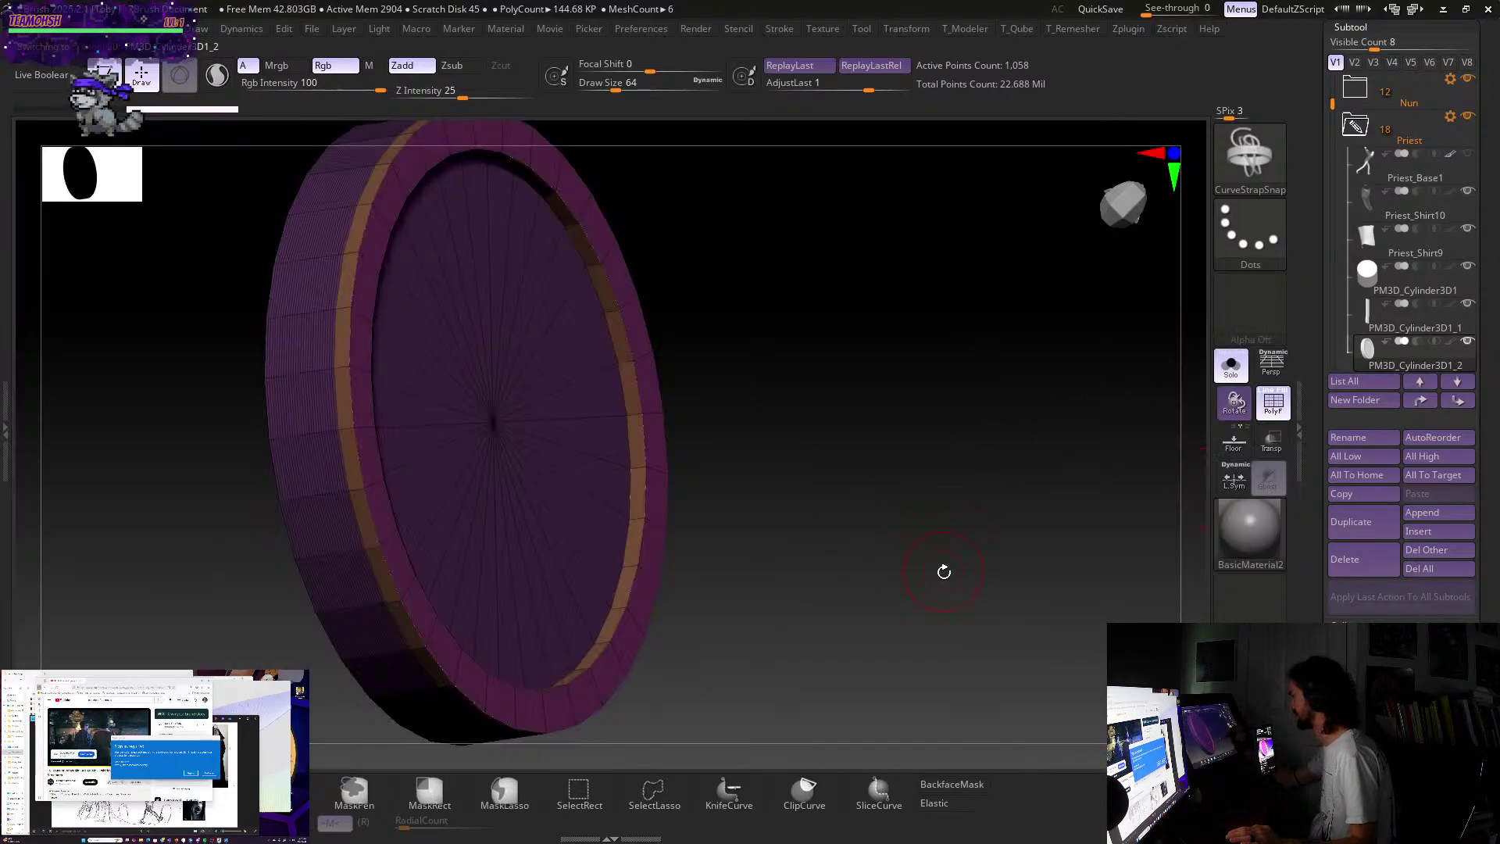
{"action": "left_click_drag", "start_coordinate": [944, 570], "coordinate": [1122, 480]}
{"action": "key", "text": "shift"}
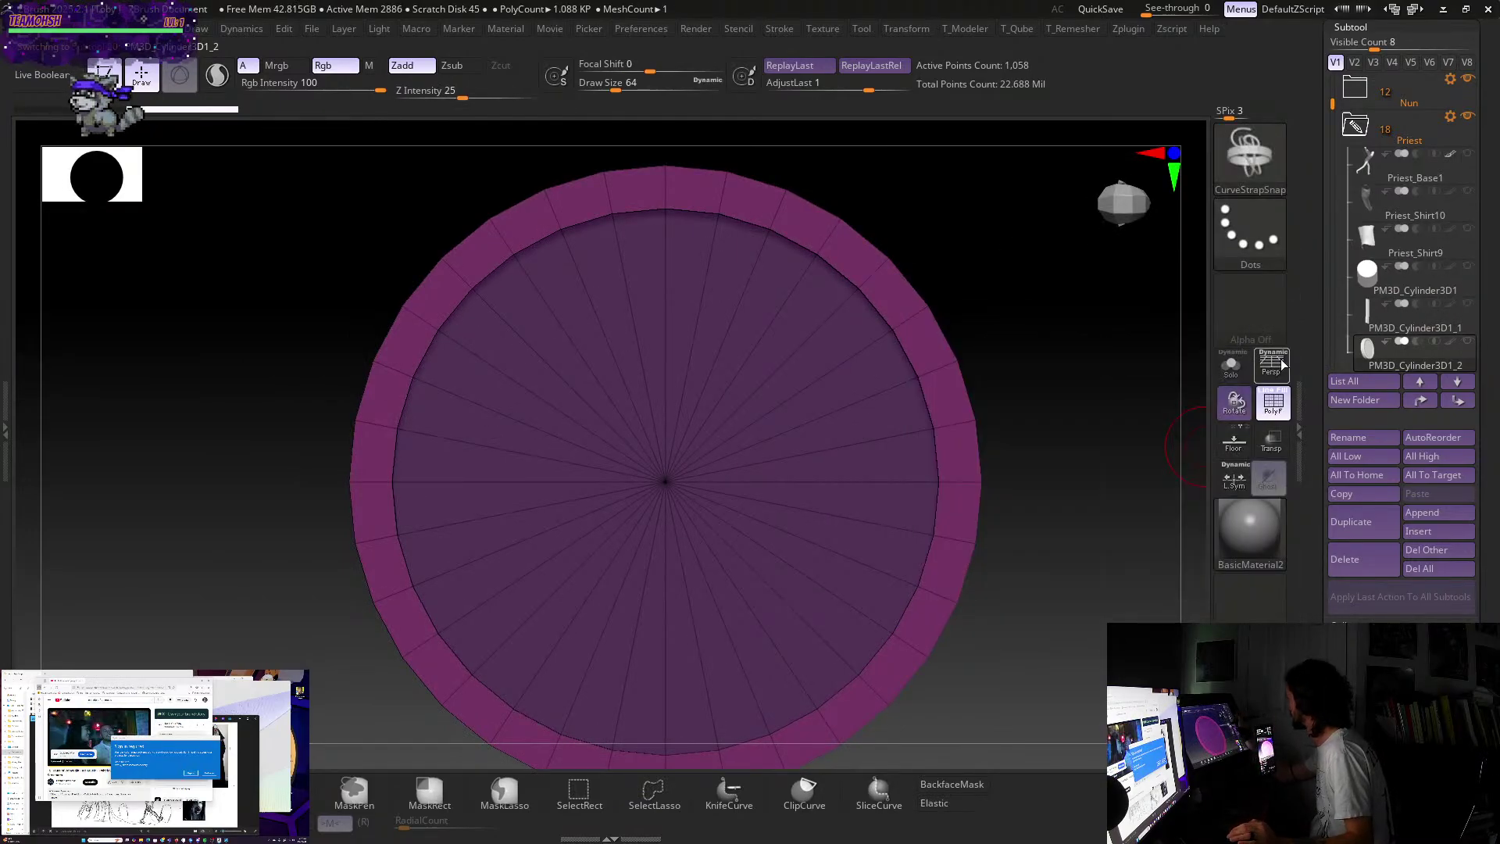
{"action": "mouse_move", "coordinate": [1425, 359]}
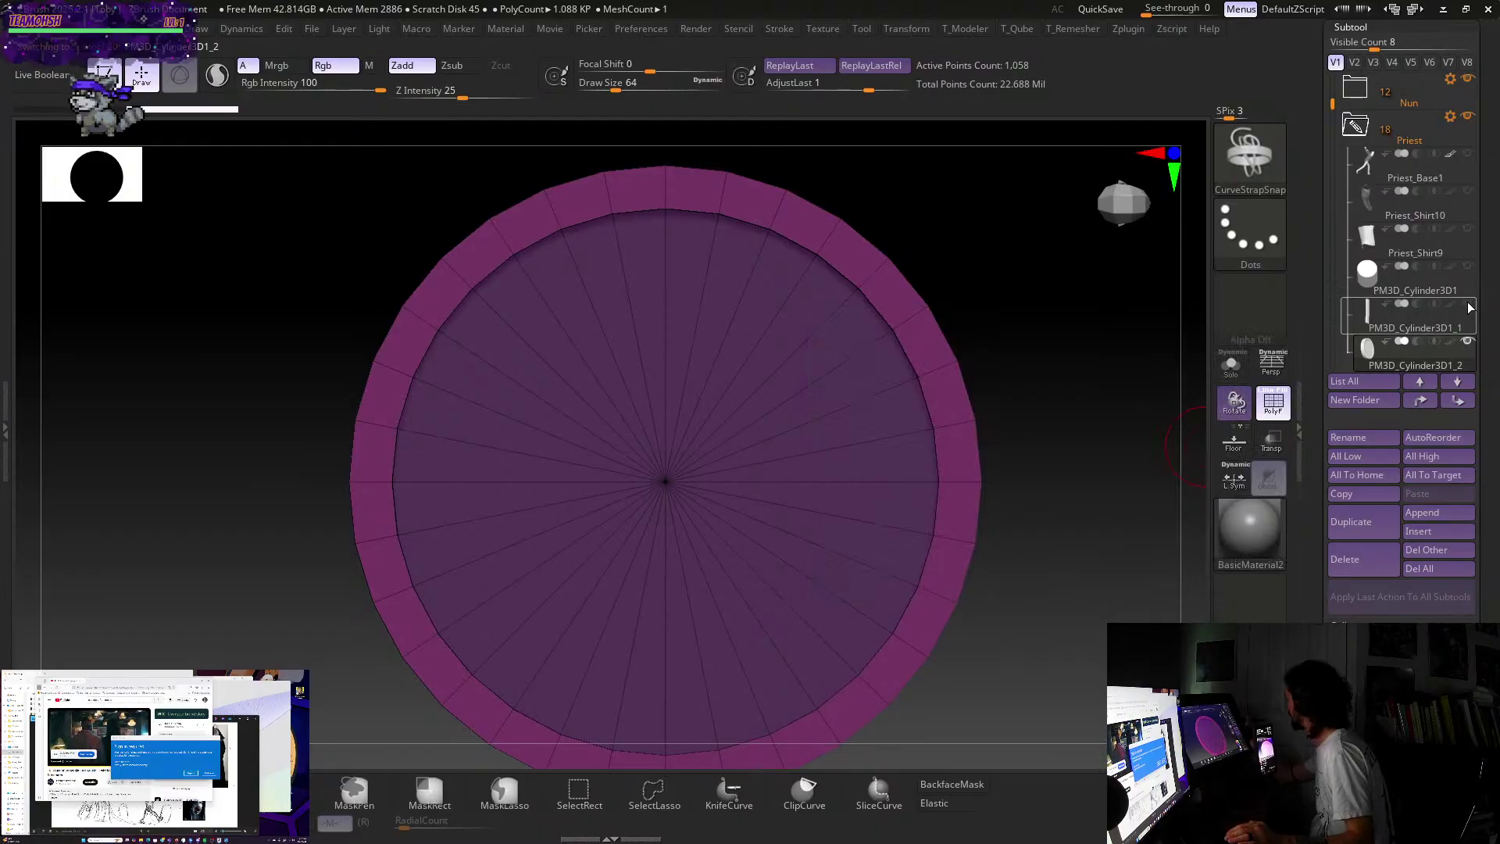
{"action": "left_click", "coordinate": [1468, 304]}
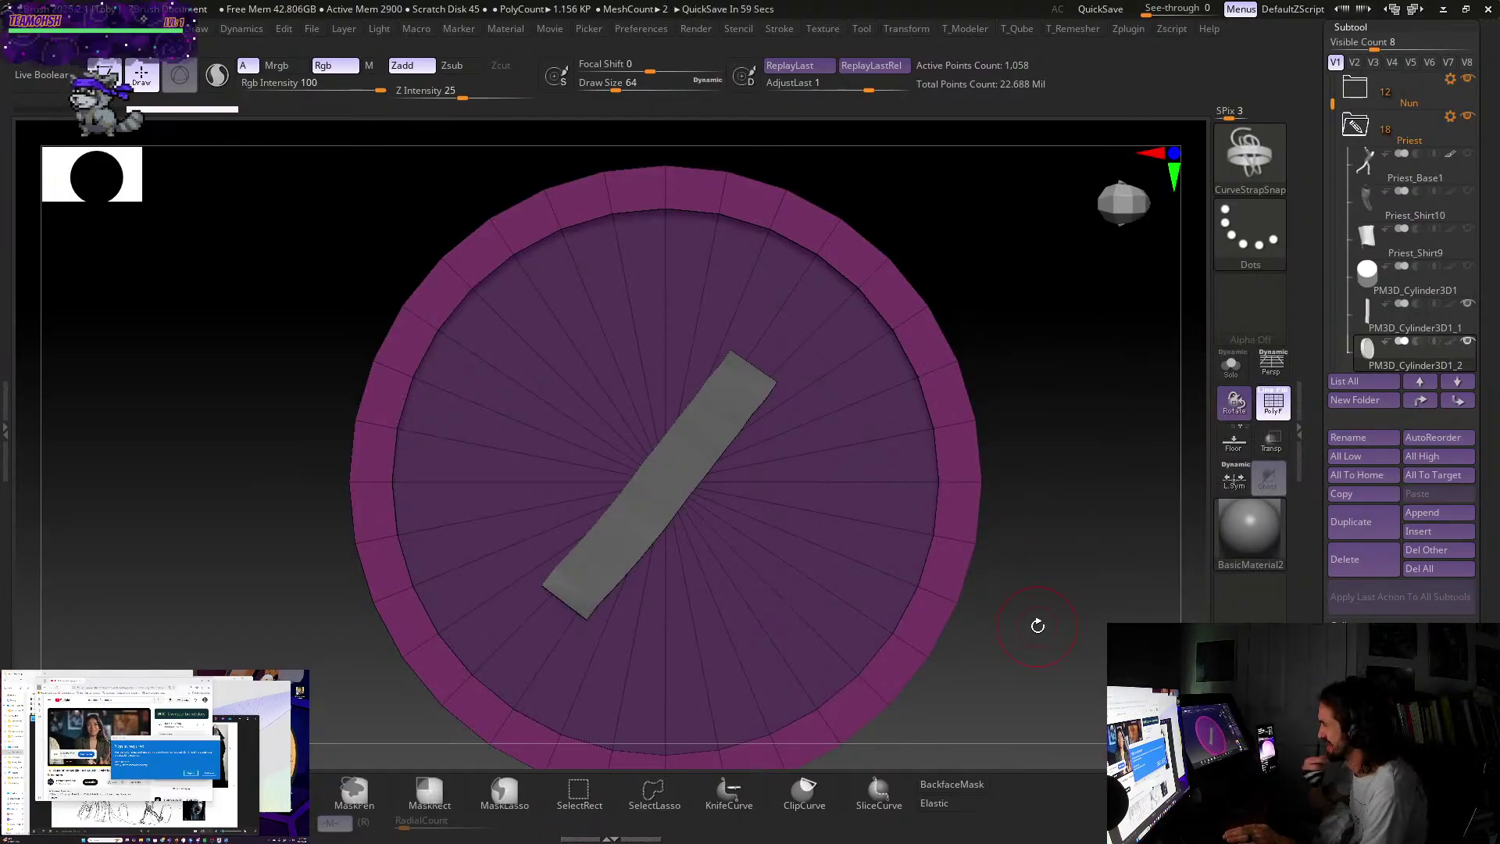
- Draw a second strap across the first on the disc's face with CurveStrapSnap and split it into its own subtool using Split Masked Points
{"action": "mouse_move", "coordinate": [1005, 602]}
{"action": "left_mouse_down"}
{"action": "mouse_move", "coordinate": [1028, 646]}
{"action": "mouse_move", "coordinate": [1039, 613]}
{"action": "mouse_move", "coordinate": [1005, 578]}
{"action": "mouse_move", "coordinate": [1028, 596]}
{"action": "left_mouse_up"}
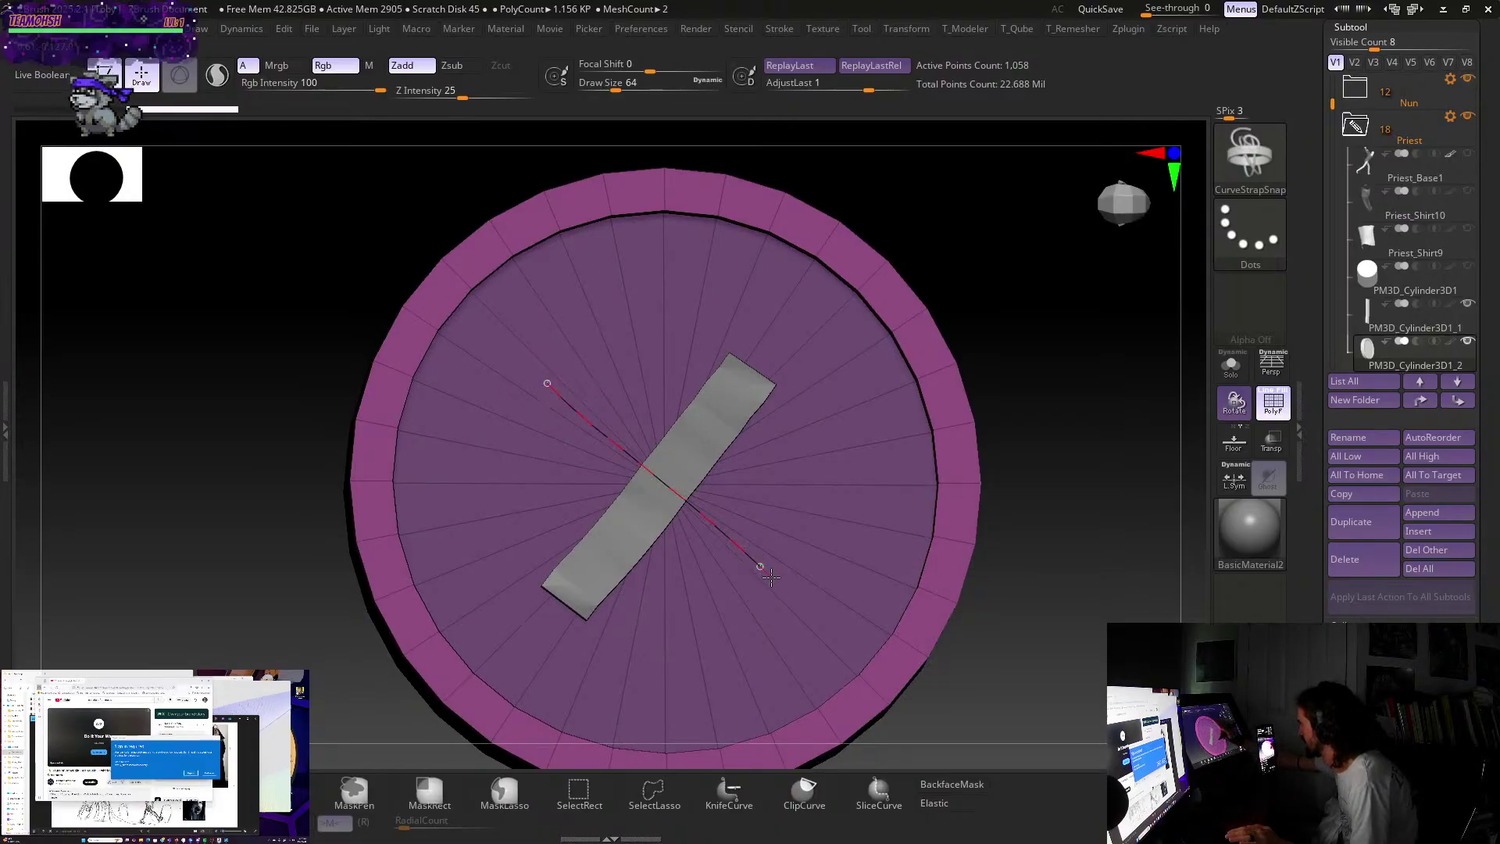
{"action": "left_click_drag", "start_coordinate": [770, 577], "coordinate": [770, 577]}
{"action": "mouse_move", "coordinate": [1079, 572]}
{"action": "left_mouse_down"}
{"action": "mouse_move", "coordinate": [1199, 529]}
{"action": "mouse_move", "coordinate": [1053, 626]}
{"action": "mouse_move", "coordinate": [1058, 592]}
{"action": "mouse_move", "coordinate": [1038, 590]}
{"action": "mouse_move", "coordinate": [1051, 625]}
{"action": "mouse_move", "coordinate": [1071, 616]}
{"action": "mouse_move", "coordinate": [1027, 568]}
{"action": "mouse_move", "coordinate": [1051, 540]}
{"action": "left_mouse_up"}
{"action": "key", "text": "t"}
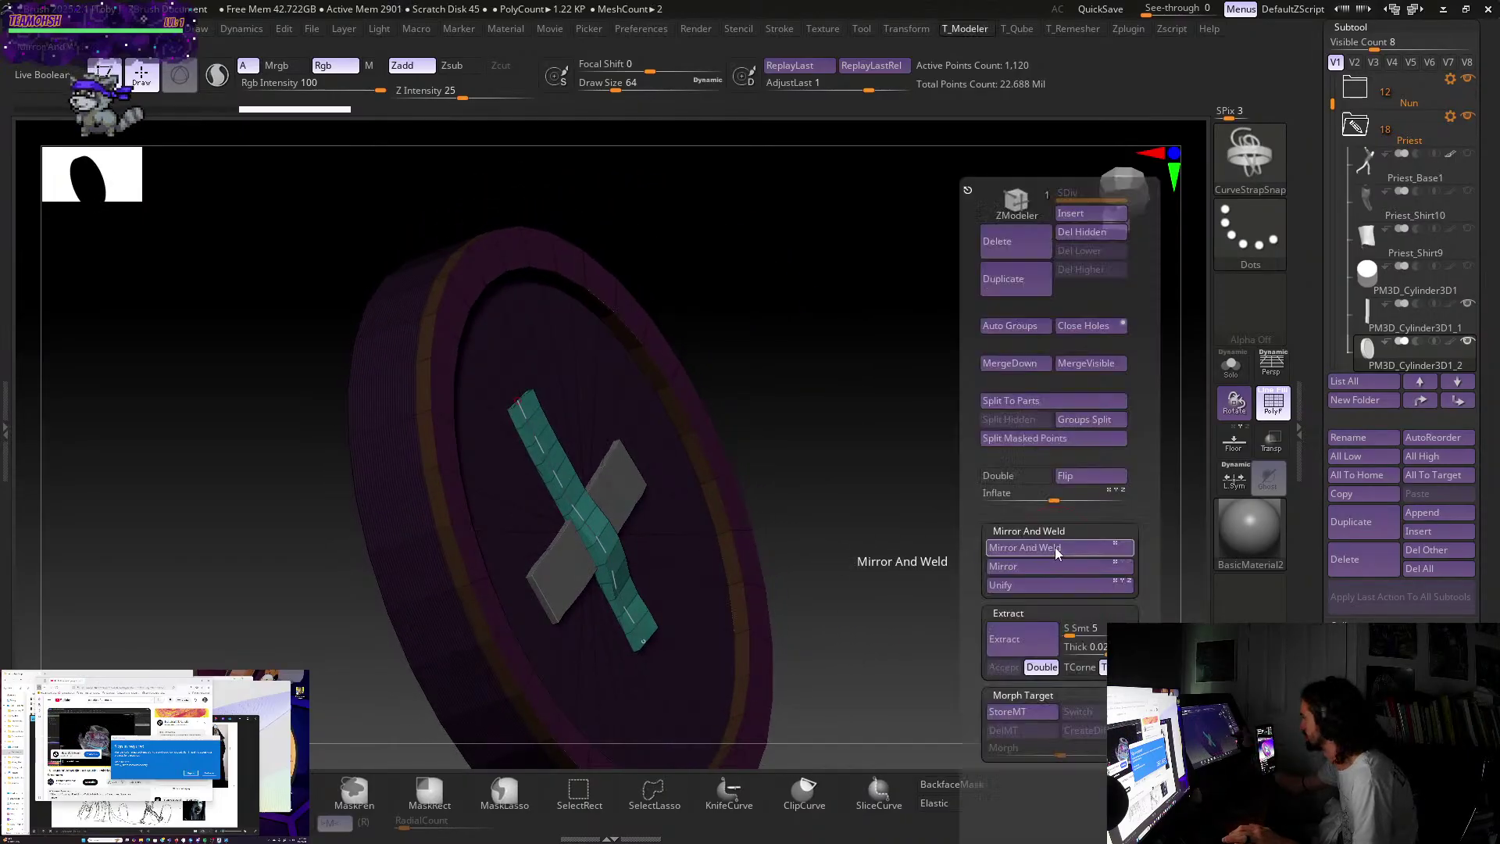
{"action": "left_click", "coordinate": [1052, 439]}
{"action": "left_click_drag", "start_coordinate": [861, 528], "coordinate": [929, 535]}
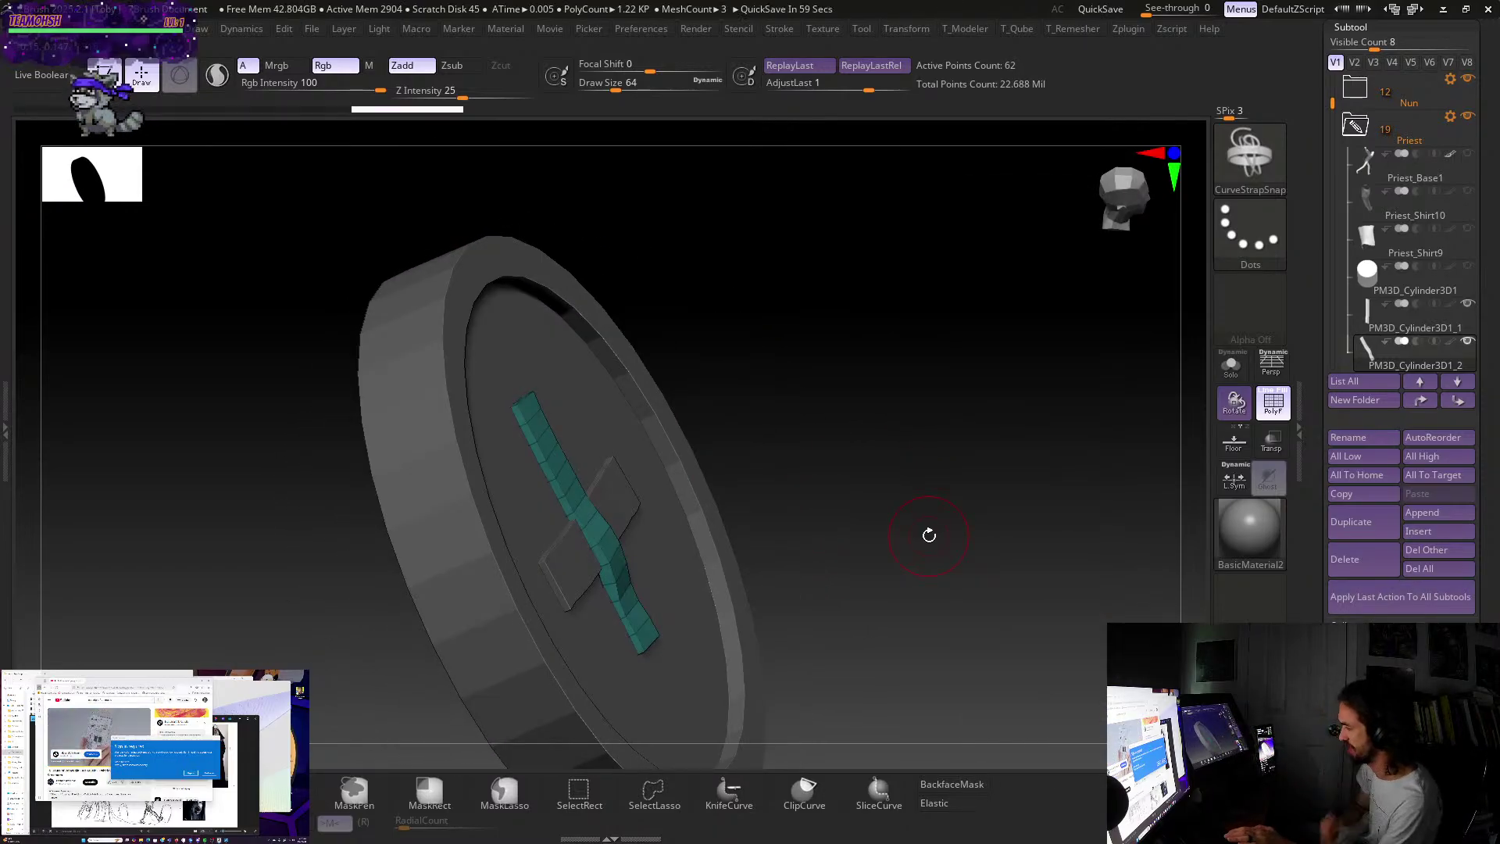
- Bend the second strap into a raised arch over the first with the Move brush at a draw size of about 124
{"action": "key", "text": "b"}
{"action": "key", "text": "m"}
{"action": "key", "text": "v"}
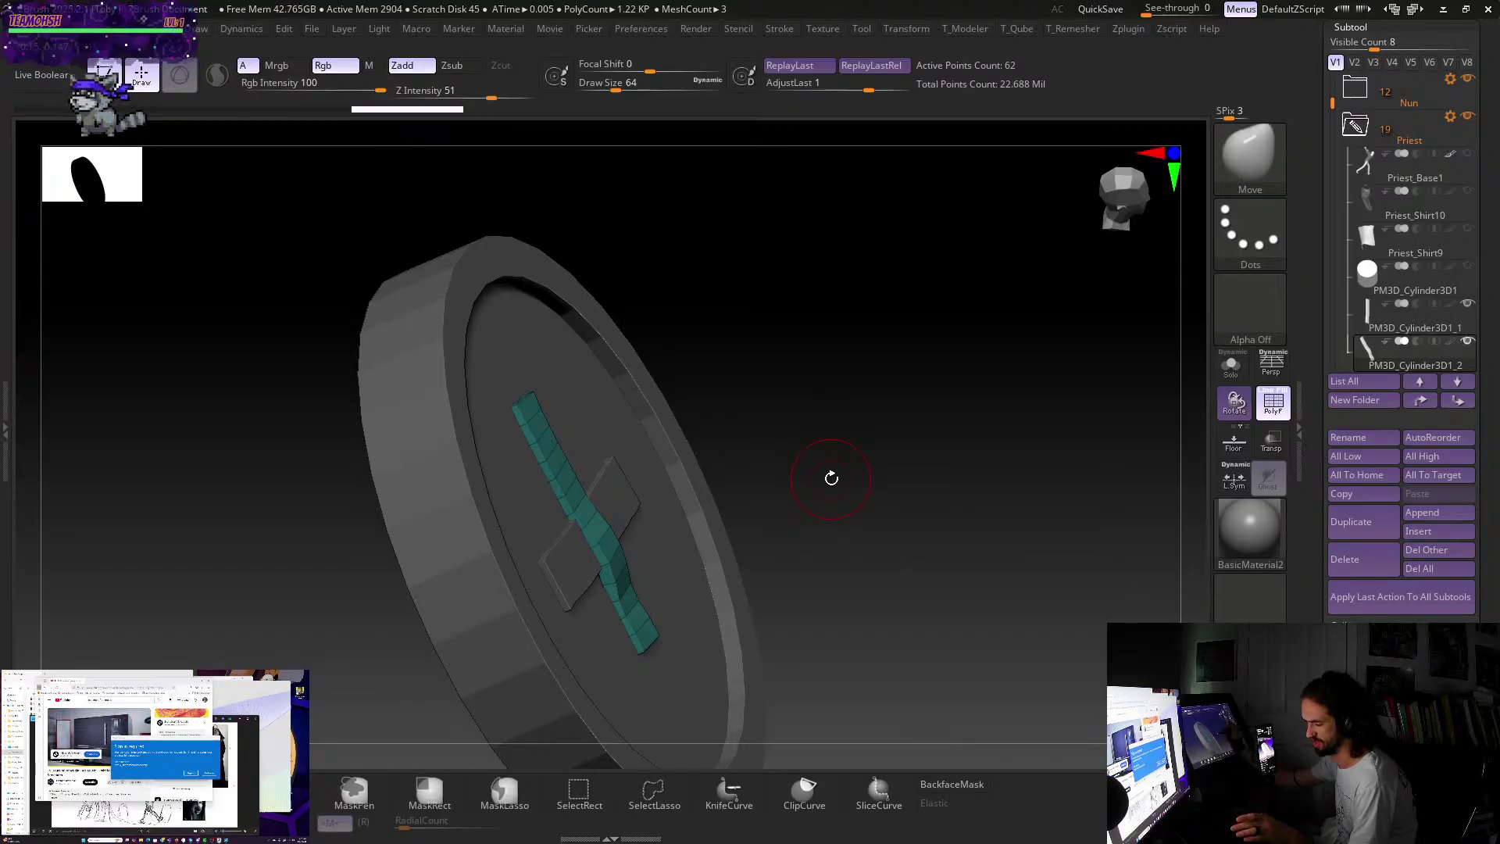
{"action": "key", "text": "s"}
{"action": "left_click_drag", "start_coordinate": [833, 478], "coordinate": [830, 478]}
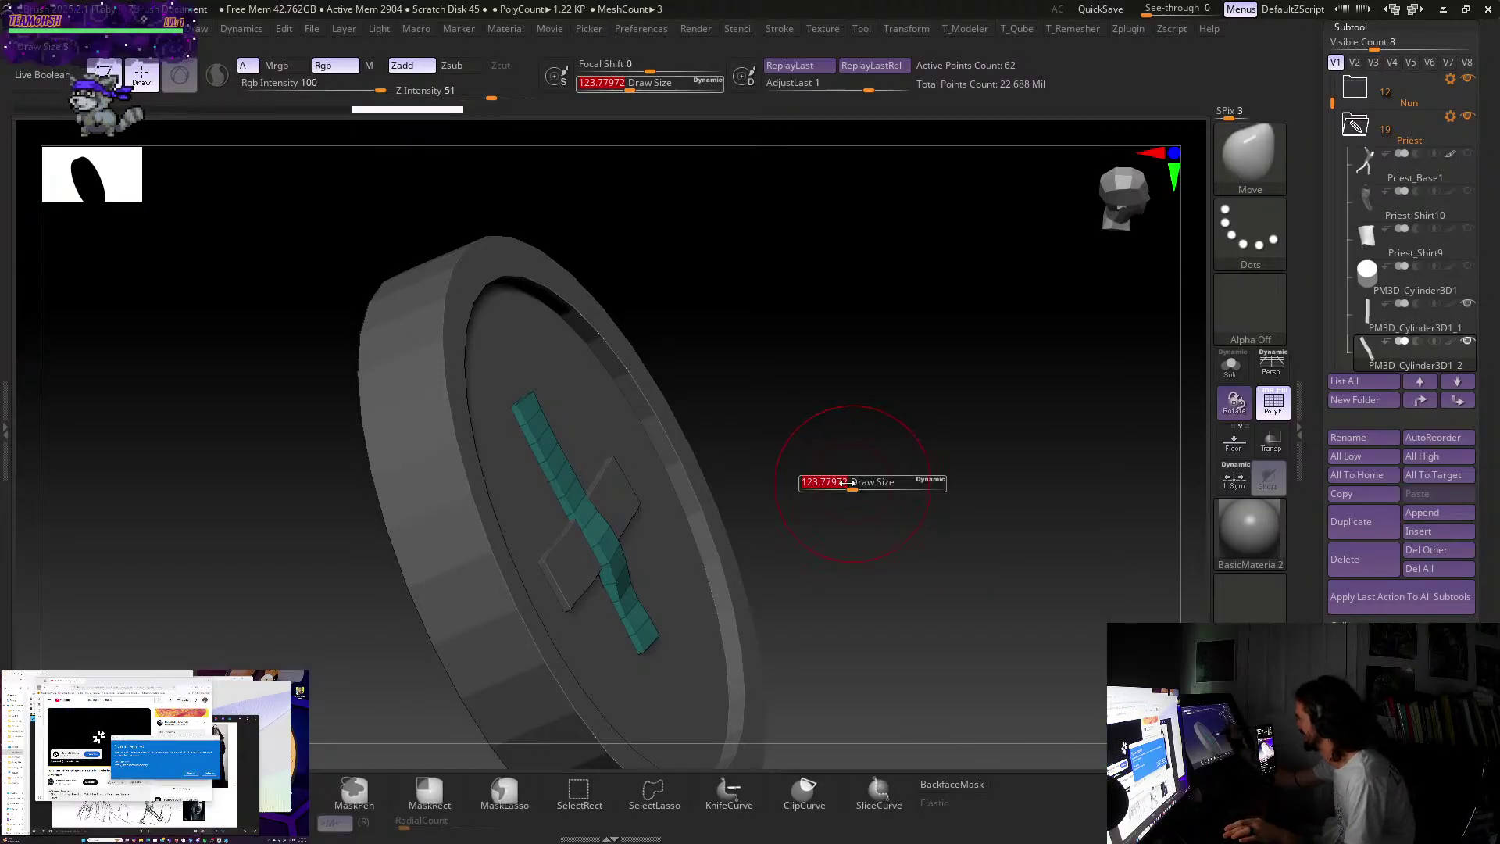
{"action": "left_click_drag", "start_coordinate": [597, 533], "coordinate": [551, 438]}
{"action": "left_click_drag", "start_coordinate": [777, 454], "coordinate": [1015, 502]}
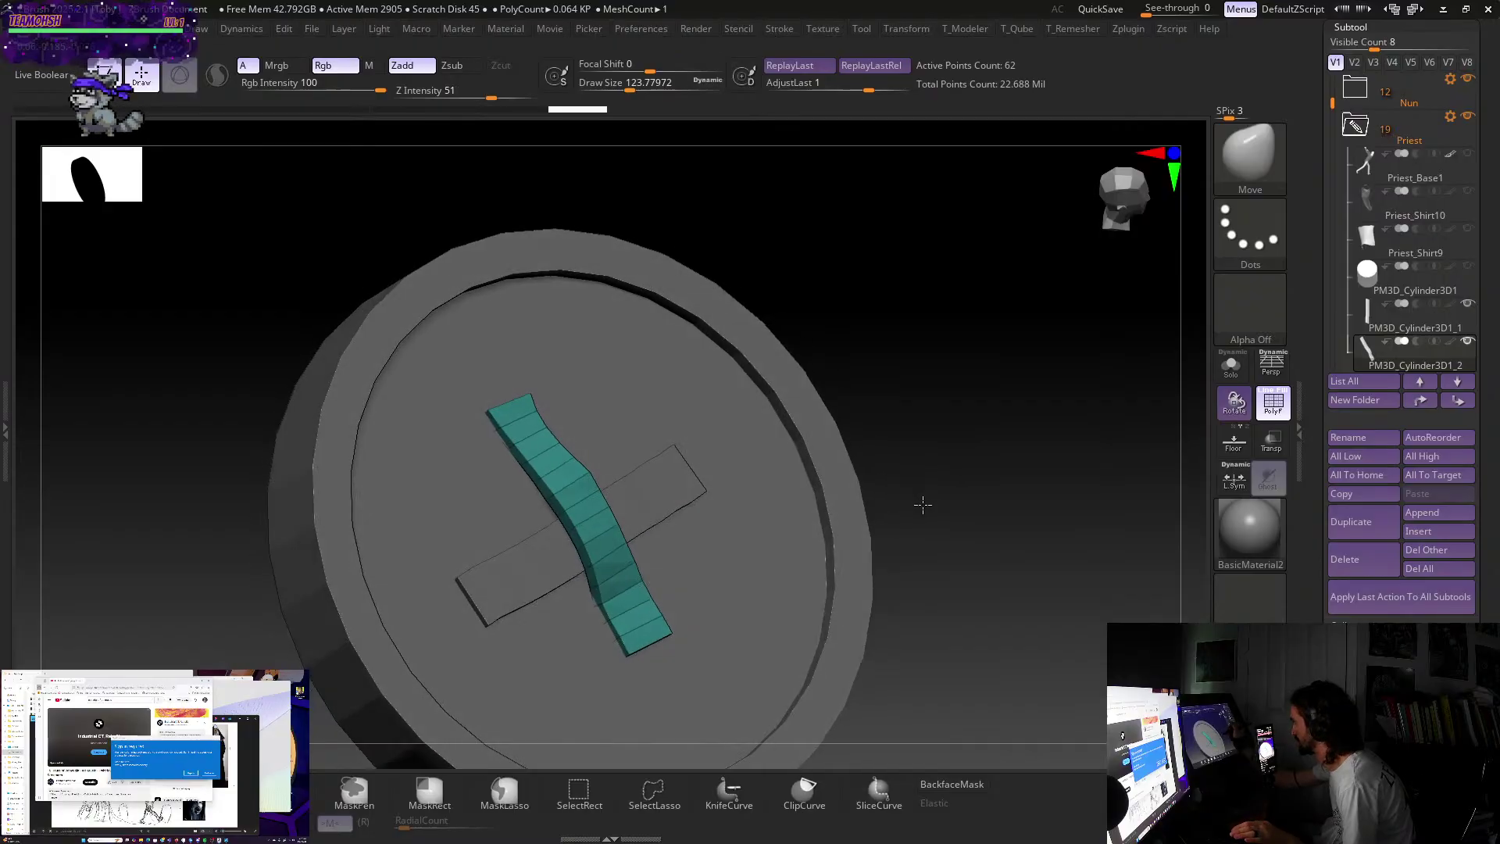
{"action": "left_click_drag", "start_coordinate": [630, 603], "coordinate": [642, 597]}
{"action": "left_click_drag", "start_coordinate": [924, 482], "coordinate": [1019, 435]}
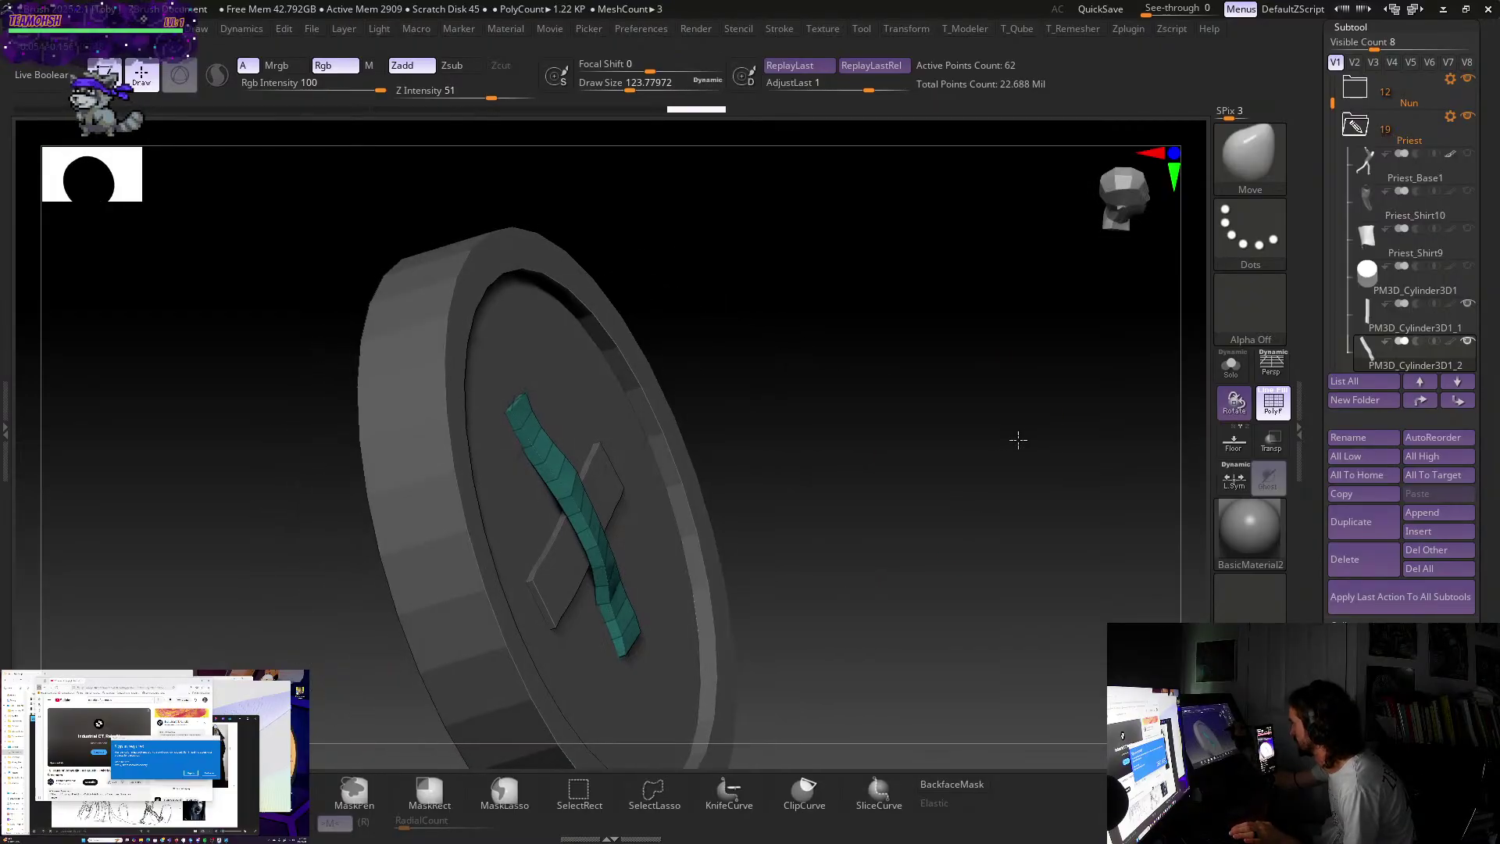
- Subdivide the arched strap once and thicken it with an Inflate value of 15
{"action": "key", "text": "ctrl"}
{"action": "key", "text": "ctrl+d"}
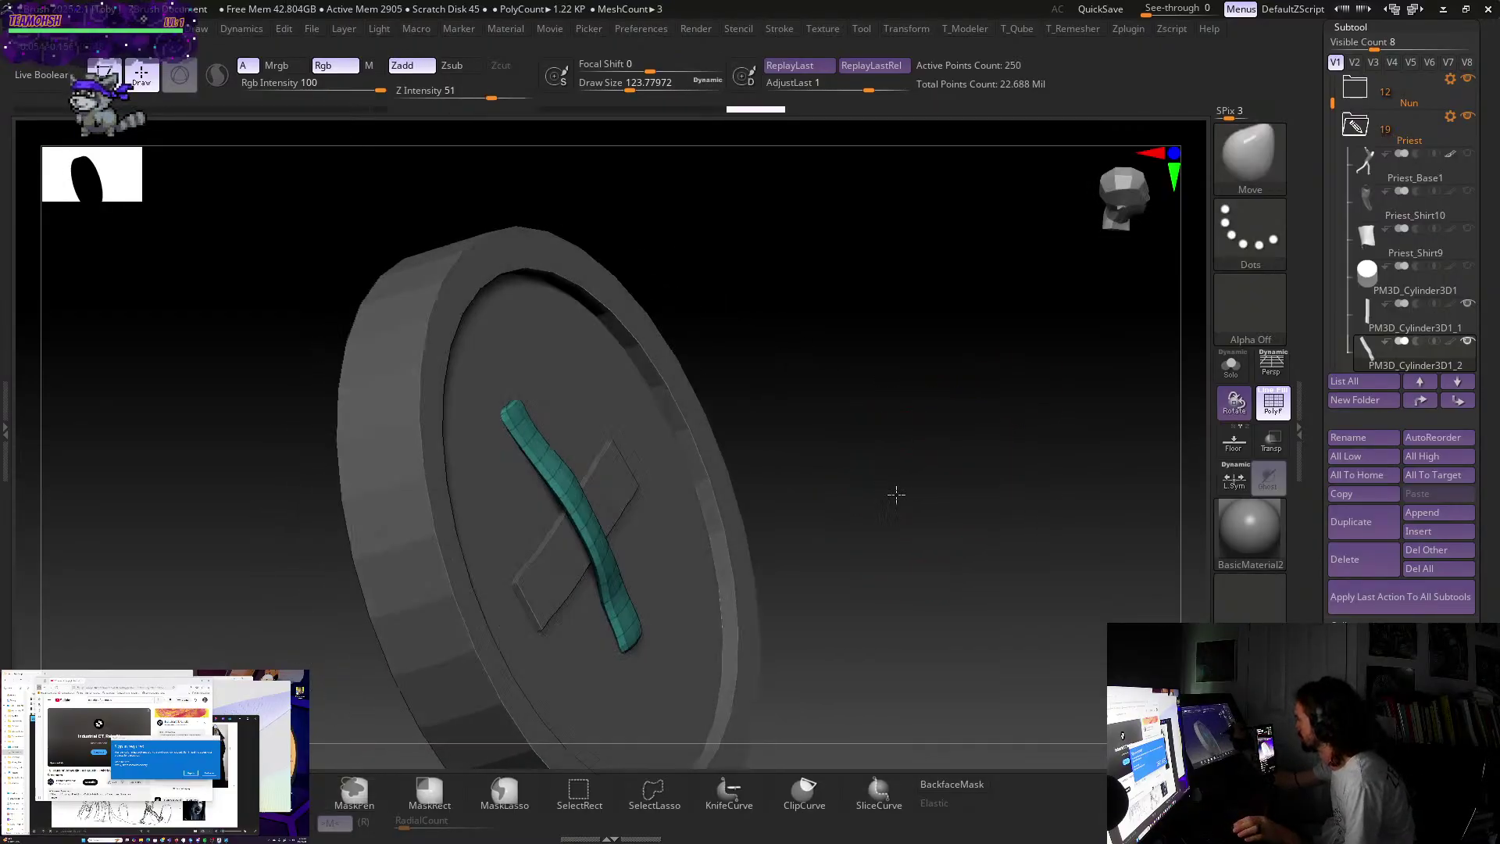
{"action": "left_click_drag", "start_coordinate": [904, 479], "coordinate": [908, 479]}
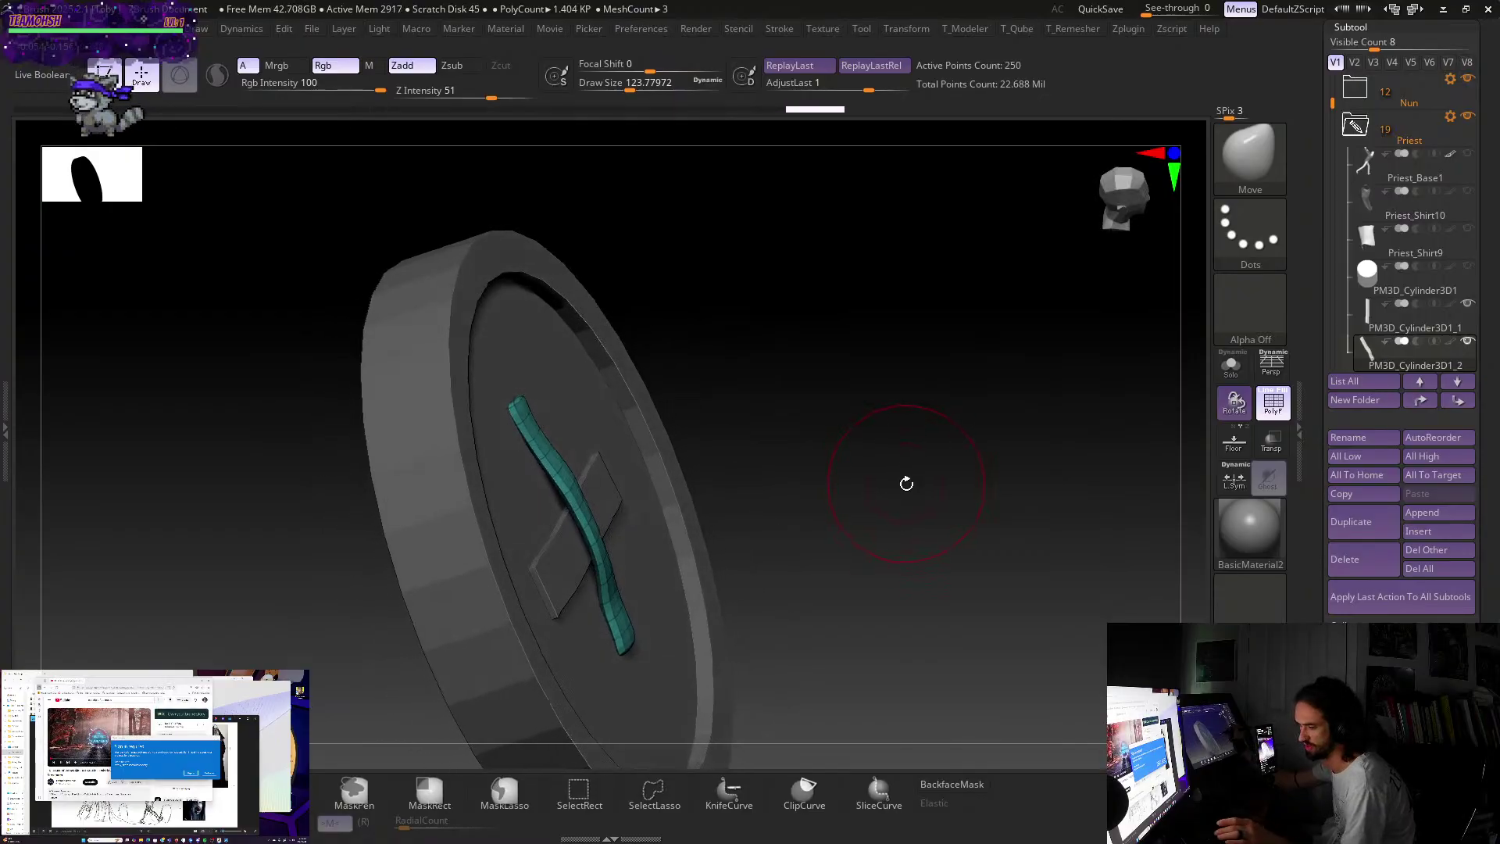
{"action": "key", "text": "t"}
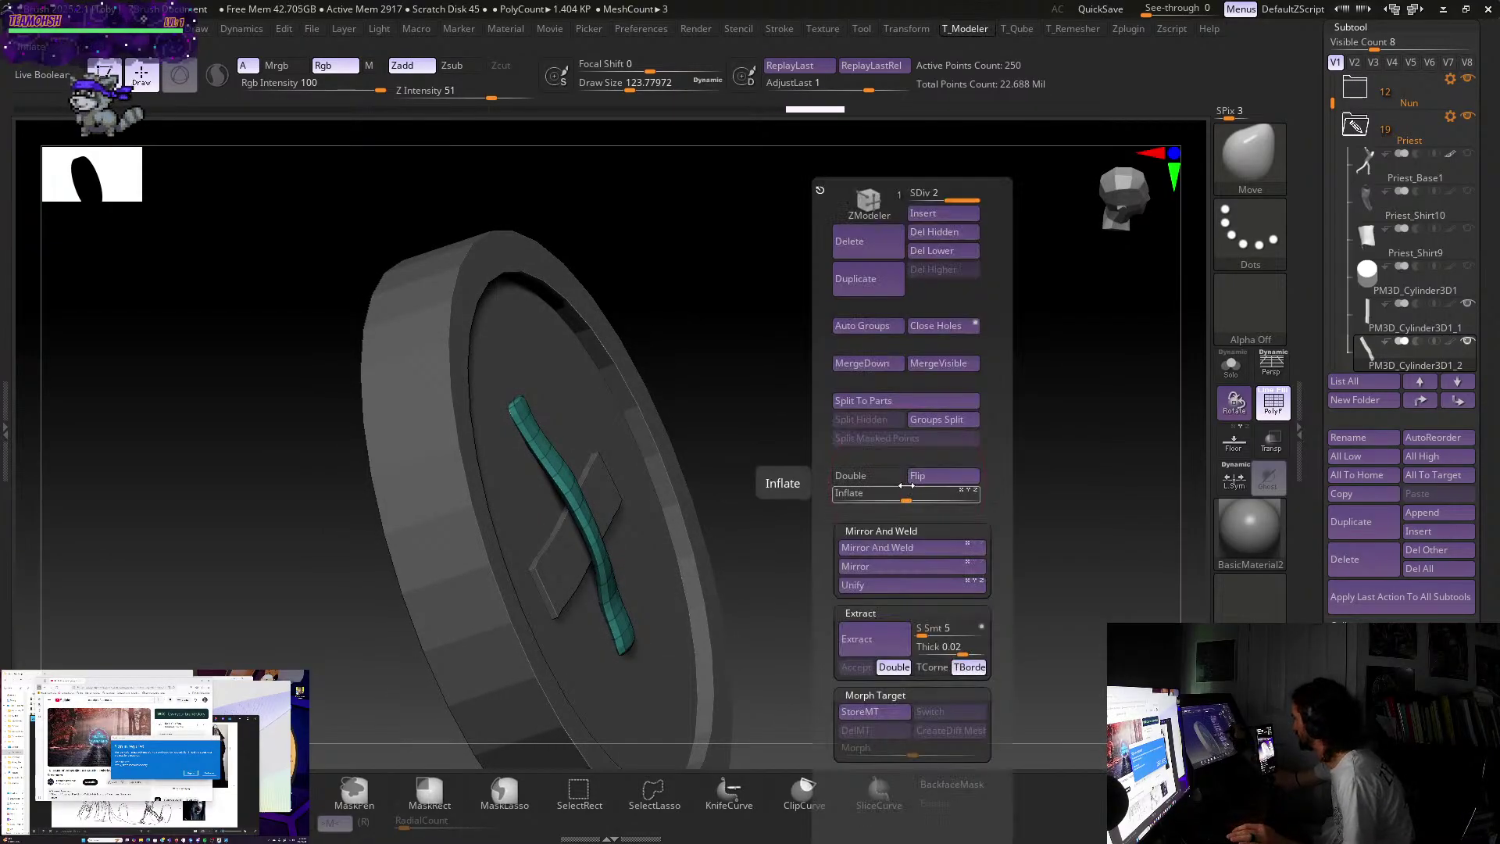
{"action": "left_click_drag", "start_coordinate": [909, 497], "coordinate": [916, 497]}
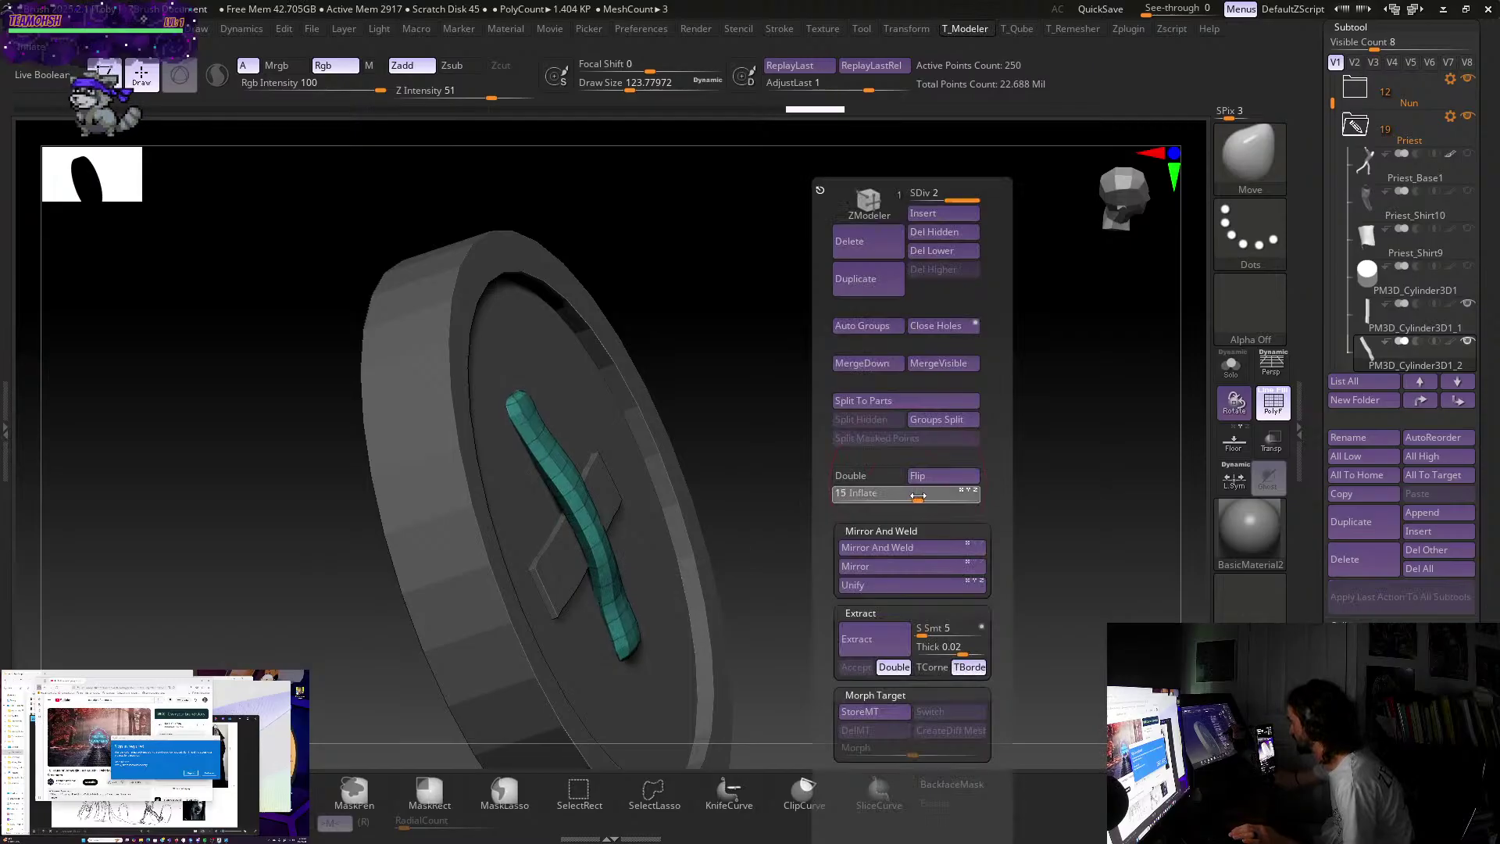
{"action": "left_click_drag", "start_coordinate": [797, 542], "coordinate": [737, 585]}
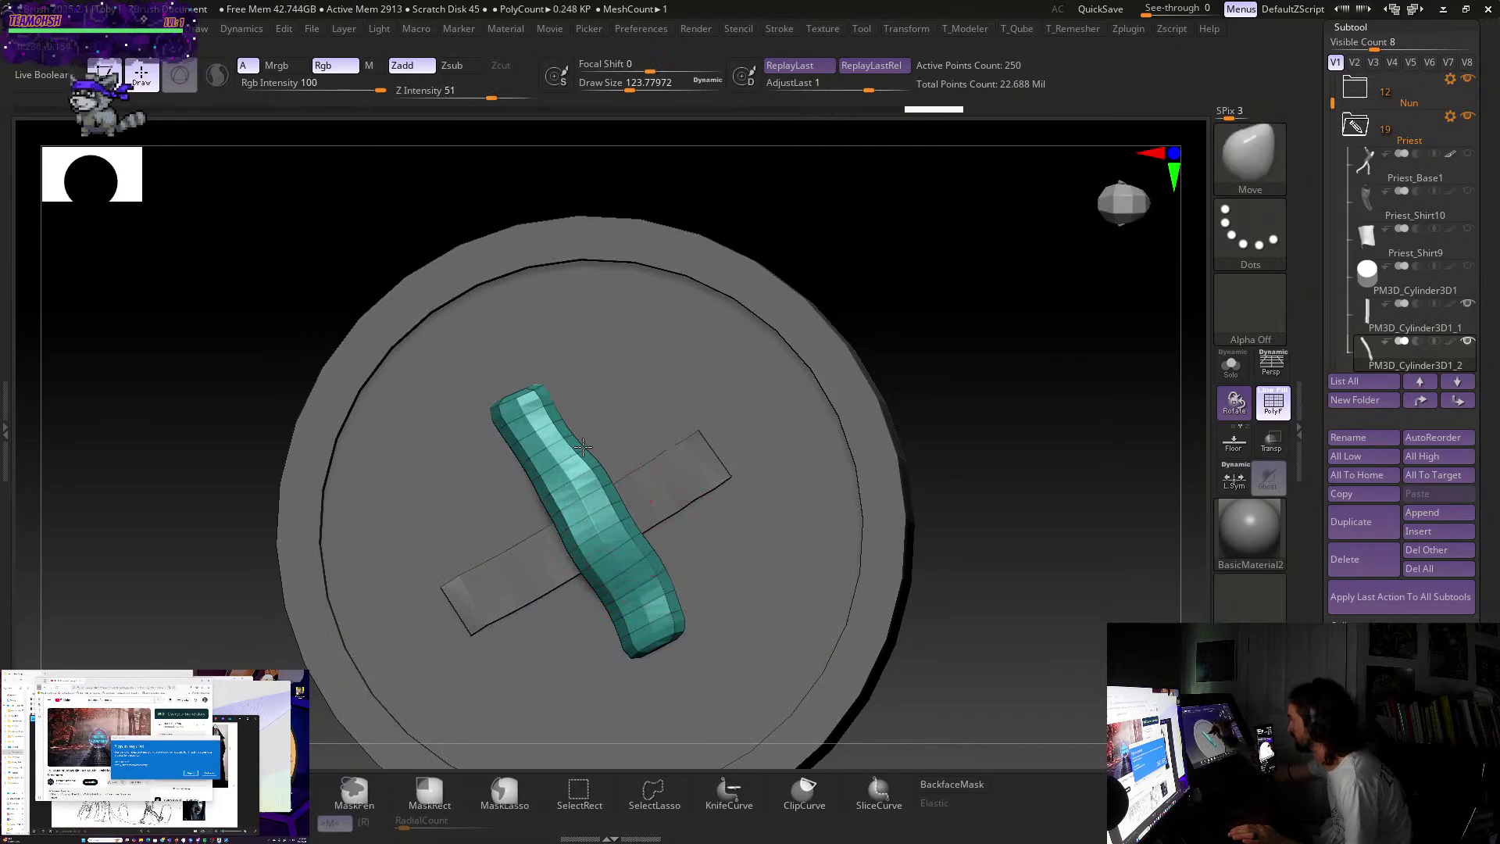
- Smooth the thickened strap into a rounded thread and plump its thin parts with the Inflat brush
{"action": "mouse_move", "coordinate": [571, 422]}
{"action": "left_mouse_down", "text": "shift"}
{"action": "mouse_move", "coordinate": [546, 388]}
{"action": "mouse_move", "coordinate": [535, 467]}
{"action": "mouse_move", "coordinate": [651, 619]}
{"action": "mouse_move", "coordinate": [613, 546]}
{"action": "left_mouse_up", "text": "shift"}
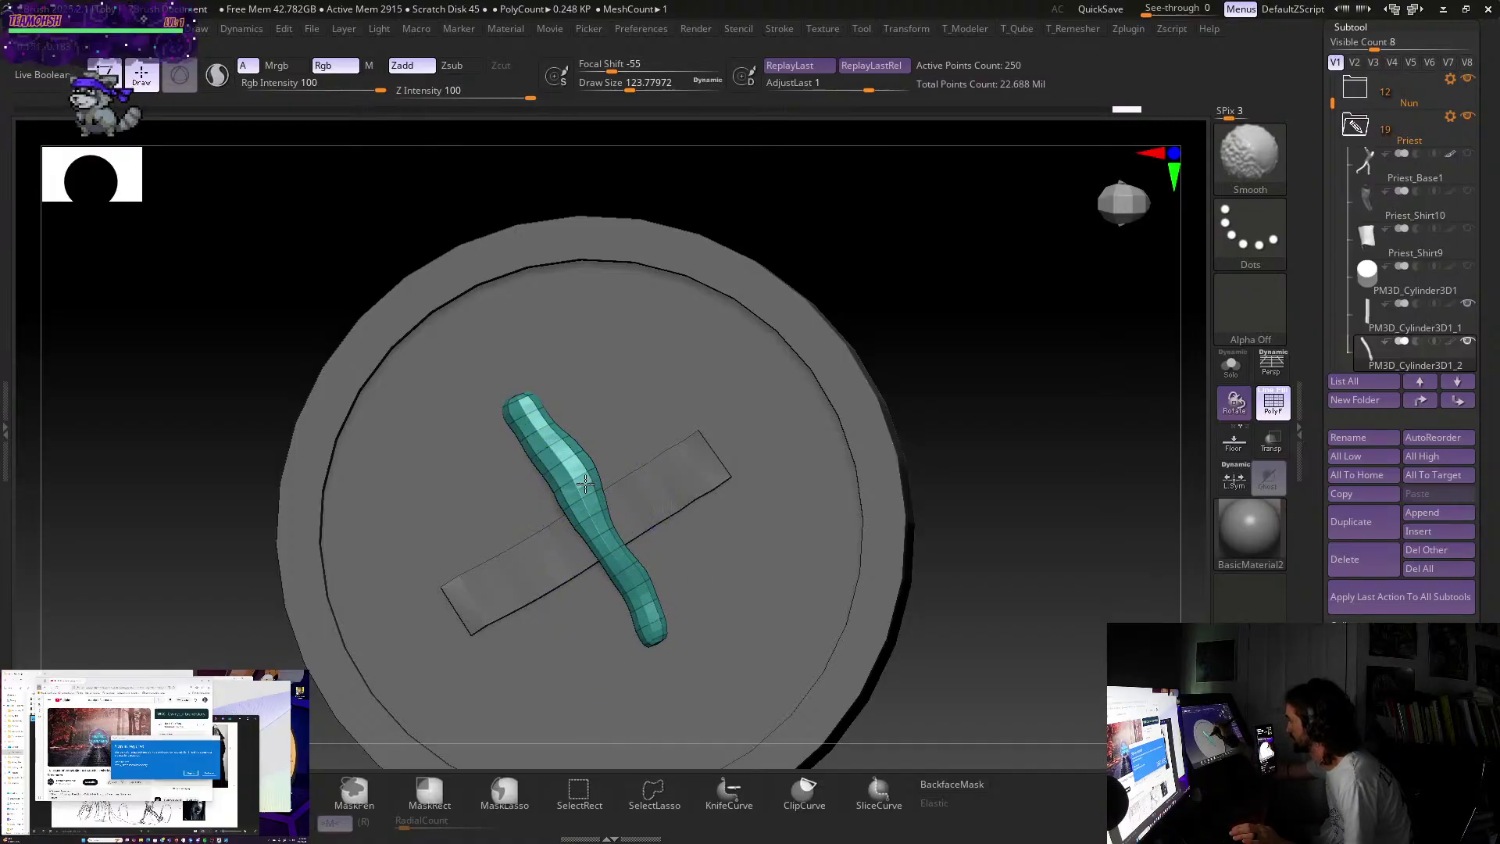
{"action": "left_click_drag", "start_coordinate": [981, 439], "coordinate": [997, 406]}
{"action": "key", "text": "b"}
{"action": "key", "text": "i"}
{"action": "key", "text": "n"}
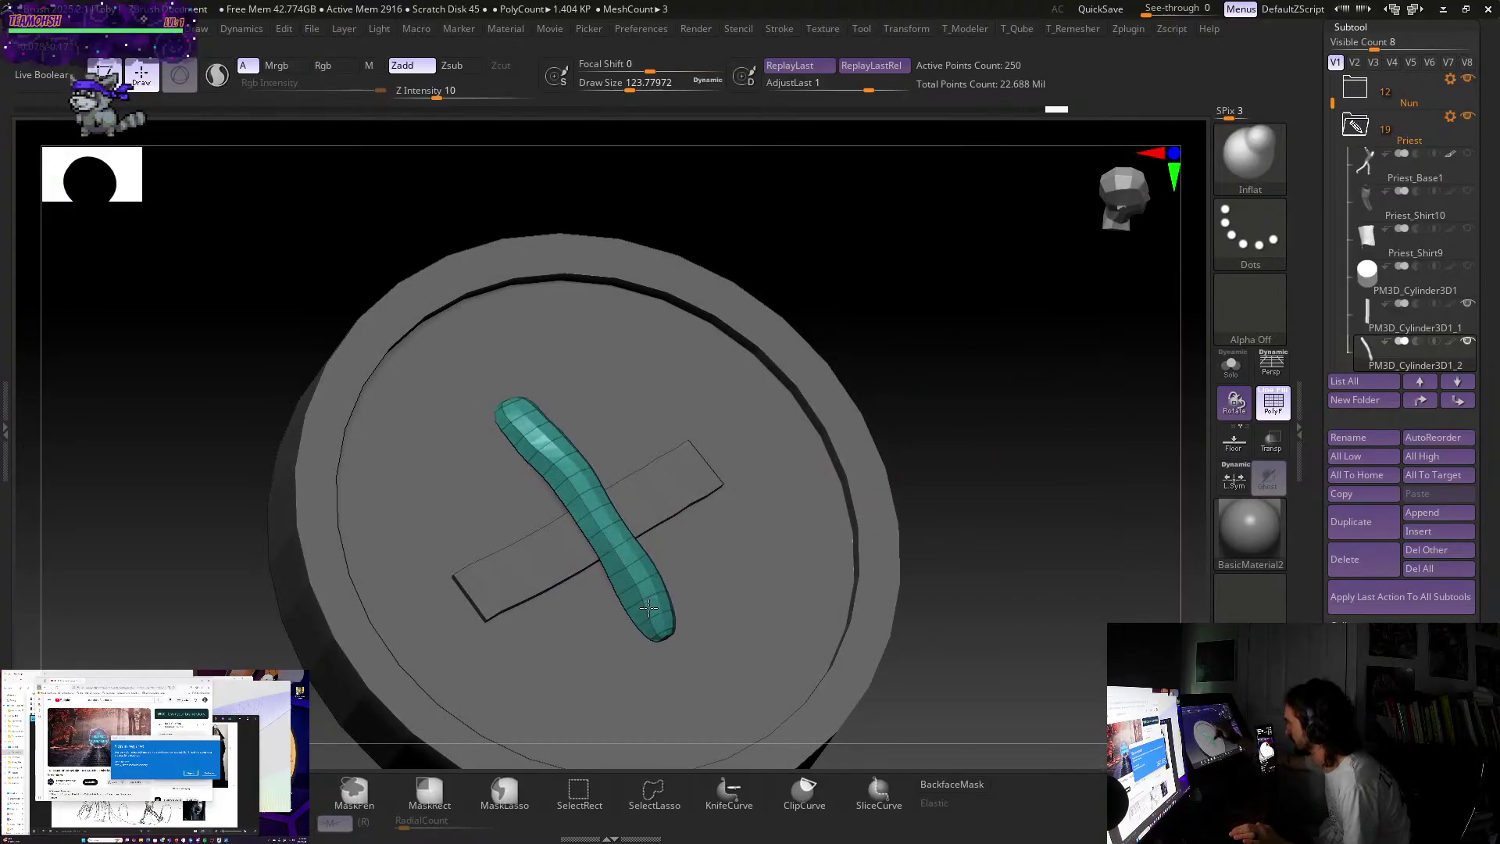
{"action": "mouse_move", "coordinate": [1031, 581]}
{"action": "left_mouse_down"}
{"action": "mouse_move", "coordinate": [1058, 508]}
{"action": "mouse_move", "coordinate": [1031, 546]}
{"action": "mouse_move", "coordinate": [1039, 658]}
{"action": "mouse_move", "coordinate": [1058, 623]}
{"action": "left_mouse_up"}
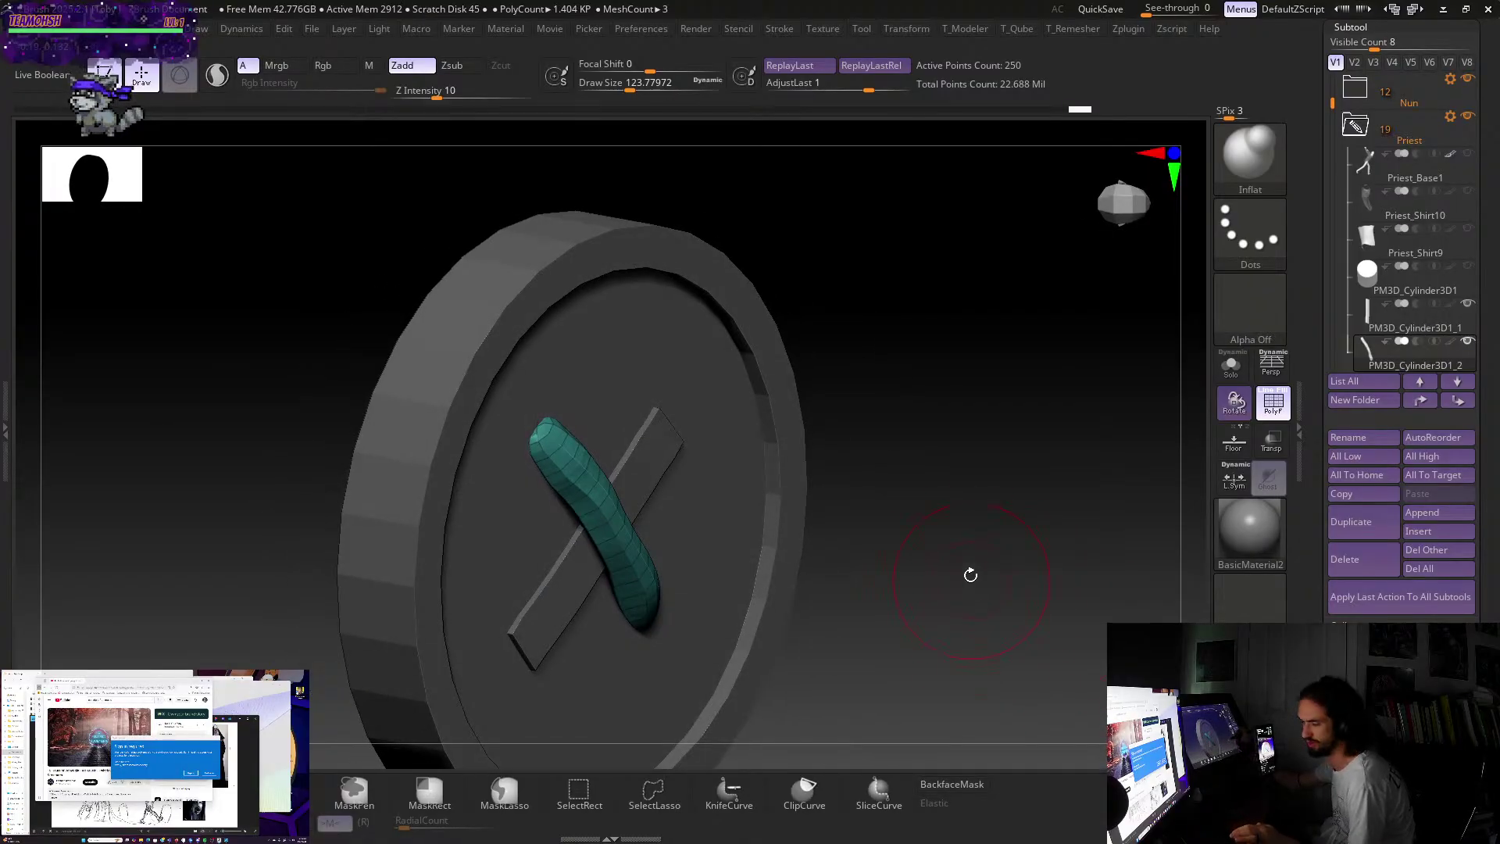
- Adjust the thread's ends with the Move brush to lengthen it diagonally across the disc's center
{"action": "key", "text": "b"}
{"action": "key", "text": "m"}
{"action": "key", "text": "v"}
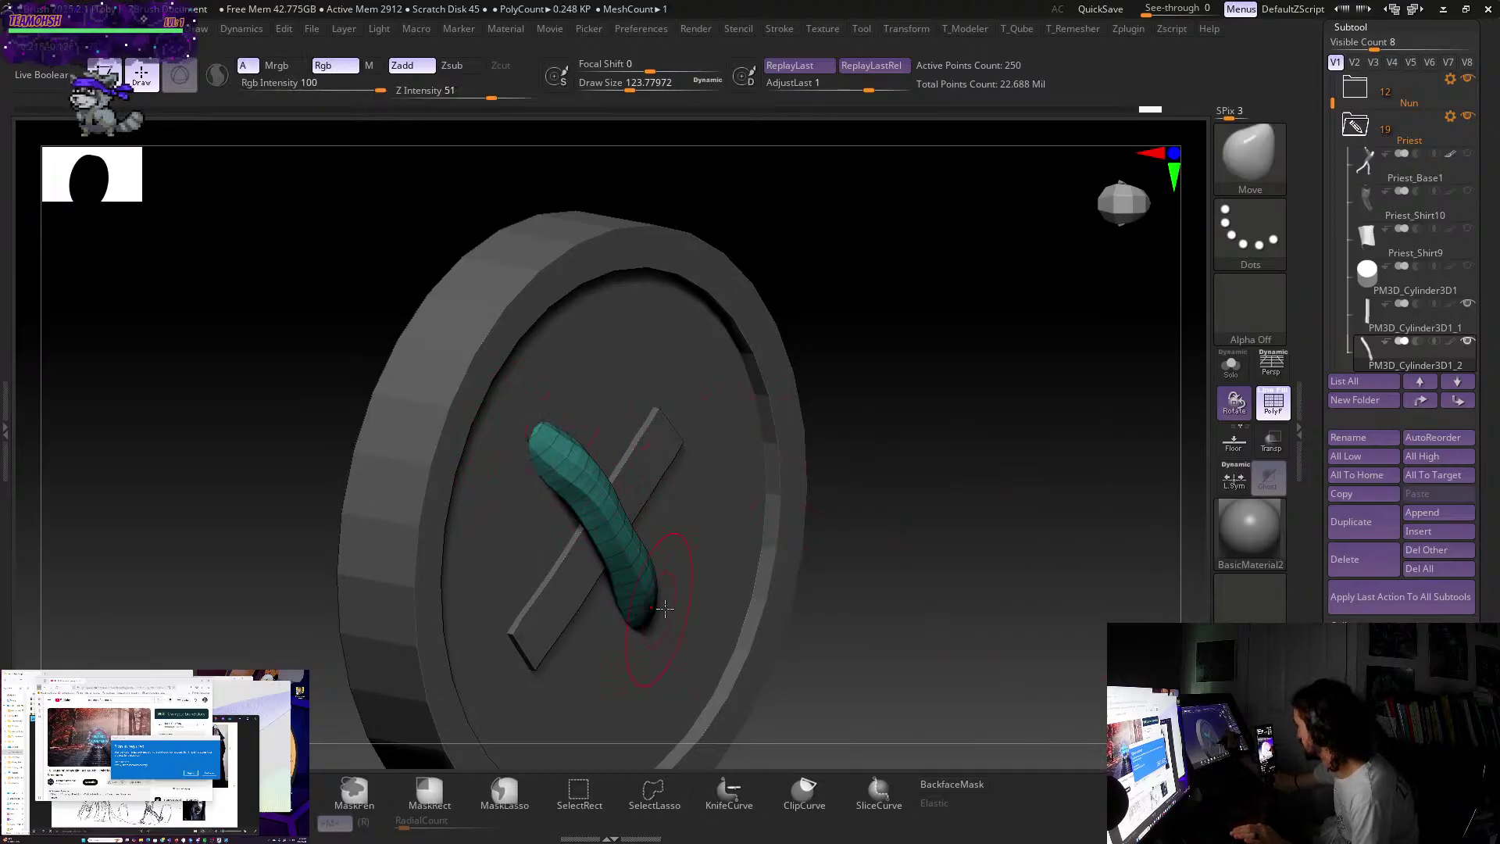
{"action": "mouse_move", "coordinate": [920, 600]}
{"action": "left_mouse_down"}
{"action": "mouse_move", "coordinate": [898, 576]}
{"action": "mouse_move", "coordinate": [929, 504]}
{"action": "mouse_move", "coordinate": [764, 585]}
{"action": "left_mouse_up"}
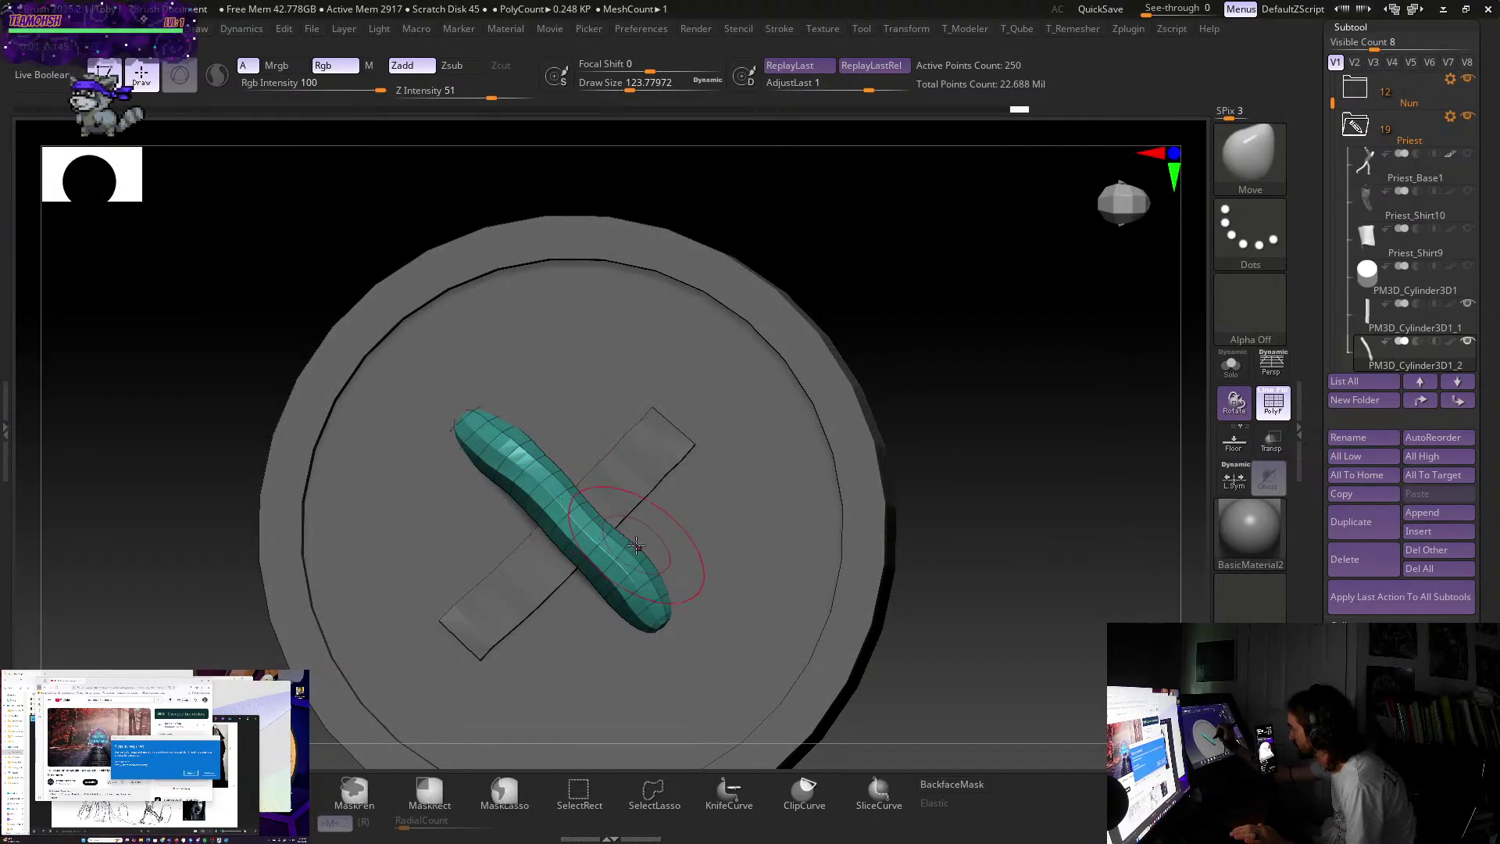
{"action": "left_click_drag", "start_coordinate": [662, 623], "coordinate": [677, 651]}
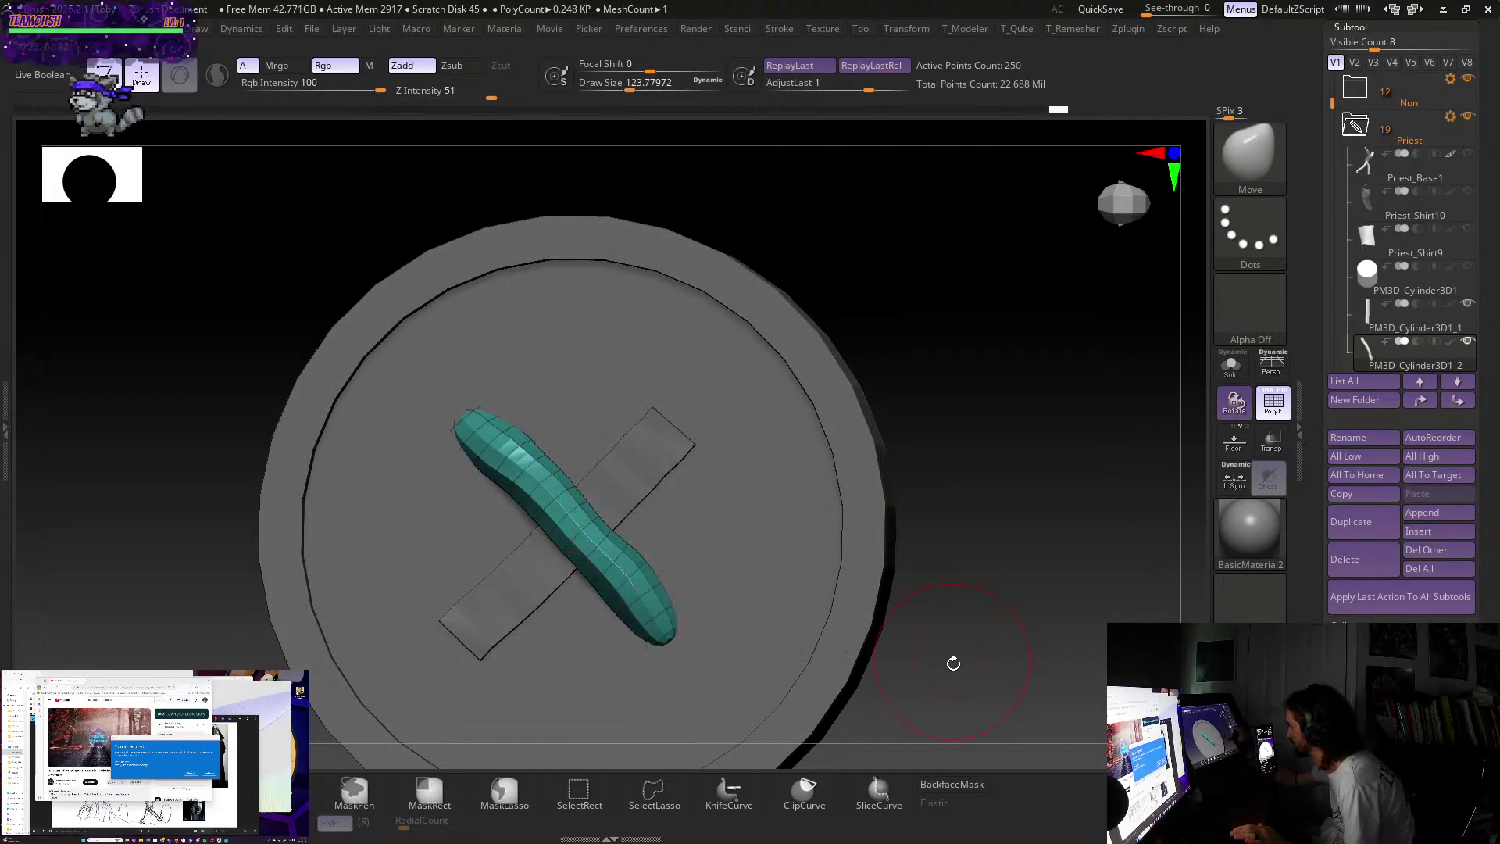
- Enlarge the Move brush to a draw size of about 177 and shape the thread into an even arch with its ends meeting the disc
{"action": "left_click_drag", "start_coordinate": [954, 664], "coordinate": [1002, 629]}
{"action": "key", "text": "s"}
{"action": "left_click", "coordinate": [899, 617]}
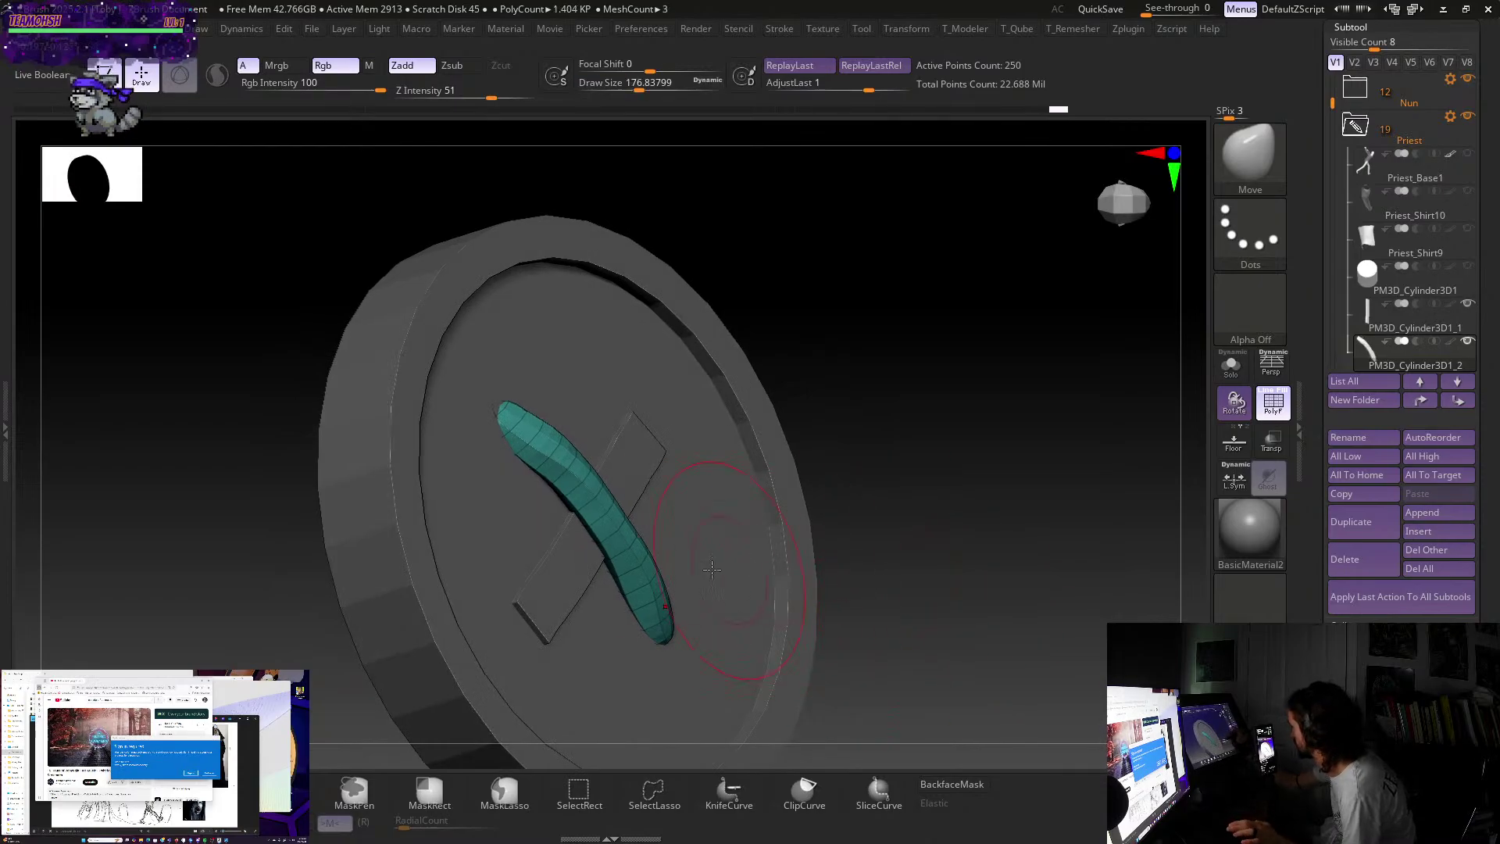
{"action": "left_click_drag", "start_coordinate": [630, 588], "coordinate": [649, 574]}
{"action": "mouse_move", "coordinate": [599, 512]}
{"action": "left_mouse_down"}
{"action": "mouse_move", "coordinate": [606, 498]}
{"action": "mouse_move", "coordinate": [559, 436]}
{"action": "left_mouse_up"}
{"action": "left_click_drag", "start_coordinate": [673, 628], "coordinate": [651, 643]}
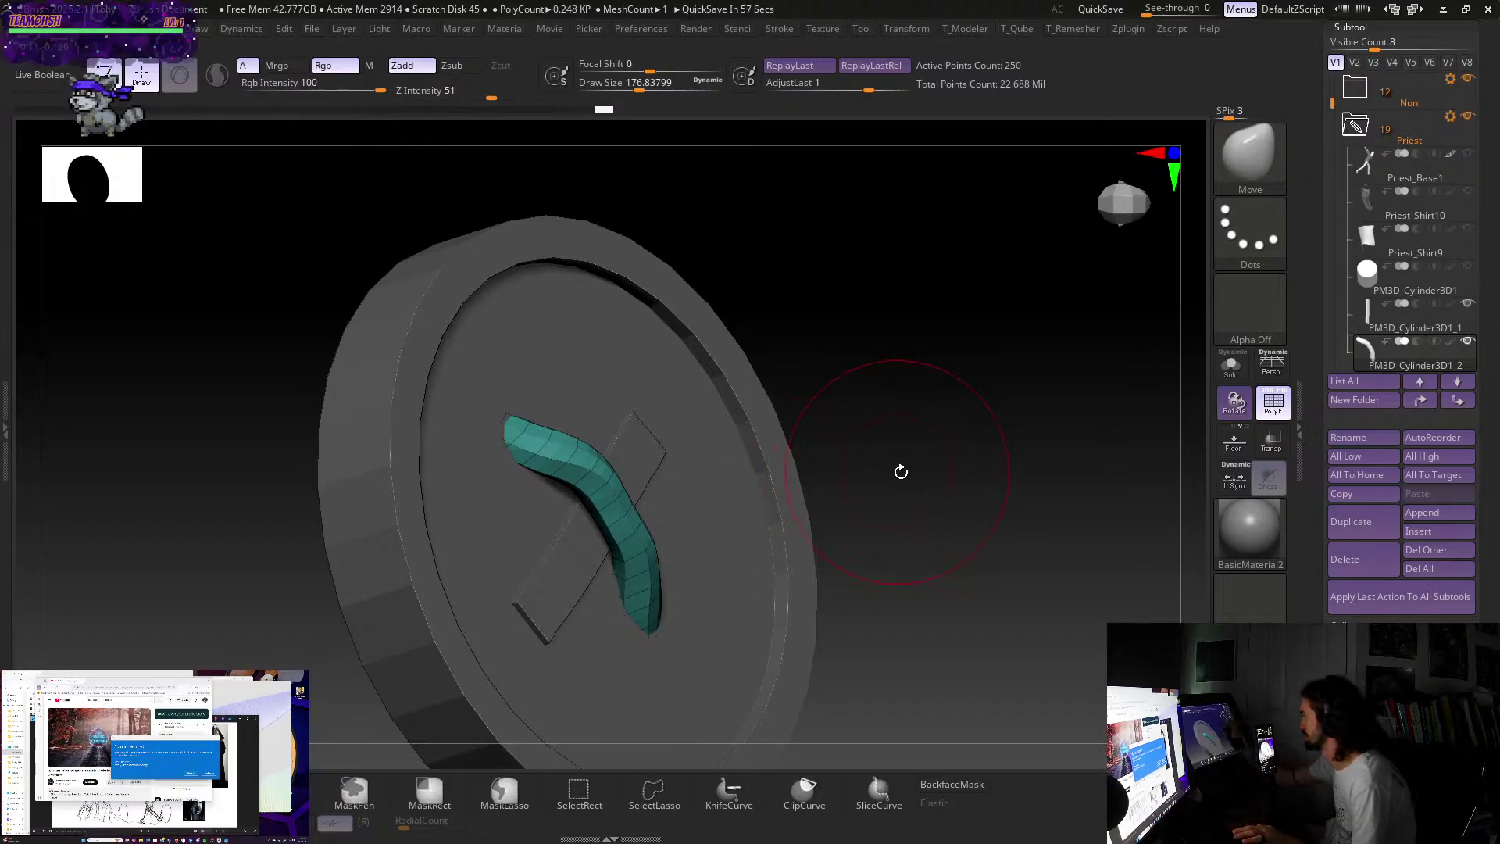
{"action": "left_click_drag", "start_coordinate": [901, 472], "coordinate": [917, 439]}
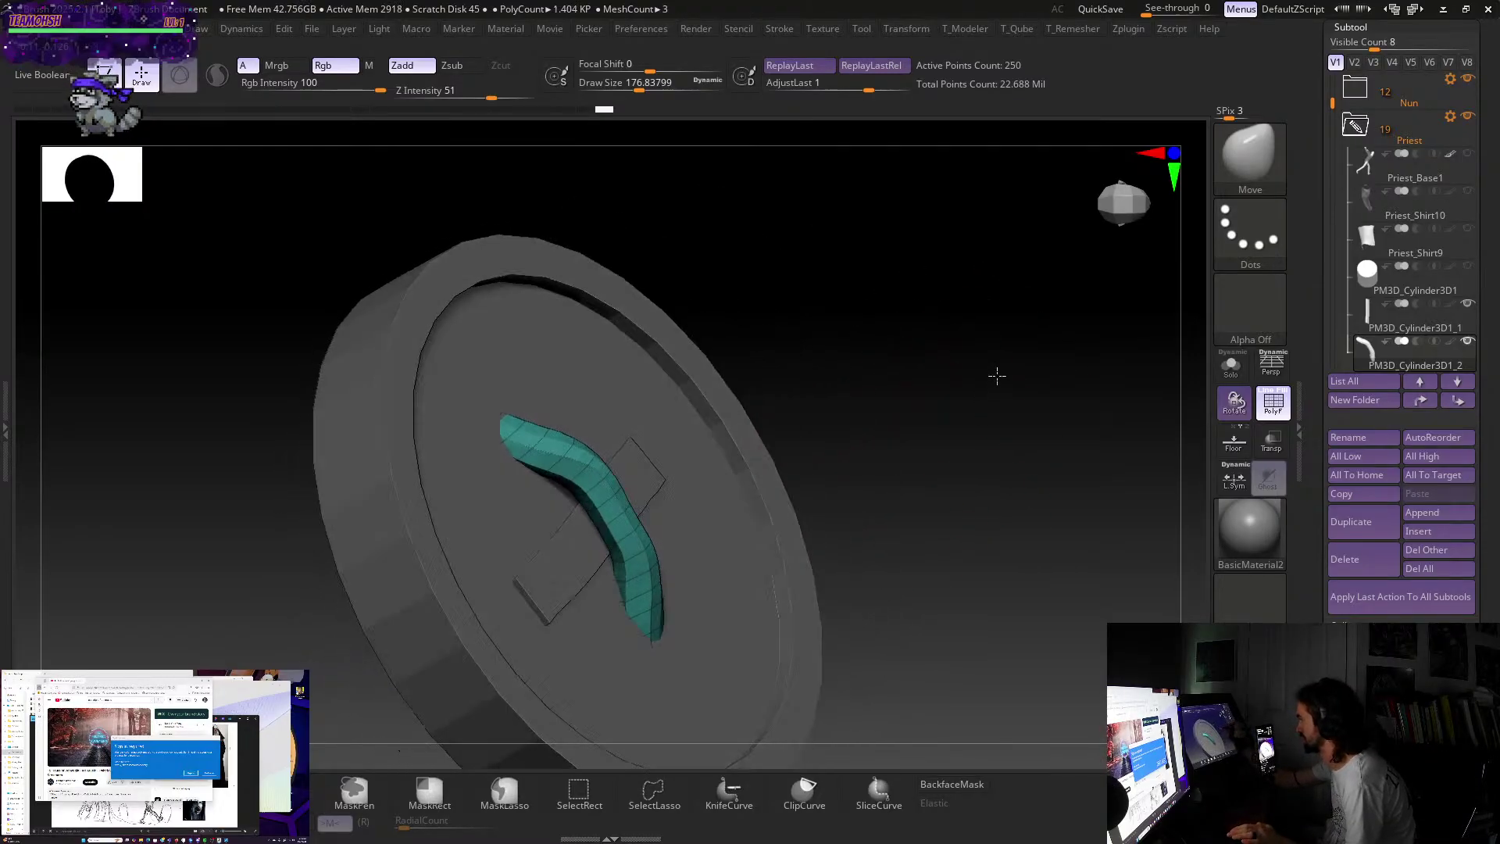
{"action": "mouse_move", "coordinate": [997, 376]}
{"action": "left_mouse_down"}
{"action": "mouse_move", "coordinate": [971, 335]}
{"action": "mouse_move", "coordinate": [958, 429]}
{"action": "mouse_move", "coordinate": [938, 440]}
{"action": "left_mouse_up"}
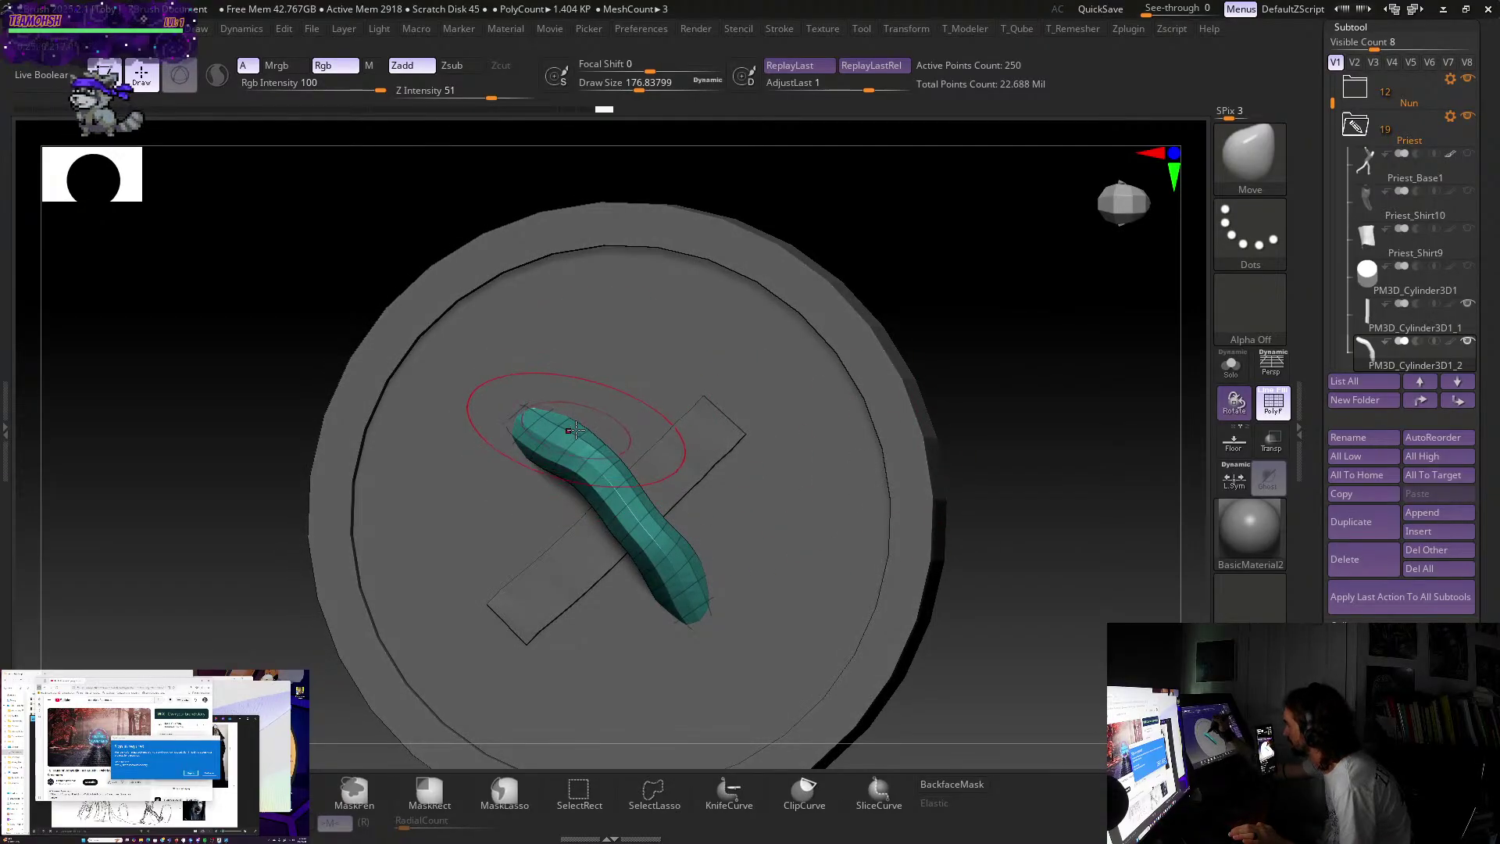
{"action": "mouse_move", "coordinate": [606, 467]}
{"action": "left_mouse_down"}
{"action": "mouse_move", "coordinate": [578, 457]}
{"action": "mouse_move", "coordinate": [603, 502]}
{"action": "mouse_move", "coordinate": [658, 513]}
{"action": "left_mouse_up"}
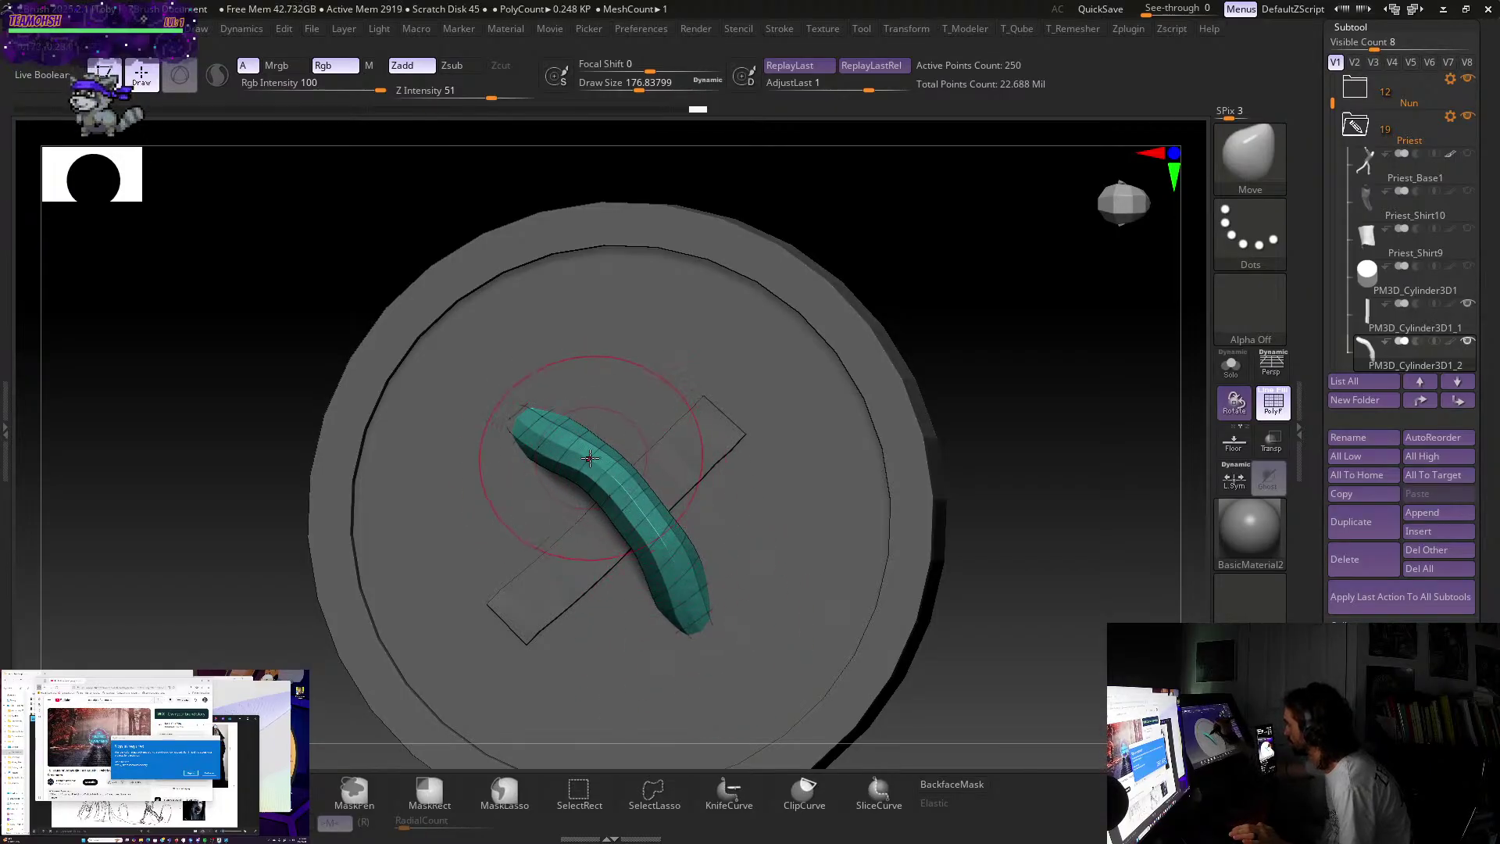
- Select the flat strap PM3D_Cylinder3D1_1 beneath the rounded thread and delete its subtool
{"action": "left_click", "coordinate": [547, 588], "text": "alt"}
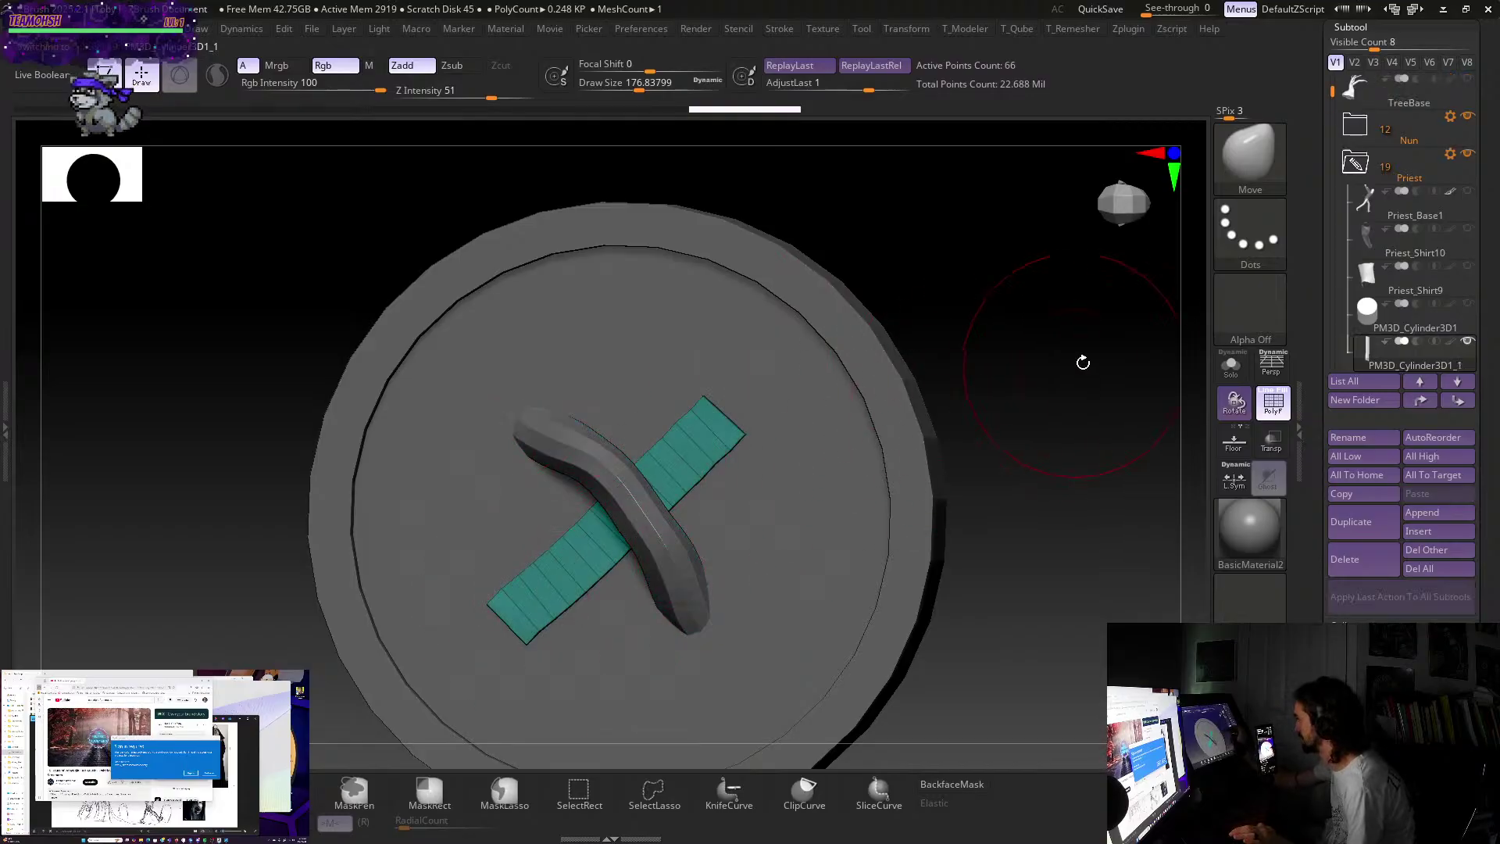
{"action": "left_click", "coordinate": [1364, 557]}
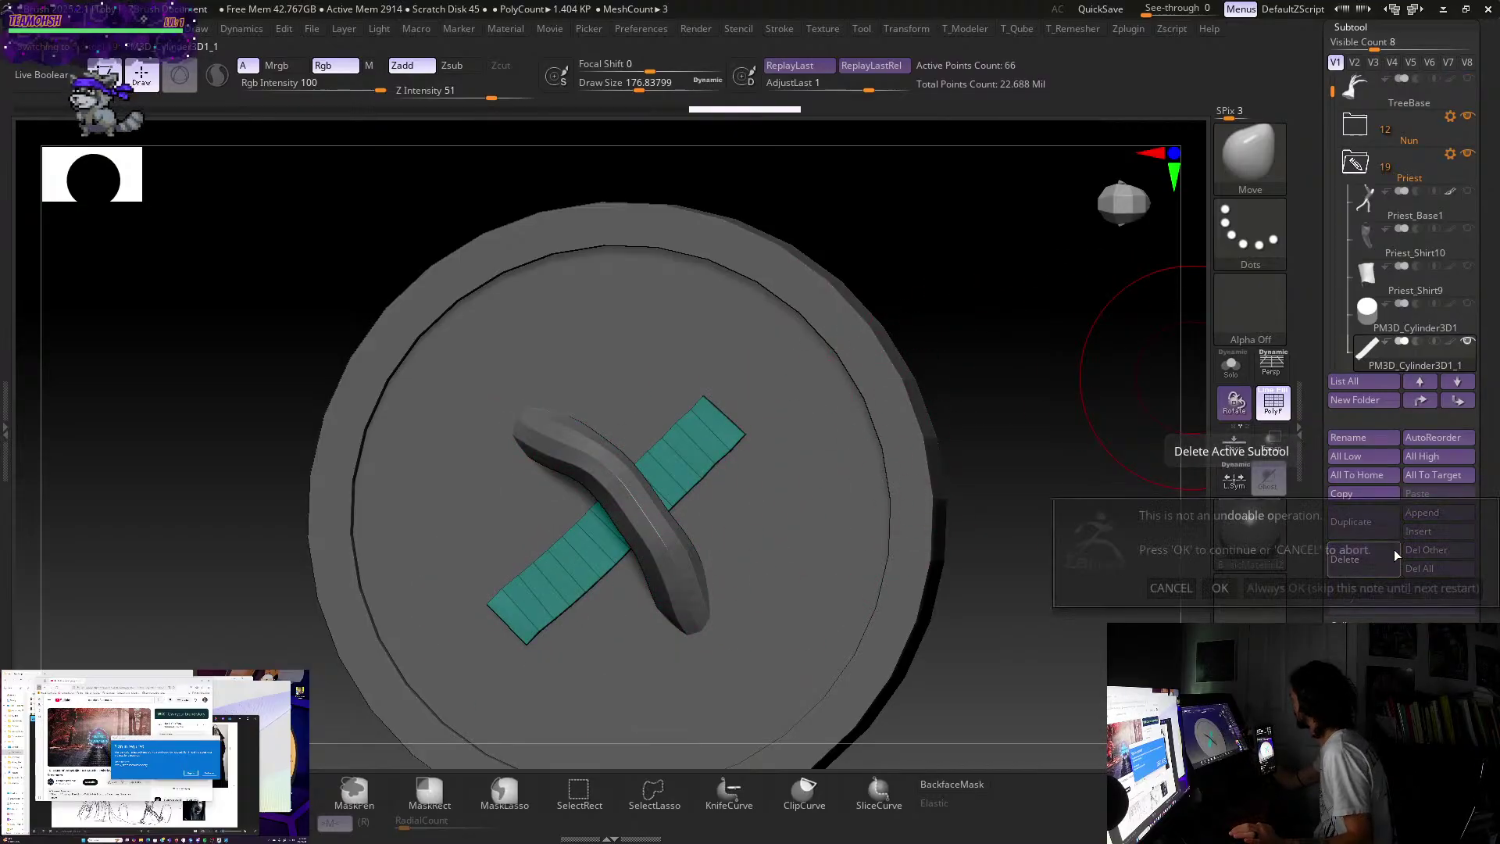
{"action": "left_click", "coordinate": [1269, 589]}
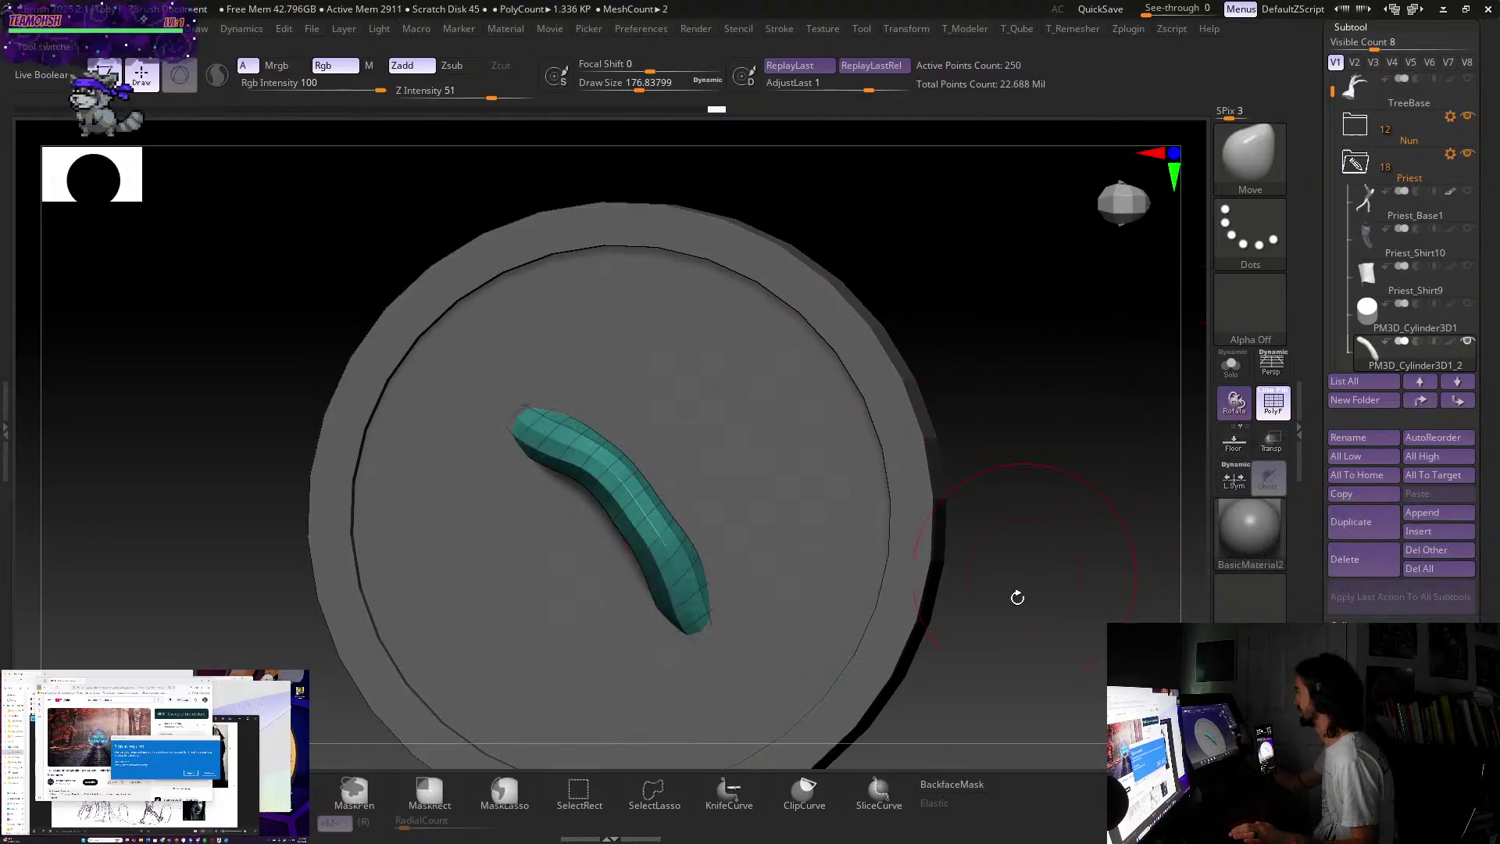
- Duplicate the rounded thread, then rotate and position the copy with the gizmo so it crosses over the original
{"action": "left_click", "coordinate": [1366, 528]}
{"action": "key", "text": "w"}
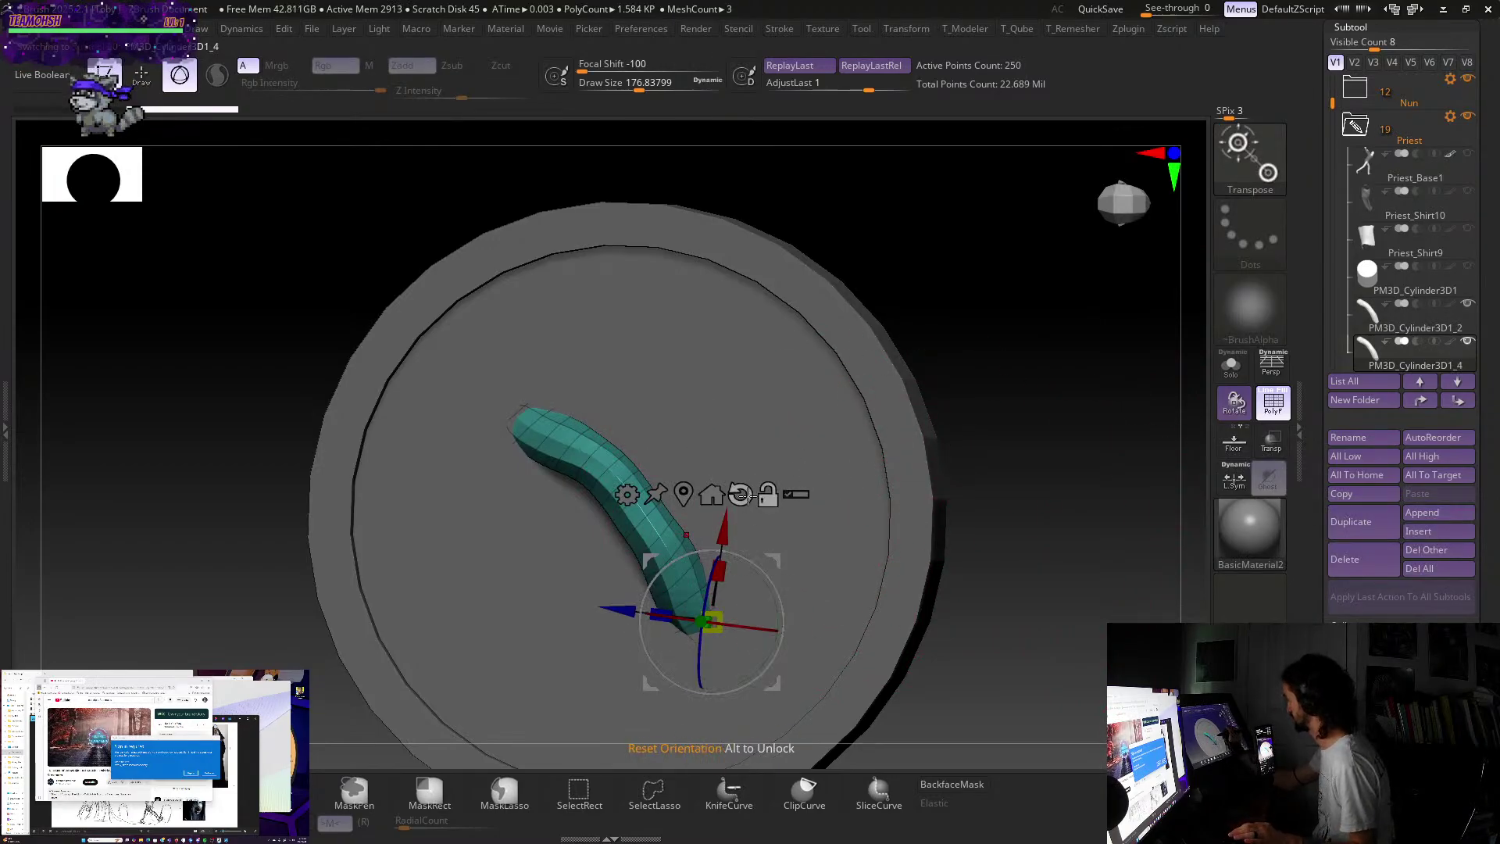
{"action": "left_click_drag", "start_coordinate": [773, 598], "coordinate": [689, 455], "text": "alt"}
{"action": "left_click_drag", "start_coordinate": [776, 560], "coordinate": [797, 358]}
{"action": "left_click_drag", "start_coordinate": [1005, 429], "coordinate": [1020, 517]}
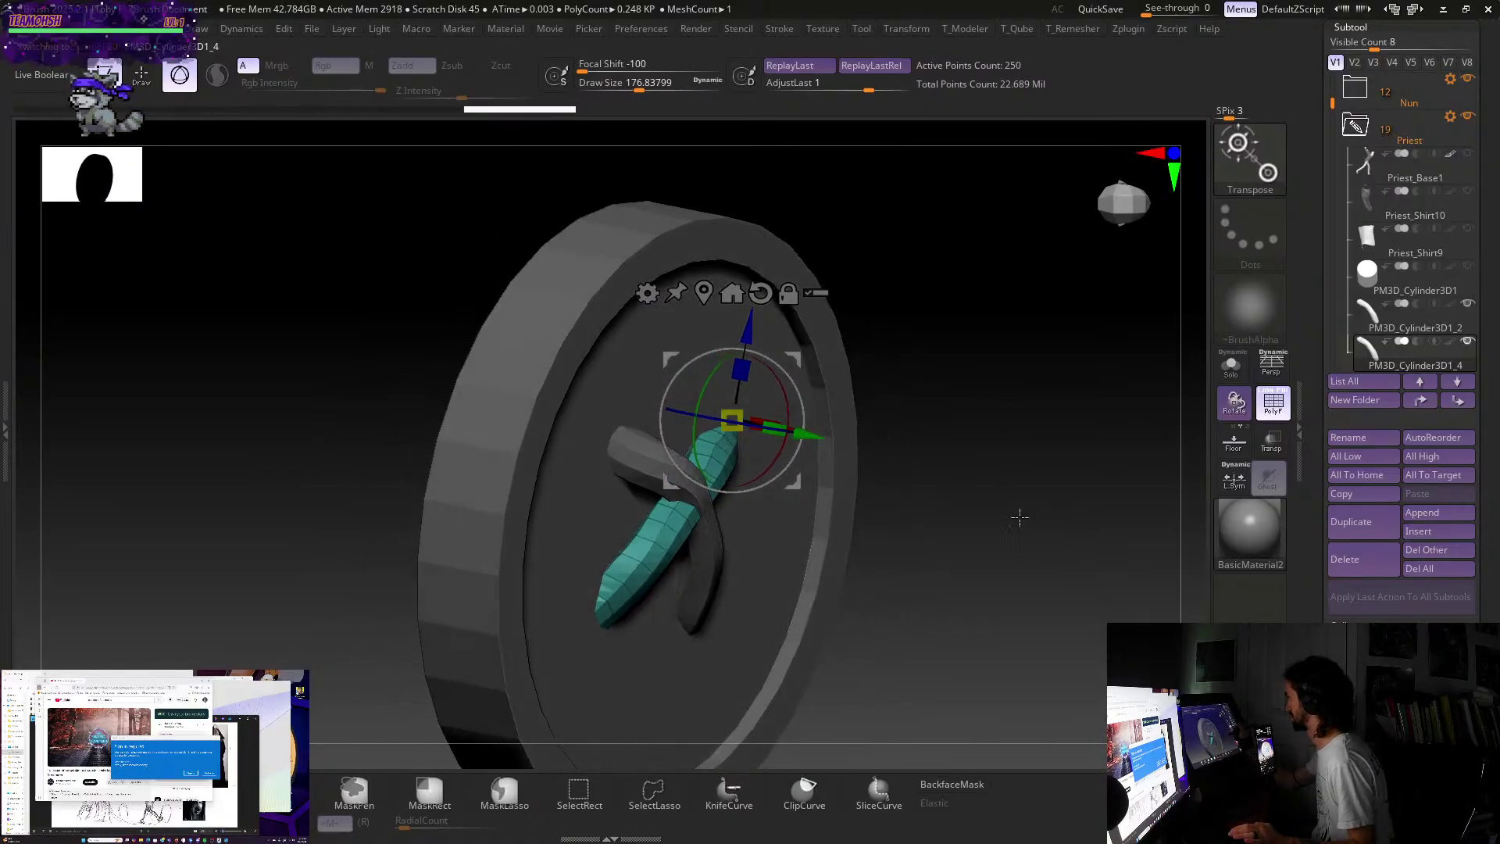
{"action": "left_click_drag", "start_coordinate": [812, 432], "coordinate": [830, 495]}
{"action": "left_click_drag", "start_coordinate": [1015, 589], "coordinate": [1011, 525]}
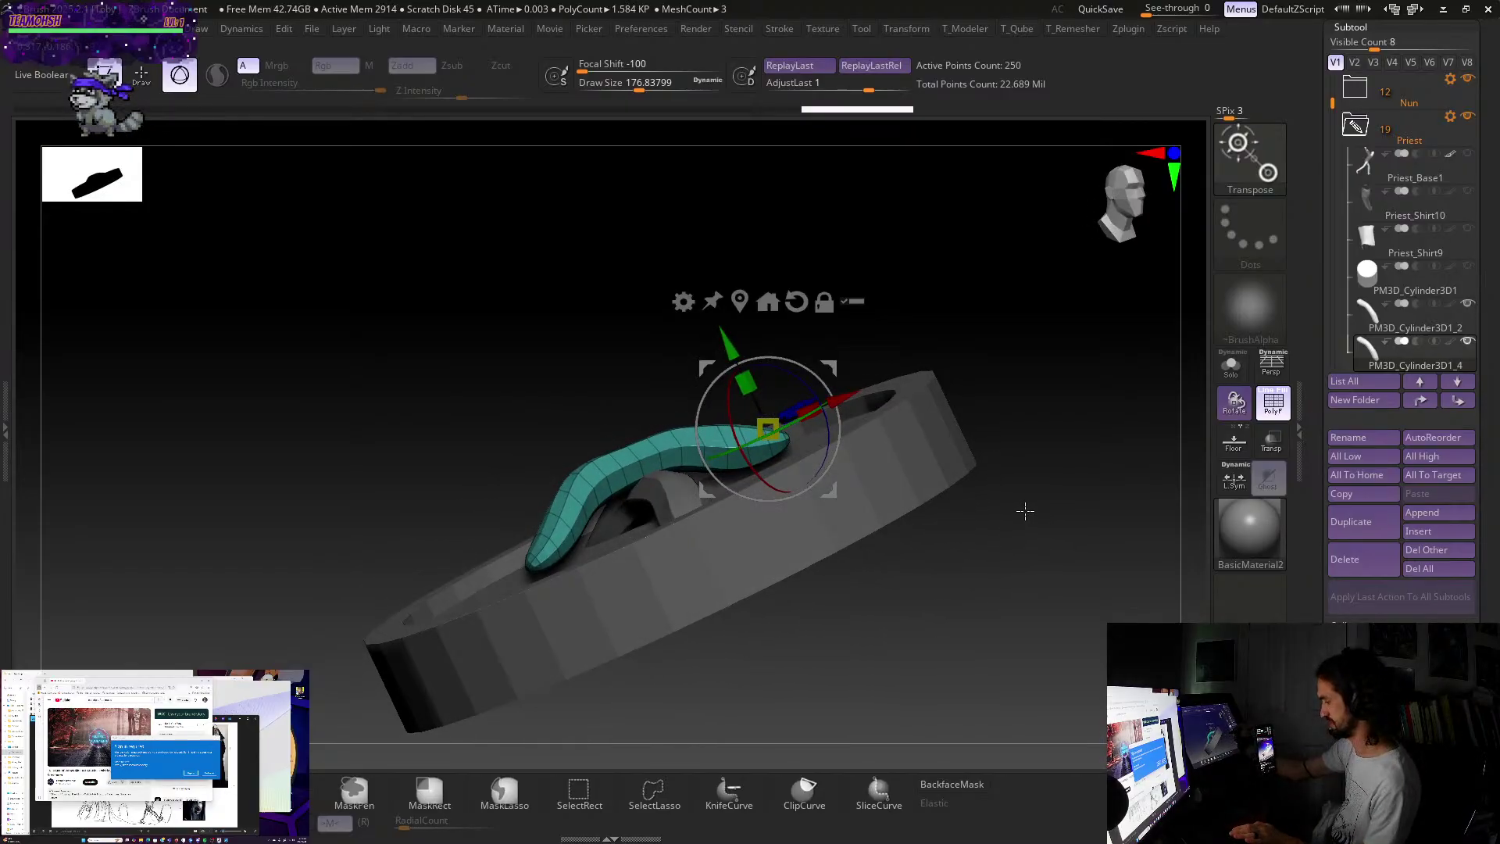
- Use the Move brush to bend one end of the crossing thread copy down to the disc and round its bend
{"action": "key", "text": "q"}
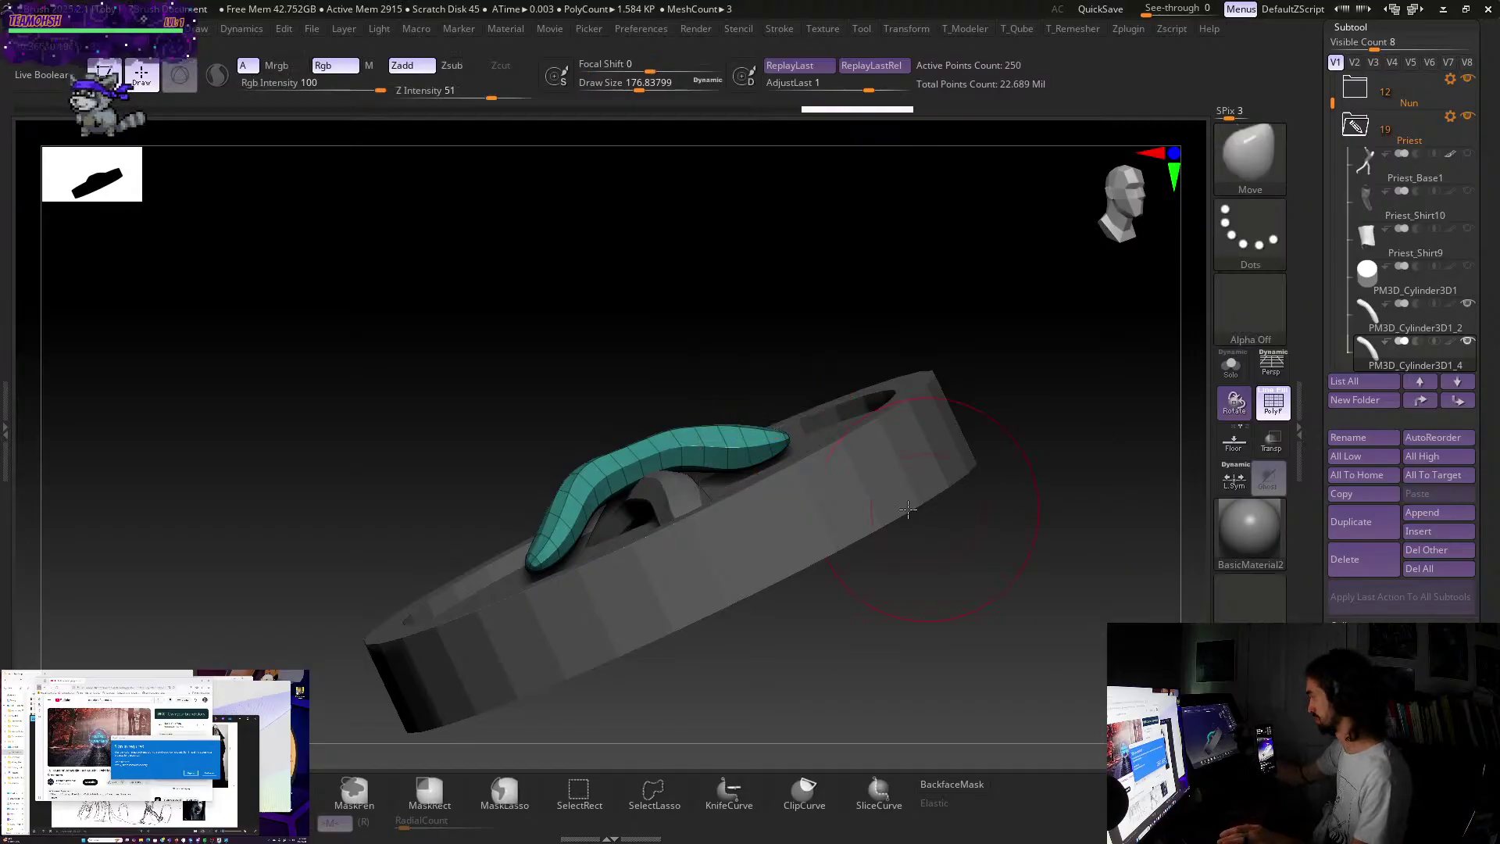
{"action": "left_click_drag", "start_coordinate": [588, 498], "coordinate": [583, 582]}
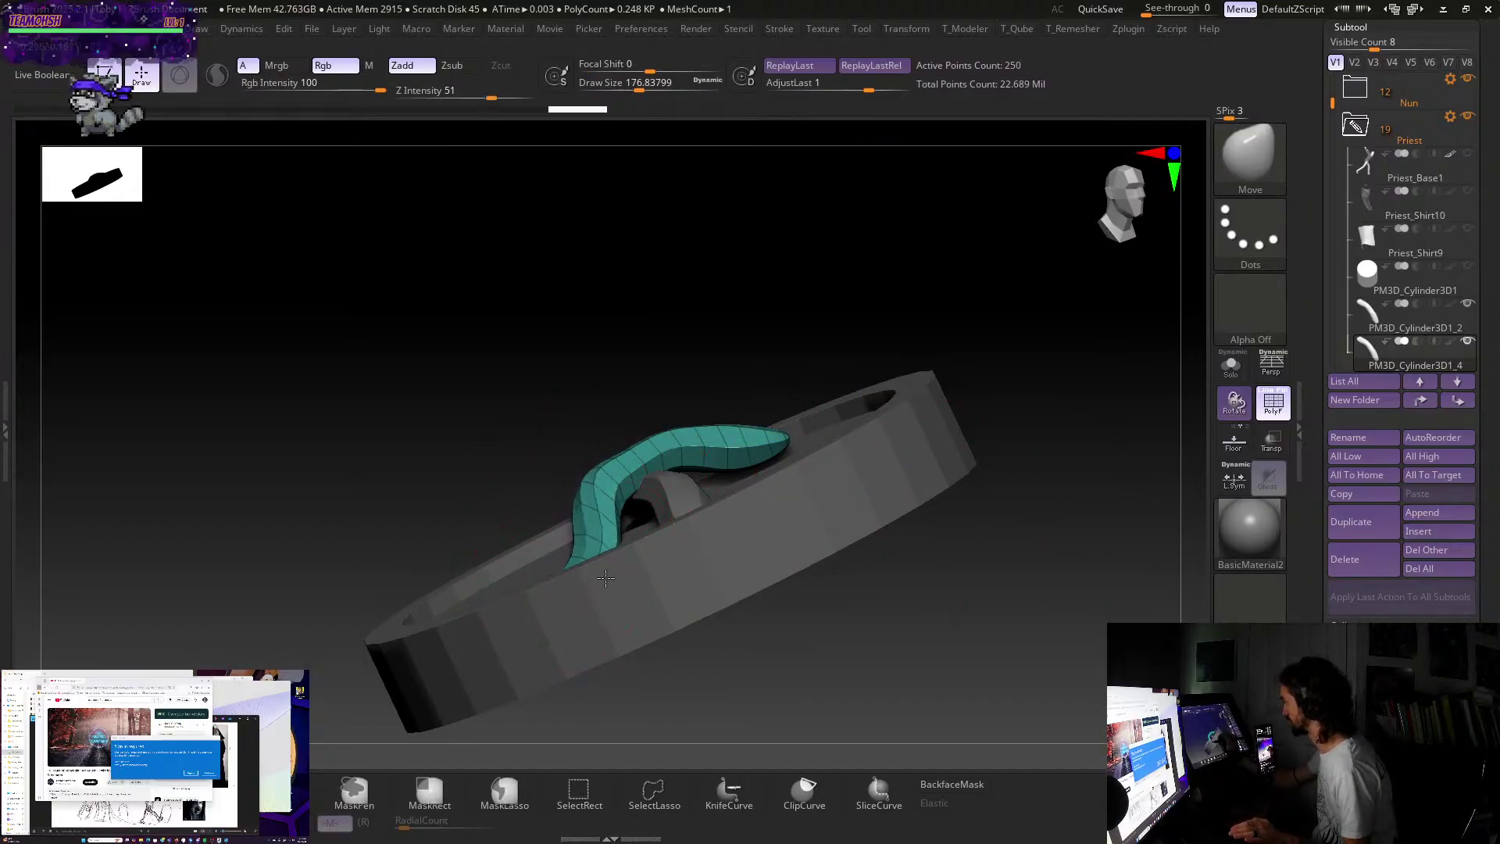
{"action": "left_click_drag", "start_coordinate": [834, 657], "coordinate": [971, 641]}
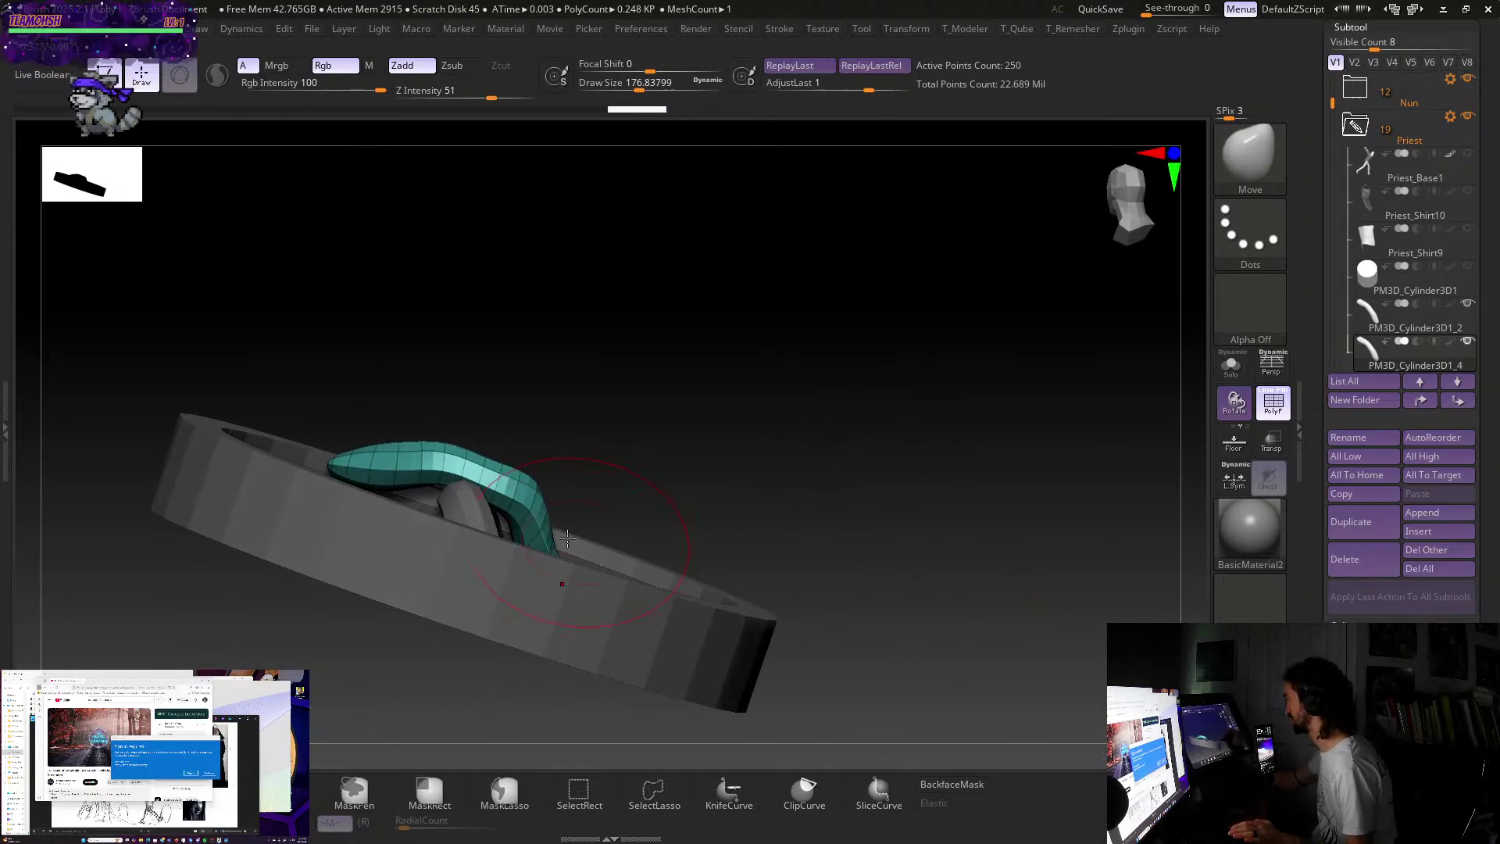
{"action": "left_click_drag", "start_coordinate": [500, 469], "coordinate": [482, 452]}
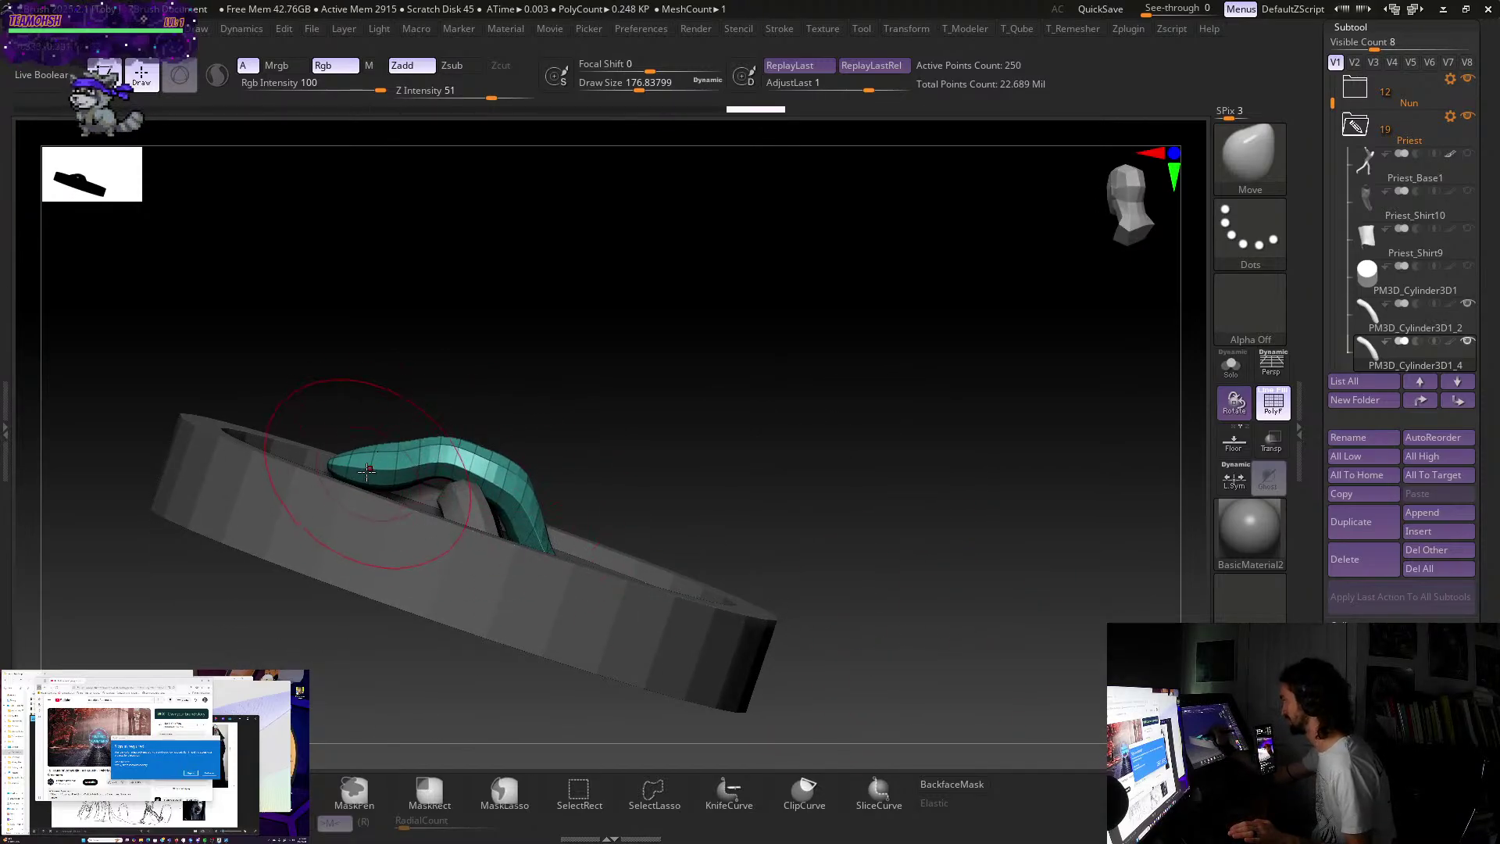
{"action": "left_click_drag", "start_coordinate": [352, 426], "coordinate": [367, 442]}
{"action": "left_click_drag", "start_coordinate": [672, 450], "coordinate": [695, 425]}
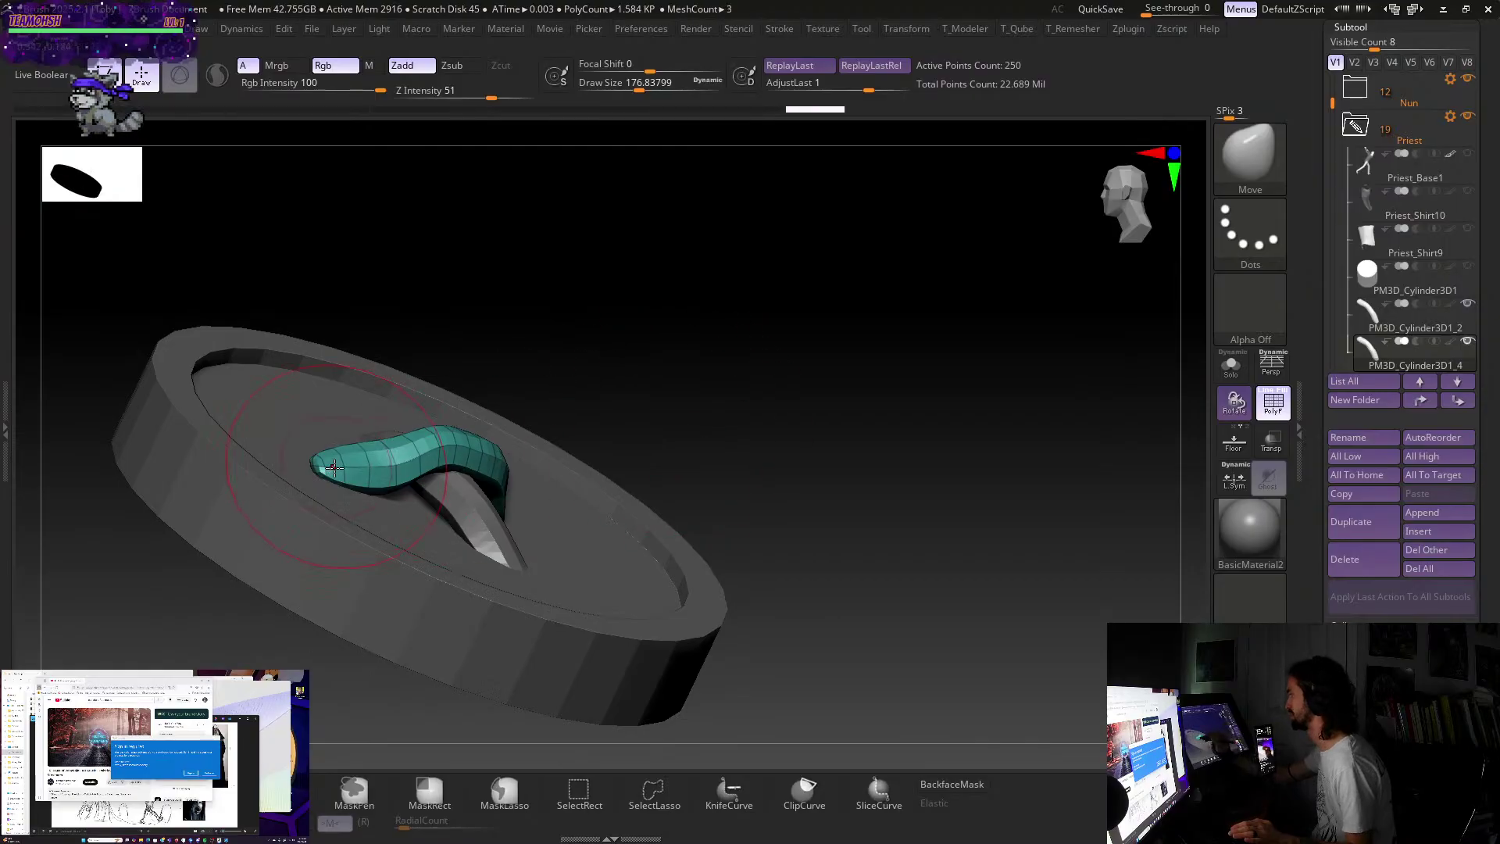
- Pull the crossing thread's other end down to the disc and raise its middle into an arch over the lower thread
{"action": "mouse_move", "coordinate": [332, 469]}
{"action": "left_mouse_down"}
{"action": "mouse_move", "coordinate": [348, 530]}
{"action": "mouse_move", "coordinate": [355, 469]}
{"action": "left_mouse_up"}
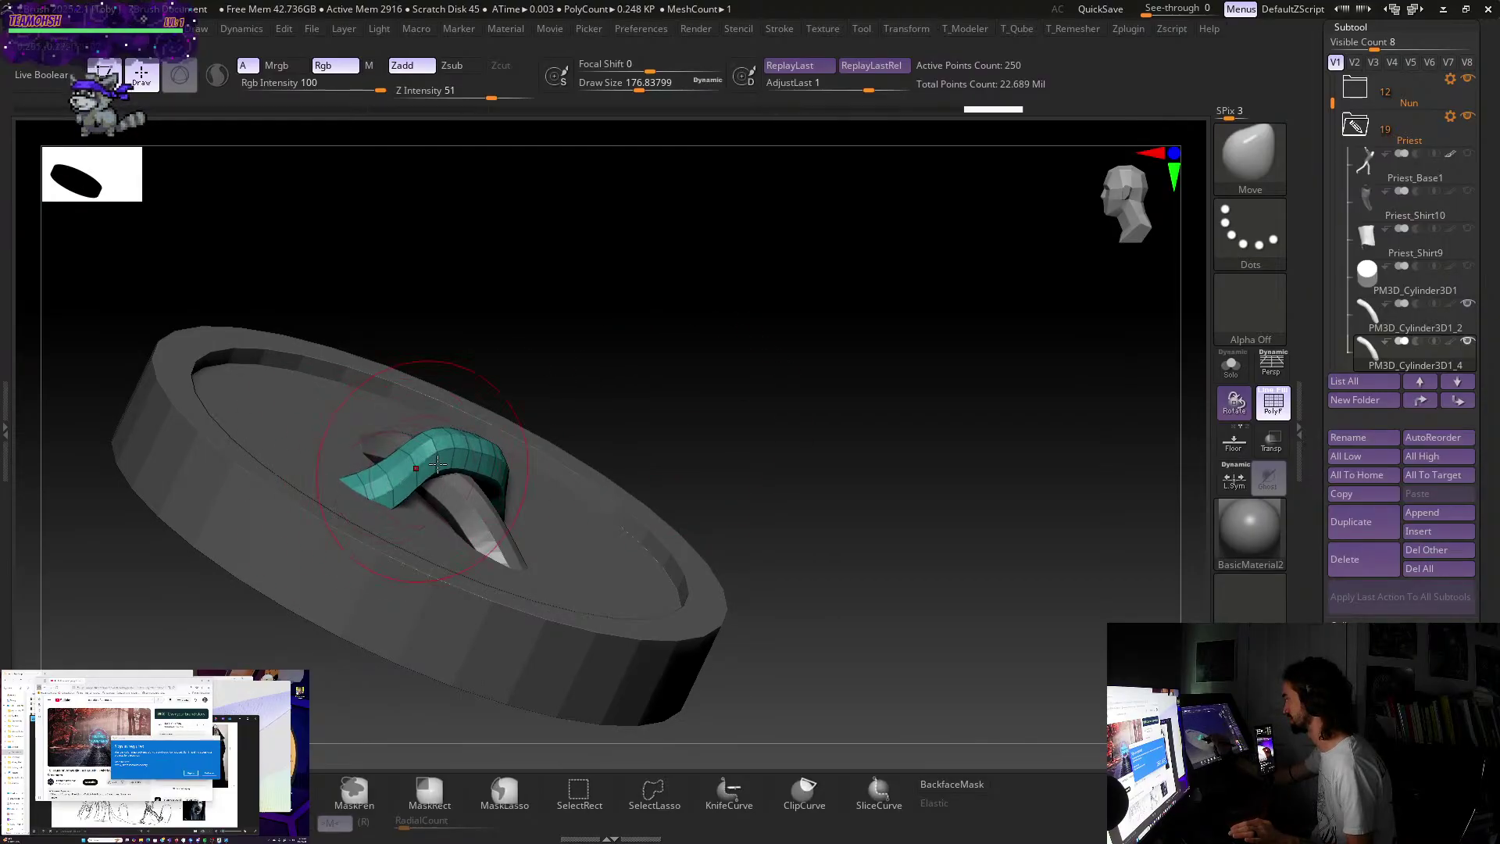
{"action": "mouse_move", "coordinate": [938, 361]}
{"action": "left_mouse_down"}
{"action": "mouse_move", "coordinate": [891, 319]}
{"action": "mouse_move", "coordinate": [879, 328]}
{"action": "left_mouse_up"}
{"action": "left_click_drag", "start_coordinate": [488, 469], "coordinate": [481, 437]}
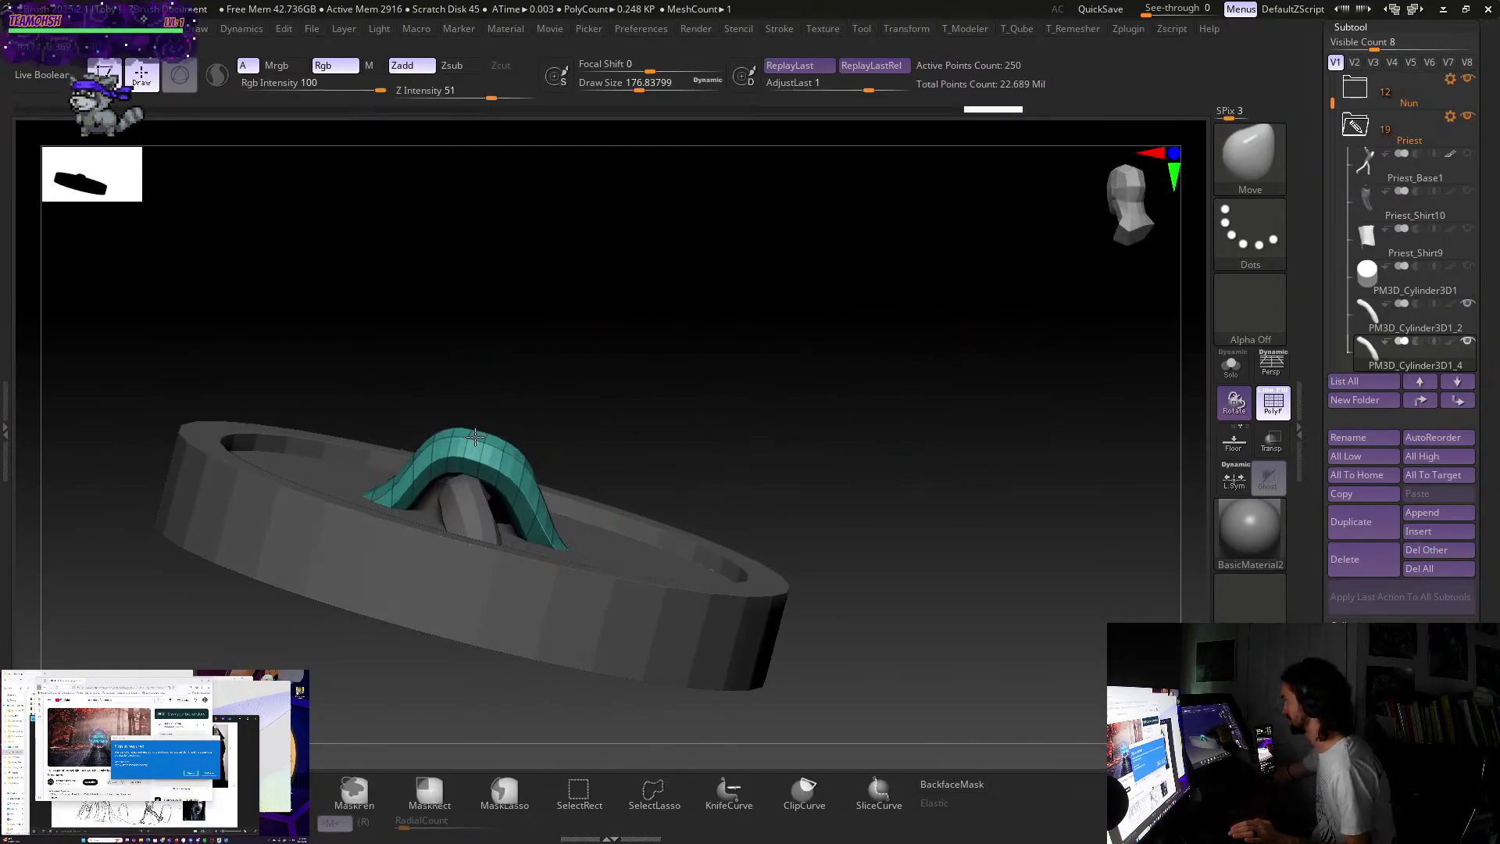
{"action": "left_click_drag", "start_coordinate": [395, 489], "coordinate": [432, 506]}
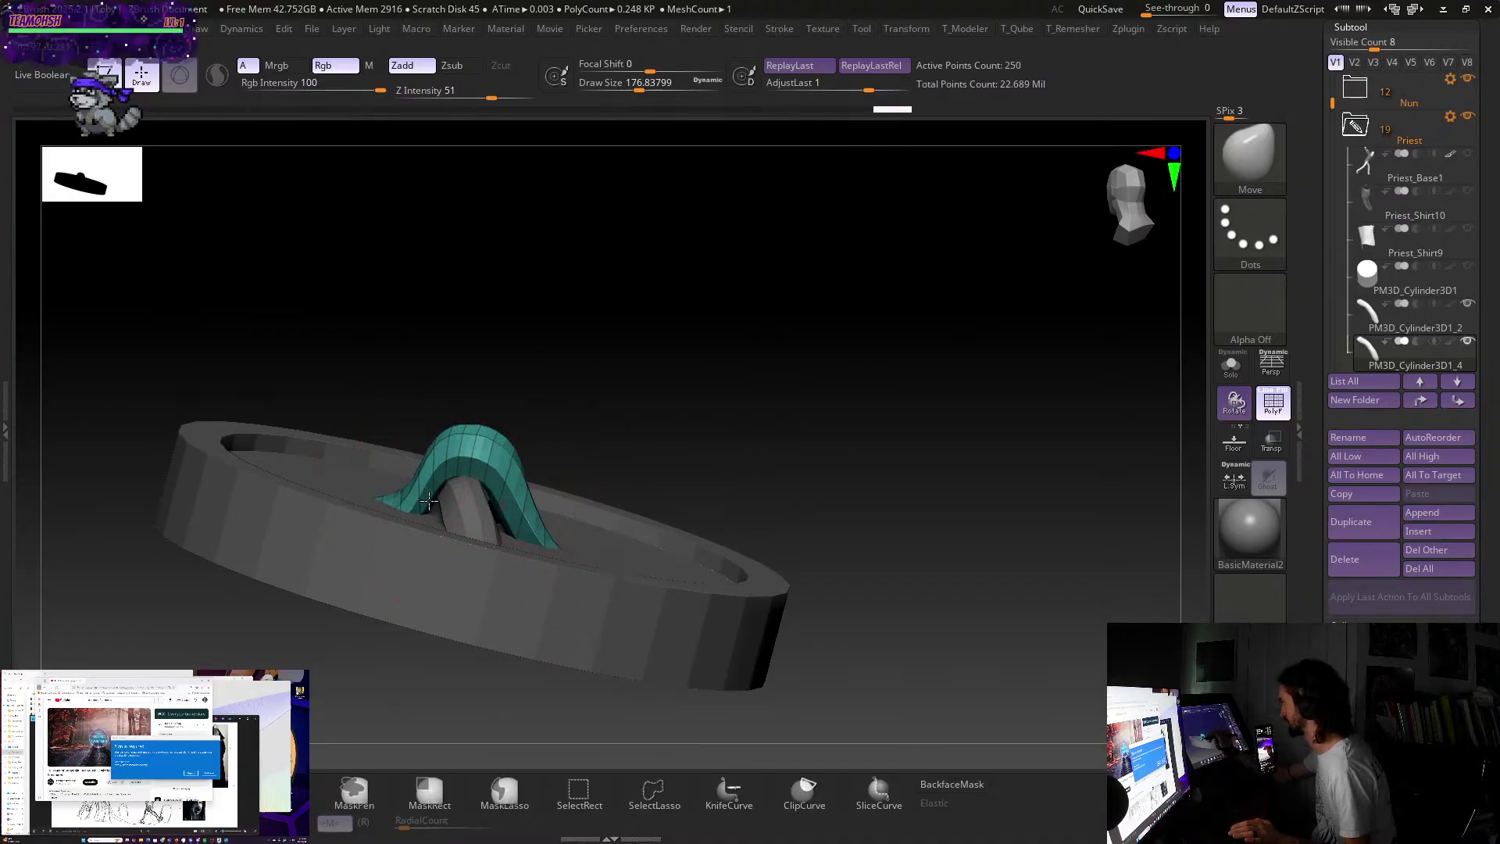
{"action": "mouse_move", "coordinate": [761, 356]}
{"action": "left_mouse_down"}
{"action": "mouse_move", "coordinate": [780, 536]}
{"action": "mouse_move", "coordinate": [754, 610]}
{"action": "mouse_move", "coordinate": [711, 607]}
{"action": "mouse_move", "coordinate": [770, 386]}
{"action": "left_mouse_up"}
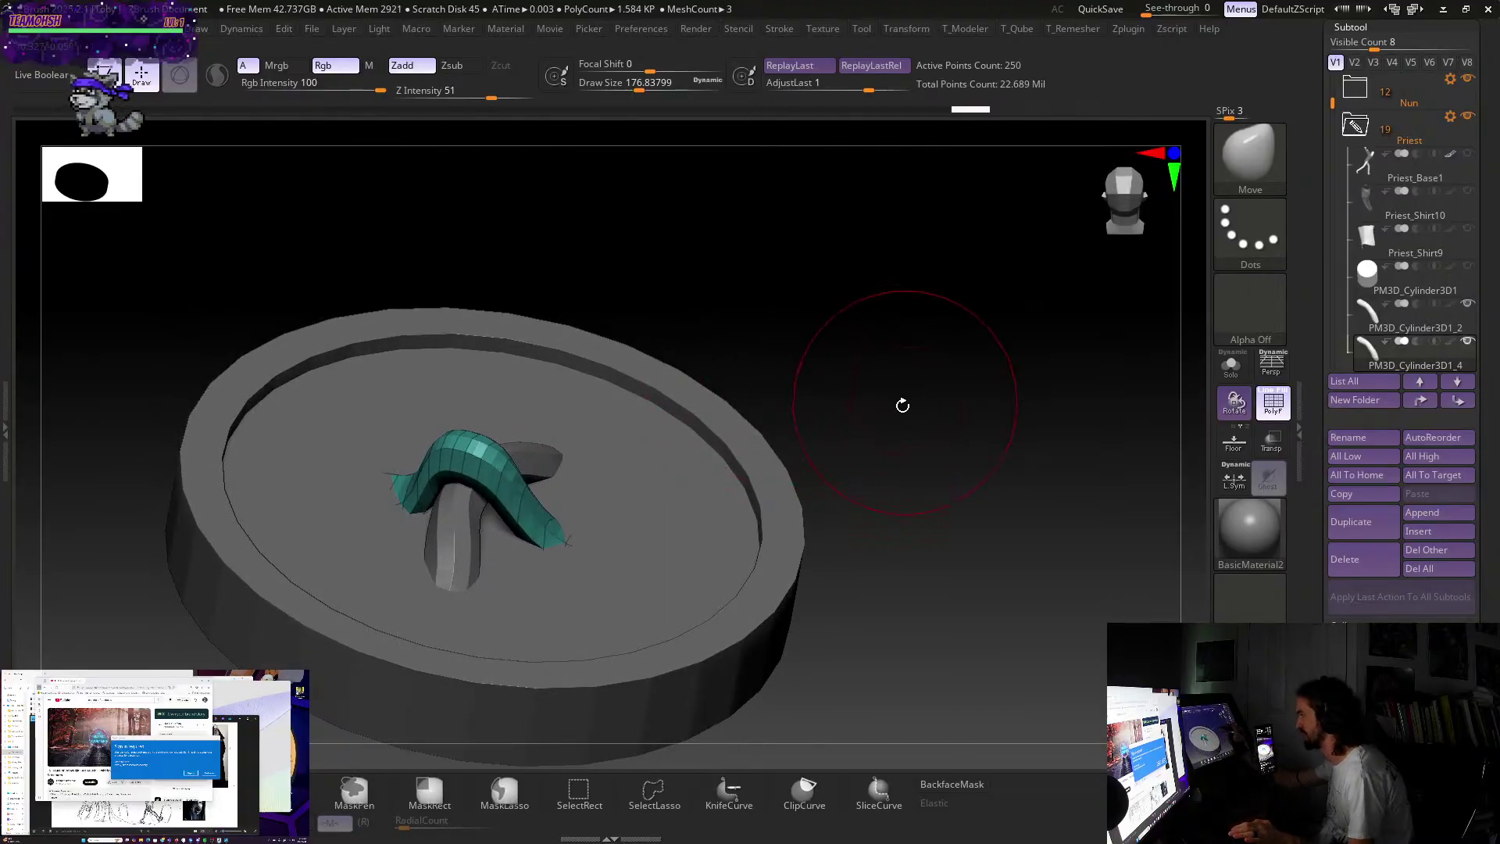
- Subdivide both crossed threads once and reduce the brush draw size to about 104
{"action": "key", "text": "ctrl+d"}
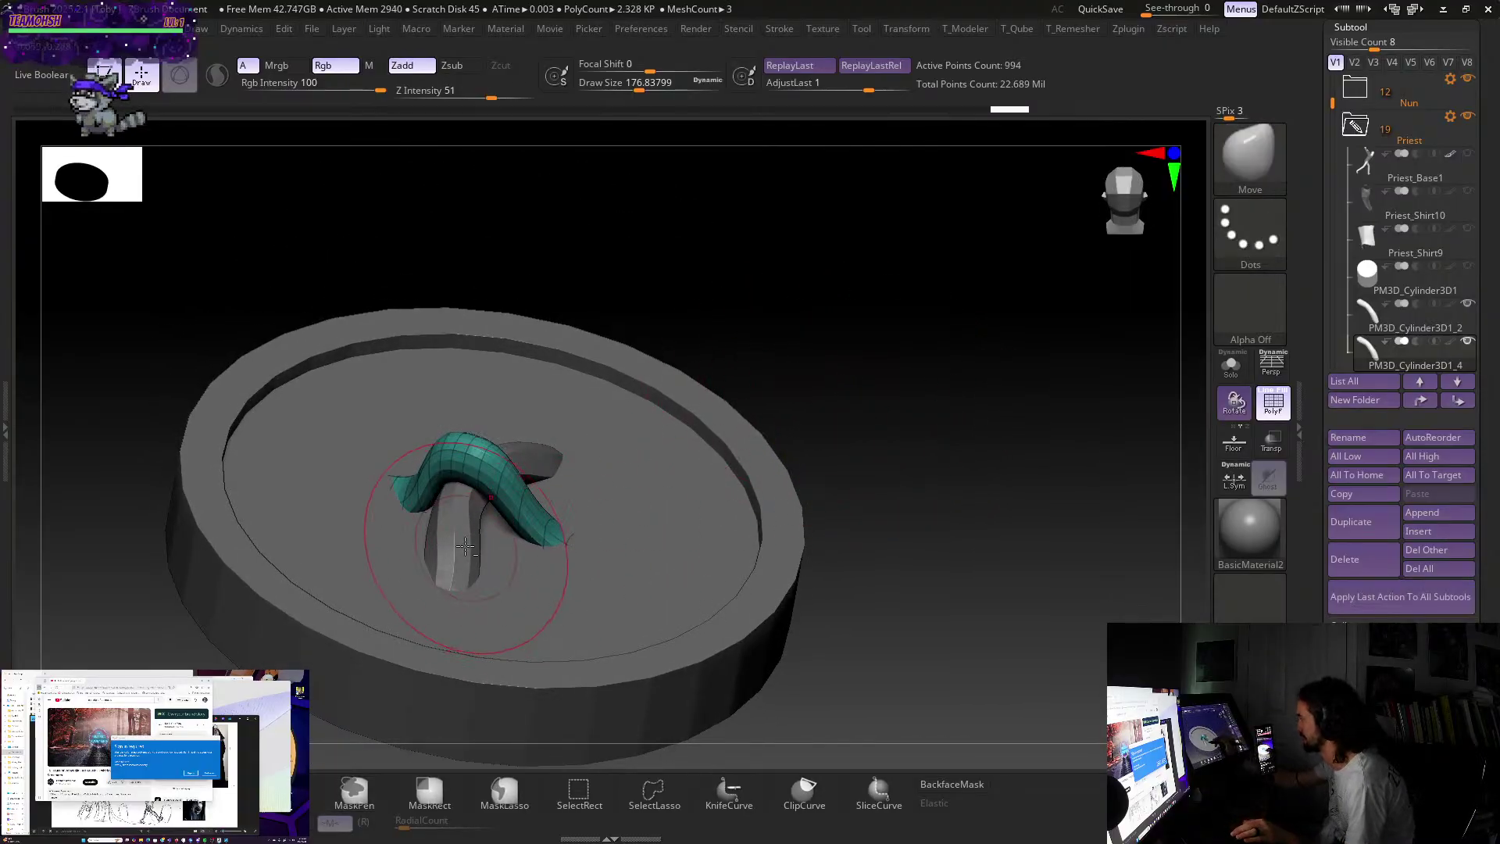
{"action": "mouse_move", "coordinate": [609, 490]}
{"action": "left_mouse_down"}
{"action": "mouse_move", "coordinate": [969, 426]}
{"action": "mouse_move", "coordinate": [949, 426]}
{"action": "left_mouse_up"}
{"action": "key", "text": "s"}
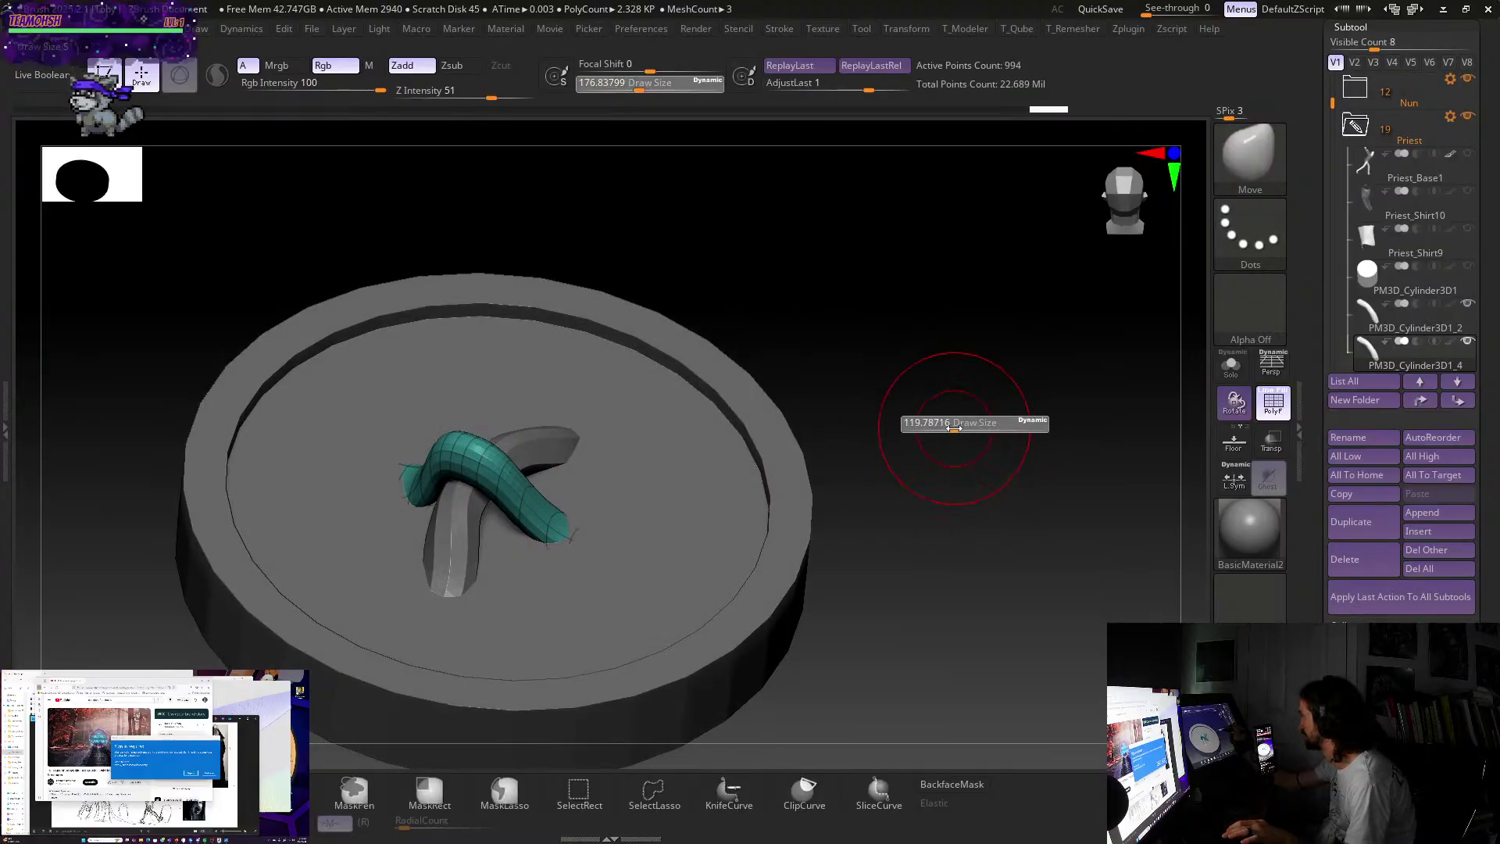
{"action": "left_click", "coordinate": [461, 557], "text": "alt"}
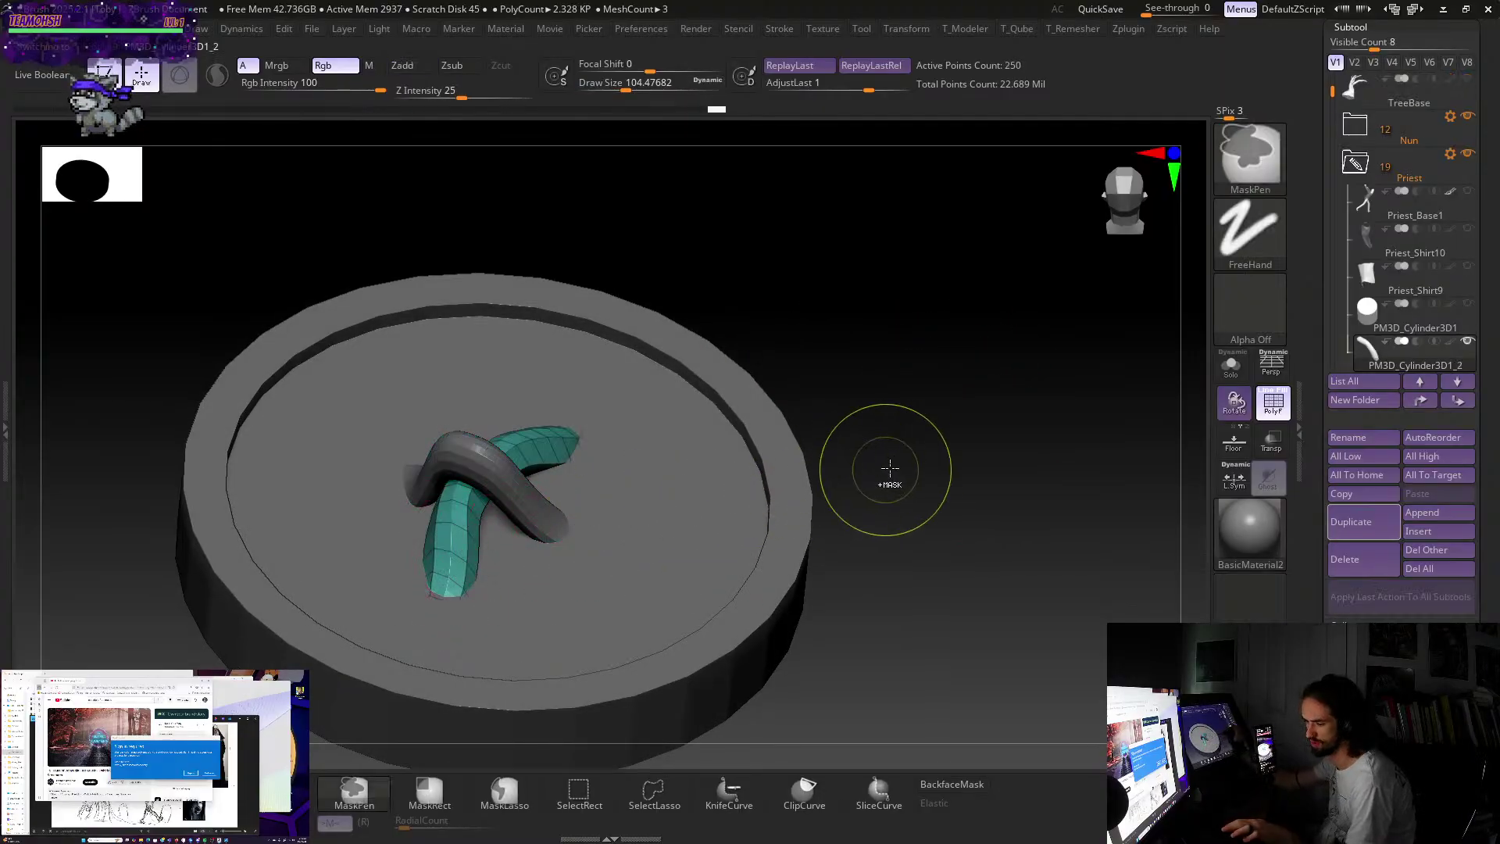
{"action": "mouse_move", "coordinate": [891, 459]}
{"action": "left_mouse_down", "text": "shift"}
{"action": "mouse_move", "coordinate": [938, 497]}
{"action": "mouse_move", "coordinate": [898, 597]}
{"action": "mouse_move", "coordinate": [859, 539]}
{"action": "mouse_move", "coordinate": [867, 602]}
{"action": "left_mouse_up", "text": "shift"}
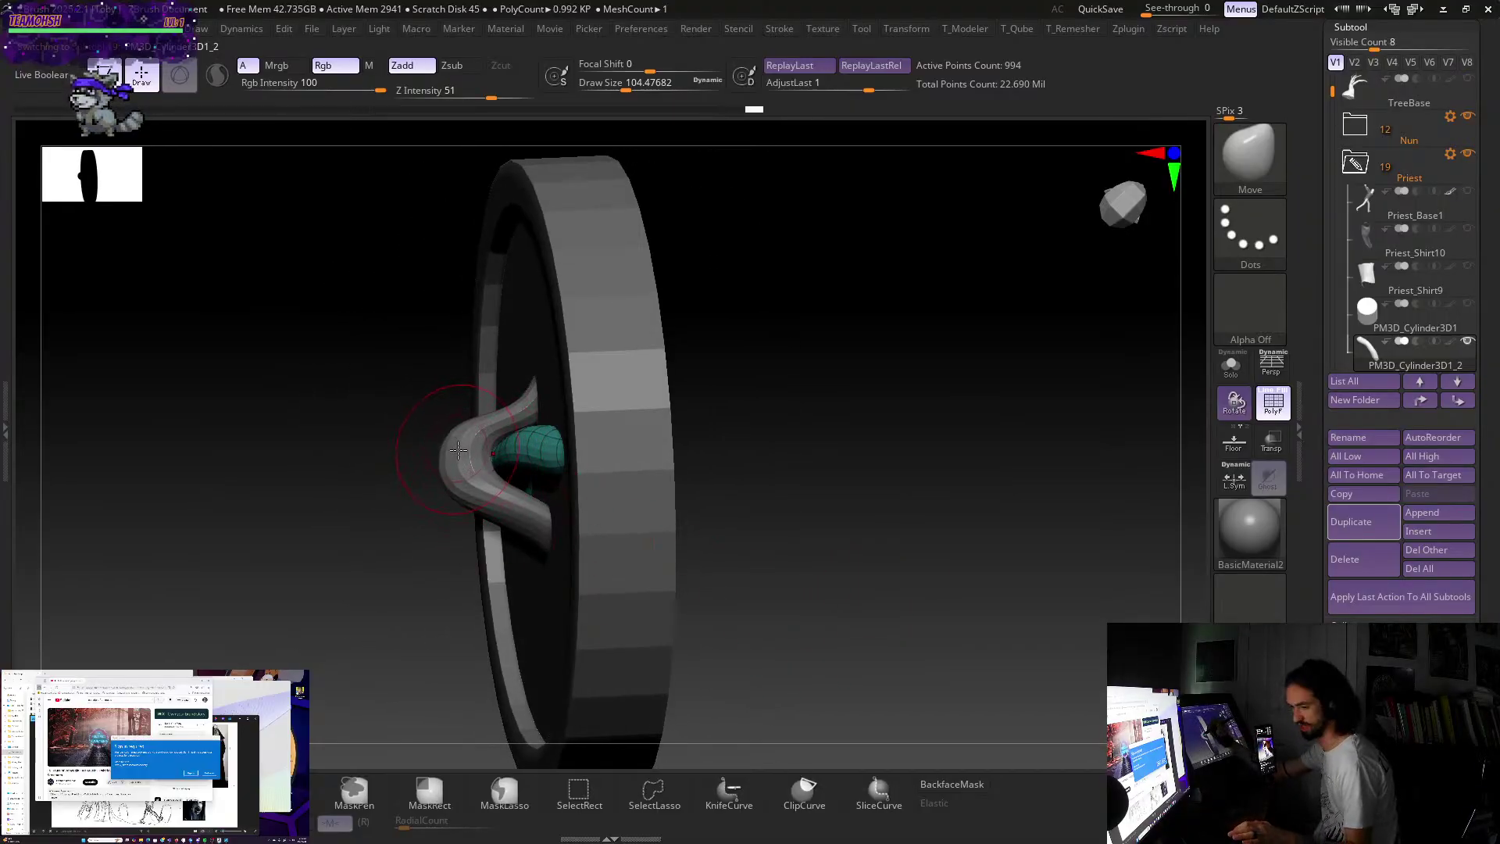
- Select the upper thread, set the draw size to about 154, and refine its arch with the Inflat and Smooth brushes
{"action": "key", "text": "r"}
{"action": "left_click_drag", "start_coordinate": [456, 479], "coordinate": [497, 385], "text": "ctrl"}
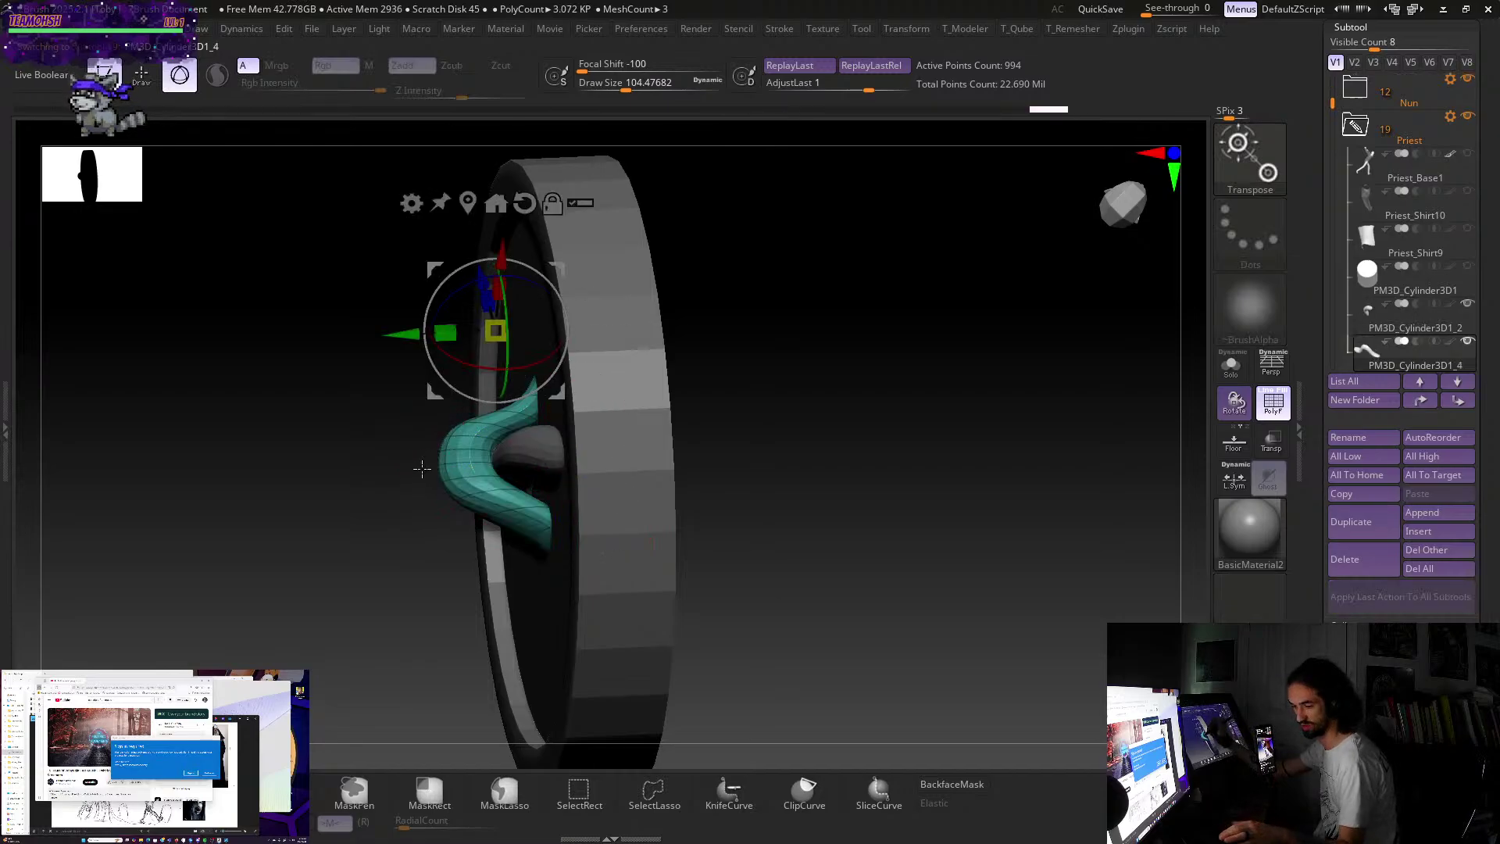
{"action": "key", "text": "q"}
{"action": "key", "text": "s"}
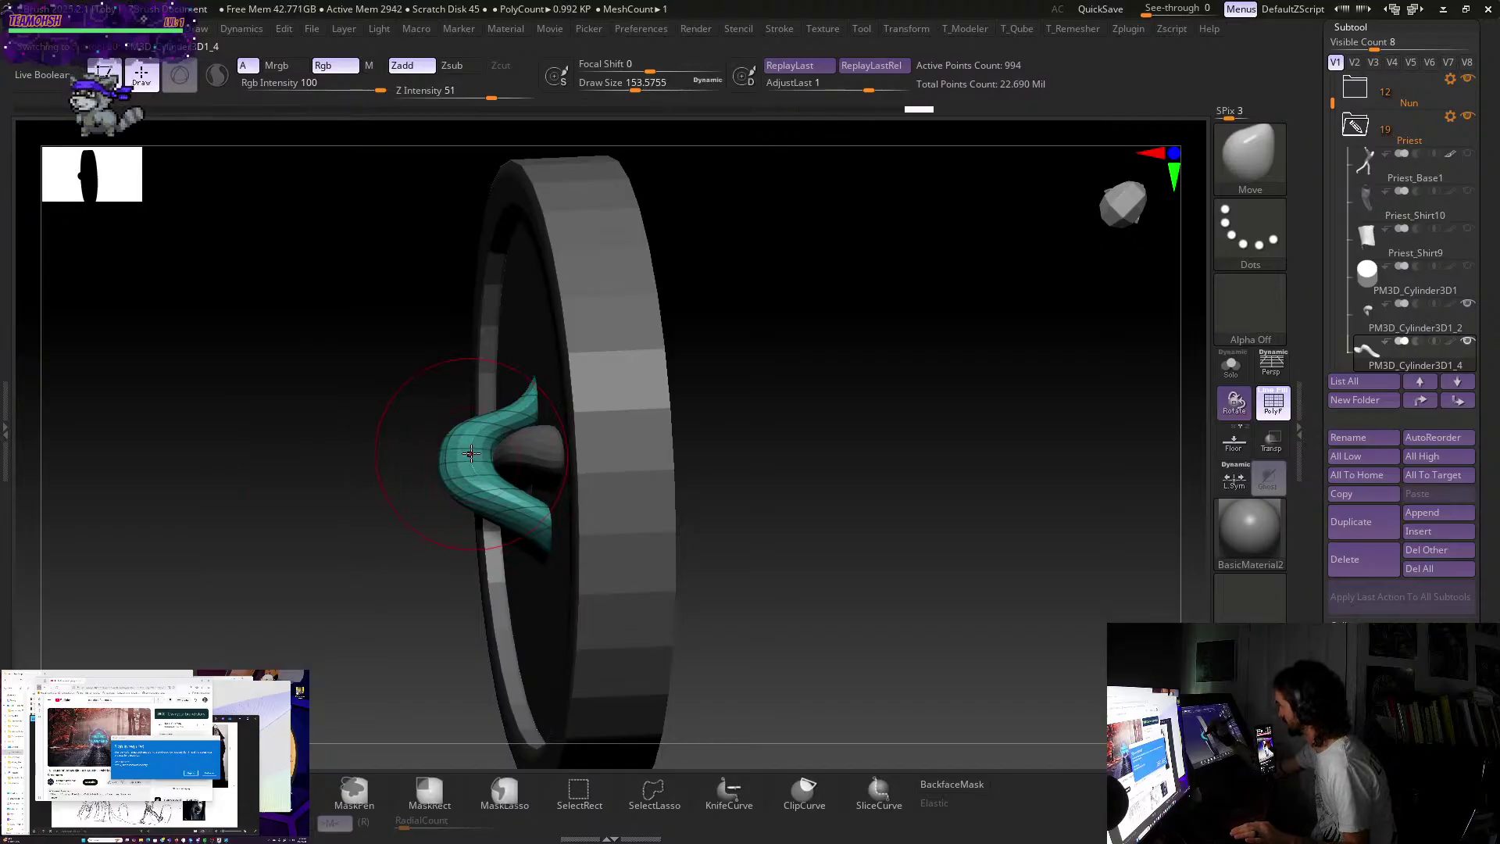
{"action": "key", "text": "b"}
{"action": "key", "text": "i"}
{"action": "key", "text": "n"}
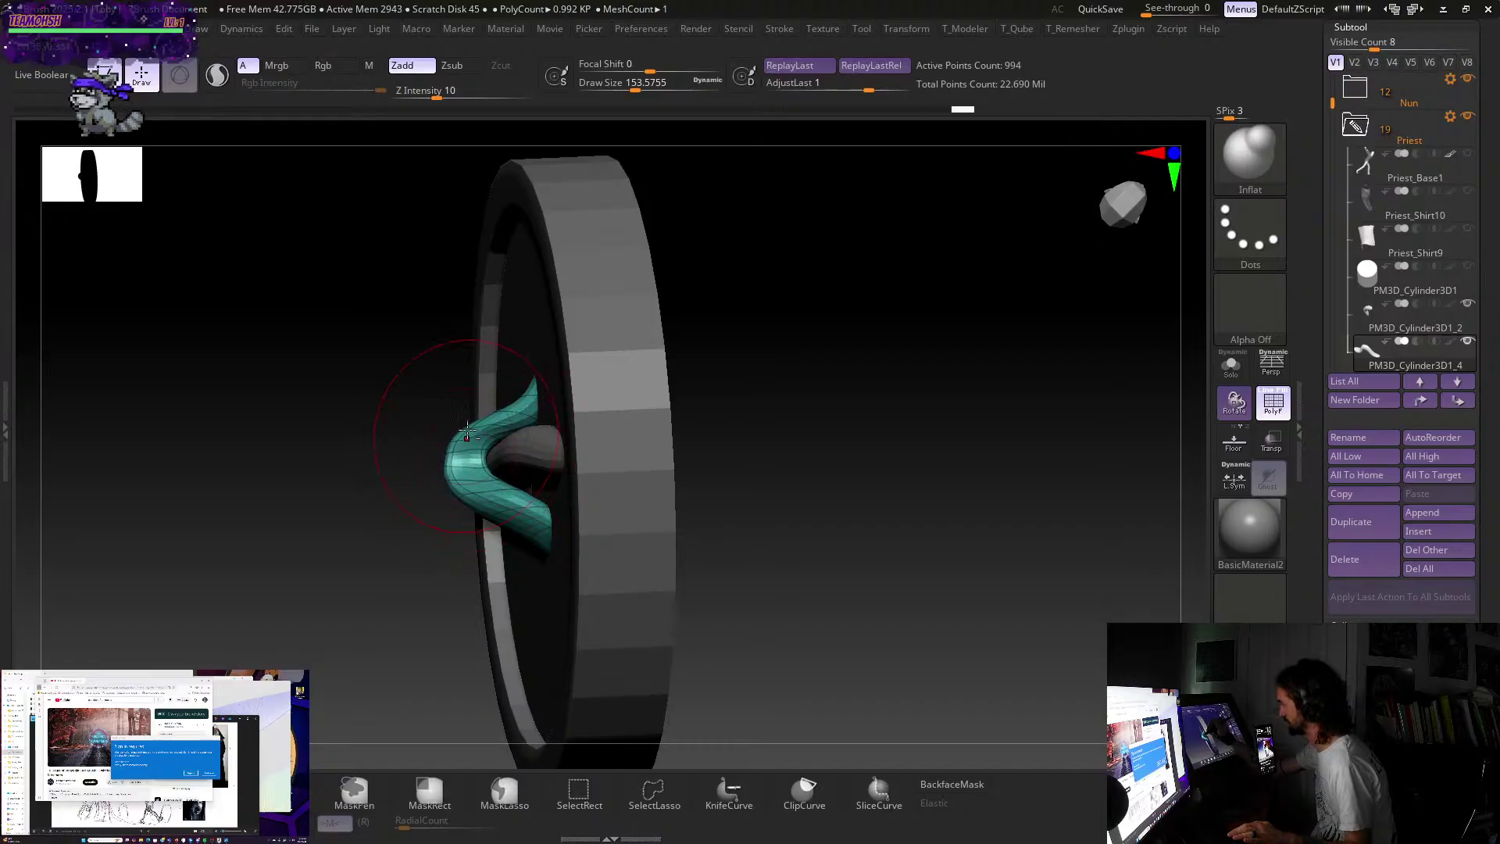
{"action": "mouse_move", "coordinate": [718, 333]}
{"action": "left_mouse_down", "text": "shift"}
{"action": "mouse_move", "coordinate": [837, 389]}
{"action": "mouse_move", "coordinate": [864, 360]}
{"action": "mouse_move", "coordinate": [488, 460]}
{"action": "mouse_move", "coordinate": [467, 422]}
{"action": "left_mouse_up", "text": "shift"}
{"action": "key", "text": "ctrl"}
{"action": "key", "text": "shift"}
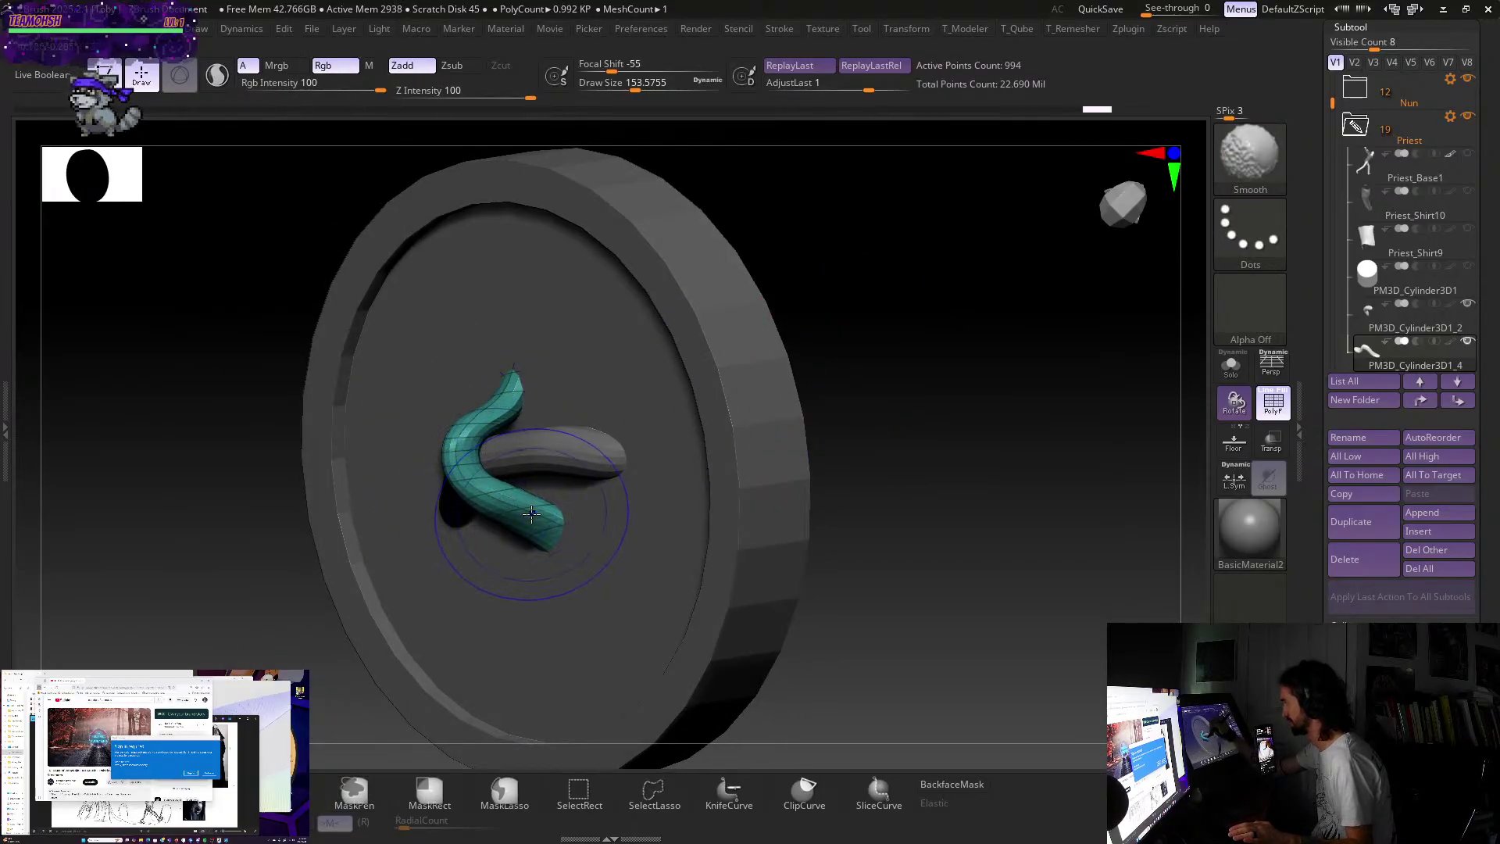
- Thicken the pinched middle of the upper thread with the Inflat brush to even out its width
{"action": "mouse_move", "coordinate": [859, 368]}
{"action": "left_mouse_down"}
{"action": "mouse_move", "coordinate": [924, 318]}
{"action": "mouse_move", "coordinate": [920, 337]}
{"action": "left_mouse_up"}
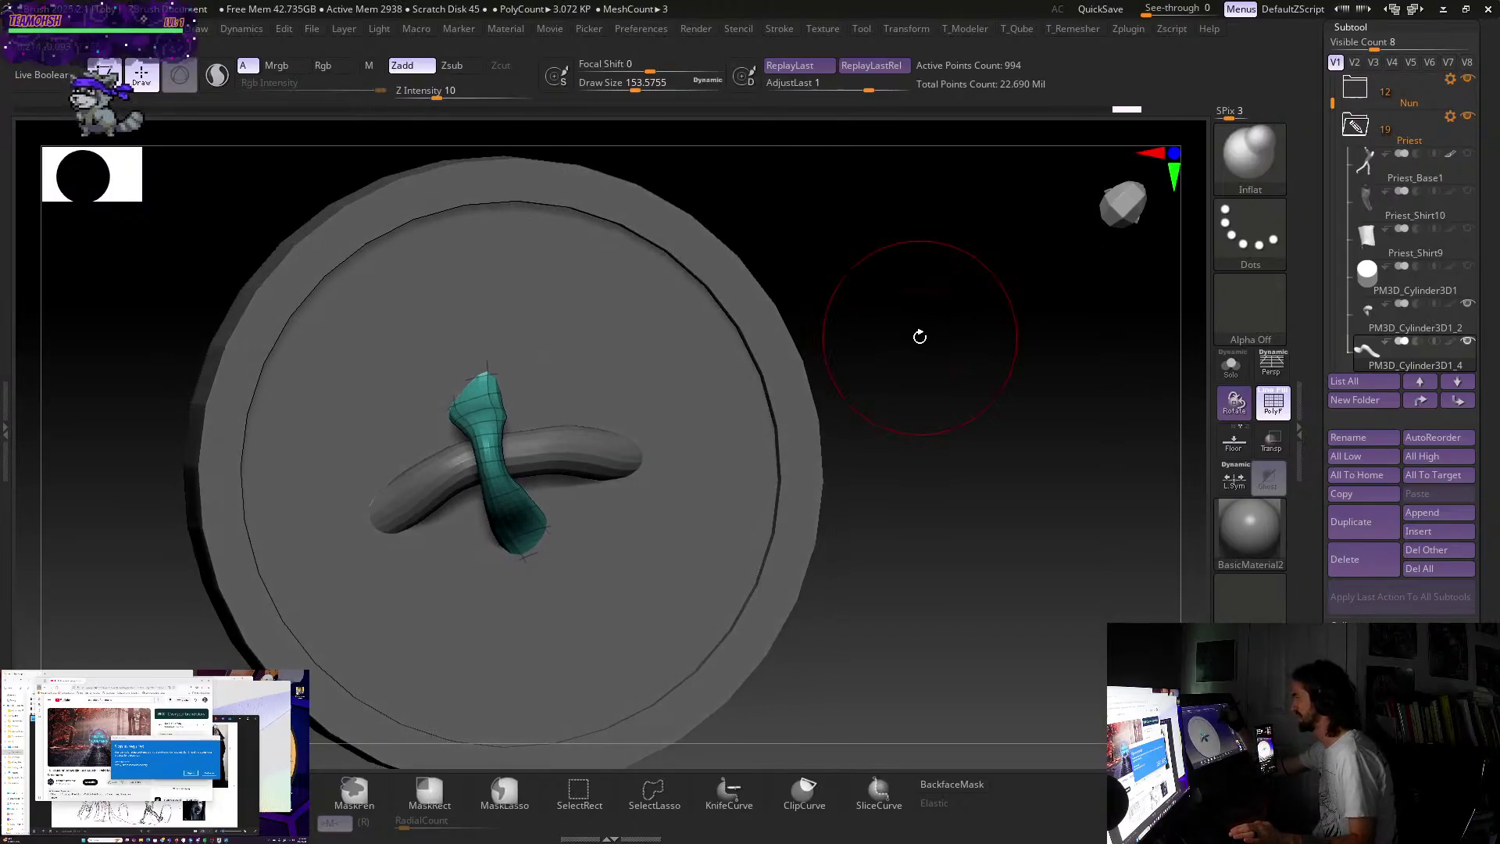
{"action": "key", "text": "b"}
{"action": "key", "text": "m"}
{"action": "key", "text": "v"}
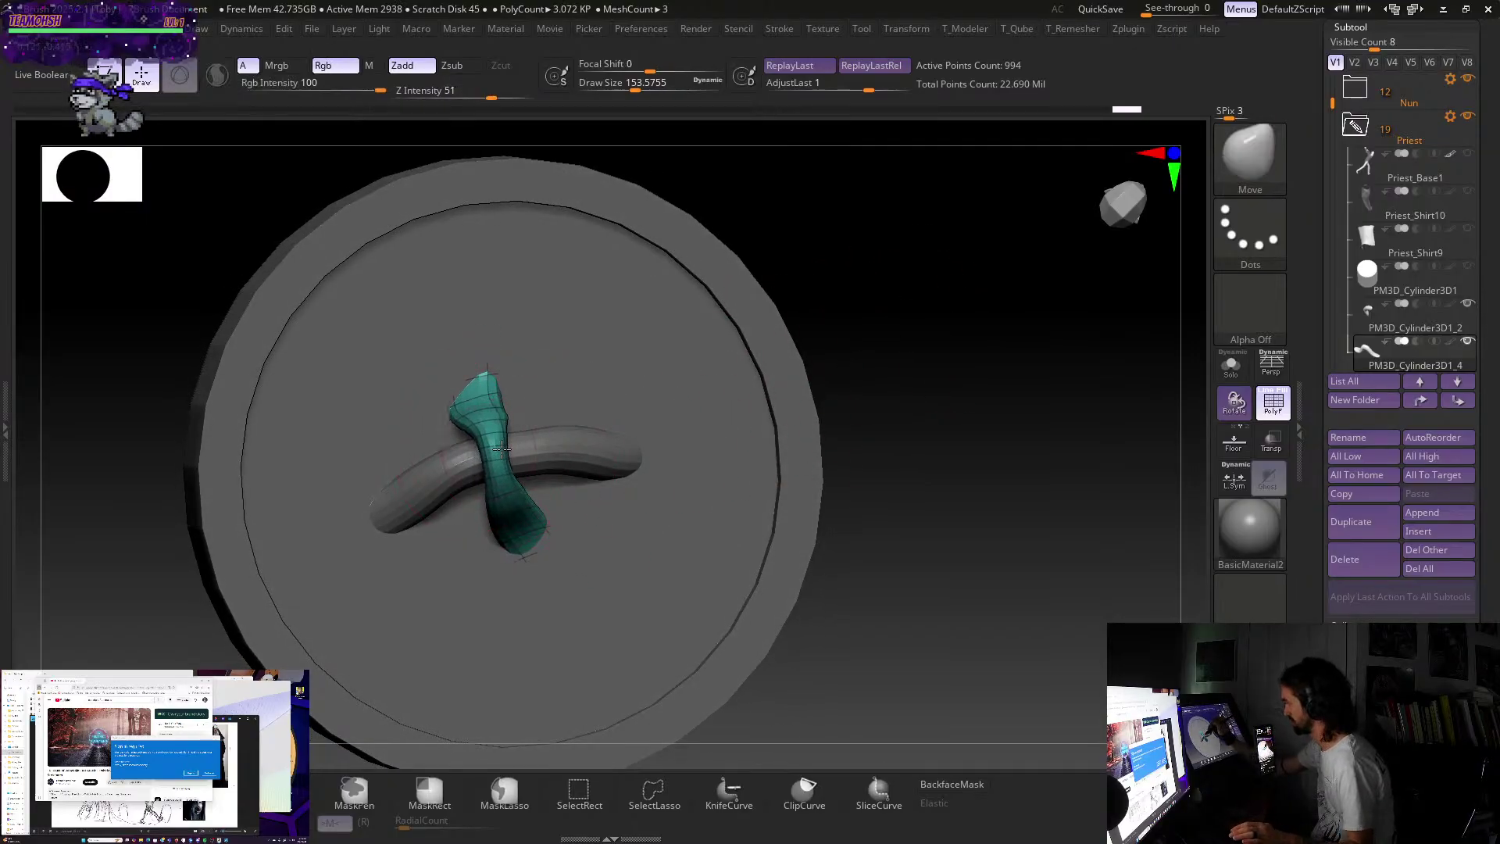
{"action": "key", "text": "b"}
{"action": "key", "text": "i"}
{"action": "key", "text": "n"}
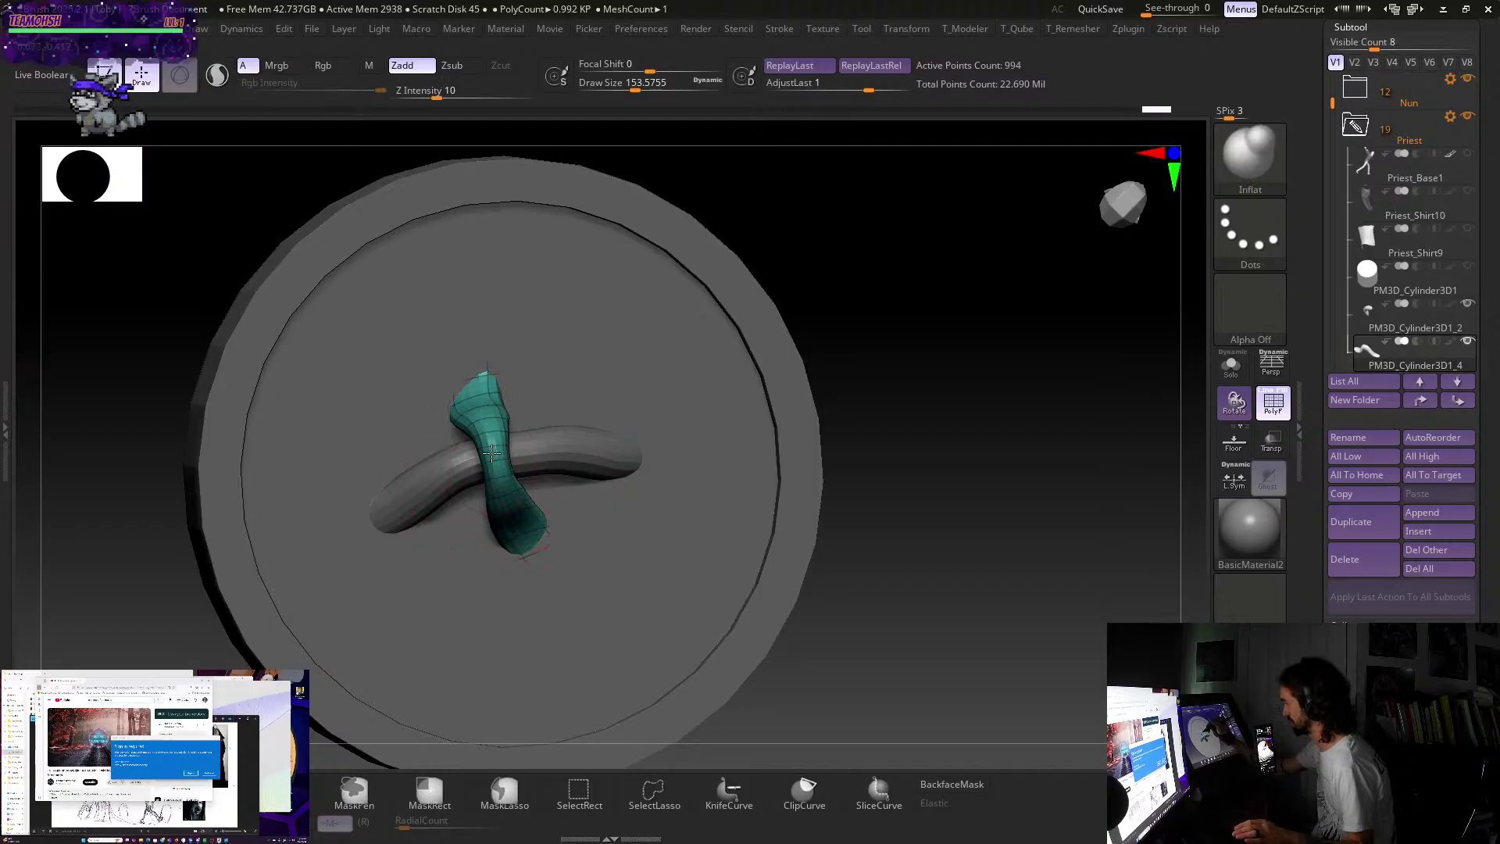
{"action": "mouse_move", "coordinate": [973, 574]}
{"action": "left_mouse_down"}
{"action": "mouse_move", "coordinate": [911, 542]}
{"action": "mouse_move", "coordinate": [912, 502]}
{"action": "mouse_move", "coordinate": [559, 403]}
{"action": "left_mouse_up"}
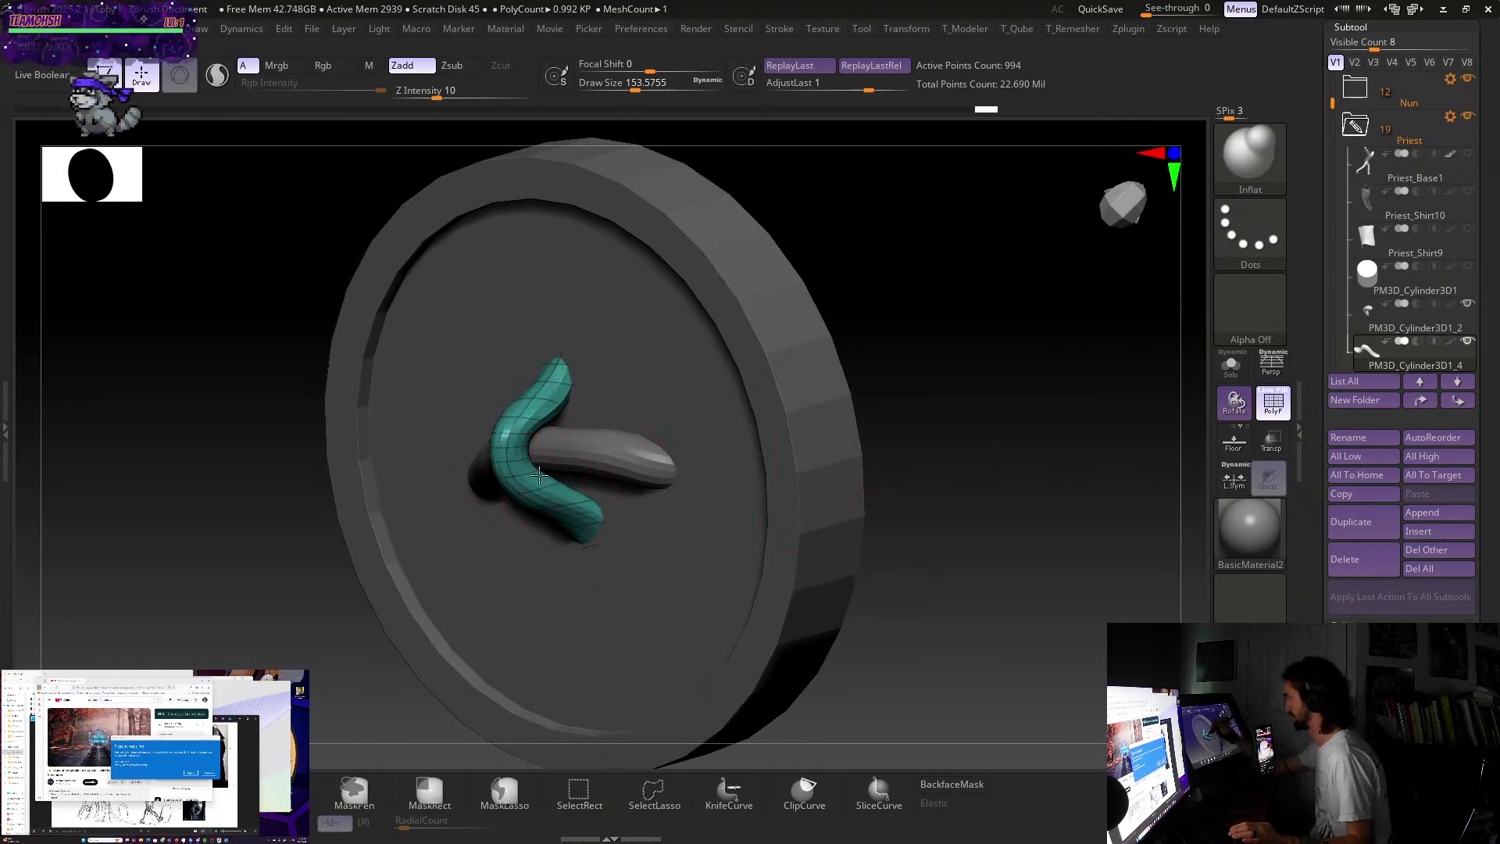
- Select the lower thread PM3D_Cylinder3D1_2 and subdivide it once more
{"action": "left_click_drag", "start_coordinate": [960, 402], "coordinate": [918, 380]}
{"action": "left_click_drag", "start_coordinate": [951, 400], "coordinate": [909, 312]}
{"action": "left_click", "coordinate": [601, 547], "text": "alt"}
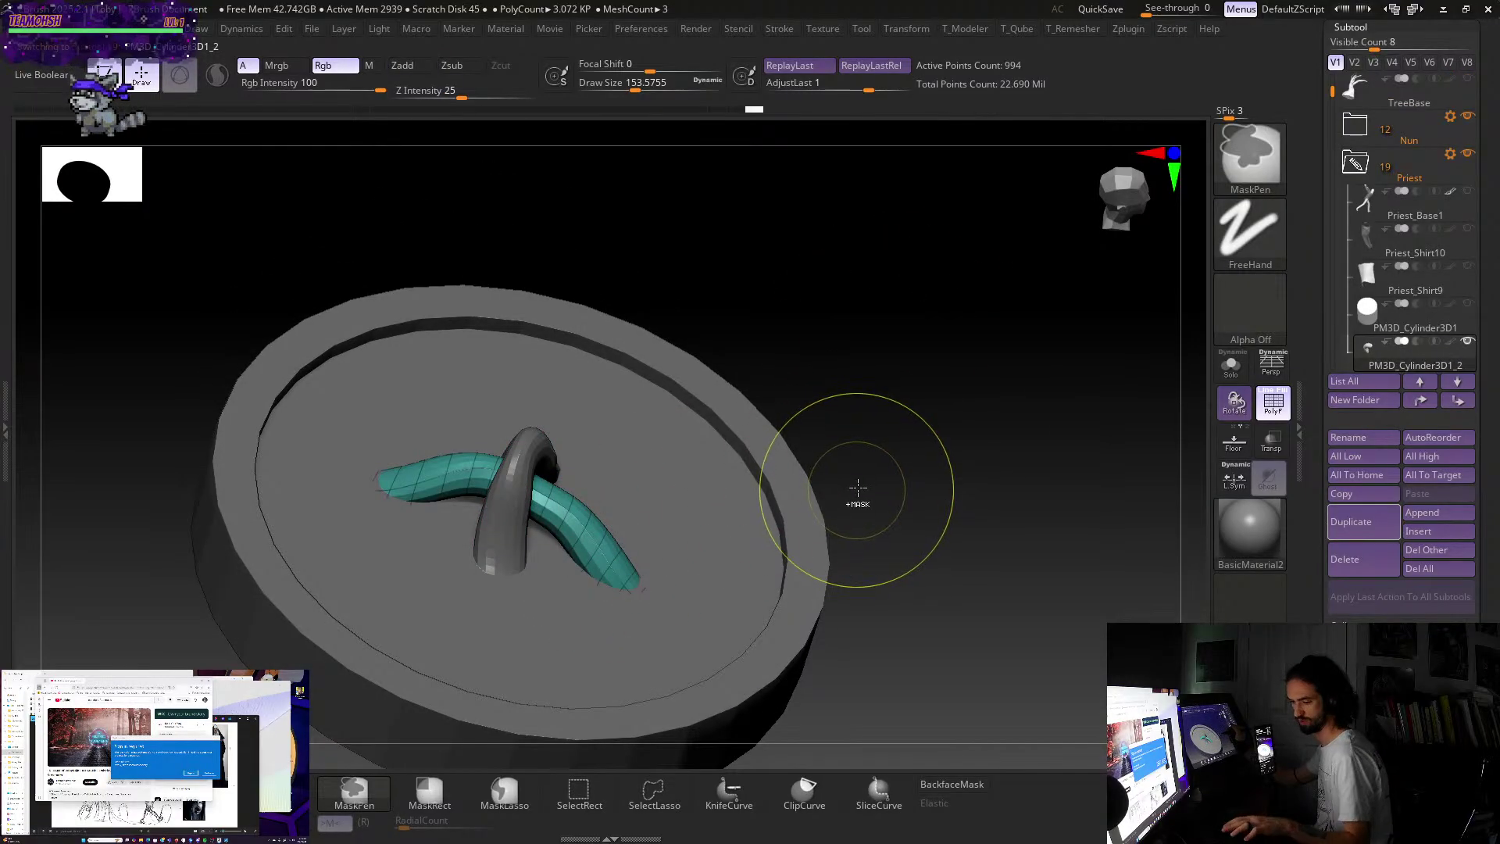
{"action": "left_click_drag", "start_coordinate": [977, 472], "coordinate": [627, 433]}
- Select the upper thread and reshape its end and bend with the Move brush so it wraps over the lower thread
{"action": "left_click", "coordinate": [616, 400], "text": "alt"}
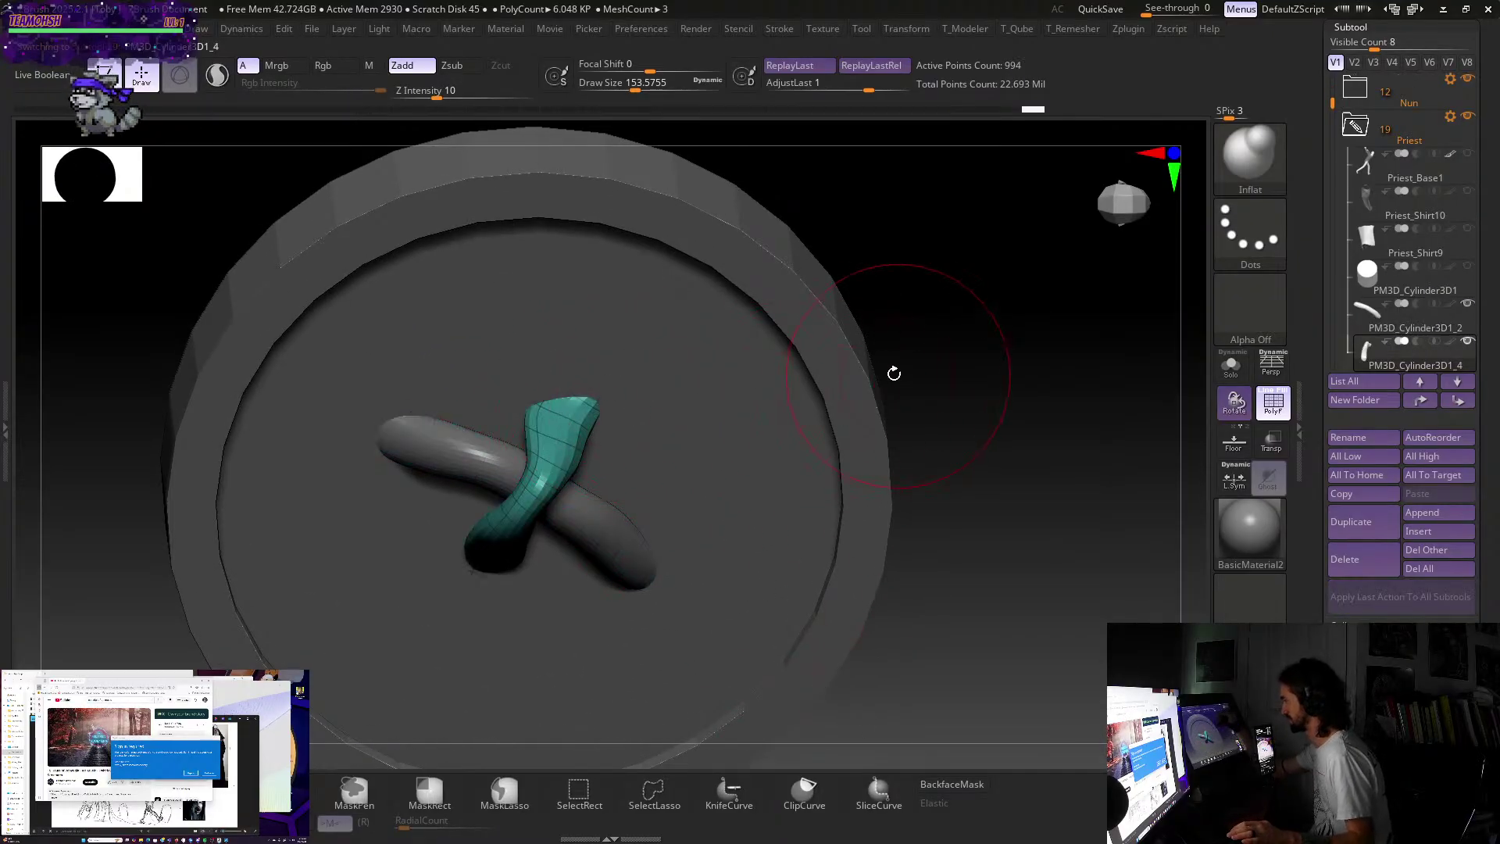
{"action": "key", "text": "b"}
{"action": "key", "text": "m"}
{"action": "key", "text": "v"}
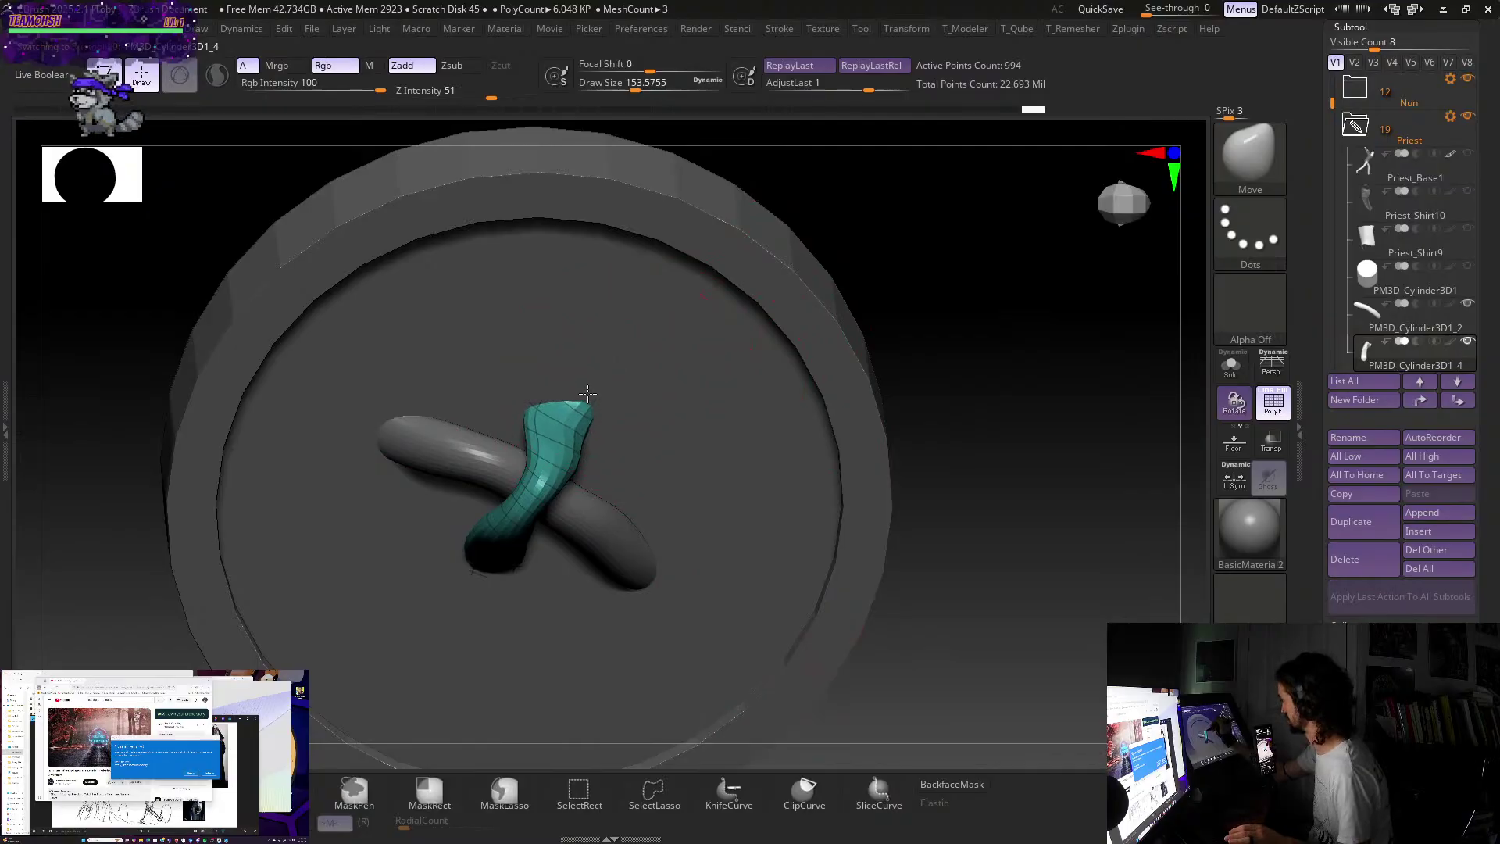
{"action": "mouse_move", "coordinate": [921, 476]}
{"action": "left_mouse_down"}
{"action": "mouse_move", "coordinate": [988, 509]}
{"action": "mouse_move", "coordinate": [935, 479]}
{"action": "left_mouse_up"}
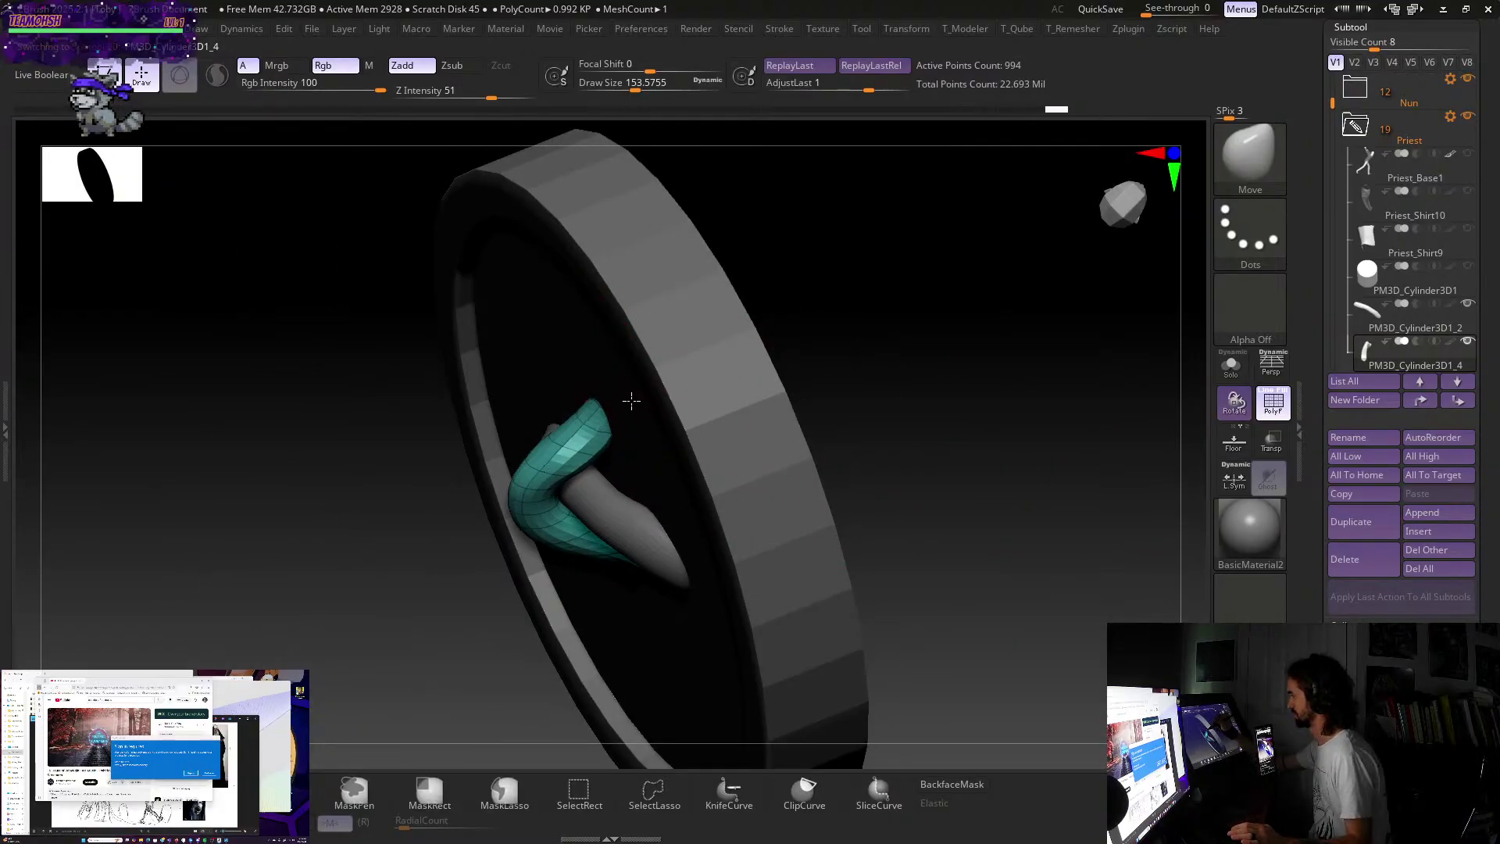
{"action": "mouse_move", "coordinate": [865, 405]}
{"action": "left_mouse_down"}
{"action": "mouse_move", "coordinate": [872, 303]}
{"action": "mouse_move", "coordinate": [888, 342]}
{"action": "mouse_move", "coordinate": [875, 341]}
{"action": "left_mouse_up"}
{"action": "mouse_move", "coordinate": [596, 456]}
{"action": "left_mouse_down"}
{"action": "mouse_move", "coordinate": [621, 427]}
{"action": "mouse_move", "coordinate": [631, 457]}
{"action": "mouse_move", "coordinate": [617, 438]}
{"action": "left_mouse_up"}
{"action": "left_click_drag", "start_coordinate": [859, 461], "coordinate": [905, 582]}
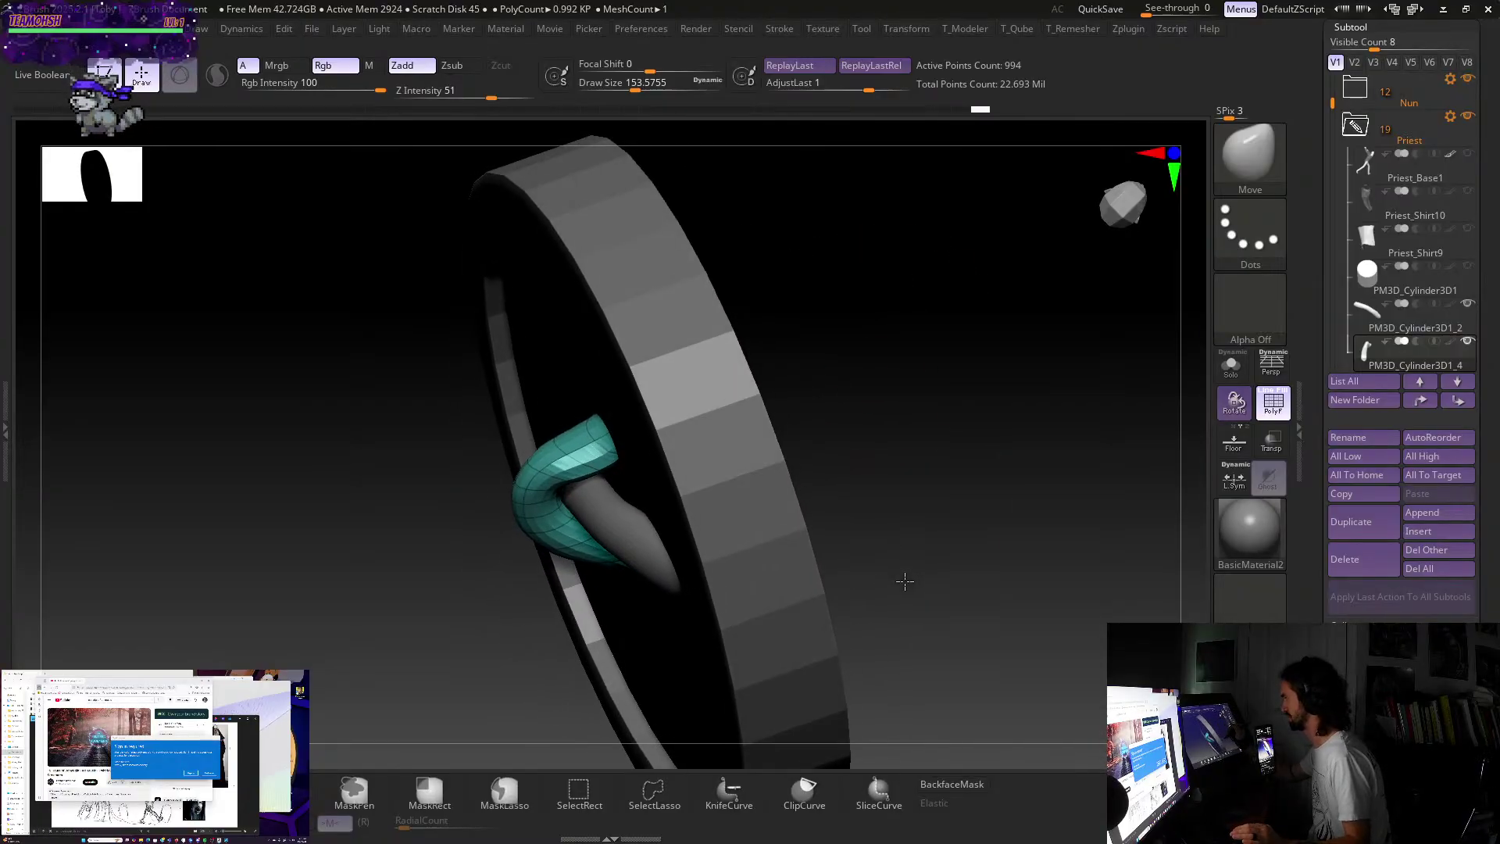
- Select the lower thread, reduce the draw size to about 77, and shape it into an arch beneath the upper thread
{"action": "left_click", "coordinate": [656, 549], "text": "alt"}
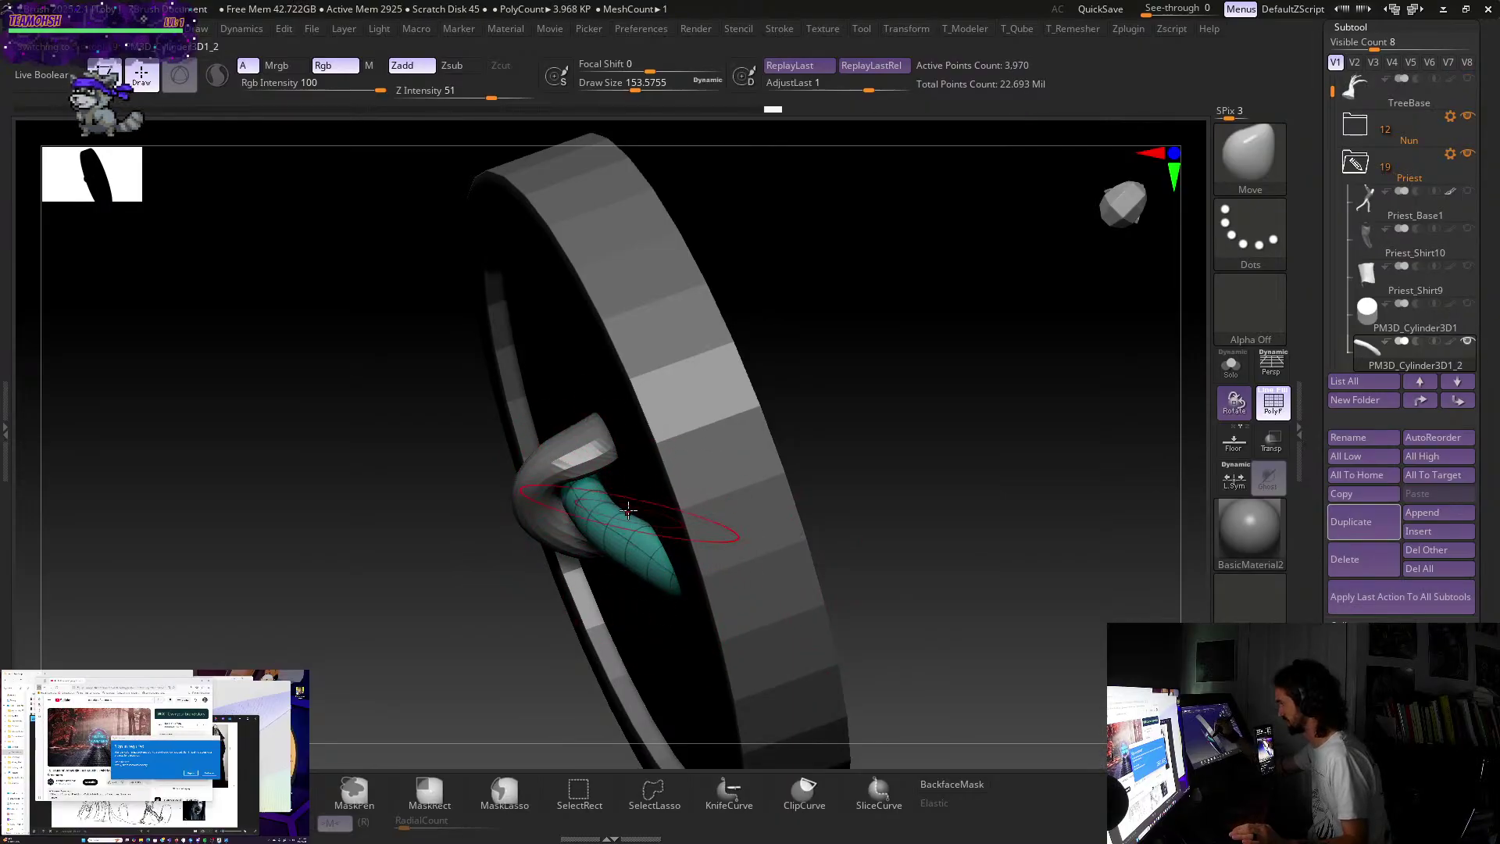
{"action": "left_click_drag", "start_coordinate": [875, 438], "coordinate": [1031, 305]}
{"action": "left_click_drag", "start_coordinate": [820, 364], "coordinate": [797, 375]}
{"action": "key", "text": "s"}
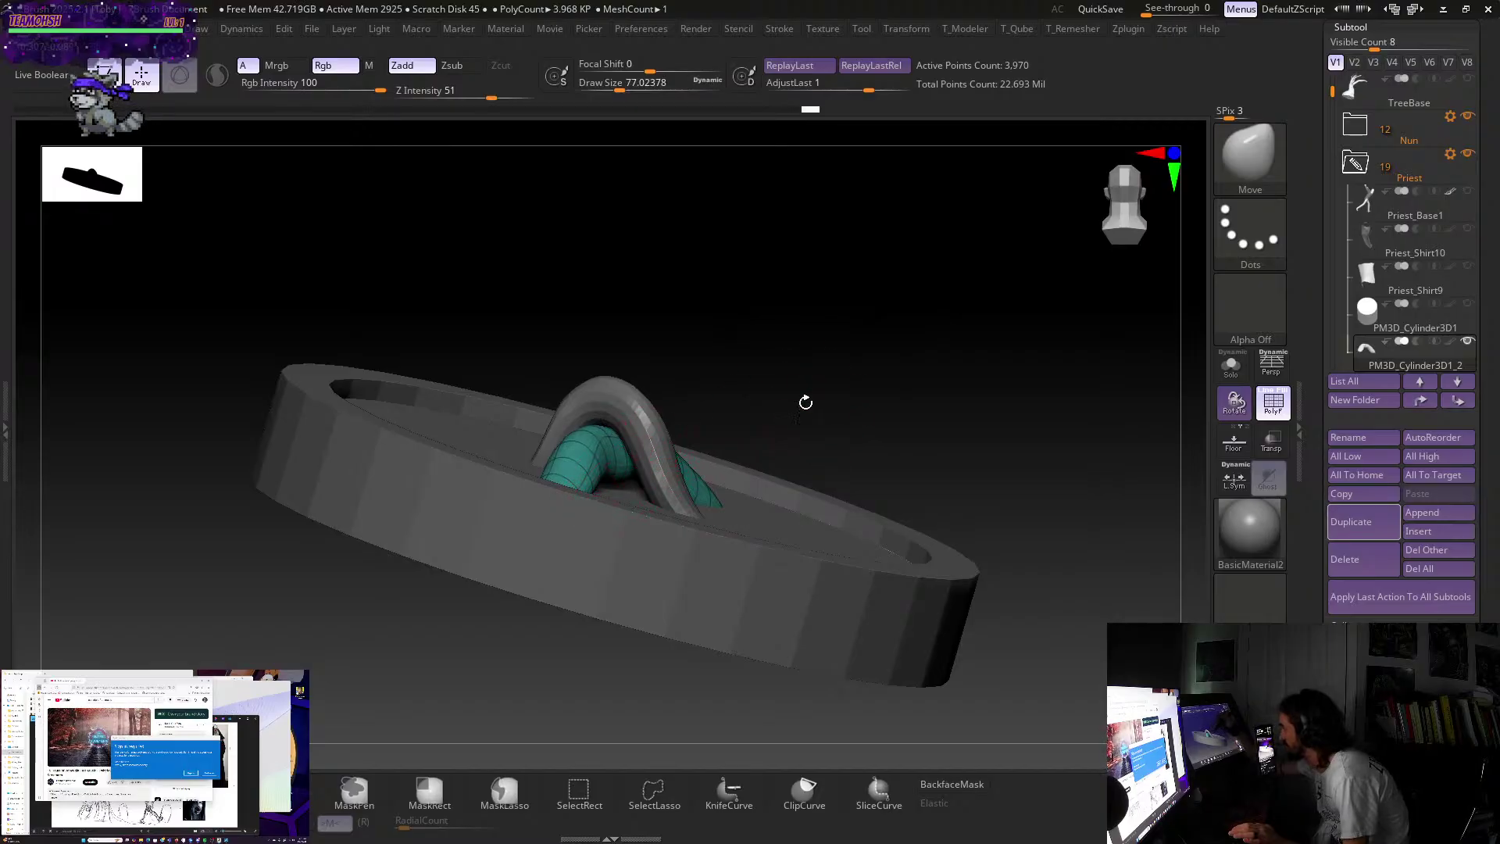
{"action": "mouse_move", "coordinate": [805, 403]}
{"action": "left_mouse_down"}
{"action": "mouse_move", "coordinate": [753, 389]}
{"action": "mouse_move", "coordinate": [722, 487]}
{"action": "left_mouse_up"}
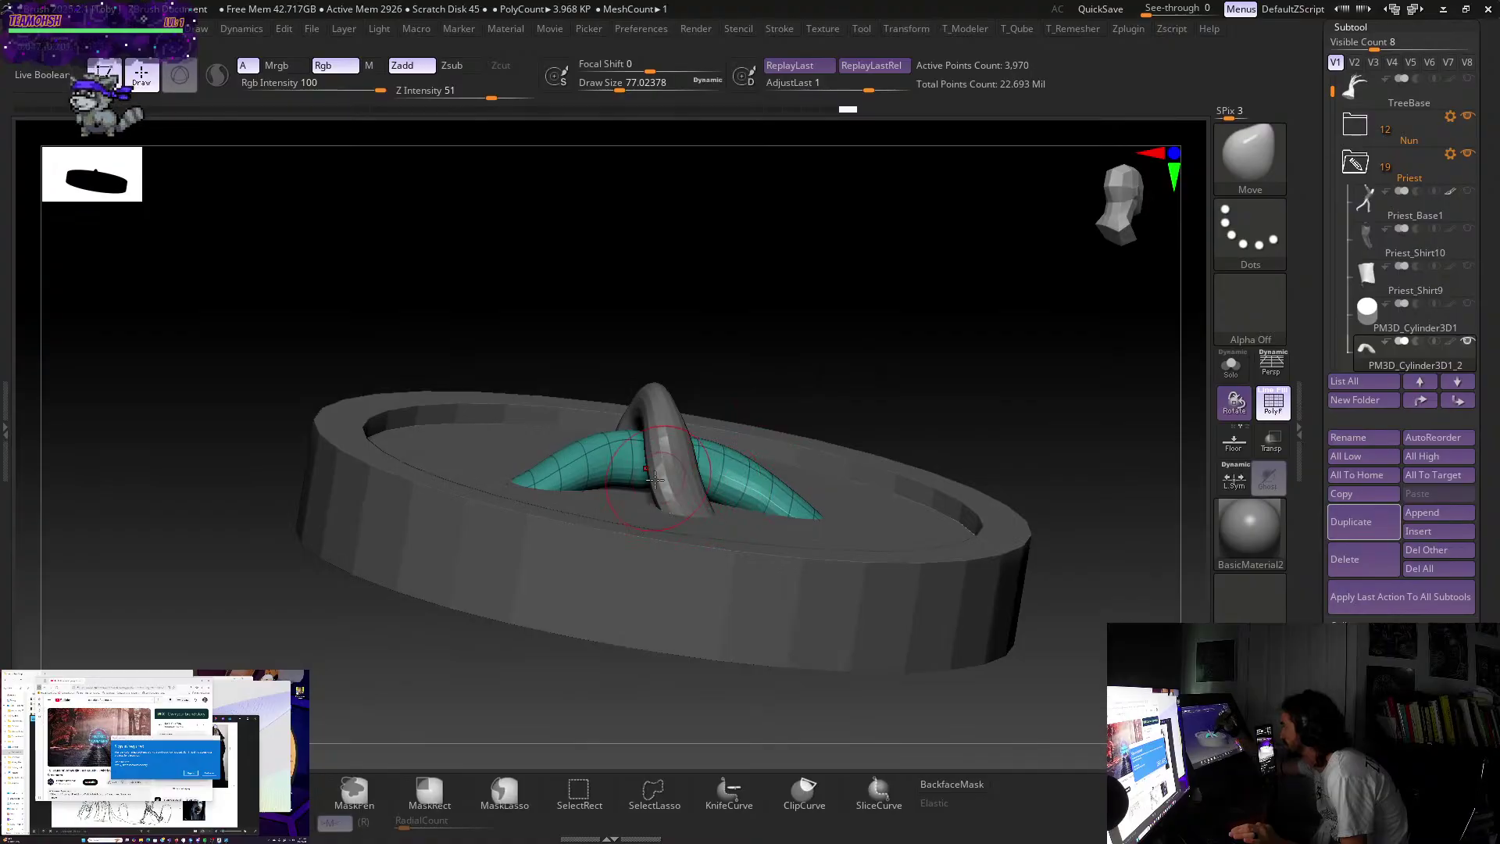
- Select the upper thread and adjust the inside of its arch with the Move brush to fit over the lower thread
{"action": "left_click", "coordinate": [665, 437], "text": "alt"}
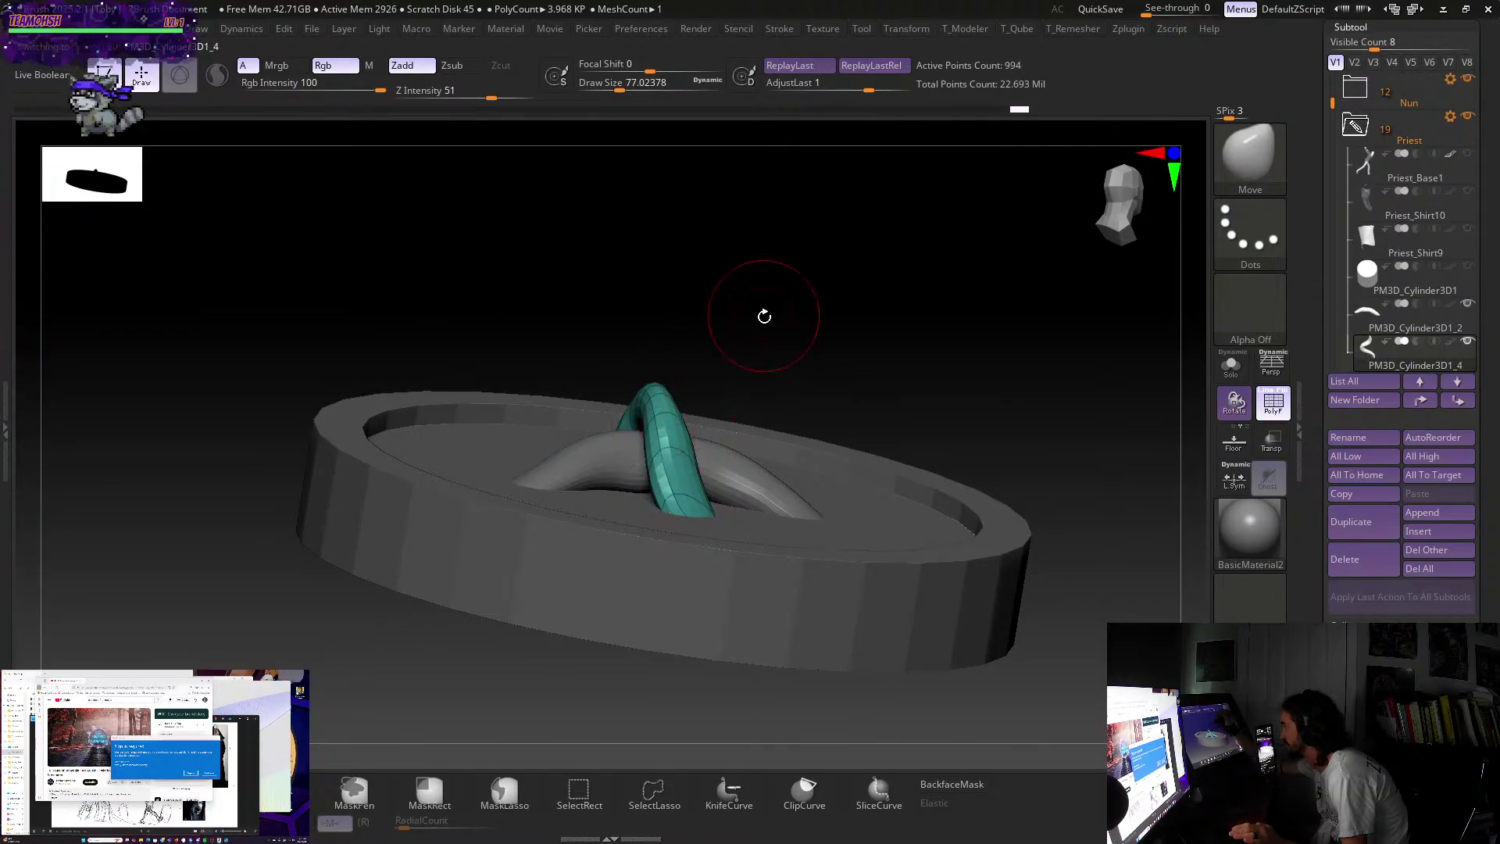
{"action": "left_click_drag", "start_coordinate": [767, 312], "coordinate": [812, 352]}
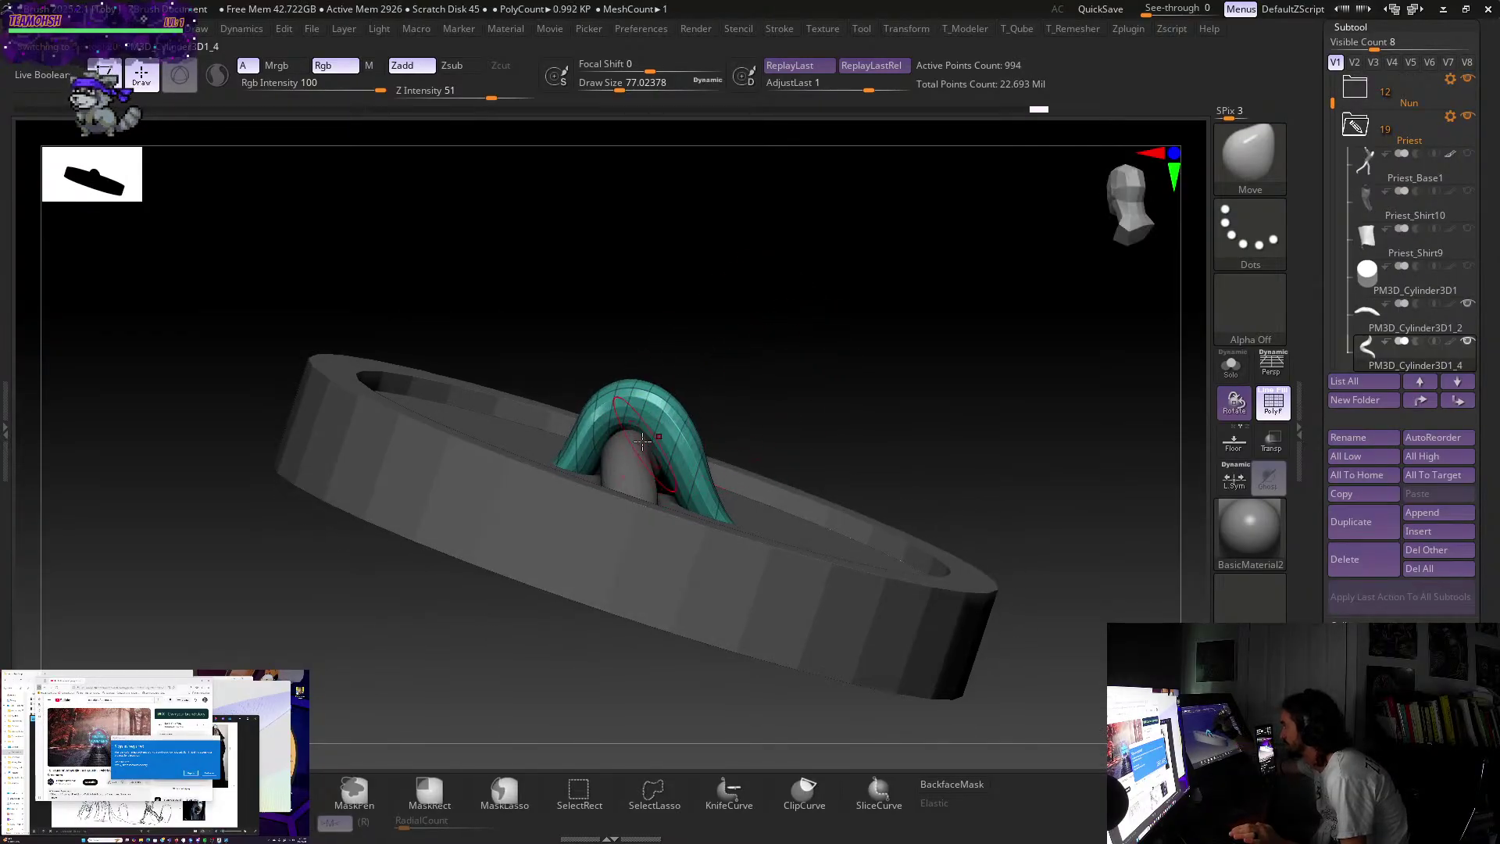
{"action": "left_click_drag", "start_coordinate": [618, 428], "coordinate": [797, 325]}
{"action": "left_click", "coordinate": [834, 426], "text": "alt"}
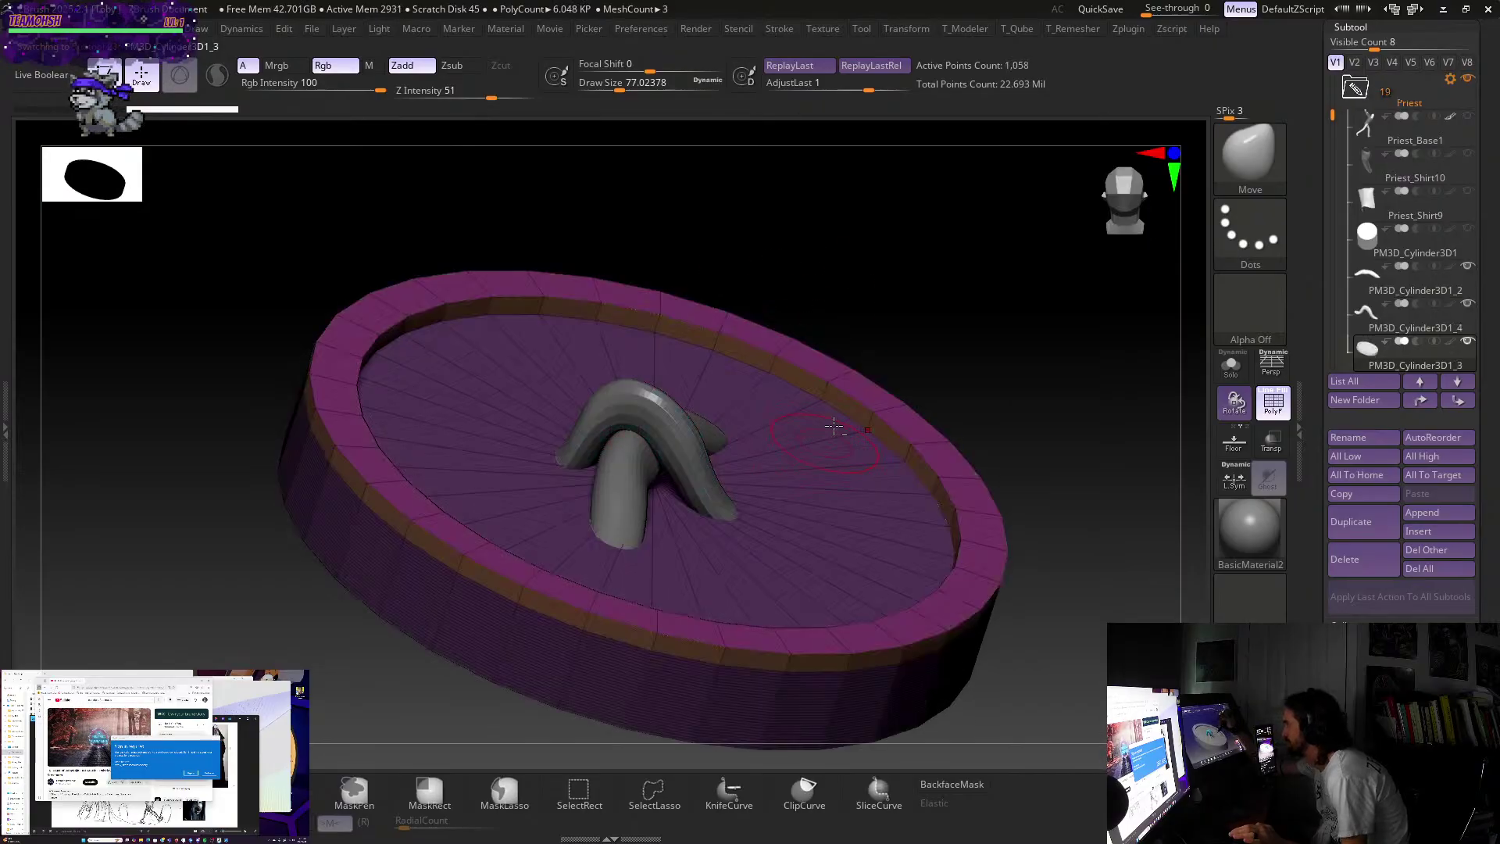
{"action": "key", "text": "ctrl+z"}
- Select the lower thread and touch up its shape with the Smooth and Move brushes, using draw sizes of about 280, then 149
{"action": "left_click_drag", "start_coordinate": [925, 325], "coordinate": [911, 434]}
{"action": "scroll", "coordinate": [1028, 562], "scroll_direction": "down", "scroll_amount": 5}
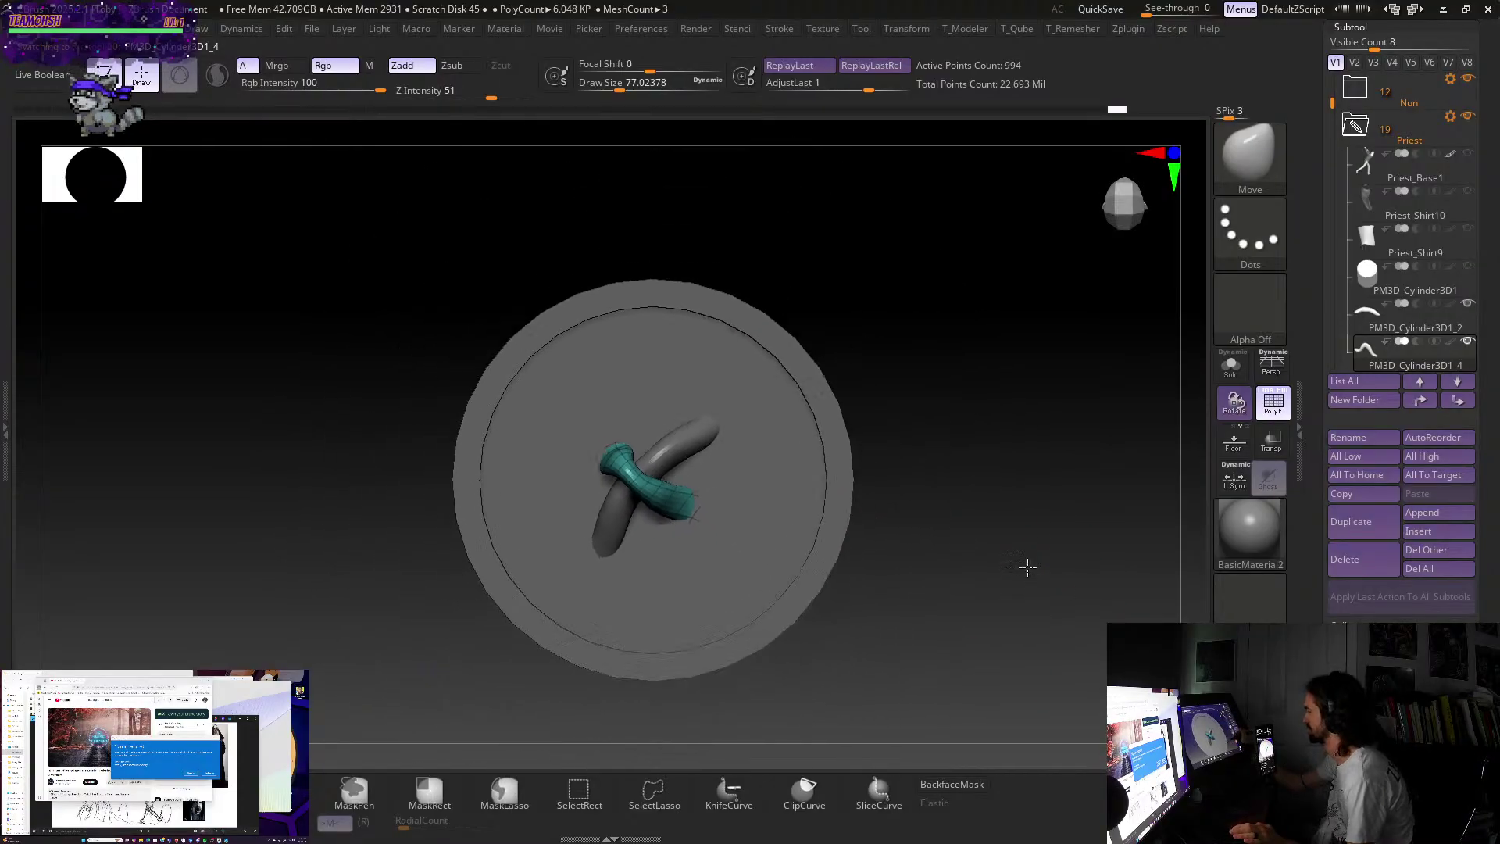
{"action": "scroll", "coordinate": [842, 577], "scroll_direction": "up", "scroll_amount": 3}
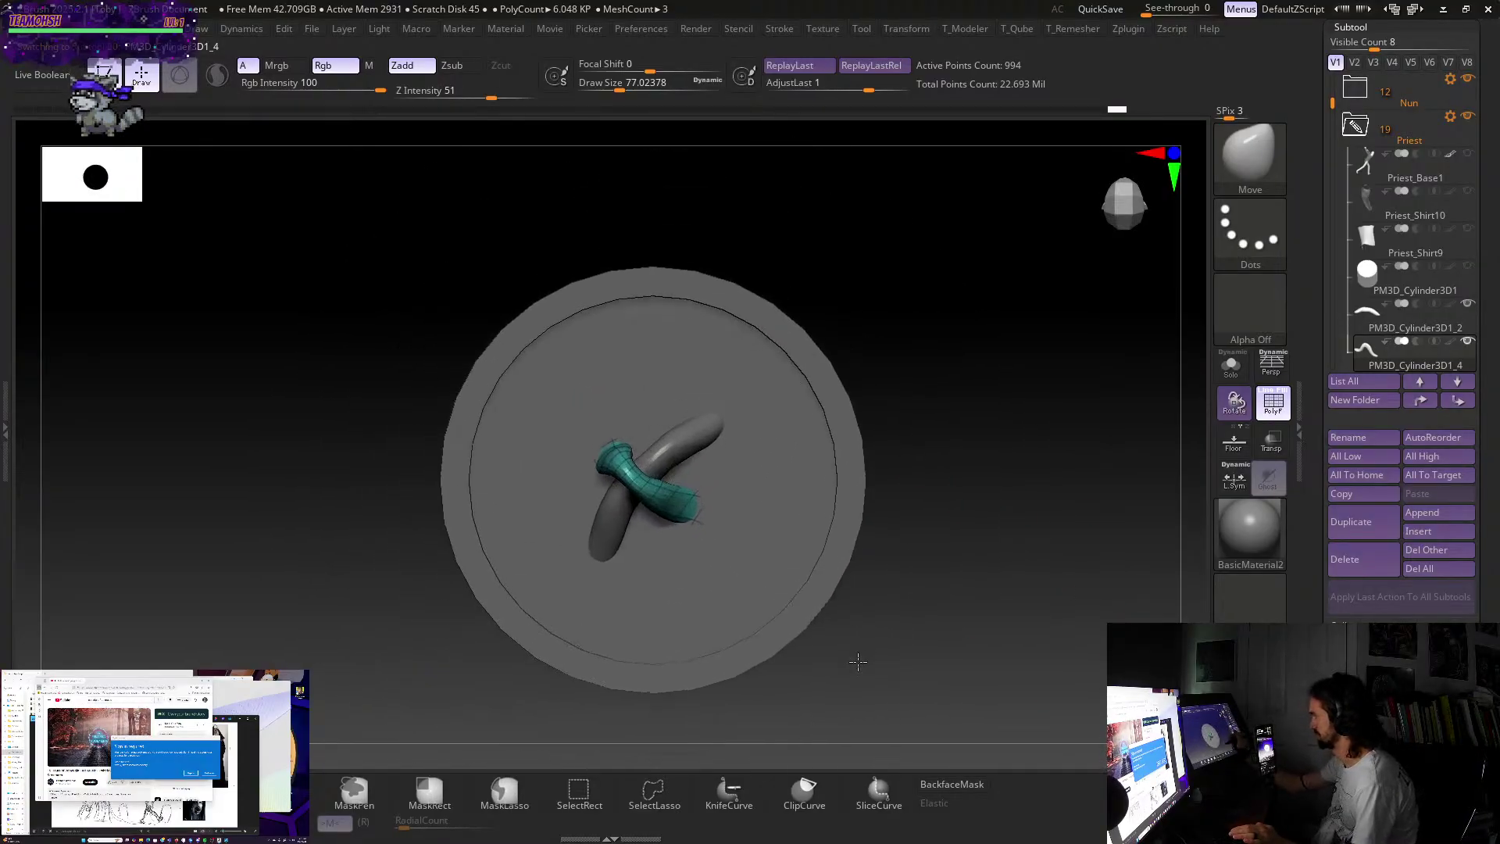
{"action": "left_click", "coordinate": [730, 413], "text": "alt"}
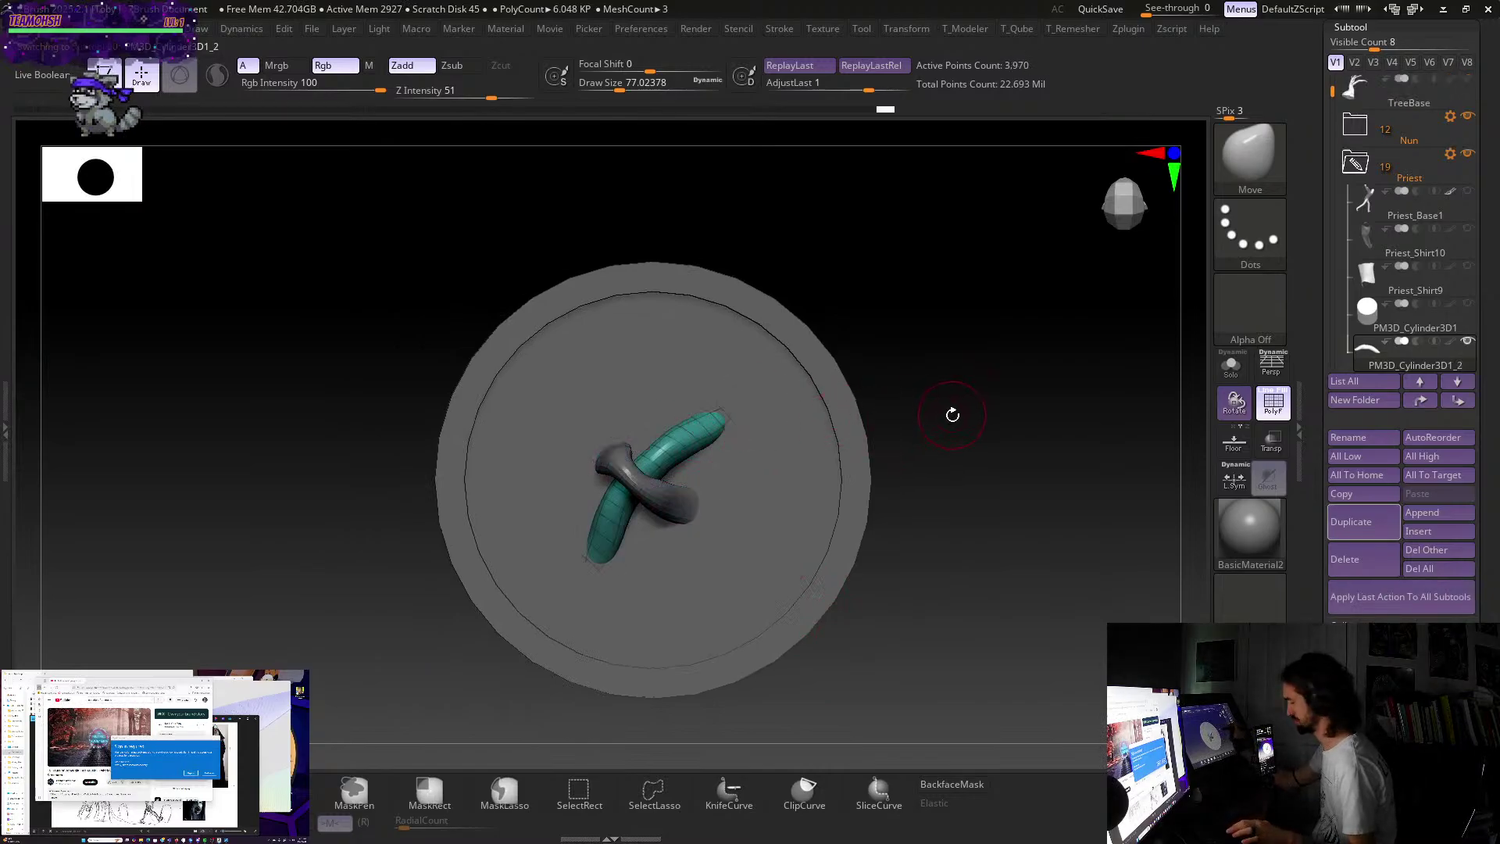
{"action": "key", "text": "s"}
{"action": "left_click_drag", "start_coordinate": [953, 415], "coordinate": [976, 416]}
{"action": "key", "text": "shift"}
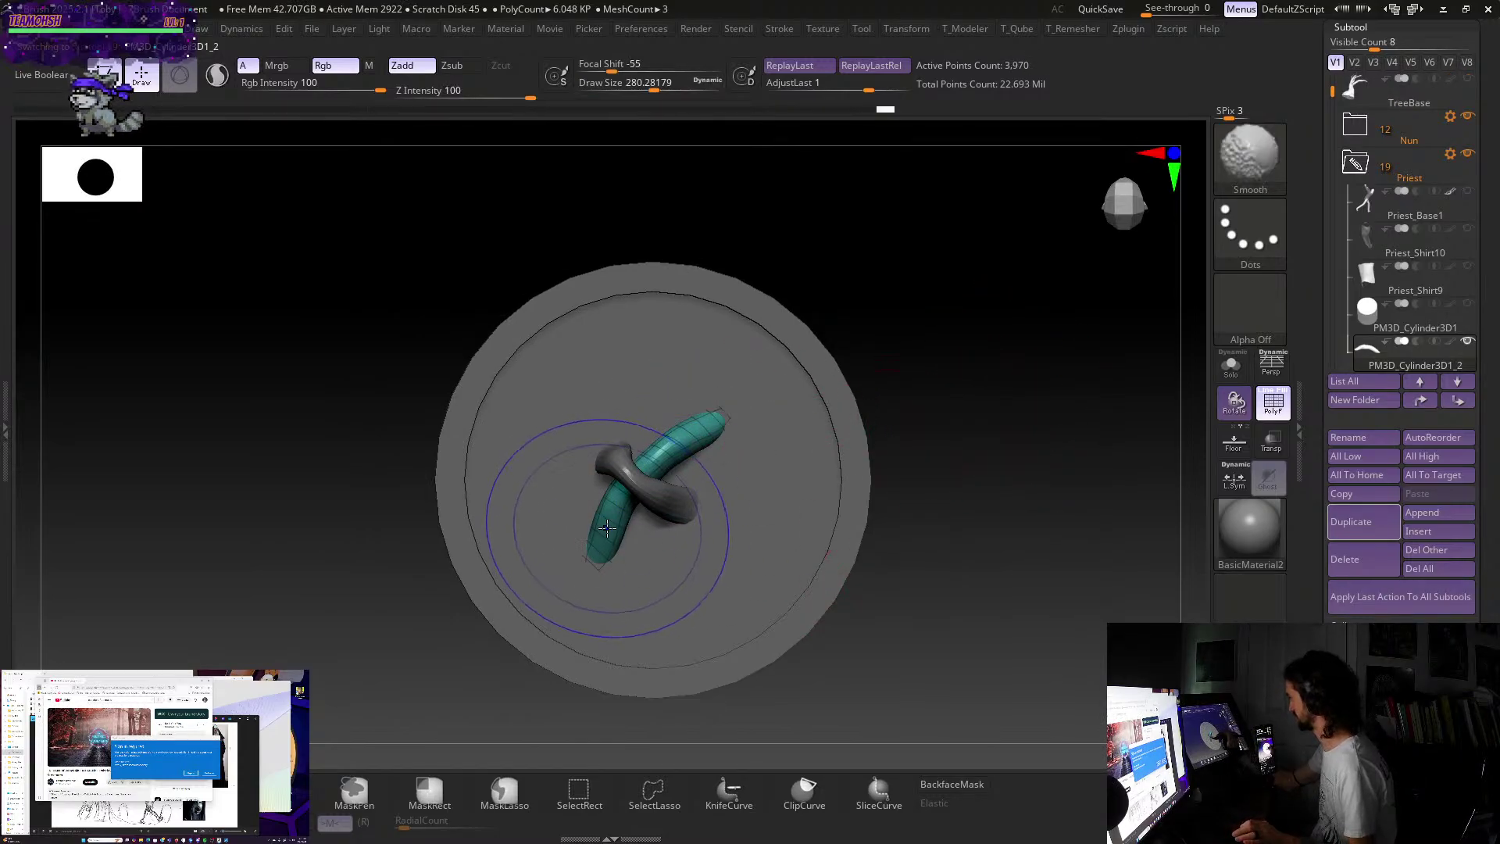
{"action": "left_click", "coordinate": [695, 429], "text": "alt"}
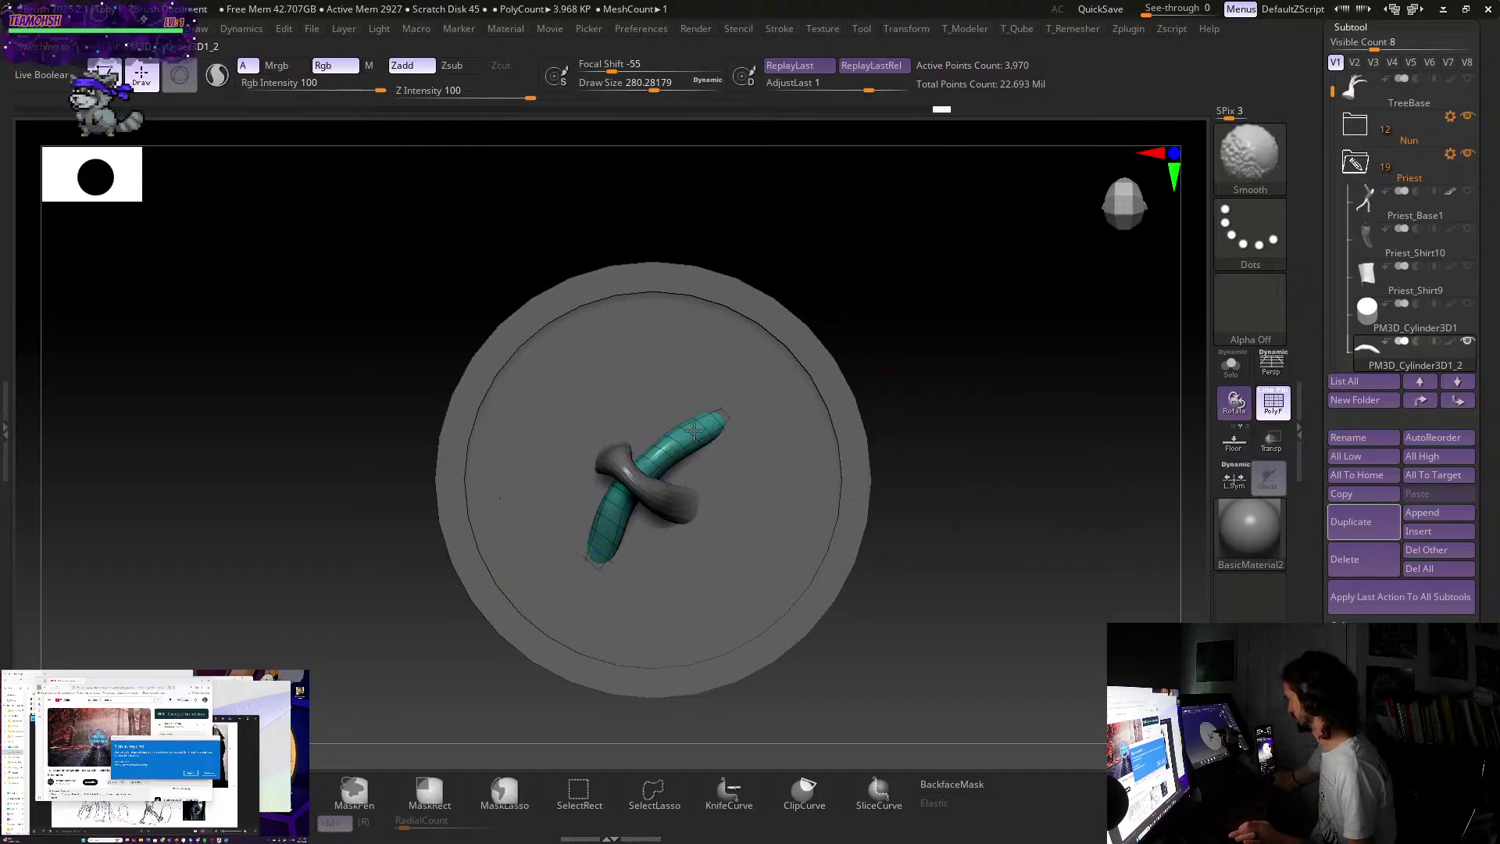
{"action": "mouse_move", "coordinate": [875, 438]}
{"action": "left_mouse_down"}
{"action": "mouse_move", "coordinate": [997, 499]}
{"action": "mouse_move", "coordinate": [1013, 467]}
{"action": "mouse_move", "coordinate": [988, 445]}
{"action": "mouse_move", "coordinate": [987, 462]}
{"action": "left_mouse_up"}
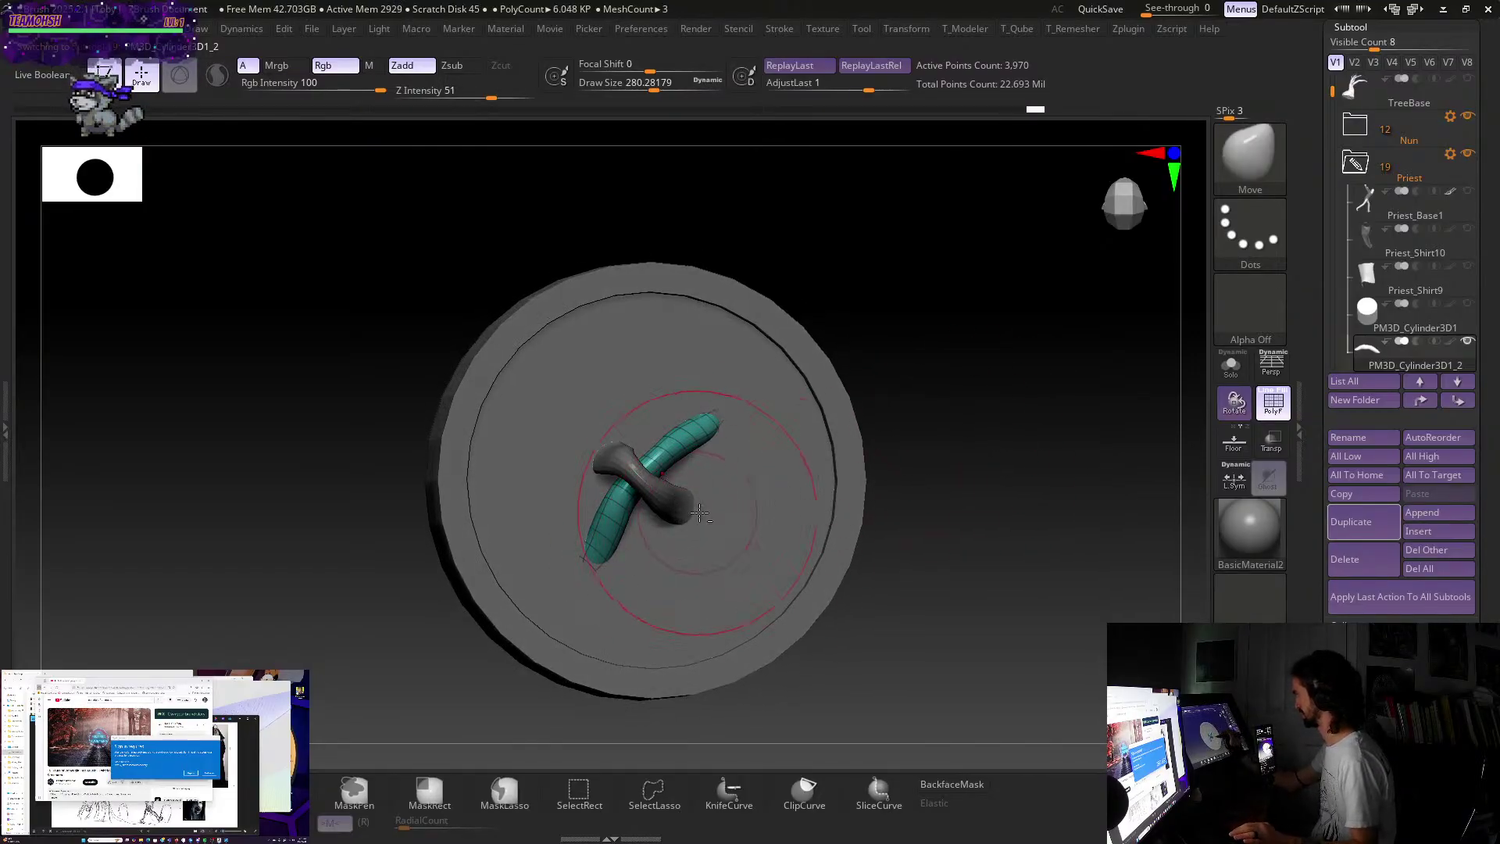
{"action": "key", "text": "s"}
{"action": "left_click_drag", "start_coordinate": [723, 602], "coordinate": [694, 602]}
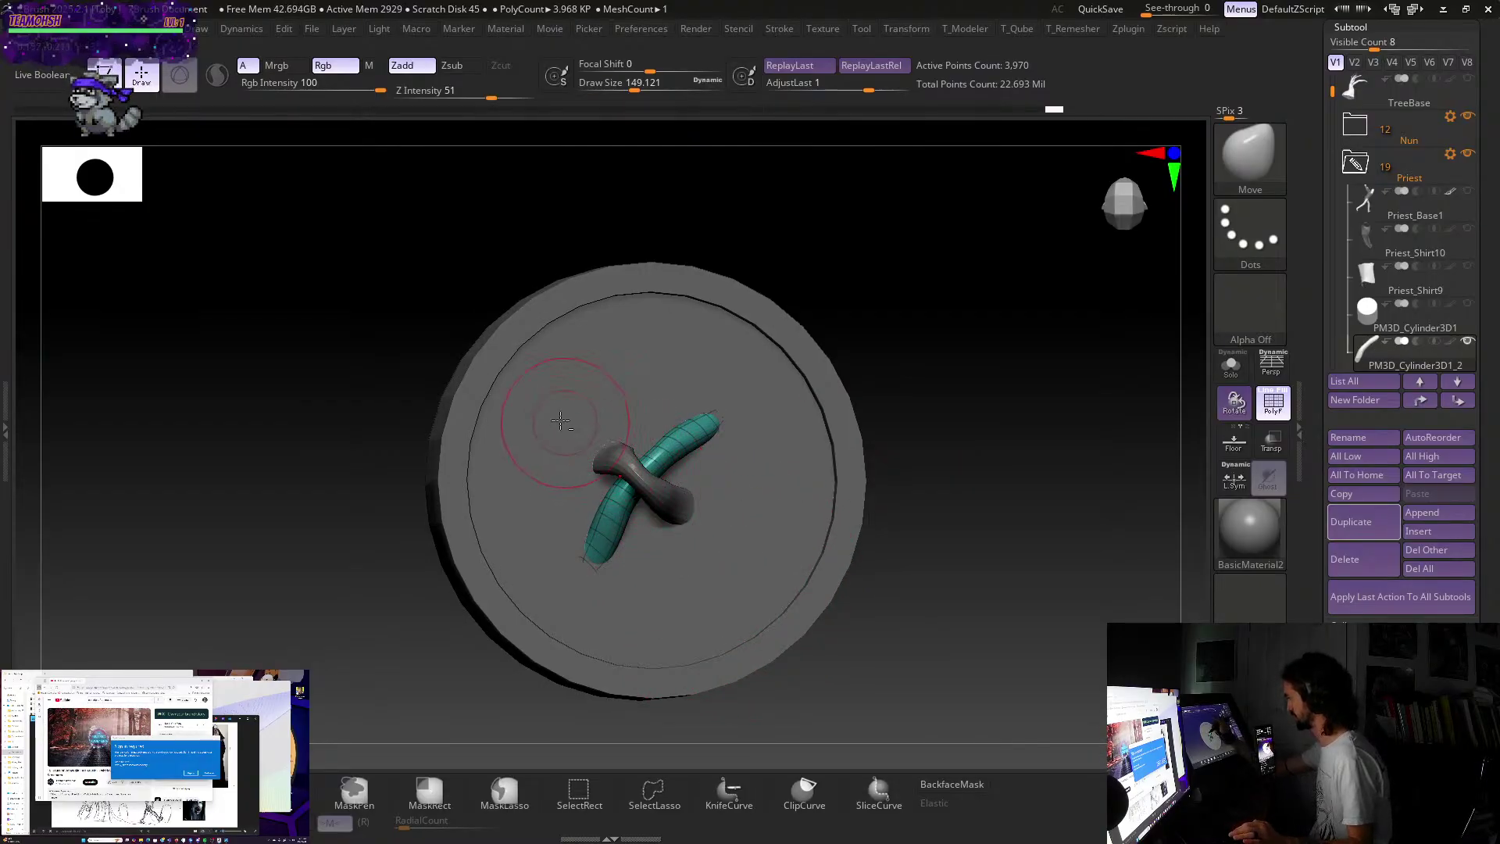
- Select the upper thread PM3D_Cylinder3D1_4 and undo its subdivisions back to the coarse mesh
{"action": "key", "text": "w"}
{"action": "left_click", "coordinate": [605, 451], "text": "alt"}
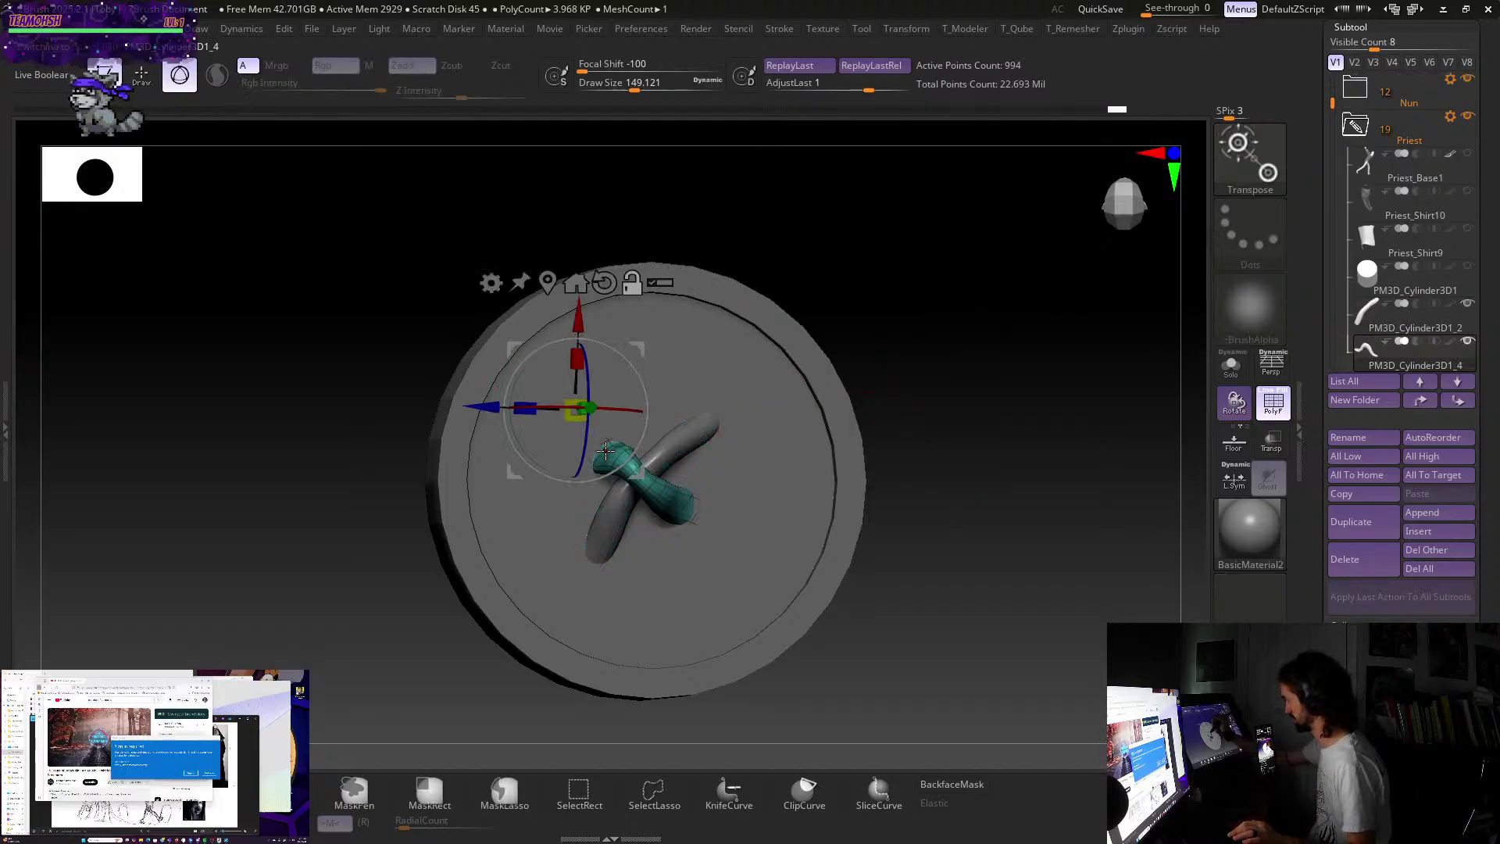
{"action": "key", "text": "q"}
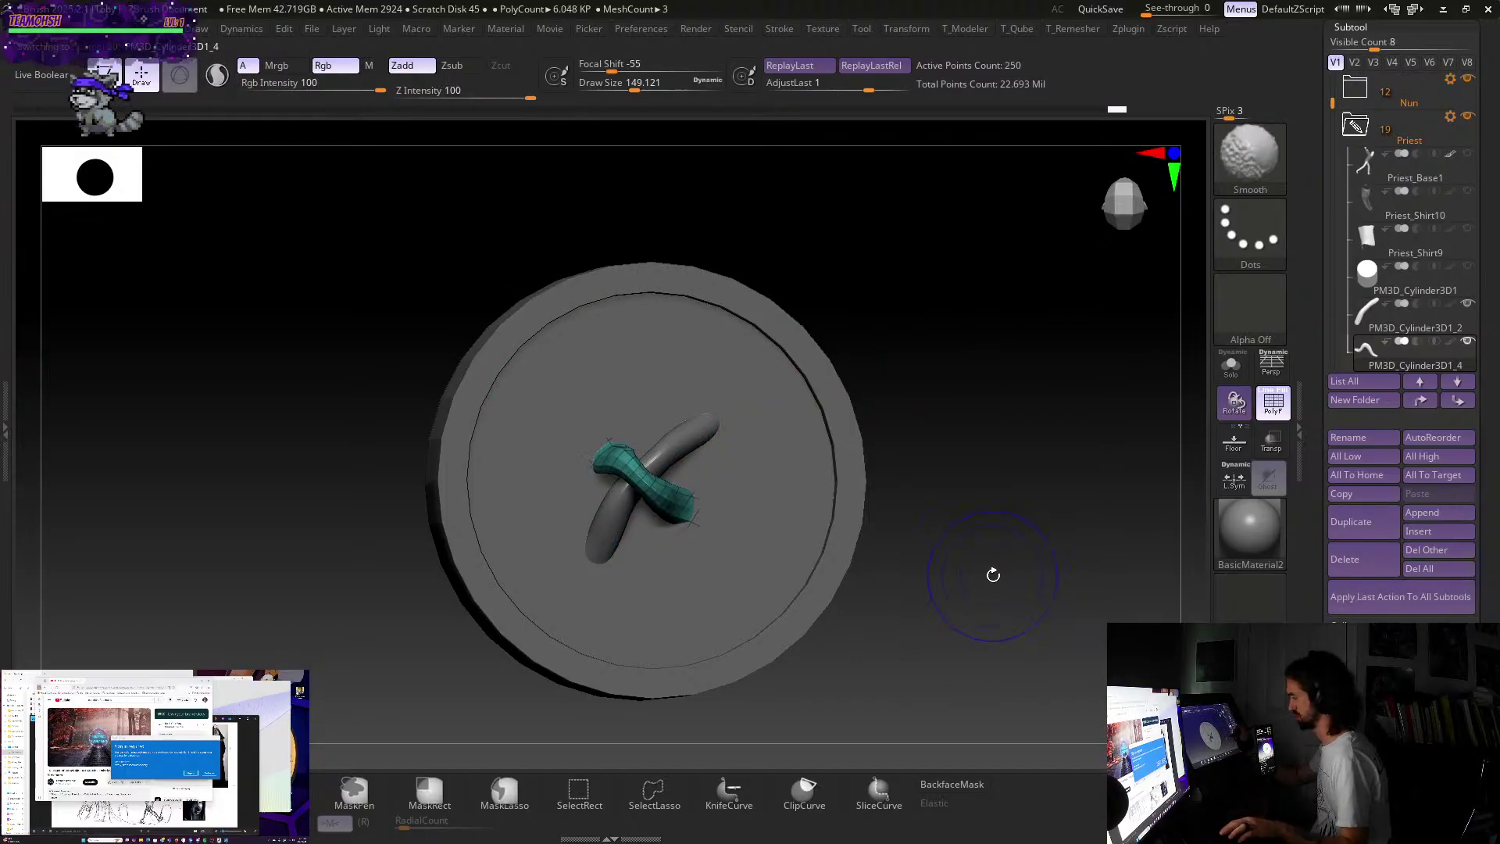
{"action": "key", "text": "ctrl+z"}
- Lengthen the coarse upper thread and bend it into a wider arch with the Move brush at a draw size of about 251
{"action": "key", "text": "s"}
{"action": "left_click_drag", "start_coordinate": [988, 566], "coordinate": [1010, 566]}
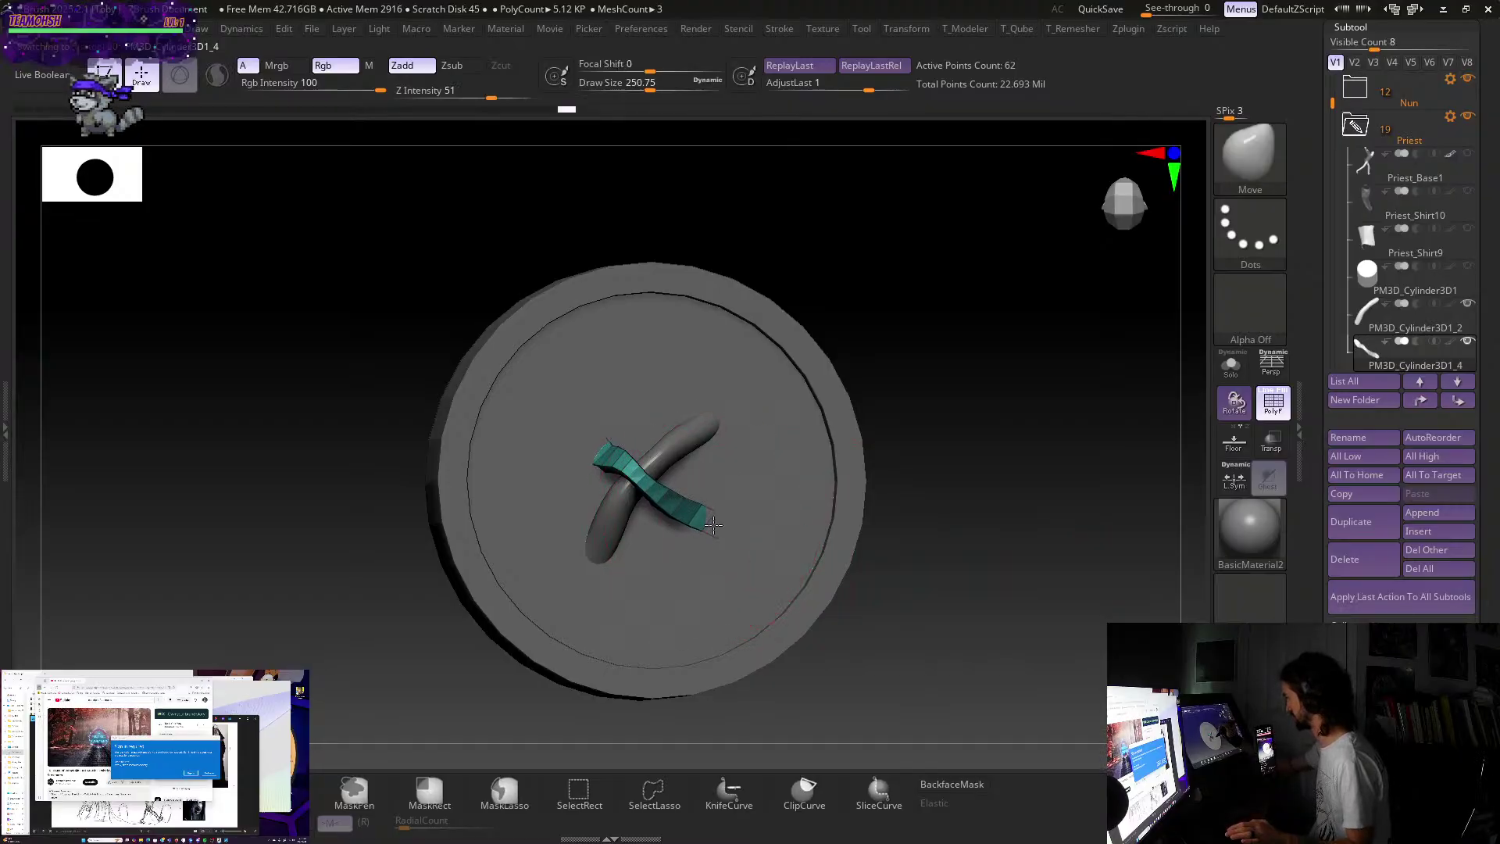
{"action": "left_click_drag", "start_coordinate": [595, 447], "coordinate": [586, 422]}
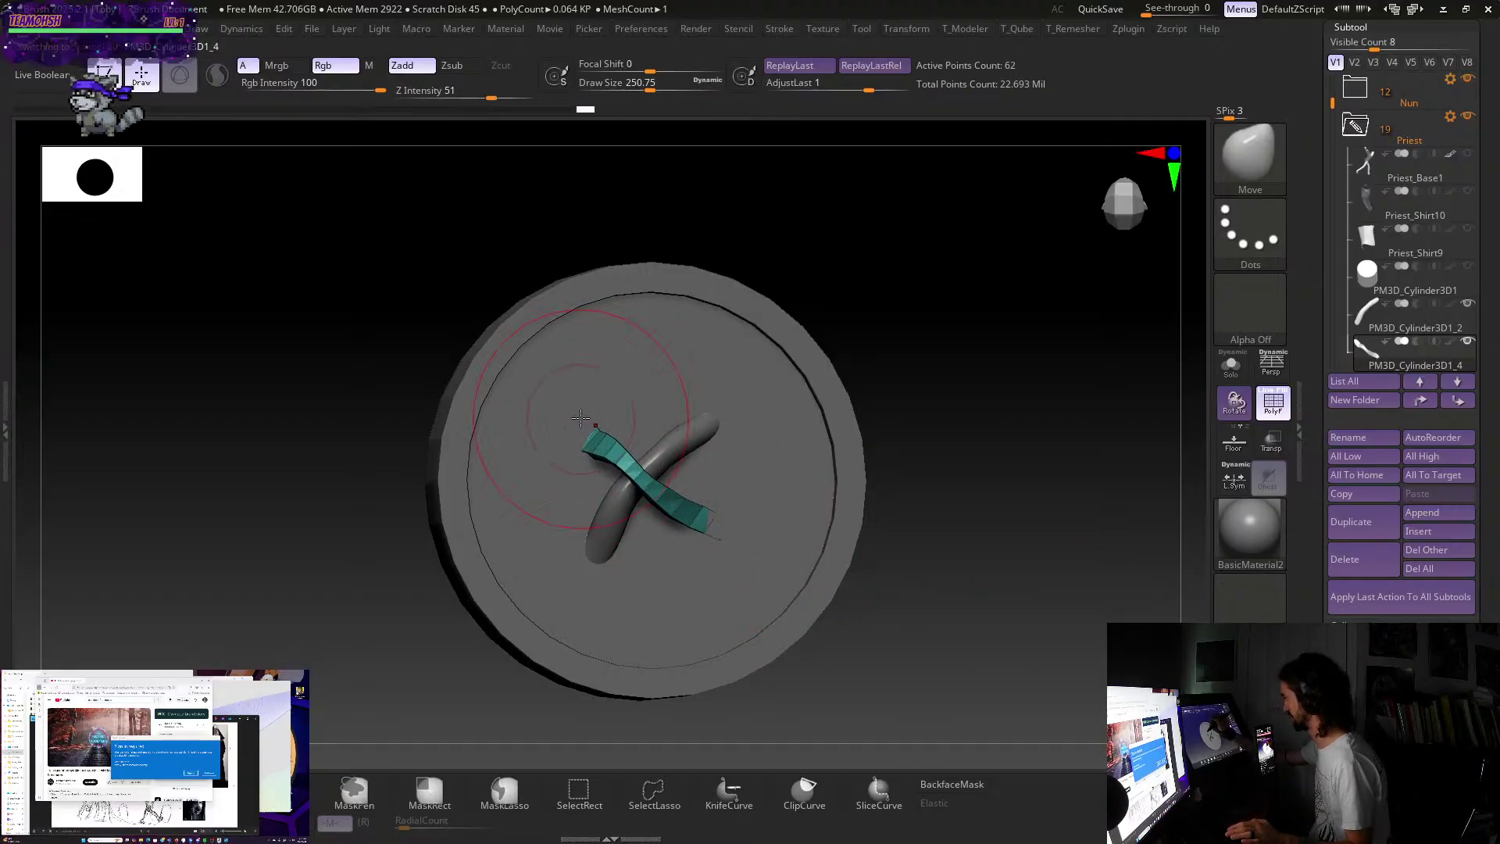
{"action": "left_click_drag", "start_coordinate": [970, 454], "coordinate": [981, 375]}
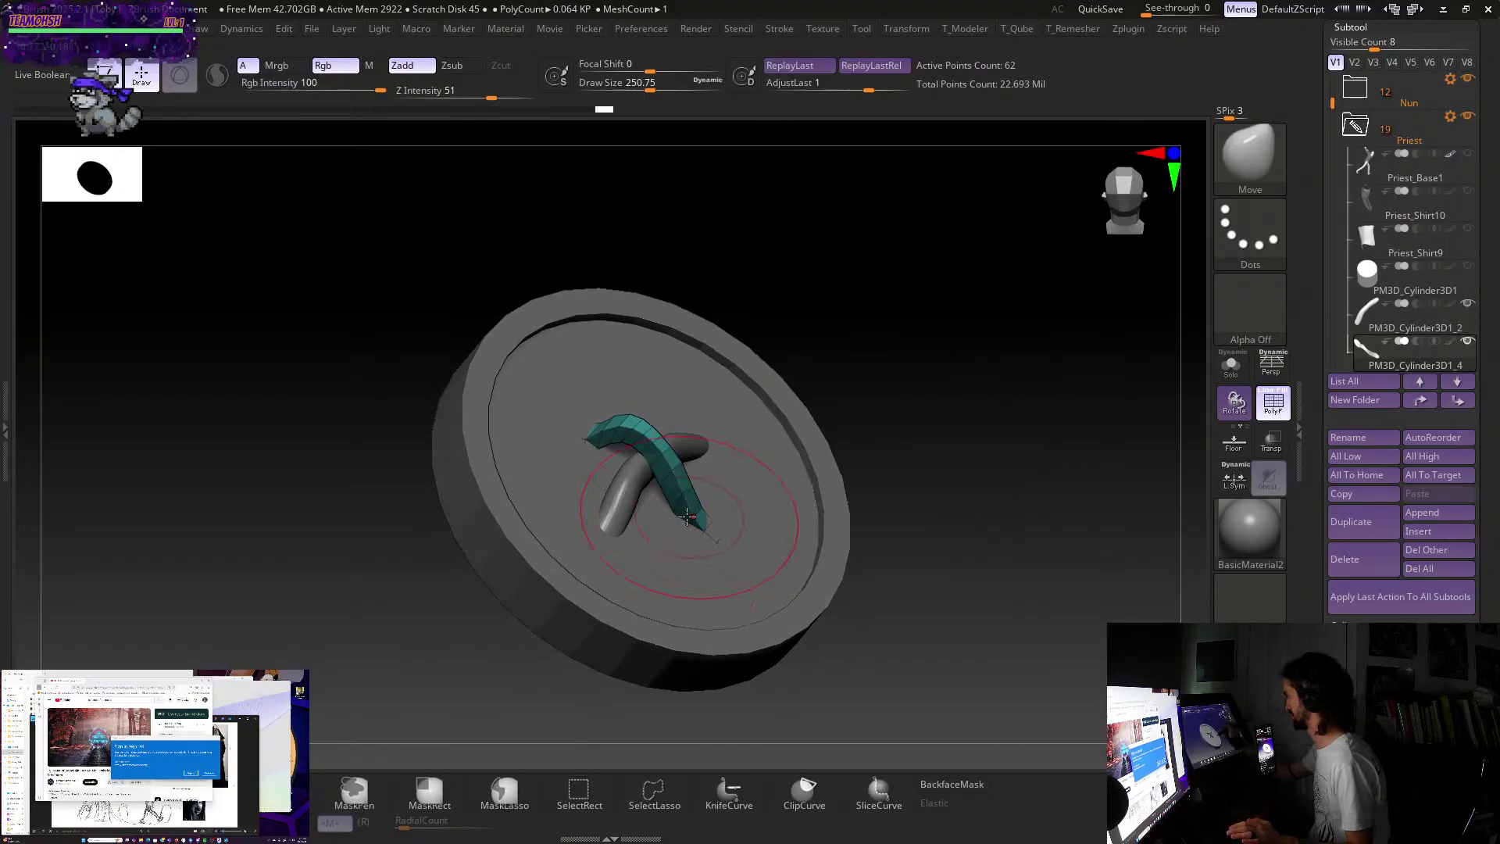
{"action": "left_click_drag", "start_coordinate": [595, 427], "coordinate": [575, 403]}
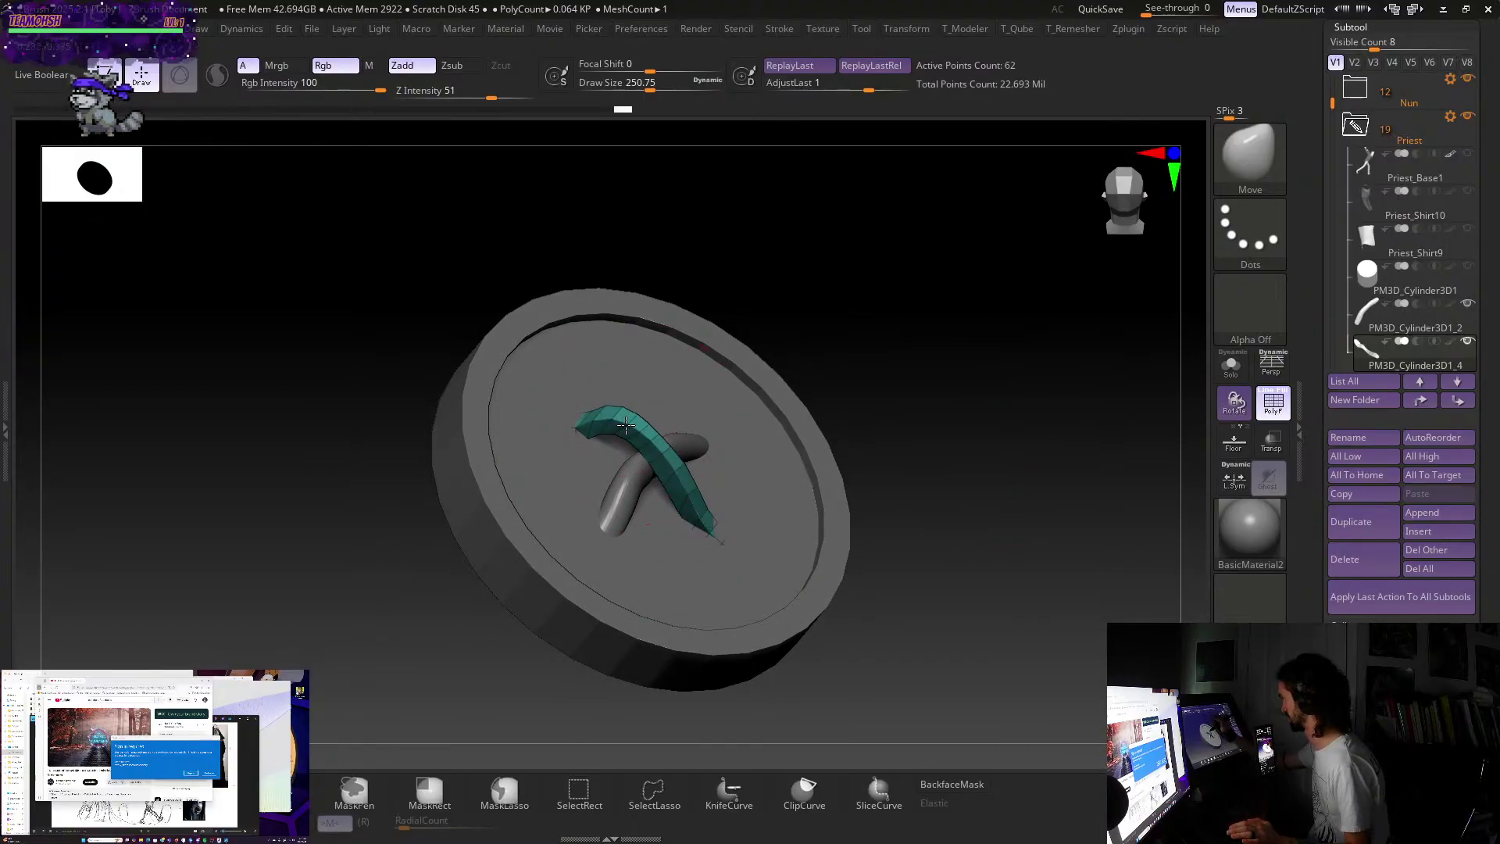
{"action": "left_click_drag", "start_coordinate": [901, 429], "coordinate": [675, 422]}
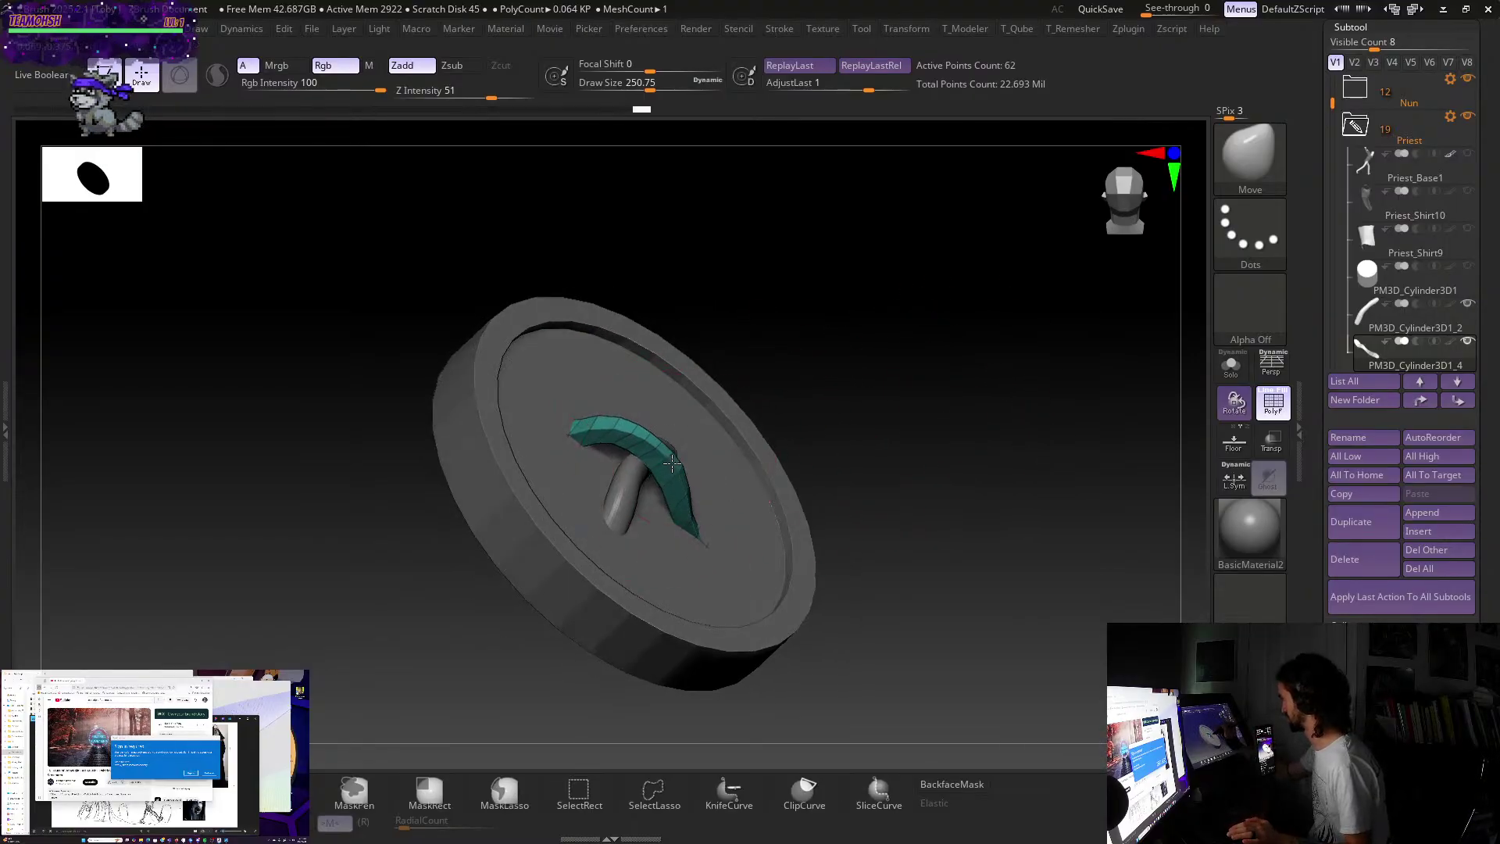
{"action": "left_click_drag", "start_coordinate": [948, 372], "coordinate": [912, 451]}
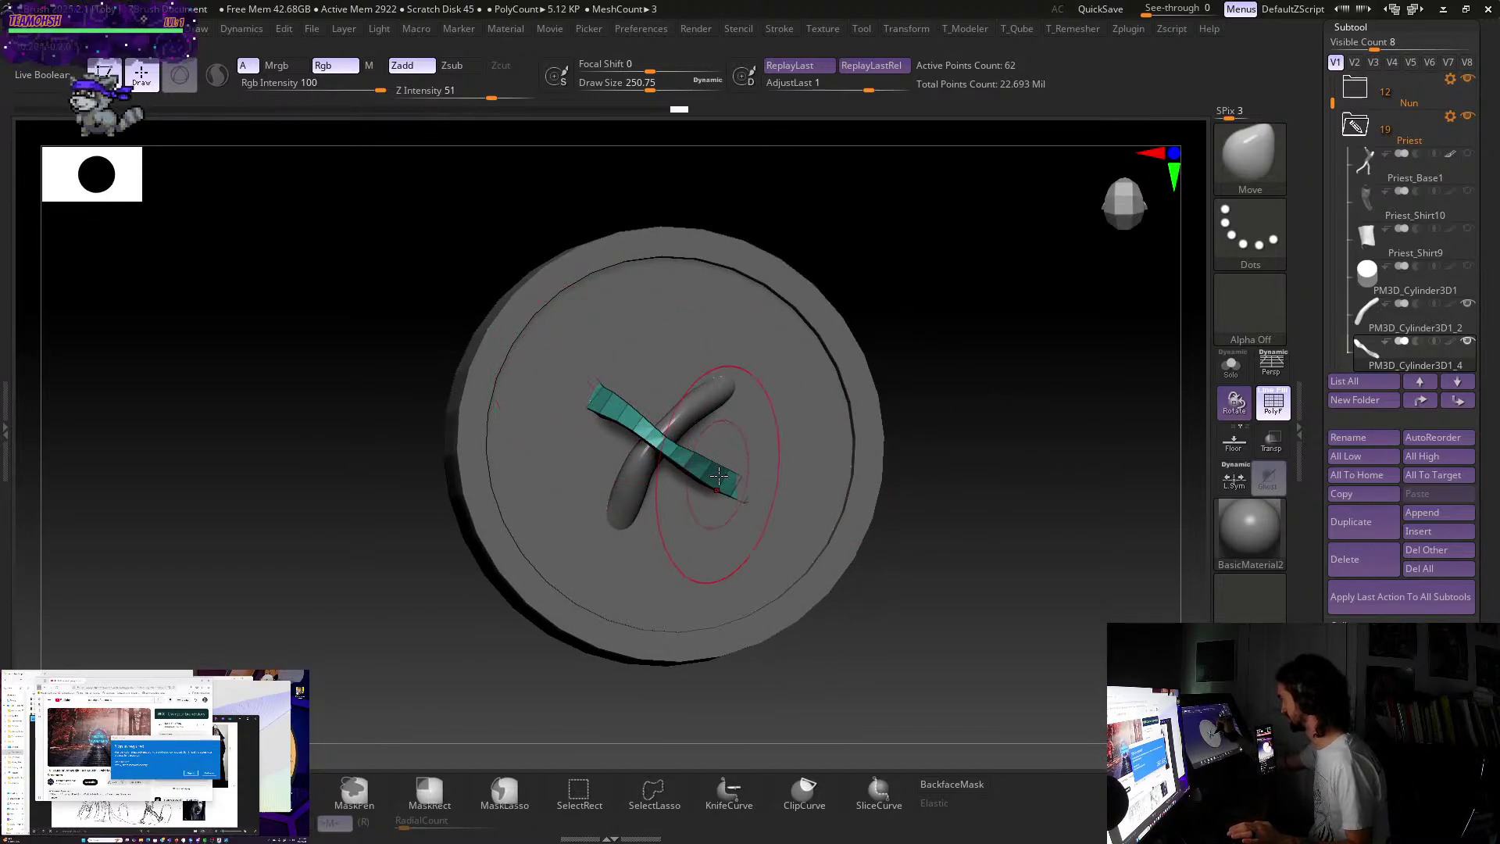
{"action": "mouse_move", "coordinate": [991, 495]}
{"action": "left_mouse_down"}
{"action": "mouse_move", "coordinate": [991, 509]}
{"action": "mouse_move", "coordinate": [975, 474]}
{"action": "left_mouse_up"}
- Subdivide the upper thread twice and thicken its middle with the Inflat brush at a draw size of about 177
{"action": "key", "text": "s"}
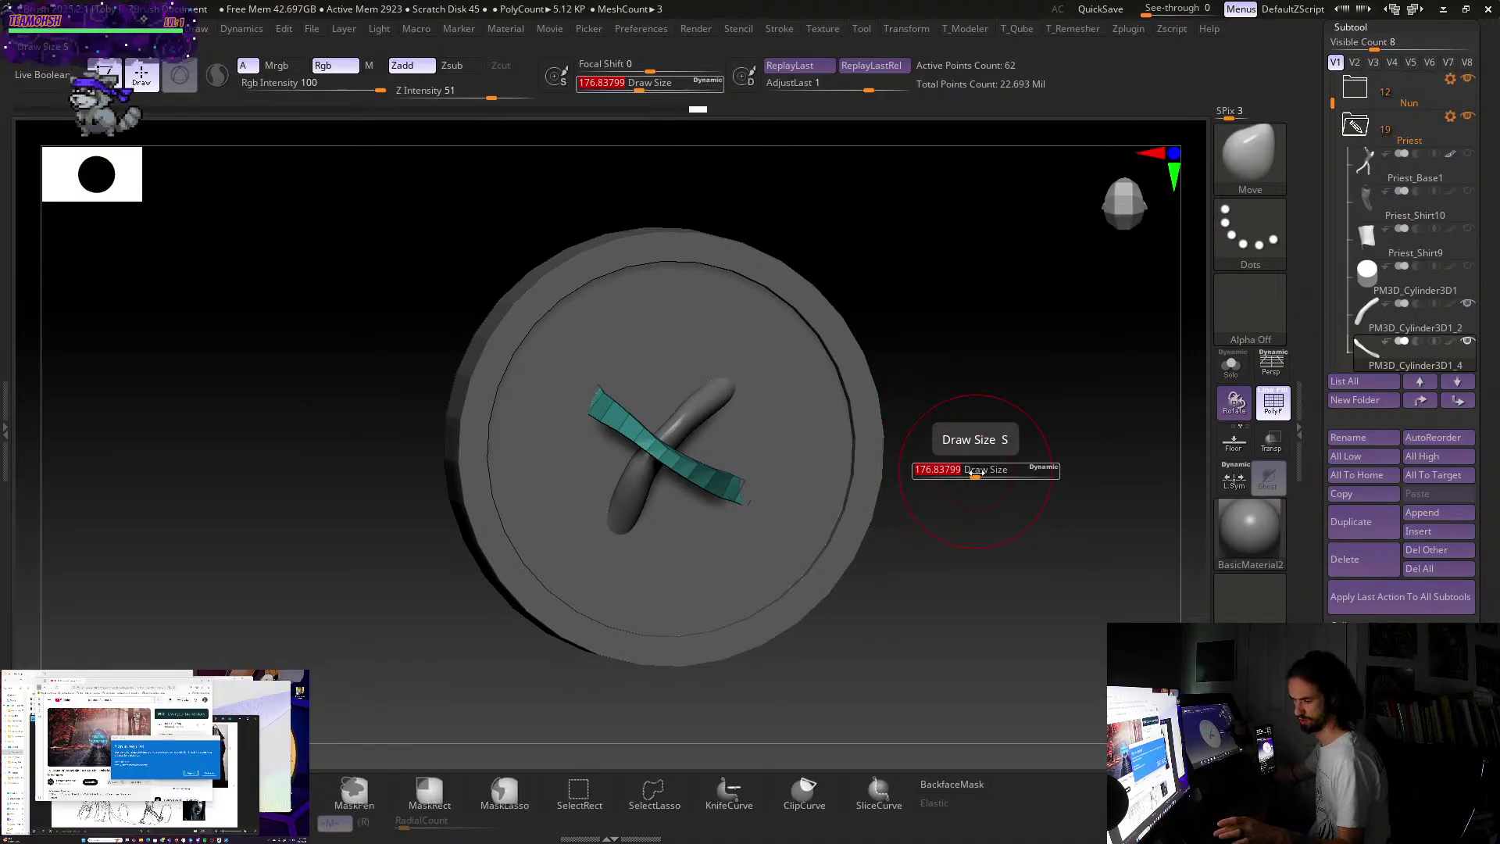
{"action": "key", "text": "ctrl+d"}
{"action": "key", "text": "ctrl+d"}
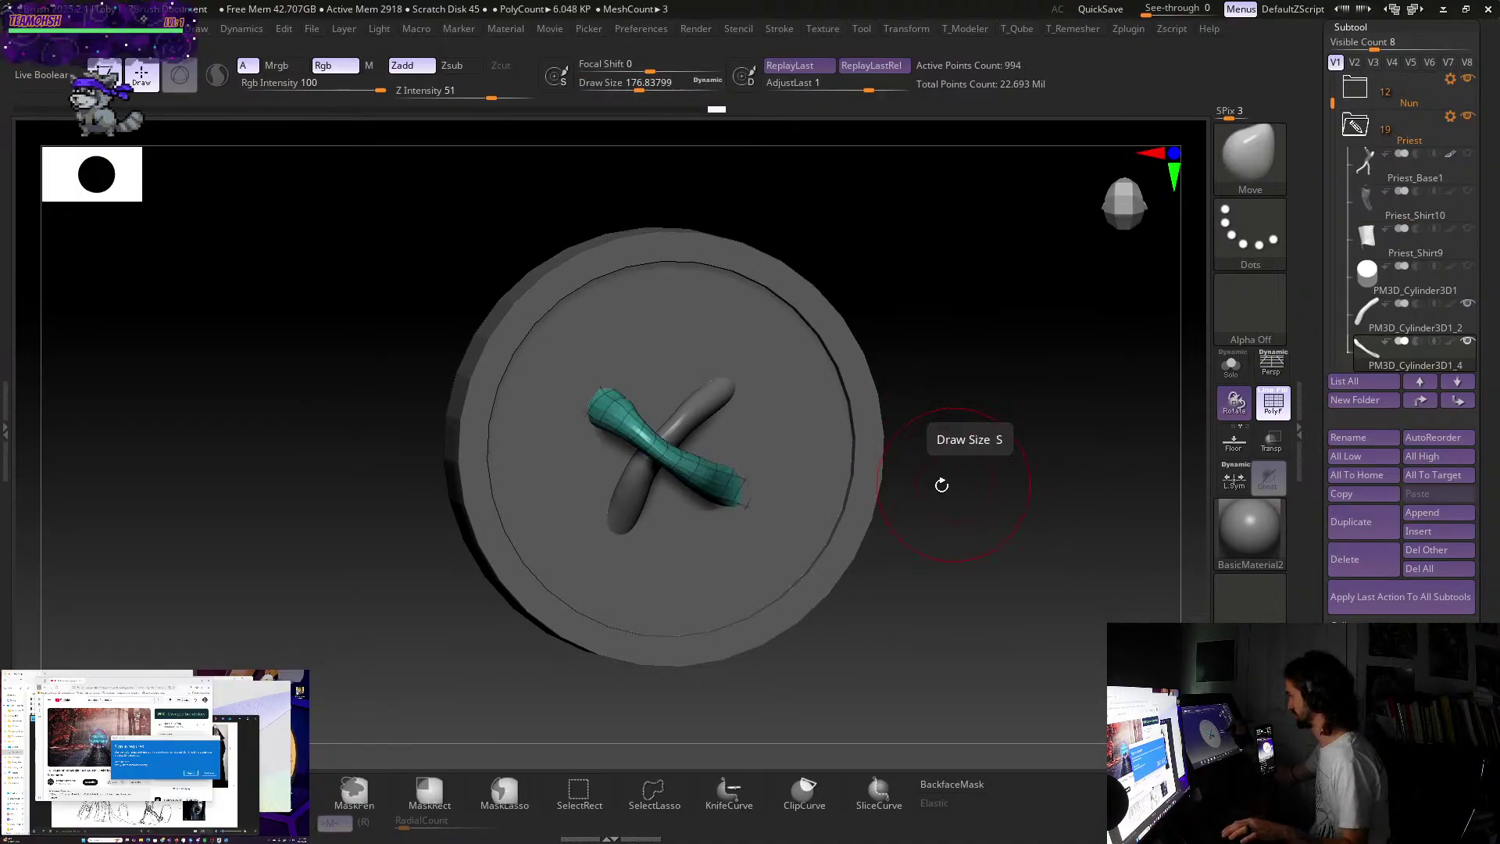
{"action": "key", "text": "b"}
{"action": "key", "text": "i"}
{"action": "key", "text": "n"}
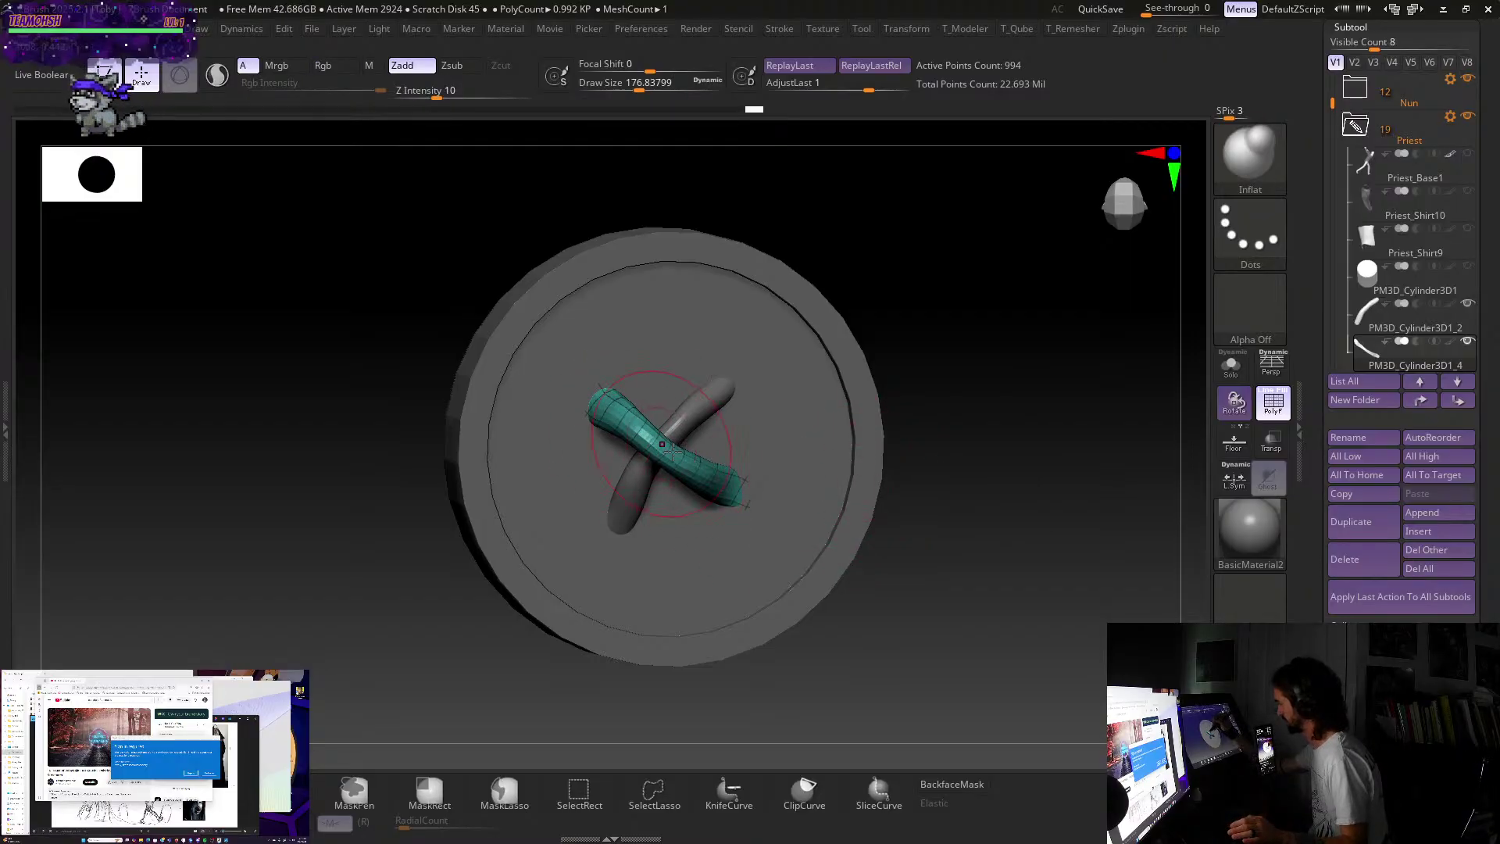
- Refine the upper thread's arch and ends over the lower thread with the Move brush at a draw size of about 212
{"action": "mouse_move", "coordinate": [959, 586]}
{"action": "left_mouse_down"}
{"action": "mouse_move", "coordinate": [997, 422]}
{"action": "mouse_move", "coordinate": [924, 495]}
{"action": "mouse_move", "coordinate": [960, 673]}
{"action": "mouse_move", "coordinate": [972, 596]}
{"action": "mouse_move", "coordinate": [988, 636]}
{"action": "mouse_move", "coordinate": [982, 609]}
{"action": "left_mouse_up"}
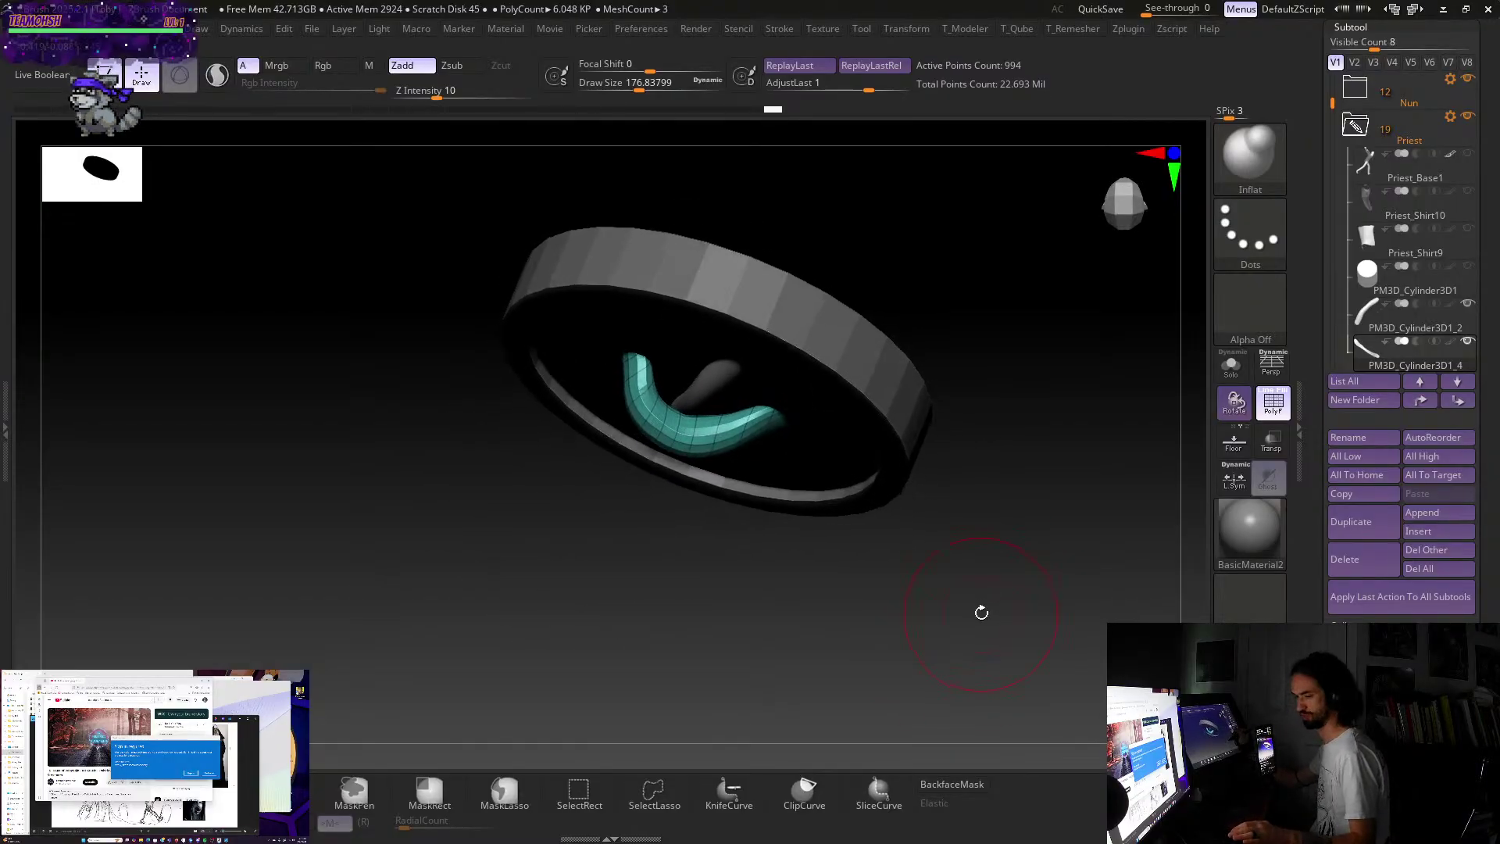
{"action": "key", "text": "b"}
{"action": "key", "text": "m"}
{"action": "key", "text": "v"}
{"action": "key", "text": "s"}
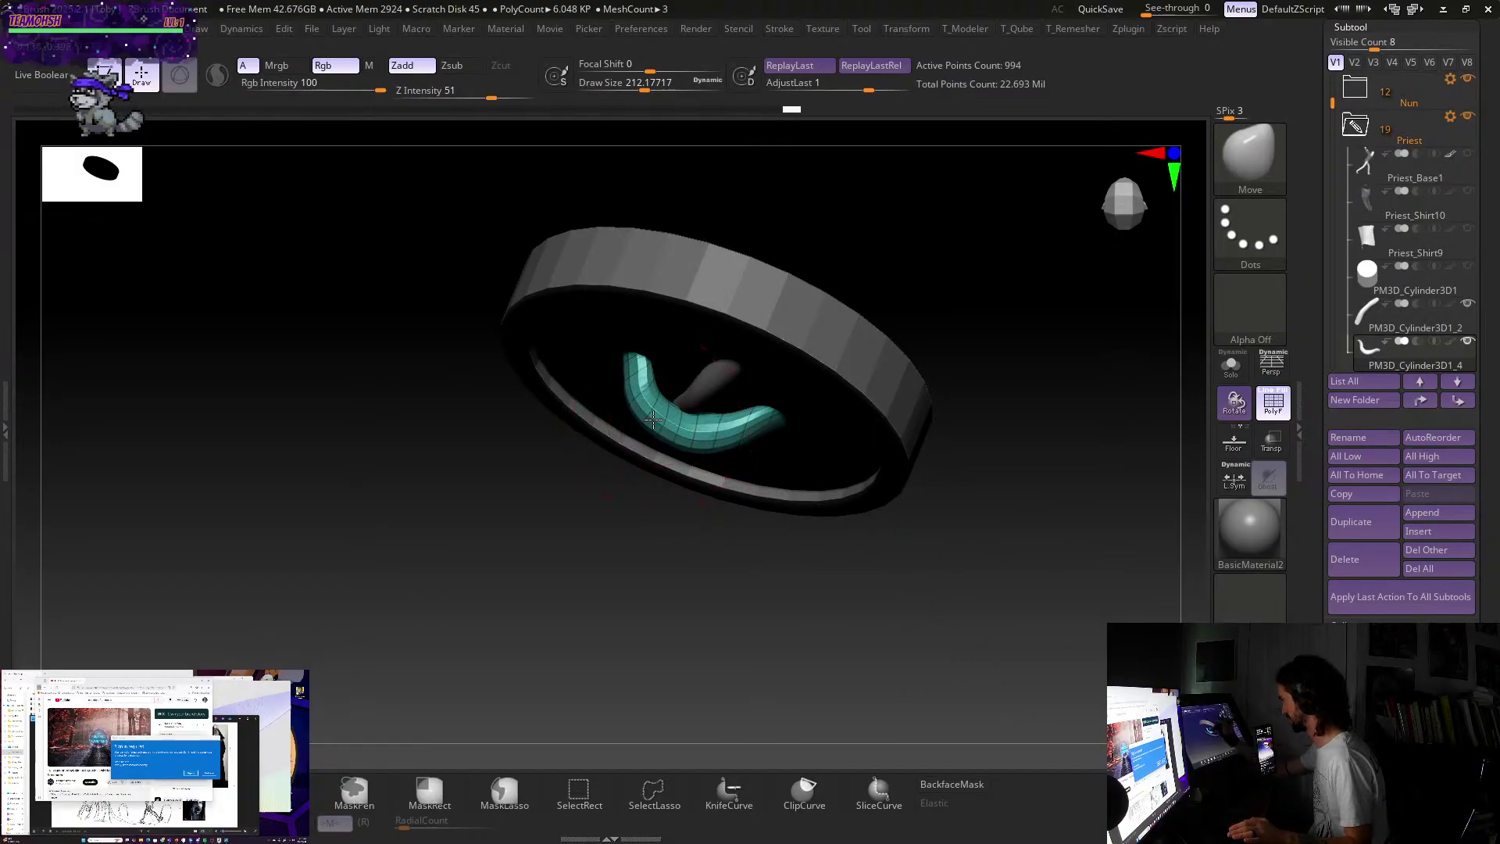
{"action": "mouse_move", "coordinate": [961, 500]}
{"action": "left_mouse_down"}
{"action": "mouse_move", "coordinate": [1045, 536]}
{"action": "mouse_move", "coordinate": [1029, 372]}
{"action": "mouse_move", "coordinate": [996, 562]}
{"action": "mouse_move", "coordinate": [1008, 502]}
{"action": "mouse_move", "coordinate": [869, 511]}
{"action": "left_mouse_up"}
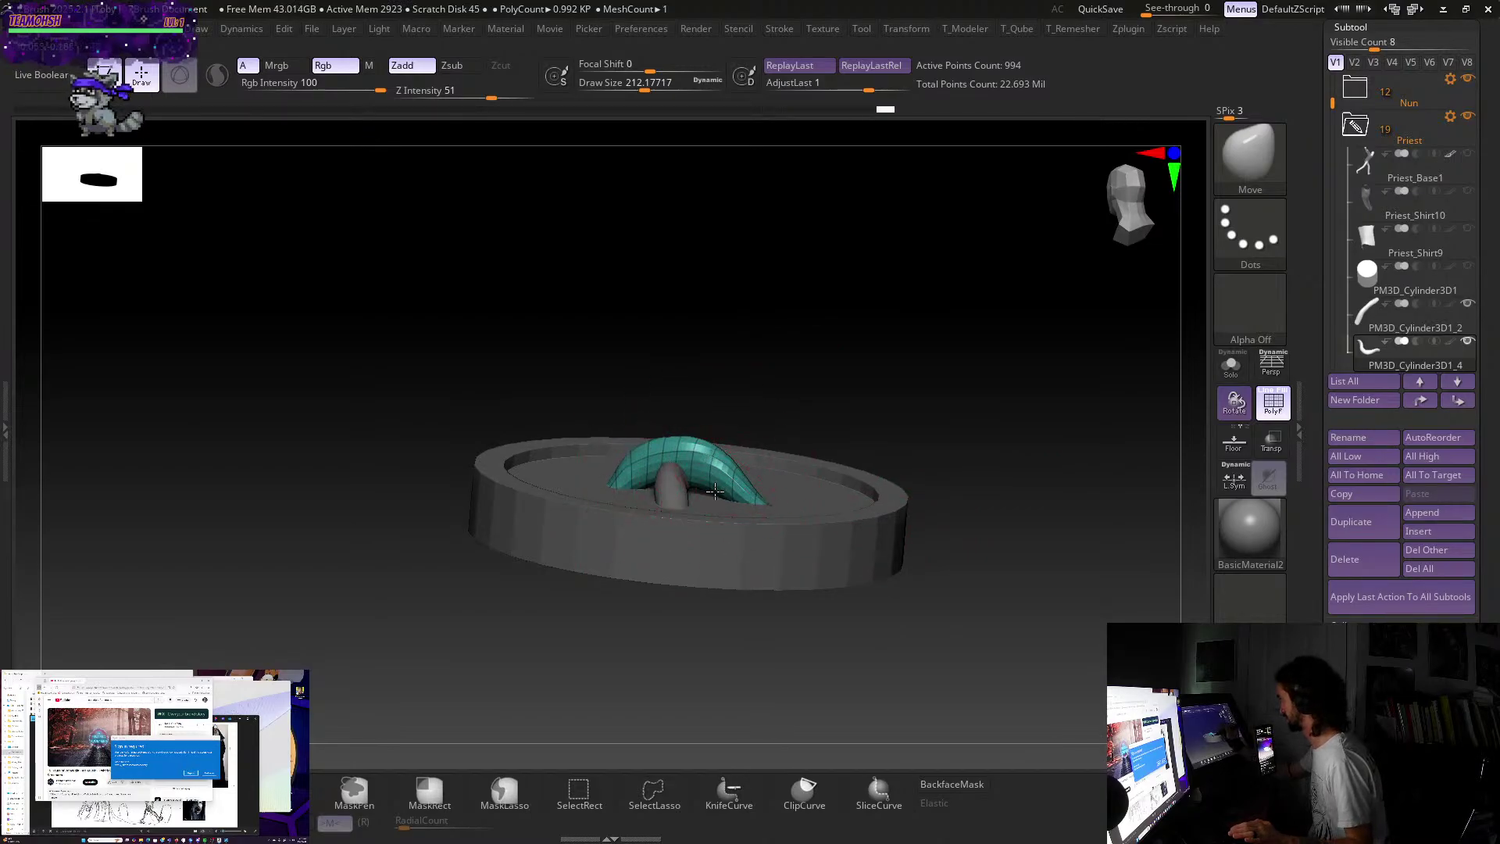
{"action": "left_click_drag", "start_coordinate": [785, 430], "coordinate": [869, 387]}
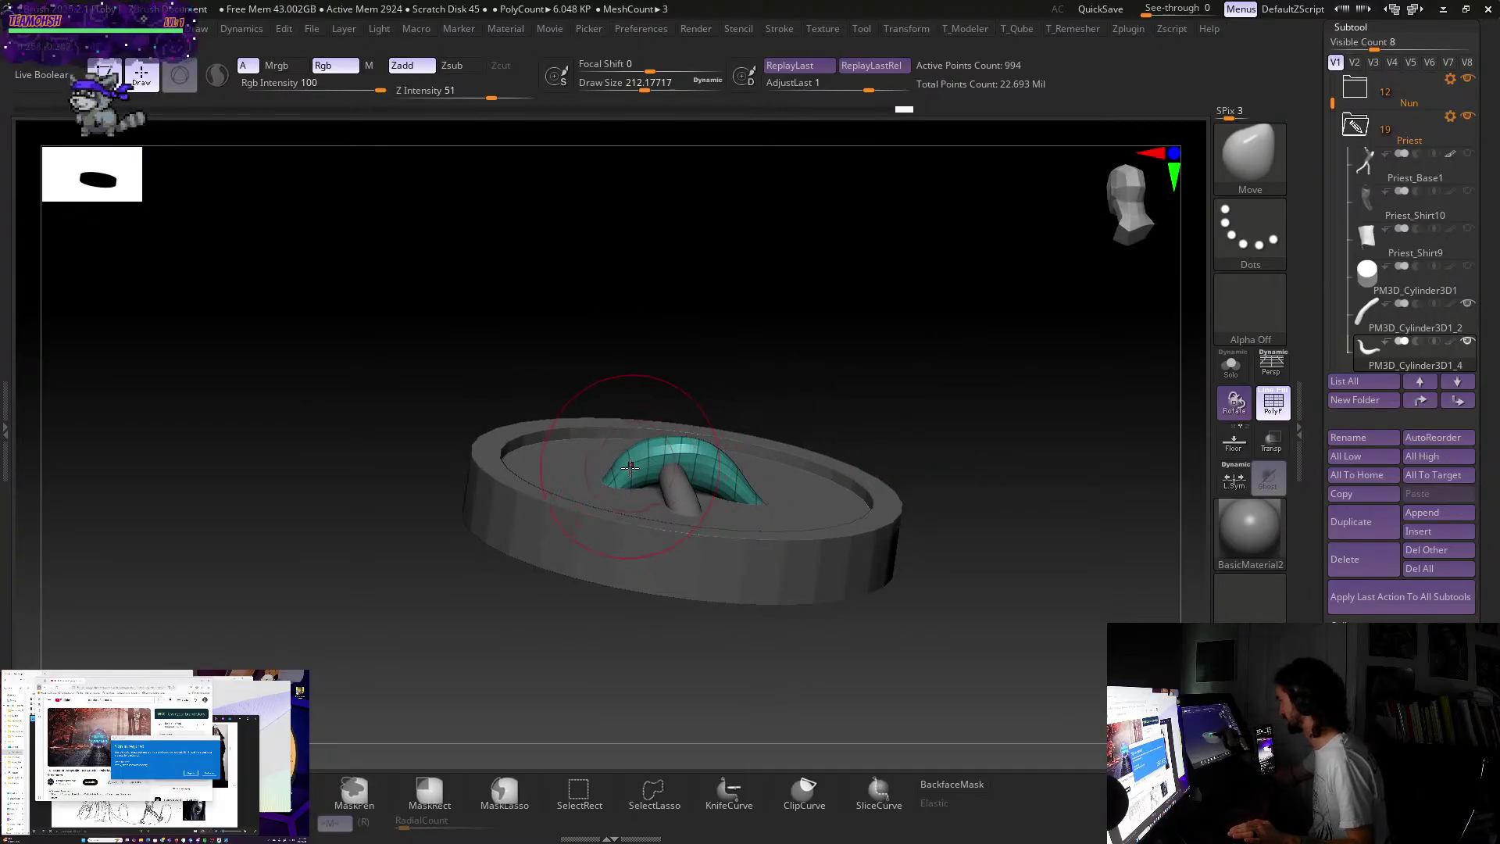
{"action": "left_click_drag", "start_coordinate": [702, 422], "coordinate": [960, 490]}
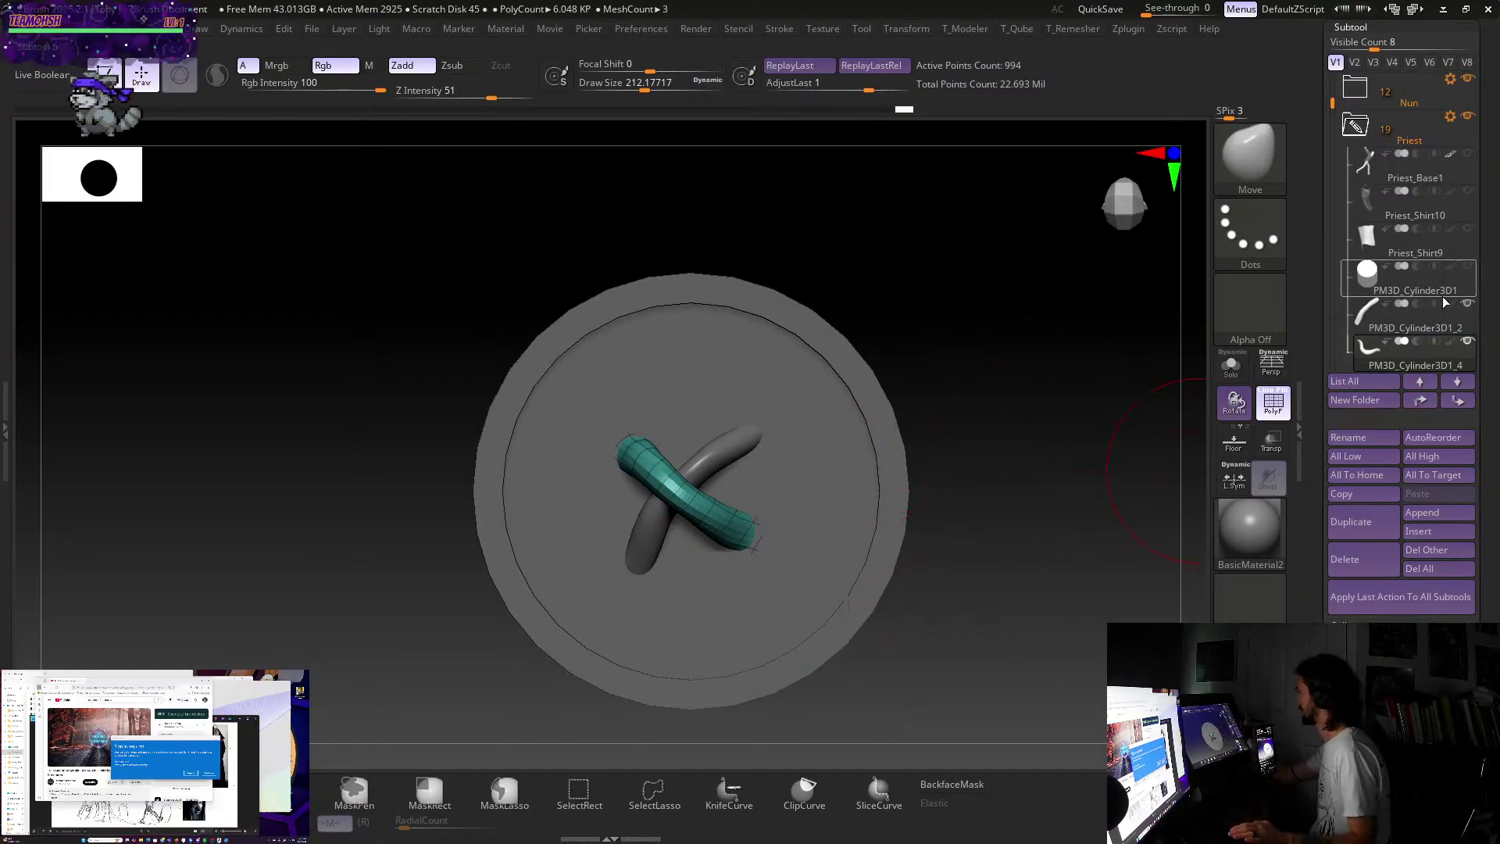
- Reduce the draw size to about 128 and hide the button disc PM3D_Cylinder3D1_3 so only the two threads show
{"action": "mouse_move", "coordinate": [1449, 300]}
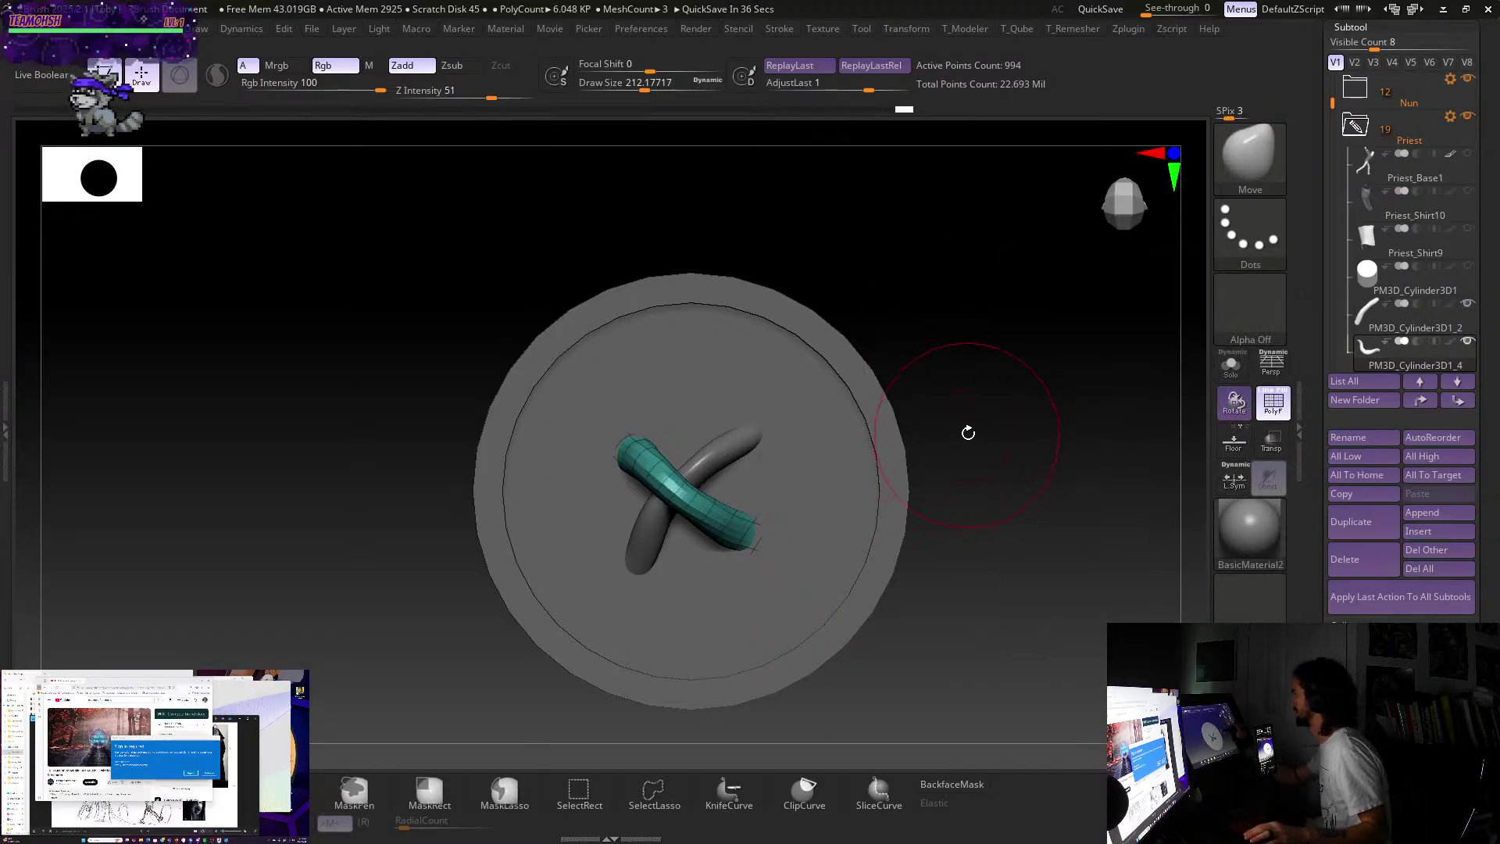
{"action": "key", "text": "s"}
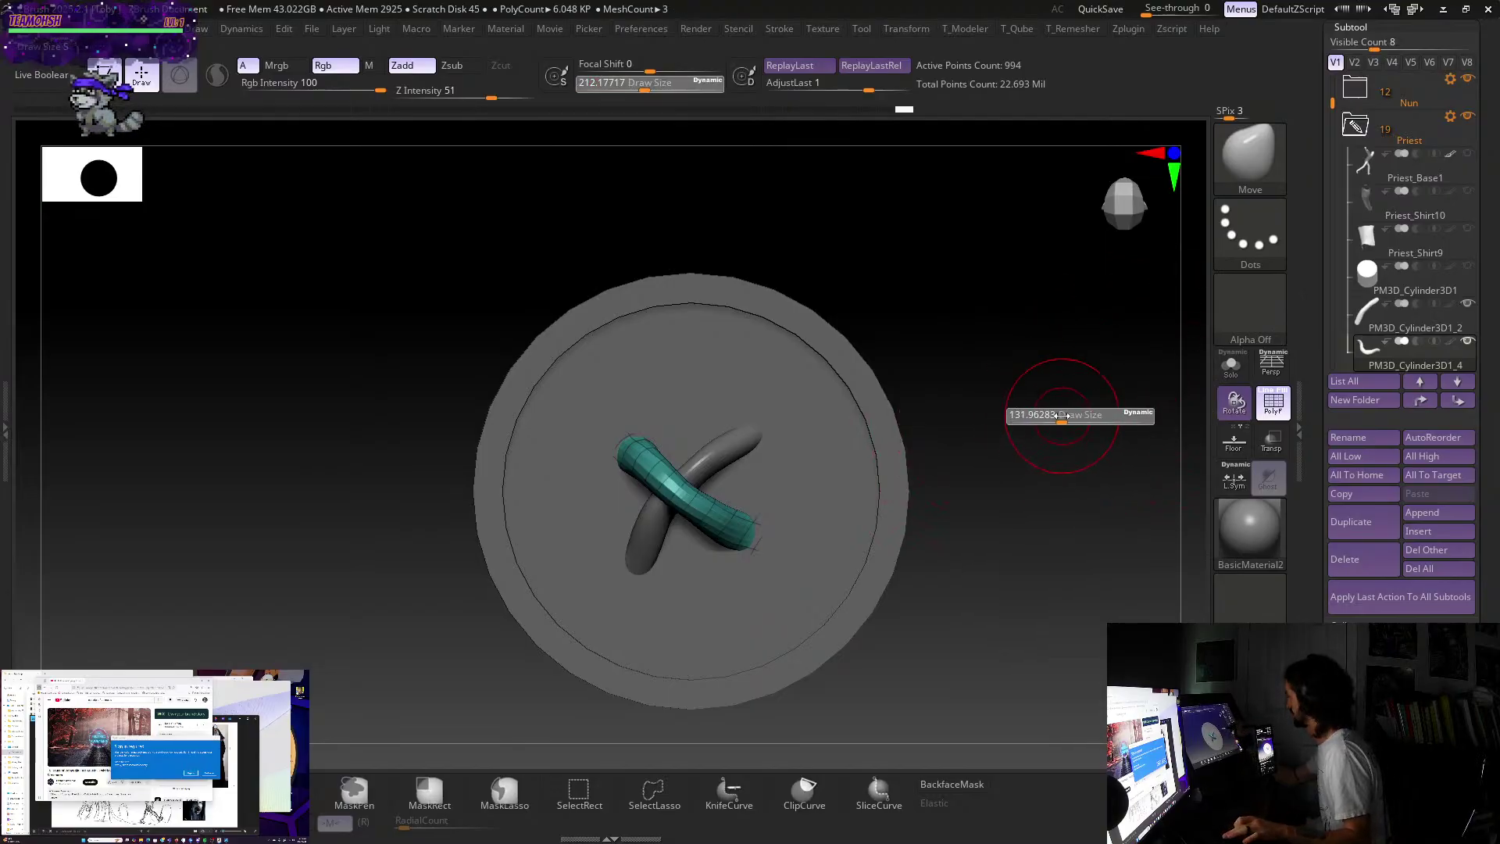
{"action": "left_click_drag", "start_coordinate": [1076, 415], "coordinate": [1099, 391]}
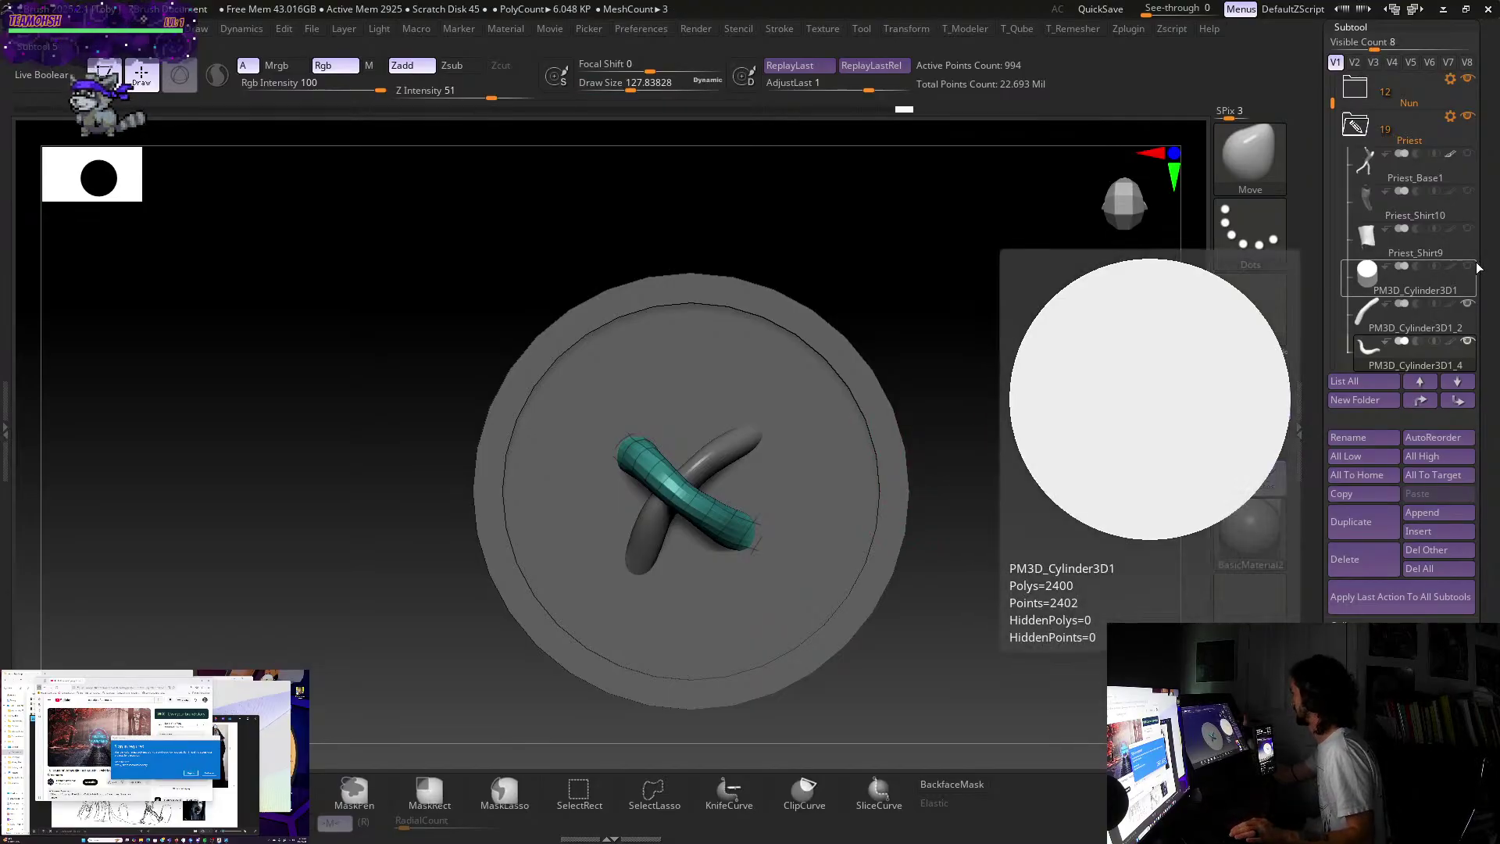
{"action": "mouse_move", "coordinate": [1440, 325]}
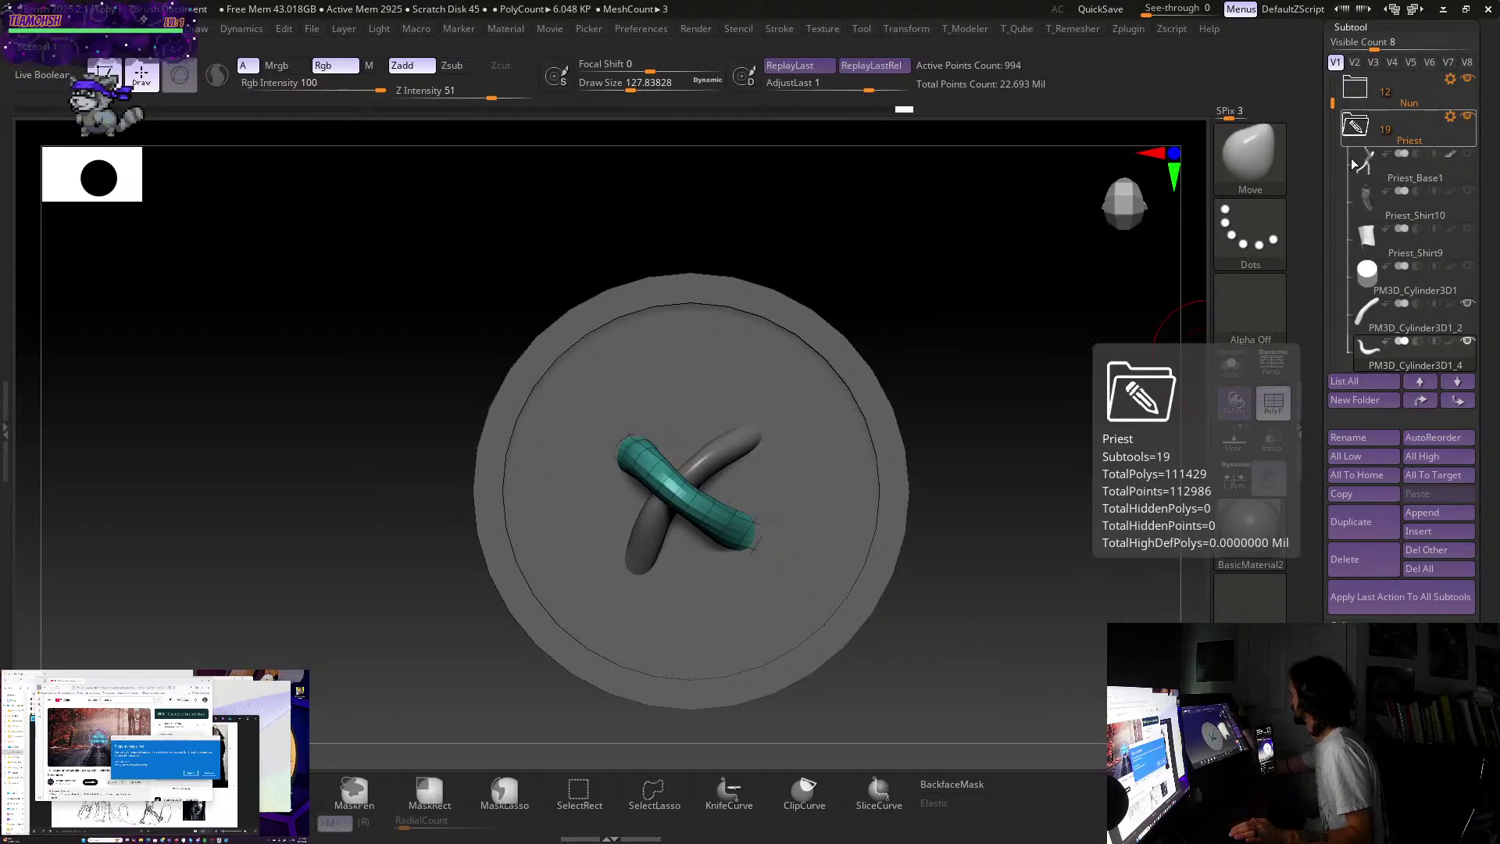
{"action": "mouse_move", "coordinate": [1350, 254]}
{"action": "scroll", "coordinate": [1391, 188], "scroll_direction": "down", "scroll_amount": 4}
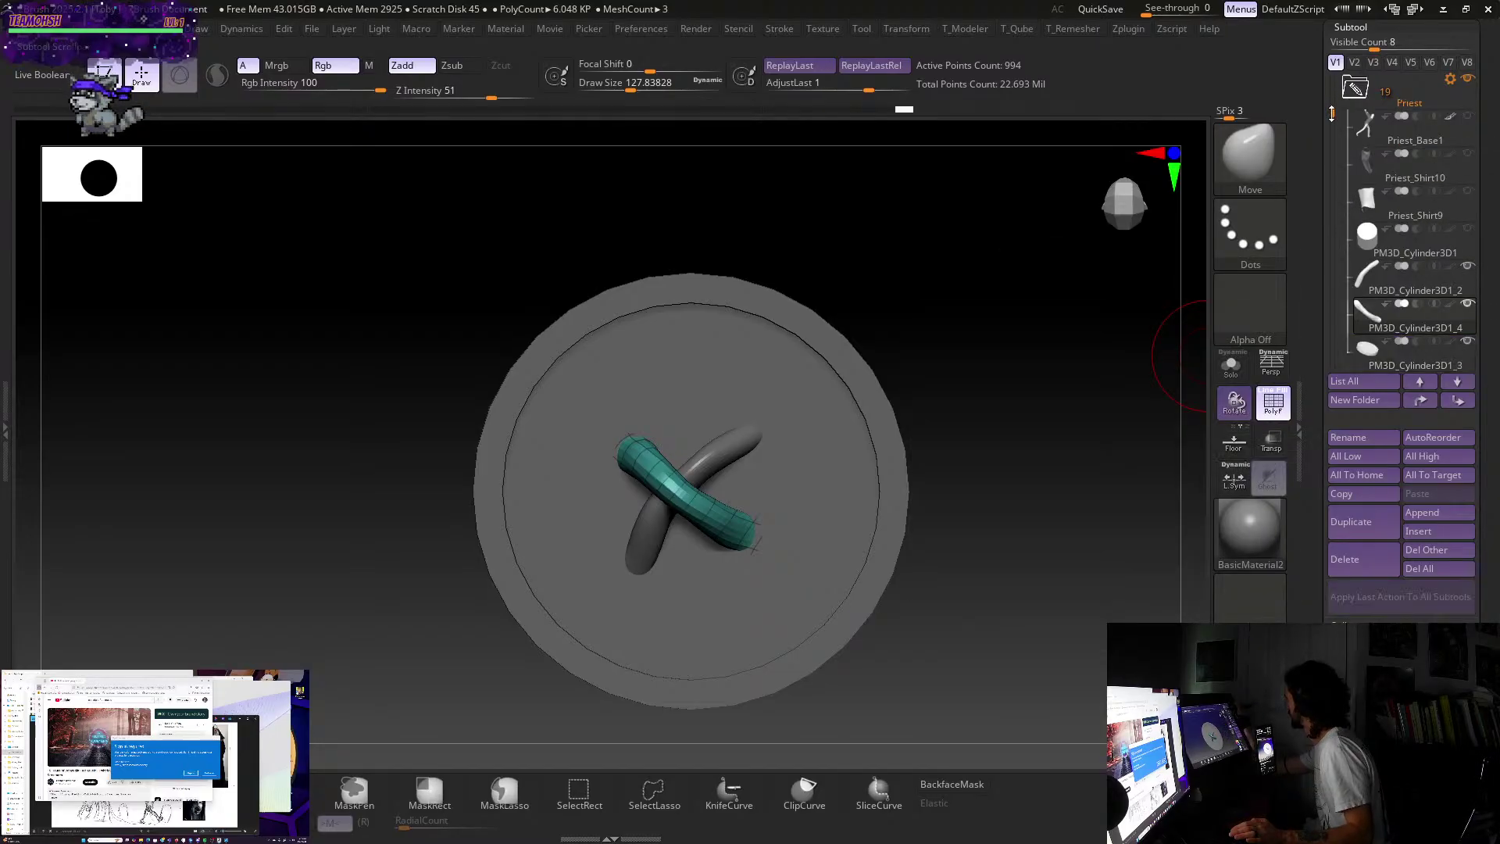
{"action": "mouse_move", "coordinate": [1391, 185]}
{"action": "left_click", "coordinate": [1467, 229]}
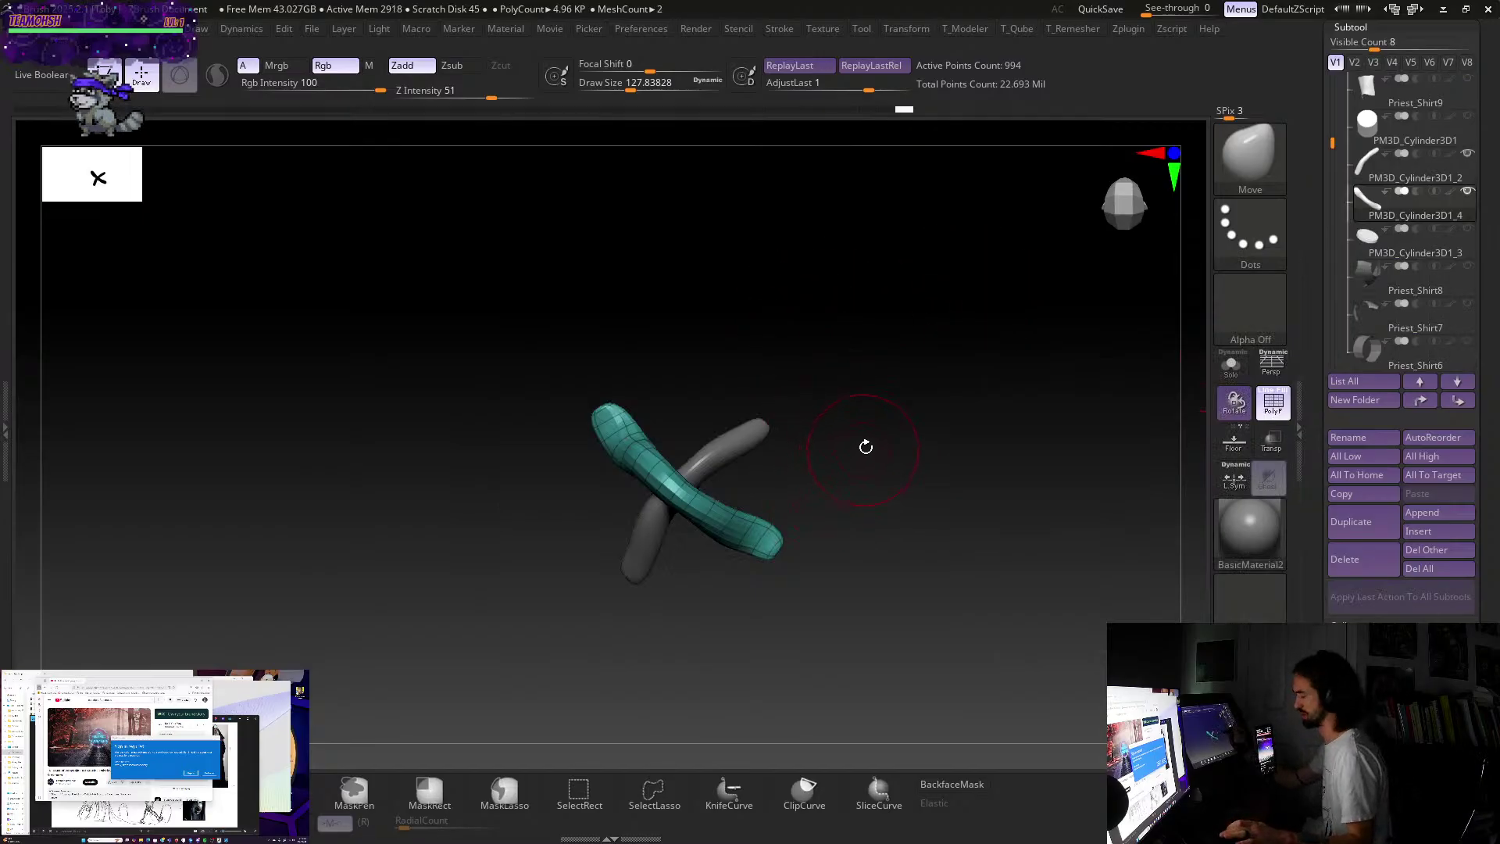
- Center the transform gizmo on the threads' crossing, scale both threads up together, and show the button disc again
{"action": "key", "text": "w"}
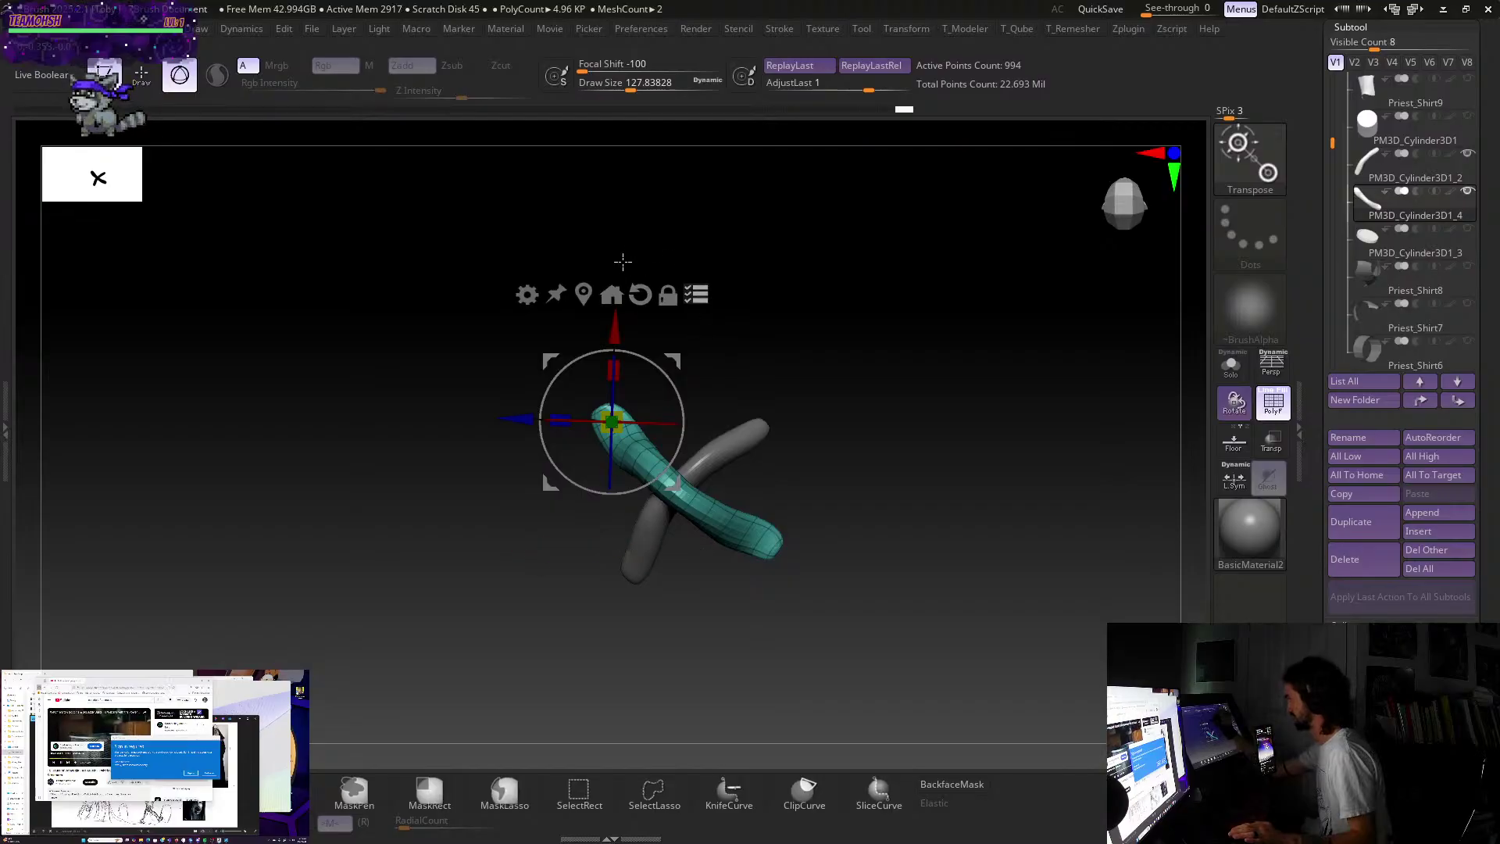
{"action": "left_click_drag", "start_coordinate": [612, 422], "coordinate": [716, 446], "text": "alt"}
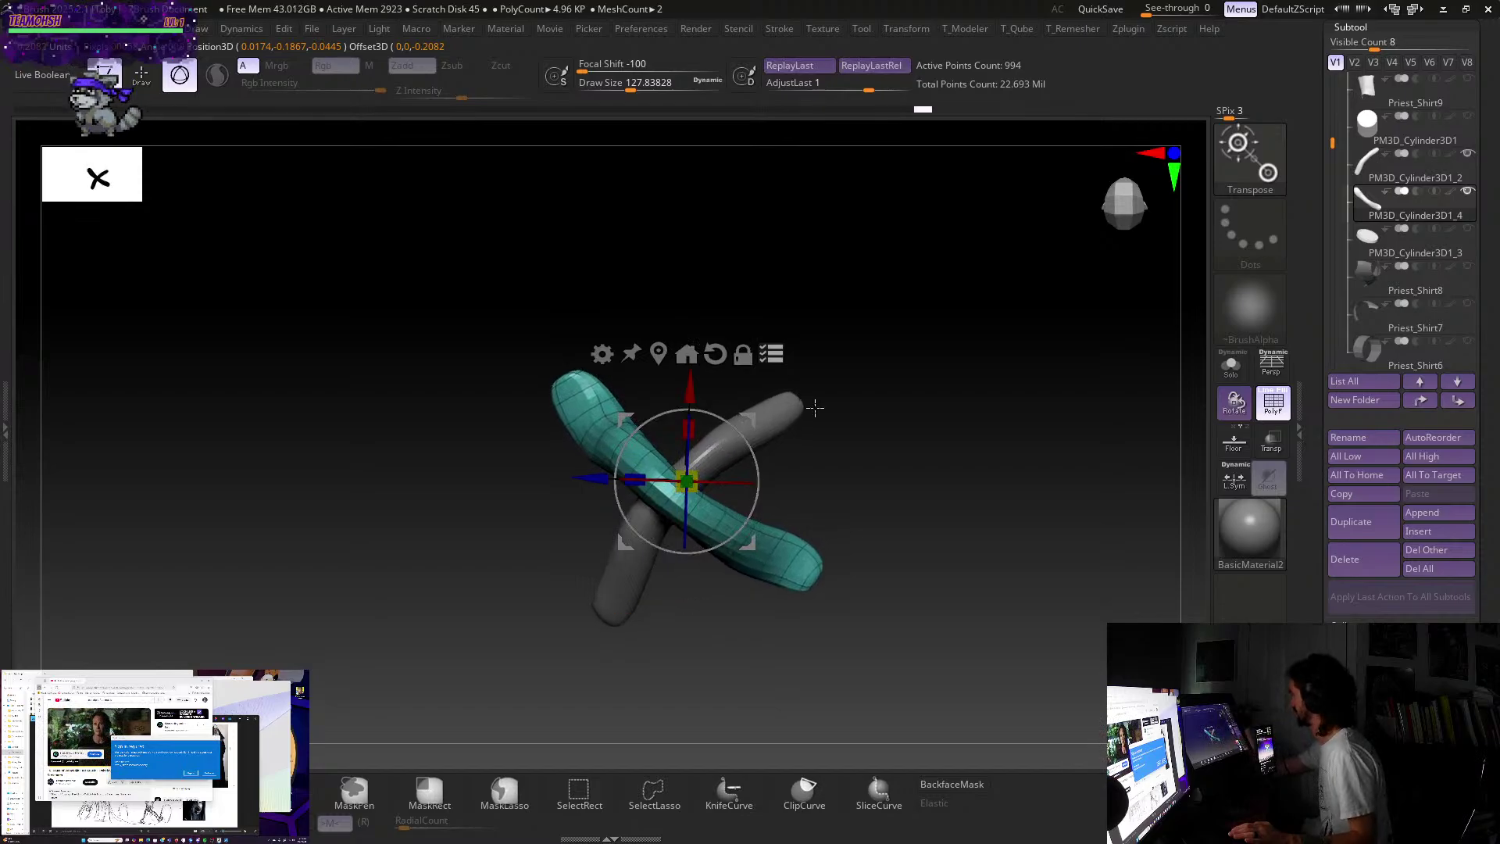
{"action": "left_click", "coordinate": [1469, 229]}
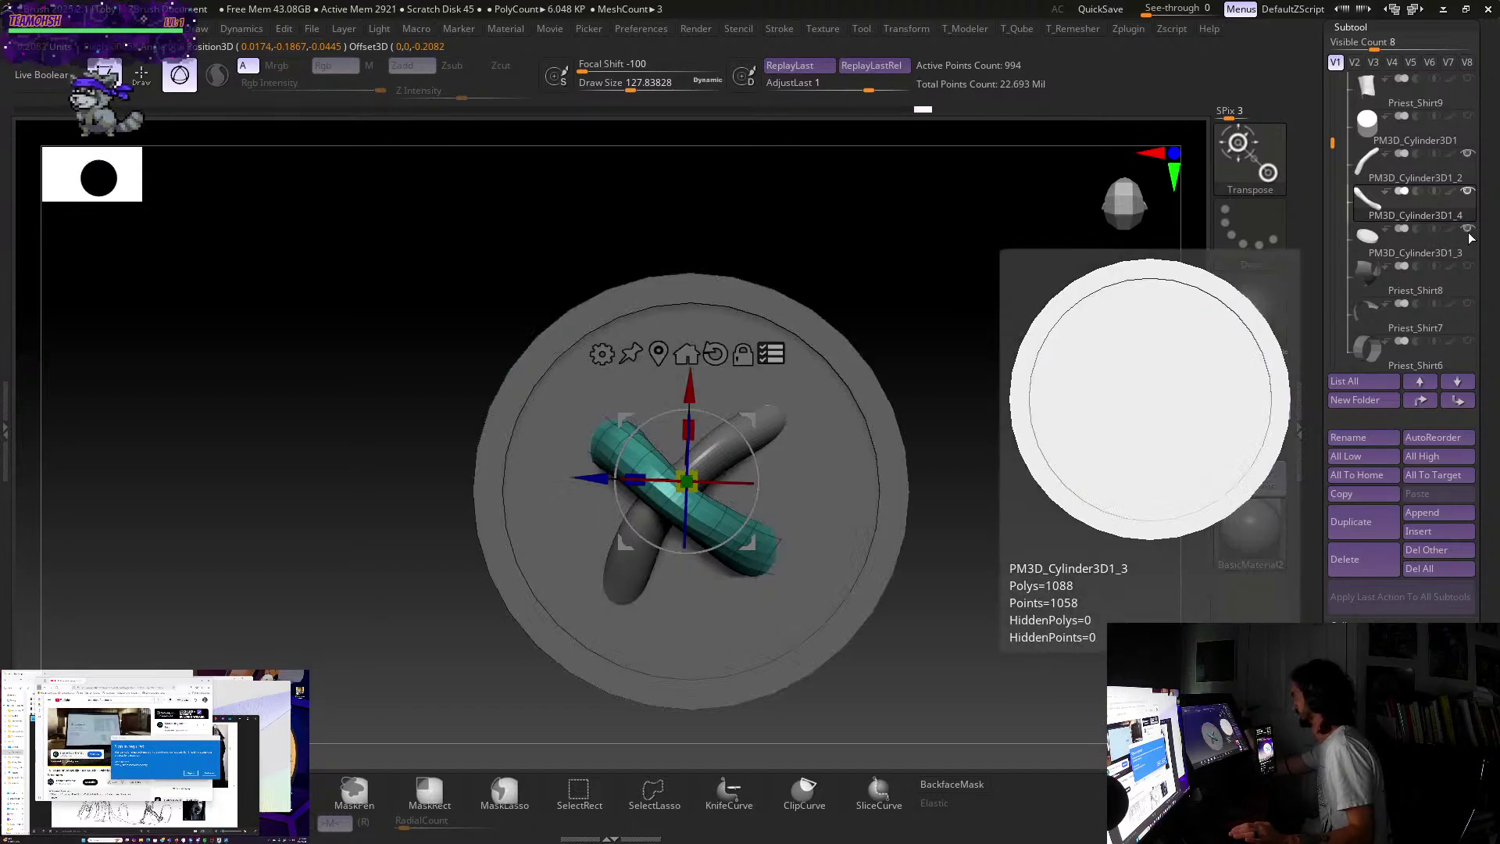
- Hide the button disc, enlarge both threads further around their crossing, and turn the disc's visibility back on
{"action": "left_click", "coordinate": [1468, 230]}
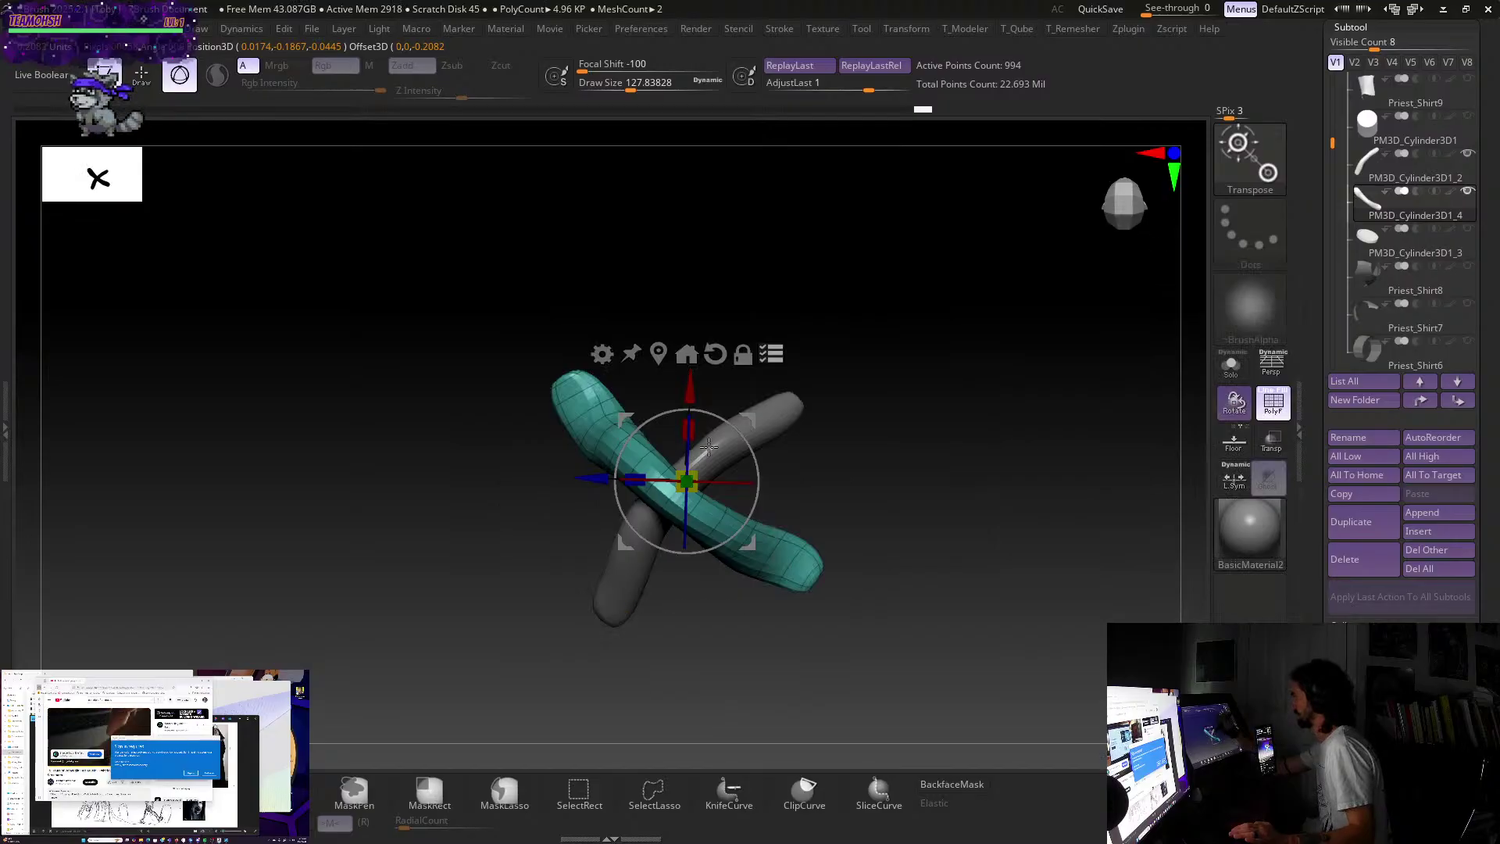
{"action": "left_click_drag", "start_coordinate": [689, 474], "coordinate": [716, 449]}
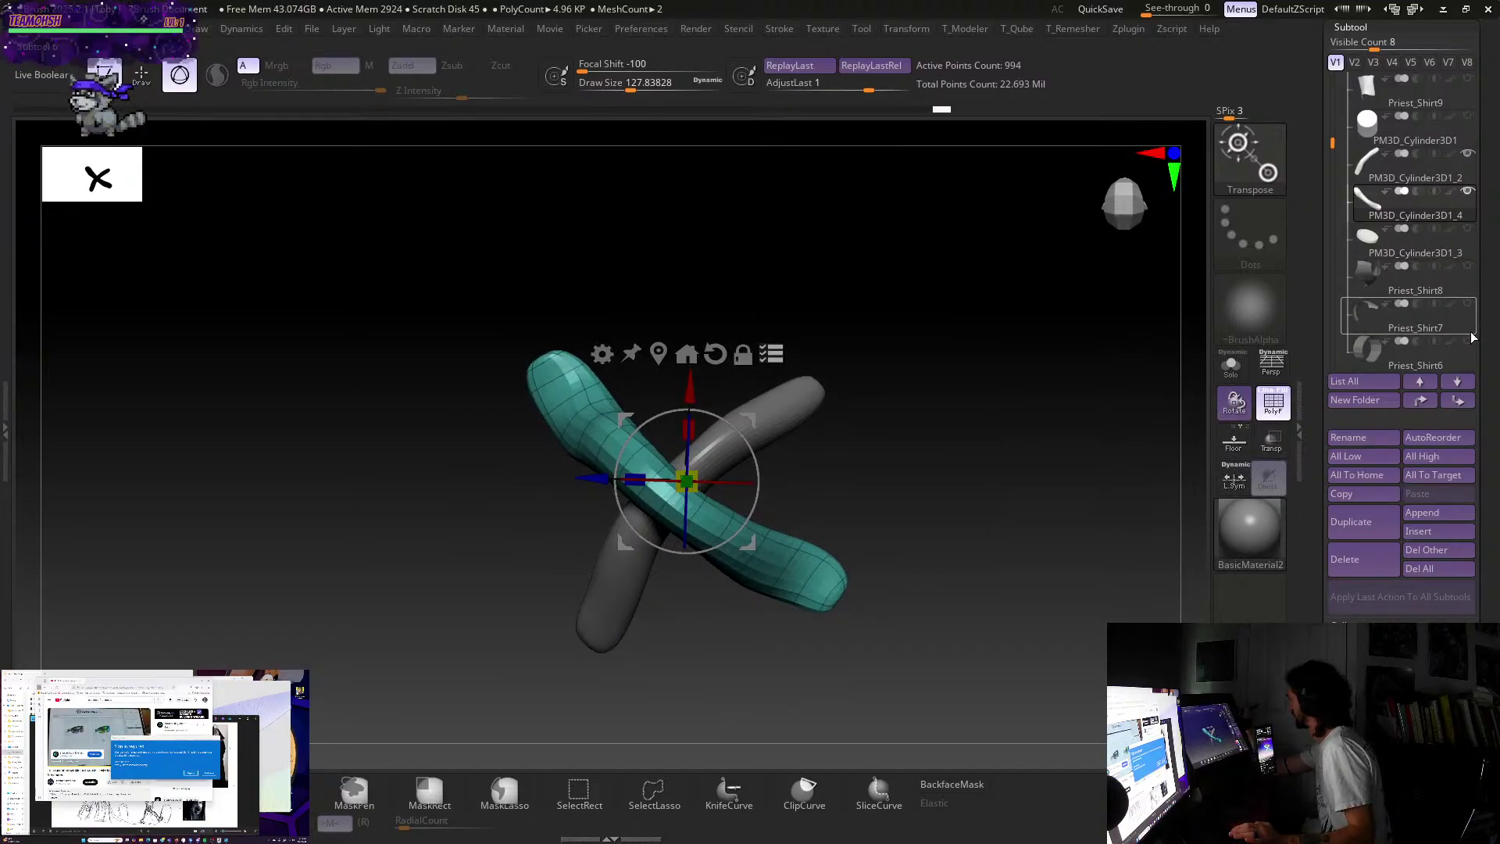
{"action": "left_click", "coordinate": [1468, 230]}
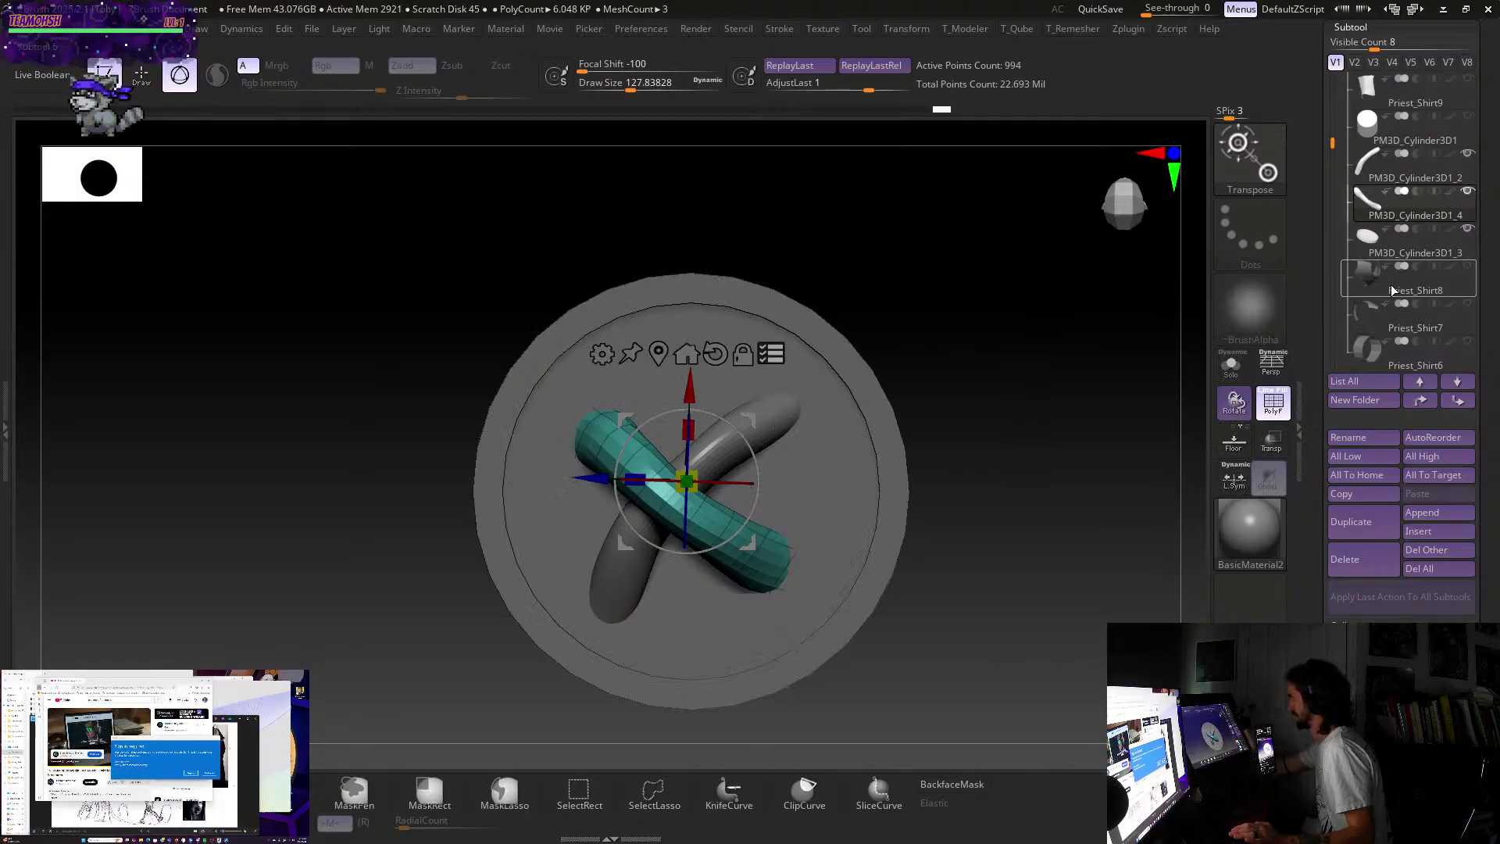
- Hide the button disc, shift both threads slightly over the disc's face, and show the disc again
{"action": "left_click", "coordinate": [1468, 194]}
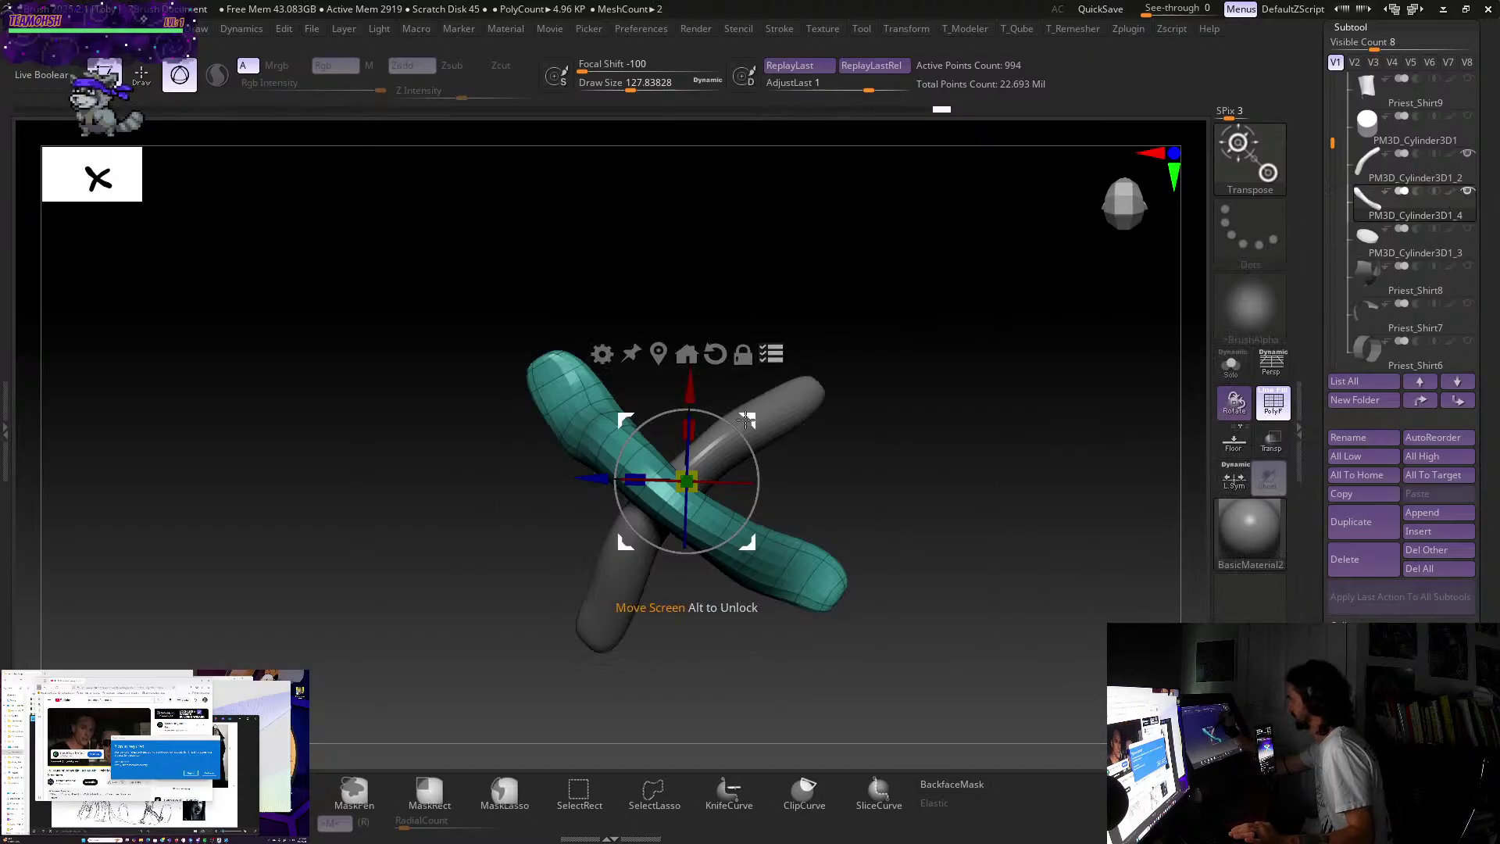
{"action": "right_click_drag", "start_coordinate": [746, 421], "coordinate": [769, 431], "text": "alt"}
{"action": "left_click", "coordinate": [1468, 229]}
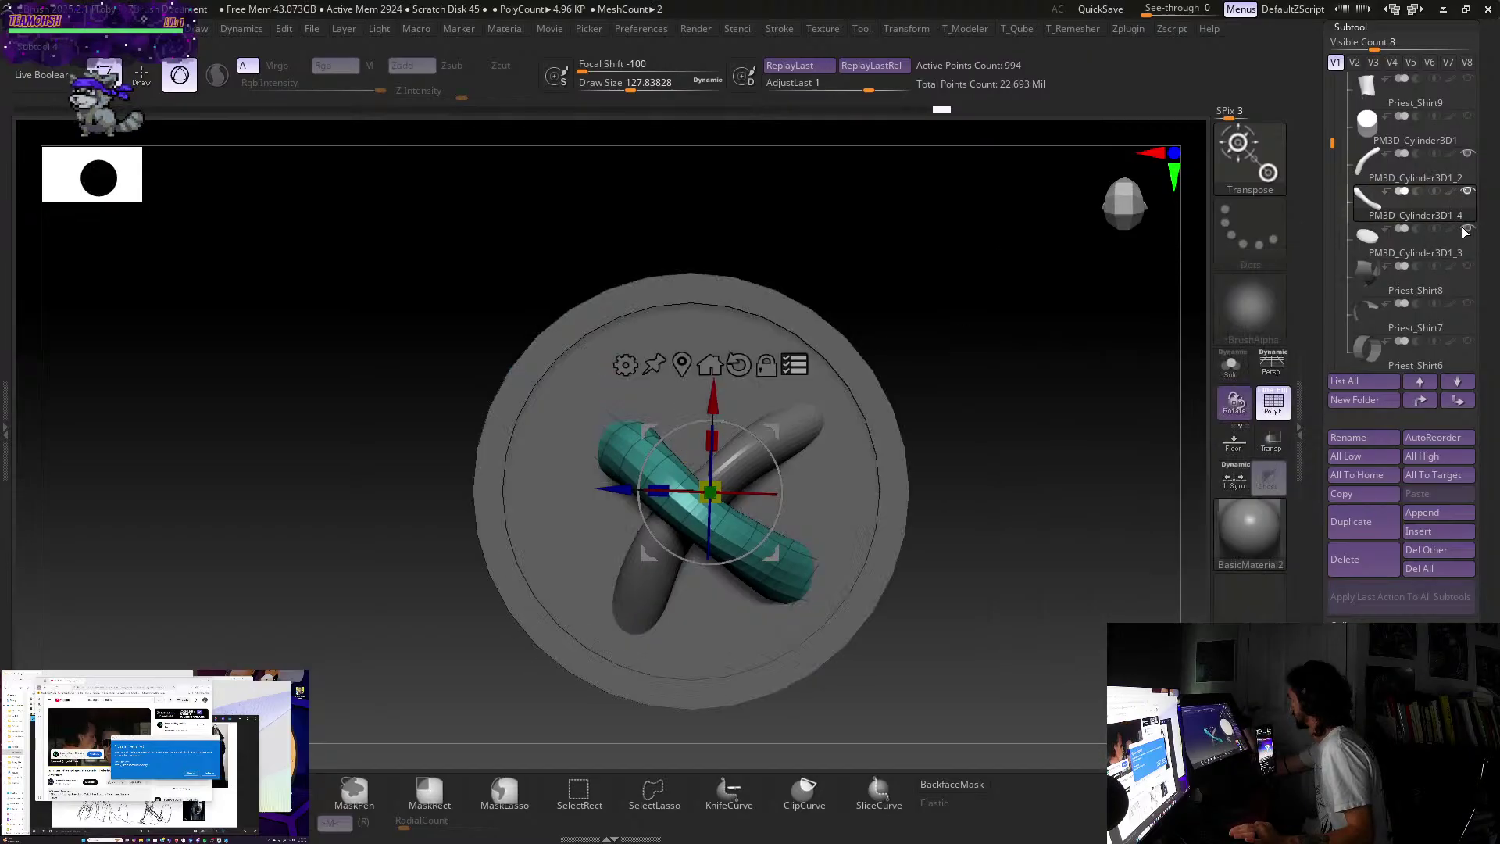
{"action": "mouse_move", "coordinate": [1030, 379]}
{"action": "left_mouse_down"}
{"action": "mouse_move", "coordinate": [1021, 274]}
{"action": "mouse_move", "coordinate": [1048, 386]}
{"action": "left_mouse_up"}
{"action": "mouse_move", "coordinate": [1459, 252]}
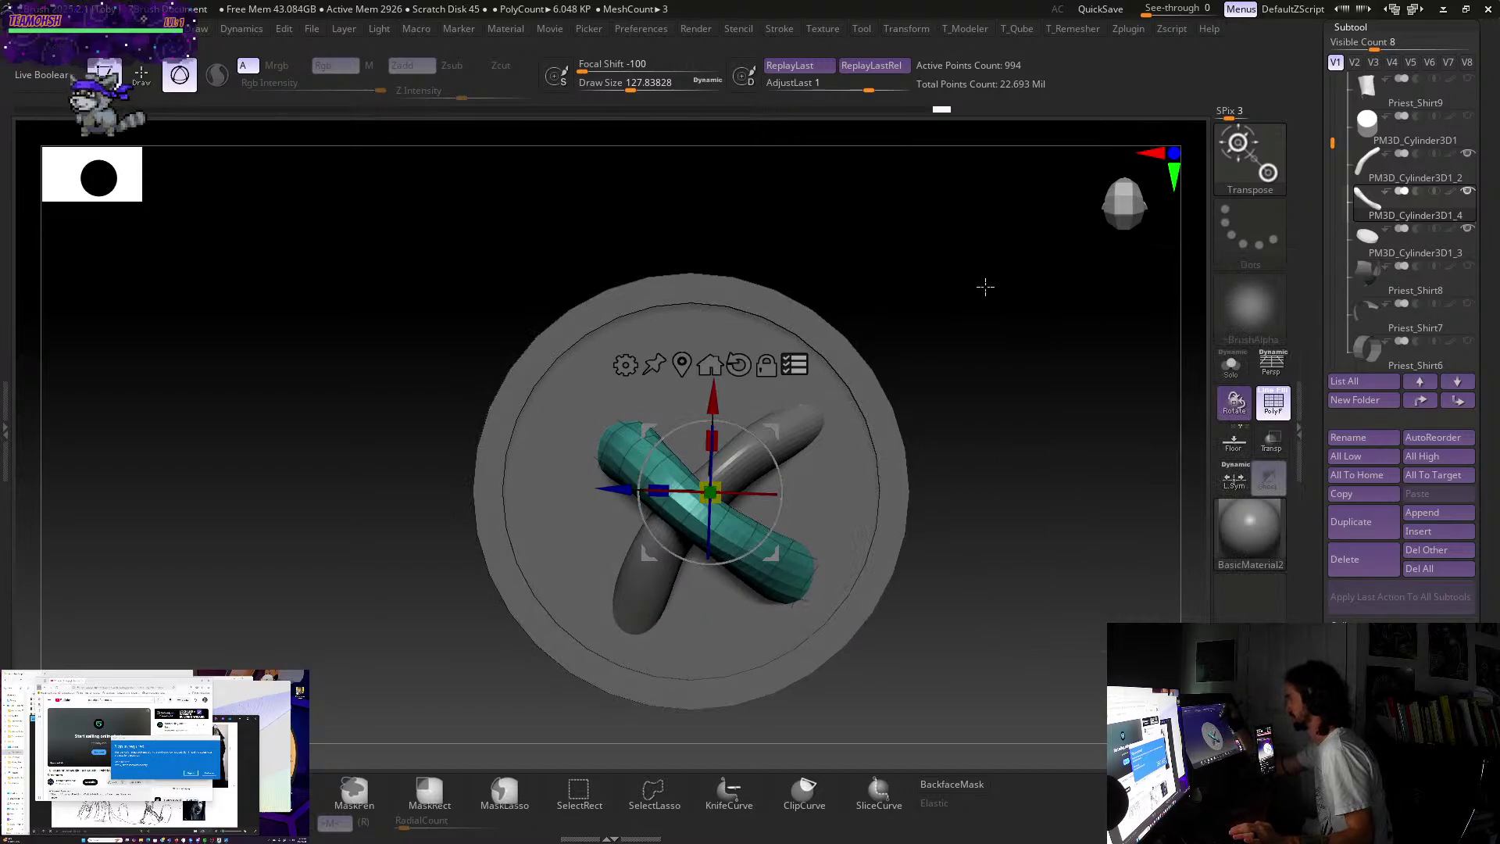
{"action": "left_click_drag", "start_coordinate": [615, 490], "coordinate": [601, 490]}
{"action": "key", "text": "ctrl+z"}
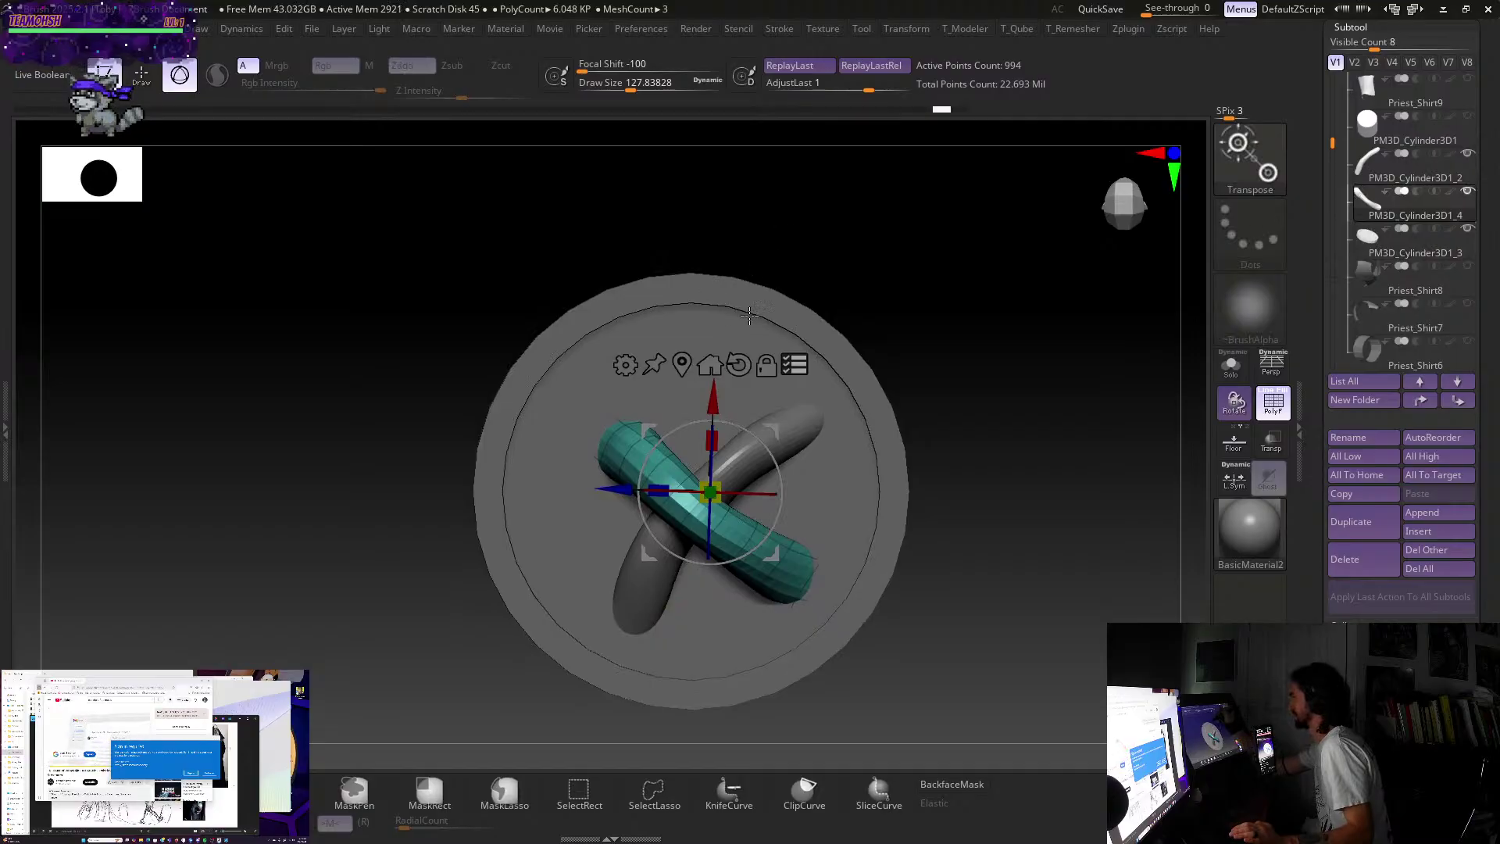
{"action": "mouse_move", "coordinate": [1368, 272]}
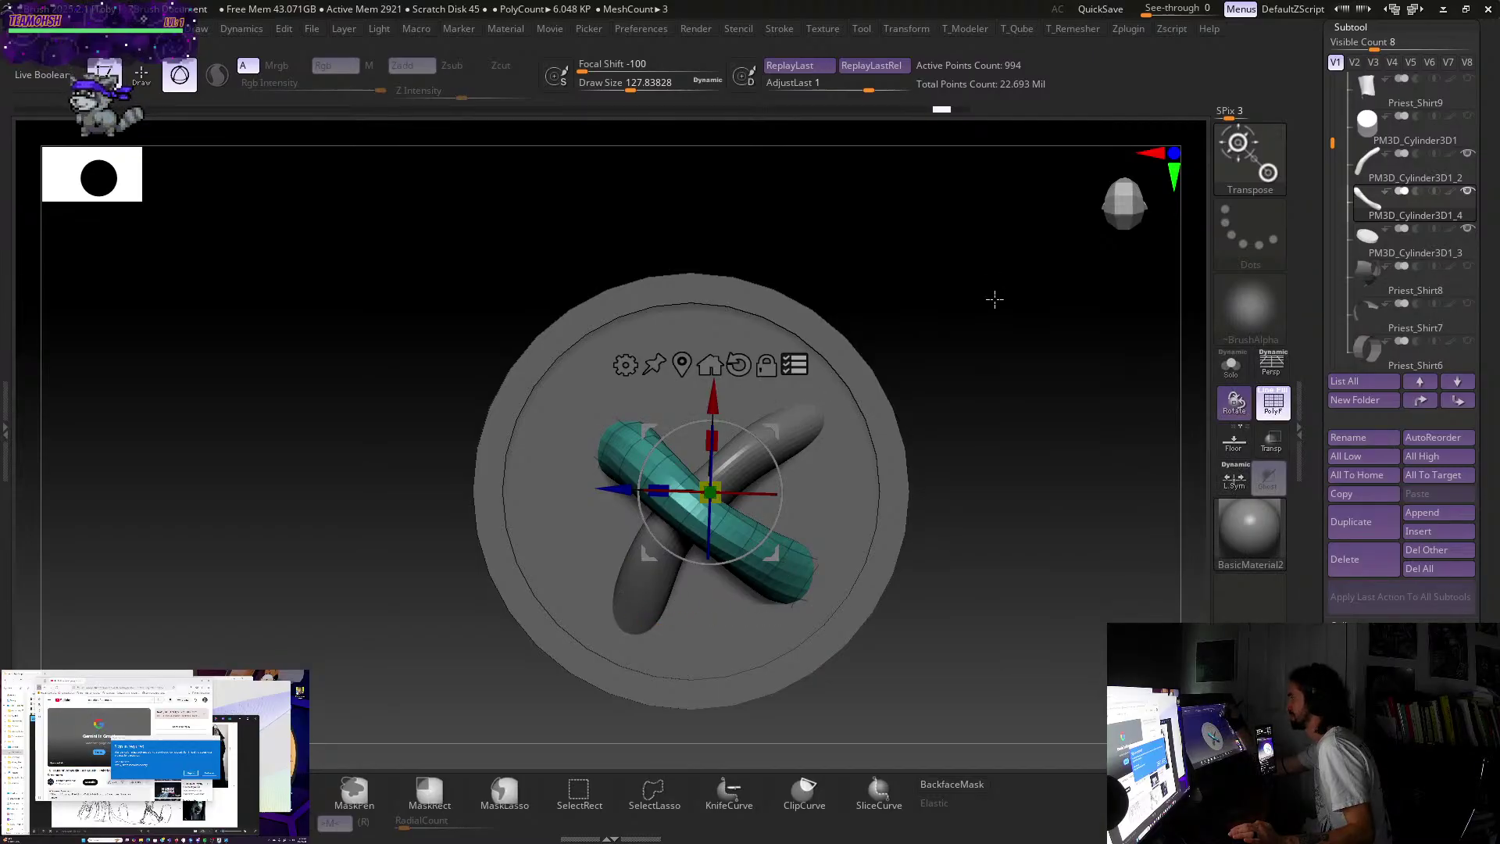
- Scale both threads up strongly around their crossing, then shrink them slightly, hiding the button disc while scaling and showing it again
{"action": "left_click", "coordinate": [1468, 230]}
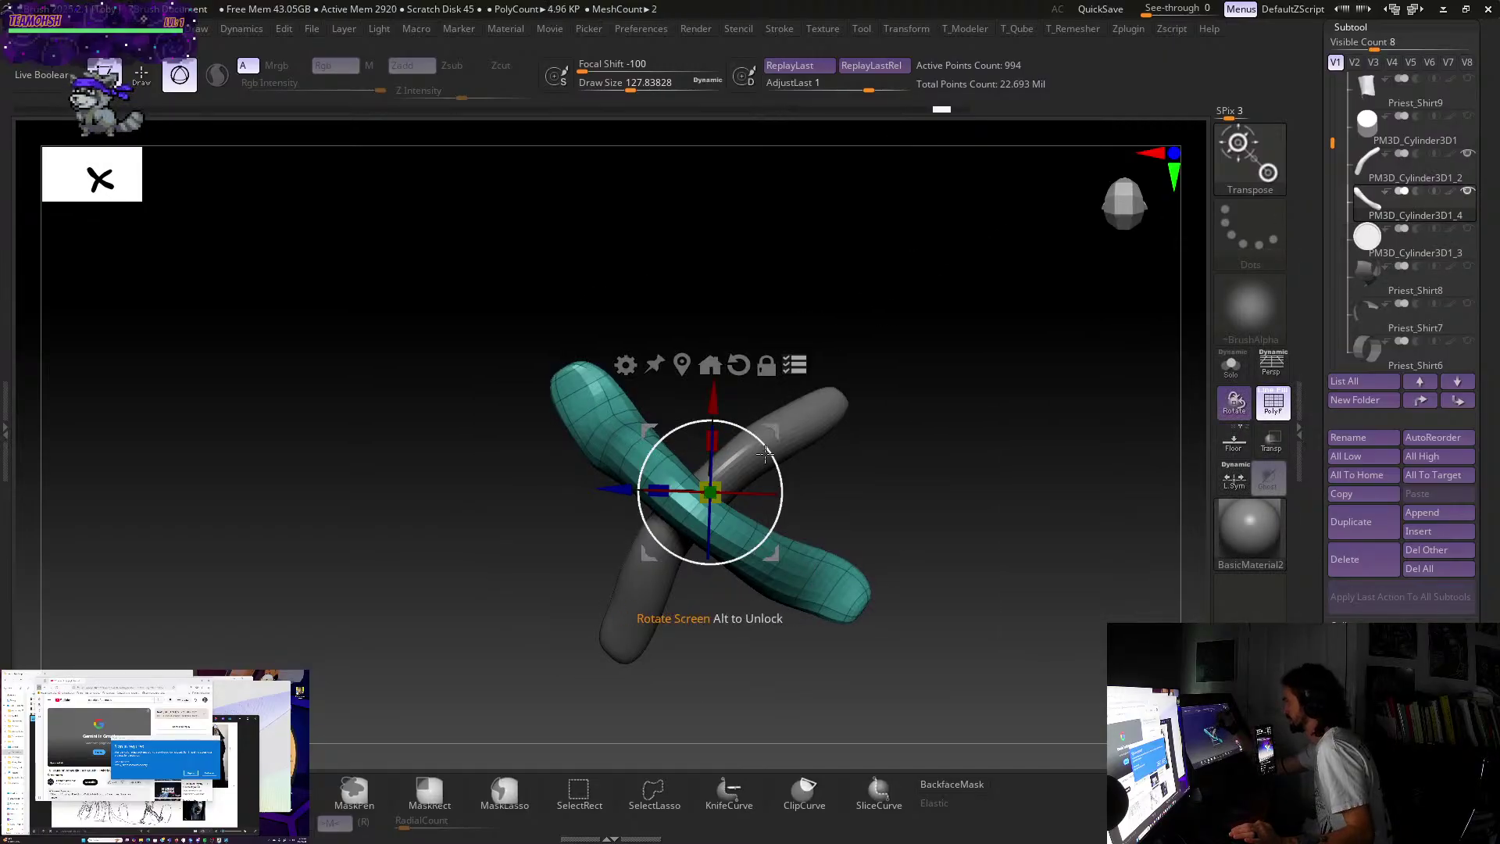
{"action": "left_click_drag", "start_coordinate": [711, 490], "coordinate": [750, 461]}
{"action": "left_click", "coordinate": [1469, 230]}
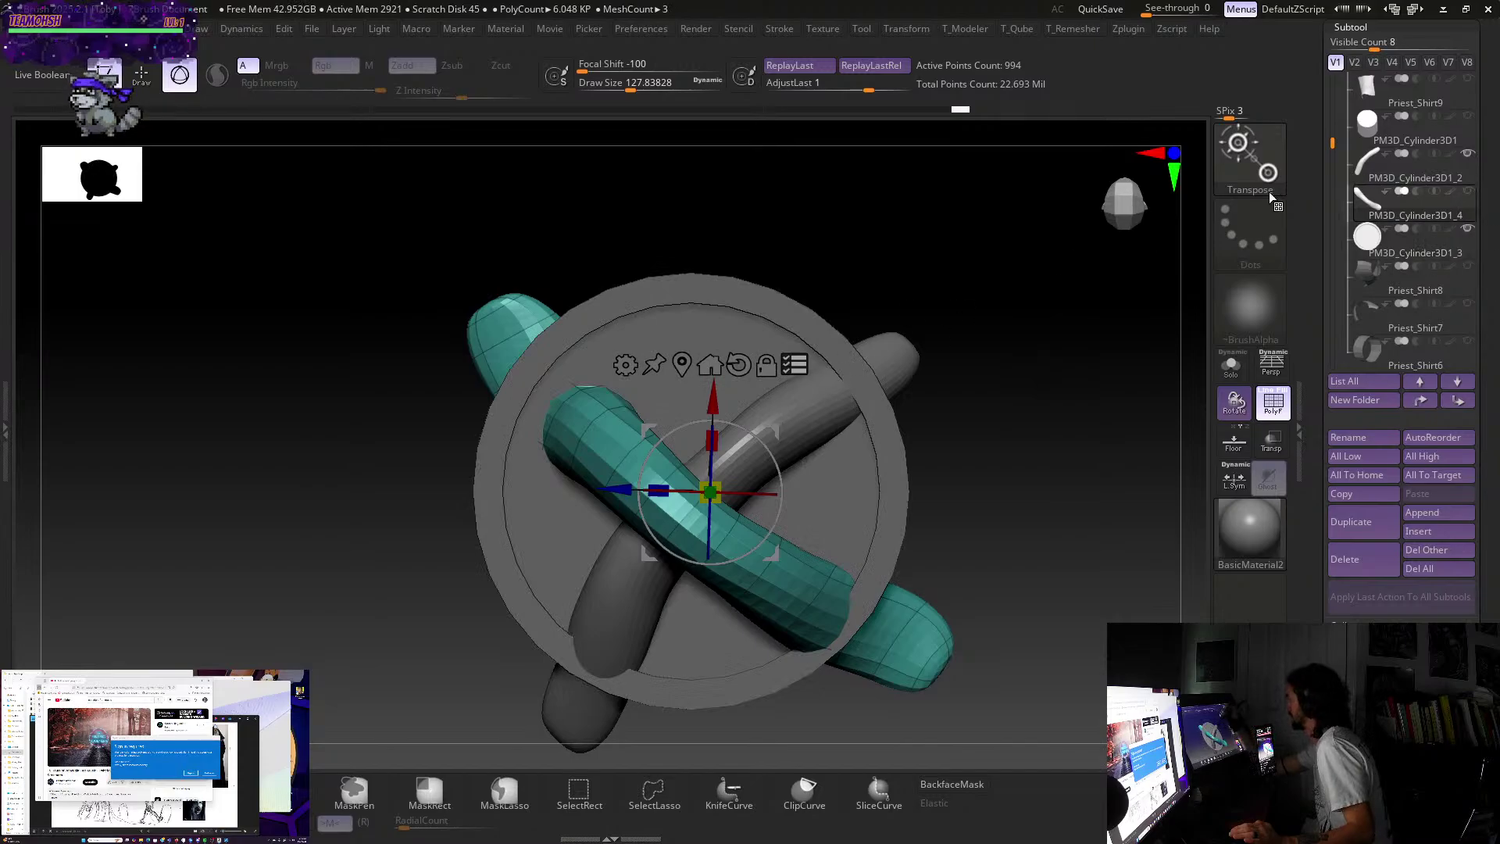
{"action": "left_click", "coordinate": [1469, 232]}
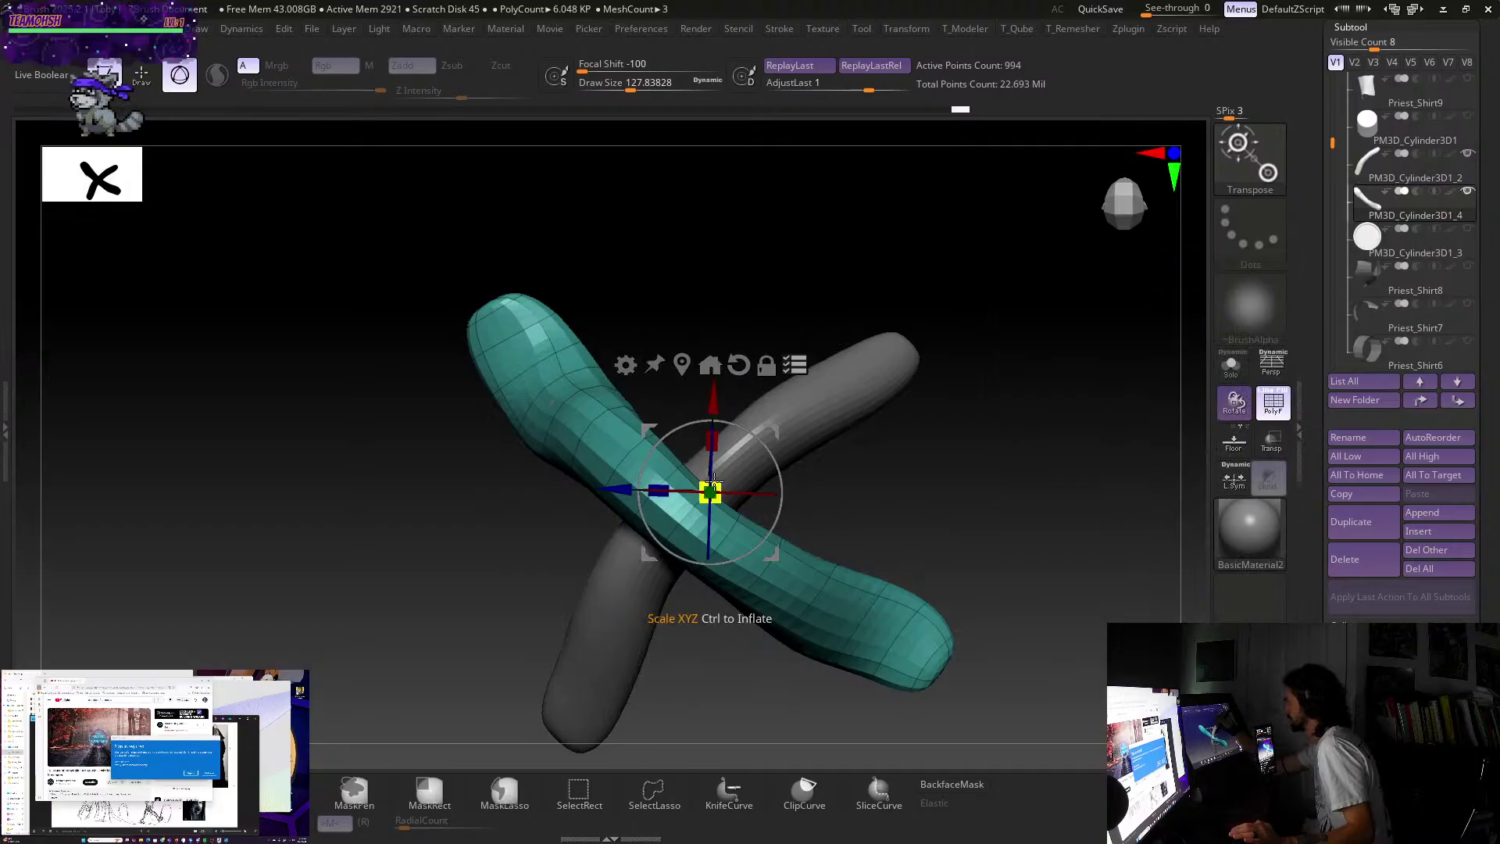
{"action": "left_click_drag", "start_coordinate": [711, 491], "coordinate": [734, 508]}
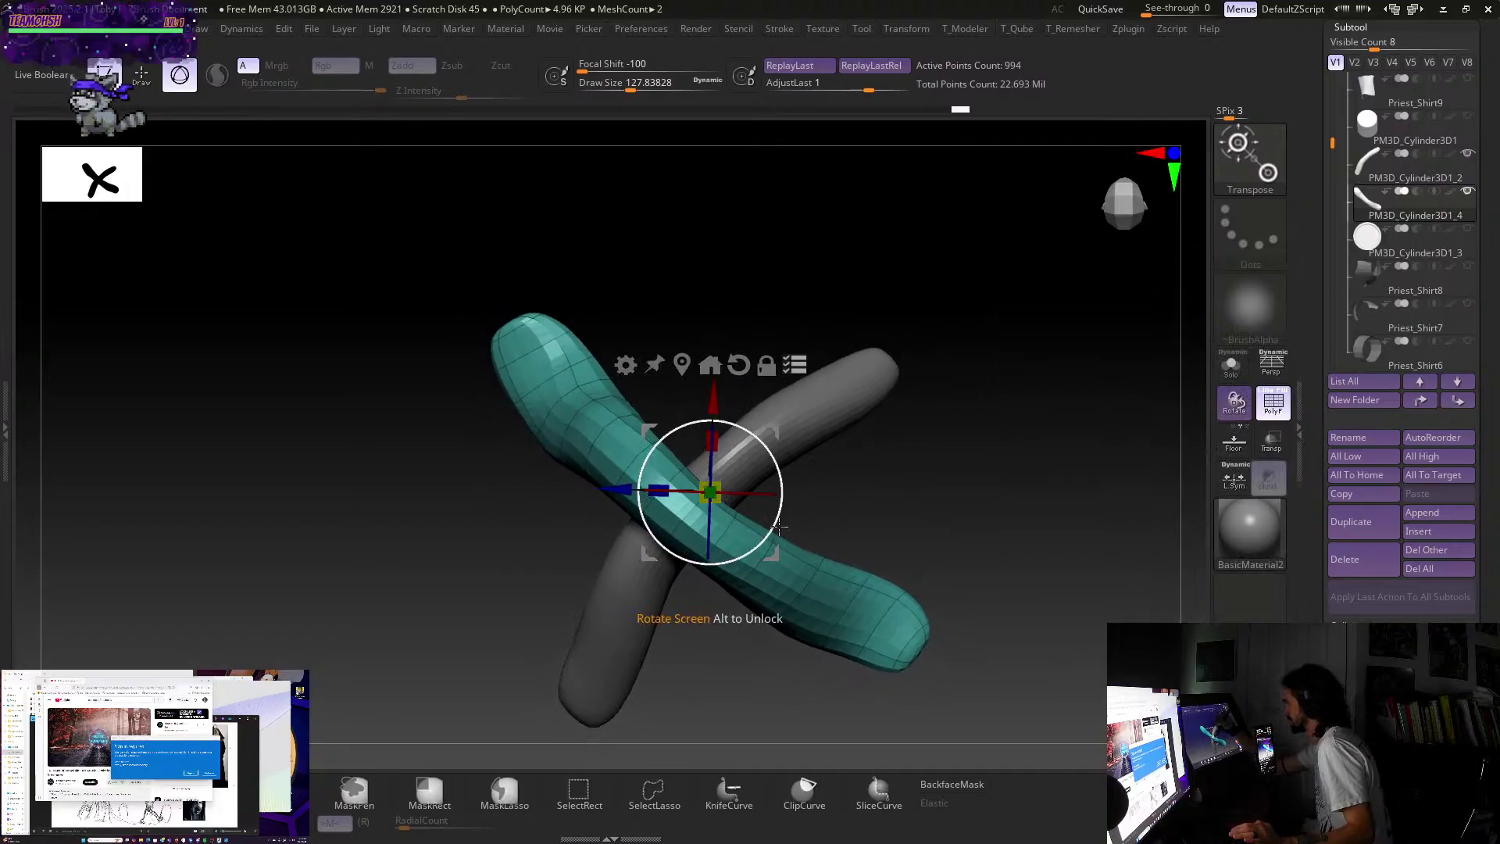
{"action": "left_click", "coordinate": [1463, 231]}
{"action": "mouse_move", "coordinate": [1000, 436]}
{"action": "left_mouse_down"}
{"action": "mouse_move", "coordinate": [1015, 361]}
{"action": "mouse_move", "coordinate": [1005, 234]}
{"action": "mouse_move", "coordinate": [1031, 362]}
{"action": "mouse_move", "coordinate": [1013, 435]}
{"action": "mouse_move", "coordinate": [1048, 449]}
{"action": "mouse_move", "coordinate": [1001, 436]}
{"action": "mouse_move", "coordinate": [1025, 429]}
{"action": "mouse_move", "coordinate": [1011, 425]}
{"action": "left_mouse_up"}
- Lower the lower thread's subdivision level and pull one protruding end inside the disc's rim with the Move brush at about 305 draw size
{"action": "left_click", "coordinate": [802, 402], "text": "alt"}
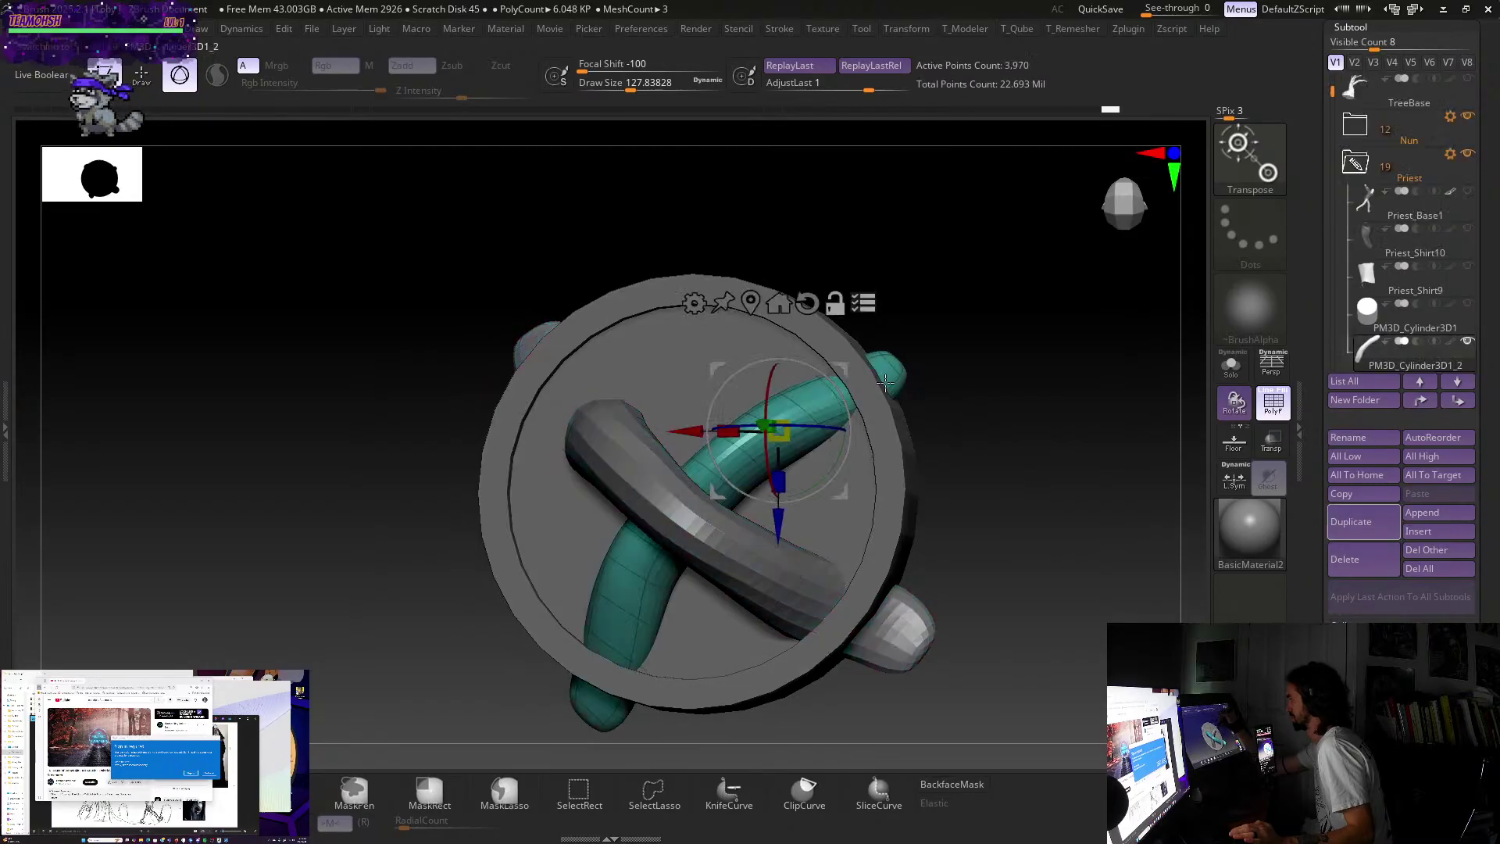
{"action": "key", "text": "q"}
{"action": "key", "text": "s"}
{"action": "left_click_drag", "start_coordinate": [1006, 377], "coordinate": [1025, 376]}
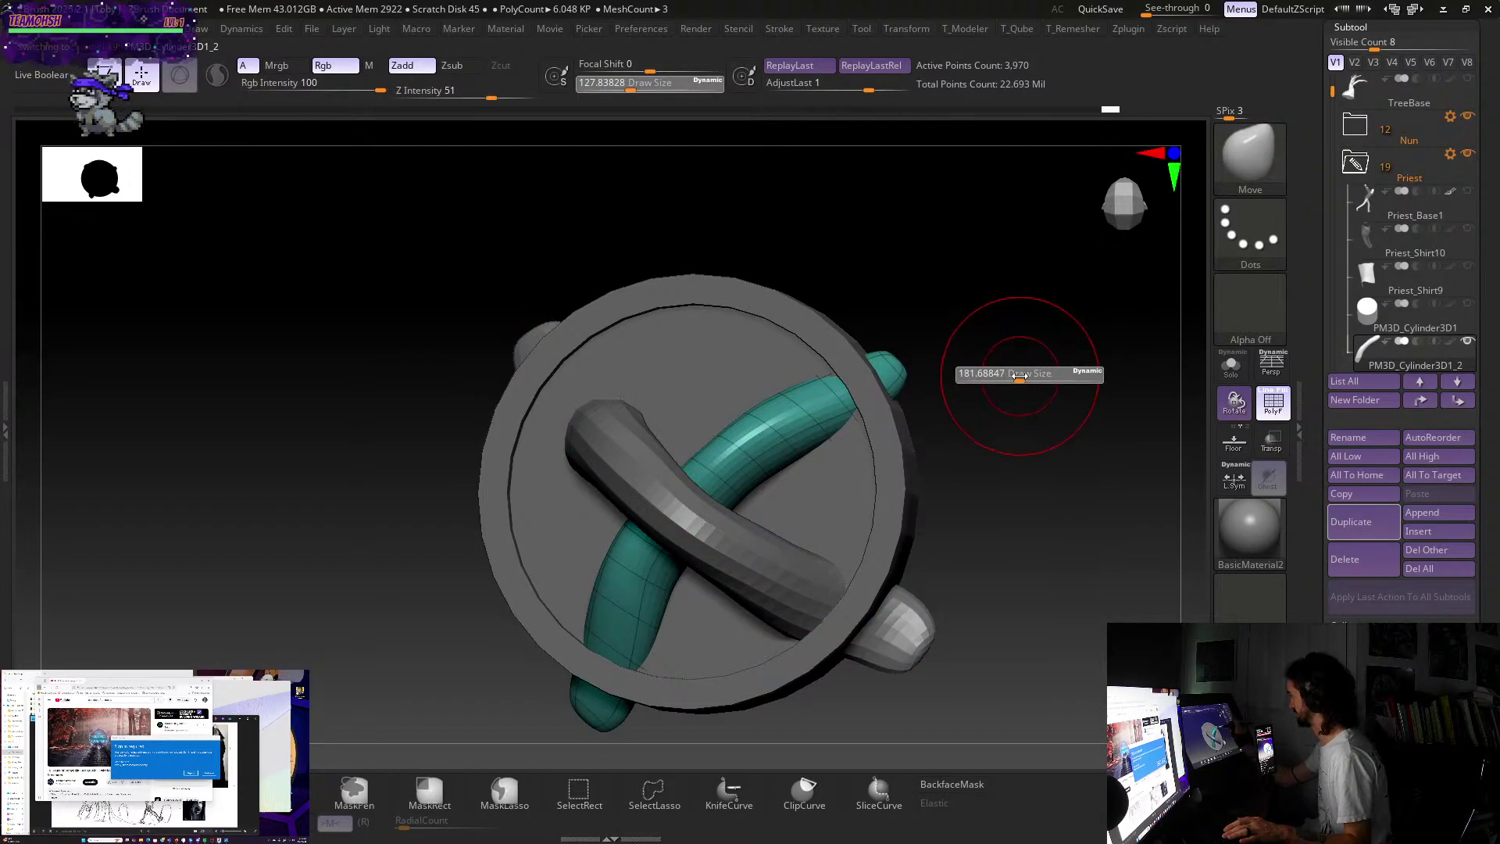
{"action": "left_click_drag", "start_coordinate": [793, 408], "coordinate": [778, 400]}
{"action": "key", "text": "ctrl+z"}
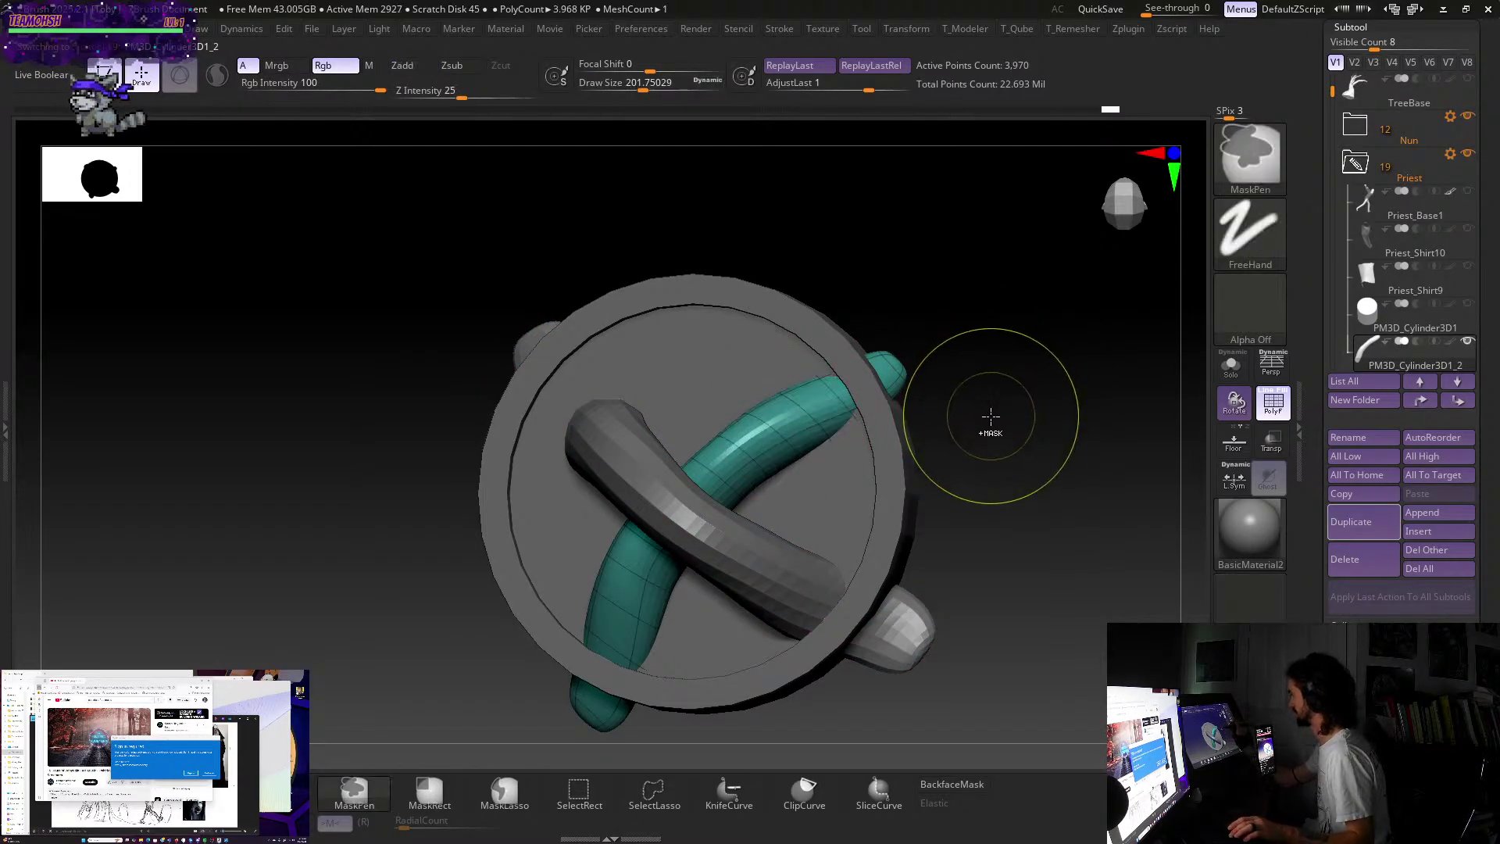
{"action": "key", "text": "ctrl+z"}
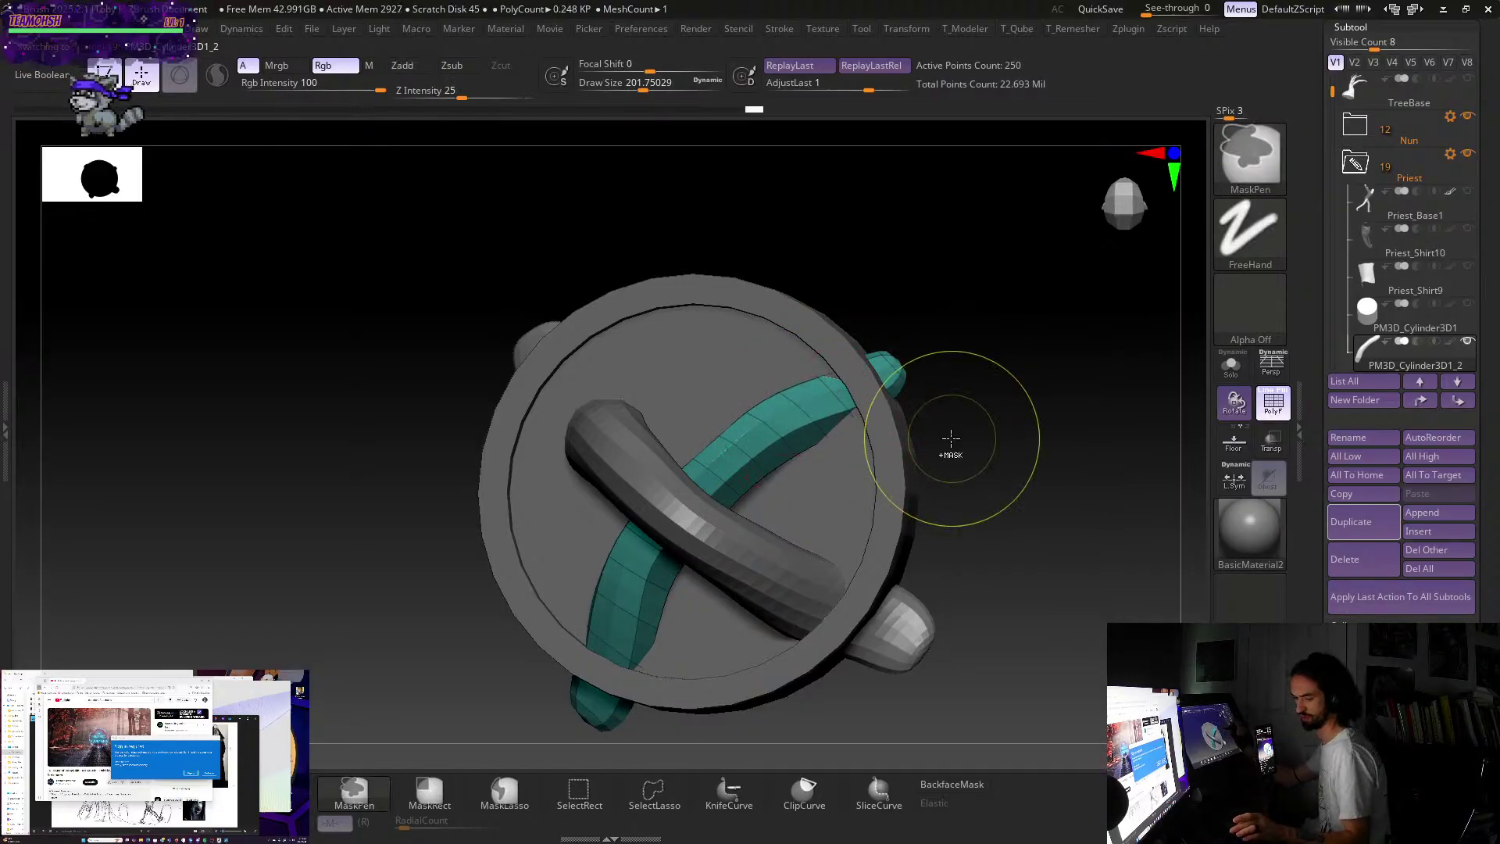
{"action": "key", "text": "s"}
{"action": "left_click_drag", "start_coordinate": [942, 428], "coordinate": [958, 428]}
{"action": "left_click_drag", "start_coordinate": [810, 423], "coordinate": [811, 426]}
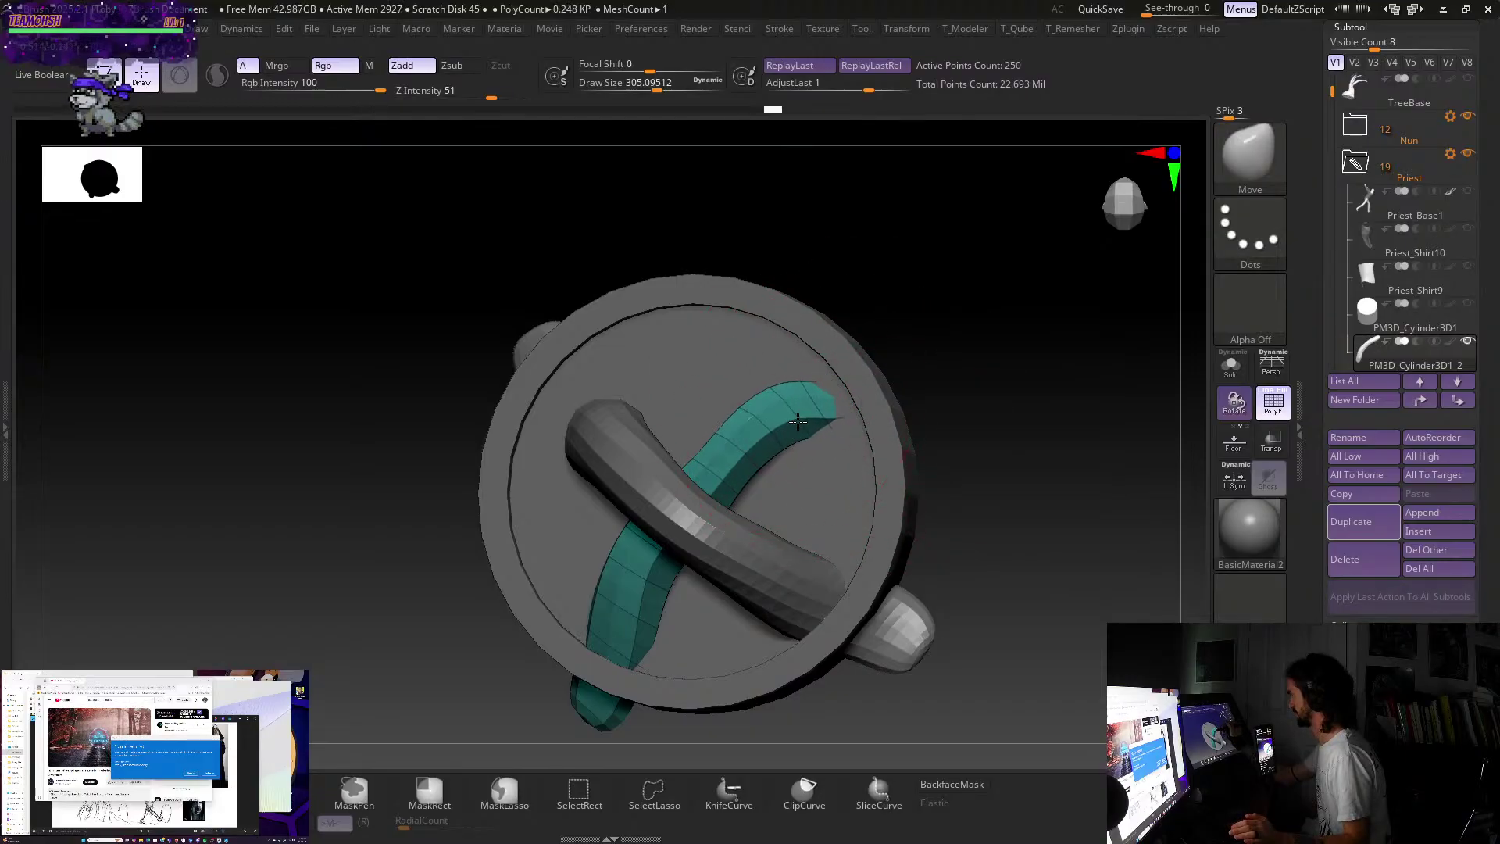
- Pull the lower thread's other end inside the rim and bend it down toward the button face with the Move brush
{"action": "left_click_drag", "start_coordinate": [986, 409], "coordinate": [883, 429]}
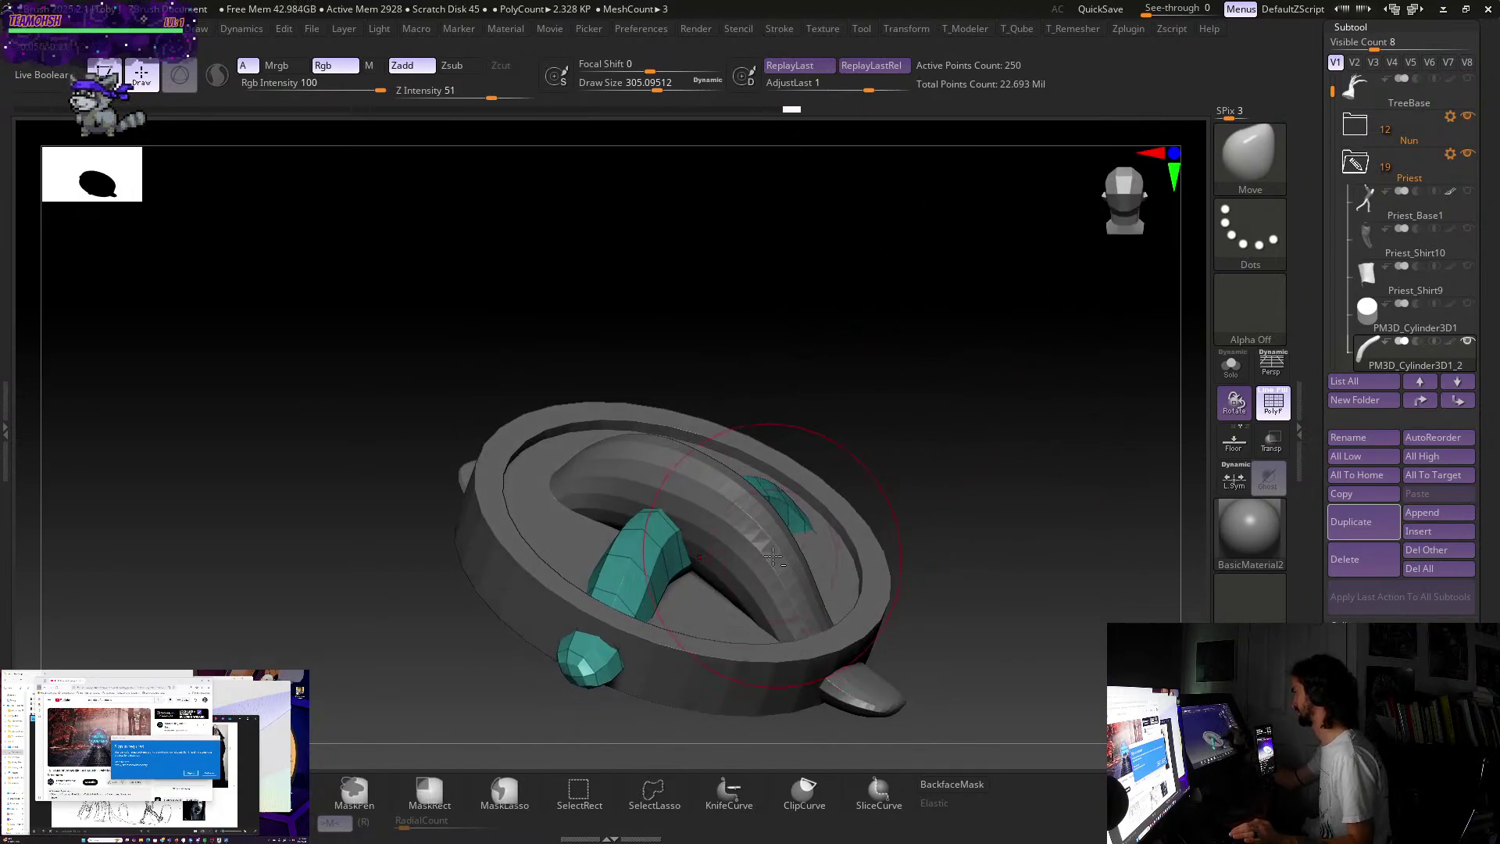
{"action": "left_click", "coordinate": [883, 698], "text": "alt"}
{"action": "left_click_drag", "start_coordinate": [914, 708], "coordinate": [553, 686]}
{"action": "left_click", "coordinate": [521, 682], "text": "alt"}
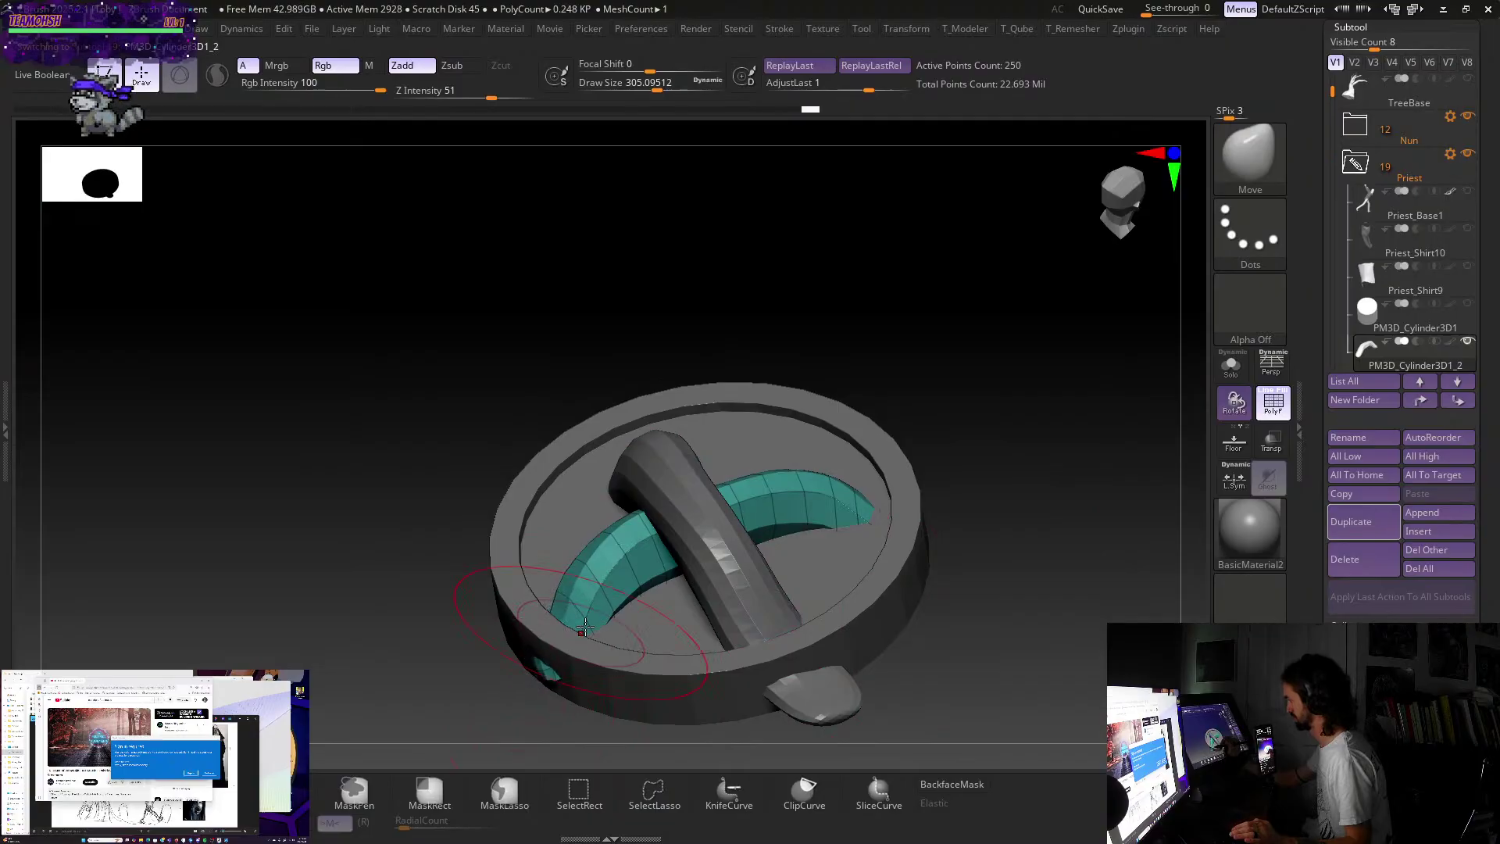
{"action": "left_click_drag", "start_coordinate": [569, 664], "coordinate": [622, 645]}
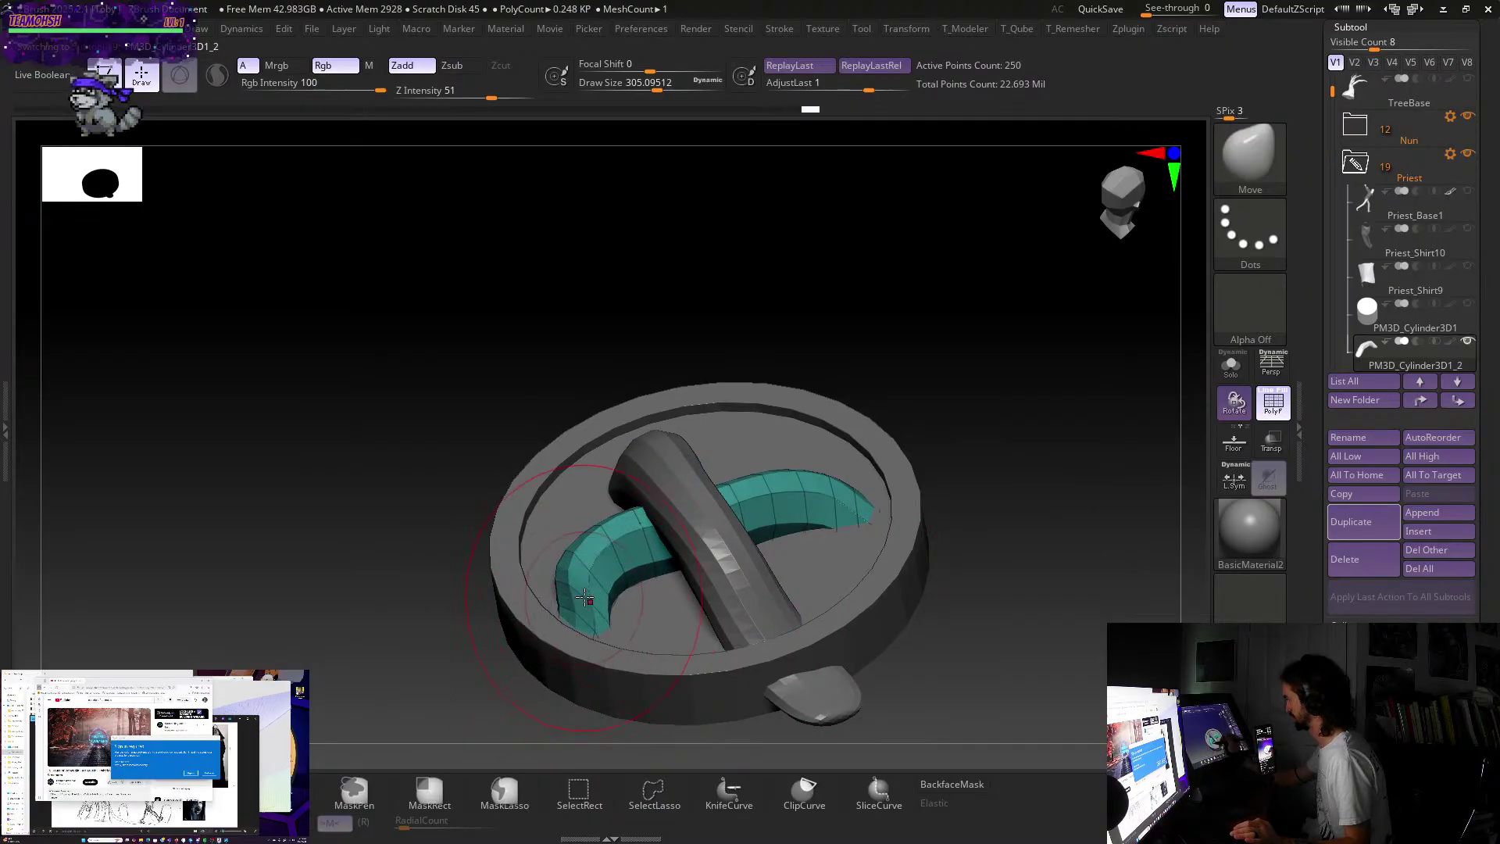
{"action": "left_click_drag", "start_coordinate": [585, 598], "coordinate": [621, 582]}
{"action": "mouse_move", "coordinate": [1027, 415]}
{"action": "left_mouse_down"}
{"action": "mouse_move", "coordinate": [1031, 529]}
{"action": "mouse_move", "coordinate": [1061, 539]}
{"action": "mouse_move", "coordinate": [965, 518]}
{"action": "left_mouse_up"}
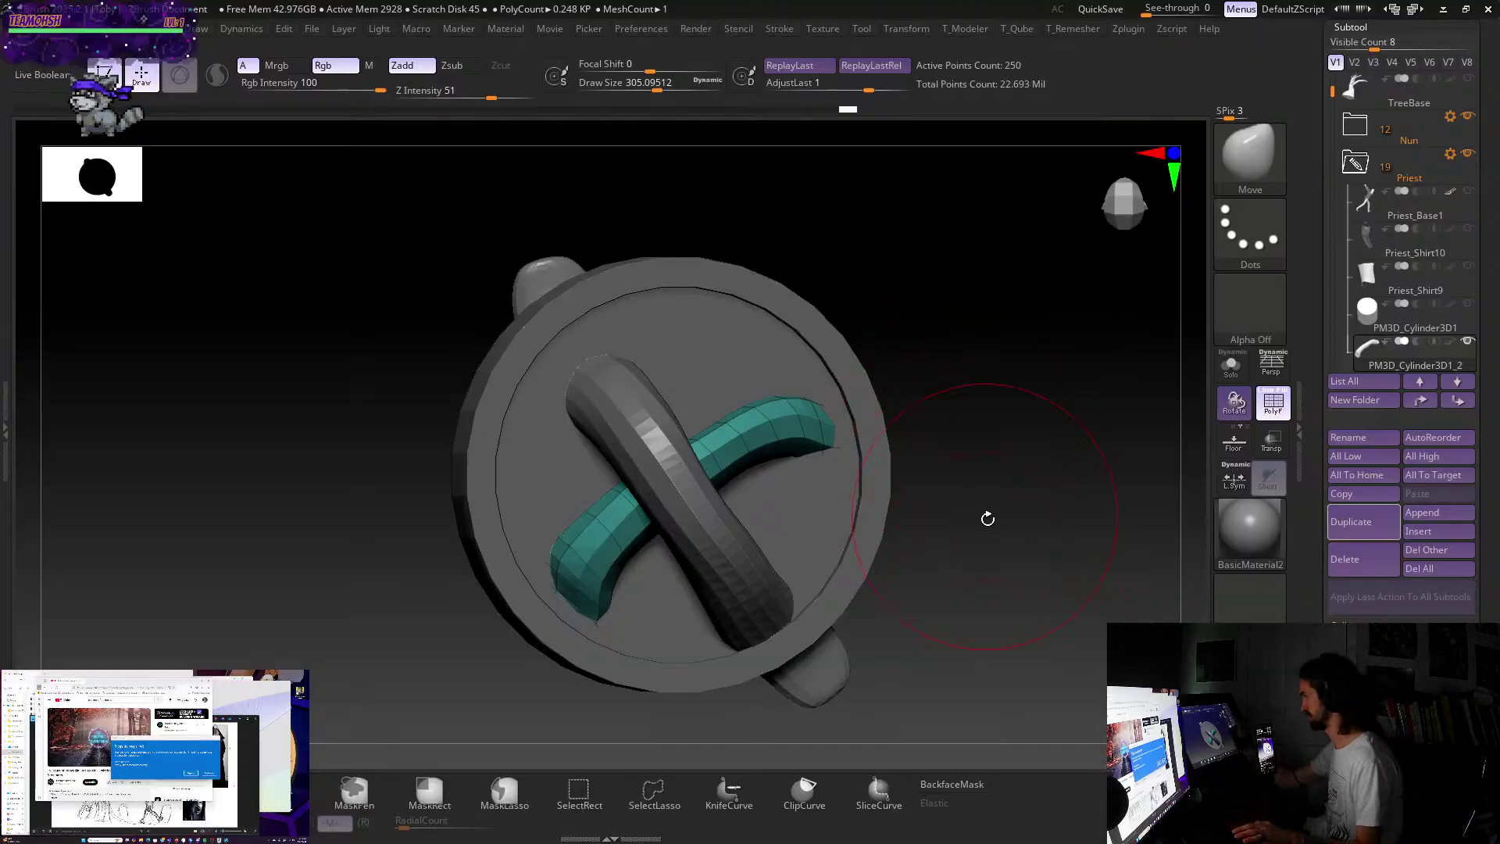
- Select the upper thread, drop it to a coarser subdivision level, and pull both protruding ends inside the disc's rim
{"action": "left_click_drag", "start_coordinate": [988, 519], "coordinate": [958, 449]}
{"action": "left_click", "coordinate": [734, 521], "text": "alt"}
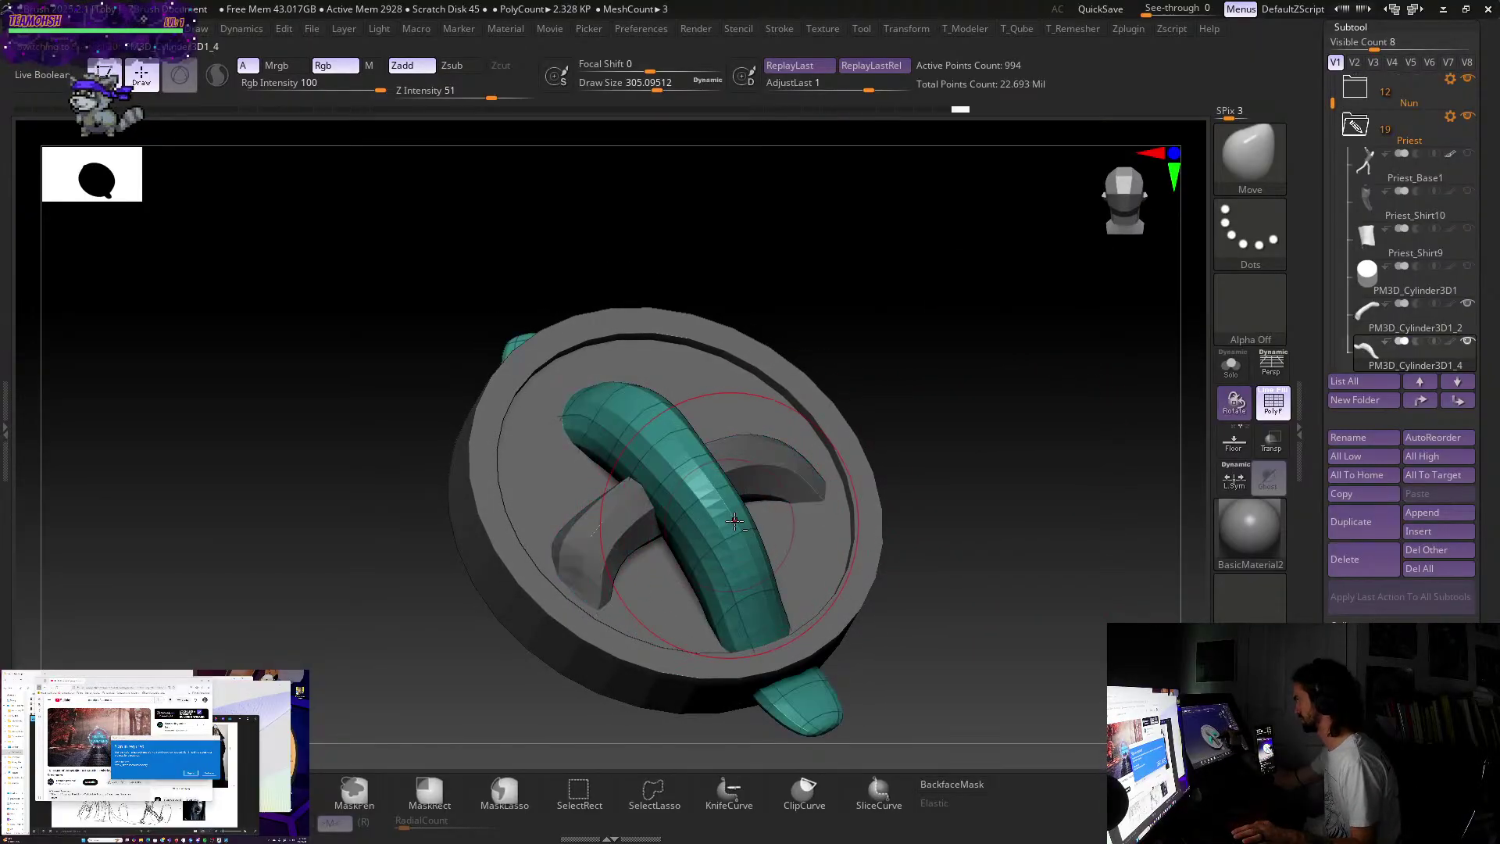
{"action": "key", "text": "ctrl+z"}
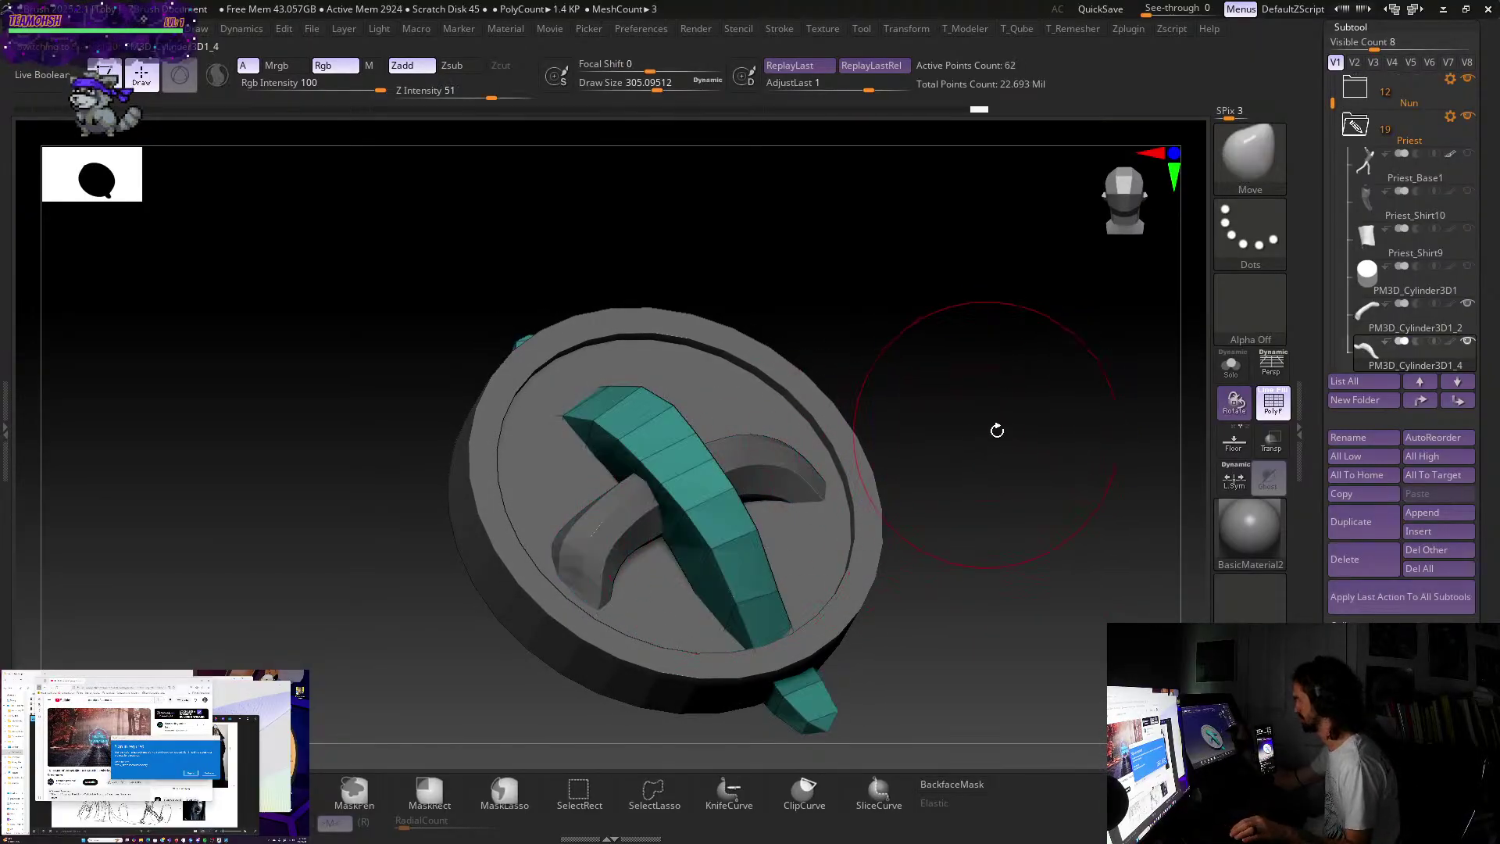
{"action": "left_click_drag", "start_coordinate": [996, 429], "coordinate": [1029, 389]}
{"action": "mouse_move", "coordinate": [660, 539]}
{"action": "left_mouse_down"}
{"action": "mouse_move", "coordinate": [660, 475]}
{"action": "mouse_move", "coordinate": [553, 444]}
{"action": "left_mouse_up"}
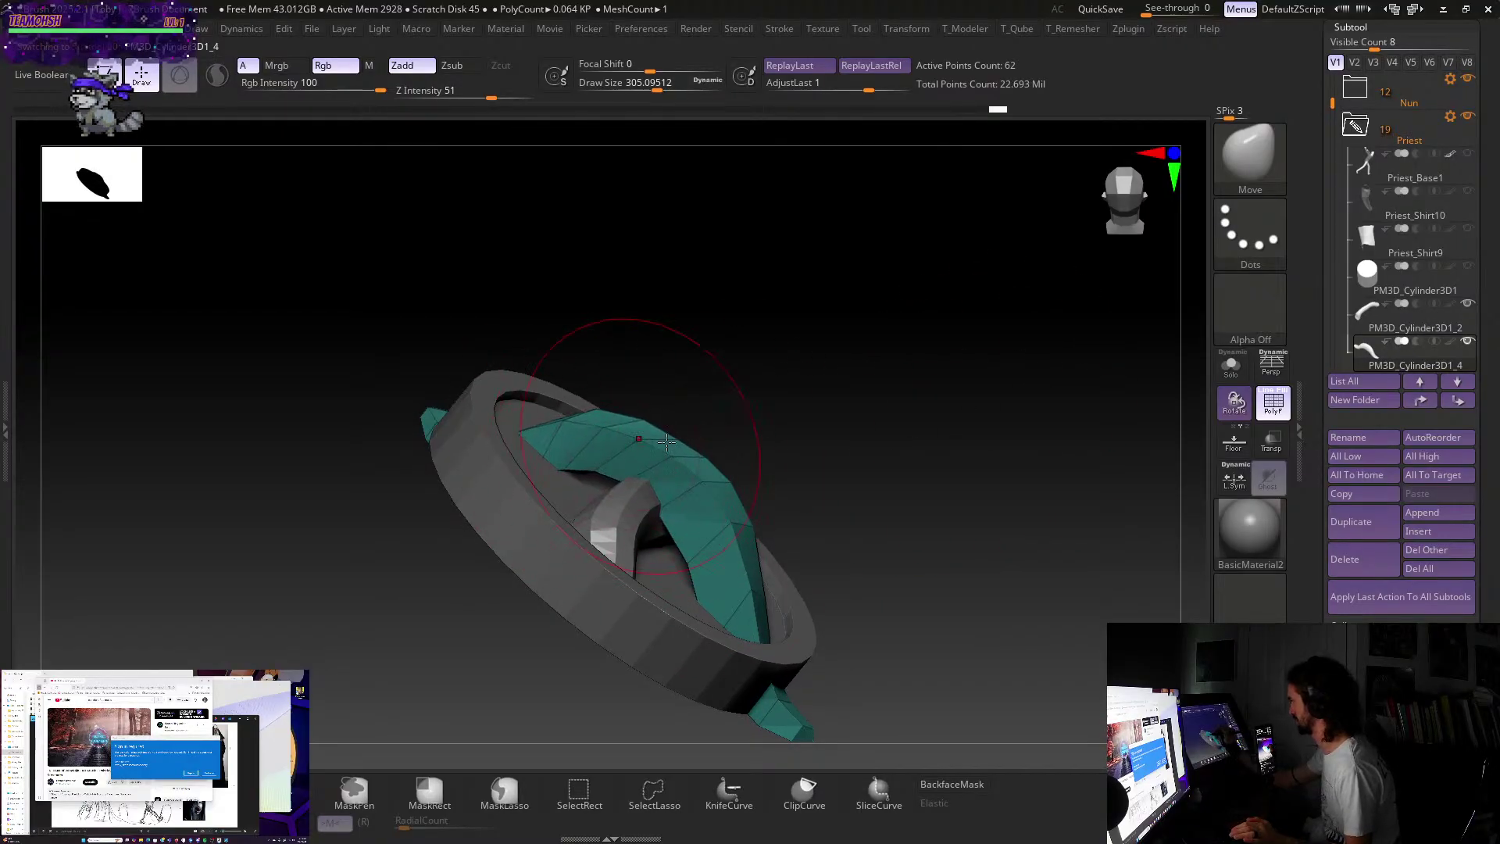
{"action": "left_click_drag", "start_coordinate": [667, 442], "coordinate": [706, 544]}
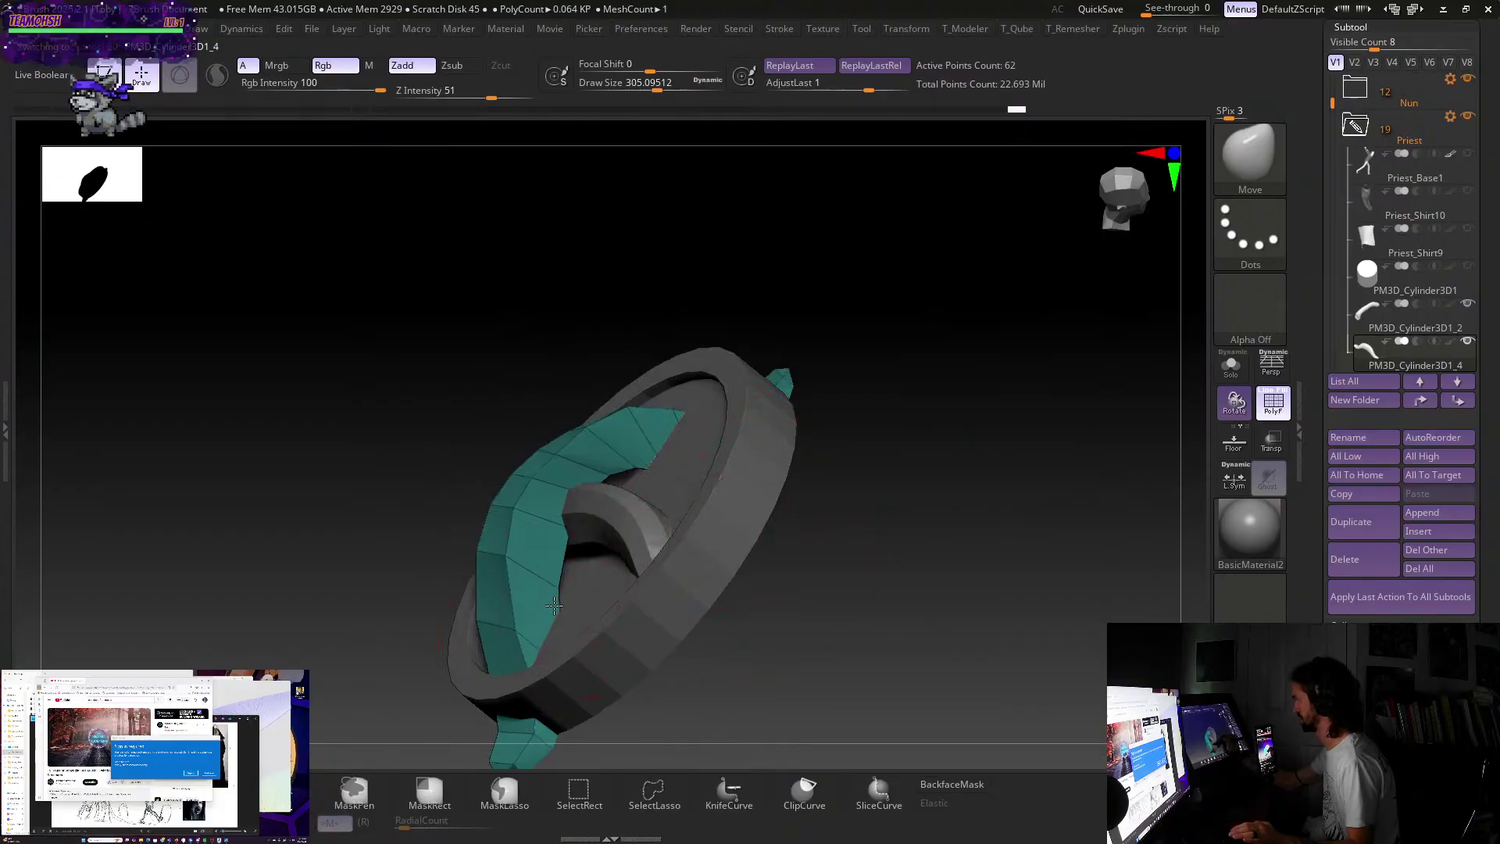
{"action": "left_click_drag", "start_coordinate": [516, 751], "coordinate": [438, 649]}
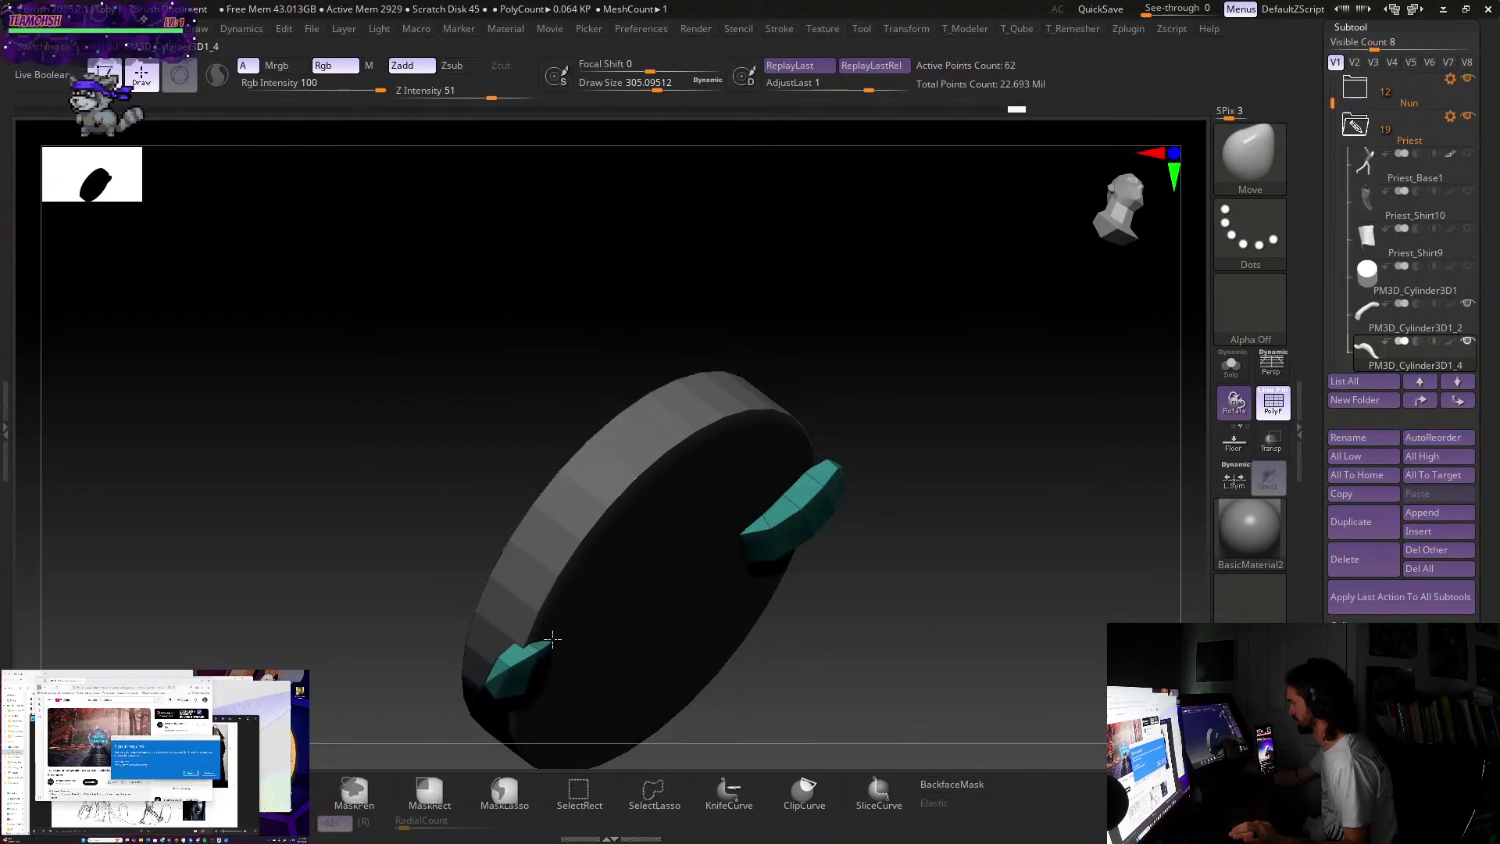
{"action": "left_click_drag", "start_coordinate": [870, 648], "coordinate": [591, 649]}
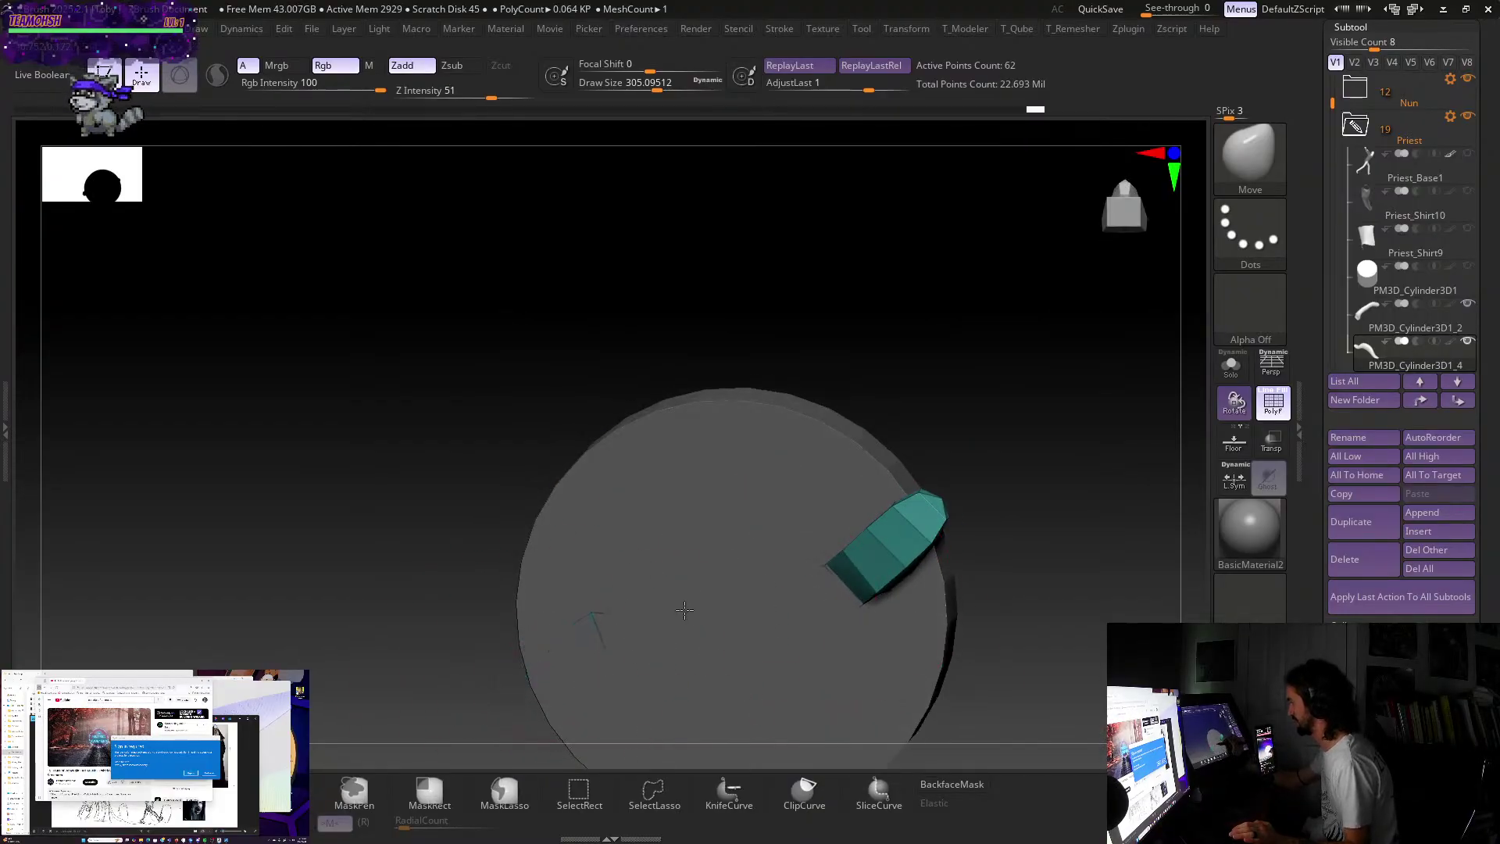
{"action": "mouse_move", "coordinate": [662, 511]}
{"action": "left_mouse_down"}
{"action": "mouse_move", "coordinate": [1115, 368]}
{"action": "mouse_move", "coordinate": [581, 606]}
{"action": "mouse_move", "coordinate": [819, 576]}
{"action": "mouse_move", "coordinate": [795, 420]}
{"action": "mouse_move", "coordinate": [763, 464]}
{"action": "left_mouse_up"}
{"action": "mouse_move", "coordinate": [570, 615]}
{"action": "left_mouse_down"}
{"action": "mouse_move", "coordinate": [954, 479]}
{"action": "mouse_move", "coordinate": [1015, 503]}
{"action": "mouse_move", "coordinate": [1008, 406]}
{"action": "mouse_move", "coordinate": [799, 513]}
{"action": "mouse_move", "coordinate": [827, 566]}
{"action": "mouse_move", "coordinate": [790, 586]}
{"action": "mouse_move", "coordinate": [820, 586]}
{"action": "mouse_move", "coordinate": [790, 666]}
{"action": "mouse_move", "coordinate": [867, 590]}
{"action": "mouse_move", "coordinate": [870, 516]}
{"action": "mouse_move", "coordinate": [877, 533]}
{"action": "left_mouse_up"}
- Raise the upper thread's subdivision by two levels and refine its arch with a draw size of about 351
{"action": "key", "text": "s"}
{"action": "key", "text": "ctrl+d"}
{"action": "key", "text": "ctrl+d"}
{"action": "key", "text": "s"}
{"action": "mouse_move", "coordinate": [485, 438]}
{"action": "left_mouse_down"}
{"action": "mouse_move", "coordinate": [472, 453]}
{"action": "mouse_move", "coordinate": [520, 498]}
{"action": "left_mouse_up"}
- Adjust the upper thread's thickness along its arch with the Inflat brush at a draw size of about 704
{"action": "key", "text": "b"}
{"action": "key", "text": "i"}
{"action": "key", "text": "n"}
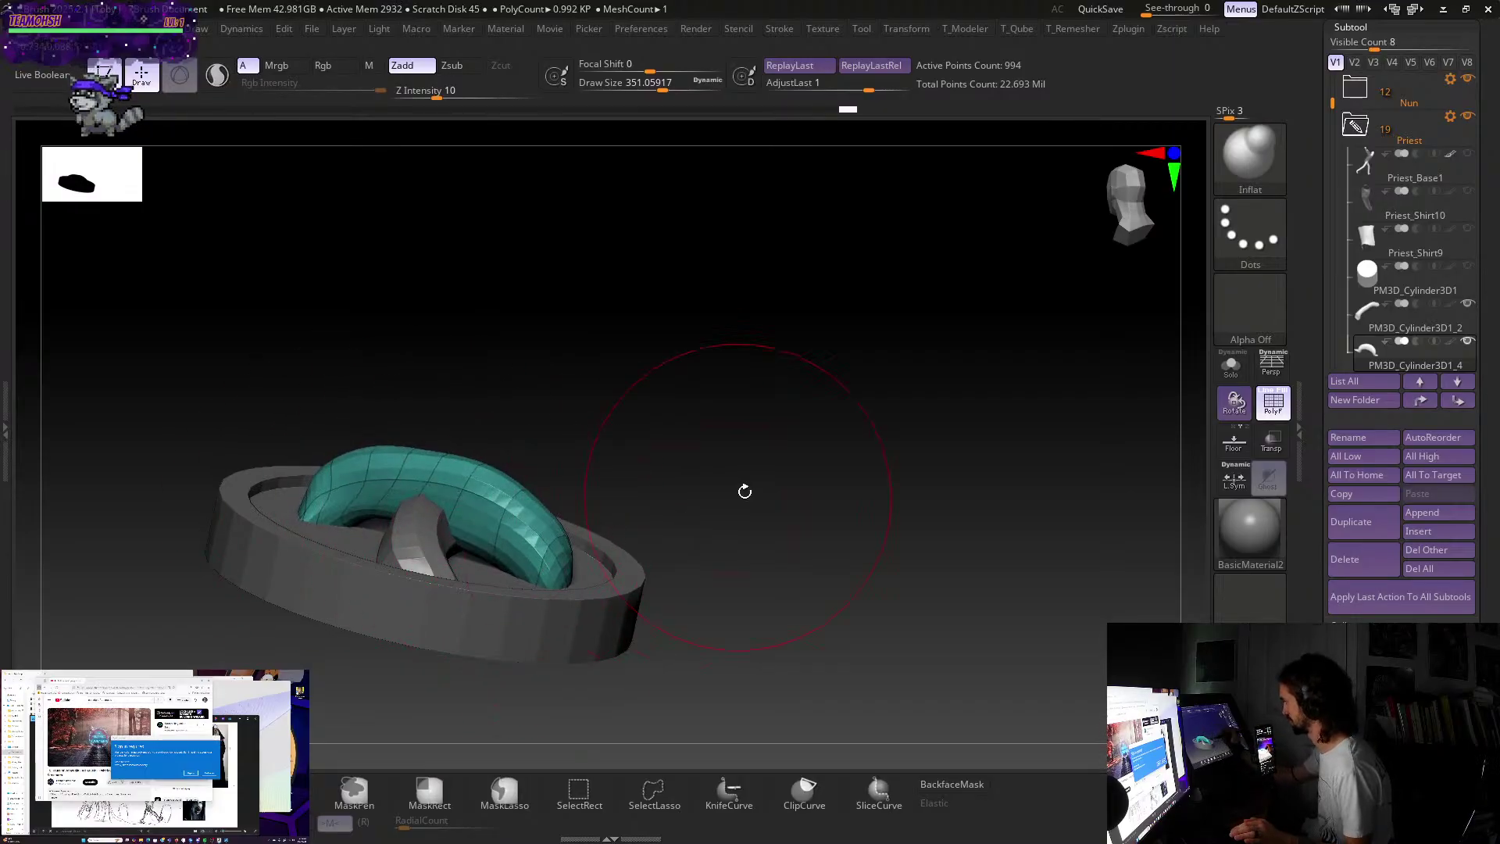
{"action": "left_click_drag", "start_coordinate": [745, 492], "coordinate": [862, 471]}
{"action": "mouse_move", "coordinate": [840, 534]}
{"action": "left_mouse_down"}
{"action": "mouse_move", "coordinate": [810, 613]}
{"action": "mouse_move", "coordinate": [854, 603]}
{"action": "mouse_move", "coordinate": [894, 546]}
{"action": "mouse_move", "coordinate": [934, 546]}
{"action": "left_mouse_up"}
{"action": "key", "text": "ctrl"}
{"action": "key", "text": "s"}
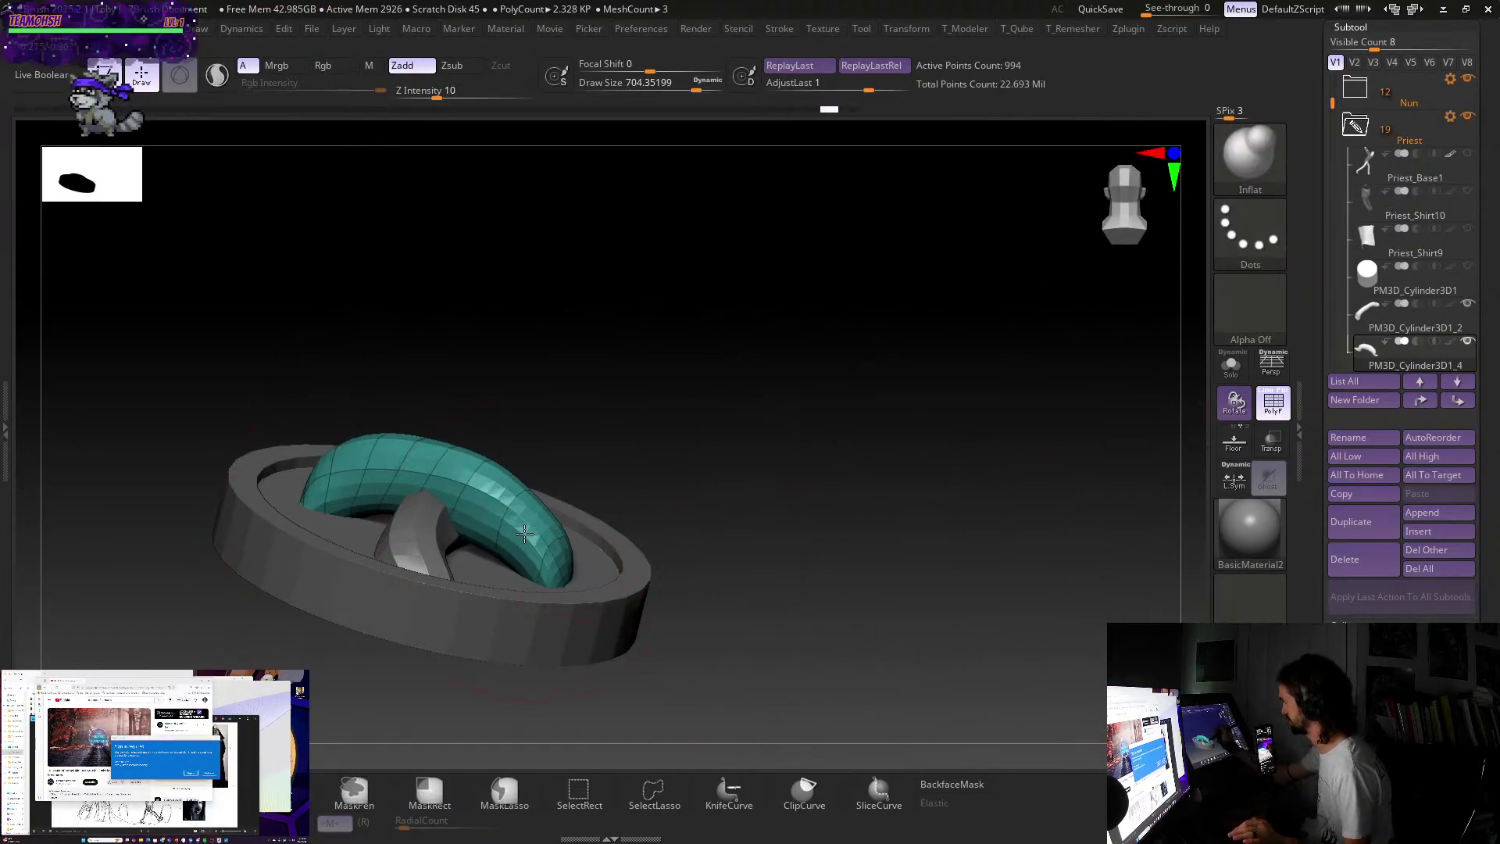
{"action": "mouse_move", "coordinate": [518, 549]}
{"action": "left_mouse_down"}
{"action": "mouse_move", "coordinate": [449, 481]}
{"action": "mouse_move", "coordinate": [500, 516]}
{"action": "left_mouse_up"}
{"action": "key", "text": "ctrl+z"}
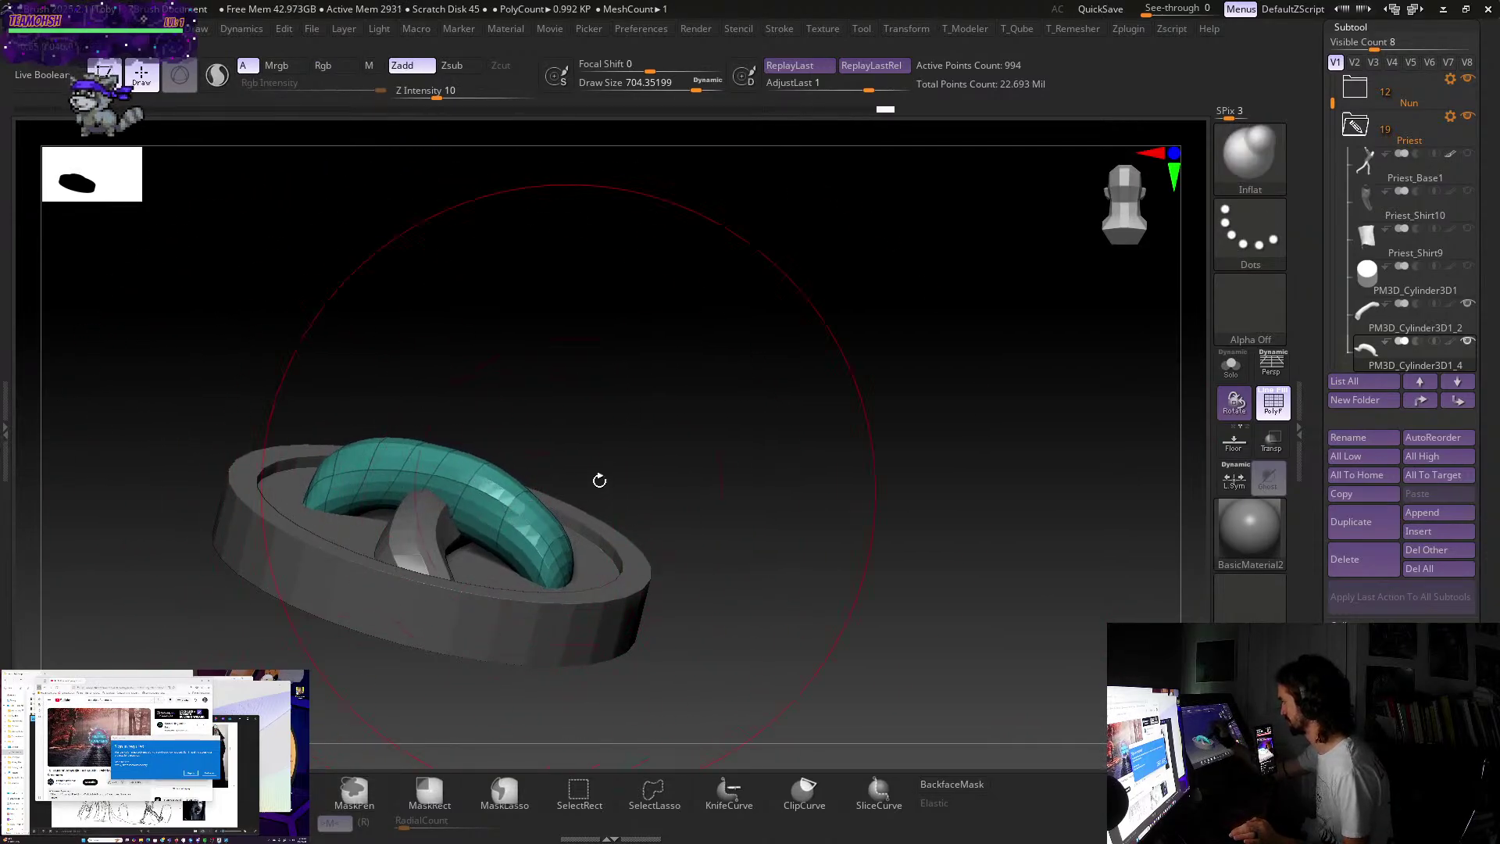
{"action": "left_click_drag", "start_coordinate": [600, 479], "coordinate": [862, 669]}
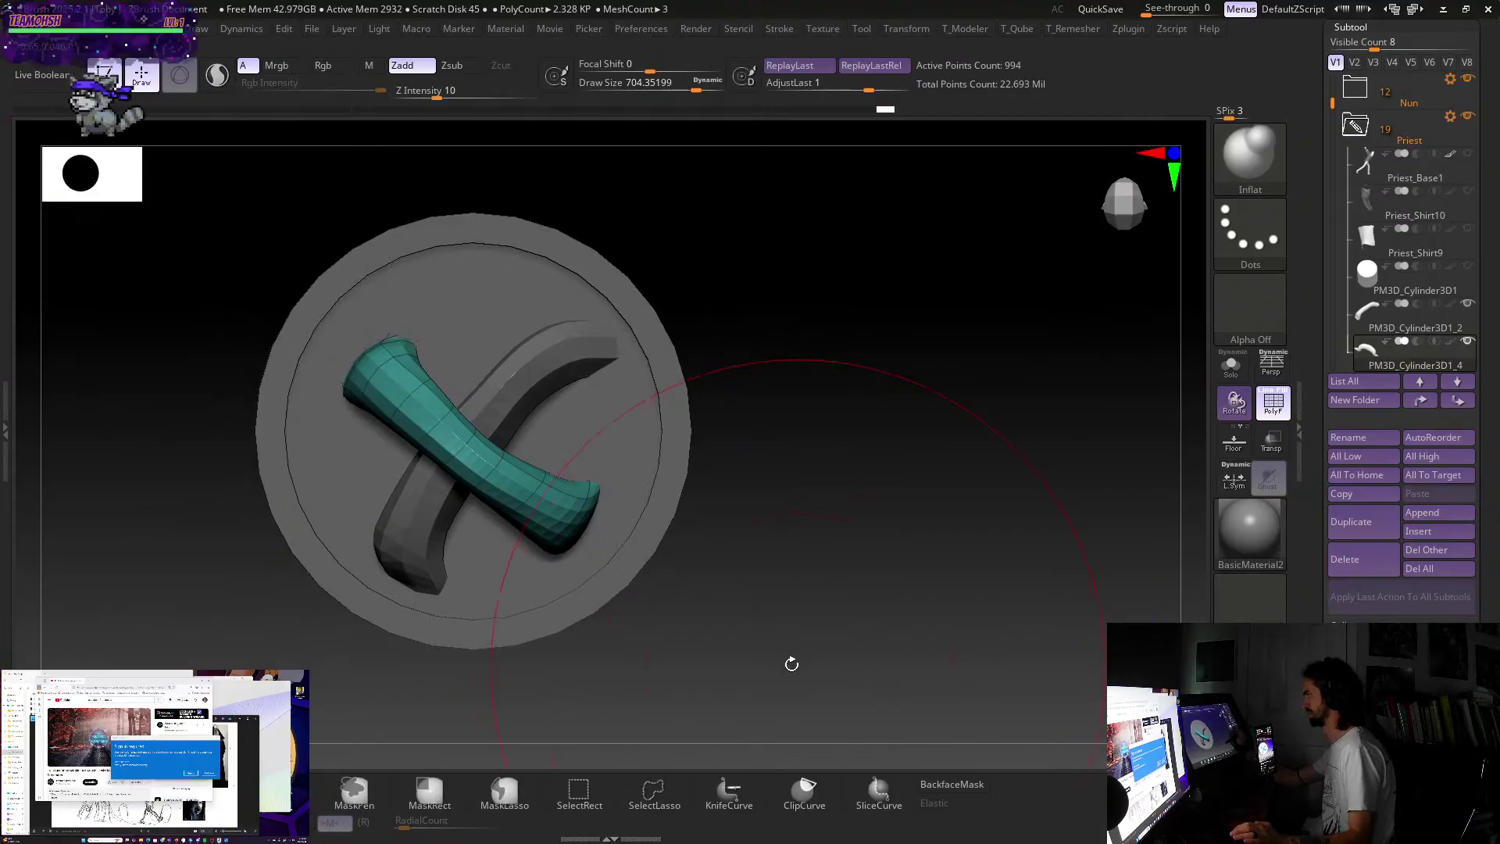
- Select the lower thread, reshape its lower end with the Move brush, and reduce the draw size to about 239
{"action": "key", "text": "s"}
{"action": "left_click_drag", "start_coordinate": [781, 645], "coordinate": [703, 642]}
{"action": "left_click", "coordinate": [425, 564], "text": "alt"}
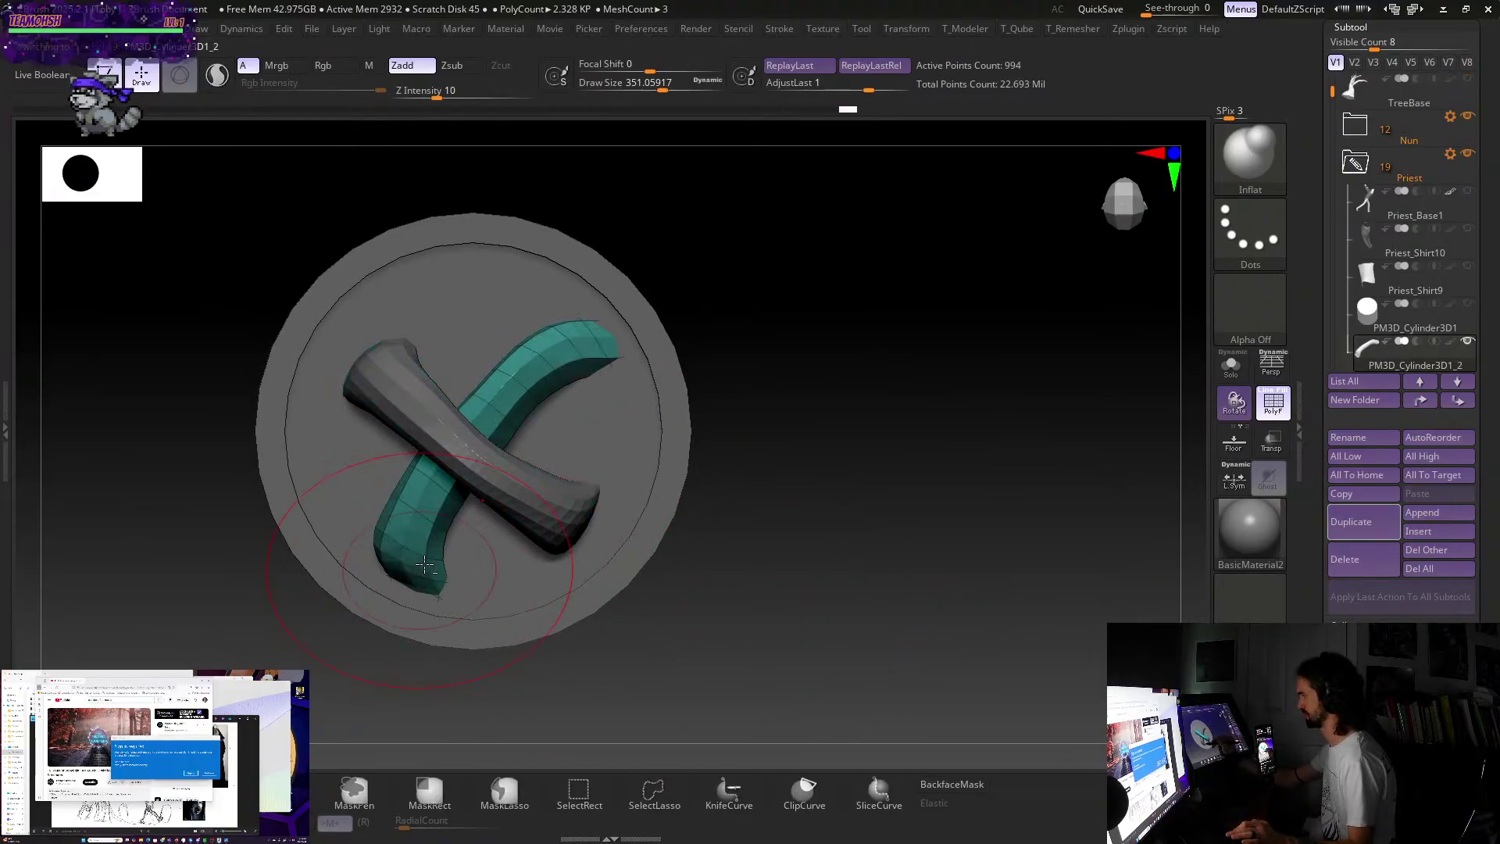
{"action": "key", "text": "b"}
{"action": "key", "text": "m"}
{"action": "key", "text": "v"}
{"action": "mouse_move", "coordinate": [411, 596]}
{"action": "left_mouse_down"}
{"action": "mouse_move", "coordinate": [408, 546]}
{"action": "mouse_move", "coordinate": [405, 566]}
{"action": "left_mouse_up"}
{"action": "key", "text": "s"}
{"action": "left_click", "coordinate": [465, 702]}
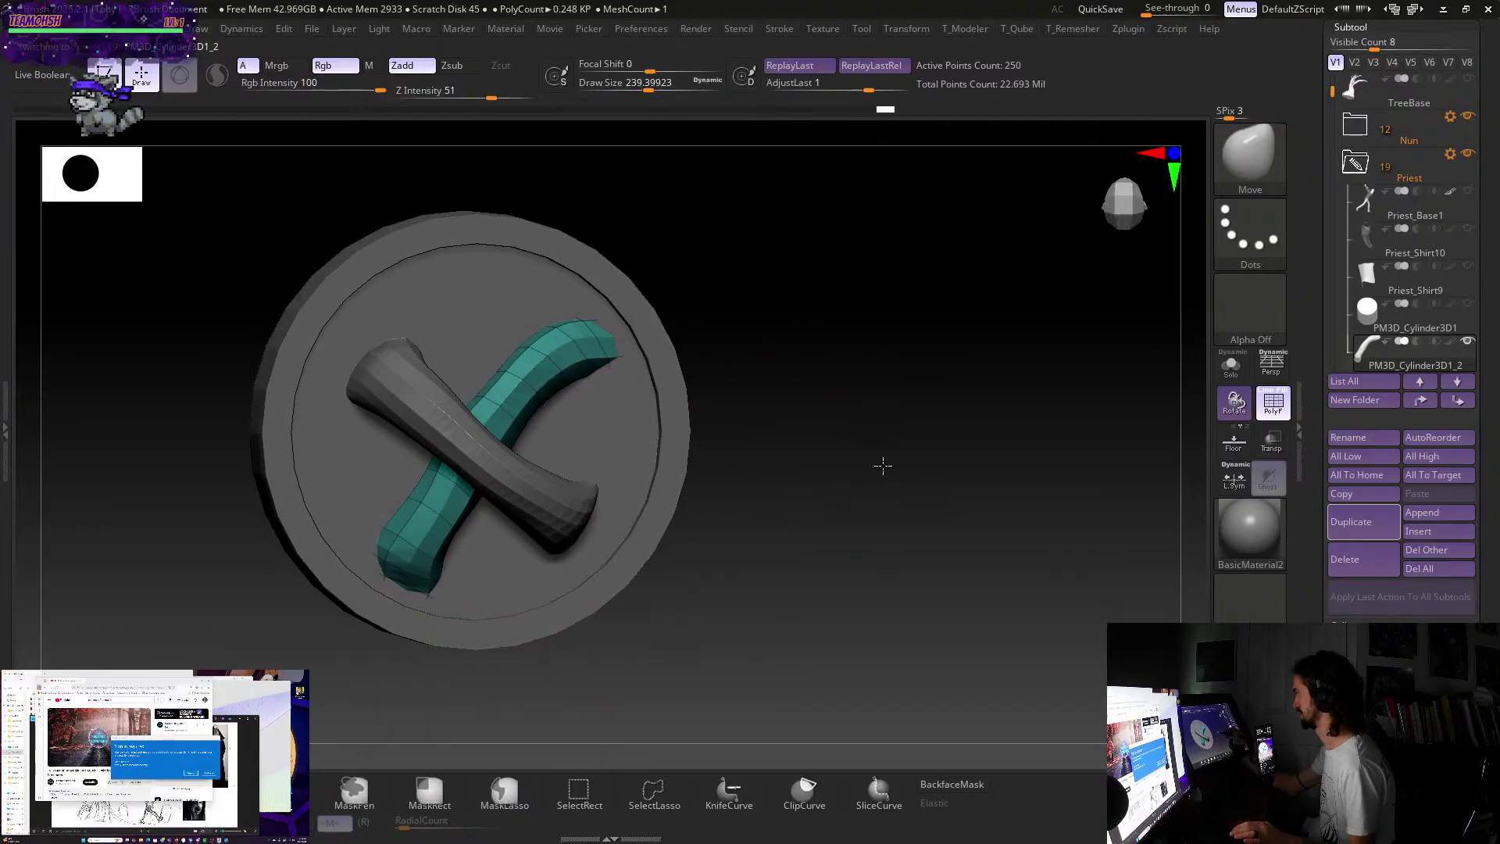
{"action": "left_click_drag", "start_coordinate": [881, 466], "coordinate": [886, 435]}
- Check the lower thread at two higher subdivision levels from the front and side, then return it to the coarser level
{"action": "key", "text": "ctrl+d"}
{"action": "key", "text": "ctrl+d"}
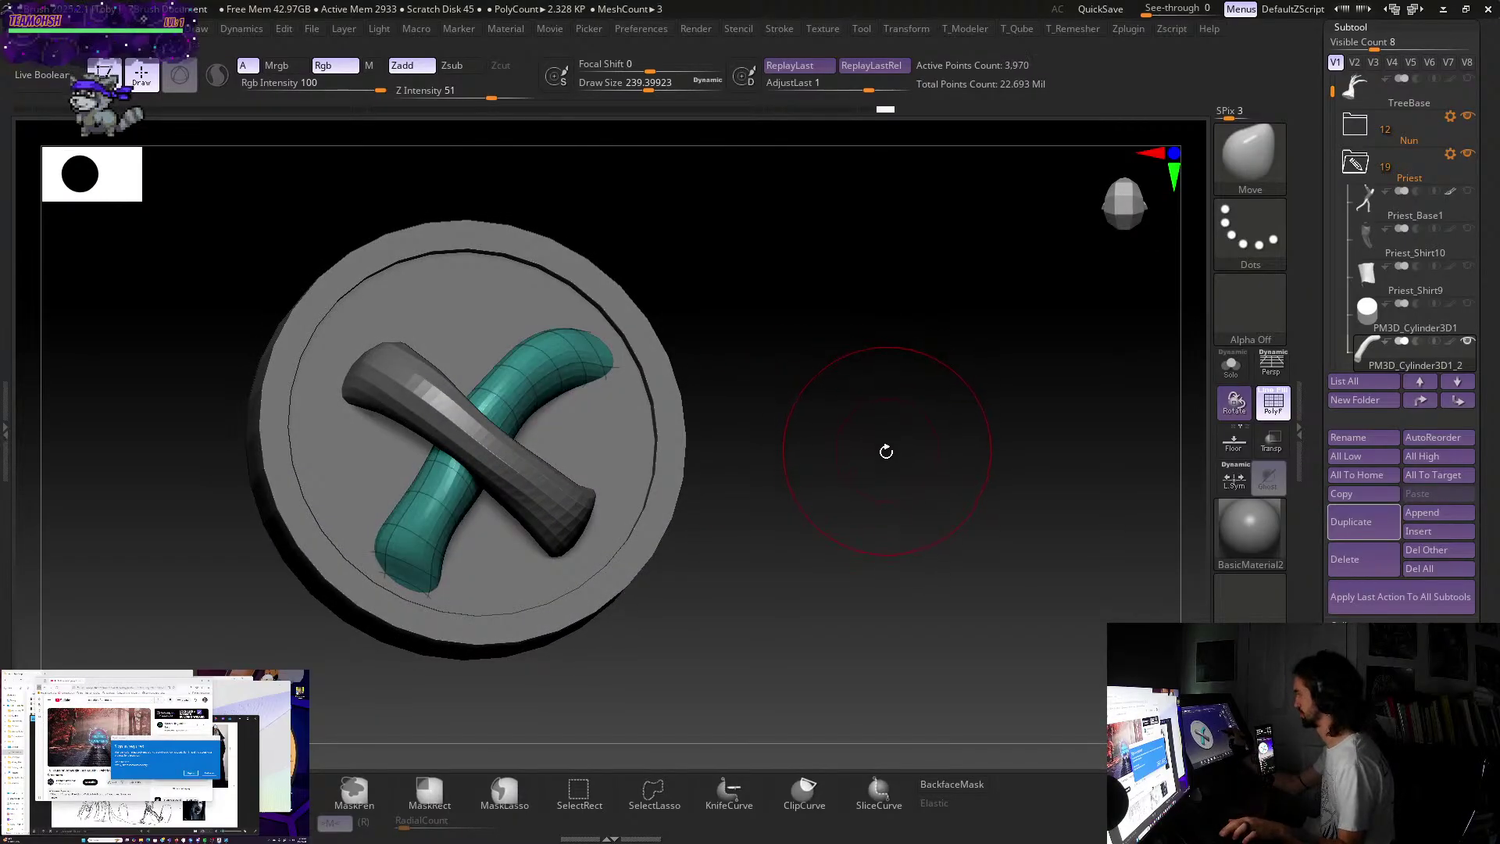
{"action": "mouse_move", "coordinate": [812, 580]}
{"action": "left_mouse_down"}
{"action": "mouse_move", "coordinate": [757, 600]}
{"action": "mouse_move", "coordinate": [798, 639]}
{"action": "mouse_move", "coordinate": [867, 632]}
{"action": "mouse_move", "coordinate": [809, 665]}
{"action": "mouse_move", "coordinate": [810, 638]}
{"action": "left_mouse_up"}
{"action": "key", "text": "o"}
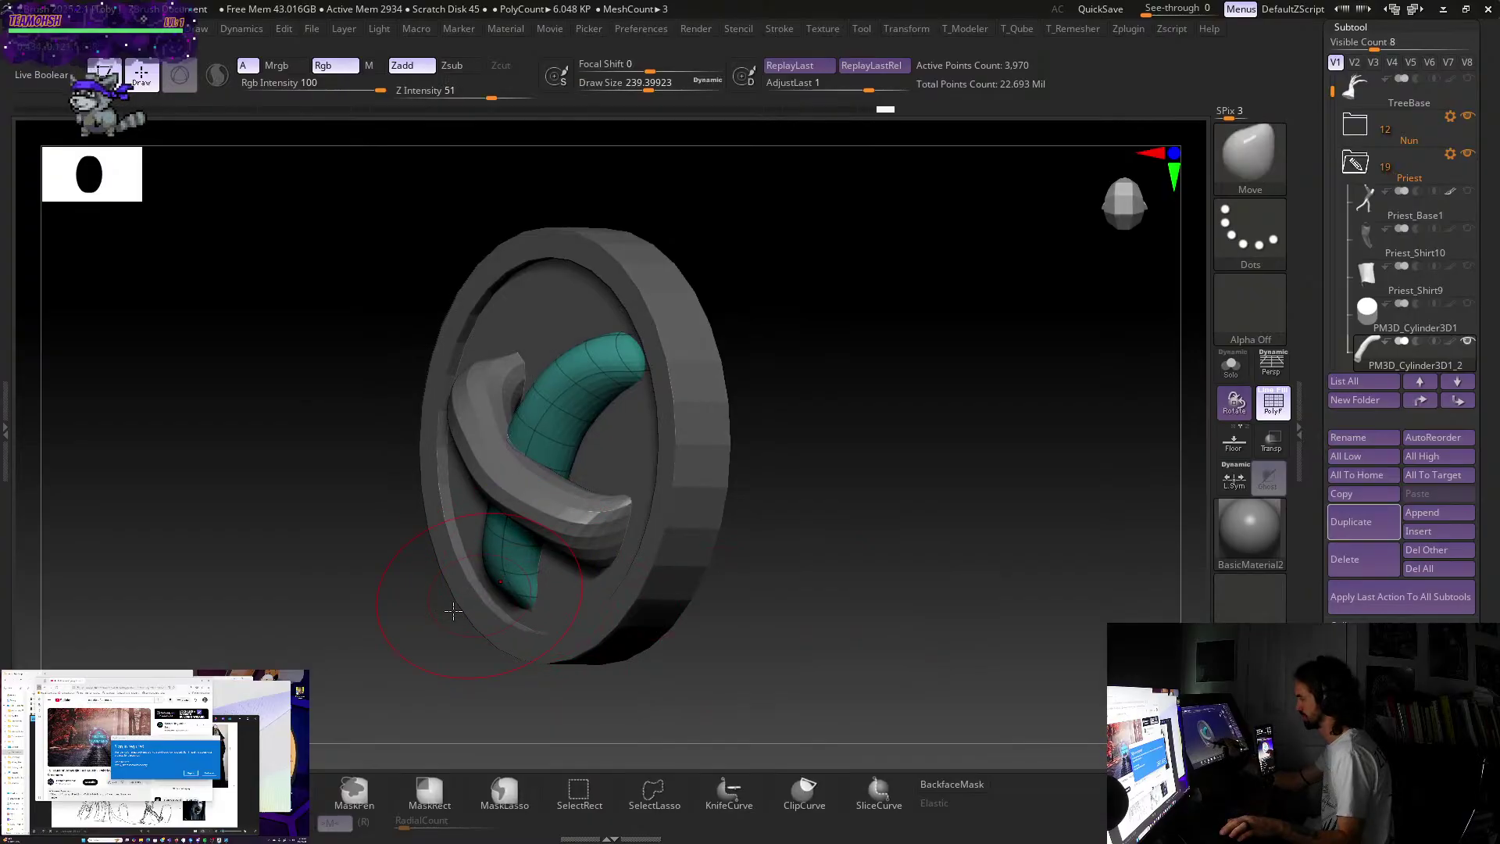
{"action": "key", "text": "shift+d"}
{"action": "key", "text": "shift+d"}
- Nudge both ends of the lower thread with the Move brush to balance its curve within the disc's rim
{"action": "left_click_drag", "start_coordinate": [510, 572], "coordinate": [494, 573]}
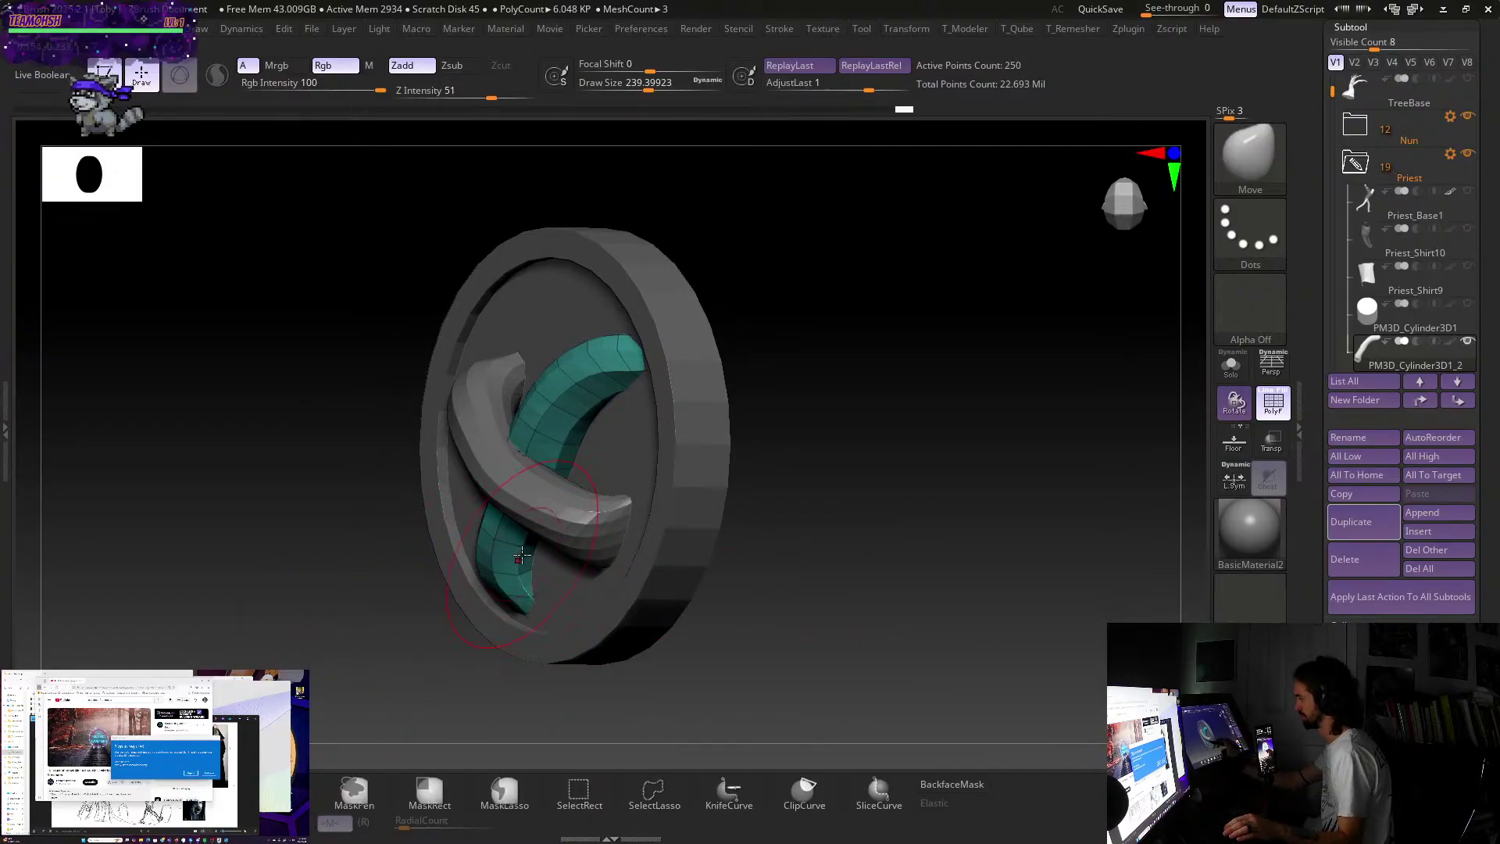
{"action": "mouse_move", "coordinate": [411, 596]}
{"action": "left_mouse_down"}
{"action": "mouse_move", "coordinate": [351, 656]}
{"action": "mouse_move", "coordinate": [736, 454]}
{"action": "left_mouse_up"}
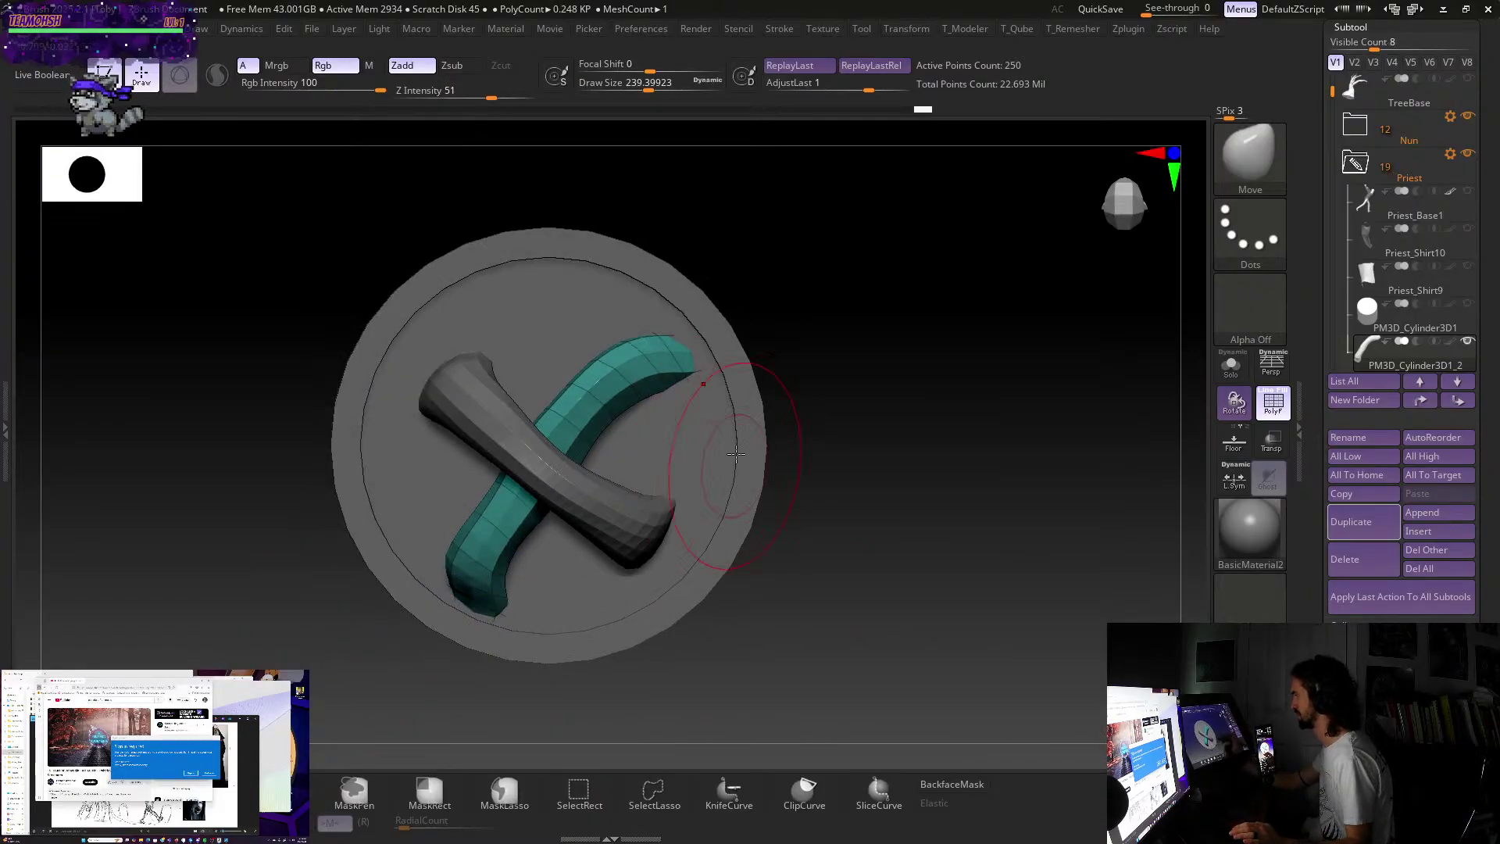
{"action": "left_click_drag", "start_coordinate": [683, 353], "coordinate": [660, 355]}
{"action": "mouse_move", "coordinate": [865, 425]}
{"action": "left_mouse_down"}
{"action": "mouse_move", "coordinate": [898, 338]}
{"action": "mouse_move", "coordinate": [910, 347]}
{"action": "left_mouse_up"}
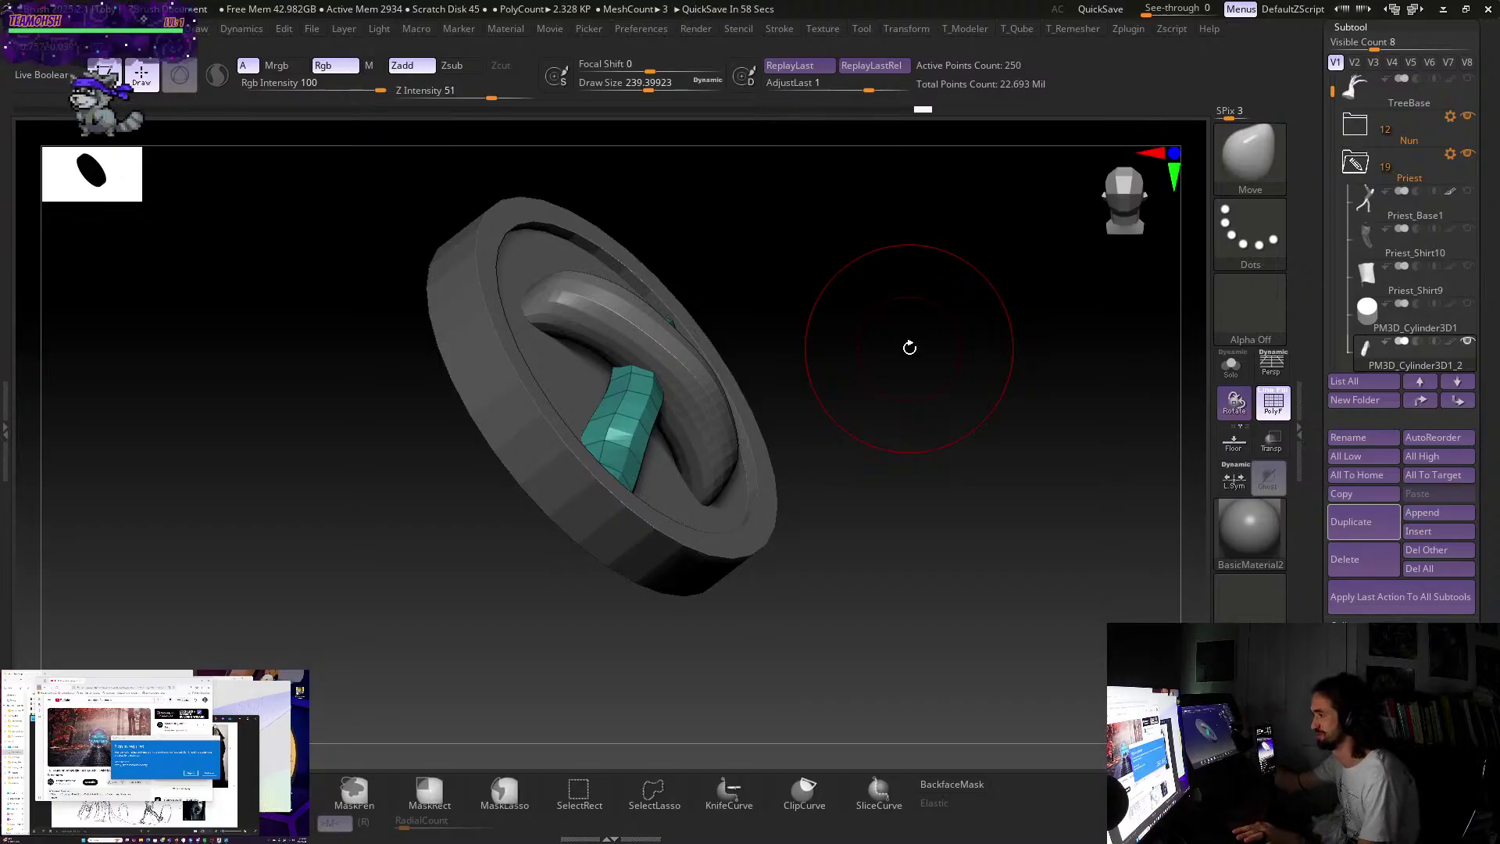
- Raise the lower thread by two subdivision levels
{"action": "mouse_move", "coordinate": [907, 530]}
{"action": "left_mouse_down"}
{"action": "mouse_move", "coordinate": [844, 560]}
{"action": "mouse_move", "coordinate": [854, 569]}
{"action": "mouse_move", "coordinate": [804, 562]}
{"action": "mouse_move", "coordinate": [817, 553]}
{"action": "left_mouse_up"}
{"action": "key", "text": "ctrl+d"}
{"action": "key", "text": "ctrl+d"}
{"action": "key", "text": "b"}
{"action": "key", "text": "c"}
{"action": "key", "text": "b"}
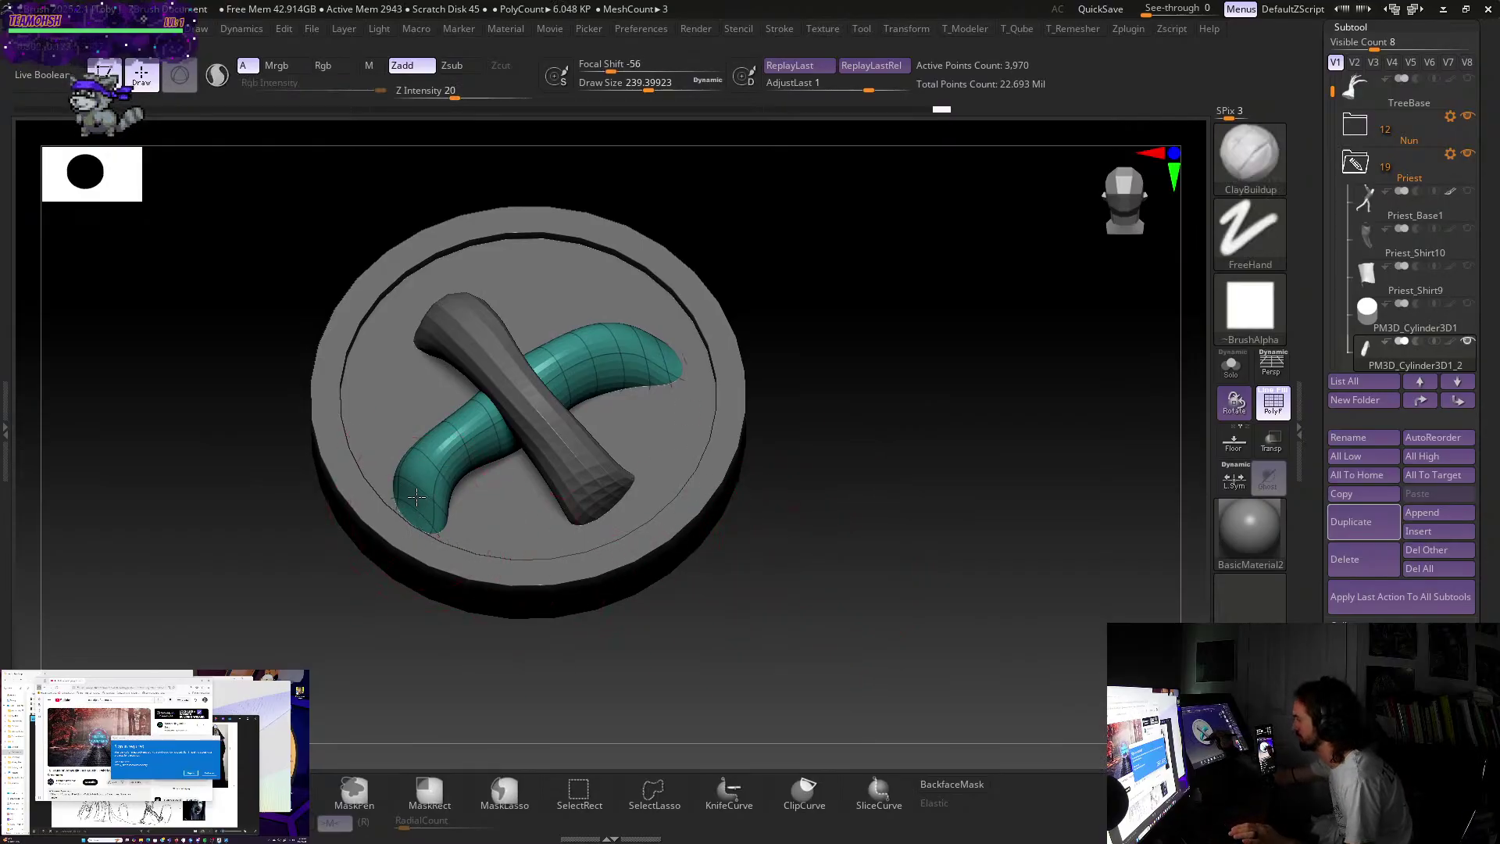
{"action": "mouse_move", "coordinate": [447, 588]}
{"action": "left_mouse_down"}
{"action": "mouse_move", "coordinate": [670, 636]}
{"action": "mouse_move", "coordinate": [552, 609]}
{"action": "left_mouse_up"}
{"action": "key", "text": "shift"}
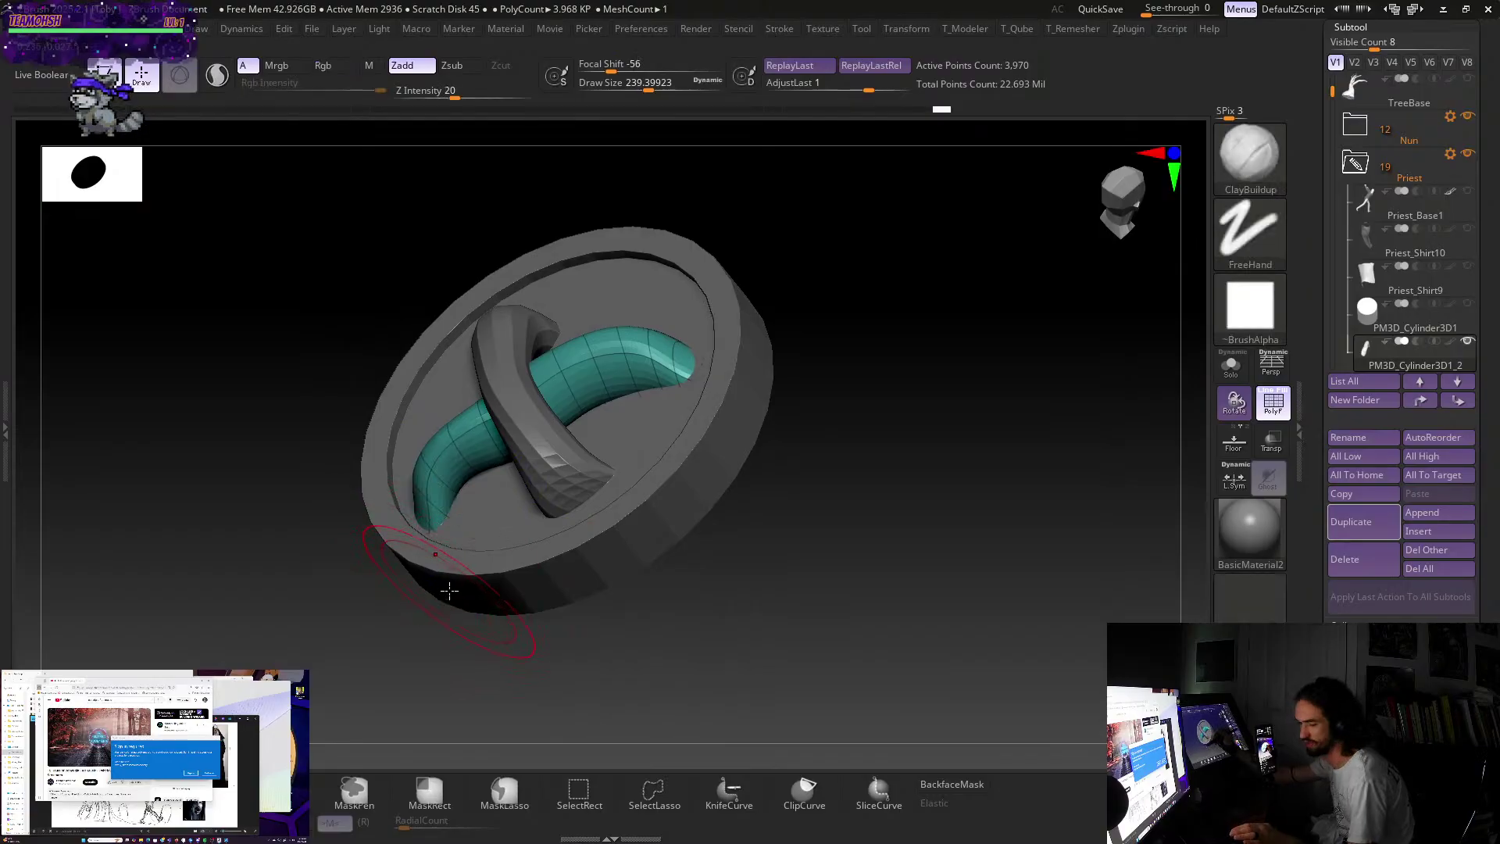
- Reshape the lower end of the lower thread with the Move brush at a draw size of about 239
{"action": "key", "text": "b"}
{"action": "key", "text": "m"}
{"action": "key", "text": "v"}
{"action": "left_click_drag", "start_coordinate": [426, 494], "coordinate": [453, 522]}
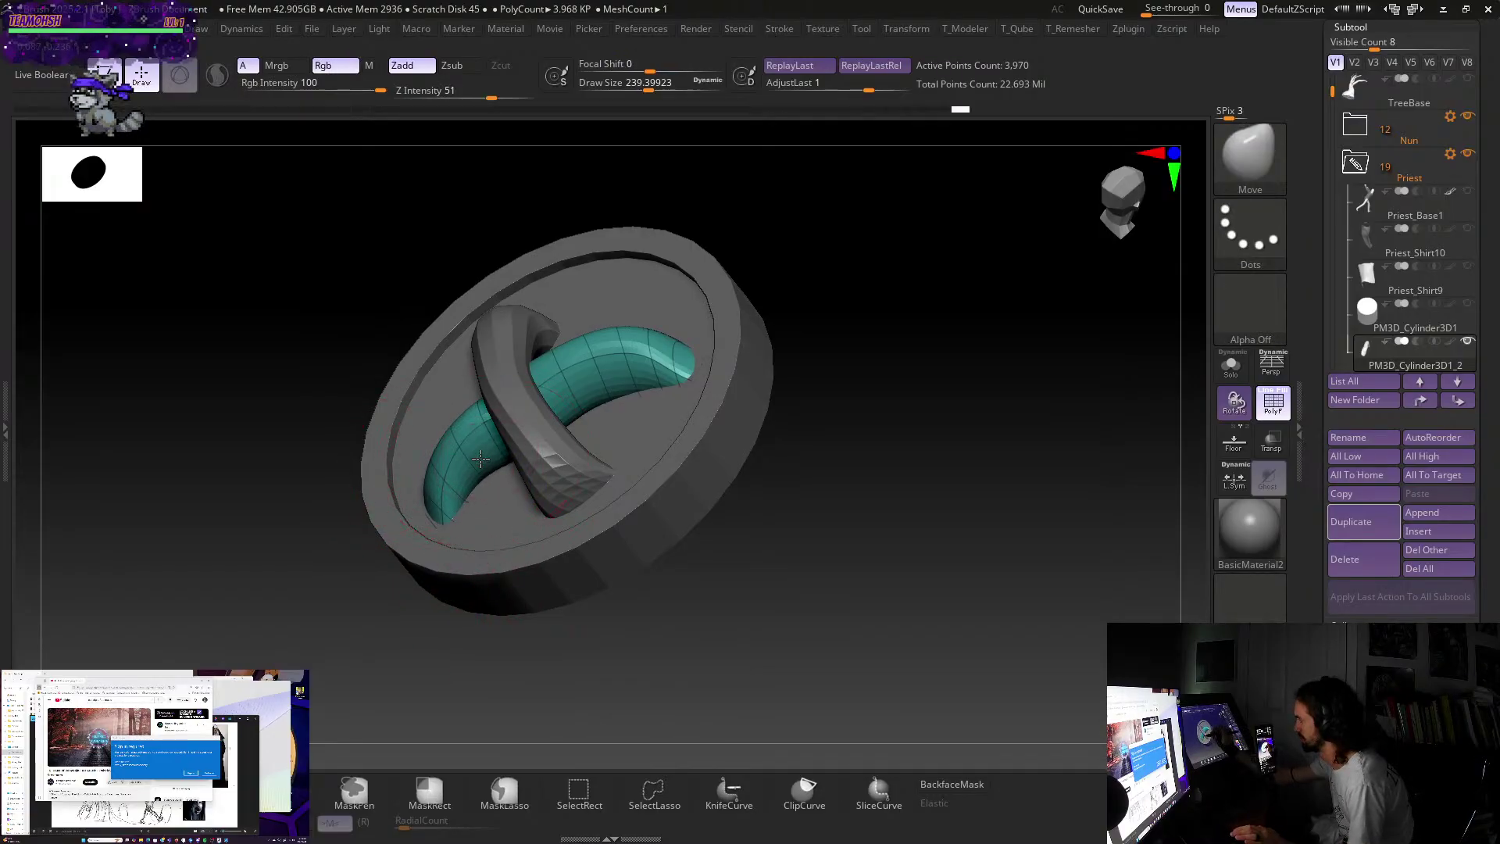
{"action": "left_click_drag", "start_coordinate": [556, 664], "coordinate": [584, 474]}
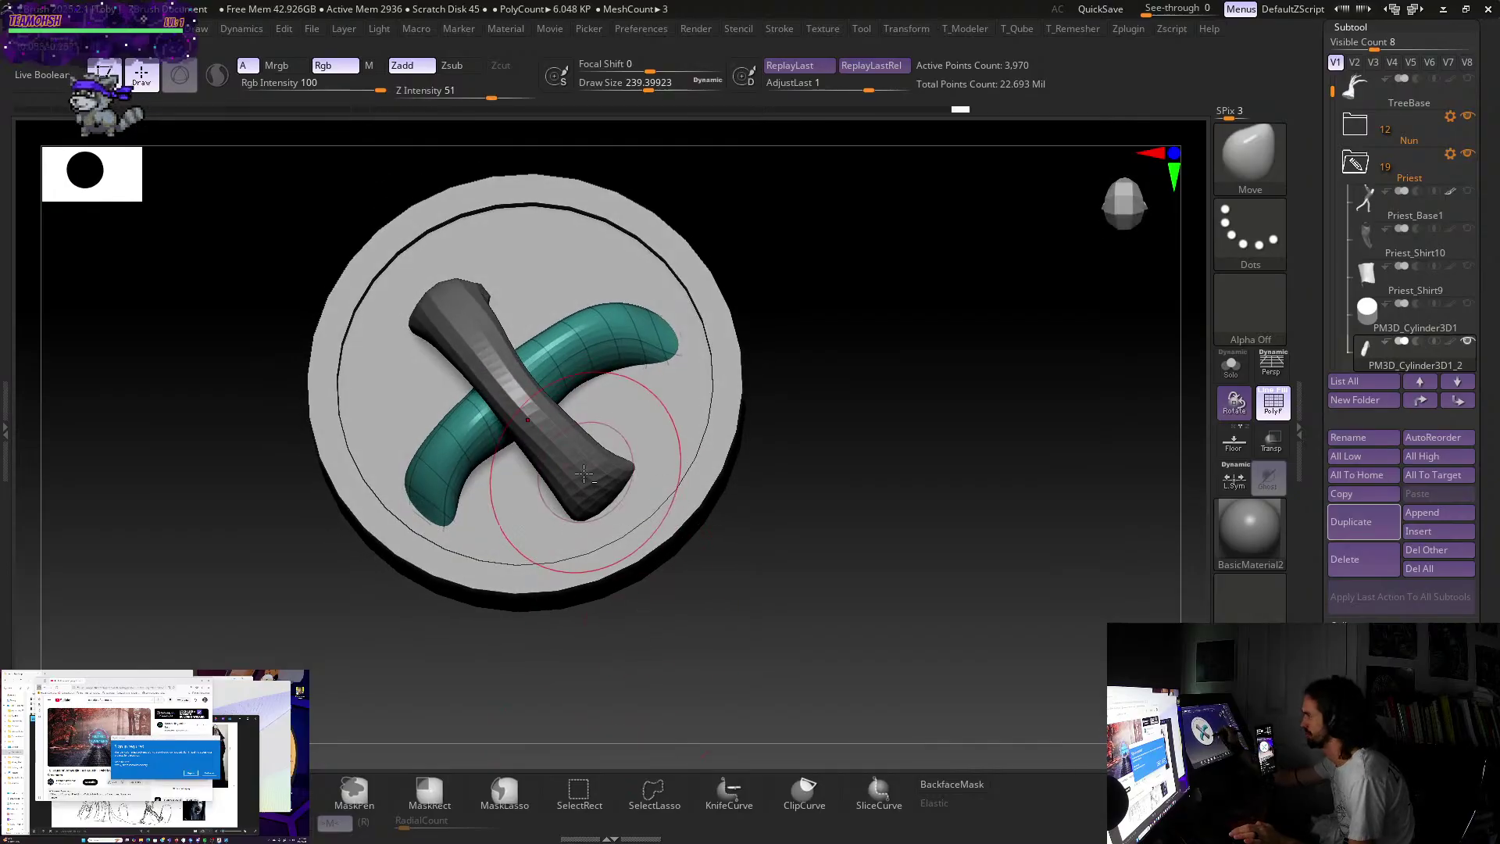
- Select the upper thread, raise it one subdivision level, and turn off the polygon wireframe display
{"action": "left_click", "coordinate": [467, 285], "text": "alt"}
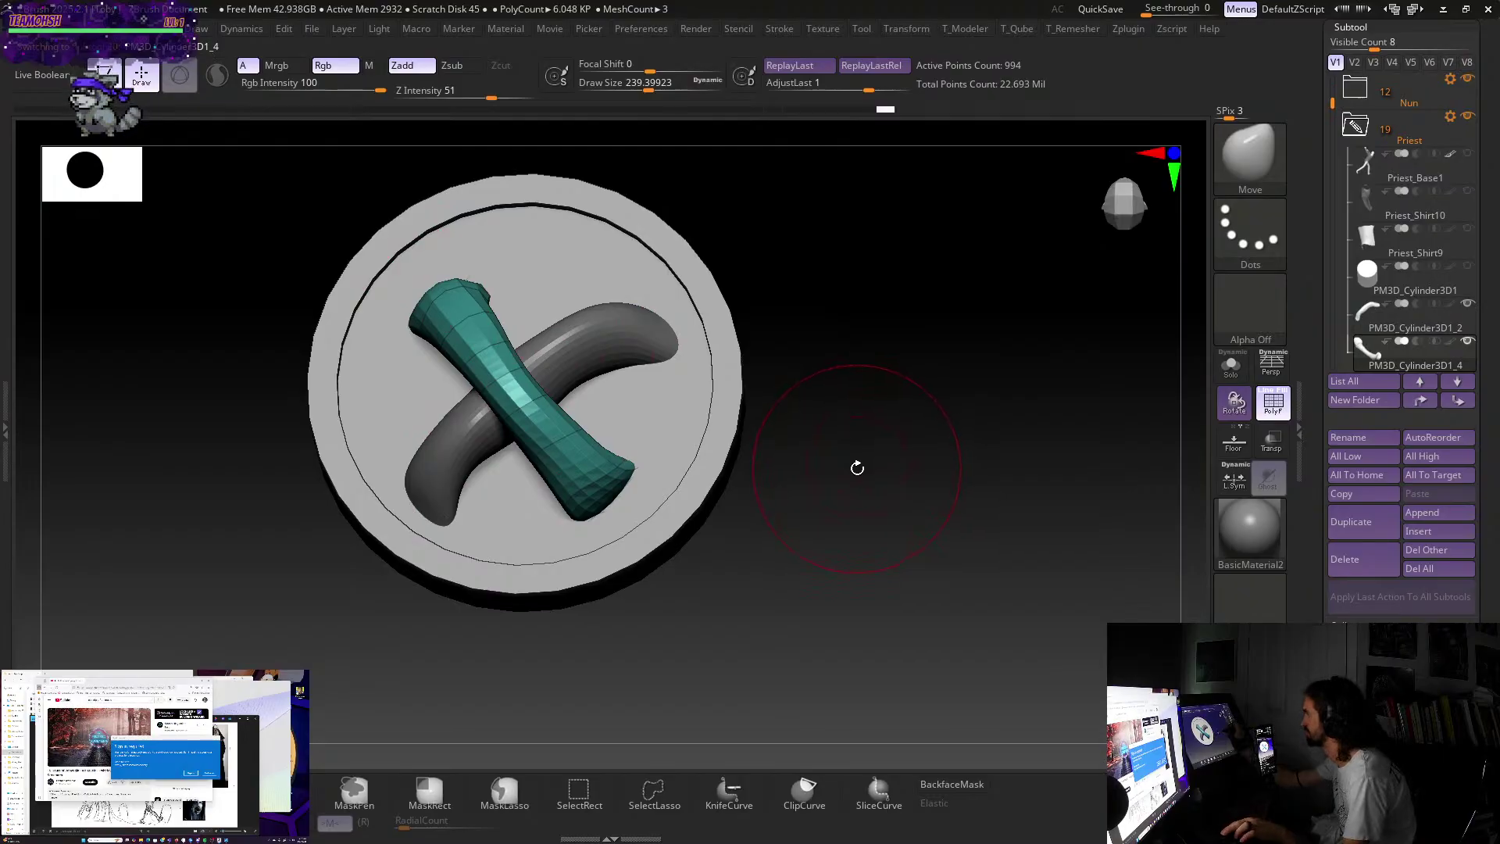
{"action": "key", "text": "ctrl+d"}
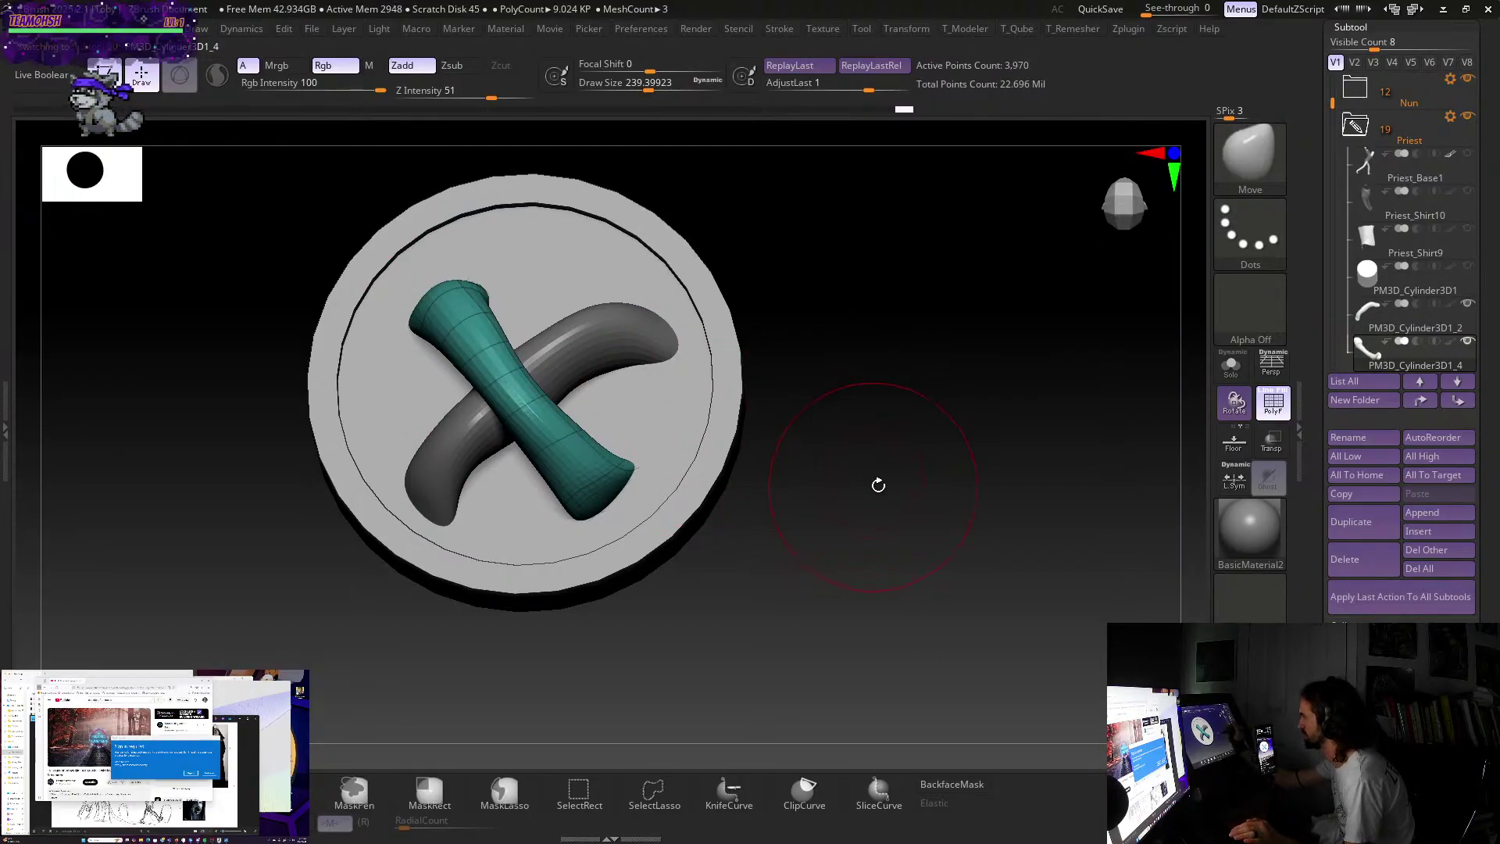
{"action": "left_click", "coordinate": [1282, 405]}
{"action": "mouse_move", "coordinate": [827, 529]}
{"action": "left_mouse_down"}
{"action": "mouse_move", "coordinate": [833, 577]}
{"action": "mouse_move", "coordinate": [811, 542]}
{"action": "mouse_move", "coordinate": [756, 536]}
{"action": "mouse_move", "coordinate": [776, 606]}
{"action": "left_mouse_up"}
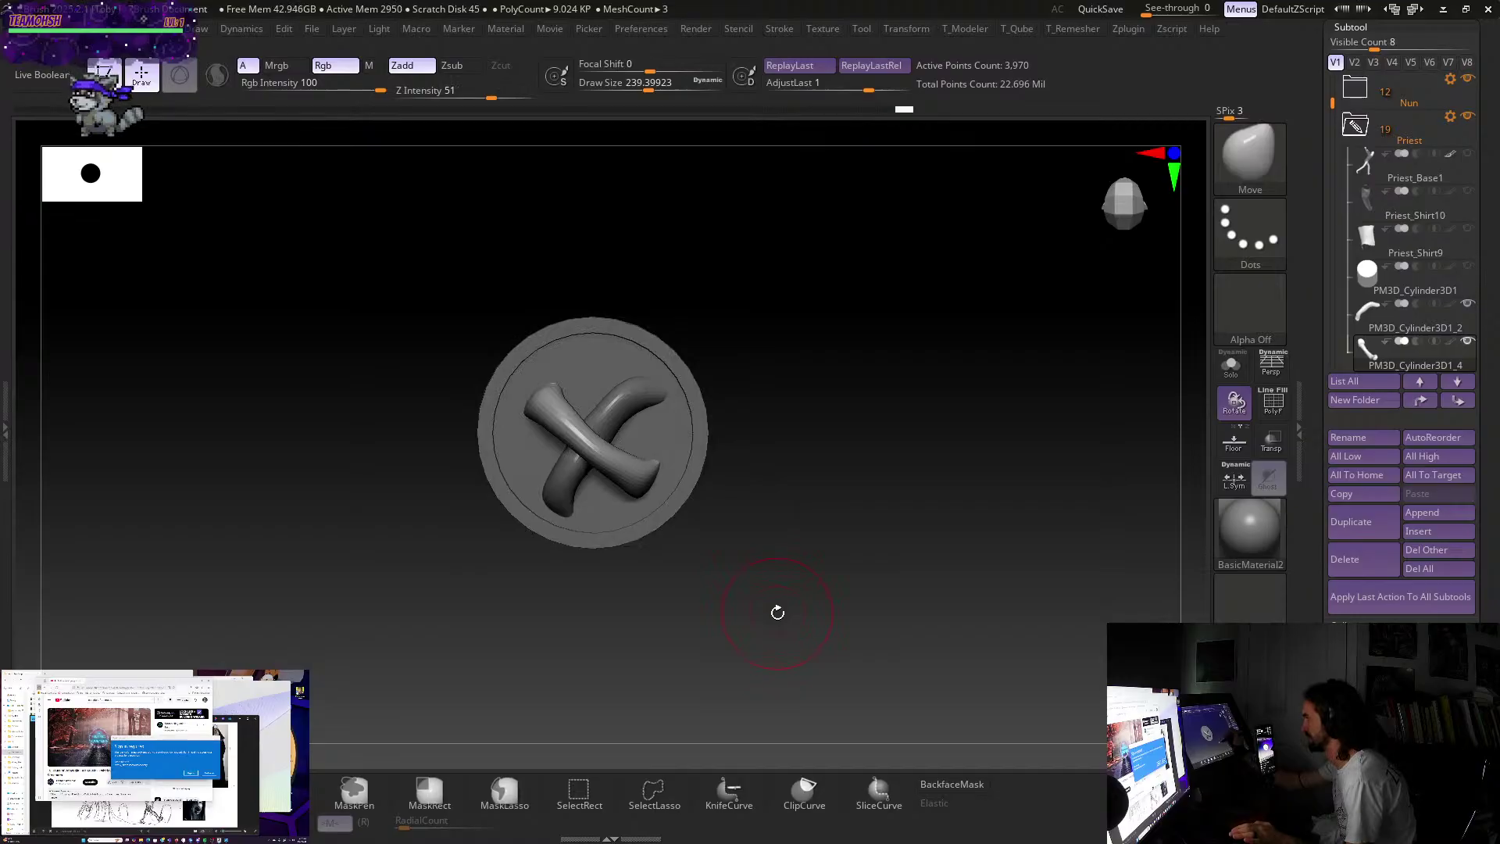
{"action": "left_click_drag", "start_coordinate": [776, 611], "coordinate": [800, 522], "text": "alt"}
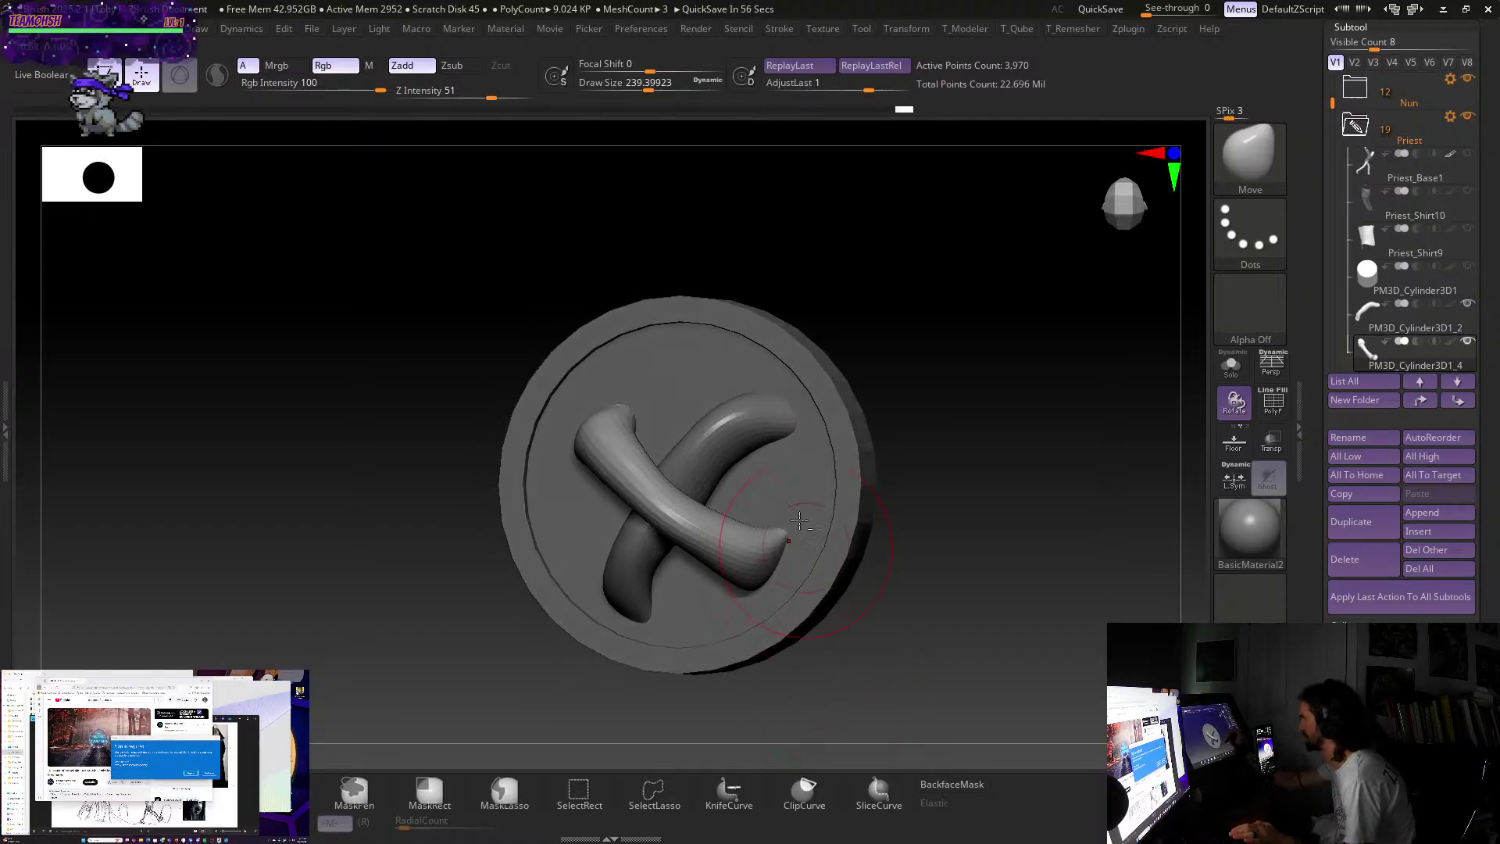
- Select the lower thread and adjust its upper end with the Move brush at a draw size of about 338
{"action": "left_click", "coordinate": [791, 432], "text": "alt"}
{"action": "key", "text": "s"}
{"action": "left_click_drag", "start_coordinate": [909, 540], "coordinate": [924, 541]}
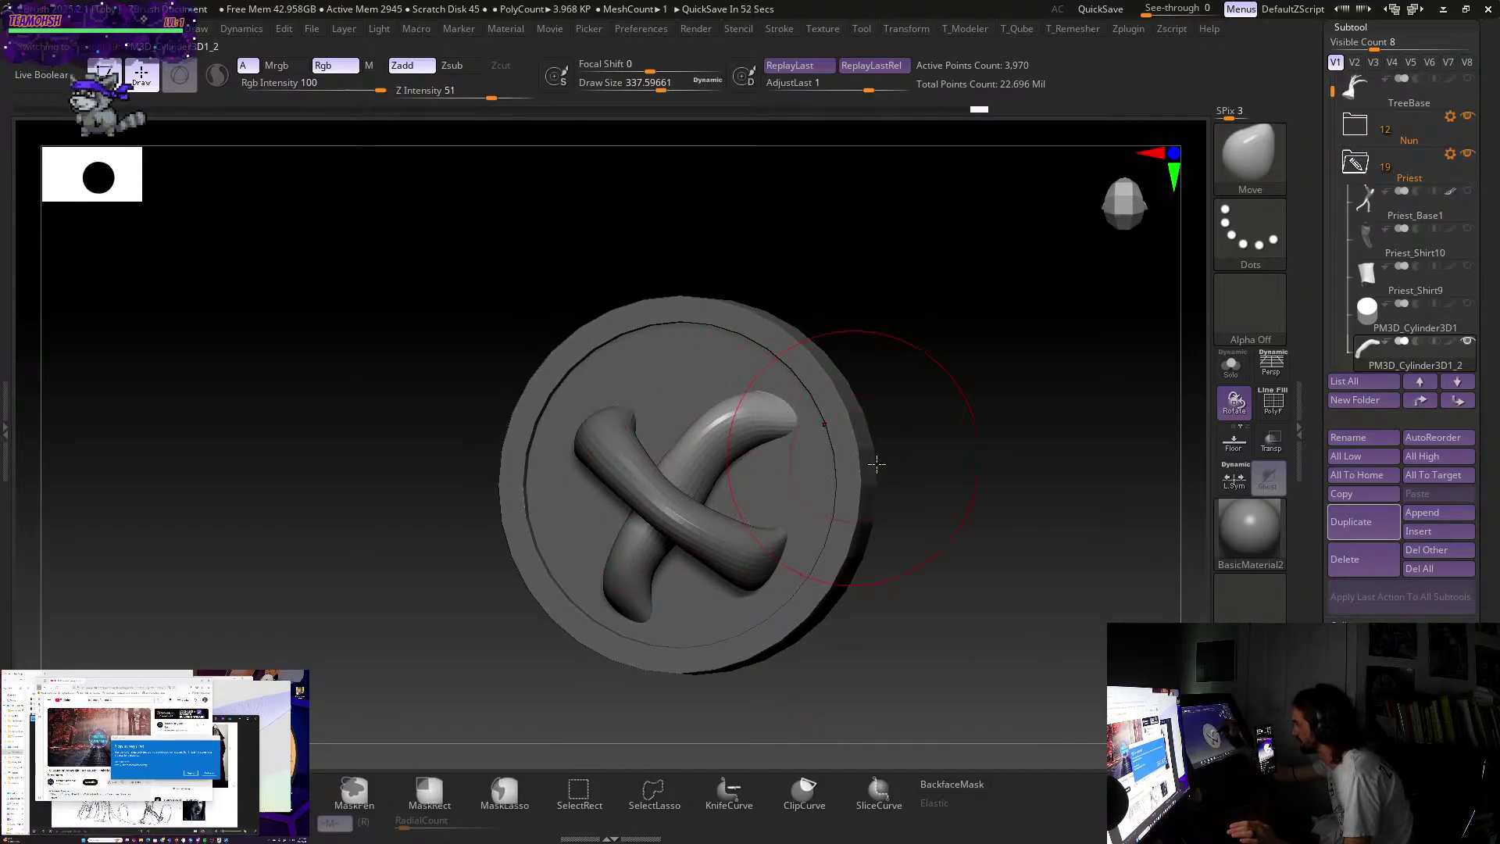
{"action": "left_click_drag", "start_coordinate": [877, 464], "coordinate": [937, 516]}
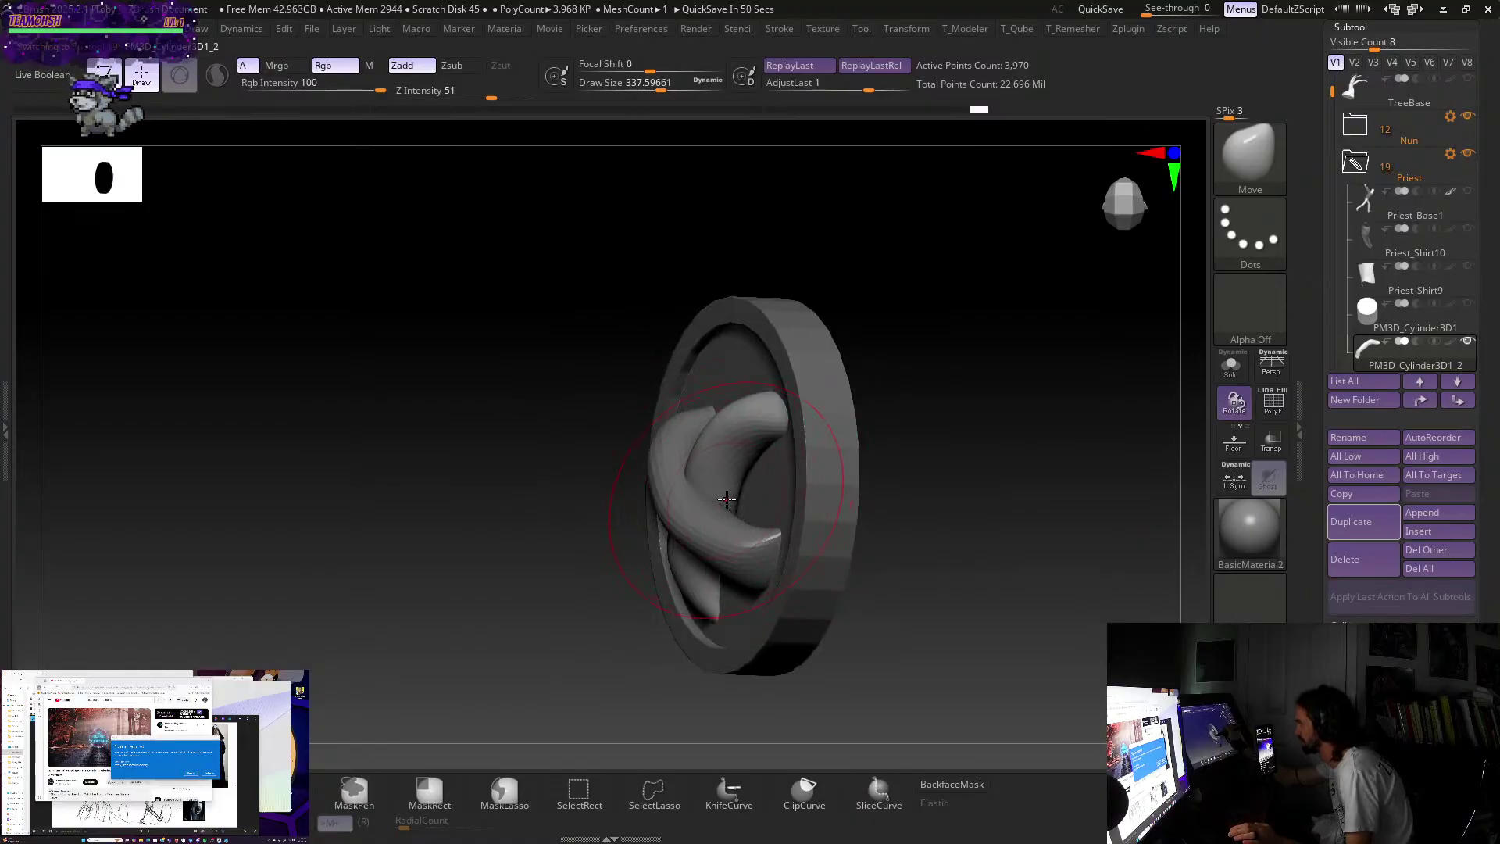
{"action": "left_click_drag", "start_coordinate": [887, 408], "coordinate": [938, 433]}
- Refine how both threads sit in the disc with the Move brush at a draw size of about 167, working from the back and side
{"action": "key", "text": "s"}
{"action": "left_click_drag", "start_coordinate": [1048, 543], "coordinate": [1026, 544]}
{"action": "key", "text": "shift"}
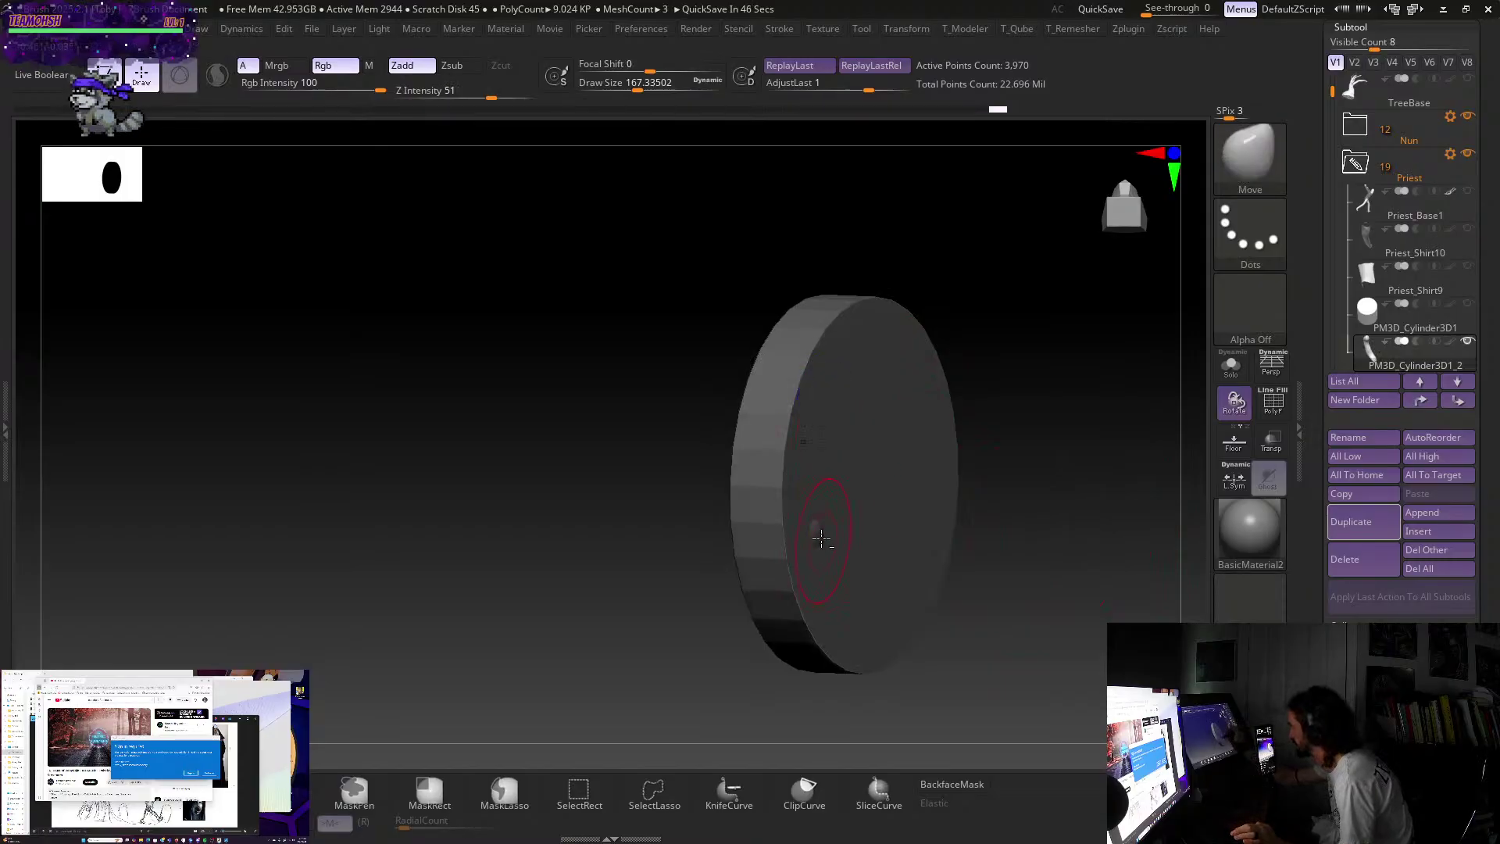
{"action": "key", "text": "ctrl+shift+d"}
{"action": "key", "text": "shift"}
{"action": "mouse_move", "coordinate": [851, 539]}
{"action": "left_mouse_down", "text": "shift"}
{"action": "mouse_move", "coordinate": [1048, 482]}
{"action": "mouse_move", "coordinate": [1035, 469]}
{"action": "mouse_move", "coordinate": [1051, 389]}
{"action": "mouse_move", "coordinate": [1035, 358]}
{"action": "mouse_move", "coordinate": [1052, 368]}
{"action": "mouse_move", "coordinate": [827, 417]}
{"action": "left_mouse_up", "text": "shift"}
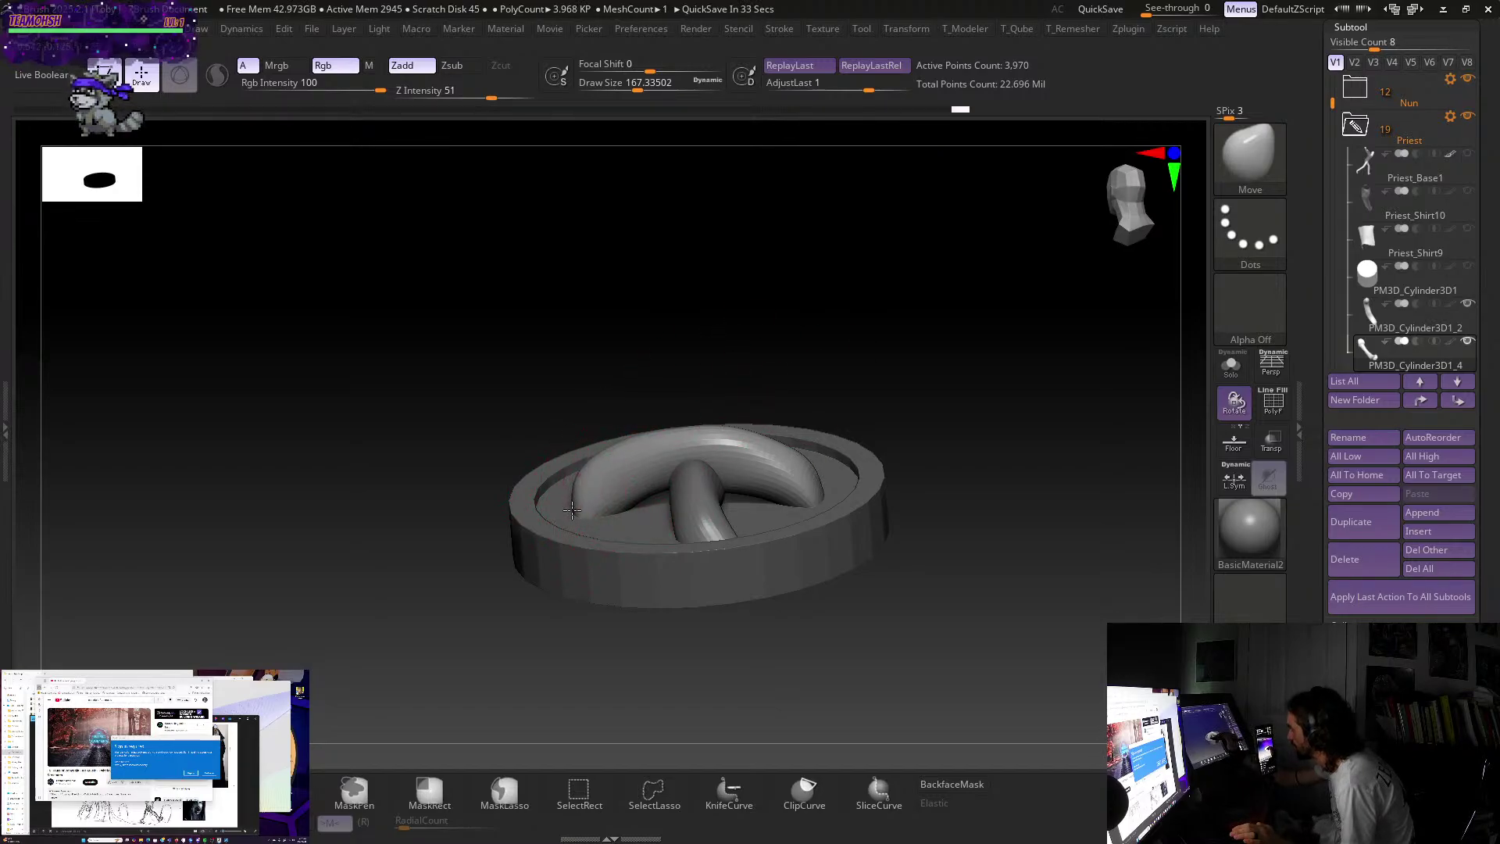
- Lower both the upper and the lower thread to their coarsest subdivision level
{"action": "mouse_move", "coordinate": [943, 446]}
{"action": "left_mouse_down"}
{"action": "mouse_move", "coordinate": [935, 575]}
{"action": "mouse_move", "coordinate": [951, 573]}
{"action": "mouse_move", "coordinate": [955, 535]}
{"action": "left_mouse_up"}
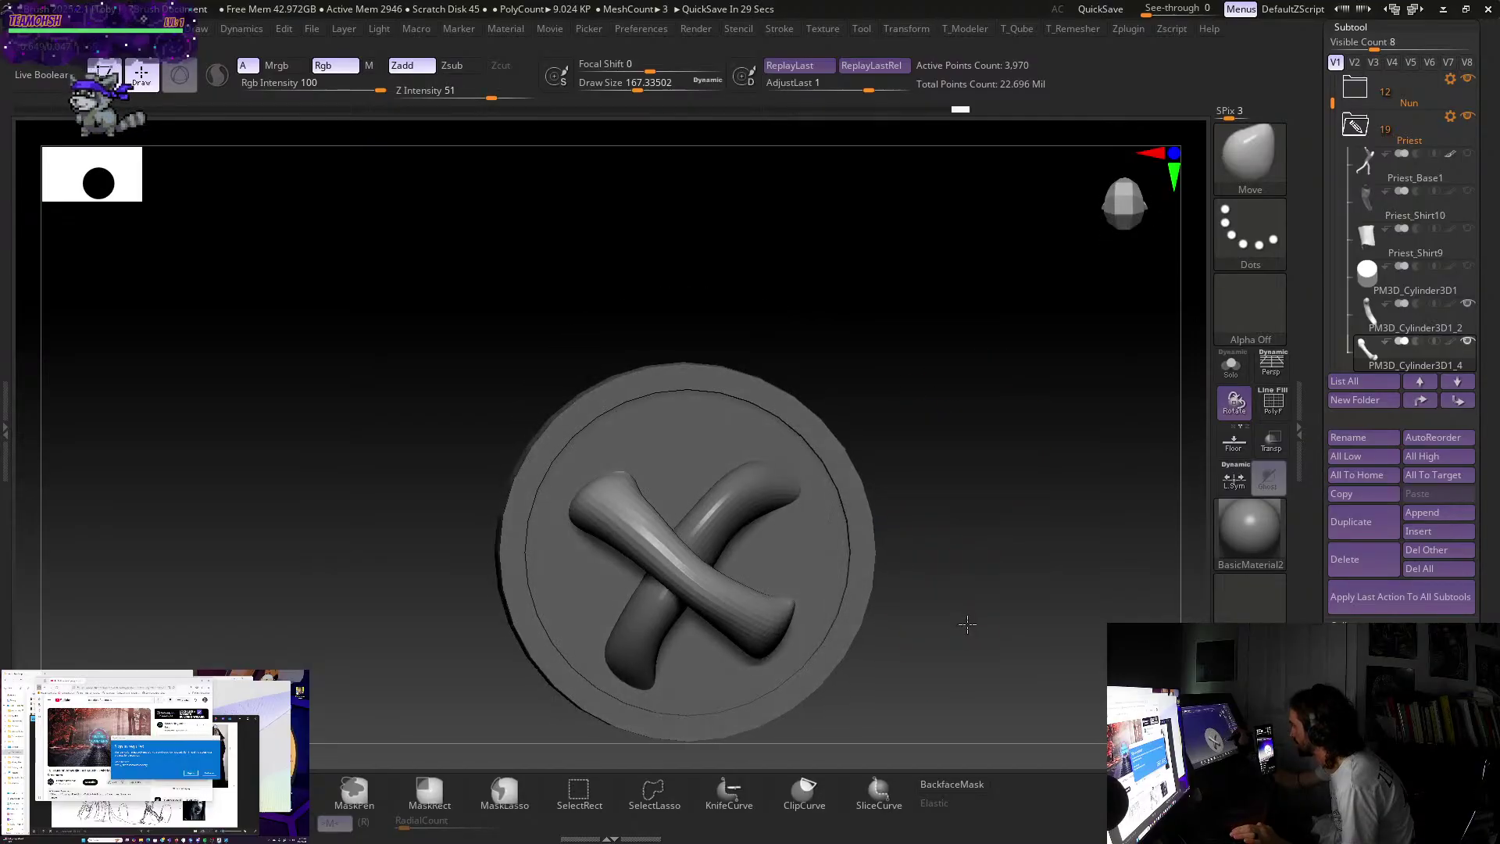
{"action": "left_click_drag", "start_coordinate": [965, 636], "coordinate": [941, 596]}
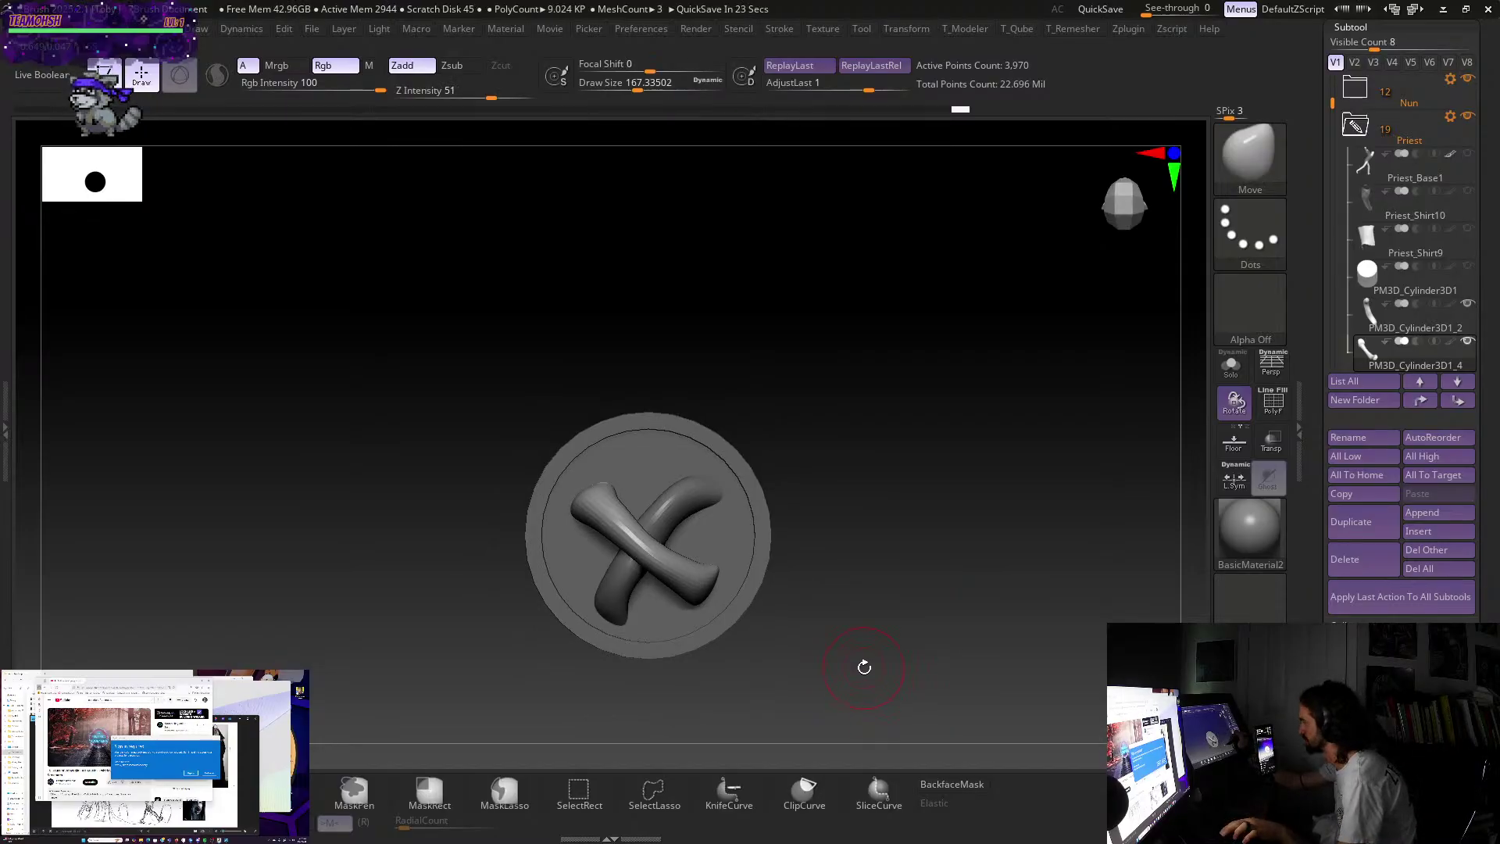
{"action": "key", "text": "shift+d"}
{"action": "key", "text": "shift+d"}
{"action": "left_click", "coordinate": [700, 492], "text": "alt"}
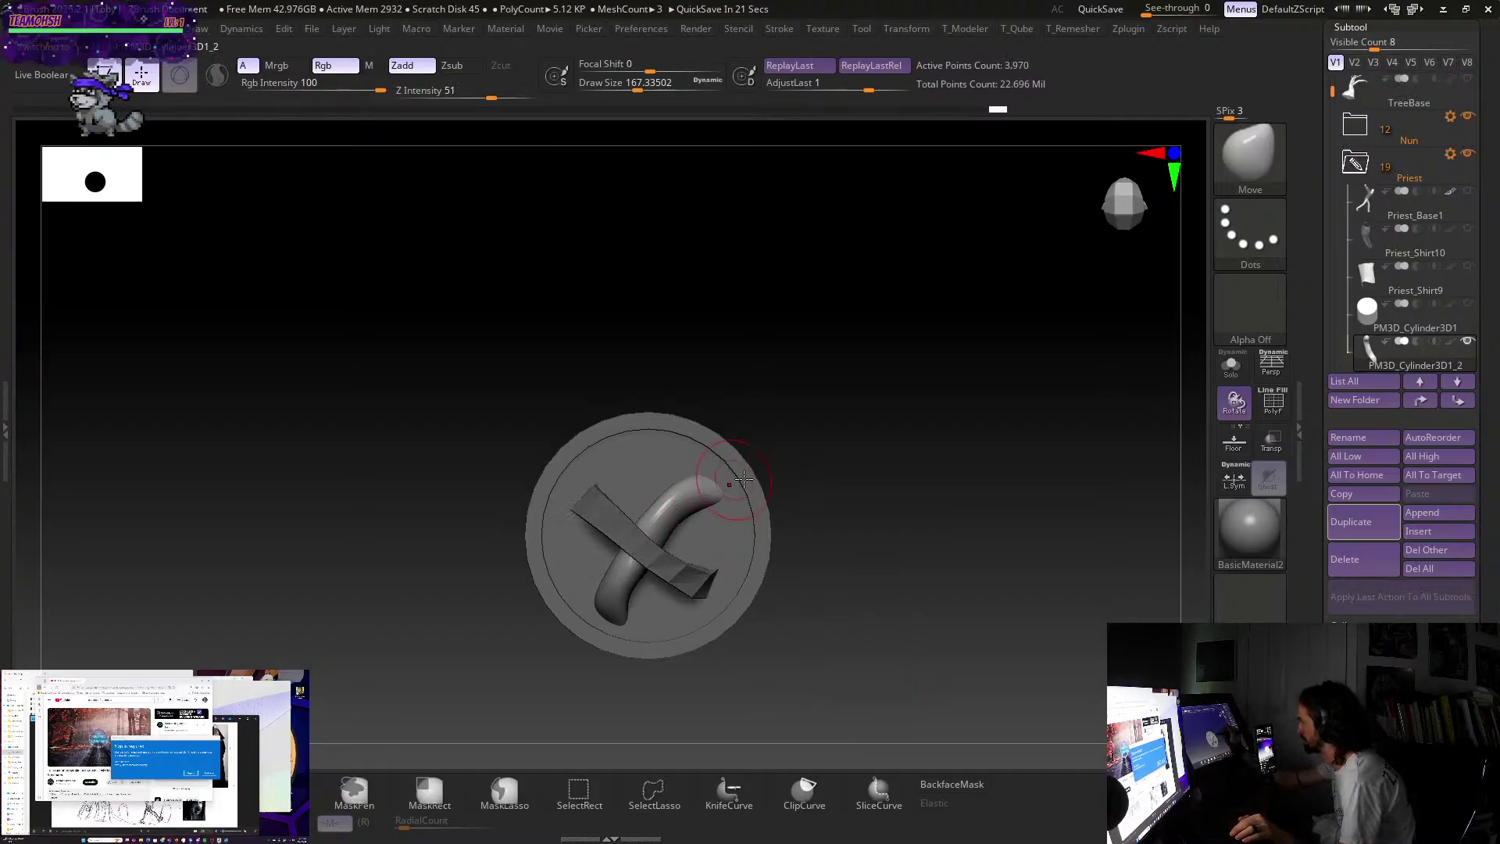
{"action": "key", "text": "shift+d"}
{"action": "key", "text": "shift+d"}
{"action": "key", "text": "shift+d"}
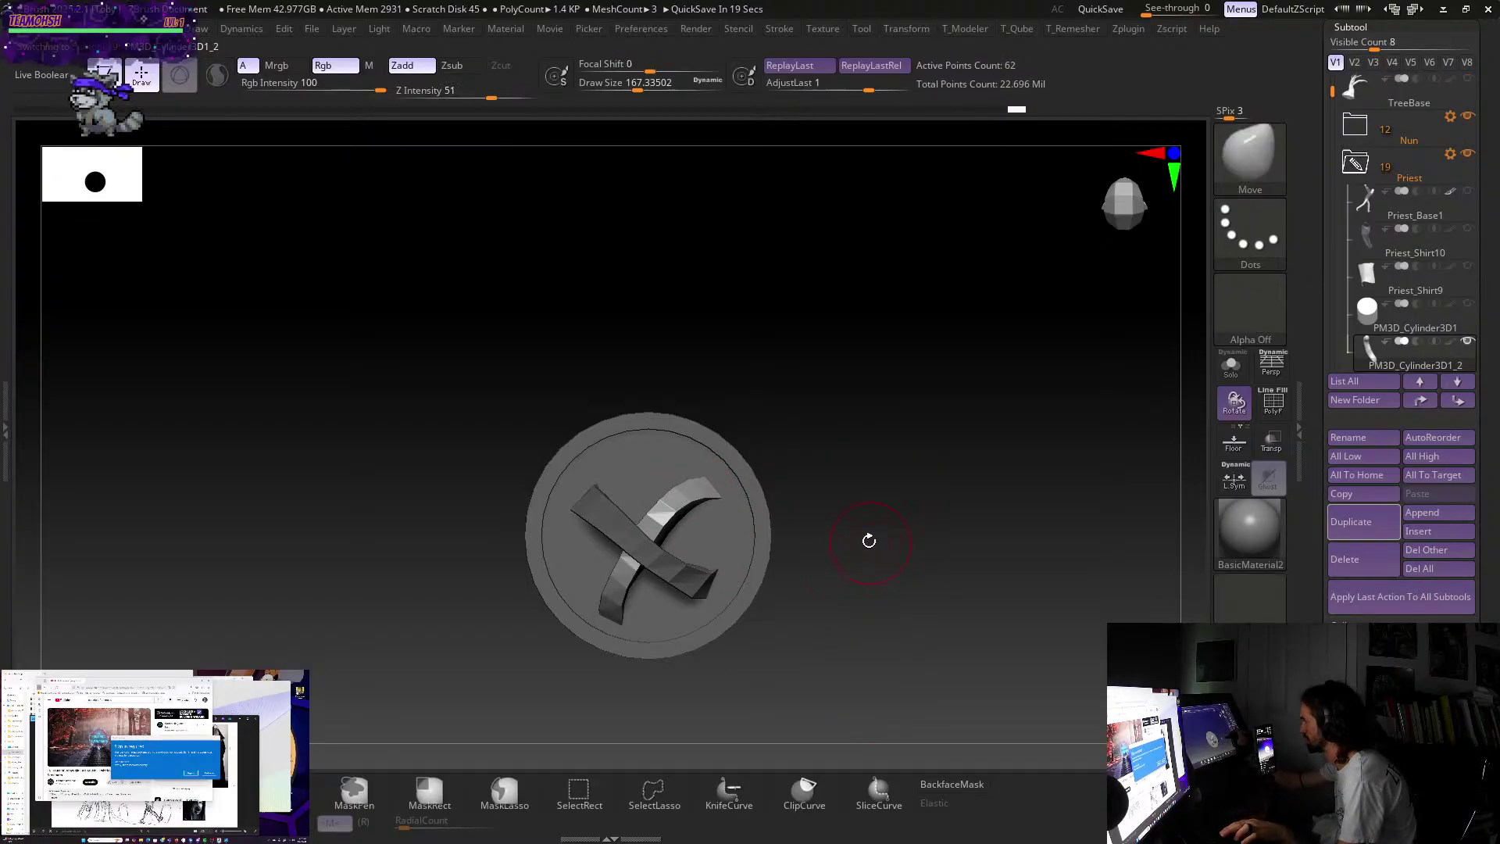
- Thicken the lower thread with the Inflat brush at a draw size of about 257 and return it to its highest subdivision level
{"action": "key", "text": "s"}
{"action": "key", "text": "b"}
{"action": "key", "text": "i"}
{"action": "key", "text": "n"}
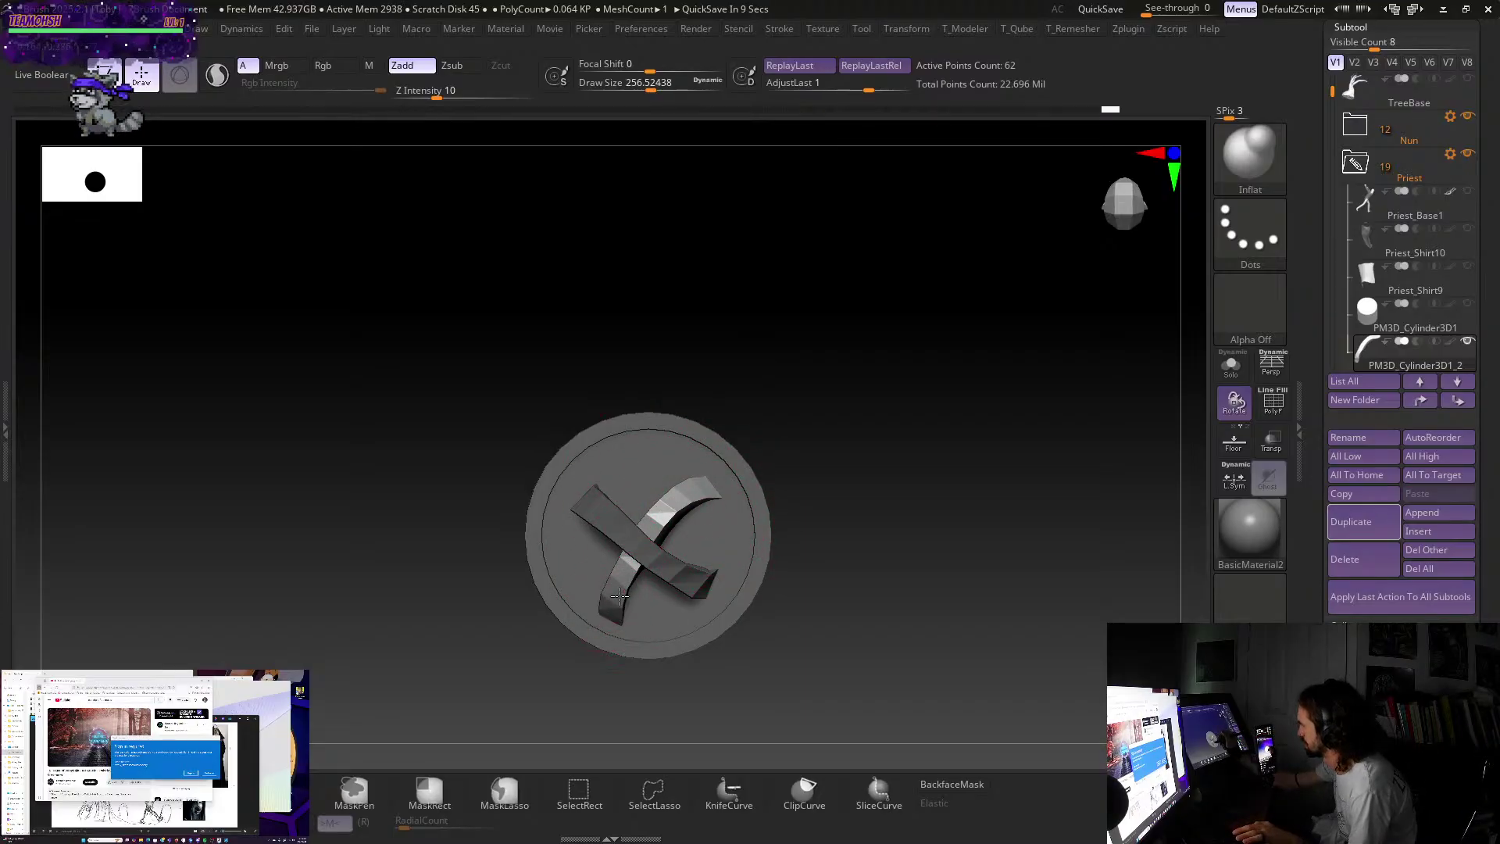
{"action": "left_click_drag", "start_coordinate": [926, 498], "coordinate": [753, 519]}
{"action": "key", "text": "d"}
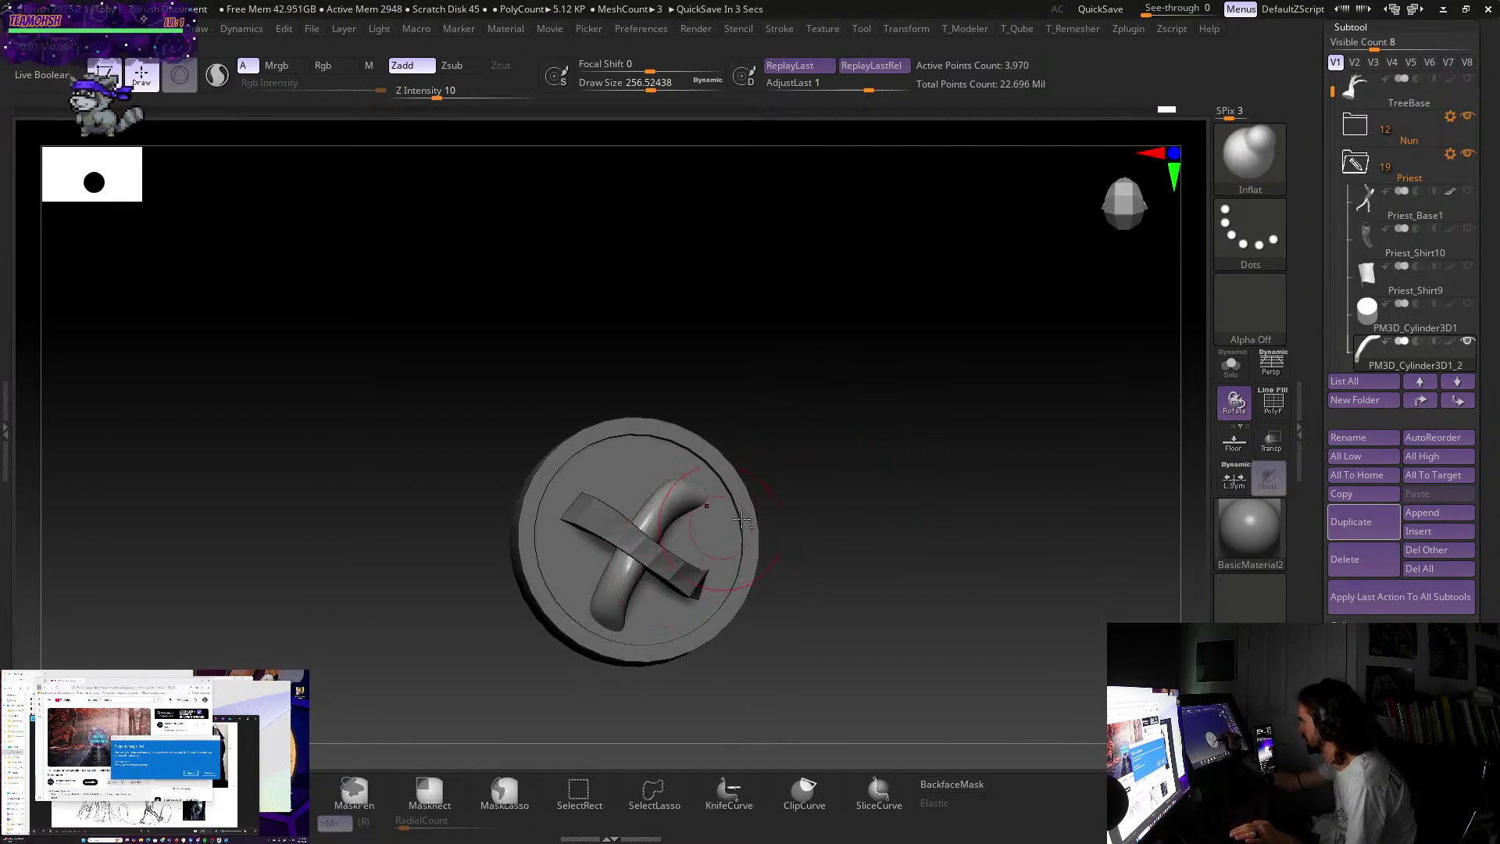
- Return the upper thread to its highest subdivision level and even out its thickness with the Inflat brush at a draw size of about 338
{"action": "left_click", "coordinate": [590, 506], "text": "alt"}
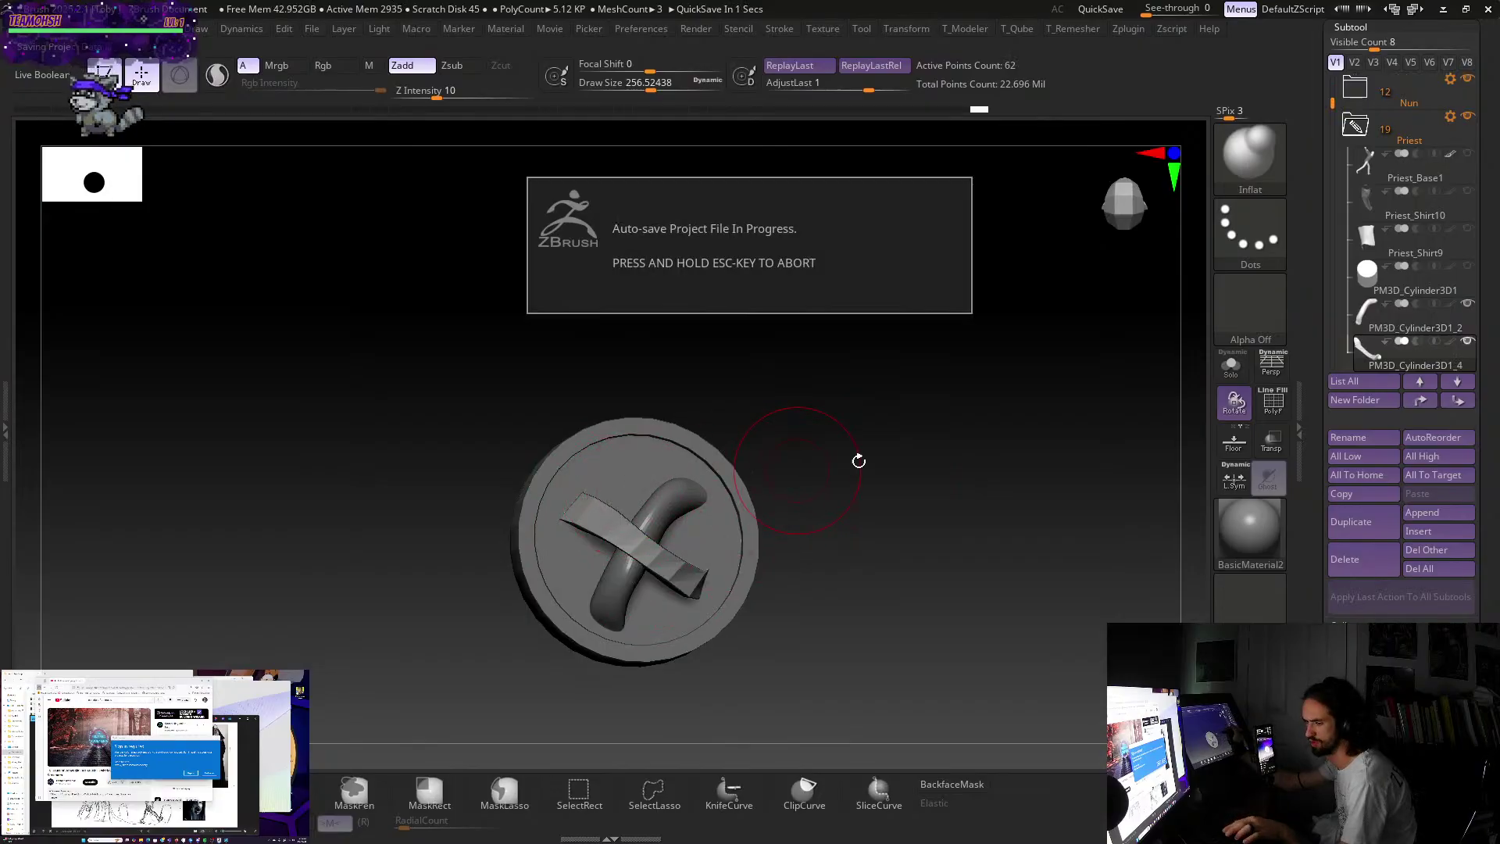
{"action": "key", "text": "d"}
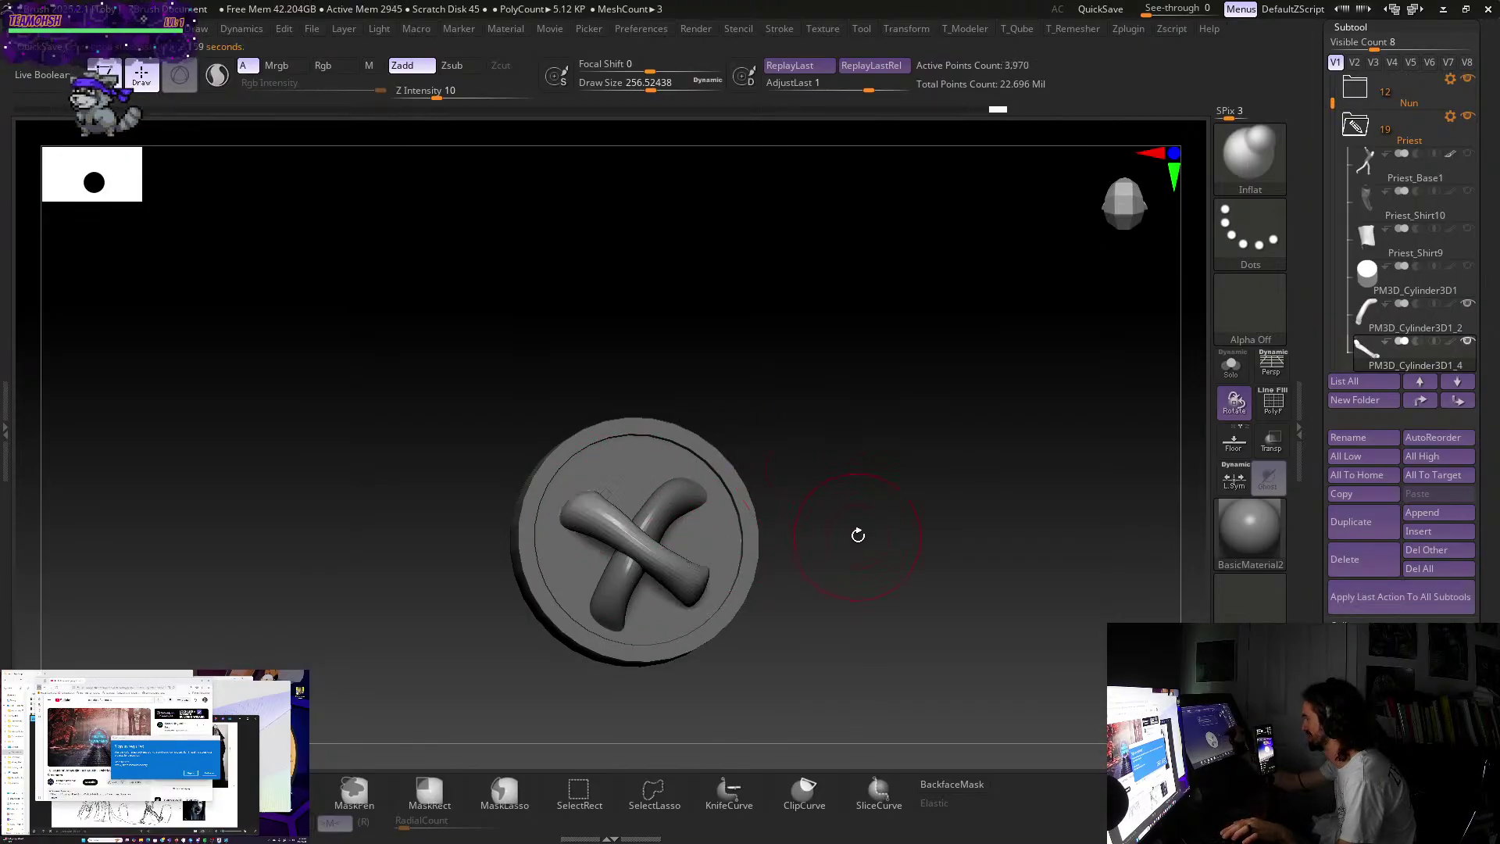
{"action": "key", "text": "s"}
{"action": "mouse_move", "coordinate": [782, 487]}
{"action": "left_mouse_down"}
{"action": "mouse_move", "coordinate": [828, 489]}
{"action": "mouse_move", "coordinate": [828, 466]}
{"action": "mouse_move", "coordinate": [743, 497]}
{"action": "left_mouse_up"}
{"action": "key", "text": "shift"}
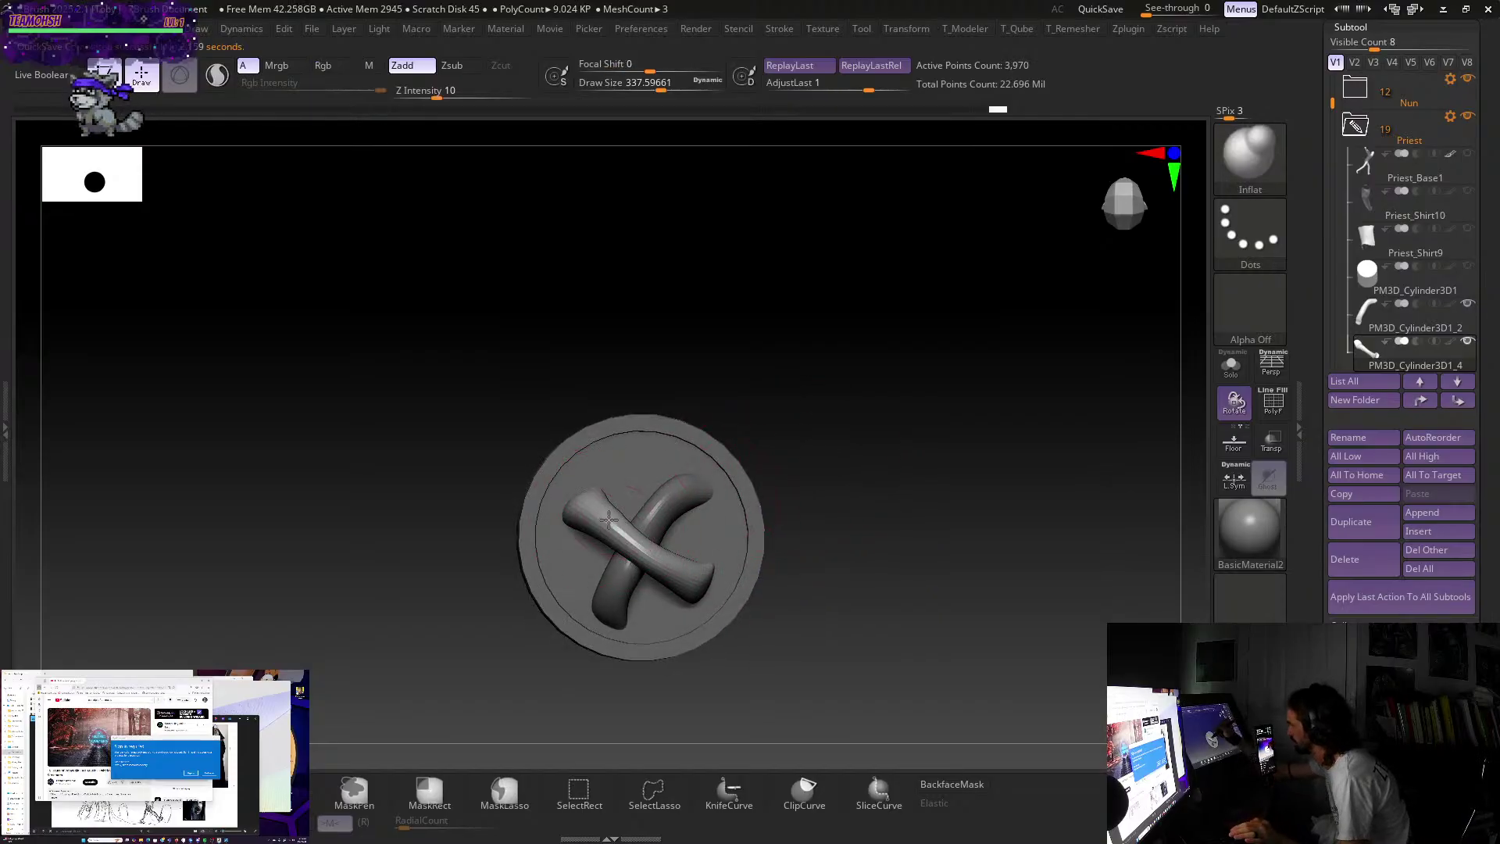
{"action": "mouse_move", "coordinate": [837, 519]}
{"action": "left_mouse_down"}
{"action": "mouse_move", "coordinate": [886, 599]}
{"action": "mouse_move", "coordinate": [883, 563]}
{"action": "mouse_move", "coordinate": [861, 616]}
{"action": "mouse_move", "coordinate": [875, 684]}
{"action": "mouse_move", "coordinate": [842, 607]}
{"action": "mouse_move", "coordinate": [894, 646]}
{"action": "mouse_move", "coordinate": [890, 662]}
{"action": "left_mouse_up"}
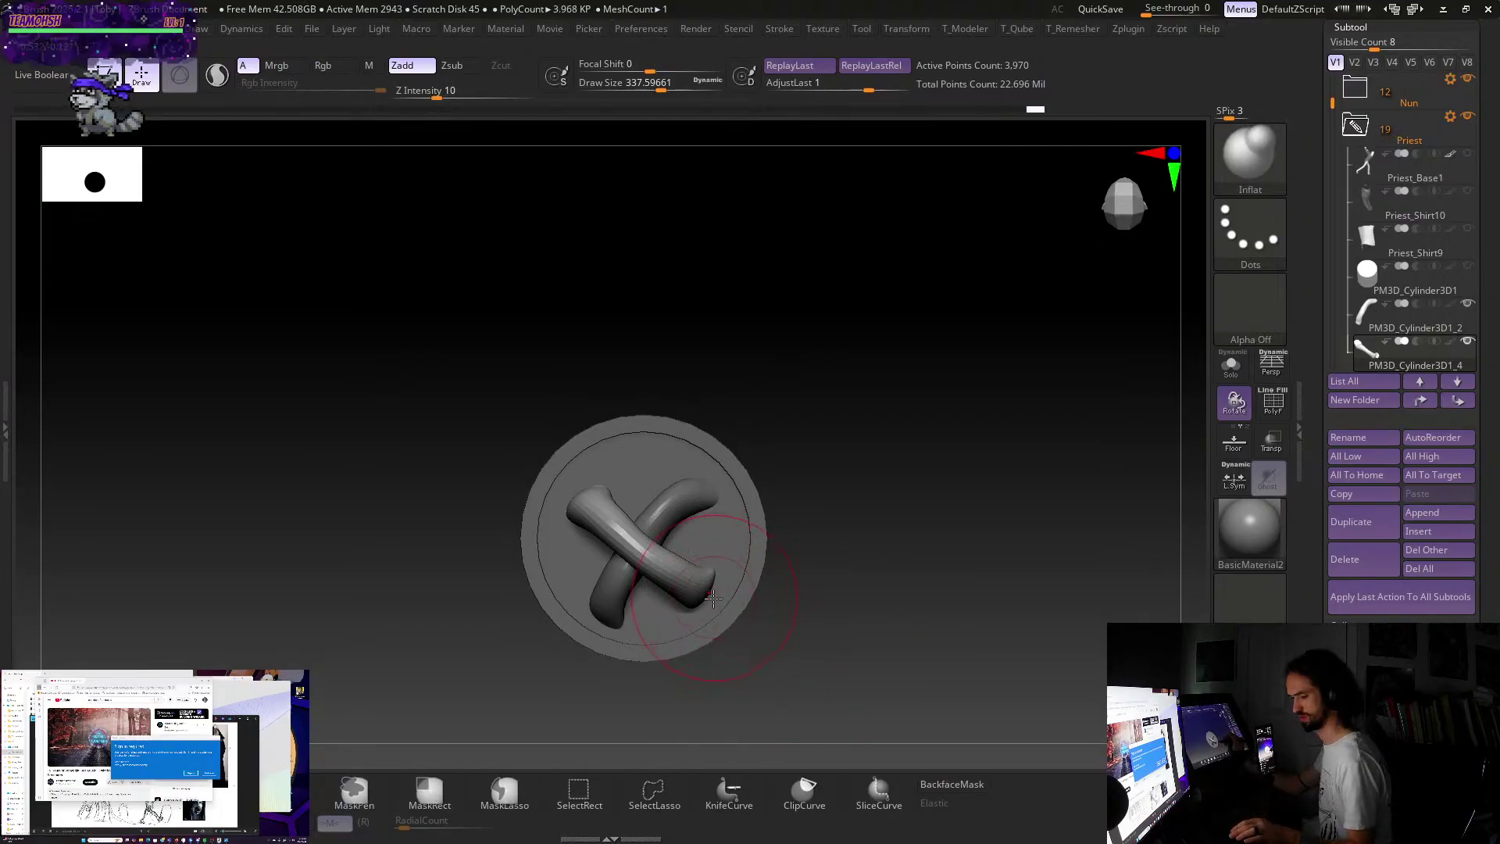
- Pull the upper ends of both threads outward toward the rim with the Move brush at a draw size of about 476
{"action": "key", "text": "b"}
{"action": "key", "text": "m"}
{"action": "key", "text": "v"}
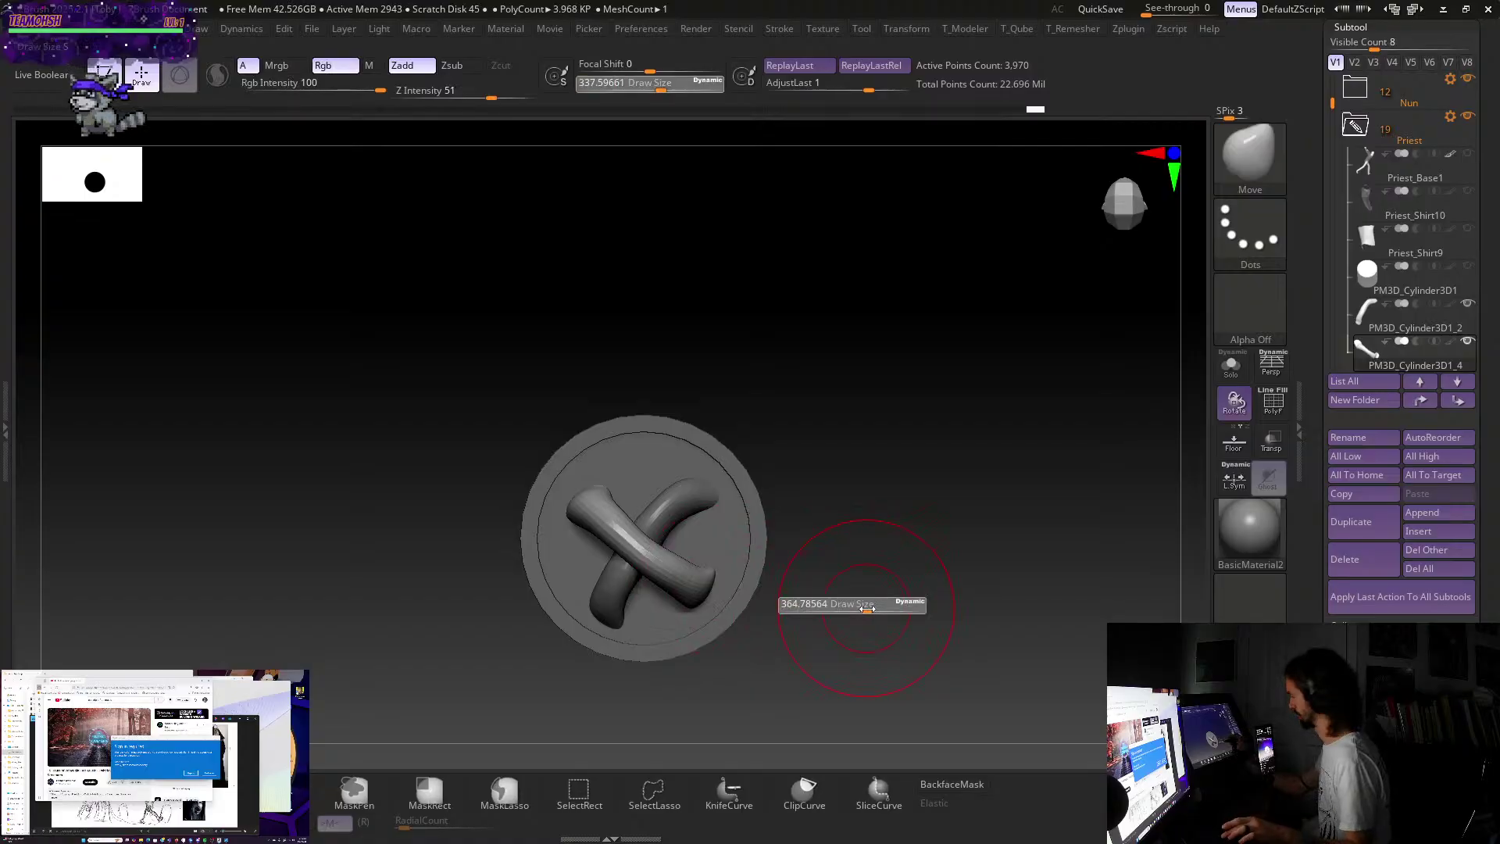
{"action": "key", "text": "s"}
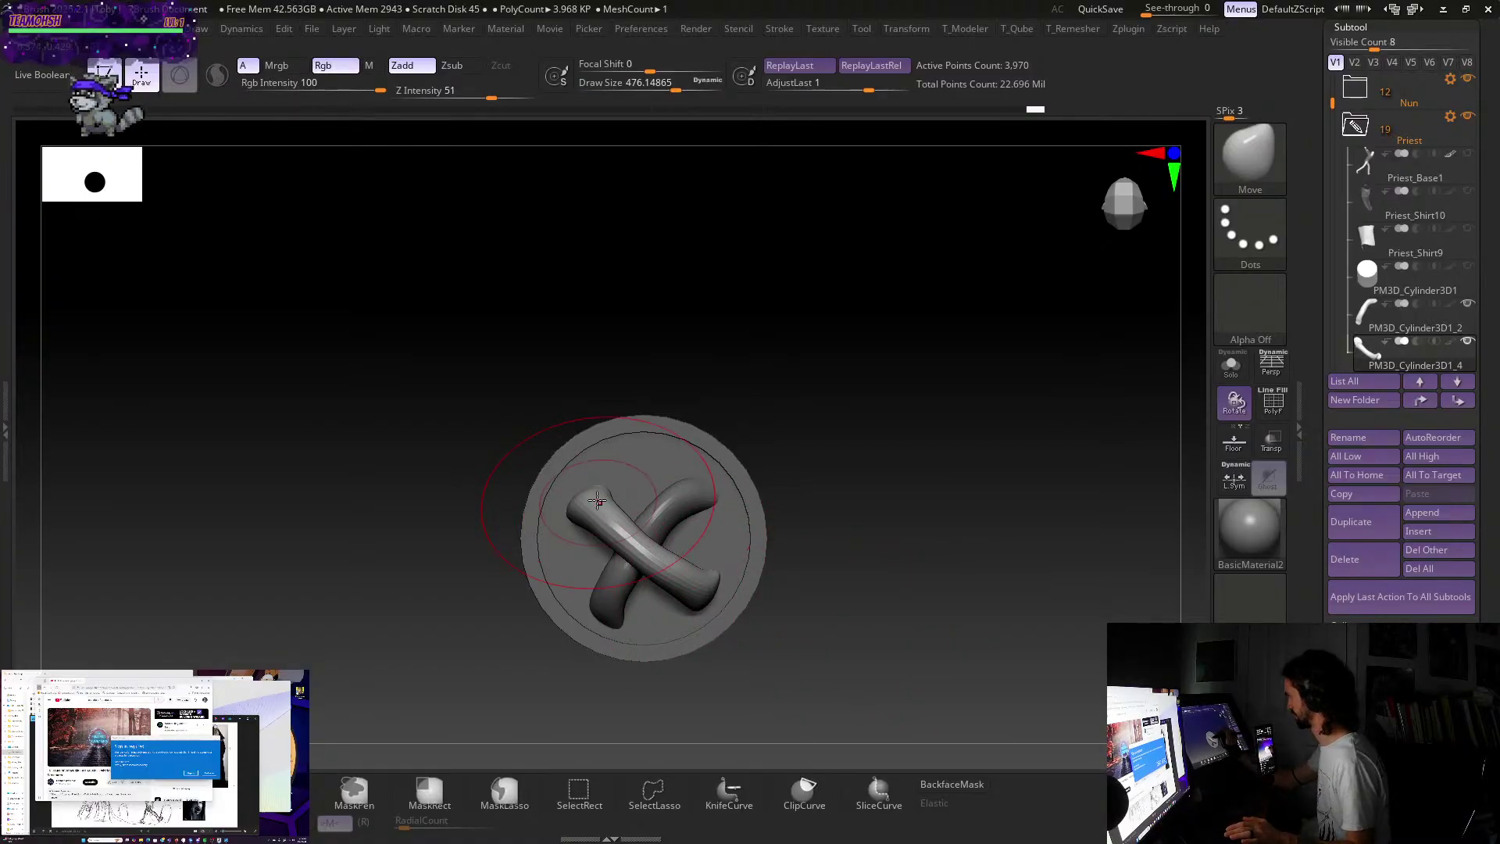
{"action": "left_click_drag", "start_coordinate": [597, 500], "coordinate": [587, 488]}
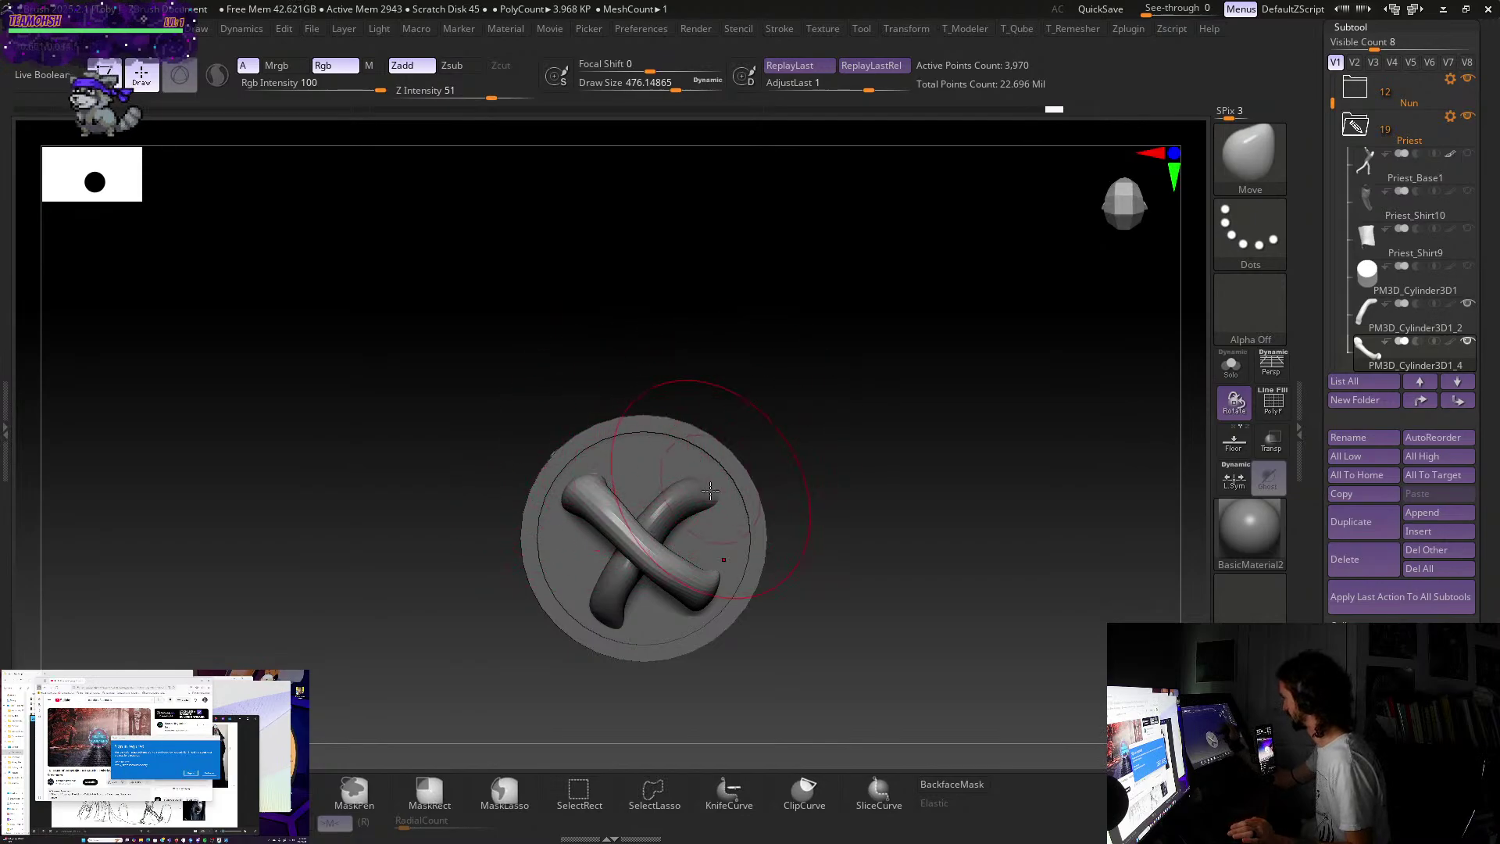
{"action": "left_click_drag", "start_coordinate": [695, 491], "coordinate": [709, 474]}
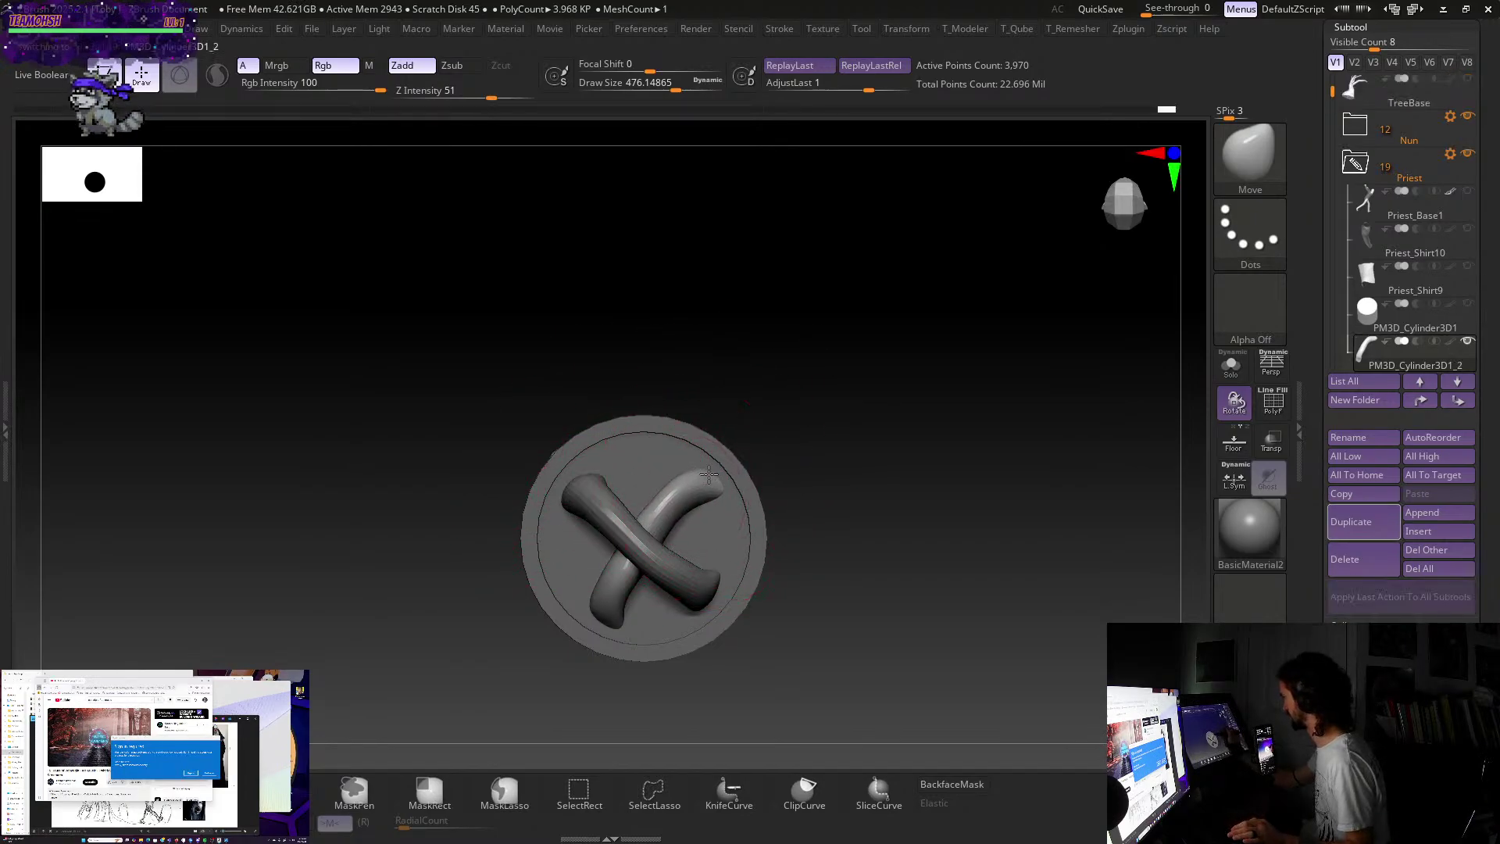
{"action": "left_click_drag", "start_coordinate": [831, 469], "coordinate": [669, 594]}
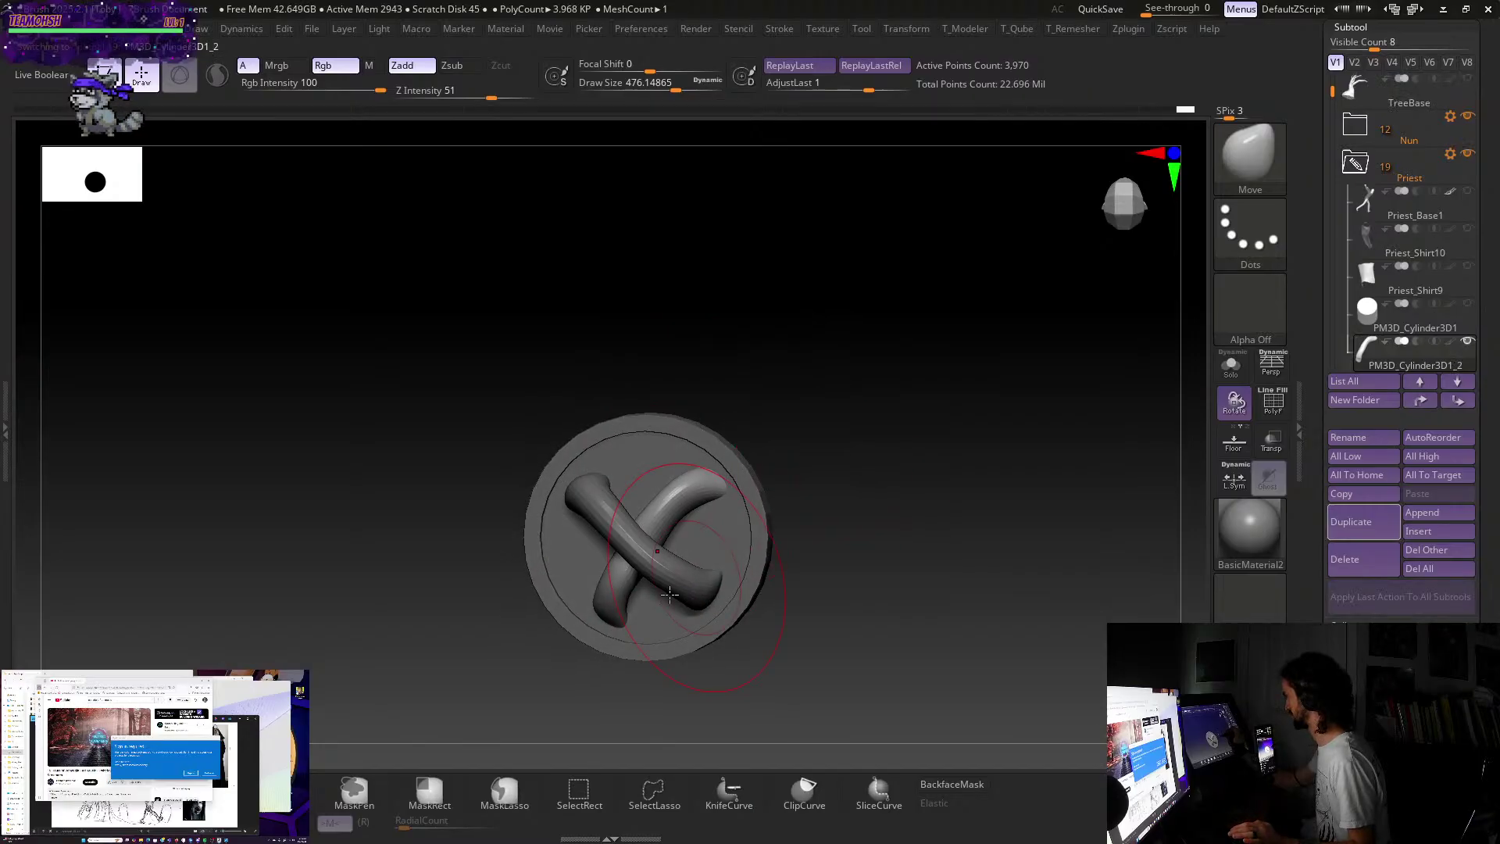
{"action": "mouse_move", "coordinate": [832, 474]}
{"action": "left_mouse_down"}
{"action": "mouse_move", "coordinate": [891, 490]}
{"action": "mouse_move", "coordinate": [951, 466]}
{"action": "mouse_move", "coordinate": [821, 529]}
{"action": "left_mouse_up"}
- Reduce the draw size to about 182, select the upper thread, and tuck in its end where it pokes through the disc's back
{"action": "key", "text": "s"}
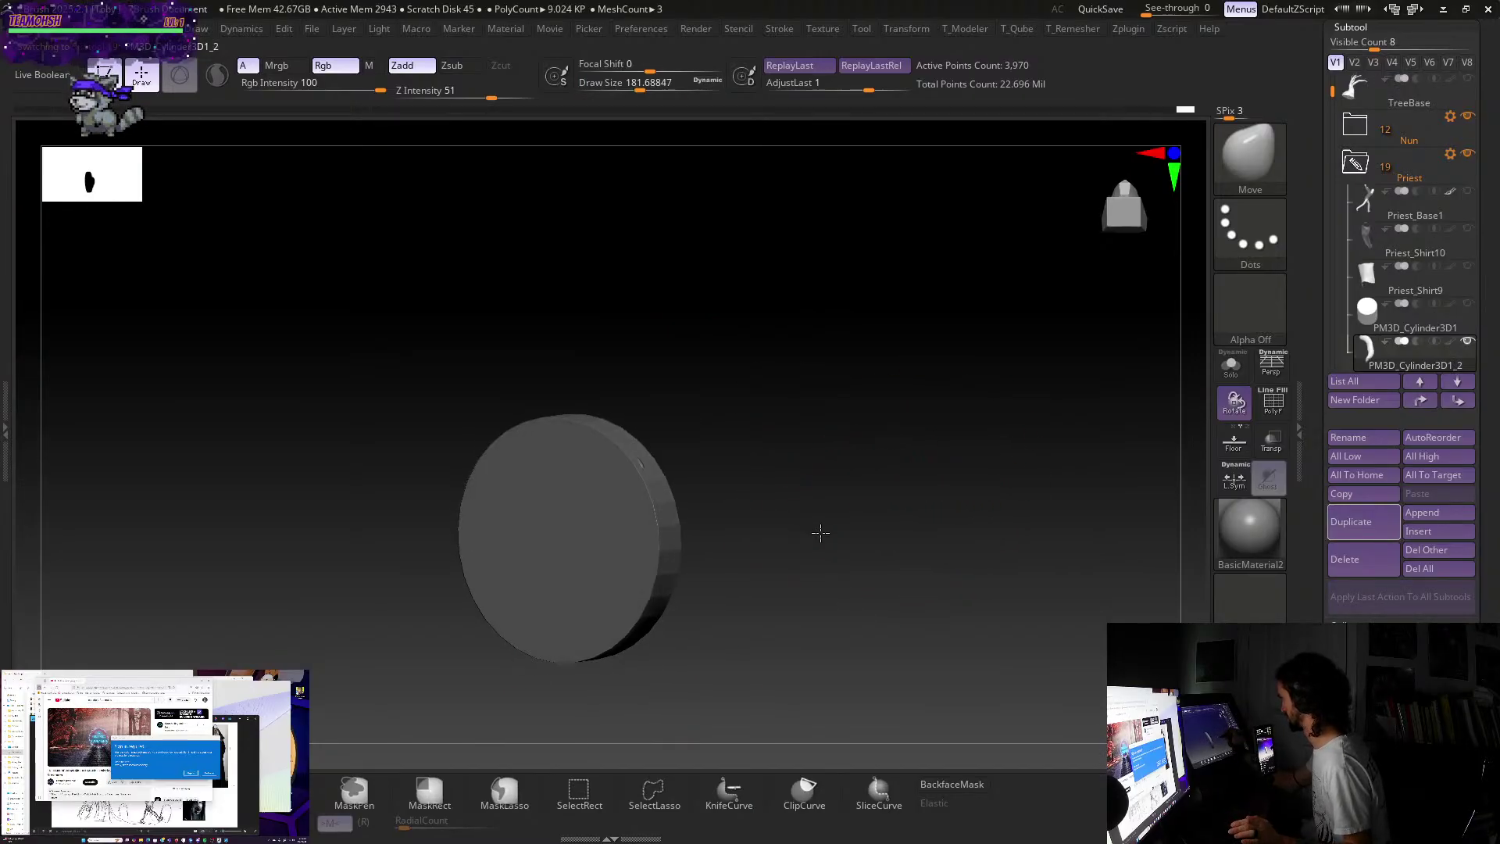
{"action": "mouse_move", "coordinate": [688, 469]}
{"action": "left_mouse_down"}
{"action": "mouse_move", "coordinate": [740, 472]}
{"action": "mouse_move", "coordinate": [777, 503]}
{"action": "mouse_move", "coordinate": [817, 492]}
{"action": "mouse_move", "coordinate": [824, 565]}
{"action": "mouse_move", "coordinate": [904, 562]}
{"action": "mouse_move", "coordinate": [630, 361]}
{"action": "left_mouse_up"}
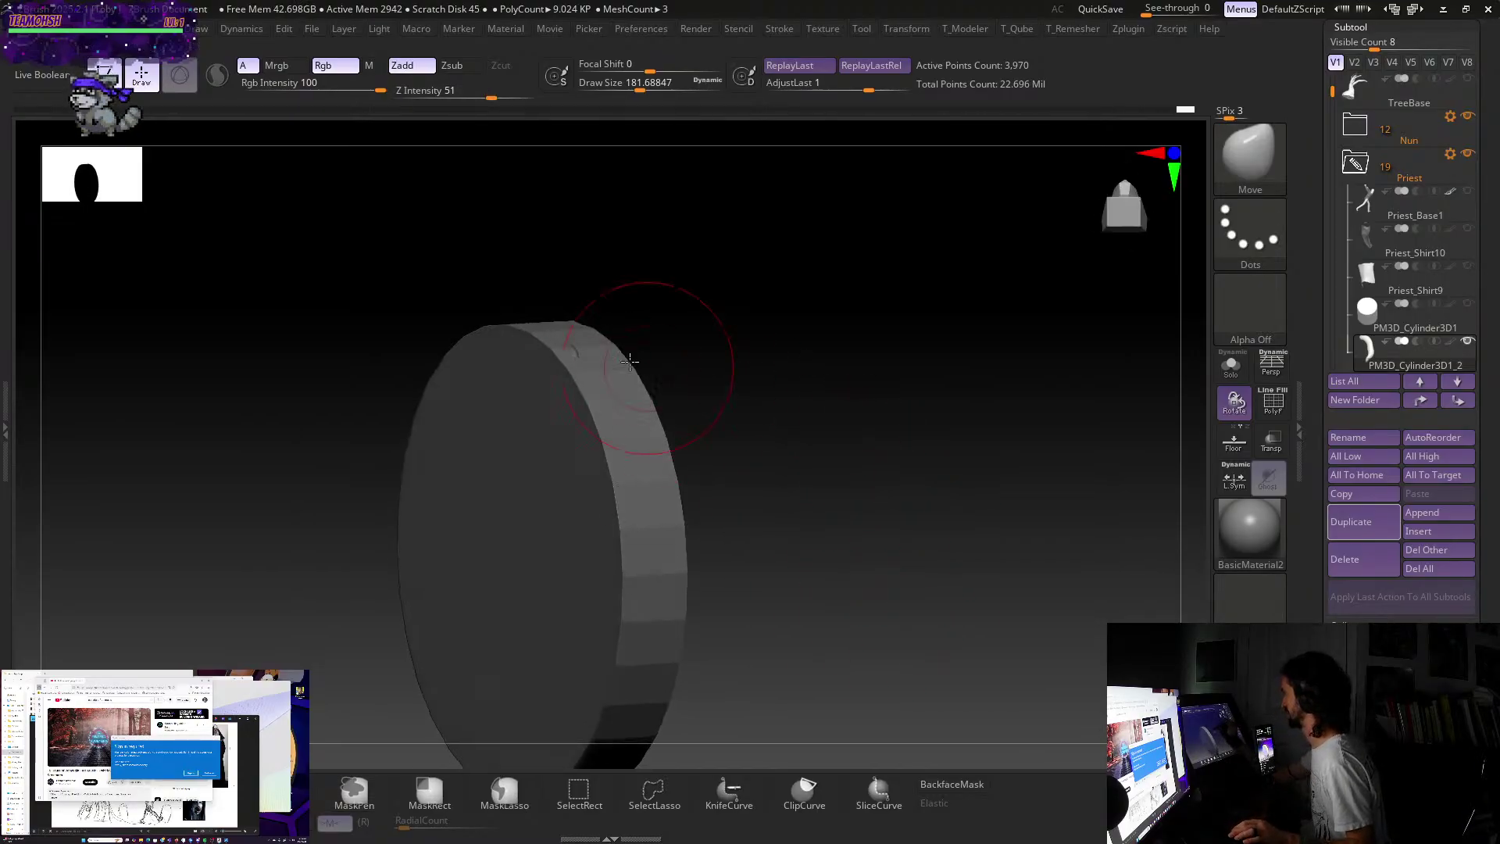
{"action": "left_click_drag", "start_coordinate": [685, 270], "coordinate": [684, 379]}
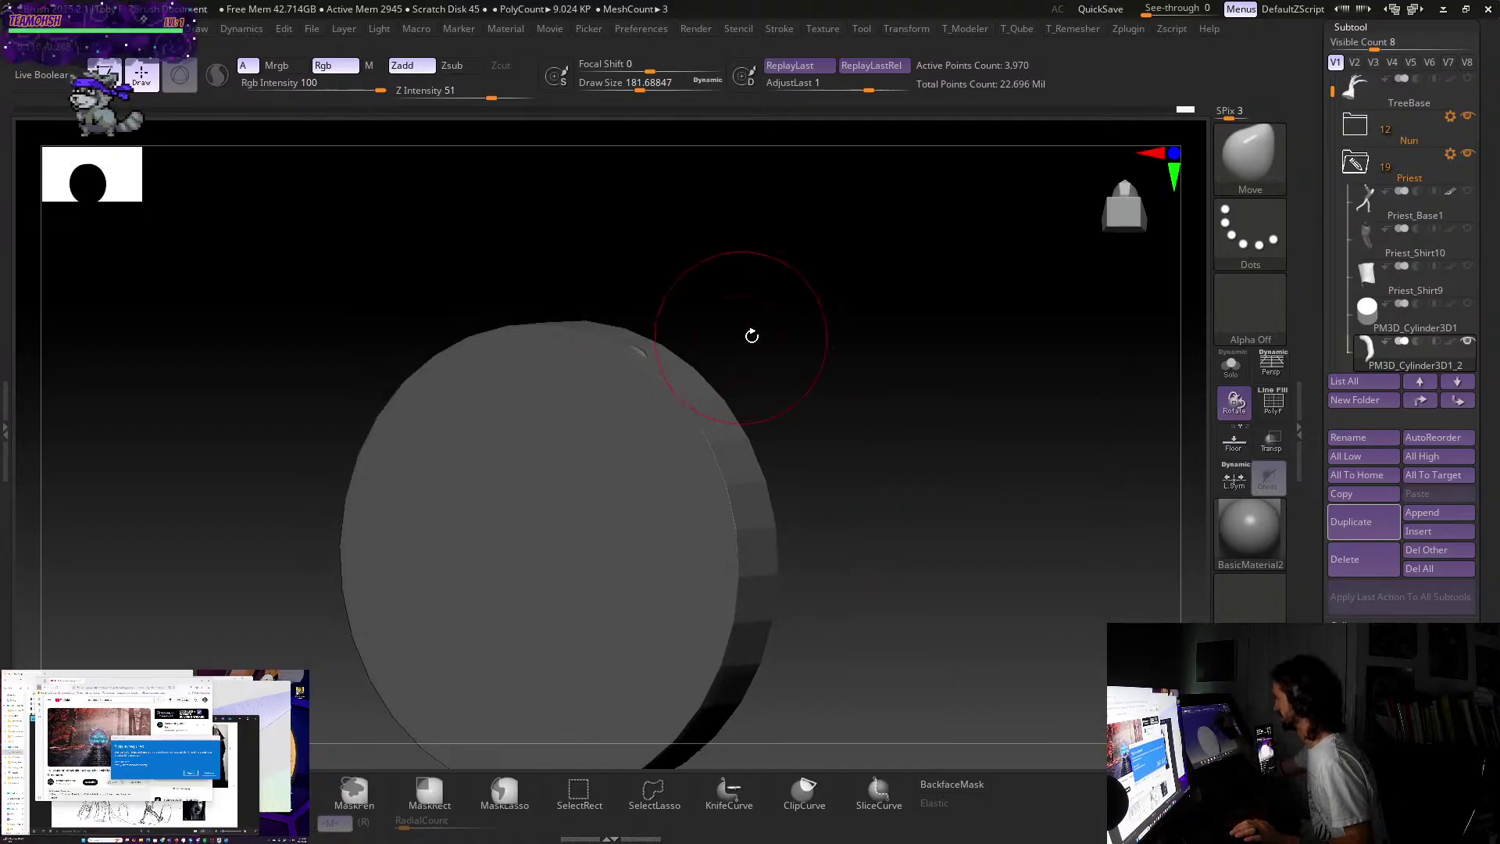
{"action": "mouse_move", "coordinate": [752, 336]}
{"action": "left_mouse_down"}
{"action": "mouse_move", "coordinate": [700, 345]}
{"action": "mouse_move", "coordinate": [747, 355]}
{"action": "mouse_move", "coordinate": [672, 351]}
{"action": "left_mouse_up"}
{"action": "left_click", "coordinate": [501, 351], "text": "alt"}
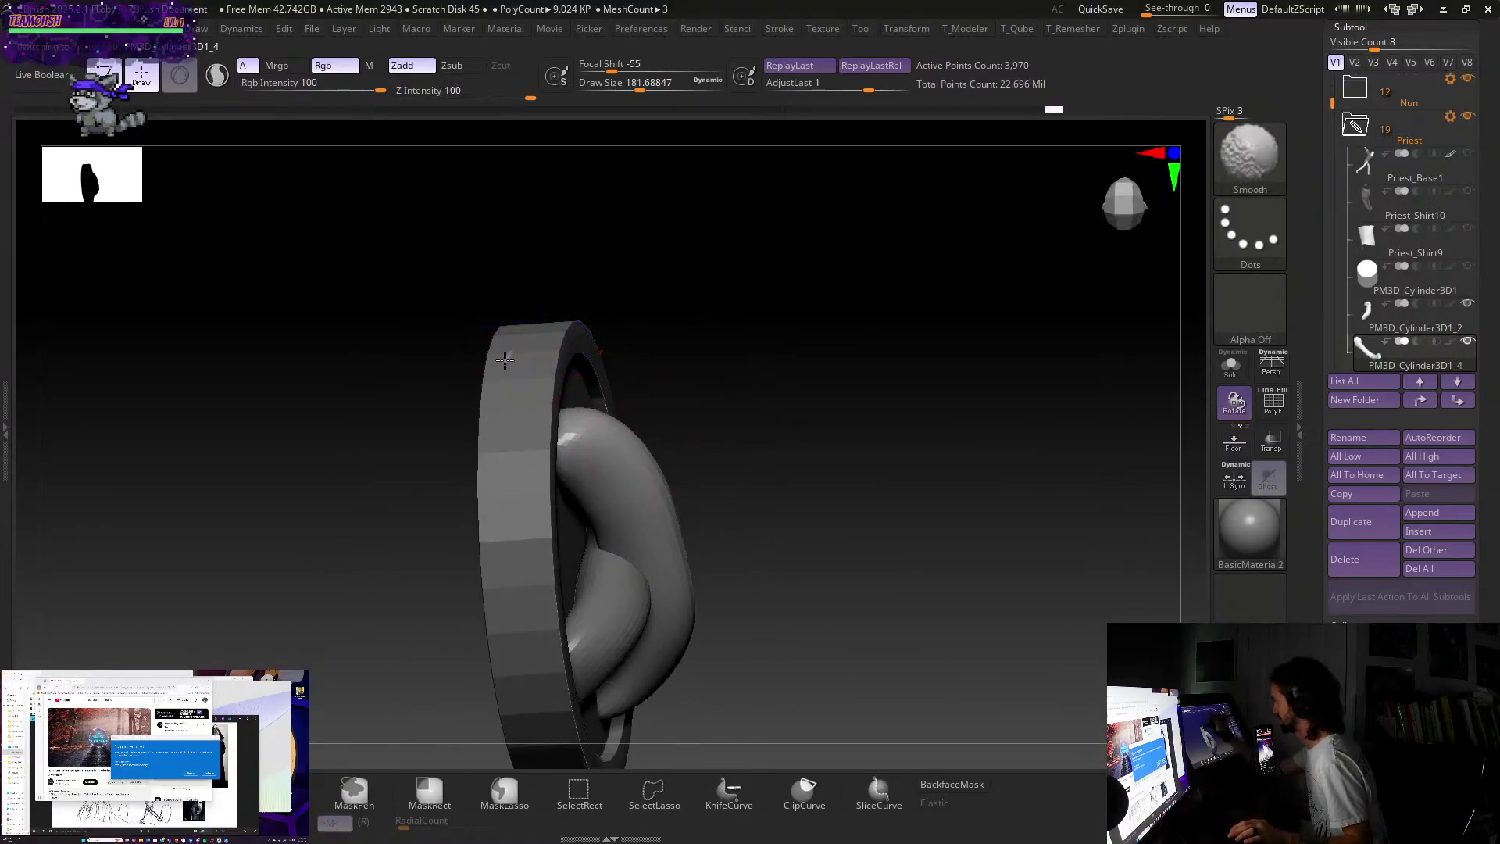
{"action": "mouse_move", "coordinate": [613, 282]}
{"action": "left_mouse_down"}
{"action": "mouse_move", "coordinate": [720, 258]}
{"action": "mouse_move", "coordinate": [690, 284]}
{"action": "mouse_move", "coordinate": [867, 573]}
{"action": "mouse_move", "coordinate": [906, 596]}
{"action": "mouse_move", "coordinate": [854, 482]}
{"action": "mouse_move", "coordinate": [770, 636]}
{"action": "mouse_move", "coordinate": [681, 563]}
{"action": "mouse_move", "coordinate": [841, 472]}
{"action": "mouse_move", "coordinate": [841, 565]}
{"action": "left_mouse_up"}
{"action": "left_click", "coordinate": [905, 596], "text": "ctrl+shift"}
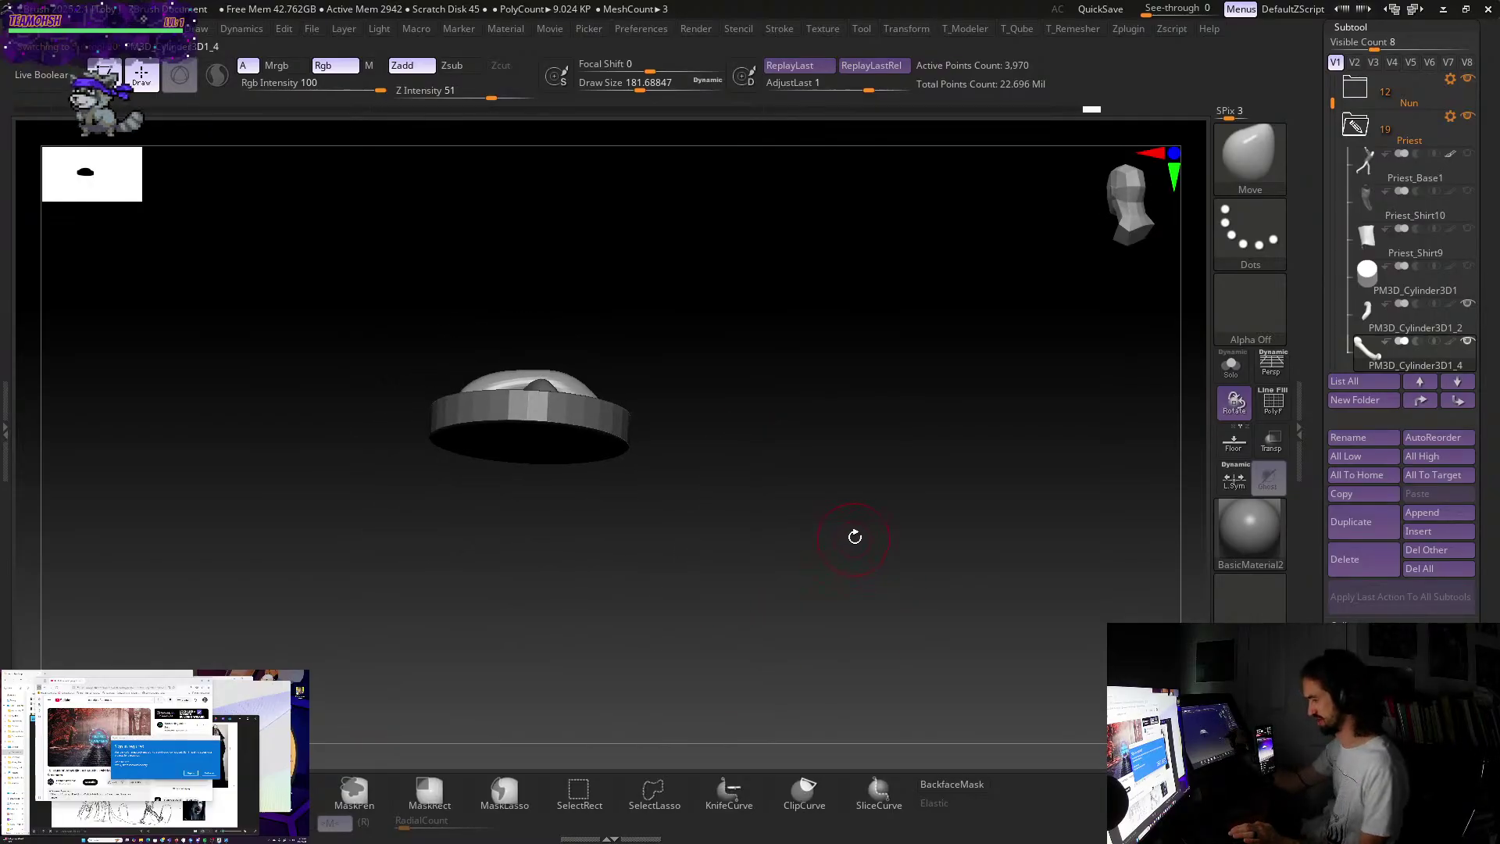
- Select the button disc, crease its polygroup borders, regroup its faces by normals, and display the polyframe
{"action": "mouse_move", "coordinate": [863, 250]}
{"action": "left_mouse_down"}
{"action": "mouse_move", "coordinate": [683, 428]}
{"action": "mouse_move", "coordinate": [703, 545]}
{"action": "mouse_move", "coordinate": [706, 506]}
{"action": "mouse_move", "coordinate": [770, 613]}
{"action": "mouse_move", "coordinate": [755, 642]}
{"action": "left_mouse_up"}
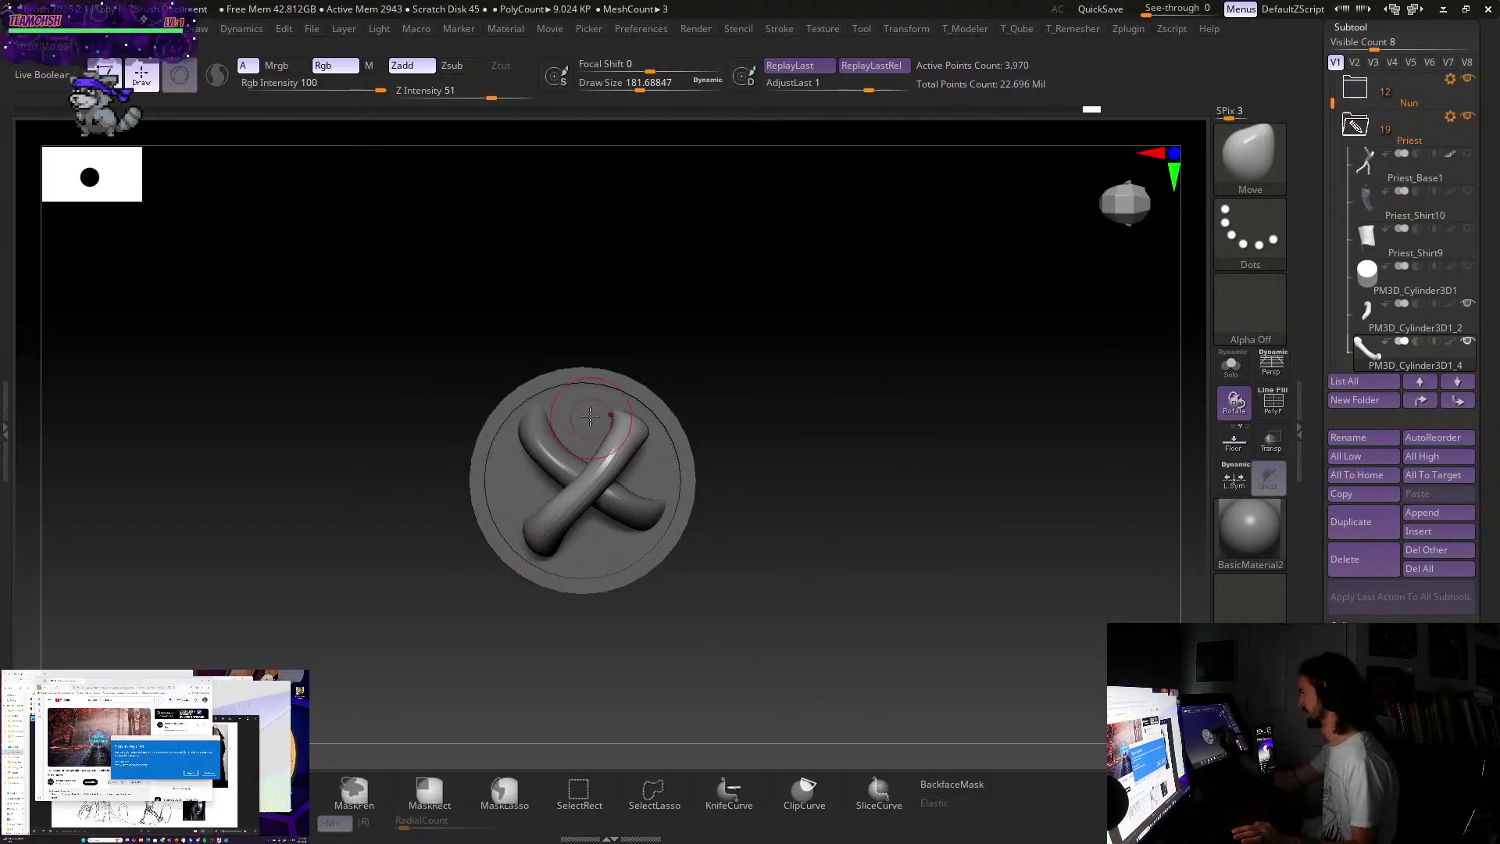
{"action": "mouse_move", "coordinate": [776, 570]}
{"action": "left_mouse_down"}
{"action": "mouse_move", "coordinate": [859, 657]}
{"action": "mouse_move", "coordinate": [704, 539]}
{"action": "mouse_move", "coordinate": [743, 697]}
{"action": "mouse_move", "coordinate": [872, 650]}
{"action": "mouse_move", "coordinate": [825, 423]}
{"action": "mouse_move", "coordinate": [973, 617]}
{"action": "mouse_move", "coordinate": [888, 642]}
{"action": "mouse_move", "coordinate": [898, 607]}
{"action": "mouse_move", "coordinate": [844, 578]}
{"action": "left_mouse_up"}
{"action": "left_click", "coordinate": [828, 560], "text": "alt"}
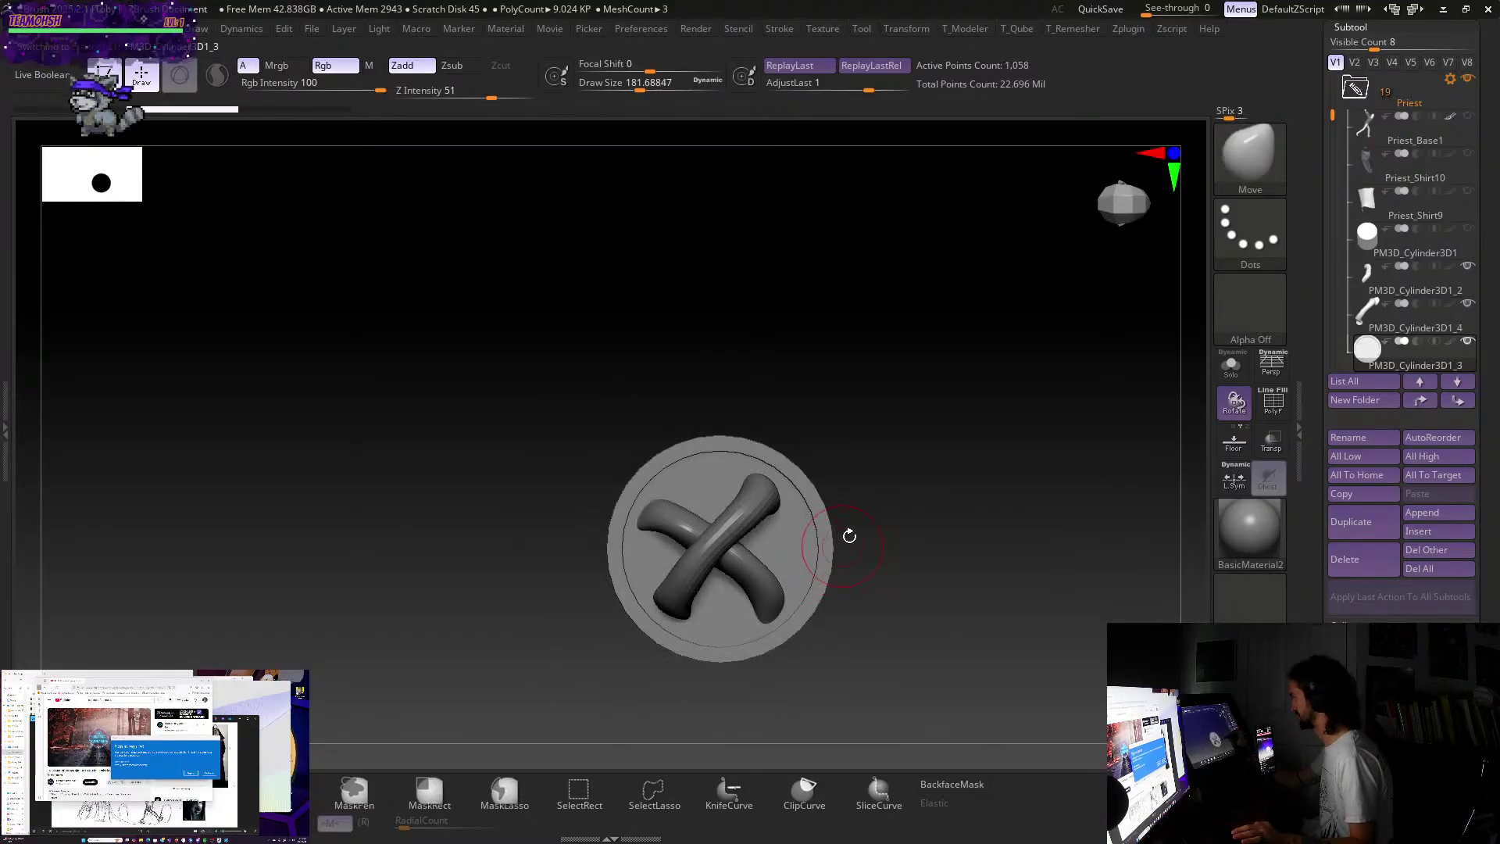
{"action": "key", "text": "q"}
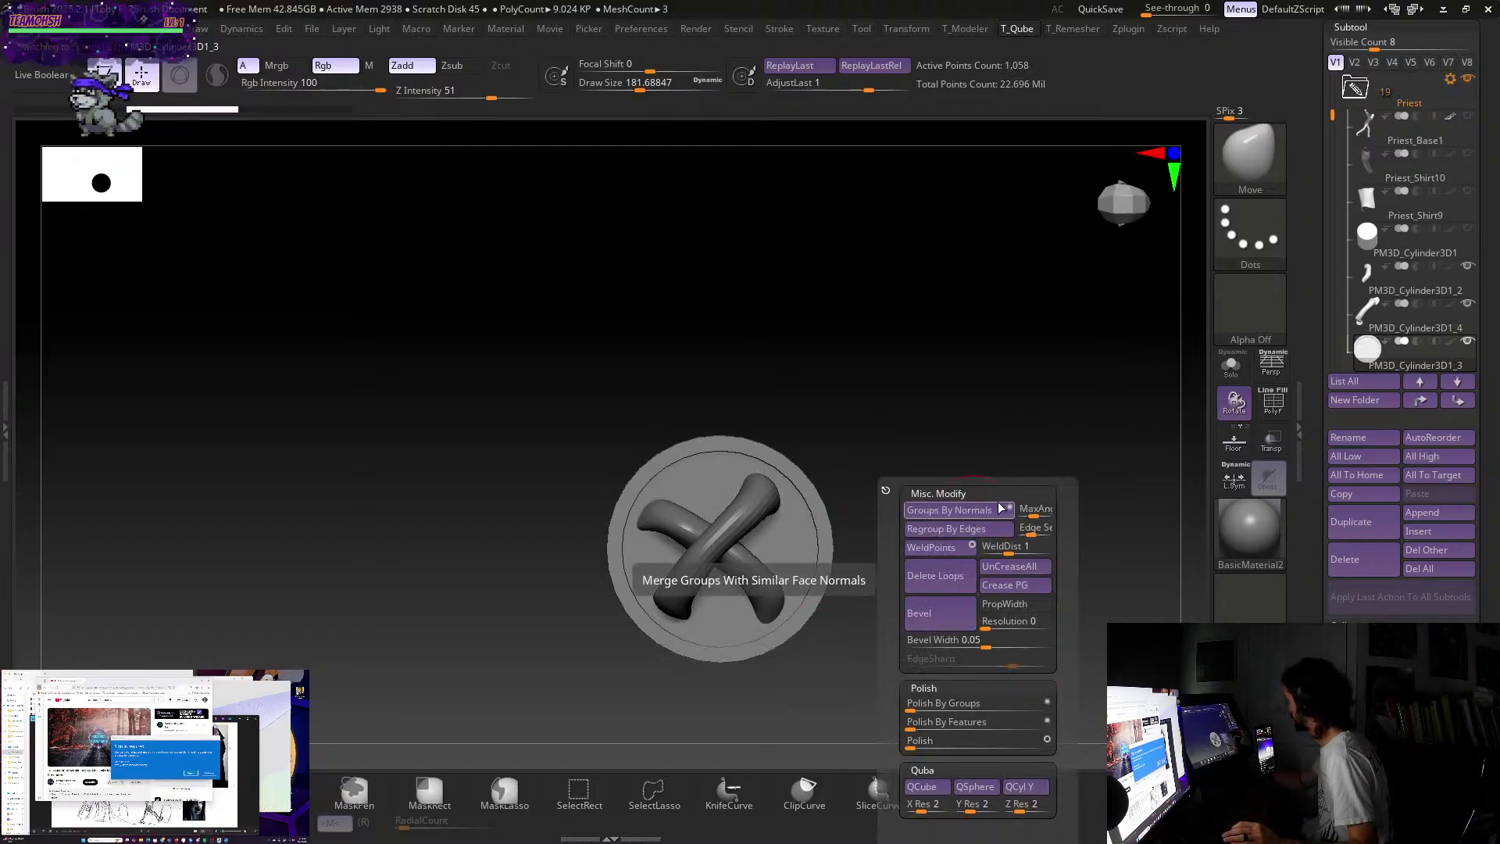
{"action": "left_click", "coordinate": [1005, 586]}
{"action": "key", "text": "q"}
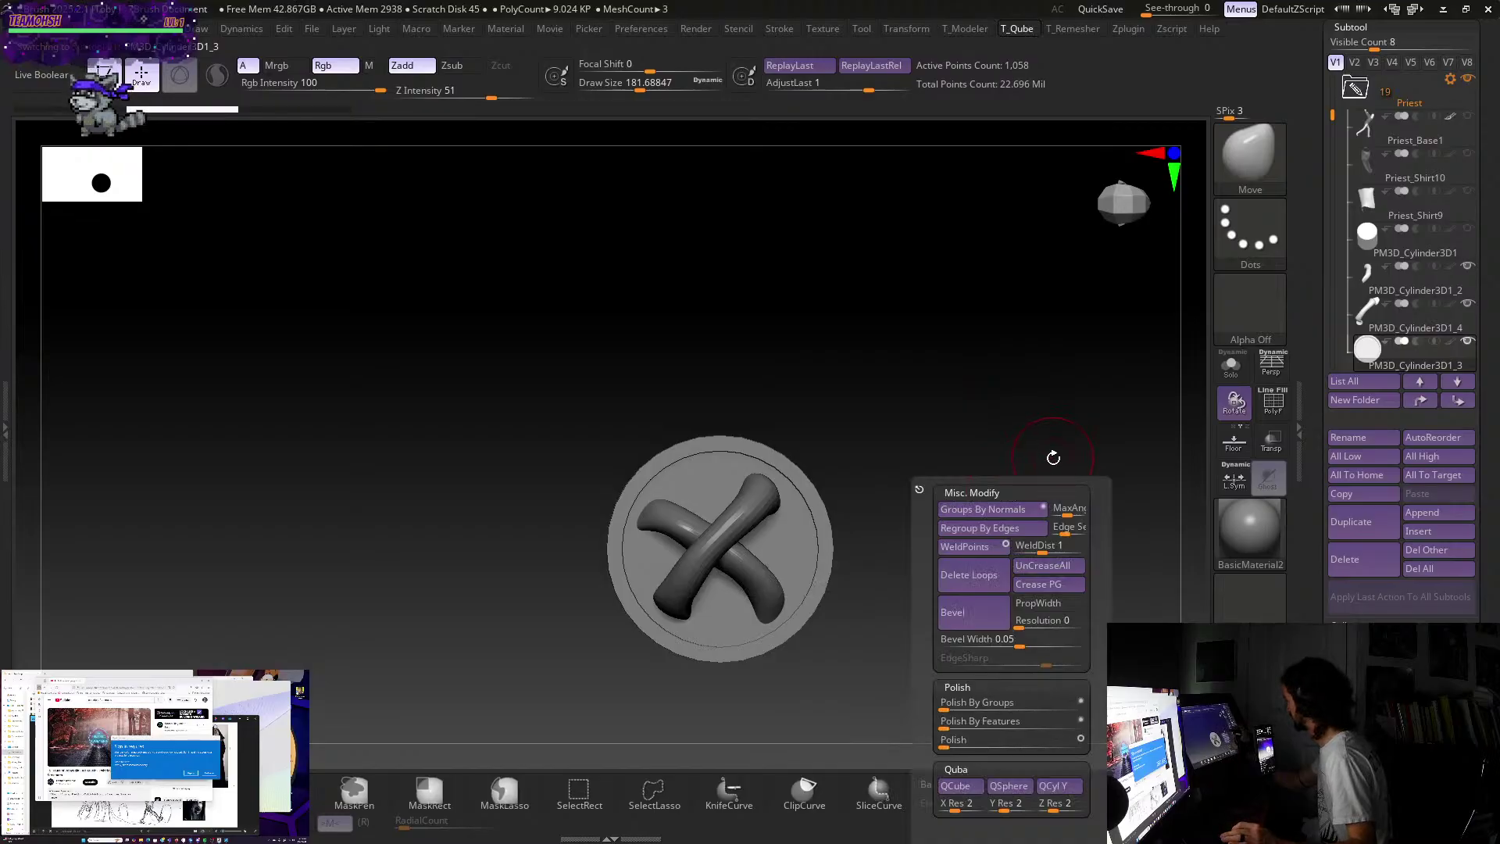
{"action": "left_click", "coordinate": [1005, 509]}
{"action": "key", "text": "shift+f"}
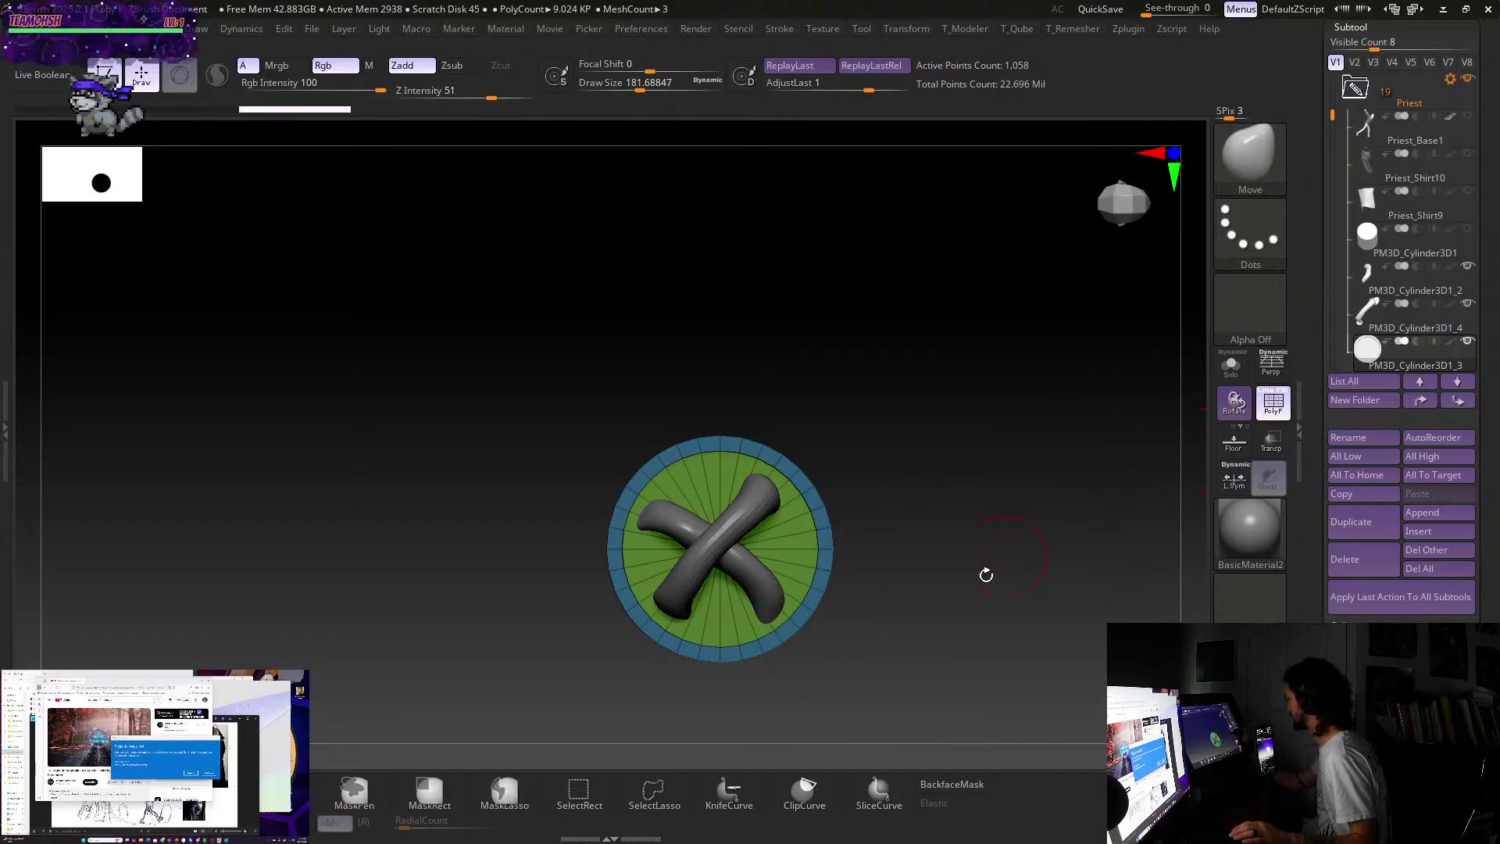
- Crease the disc's new polygroup borders, subdivide it one level, and turn off the polyframe
{"action": "left_click_drag", "start_coordinate": [984, 573], "coordinate": [1050, 596]}
{"action": "key", "text": "q"}
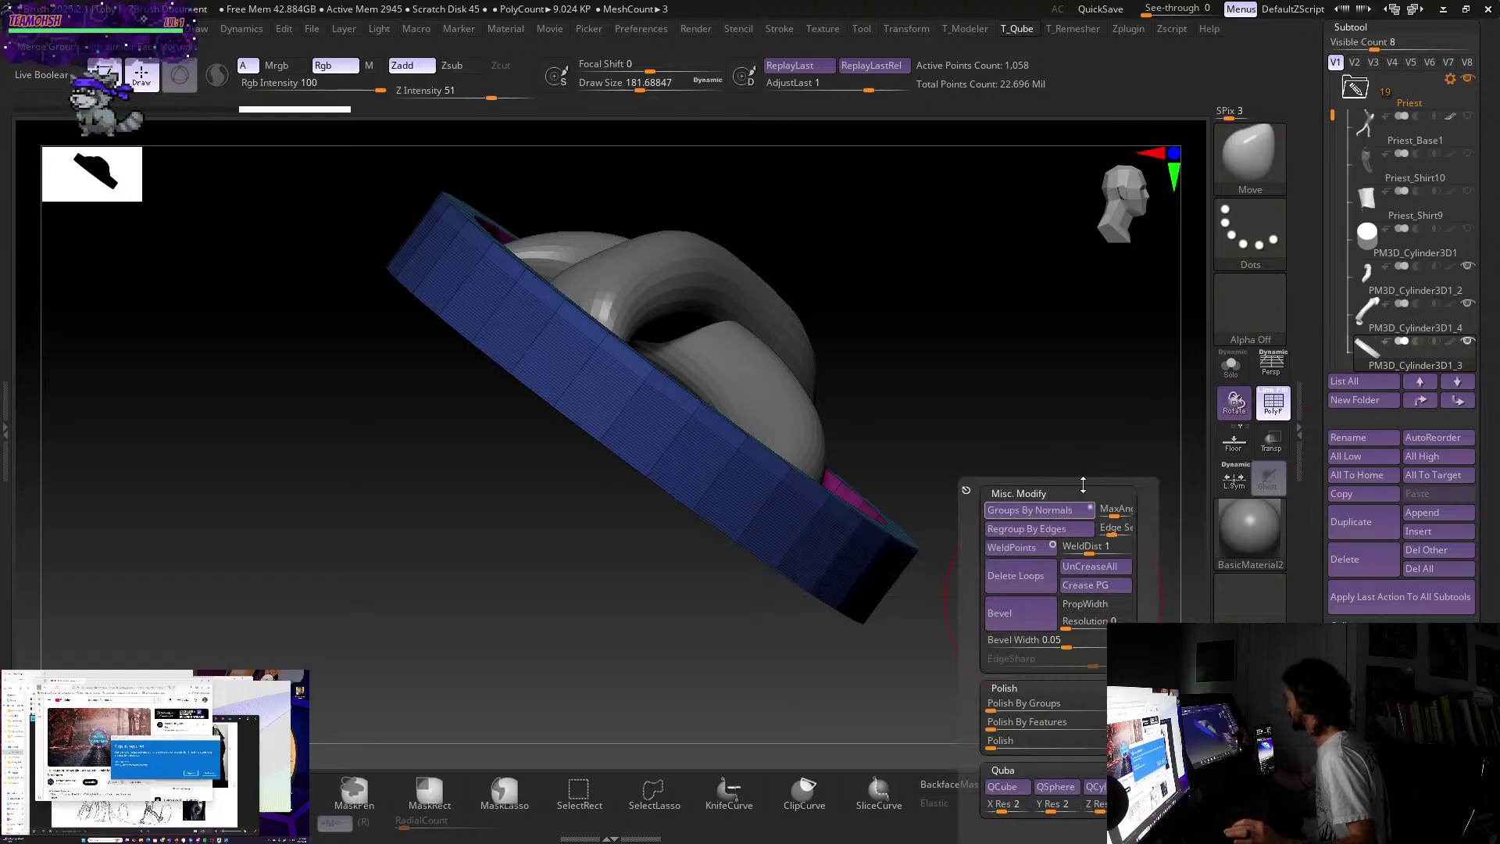
{"action": "mouse_move", "coordinate": [1047, 539]}
{"action": "left_mouse_down"}
{"action": "mouse_move", "coordinate": [1049, 479]}
{"action": "mouse_move", "coordinate": [1004, 587]}
{"action": "mouse_move", "coordinate": [1018, 576]}
{"action": "mouse_move", "coordinate": [938, 607]}
{"action": "mouse_move", "coordinate": [953, 445]}
{"action": "mouse_move", "coordinate": [971, 456]}
{"action": "mouse_move", "coordinate": [969, 615]}
{"action": "left_mouse_up"}
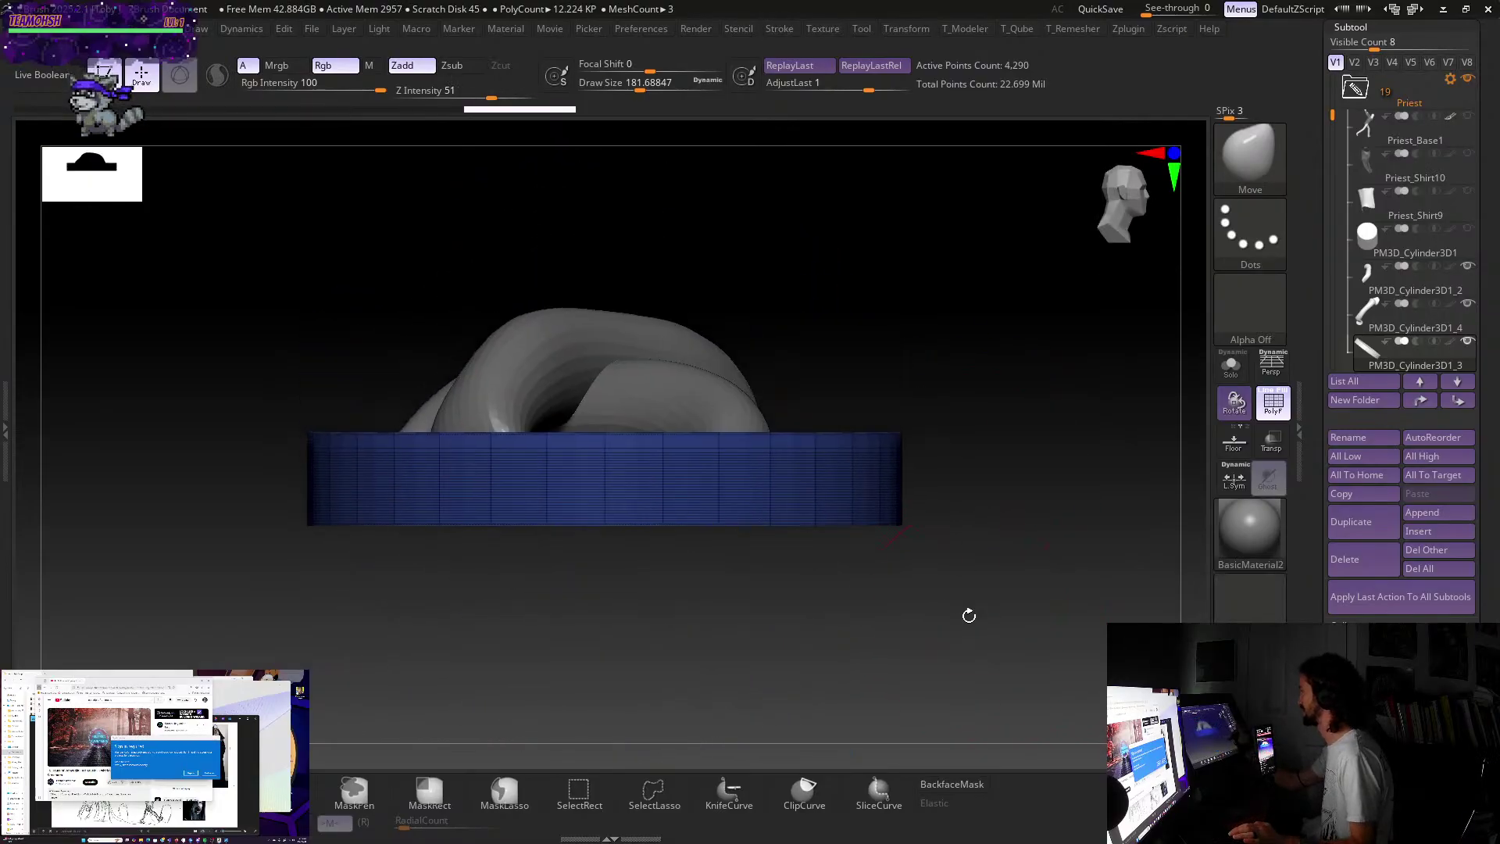
{"action": "left_click", "coordinate": [1273, 401]}
{"action": "mouse_move", "coordinate": [1008, 324]}
{"action": "left_mouse_down"}
{"action": "mouse_move", "coordinate": [965, 602]}
{"action": "mouse_move", "coordinate": [1032, 509]}
{"action": "mouse_move", "coordinate": [995, 619]}
{"action": "mouse_move", "coordinate": [1005, 600]}
{"action": "left_mouse_up"}
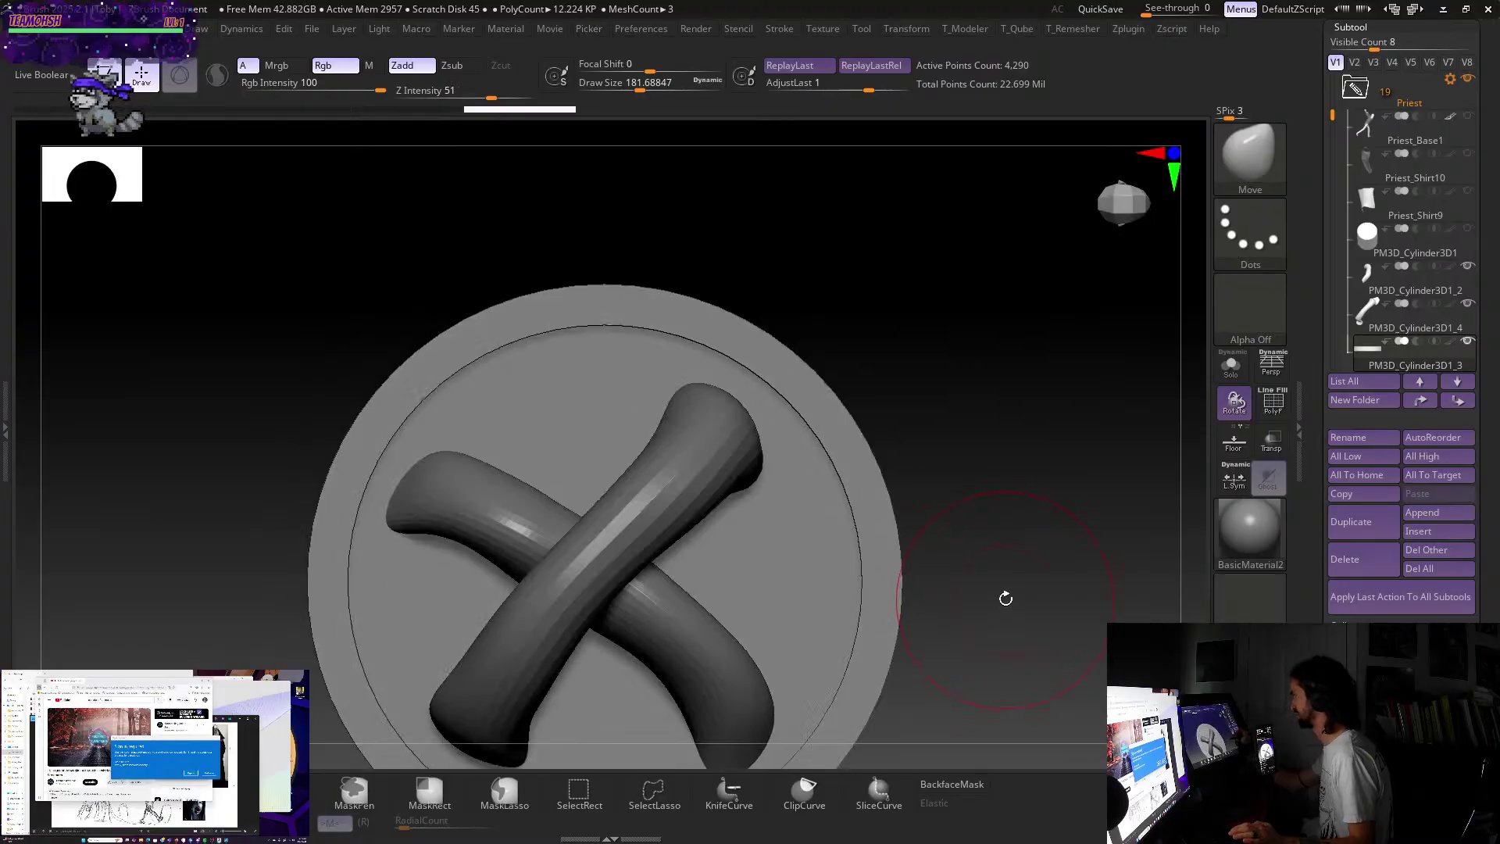
- Try one more subdivision level on the disc
{"action": "key", "text": "ctrl"}
{"action": "key", "text": "ctrl+d"}
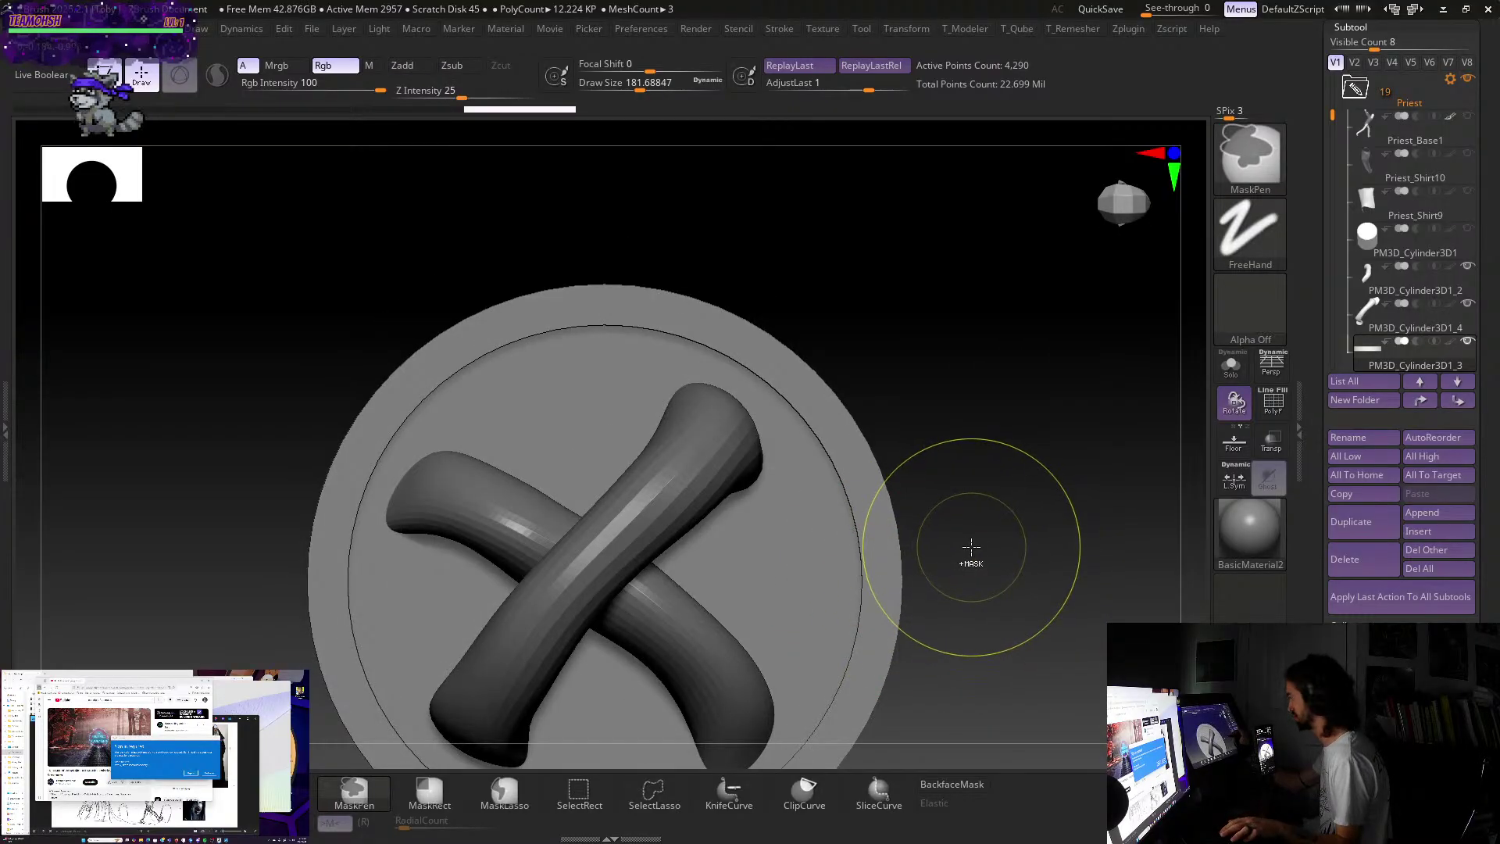
{"action": "key", "text": "ctrl+z"}
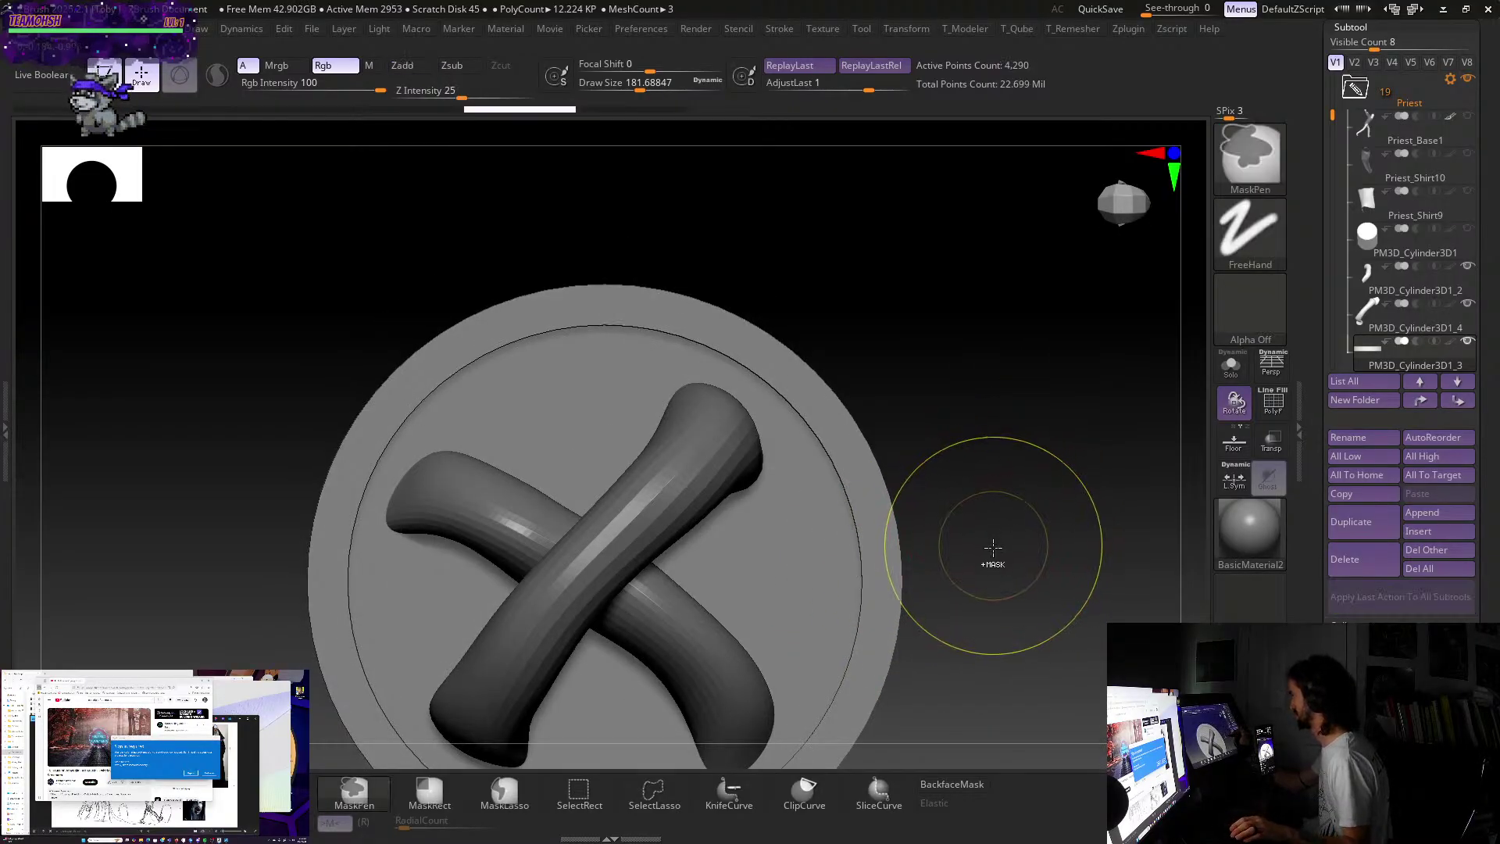
- Increase the draw size to about 234 and make the upper thread the active subtool
{"action": "left_click_drag", "start_coordinate": [977, 609], "coordinate": [980, 572]}
{"action": "mouse_move", "coordinate": [949, 437]}
{"action": "left_mouse_down"}
{"action": "mouse_move", "coordinate": [947, 626]}
{"action": "mouse_move", "coordinate": [937, 586]}
{"action": "mouse_move", "coordinate": [986, 621]}
{"action": "left_mouse_up"}
{"action": "key", "text": "alt+Up"}
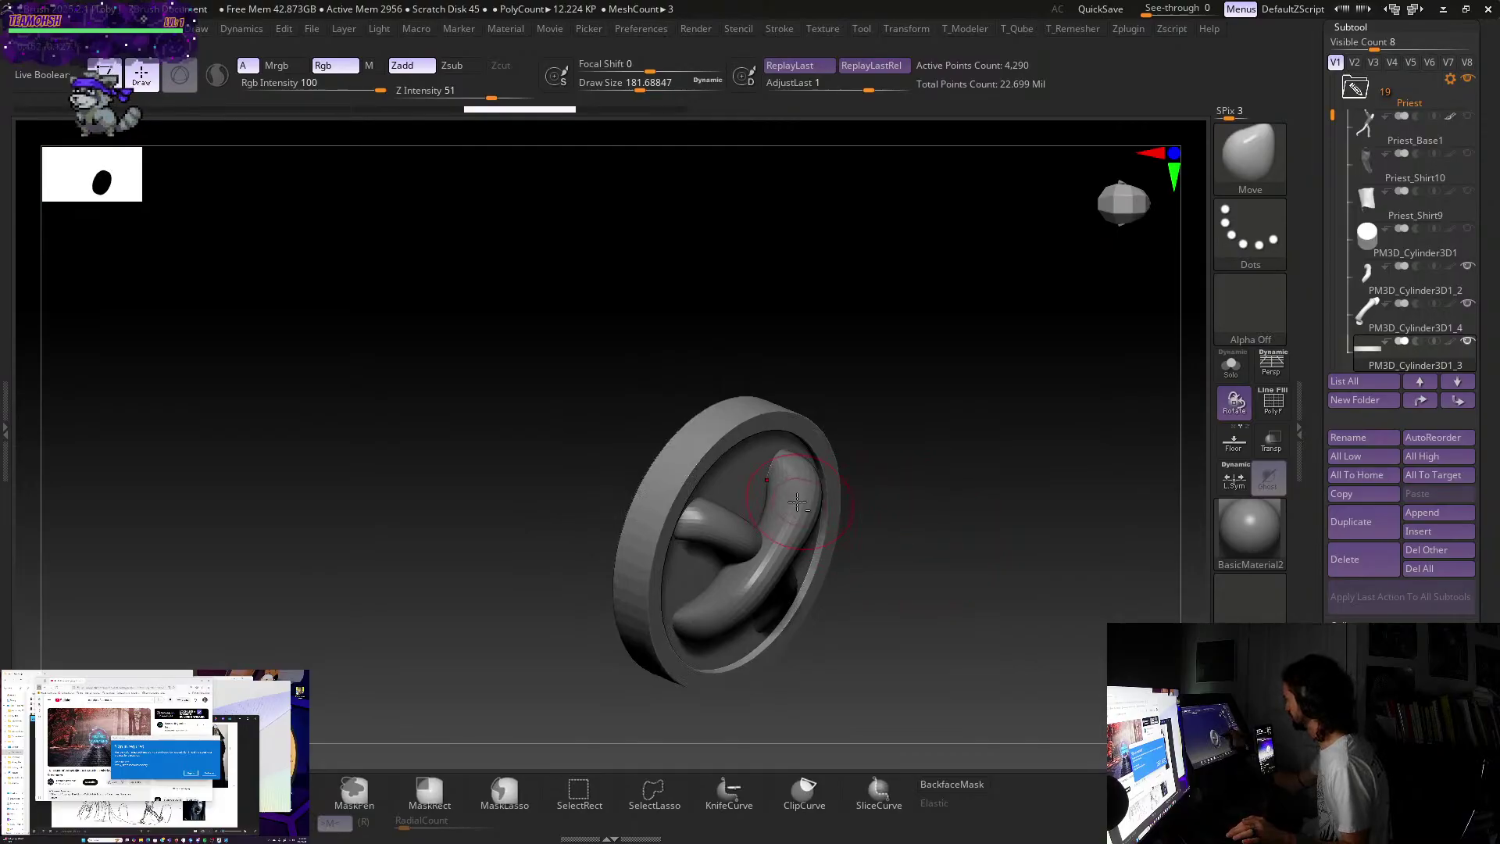
{"action": "key", "text": "s"}
{"action": "left_click_drag", "start_coordinate": [924, 559], "coordinate": [935, 561]}
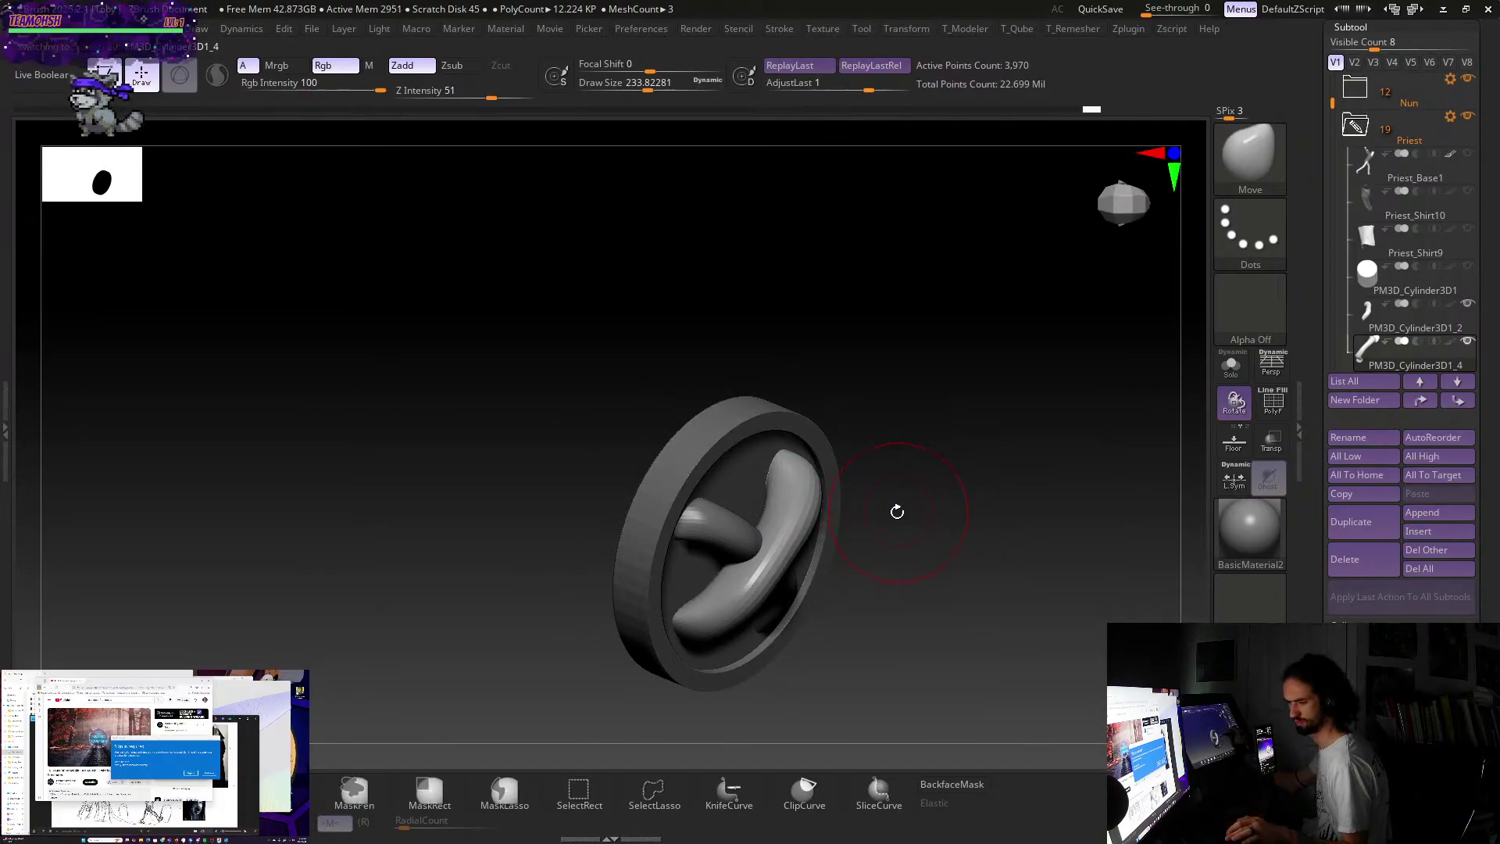
{"action": "left_click_drag", "start_coordinate": [849, 474], "coordinate": [982, 537], "text": "shift"}
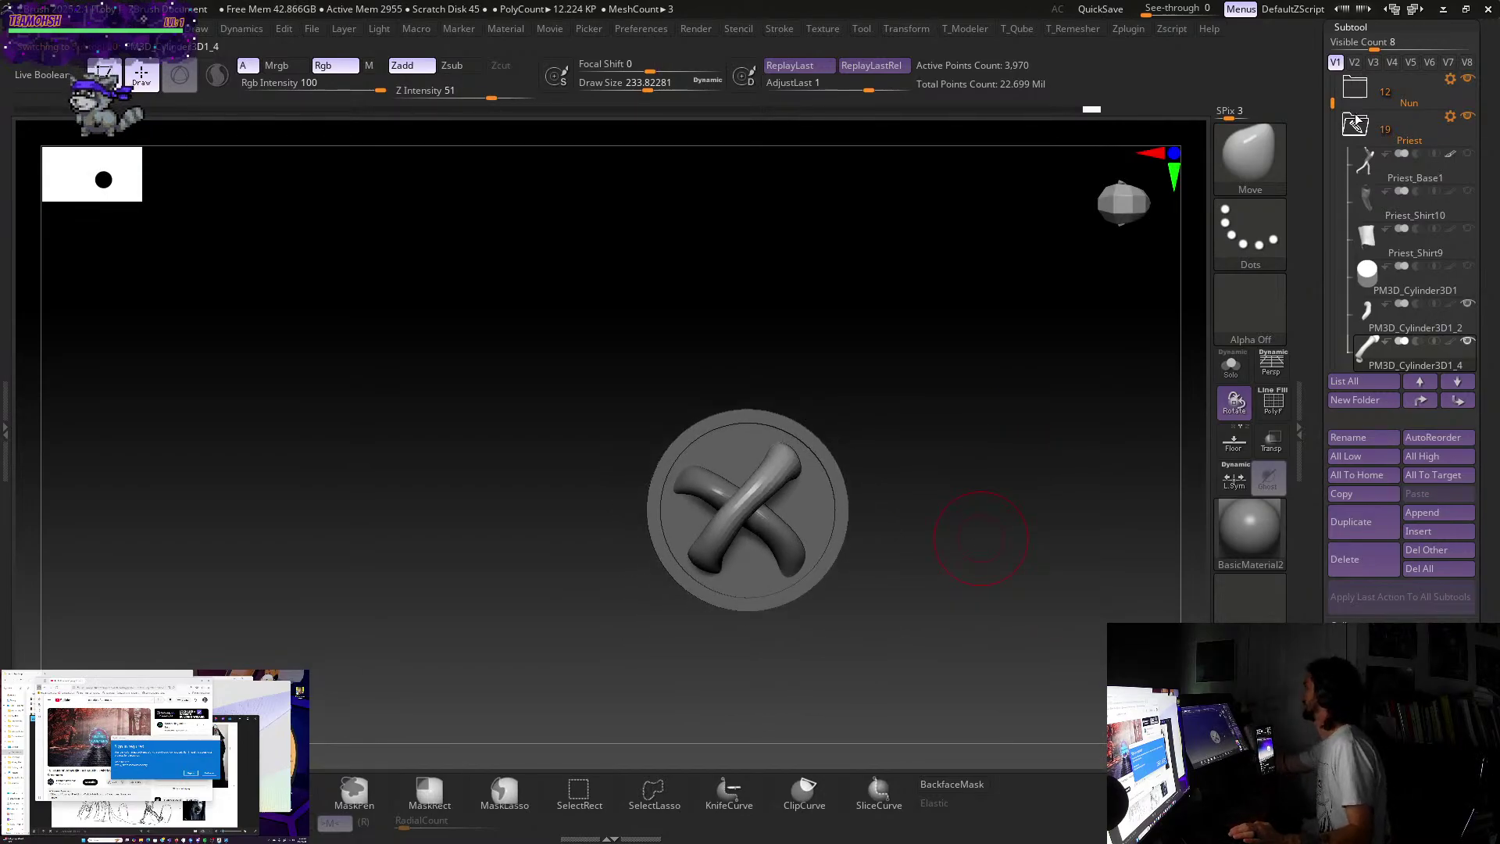
- Subdivide the upper thread one level and do the same for the lower thread
{"action": "mouse_move", "coordinate": [1403, 341]}
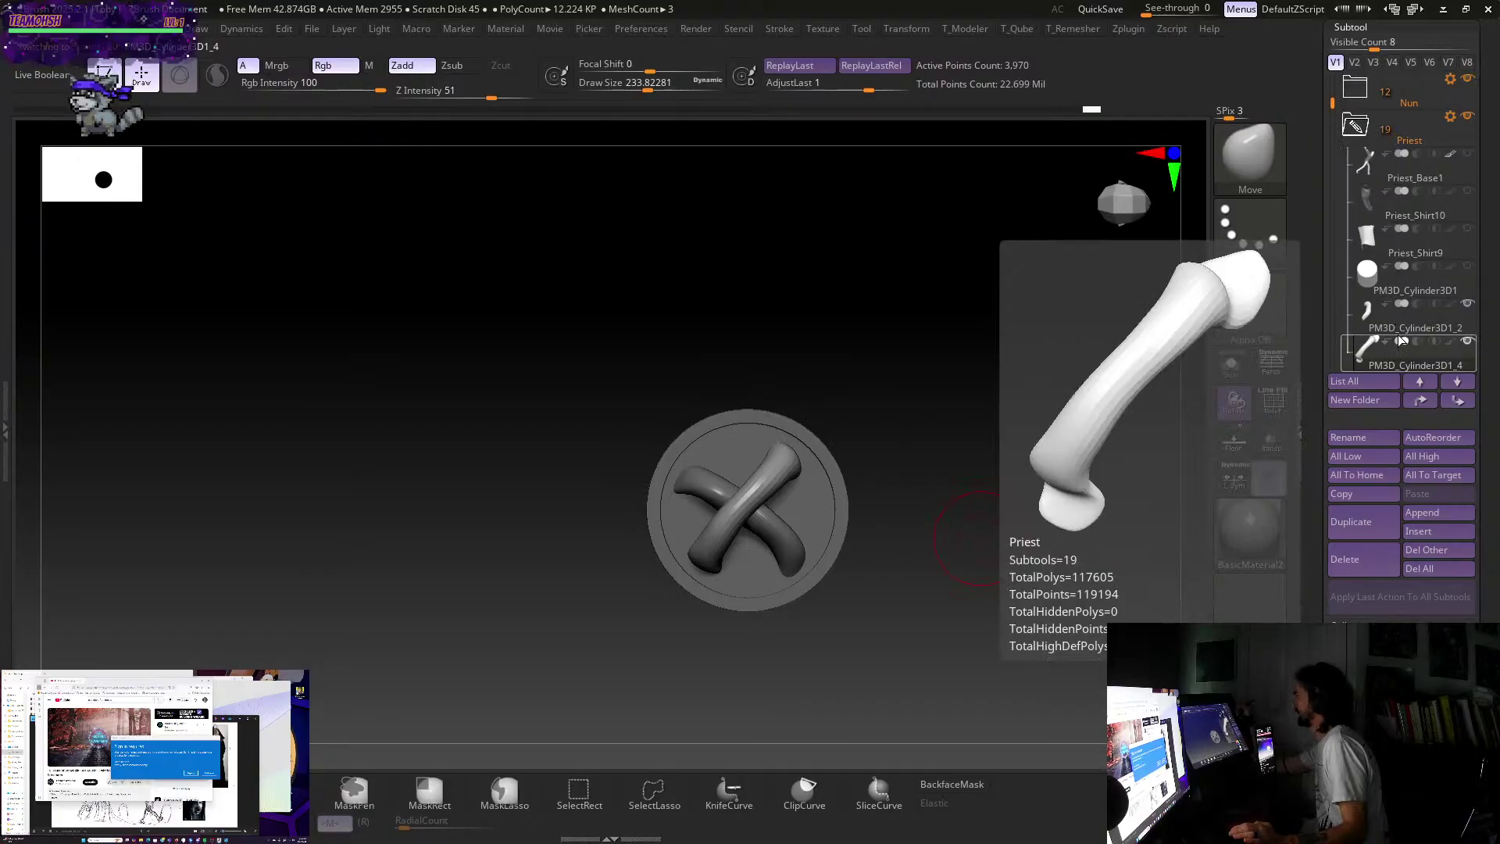
{"action": "left_click_drag", "start_coordinate": [958, 368], "coordinate": [891, 347], "text": "alt"}
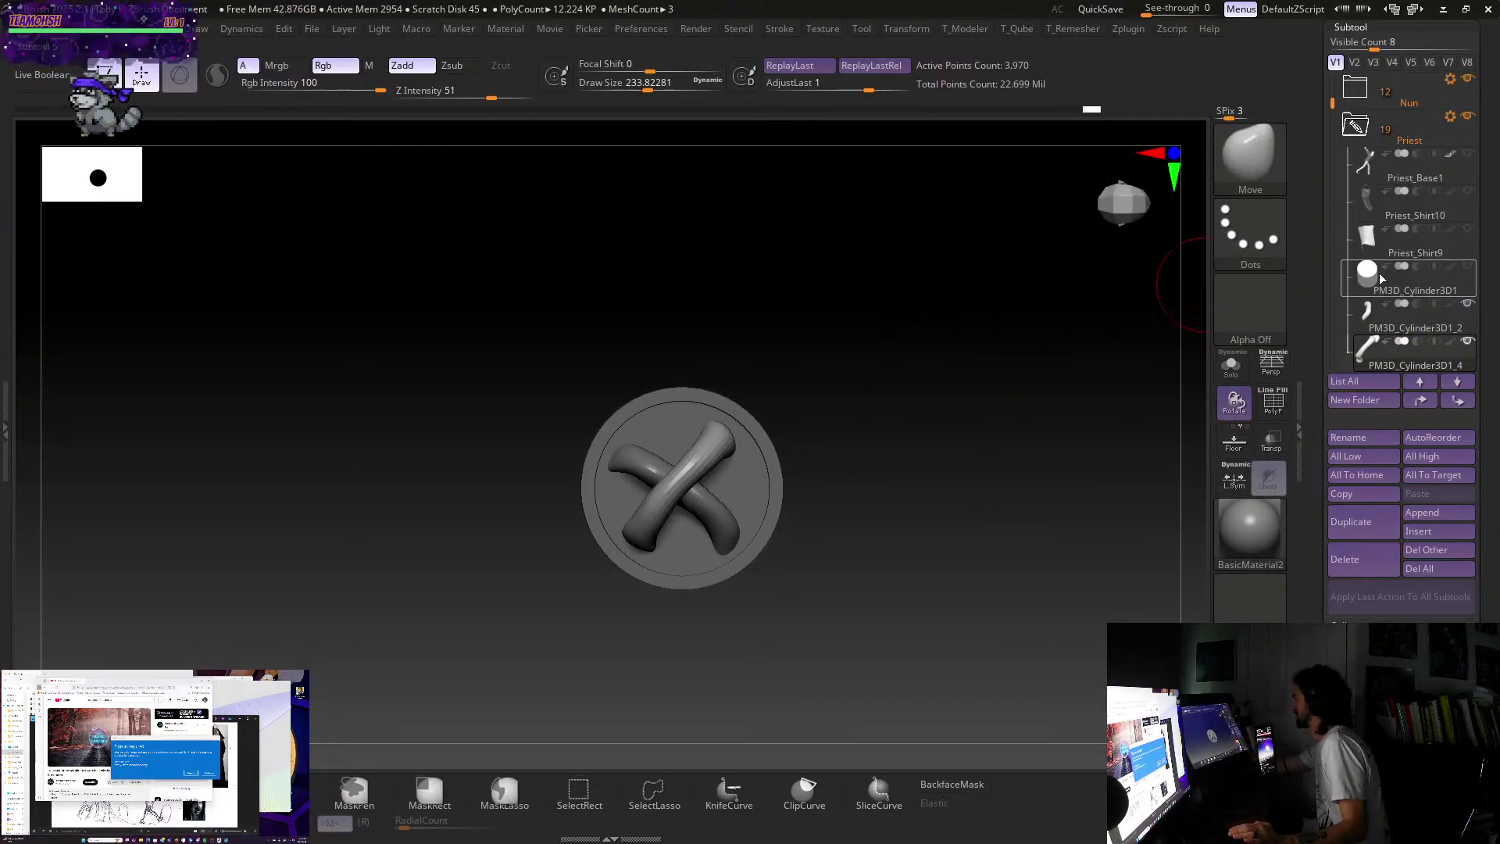
{"action": "left_click_drag", "start_coordinate": [1332, 102], "coordinate": [1332, 119]}
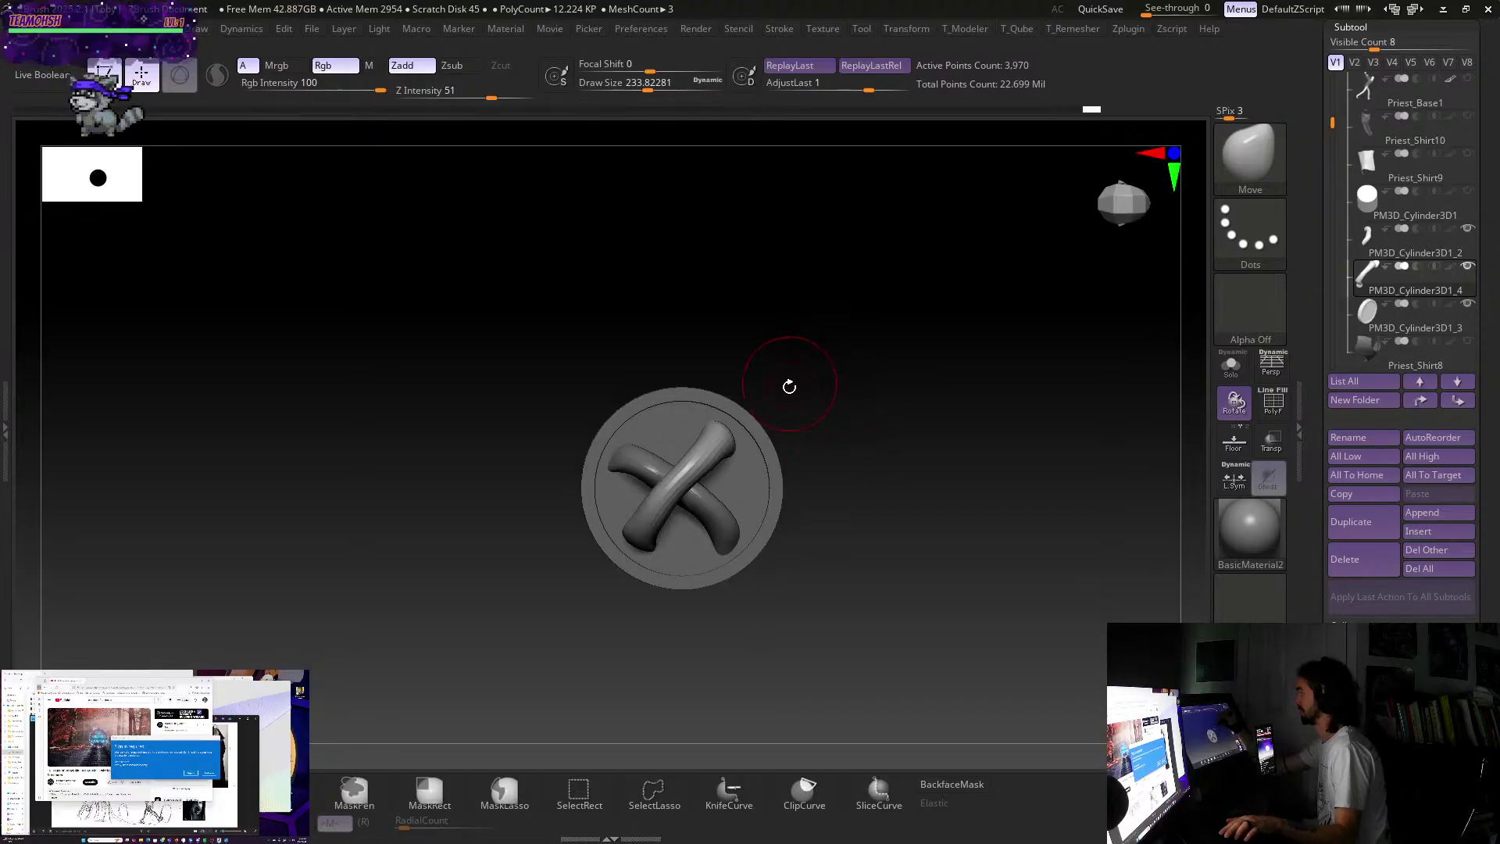
{"action": "key", "text": "ctrl+d"}
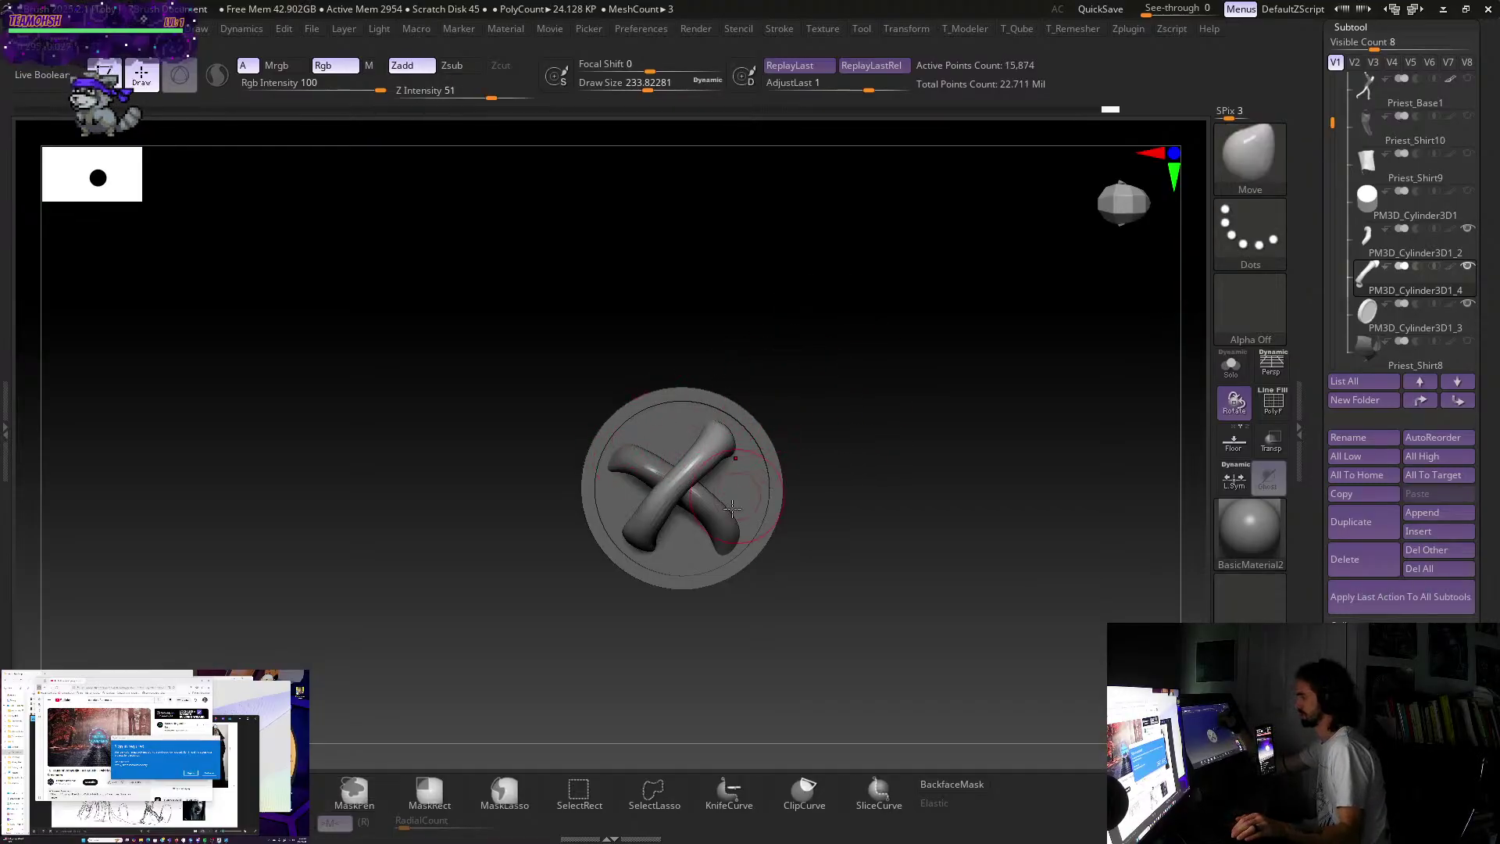
{"action": "left_click", "coordinate": [732, 509], "text": "alt"}
{"action": "left_click_drag", "start_coordinate": [888, 405], "coordinate": [986, 323]}
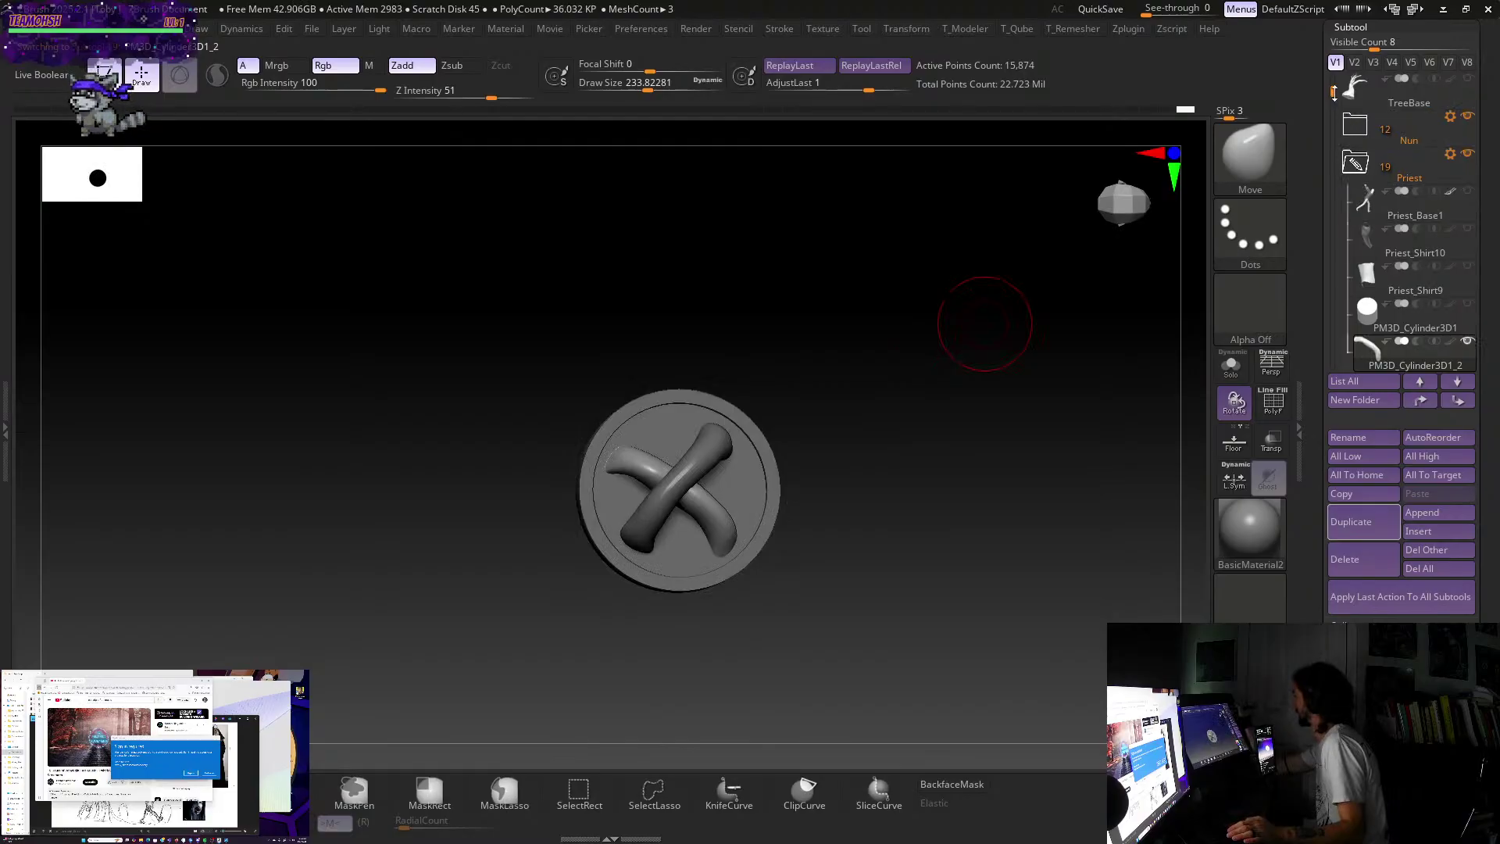
- Merge the two threads and the disc down into a single button subtool
{"action": "left_click_drag", "start_coordinate": [1332, 91], "coordinate": [1333, 117]}
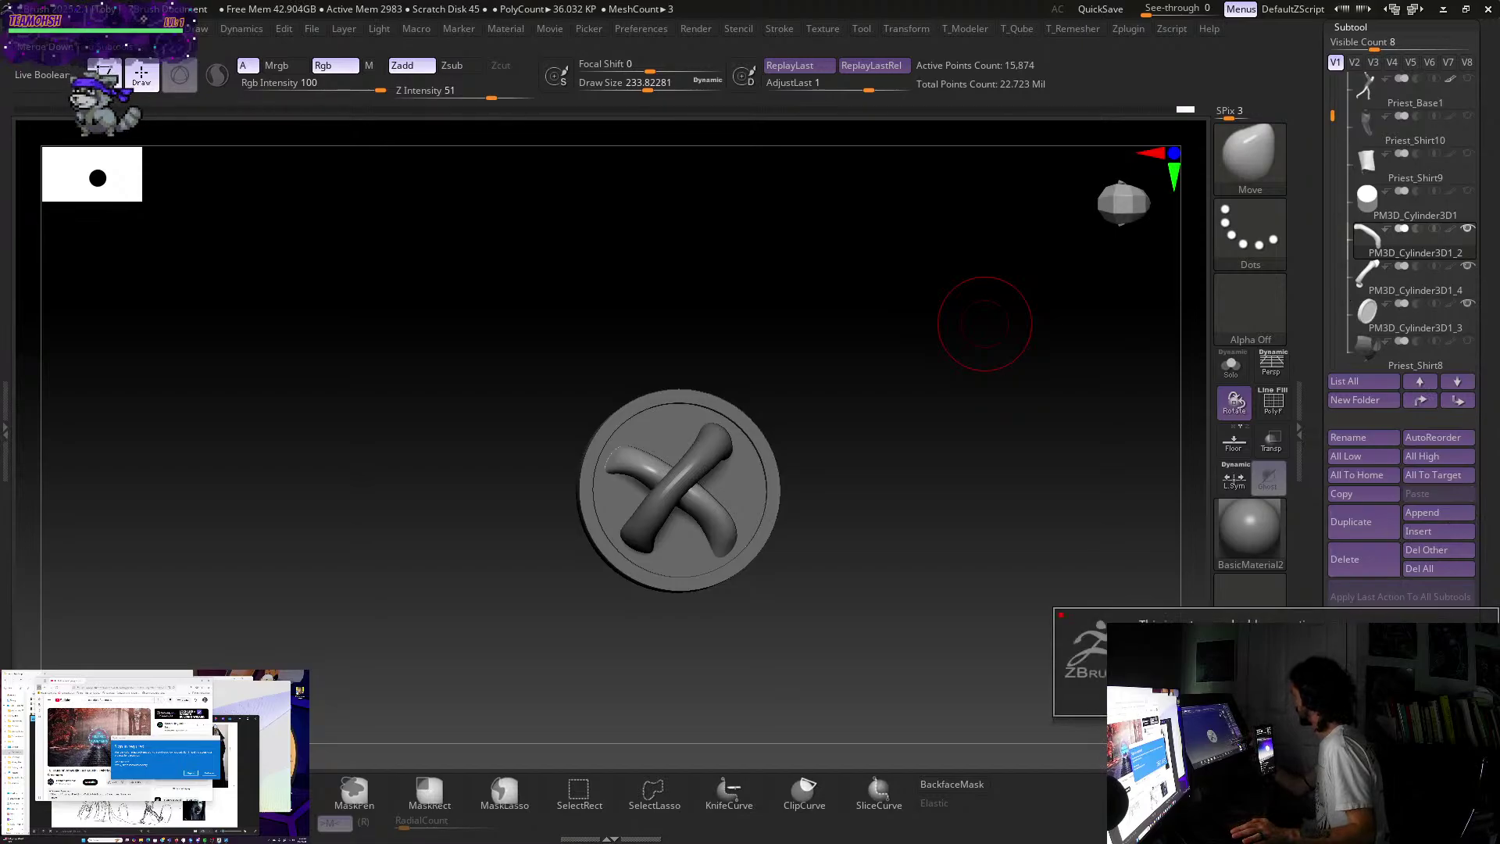
{"action": "key", "text": "Return"}
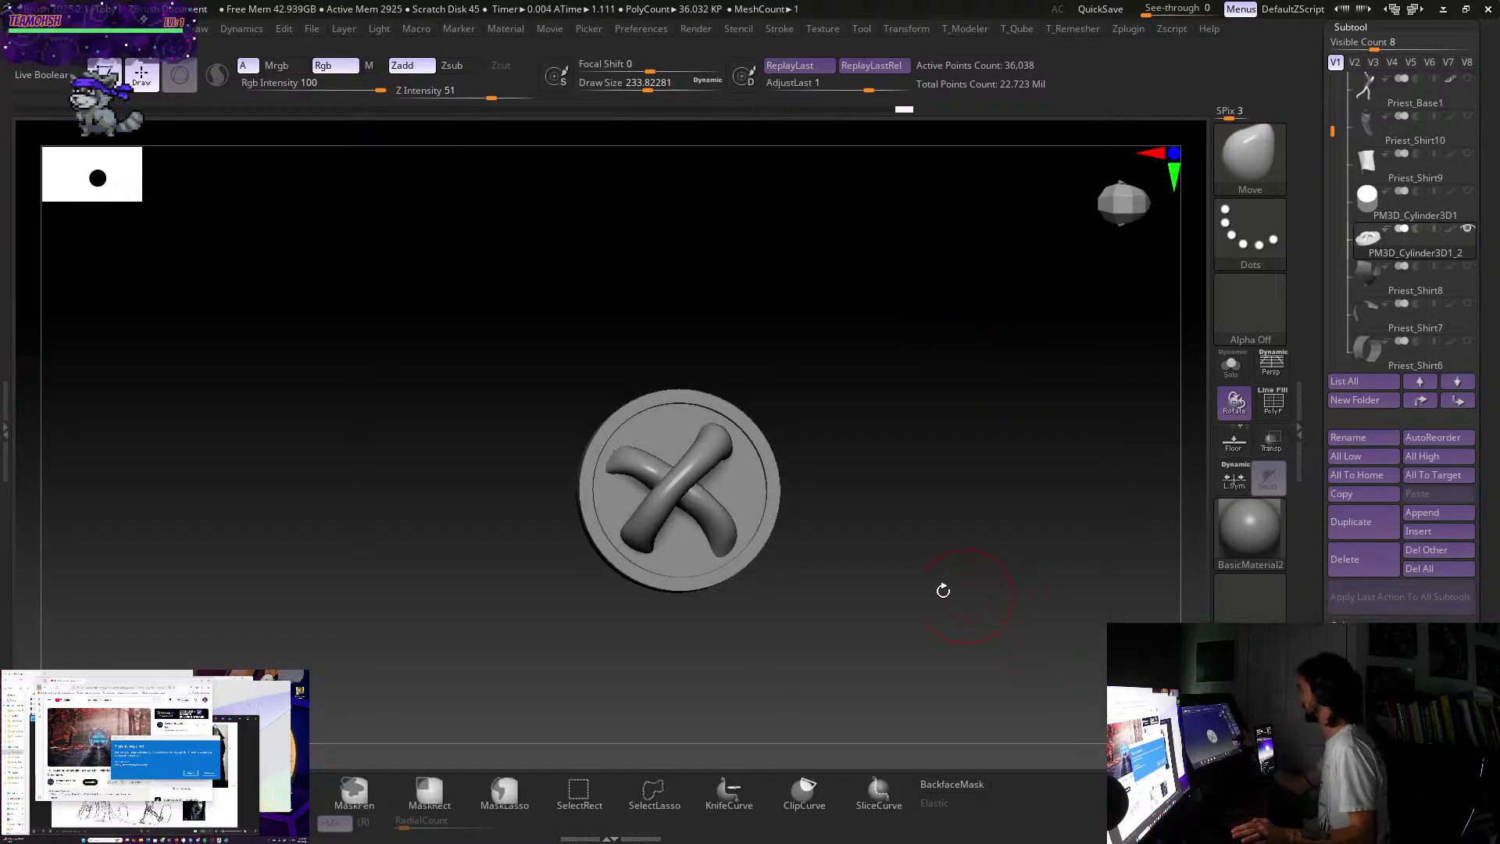
{"action": "left_click_drag", "start_coordinate": [945, 589], "coordinate": [870, 495]}
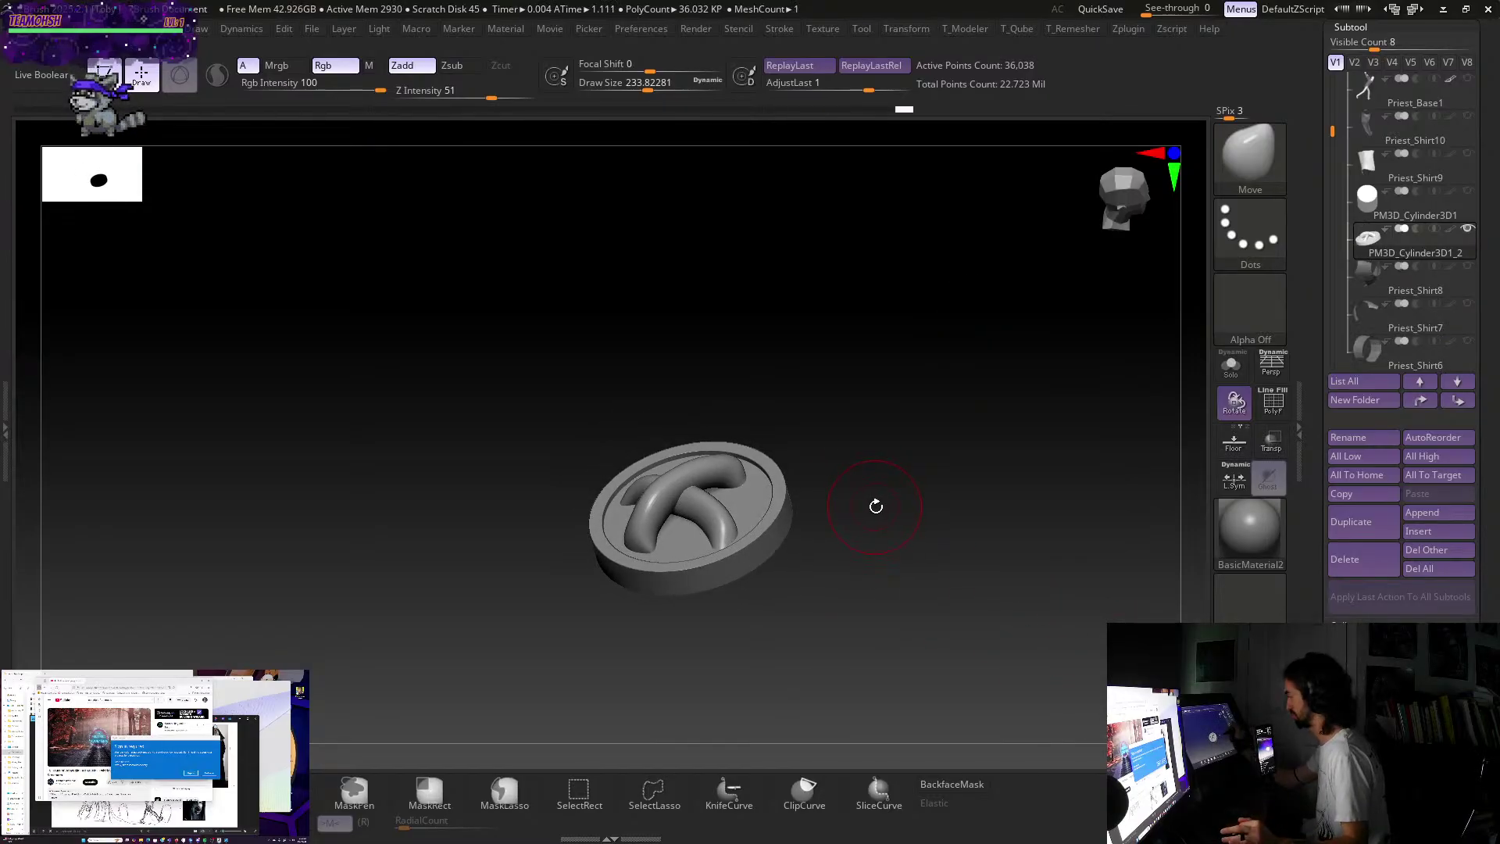
- Try DynaMesh on the merged button at resolution 128 without freezing the subdivision levels
{"action": "key", "text": "3"}
{"action": "key", "text": "4"}
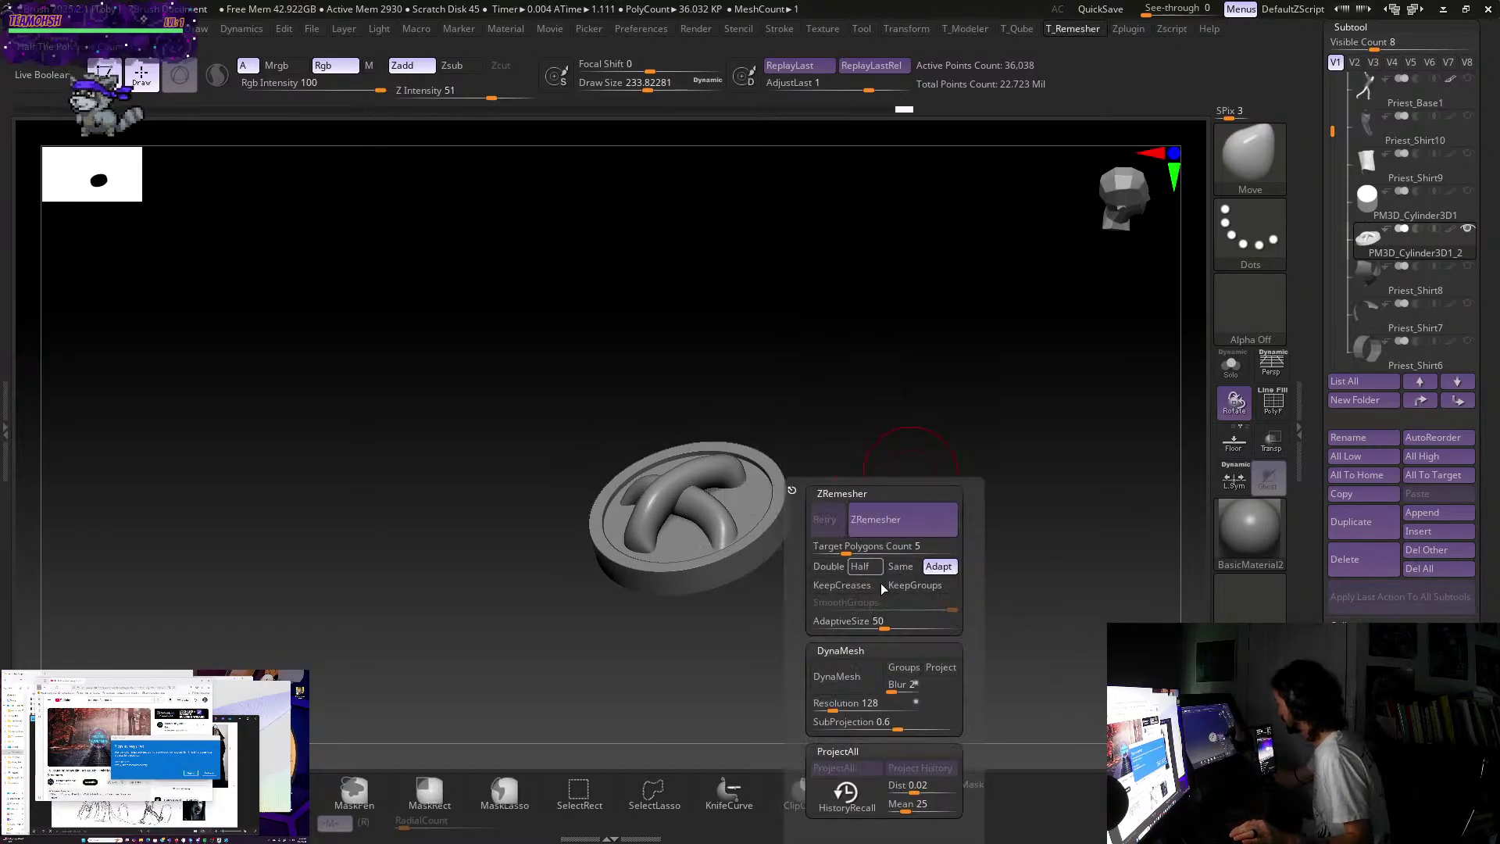
{"action": "left_click", "coordinate": [867, 676]}
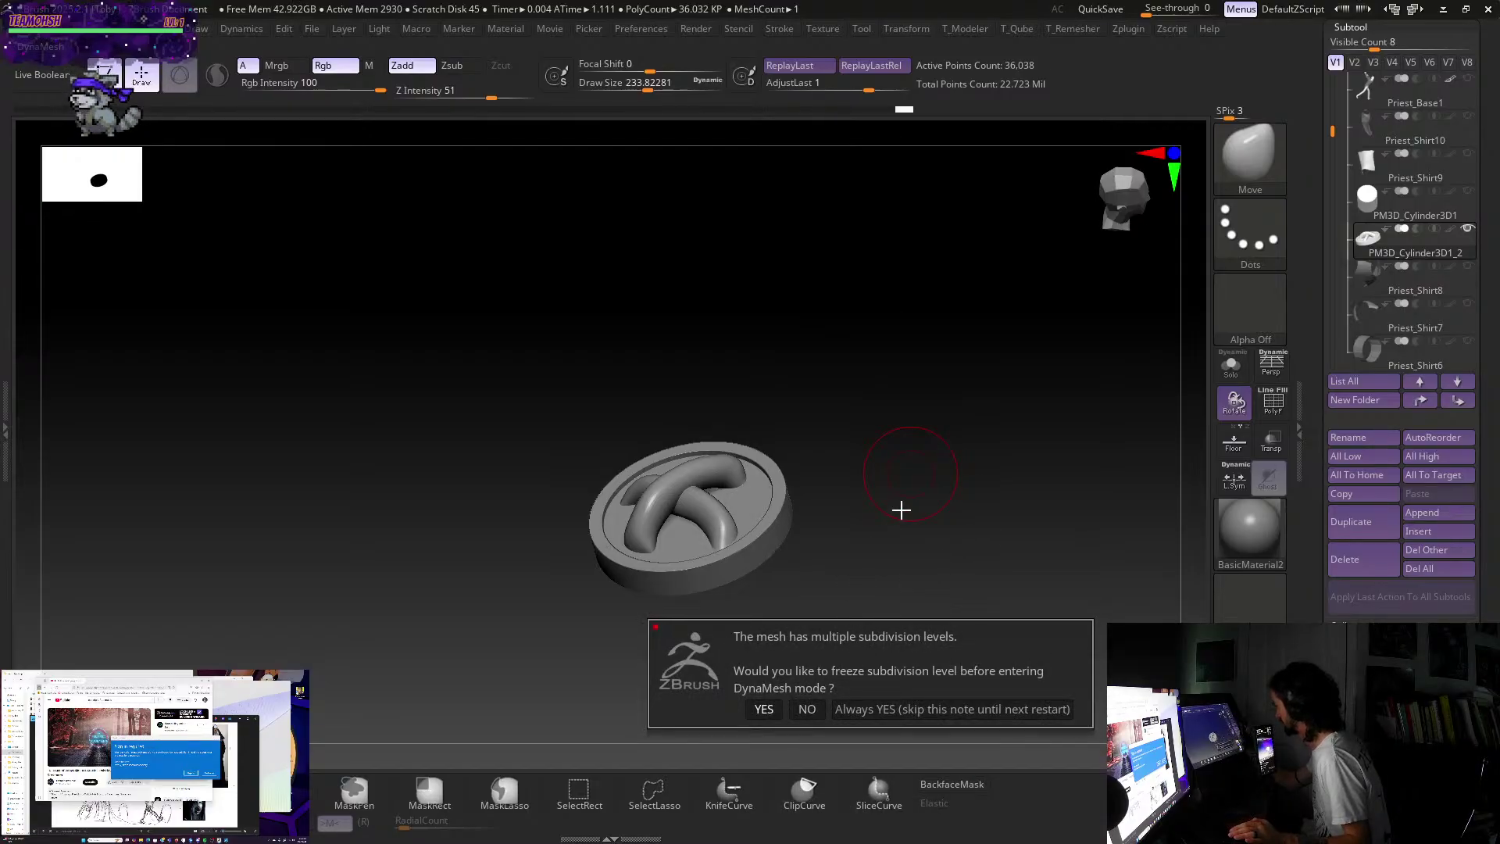
{"action": "left_click", "coordinate": [806, 709]}
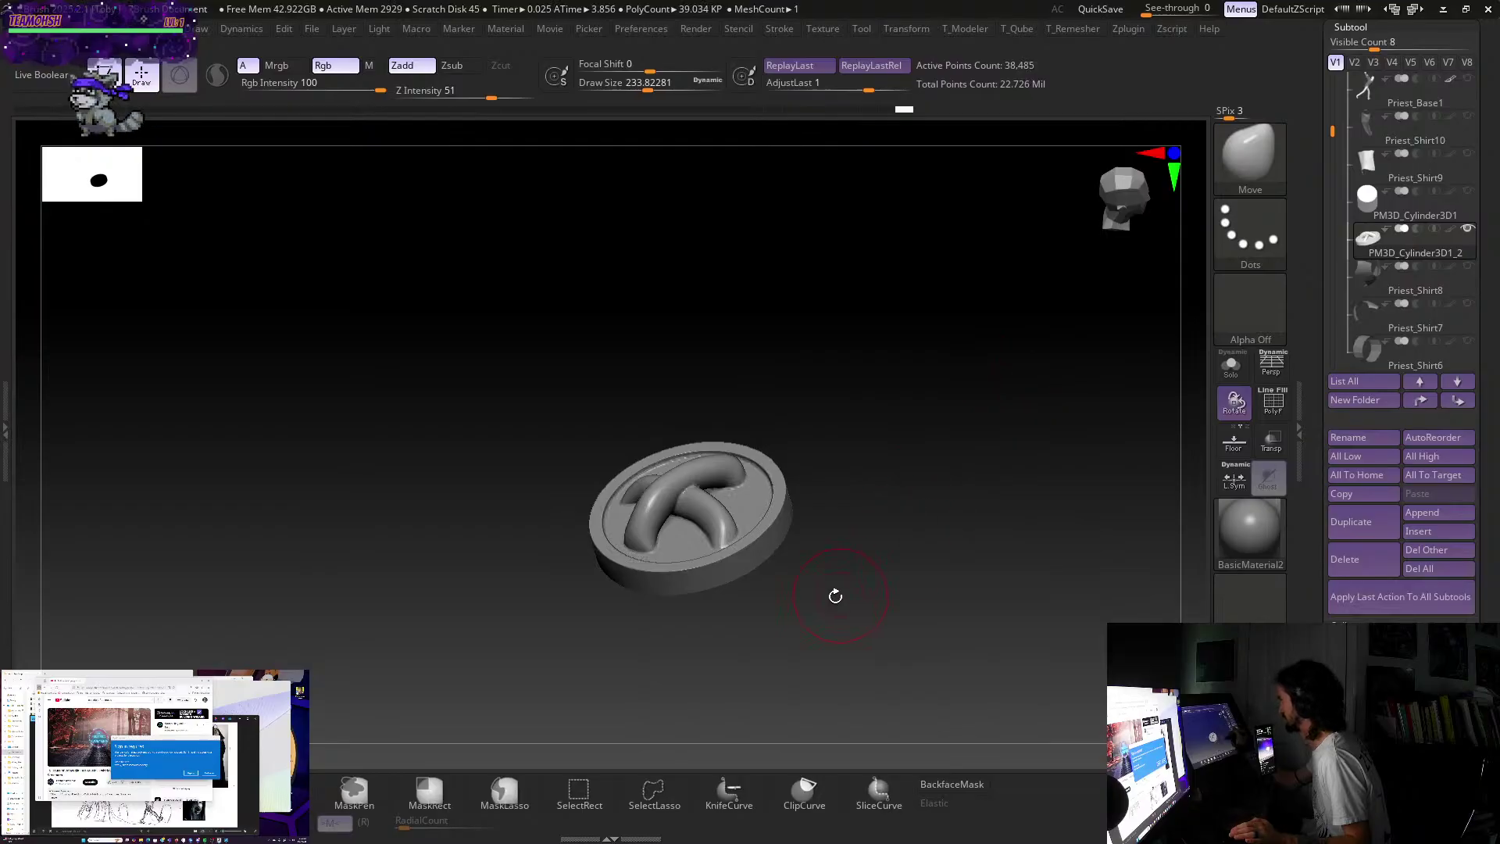
{"action": "mouse_move", "coordinate": [836, 596]}
{"action": "left_mouse_down"}
{"action": "mouse_move", "coordinate": [821, 573]}
{"action": "mouse_move", "coordinate": [831, 589]}
{"action": "mouse_move", "coordinate": [932, 607]}
{"action": "mouse_move", "coordinate": [978, 547]}
{"action": "mouse_move", "coordinate": [991, 555]}
{"action": "left_mouse_up"}
{"action": "key", "text": "ctrl+z"}
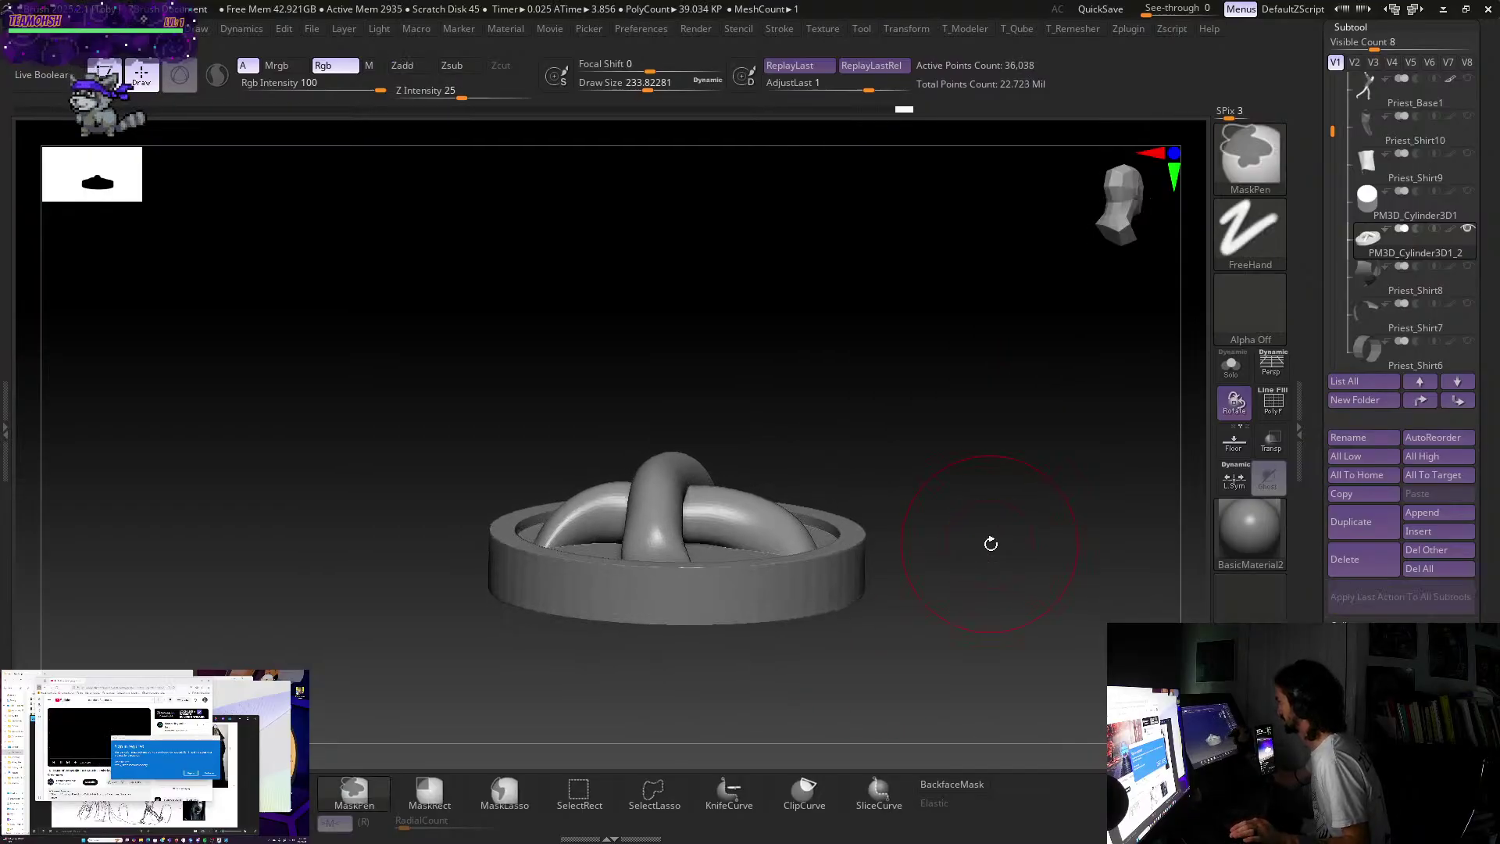
- DynaMesh the merged button at resolution 1096 without freezing the subdivision levels, and check its surface
{"action": "key", "text": "3"}
{"action": "left_click", "coordinate": [960, 708]}
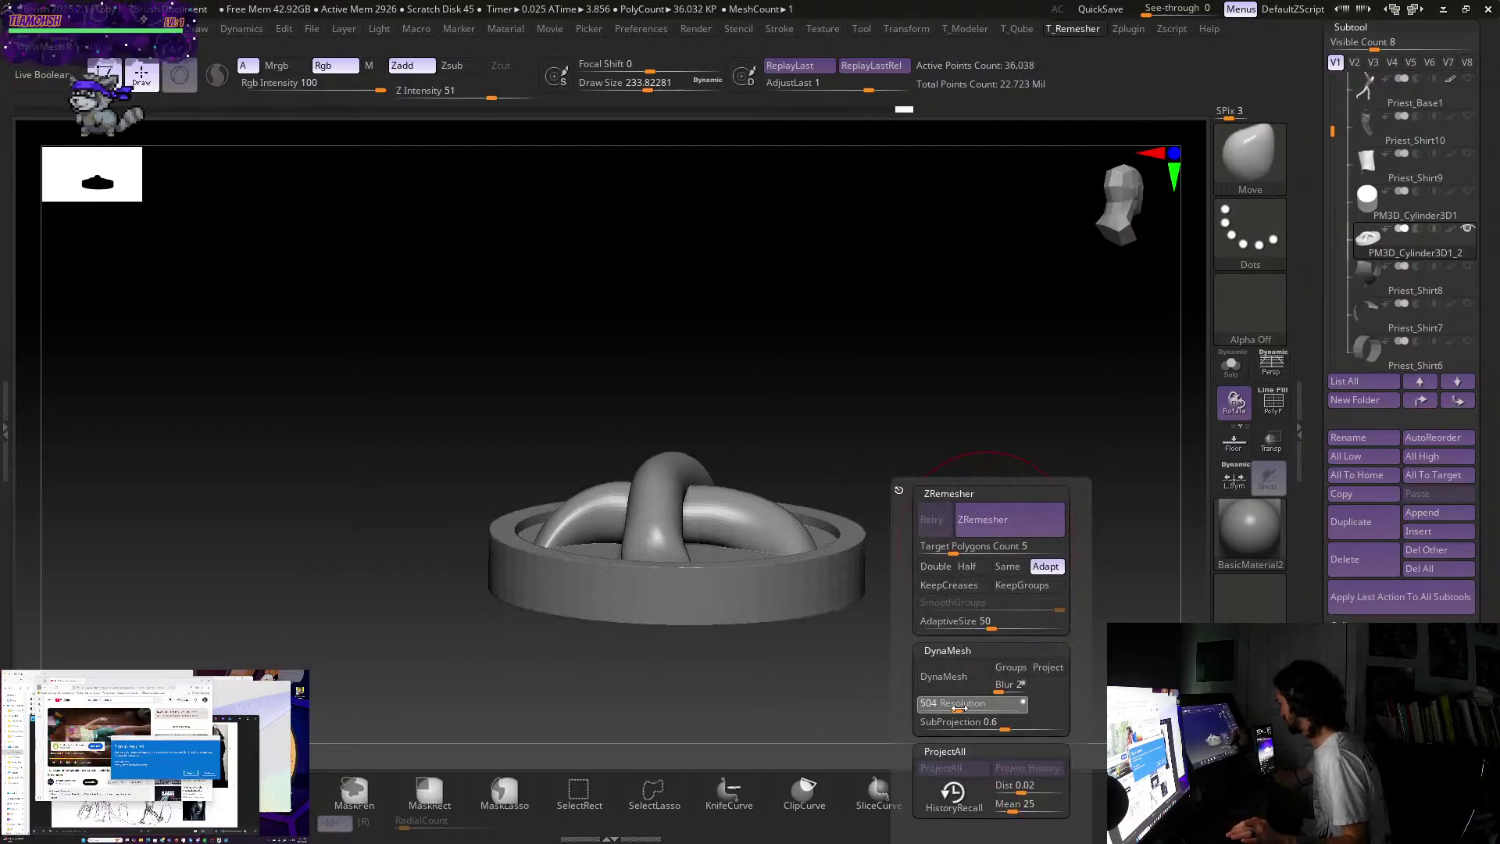
{"action": "left_click", "coordinate": [944, 677]}
{"action": "left_click", "coordinate": [895, 715]}
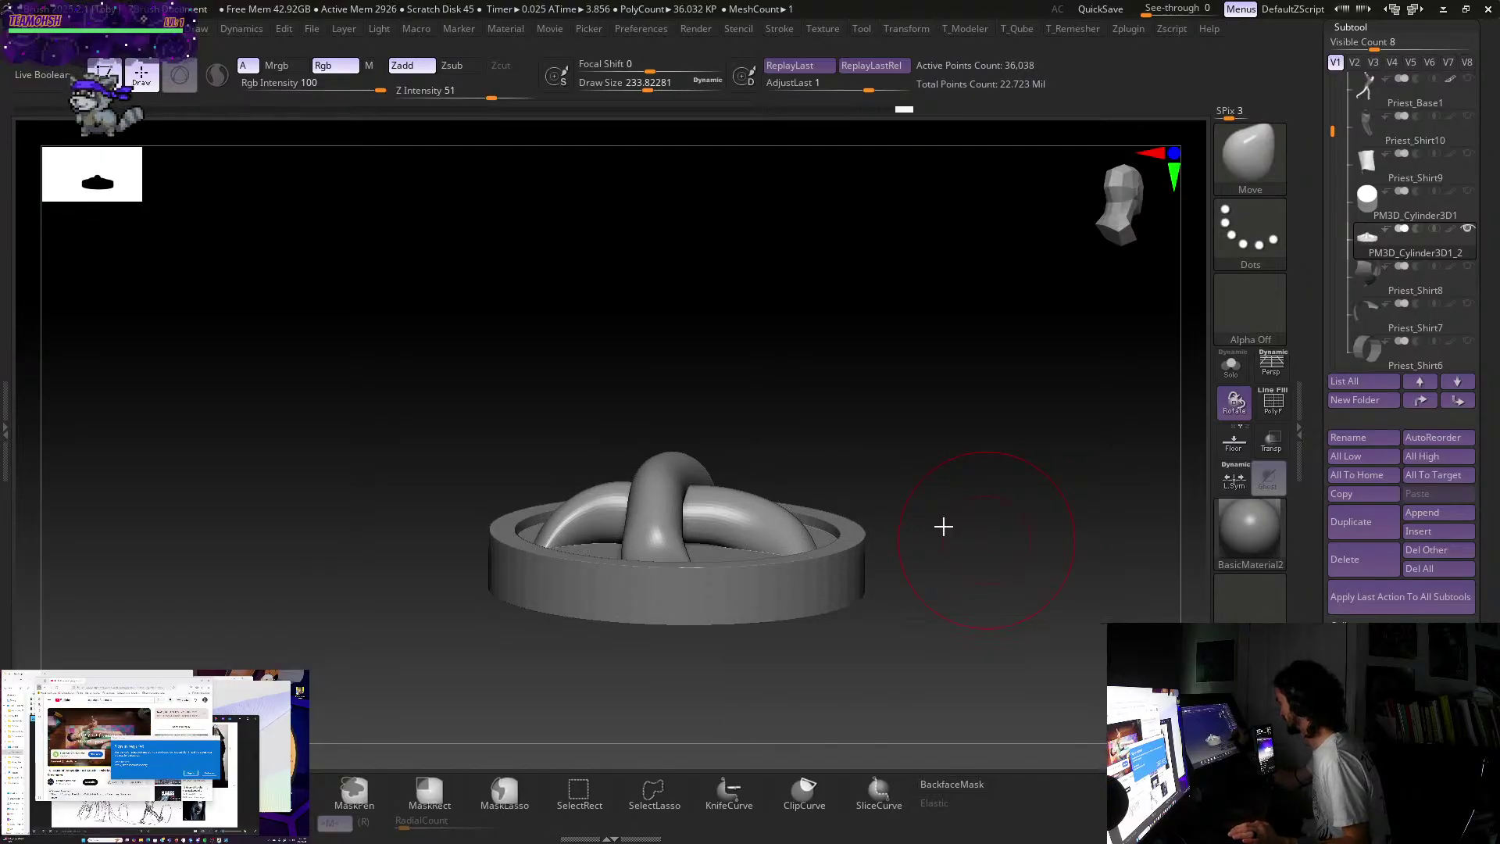
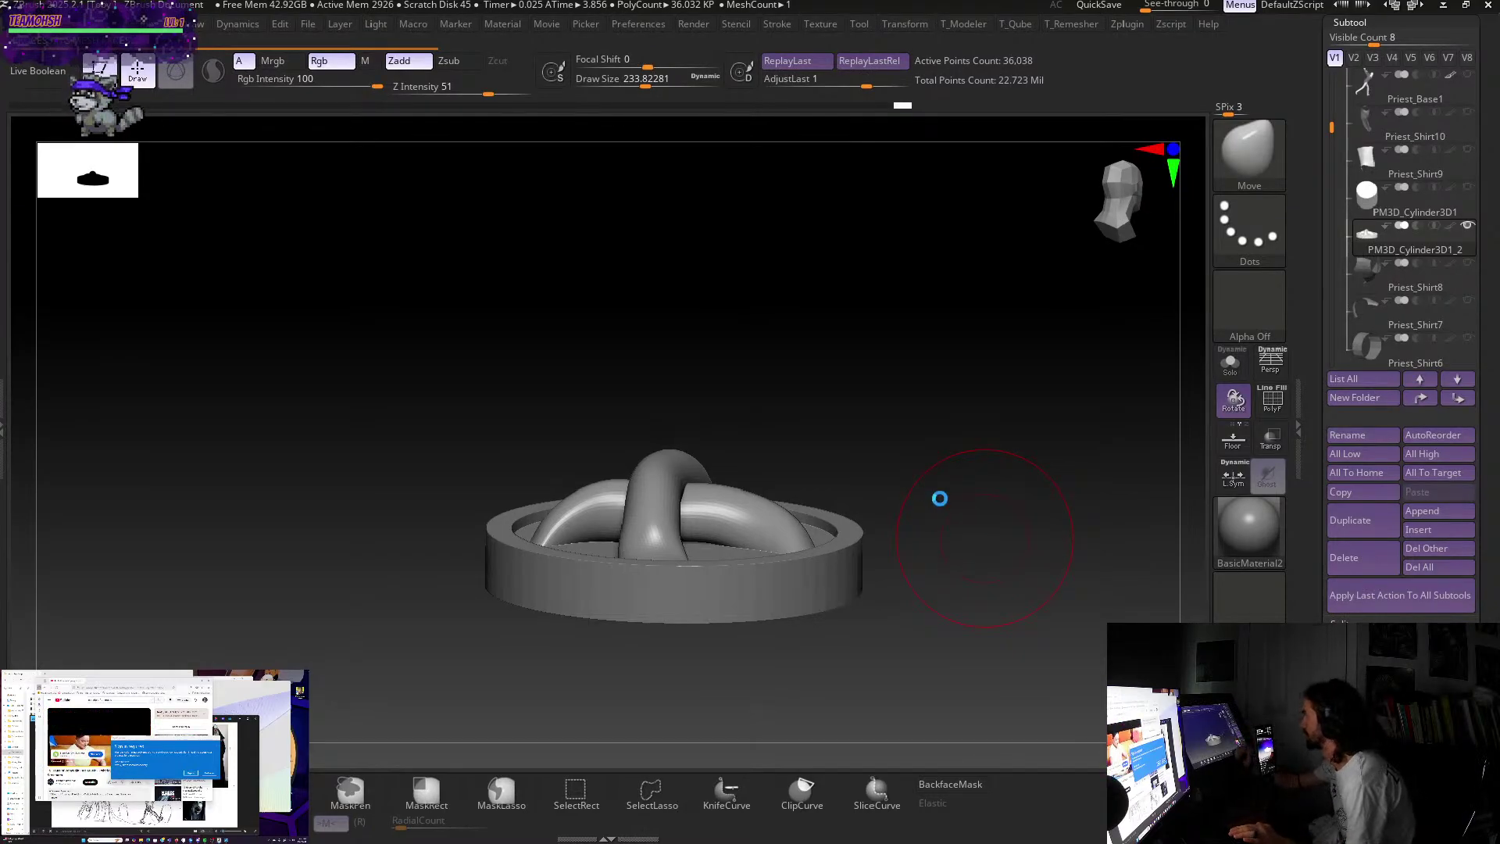
{"action": "mouse_move", "coordinate": [940, 498]}
{"action": "left_mouse_down"}
{"action": "mouse_move", "coordinate": [921, 632]}
{"action": "mouse_move", "coordinate": [974, 560]}
{"action": "mouse_move", "coordinate": [1014, 558]}
{"action": "mouse_move", "coordinate": [961, 610]}
{"action": "mouse_move", "coordinate": [981, 617]}
{"action": "left_mouse_up"}
{"action": "left_click", "coordinate": [1273, 400]}
{"action": "left_click", "coordinate": [1273, 402]}
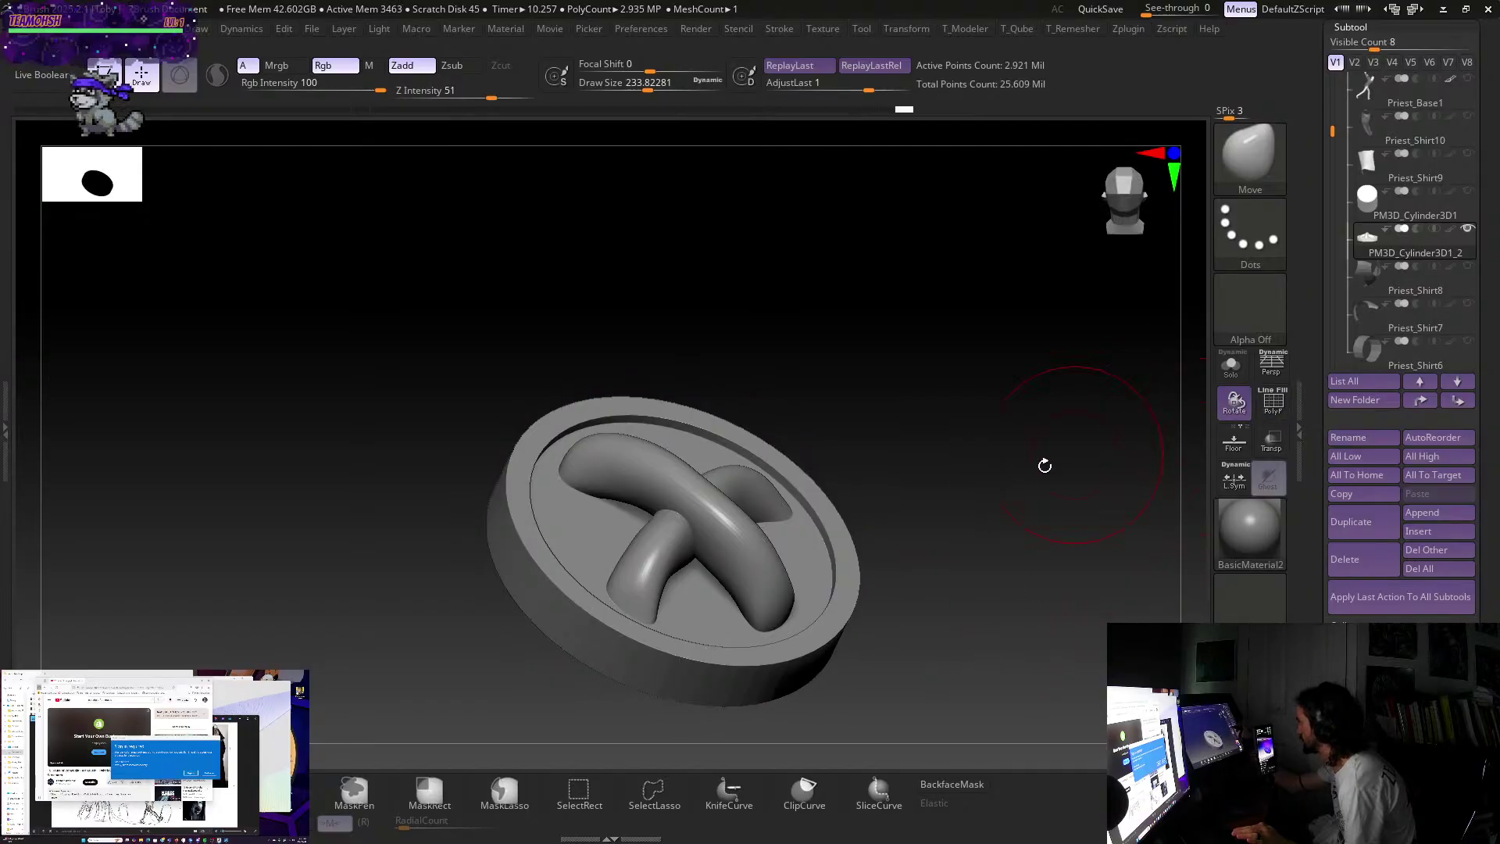
- Try to ZRemesh the DynaMeshed button with KeepGroups and Adapt enabled and a target polygon count of 5
{"action": "key", "text": "3"}
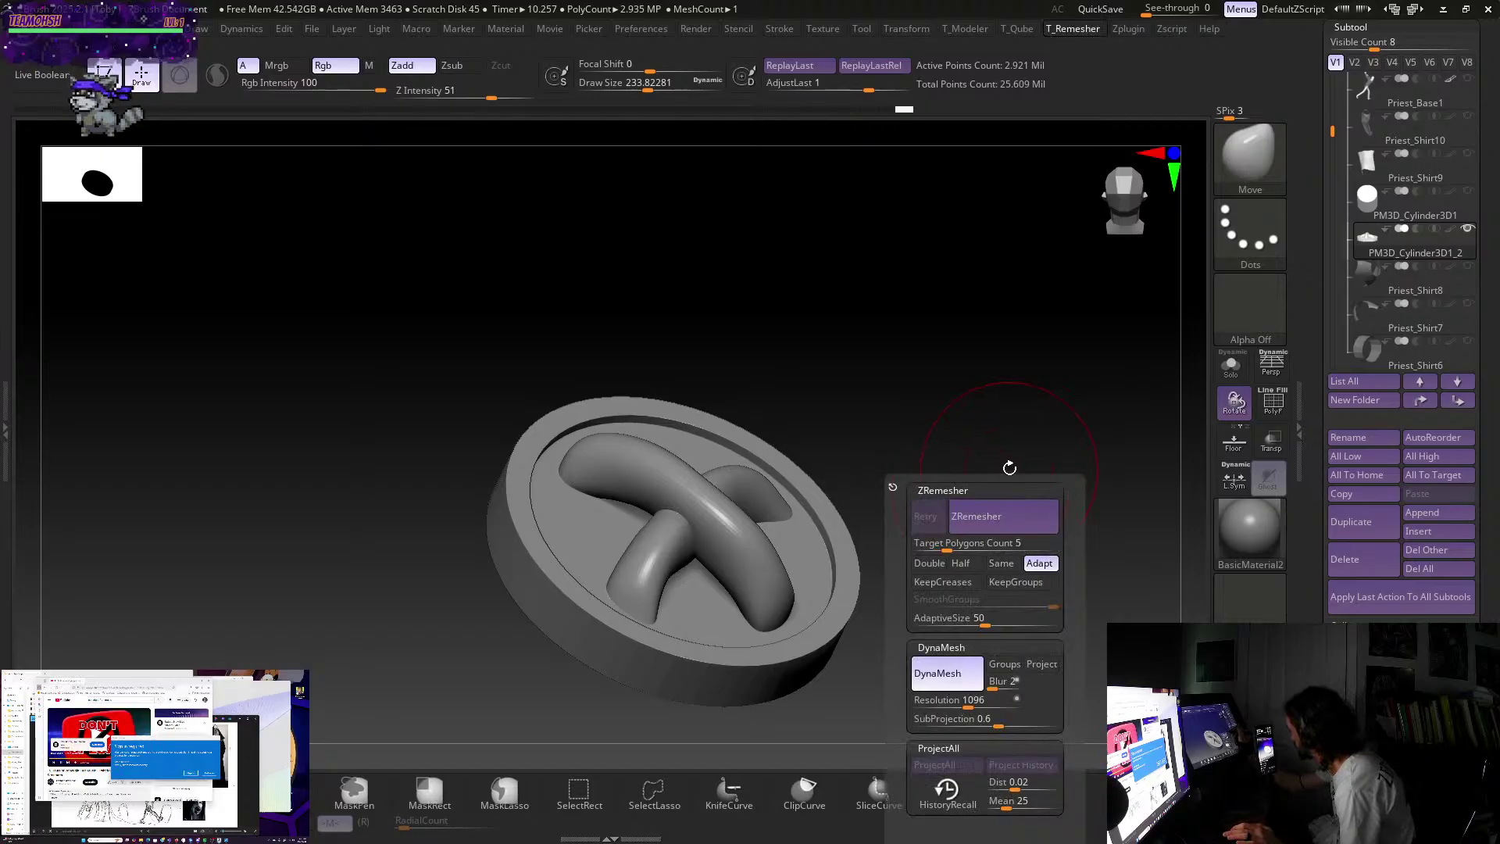
{"action": "key", "text": "3"}
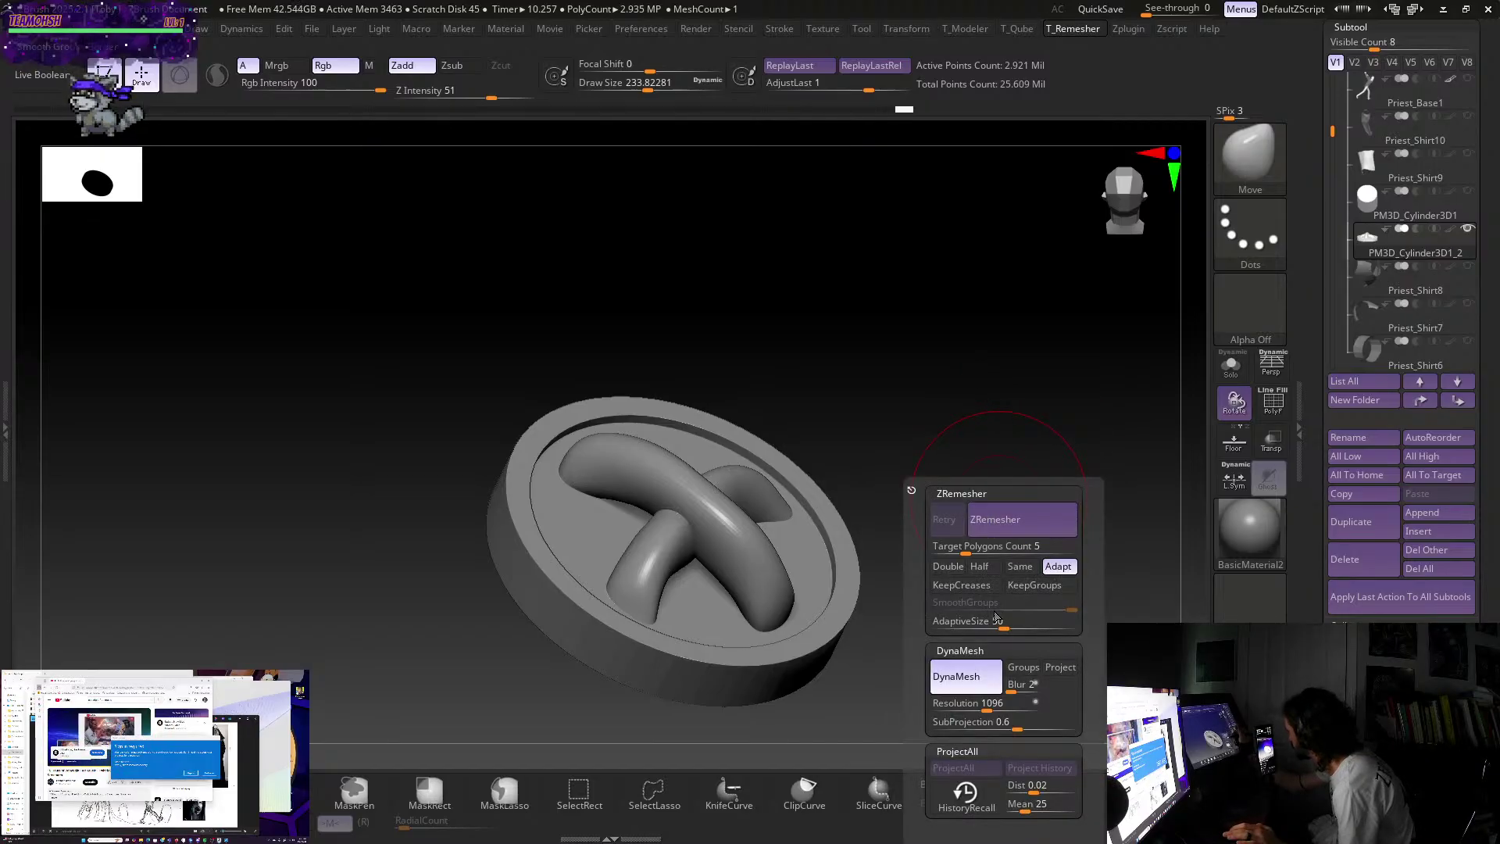
{"action": "left_click", "coordinate": [1034, 585]}
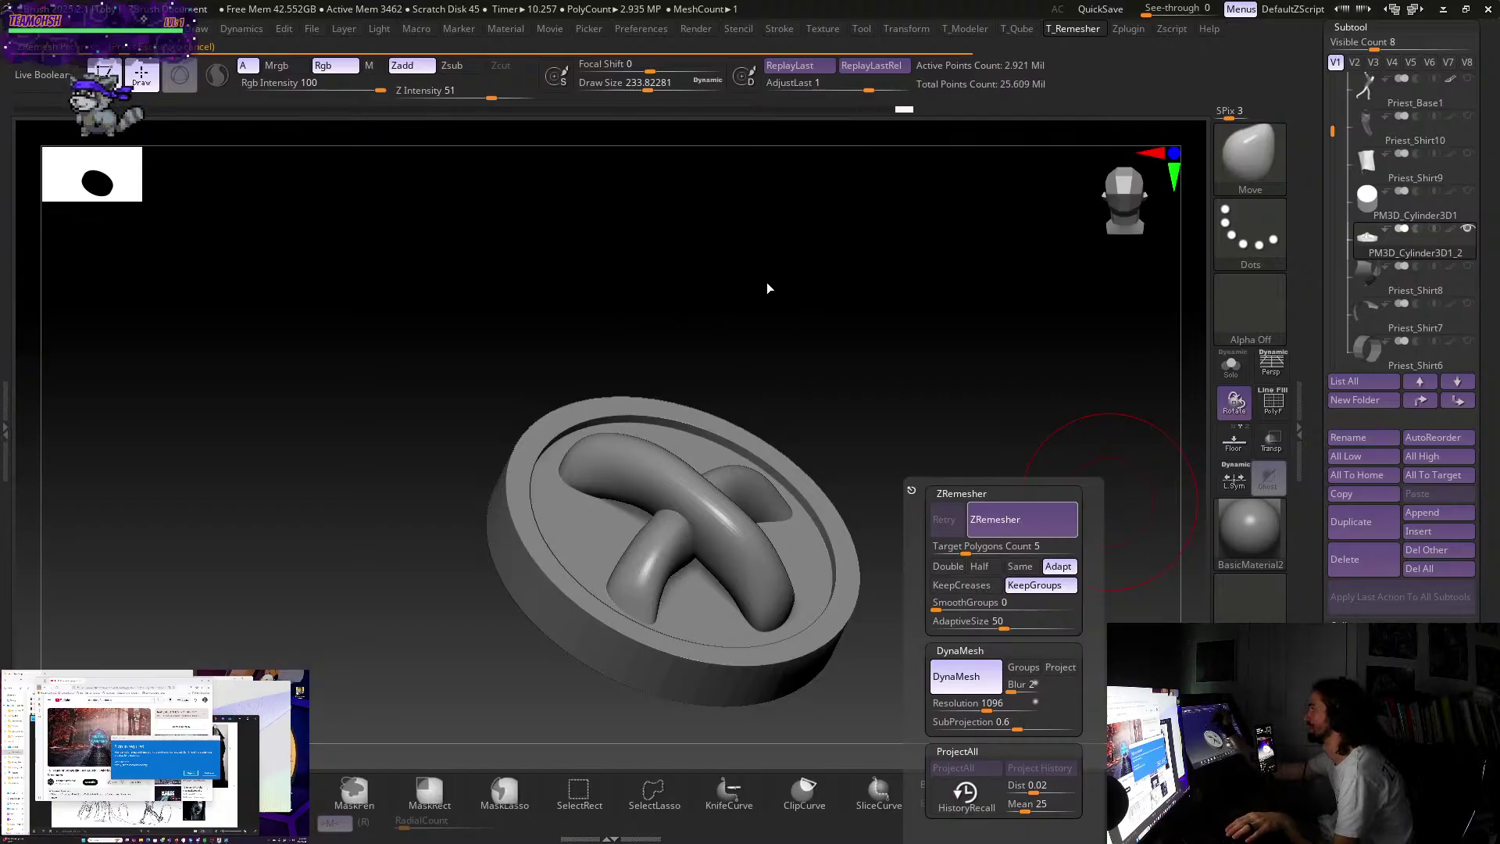
{"action": "key", "text": "Escape"}
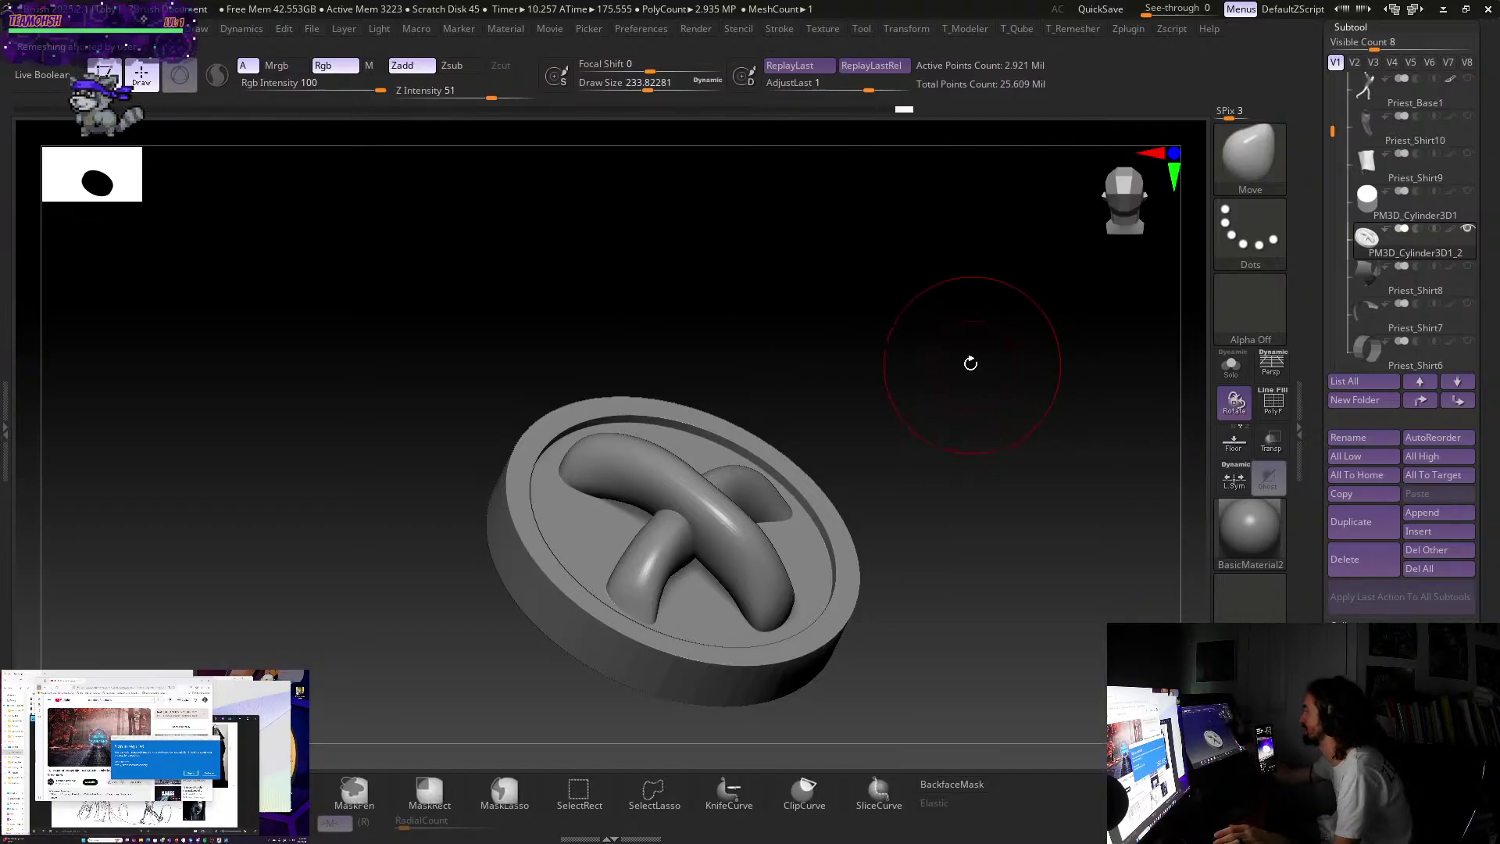
{"action": "key", "text": "space"}
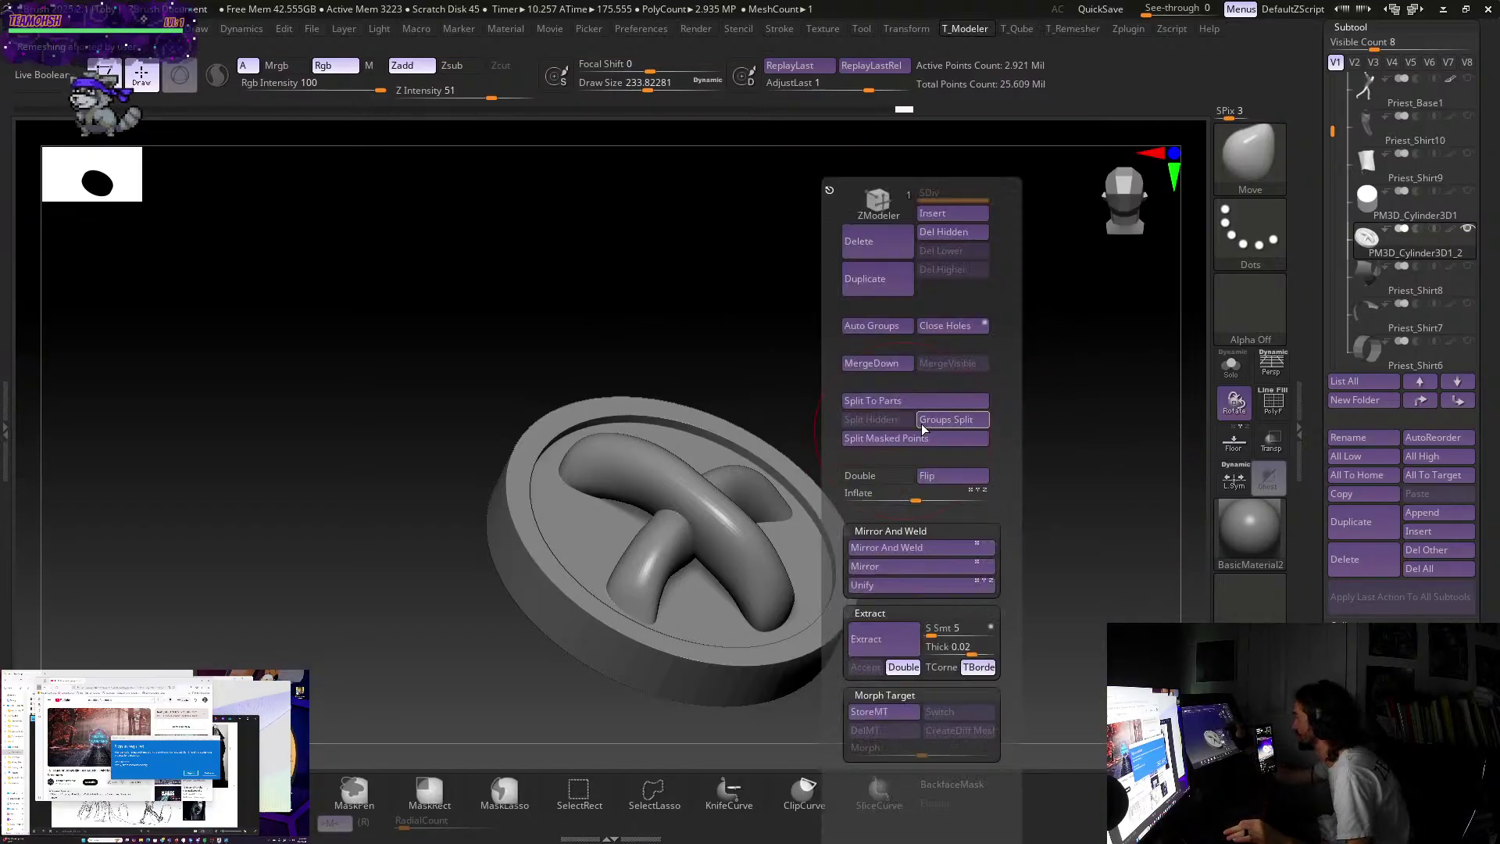
{"action": "key", "text": "shift+space"}
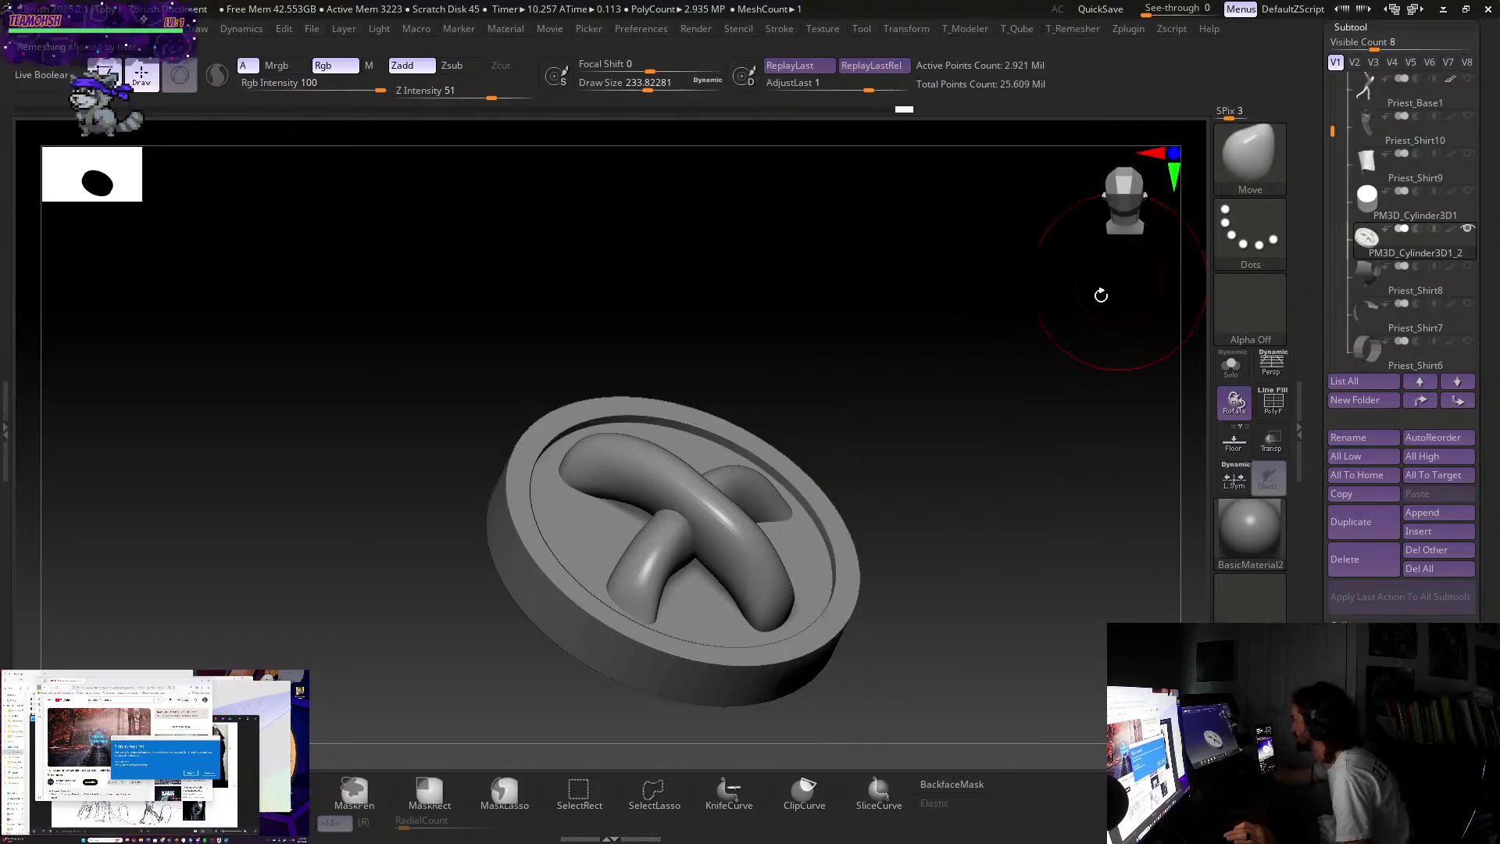
- Try to ZRemesh the DynaMeshed button with a target polygon count of 100, keeping KeepGroups and Adapt enabled
{"action": "key", "text": "space"}
{"action": "left_click", "coordinate": [1039, 463]}
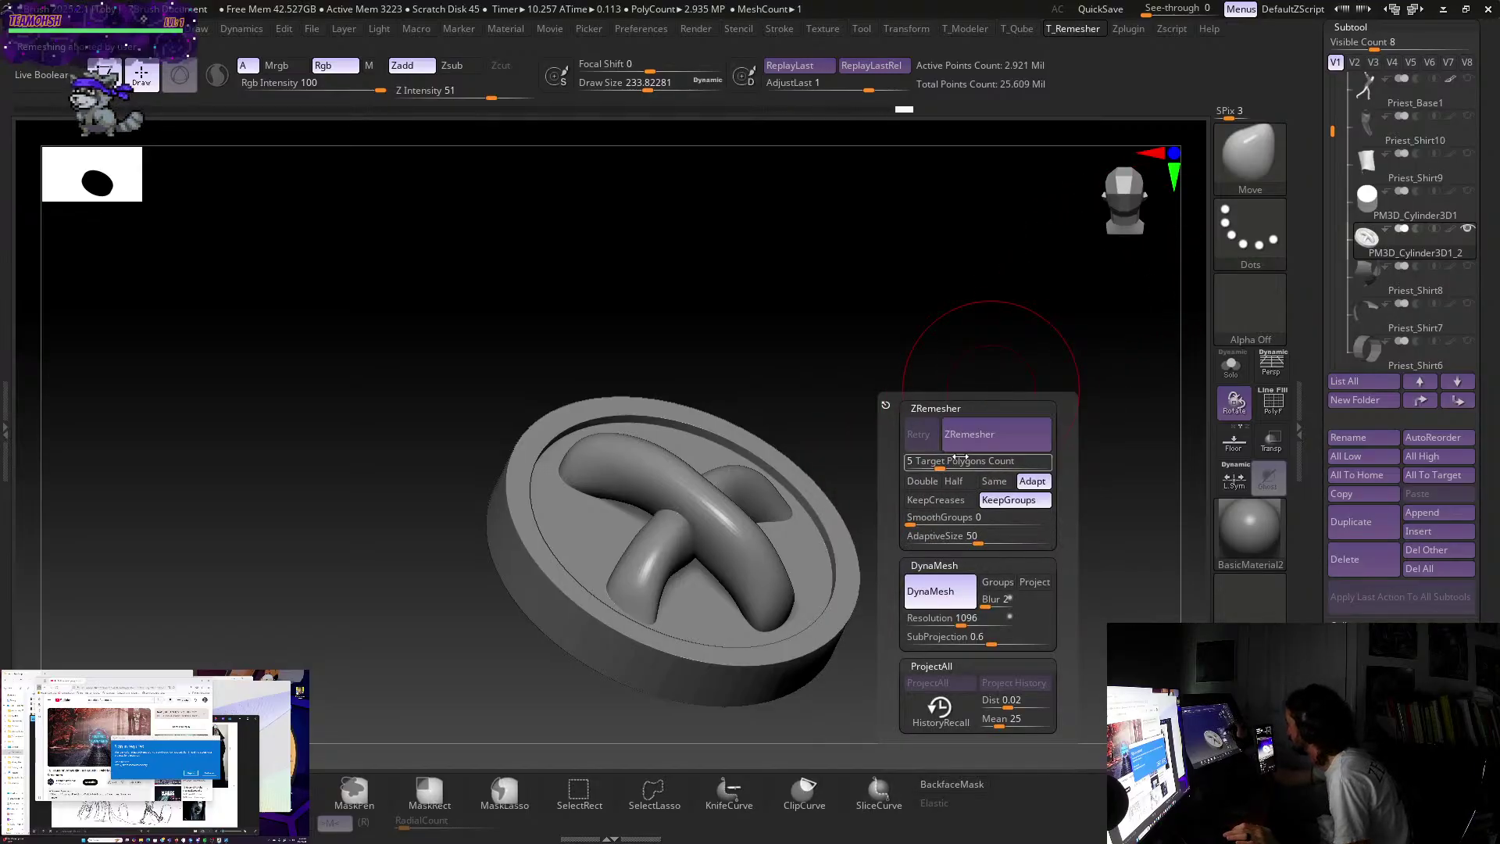
{"action": "type", "text": "100"}
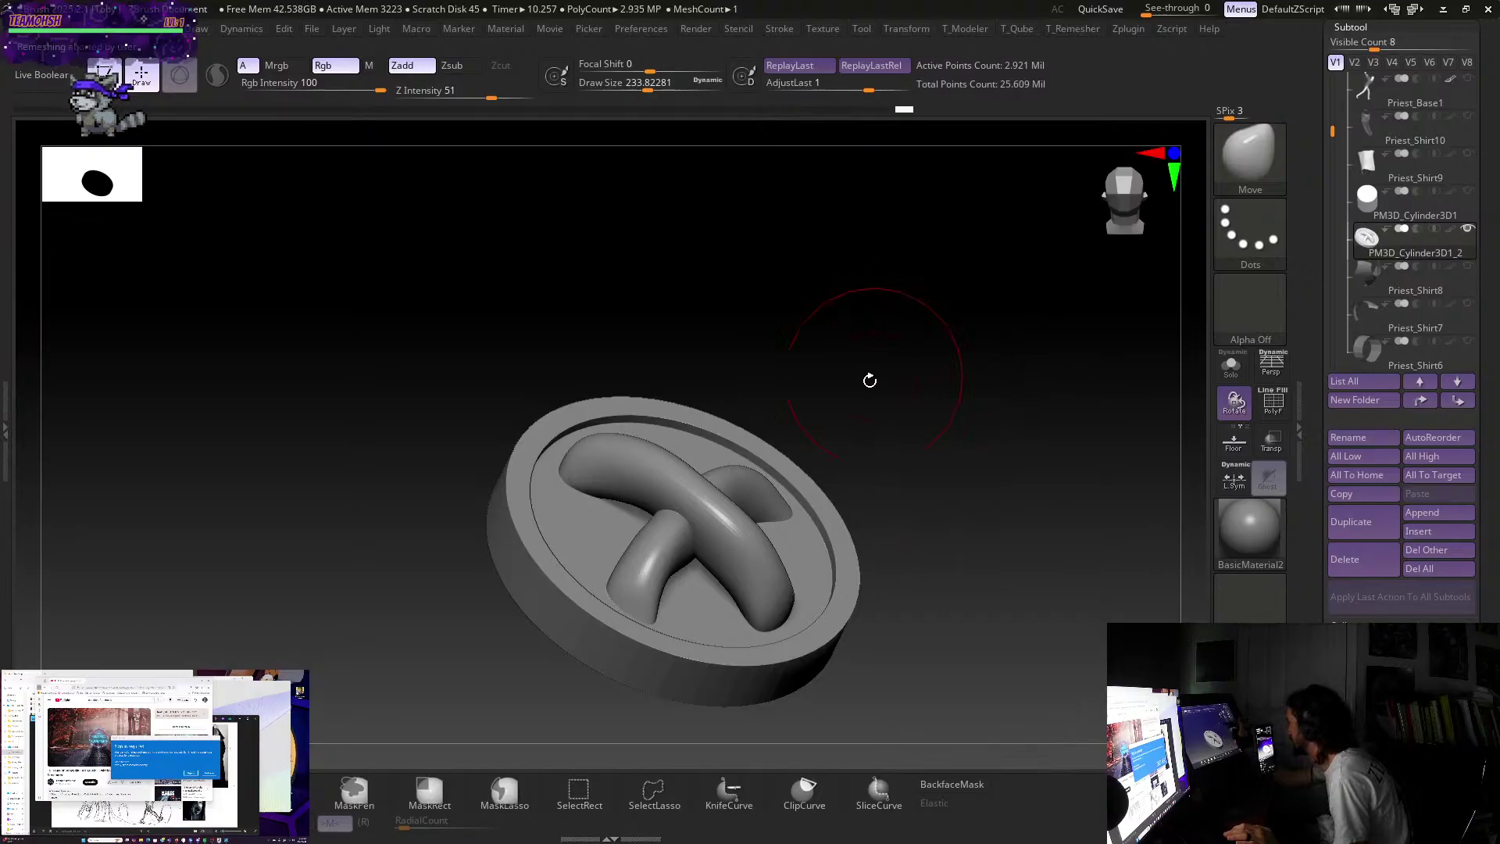
{"action": "type", "text": "s"}
{"action": "key", "text": "space"}
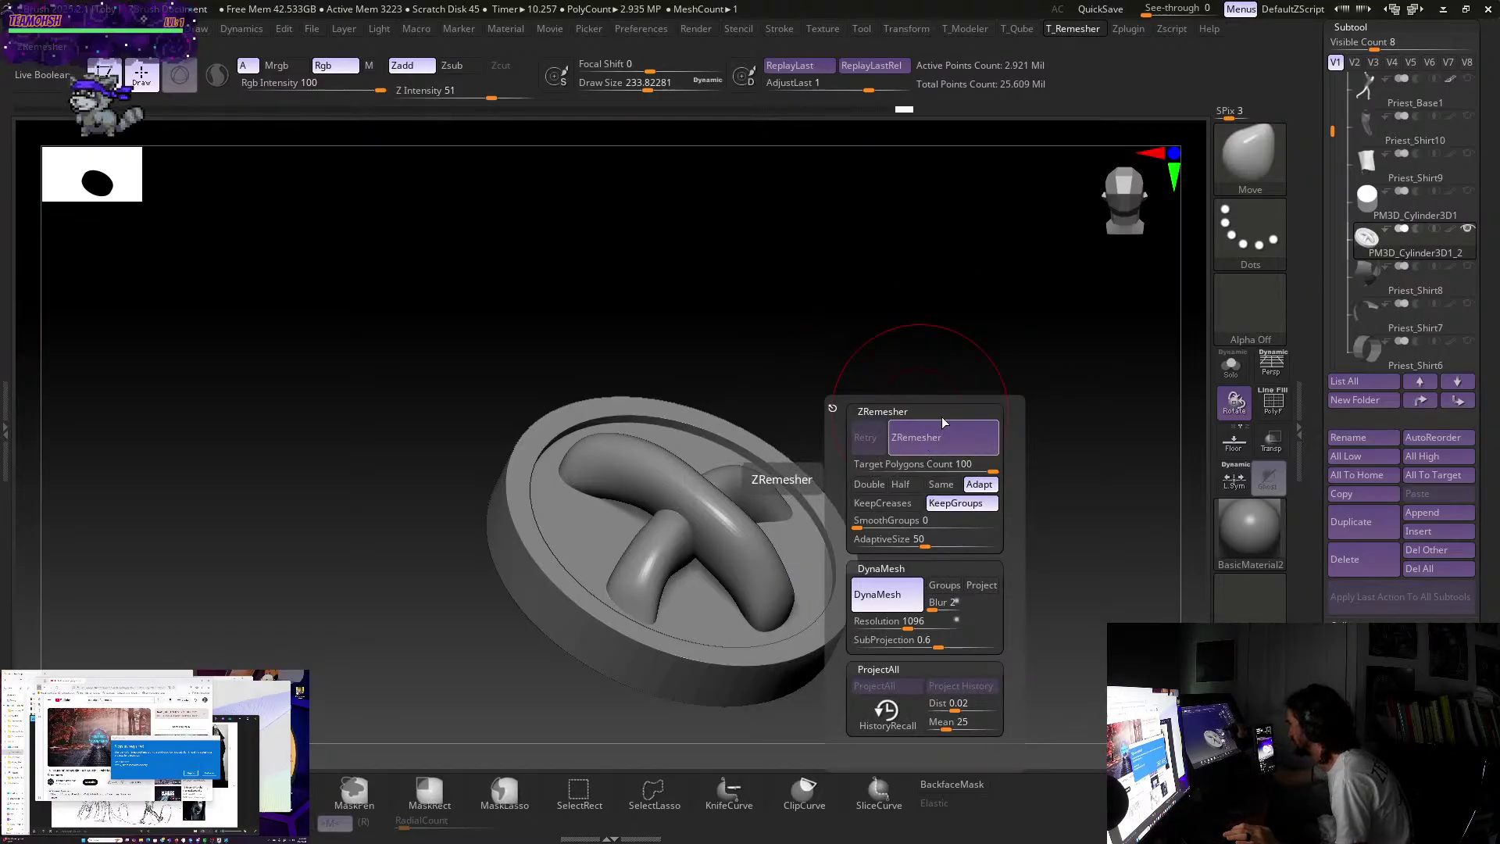
{"action": "key", "text": "space"}
{"action": "left_click", "coordinate": [932, 466]}
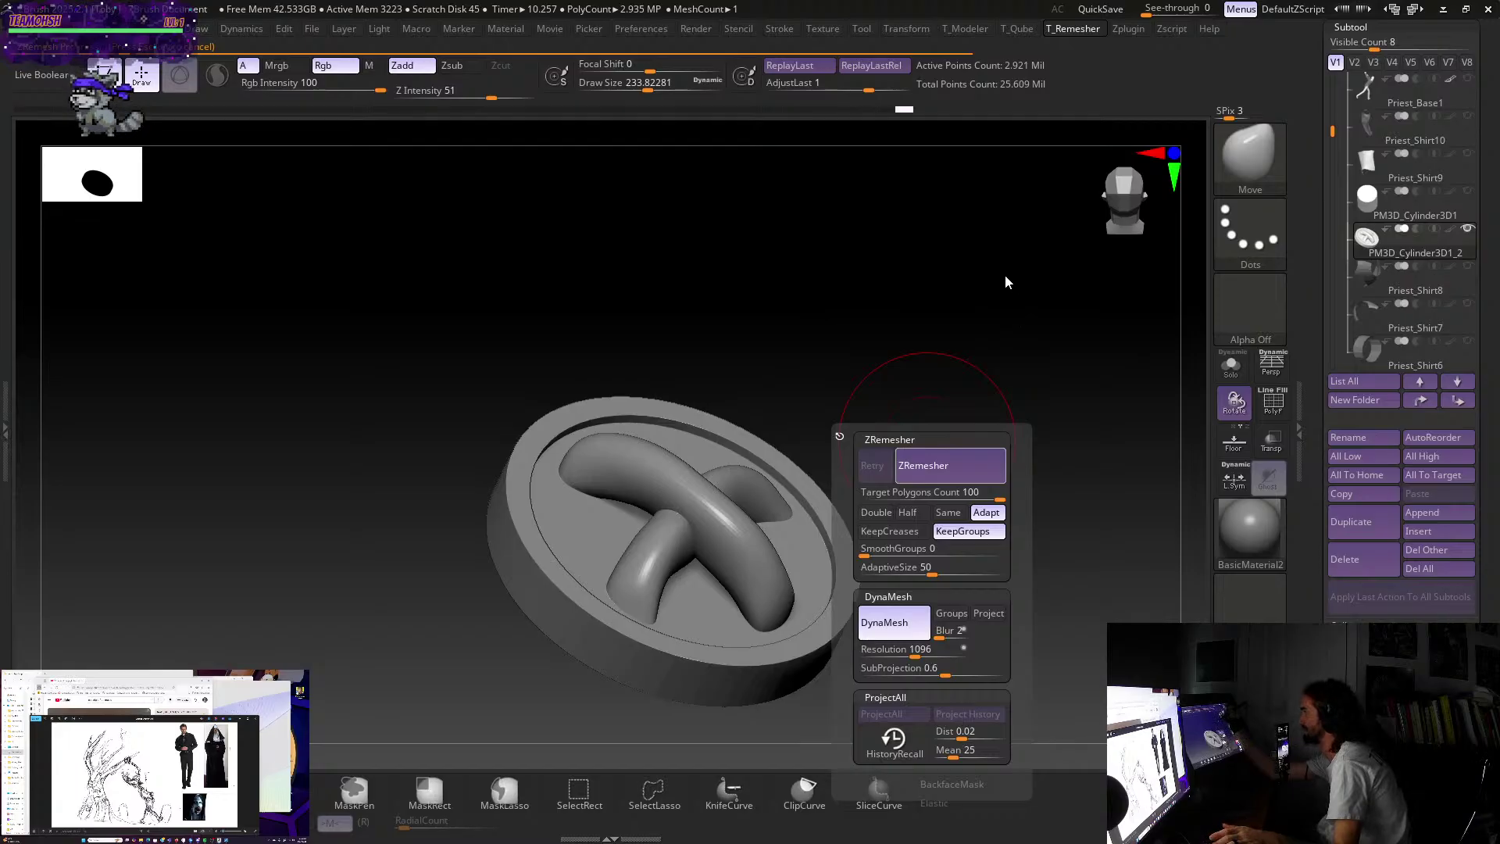
- Smooth the crossed threads and their ends on the merged button with draw sizes of about 104 and 177
{"action": "mouse_move", "coordinate": [935, 331]}
{"action": "left_mouse_down"}
{"action": "mouse_move", "coordinate": [891, 308]}
{"action": "mouse_move", "coordinate": [915, 315]}
{"action": "left_mouse_up"}
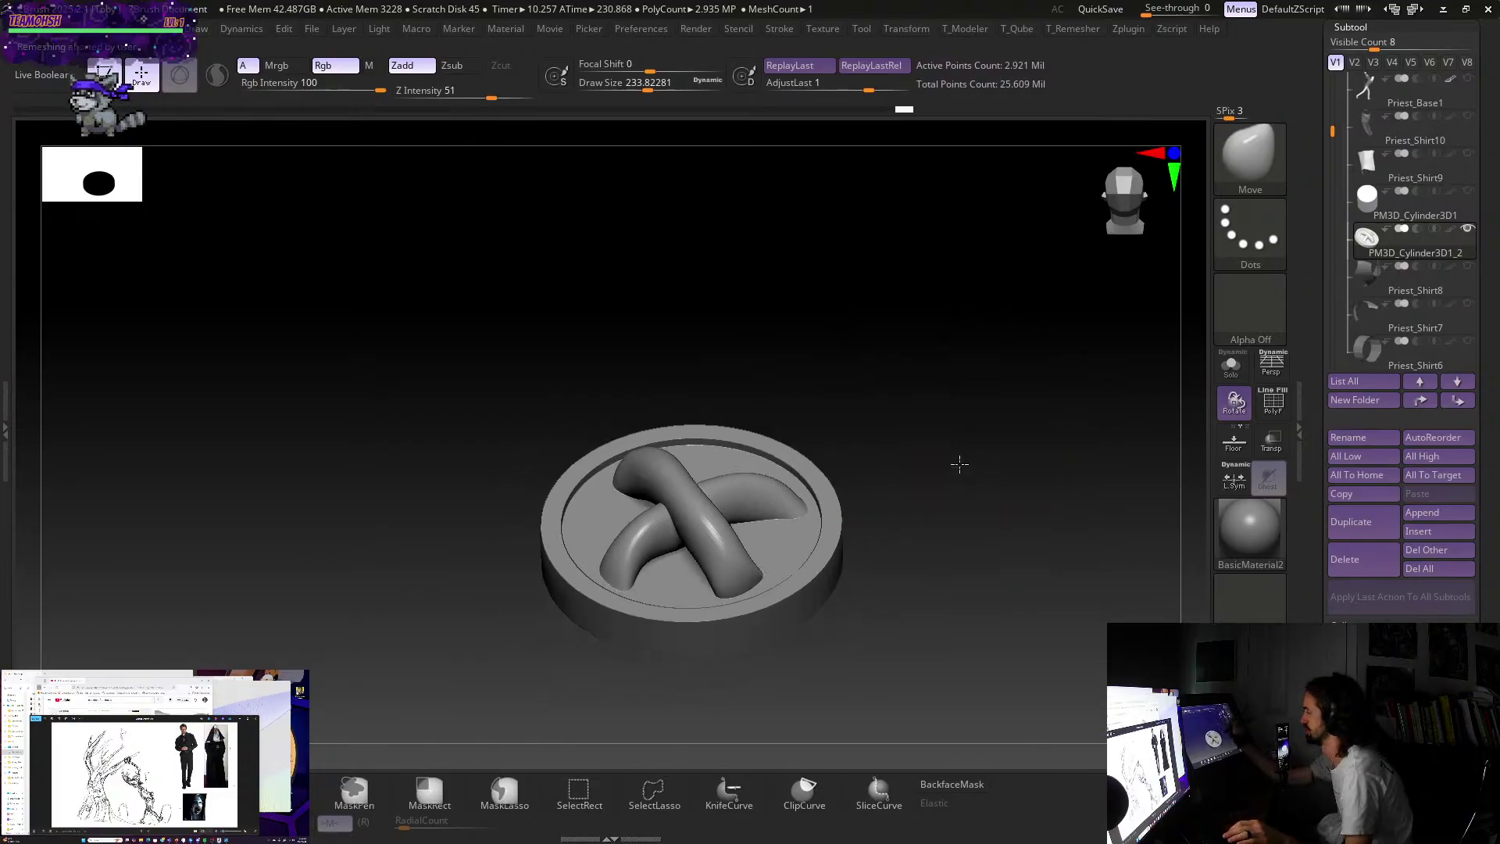
{"action": "left_click_drag", "start_coordinate": [958, 461], "coordinate": [1004, 503], "text": "alt"}
{"action": "key", "text": "s"}
{"action": "left_click_drag", "start_coordinate": [1101, 478], "coordinate": [1078, 481]}
{"action": "key", "text": "shift"}
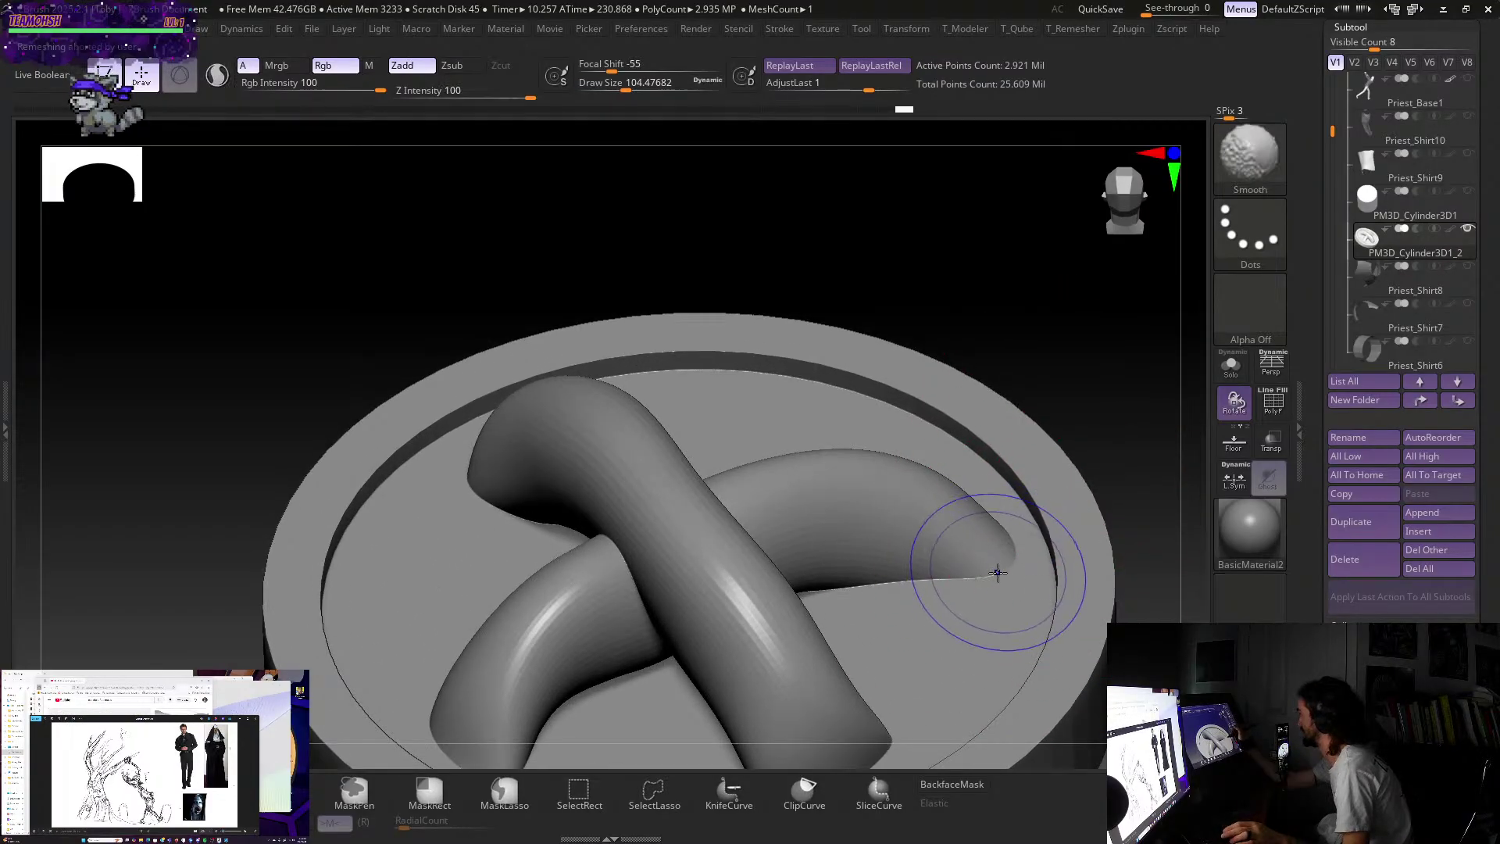
{"action": "left_click_drag", "start_coordinate": [1099, 425], "coordinate": [1105, 459], "text": "alt"}
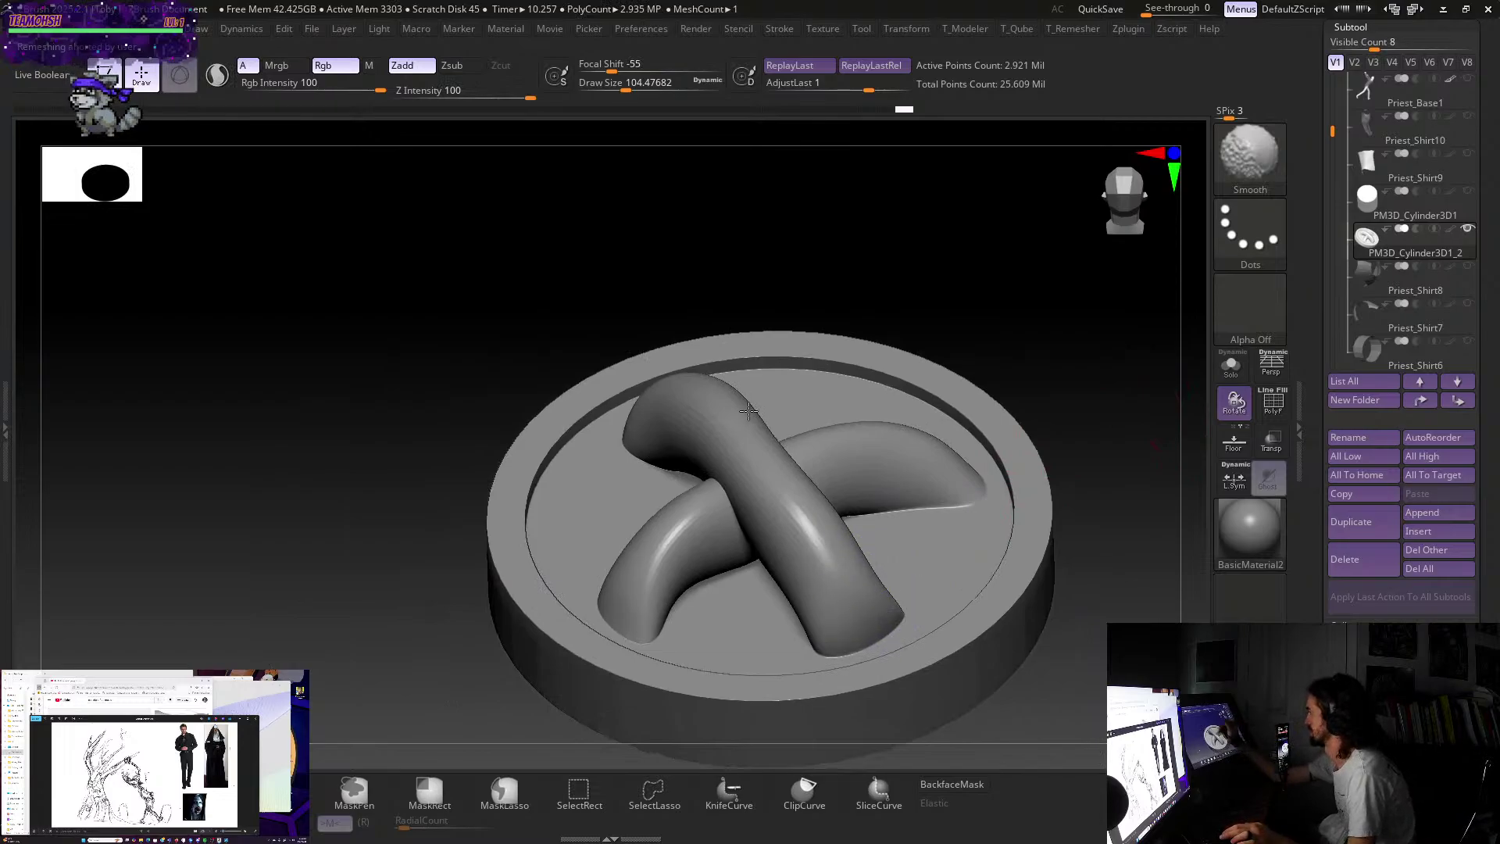
{"action": "key", "text": "bracketright"}
{"action": "key", "text": "bracketright"}
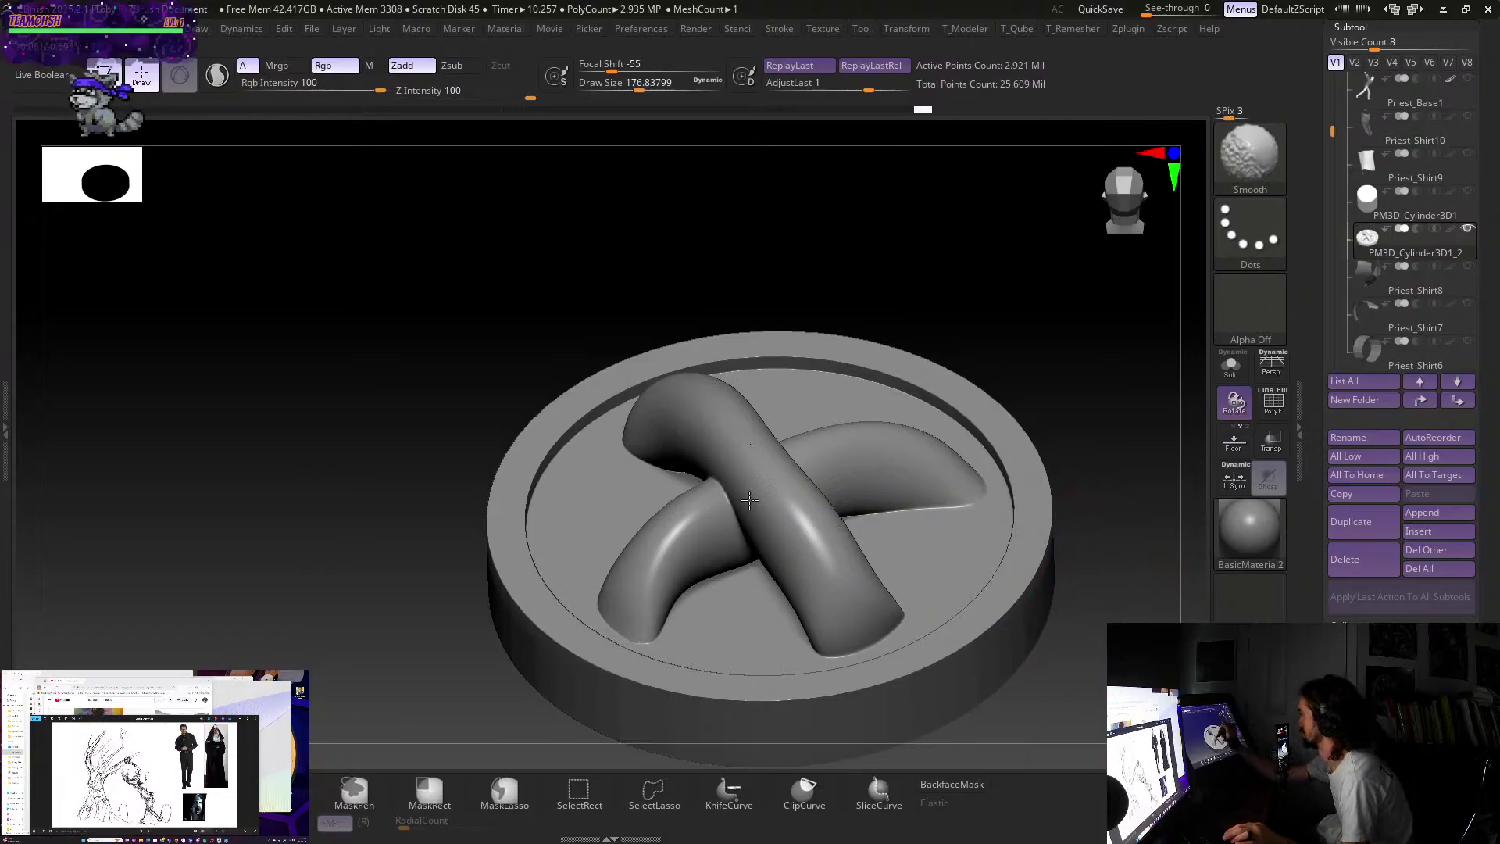
{"action": "mouse_move", "coordinate": [1004, 317]}
{"action": "left_mouse_down"}
{"action": "mouse_move", "coordinate": [1041, 382]}
{"action": "mouse_move", "coordinate": [1011, 308]}
{"action": "mouse_move", "coordinate": [984, 336]}
{"action": "left_mouse_up"}
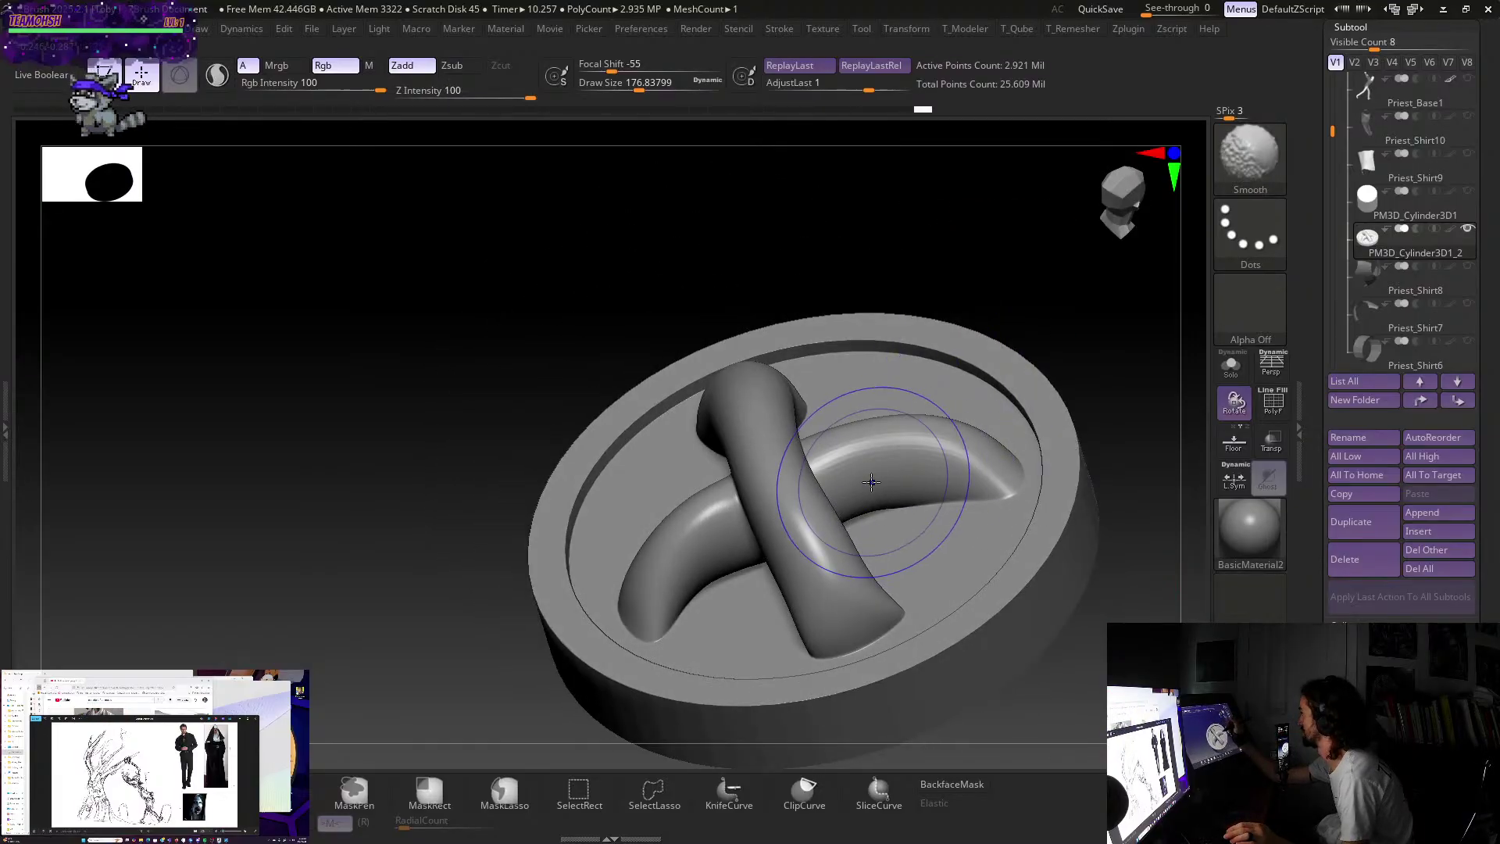
{"action": "key", "text": "shift"}
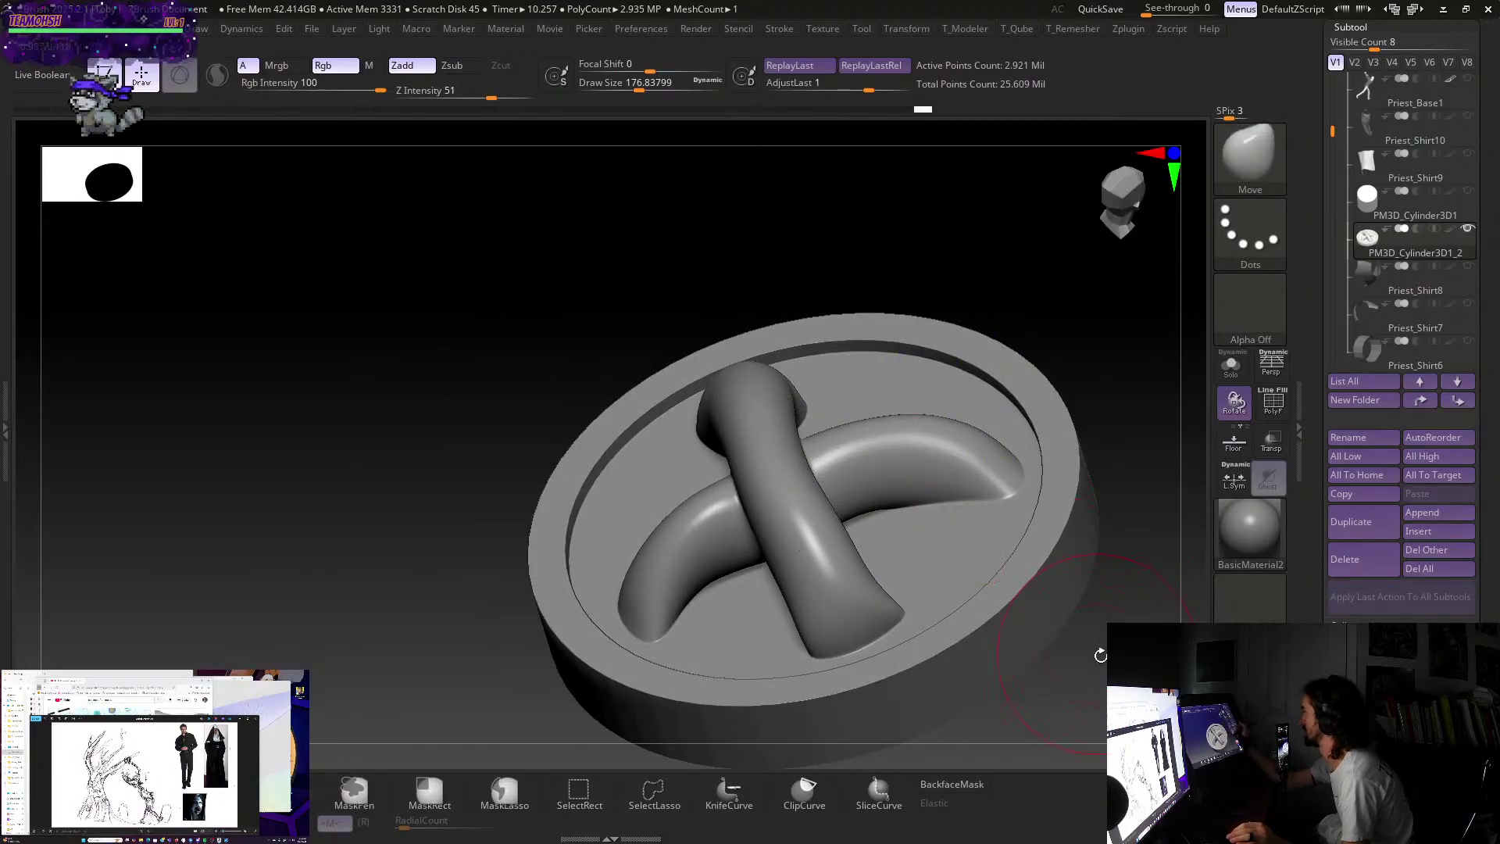
- Run DynaMesh again on the smoothed button
{"action": "key", "text": "r"}
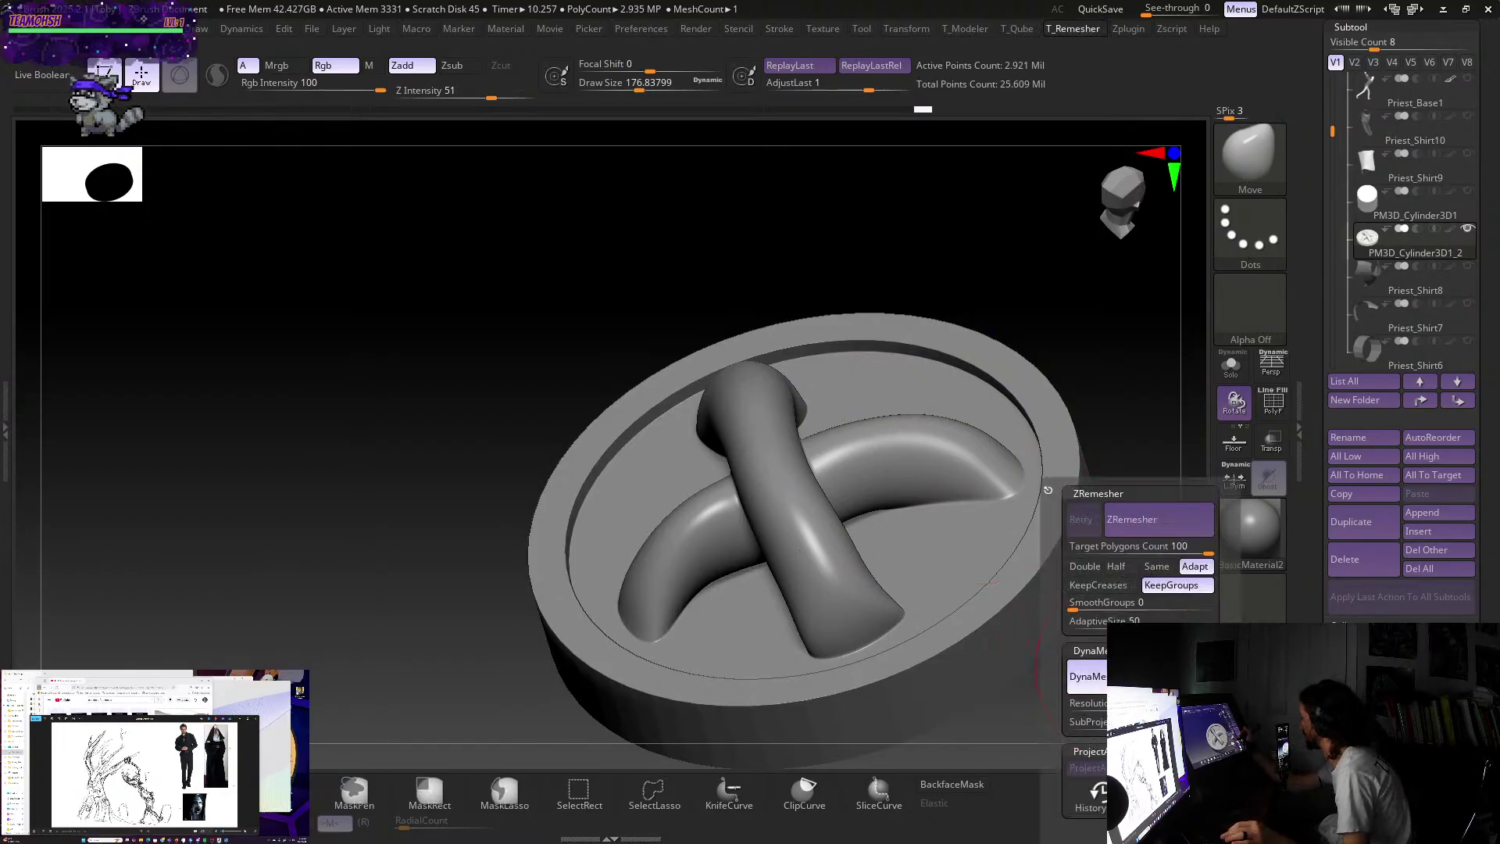
{"action": "left_click", "coordinate": [1102, 685]}
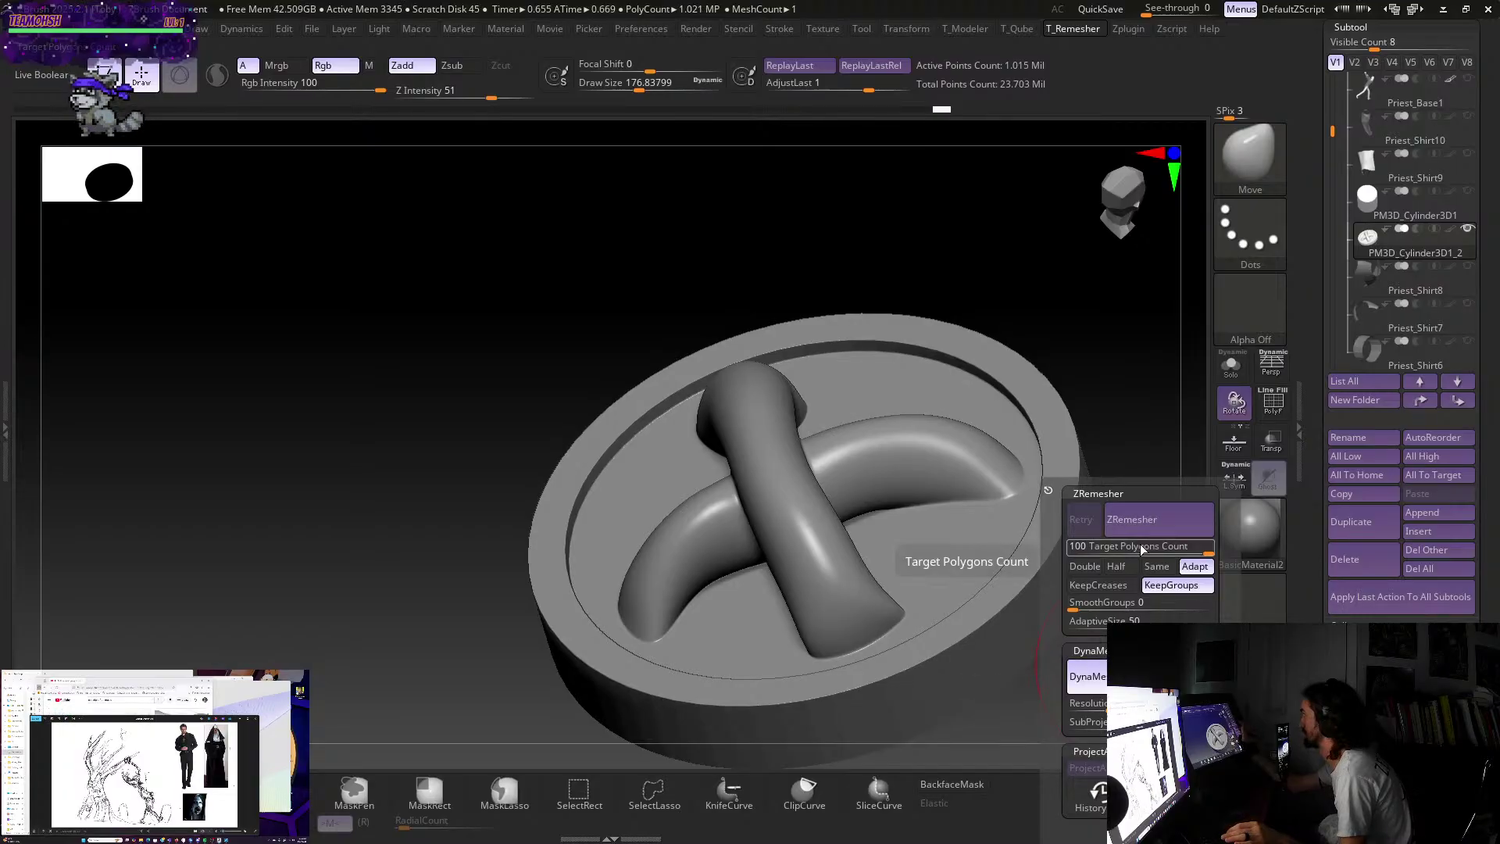
{"action": "key", "text": "ctrl+z"}
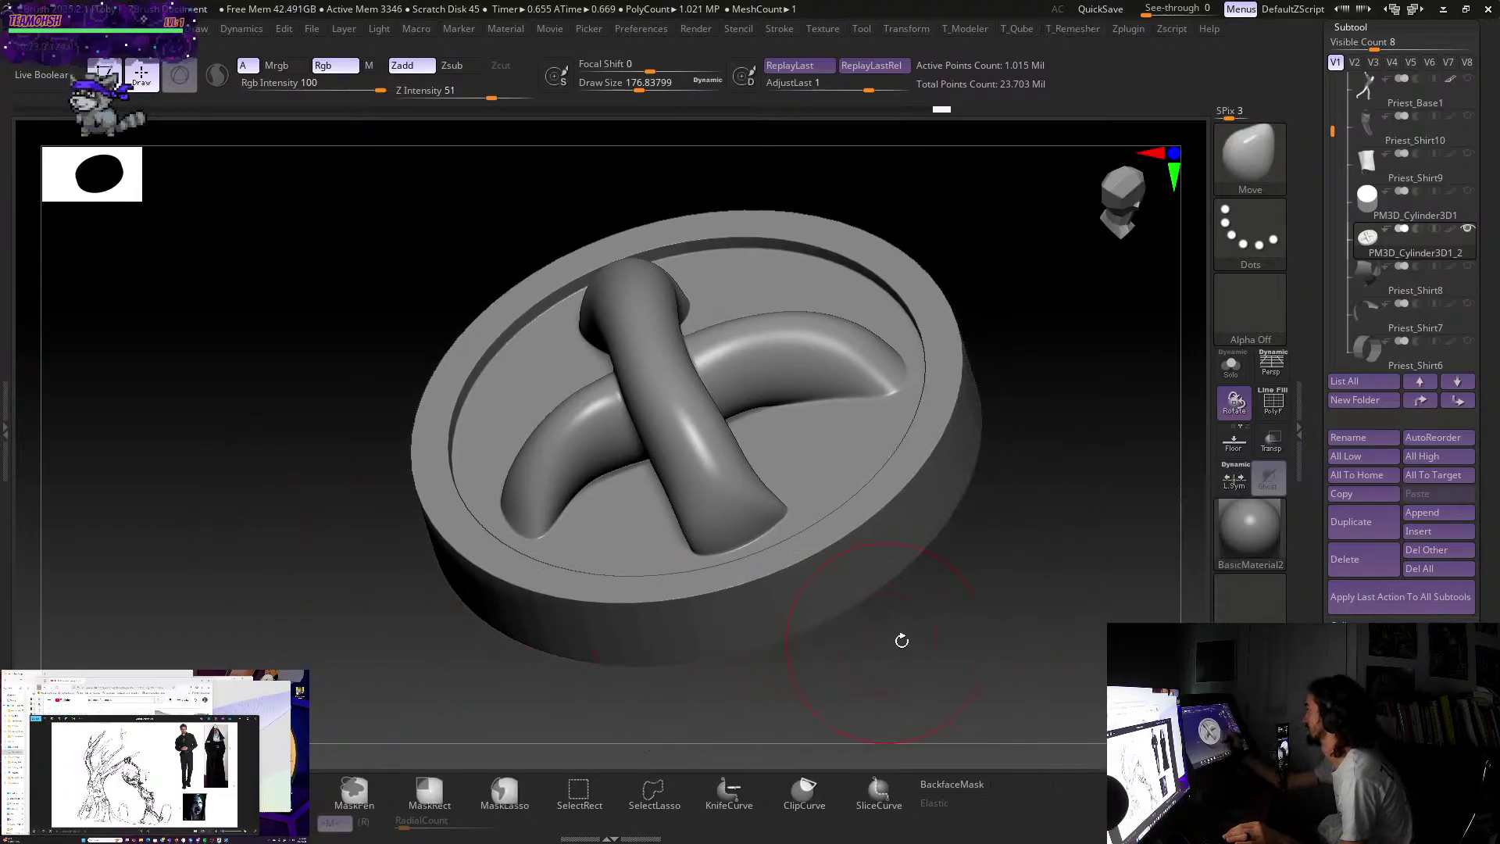
- Inflate the underside of the upper thread with the Inflat brush at a draw size of about 136 and intensity 10
{"action": "mouse_move", "coordinate": [904, 636]}
{"action": "left_mouse_down"}
{"action": "mouse_move", "coordinate": [1011, 613]}
{"action": "mouse_move", "coordinate": [1044, 562]}
{"action": "mouse_move", "coordinate": [1016, 666]}
{"action": "mouse_move", "coordinate": [1051, 529]}
{"action": "mouse_move", "coordinate": [1039, 584]}
{"action": "left_mouse_up"}
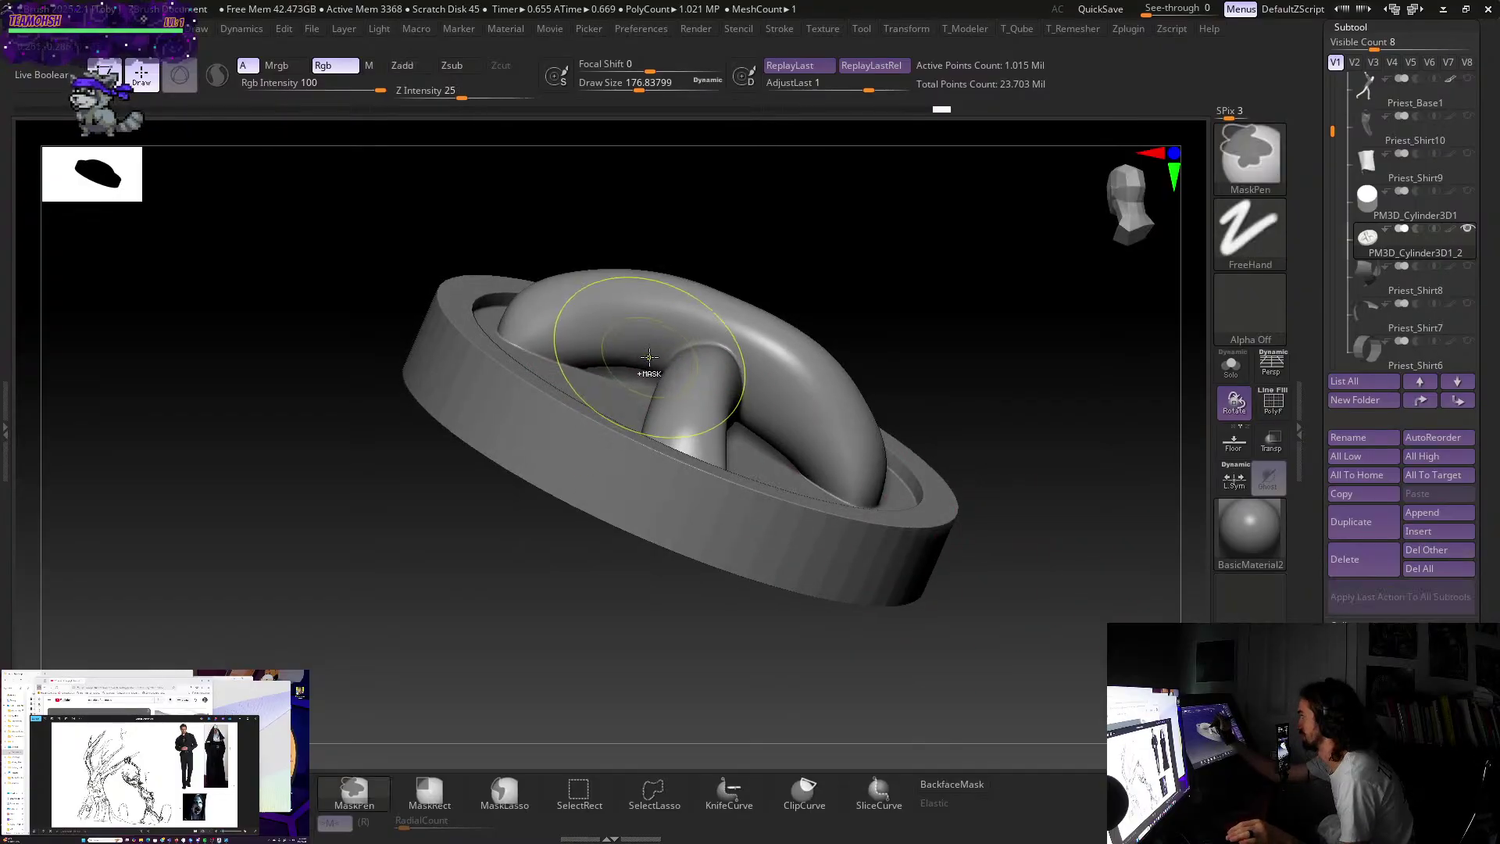
{"action": "key", "text": "s"}
{"action": "left_click_drag", "start_coordinate": [657, 342], "coordinate": [651, 342]}
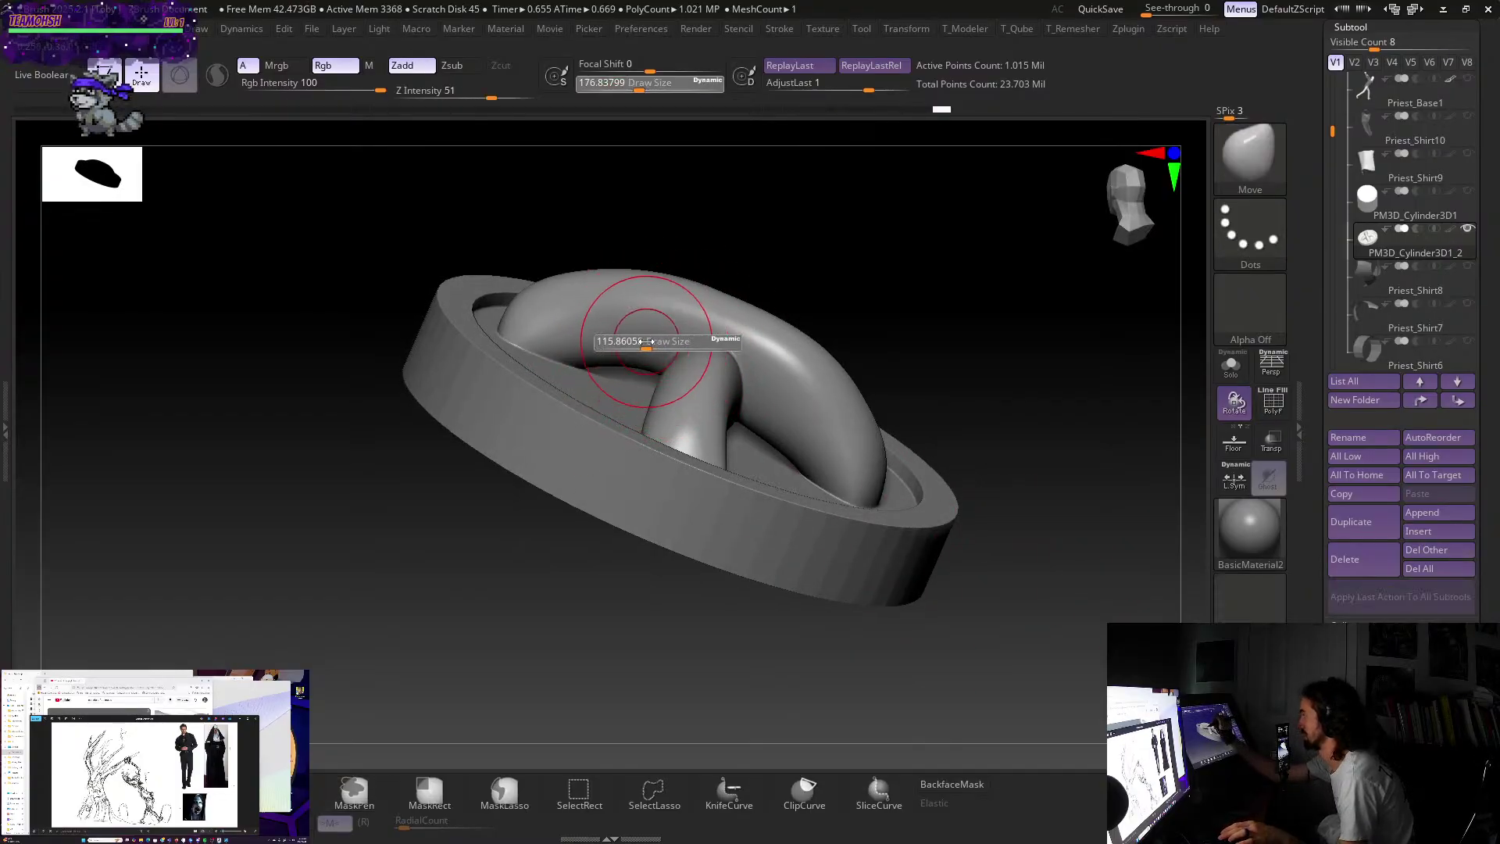
{"action": "key", "text": "b"}
{"action": "key", "text": "i"}
{"action": "key", "text": "n"}
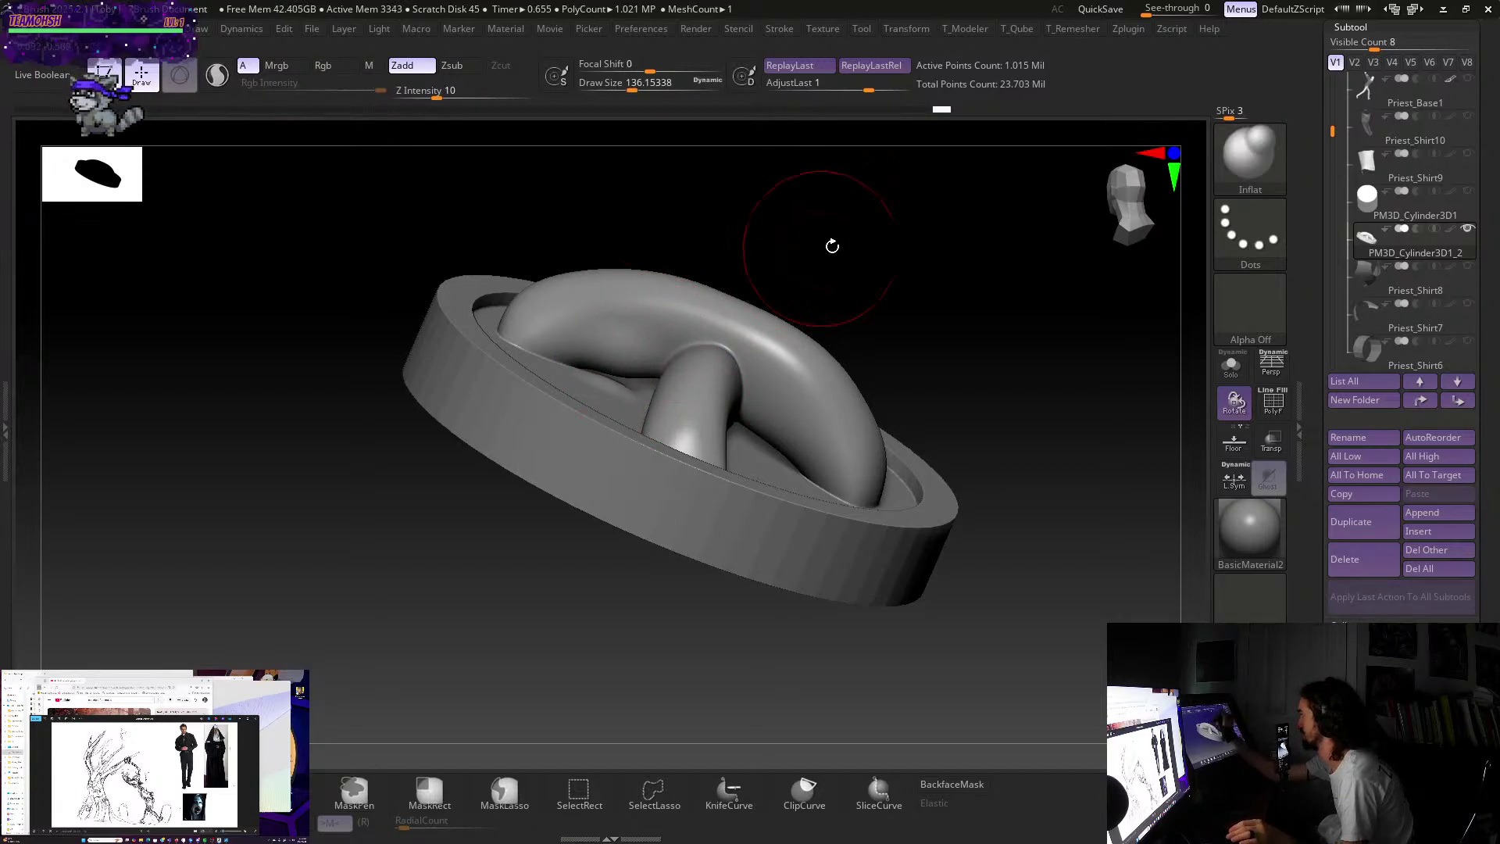
{"action": "left_click_drag", "start_coordinate": [832, 246], "coordinate": [834, 258]}
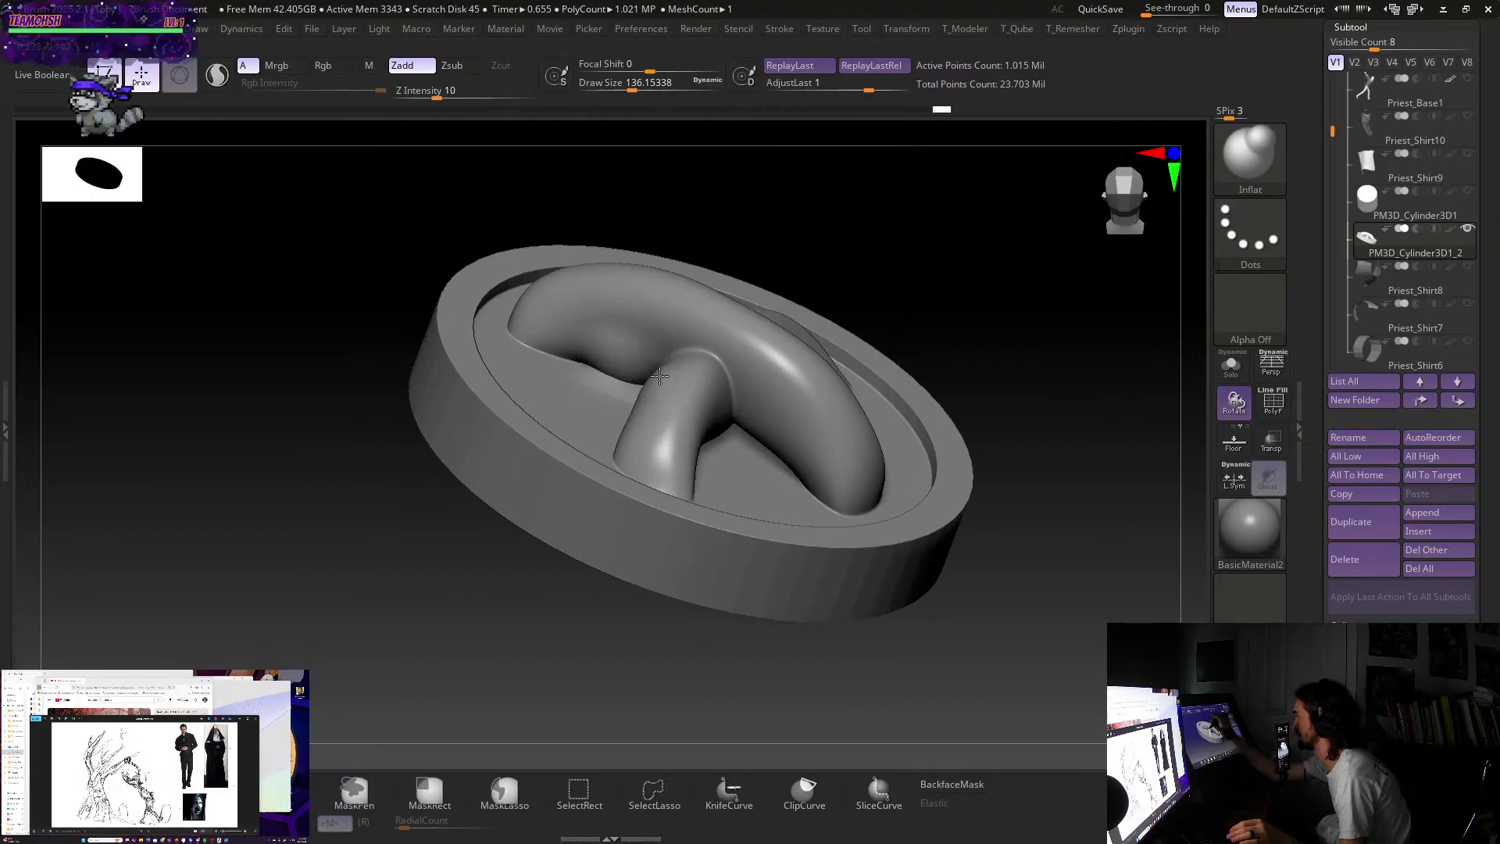
{"action": "left_click_drag", "start_coordinate": [930, 289], "coordinate": [904, 334]}
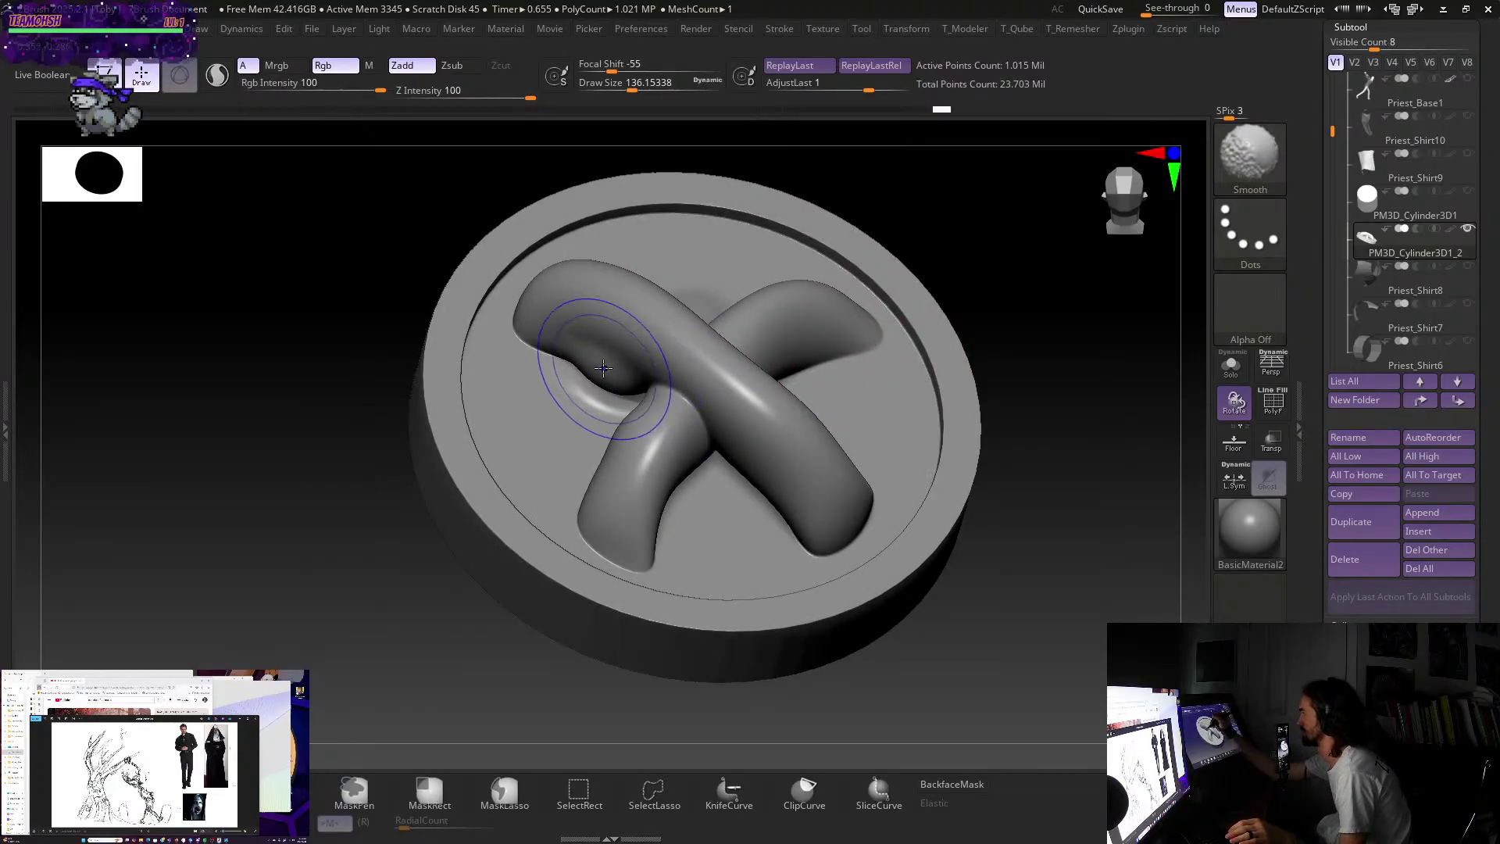
- Inflate the gap beneath the upper thread's other end and smooth the areas where that thread meets the disc
{"action": "mouse_move", "coordinate": [1016, 316]}
{"action": "left_mouse_down"}
{"action": "mouse_move", "coordinate": [998, 378]}
{"action": "mouse_move", "coordinate": [968, 399]}
{"action": "mouse_move", "coordinate": [1025, 389]}
{"action": "mouse_move", "coordinate": [1045, 261]}
{"action": "mouse_move", "coordinate": [1045, 286]}
{"action": "mouse_move", "coordinate": [1018, 305]}
{"action": "mouse_move", "coordinate": [1024, 332]}
{"action": "left_mouse_up"}
{"action": "mouse_move", "coordinate": [798, 424]}
{"action": "left_mouse_down"}
{"action": "mouse_move", "coordinate": [927, 345]}
{"action": "mouse_move", "coordinate": [954, 308]}
{"action": "left_mouse_up"}
{"action": "key", "text": "ctrl"}
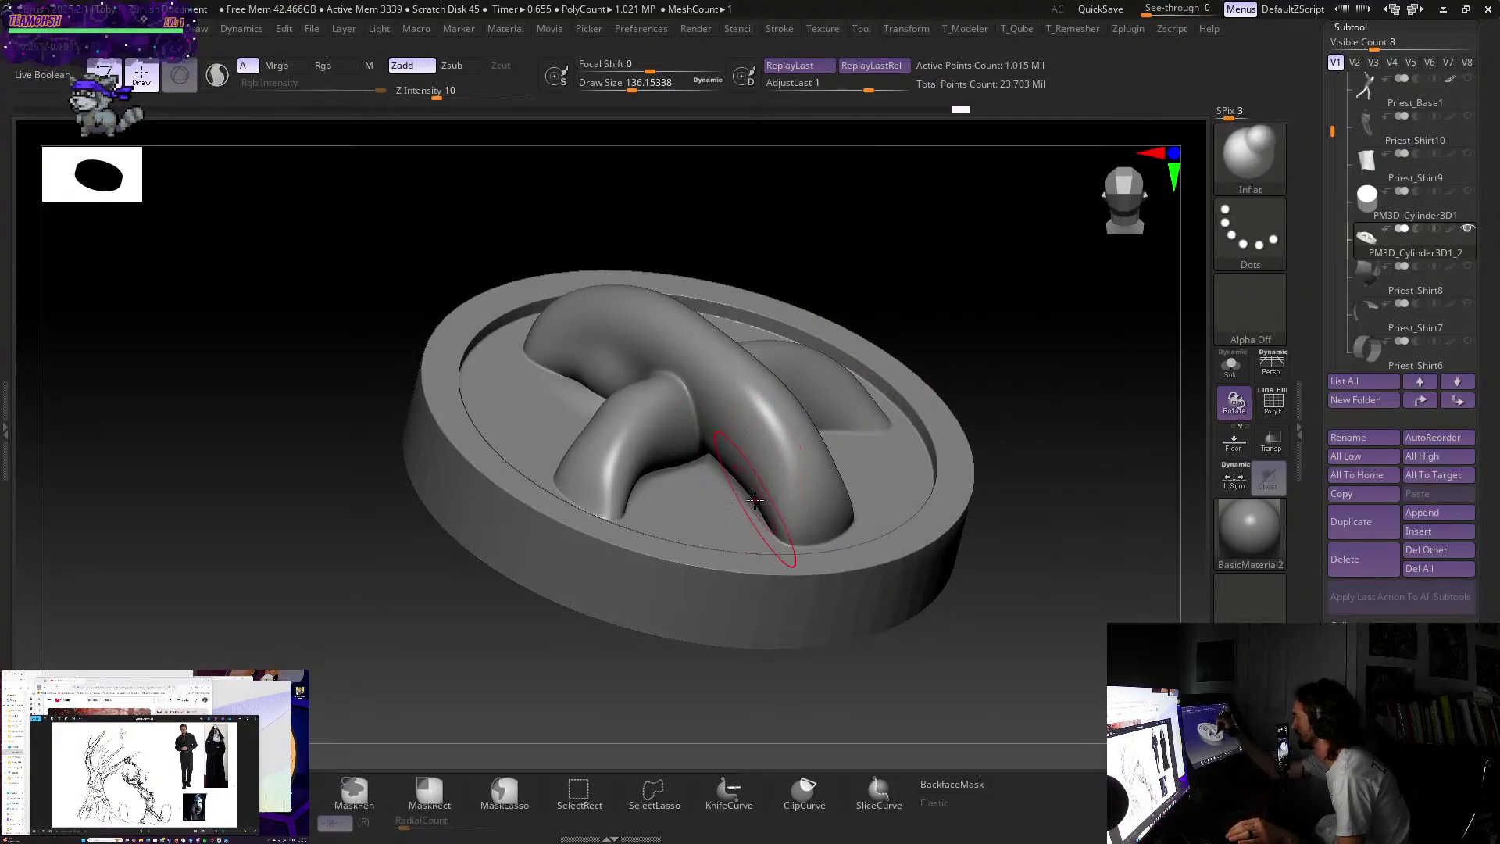
{"action": "mouse_move", "coordinate": [722, 390]}
{"action": "left_mouse_down"}
{"action": "mouse_move", "coordinate": [965, 318]}
{"action": "mouse_move", "coordinate": [871, 397]}
{"action": "left_mouse_up"}
{"action": "left_click_drag", "start_coordinate": [640, 302], "coordinate": [703, 352], "text": "shift"}
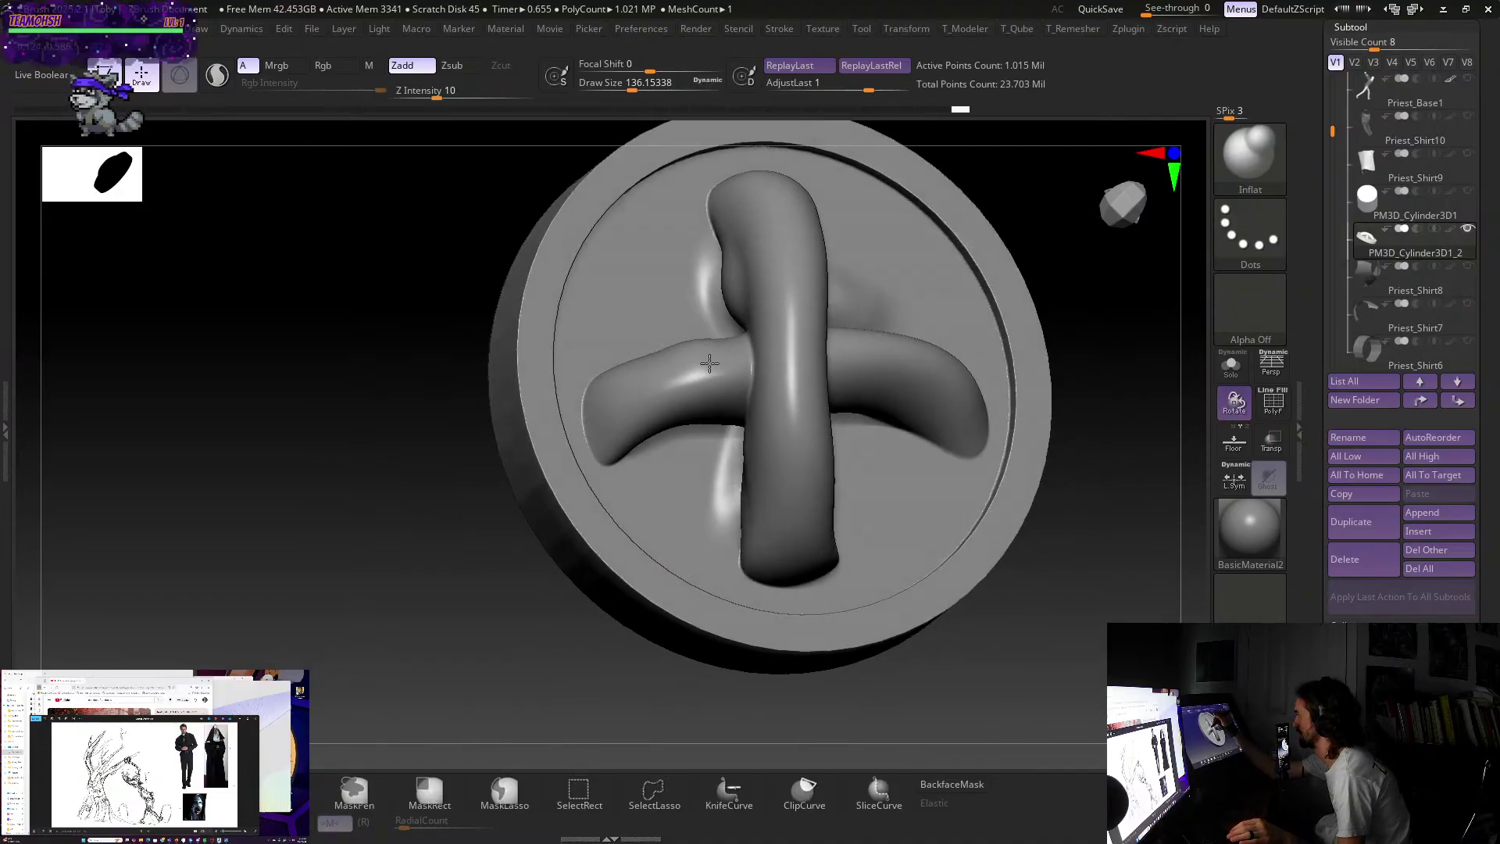
{"action": "left_click_drag", "start_coordinate": [715, 469], "coordinate": [722, 497], "text": "shift"}
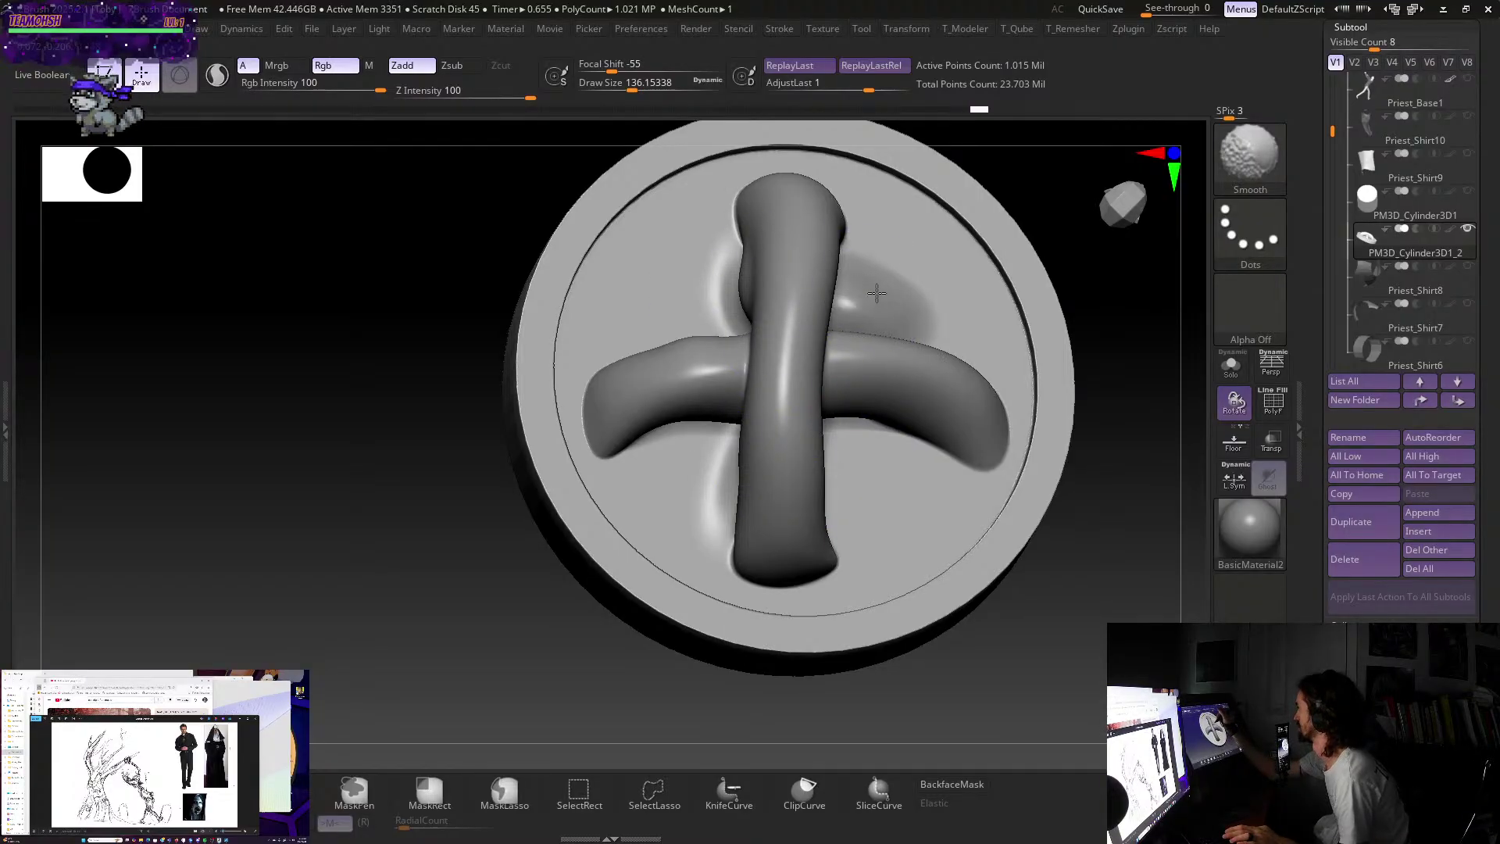
{"action": "mouse_move", "coordinate": [1065, 261]}
{"action": "left_mouse_down"}
{"action": "mouse_move", "coordinate": [1020, 258]}
{"action": "mouse_move", "coordinate": [1108, 308]}
{"action": "mouse_move", "coordinate": [1088, 294]}
{"action": "left_mouse_up"}
{"action": "key", "text": "ctrl"}
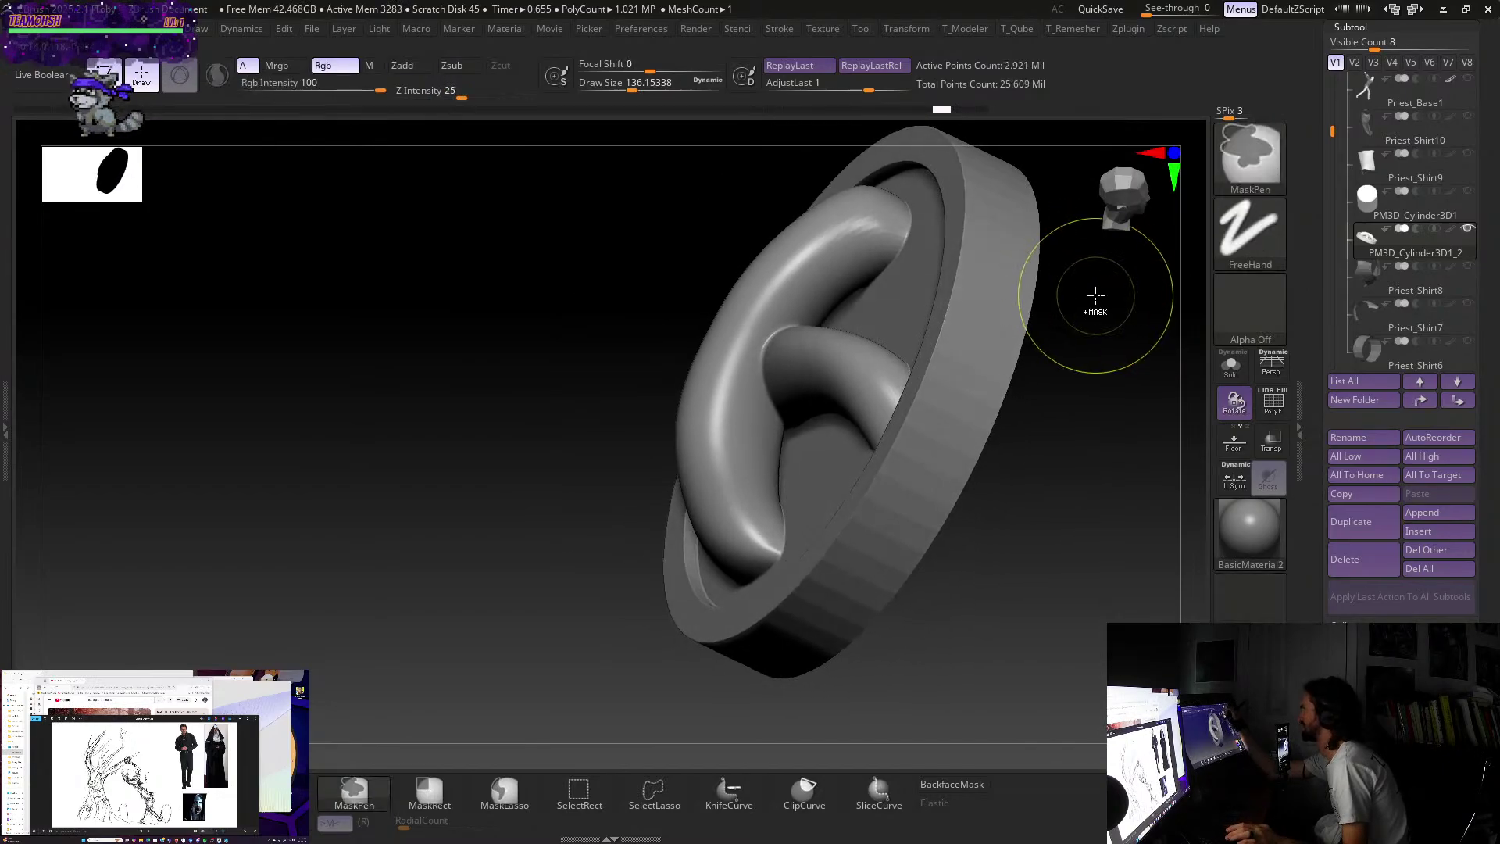
- Undo the inflating, smoothing and DynaMesh operations back to the low-resolution merged button
{"action": "key", "text": "ctrl+z"}
{"action": "key", "text": "ctrl+z"}
{"action": "key", "text": "ctrl+z"}
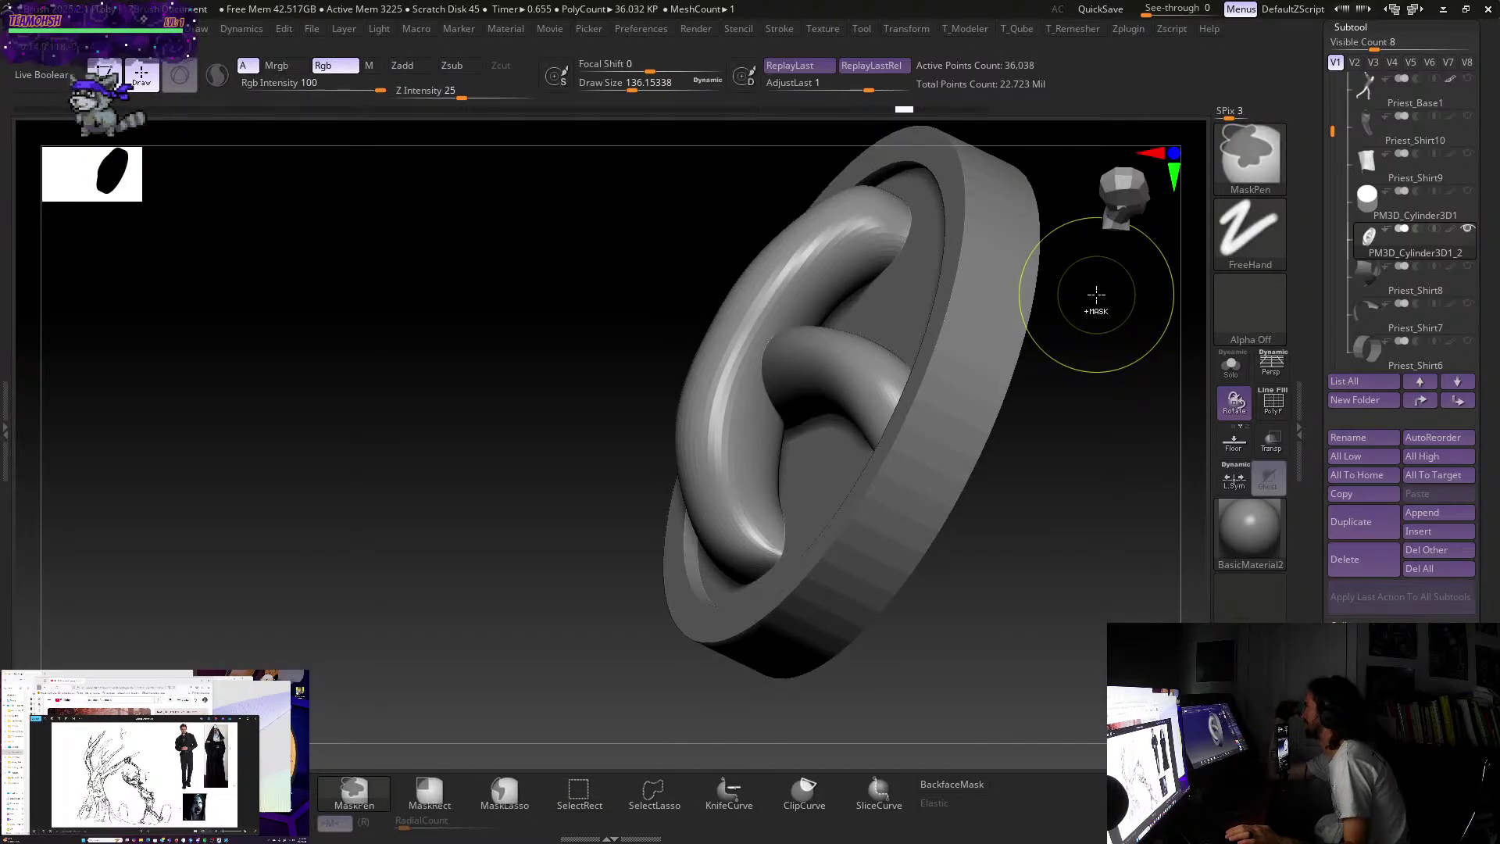
{"action": "key", "text": "ctrl+z"}
{"action": "key", "text": "ctrl+z"}
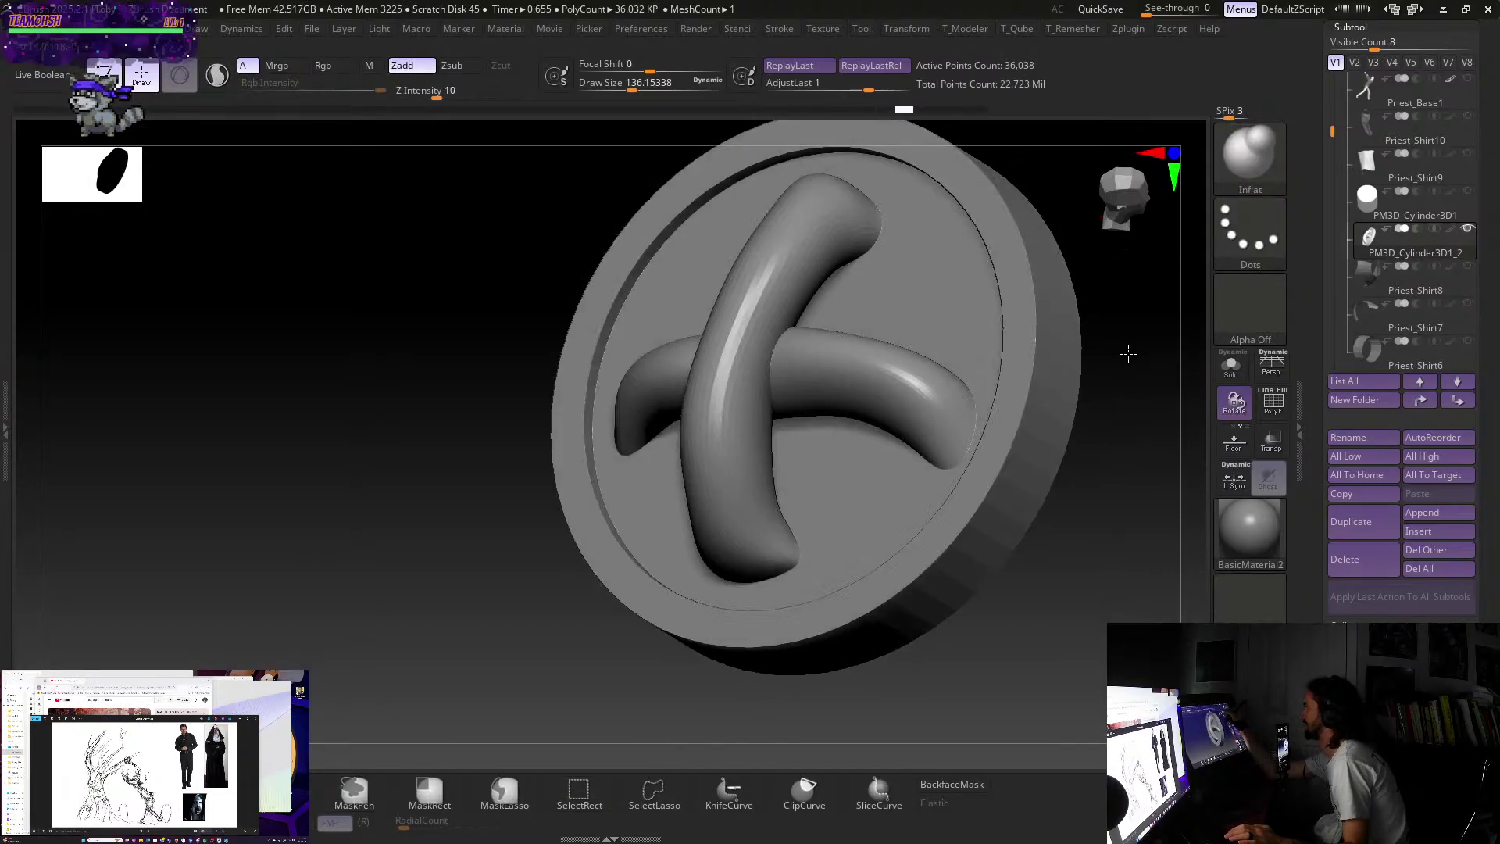
{"action": "key", "text": "ctrl+shift+z"}
{"action": "key", "text": "ctrl+shift+z"}
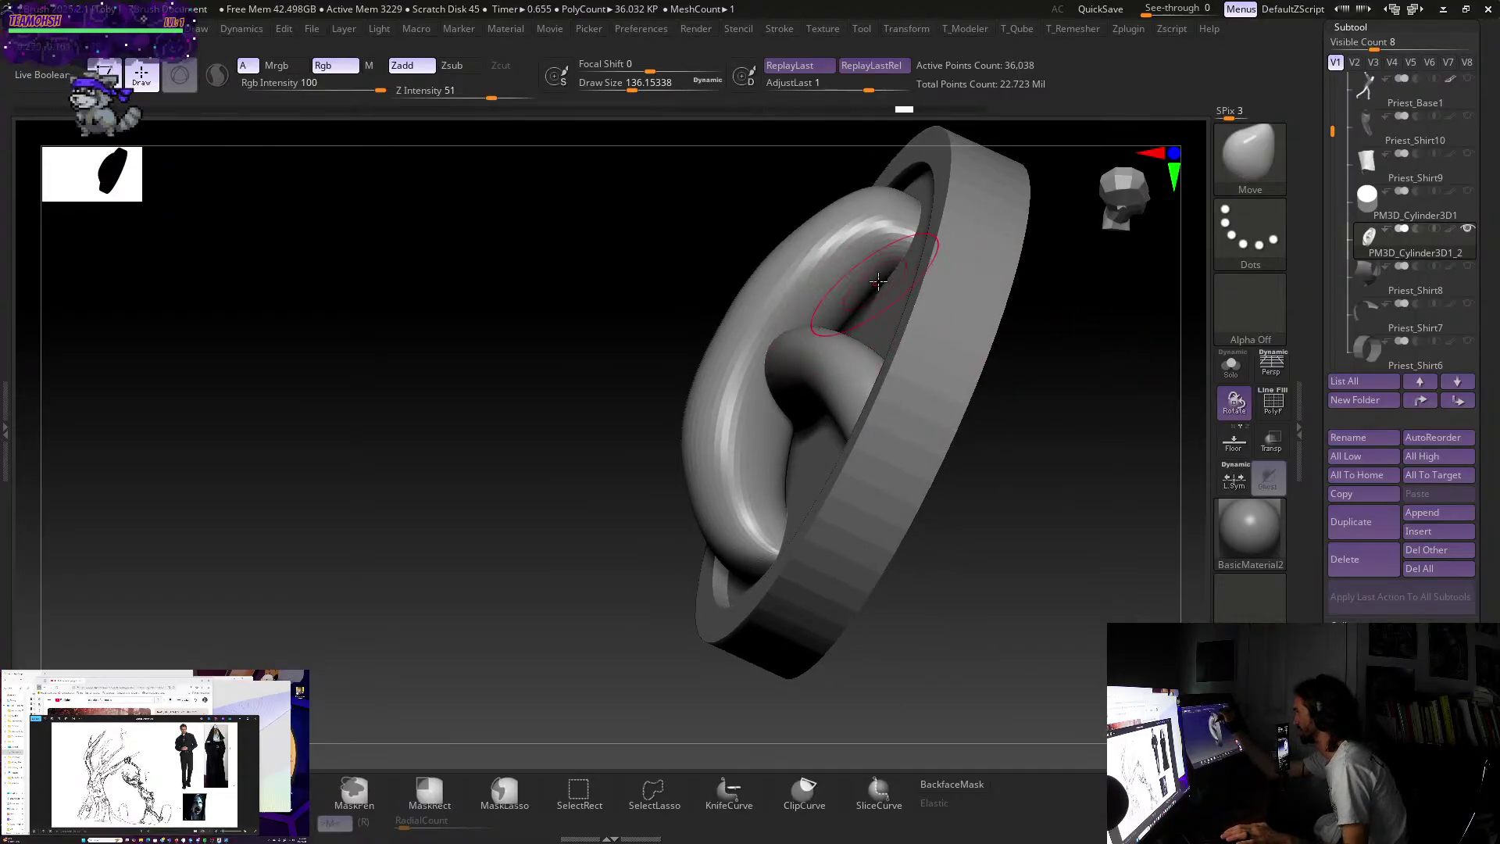
- Pull the underside of the upper thread toward the disc with the Move brush at a draw size of about 136
{"action": "left_click_drag", "start_coordinate": [1072, 353], "coordinate": [1071, 385]}
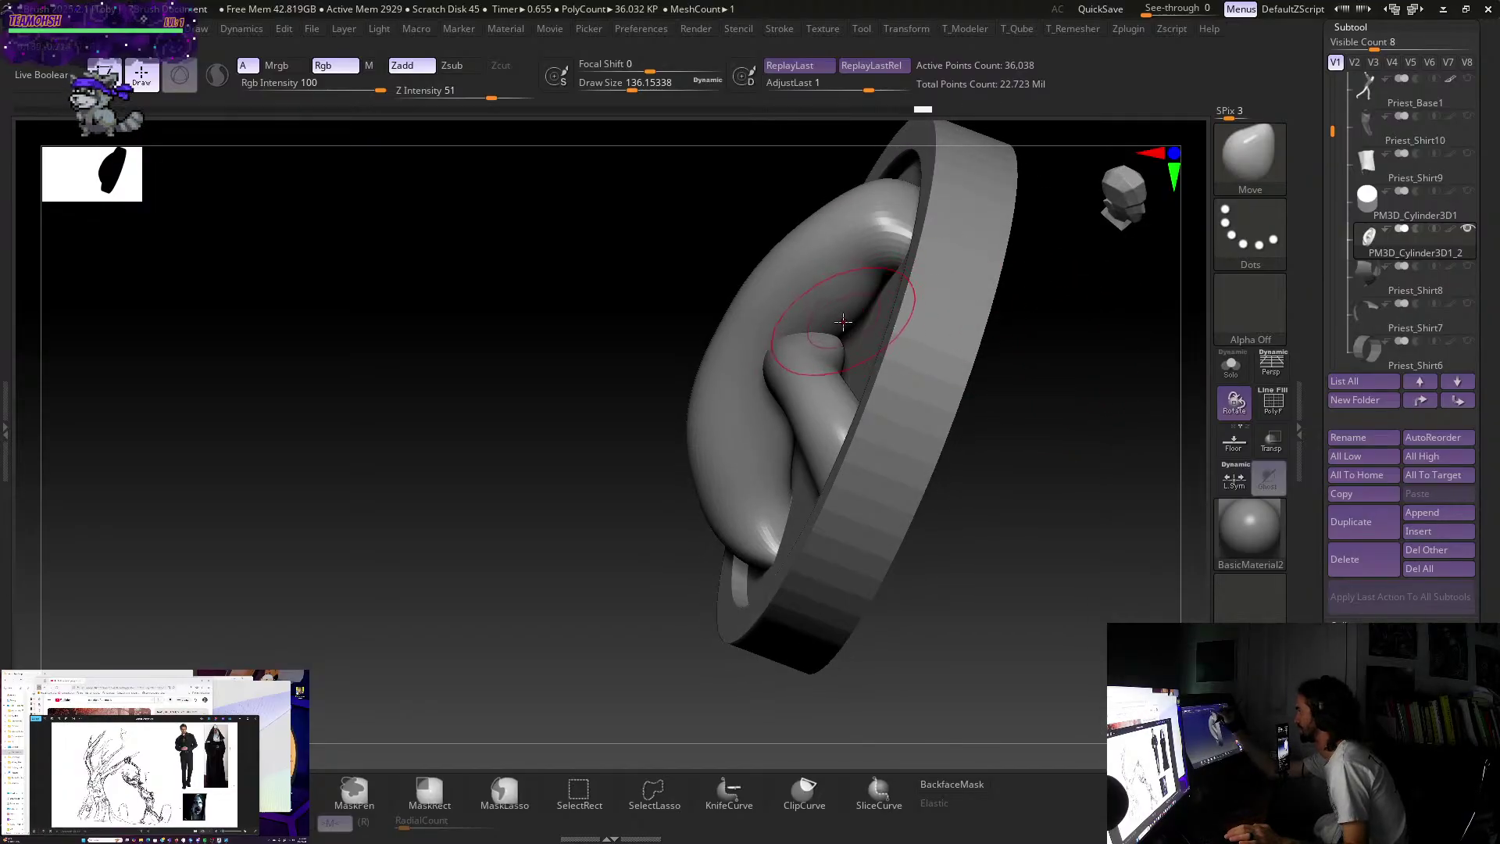
{"action": "left_click_drag", "start_coordinate": [998, 353], "coordinate": [1055, 302]}
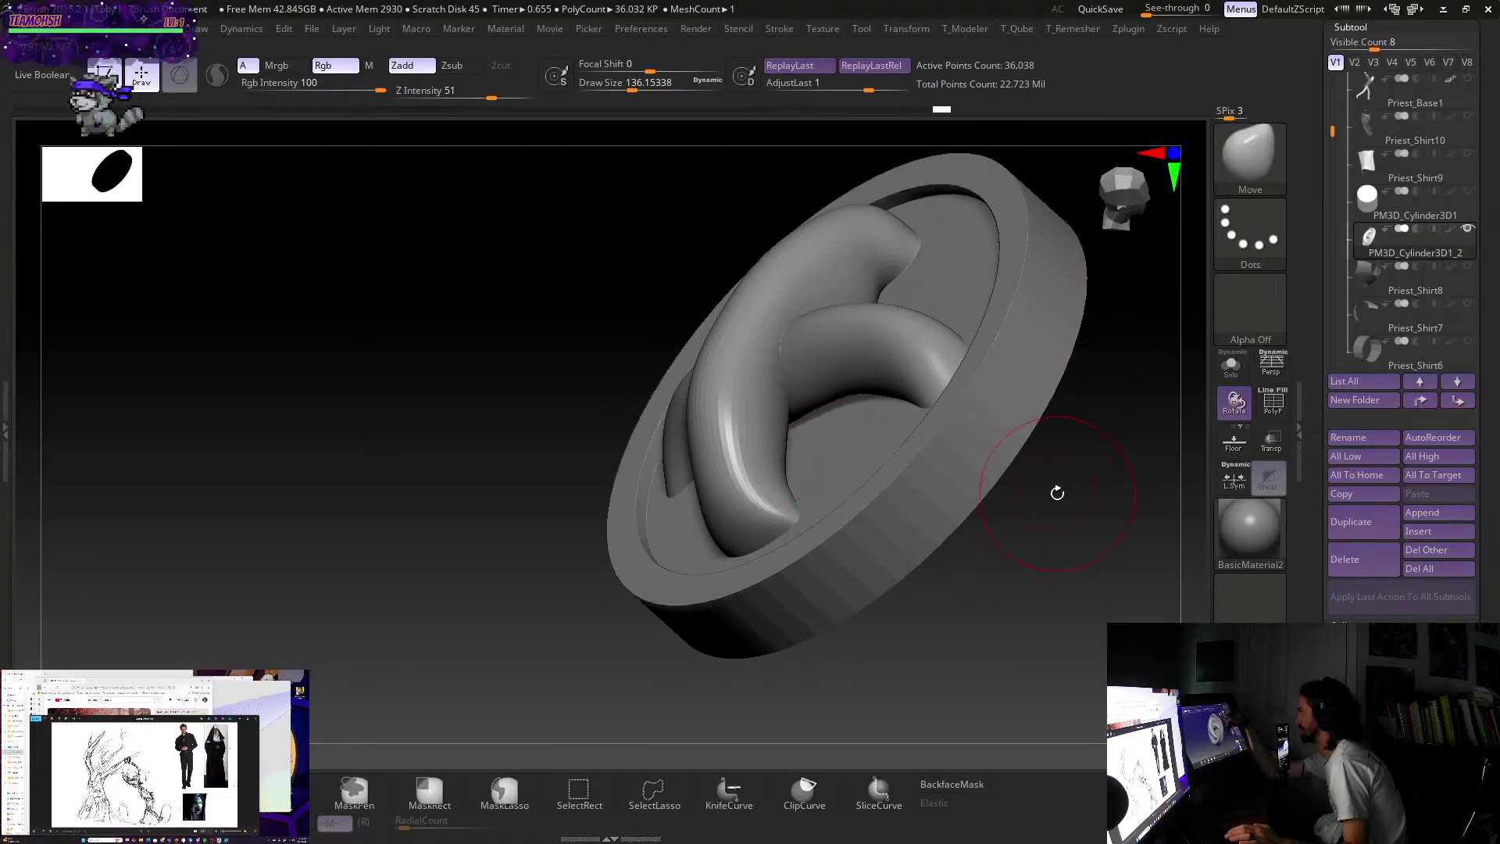
{"action": "left_click_drag", "start_coordinate": [1057, 493], "coordinate": [1048, 378]}
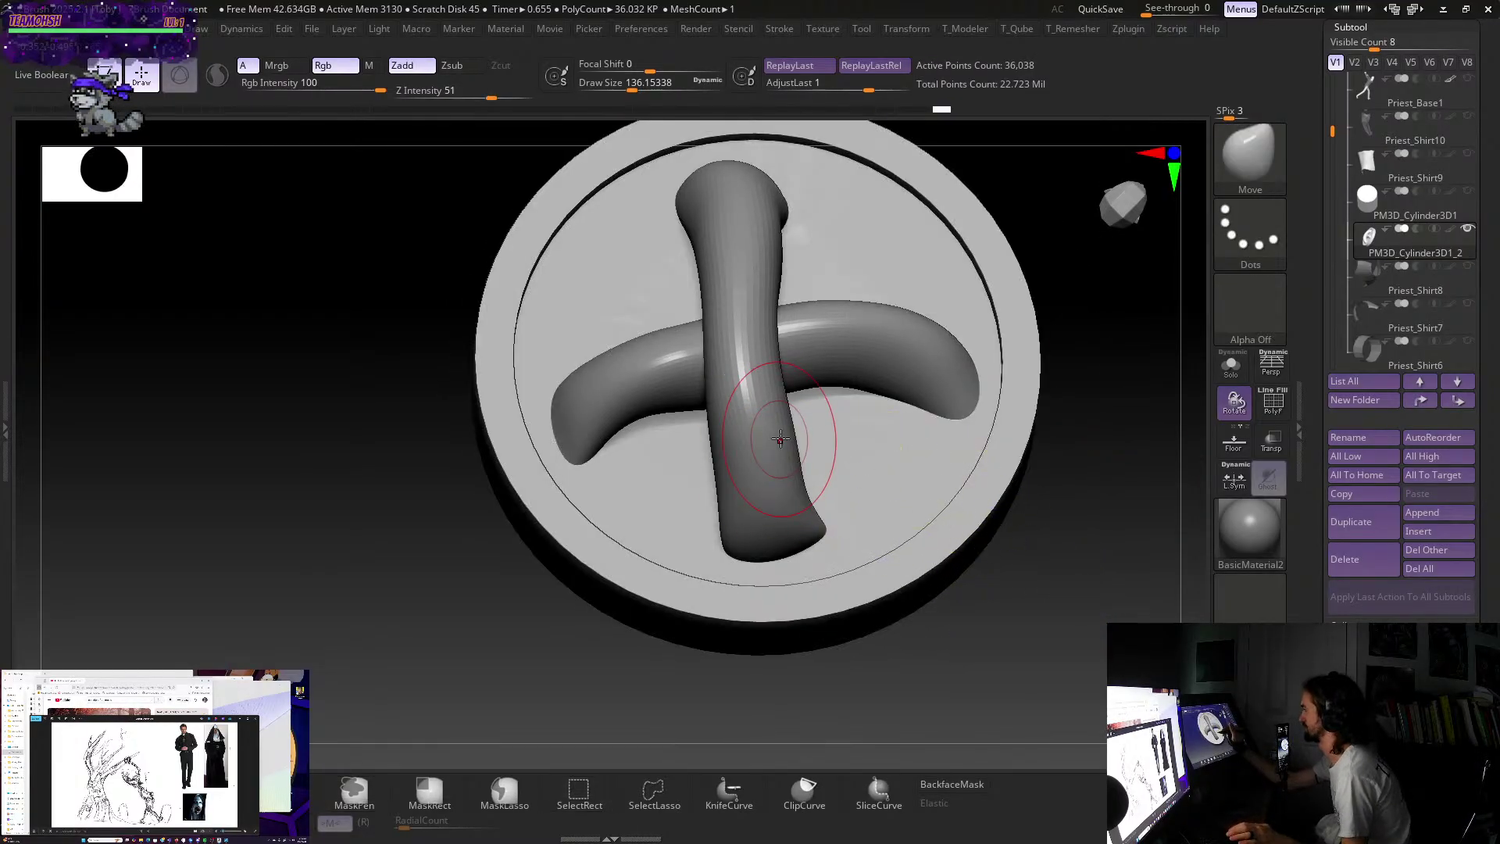
- Mask the rimmed disc with the transform gizmo active, leaving the crossed threads unmasked
{"action": "key", "text": "w"}
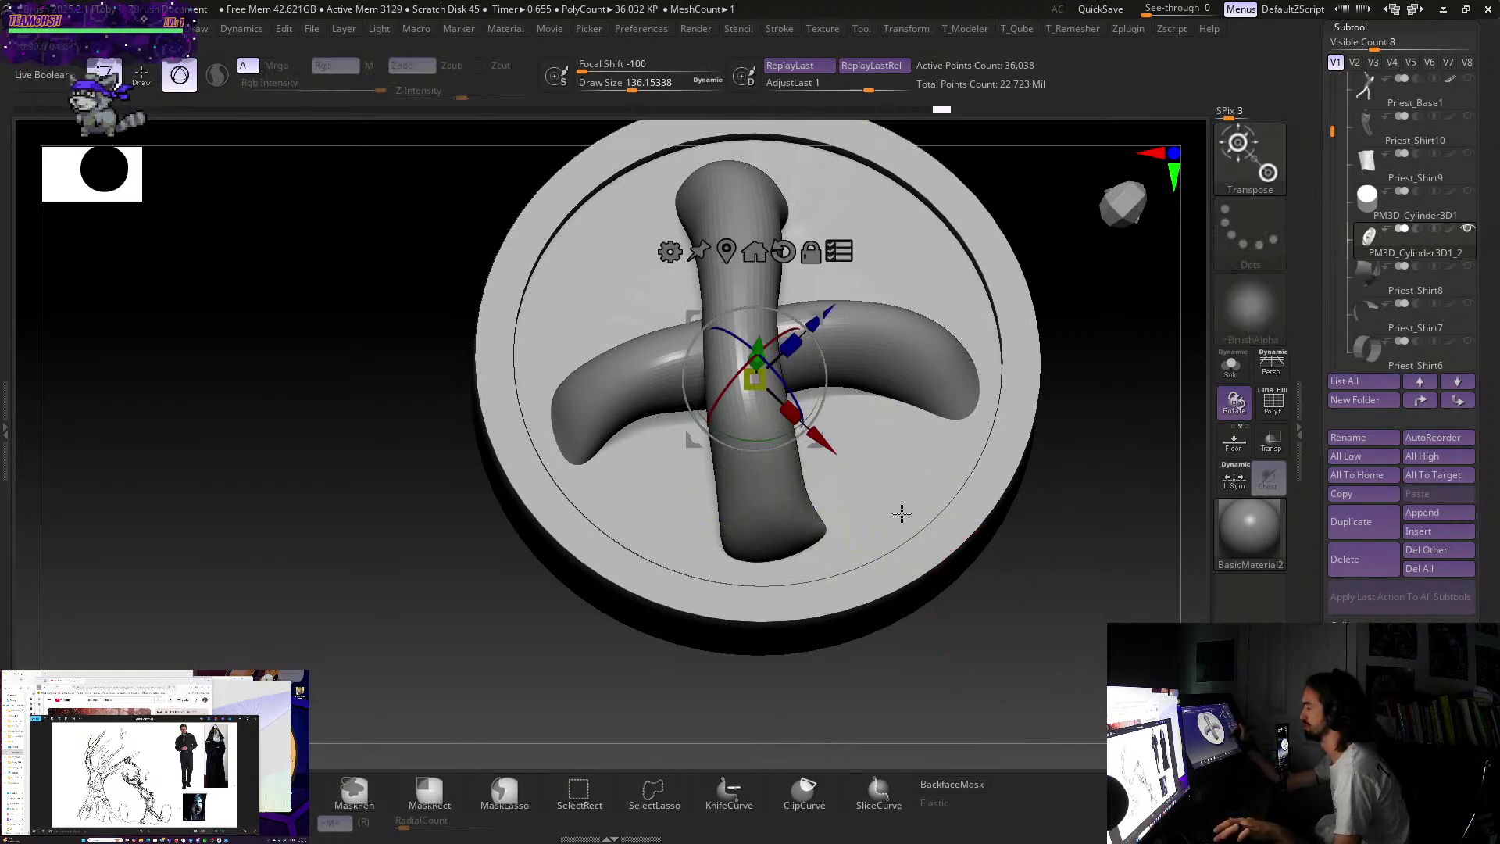
{"action": "left_click", "coordinate": [771, 502]}
{"action": "left_click_drag", "start_coordinate": [883, 492], "coordinate": [860, 468]}
{"action": "left_click", "coordinate": [808, 233]}
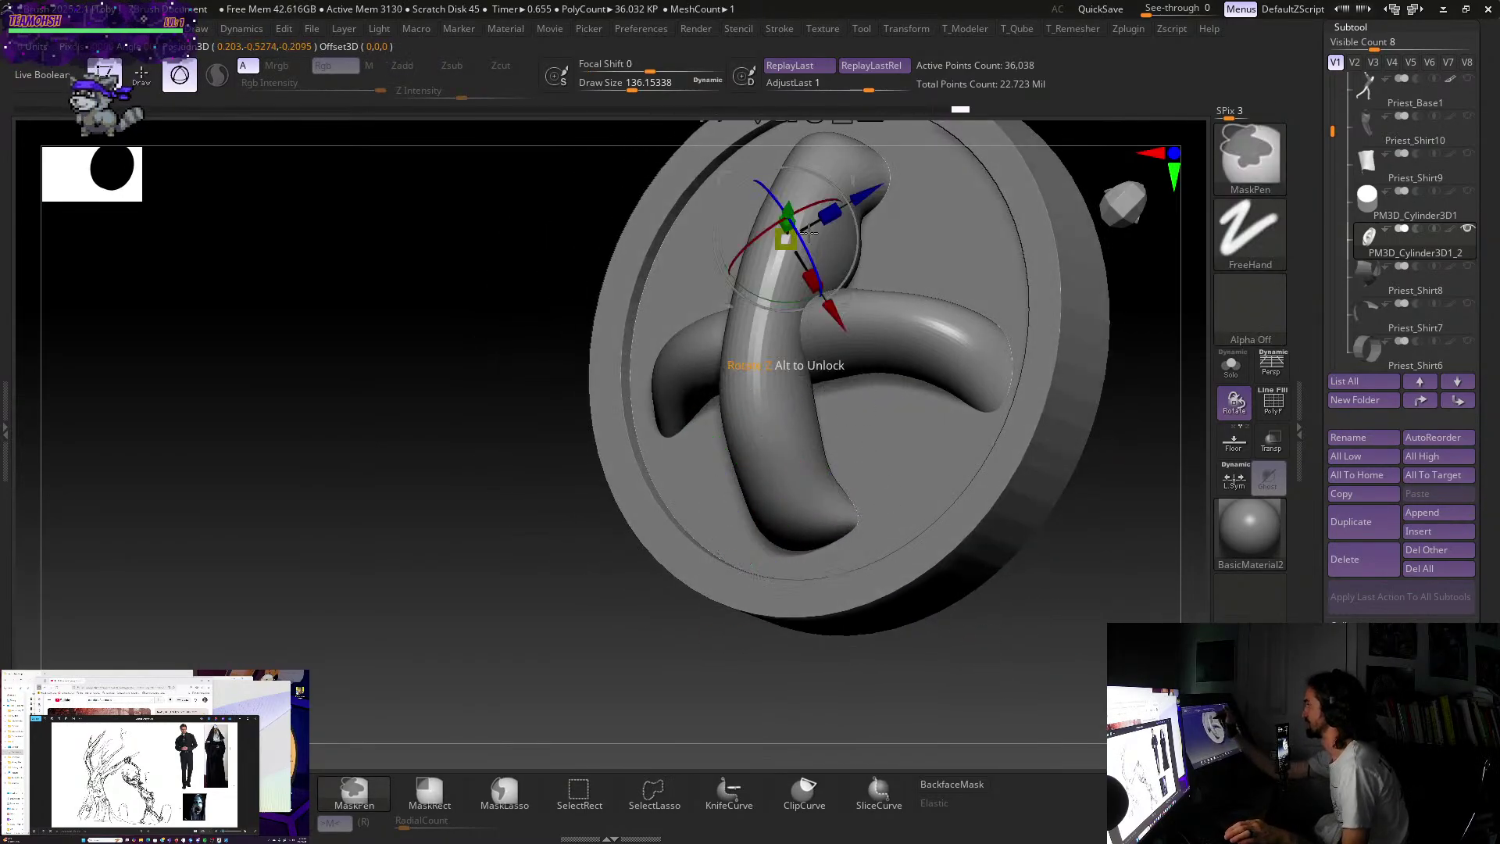
{"action": "mouse_move", "coordinate": [494, 334]}
{"action": "left_mouse_down", "text": "ctrl"}
{"action": "mouse_move", "coordinate": [543, 507]}
{"action": "mouse_move", "coordinate": [781, 469]}
{"action": "left_mouse_up", "text": "ctrl"}
{"action": "left_click", "coordinate": [930, 328]}
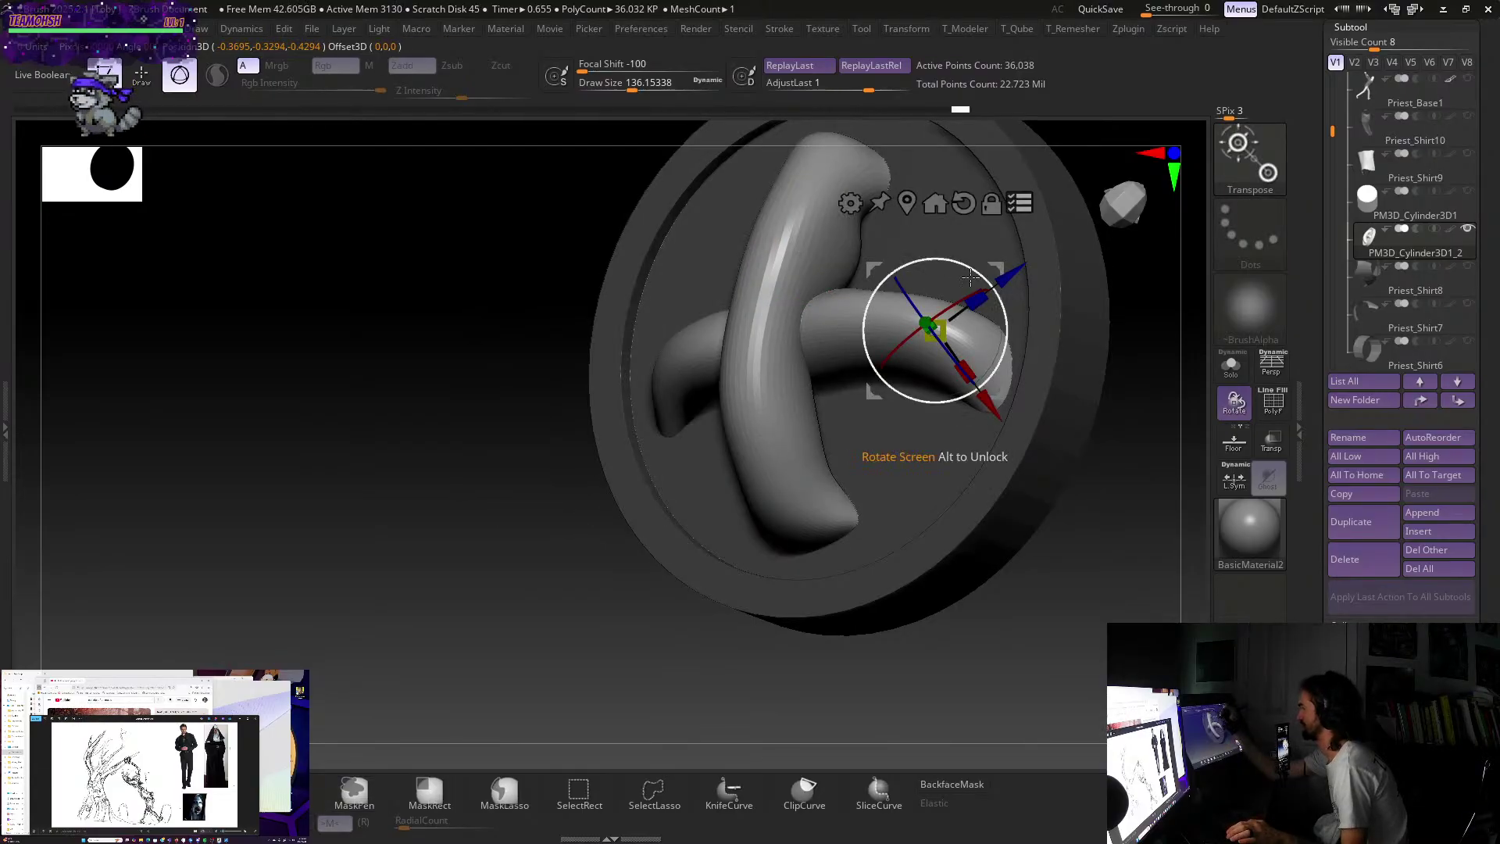
- Move the upper thread's underside down to the masked disc at a draw size of about 182, and smooth its sides
{"action": "mouse_move", "coordinate": [1063, 637]}
{"action": "left_mouse_down"}
{"action": "mouse_move", "coordinate": [1051, 625]}
{"action": "mouse_move", "coordinate": [1090, 627]}
{"action": "left_mouse_up"}
{"action": "key", "text": "q"}
{"action": "key", "text": "s"}
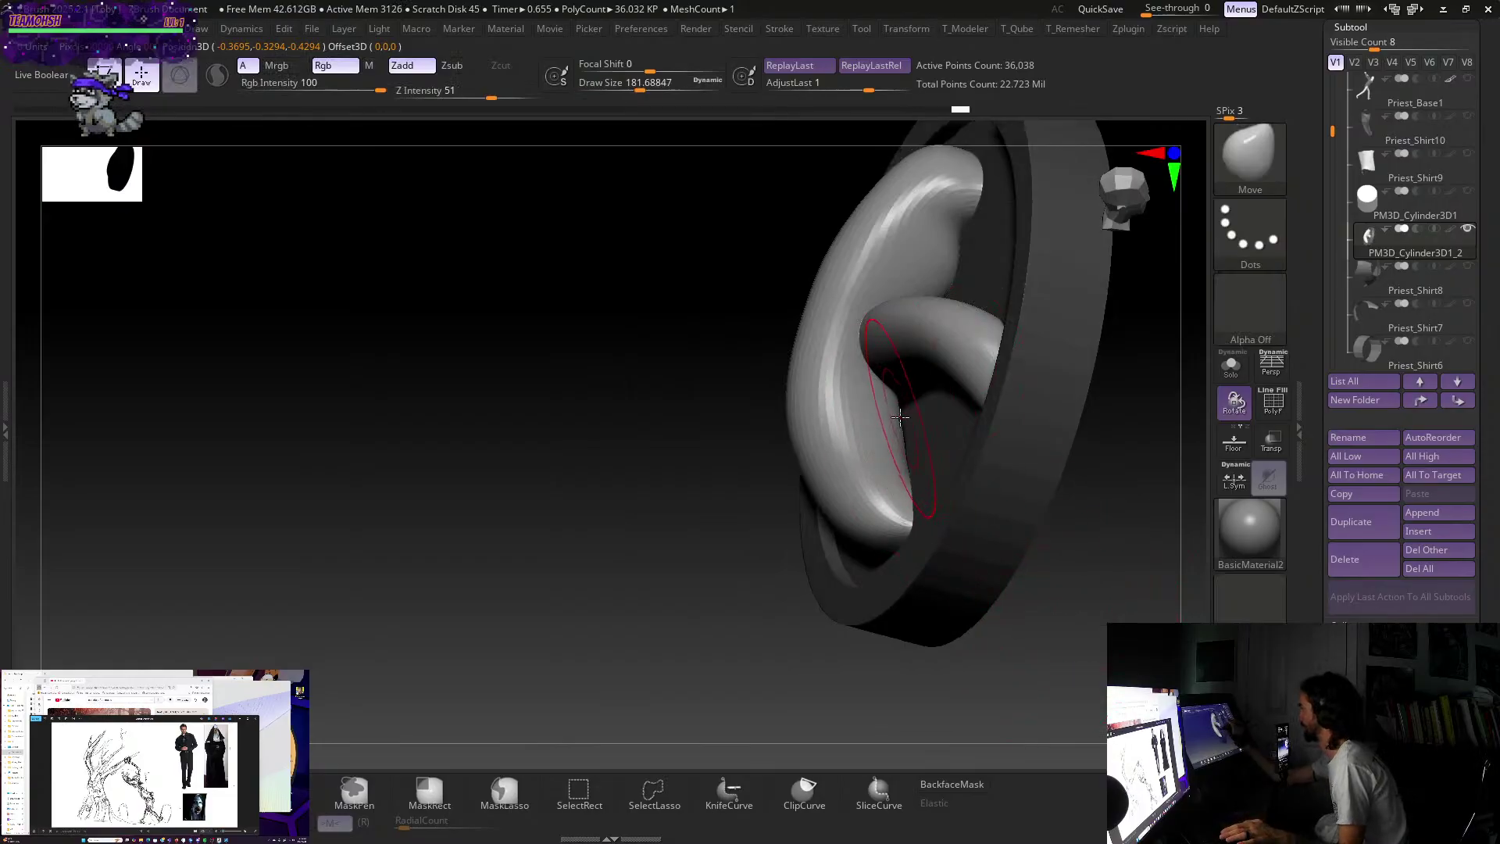
{"action": "mouse_move", "coordinate": [1031, 539]}
{"action": "left_mouse_down"}
{"action": "mouse_move", "coordinate": [1060, 558]}
{"action": "mouse_move", "coordinate": [1040, 516]}
{"action": "left_mouse_up"}
{"action": "key", "text": "shift"}
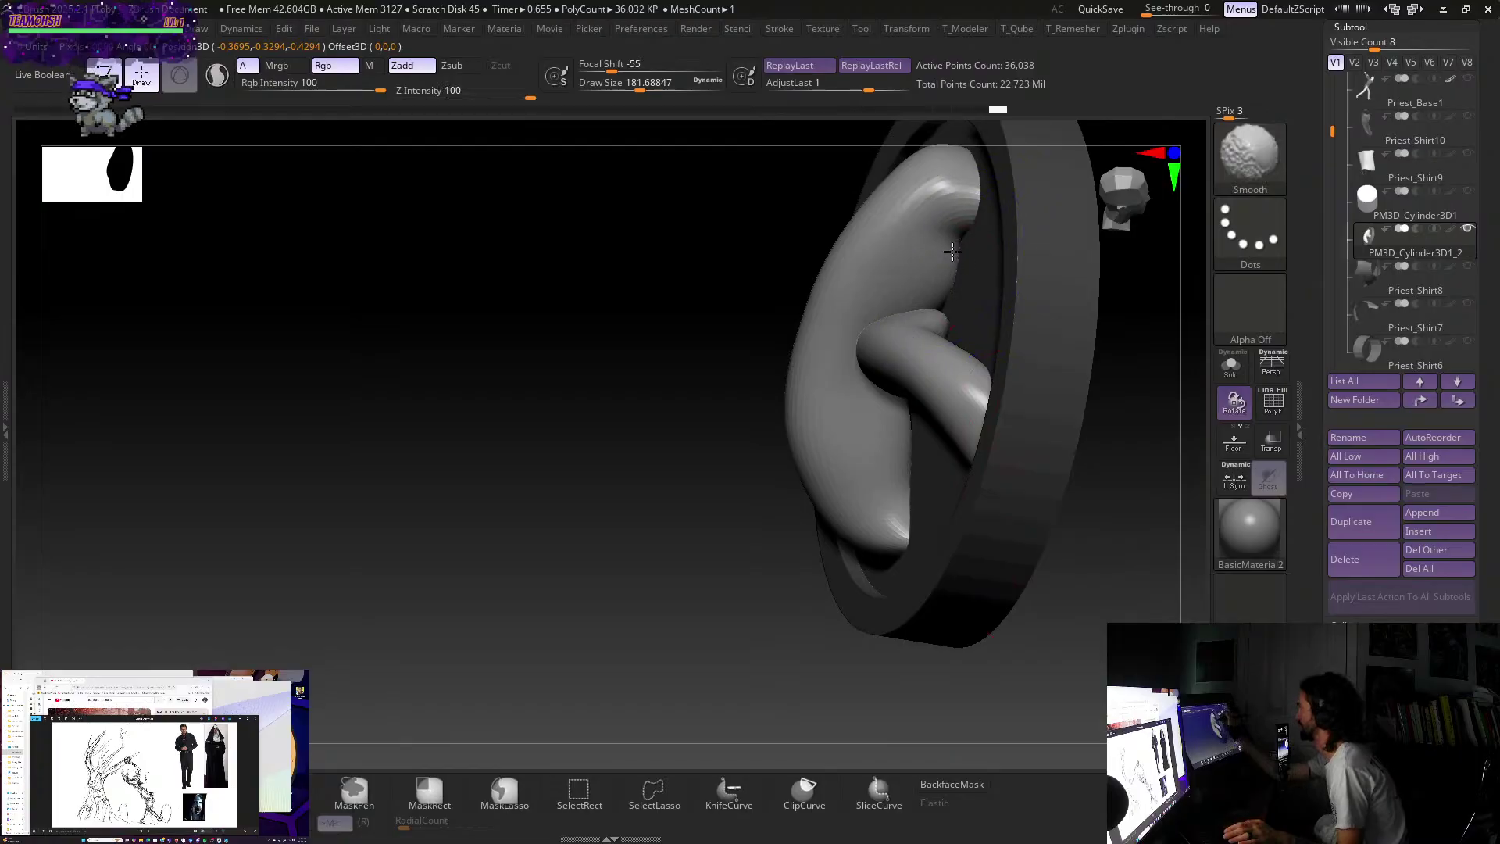
{"action": "left_click_drag", "start_coordinate": [952, 250], "coordinate": [831, 410], "text": "shift"}
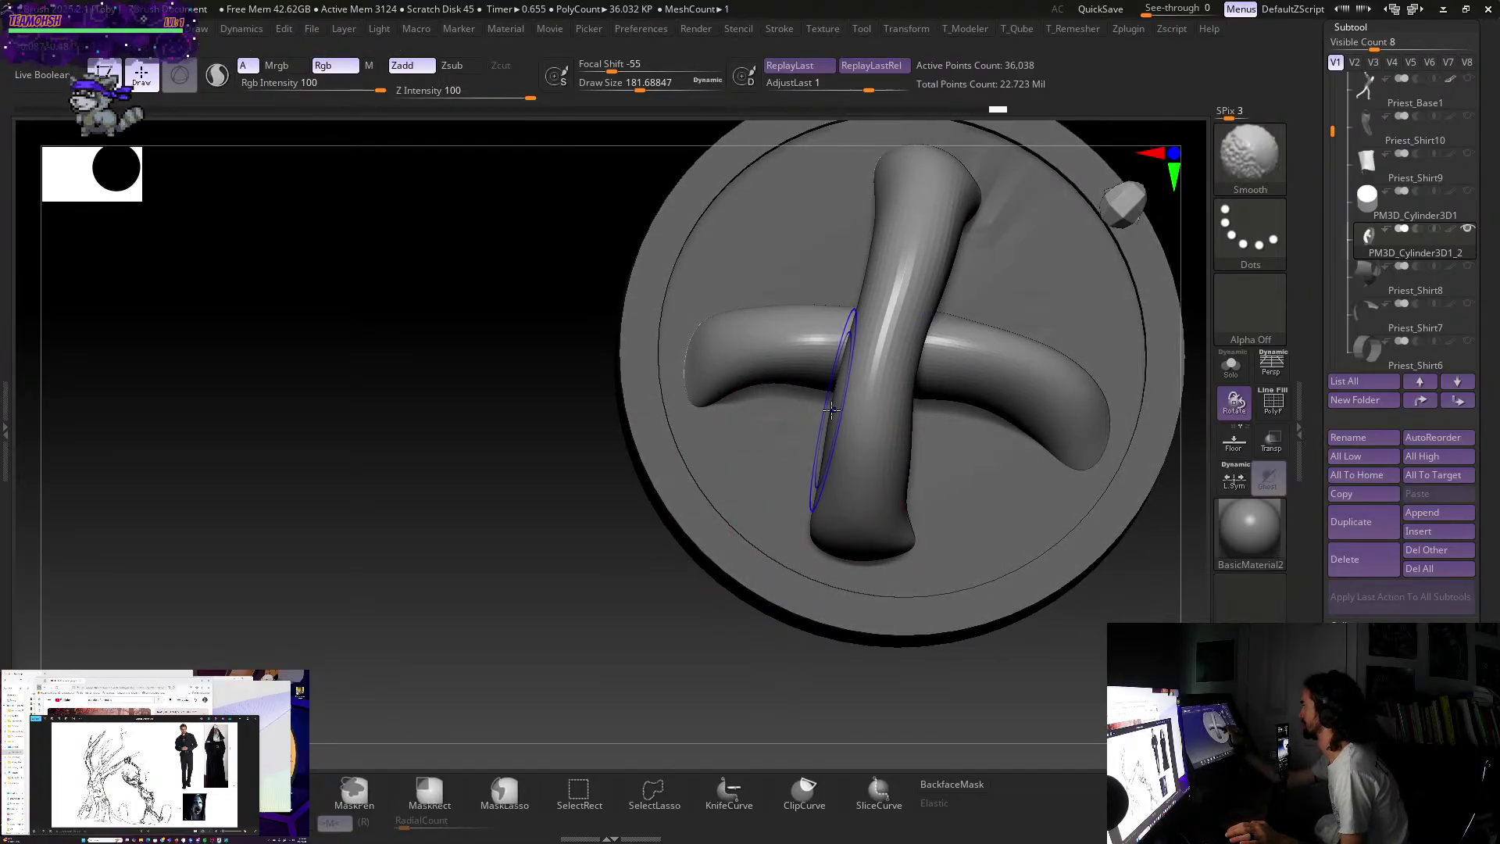
- Try remeshing the button and its stitch threads with DynaMesh, freezing the subdivision levels, and smooth the threads near their crossing
{"action": "mouse_move", "coordinate": [613, 500]}
{"action": "left_mouse_down"}
{"action": "mouse_move", "coordinate": [593, 542]}
{"action": "mouse_move", "coordinate": [543, 563]}
{"action": "mouse_move", "coordinate": [569, 563]}
{"action": "mouse_move", "coordinate": [463, 623]}
{"action": "left_mouse_up"}
{"action": "left_click_drag", "start_coordinate": [1043, 645], "coordinate": [1082, 684]}
{"action": "key", "text": "ctrl"}
{"action": "left_click", "coordinate": [1093, 694], "text": "ctrl"}
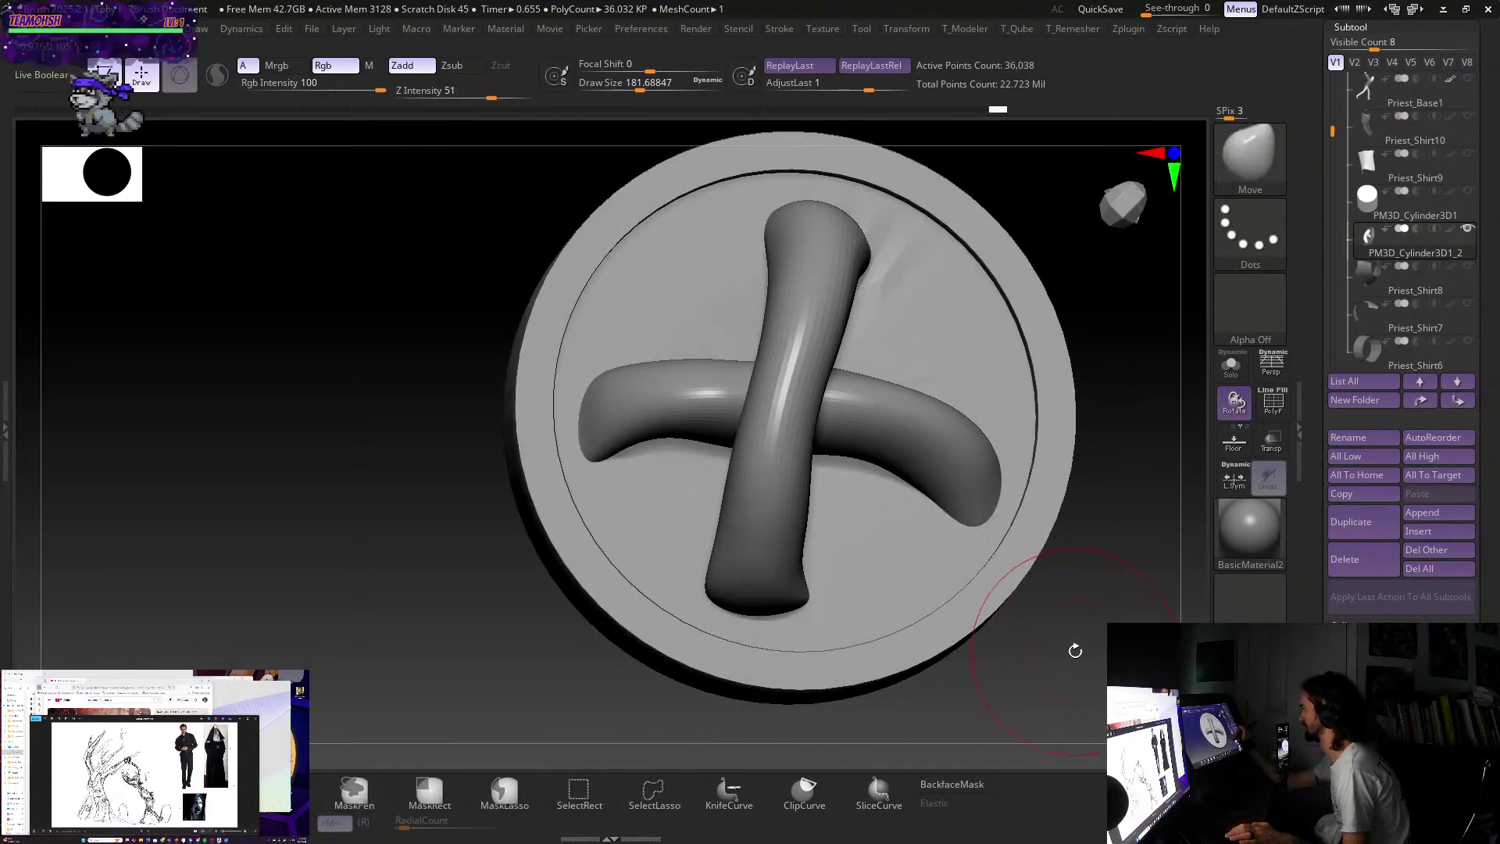
{"action": "key", "text": "shift+r"}
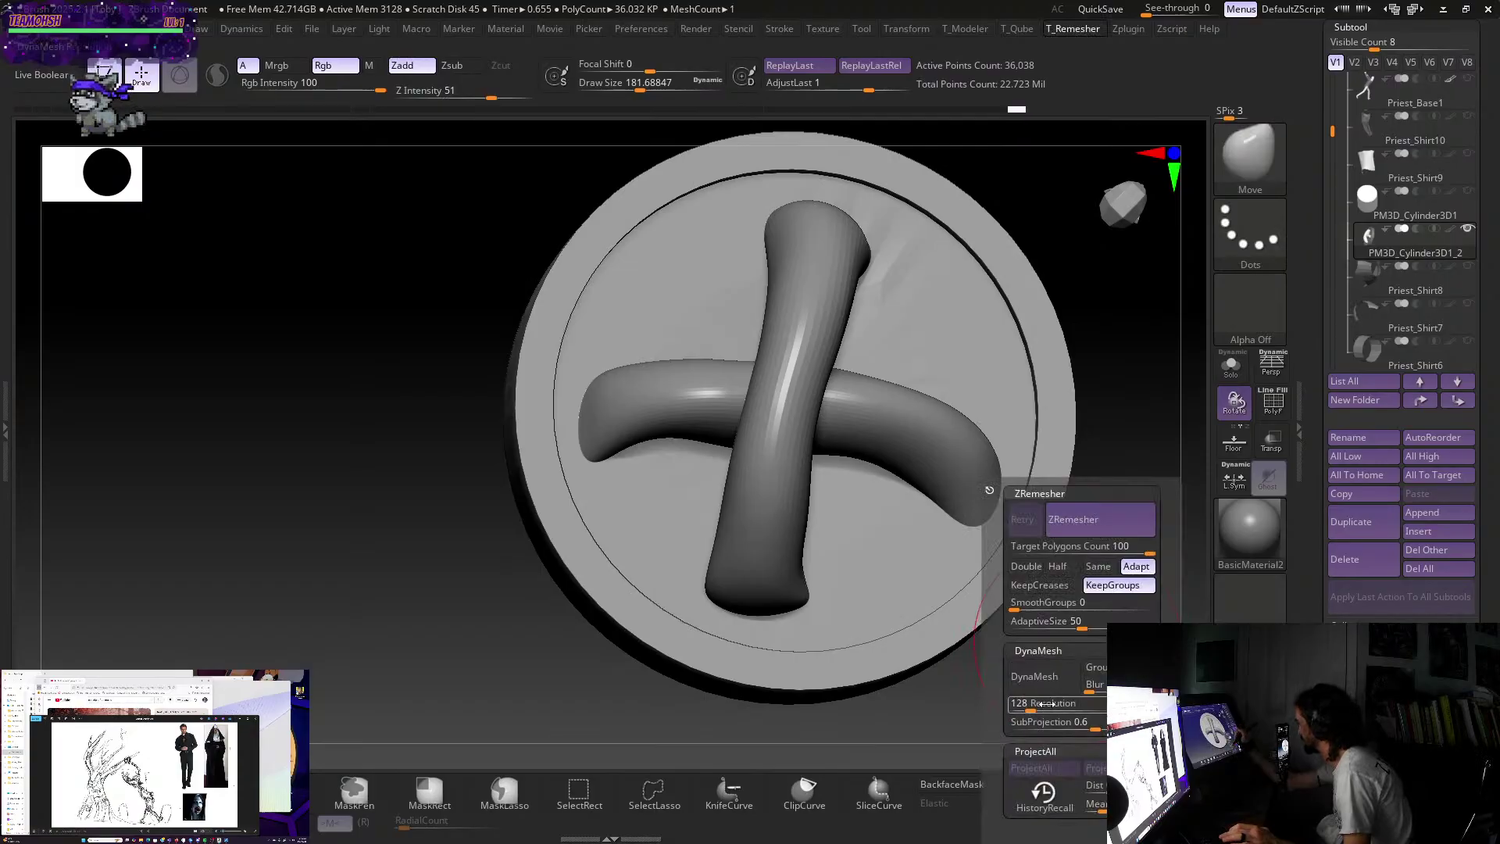
{"action": "left_click", "coordinate": [1069, 676]}
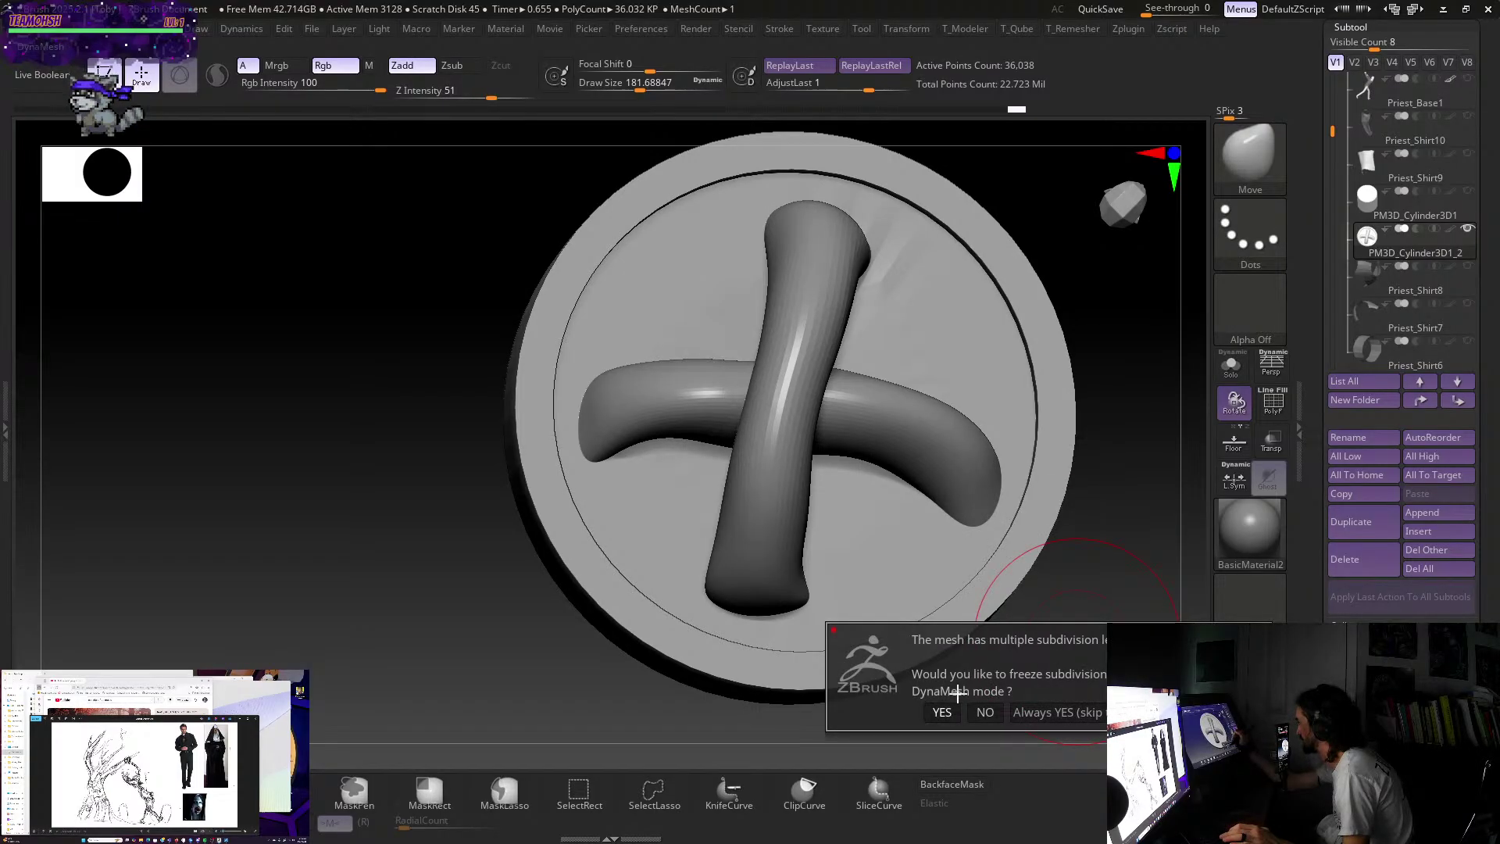
{"action": "left_click", "coordinate": [940, 712]}
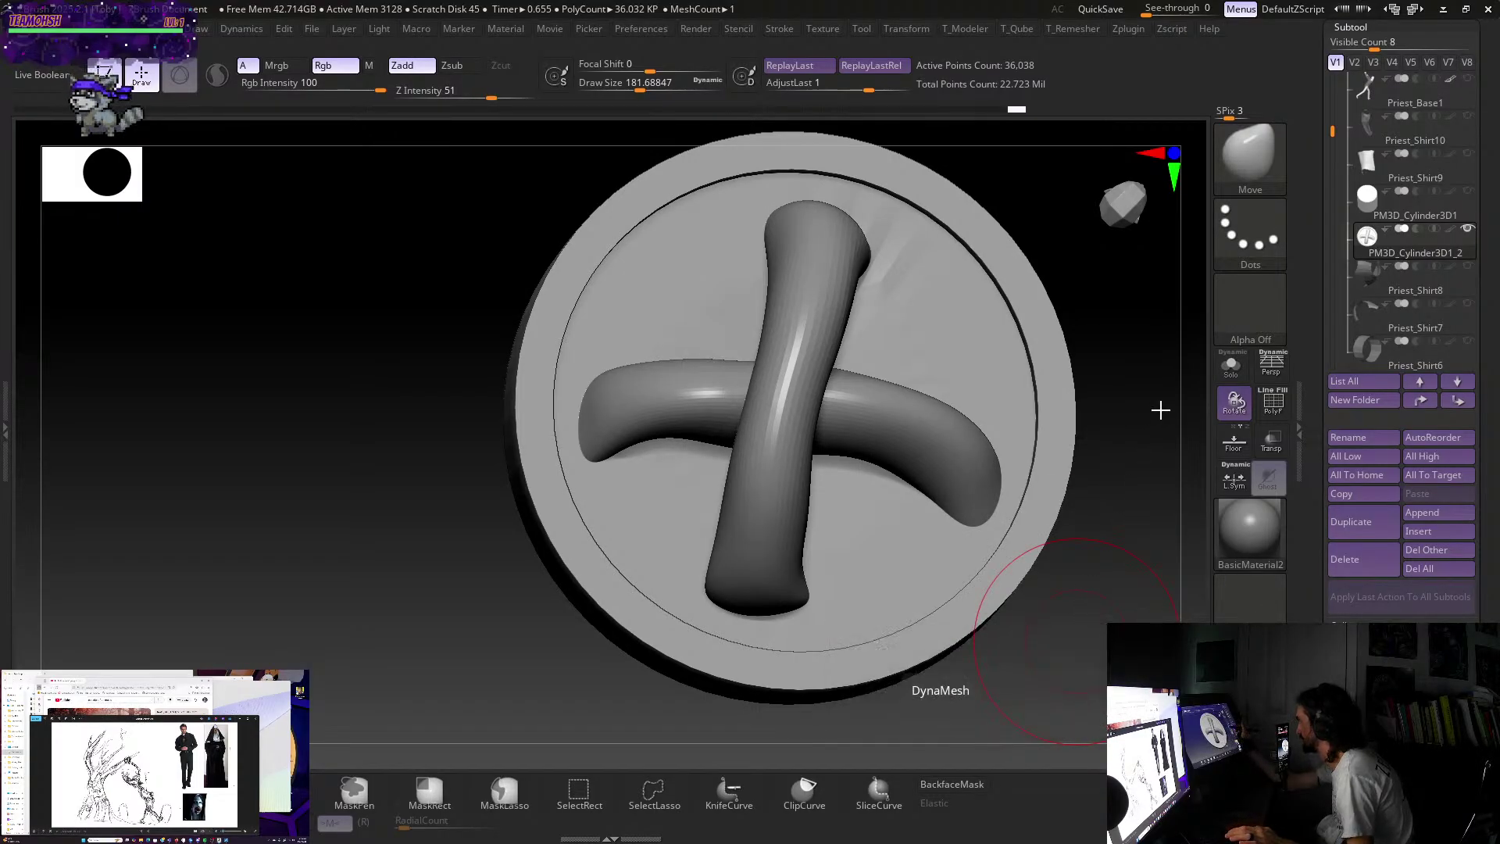
{"action": "mouse_move", "coordinate": [1078, 623]}
{"action": "left_mouse_down"}
{"action": "mouse_move", "coordinate": [1071, 654]}
{"action": "mouse_move", "coordinate": [1070, 638]}
{"action": "left_mouse_up"}
{"action": "left_click_drag", "start_coordinate": [759, 365], "coordinate": [858, 325], "text": "shift"}
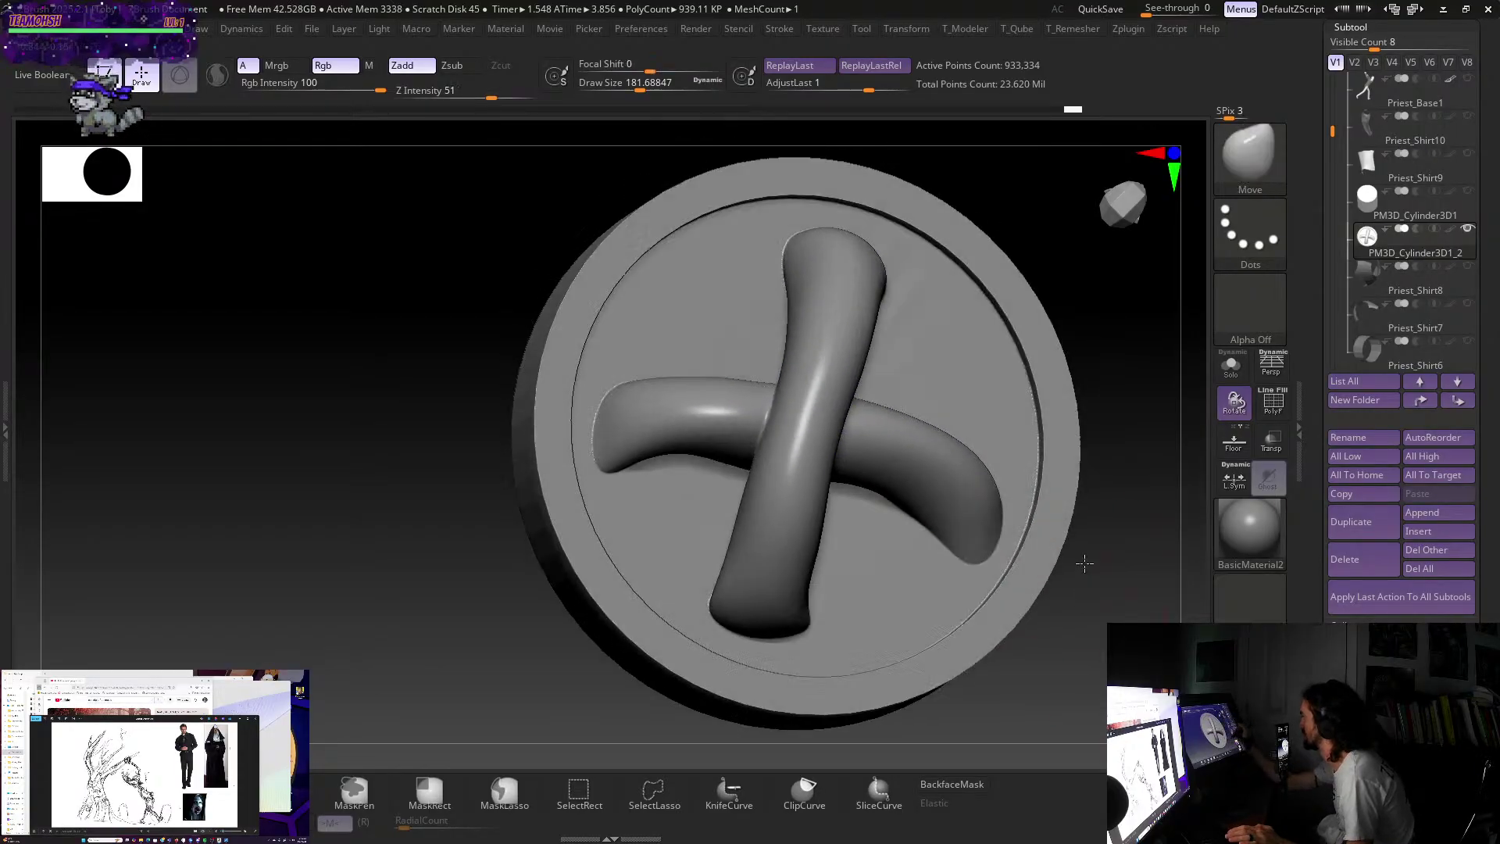
- Try masking around the thread crossing with a draw size of about 136, and undo the DynaMesh remesh
{"action": "mouse_move", "coordinate": [947, 440]}
{"action": "right_mouse_down"}
{"action": "mouse_move", "coordinate": [1062, 563]}
{"action": "mouse_move", "coordinate": [867, 543]}
{"action": "right_mouse_up"}
{"action": "key", "text": "shift"}
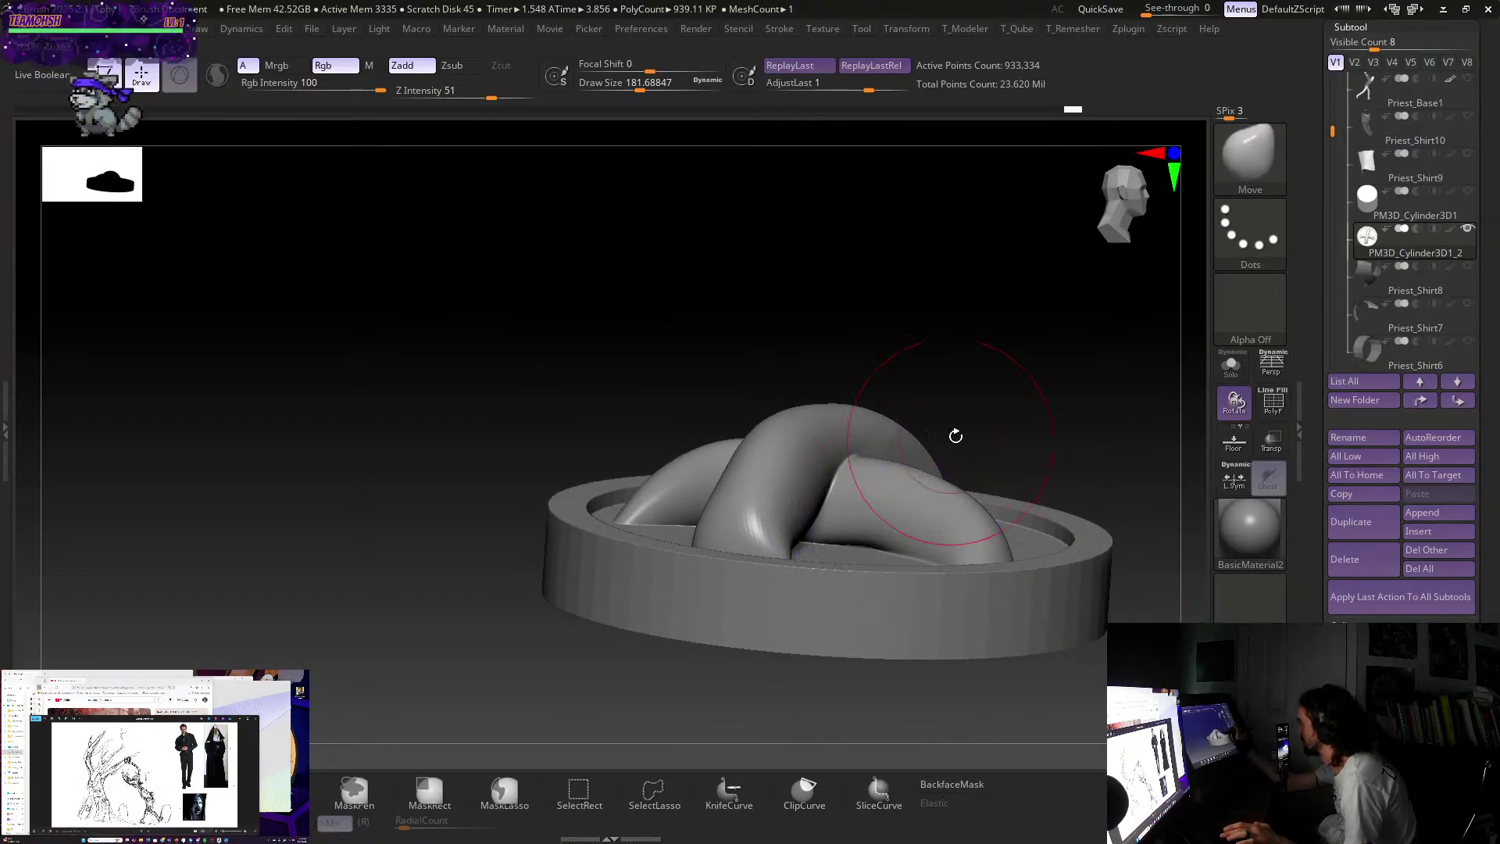
{"action": "key", "text": "s"}
{"action": "left_click_drag", "start_coordinate": [1016, 408], "coordinate": [995, 407]}
{"action": "mouse_move", "coordinate": [1055, 401]}
{"action": "right_mouse_down", "text": "ctrl"}
{"action": "mouse_move", "coordinate": [1067, 506]}
{"action": "mouse_move", "coordinate": [969, 602]}
{"action": "right_mouse_up", "text": "ctrl"}
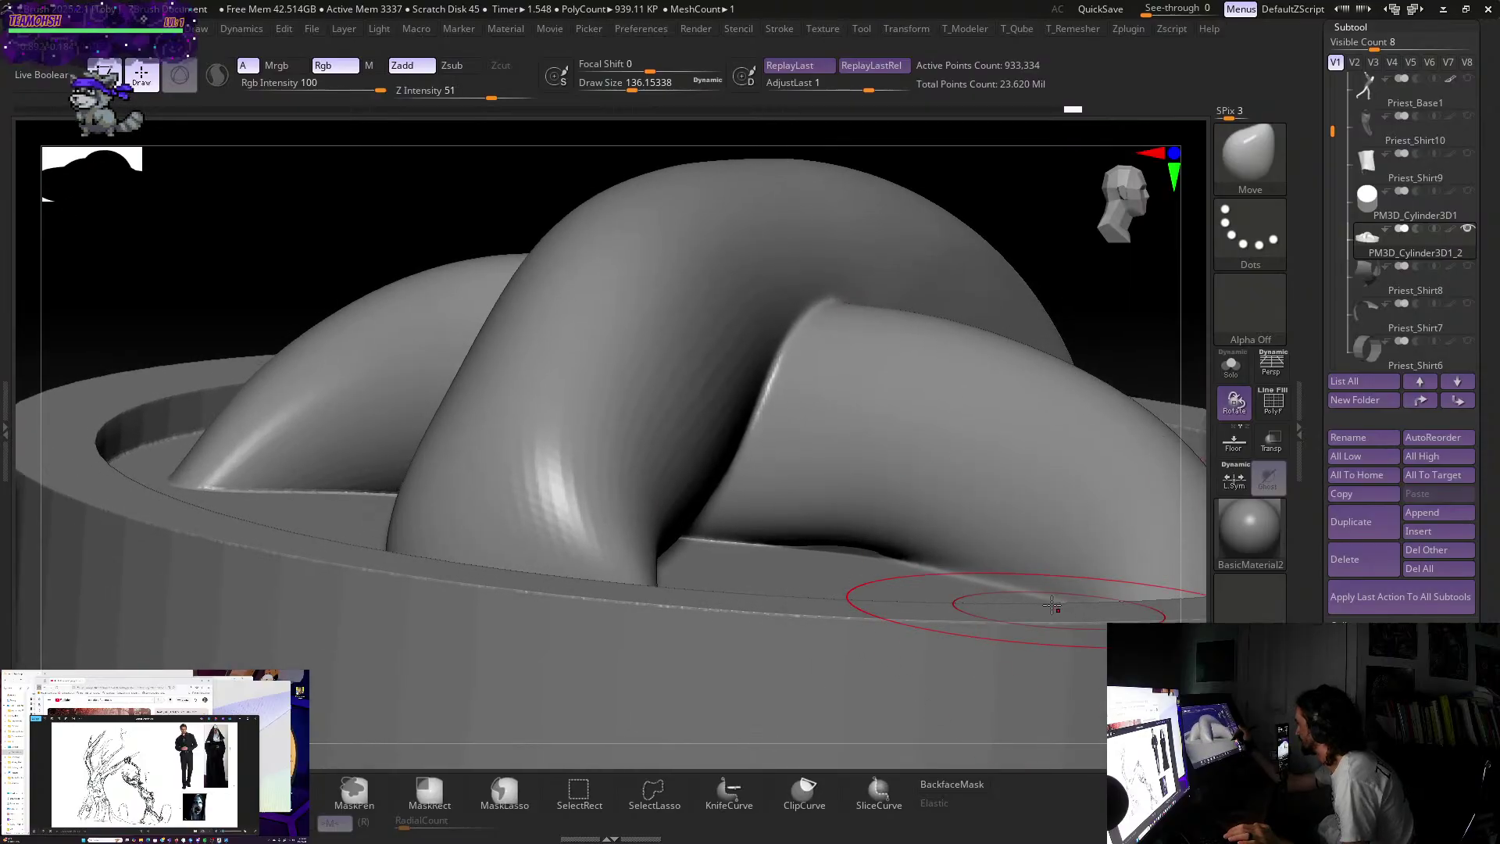
{"action": "key", "text": "ctrl"}
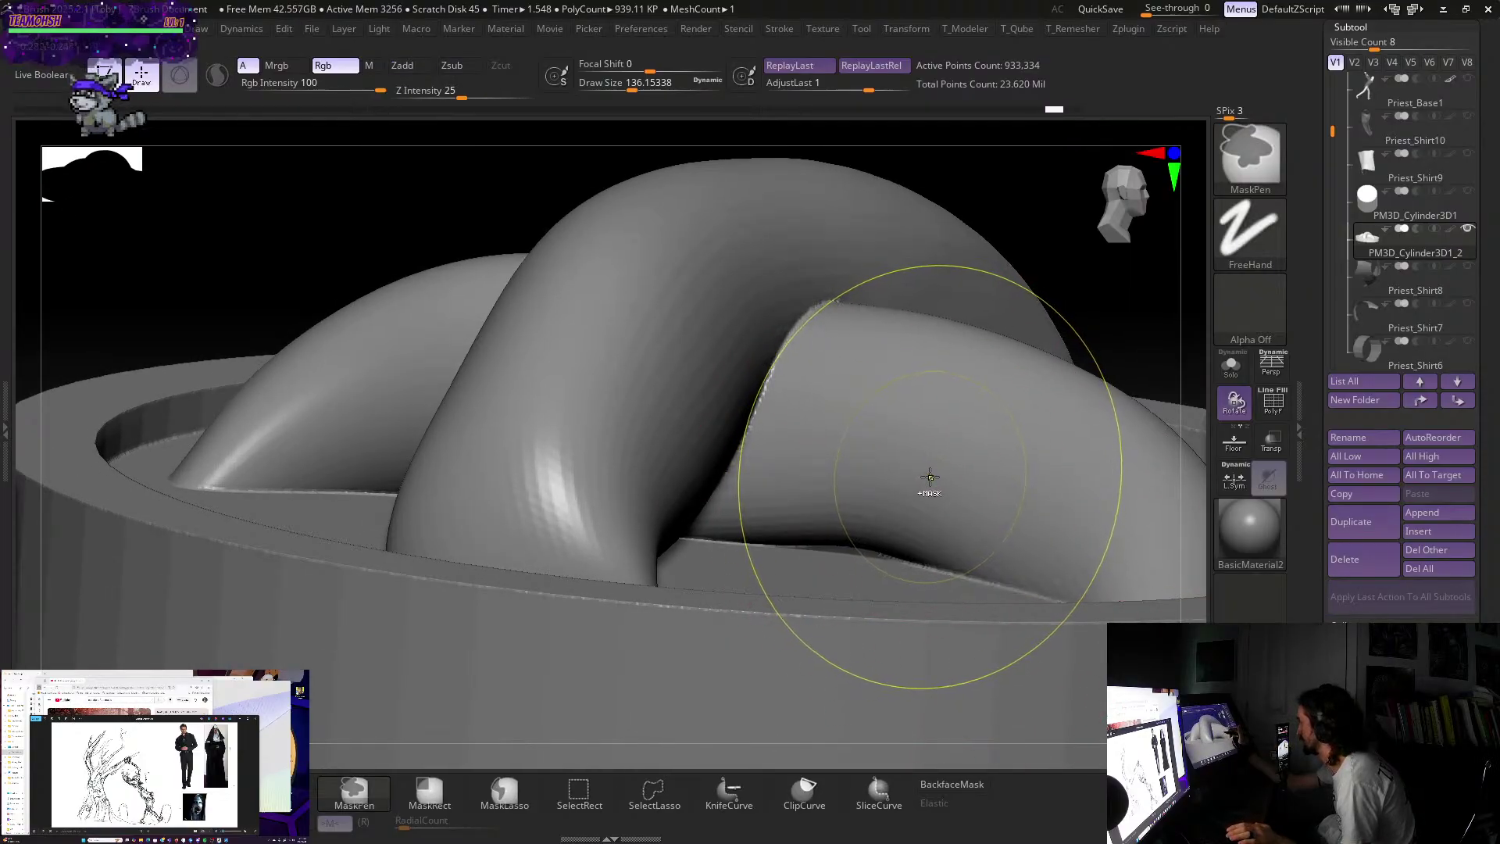
{"action": "mouse_move", "coordinate": [930, 477]}
{"action": "left_mouse_down", "text": "ctrl"}
{"action": "mouse_move", "coordinate": [1078, 391]}
{"action": "mouse_move", "coordinate": [1035, 408]}
{"action": "left_mouse_up", "text": "ctrl"}
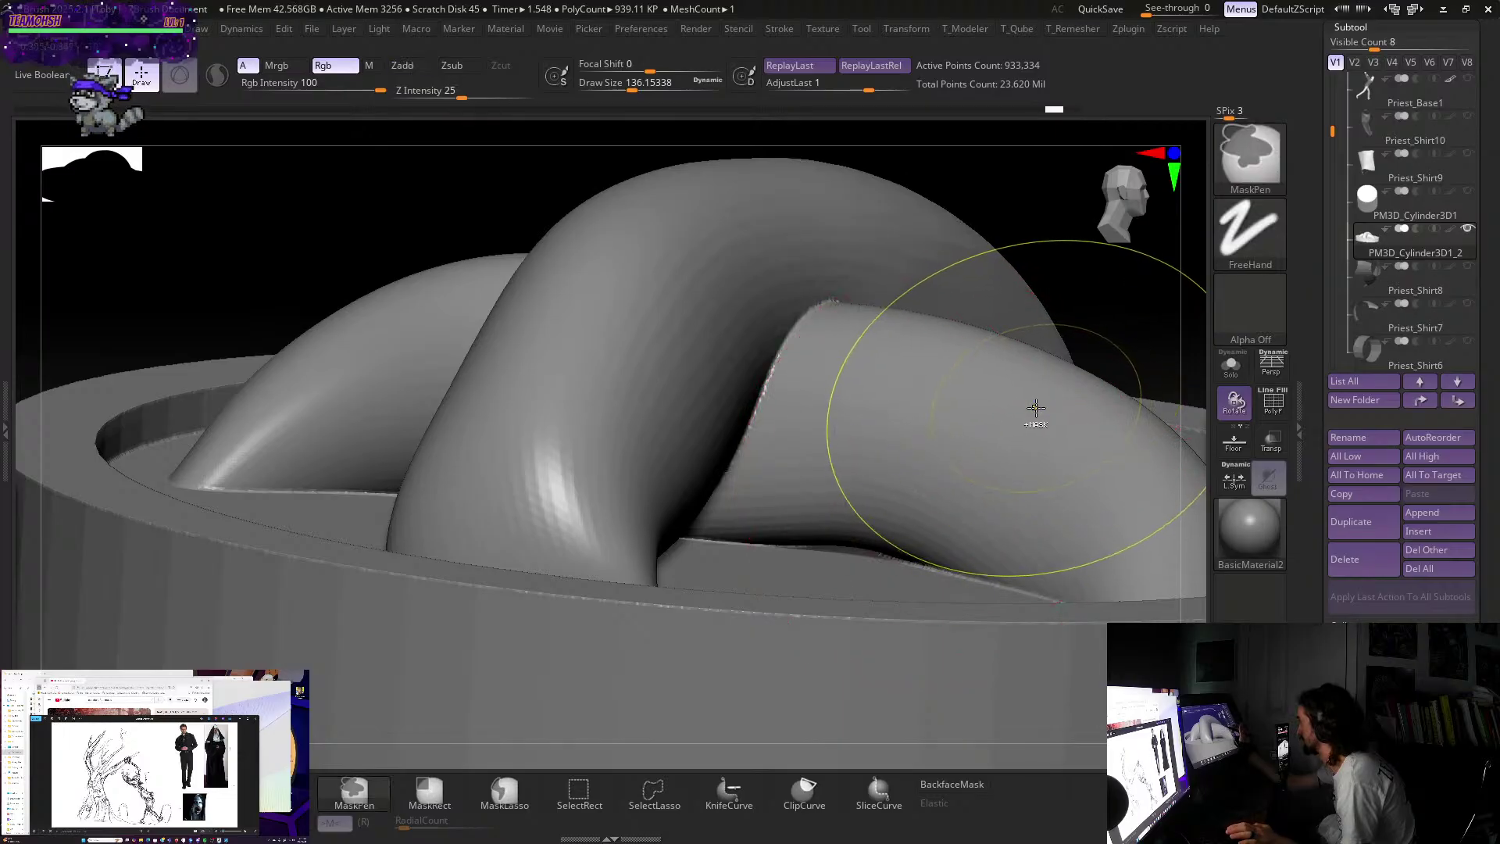
{"action": "key", "text": "ctrl"}
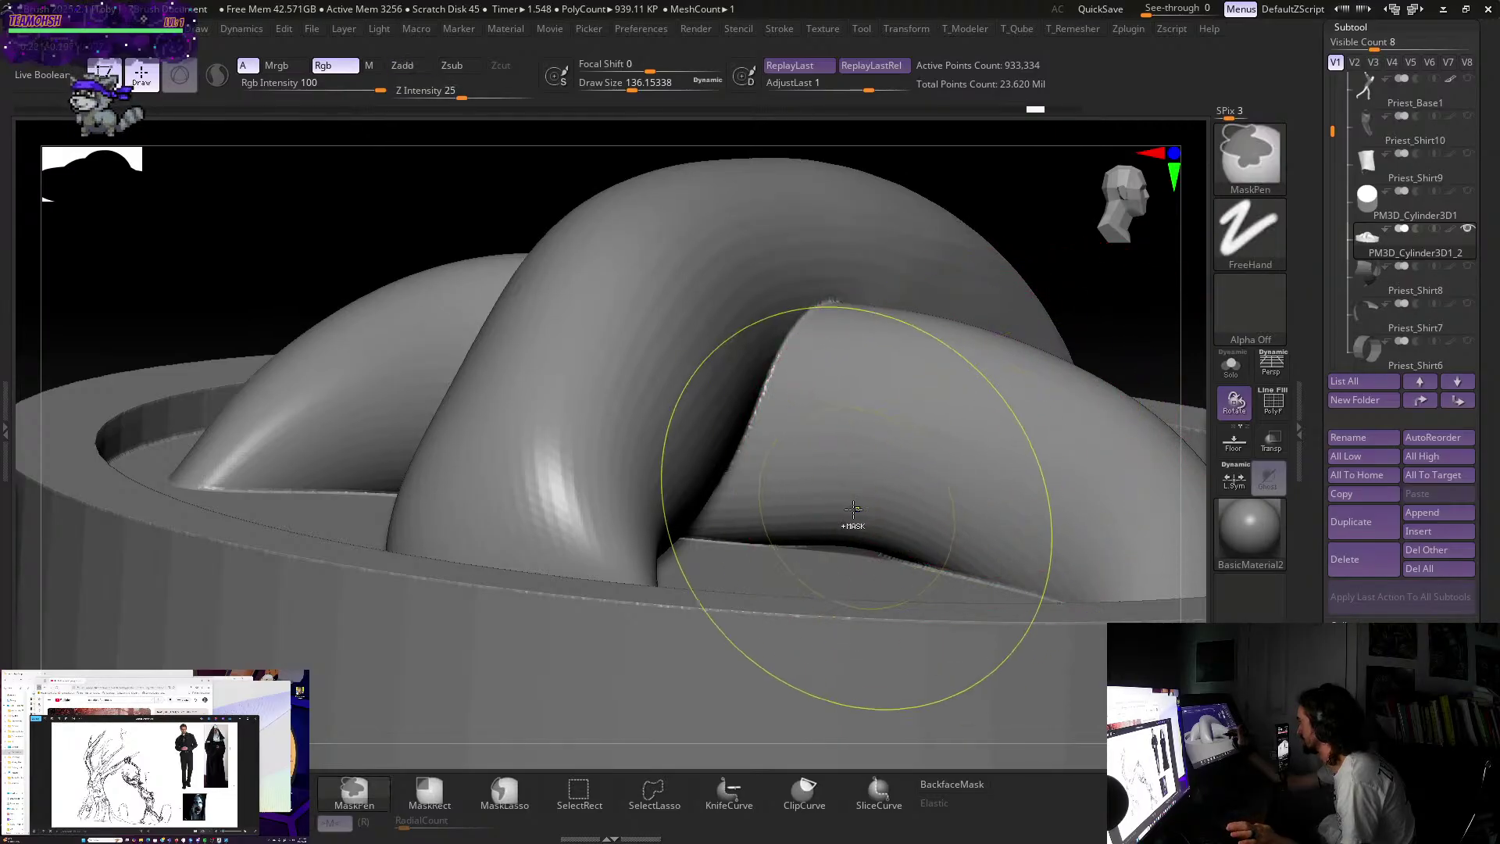
{"action": "key", "text": "ctrl+z"}
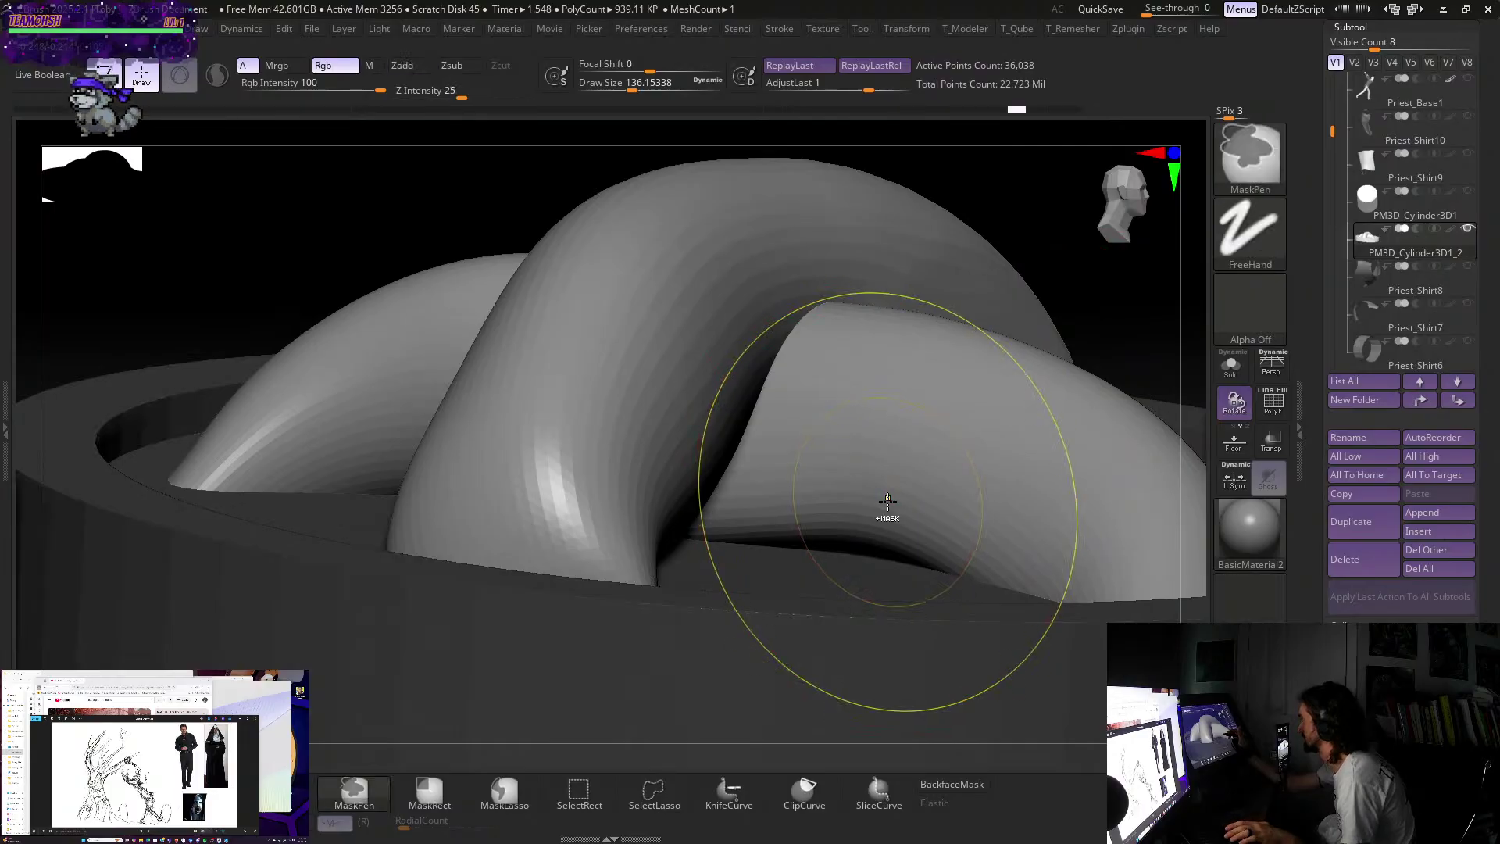
- Reshape the stitch threads around their crossing using the Move brush at a draw size of about 87
{"action": "key", "text": "s"}
{"action": "left_click_drag", "start_coordinate": [912, 501], "coordinate": [875, 502]}
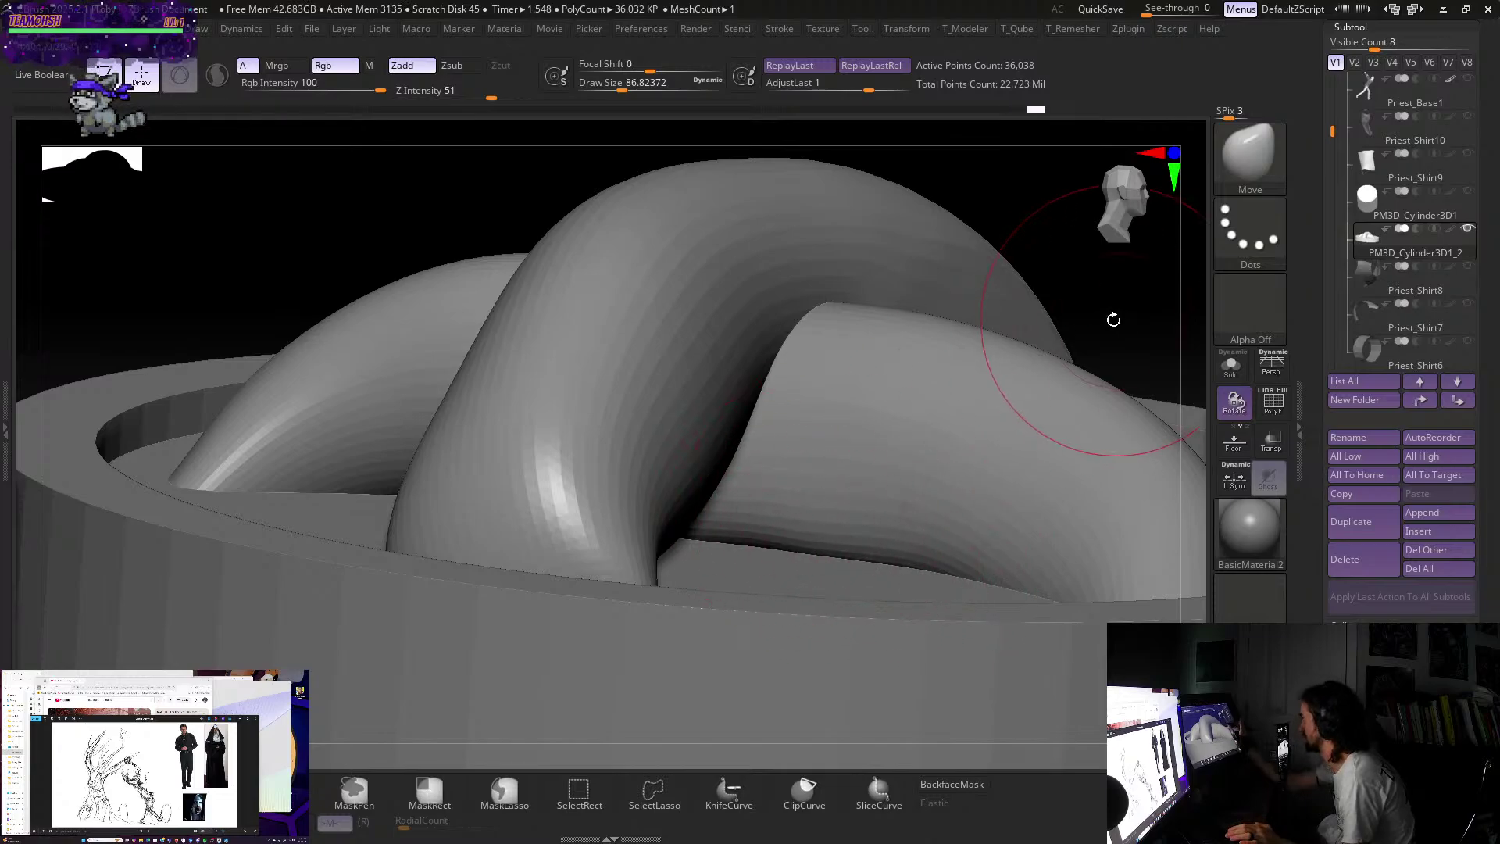
{"action": "left_click_drag", "start_coordinate": [1112, 321], "coordinate": [1088, 504]}
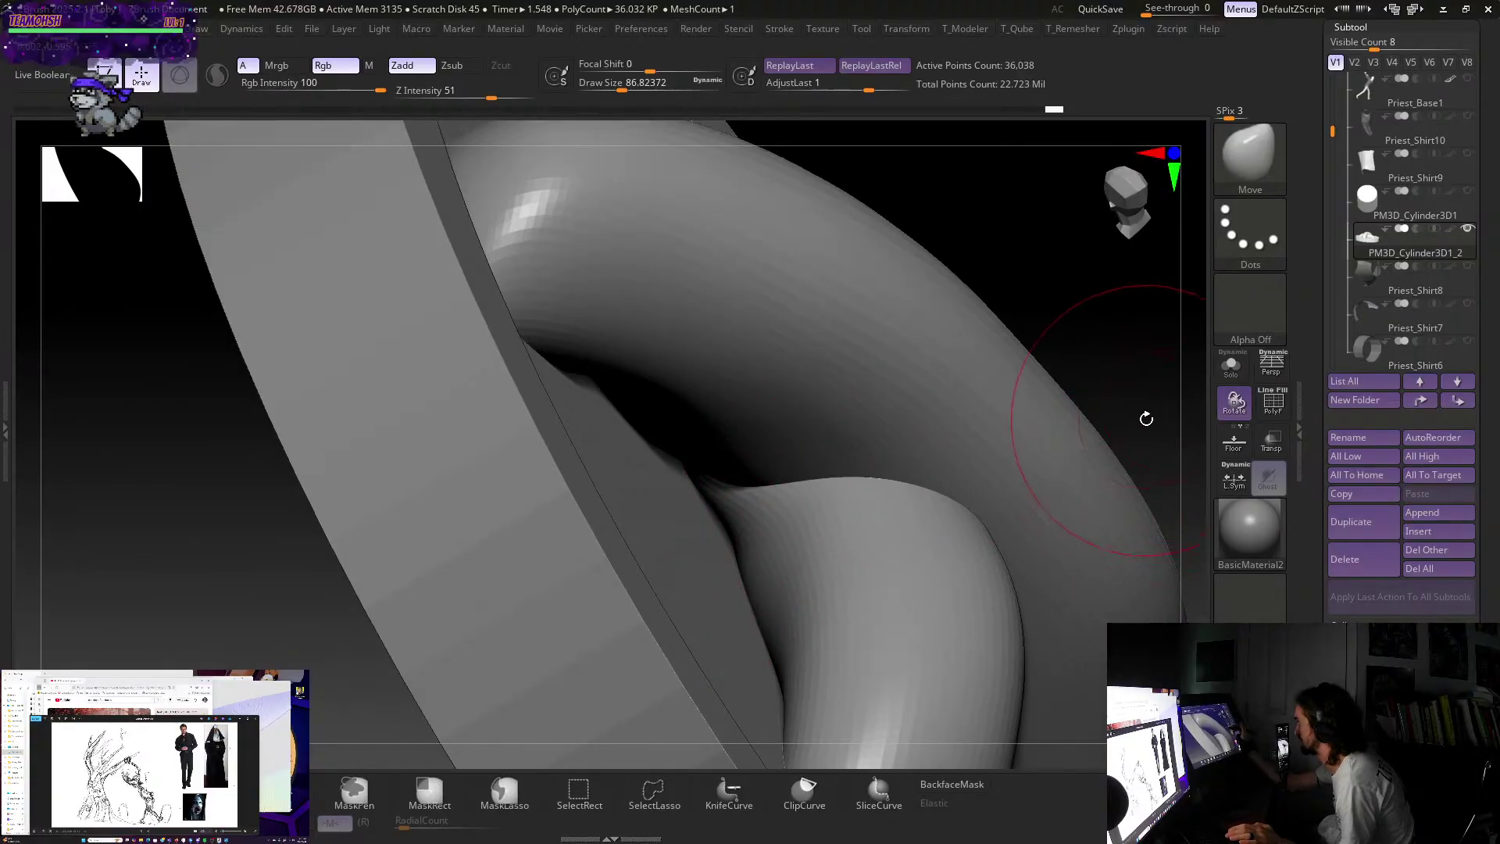
{"action": "mouse_move", "coordinate": [1146, 419]}
{"action": "left_mouse_down"}
{"action": "mouse_move", "coordinate": [1071, 469]}
{"action": "mouse_move", "coordinate": [1018, 479]}
{"action": "mouse_move", "coordinate": [1081, 489]}
{"action": "mouse_move", "coordinate": [1104, 429]}
{"action": "mouse_move", "coordinate": [1155, 419]}
{"action": "mouse_move", "coordinate": [1089, 516]}
{"action": "mouse_move", "coordinate": [1088, 612]}
{"action": "mouse_move", "coordinate": [1016, 594]}
{"action": "left_mouse_up"}
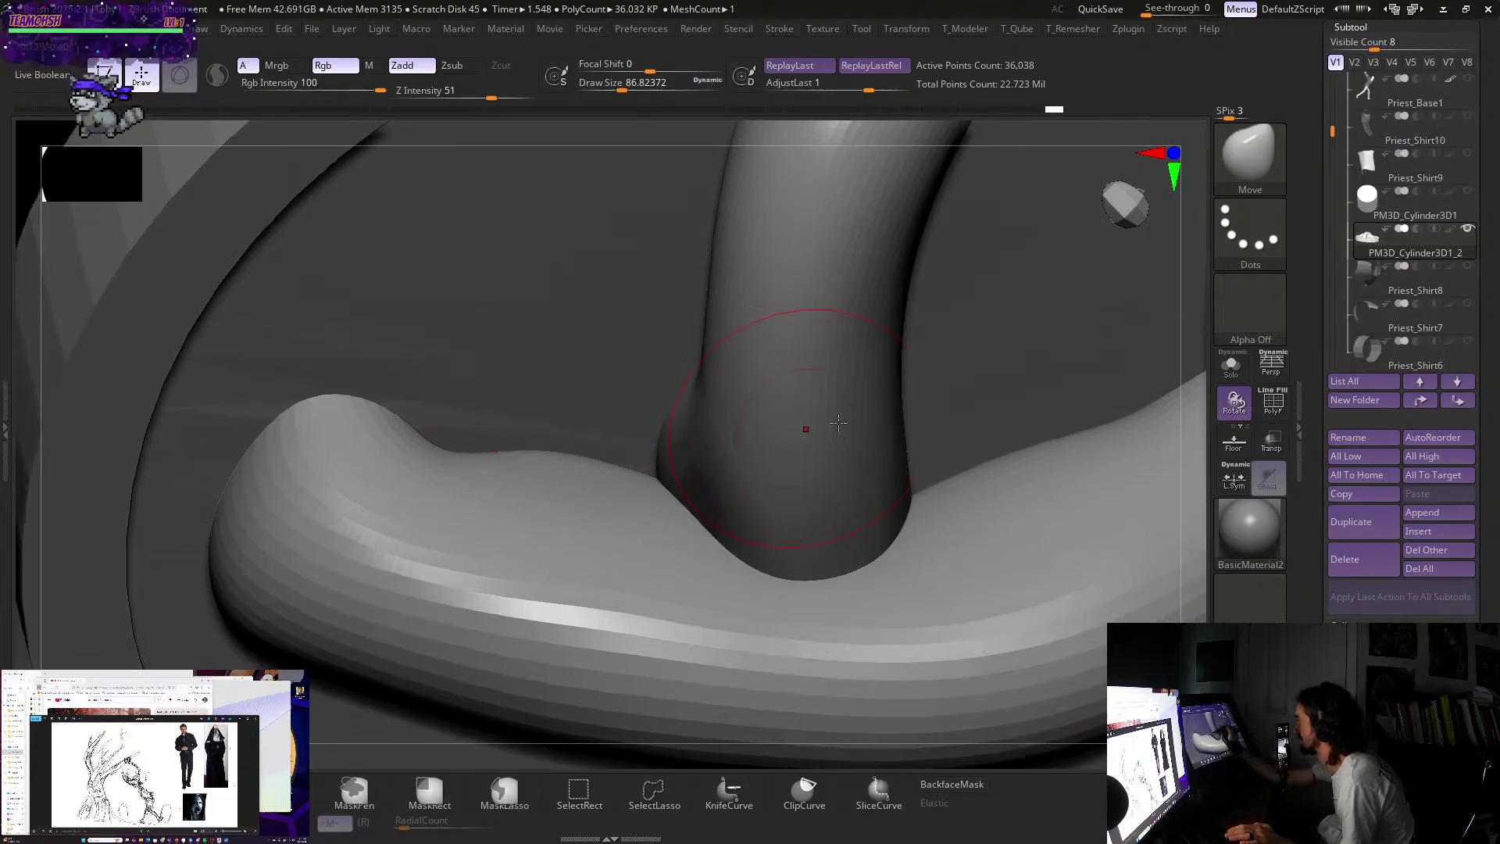
{"action": "left_click_drag", "start_coordinate": [1199, 502], "coordinate": [705, 500]}
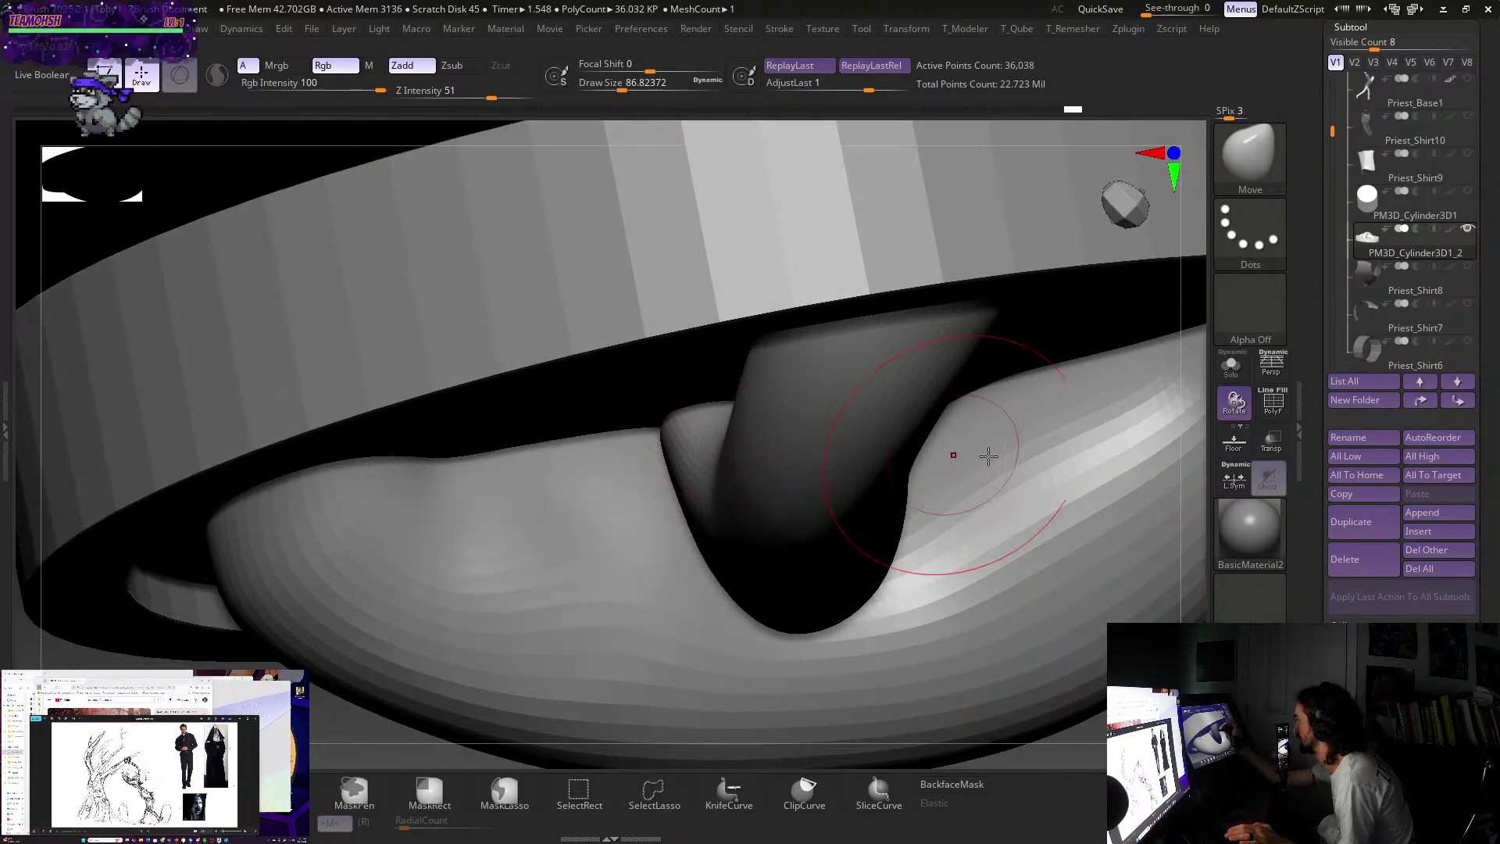
{"action": "left_click_drag", "start_coordinate": [1196, 656], "coordinate": [1038, 496]}
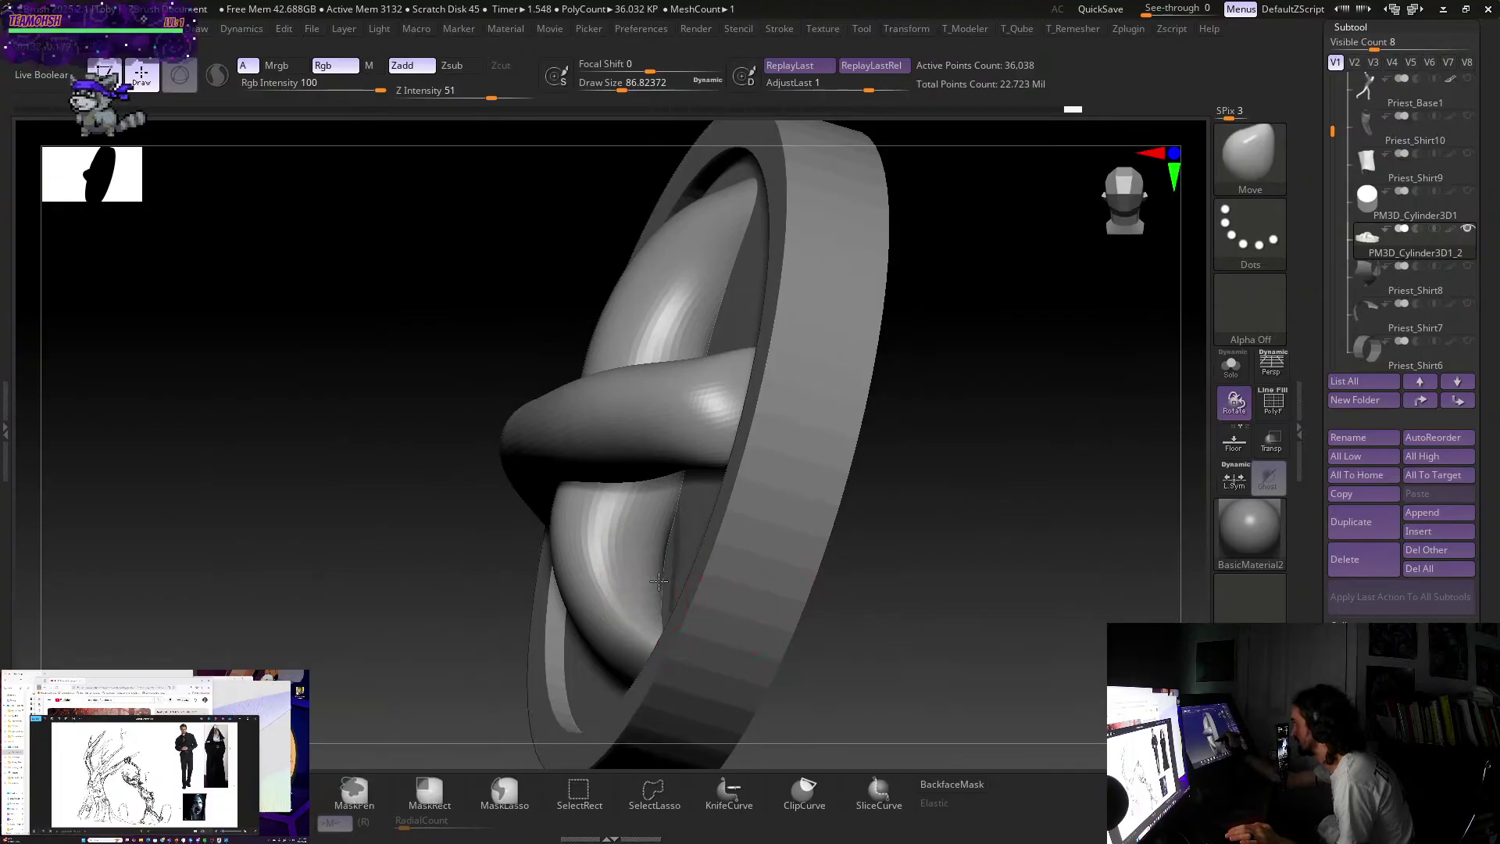
{"action": "mouse_move", "coordinate": [830, 553]}
{"action": "left_mouse_down"}
{"action": "mouse_move", "coordinate": [954, 556]}
{"action": "mouse_move", "coordinate": [779, 552]}
{"action": "left_mouse_up"}
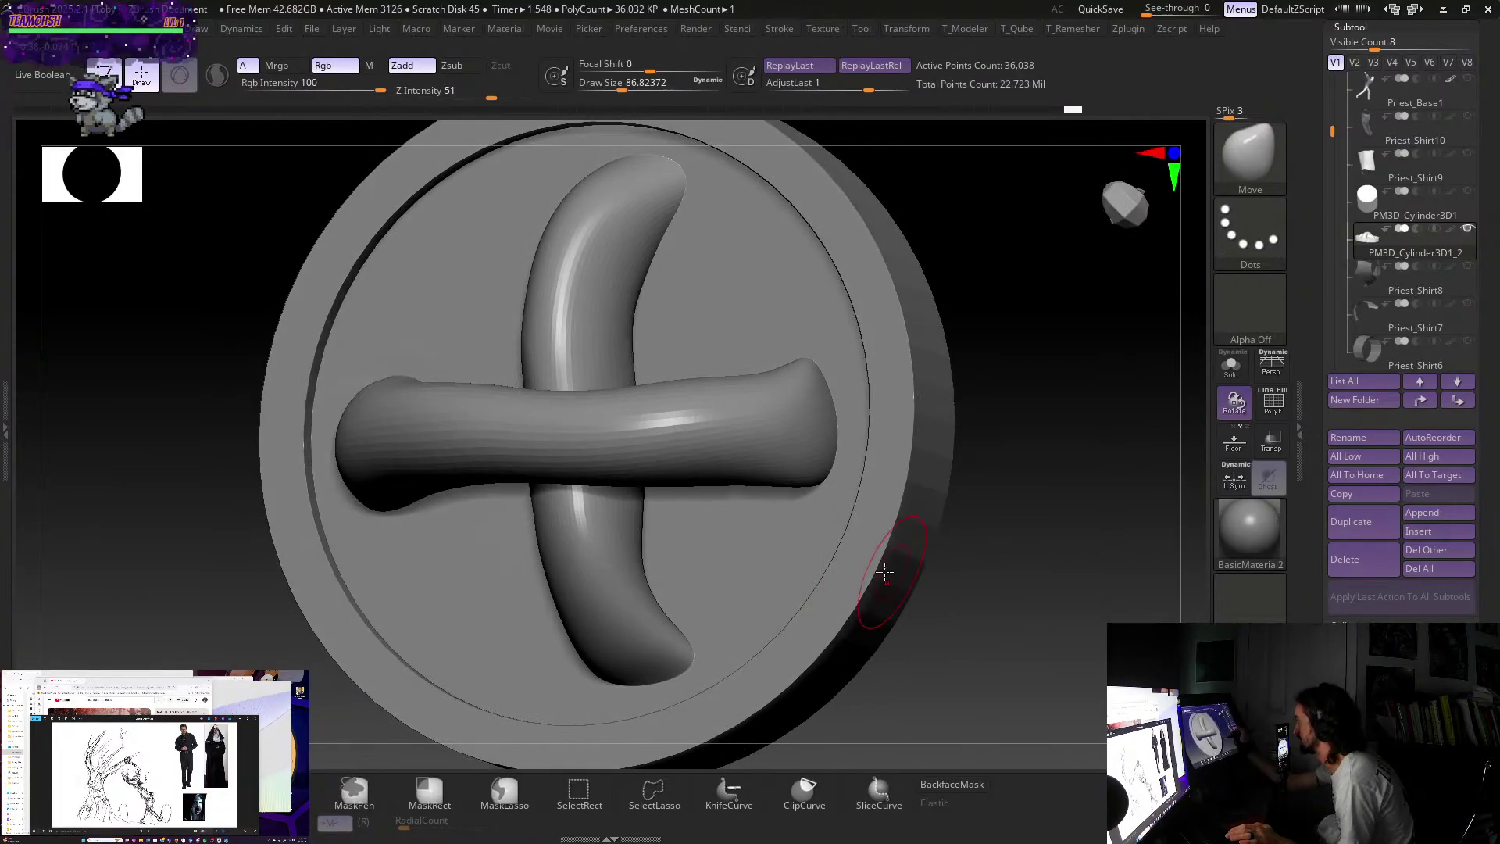
- Enlarge the Move brush to about 104 and adjust the sides of the under-thread's lower half
{"action": "key", "text": "w"}
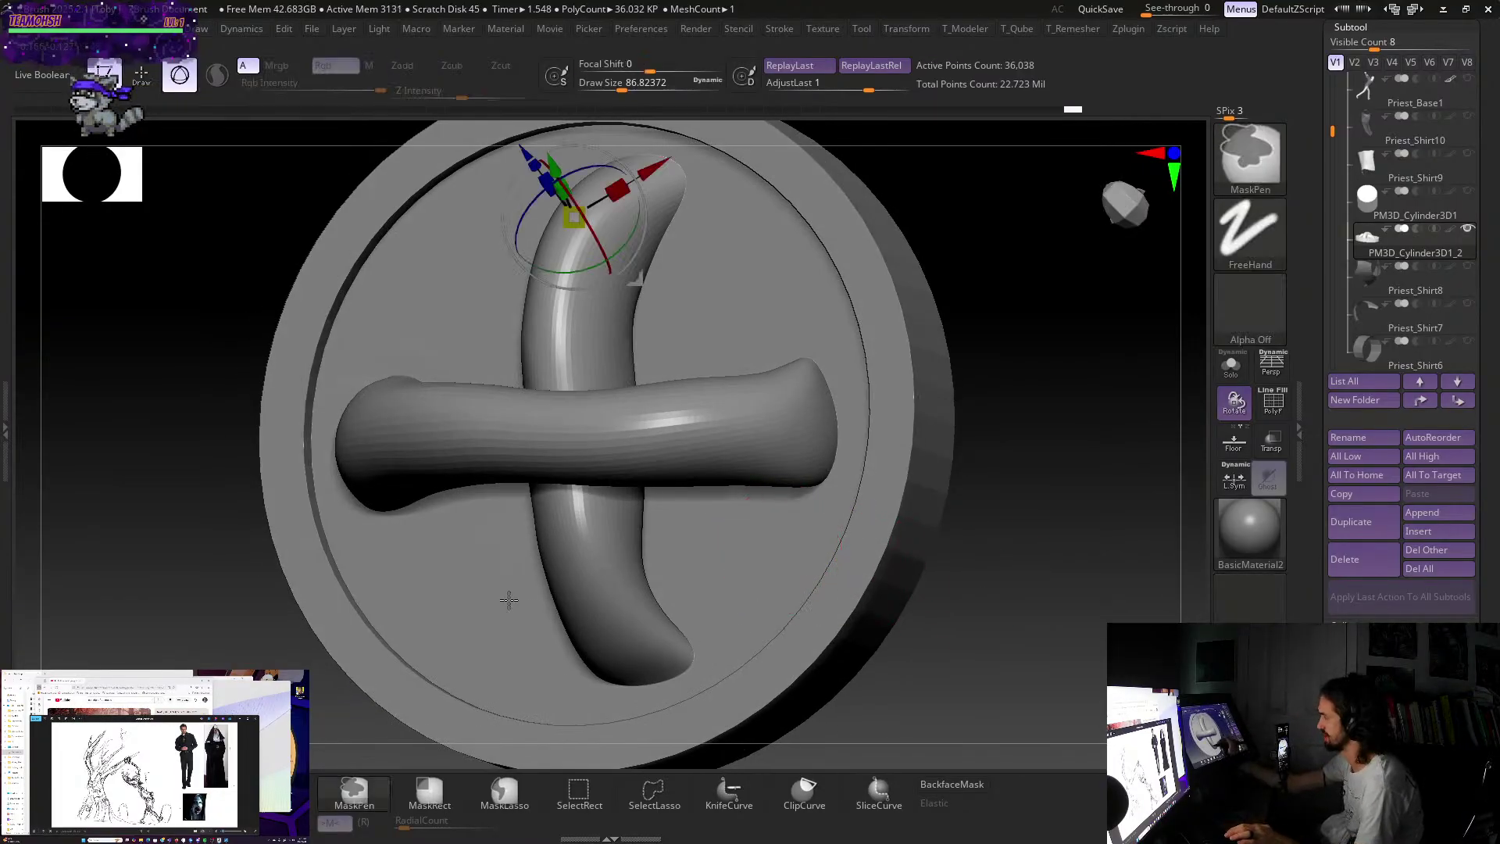
{"action": "left_click", "coordinate": [509, 599]}
{"action": "mouse_move", "coordinate": [976, 521]}
{"action": "left_mouse_down"}
{"action": "mouse_move", "coordinate": [1038, 521]}
{"action": "mouse_move", "coordinate": [995, 600]}
{"action": "mouse_move", "coordinate": [1010, 607]}
{"action": "left_mouse_up"}
{"action": "key", "text": "q"}
{"action": "key", "text": "s"}
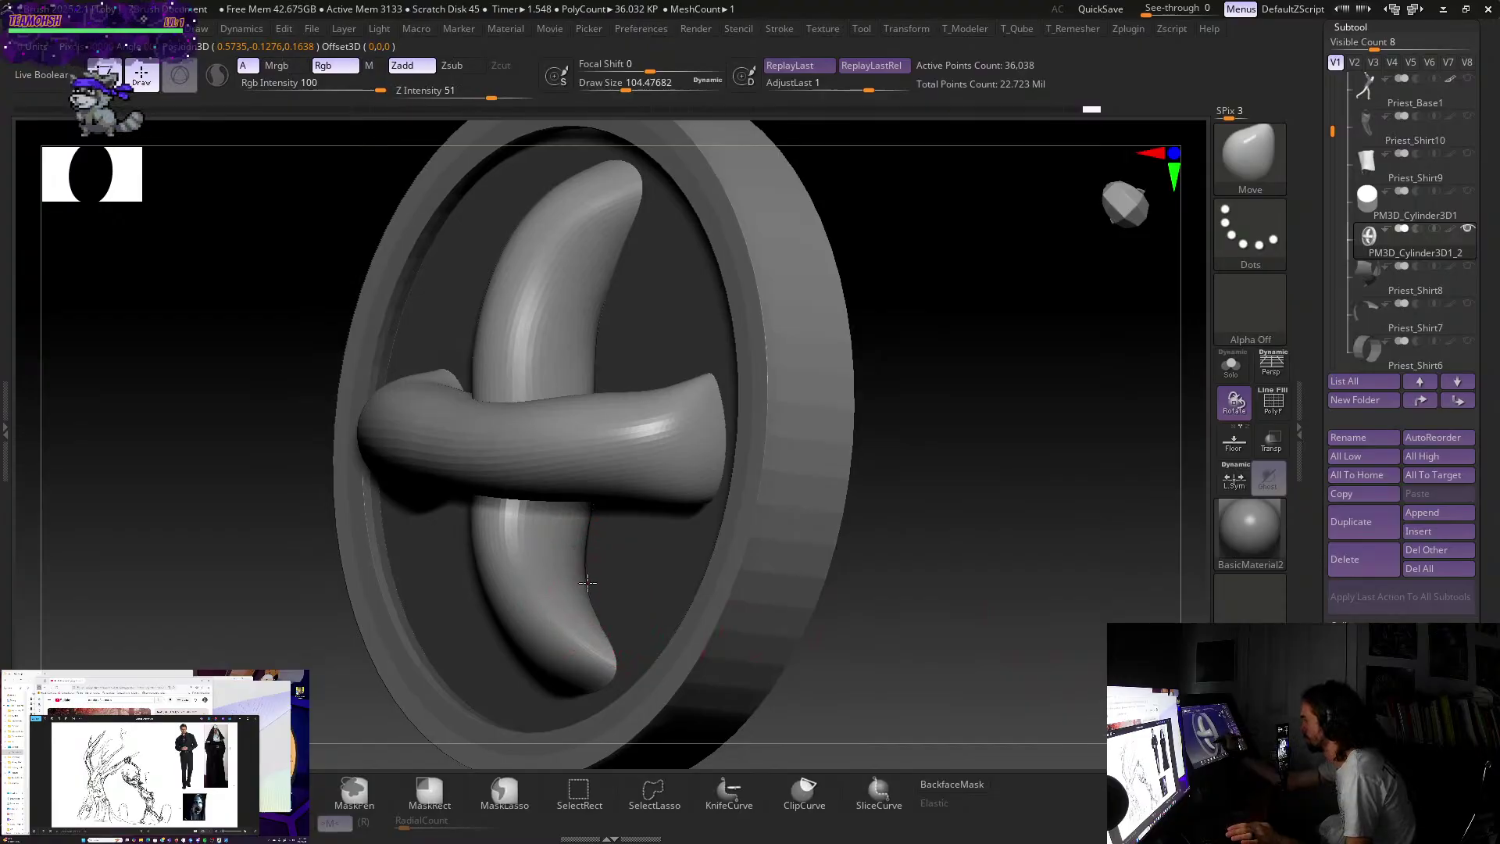
{"action": "mouse_move", "coordinate": [860, 532]}
{"action": "left_mouse_down"}
{"action": "mouse_move", "coordinate": [998, 519]}
{"action": "mouse_move", "coordinate": [1082, 469]}
{"action": "left_mouse_up"}
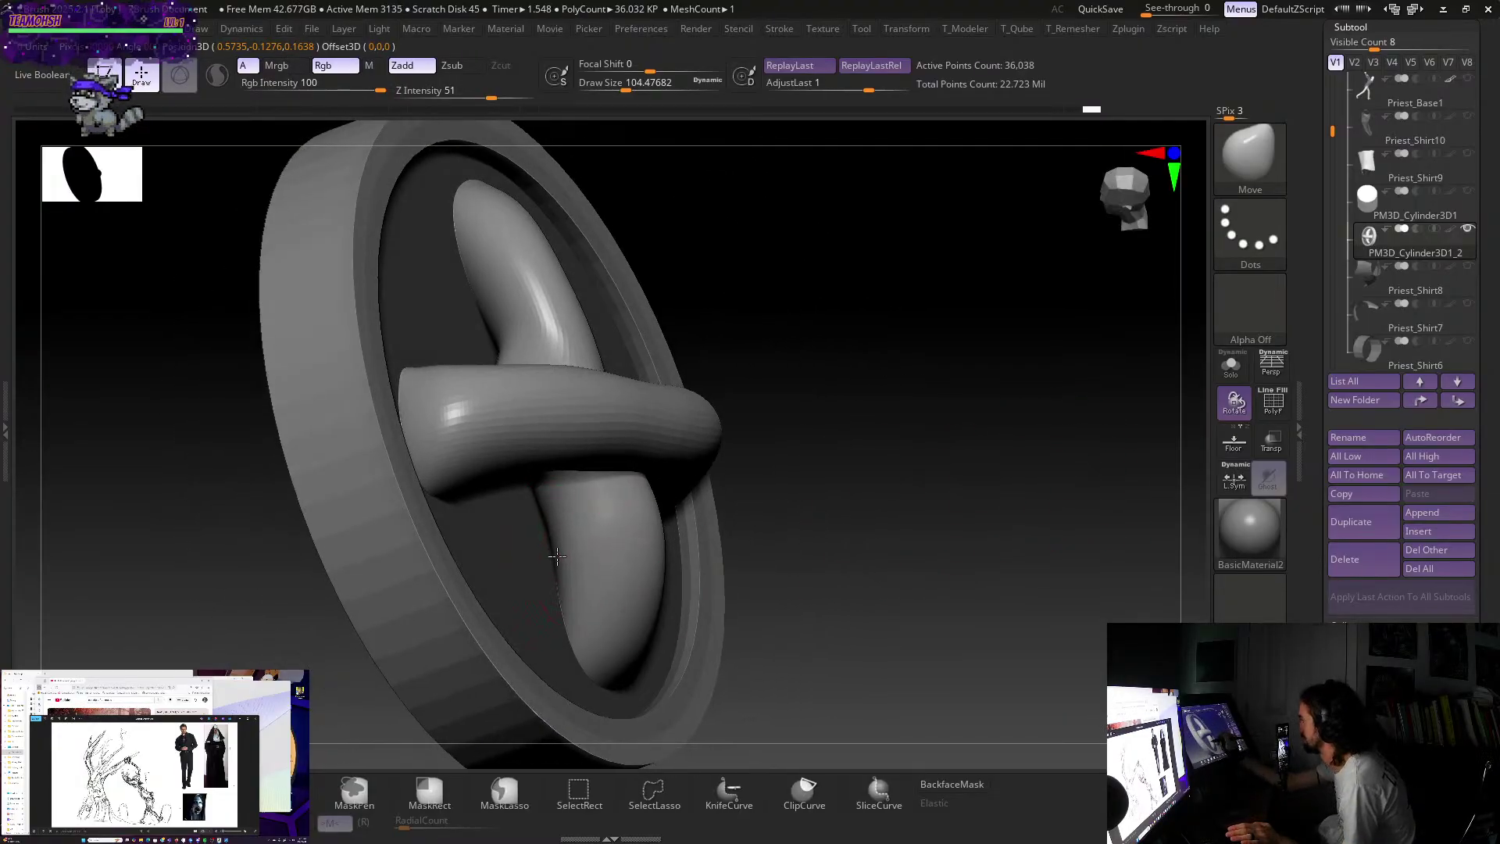
- Move the surfaces of both stitch threads around the overlap so they bend more tightly against each other
{"action": "left_click_drag", "start_coordinate": [813, 514], "coordinate": [907, 397]}
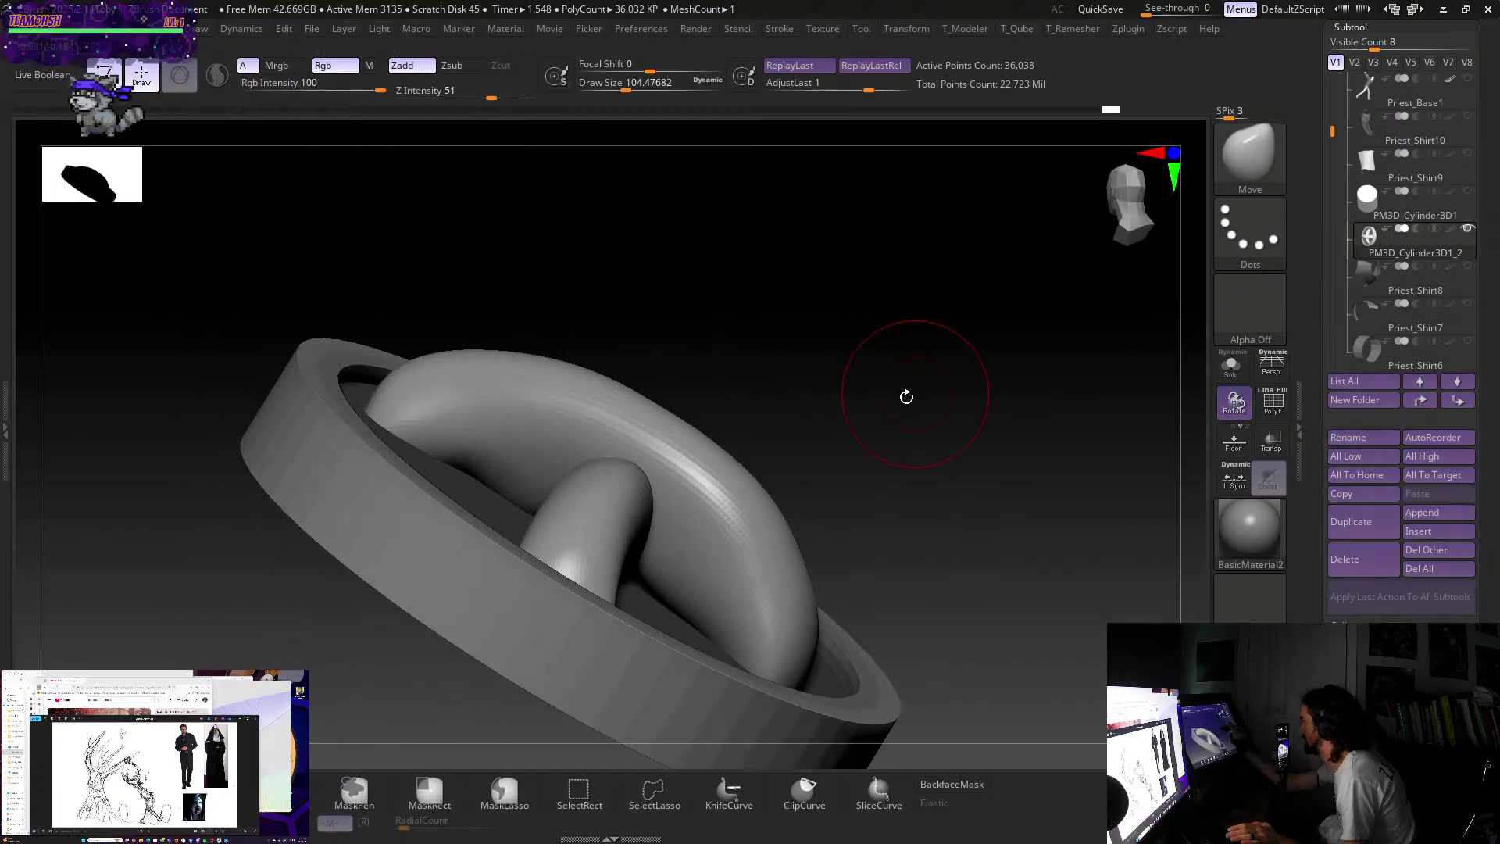
{"action": "left_click_drag", "start_coordinate": [977, 500], "coordinate": [930, 461]}
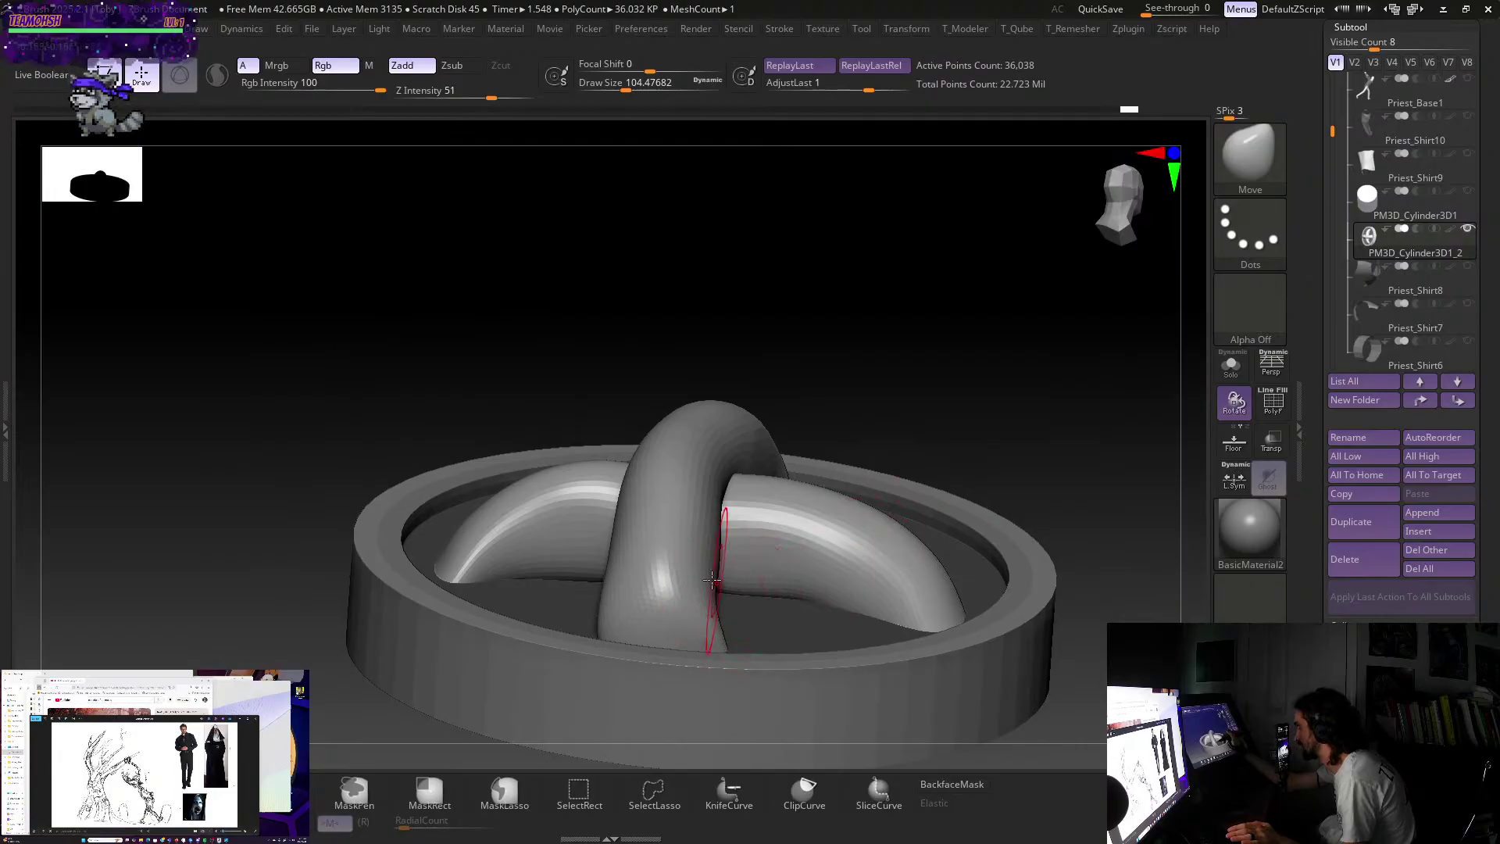
{"action": "right_click_drag", "start_coordinate": [794, 455], "coordinate": [556, 615]}
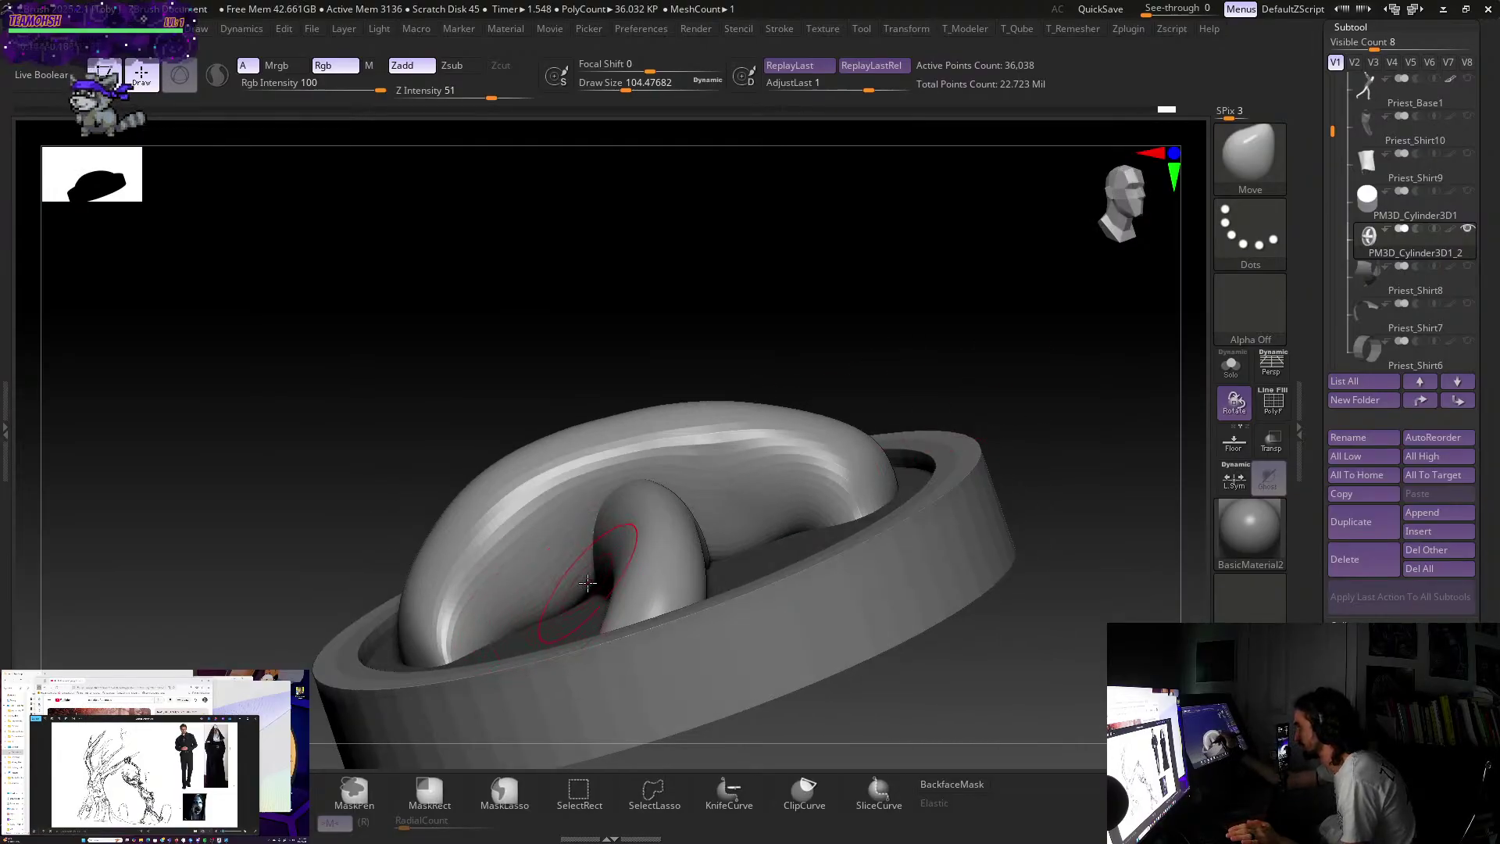
{"action": "left_click_drag", "start_coordinate": [1038, 419], "coordinate": [766, 490]}
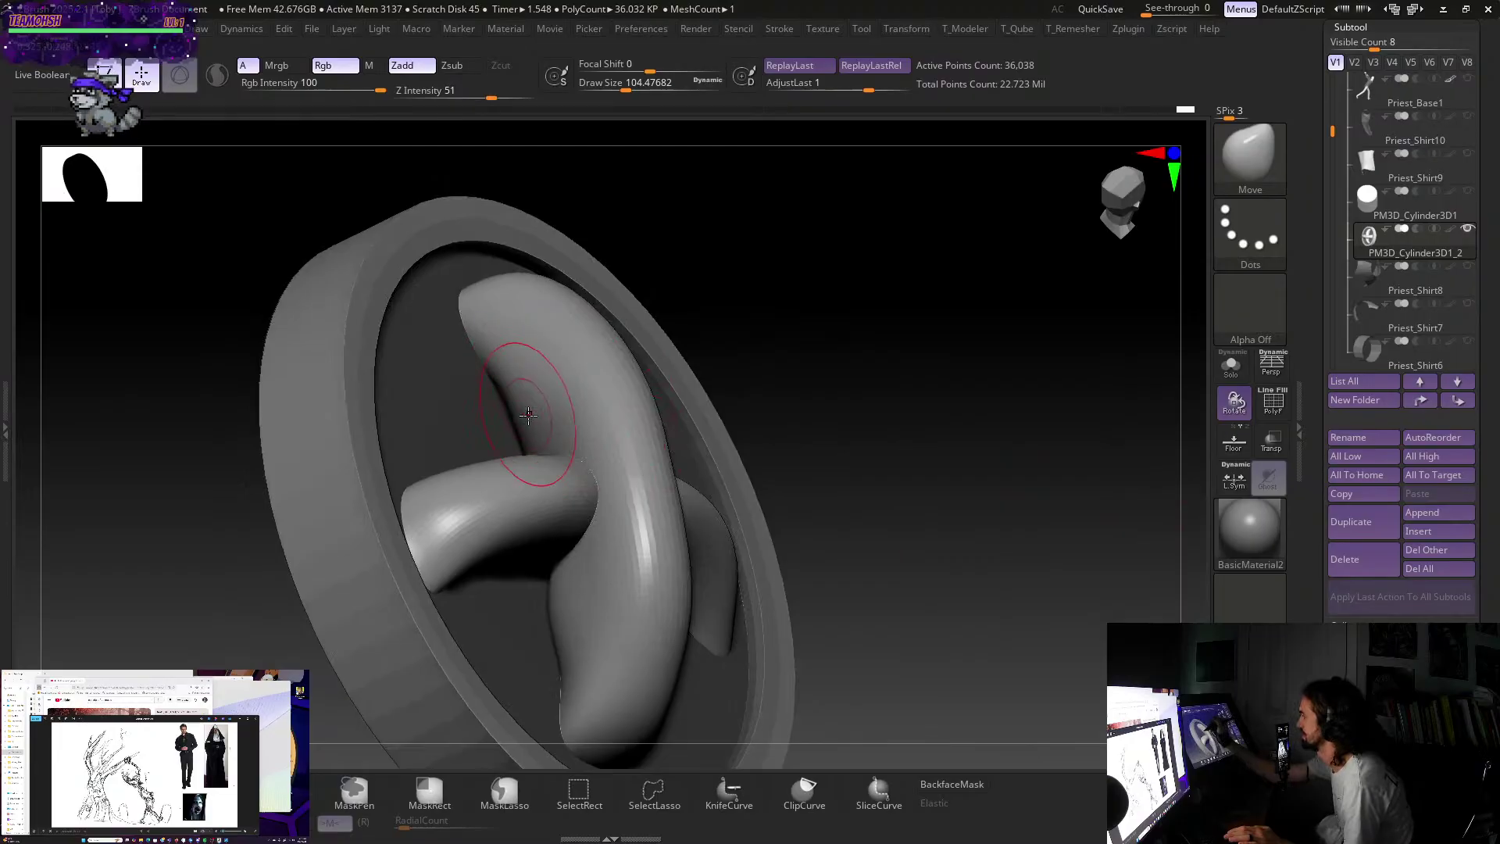
{"action": "left_click_drag", "start_coordinate": [965, 432], "coordinate": [989, 578]}
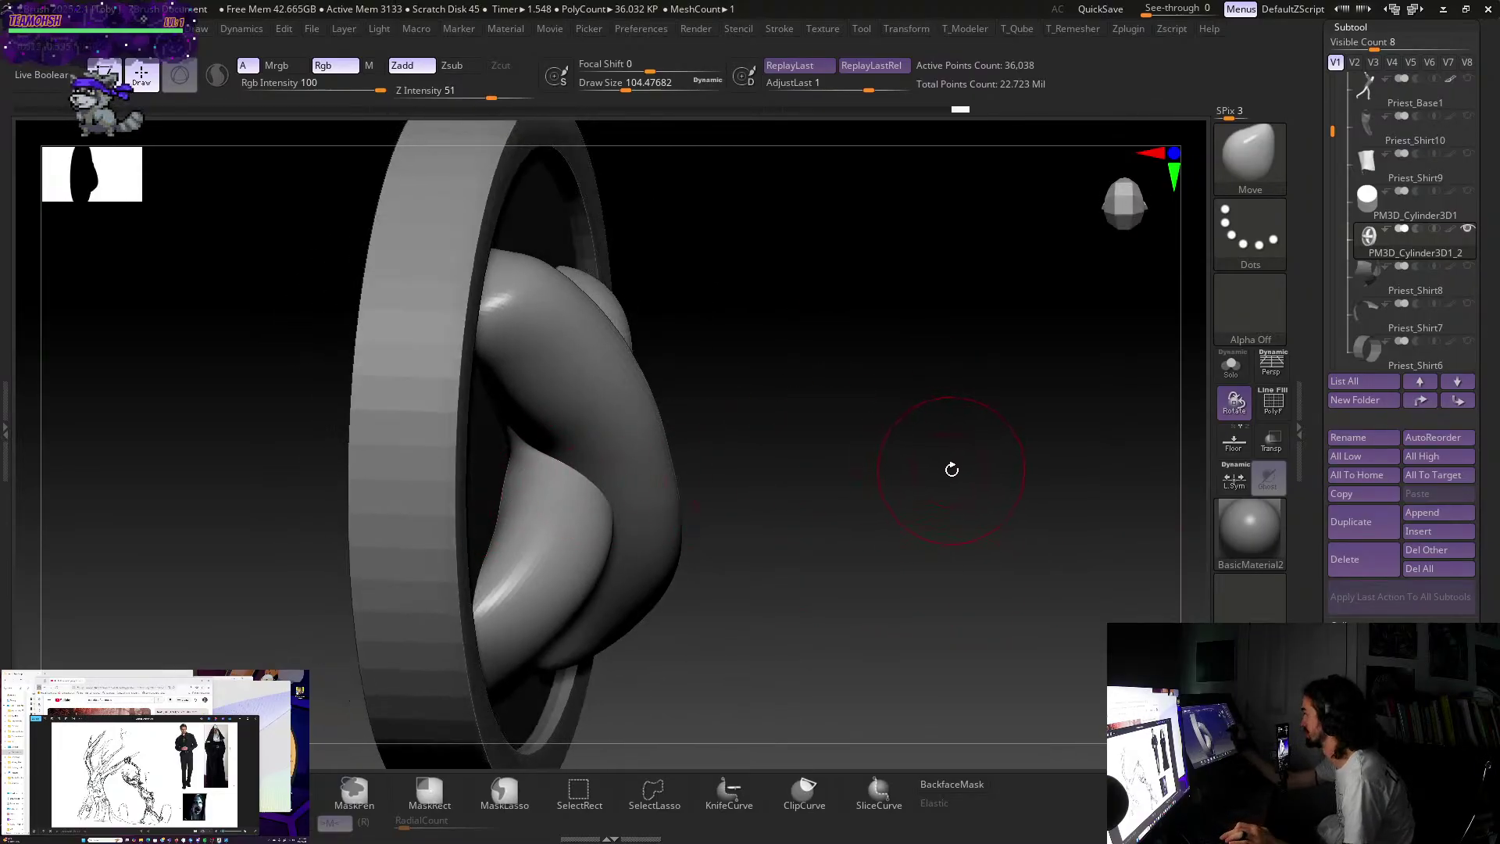
- Try to remesh the button with DynaMesh at a resolution of 576
{"action": "key", "text": "shift+r"}
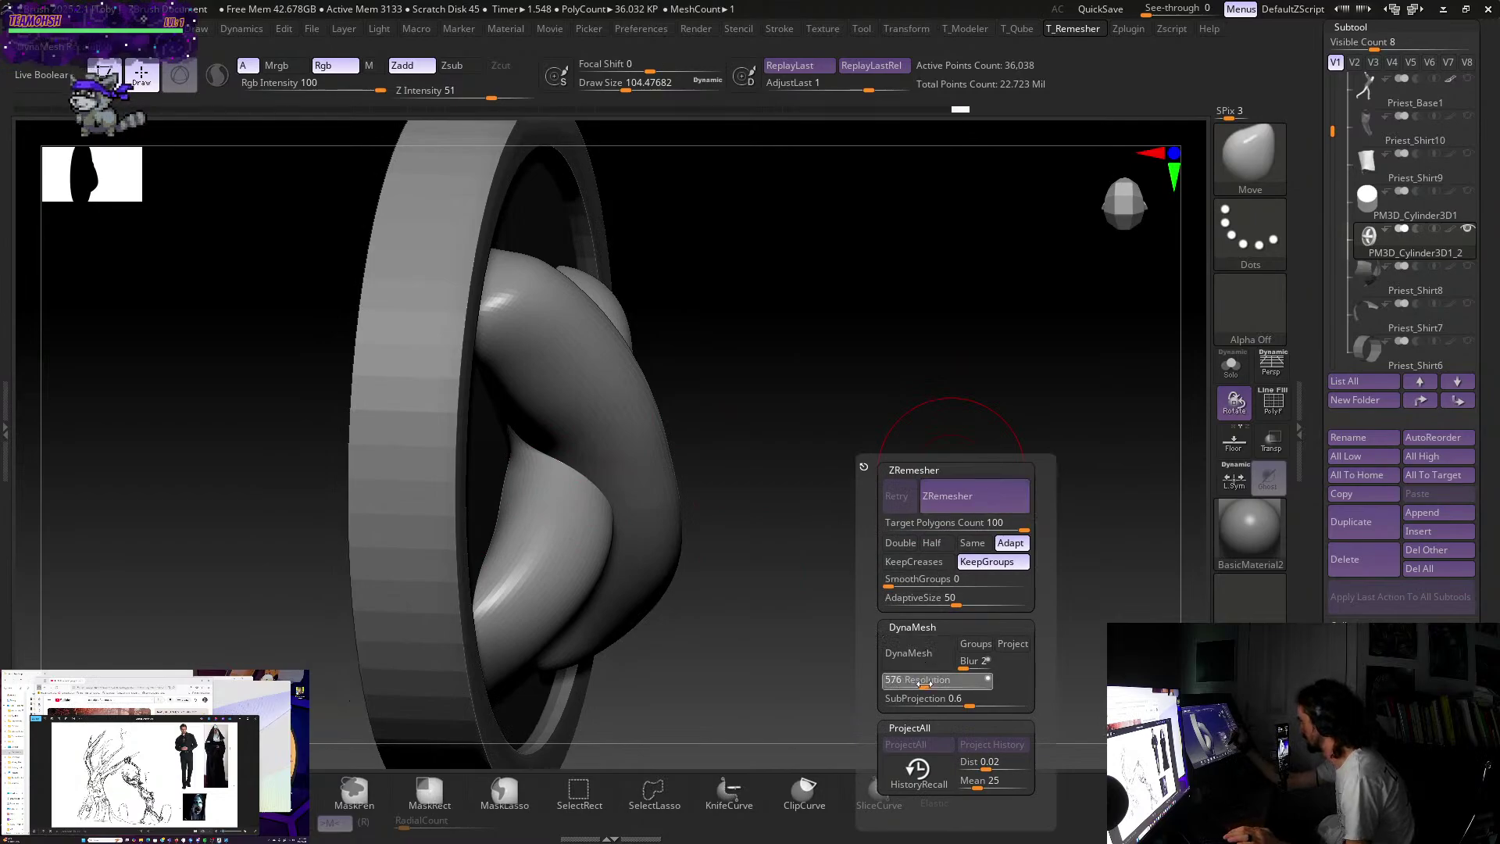
{"action": "left_click", "coordinate": [908, 652]}
{"action": "left_click", "coordinate": [862, 691]}
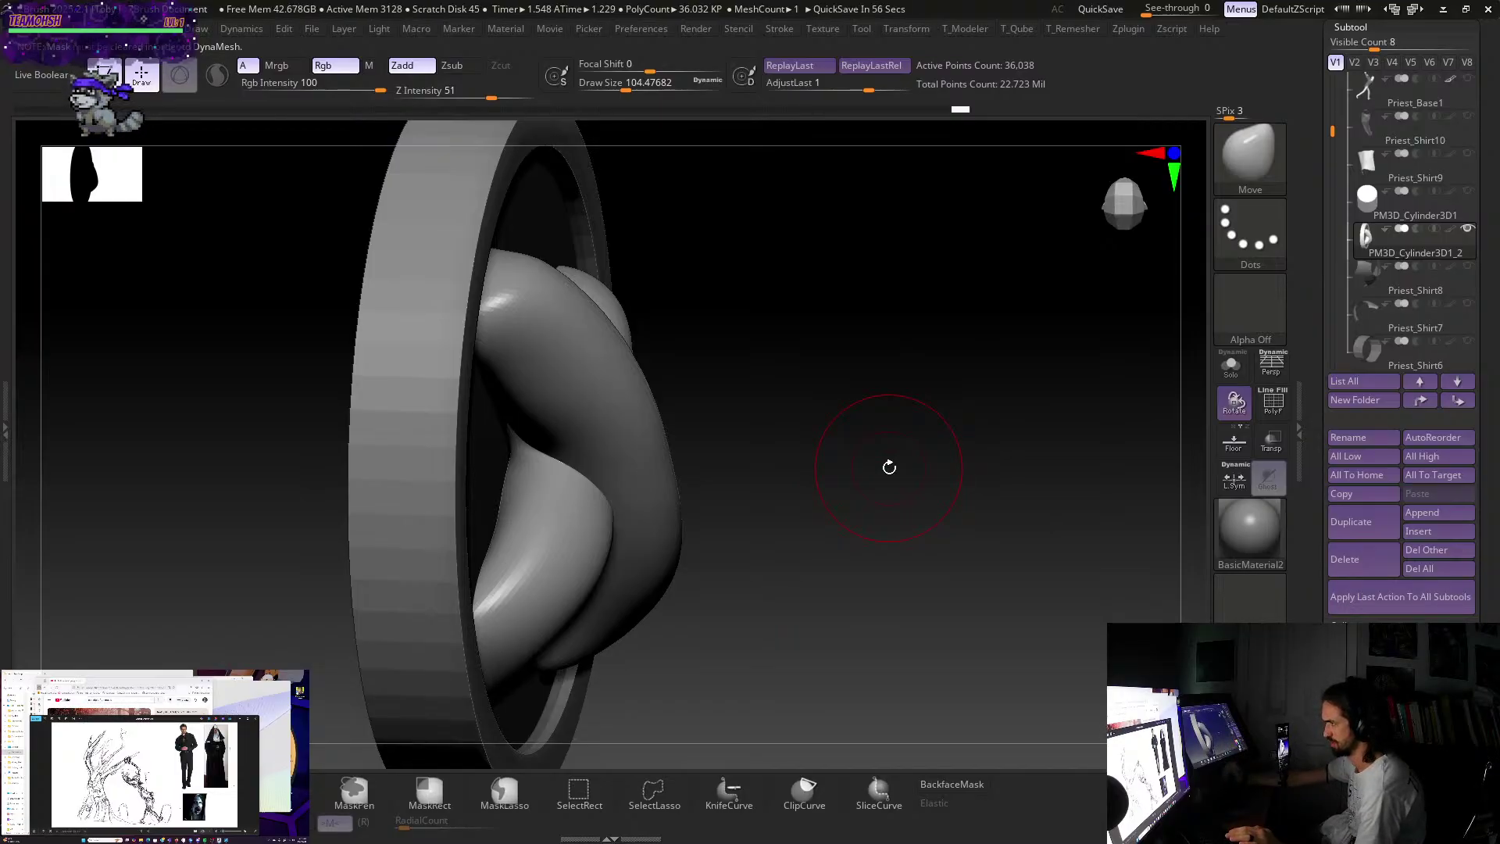
- Refine the contours of the over-thread and the corner beside the under-thread with the Move brush
{"action": "left_click_drag", "start_coordinate": [929, 629], "coordinate": [826, 579]}
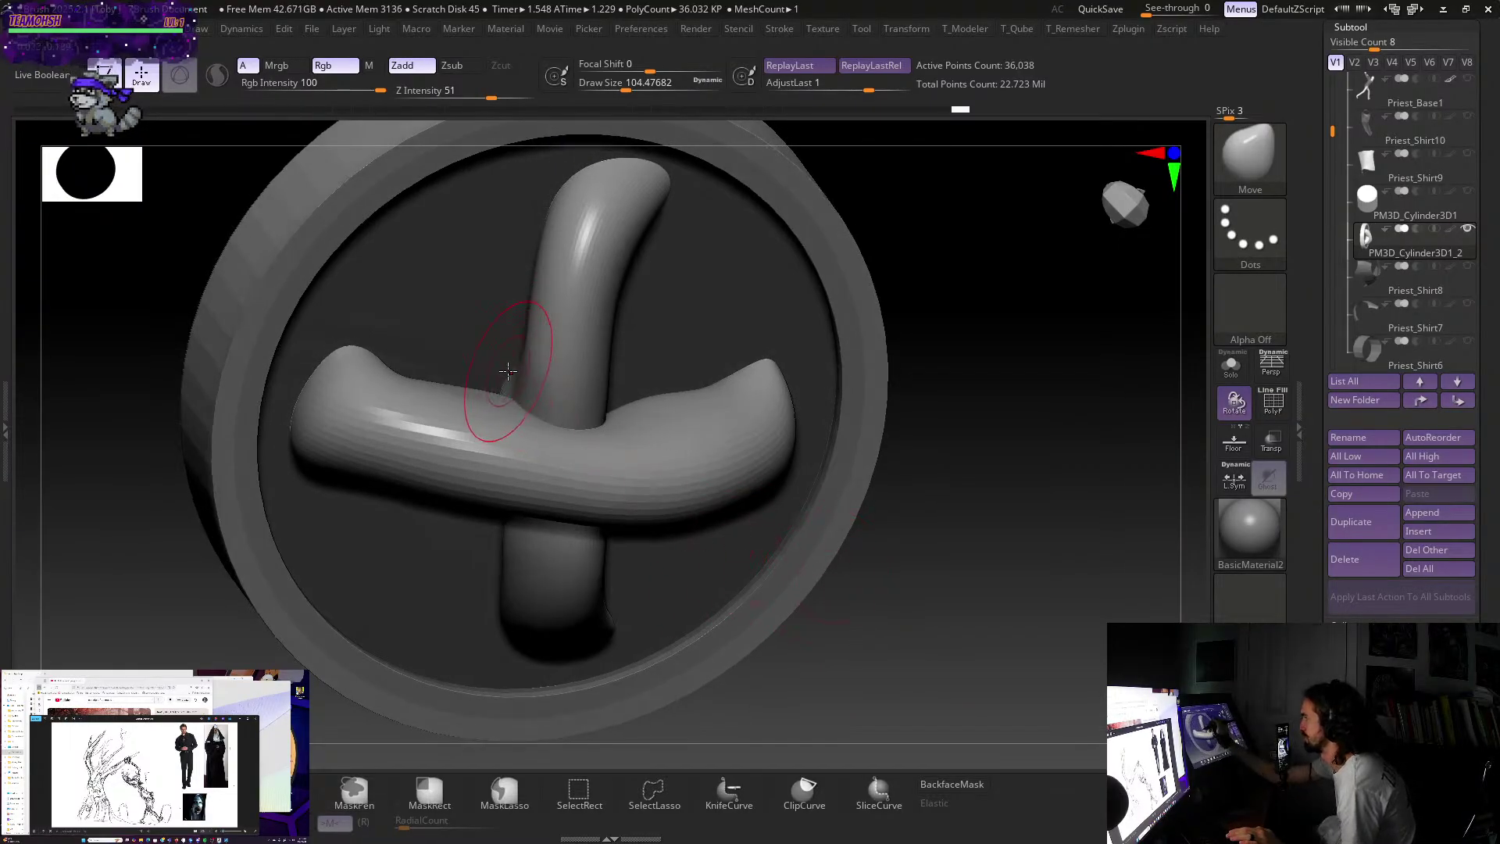
{"action": "left_click_drag", "start_coordinate": [991, 334], "coordinate": [983, 358]}
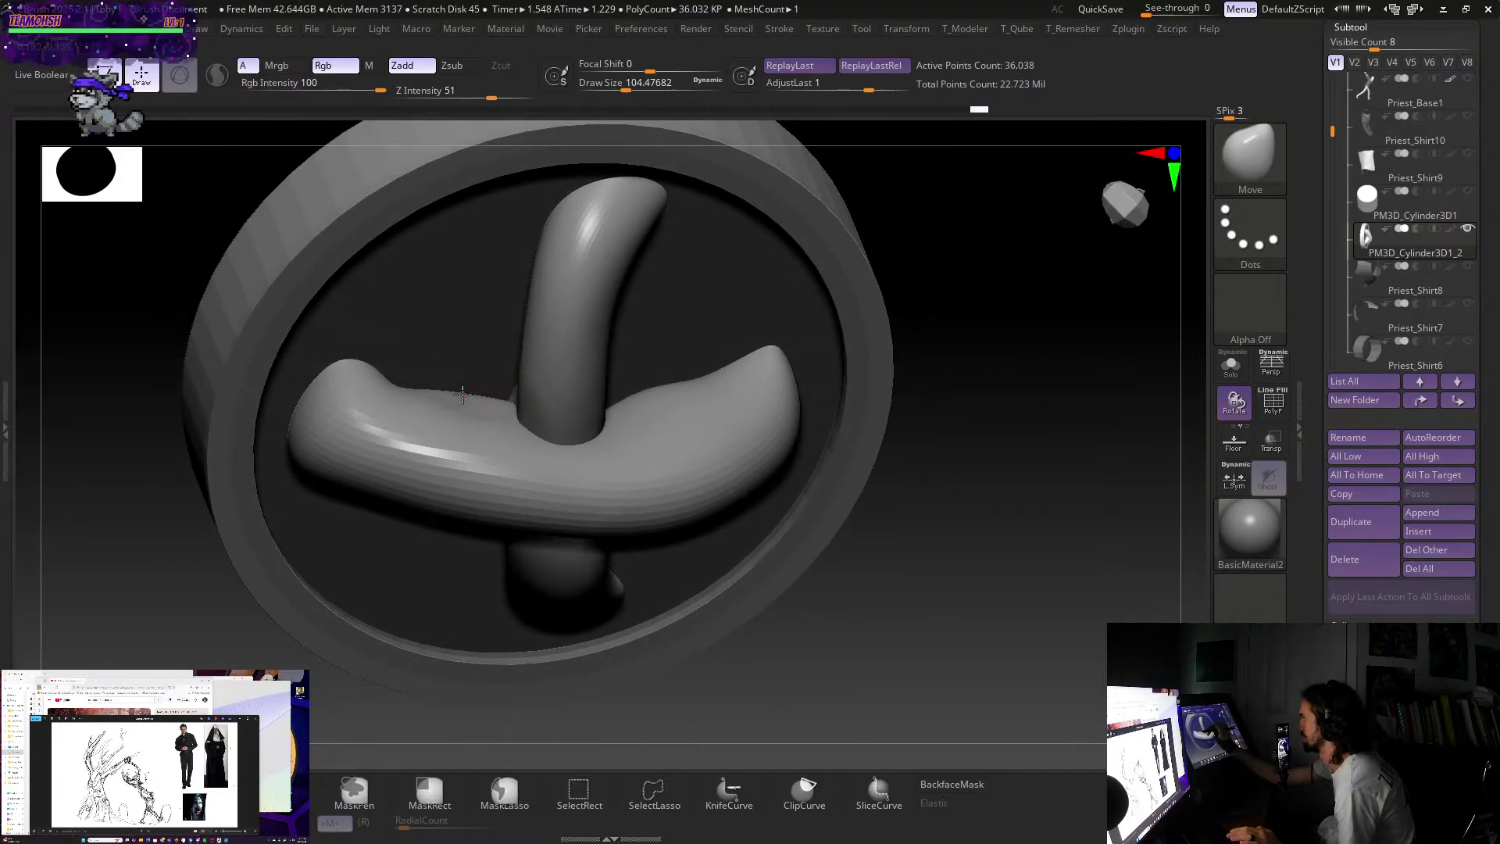
{"action": "left_click_drag", "start_coordinate": [1005, 383], "coordinate": [1014, 332]}
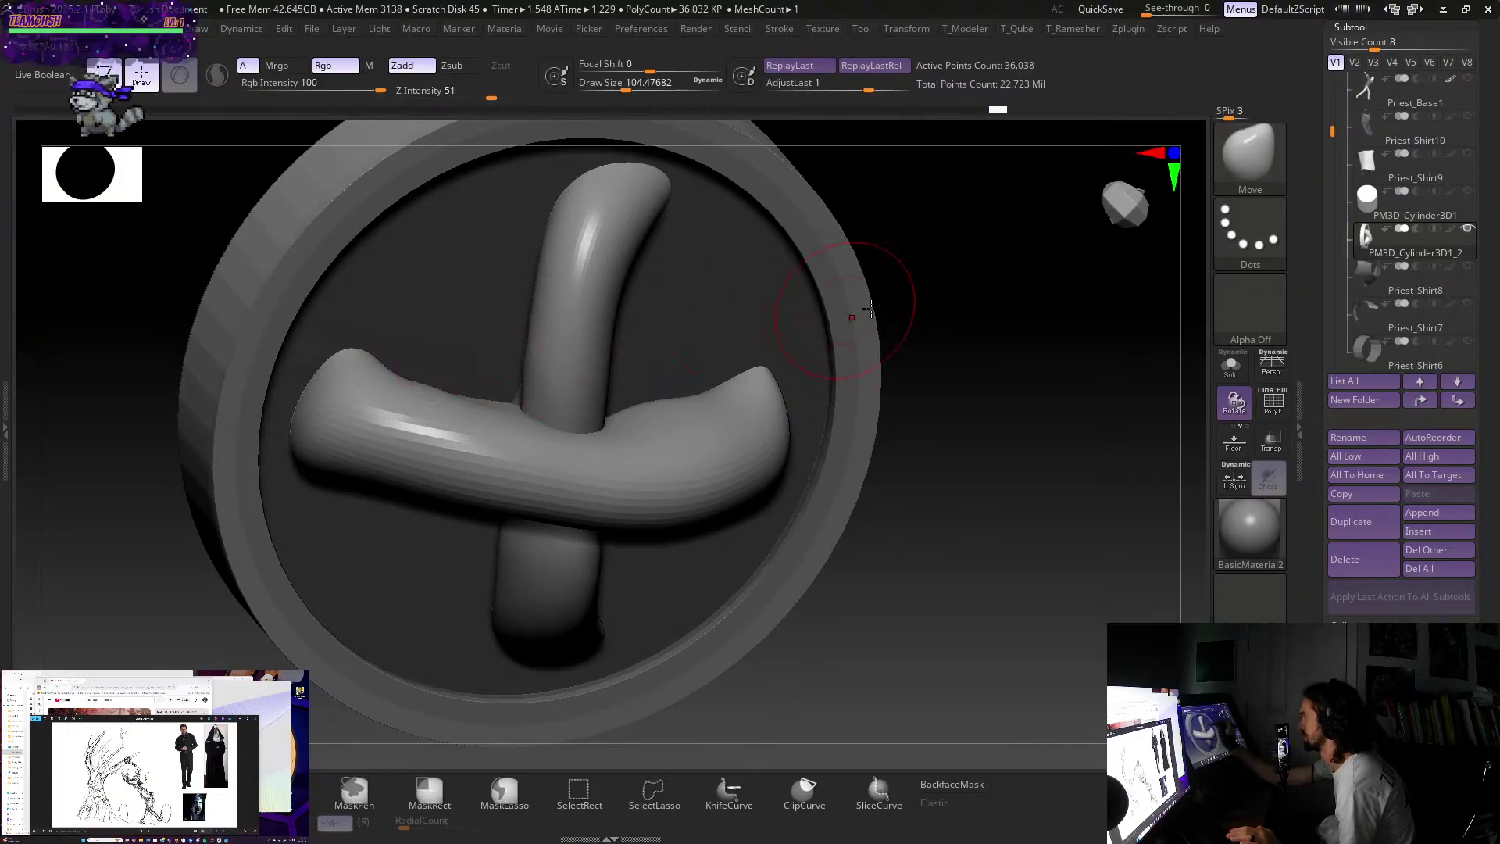
{"action": "left_click_drag", "start_coordinate": [938, 367], "coordinate": [1031, 390]}
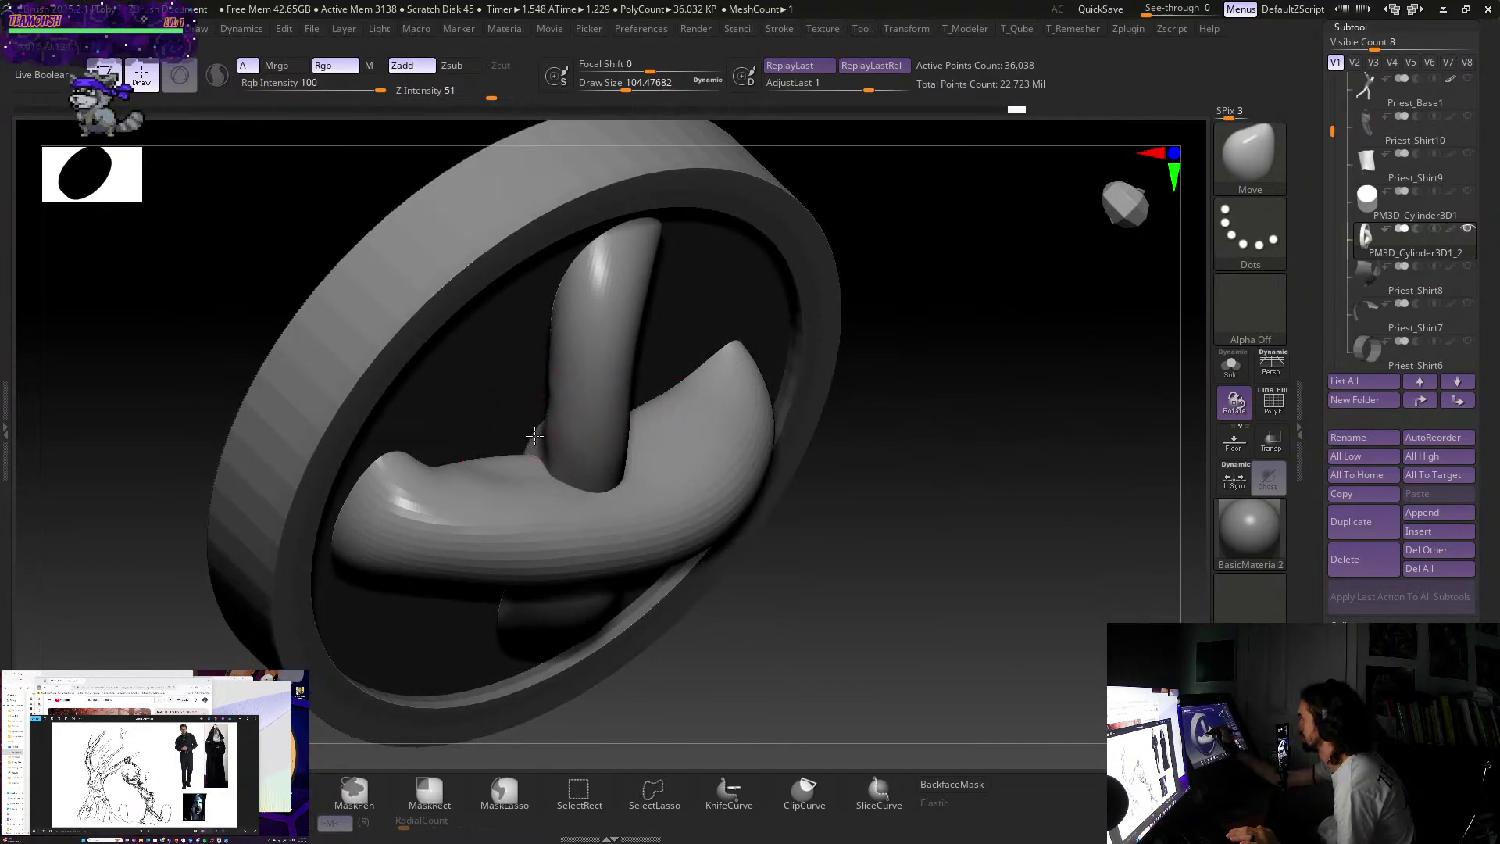
- Set the draw size to 112 and smooth the under-thread's side beside the crossing
{"action": "key", "text": "shift"}
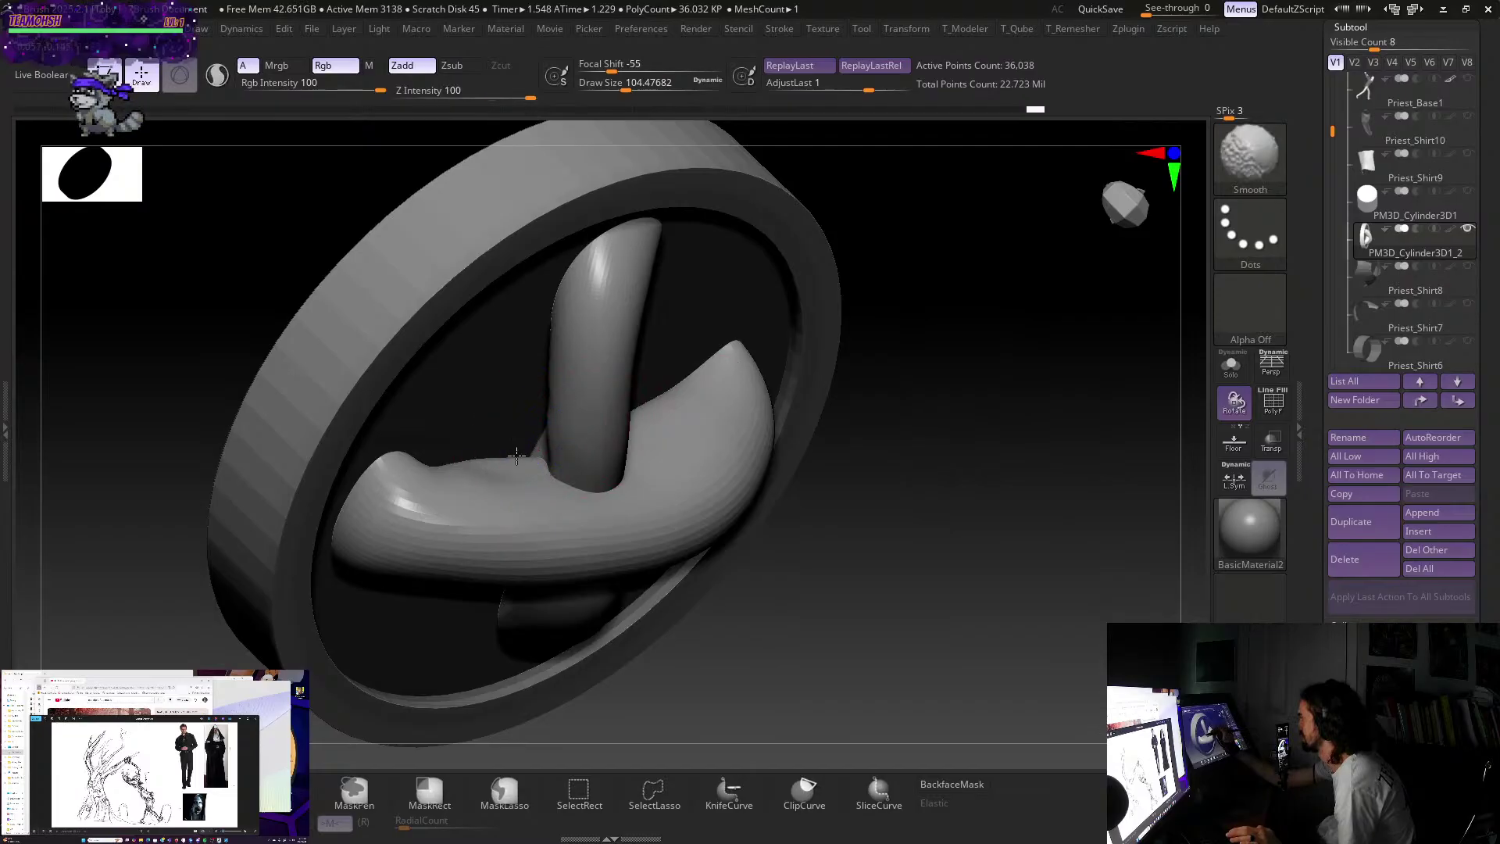
{"action": "mouse_move", "coordinate": [1015, 379]}
{"action": "left_mouse_down"}
{"action": "mouse_move", "coordinate": [1042, 385]}
{"action": "mouse_move", "coordinate": [1011, 409]}
{"action": "mouse_move", "coordinate": [1021, 432]}
{"action": "mouse_move", "coordinate": [1022, 406]}
{"action": "mouse_move", "coordinate": [1004, 406]}
{"action": "mouse_move", "coordinate": [1032, 362]}
{"action": "mouse_move", "coordinate": [1006, 393]}
{"action": "mouse_move", "coordinate": [1015, 411]}
{"action": "left_mouse_up"}
{"action": "key", "text": "s"}
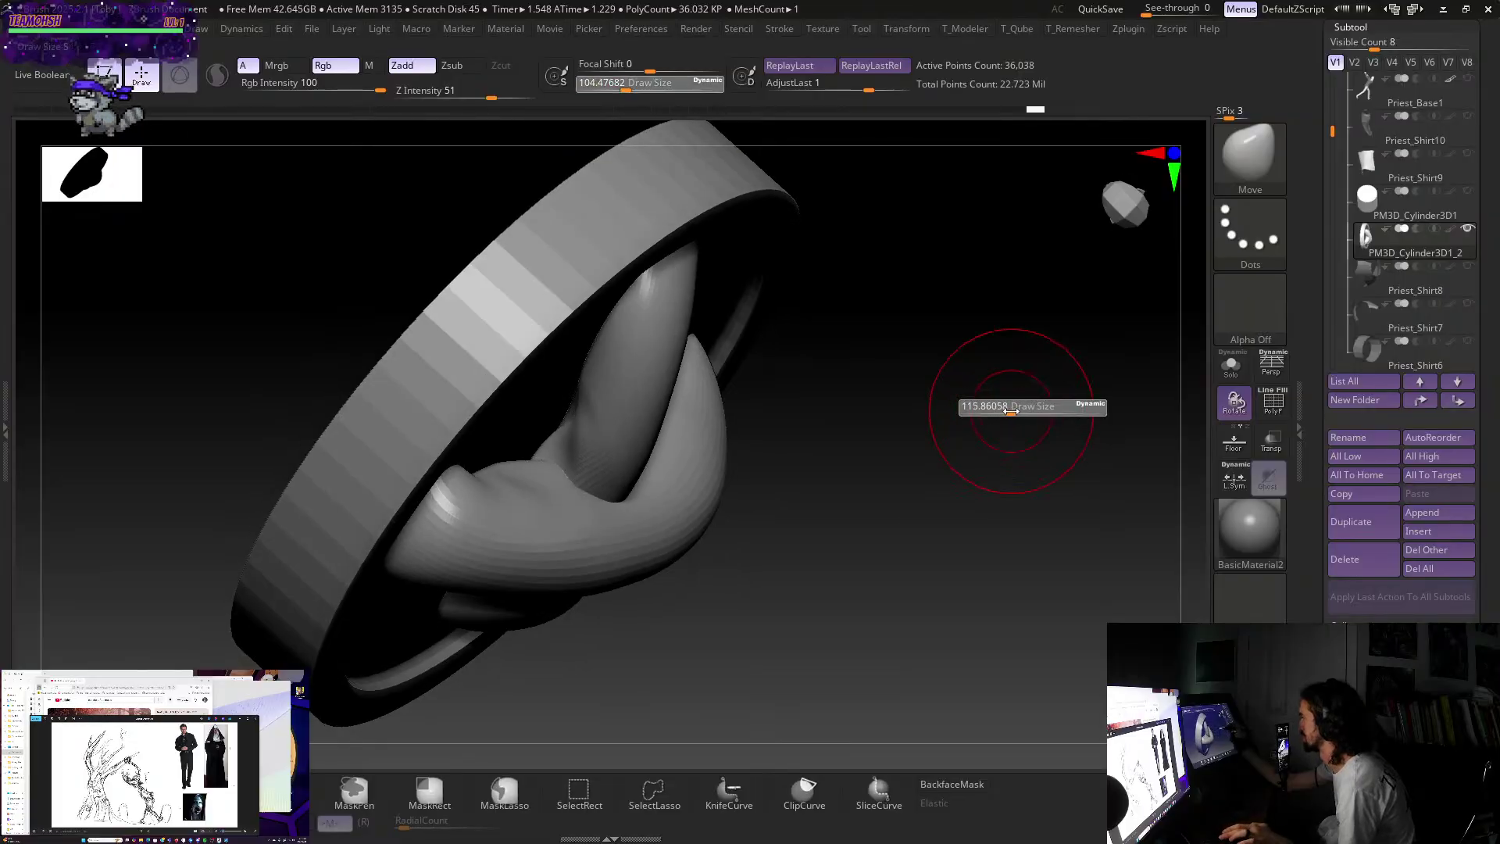
{"action": "mouse_move", "coordinate": [601, 440]}
{"action": "left_mouse_down", "text": "shift"}
{"action": "mouse_move", "coordinate": [564, 427]}
{"action": "mouse_move", "coordinate": [586, 419]}
{"action": "left_mouse_up", "text": "shift"}
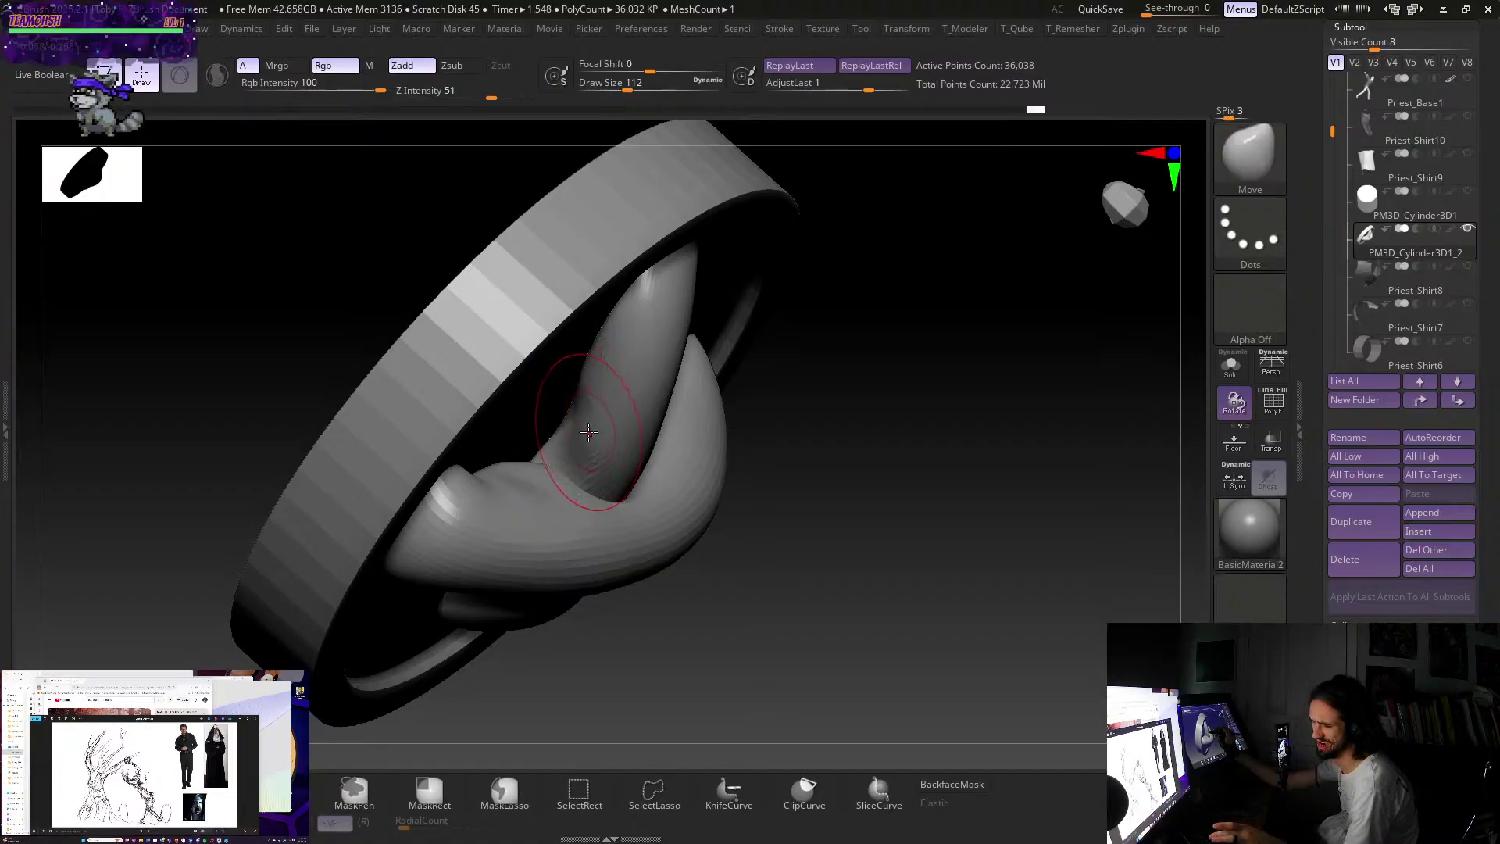
- Inflate the threads' surfaces beside the crossing with the Inflat brush and smooth the swollen side
{"action": "key", "text": "b"}
{"action": "key", "text": "i"}
{"action": "key", "text": "n"}
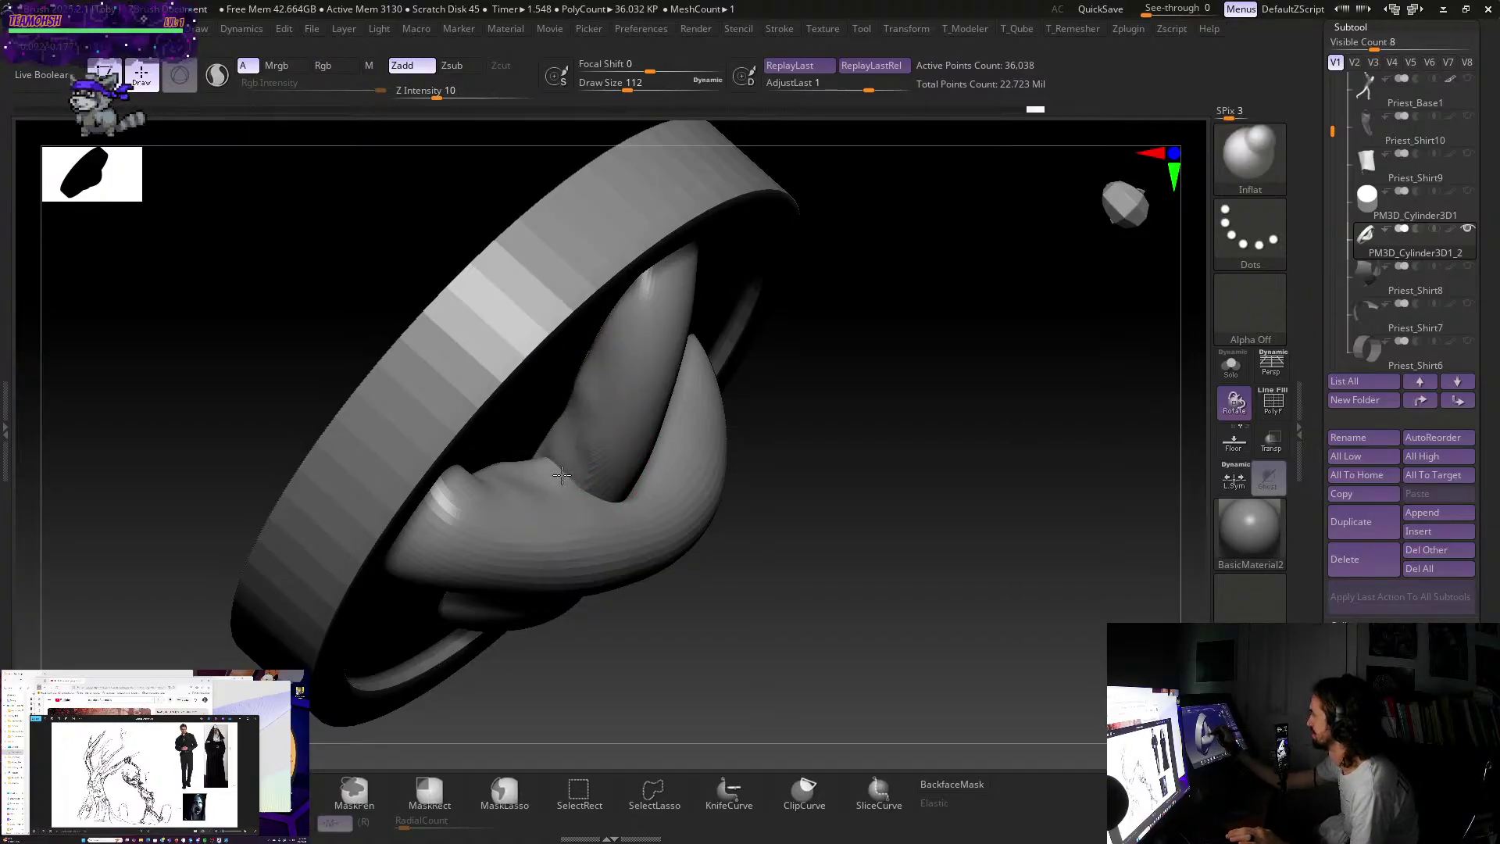
{"action": "left_click_drag", "start_coordinate": [709, 313], "coordinate": [571, 480]}
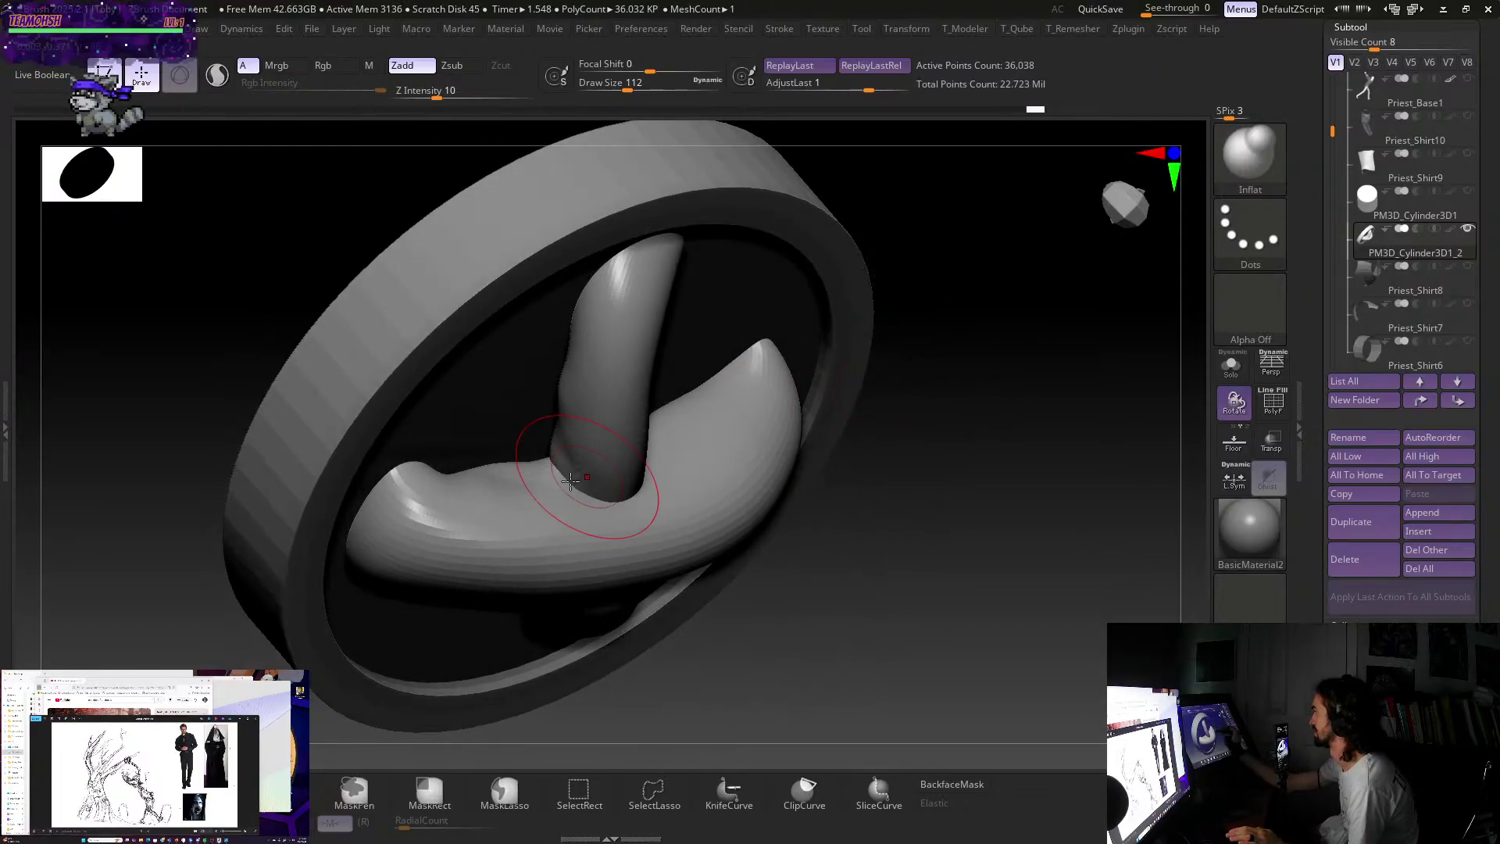
{"action": "key", "text": "shift"}
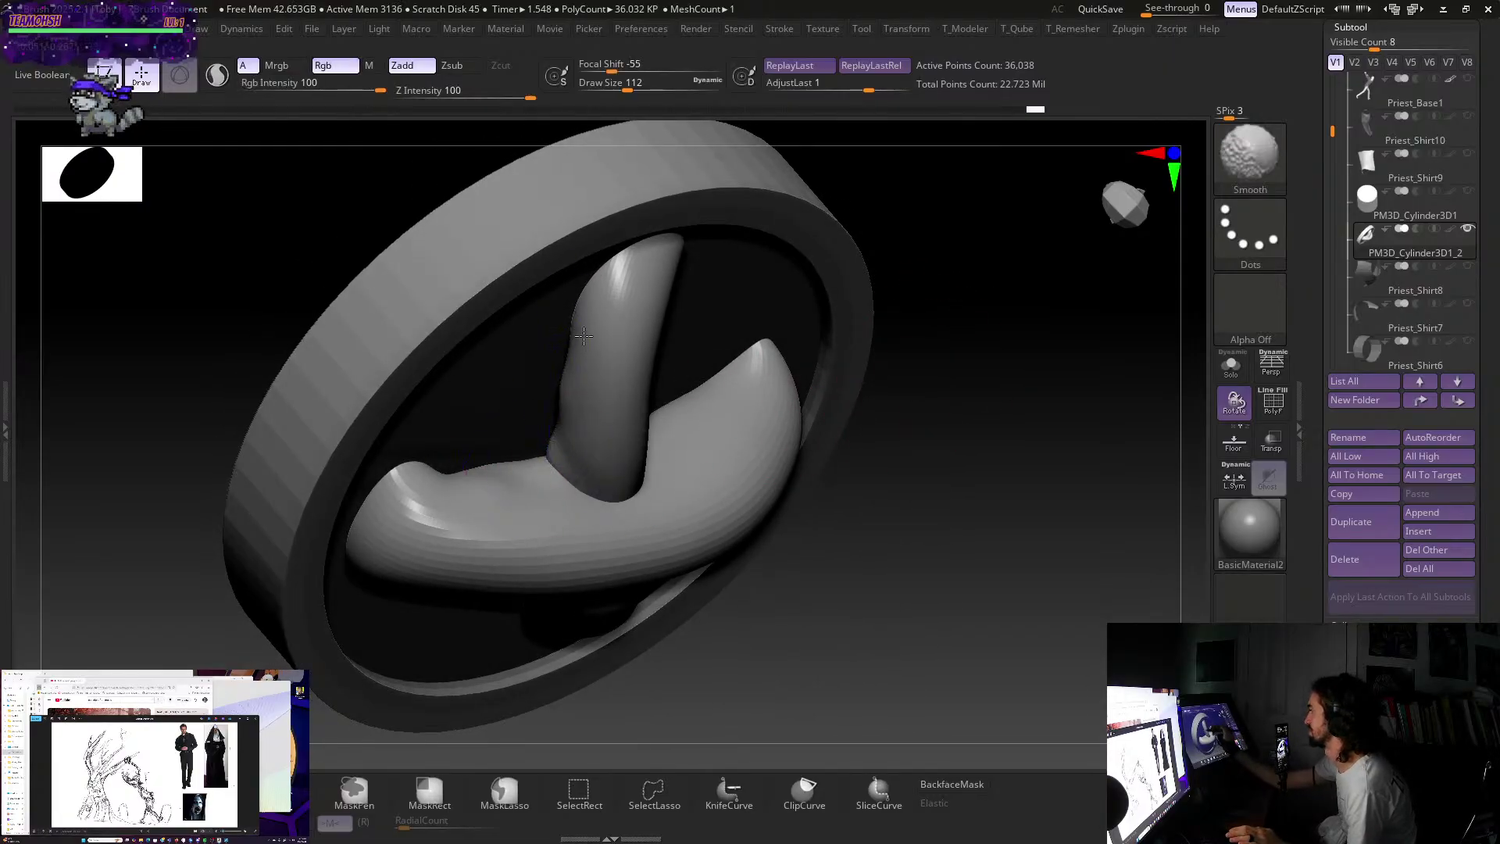
{"action": "mouse_move", "coordinate": [894, 295]}
{"action": "left_mouse_down"}
{"action": "mouse_move", "coordinate": [983, 327]}
{"action": "mouse_move", "coordinate": [978, 492]}
{"action": "mouse_move", "coordinate": [971, 378]}
{"action": "mouse_move", "coordinate": [769, 435]}
{"action": "left_mouse_up"}
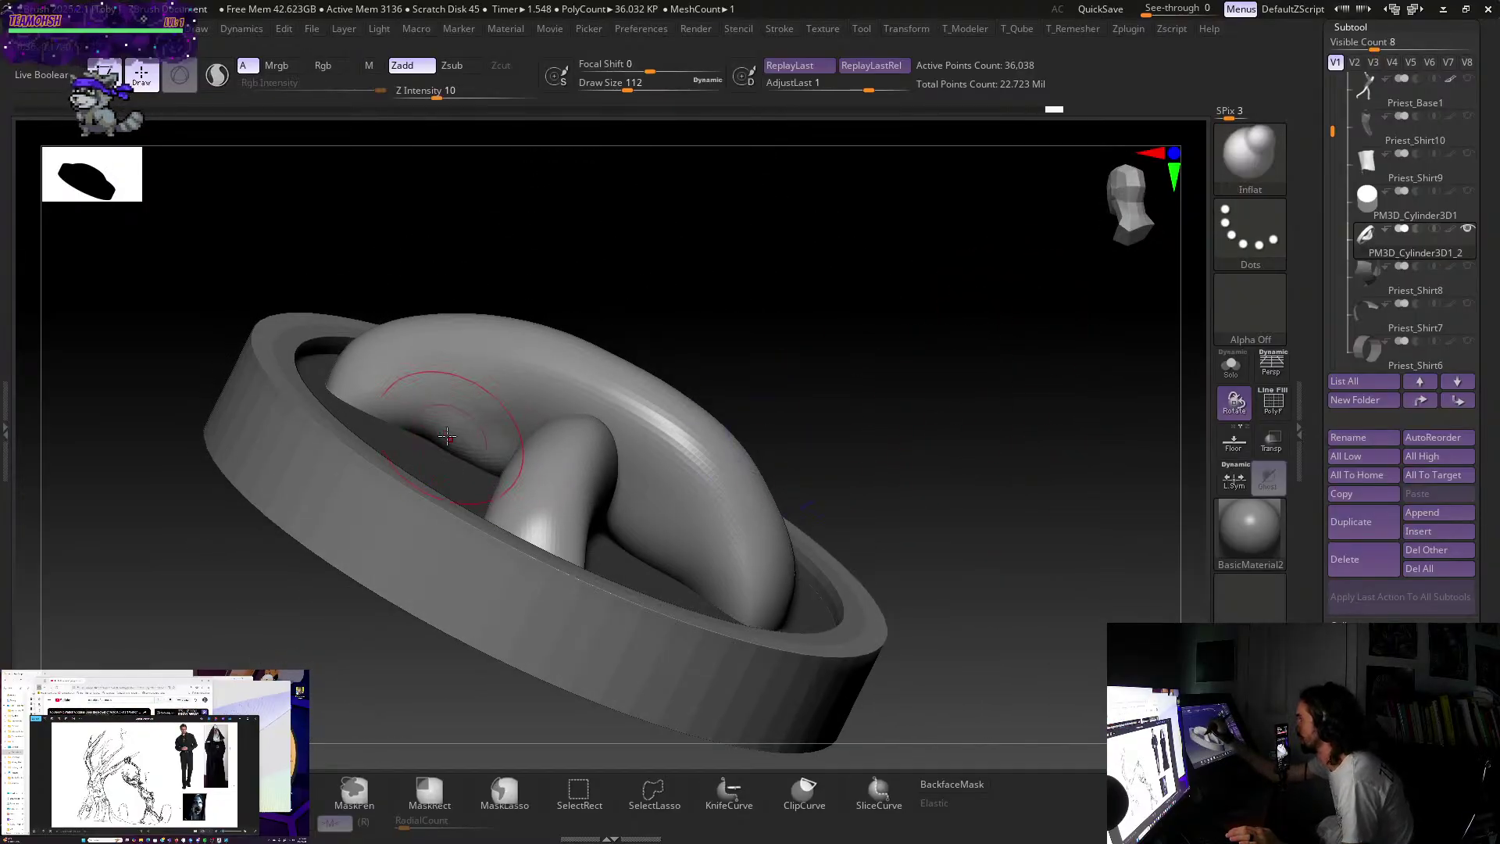
{"action": "left_click_drag", "start_coordinate": [914, 368], "coordinate": [498, 574]}
{"action": "mouse_move", "coordinate": [533, 697]}
{"action": "left_mouse_down"}
{"action": "mouse_move", "coordinate": [982, 396]}
{"action": "mouse_move", "coordinate": [999, 298]}
{"action": "mouse_move", "coordinate": [808, 459]}
{"action": "mouse_move", "coordinate": [773, 438]}
{"action": "mouse_move", "coordinate": [809, 461]}
{"action": "mouse_move", "coordinate": [582, 602]}
{"action": "left_mouse_up"}
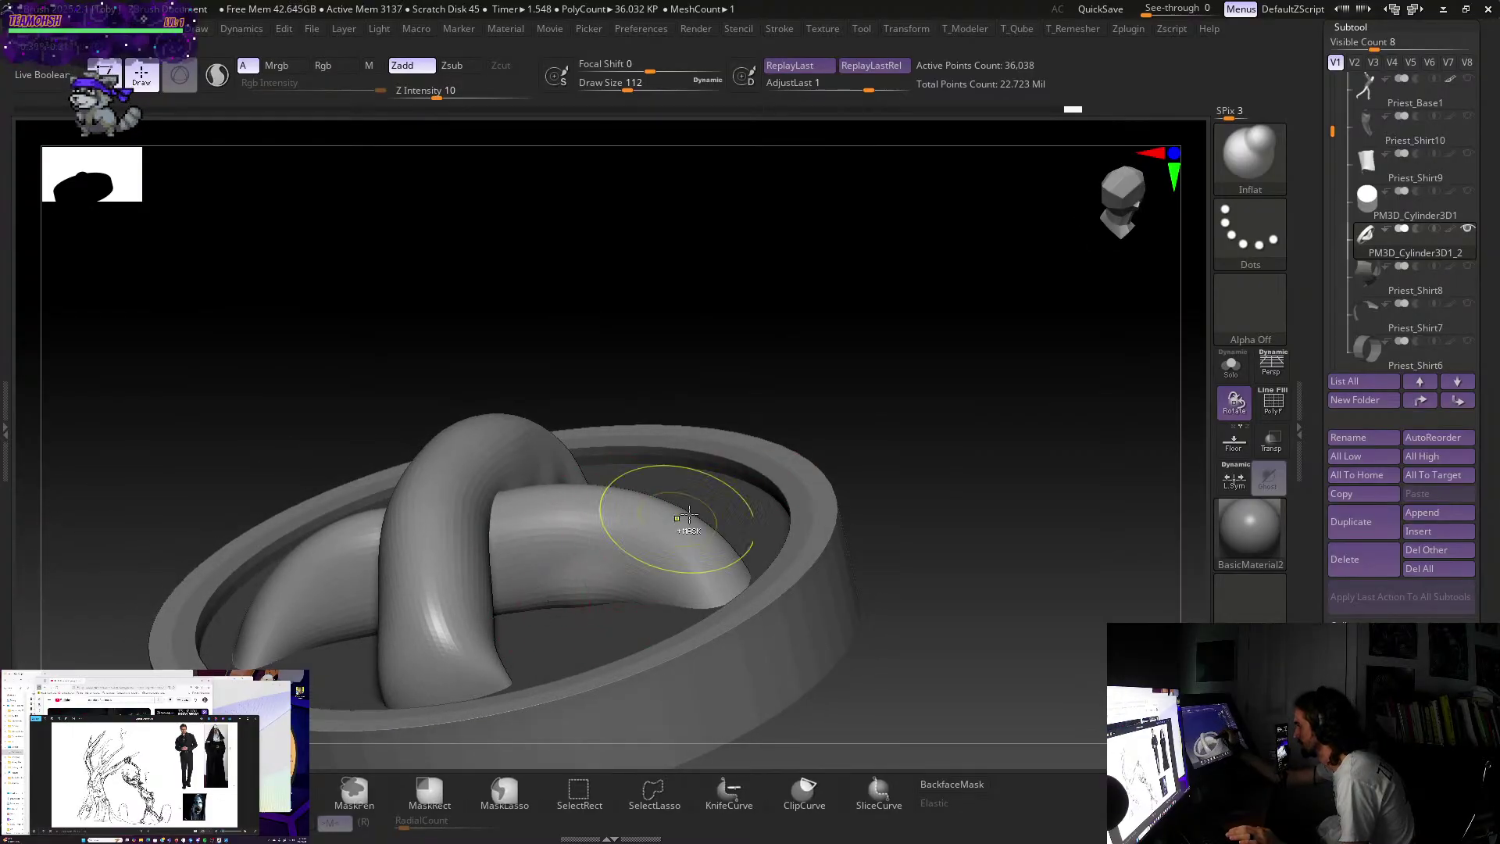
- Reshape the edges of both stitch threads around their crossing with the Move brush, working from several sides
{"action": "key", "text": "b"}
{"action": "key", "text": "m"}
{"action": "key", "text": "v"}
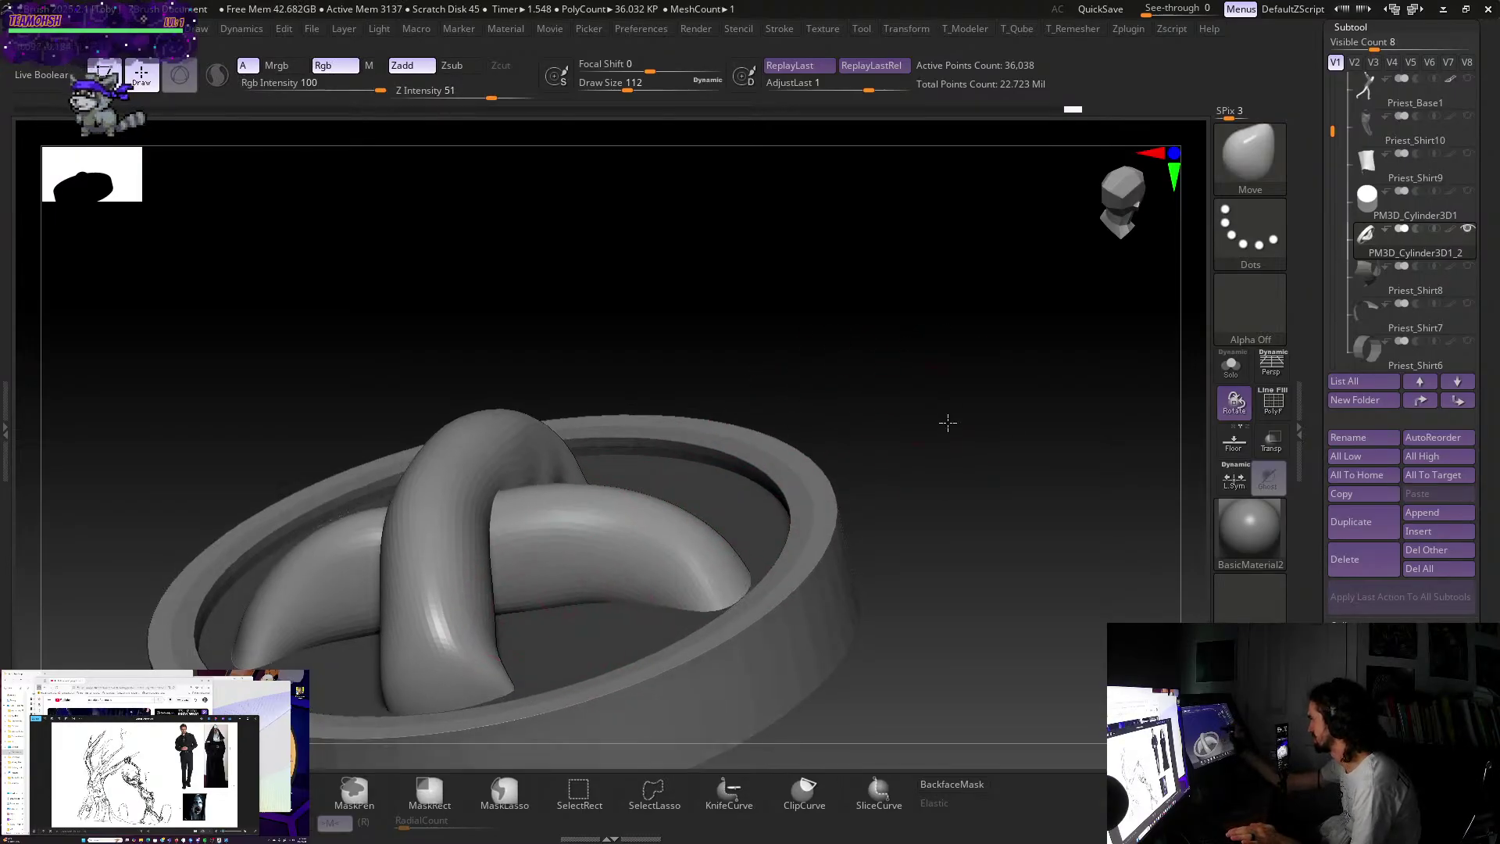
{"action": "left_click_drag", "start_coordinate": [948, 422], "coordinate": [952, 569]}
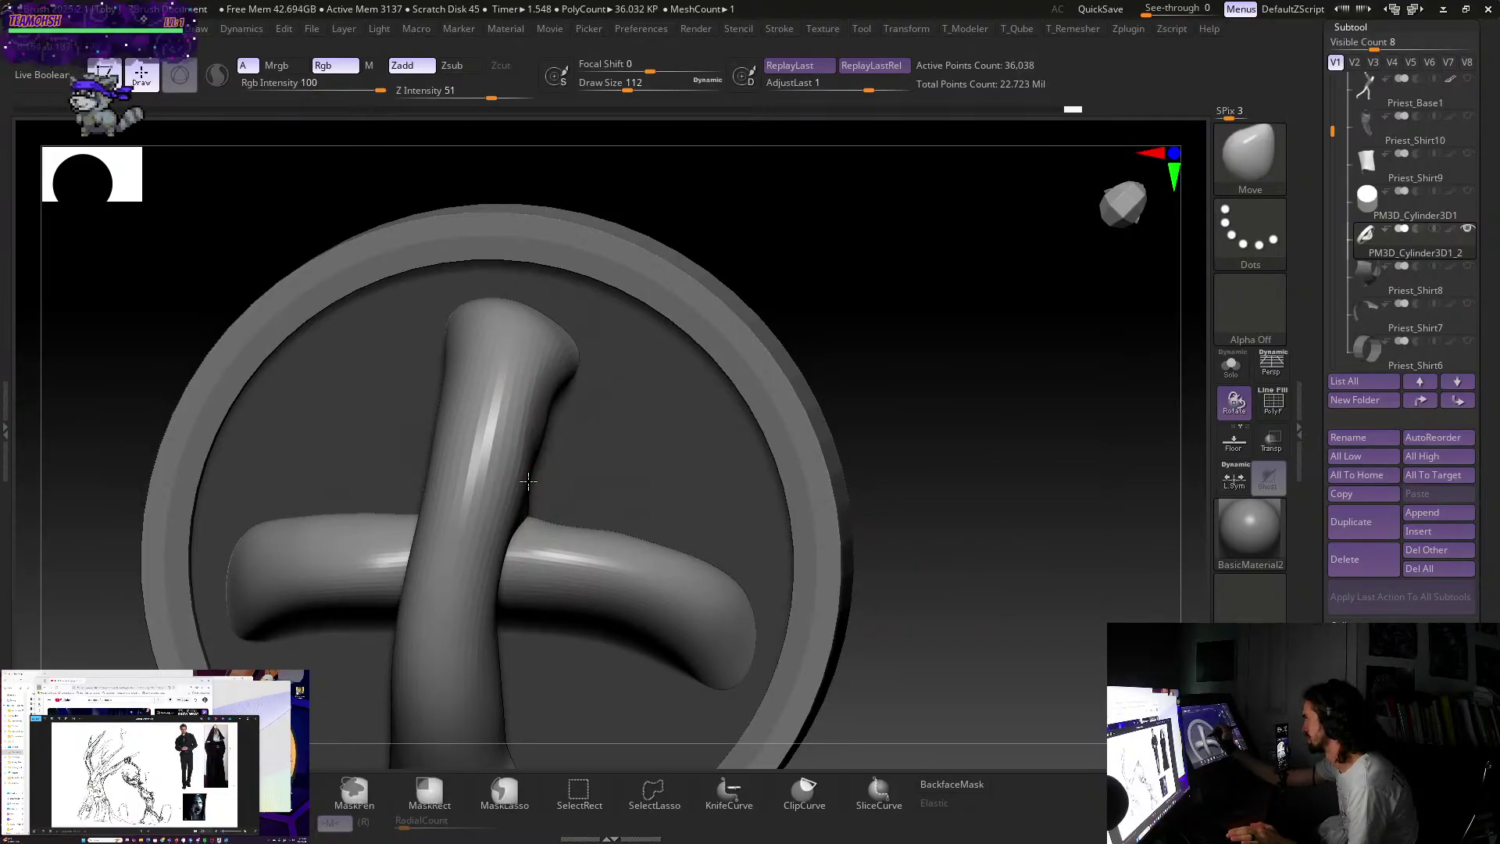
{"action": "left_click_drag", "start_coordinate": [875, 469], "coordinate": [975, 487]}
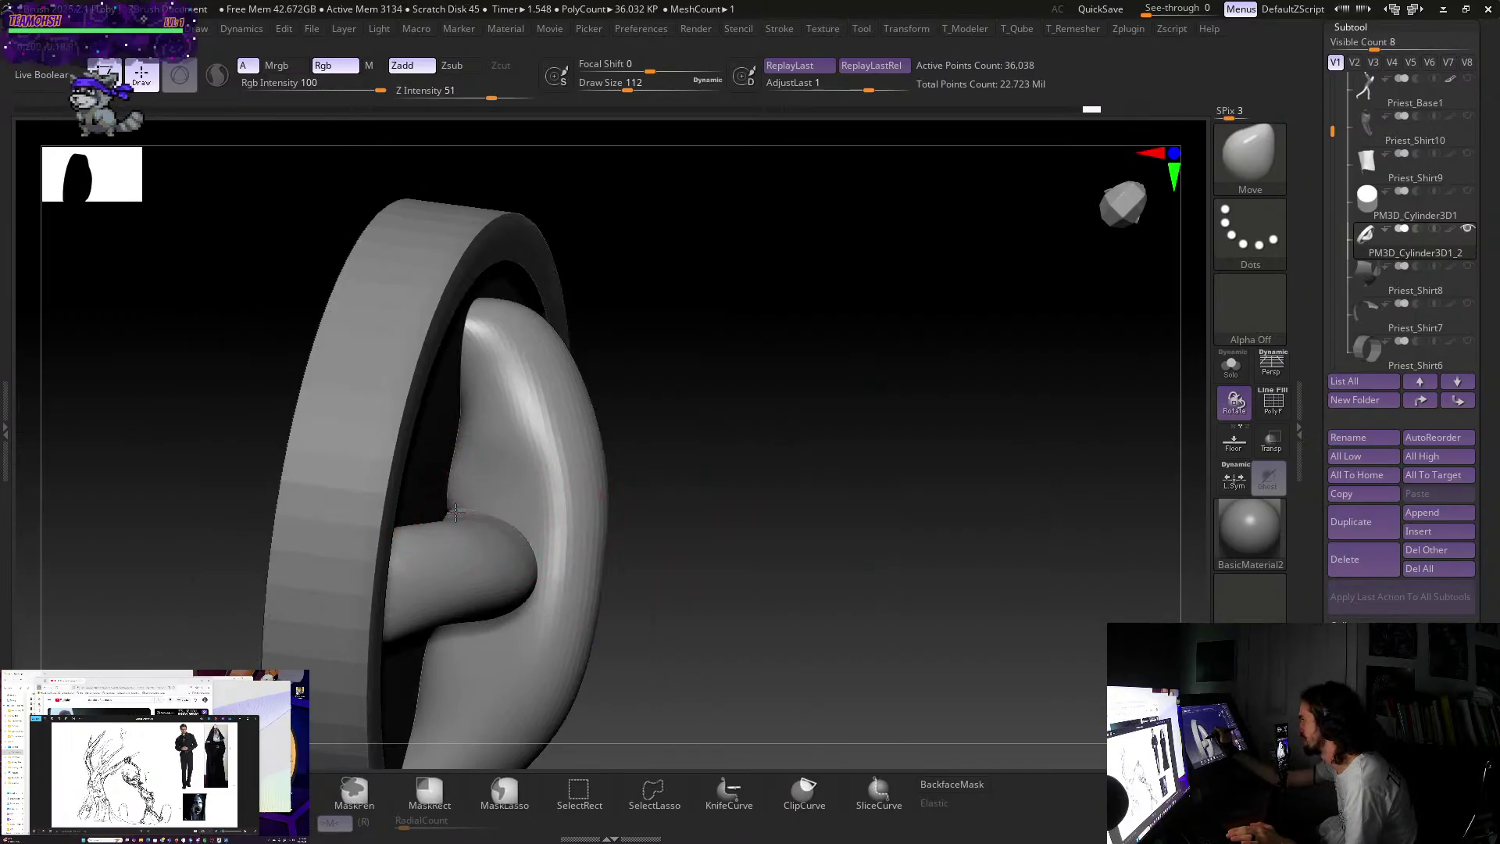
{"action": "left_click_drag", "start_coordinate": [723, 425], "coordinate": [445, 527]}
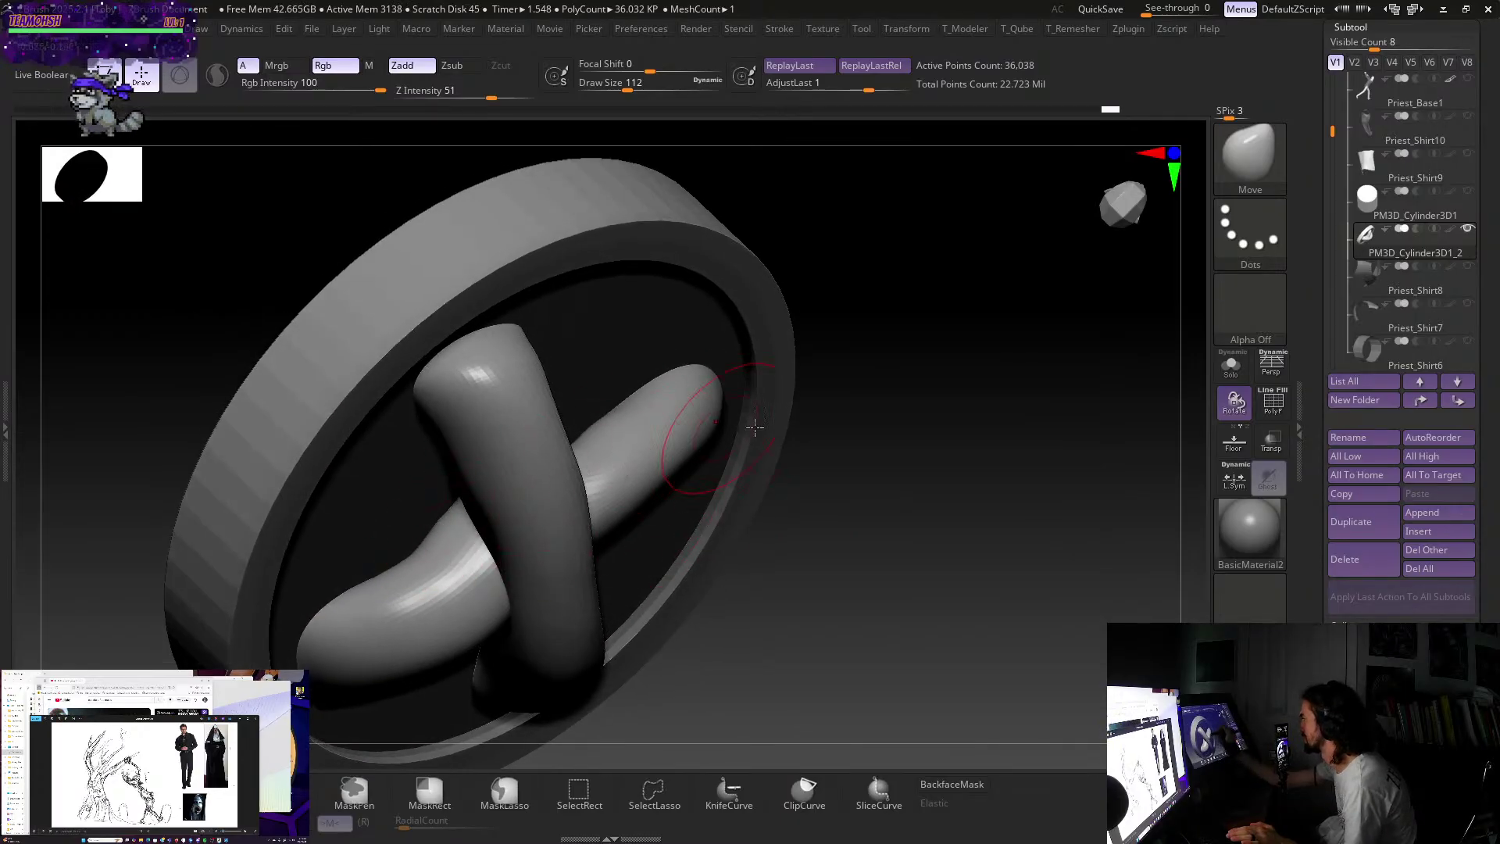
{"action": "mouse_move", "coordinate": [754, 426]}
{"action": "left_mouse_down"}
{"action": "mouse_move", "coordinate": [921, 492]}
{"action": "mouse_move", "coordinate": [938, 468]}
{"action": "mouse_move", "coordinate": [919, 590]}
{"action": "mouse_move", "coordinate": [750, 630]}
{"action": "mouse_move", "coordinate": [407, 586]}
{"action": "left_mouse_up"}
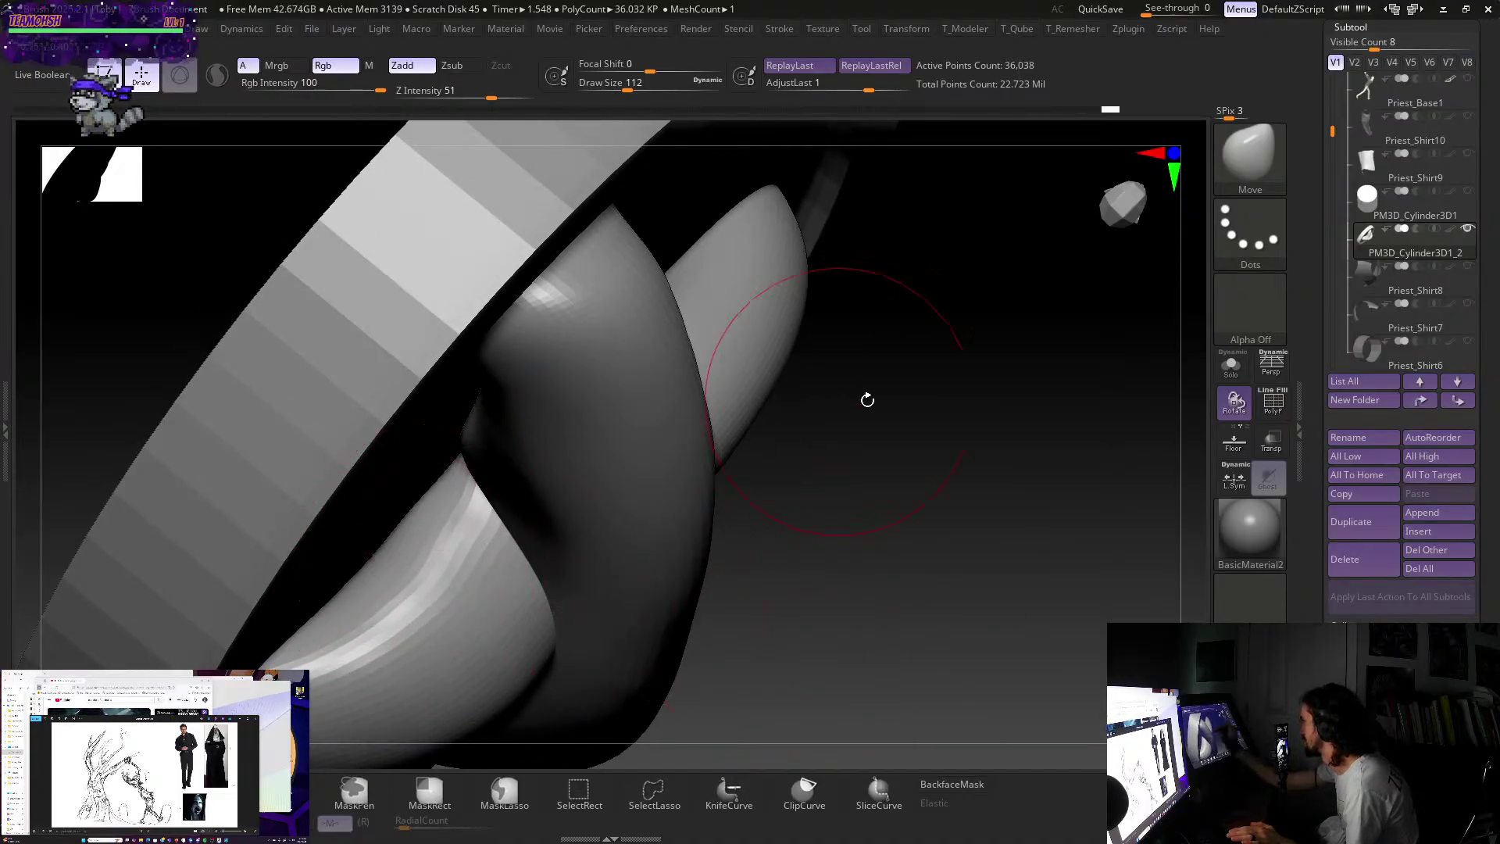
{"action": "left_click_drag", "start_coordinate": [867, 400], "coordinate": [570, 375]}
{"action": "left_click_drag", "start_coordinate": [435, 636], "coordinate": [837, 455]}
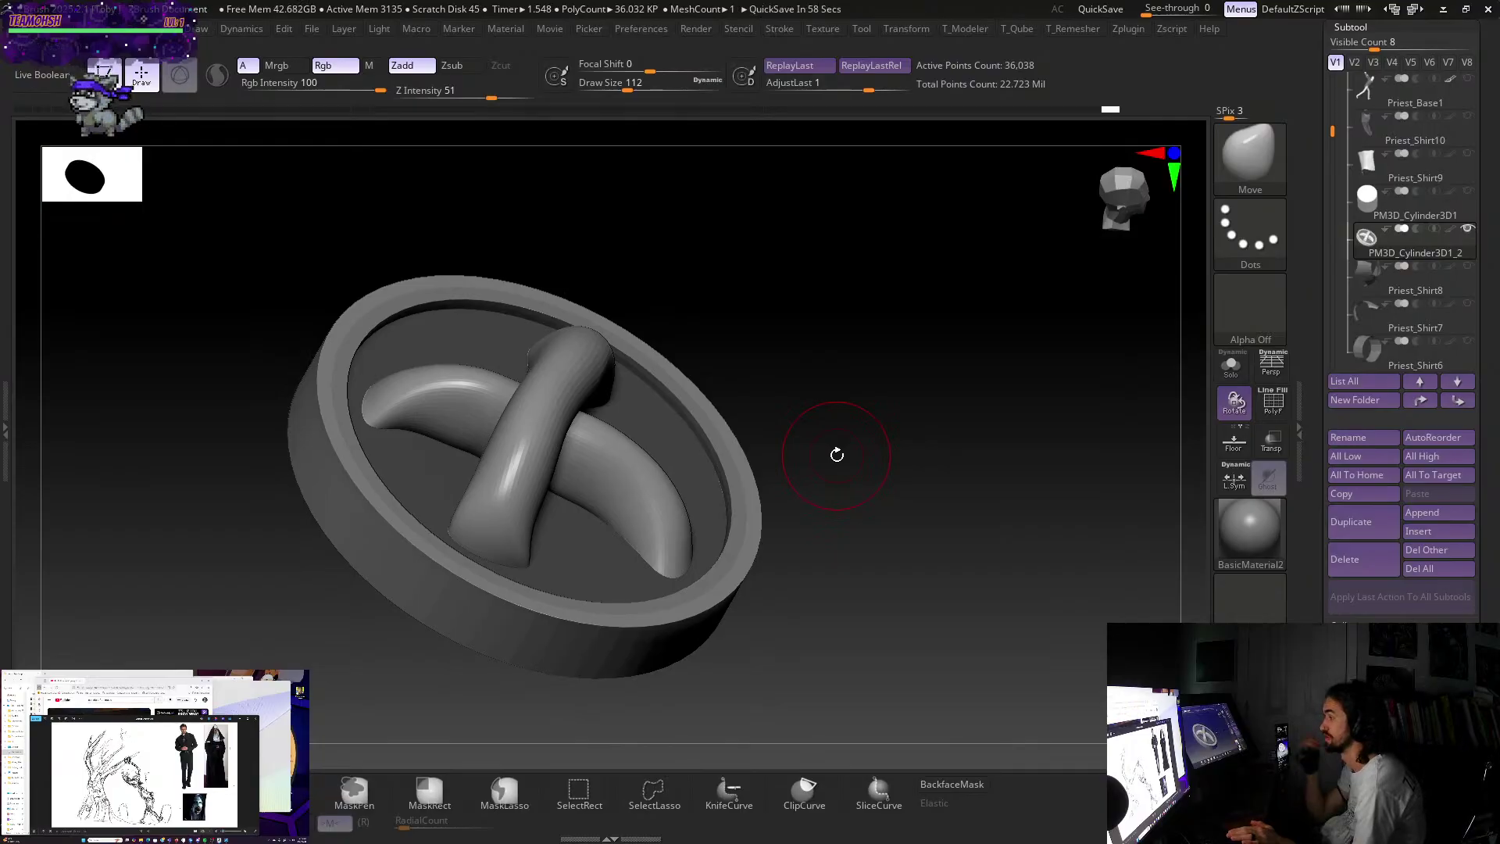
- Remesh the button and threads with DynaMesh at a resolution of 728
{"action": "left_click_drag", "start_coordinate": [888, 516], "coordinate": [867, 618]}
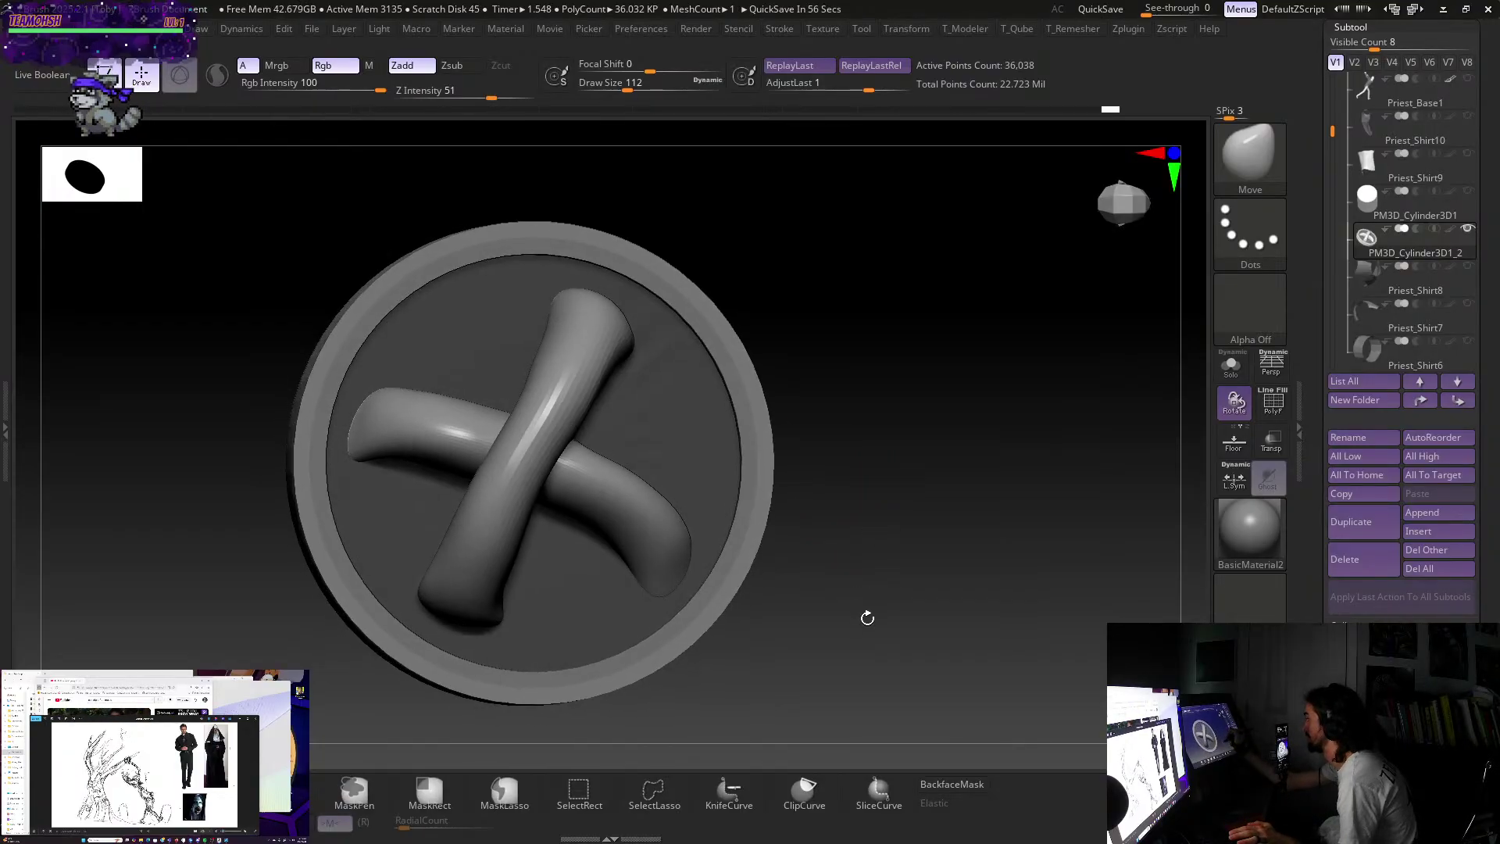
{"action": "key", "text": "space"}
{"action": "left_click", "coordinate": [845, 659]}
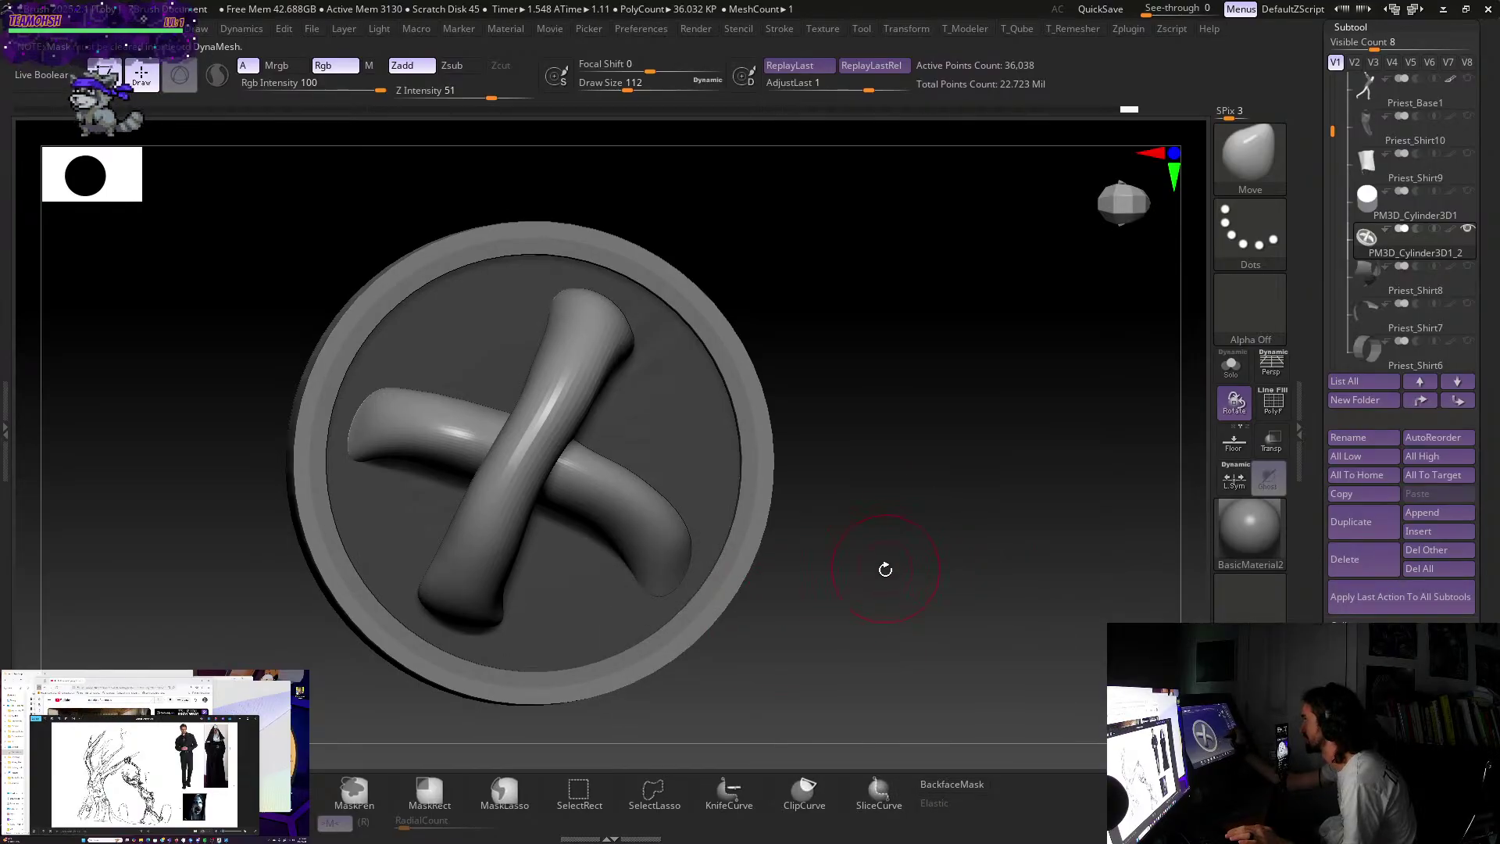
{"action": "left_click_drag", "start_coordinate": [894, 547], "coordinate": [876, 635], "text": "ctrl"}
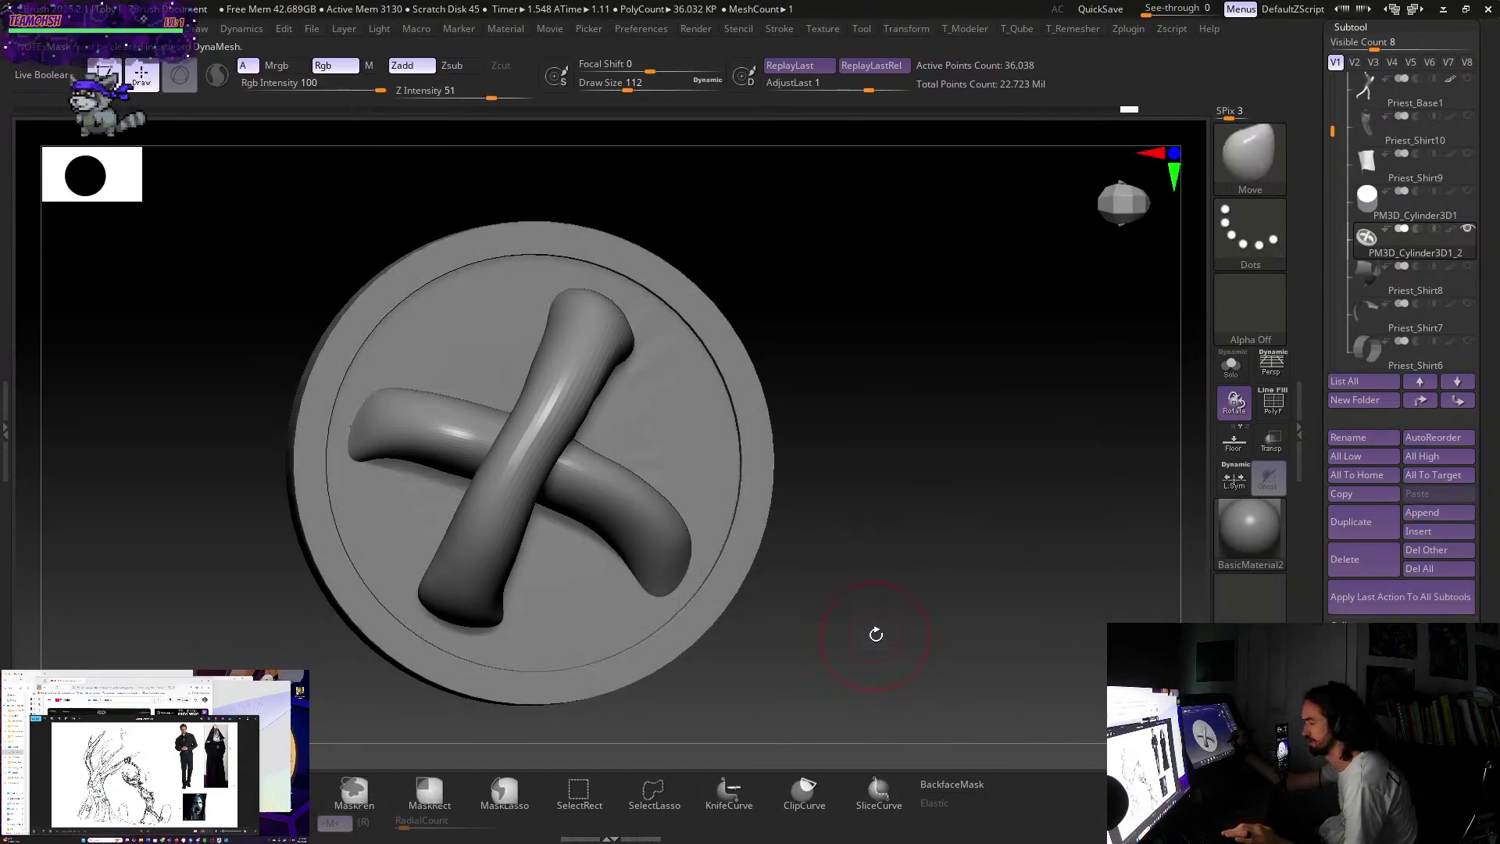
{"action": "key", "text": "space"}
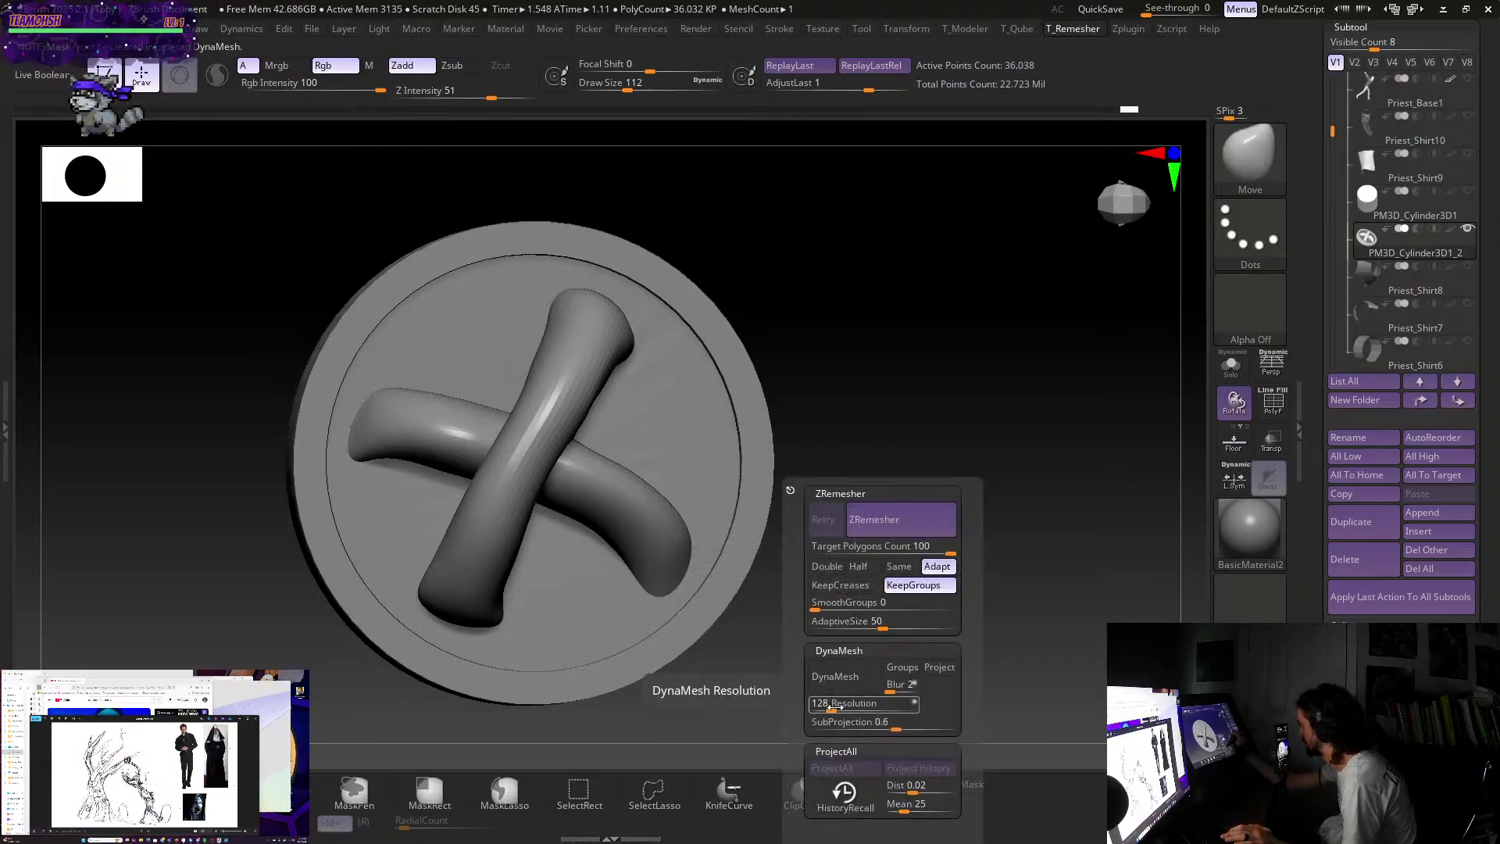
{"action": "left_click_drag", "start_coordinate": [846, 709], "coordinate": [853, 691]}
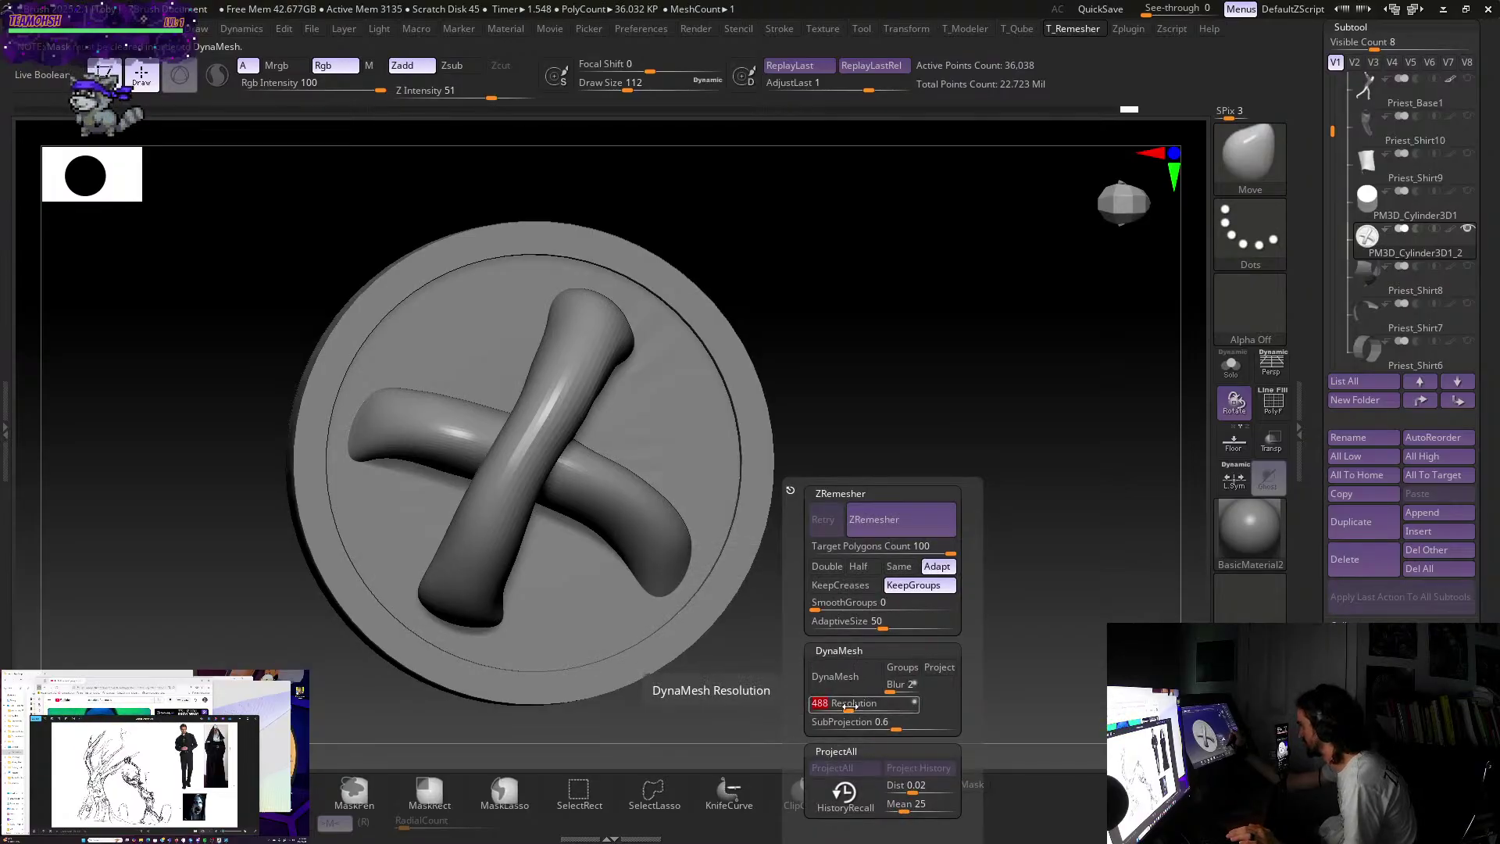
{"action": "left_click", "coordinate": [851, 678]}
{"action": "left_click", "coordinate": [788, 709]}
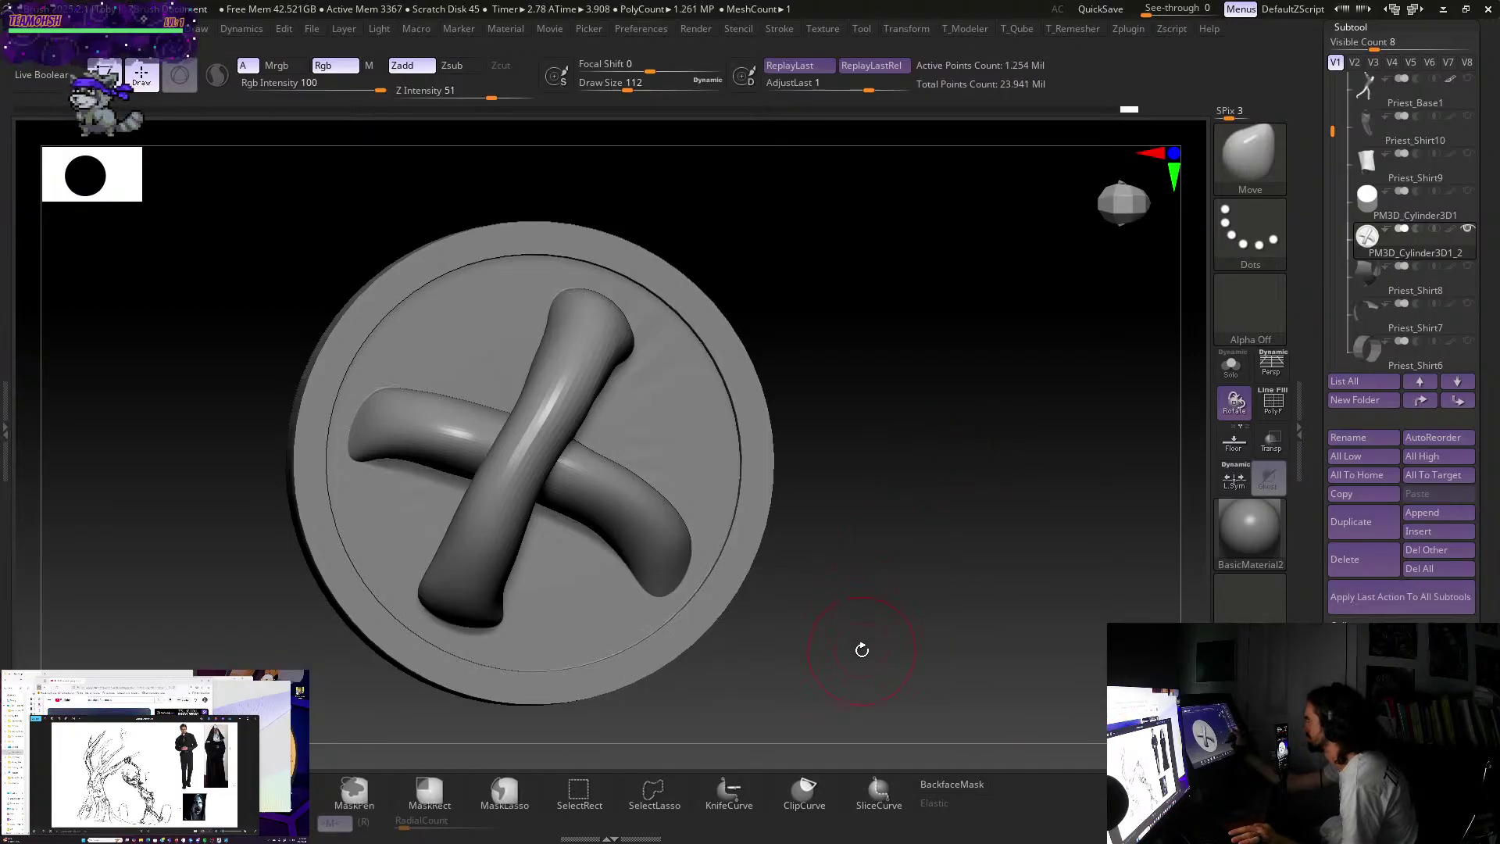
- Smooth the over-thread's end and the thread surfaces around the crossing
{"action": "left_click_drag", "start_coordinate": [863, 648], "coordinate": [826, 561]}
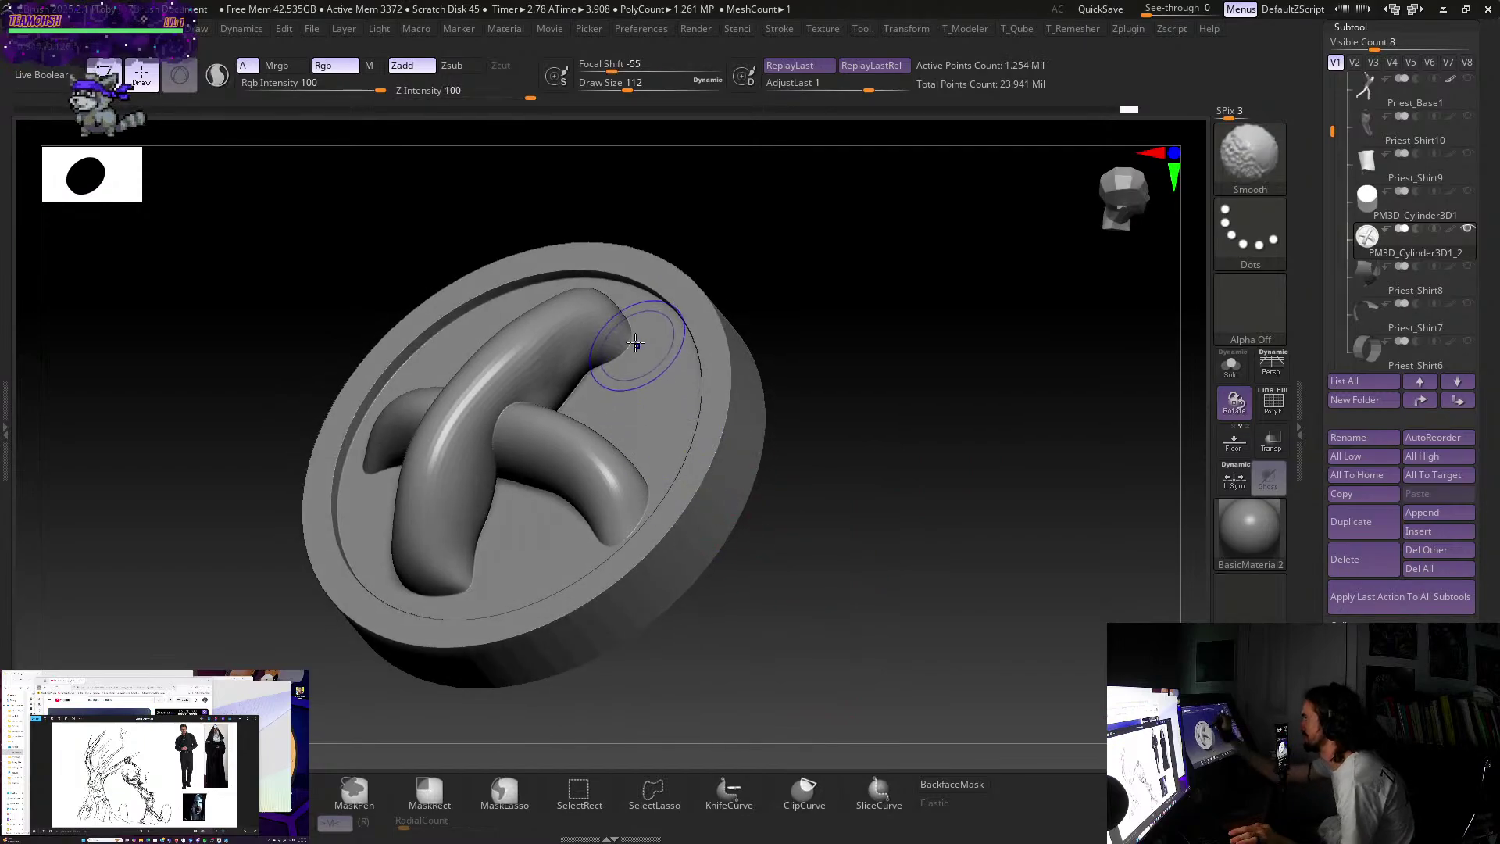
{"action": "left_click_drag", "start_coordinate": [620, 334], "coordinate": [592, 305], "text": "shift"}
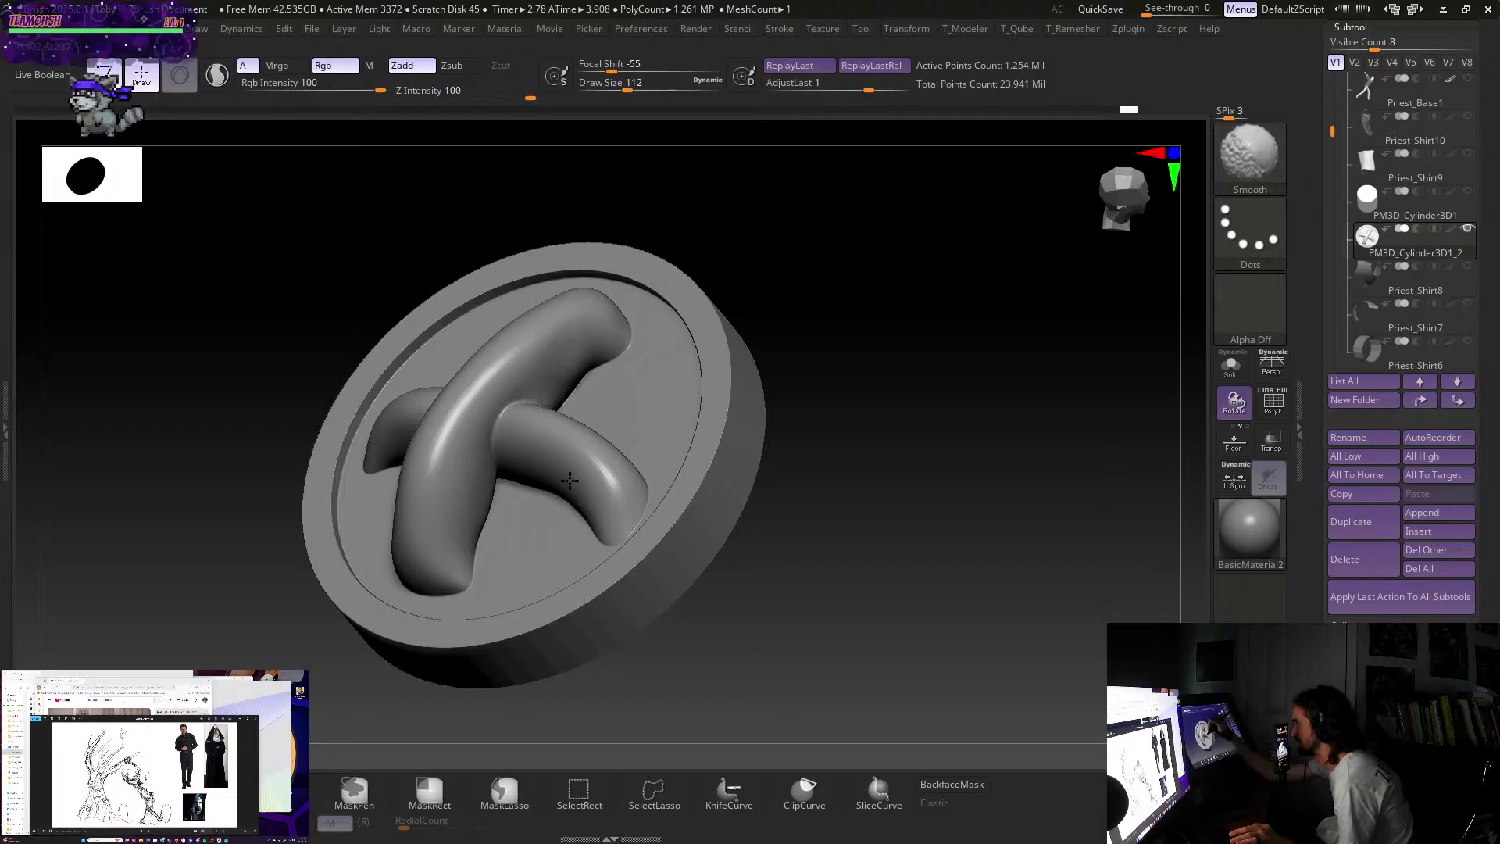
{"action": "left_click_drag", "start_coordinate": [813, 375], "coordinate": [830, 352], "text": "shift"}
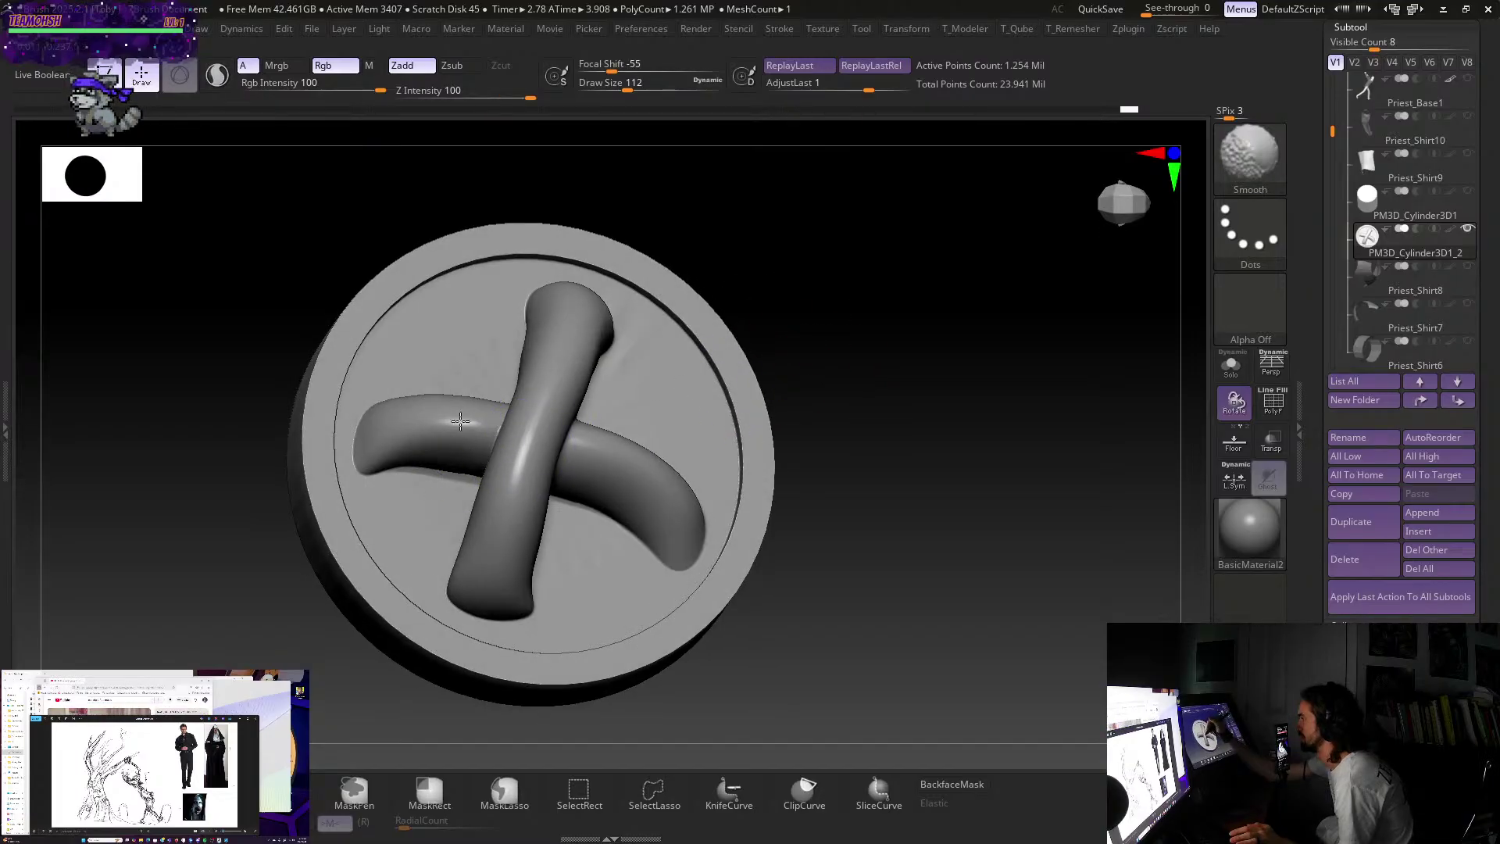
- Run the mesh integrity check on the button's geometry
{"action": "key", "text": "space"}
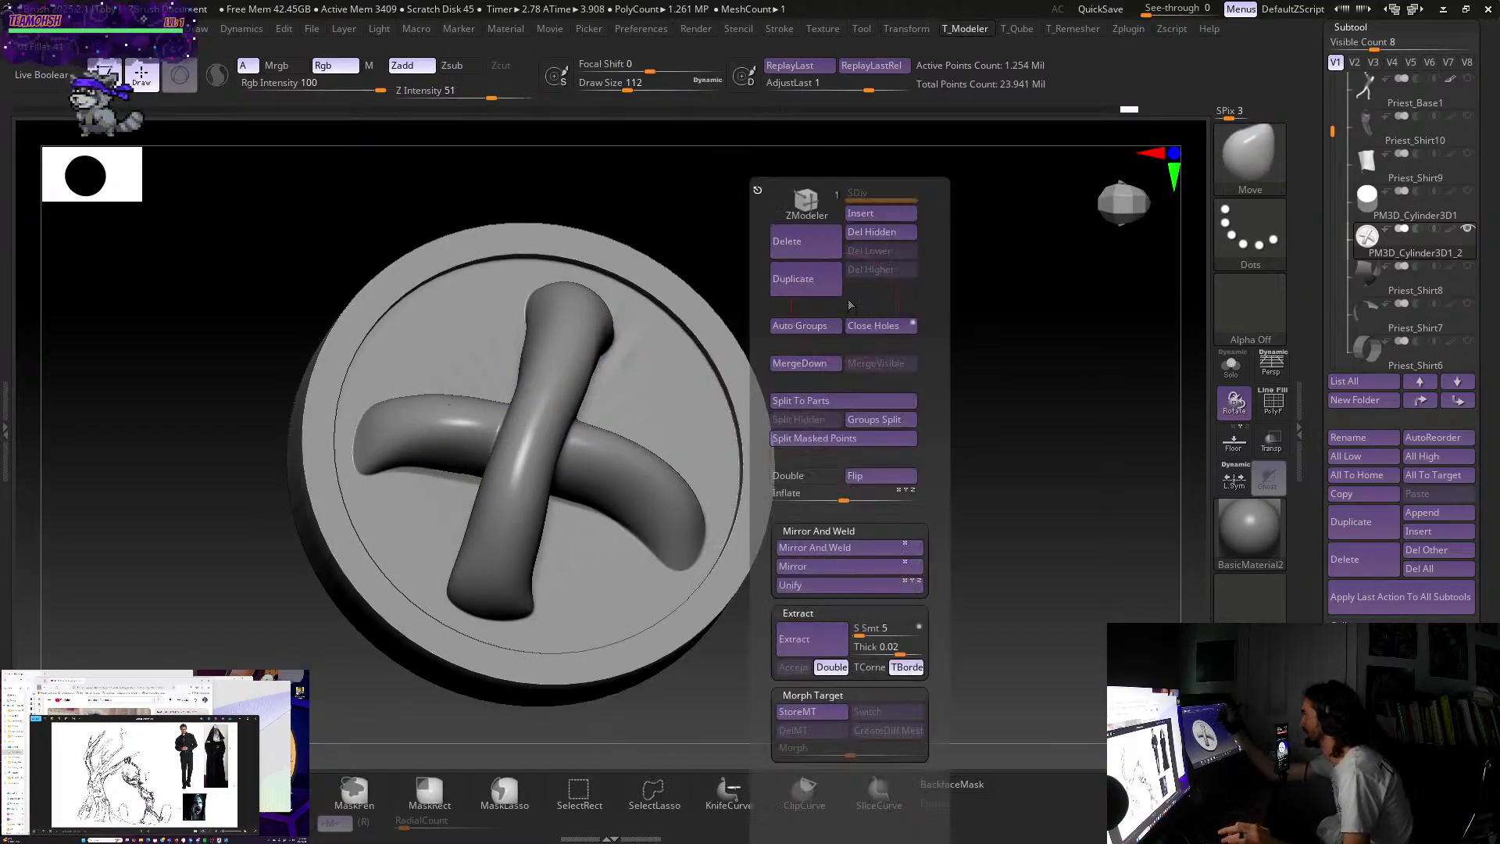
{"action": "left_click_drag", "start_coordinate": [1079, 298], "coordinate": [1075, 474]}
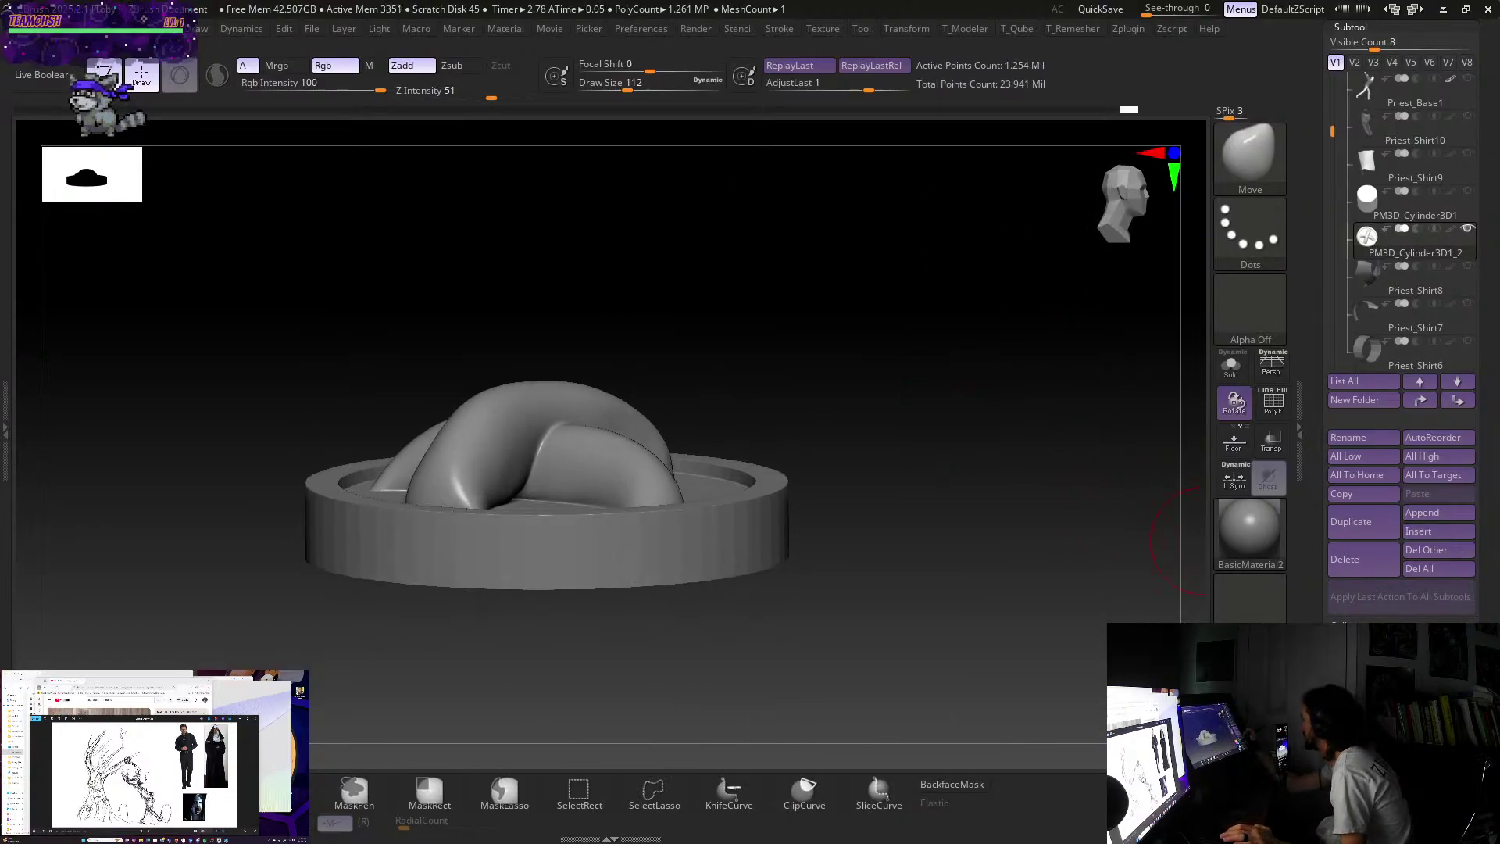
{"action": "scroll", "coordinate": [1399, 469], "scroll_direction": "down", "scroll_amount": 5}
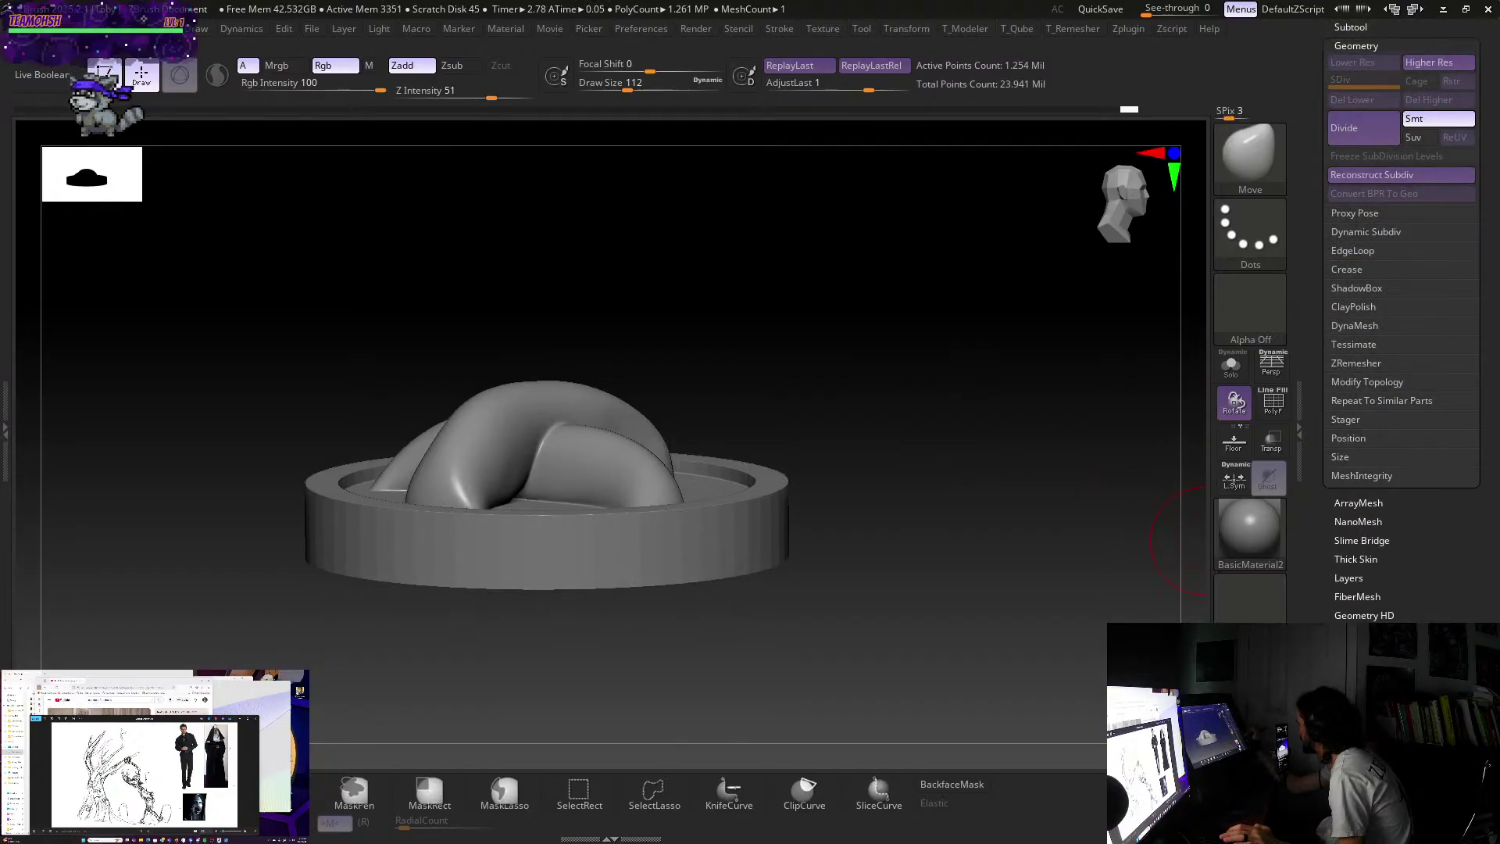
{"action": "left_click", "coordinate": [1362, 475]}
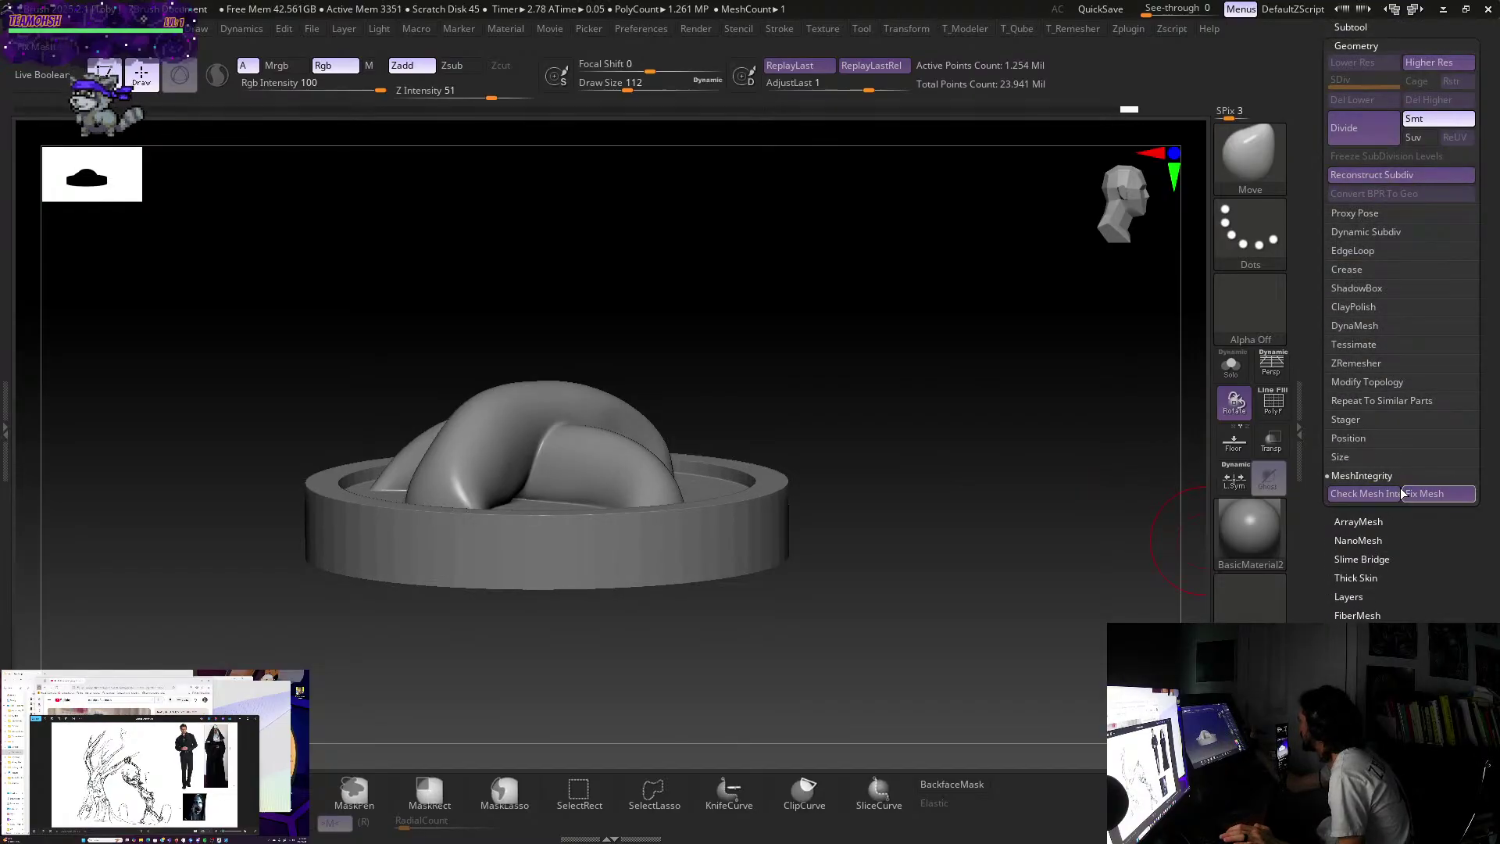
{"action": "left_click", "coordinate": [1401, 493]}
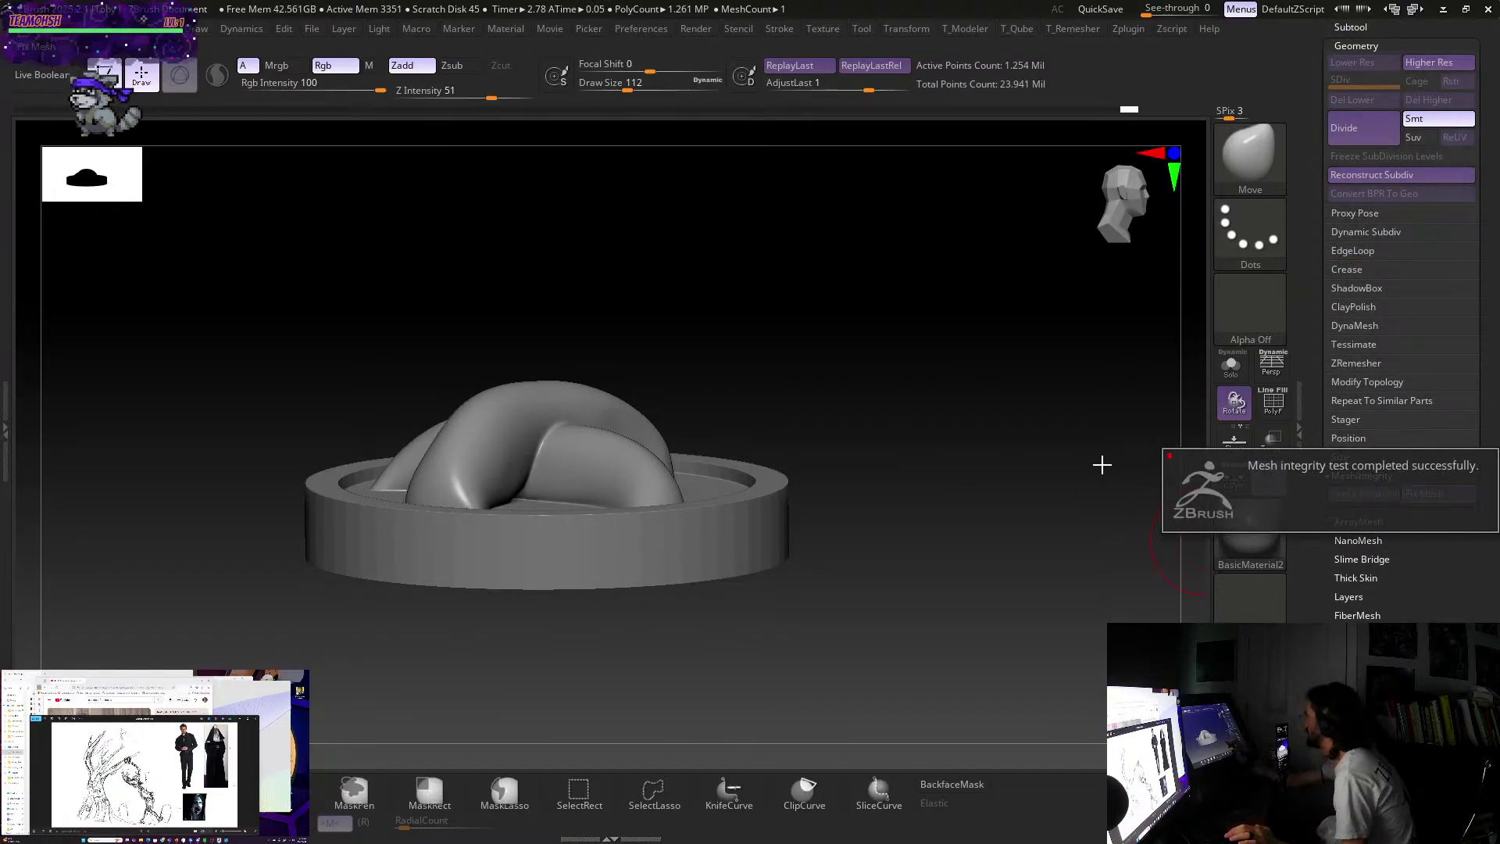
- Try to retopologize the button with ZRemesher at a target polygon count of 100, with Adapt and KeepGroups enabled
{"action": "left_click_drag", "start_coordinate": [881, 626], "coordinate": [881, 677]}
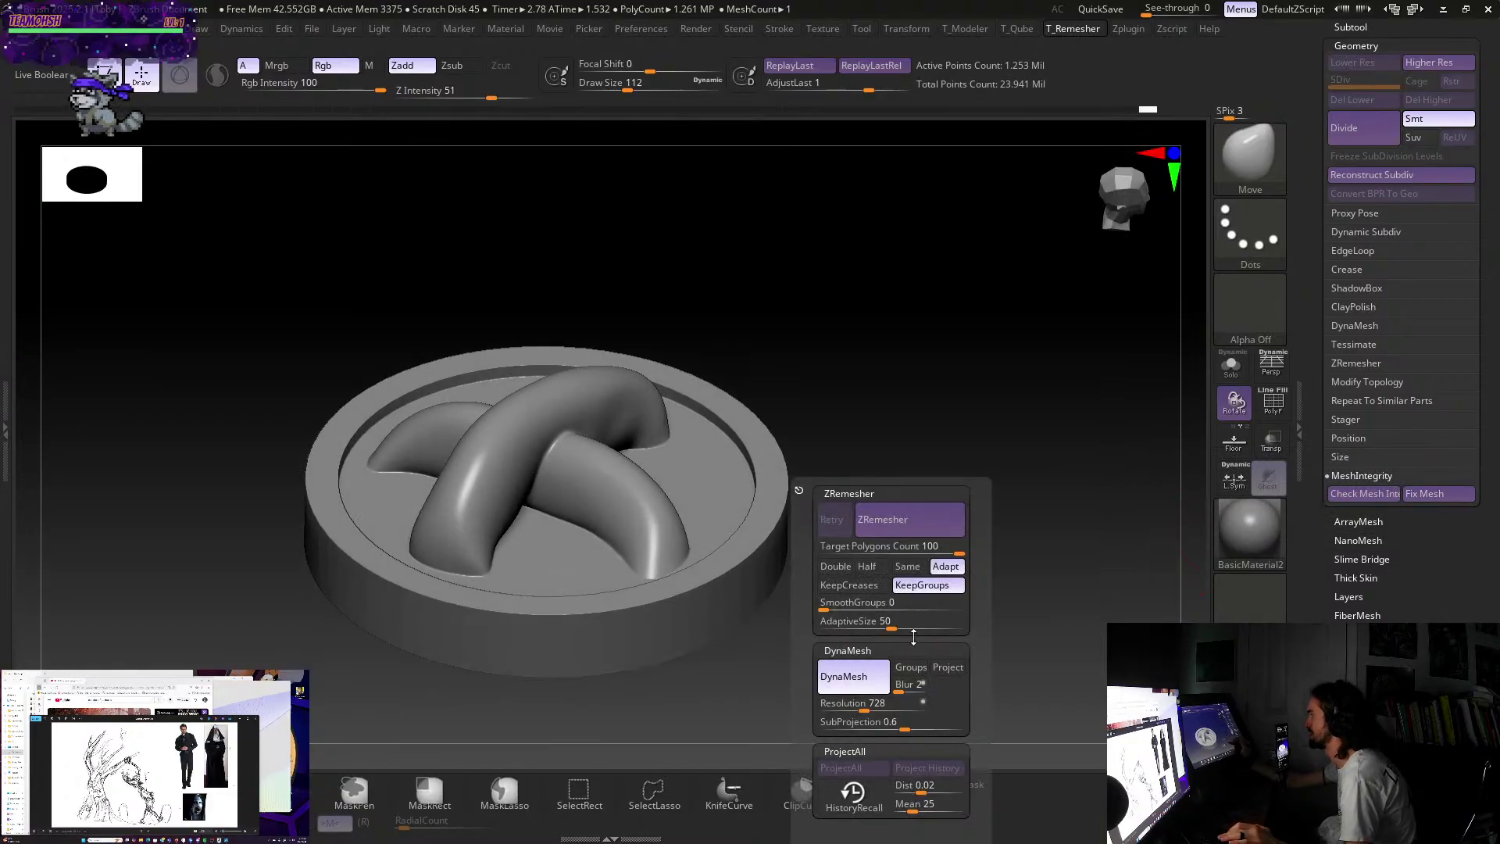
{"action": "key", "text": "r"}
{"action": "key", "text": "r"}
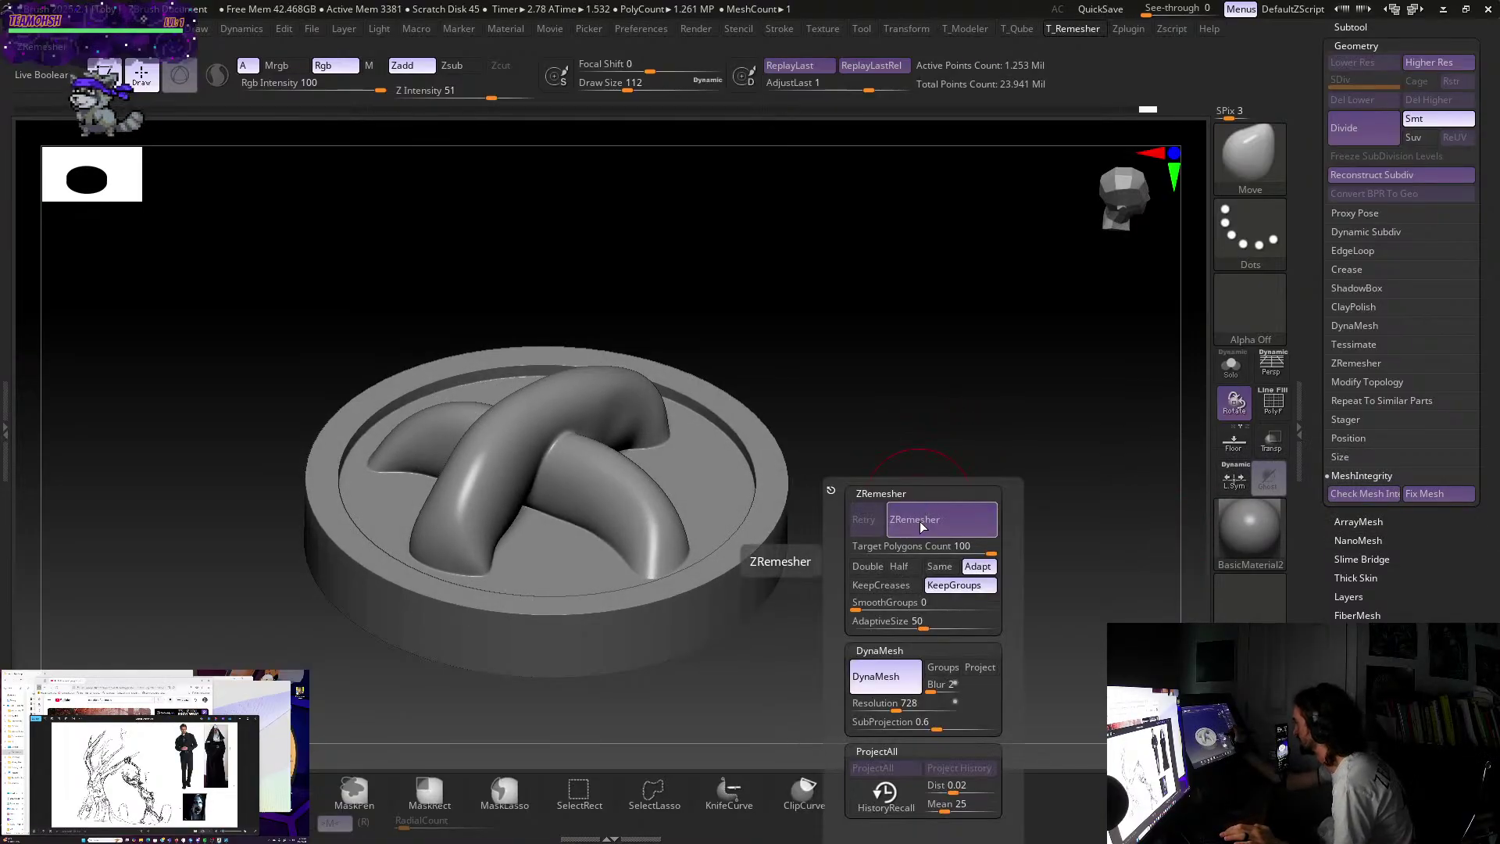
{"action": "left_click", "coordinate": [933, 521]}
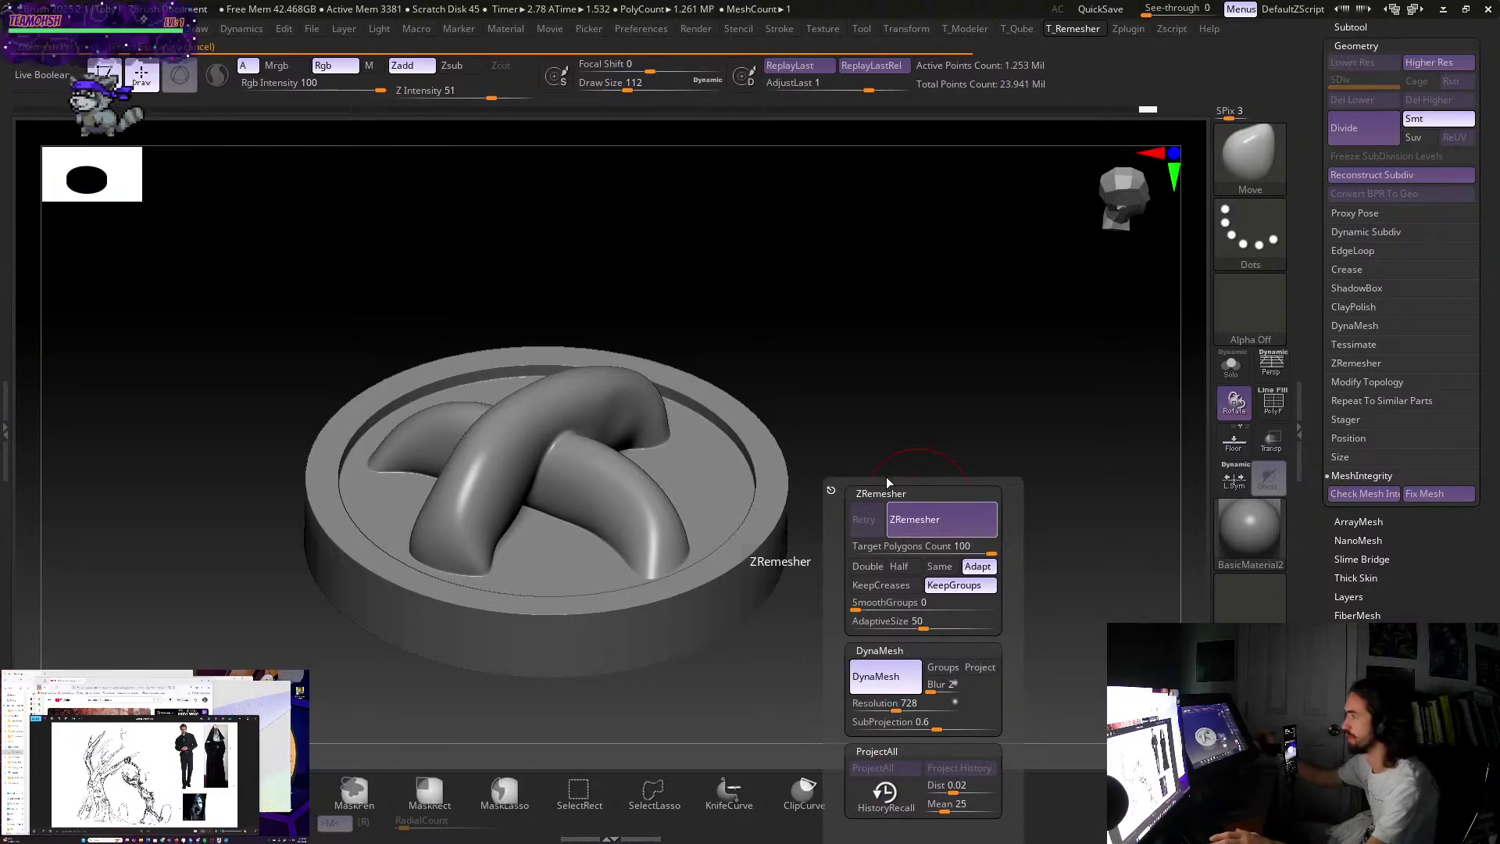
- Remesh the button with DynaMesh at a resolution of 440
{"action": "left_click_drag", "start_coordinate": [854, 177], "coordinate": [832, 309]}
{"action": "key", "text": "r"}
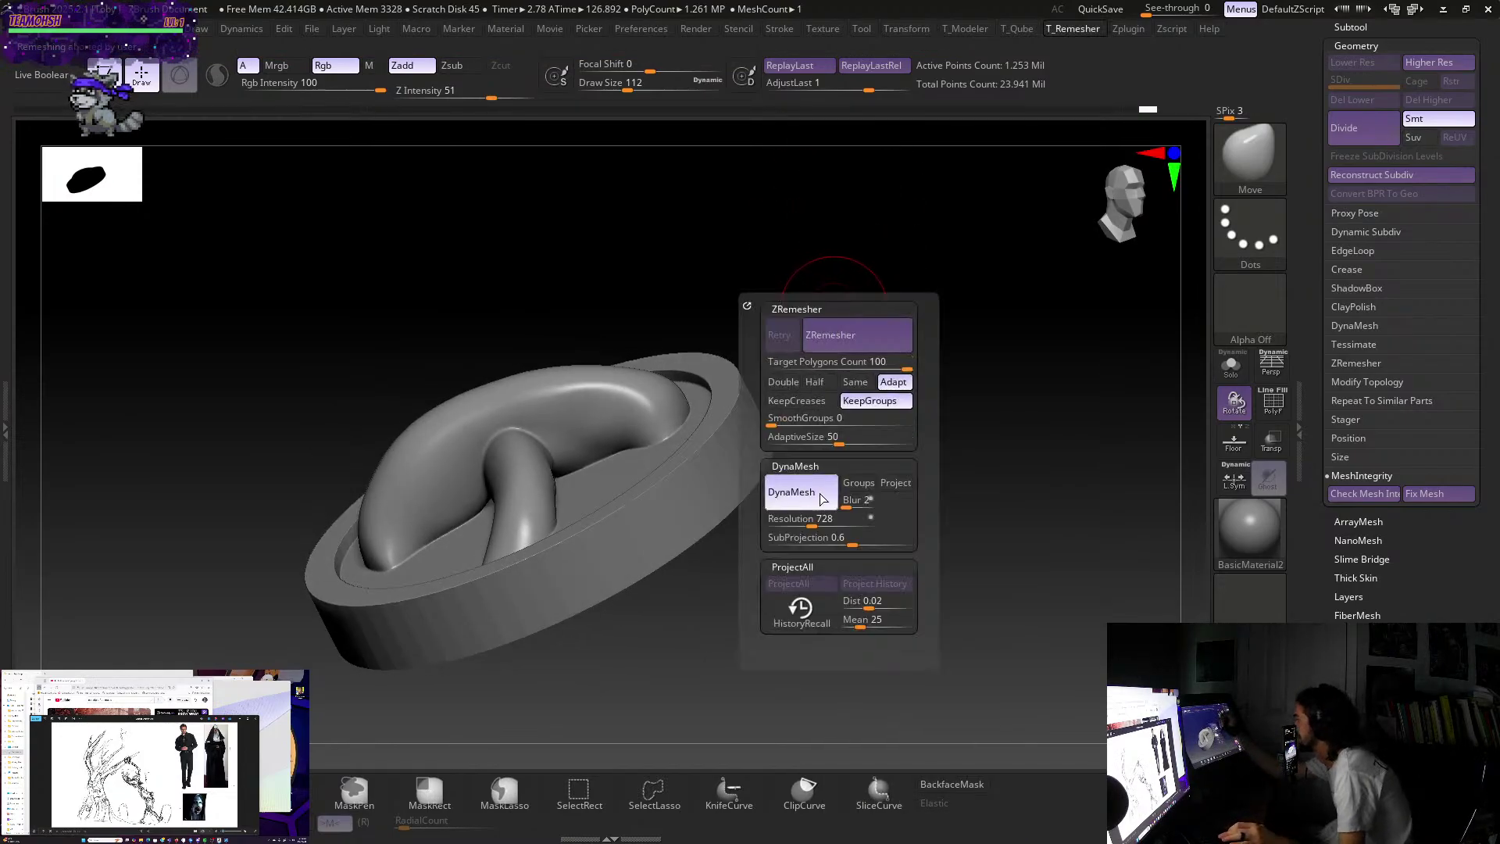
{"action": "left_click_drag", "start_coordinate": [808, 520], "coordinate": [803, 519]}
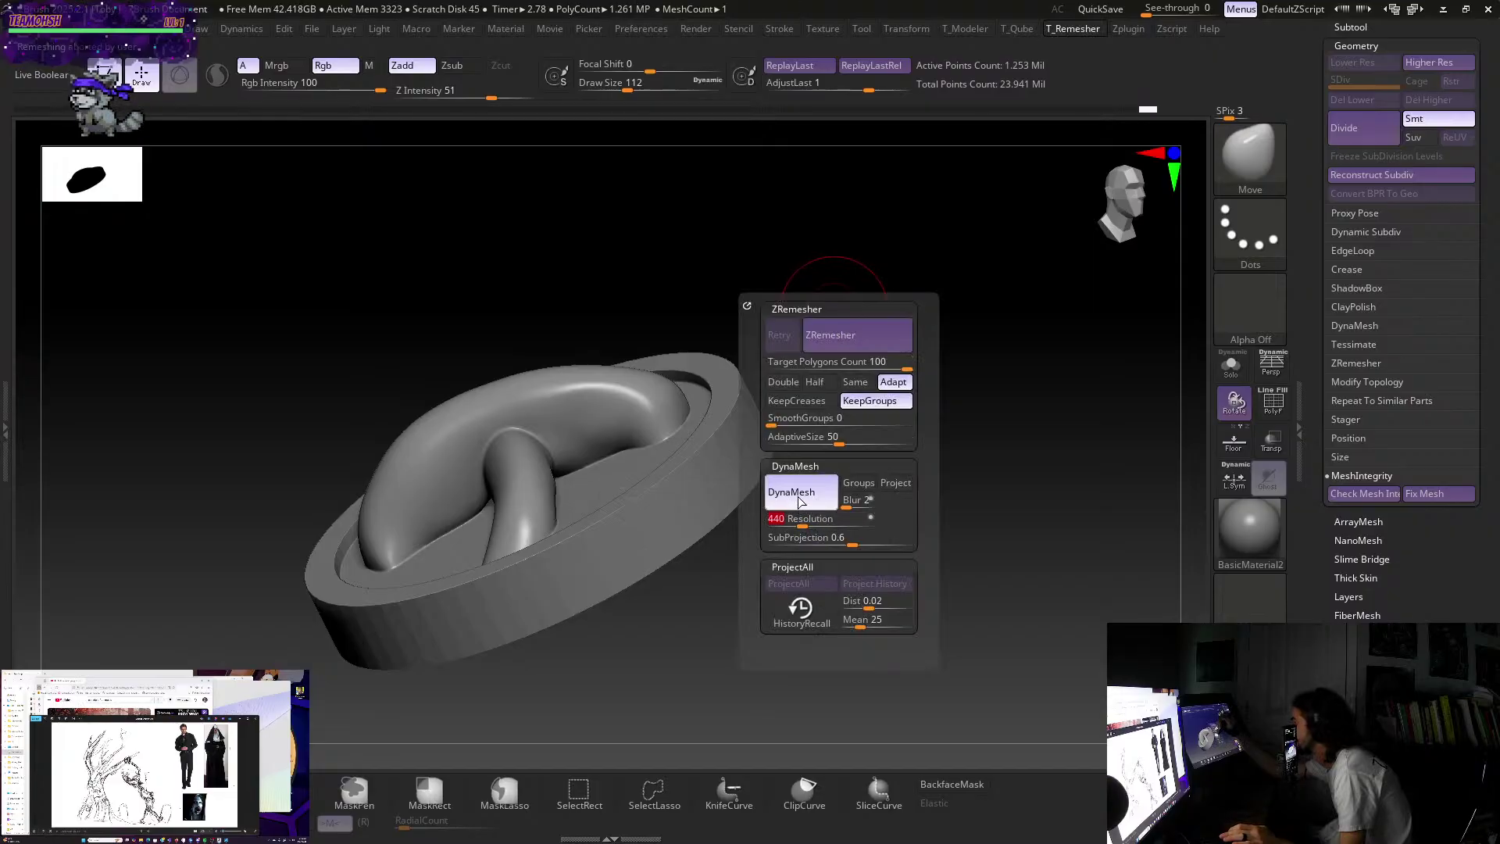
{"action": "left_click", "coordinate": [781, 494]}
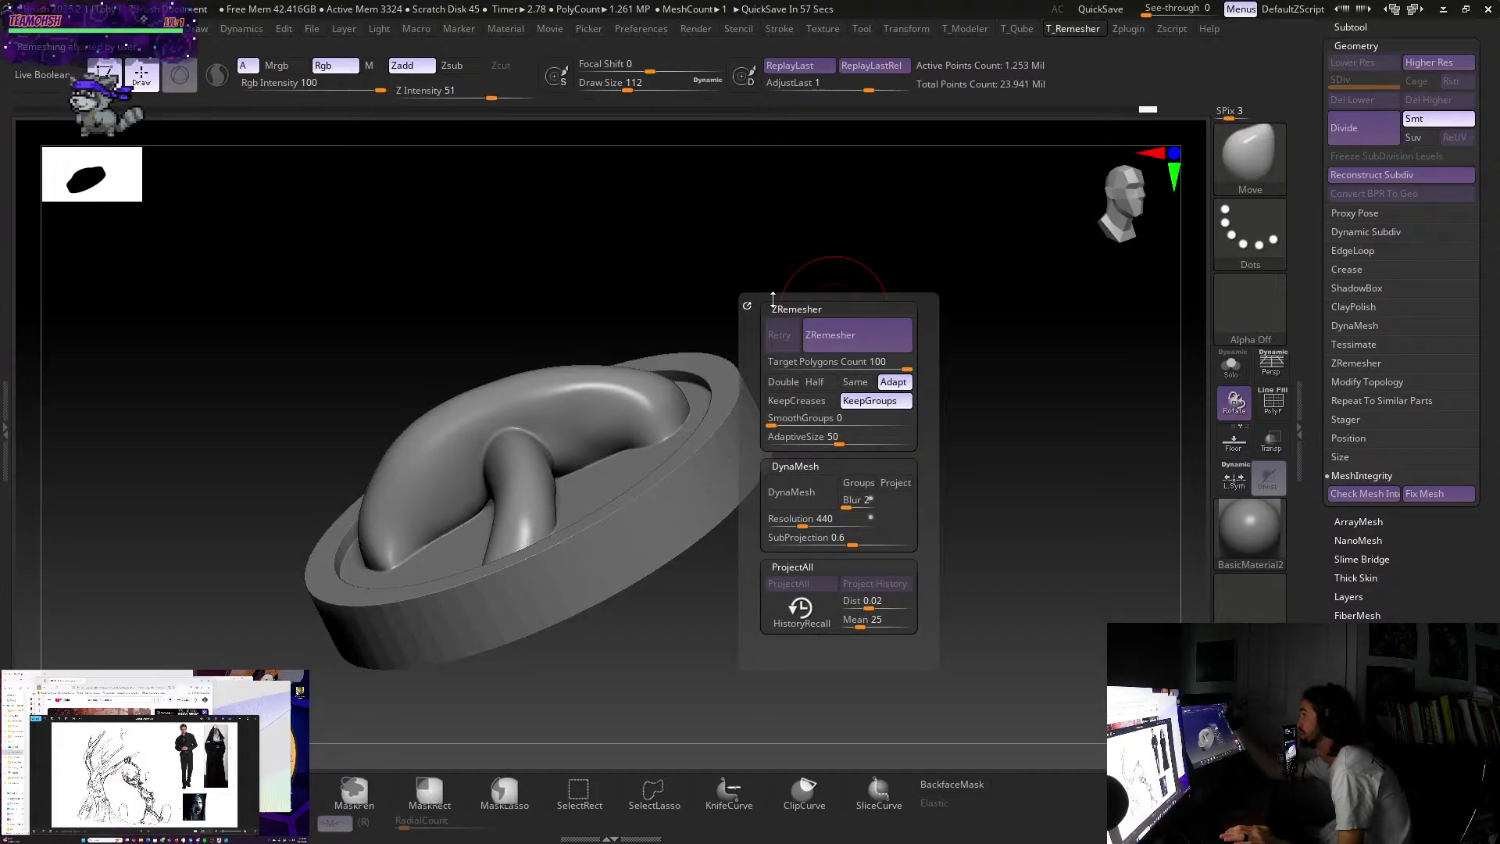
{"action": "left_click_drag", "start_coordinate": [971, 268], "coordinate": [1005, 295]}
{"action": "key", "text": "space"}
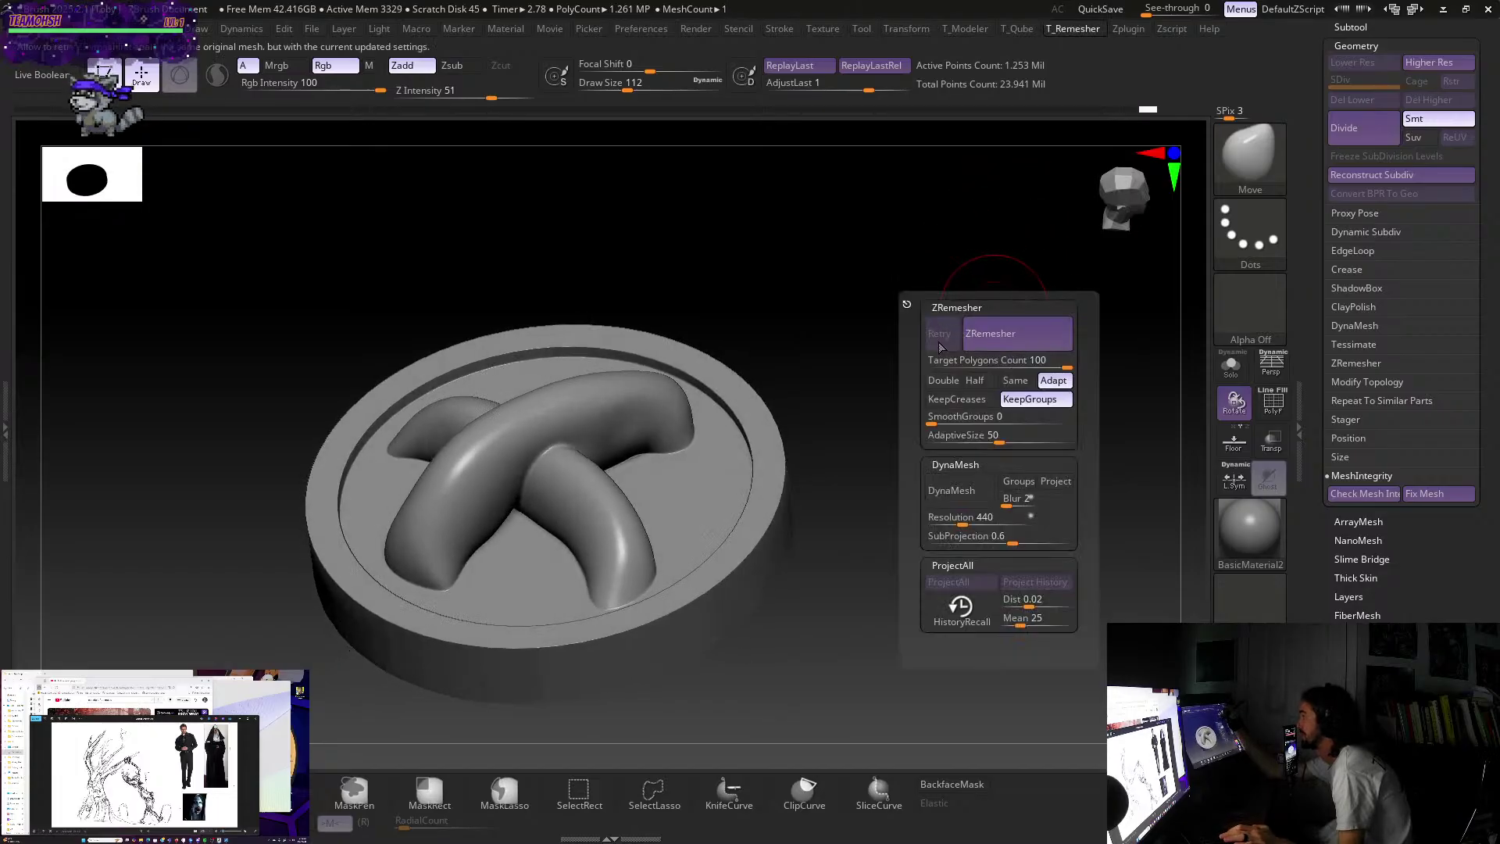
{"action": "left_click", "coordinate": [974, 483]}
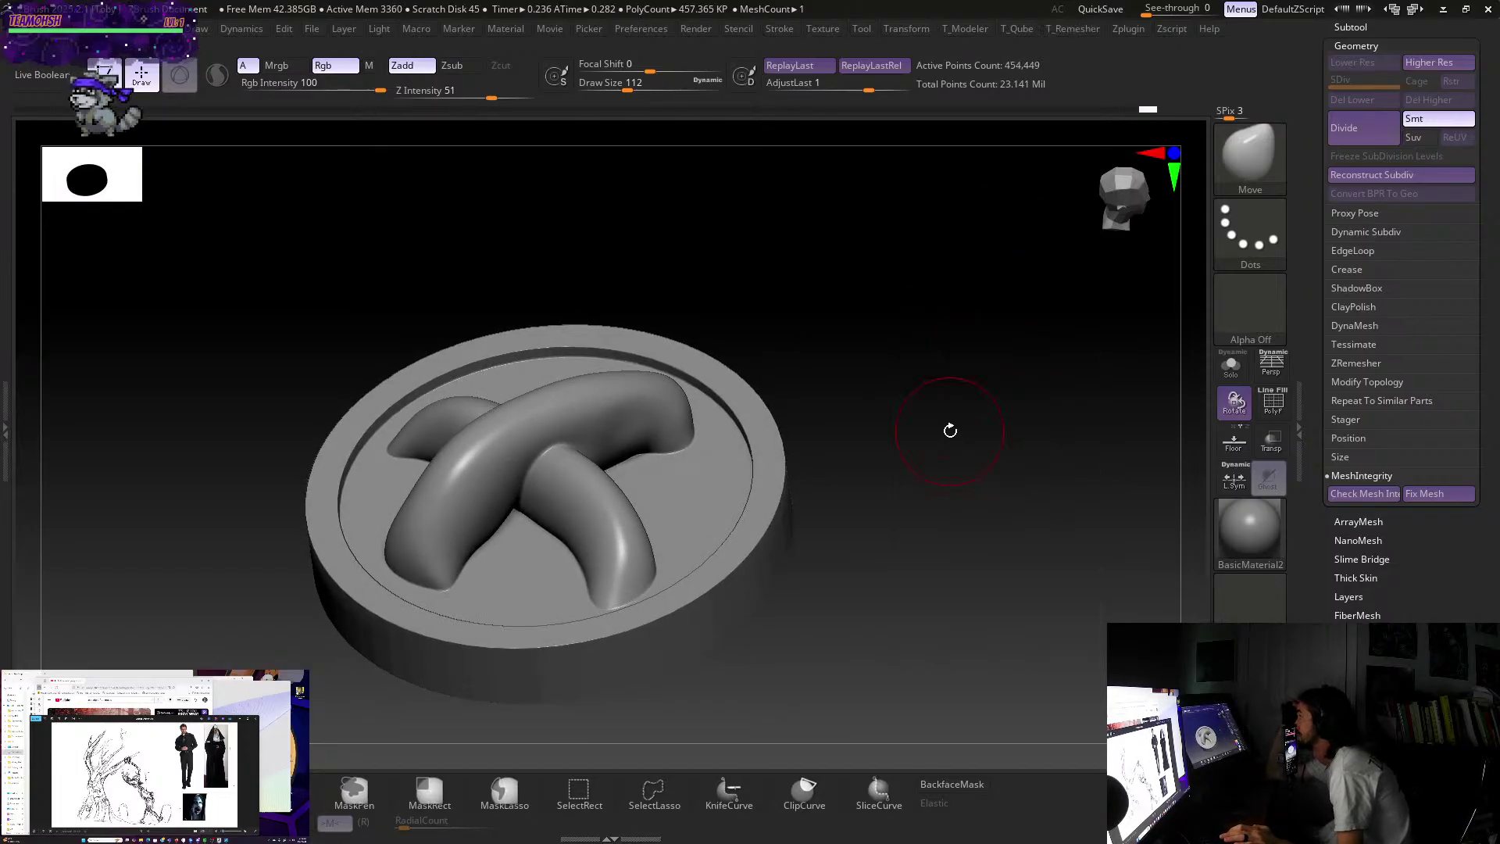
- Inspect the remeshed threads around the crossing up close and undo the DynaMesh remesh to restore the button's subdivision levels
{"action": "mouse_move", "coordinate": [950, 431]}
{"action": "left_mouse_down"}
{"action": "mouse_move", "coordinate": [833, 368]}
{"action": "mouse_move", "coordinate": [777, 368]}
{"action": "left_mouse_up"}
{"action": "key", "text": "shift"}
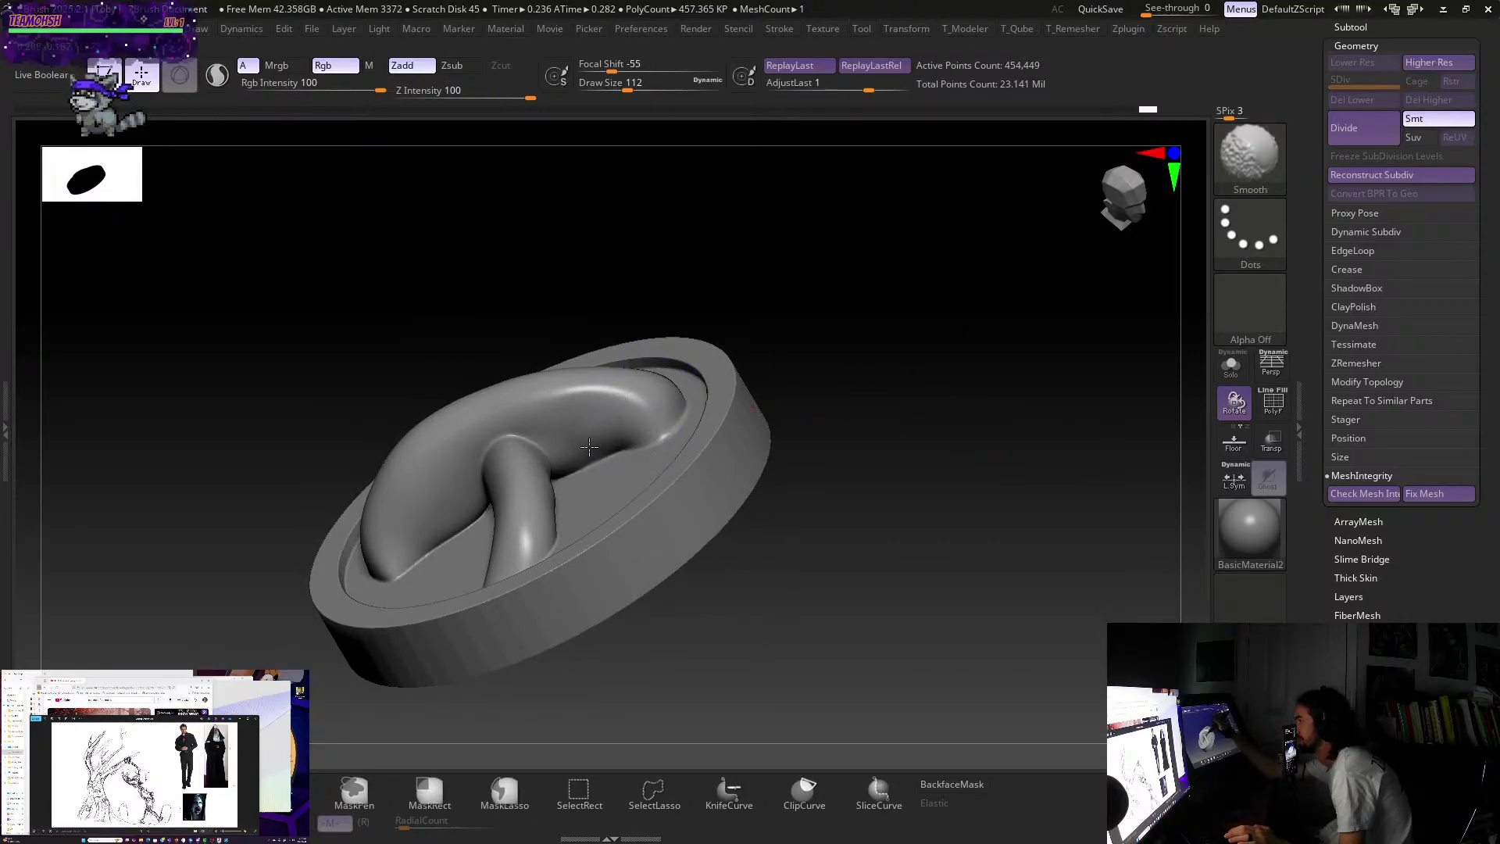
{"action": "mouse_move", "coordinate": [817, 316]}
{"action": "left_mouse_down"}
{"action": "mouse_move", "coordinate": [766, 369]}
{"action": "mouse_move", "coordinate": [780, 343]}
{"action": "mouse_move", "coordinate": [1021, 250]}
{"action": "mouse_move", "coordinate": [1068, 378]}
{"action": "mouse_move", "coordinate": [1058, 368]}
{"action": "mouse_move", "coordinate": [1071, 446]}
{"action": "left_mouse_up"}
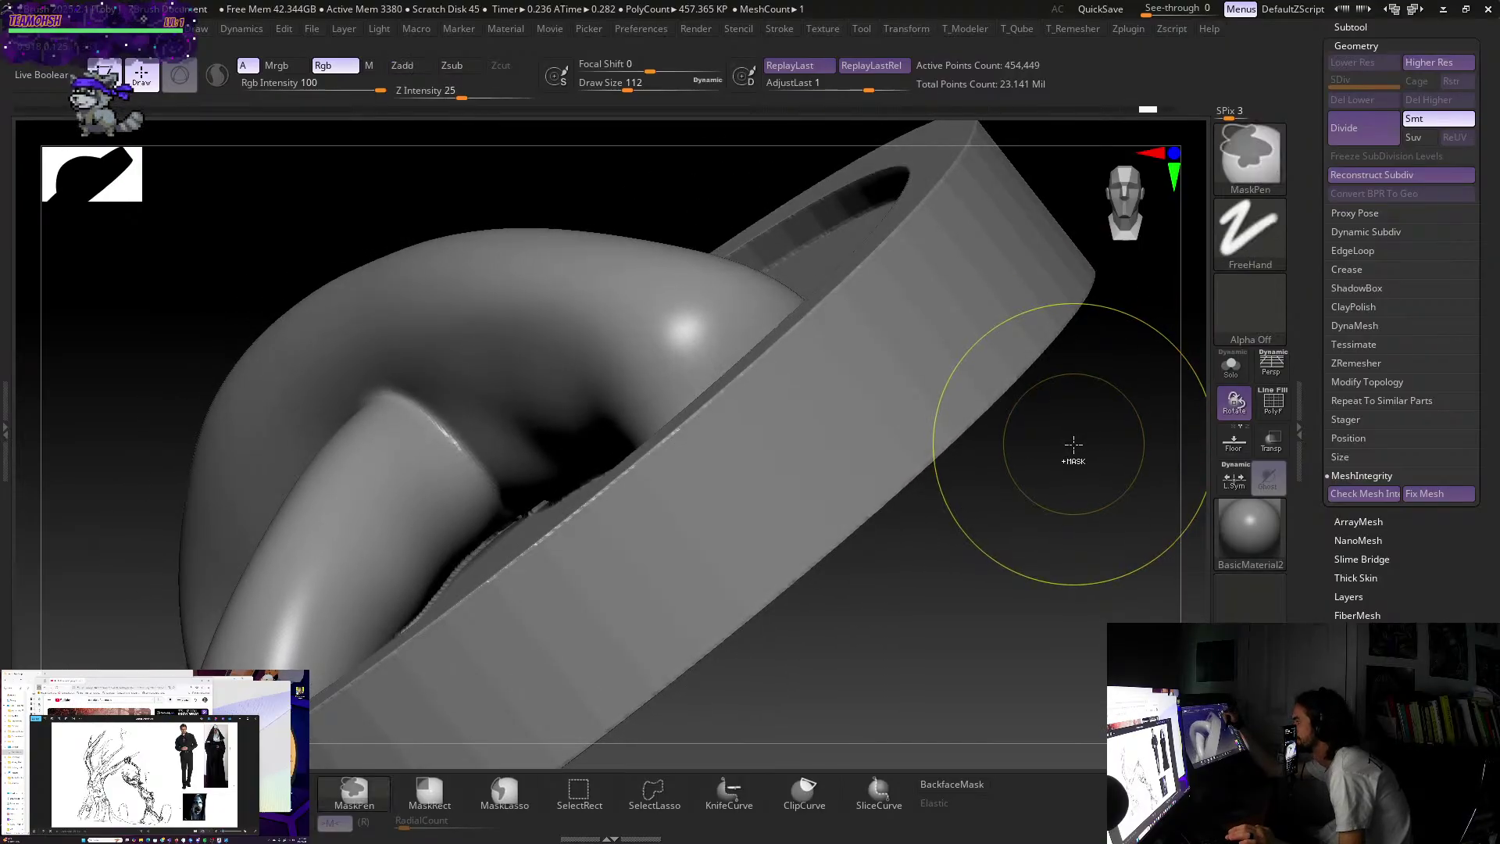
{"action": "left_click_drag", "start_coordinate": [962, 606], "coordinate": [954, 643]}
{"action": "key", "text": "ctrl+z"}
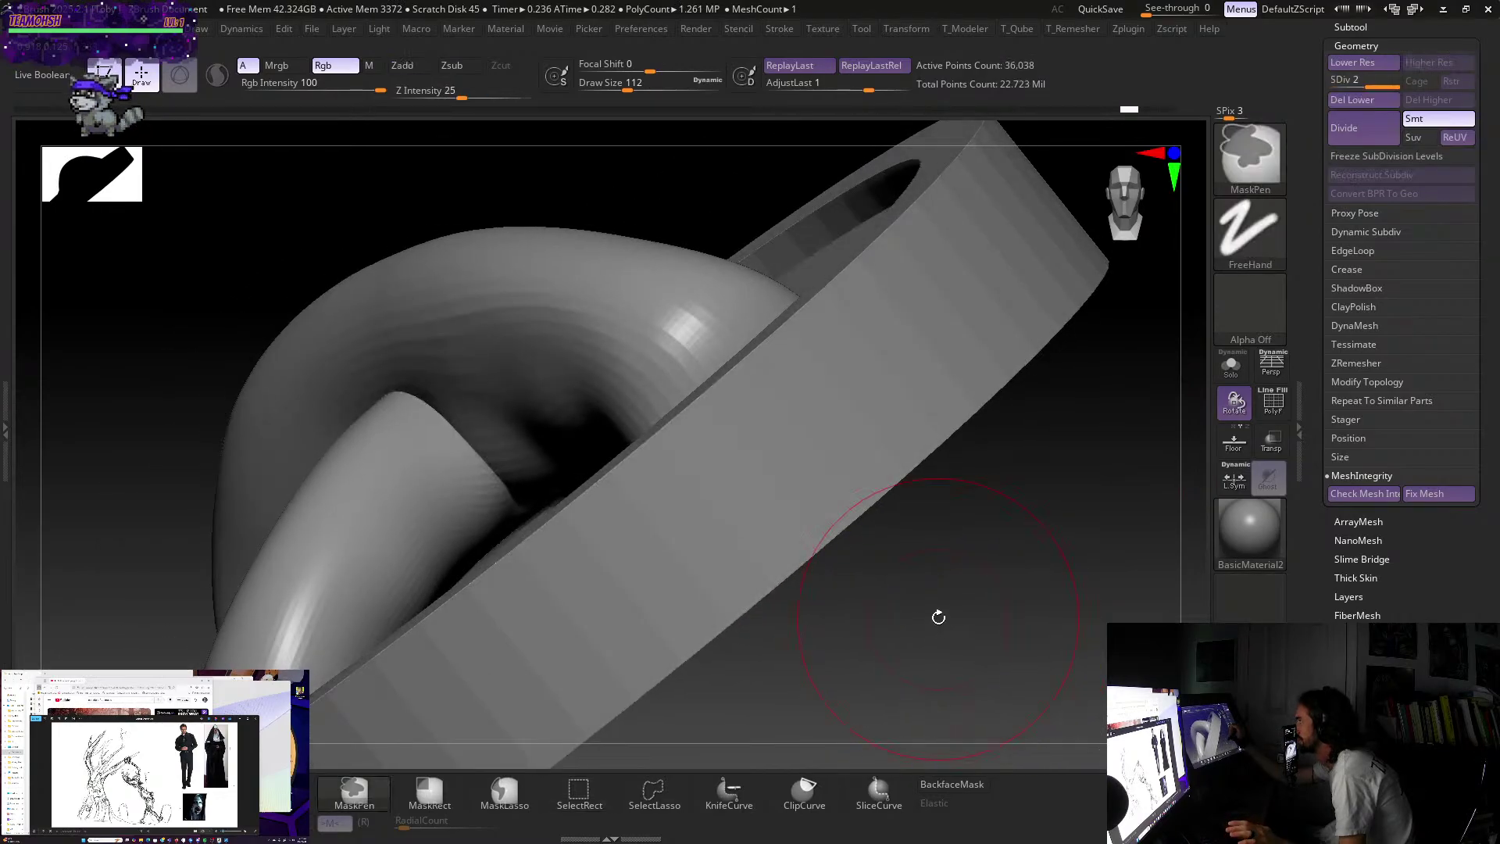
- Push the under-thread's side toward the crossing gap with the Move brush
{"action": "left_click_drag", "start_coordinate": [940, 613], "coordinate": [941, 626]}
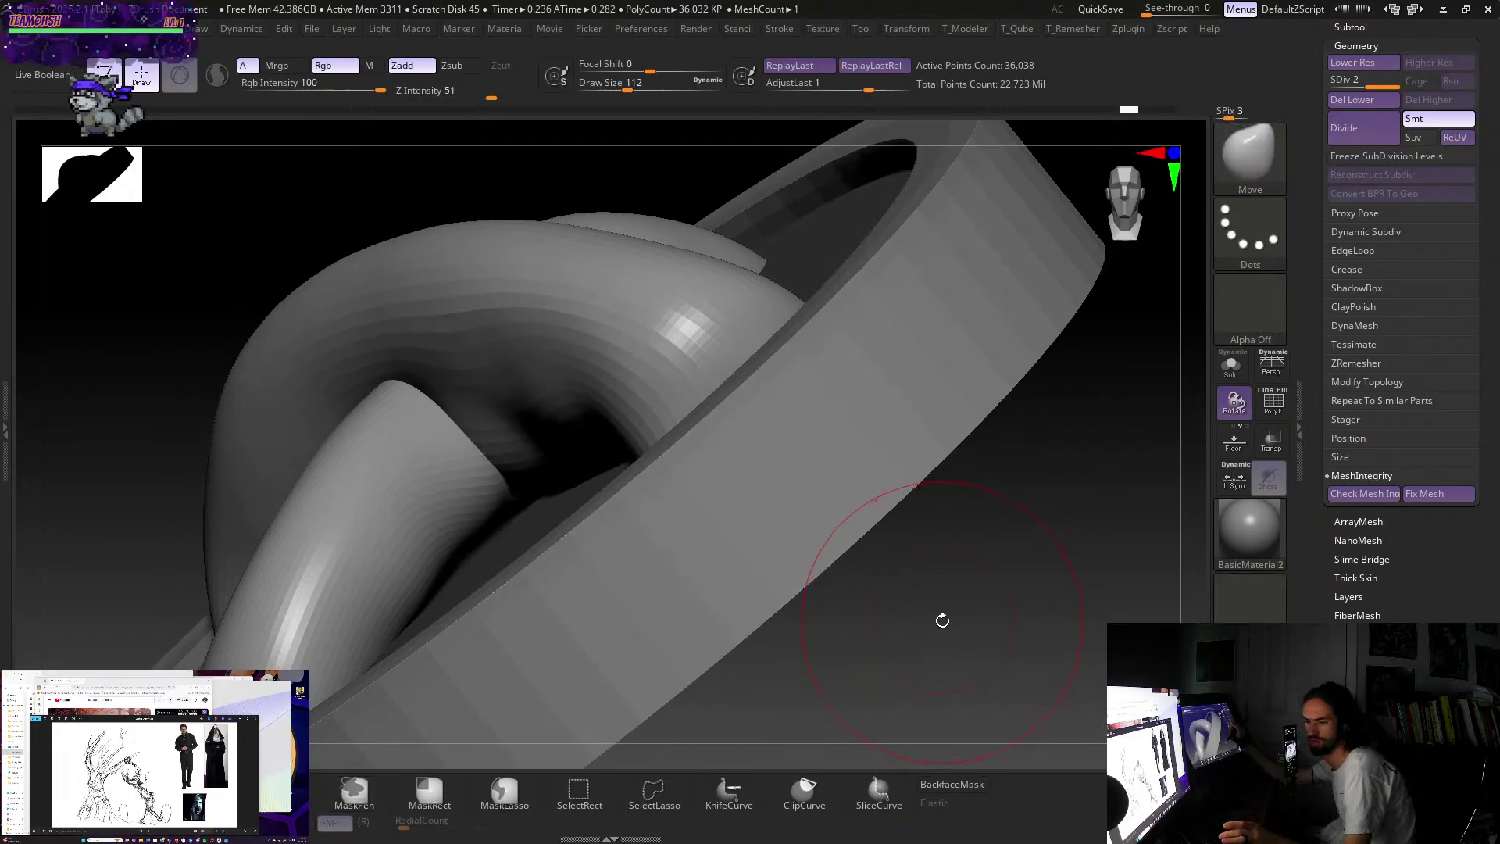
{"action": "left_click_drag", "start_coordinate": [480, 537], "coordinate": [519, 510]}
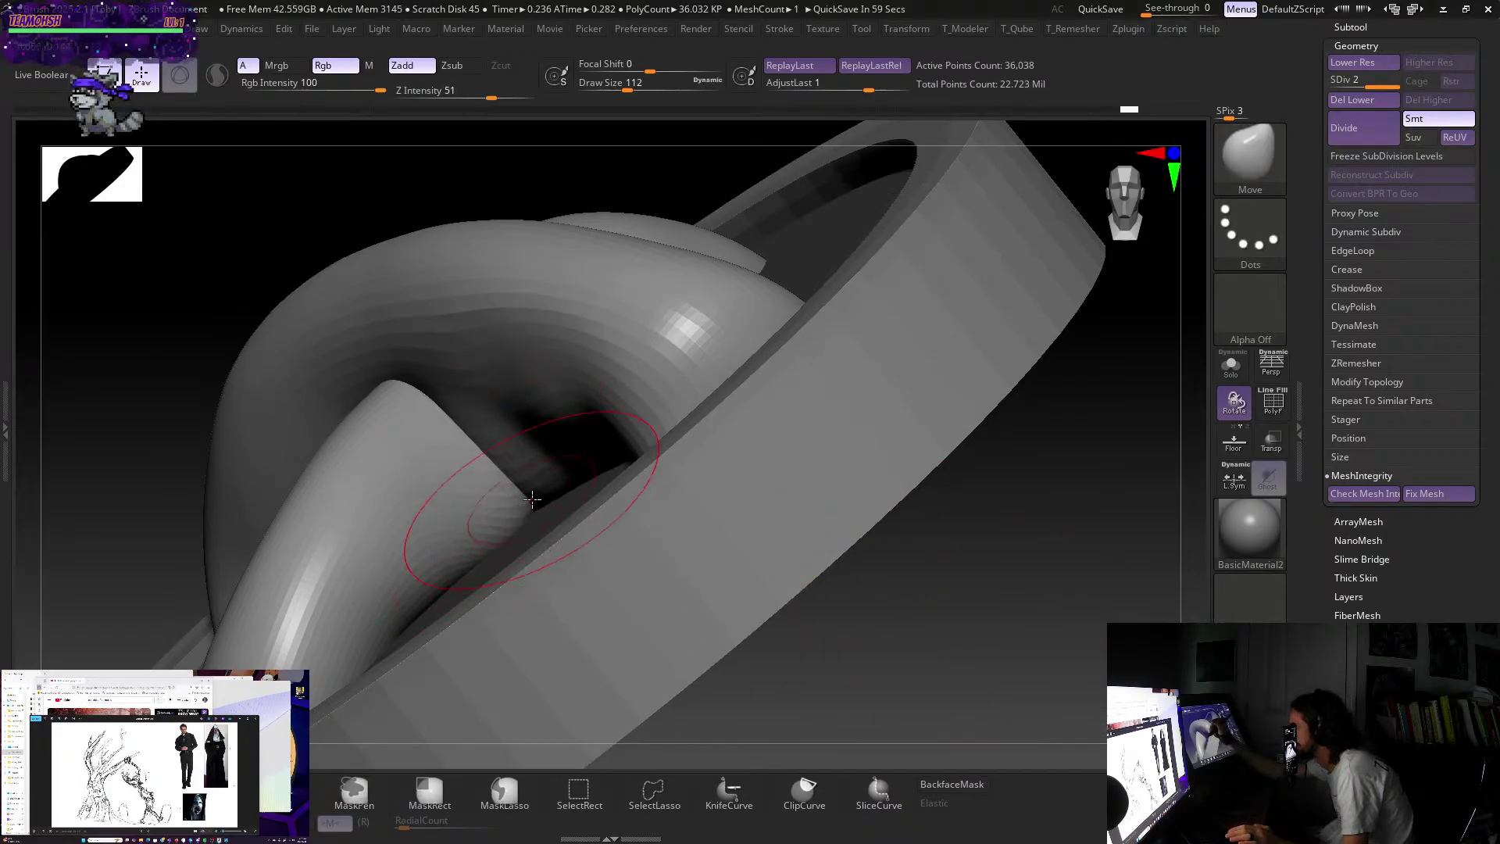
{"action": "mouse_move", "coordinate": [687, 576]}
{"action": "right_mouse_down"}
{"action": "mouse_move", "coordinate": [844, 679]}
{"action": "mouse_move", "coordinate": [359, 597]}
{"action": "right_mouse_up"}
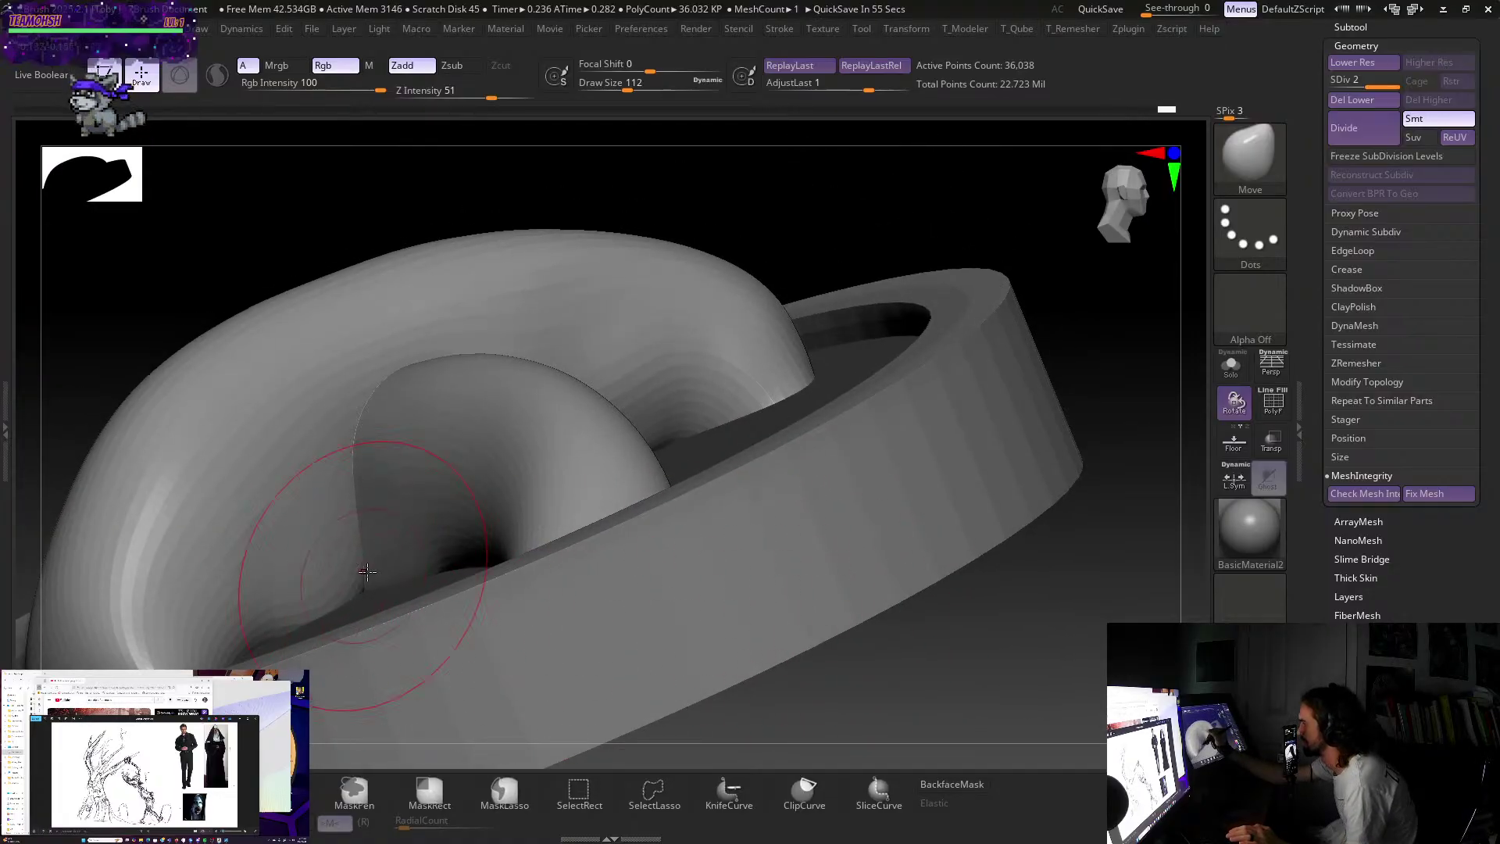
{"action": "right_click_drag", "start_coordinate": [948, 606], "coordinate": [968, 688]}
{"action": "mouse_move", "coordinate": [1121, 472]}
{"action": "left_mouse_down"}
{"action": "mouse_move", "coordinate": [1146, 519]}
{"action": "mouse_move", "coordinate": [1101, 555]}
{"action": "left_mouse_up"}
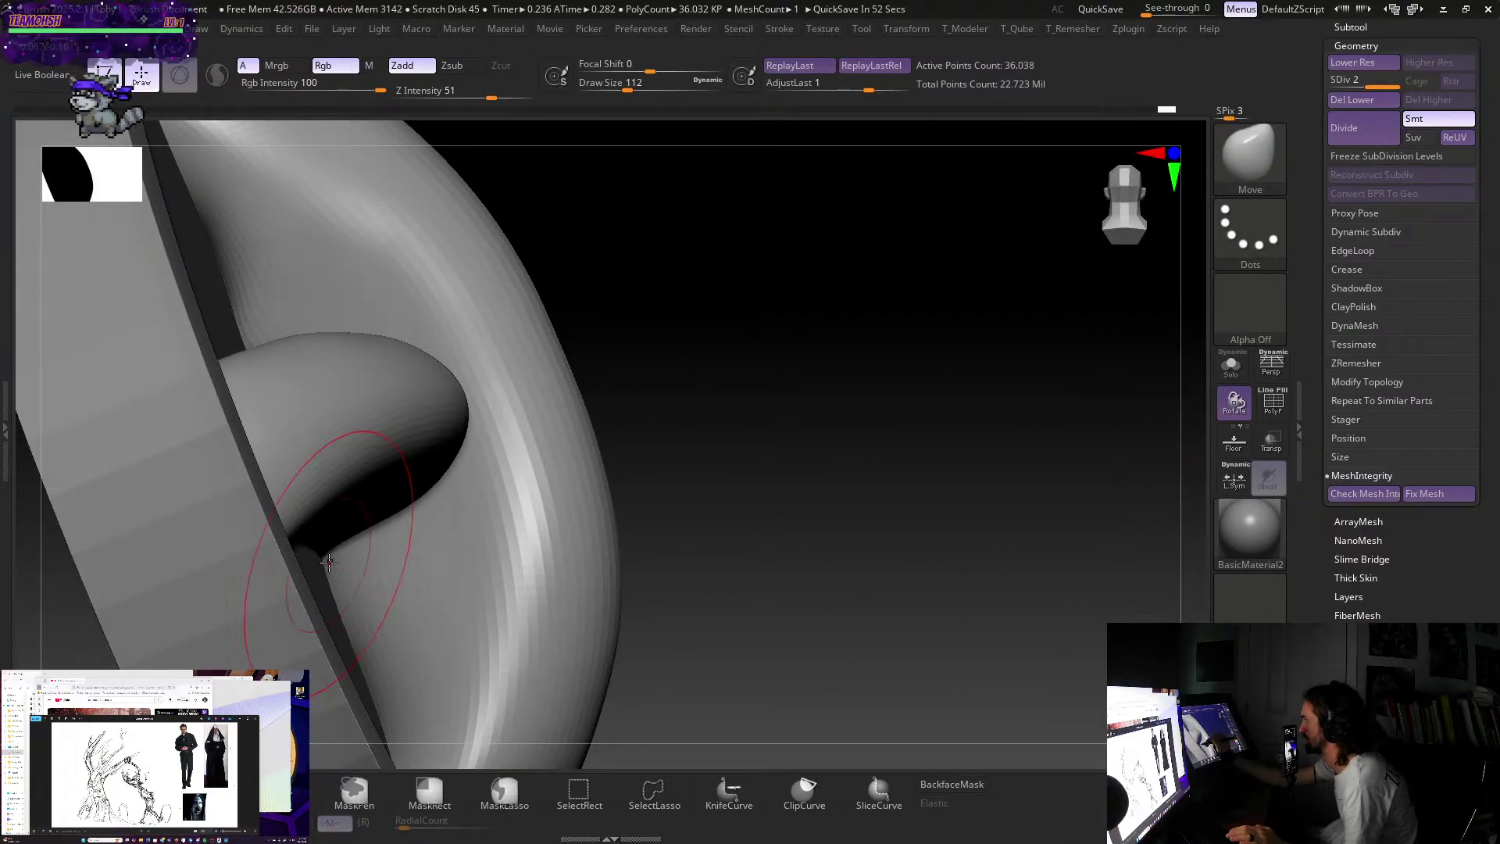
- Reshape the over-thread's underside around the under-thread from several angles with the Move brush
{"action": "mouse_move", "coordinate": [924, 455]}
{"action": "left_mouse_down"}
{"action": "mouse_move", "coordinate": [898, 368]}
{"action": "mouse_move", "coordinate": [864, 359]}
{"action": "left_mouse_up"}
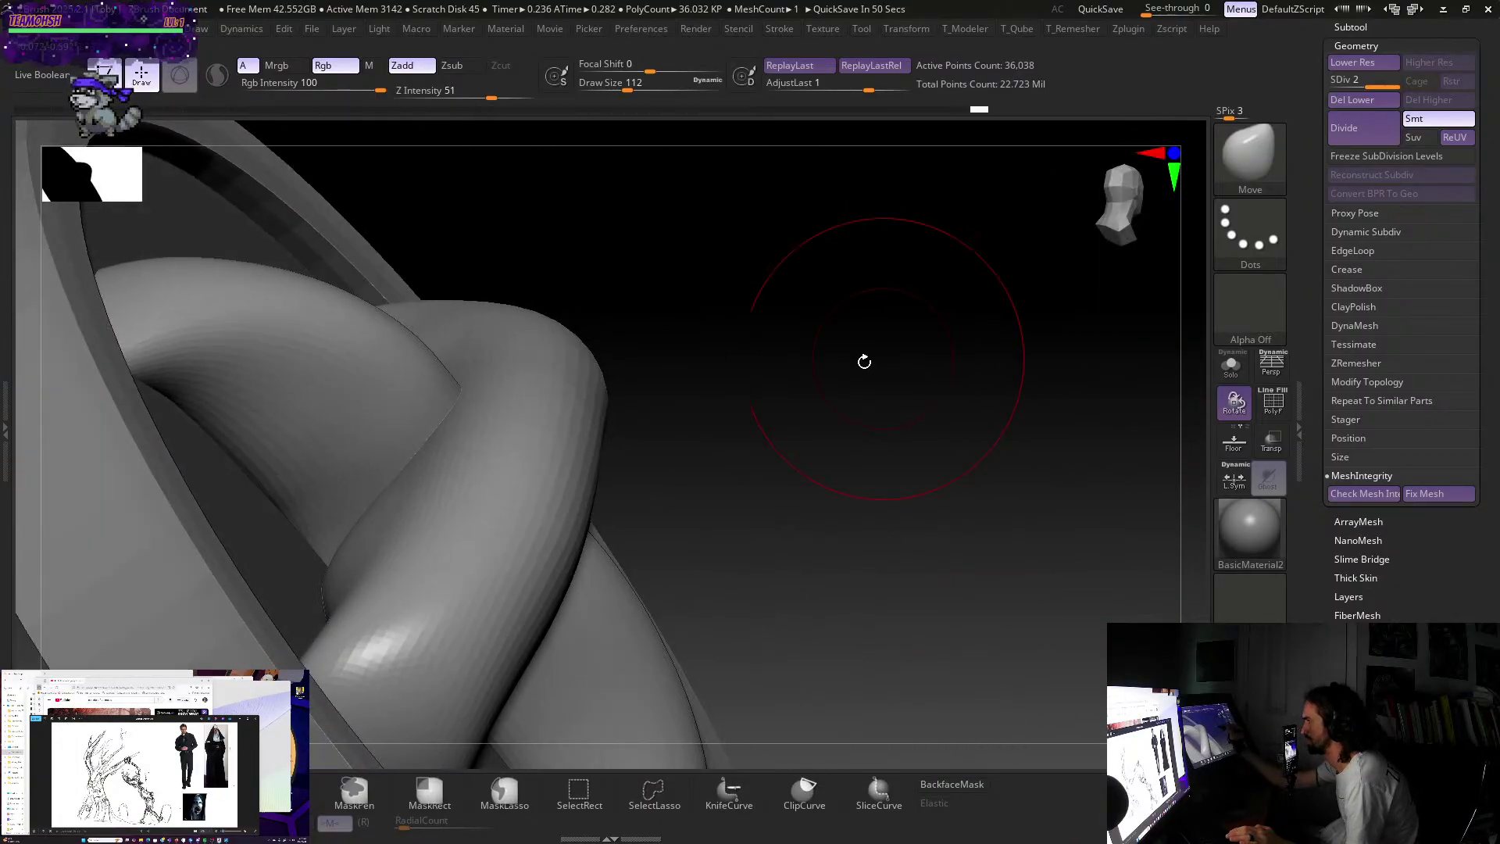
{"action": "mouse_move", "coordinate": [641, 501]}
{"action": "left_mouse_down"}
{"action": "mouse_move", "coordinate": [800, 428]}
{"action": "mouse_move", "coordinate": [431, 642]}
{"action": "left_mouse_up"}
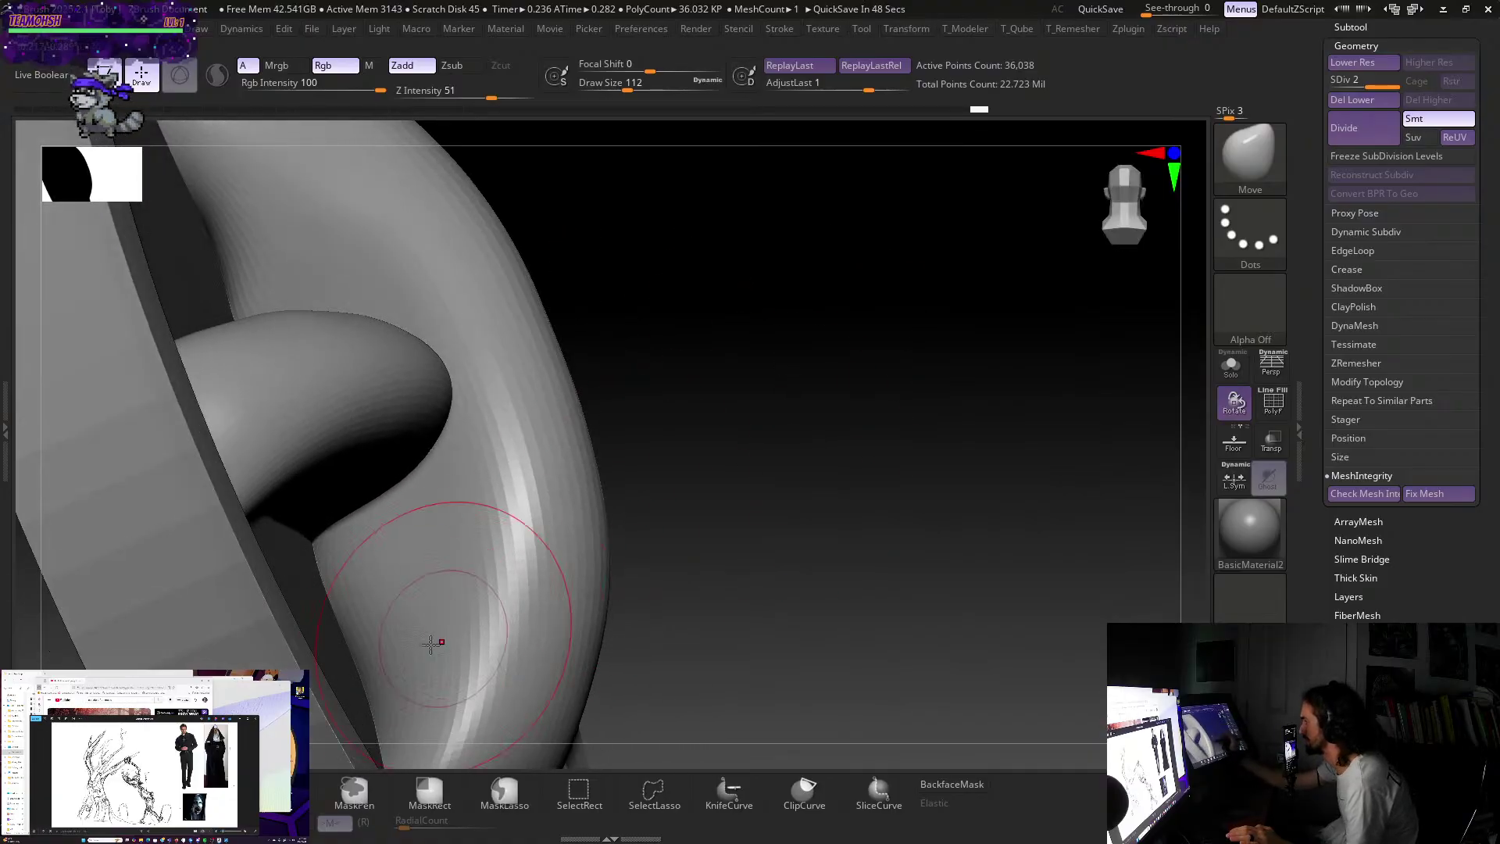
{"action": "left_click_drag", "start_coordinate": [832, 477], "coordinate": [797, 558]}
{"action": "left_click_drag", "start_coordinate": [742, 354], "coordinate": [921, 469]}
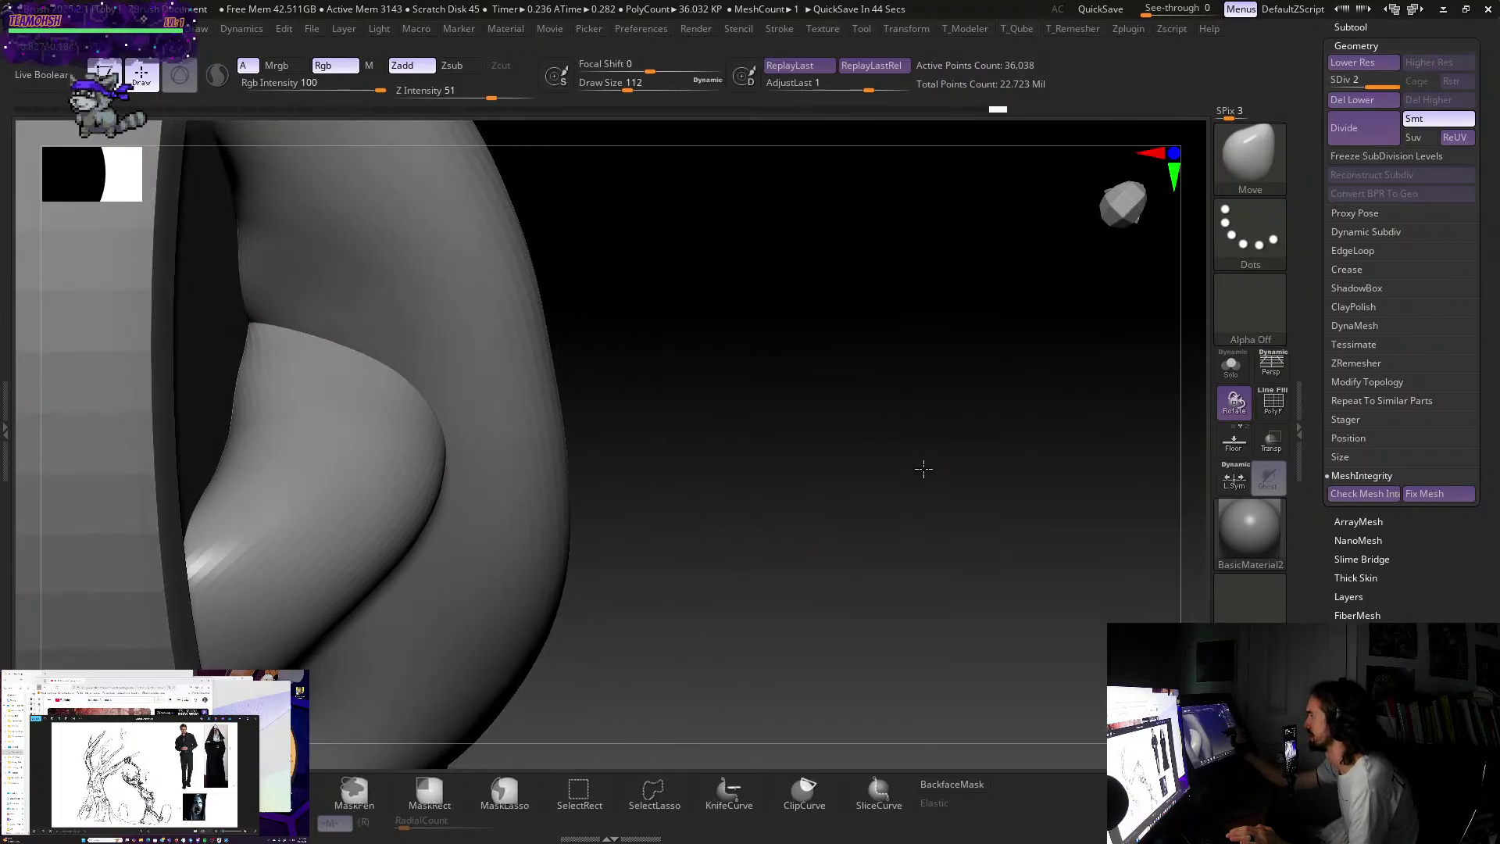
{"action": "left_click_drag", "start_coordinate": [852, 326], "coordinate": [813, 336]}
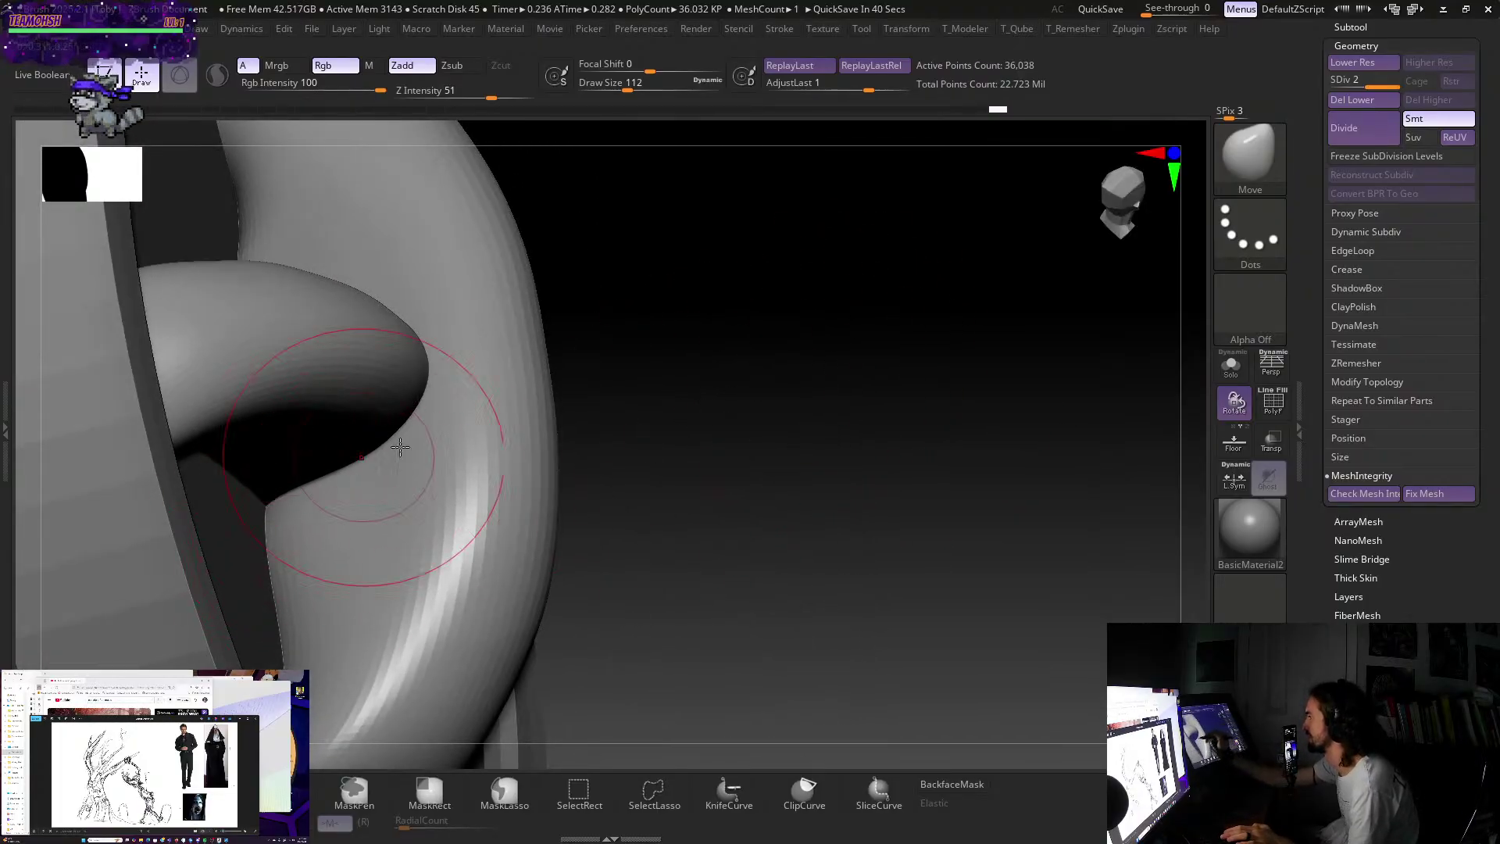
{"action": "mouse_move", "coordinate": [781, 454]}
{"action": "left_mouse_down"}
{"action": "mouse_move", "coordinate": [834, 389]}
{"action": "mouse_move", "coordinate": [757, 479]}
{"action": "mouse_move", "coordinate": [852, 422]}
{"action": "mouse_move", "coordinate": [984, 558]}
{"action": "mouse_move", "coordinate": [693, 623]}
{"action": "mouse_move", "coordinate": [743, 635]}
{"action": "mouse_move", "coordinate": [726, 623]}
{"action": "mouse_move", "coordinate": [793, 606]}
{"action": "mouse_move", "coordinate": [328, 543]}
{"action": "left_mouse_up"}
- Carve creases into the over-thread's underside beside the crossing with the DamStandard brush at a draw size of about 163
{"action": "key", "text": "s"}
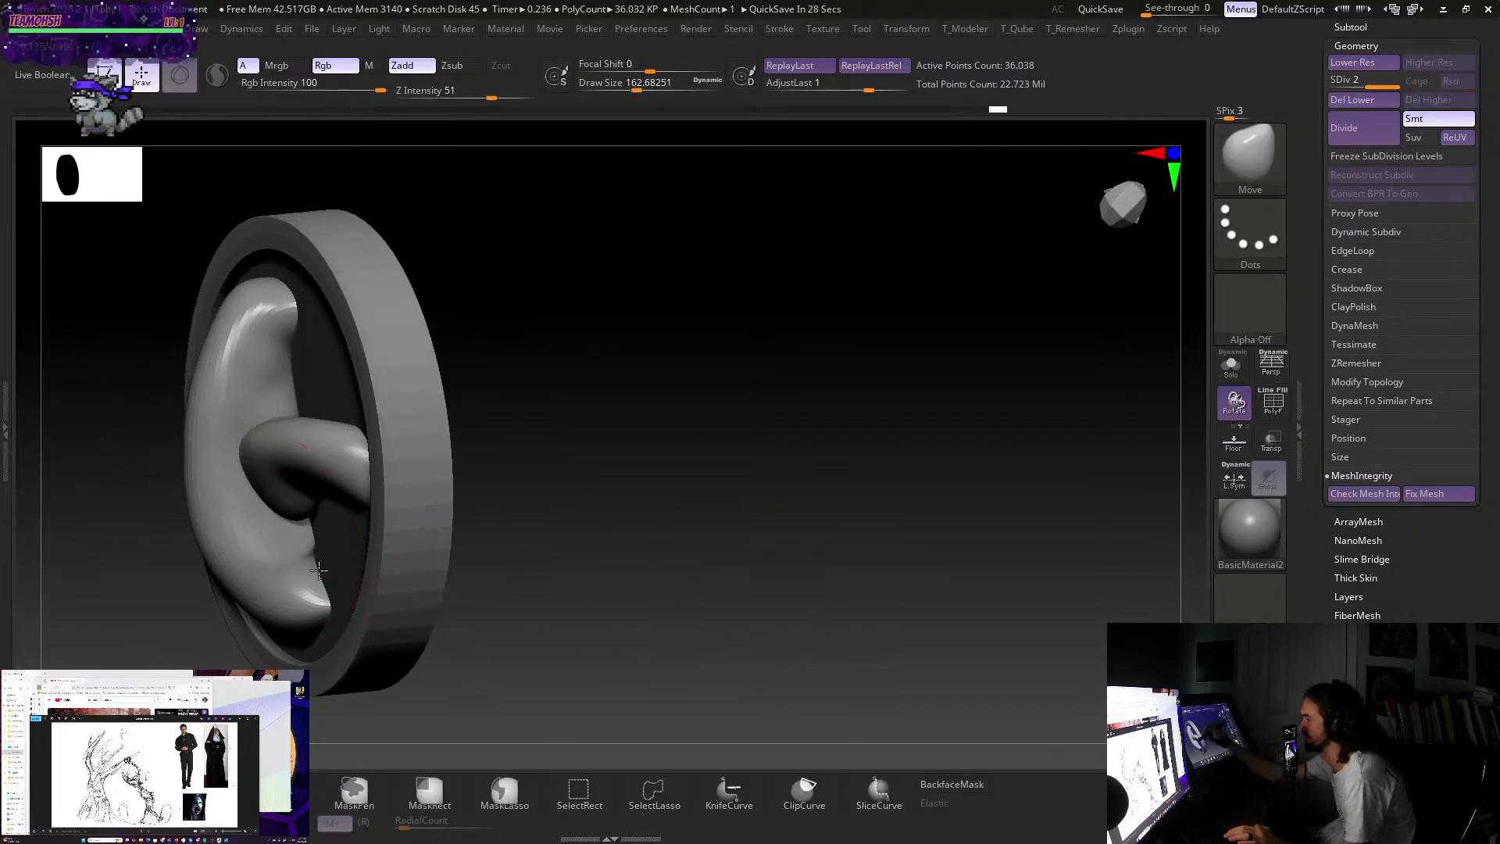
{"action": "key", "text": "b"}
{"action": "key", "text": "d"}
{"action": "key", "text": "s"}
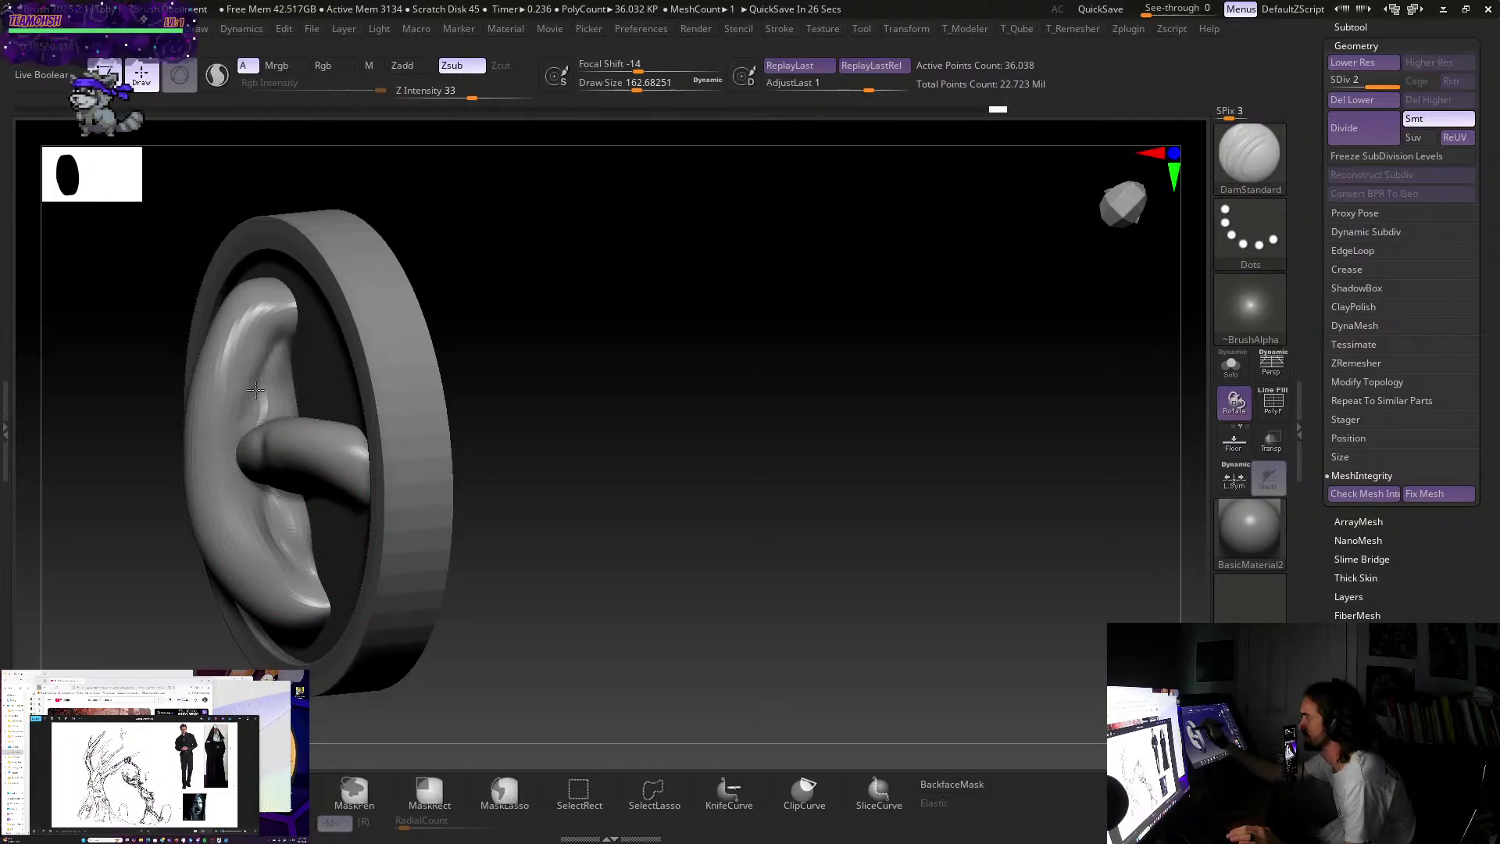
{"action": "mouse_move", "coordinate": [526, 284]}
{"action": "left_mouse_down"}
{"action": "mouse_move", "coordinate": [573, 412]}
{"action": "mouse_move", "coordinate": [570, 325]}
{"action": "mouse_move", "coordinate": [565, 415]}
{"action": "left_mouse_up"}
{"action": "key", "text": "ctrl"}
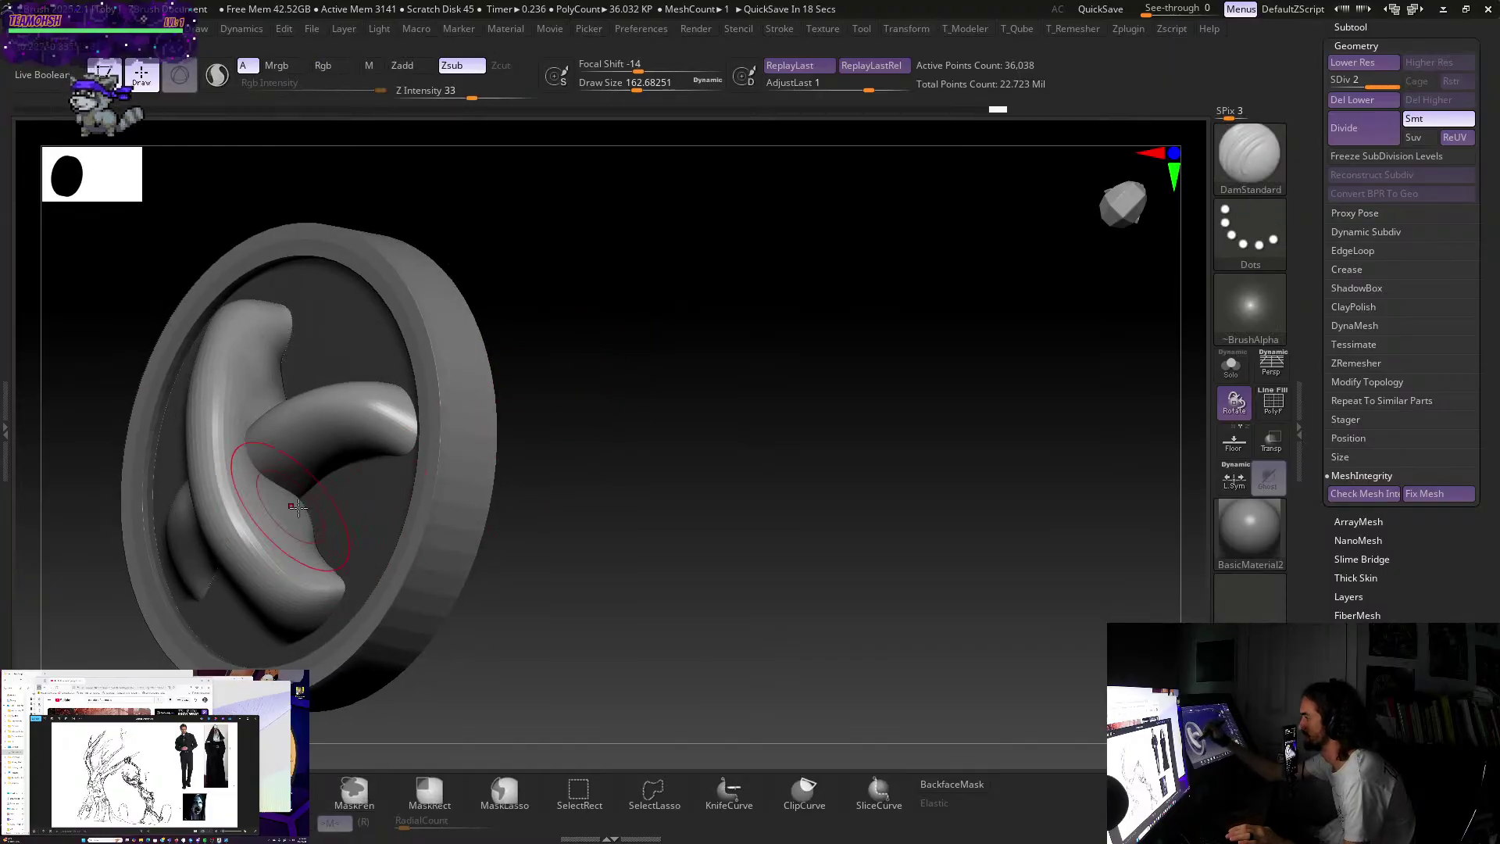
- Deepen the over-thread's underside creases and carve matching ones on its opposite side with DamStandard
{"action": "left_click_drag", "start_coordinate": [617, 479], "coordinate": [523, 526]}
{"action": "left_click_drag", "start_coordinate": [324, 548], "coordinate": [322, 560]}
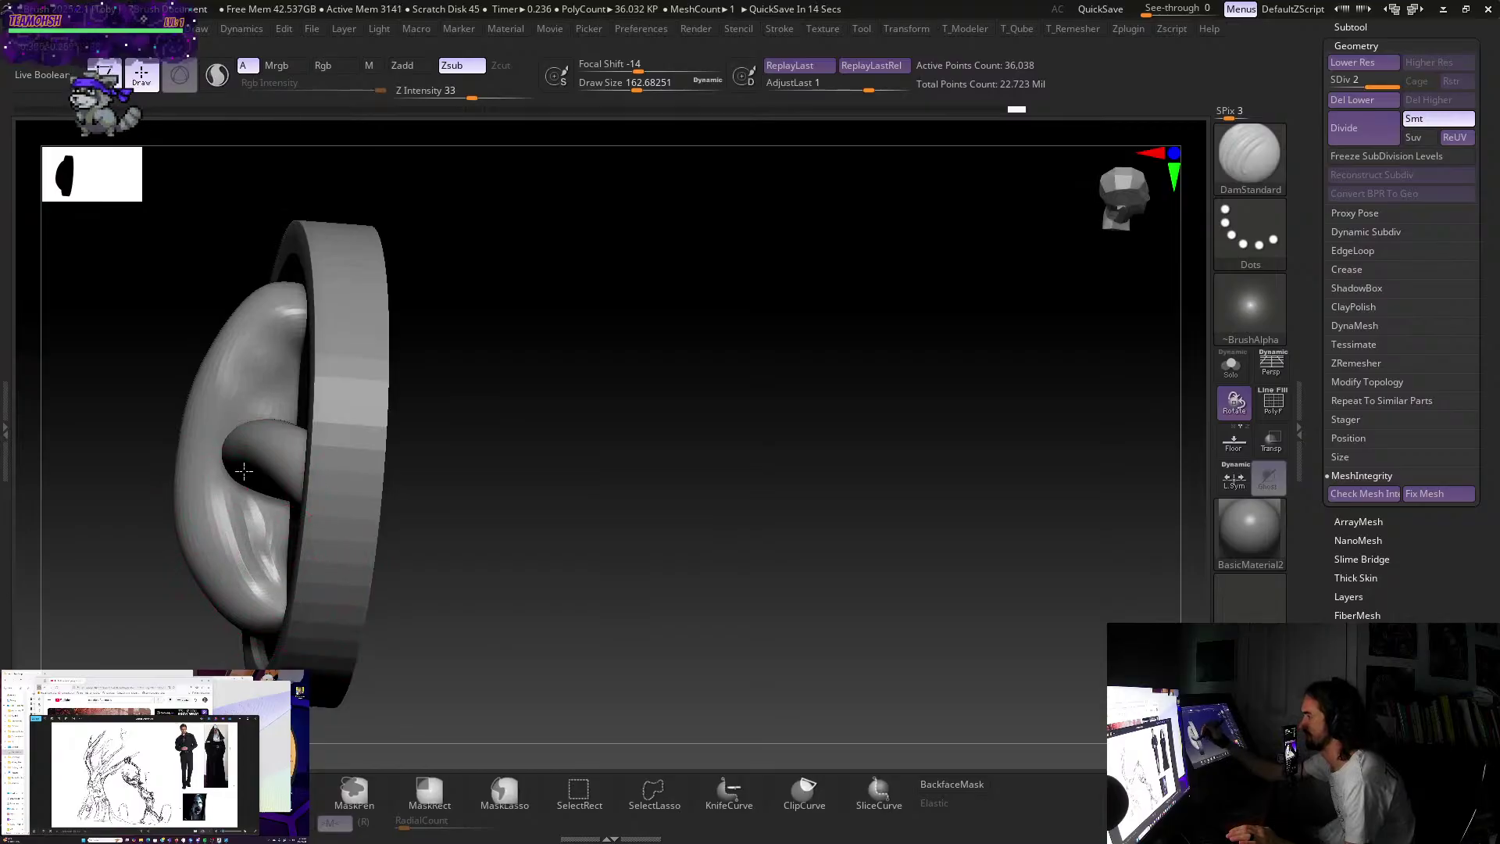
{"action": "left_click_drag", "start_coordinate": [261, 559], "coordinate": [466, 467]}
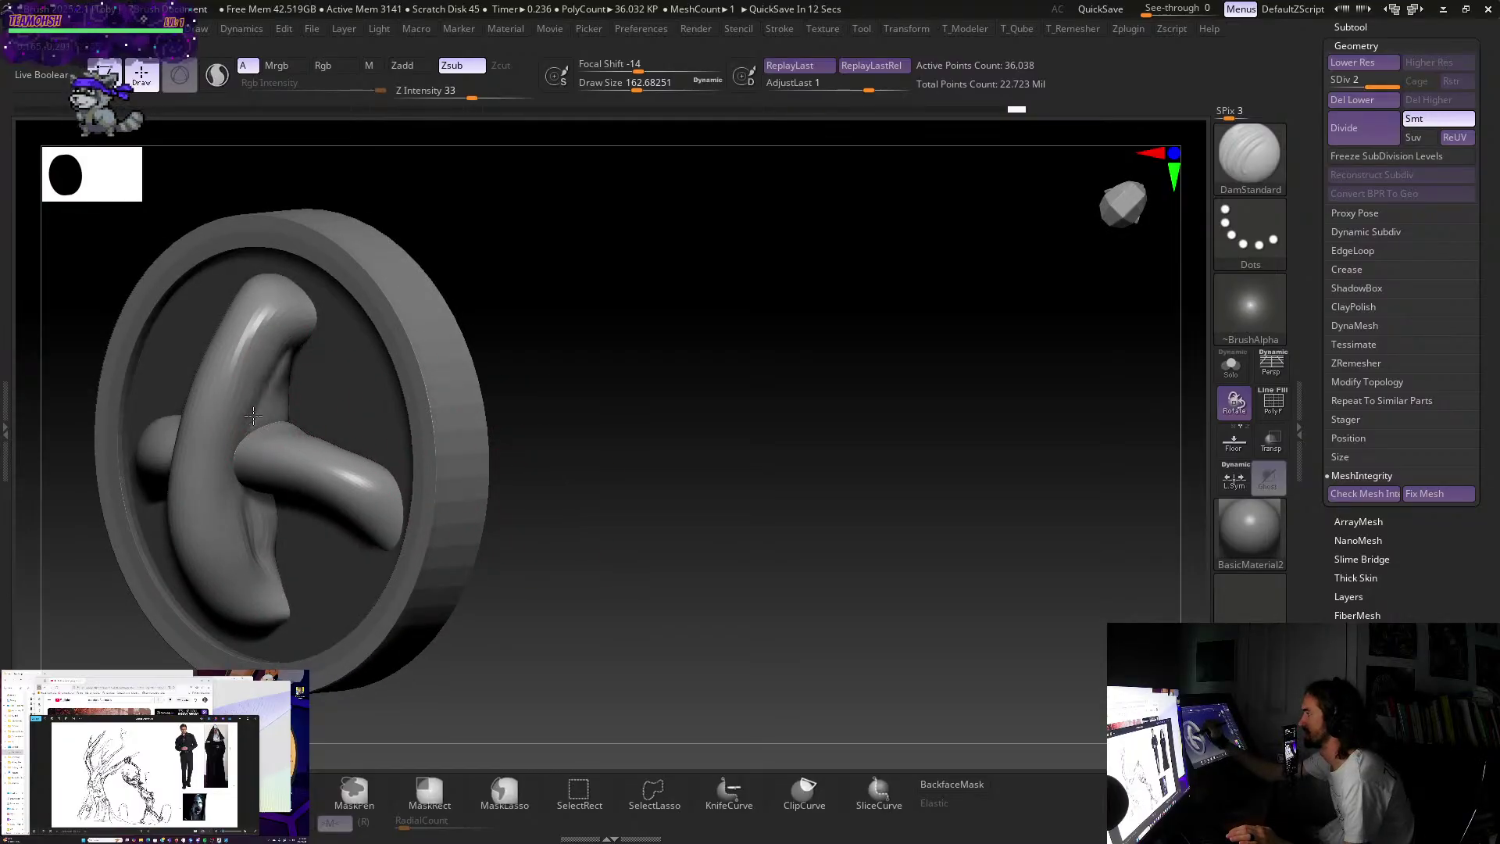
{"action": "mouse_move", "coordinate": [508, 336]}
{"action": "left_mouse_down"}
{"action": "mouse_move", "coordinate": [626, 295]}
{"action": "mouse_move", "coordinate": [667, 325]}
{"action": "mouse_move", "coordinate": [269, 409]}
{"action": "mouse_move", "coordinate": [208, 320]}
{"action": "left_mouse_up"}
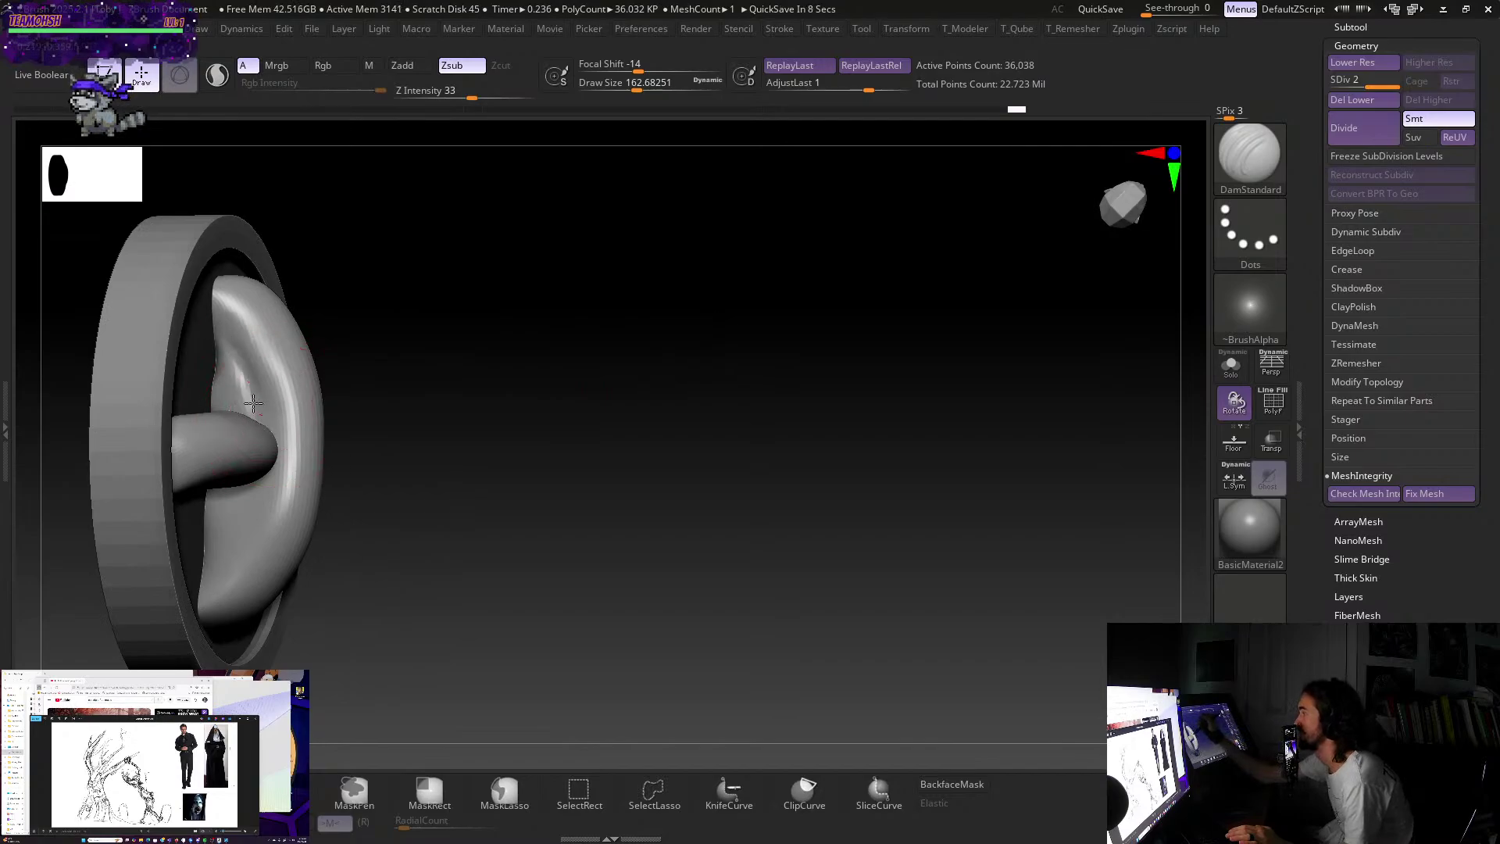
{"action": "mouse_move", "coordinate": [254, 403]}
{"action": "left_mouse_down"}
{"action": "mouse_move", "coordinate": [234, 343]}
{"action": "mouse_move", "coordinate": [297, 450]}
{"action": "mouse_move", "coordinate": [253, 492]}
{"action": "left_mouse_up"}
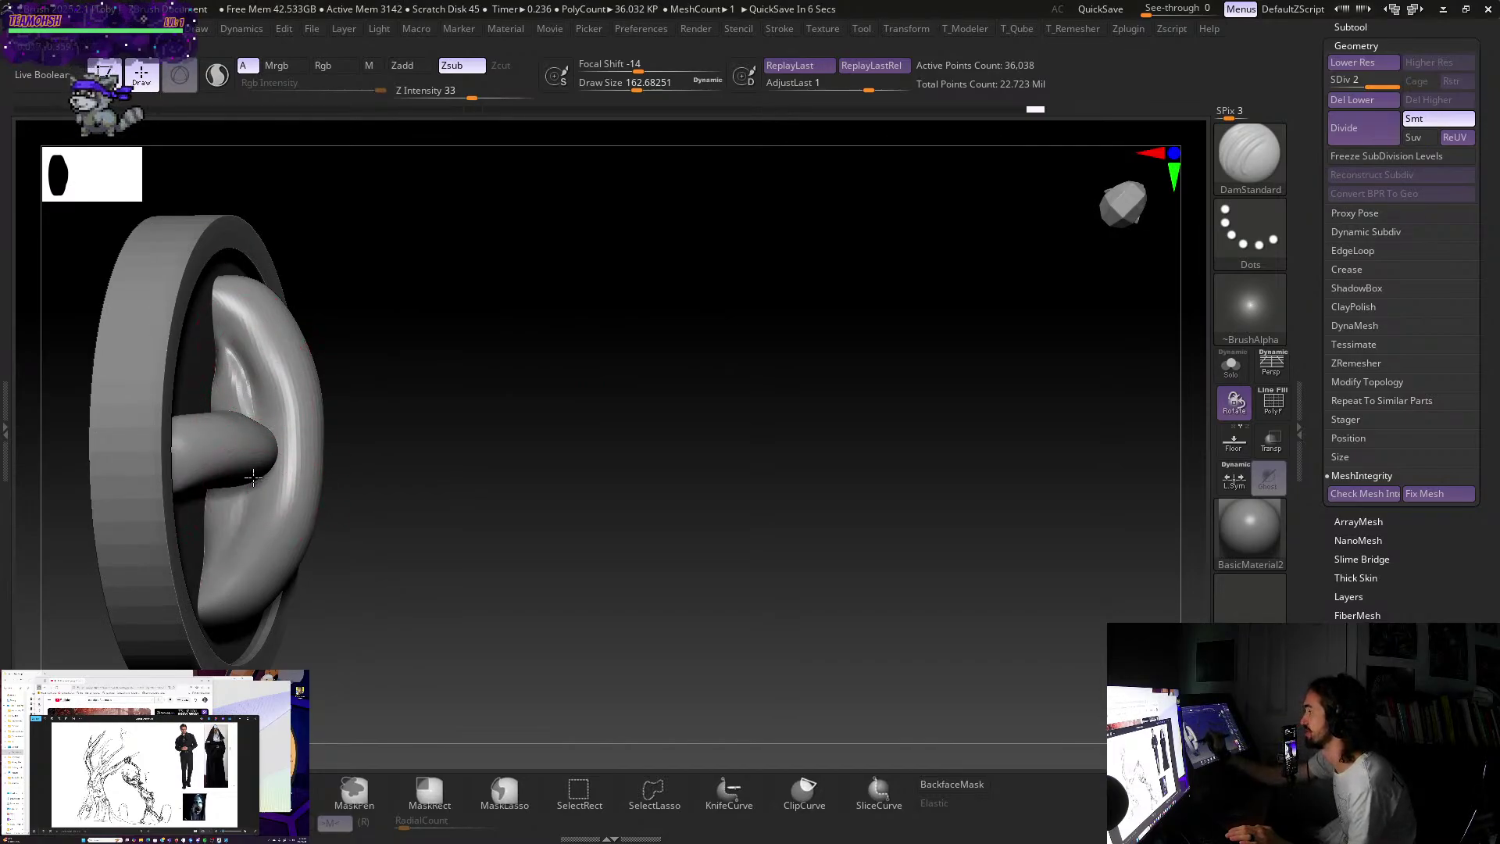
{"action": "left_click_drag", "start_coordinate": [539, 327], "coordinate": [500, 496]}
{"action": "left_click_drag", "start_coordinate": [406, 469], "coordinate": [640, 412], "text": "shift"}
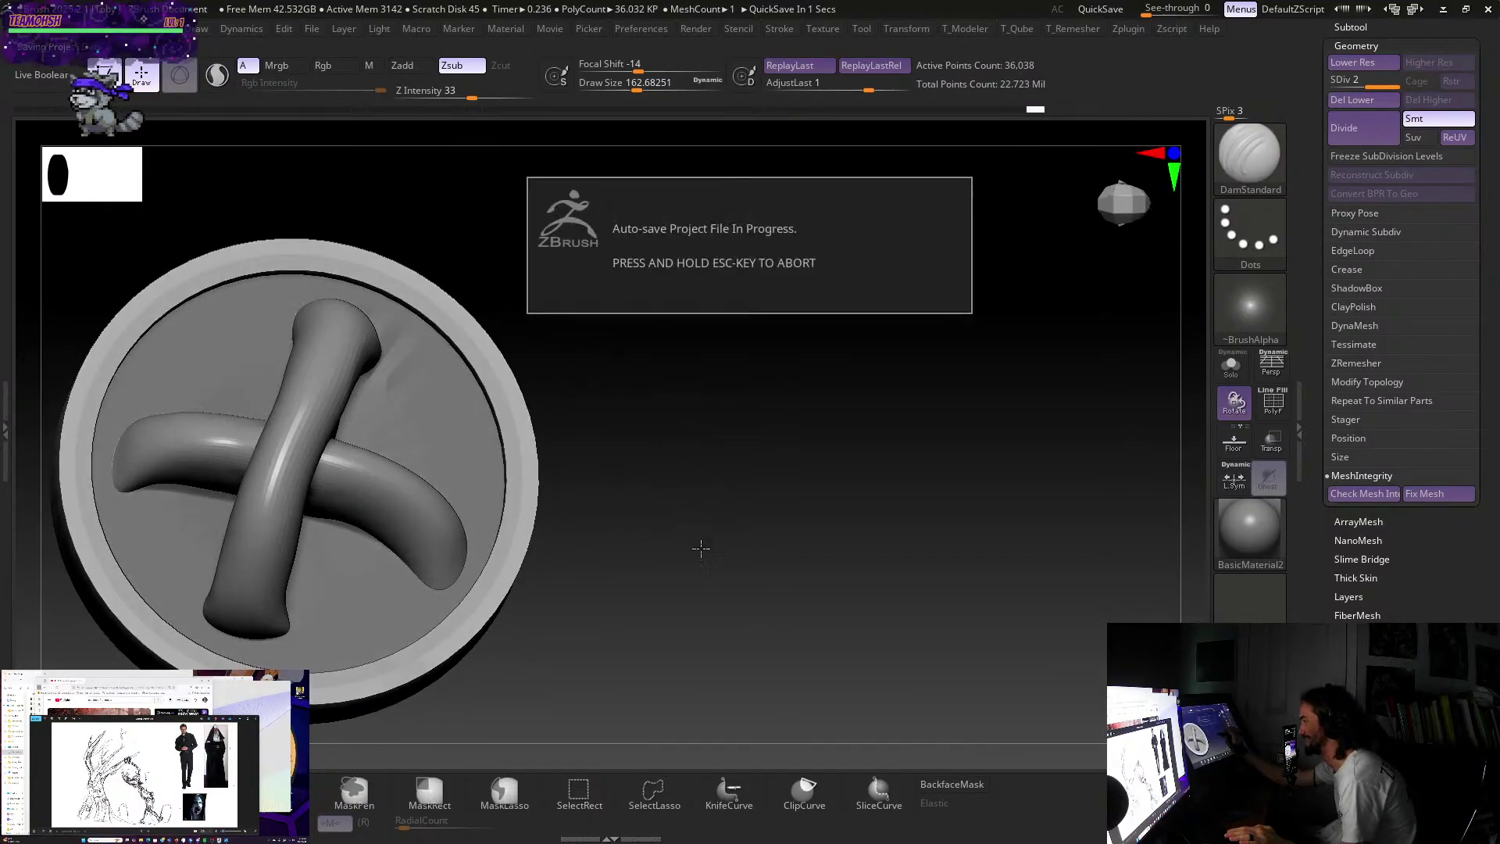
- Try a further DamStandard stroke beneath the over-thread's end near the rim, and undo it
{"action": "left_click_drag", "start_coordinate": [674, 553], "coordinate": [649, 530]}
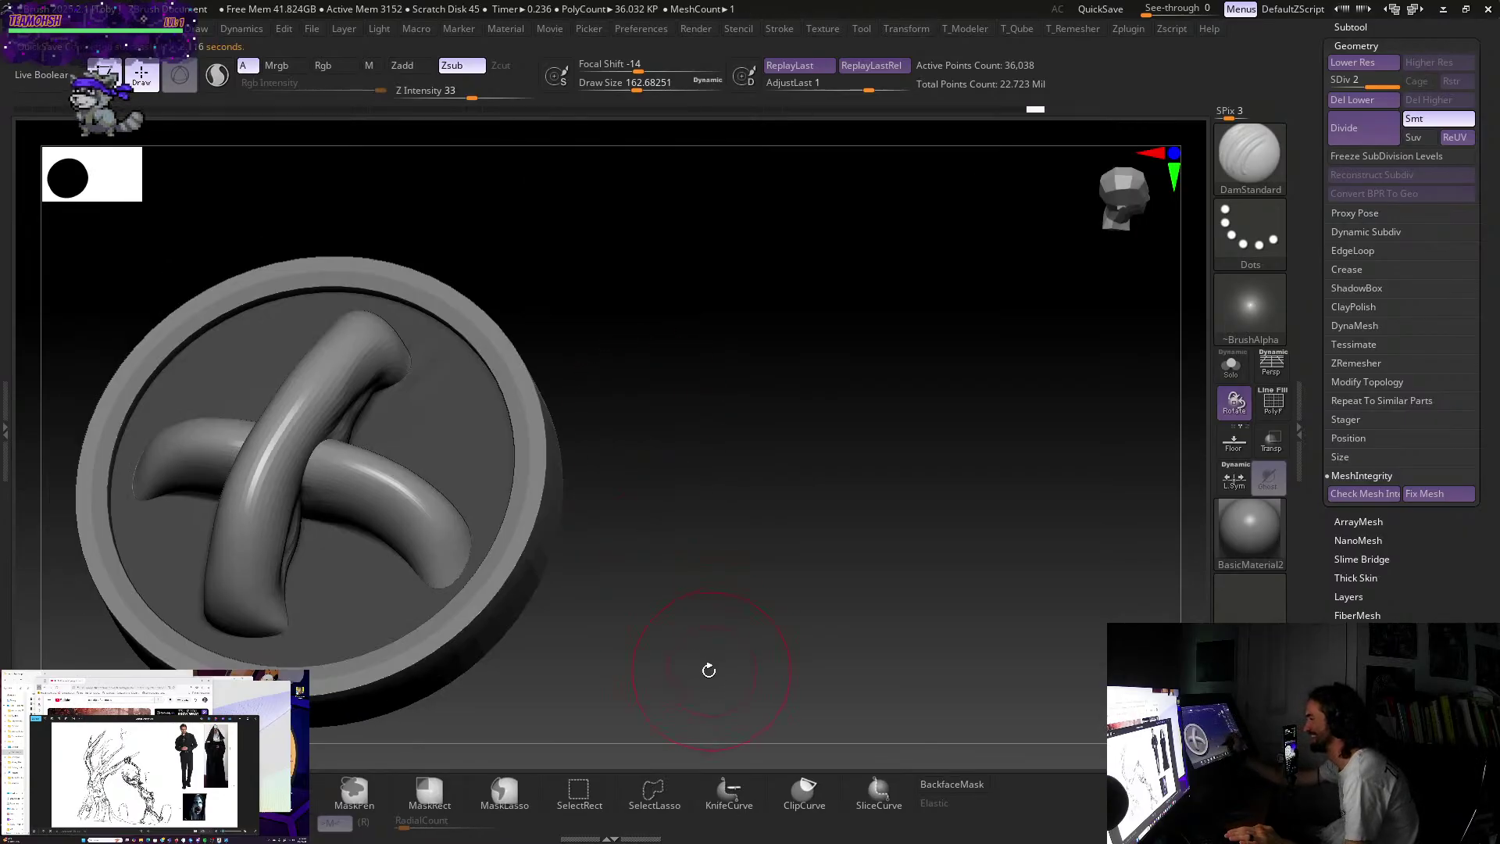
{"action": "left_click_drag", "start_coordinate": [708, 671], "coordinate": [683, 618]}
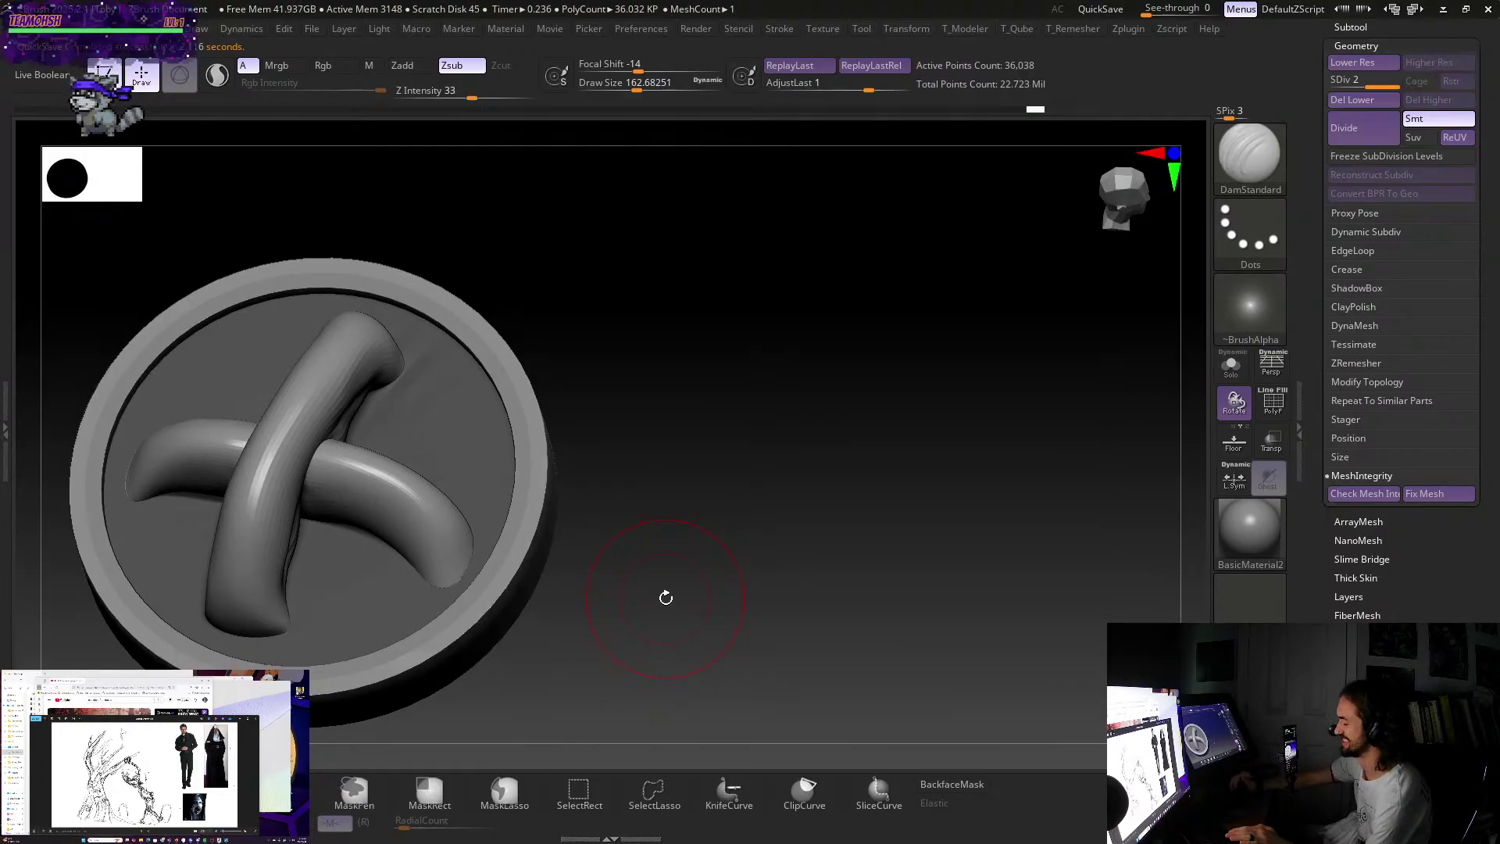
{"action": "left_click_drag", "start_coordinate": [725, 378], "coordinate": [594, 391]}
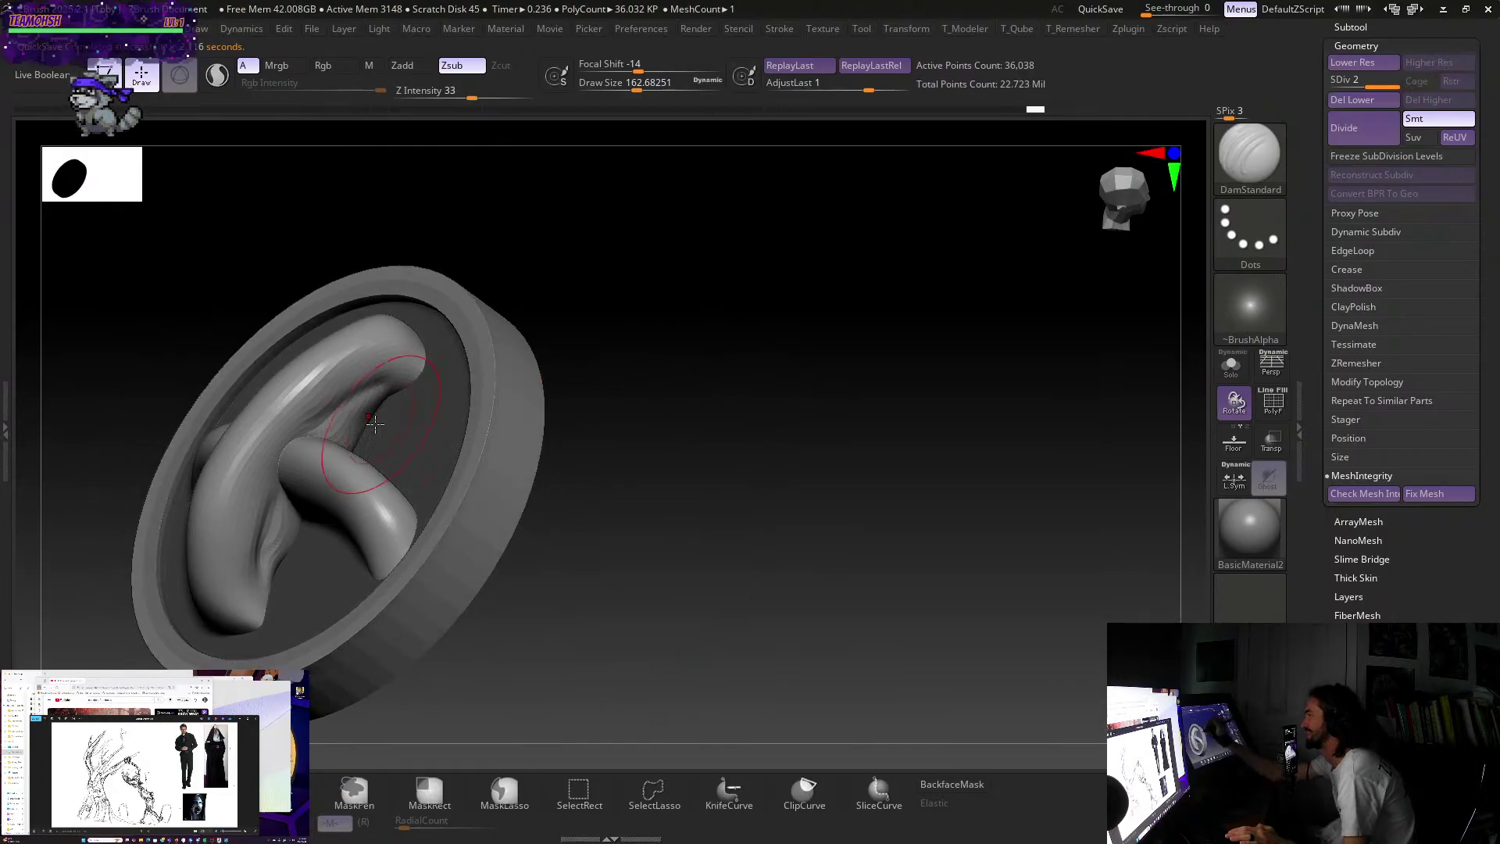
{"action": "left_click_drag", "start_coordinate": [437, 359], "coordinate": [757, 348]}
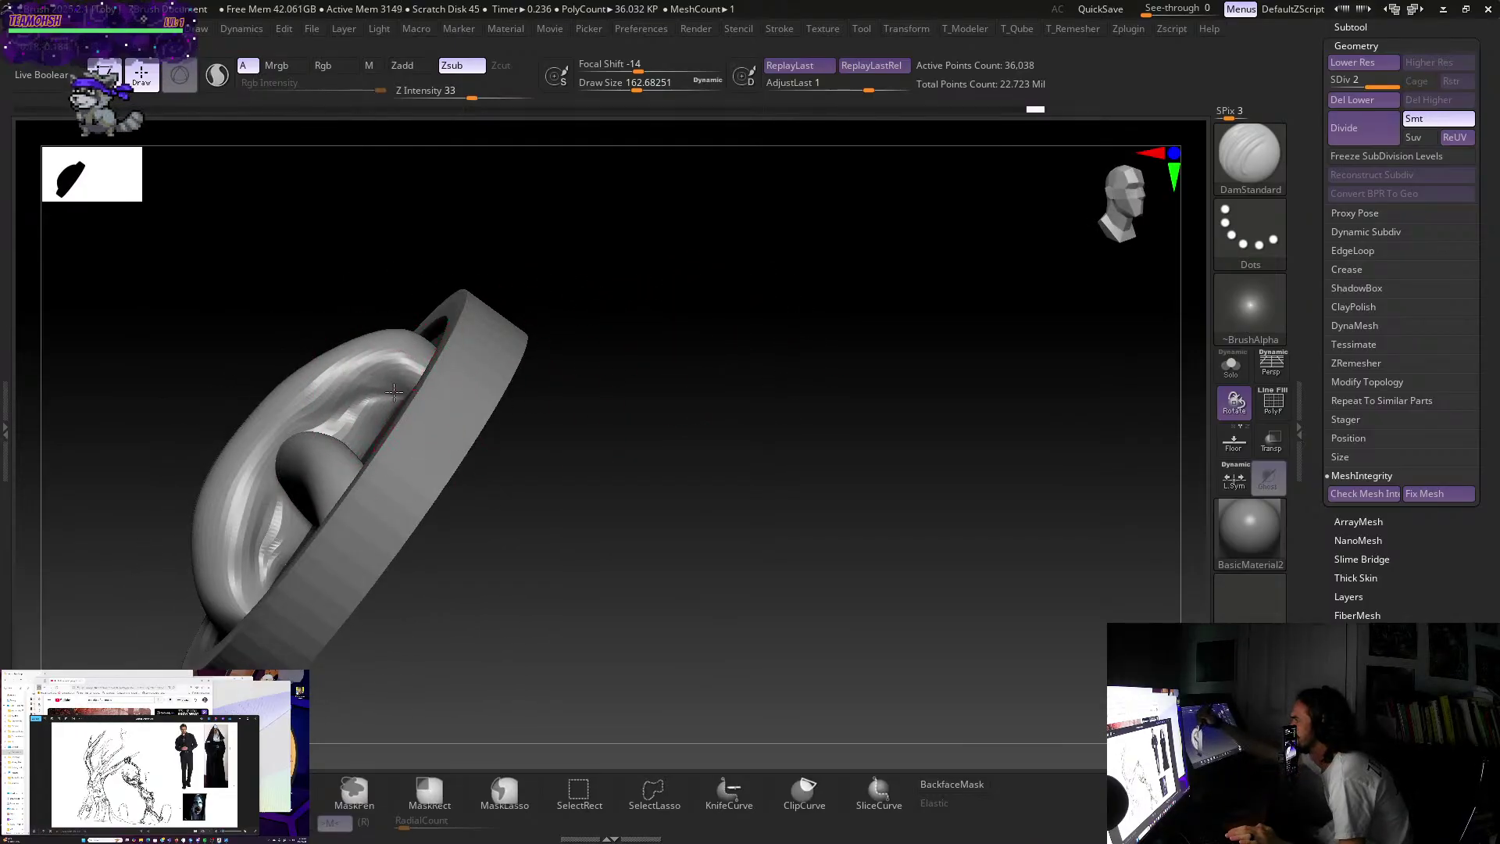
{"action": "left_click_drag", "start_coordinate": [394, 393], "coordinate": [423, 404]}
{"action": "key", "text": "ctrl+z"}
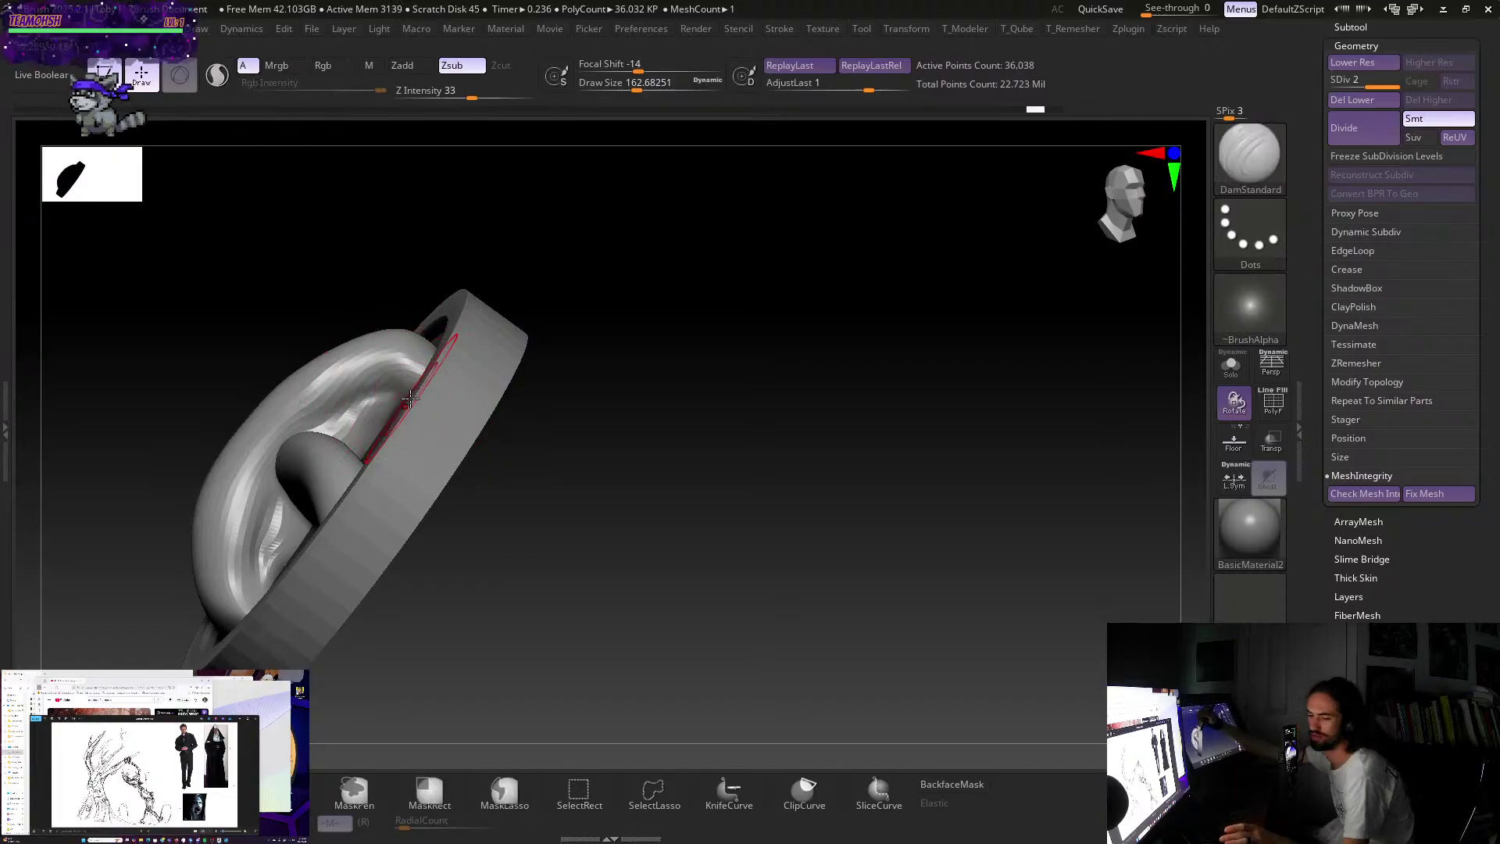
- Adjust the over-thread's end where it meets the button face with the Move brush
{"action": "key", "text": "b"}
{"action": "key", "text": "m"}
{"action": "key", "text": "v"}
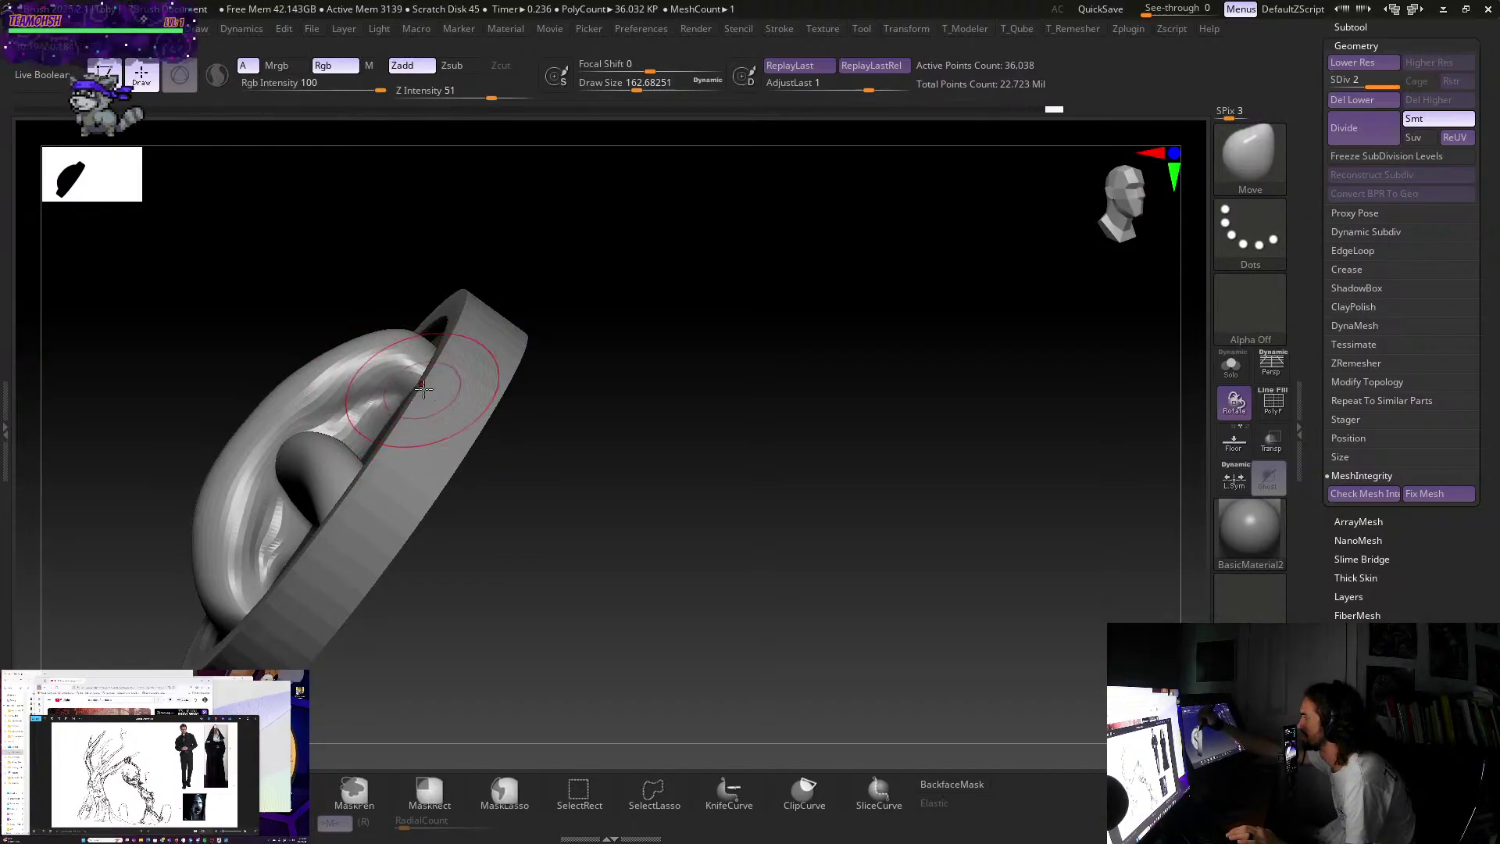
{"action": "left_click_drag", "start_coordinate": [625, 531], "coordinate": [740, 536]}
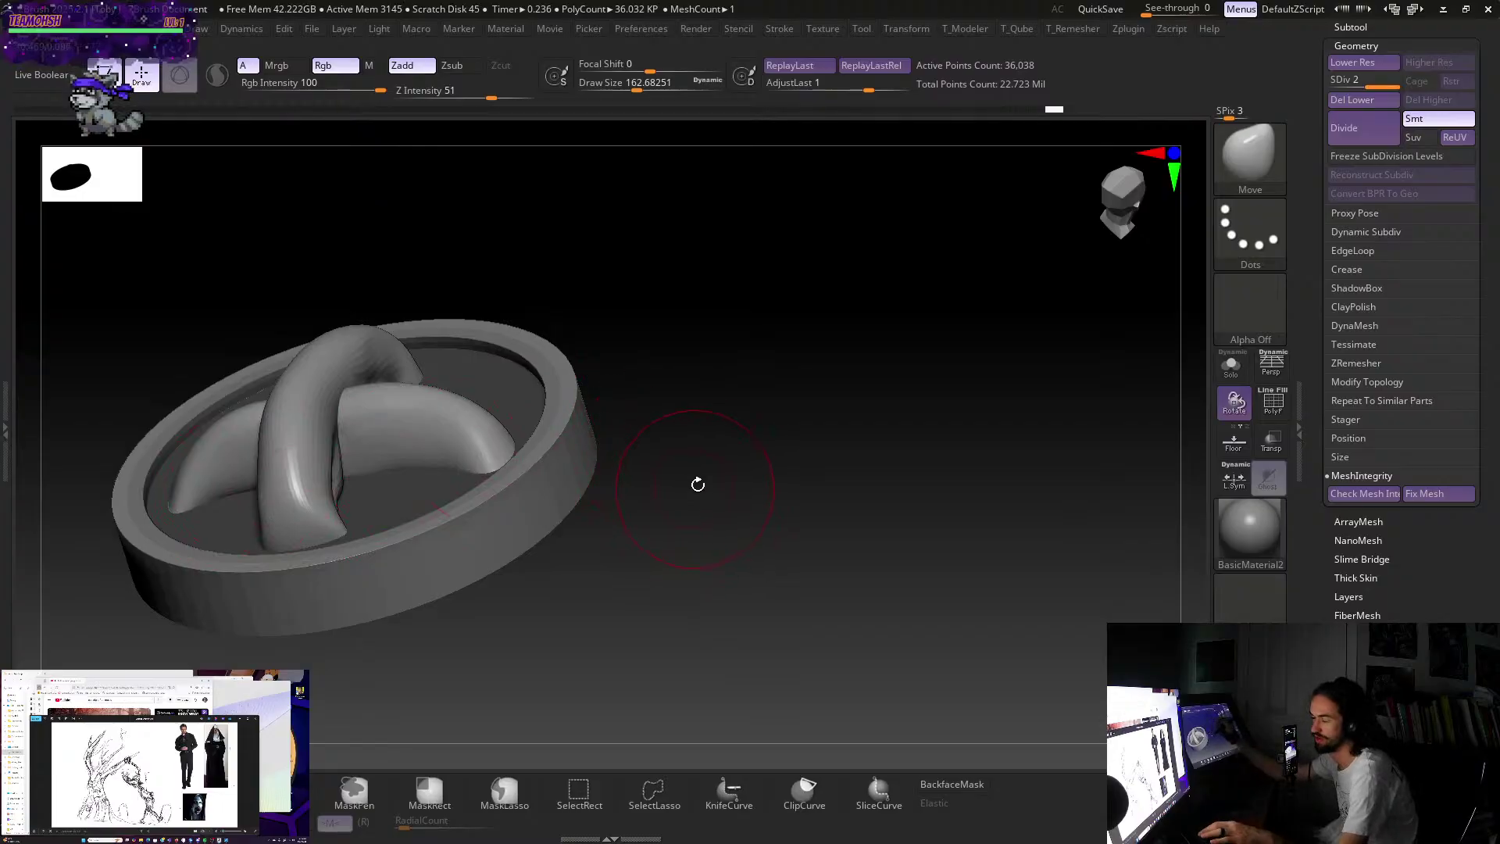
- Carve creases along the under-thread's underside on both halves of the crossing with the DamStandard brush
{"action": "key", "text": "b"}
{"action": "key", "text": "d"}
{"action": "key", "text": "s"}
{"action": "key", "text": "ctrl+z"}
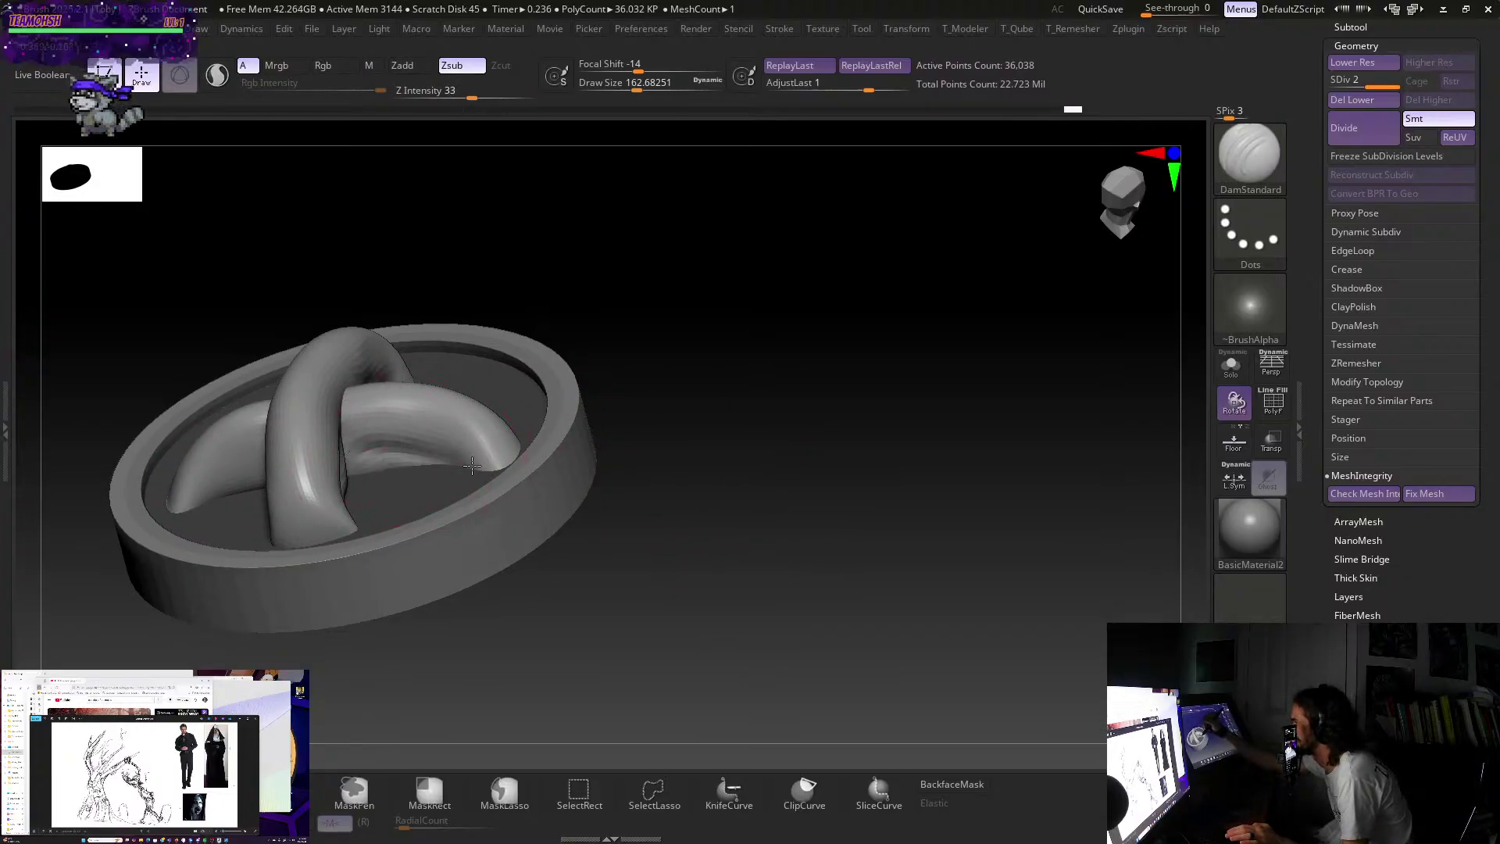
{"action": "left_click_drag", "start_coordinate": [600, 447], "coordinate": [275, 467]}
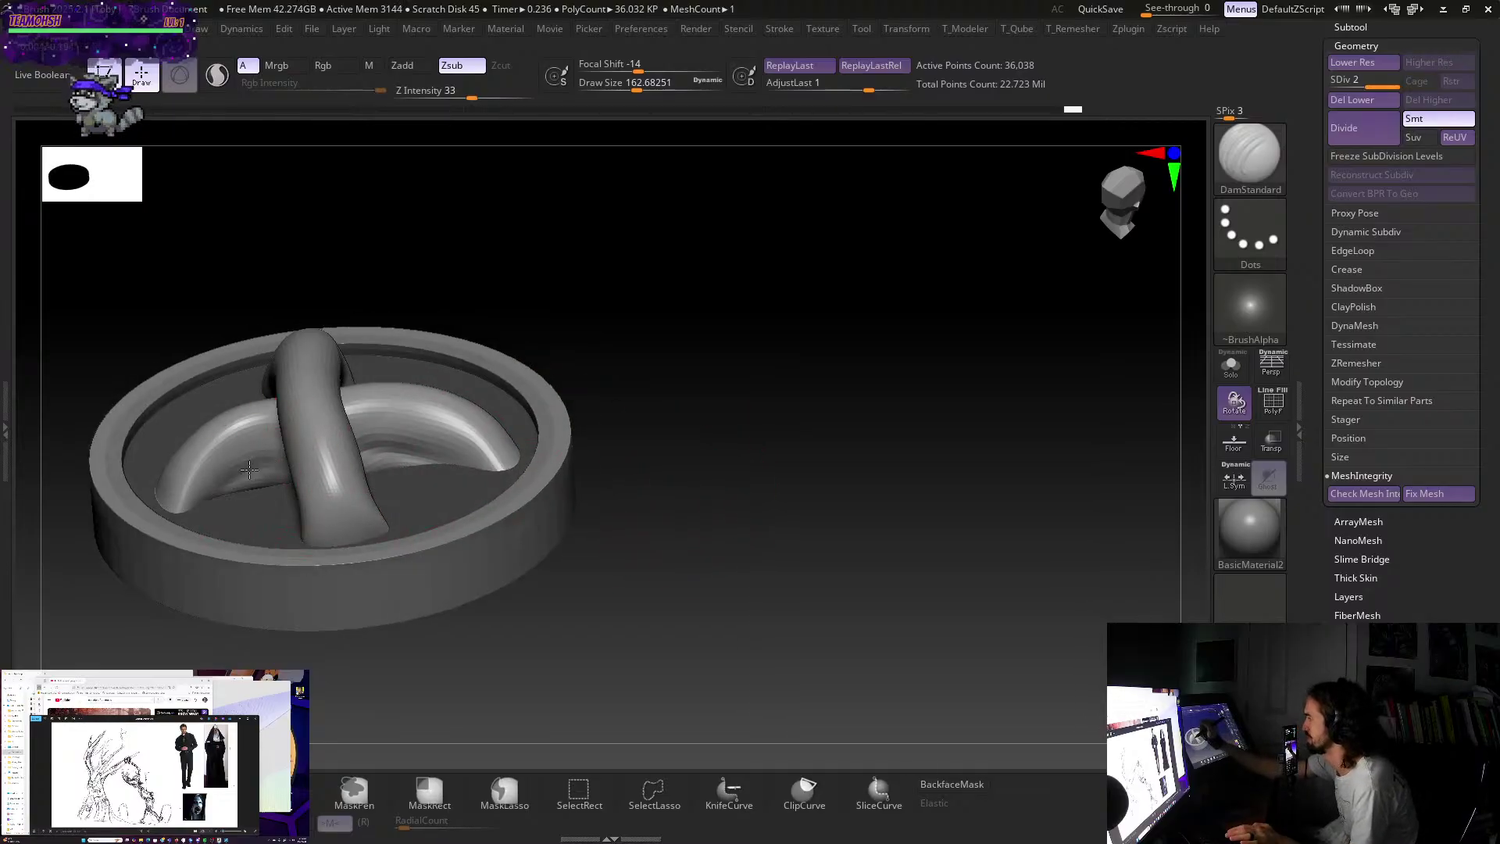
{"action": "left_click_drag", "start_coordinate": [647, 358], "coordinate": [716, 514]}
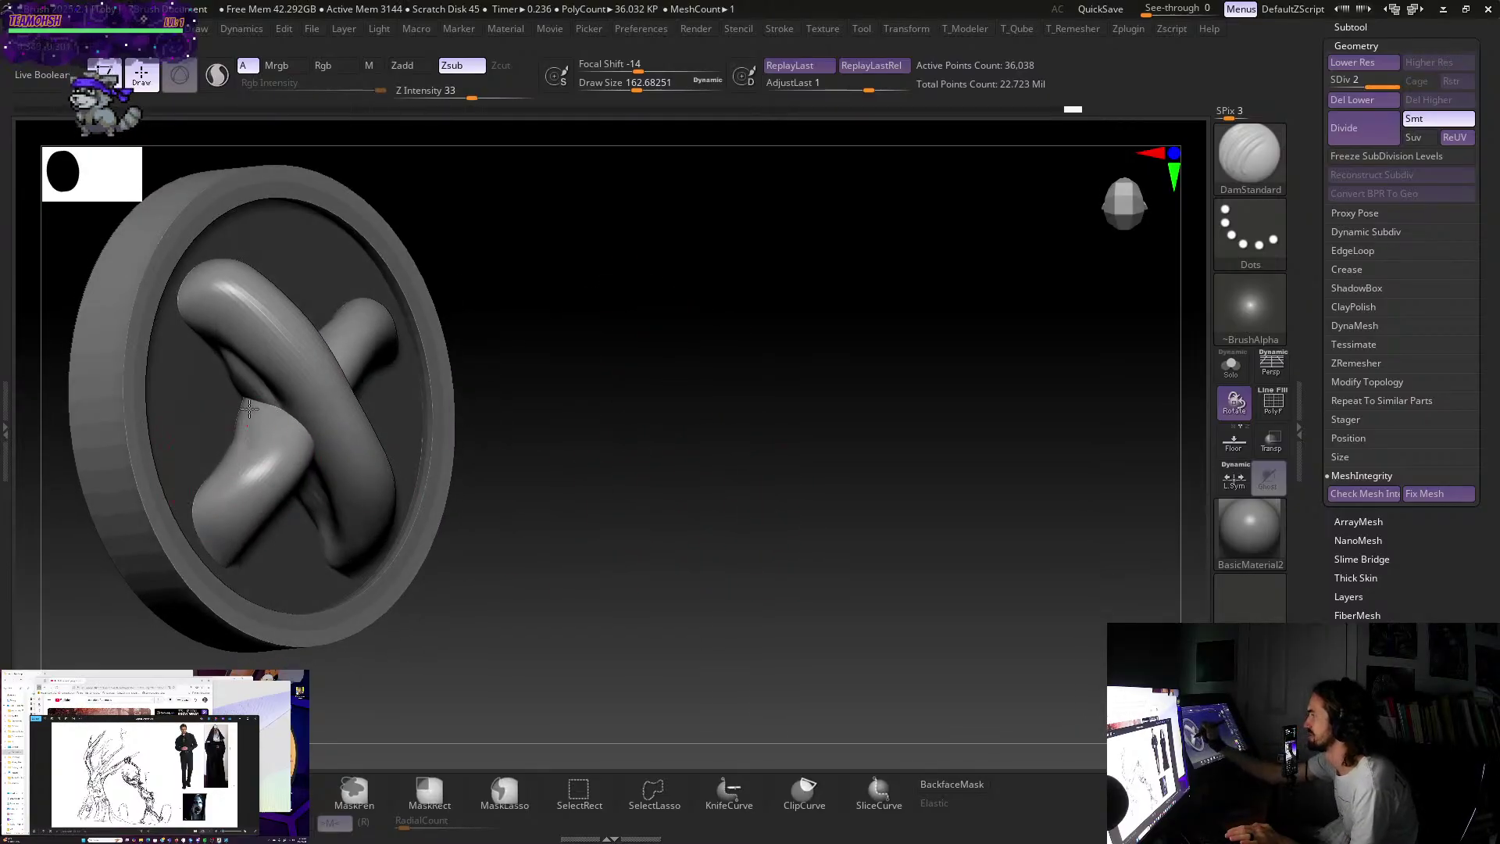
{"action": "left_click_drag", "start_coordinate": [396, 369], "coordinate": [585, 408]}
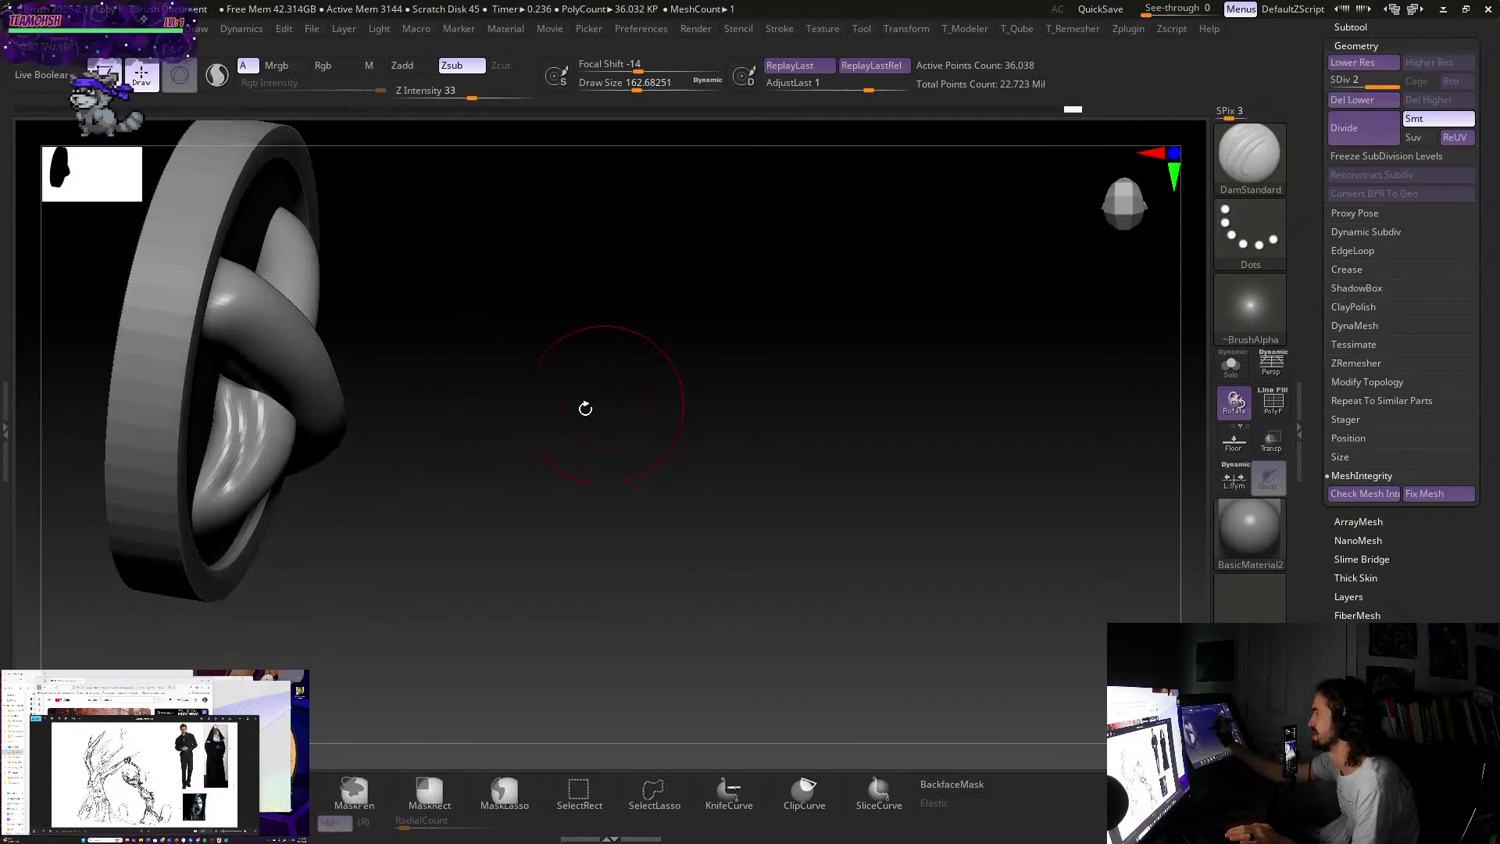
- Carve DamStandard creases into the under-thread's opposite side where it passes beneath the over-thread
{"action": "left_click_drag", "start_coordinate": [234, 432], "coordinate": [239, 388]}
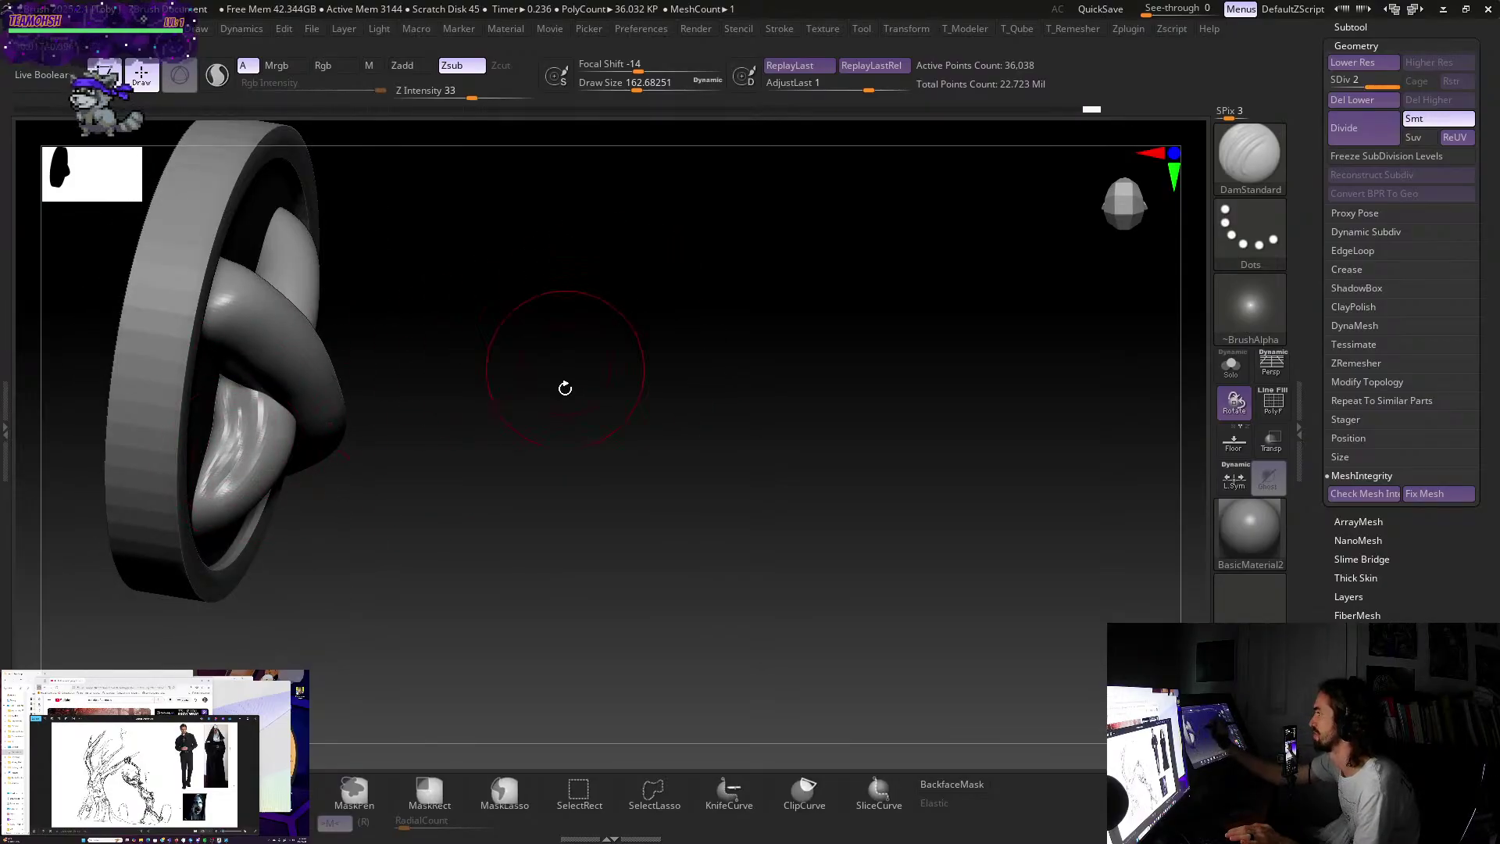
{"action": "left_click_drag", "start_coordinate": [565, 388], "coordinate": [289, 222]}
{"action": "left_click_drag", "start_coordinate": [368, 304], "coordinate": [492, 425]}
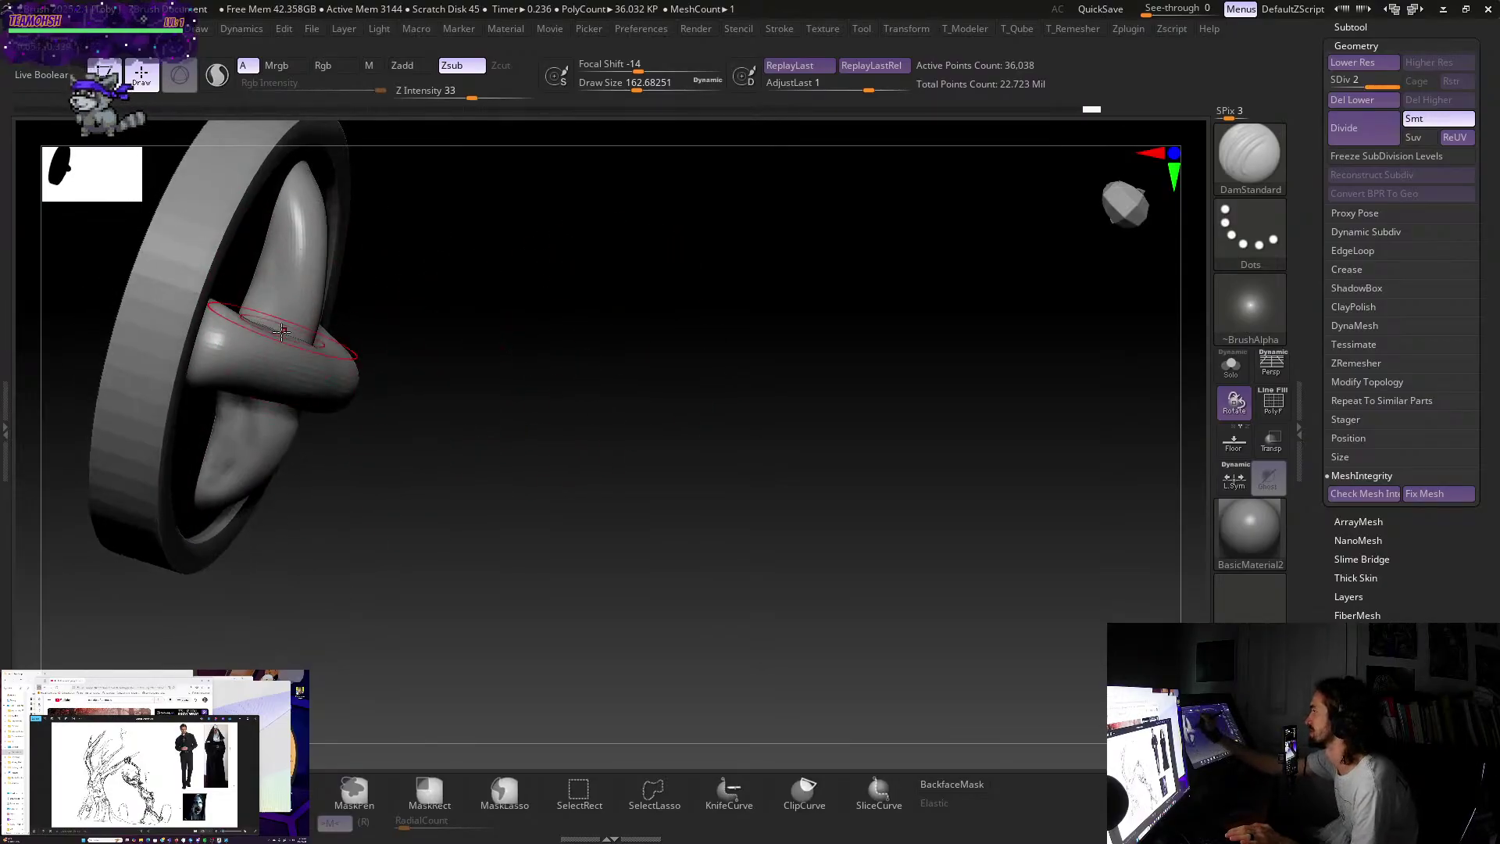
{"action": "mouse_move", "coordinate": [282, 332]}
{"action": "left_mouse_down"}
{"action": "mouse_move", "coordinate": [301, 218]}
{"action": "mouse_move", "coordinate": [271, 345]}
{"action": "left_mouse_up"}
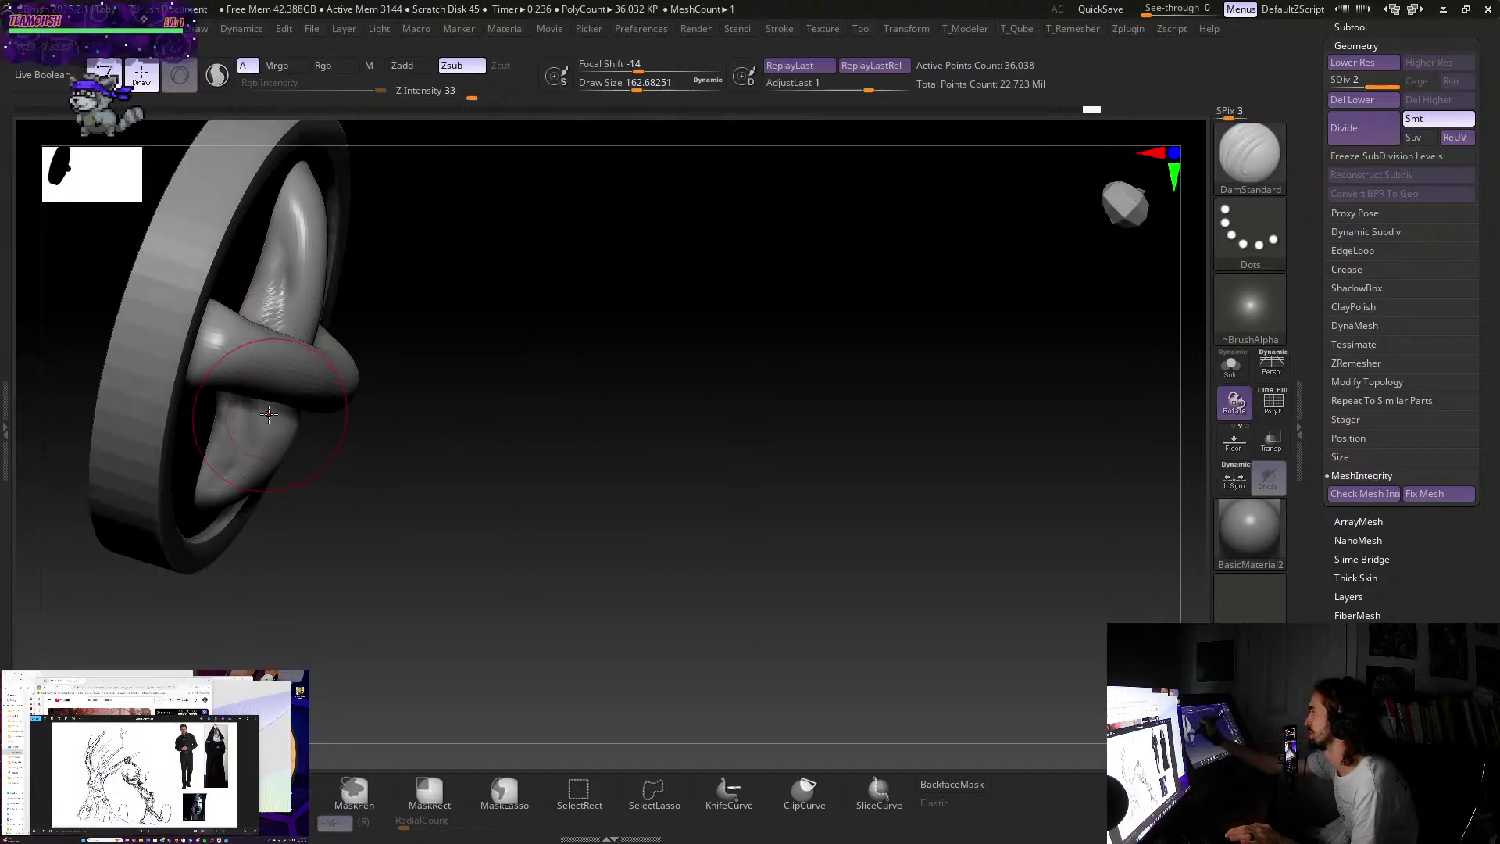
{"action": "mouse_move", "coordinate": [500, 443]}
{"action": "left_mouse_down"}
{"action": "mouse_move", "coordinate": [519, 442]}
{"action": "mouse_move", "coordinate": [545, 391]}
{"action": "mouse_move", "coordinate": [336, 390]}
{"action": "left_mouse_up"}
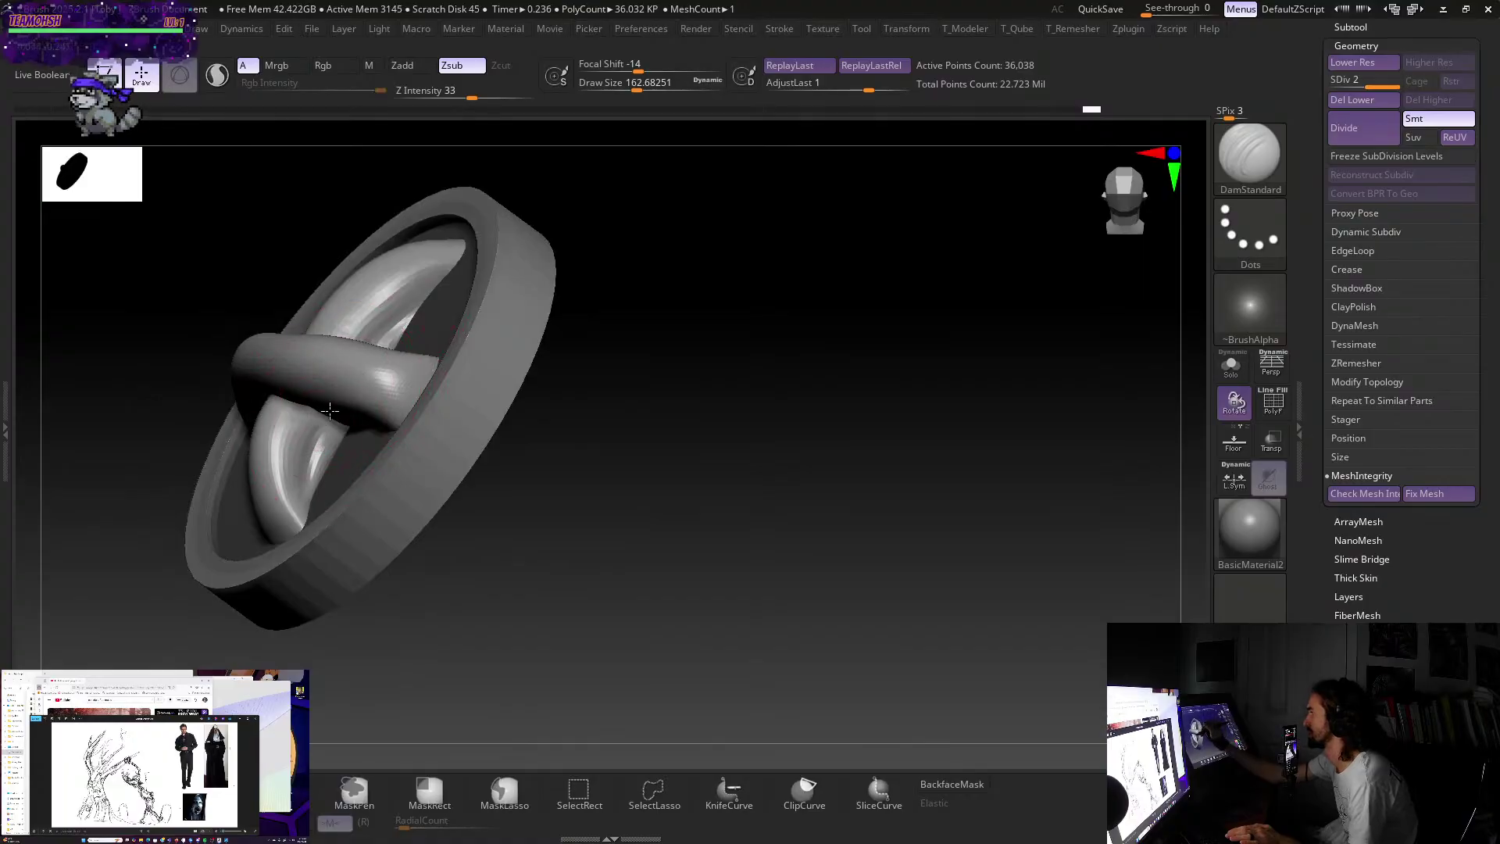
{"action": "mouse_move", "coordinate": [672, 276]}
{"action": "left_mouse_down"}
{"action": "mouse_move", "coordinate": [750, 318]}
{"action": "mouse_move", "coordinate": [399, 449]}
{"action": "left_mouse_up"}
{"action": "key", "text": "ctrl"}
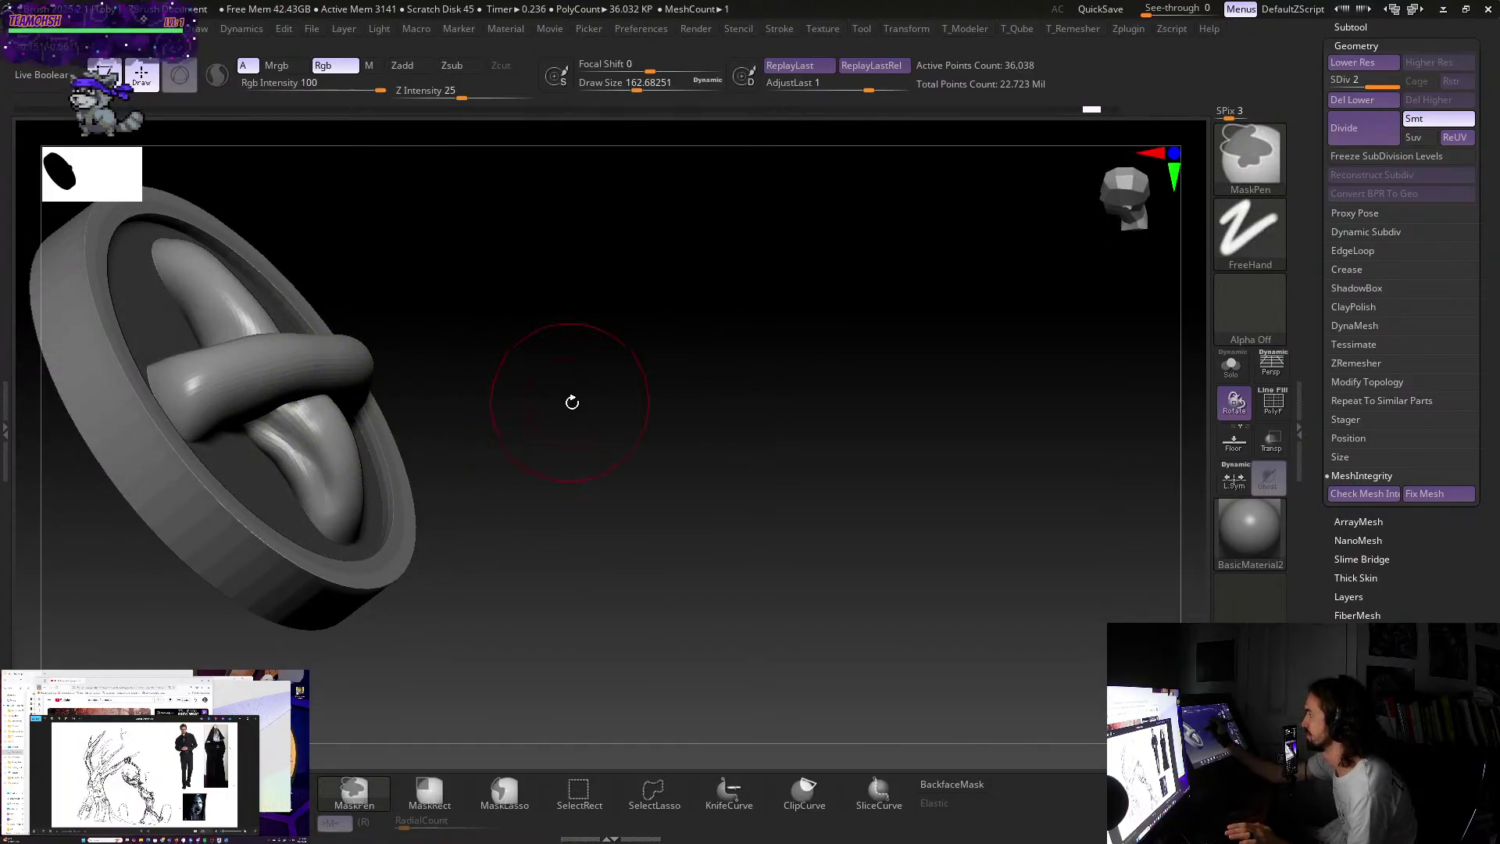
- Mask the button body so that only the two stitch threads stay free for sculpting
{"action": "key", "text": "ctrl"}
{"action": "left_click_drag", "start_coordinate": [569, 403], "coordinate": [332, 452]}
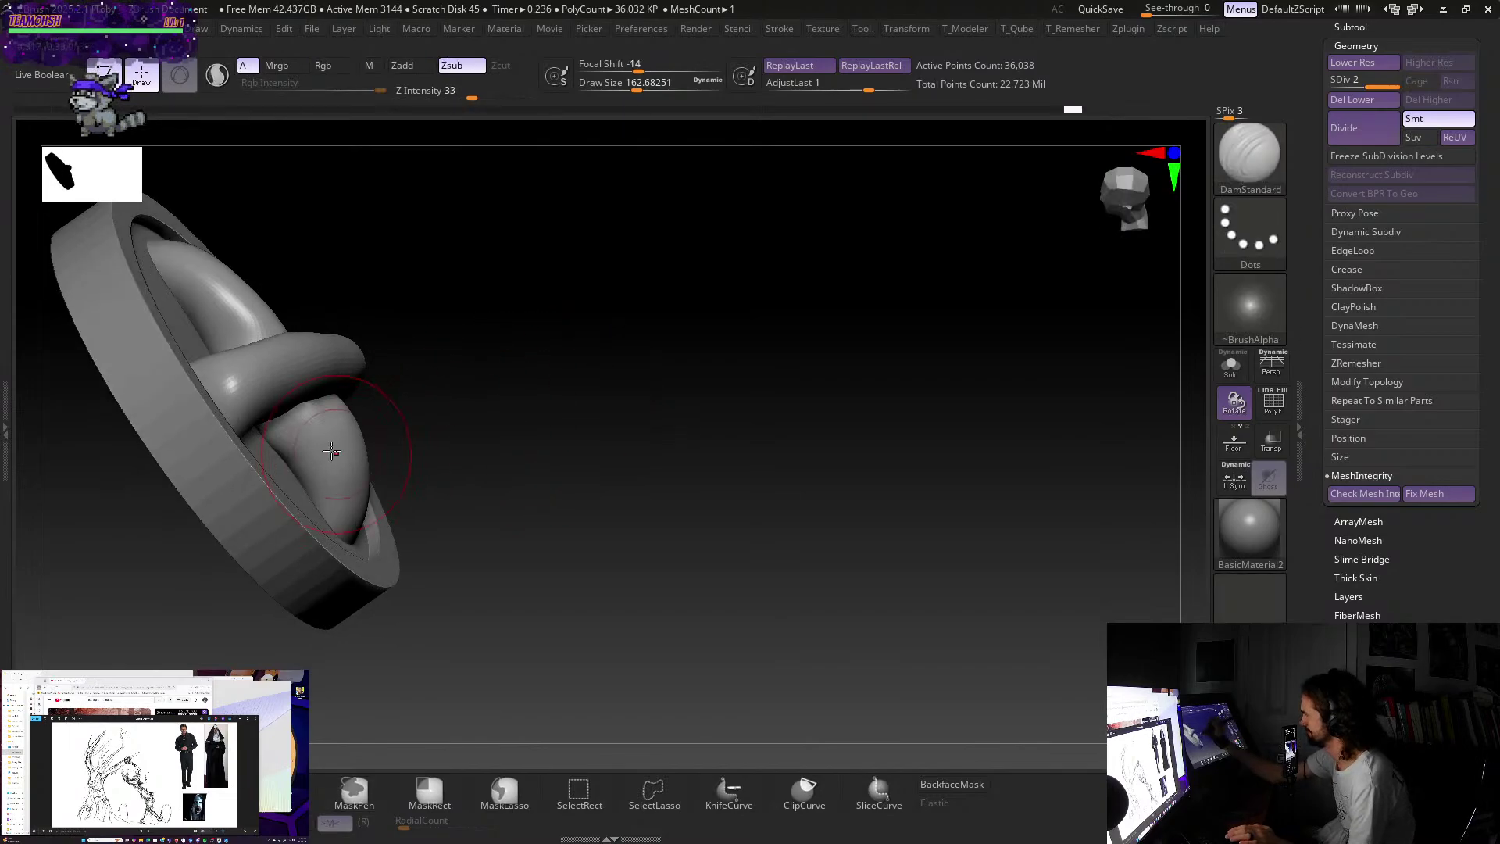
{"action": "key", "text": "b"}
{"action": "key", "text": "m"}
{"action": "key", "text": "v"}
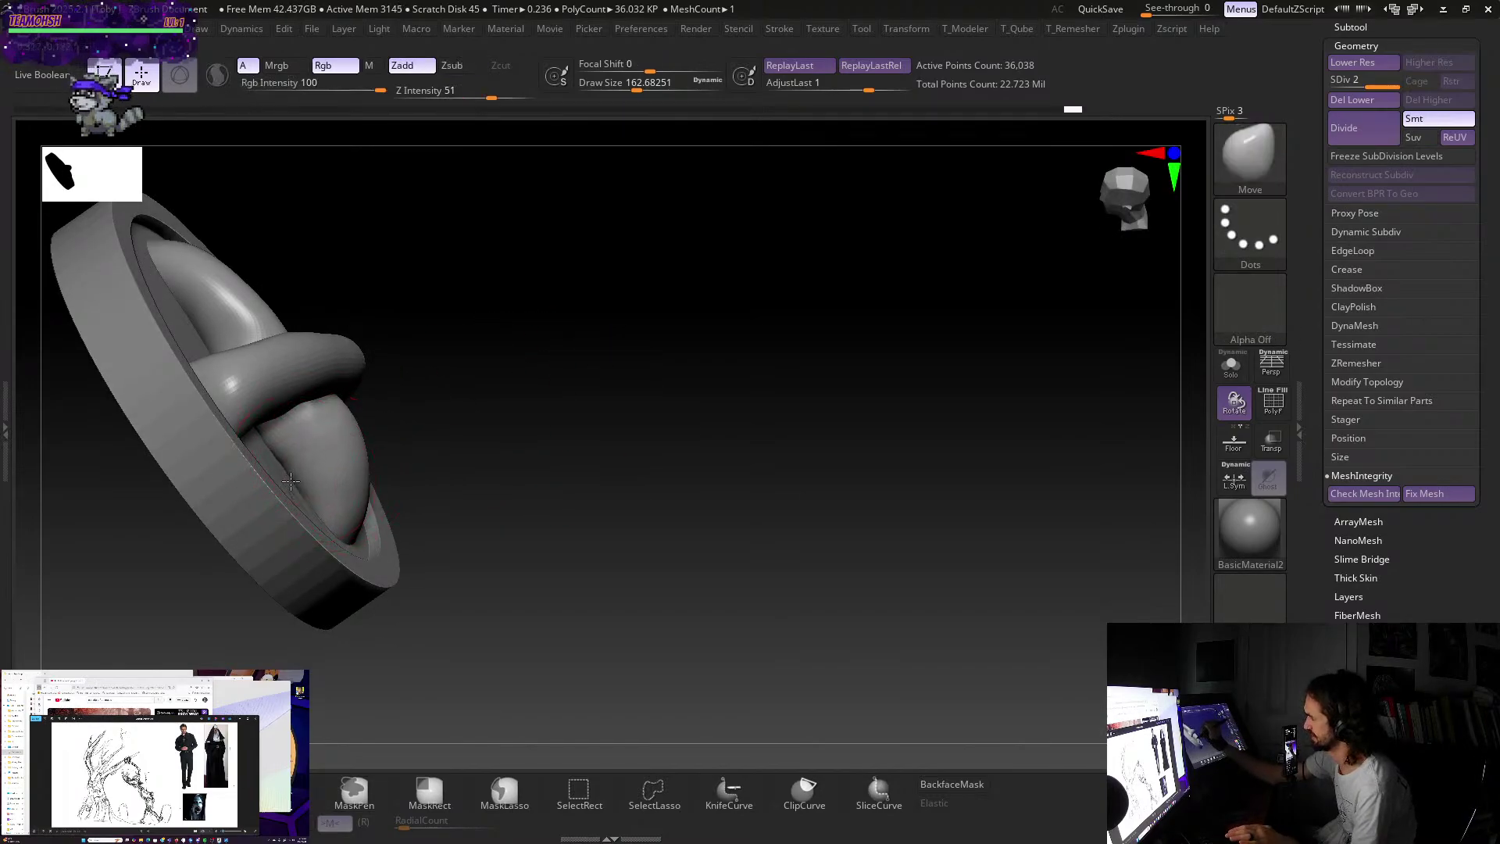
{"action": "left_click_drag", "start_coordinate": [452, 409], "coordinate": [463, 419]}
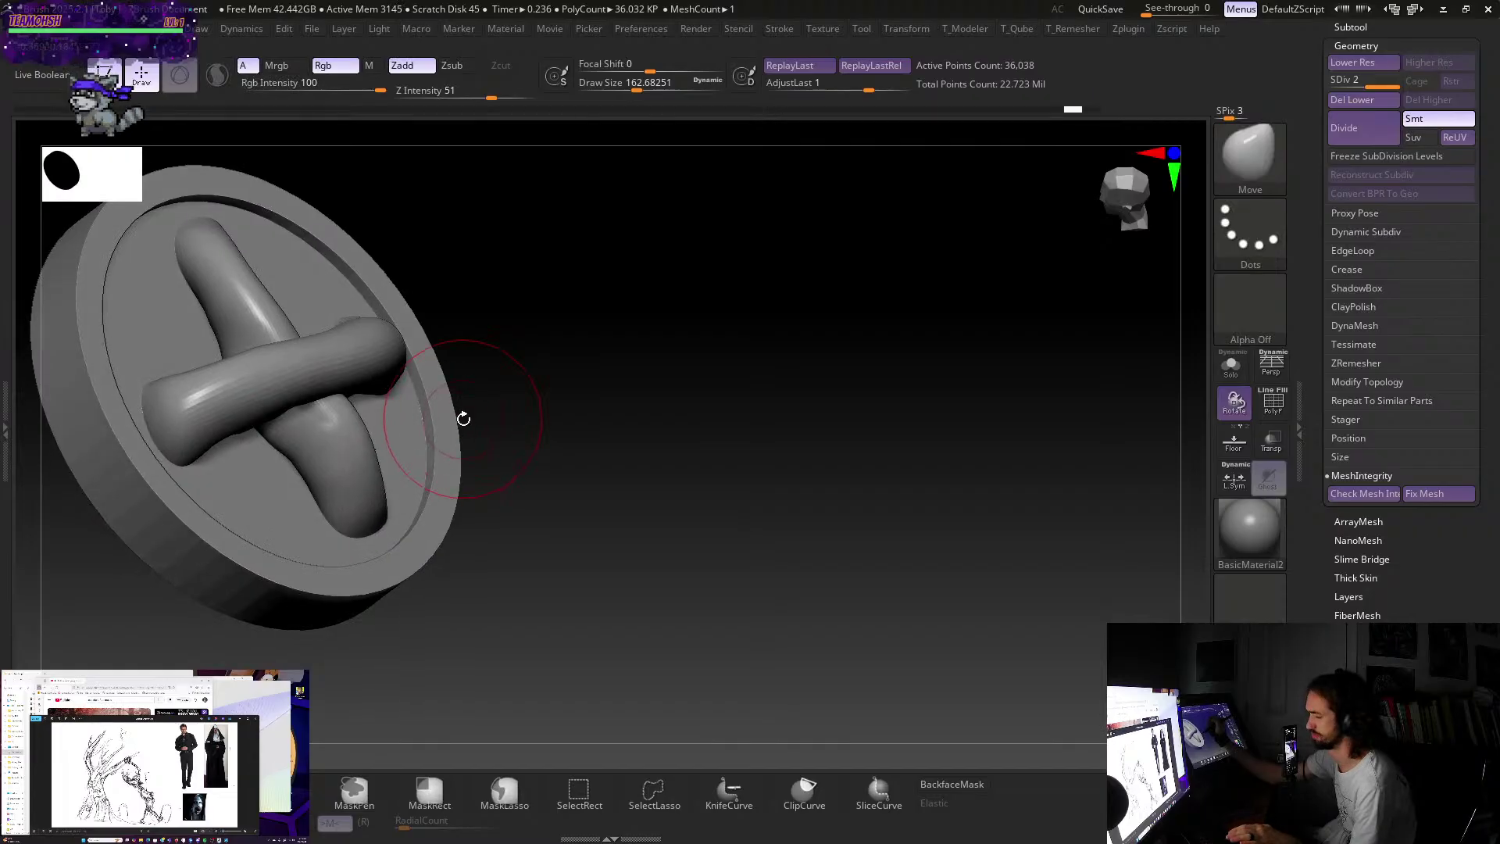
{"action": "key", "text": "w"}
{"action": "left_click", "coordinate": [173, 317], "text": "ctrl"}
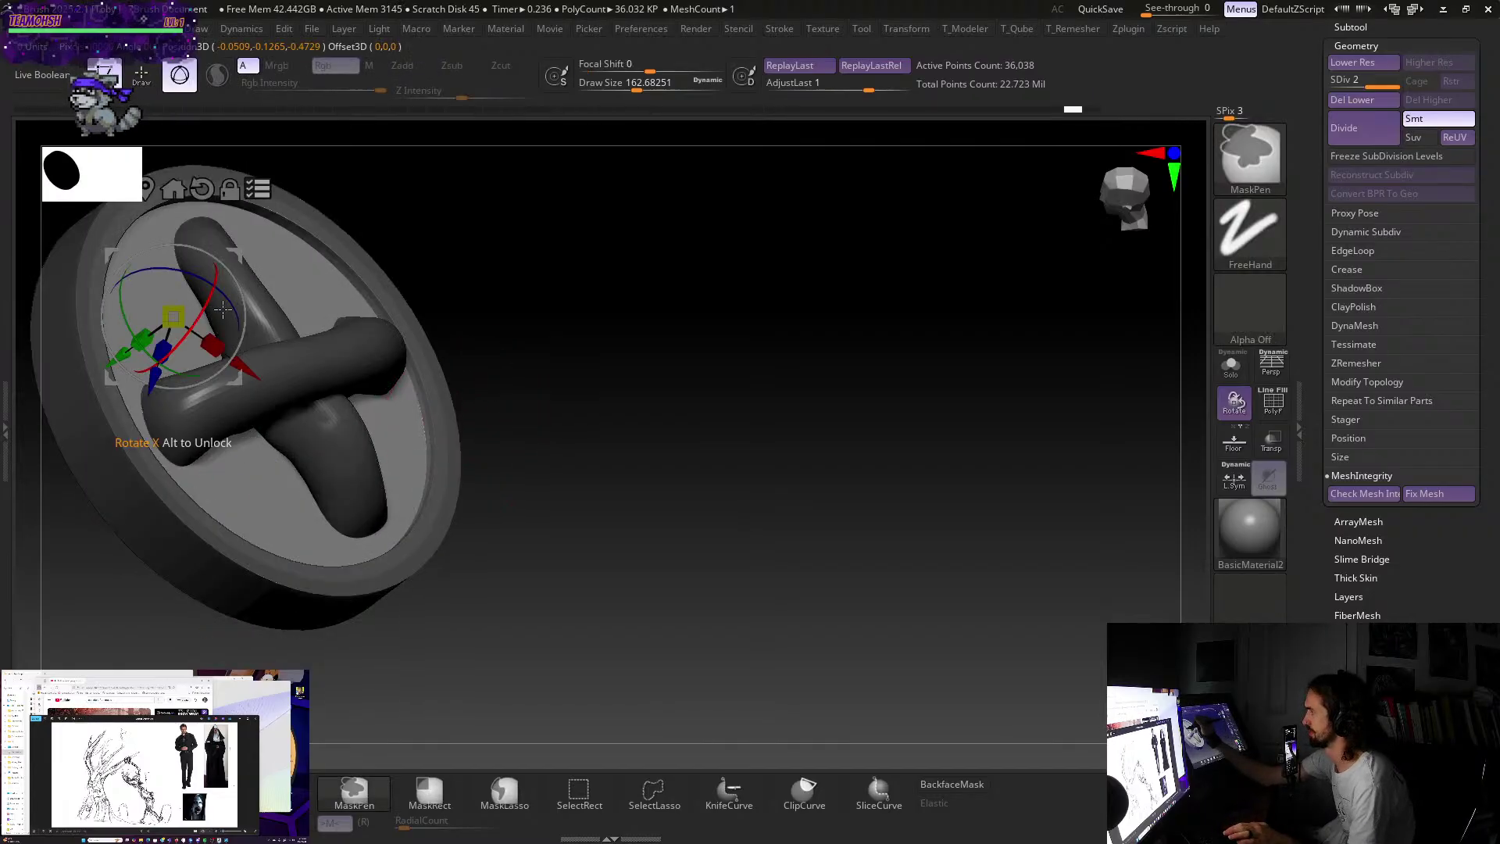
{"action": "key", "text": "q"}
{"action": "left_click", "coordinate": [594, 406], "text": "ctrl"}
{"action": "left_click_drag", "start_coordinate": [596, 415], "coordinate": [565, 418]}
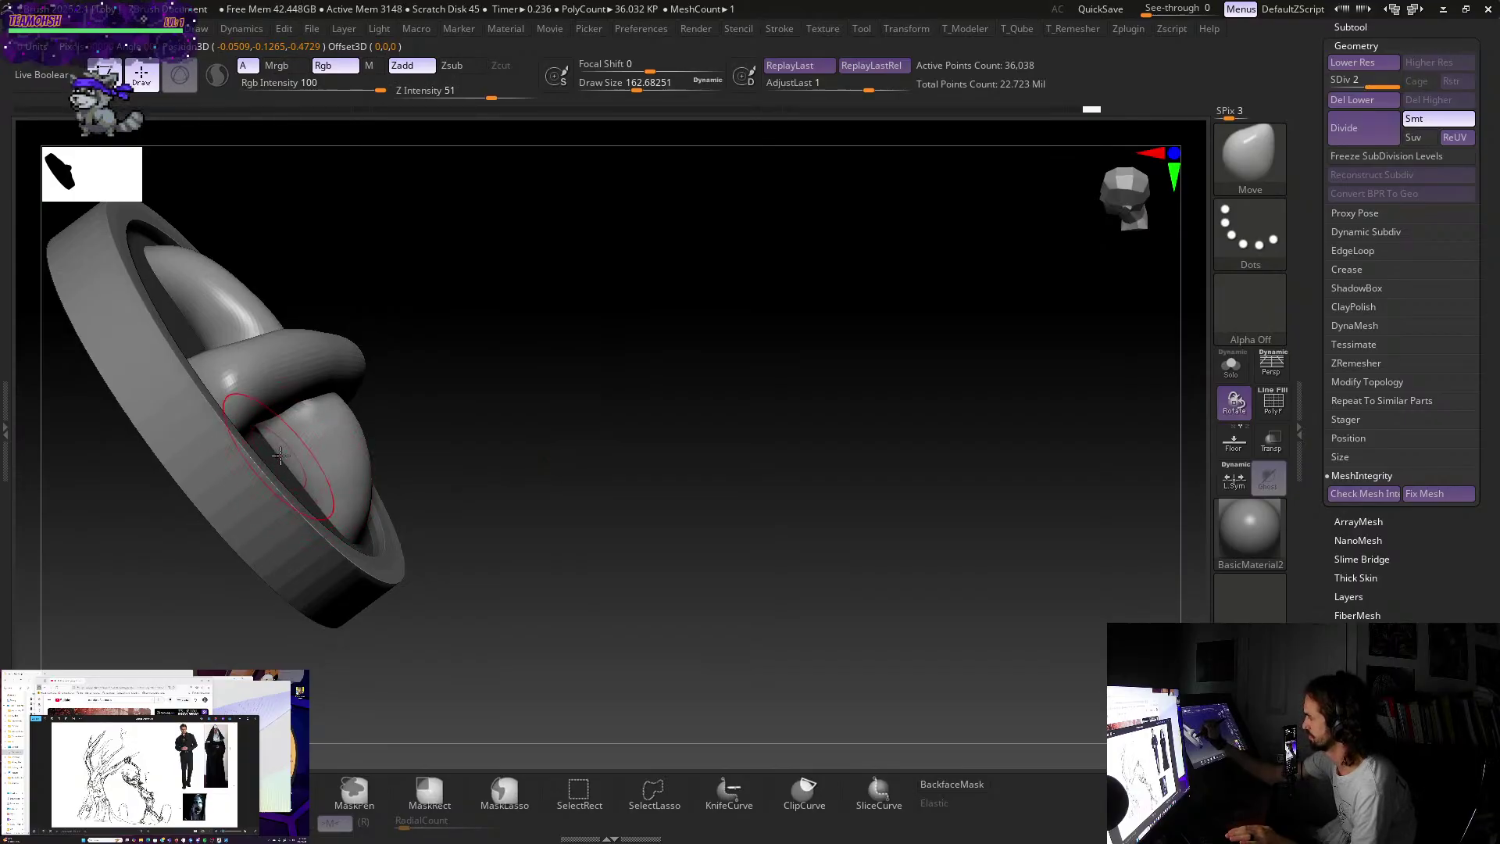
- Deepen the creases along the under-thread's lower side, next to the crossing, with the DamStandard brush
{"action": "key", "text": "b"}
{"action": "key", "text": "d"}
{"action": "key", "text": "s"}
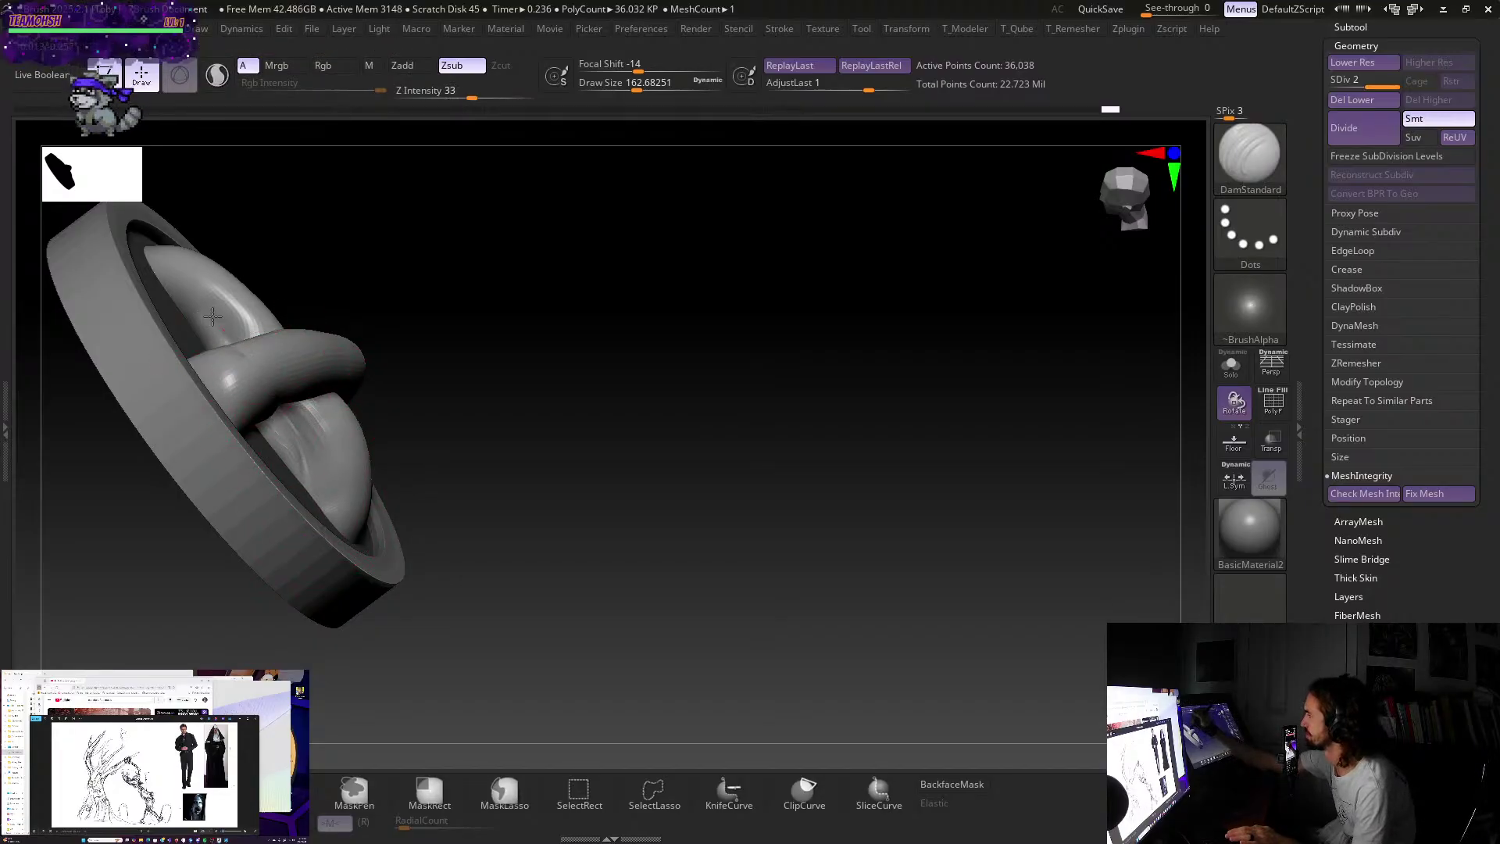
- Smooth the over-thread's end near the rim with a brush size of about 128
{"action": "right_click_drag", "start_coordinate": [321, 295], "coordinate": [544, 382]}
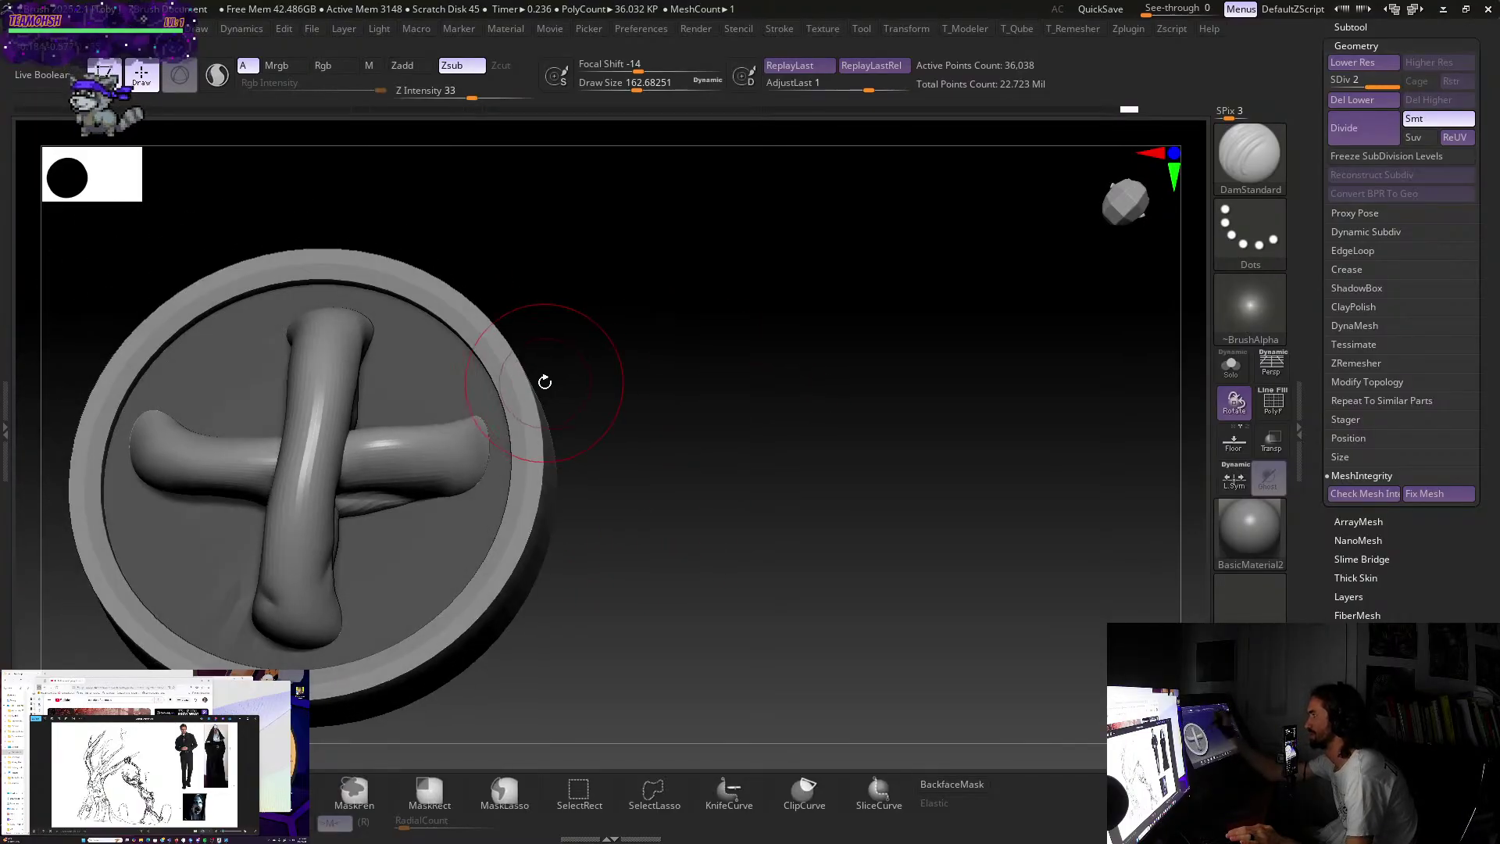
{"action": "key", "text": "s"}
{"action": "left_click_drag", "start_coordinate": [597, 626], "coordinate": [590, 627]}
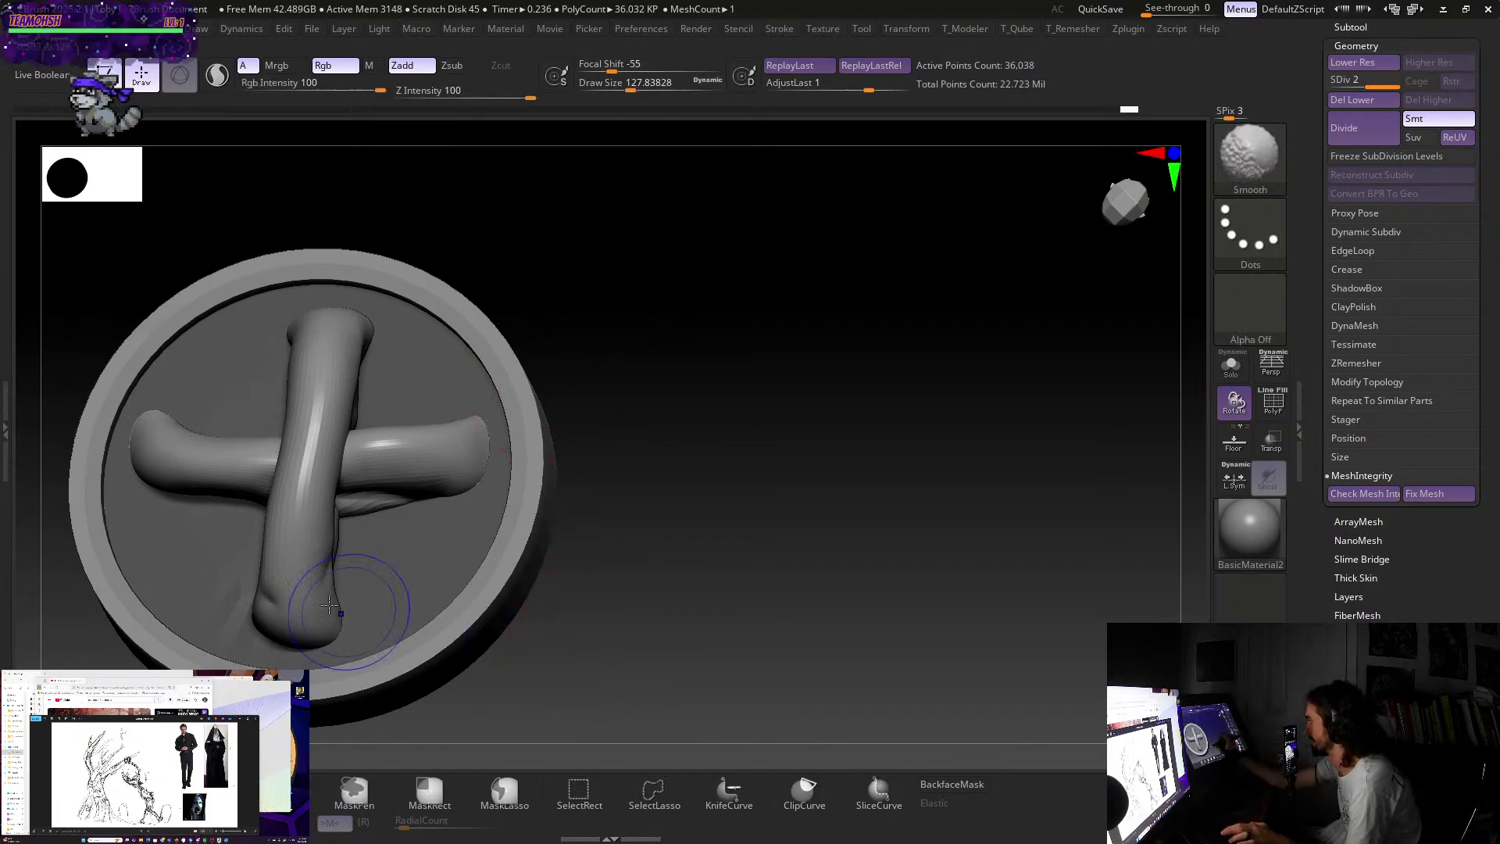
{"action": "mouse_move", "coordinate": [270, 611]}
{"action": "left_mouse_down", "text": "shift"}
{"action": "mouse_move", "coordinate": [280, 600]}
{"action": "mouse_move", "coordinate": [273, 625]}
{"action": "left_mouse_up", "text": "shift"}
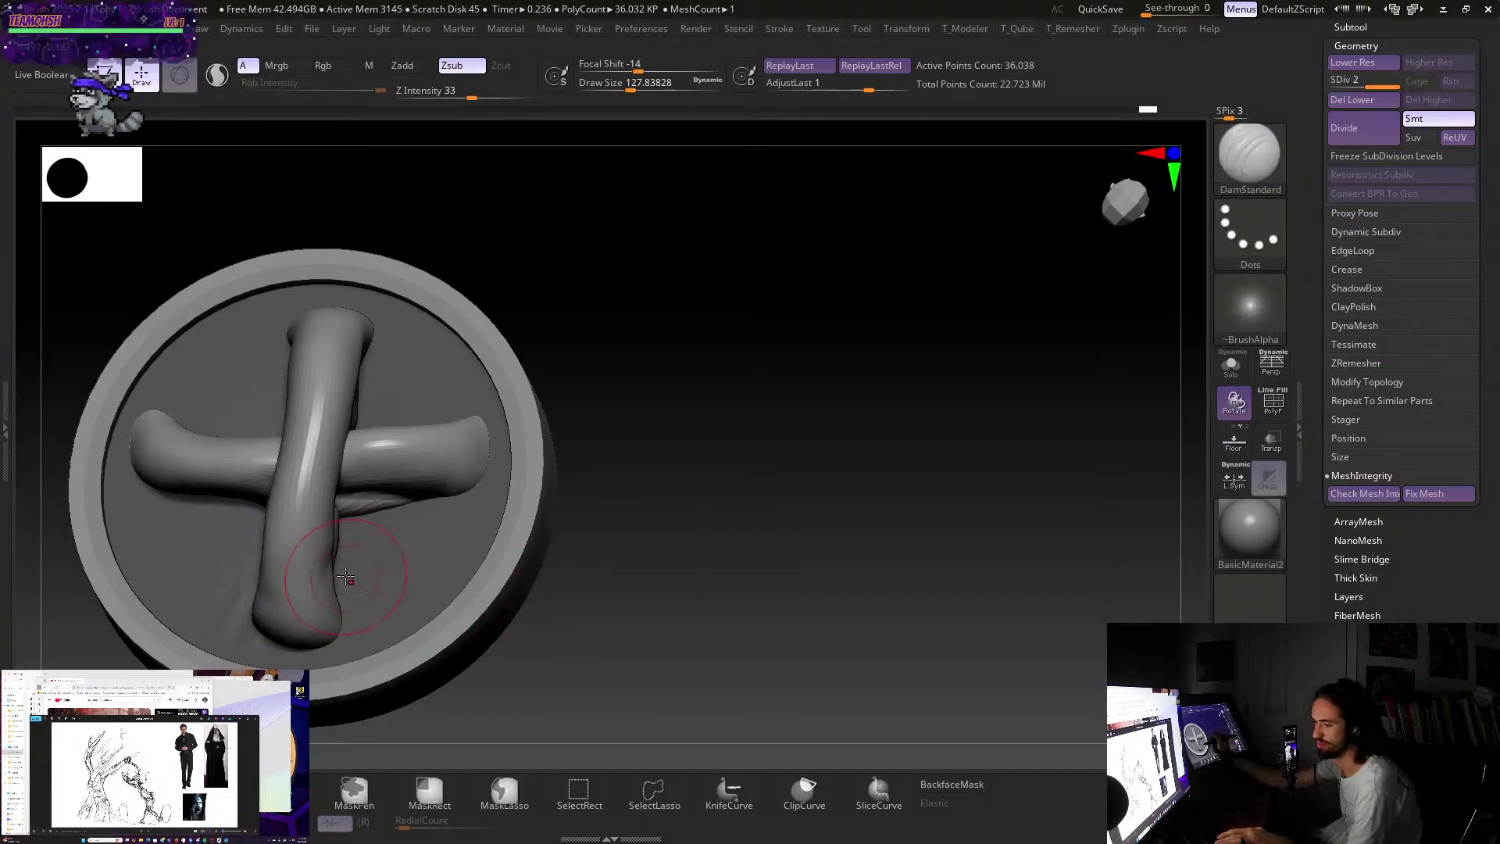
- Fuse the button and threads into one DynaMesh at resolution 288, without freezing the subdivision levels
{"action": "key", "text": "b"}
{"action": "key", "text": "m"}
{"action": "key", "text": "v"}
{"action": "mouse_move", "coordinate": [621, 602]}
{"action": "left_mouse_down"}
{"action": "mouse_move", "coordinate": [617, 628]}
{"action": "mouse_move", "coordinate": [635, 613]}
{"action": "mouse_move", "coordinate": [585, 625]}
{"action": "mouse_move", "coordinate": [607, 633]}
{"action": "mouse_move", "coordinate": [614, 597]}
{"action": "mouse_move", "coordinate": [609, 619]}
{"action": "mouse_move", "coordinate": [640, 599]}
{"action": "left_mouse_up"}
{"action": "key", "text": "space"}
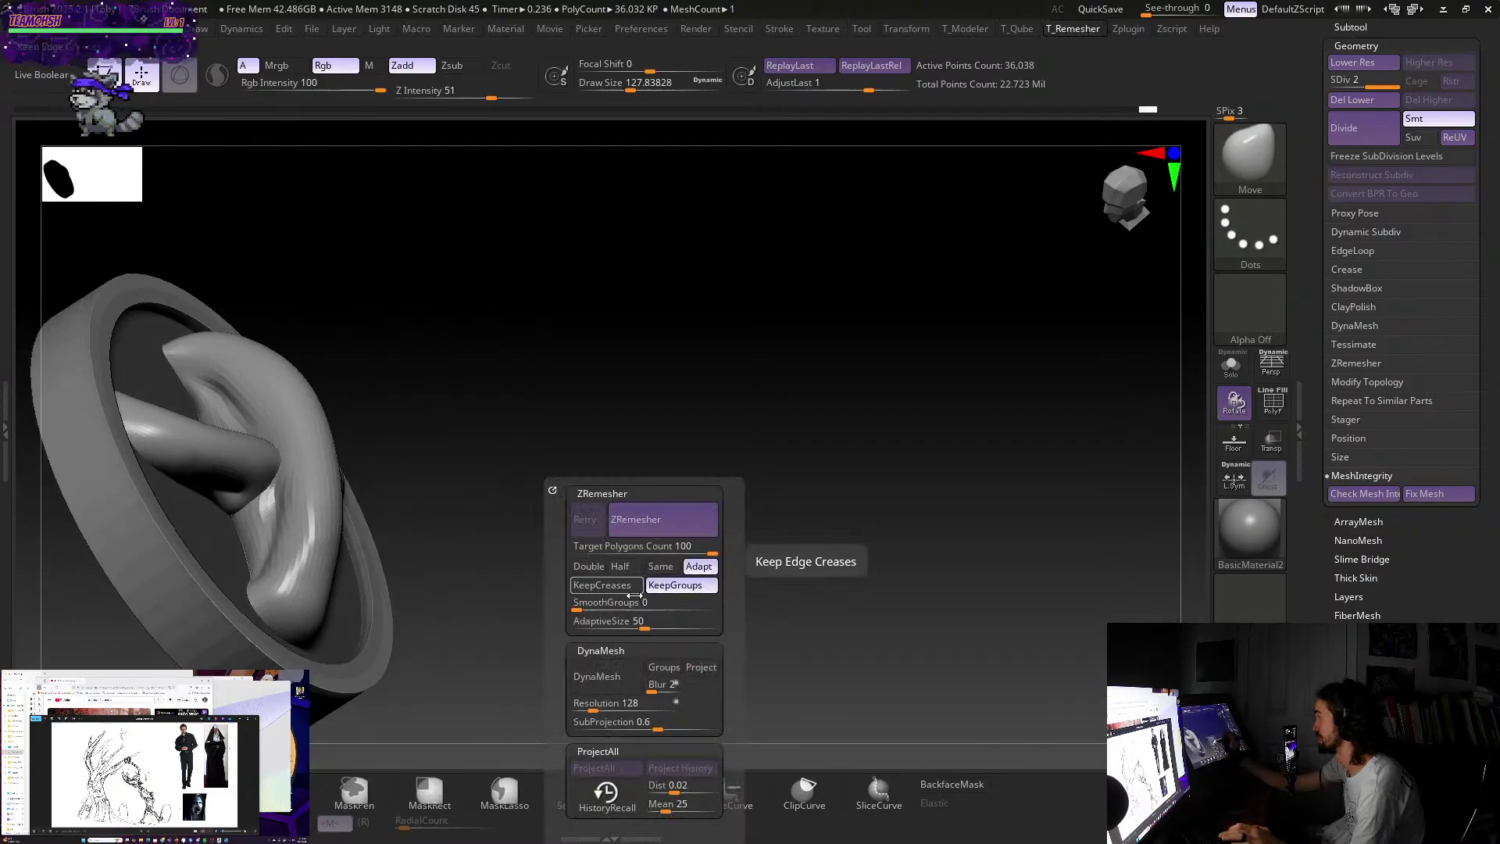
{"action": "left_click", "coordinate": [613, 700]}
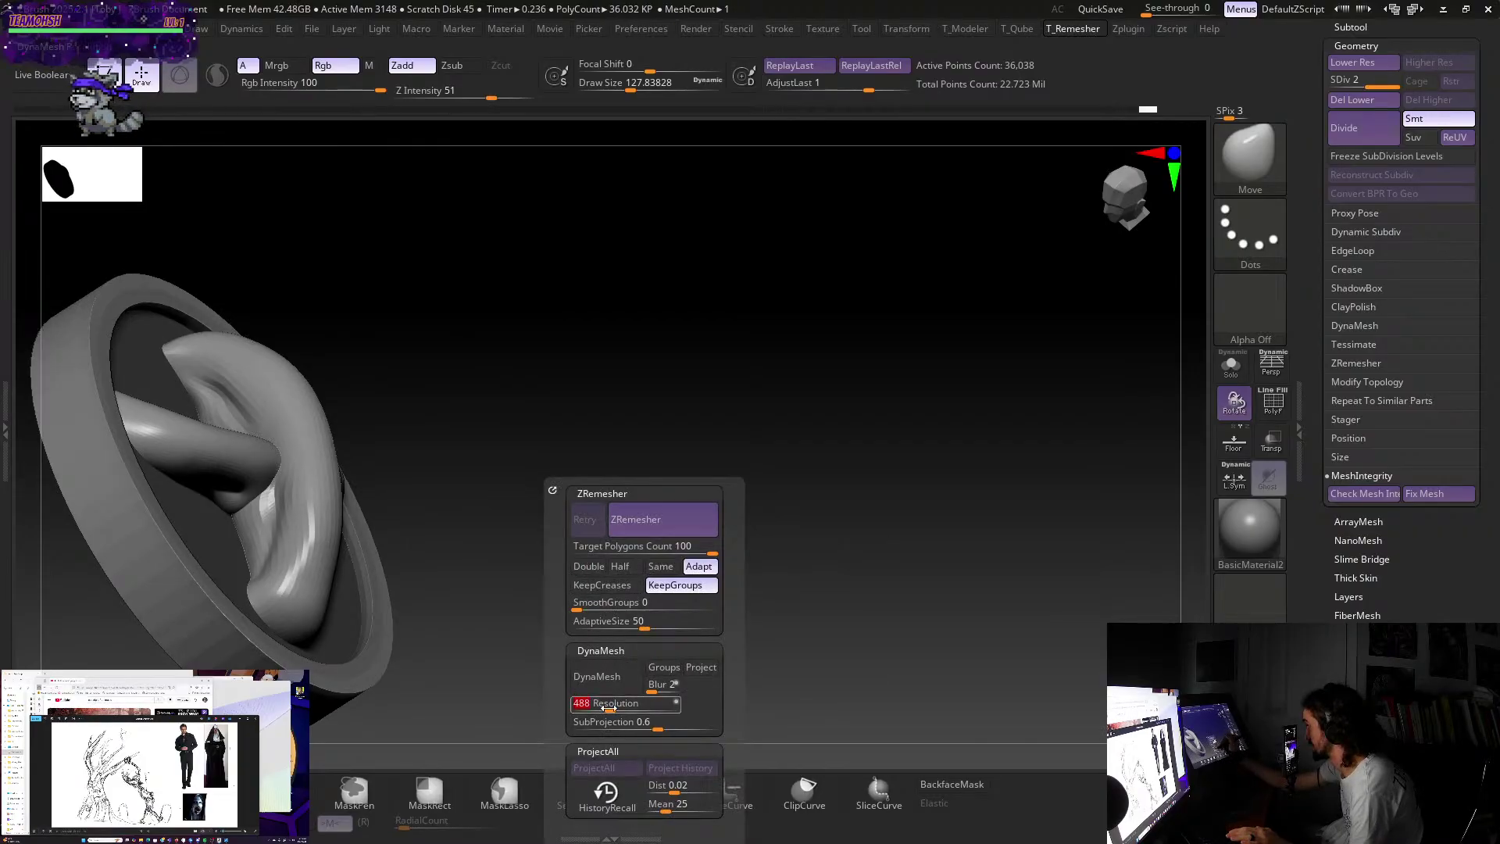
{"action": "left_click", "coordinate": [608, 675]}
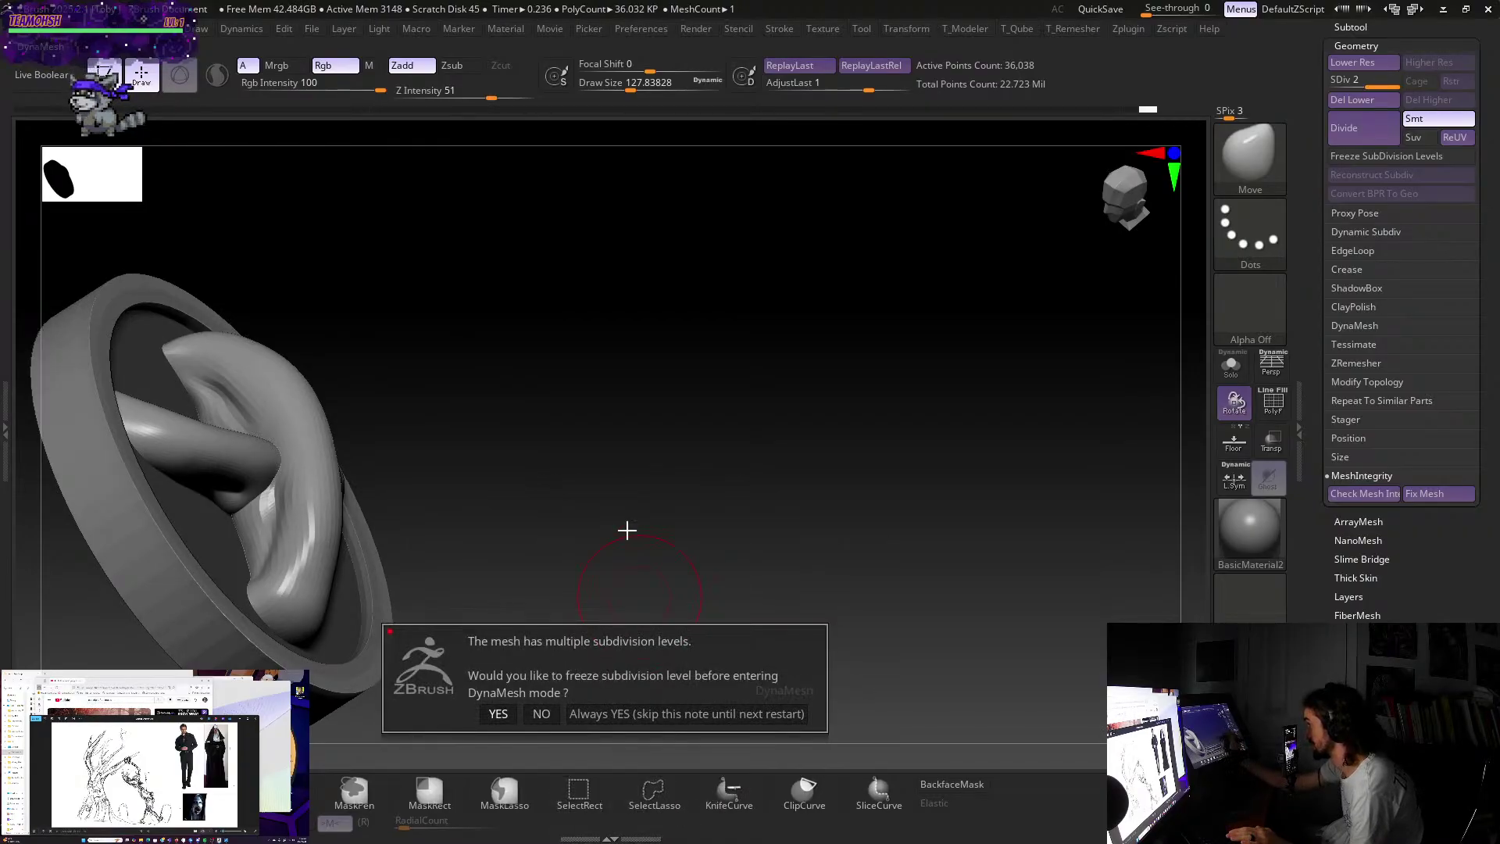
{"action": "left_click", "coordinate": [541, 713]}
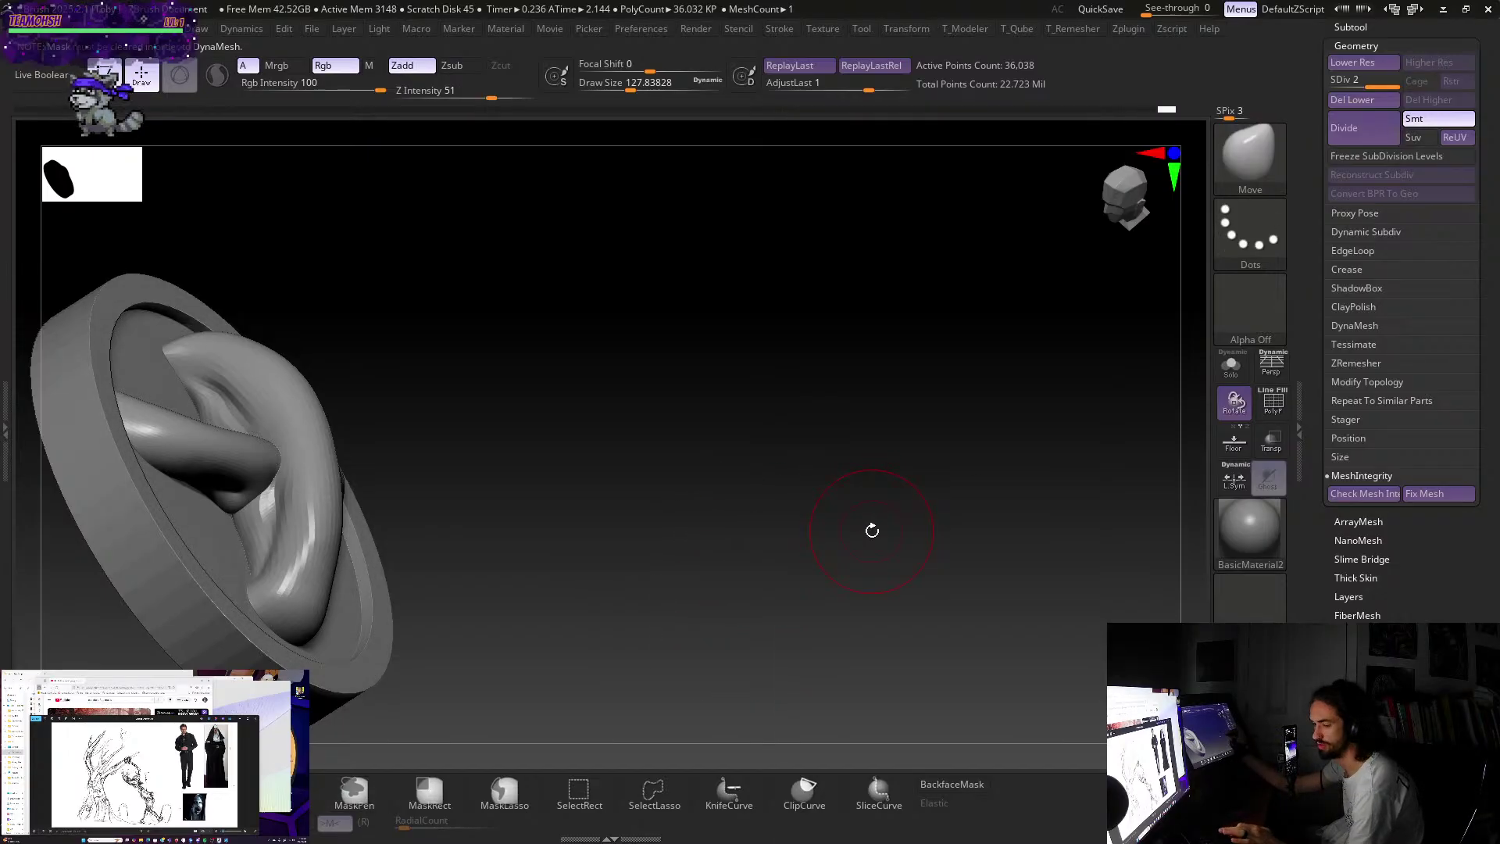
{"action": "left_click", "coordinate": [839, 631]}
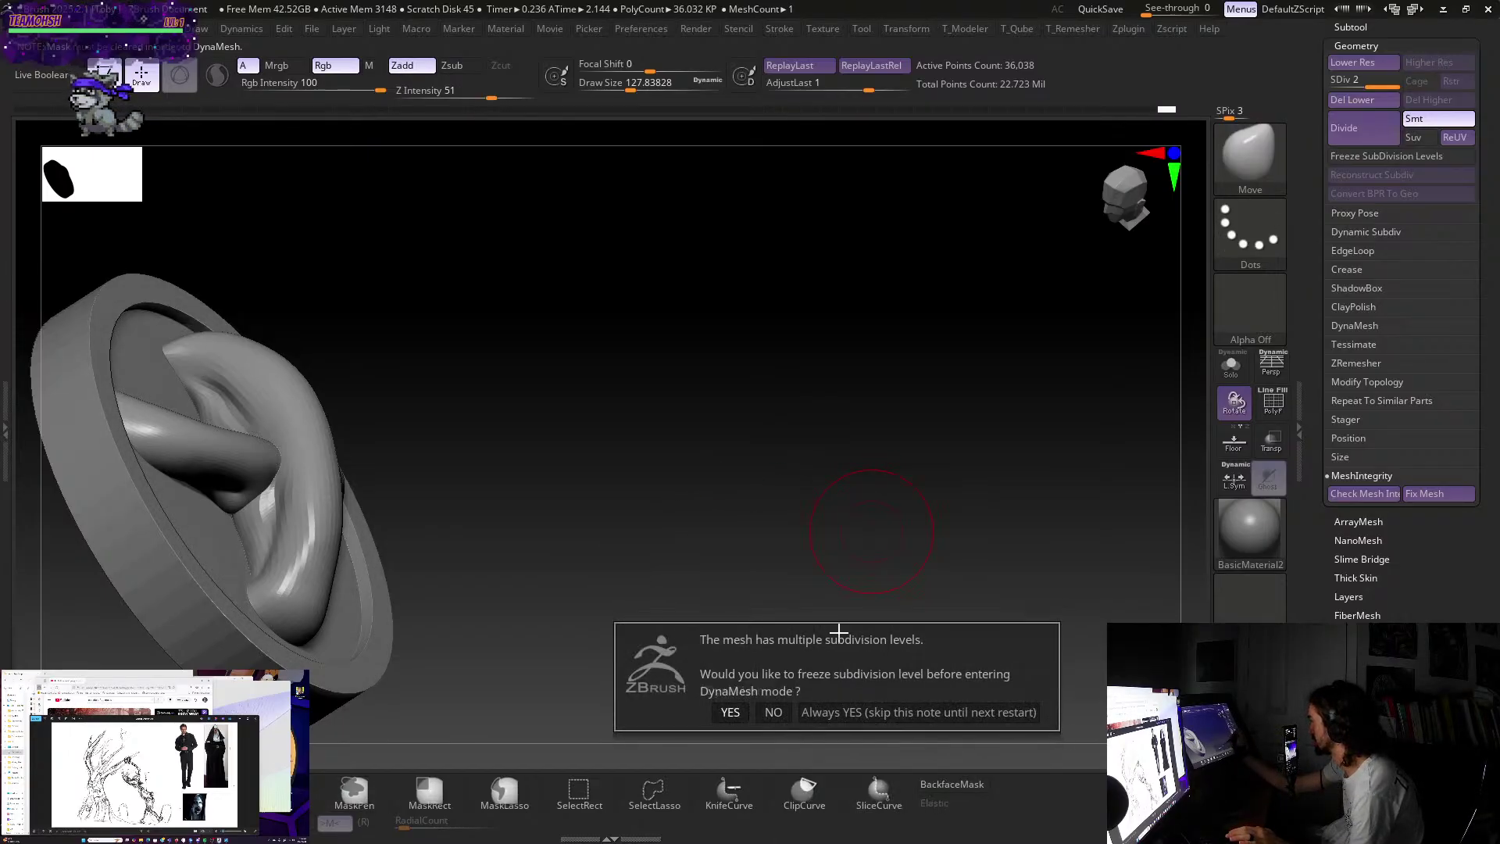
{"action": "left_click", "coordinate": [772, 712]}
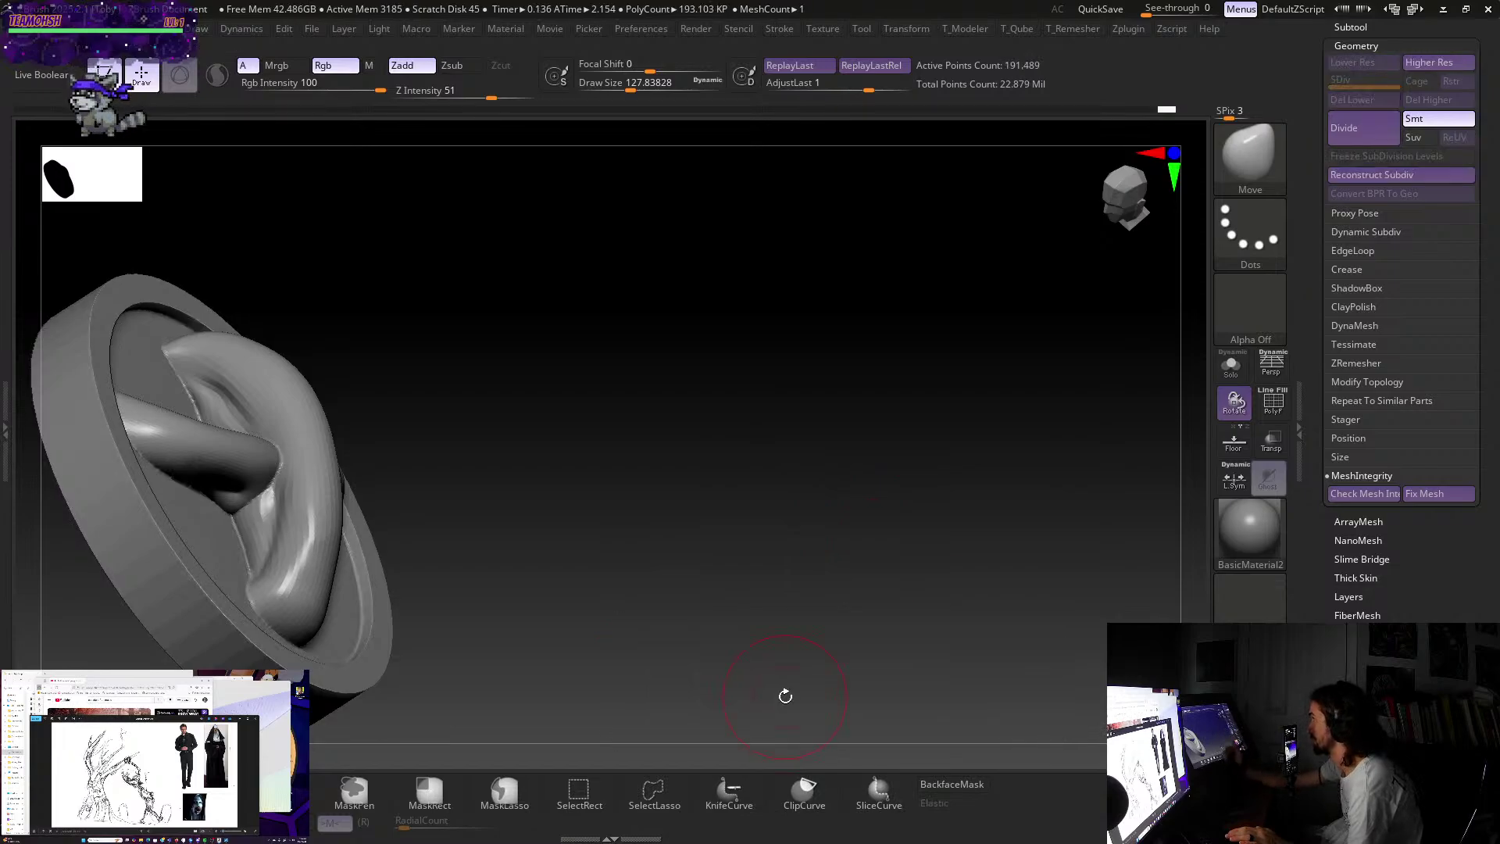
- Smooth the fused seams where both stitch threads meet the button face, working around all sides of the crossing
{"action": "left_click_drag", "start_coordinate": [786, 696], "coordinate": [560, 653], "text": "shift"}
{"action": "key", "text": "ctrl+shift"}
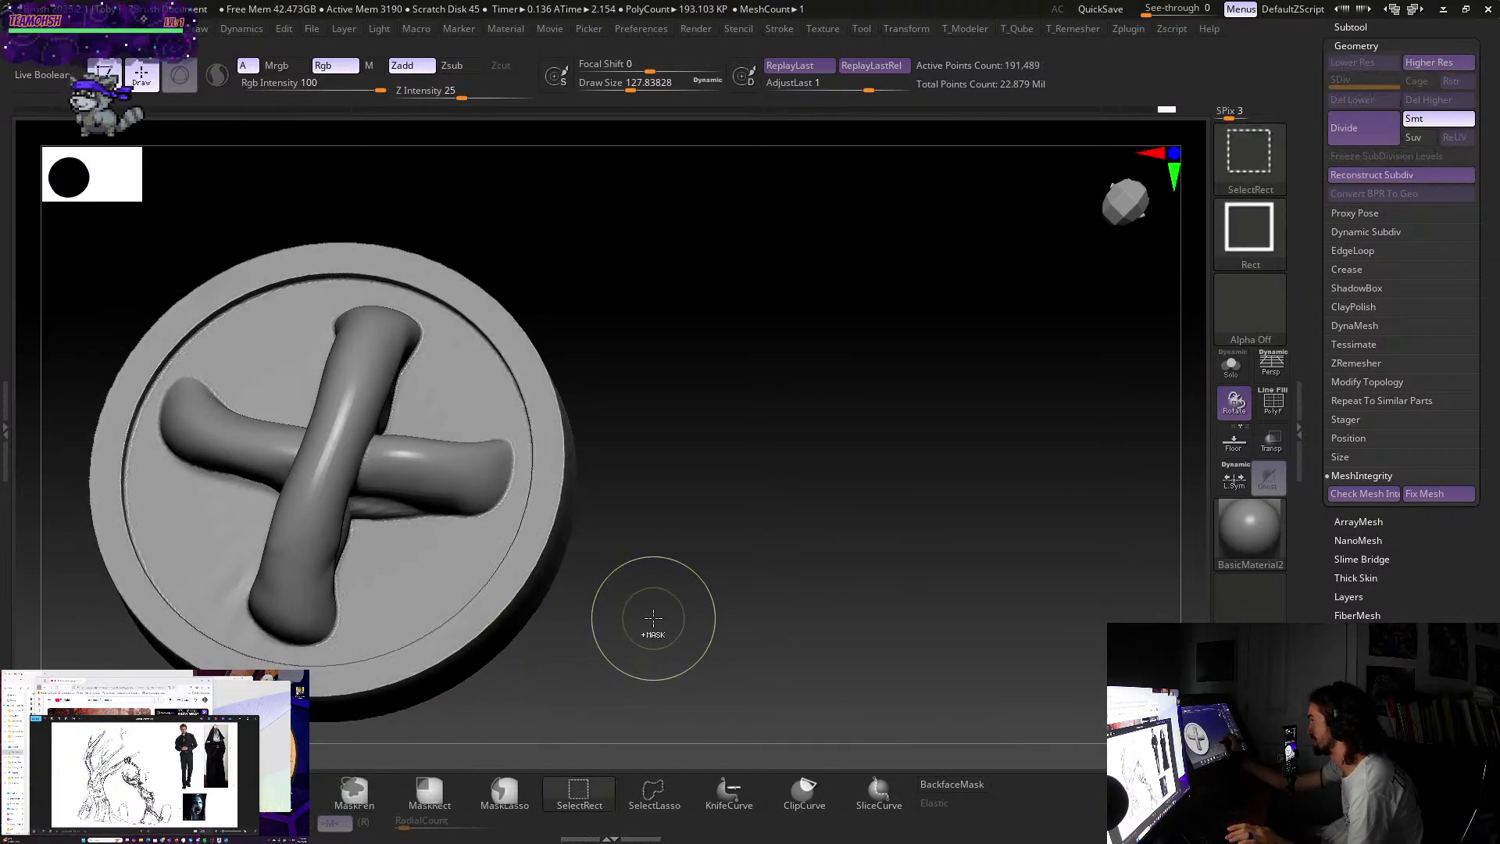
{"action": "left_click_drag", "start_coordinate": [653, 618], "coordinate": [686, 647]}
{"action": "left_click_drag", "start_coordinate": [266, 594], "coordinate": [256, 526], "text": "shift"}
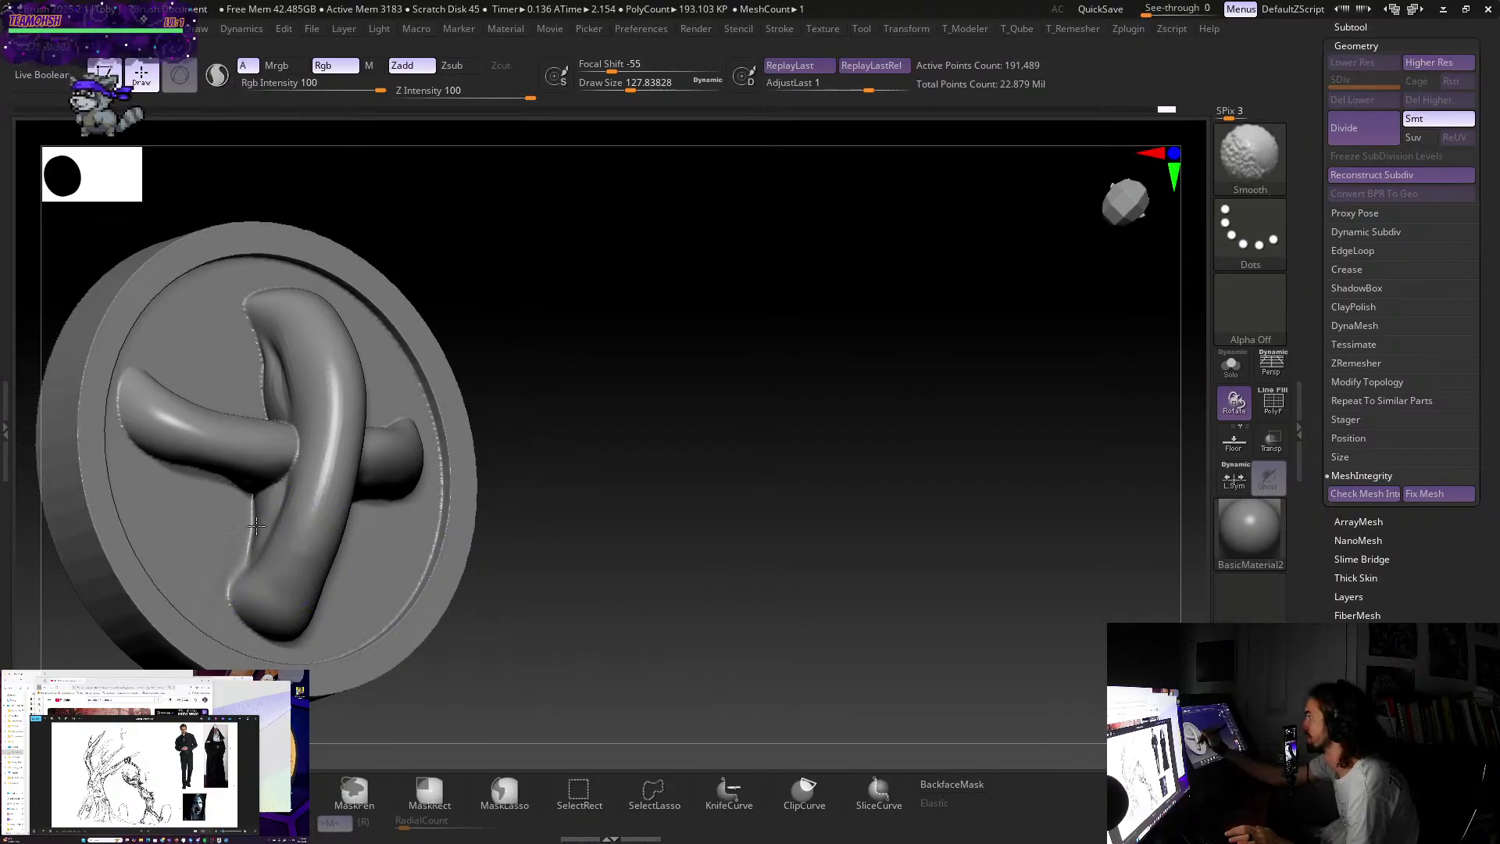
{"action": "mouse_move", "coordinate": [594, 438]}
{"action": "left_mouse_down"}
{"action": "mouse_move", "coordinate": [640, 345]}
{"action": "mouse_move", "coordinate": [617, 367]}
{"action": "left_mouse_up"}
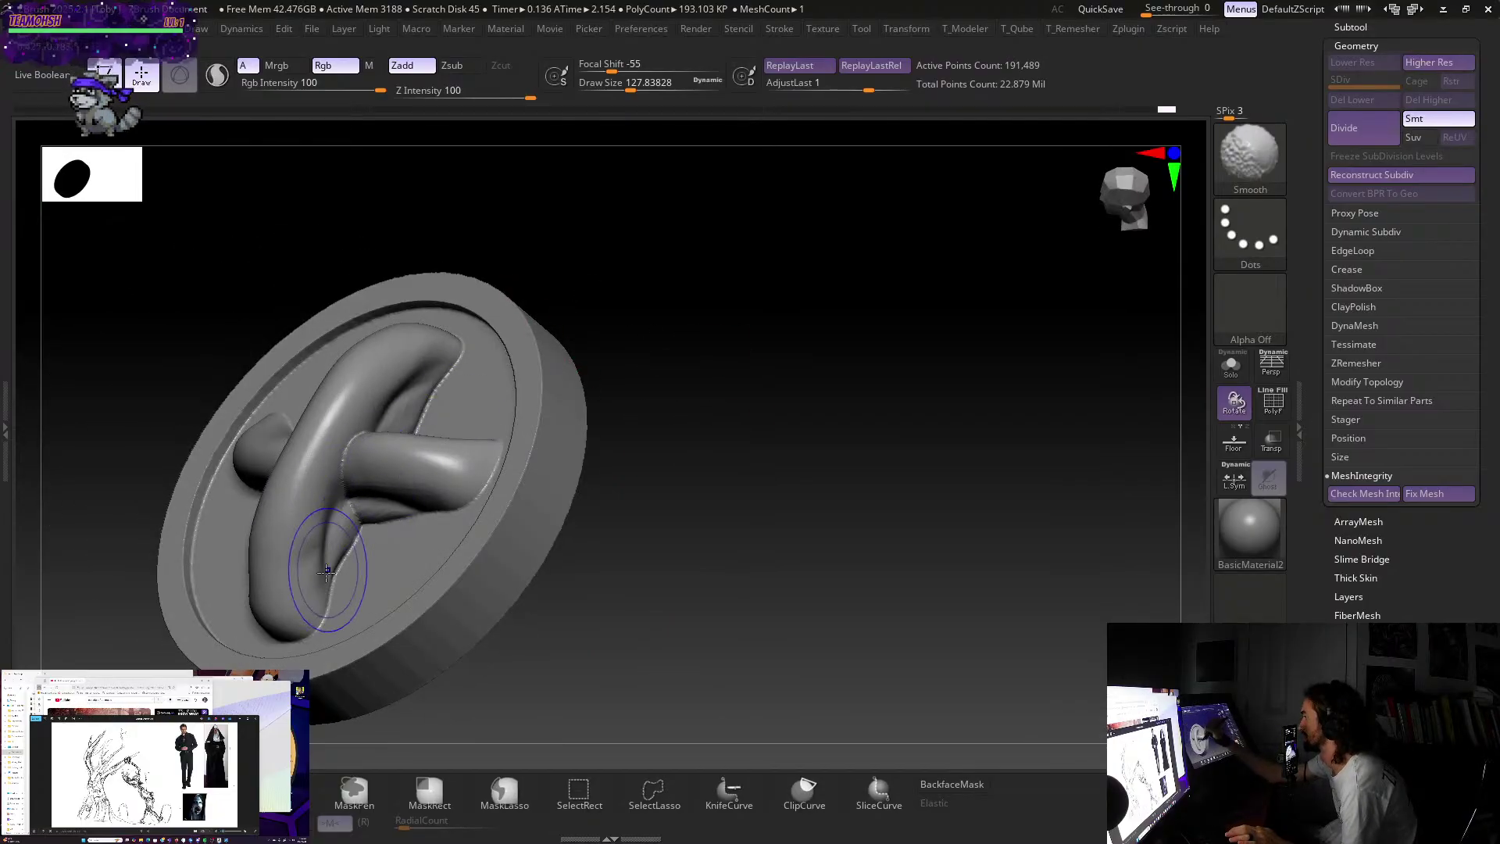
{"action": "left_click_drag", "start_coordinate": [336, 426], "coordinate": [414, 434]}
{"action": "left_click_drag", "start_coordinate": [625, 367], "coordinate": [576, 354]}
{"action": "mouse_move", "coordinate": [449, 360]}
{"action": "left_mouse_down", "text": "shift"}
{"action": "mouse_move", "coordinate": [424, 418]}
{"action": "mouse_move", "coordinate": [352, 441]}
{"action": "mouse_move", "coordinate": [390, 512]}
{"action": "mouse_move", "coordinate": [468, 469]}
{"action": "left_mouse_up", "text": "shift"}
{"action": "mouse_move", "coordinate": [618, 438]}
{"action": "left_mouse_down"}
{"action": "mouse_move", "coordinate": [739, 339]}
{"action": "mouse_move", "coordinate": [688, 360]}
{"action": "left_mouse_up"}
{"action": "left_click_drag", "start_coordinate": [250, 382], "coordinate": [185, 325], "text": "shift"}
{"action": "mouse_move", "coordinate": [703, 419]}
{"action": "left_mouse_down"}
{"action": "mouse_move", "coordinate": [757, 447]}
{"action": "mouse_move", "coordinate": [677, 469]}
{"action": "mouse_move", "coordinate": [696, 465]}
{"action": "mouse_move", "coordinate": [681, 506]}
{"action": "mouse_move", "coordinate": [646, 445]}
{"action": "mouse_move", "coordinate": [727, 503]}
{"action": "mouse_move", "coordinate": [633, 425]}
{"action": "mouse_move", "coordinate": [626, 401]}
{"action": "mouse_move", "coordinate": [576, 419]}
{"action": "left_mouse_up"}
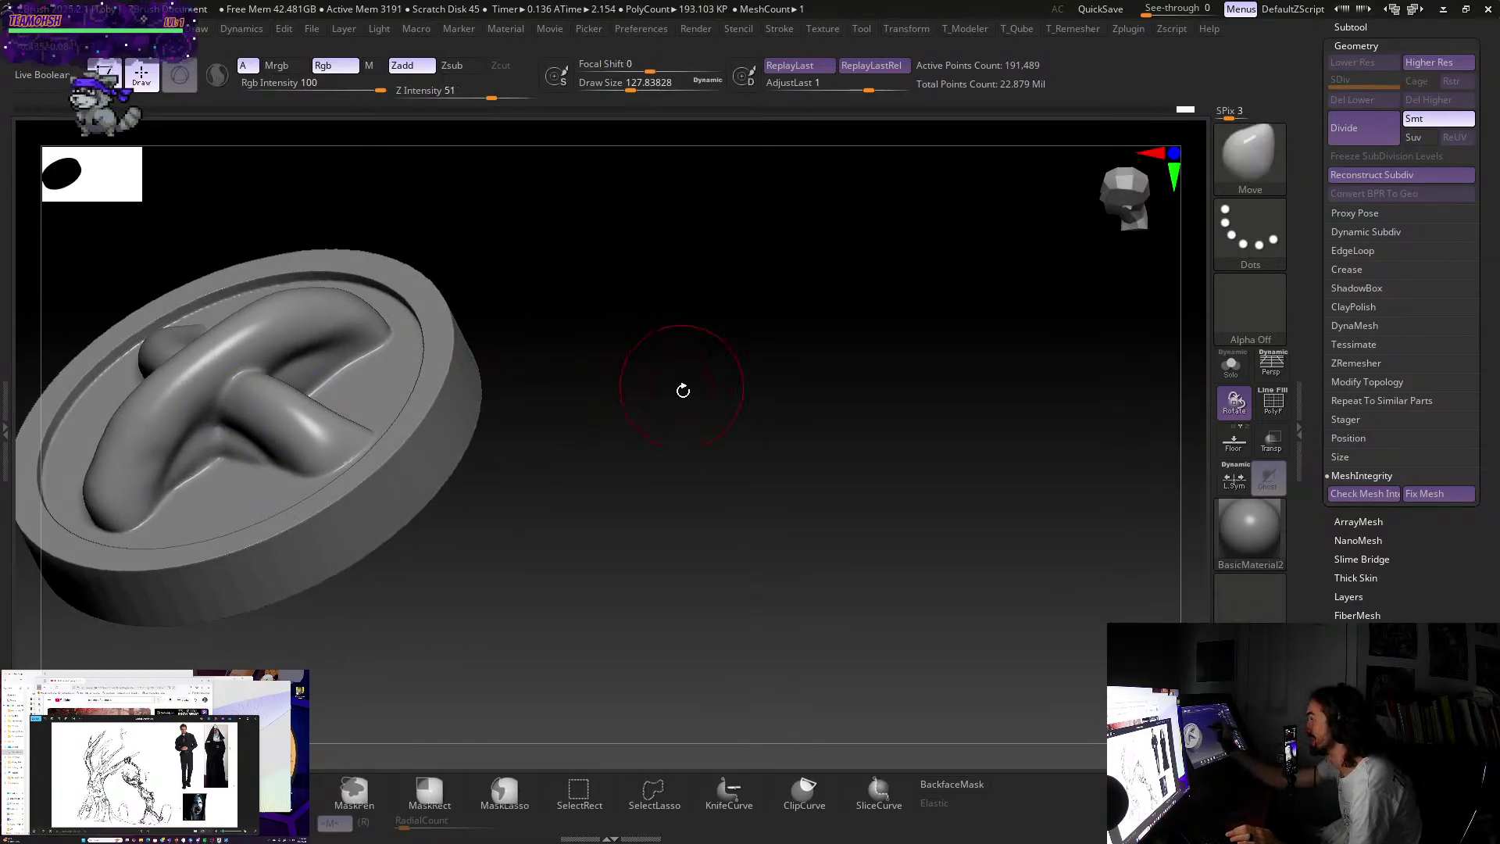
{"action": "mouse_move", "coordinate": [683, 391]}
{"action": "left_mouse_down"}
{"action": "mouse_move", "coordinate": [625, 446]}
{"action": "mouse_move", "coordinate": [264, 425]}
{"action": "left_mouse_up"}
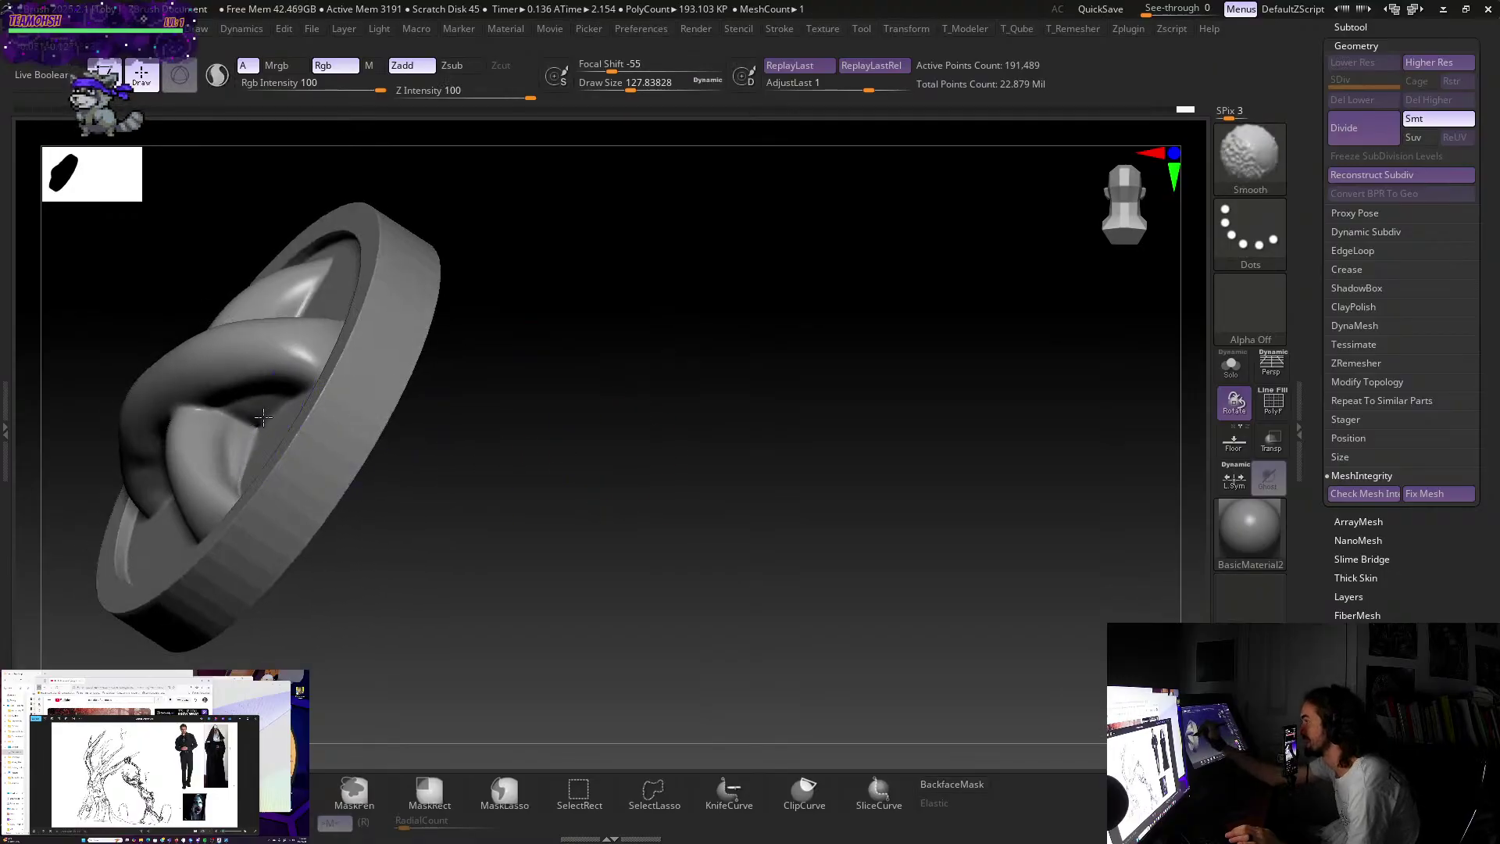
- Retopologize the fused button-and-thread mesh with ZRemesher, using adaptive density and keeping its polygroups
{"action": "left_click_drag", "start_coordinate": [536, 452], "coordinate": [777, 663], "text": "alt"}
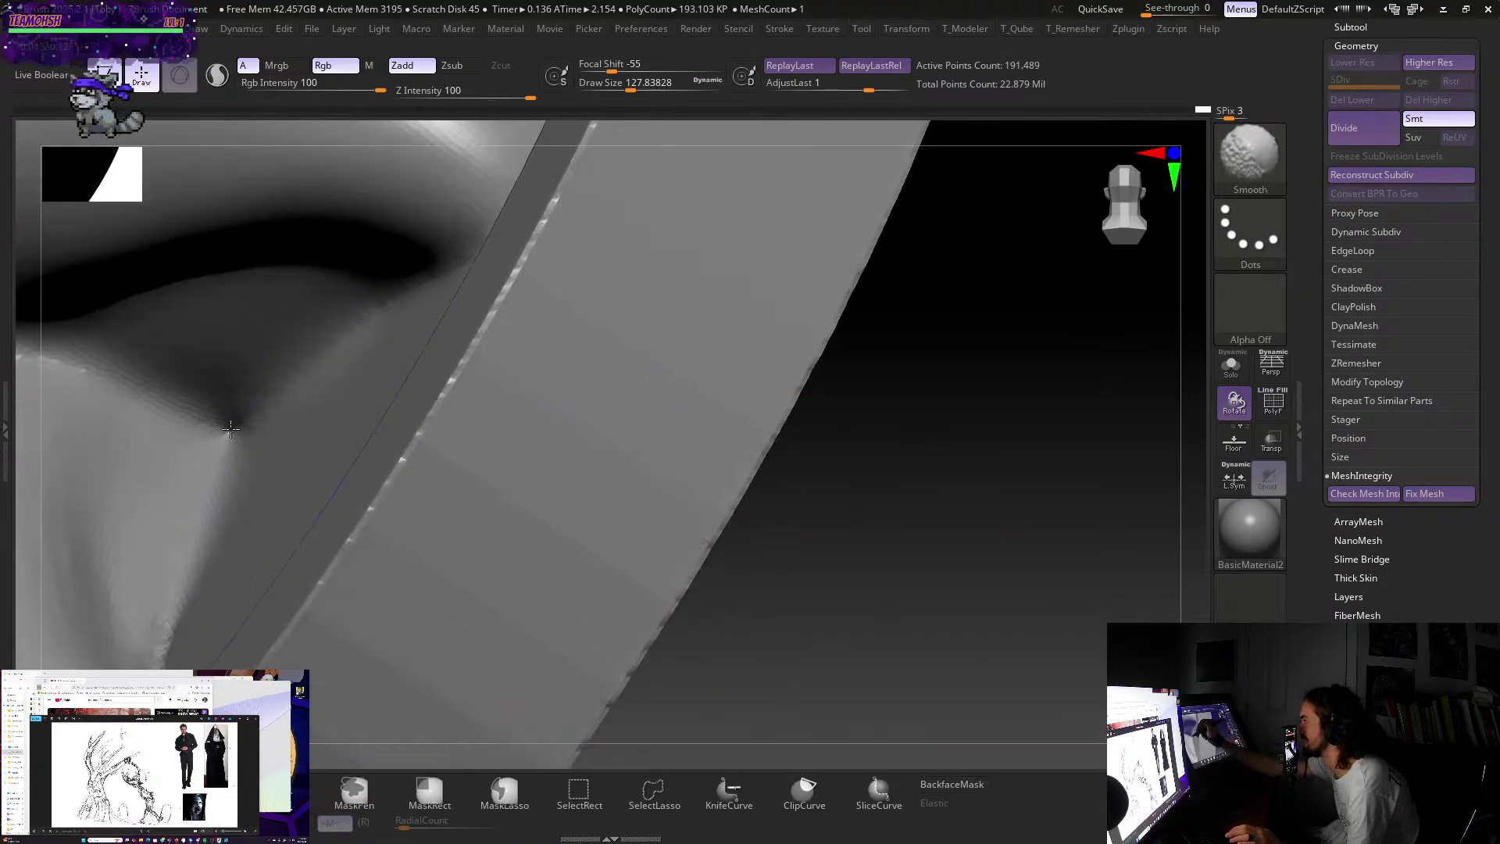
{"action": "left_click_drag", "start_coordinate": [837, 552], "coordinate": [936, 492]}
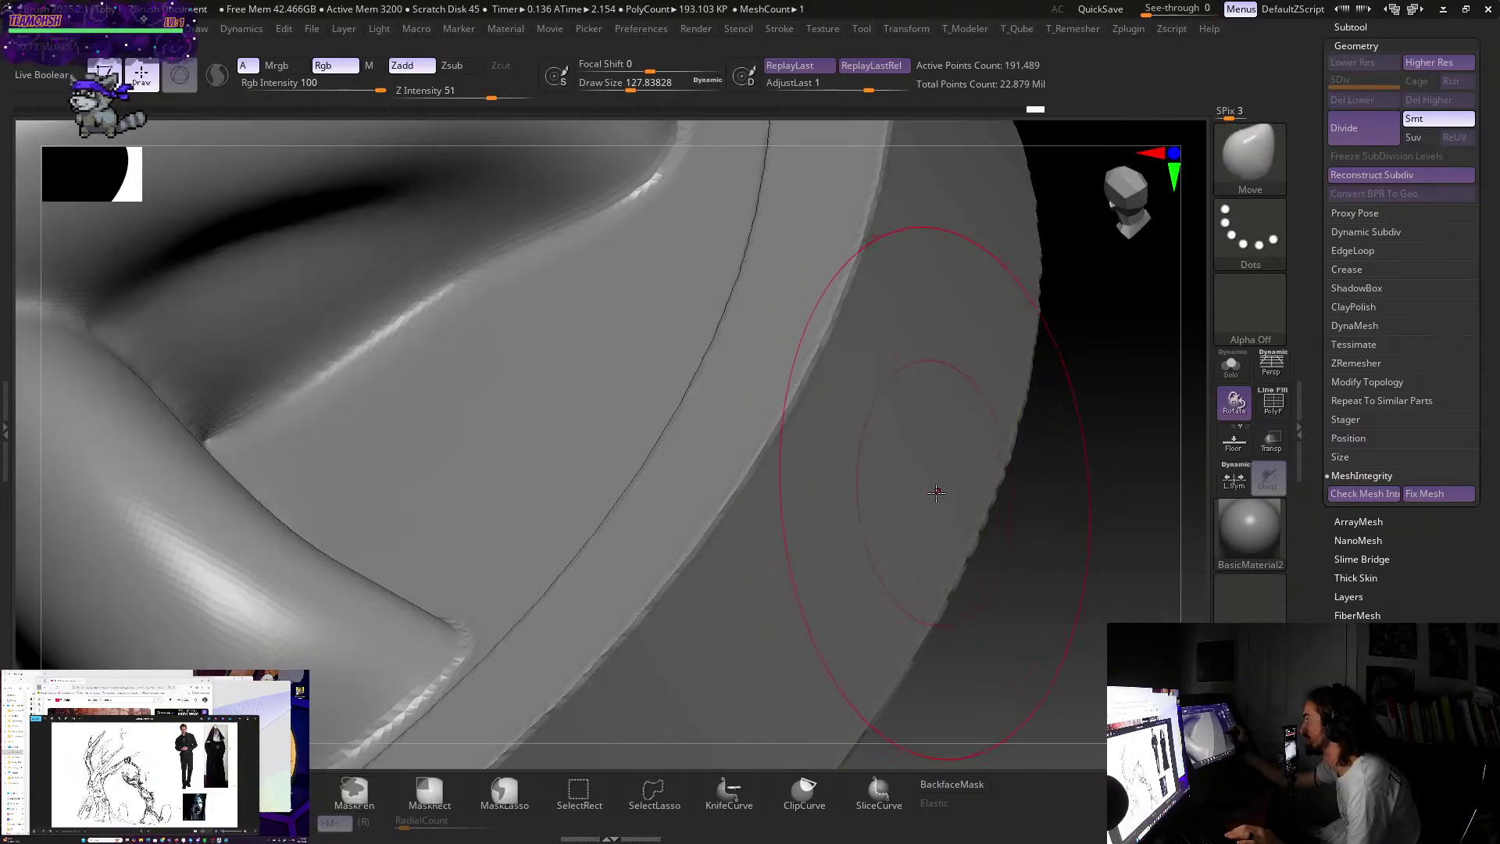
{"action": "key", "text": "t"}
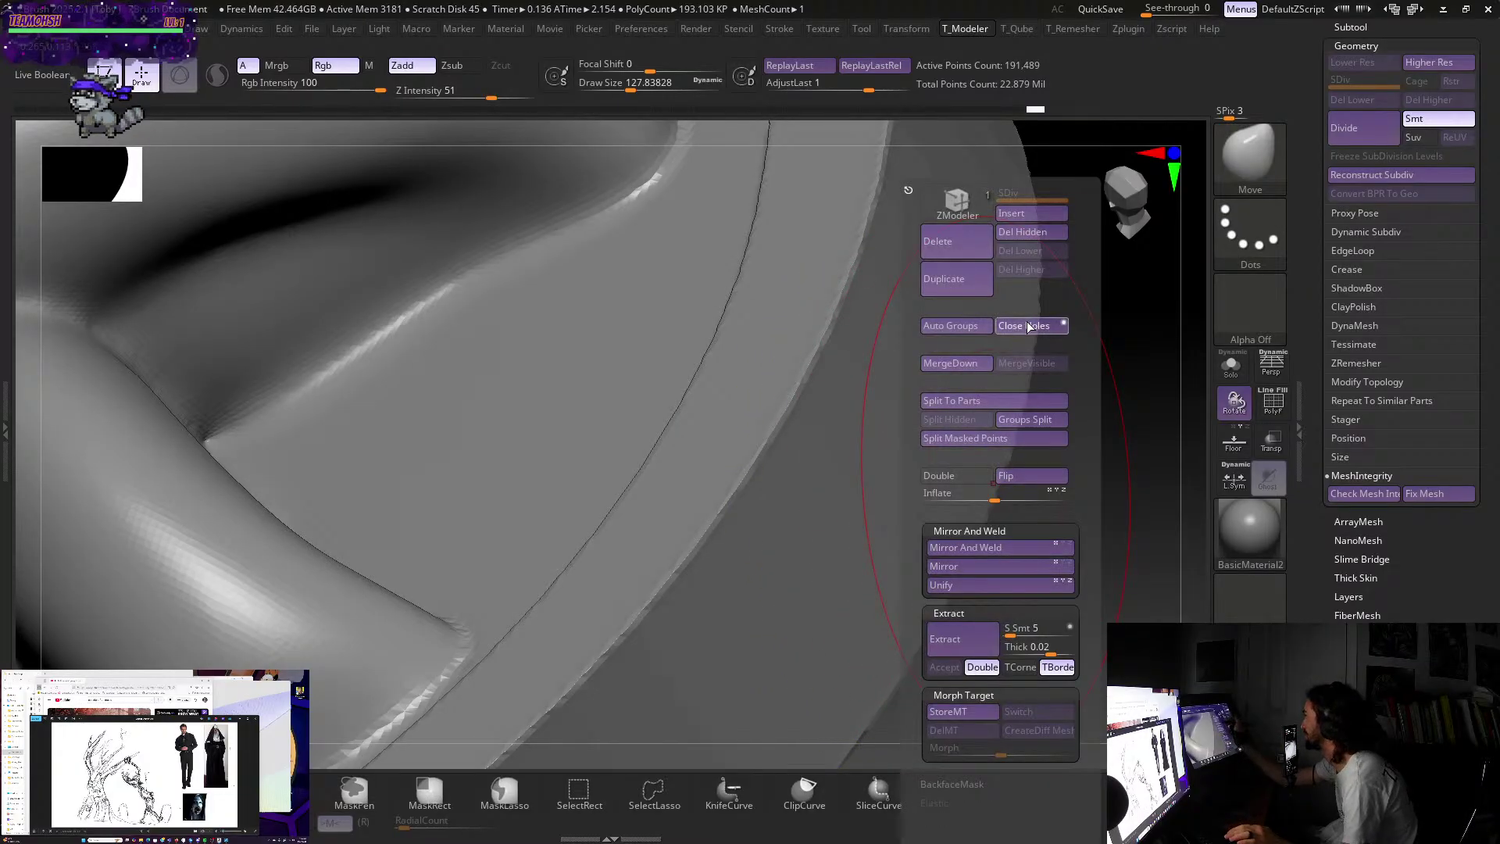
{"action": "left_click_drag", "start_coordinate": [1071, 496], "coordinate": [1061, 486]}
{"action": "key", "text": "t"}
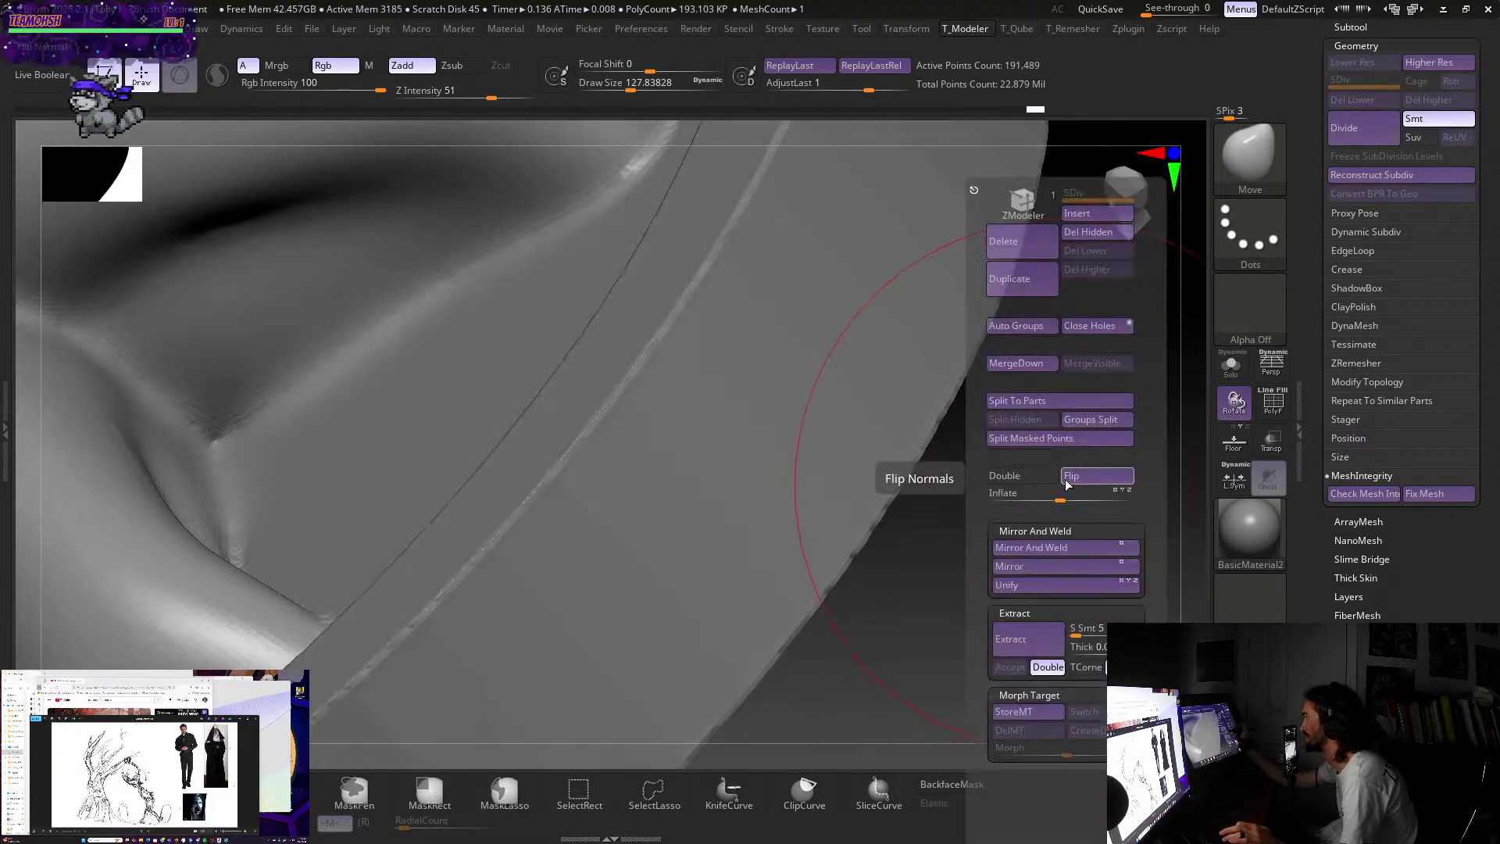
{"action": "key", "text": "r"}
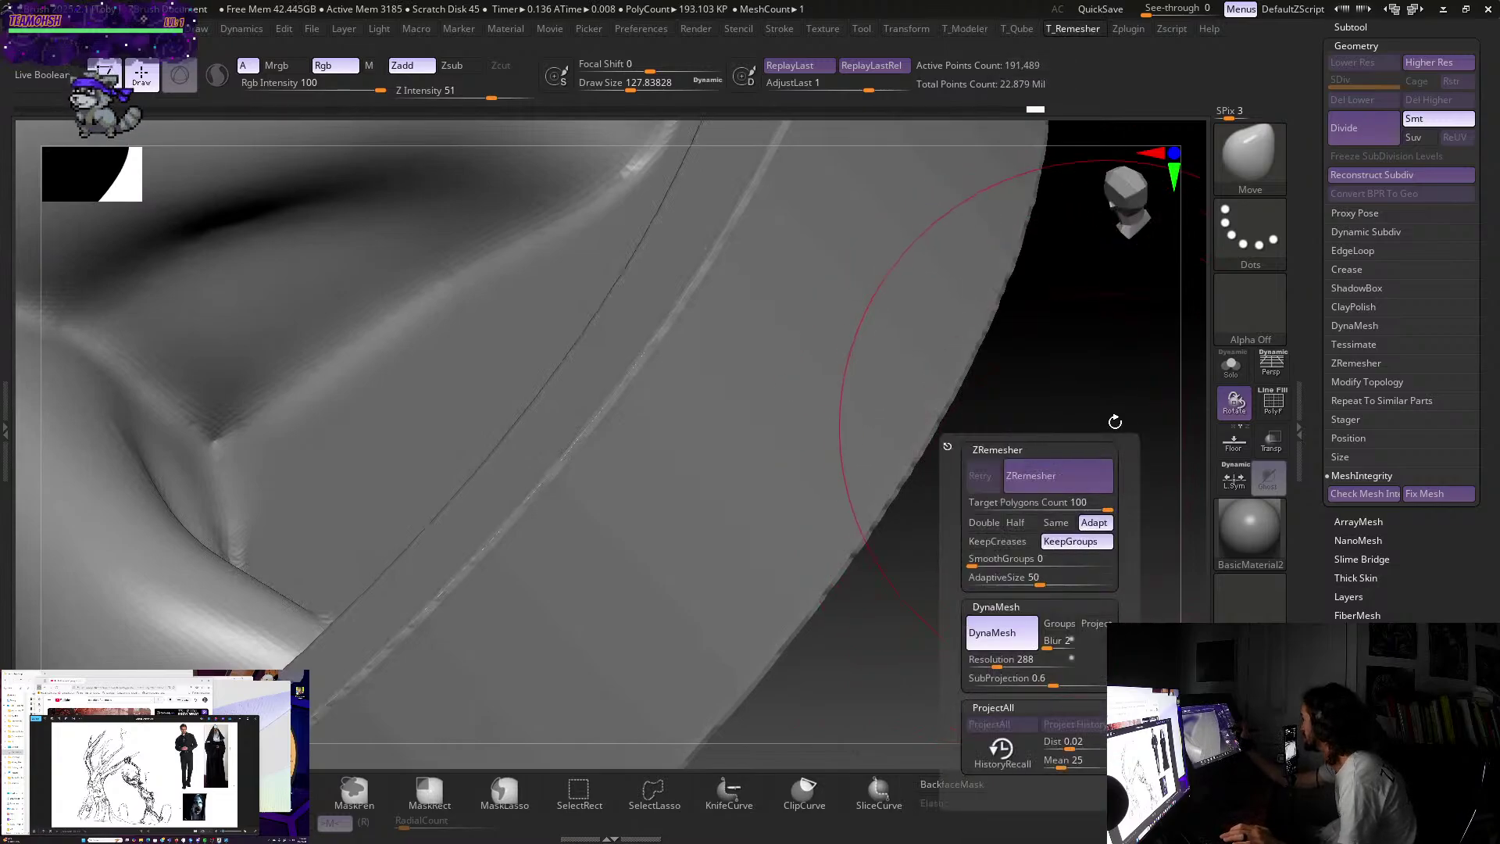
{"action": "left_click", "coordinate": [1043, 481]}
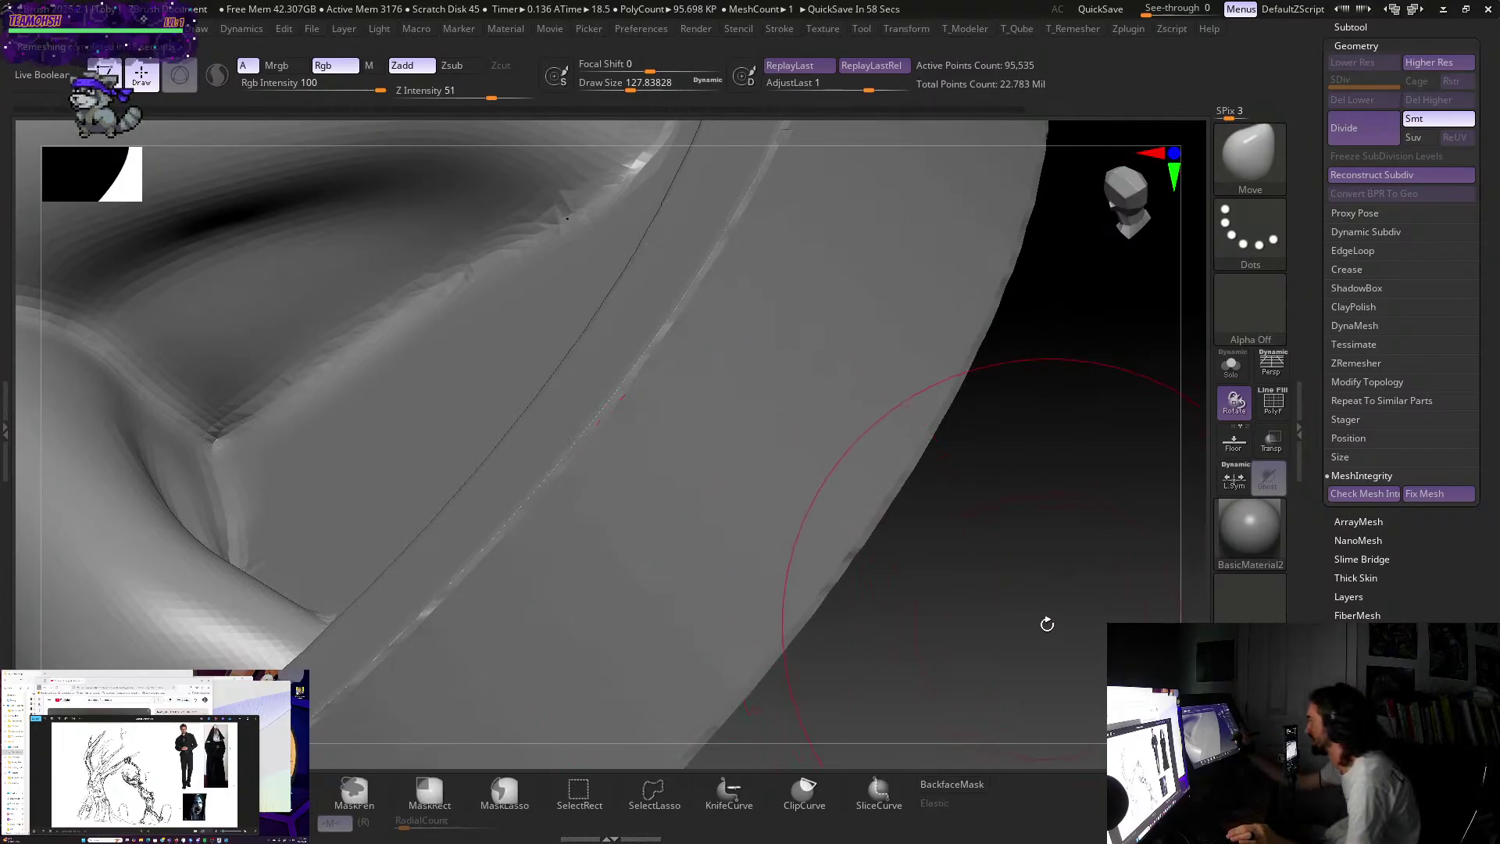
- Smooth the jagged remeshed edges along the stitch threads with a brush size of about 108
{"action": "mouse_move", "coordinate": [1047, 625]}
{"action": "left_mouse_down"}
{"action": "mouse_move", "coordinate": [1004, 579]}
{"action": "mouse_move", "coordinate": [603, 529]}
{"action": "mouse_move", "coordinate": [965, 606]}
{"action": "mouse_move", "coordinate": [931, 646]}
{"action": "mouse_move", "coordinate": [897, 630]}
{"action": "mouse_move", "coordinate": [940, 643]}
{"action": "mouse_move", "coordinate": [926, 657]}
{"action": "mouse_move", "coordinate": [938, 687]}
{"action": "mouse_move", "coordinate": [911, 680]}
{"action": "mouse_move", "coordinate": [890, 597]}
{"action": "mouse_move", "coordinate": [928, 476]}
{"action": "mouse_move", "coordinate": [954, 526]}
{"action": "mouse_move", "coordinate": [880, 526]}
{"action": "mouse_move", "coordinate": [830, 658]}
{"action": "mouse_move", "coordinate": [619, 519]}
{"action": "left_mouse_up"}
{"action": "key", "text": "s"}
{"action": "key", "text": "shift"}
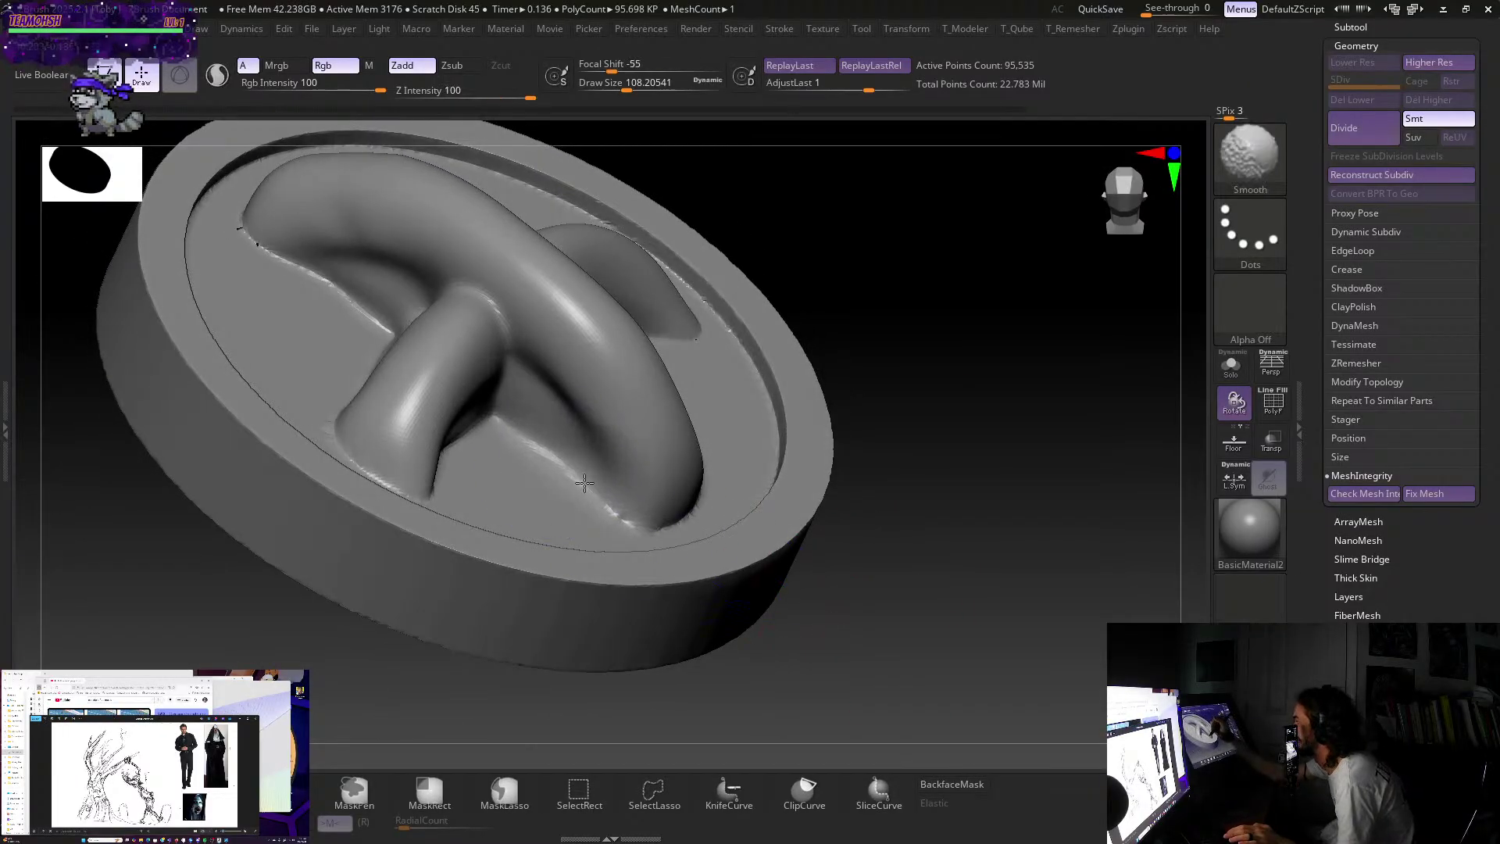
{"action": "mouse_move", "coordinate": [454, 464]}
{"action": "left_mouse_down", "text": "shift"}
{"action": "mouse_move", "coordinate": [375, 328]}
{"action": "mouse_move", "coordinate": [234, 235]}
{"action": "left_mouse_up", "text": "shift"}
{"action": "mouse_move", "coordinate": [867, 235]}
{"action": "left_mouse_down"}
{"action": "mouse_move", "coordinate": [879, 277]}
{"action": "mouse_move", "coordinate": [837, 308]}
{"action": "left_mouse_up"}
{"action": "mouse_move", "coordinate": [594, 336]}
{"action": "left_mouse_down", "text": "shift"}
{"action": "mouse_move", "coordinate": [447, 463]}
{"action": "mouse_move", "coordinate": [492, 426]}
{"action": "left_mouse_up", "text": "shift"}
{"action": "left_click_drag", "start_coordinate": [826, 278], "coordinate": [762, 286]}
{"action": "mouse_move", "coordinate": [583, 368]}
{"action": "left_mouse_down", "text": "shift"}
{"action": "mouse_move", "coordinate": [501, 442]}
{"action": "mouse_move", "coordinate": [528, 398]}
{"action": "left_mouse_up", "text": "shift"}
- Smooth the folds beside the crossing where the under-thread emerges from beneath the over-thread
{"action": "mouse_move", "coordinate": [828, 256]}
{"action": "left_mouse_down"}
{"action": "mouse_move", "coordinate": [821, 305]}
{"action": "mouse_move", "coordinate": [870, 308]}
{"action": "mouse_move", "coordinate": [787, 311]}
{"action": "left_mouse_up"}
{"action": "key", "text": "shift"}
{"action": "key", "text": "shift"}
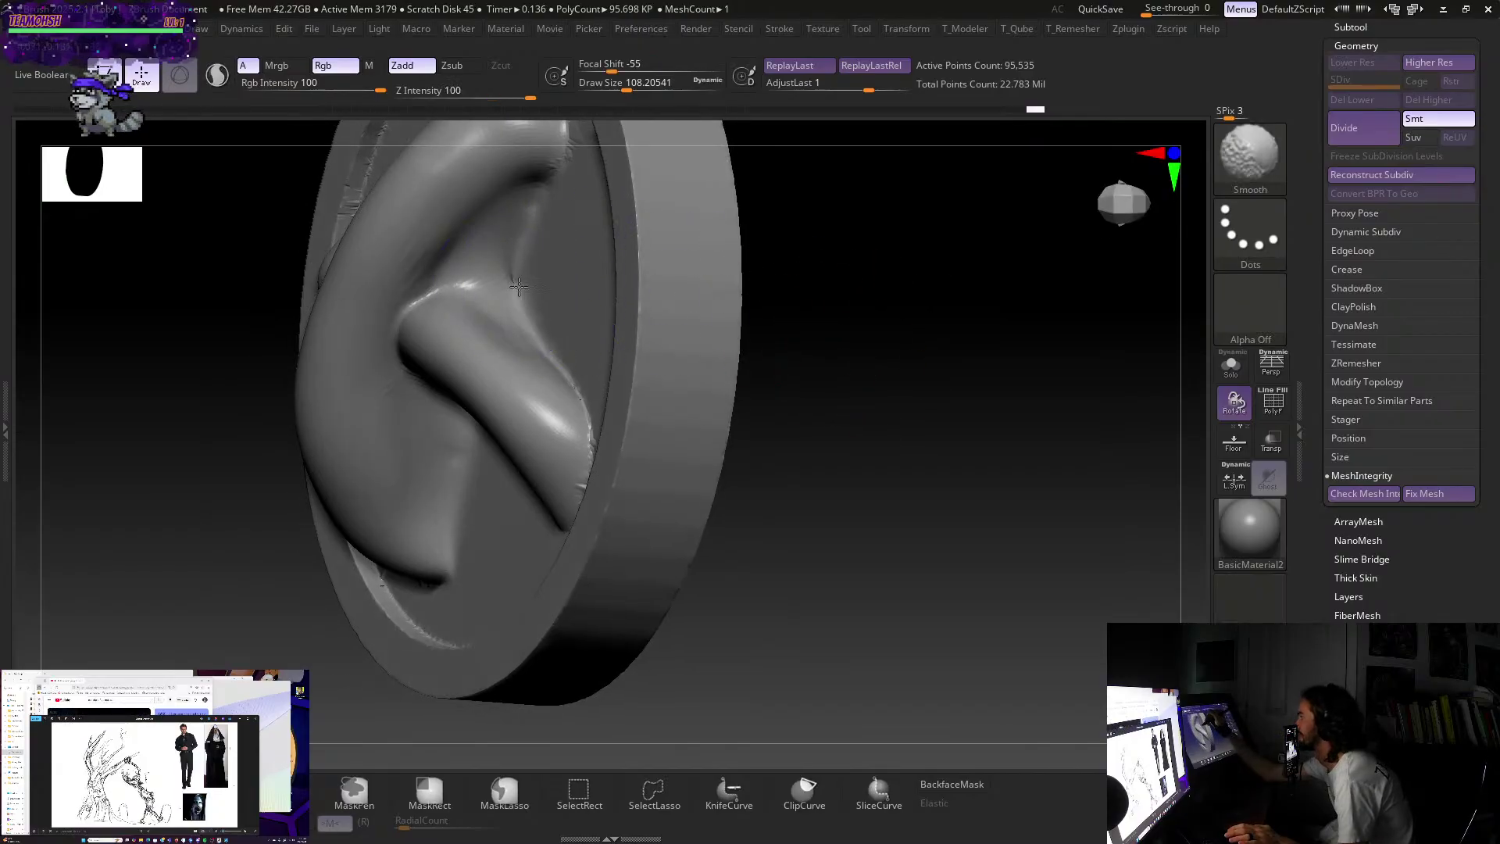
{"action": "left_click_drag", "start_coordinate": [820, 262], "coordinate": [805, 274]}
{"action": "key", "text": "shift"}
{"action": "left_click_drag", "start_coordinate": [536, 218], "coordinate": [531, 250], "text": "shift"}
{"action": "left_click_drag", "start_coordinate": [834, 283], "coordinate": [813, 309]}
{"action": "key", "text": "shift"}
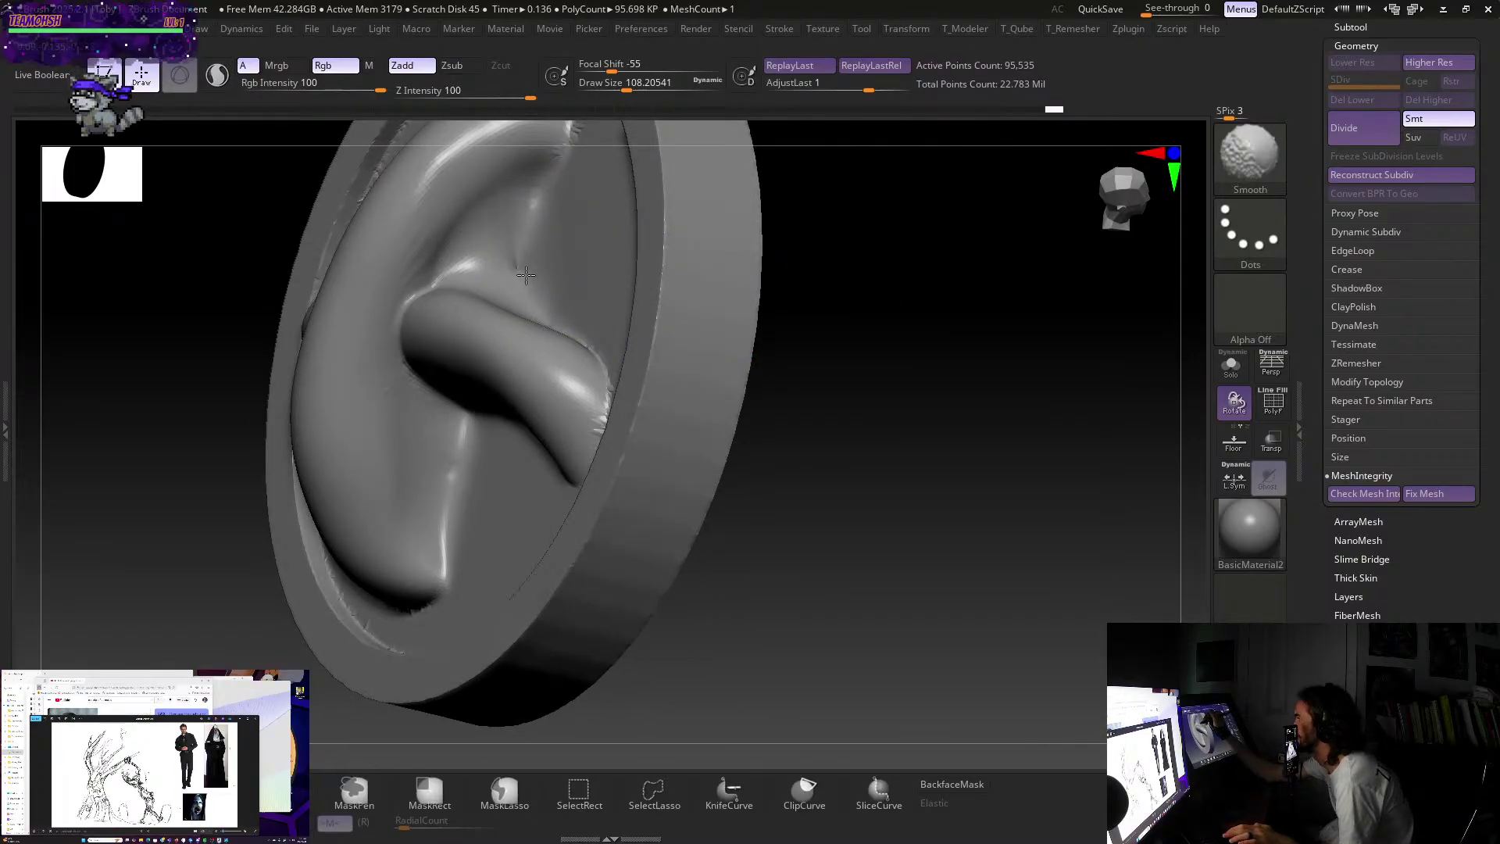
- Reshape the surface in the corner of the thread crossing with the Move brush at a size of about 68
{"action": "key", "text": "s"}
{"action": "mouse_move", "coordinate": [524, 250]}
{"action": "left_mouse_down", "text": "ctrl"}
{"action": "mouse_move", "coordinate": [514, 272]}
{"action": "mouse_move", "coordinate": [603, 235]}
{"action": "left_mouse_up", "text": "ctrl"}
{"action": "key", "text": "ctrl+z"}
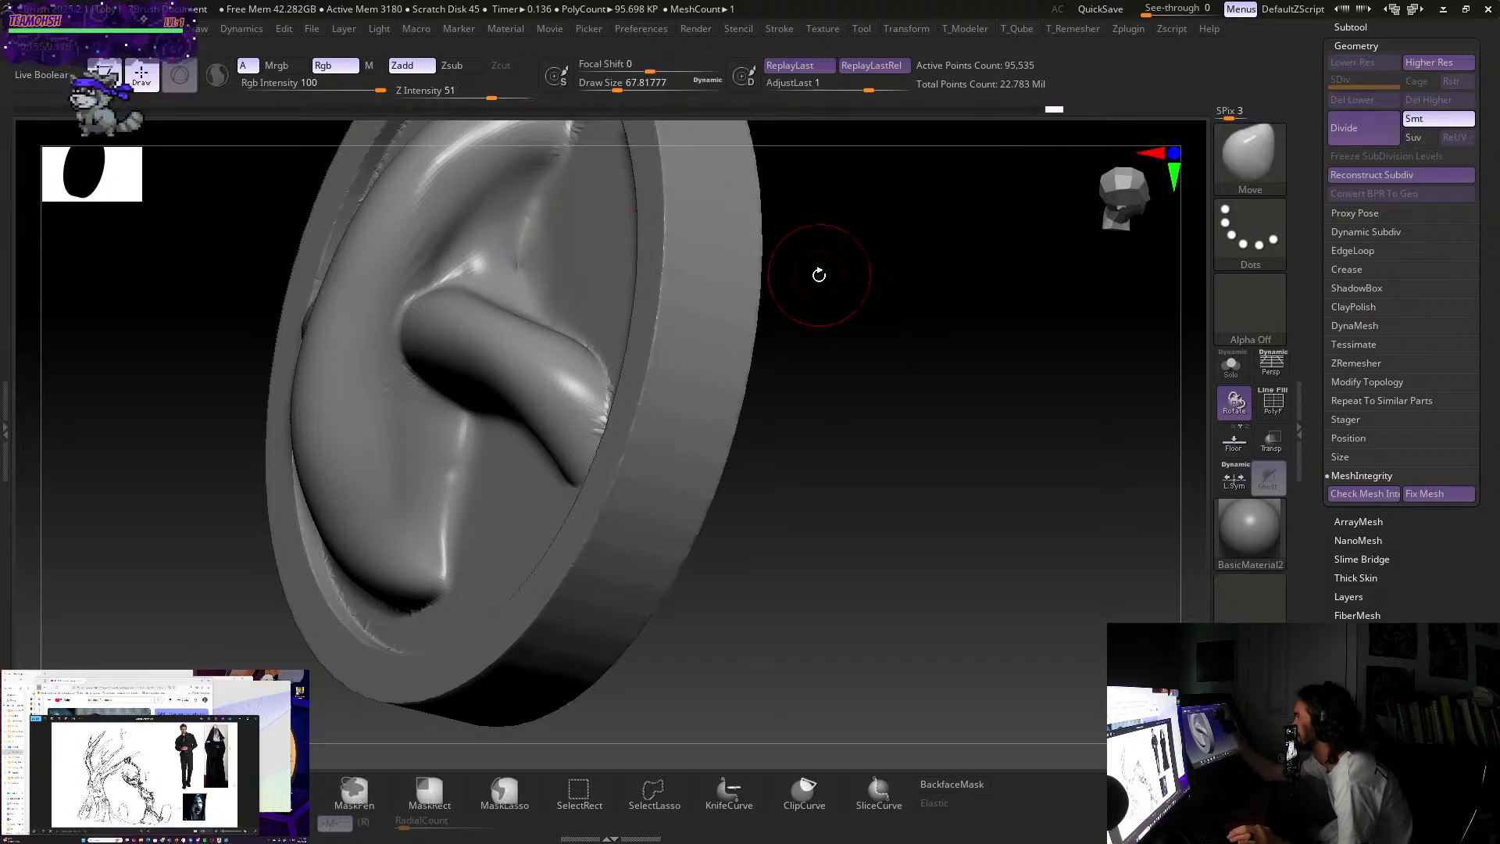
{"action": "right_click", "coordinate": [817, 257]}
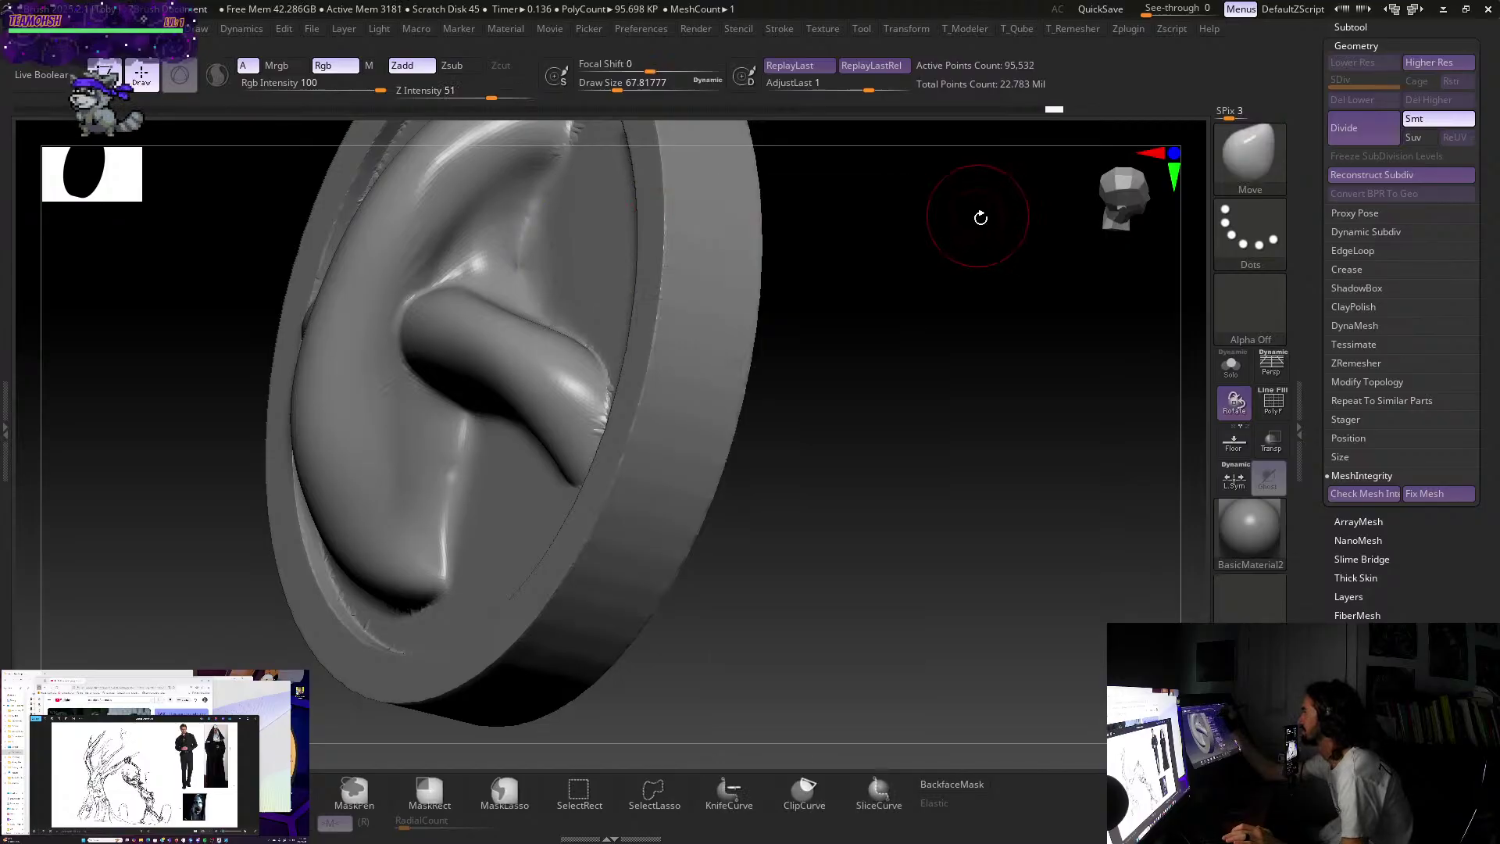
{"action": "mouse_move", "coordinate": [978, 221]}
{"action": "left_mouse_down"}
{"action": "mouse_move", "coordinate": [897, 319]}
{"action": "mouse_move", "coordinate": [968, 345]}
{"action": "mouse_move", "coordinate": [884, 345]}
{"action": "mouse_move", "coordinate": [921, 362]}
{"action": "left_mouse_up"}
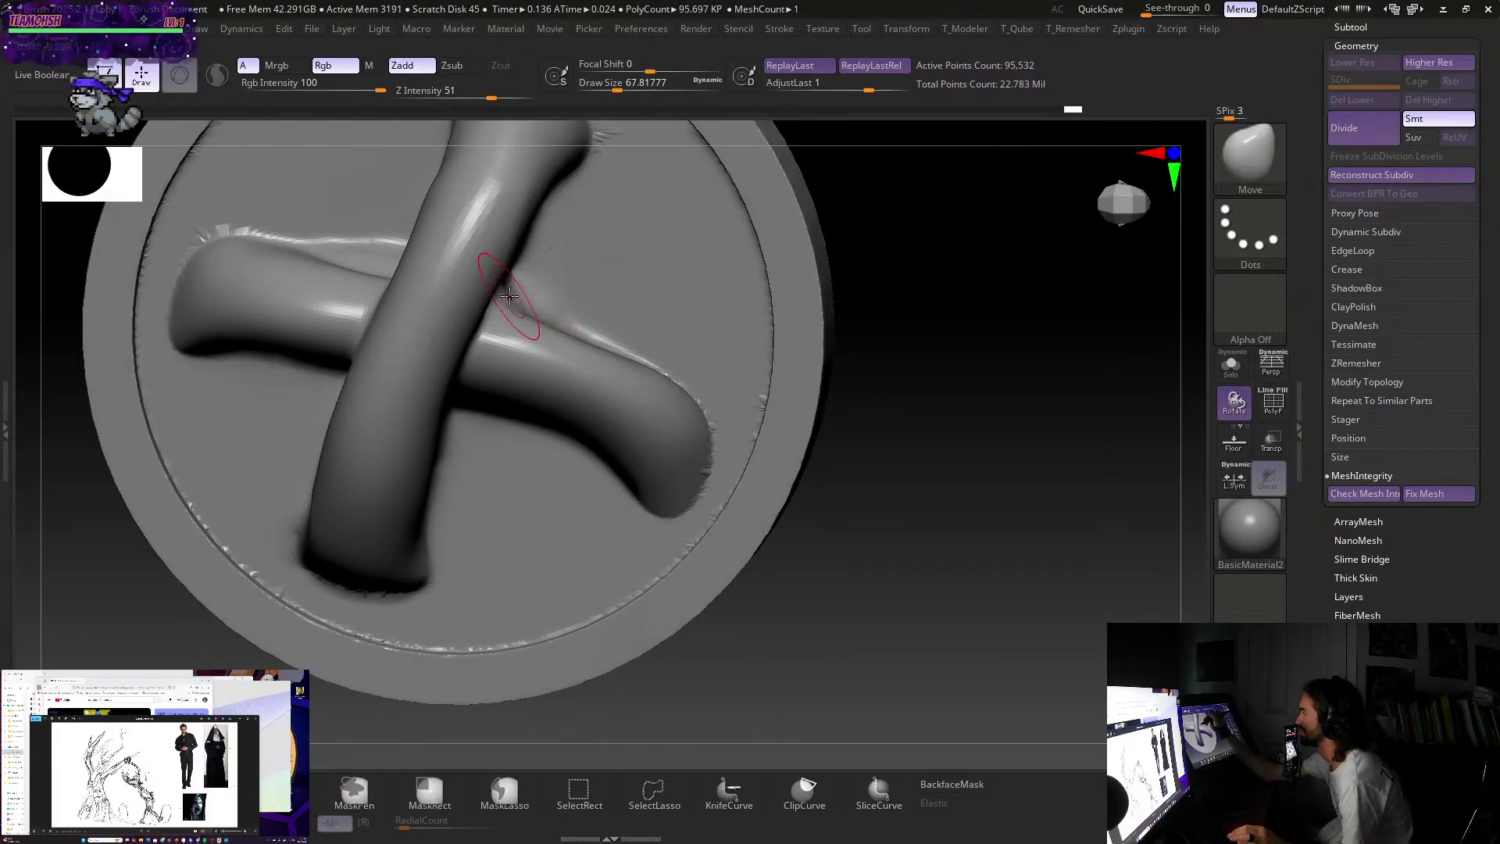
{"action": "left_click_drag", "start_coordinate": [904, 562], "coordinate": [909, 519]}
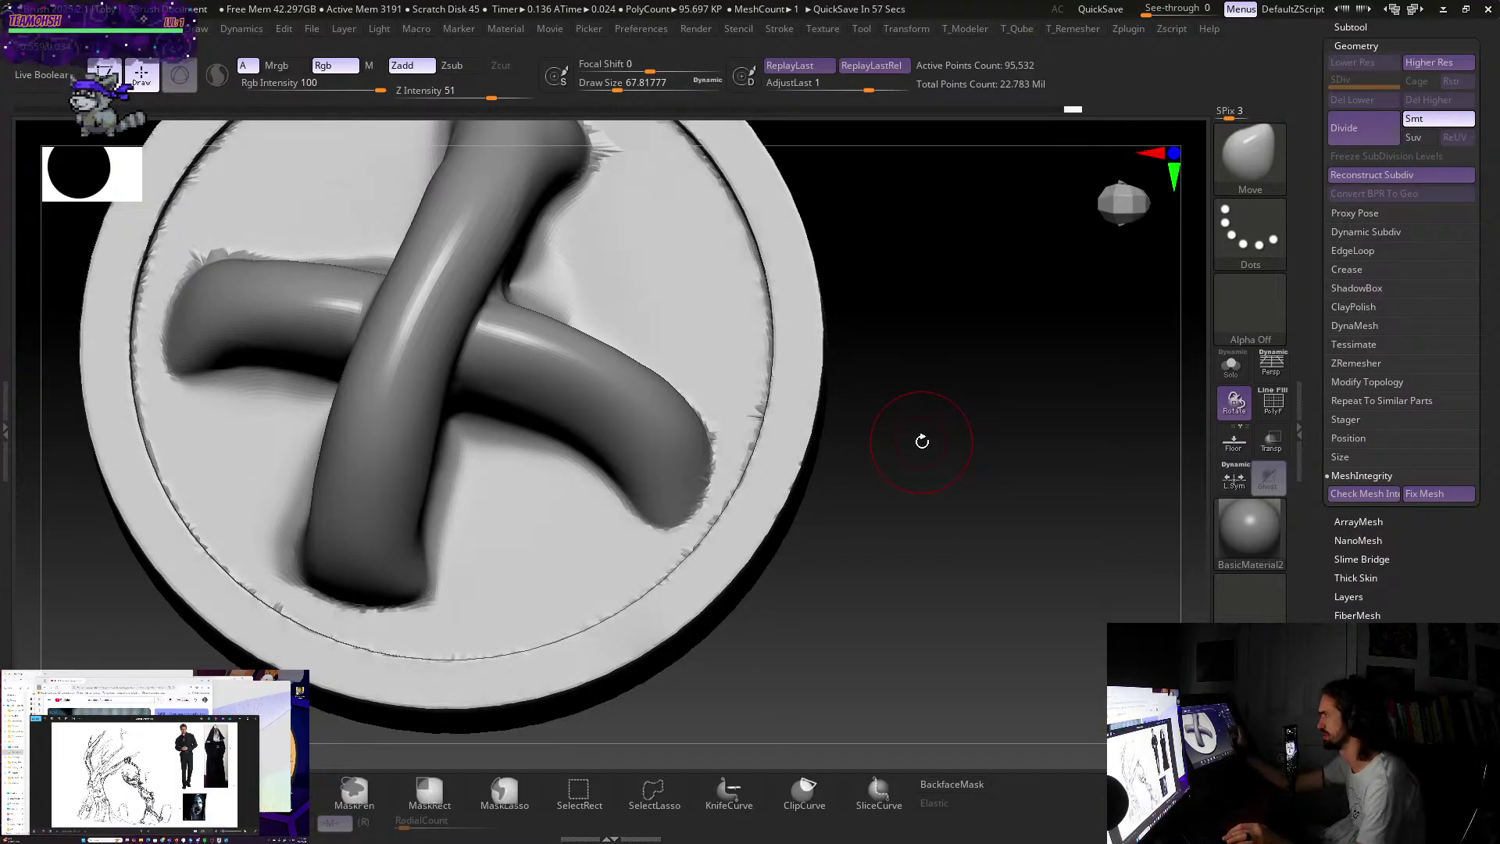
{"action": "left_click_drag", "start_coordinate": [952, 312], "coordinate": [944, 328]}
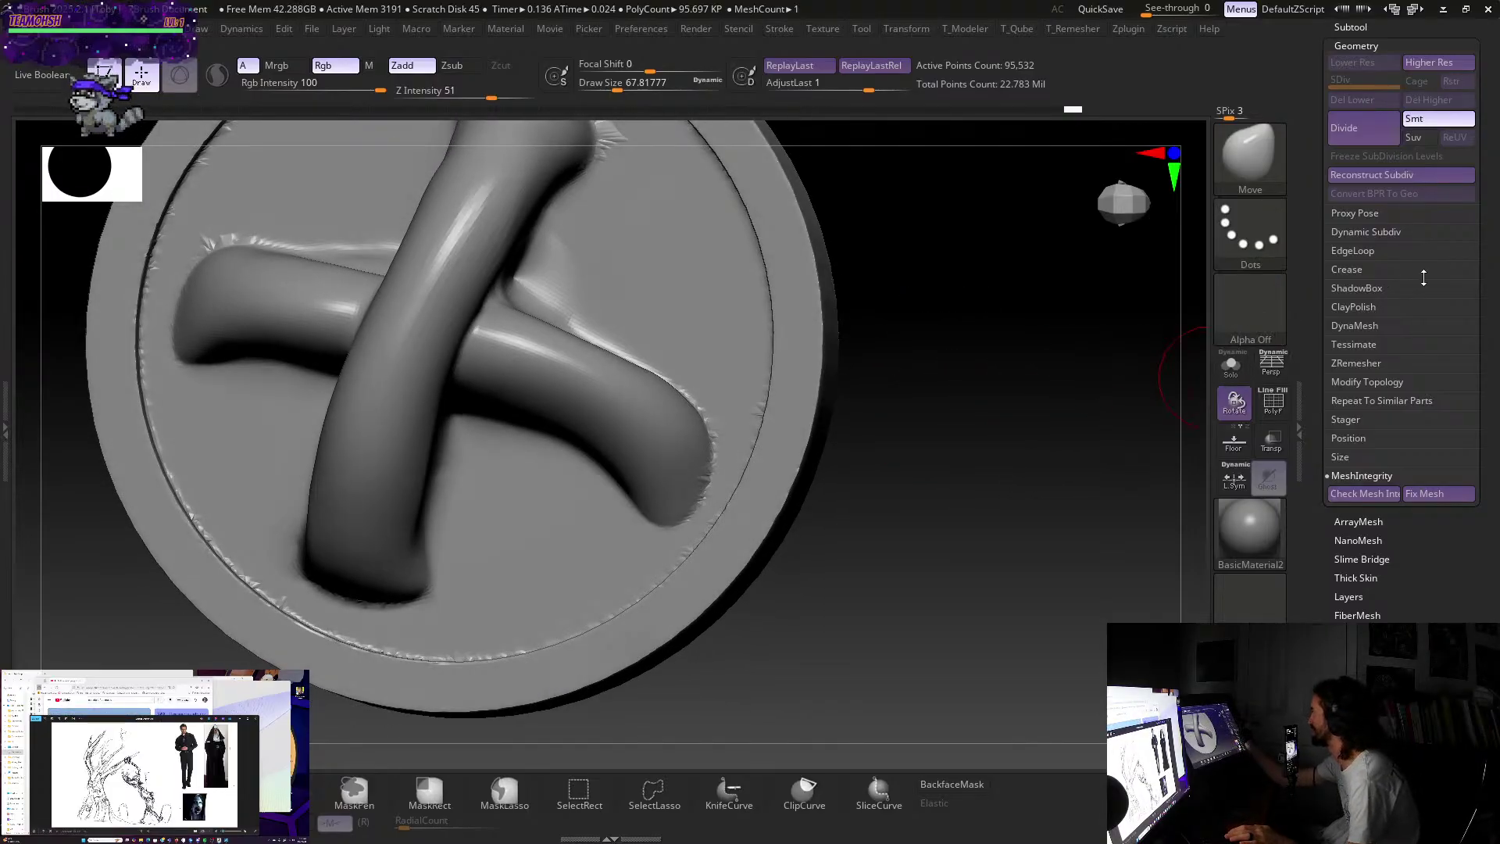
- Unhide the other subtools to see the button within the full sculpture, and isolate the button in Solo mode
{"action": "left_click", "coordinate": [1350, 27]}
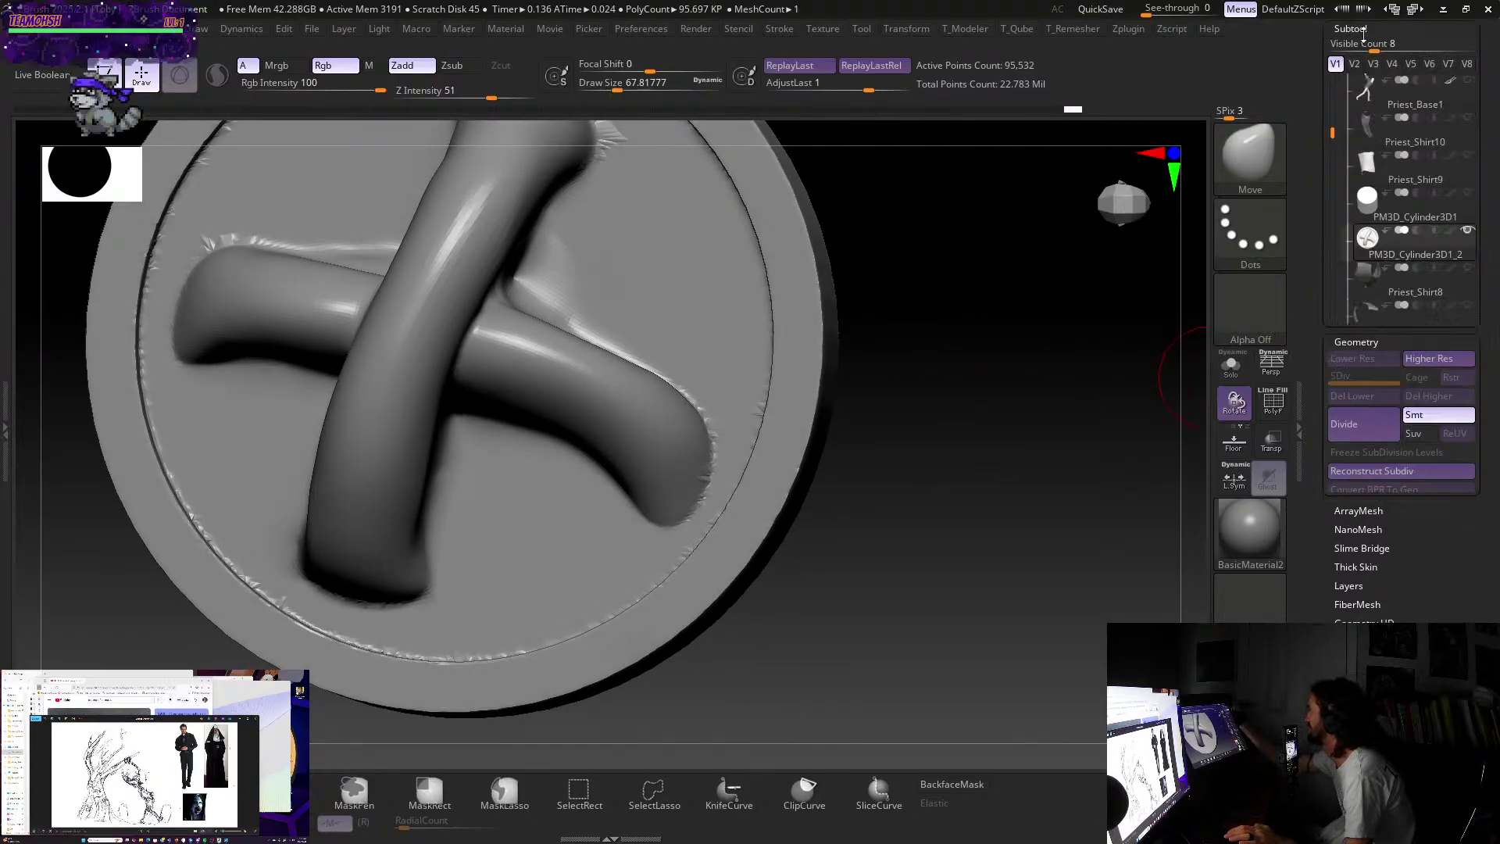
{"action": "left_click", "coordinate": [1468, 230], "text": "shift"}
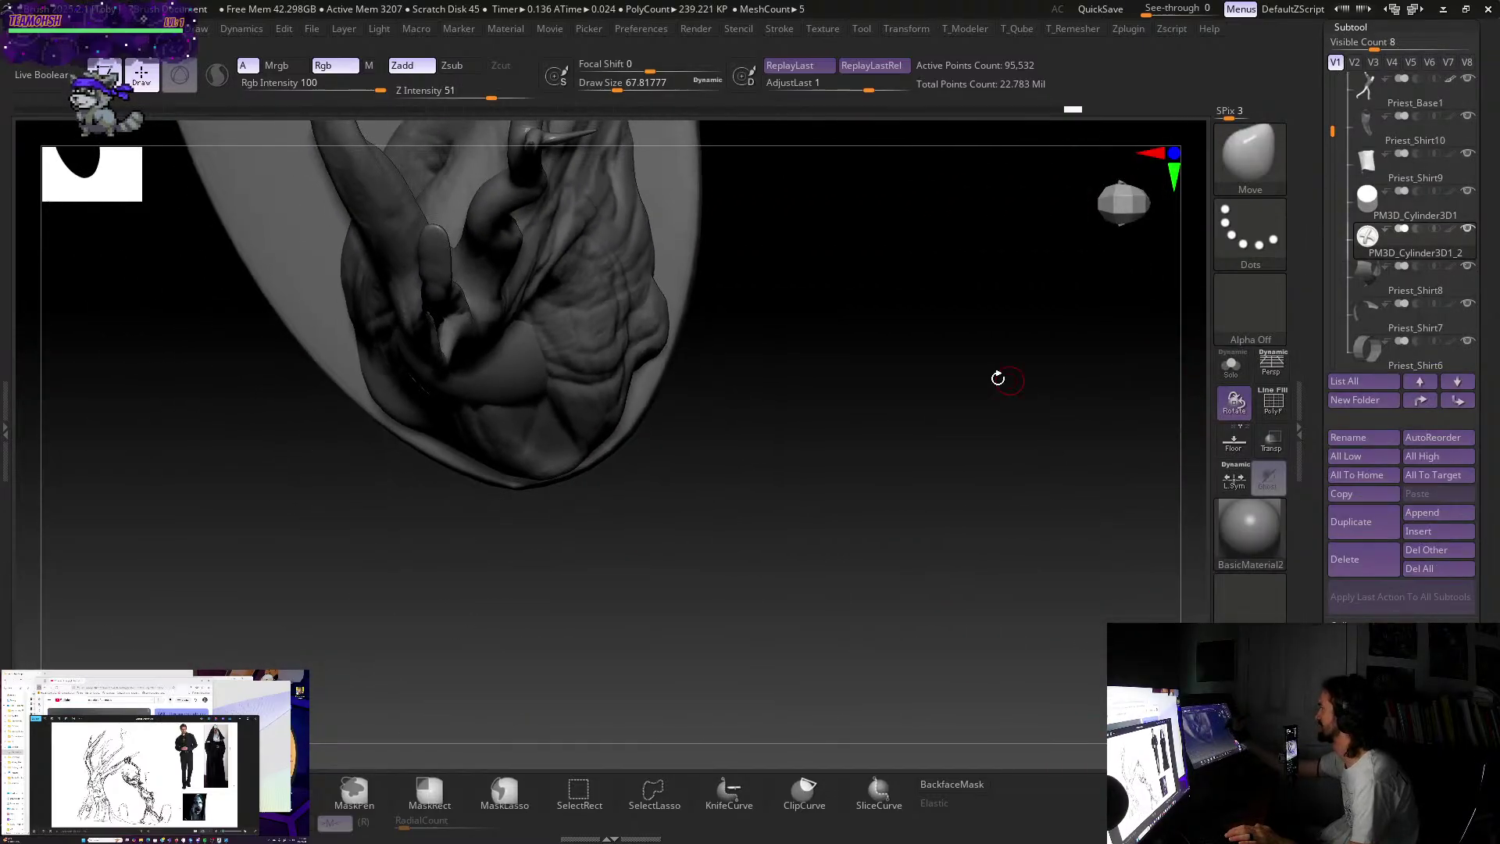
{"action": "mouse_move", "coordinate": [997, 378]}
{"action": "left_mouse_down"}
{"action": "mouse_move", "coordinate": [888, 676]}
{"action": "mouse_move", "coordinate": [830, 546]}
{"action": "mouse_move", "coordinate": [831, 576]}
{"action": "mouse_move", "coordinate": [928, 603]}
{"action": "mouse_move", "coordinate": [917, 546]}
{"action": "mouse_move", "coordinate": [948, 563]}
{"action": "mouse_move", "coordinate": [987, 472]}
{"action": "mouse_move", "coordinate": [888, 556]}
{"action": "mouse_move", "coordinate": [888, 539]}
{"action": "mouse_move", "coordinate": [993, 459]}
{"action": "mouse_move", "coordinate": [951, 492]}
{"action": "mouse_move", "coordinate": [1008, 512]}
{"action": "mouse_move", "coordinate": [969, 522]}
{"action": "mouse_move", "coordinate": [877, 649]}
{"action": "left_mouse_up"}
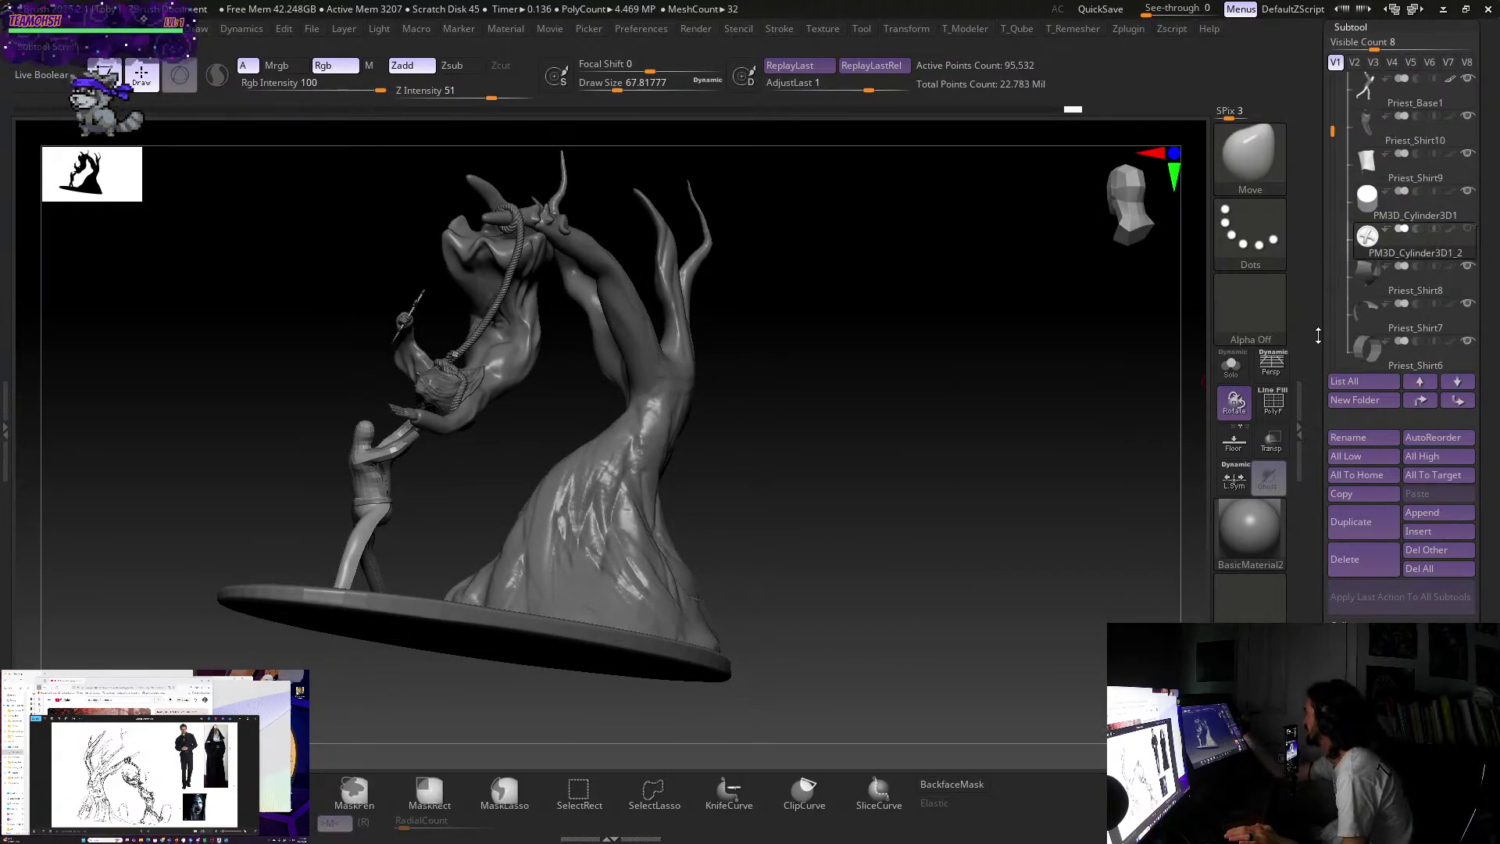
{"action": "left_click", "coordinate": [1232, 369]}
{"action": "mouse_move", "coordinate": [767, 516]}
{"action": "left_mouse_down"}
{"action": "mouse_move", "coordinate": [797, 542]}
{"action": "mouse_move", "coordinate": [797, 617]}
{"action": "mouse_move", "coordinate": [877, 667]}
{"action": "mouse_move", "coordinate": [884, 626]}
{"action": "mouse_move", "coordinate": [898, 626]}
{"action": "left_mouse_up"}
{"action": "key", "text": "f"}
- Sharpen the creases around the crossing stitch threads with the DamStandard brush at a size of about 136
{"action": "key", "text": "s"}
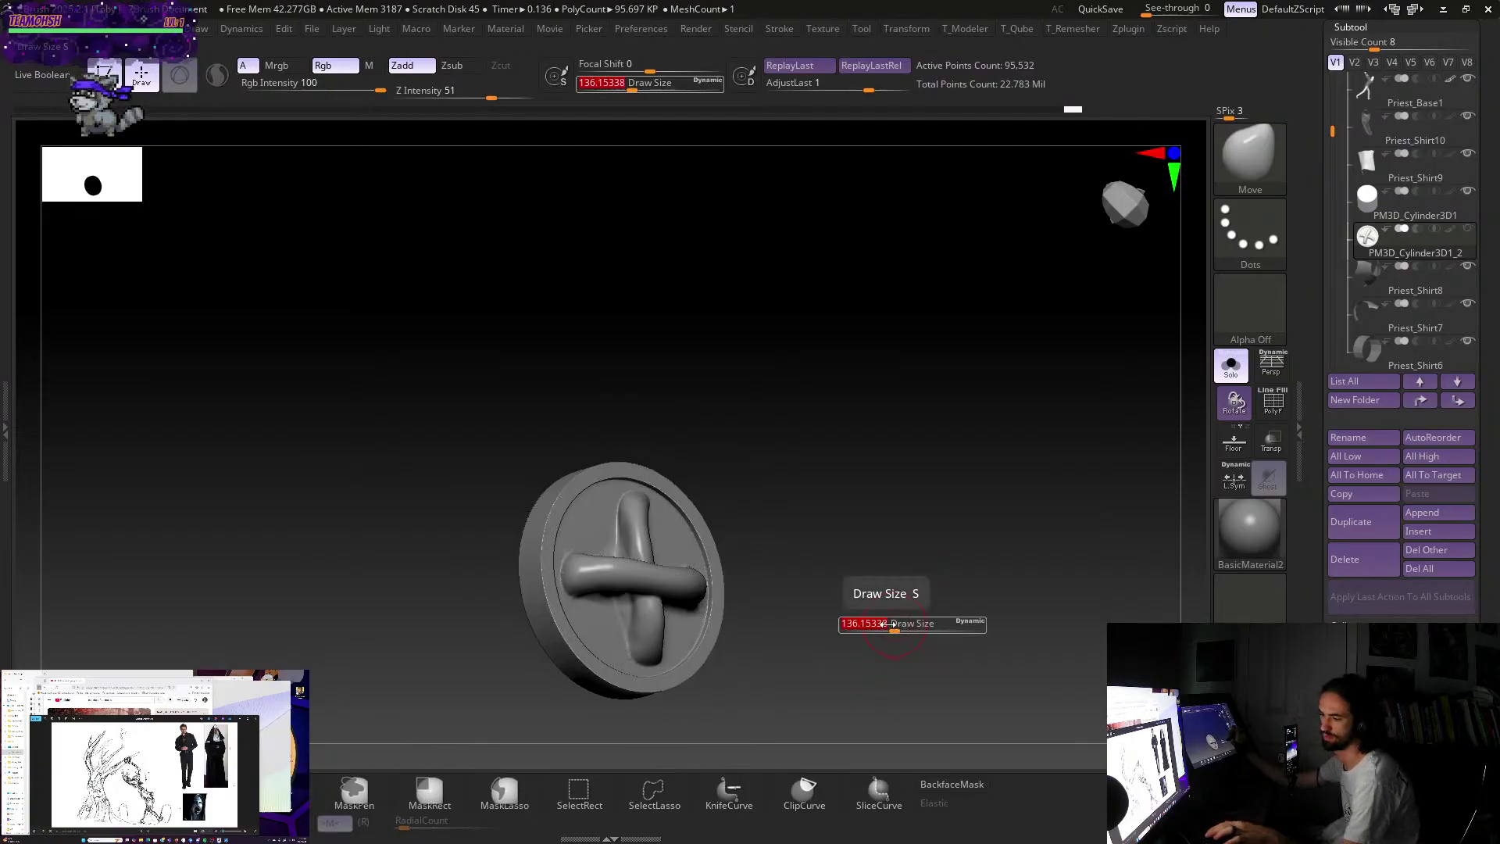
{"action": "key", "text": "b"}
{"action": "key", "text": "d"}
{"action": "key", "text": "s"}
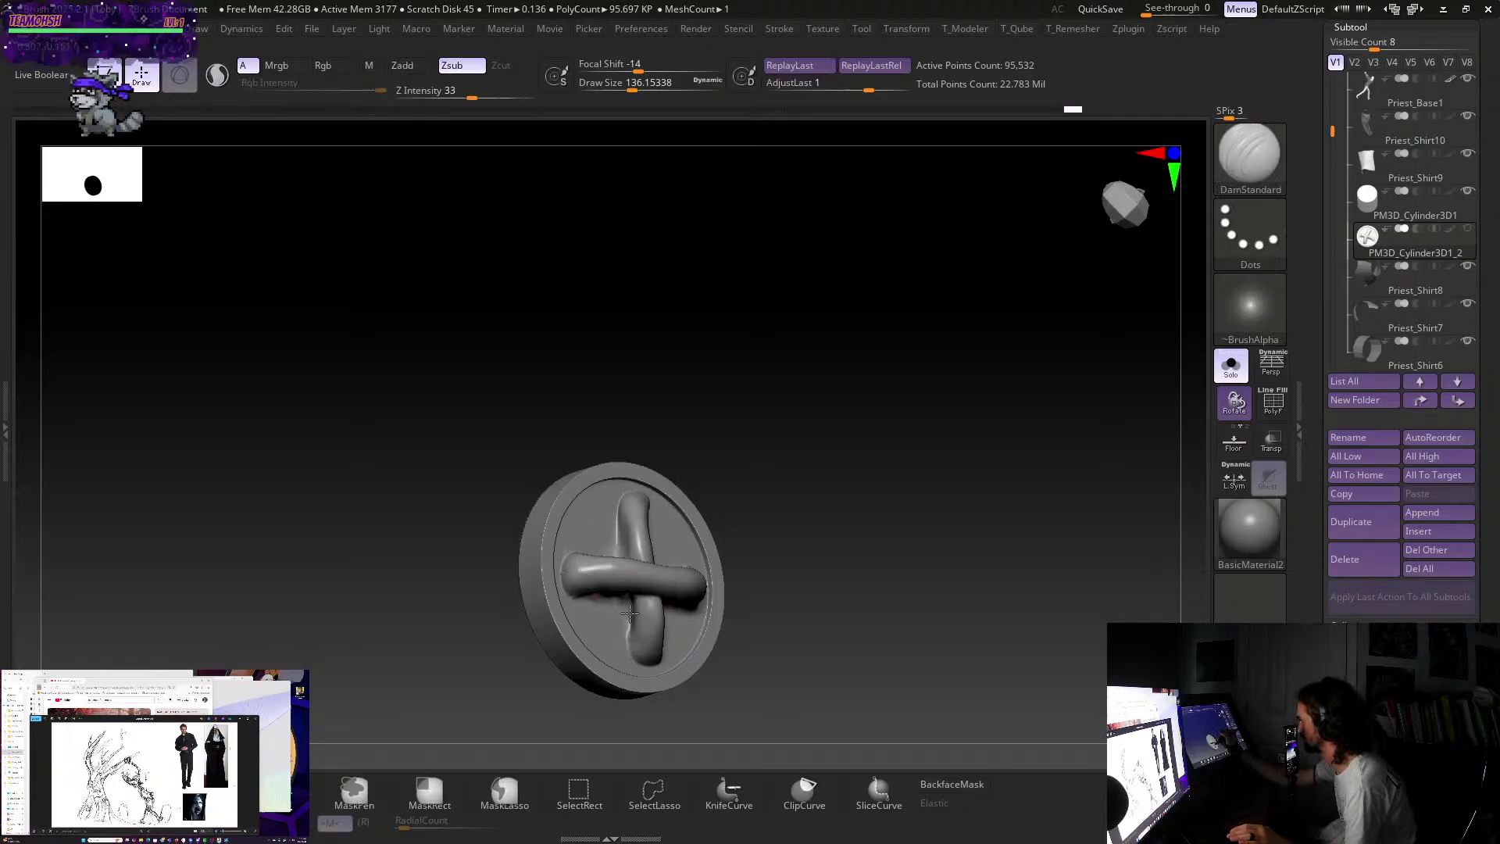
{"action": "left_click_drag", "start_coordinate": [831, 576], "coordinate": [789, 510]}
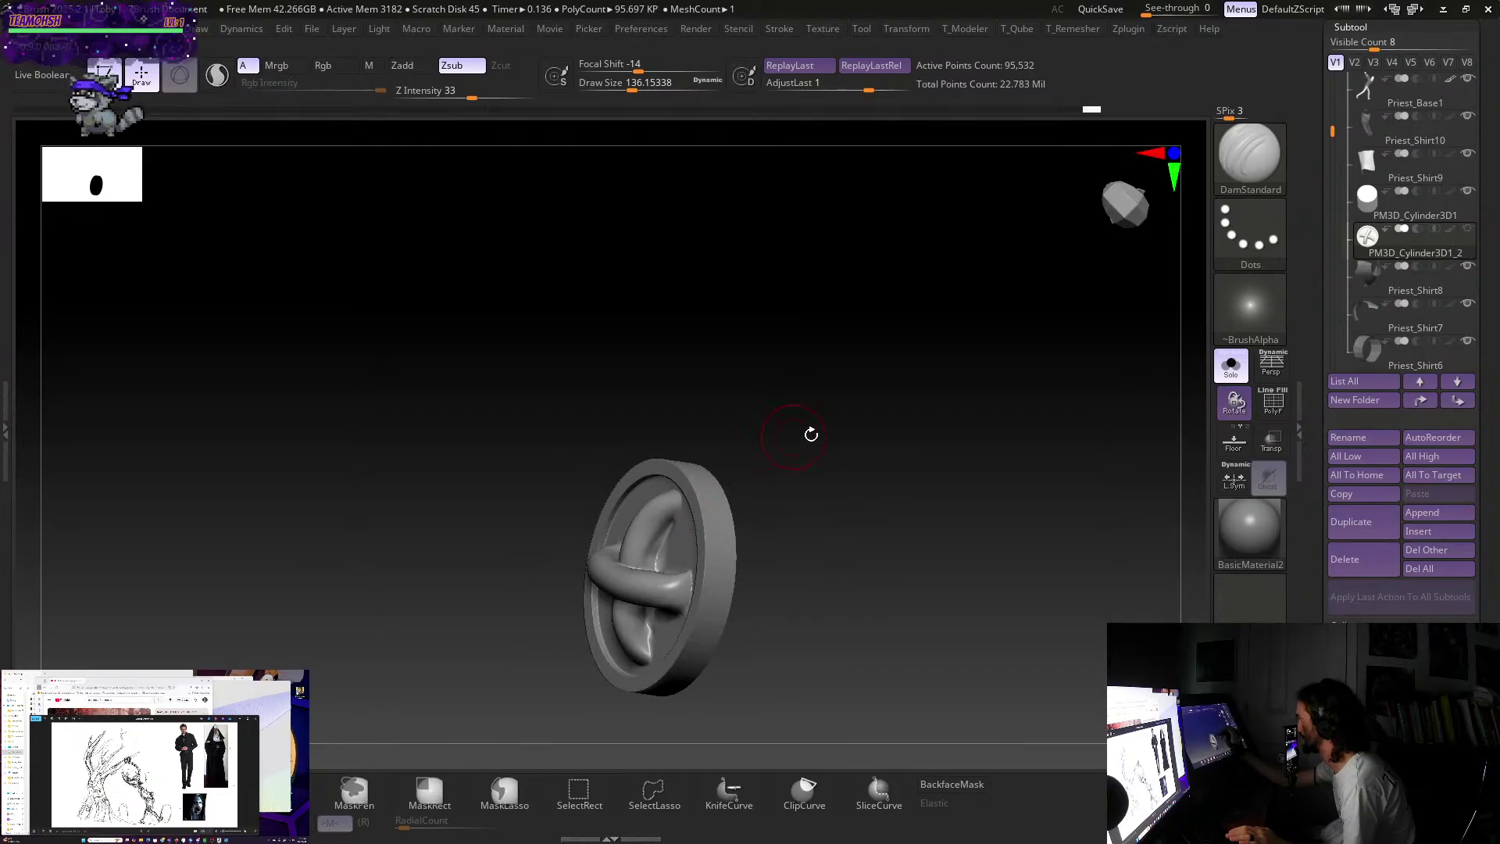
{"action": "left_click_drag", "start_coordinate": [811, 435], "coordinate": [908, 486]}
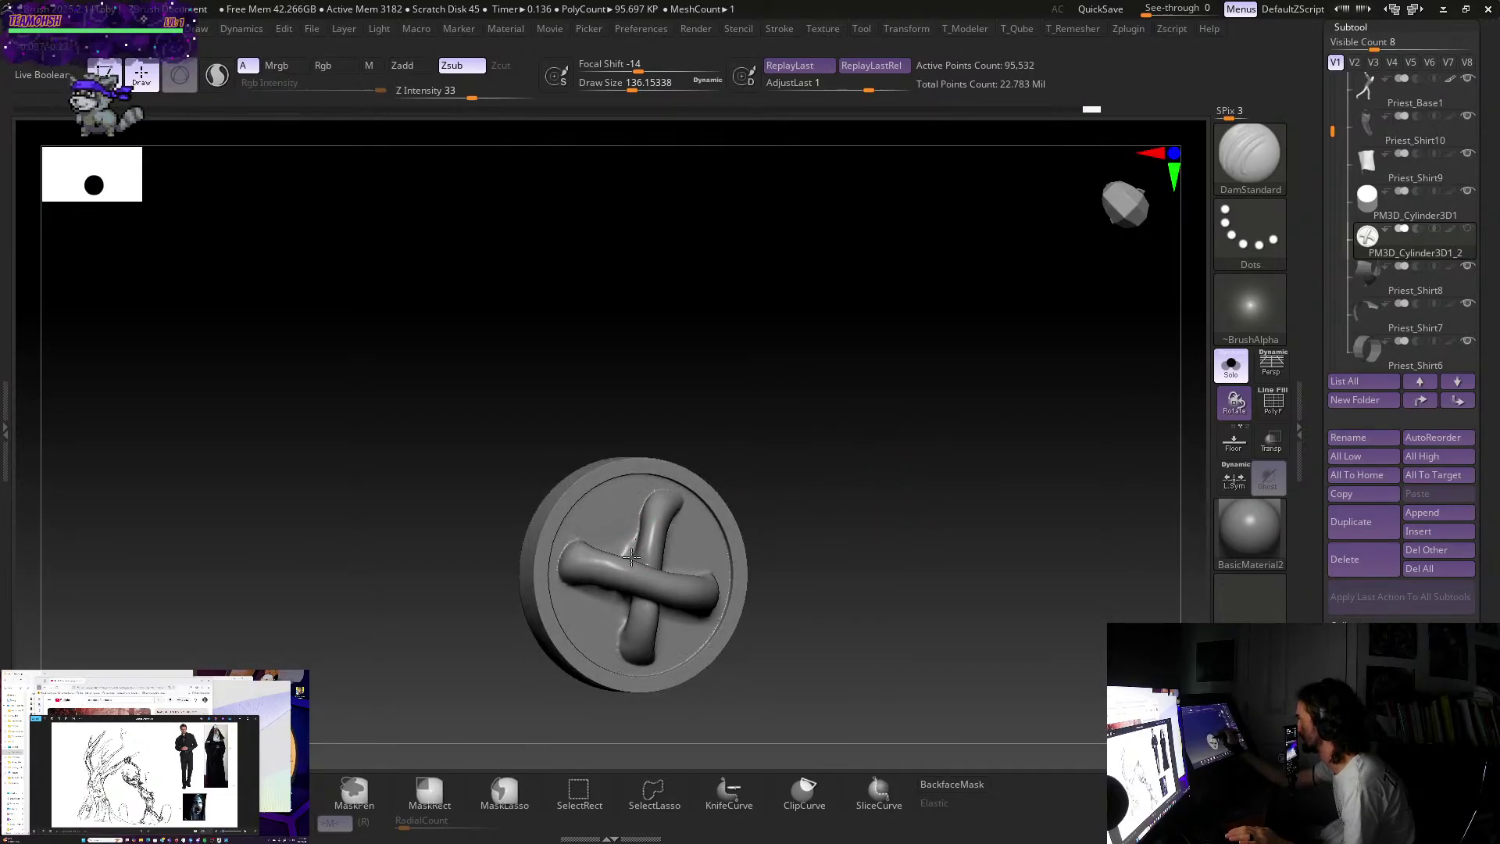
{"action": "left_click_drag", "start_coordinate": [816, 442], "coordinate": [846, 477]}
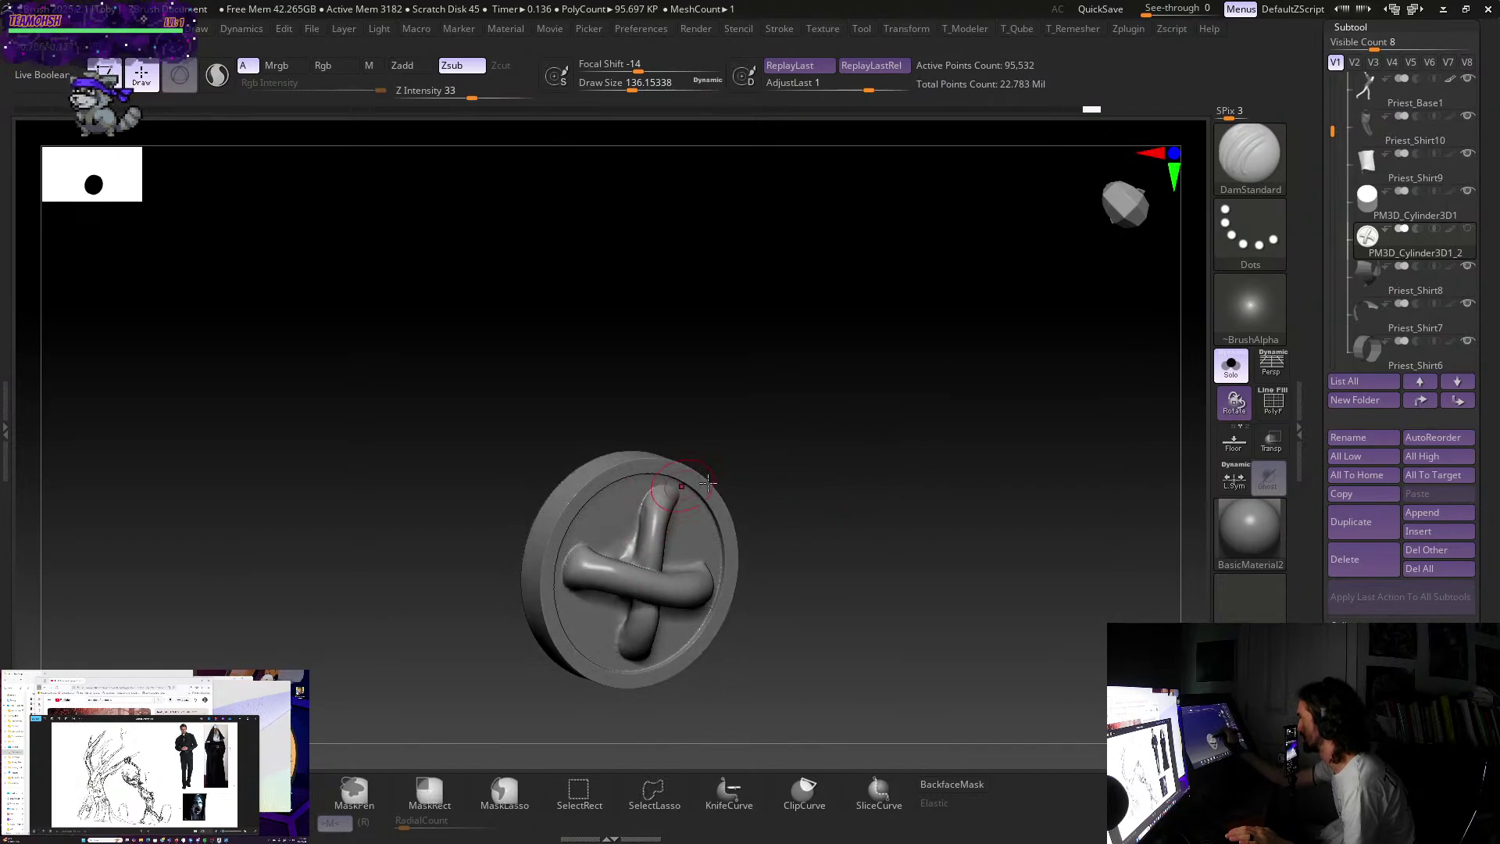
{"action": "left_click_drag", "start_coordinate": [707, 483], "coordinate": [851, 607]}
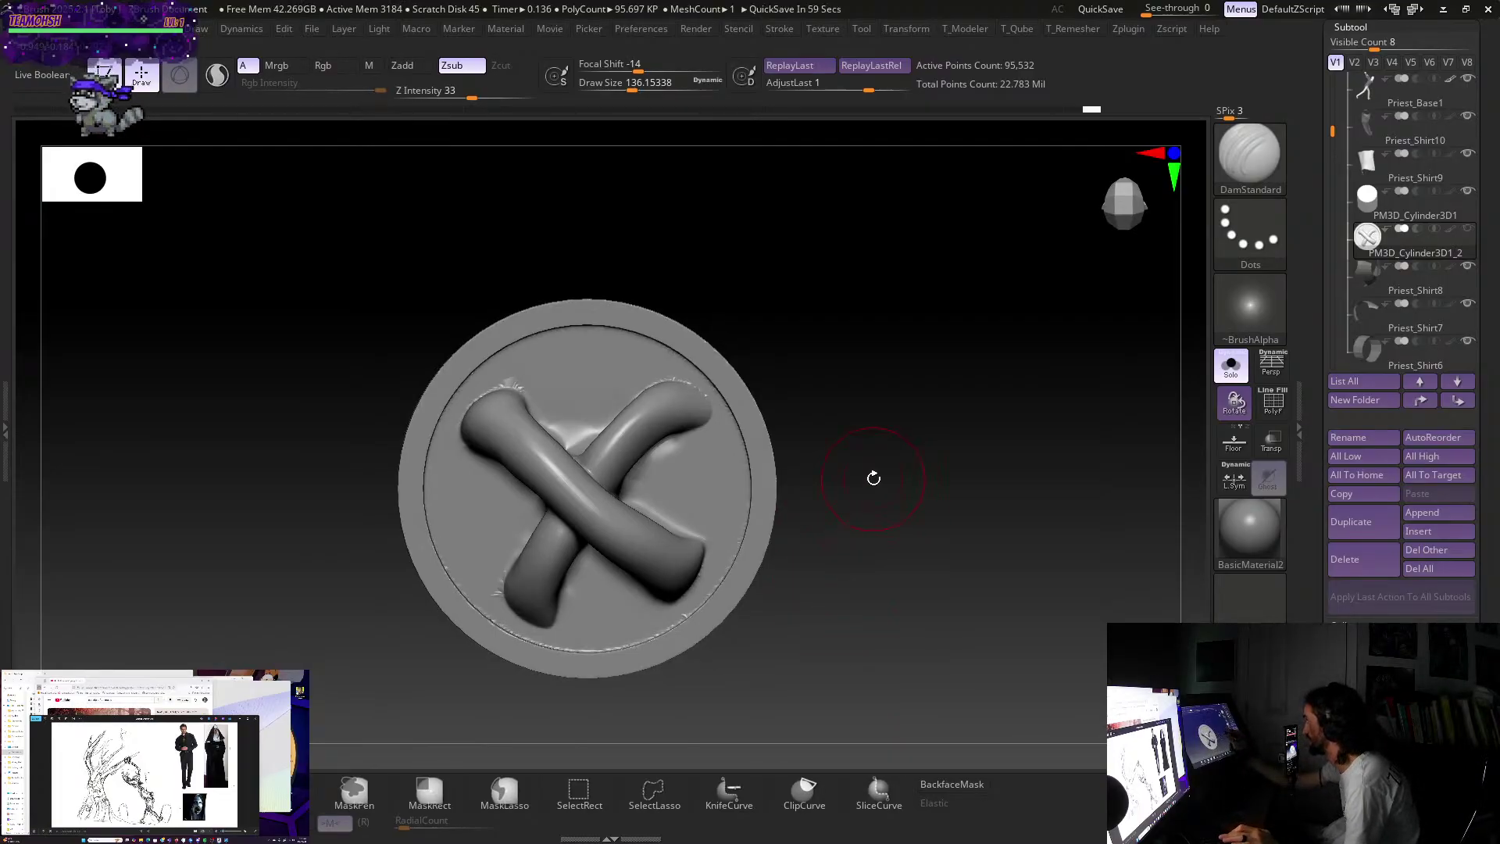
- Show the button's polyframe and remesh it with ZRemesher, setting SmoothGroups to about 0.38 with Adapt and KeepGroups on
{"action": "key", "text": "shift+r"}
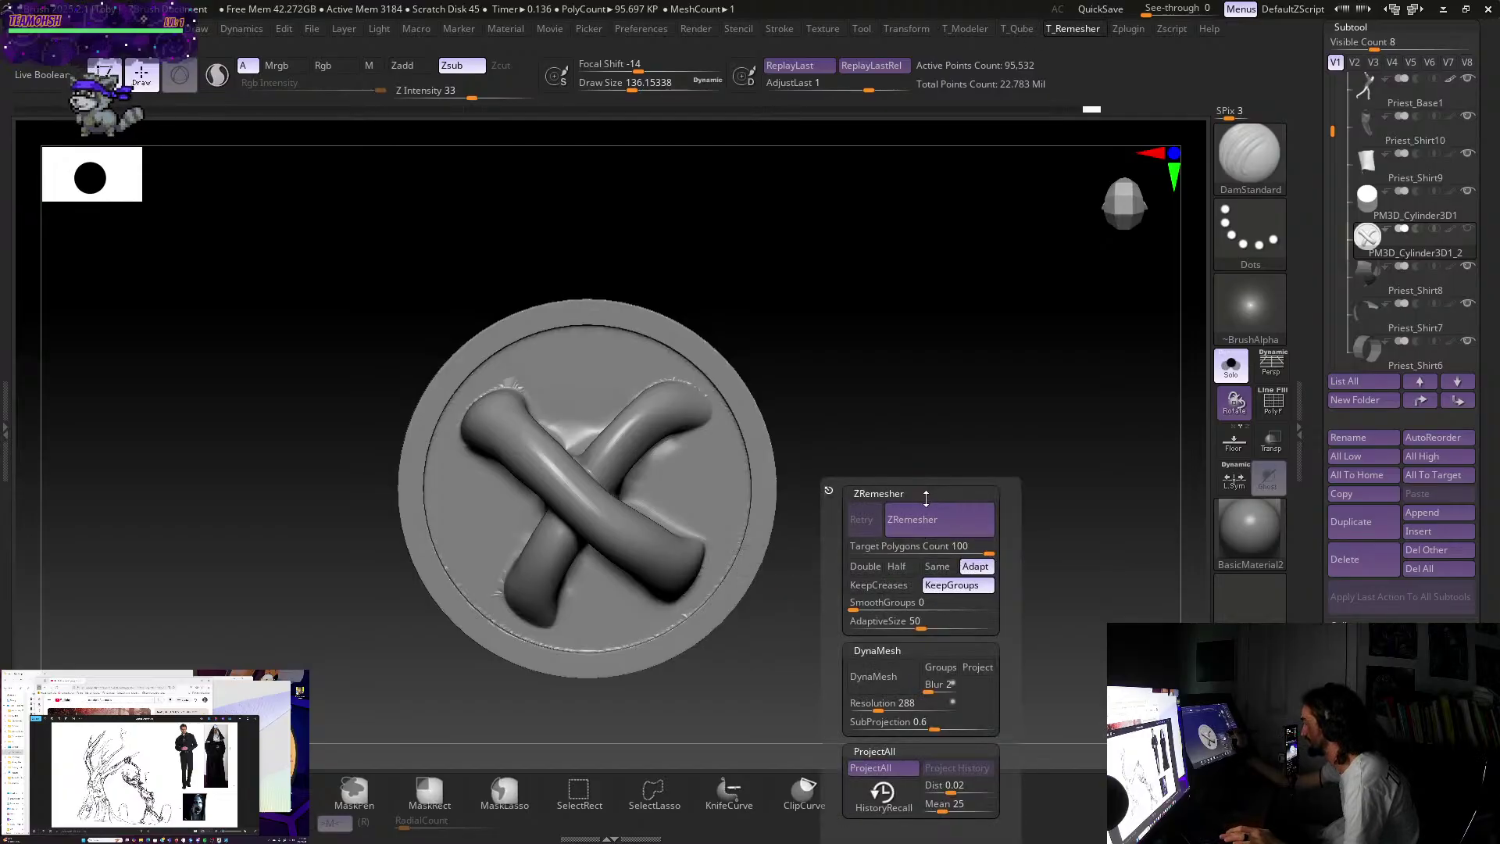
{"action": "key", "text": "shift+r"}
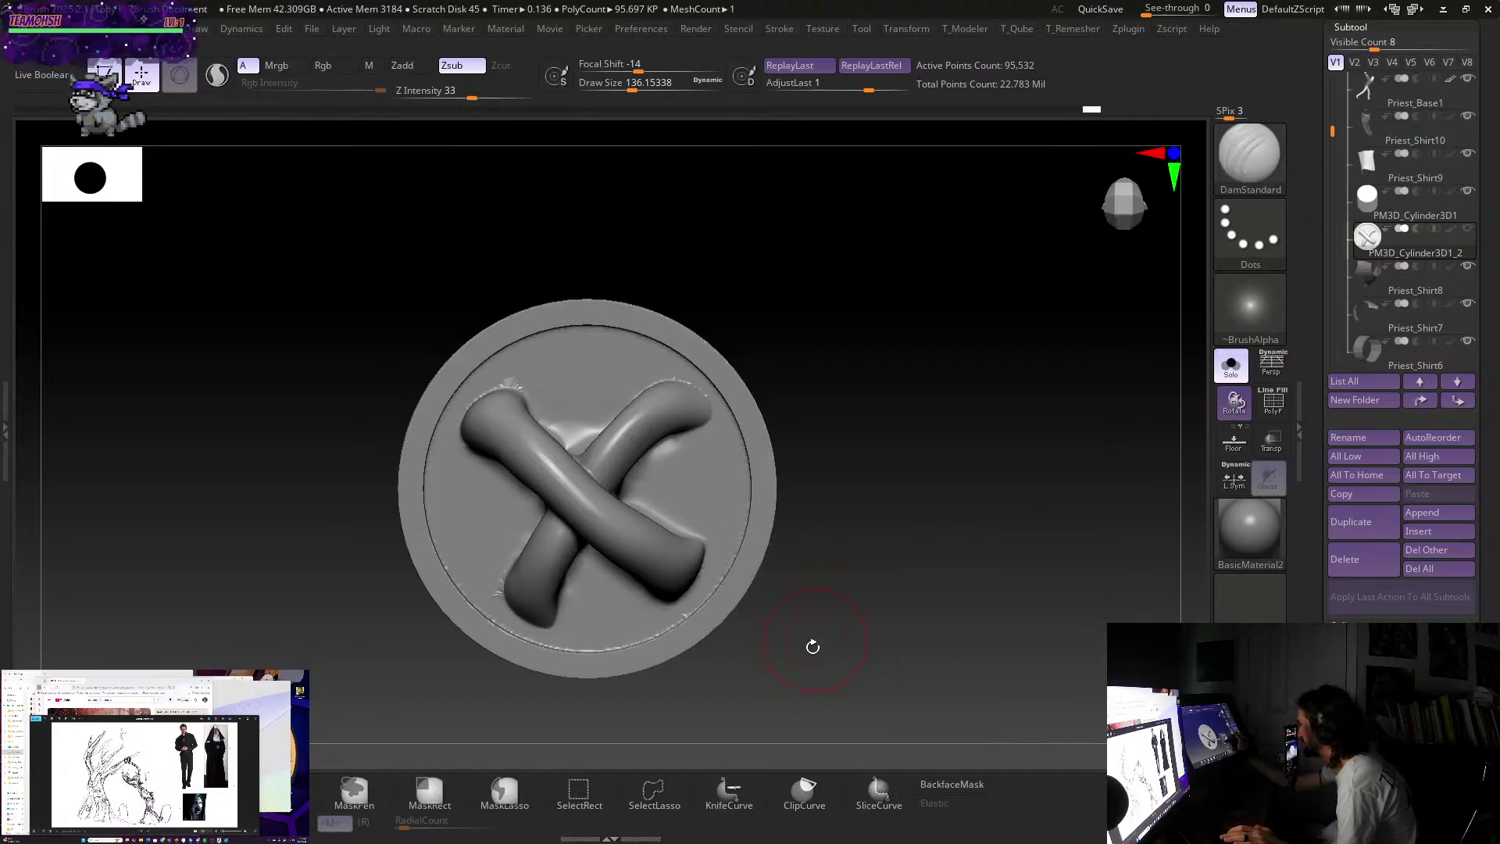
{"action": "key", "text": "3"}
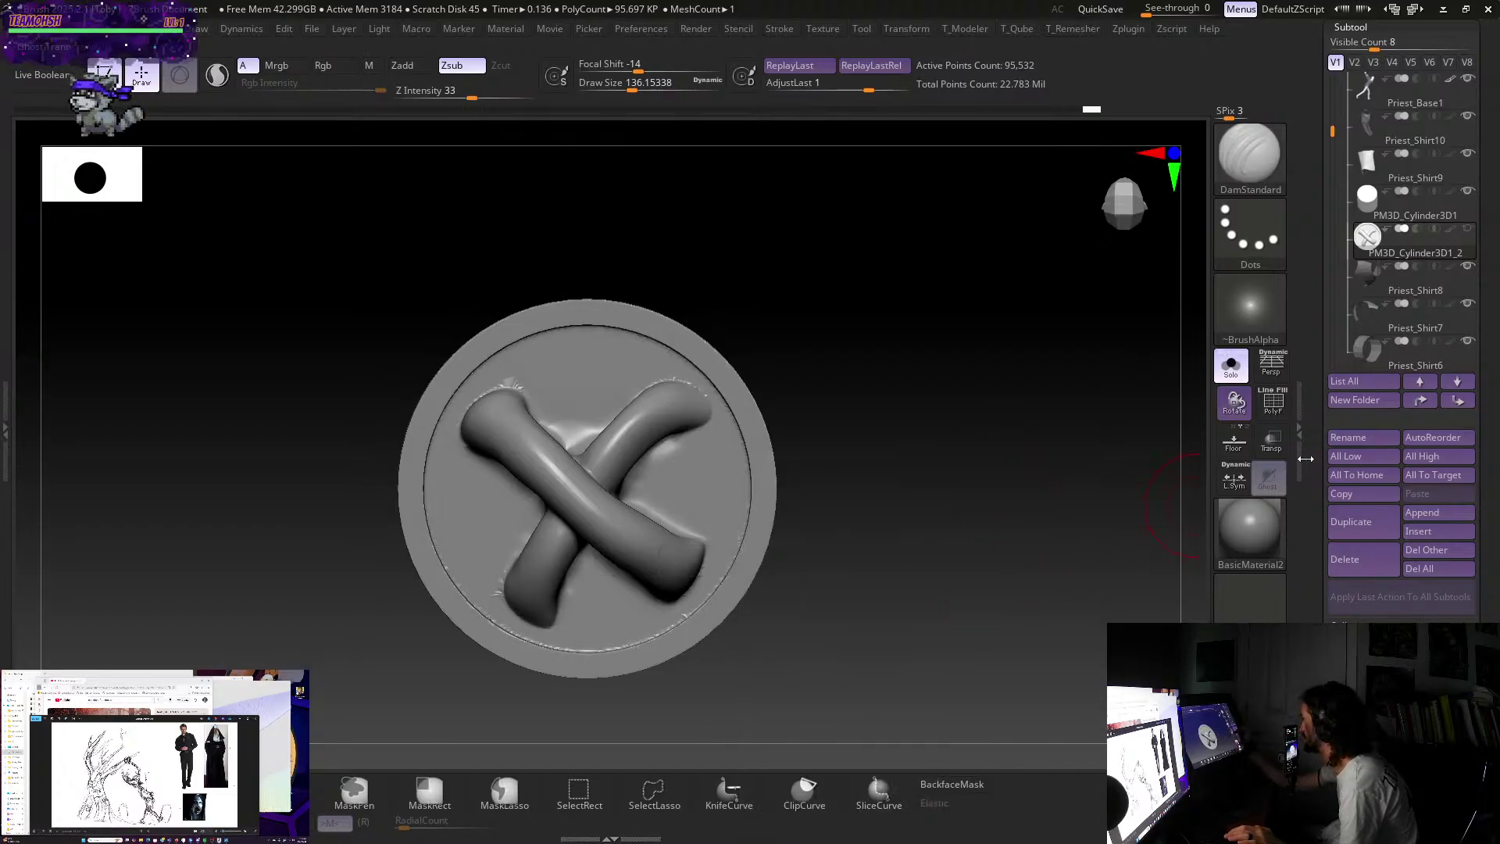
{"action": "key", "text": "shift+f"}
{"action": "left_click_drag", "start_coordinate": [813, 596], "coordinate": [853, 606]}
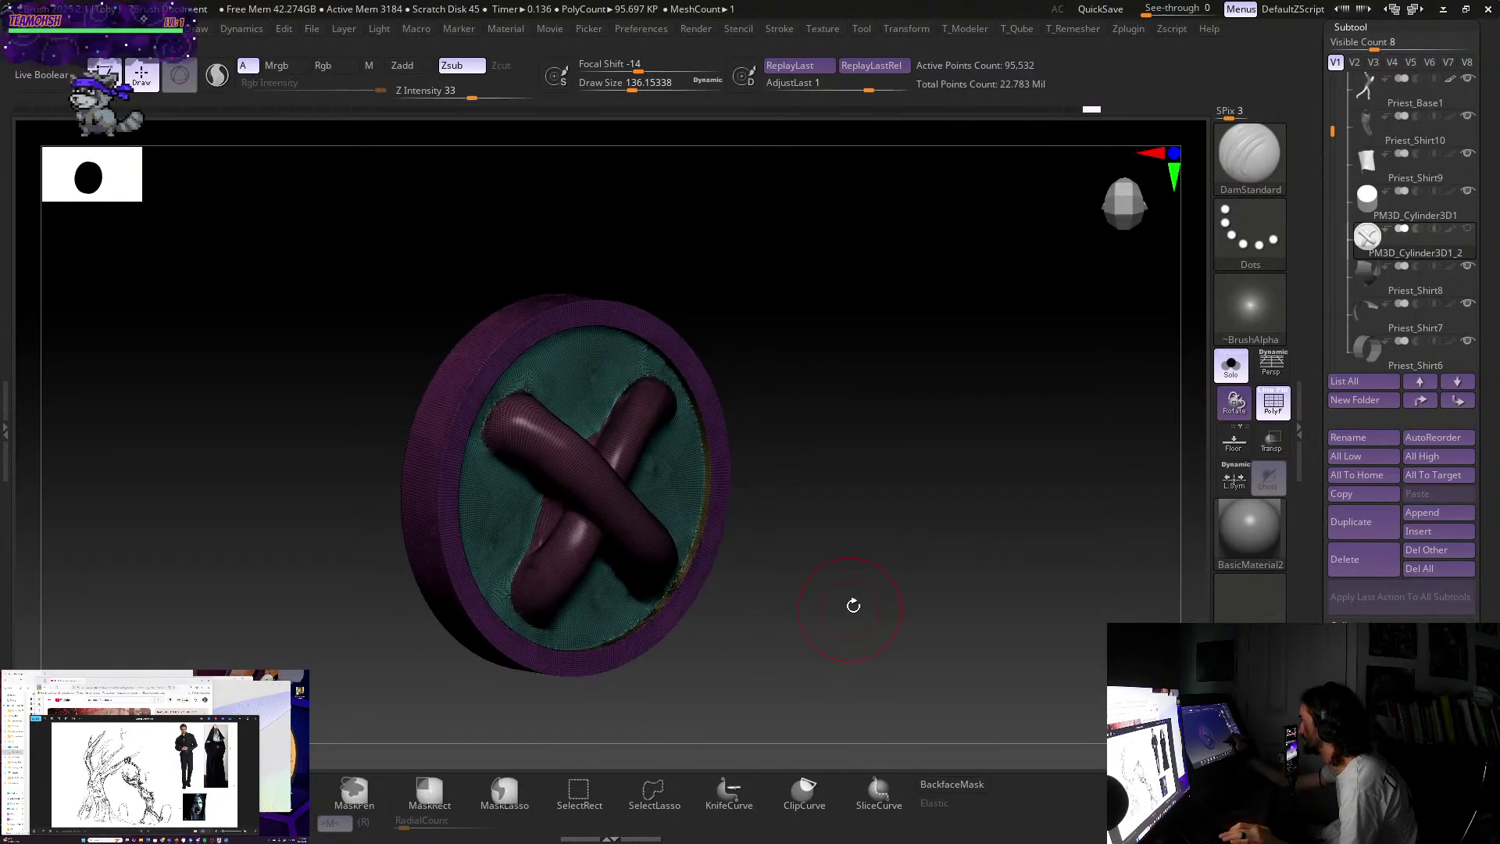
{"action": "key", "text": "space"}
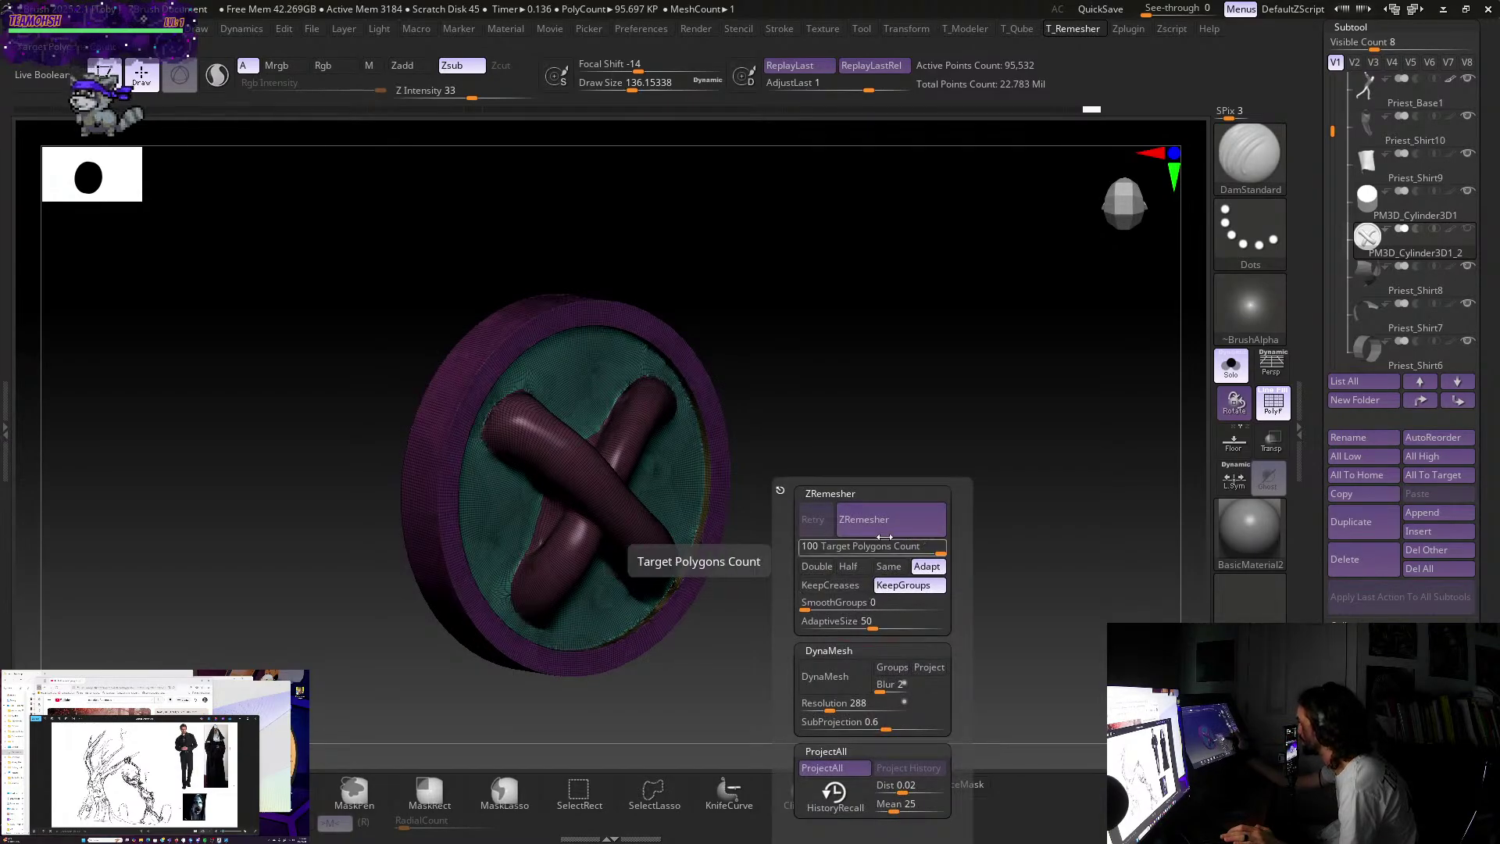
{"action": "left_click_drag", "start_coordinate": [804, 607], "coordinate": [857, 610]}
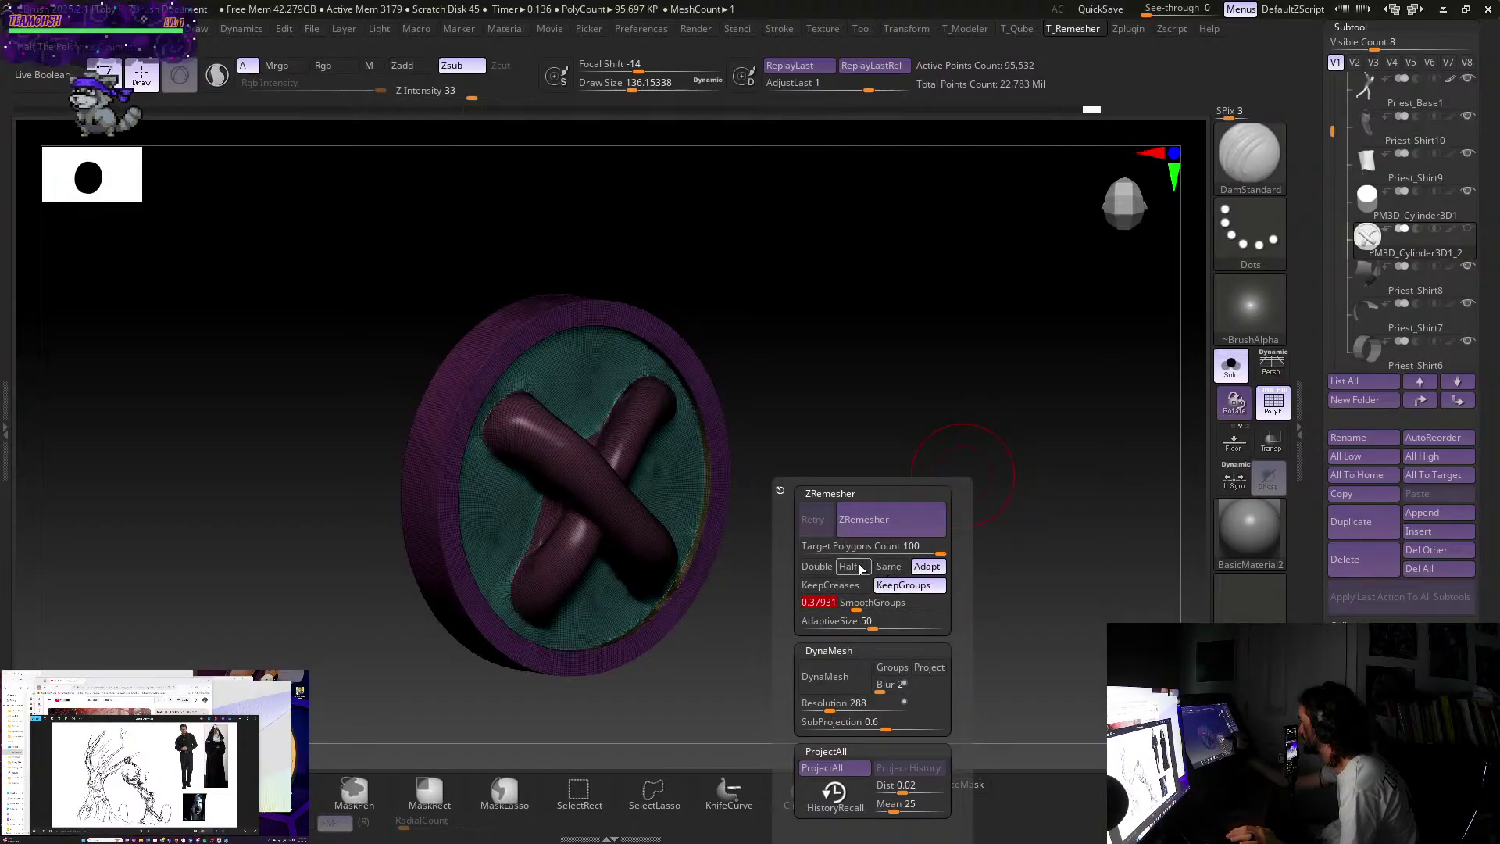
{"action": "left_click", "coordinate": [898, 531]}
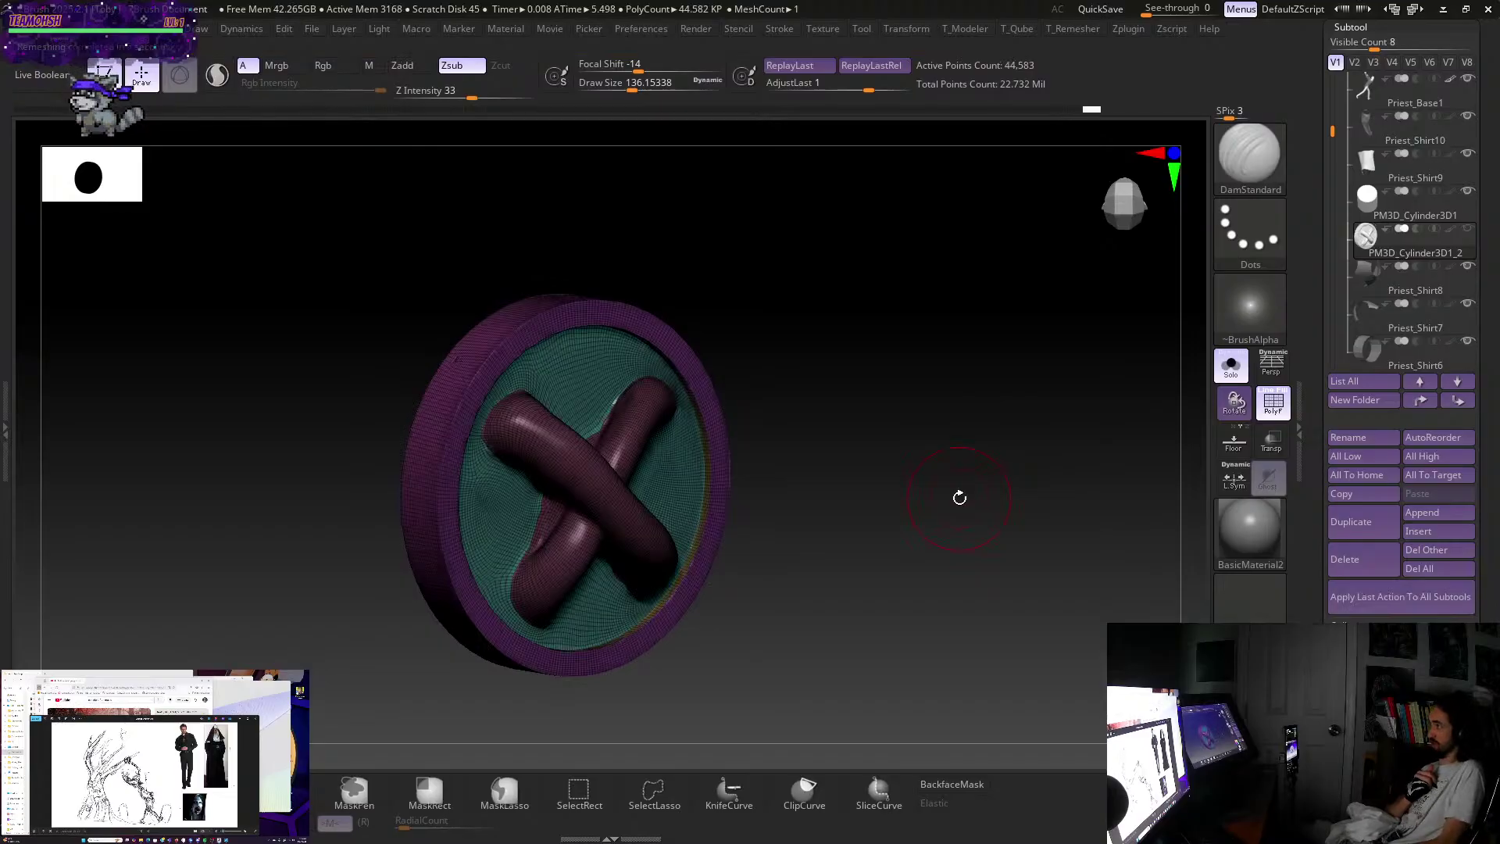
- Inspect the remeshed threads up close and step back through the undo history to the subdivided mesh before the remesh
{"action": "mouse_move", "coordinate": [770, 618]}
{"action": "left_mouse_down"}
{"action": "mouse_move", "coordinate": [841, 717]}
{"action": "mouse_move", "coordinate": [928, 617]}
{"action": "mouse_move", "coordinate": [928, 506]}
{"action": "mouse_move", "coordinate": [918, 550]}
{"action": "mouse_move", "coordinate": [947, 549]}
{"action": "mouse_move", "coordinate": [951, 569]}
{"action": "mouse_move", "coordinate": [960, 556]}
{"action": "mouse_move", "coordinate": [940, 576]}
{"action": "mouse_move", "coordinate": [961, 529]}
{"action": "mouse_move", "coordinate": [949, 645]}
{"action": "mouse_move", "coordinate": [781, 592]}
{"action": "left_mouse_up"}
{"action": "key", "text": "ctrl"}
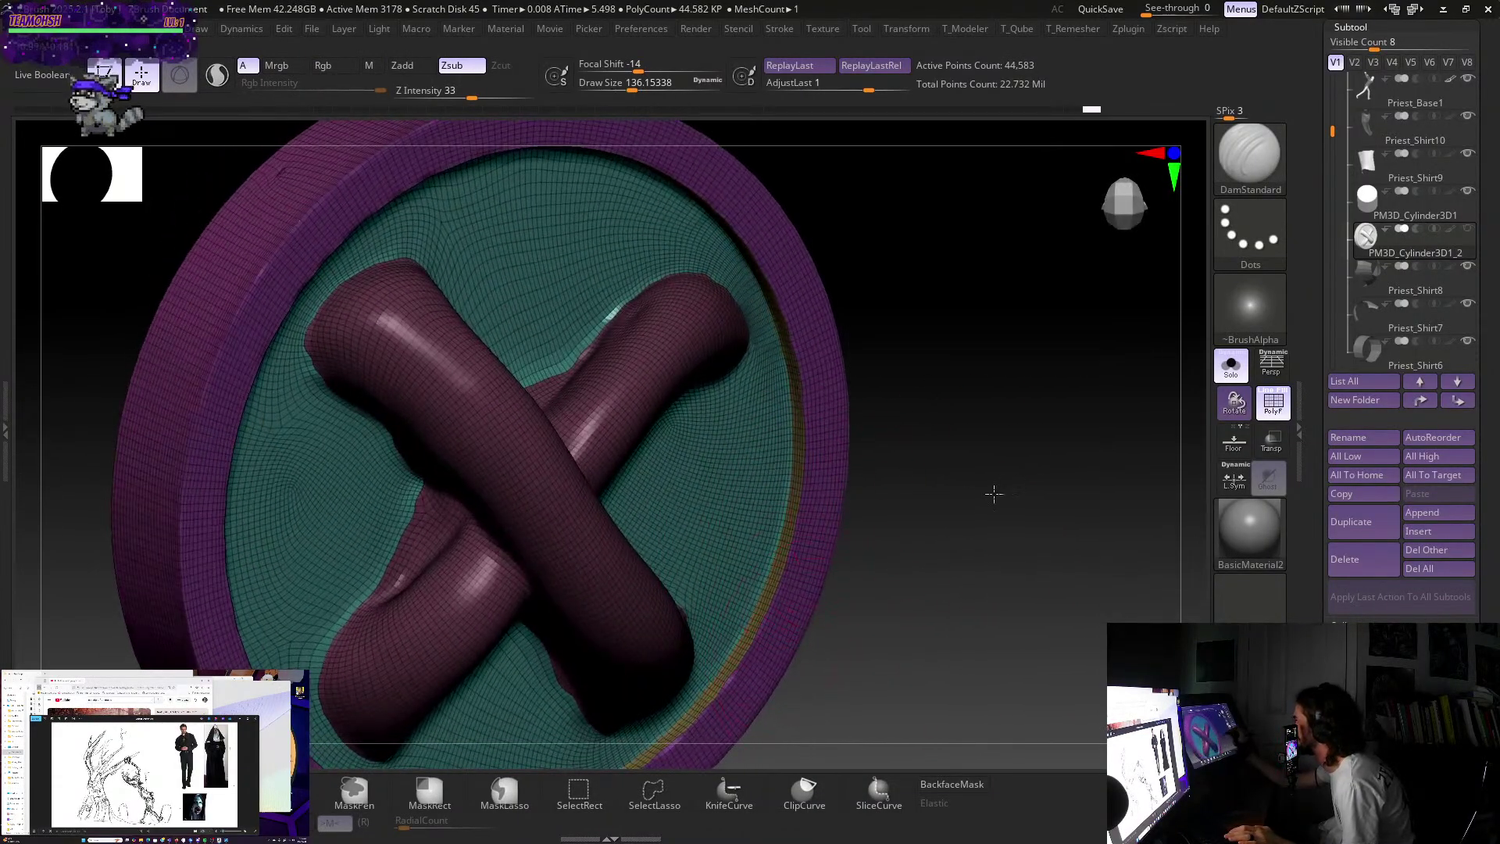
{"action": "left_click_drag", "start_coordinate": [994, 493], "coordinate": [908, 511]}
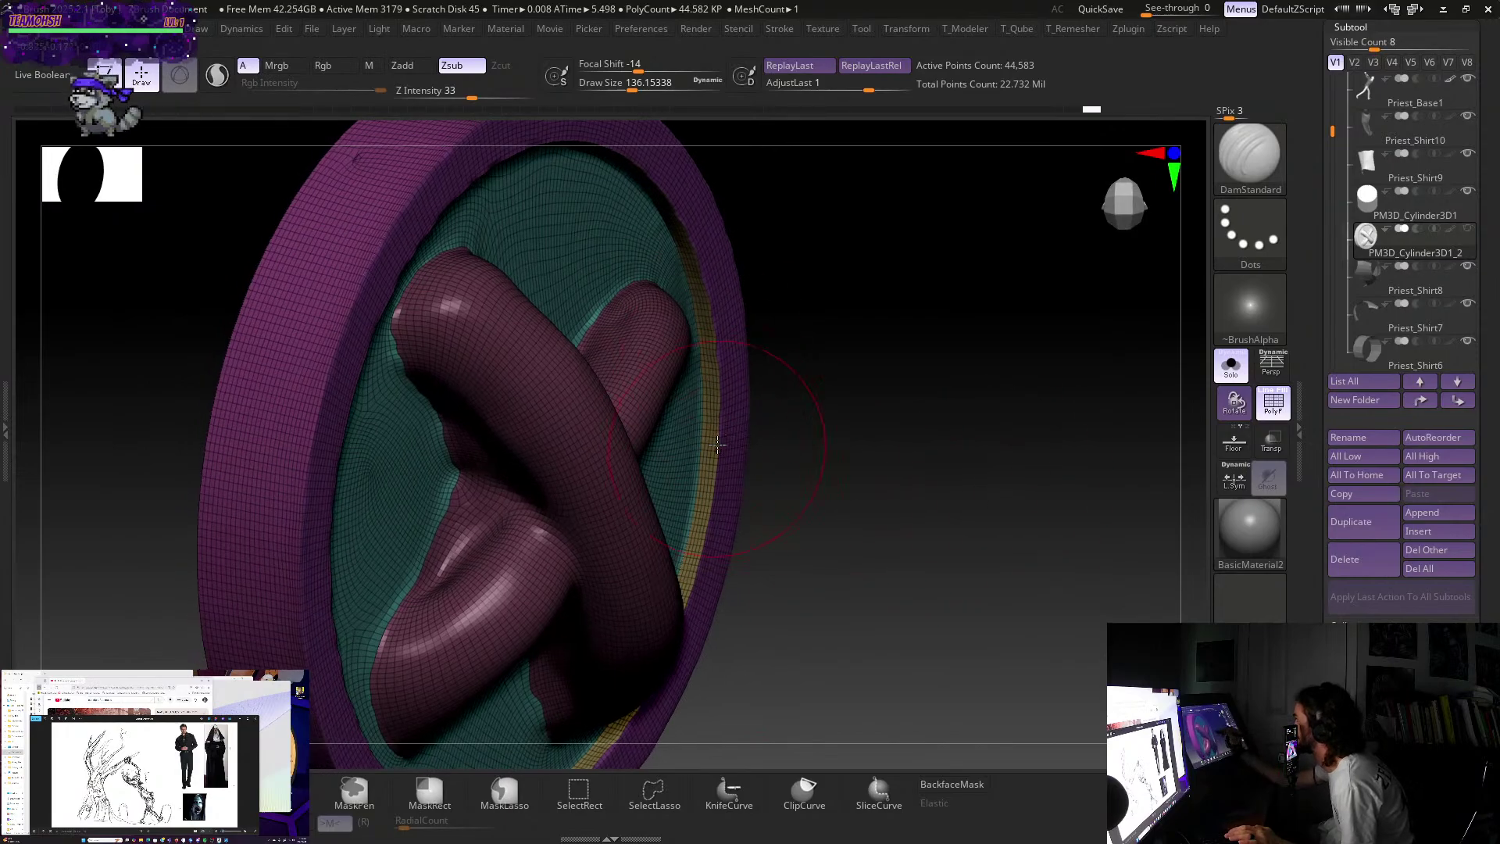
{"action": "key", "text": "ctrl"}
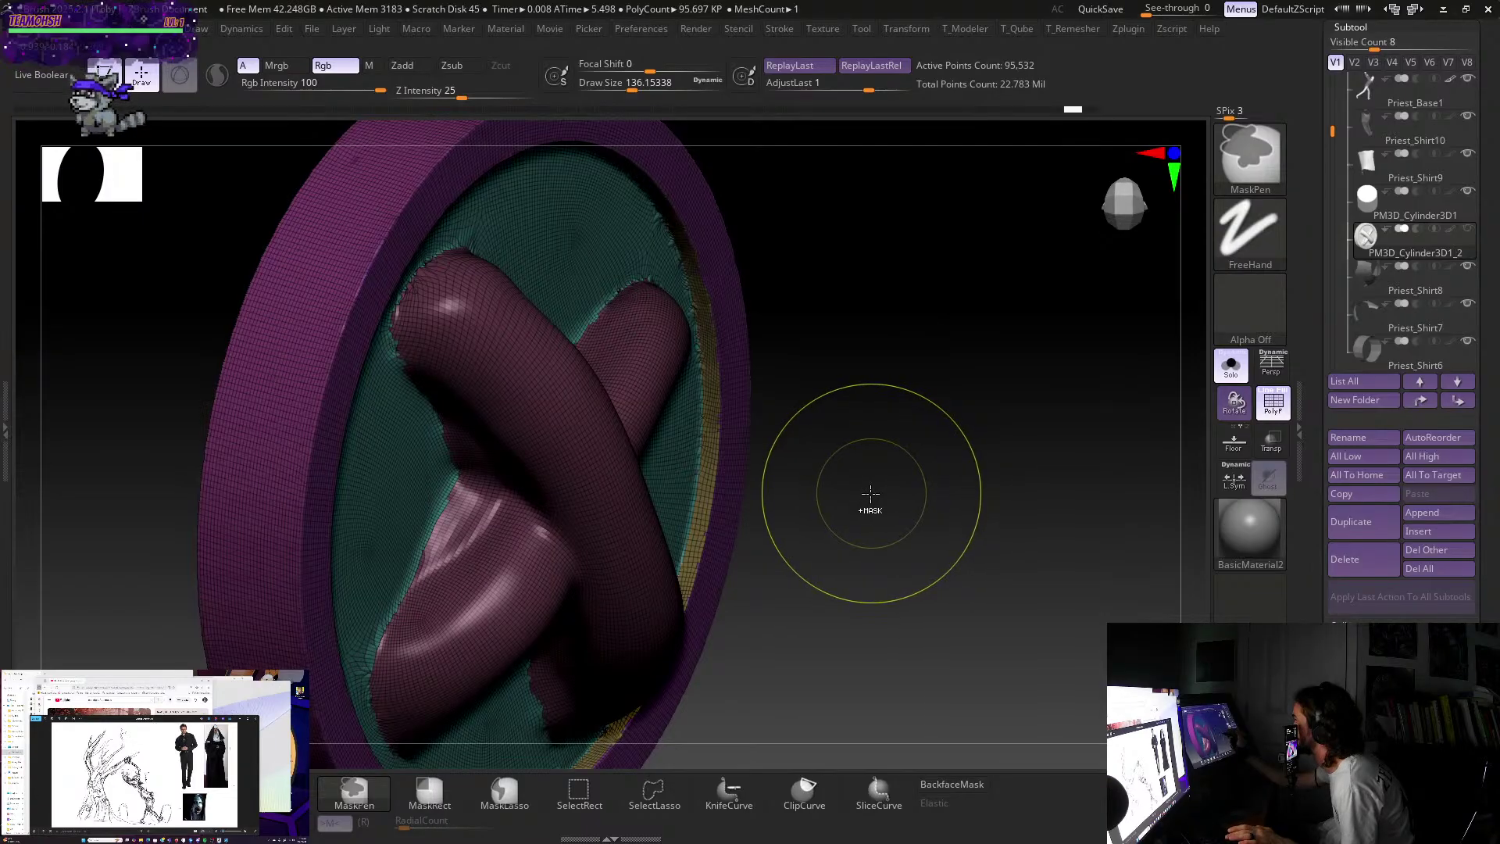
{"action": "key", "text": "ctrl"}
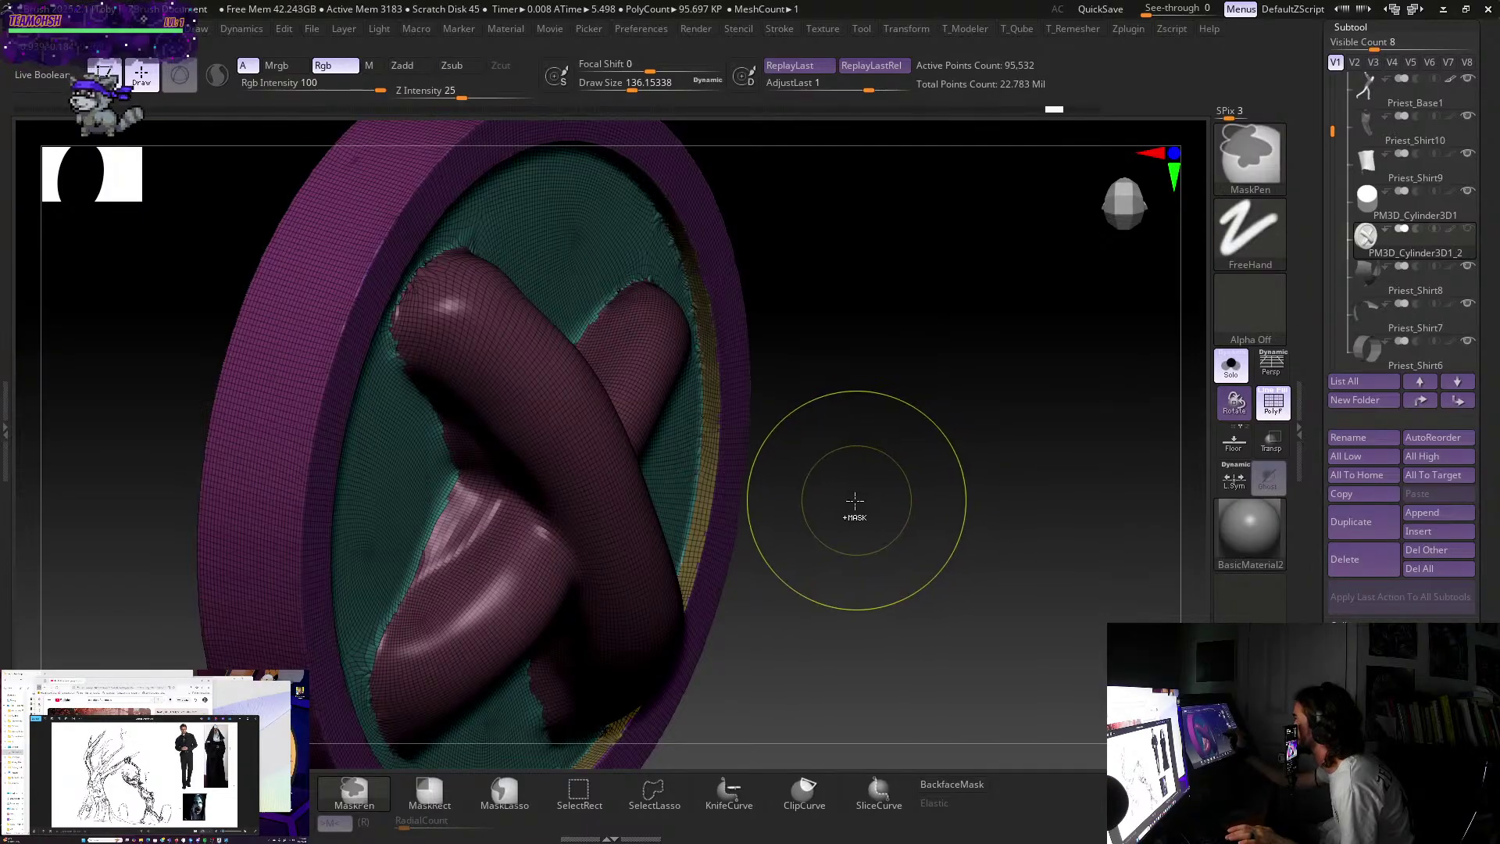
{"action": "key", "text": "ctrl"}
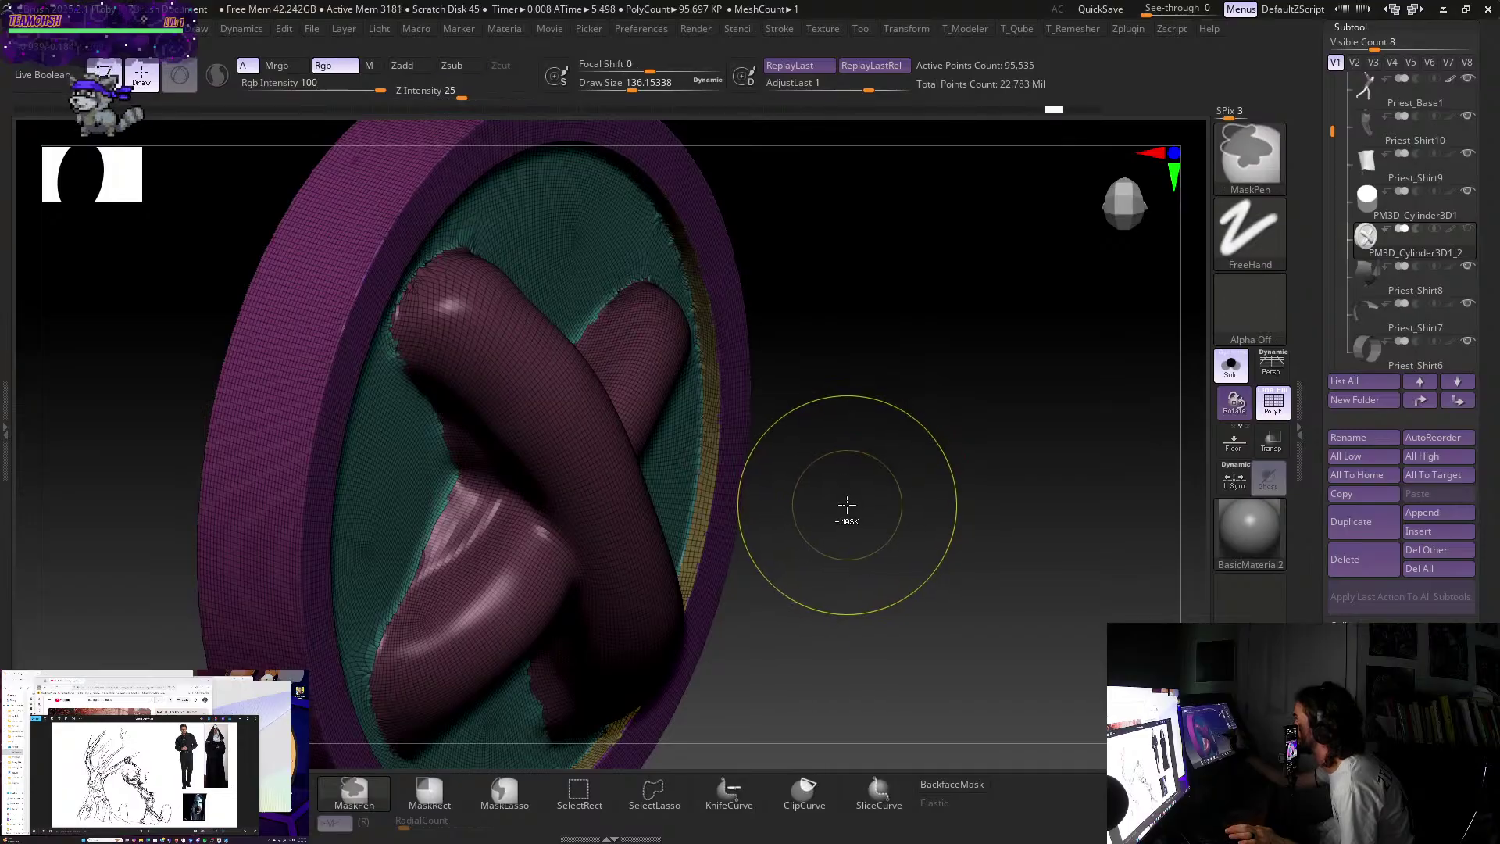
{"action": "key", "text": "ctrl+d"}
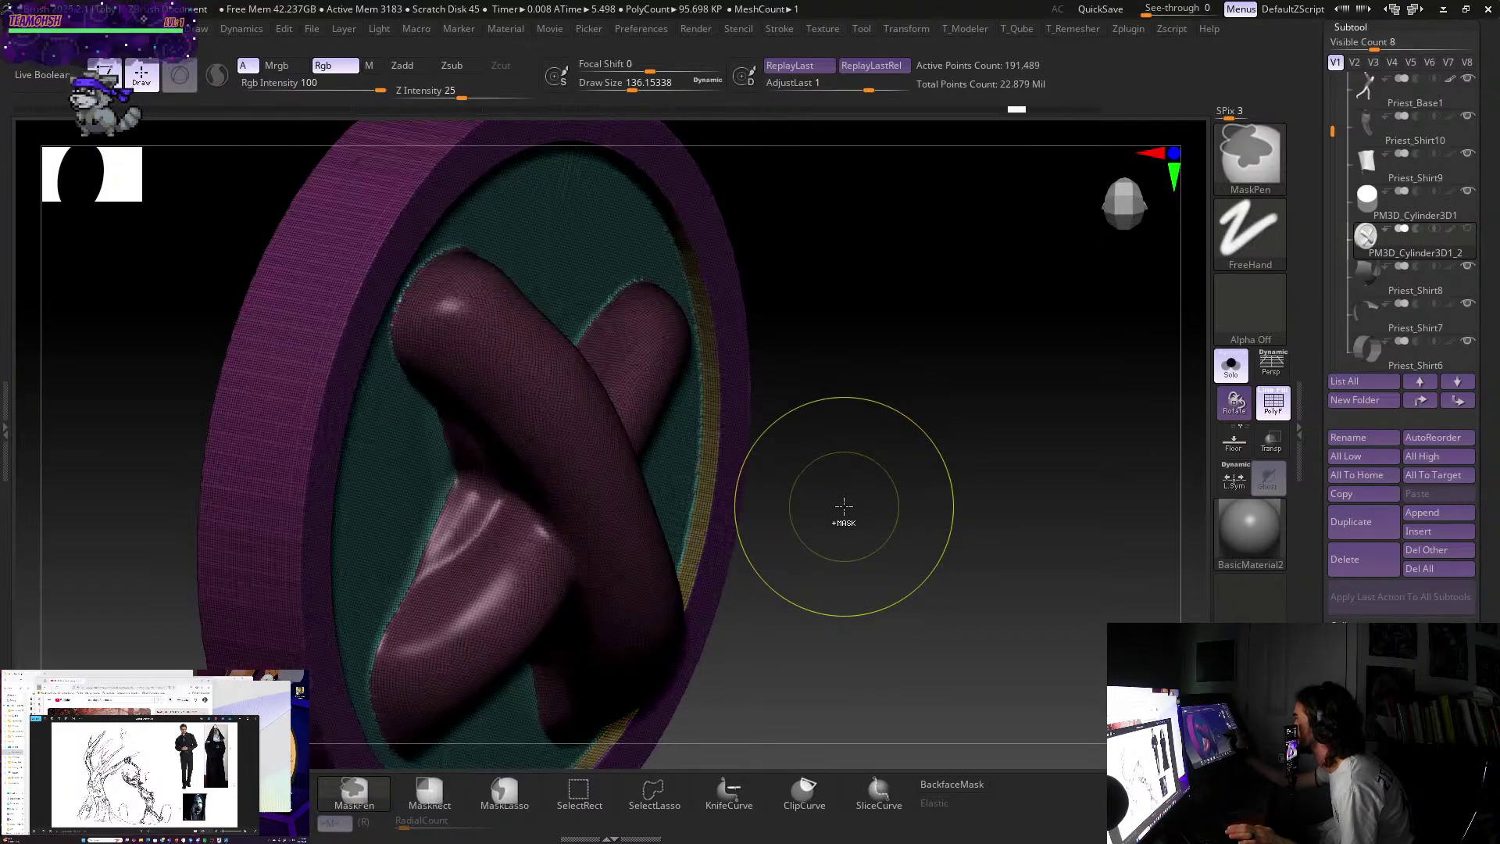
{"action": "key", "text": "ctrl"}
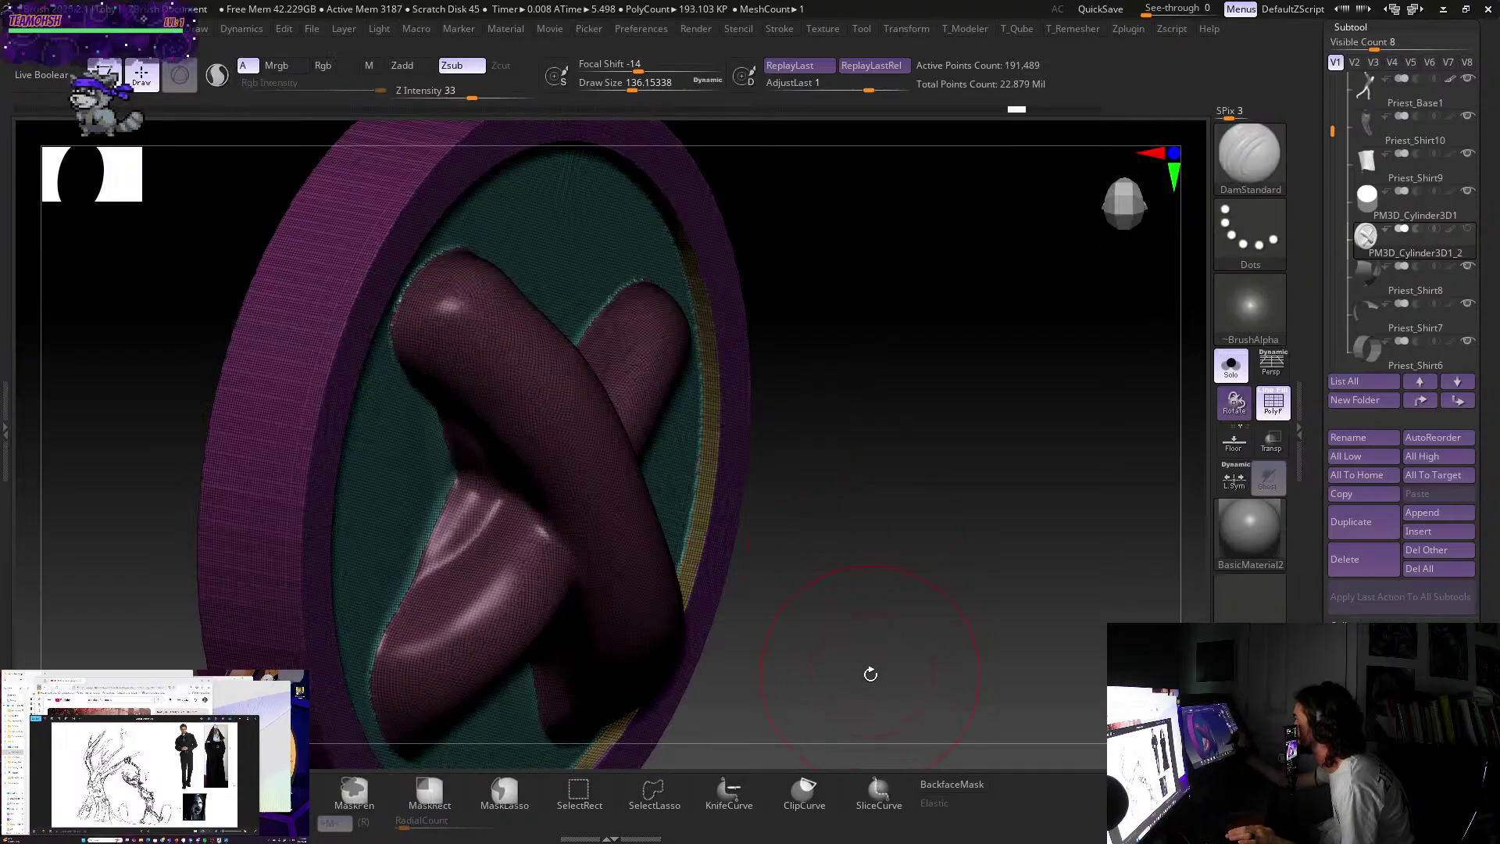
{"action": "left_click_drag", "start_coordinate": [871, 673], "coordinate": [860, 687]}
{"action": "key", "text": "ctrl"}
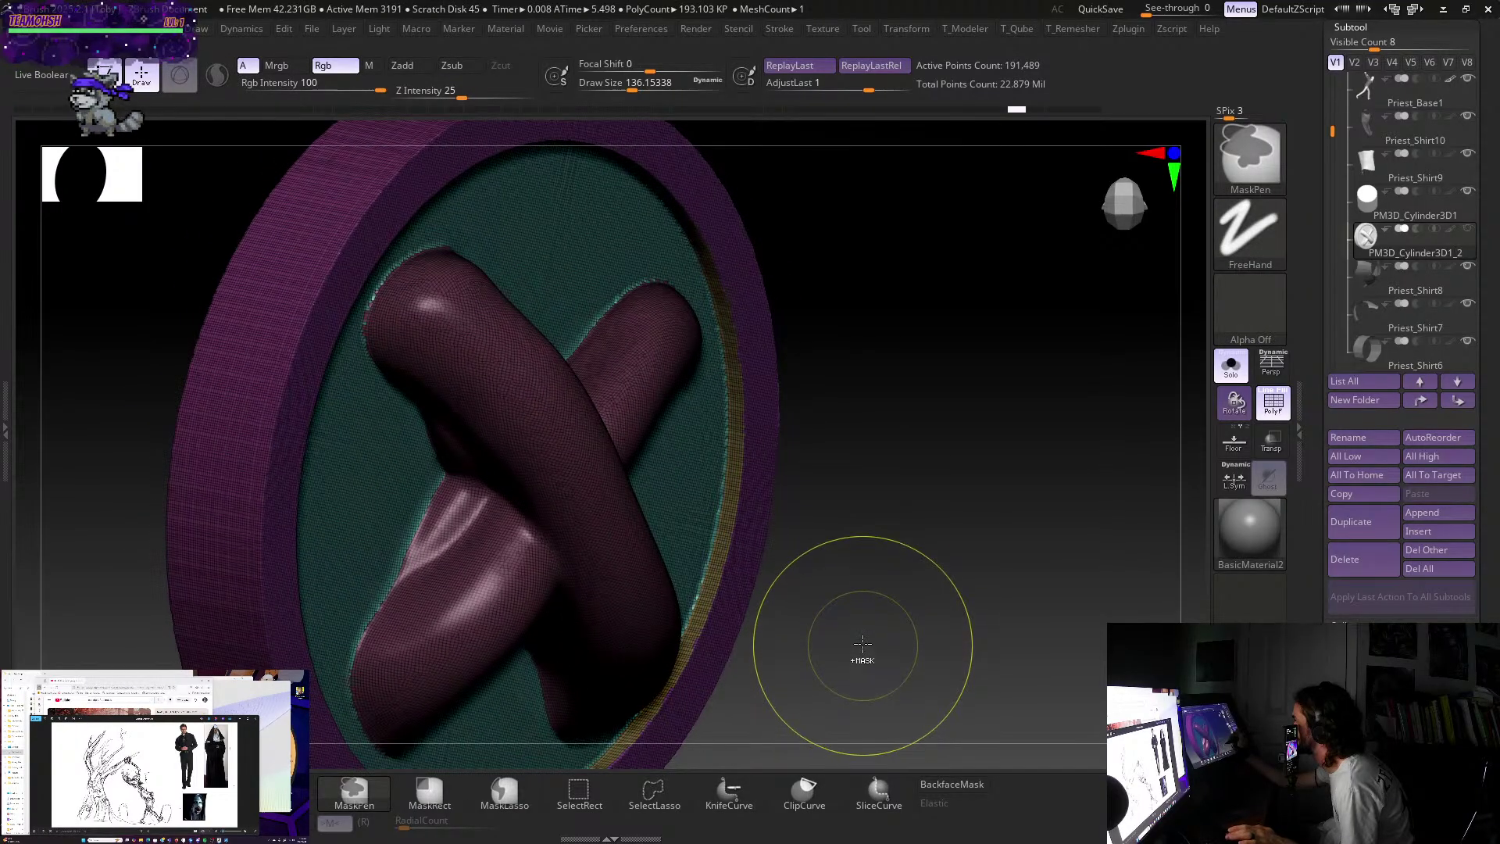
{"action": "key", "text": "ctrl+z"}
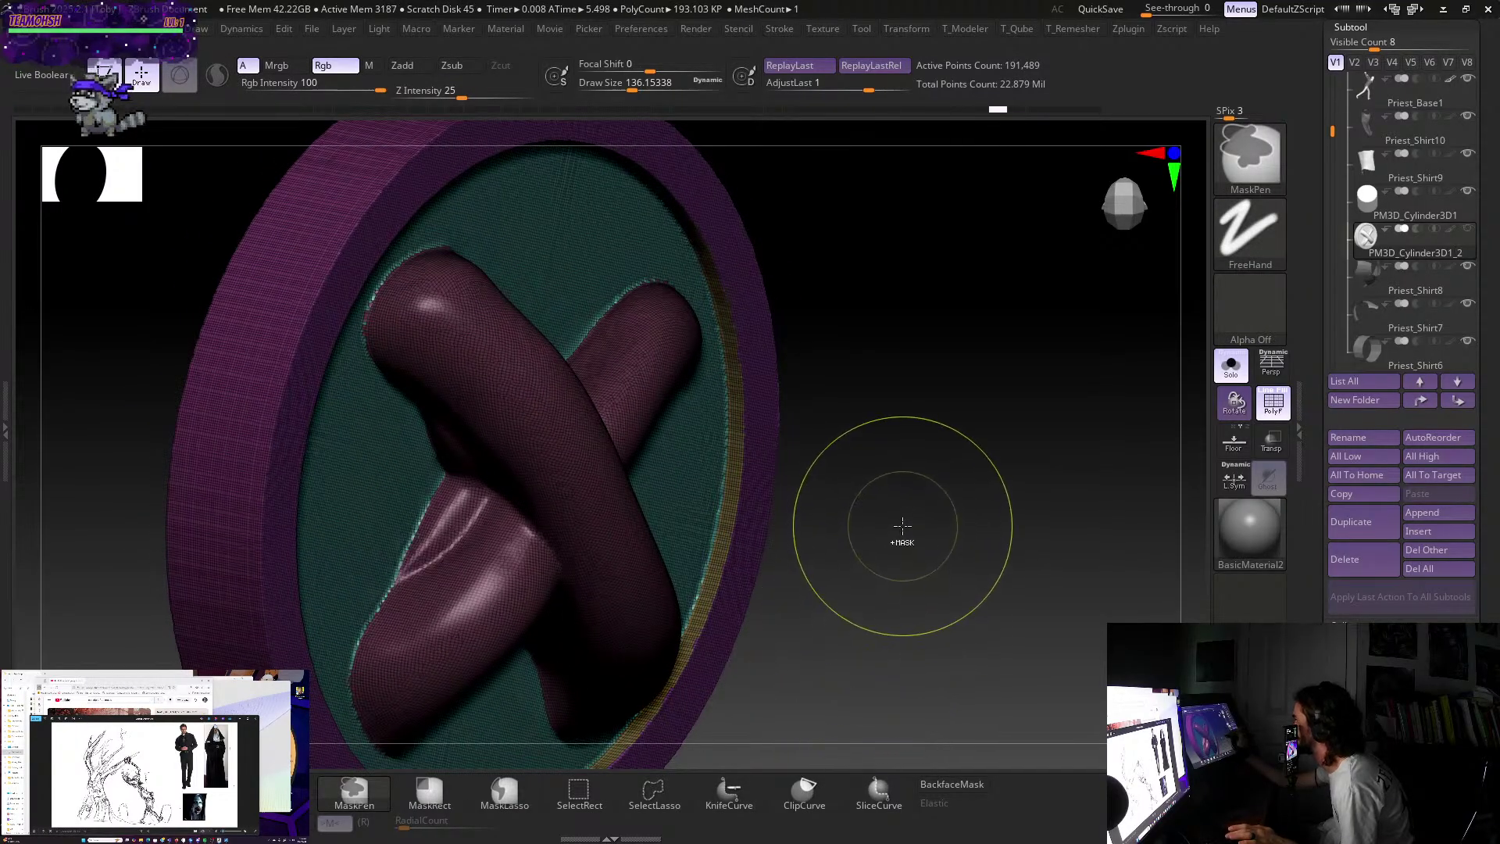
- Compare the restored mesh at its lower and higher subdivision levels around the thread crossing
{"action": "key", "text": "shift+d"}
{"action": "key", "text": "ctrl+shift"}
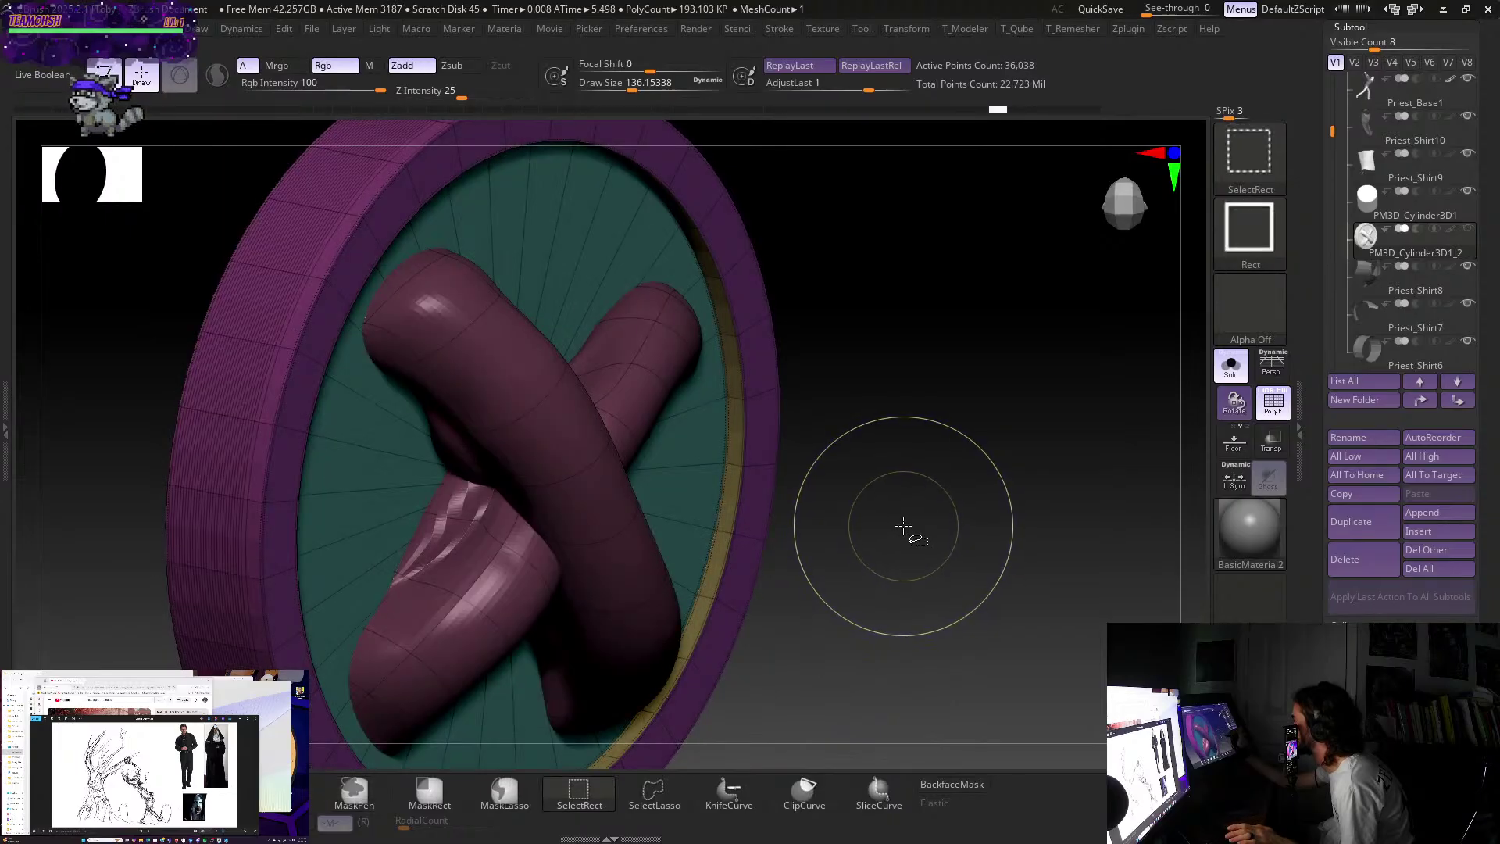
{"action": "mouse_move", "coordinate": [898, 572]}
{"action": "left_mouse_down"}
{"action": "mouse_move", "coordinate": [865, 687]}
{"action": "mouse_move", "coordinate": [833, 681]}
{"action": "left_mouse_up"}
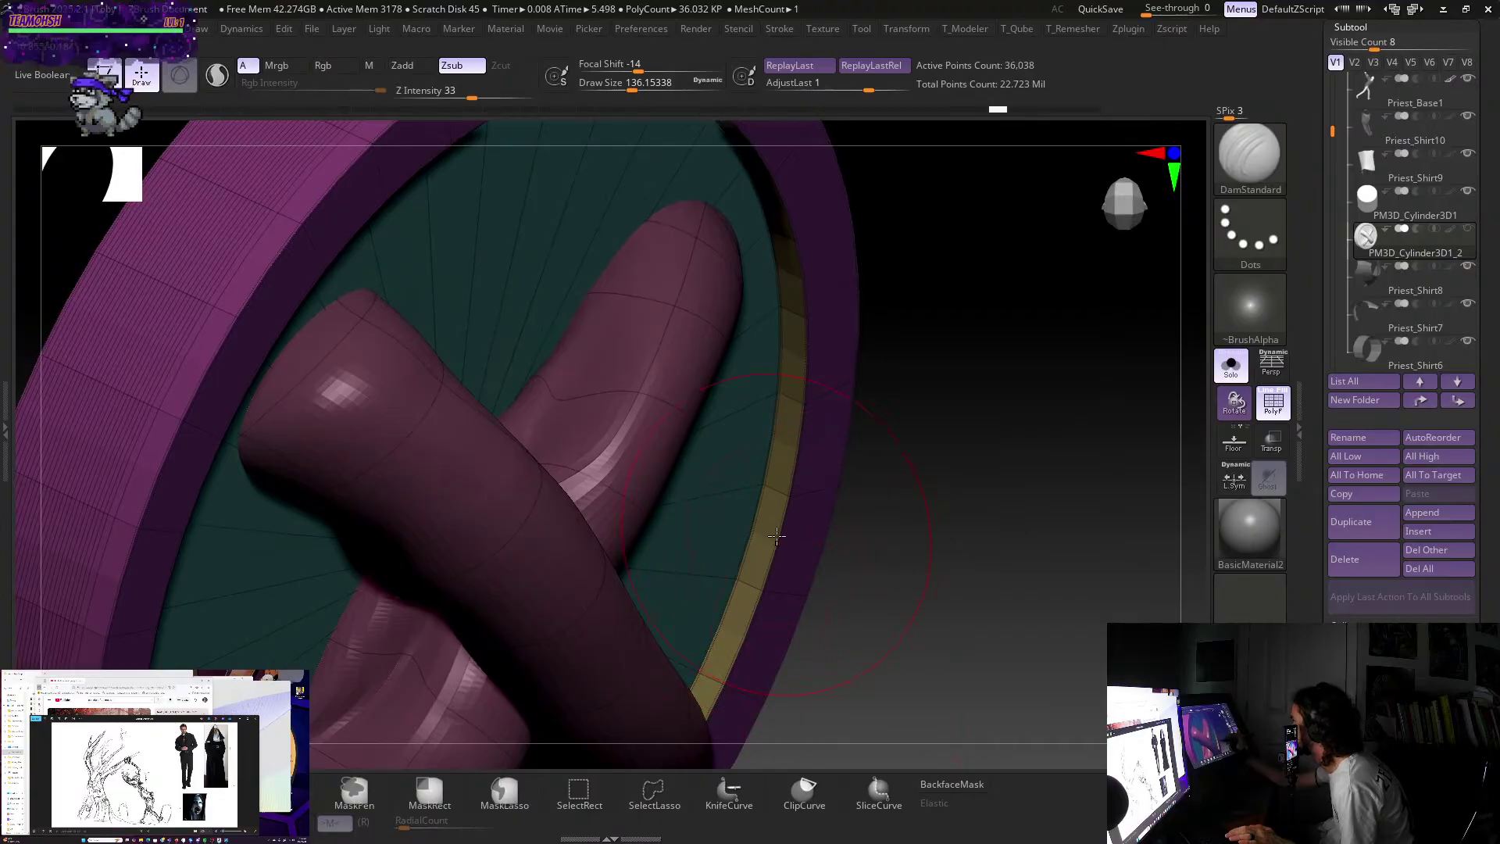
{"action": "key", "text": "ctrl+shift"}
{"action": "key", "text": "d"}
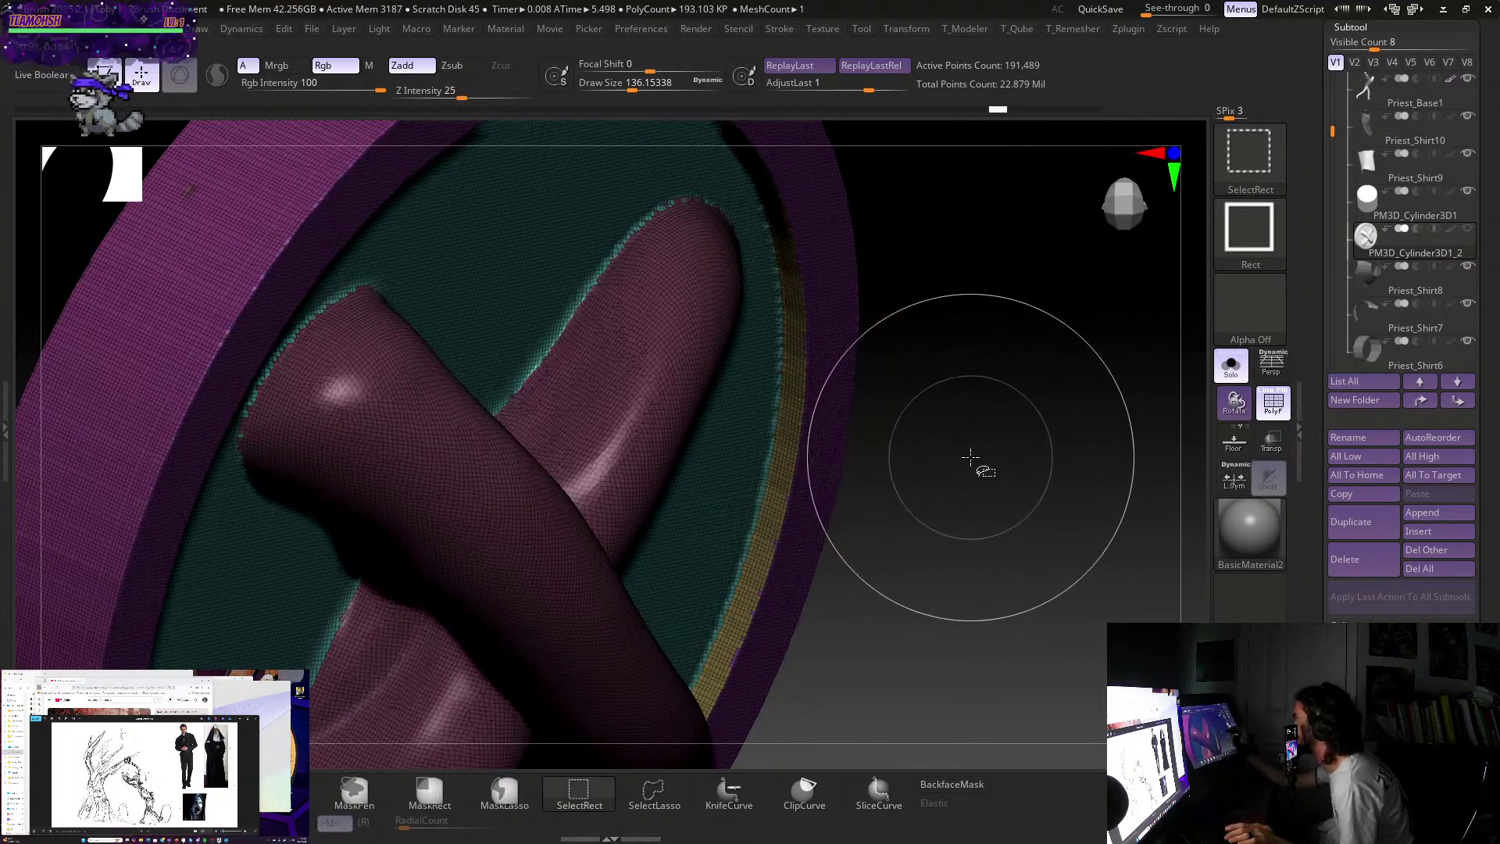
- Redo the undone edits up to the ZRemesher result with smoothed polygroup borders
{"action": "key", "text": "shift+d"}
{"action": "key", "text": "ctrl+shift+z"}
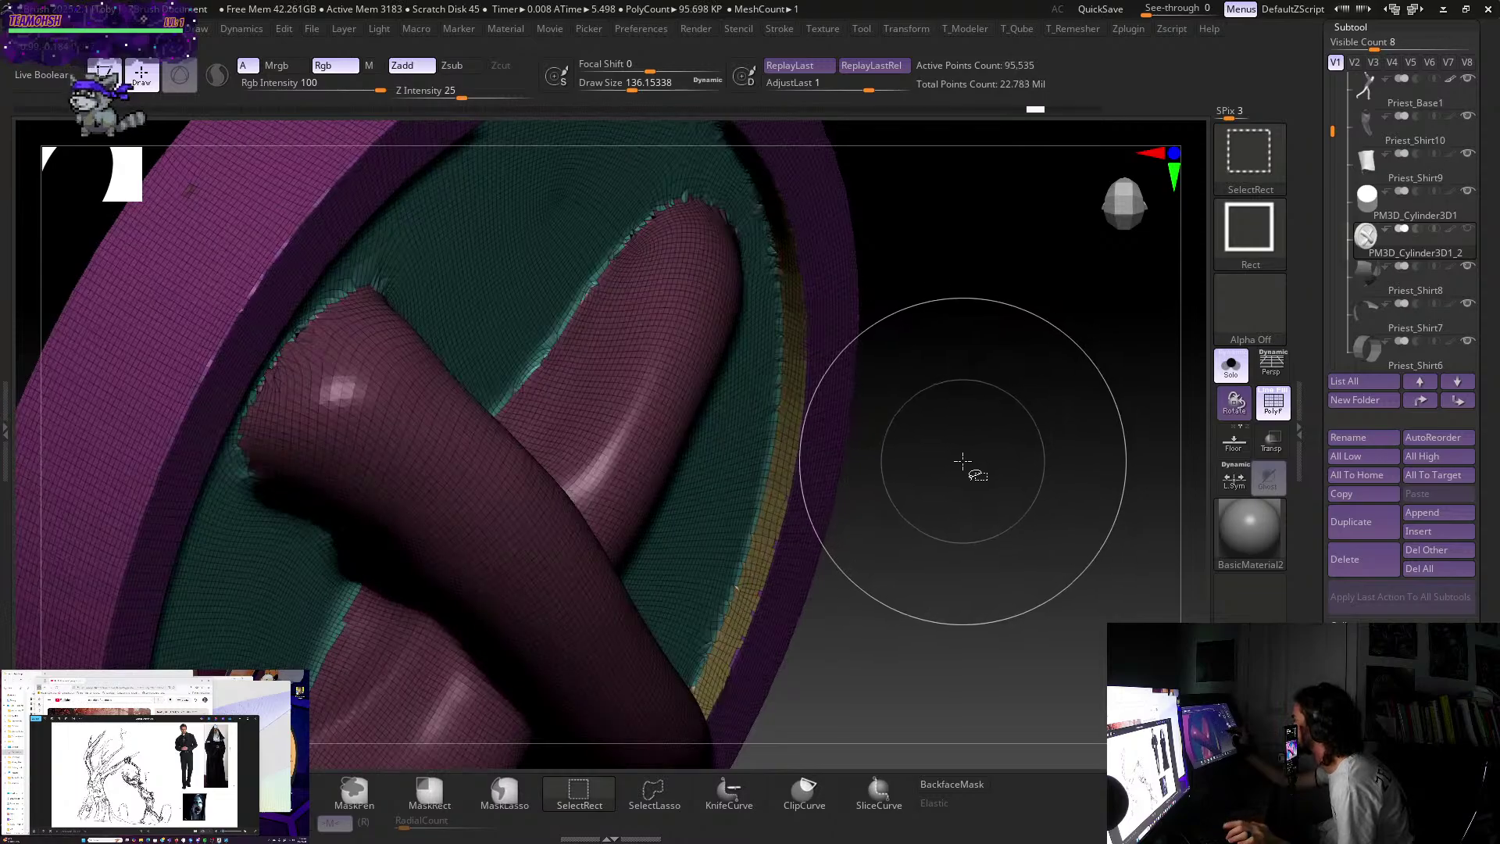
{"action": "key", "text": "ctrl+shift+z"}
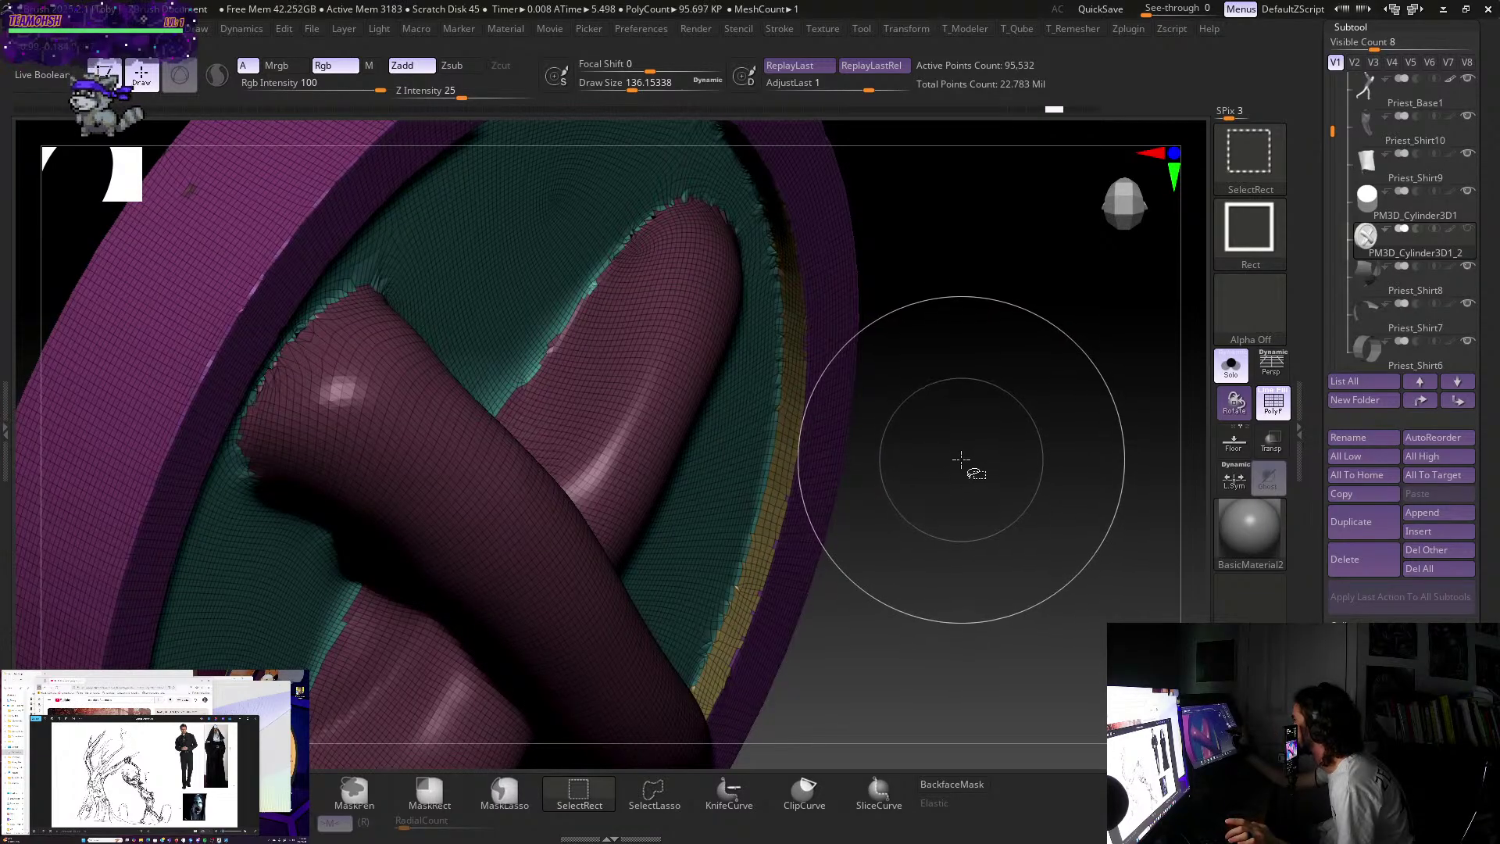
{"action": "key", "text": "ctrl+shift+z"}
{"action": "key", "text": "ctrl+shift+z"}
{"action": "key", "text": "ctrl+shift+z"}
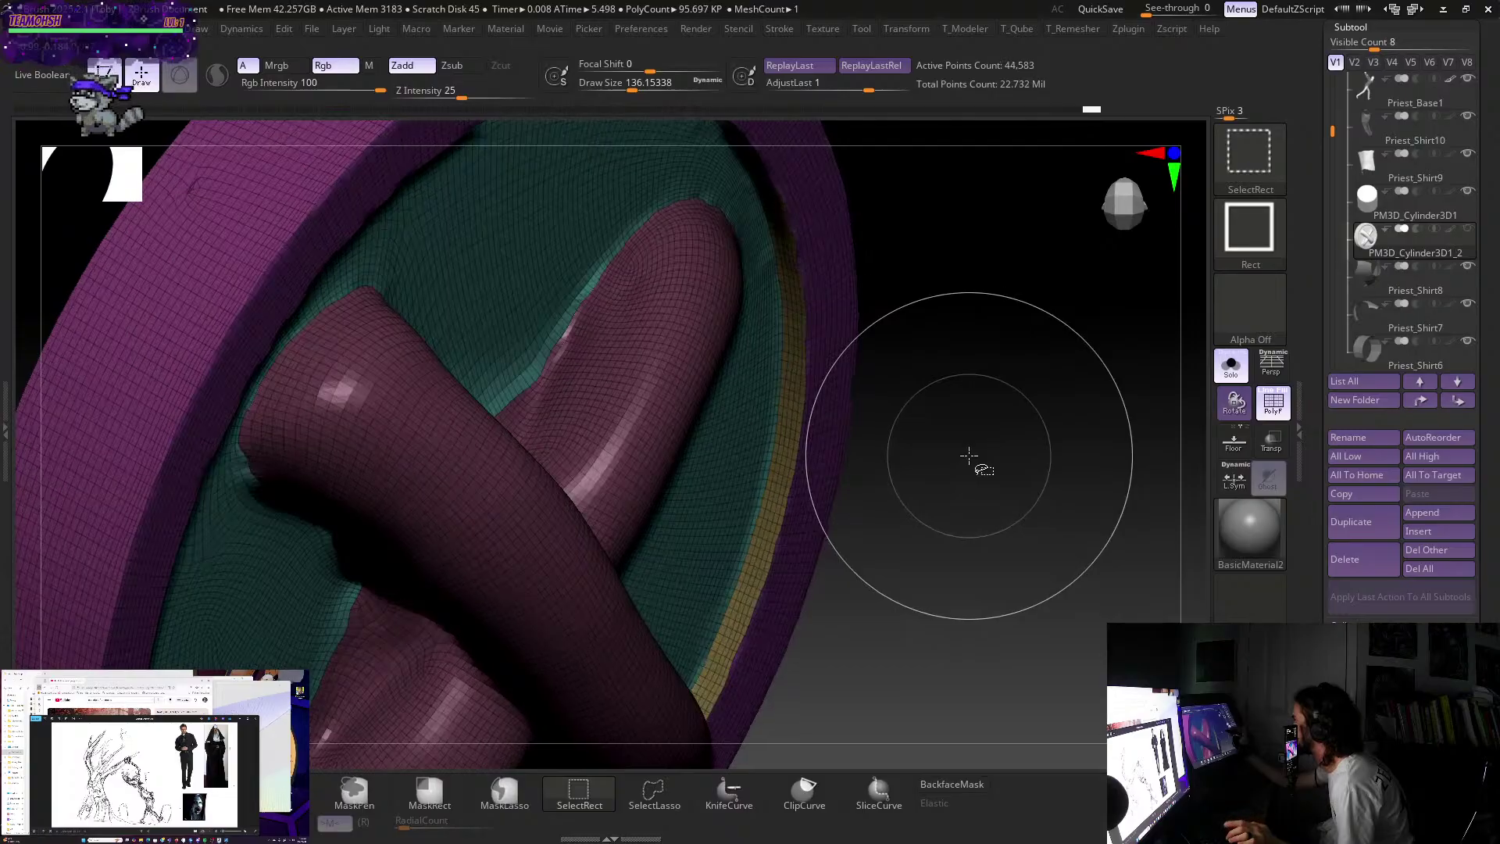
- Run ZRemesher on the button again to lighten the mesh, and hide the polyframe to check the thread surfaces
{"action": "left_click_drag", "start_coordinate": [920, 664], "coordinate": [940, 608]}
{"action": "key", "text": "r"}
{"action": "key", "text": "r"}
{"action": "left_click", "coordinate": [963, 508]}
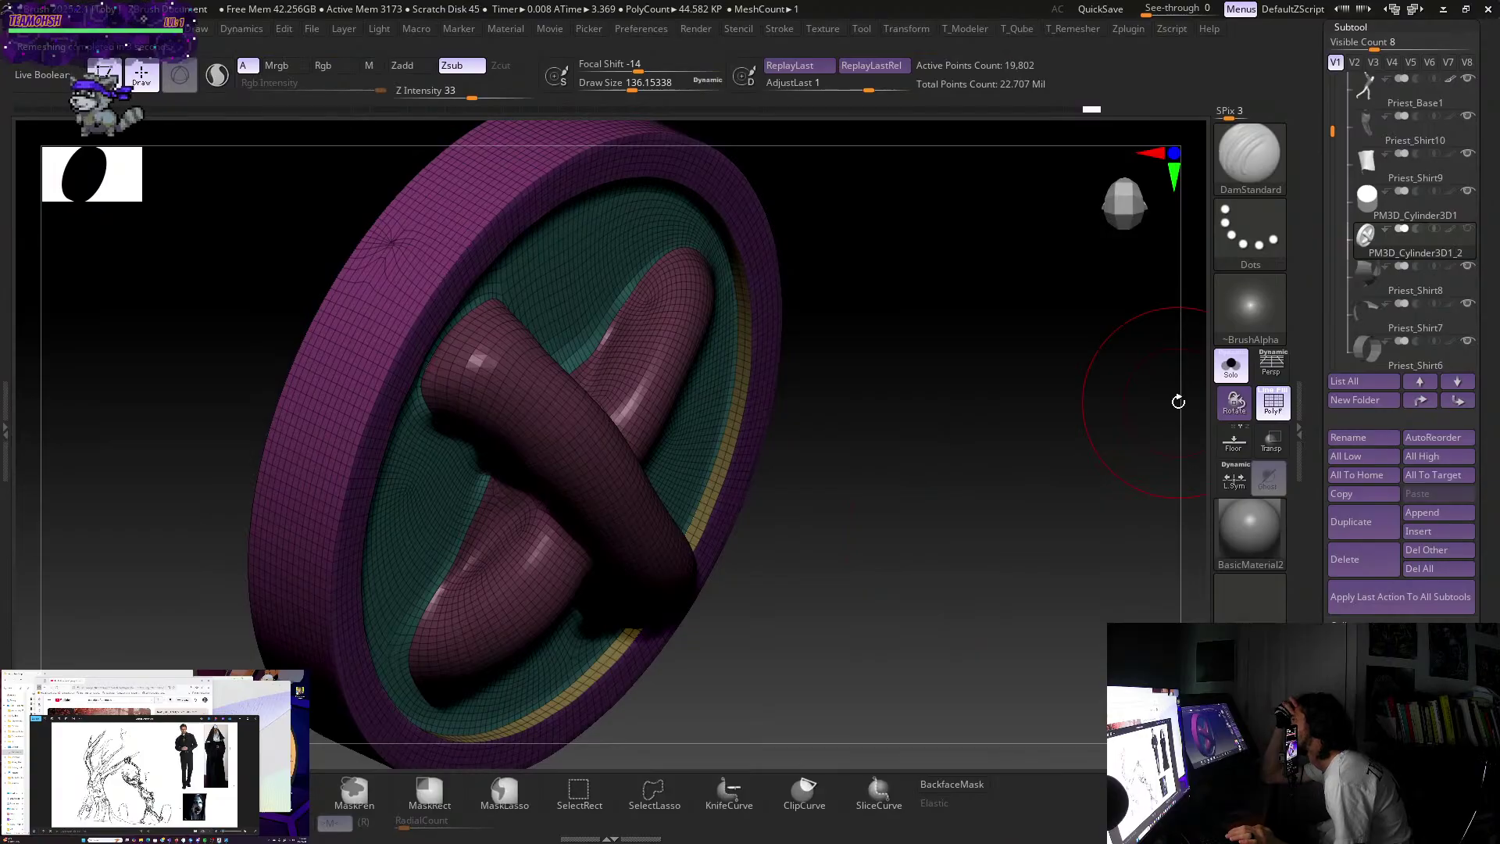
{"action": "mouse_move", "coordinate": [872, 468]}
{"action": "left_mouse_down"}
{"action": "mouse_move", "coordinate": [860, 254]}
{"action": "mouse_move", "coordinate": [979, 519]}
{"action": "left_mouse_up"}
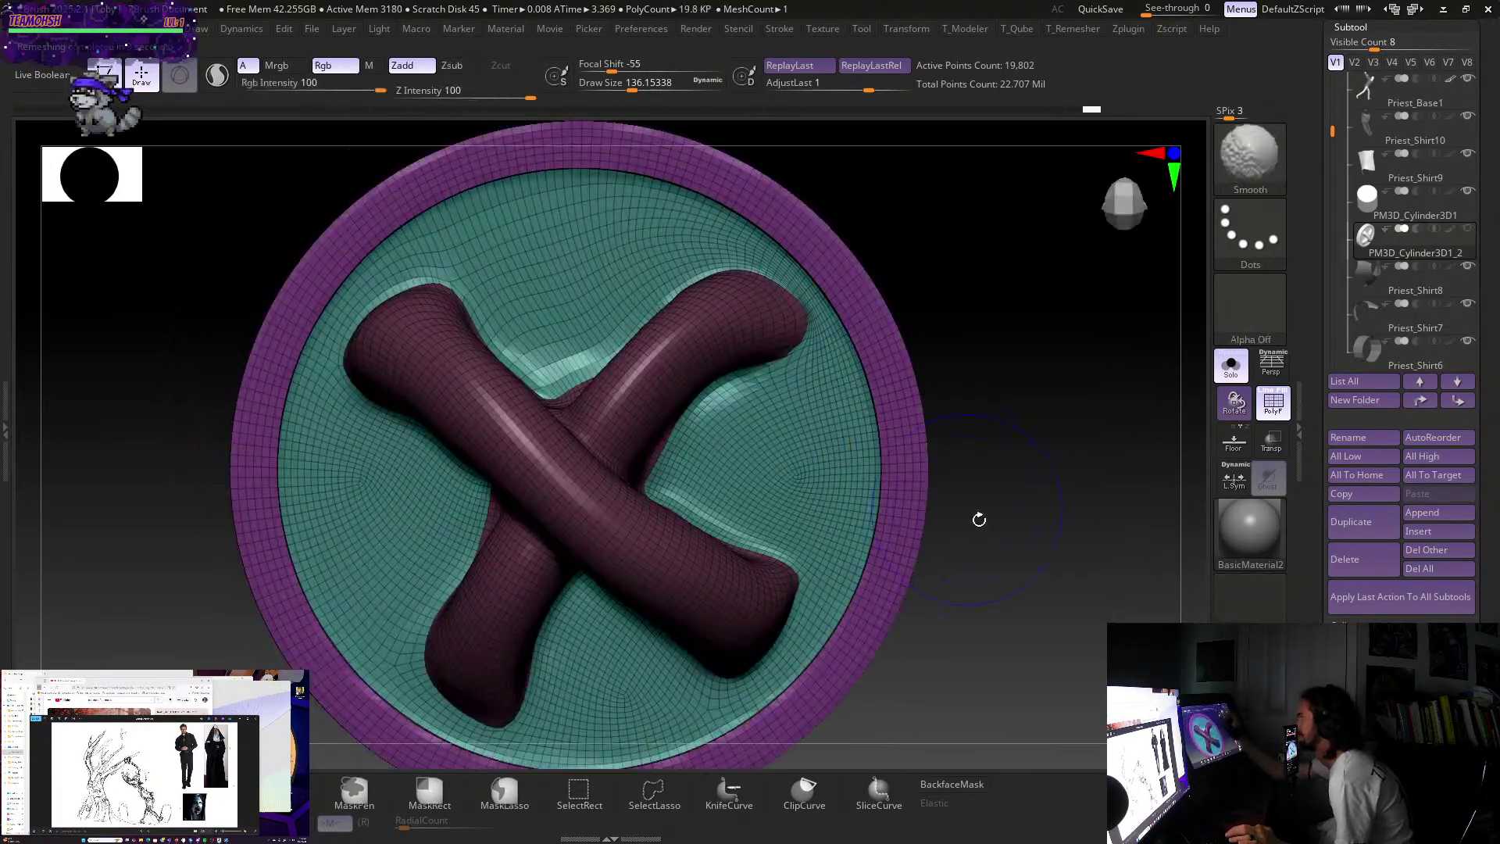
{"action": "mouse_move", "coordinate": [1007, 587]}
{"action": "left_mouse_down"}
{"action": "mouse_move", "coordinate": [931, 630]}
{"action": "mouse_move", "coordinate": [953, 603]}
{"action": "mouse_move", "coordinate": [967, 509]}
{"action": "mouse_move", "coordinate": [941, 551]}
{"action": "mouse_move", "coordinate": [937, 629]}
{"action": "mouse_move", "coordinate": [762, 518]}
{"action": "left_mouse_up"}
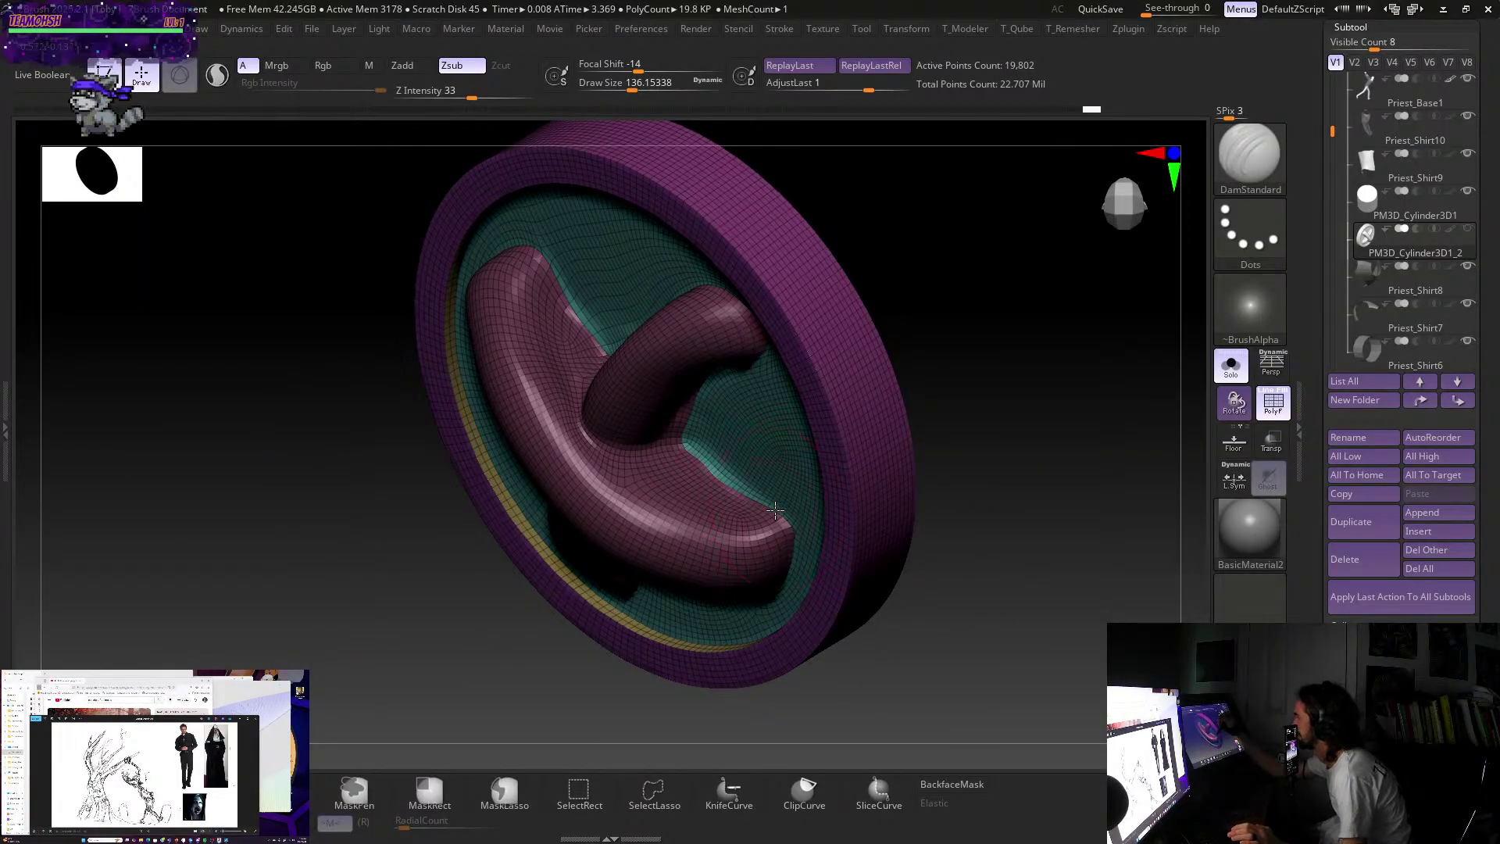
{"action": "left_click", "coordinate": [1273, 403]}
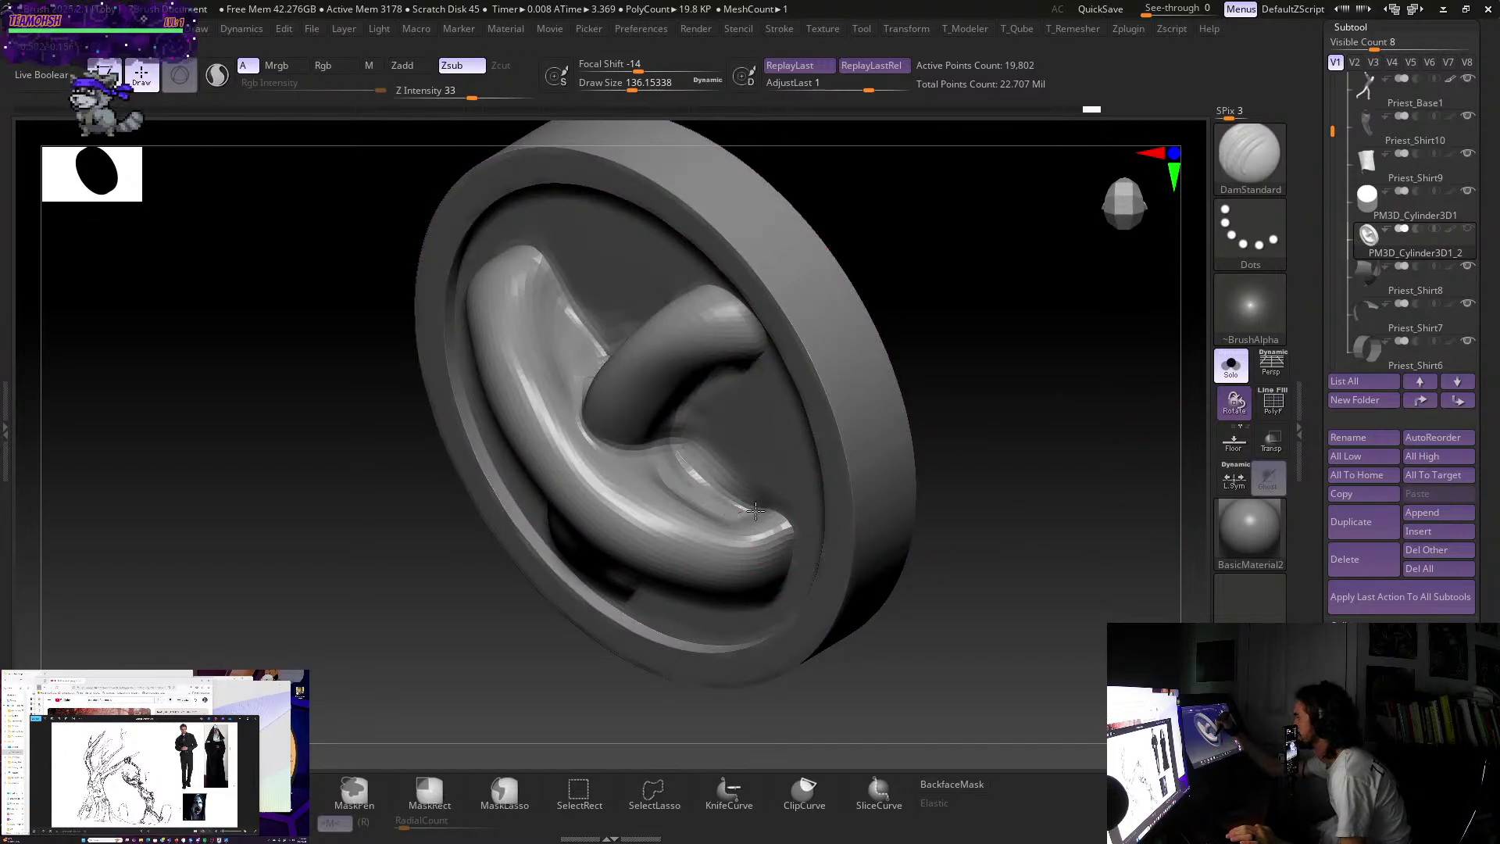
- Deepen and smooth the crease around the over-crossing thread's lower right end with the DamStandard brush at a draw size of about 136
{"action": "left_click_drag", "start_coordinate": [880, 381], "coordinate": [988, 305]}
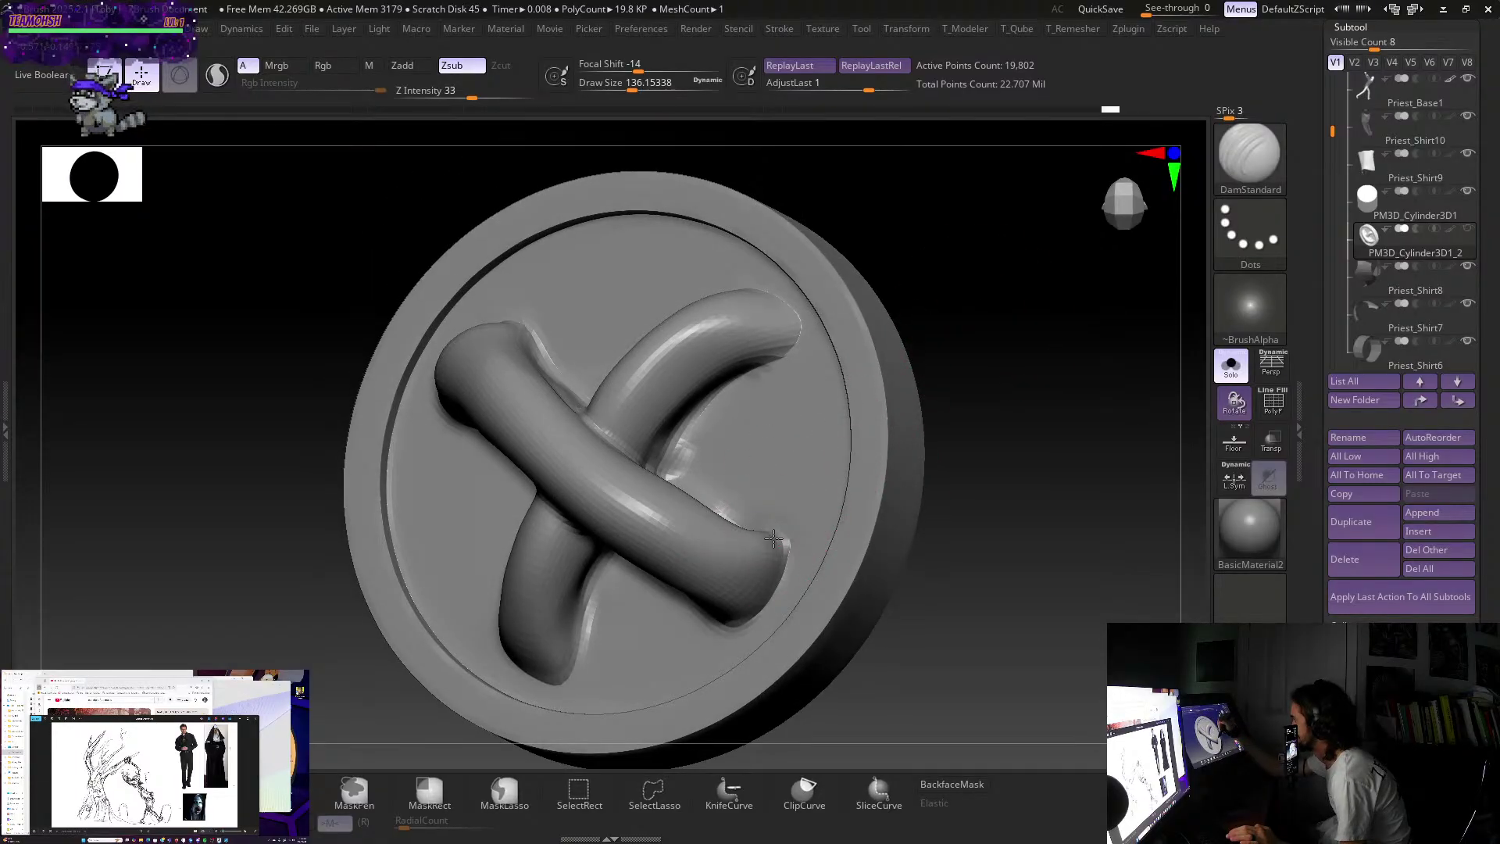
{"action": "left_click_drag", "start_coordinate": [934, 551], "coordinate": [954, 526]}
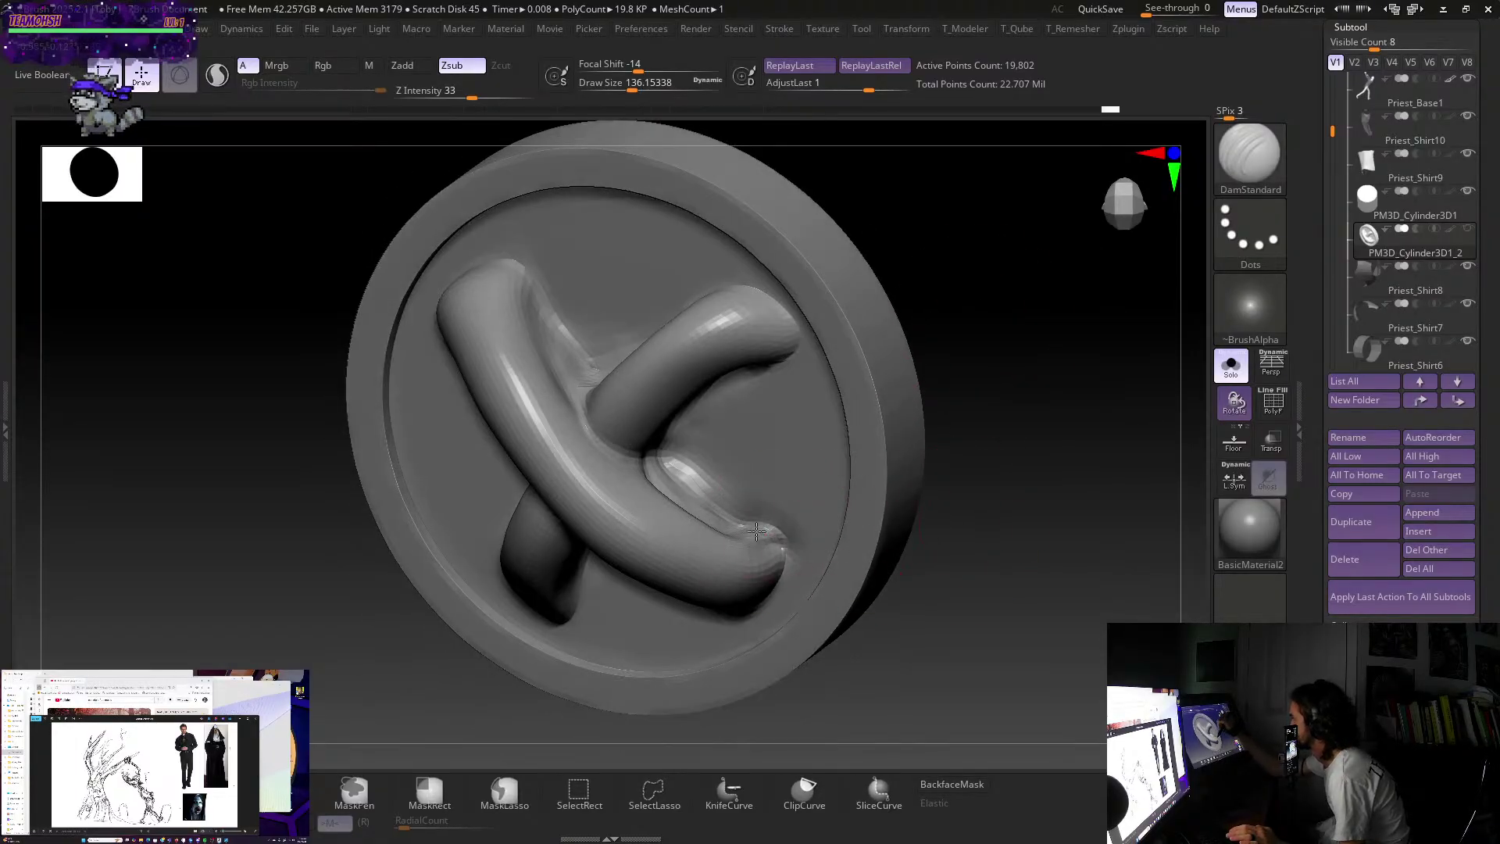
{"action": "left_click_drag", "start_coordinate": [916, 607], "coordinate": [971, 519], "text": "shift"}
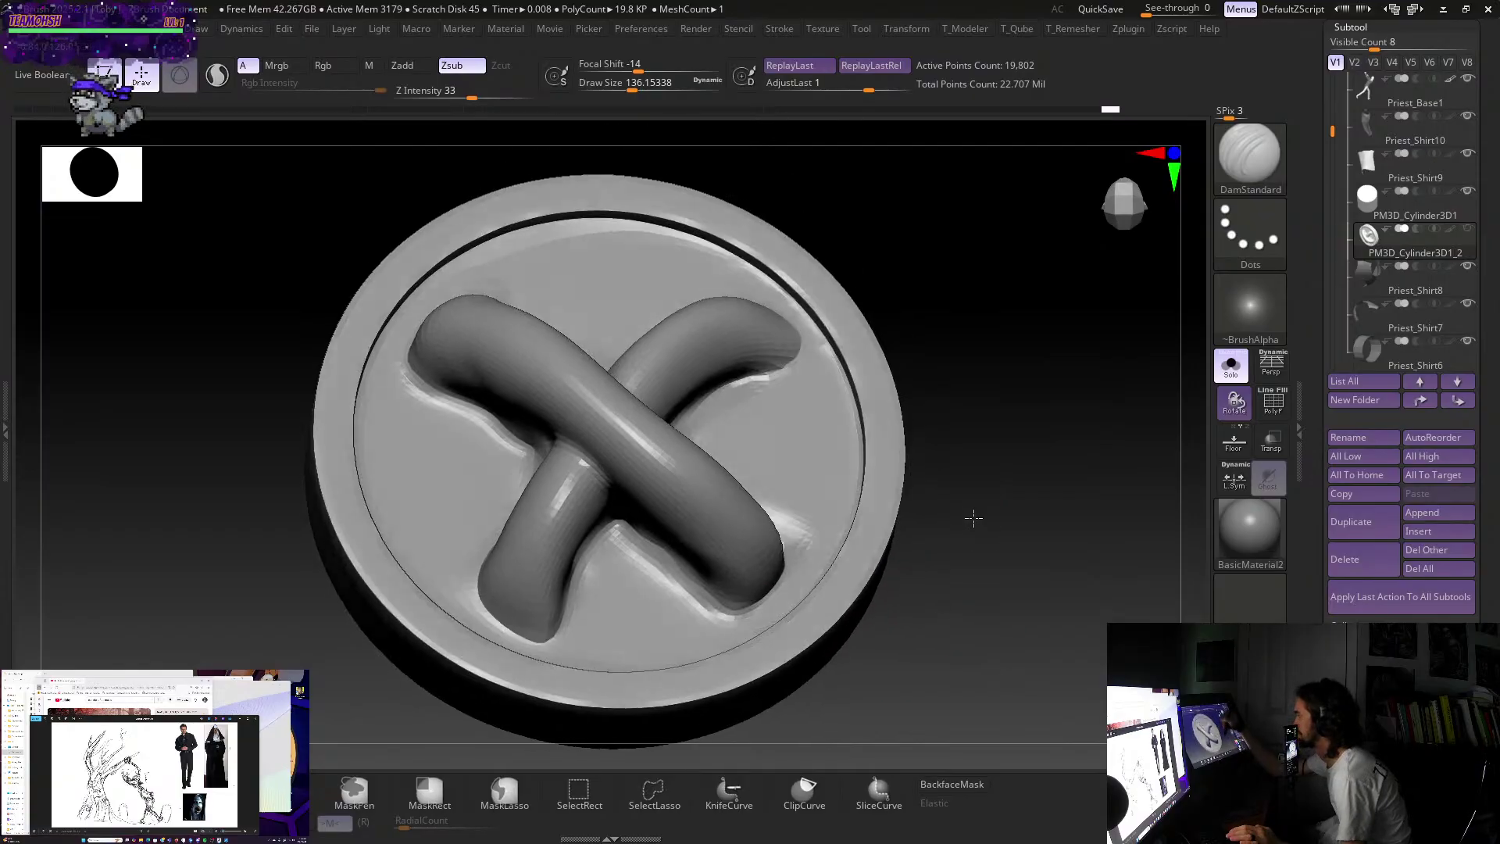
{"action": "left_click_drag", "start_coordinate": [701, 615], "coordinate": [719, 618]}
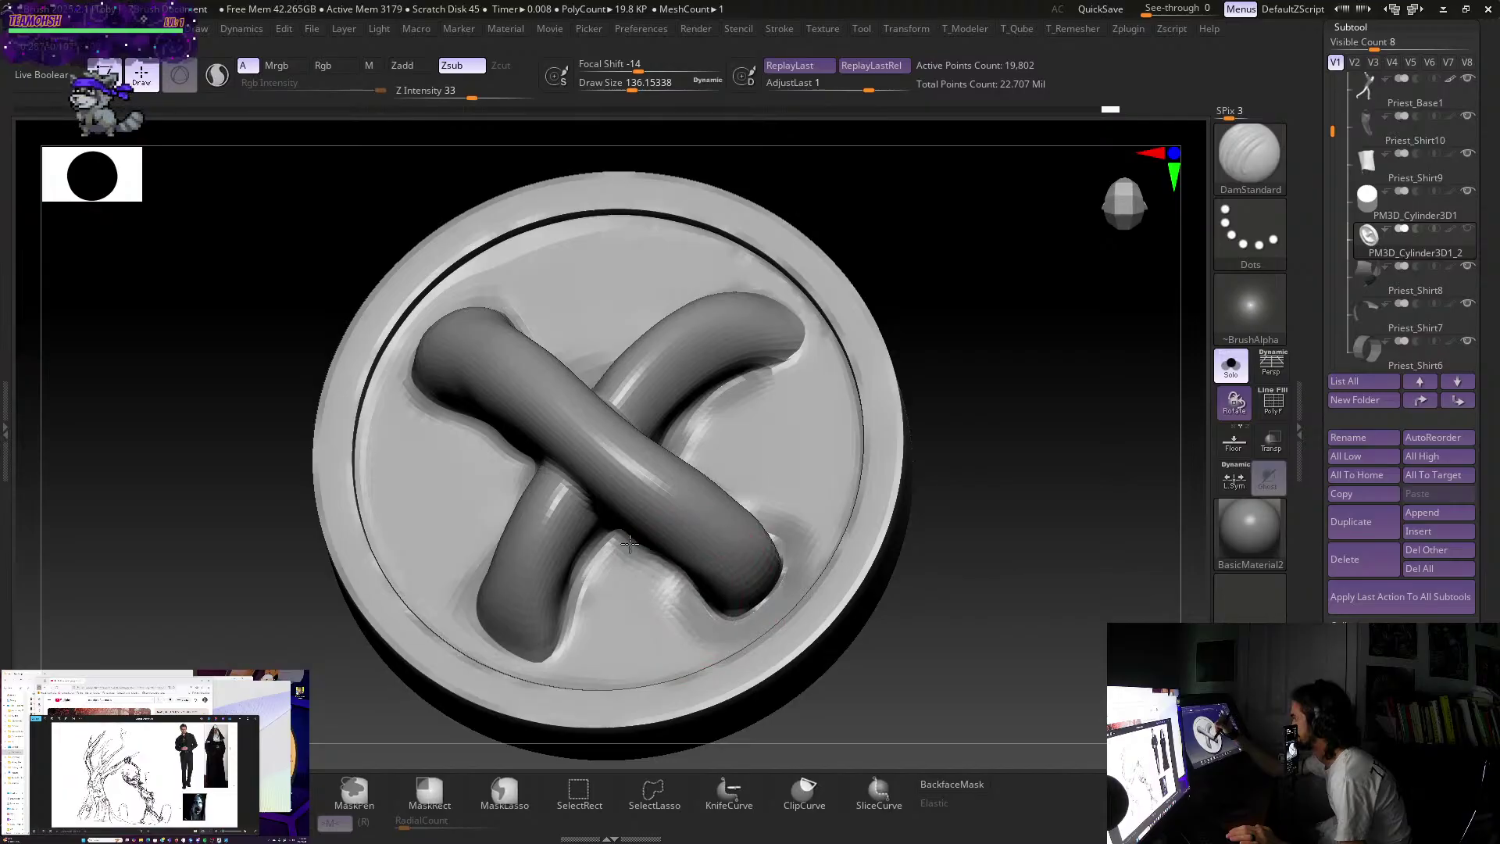
{"action": "left_click_drag", "start_coordinate": [1028, 508], "coordinate": [1035, 476]}
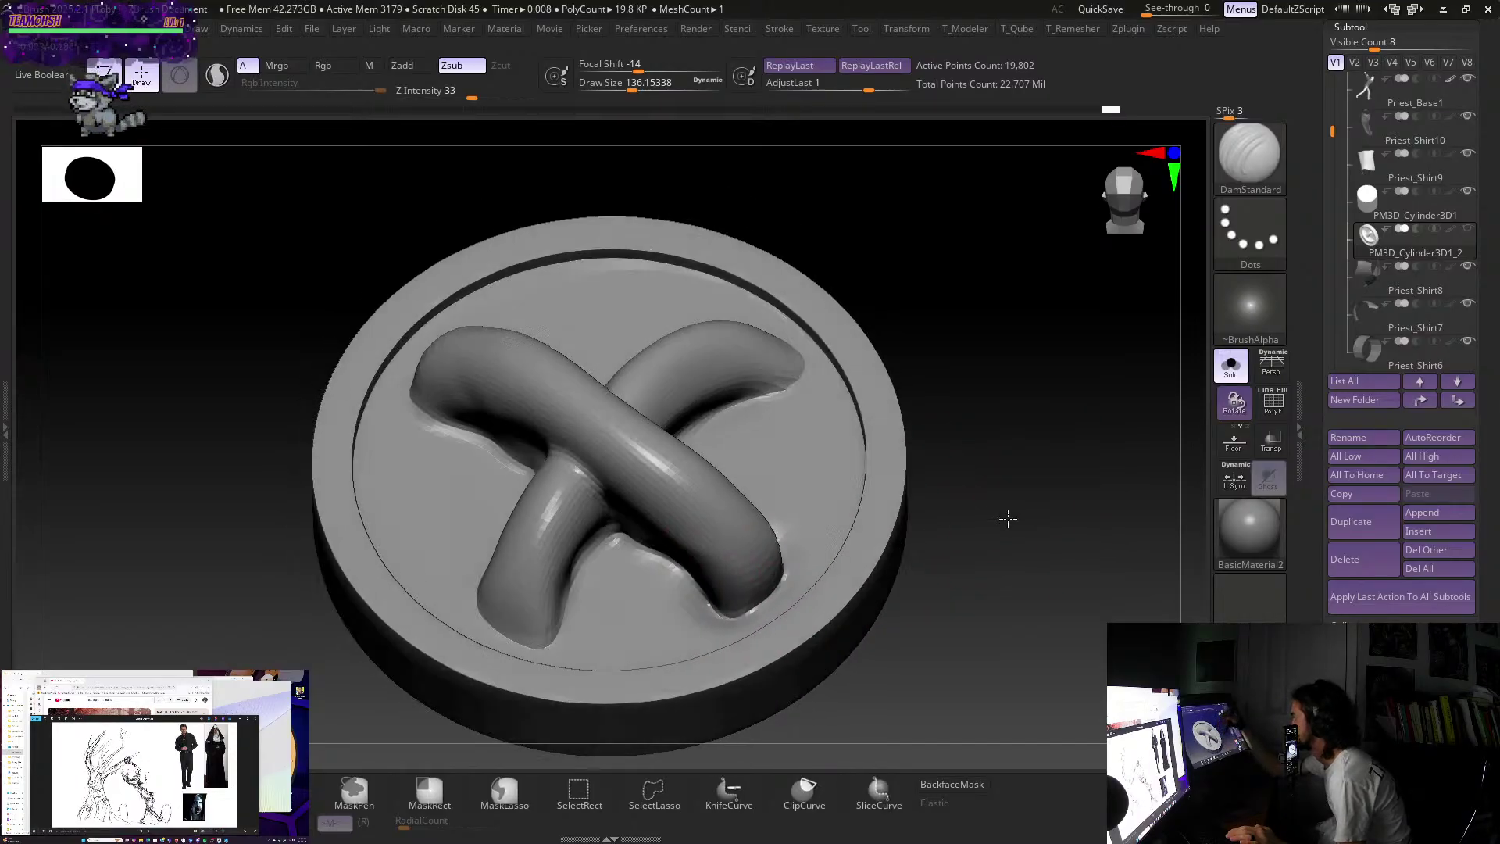
{"action": "left_click_drag", "start_coordinate": [1005, 519], "coordinate": [804, 562]}
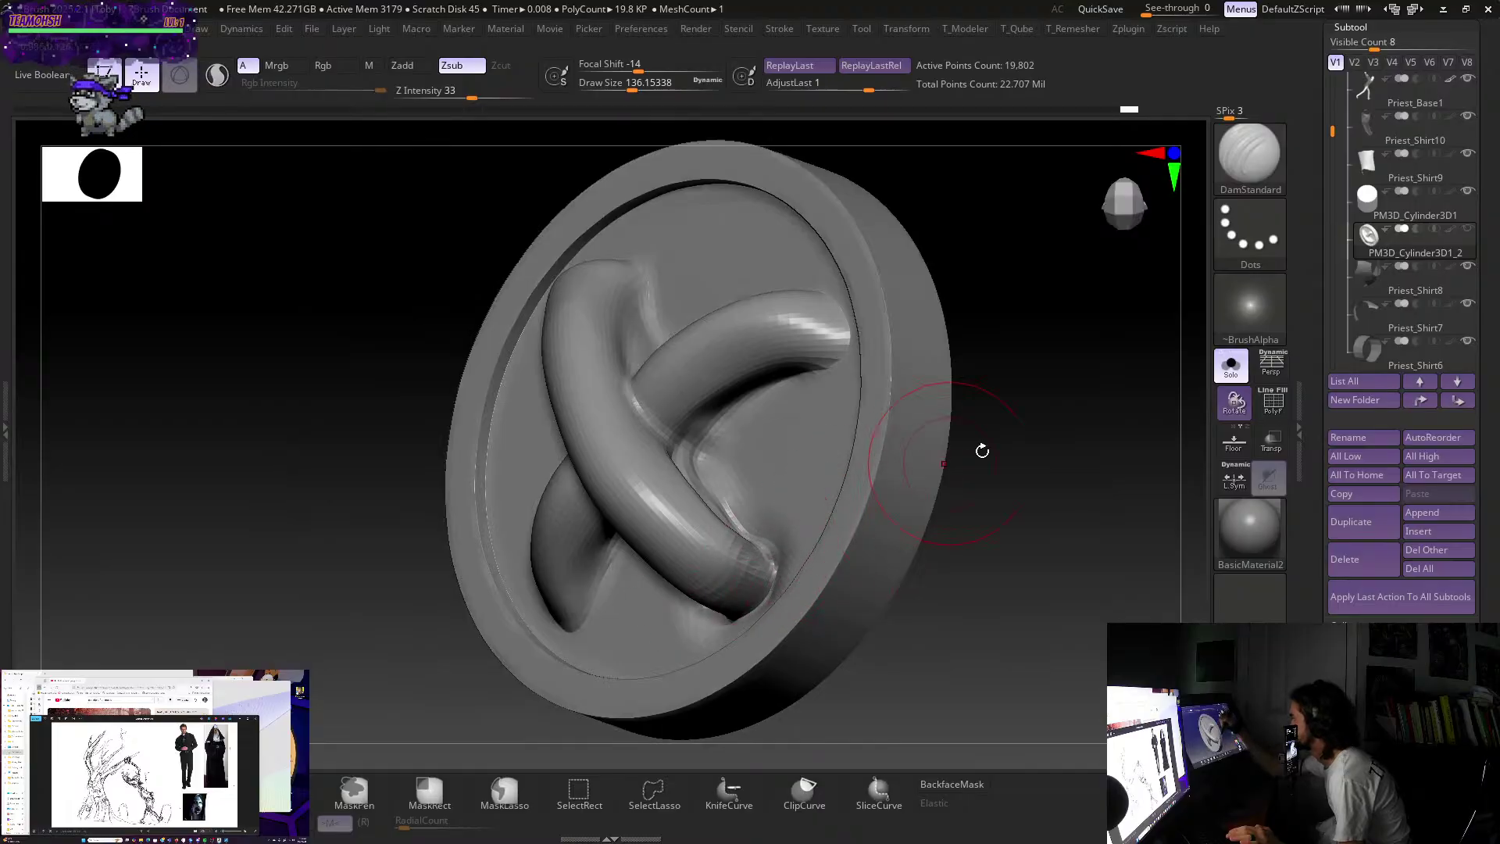
{"action": "left_click_drag", "start_coordinate": [983, 450], "coordinate": [1099, 469], "text": "shift"}
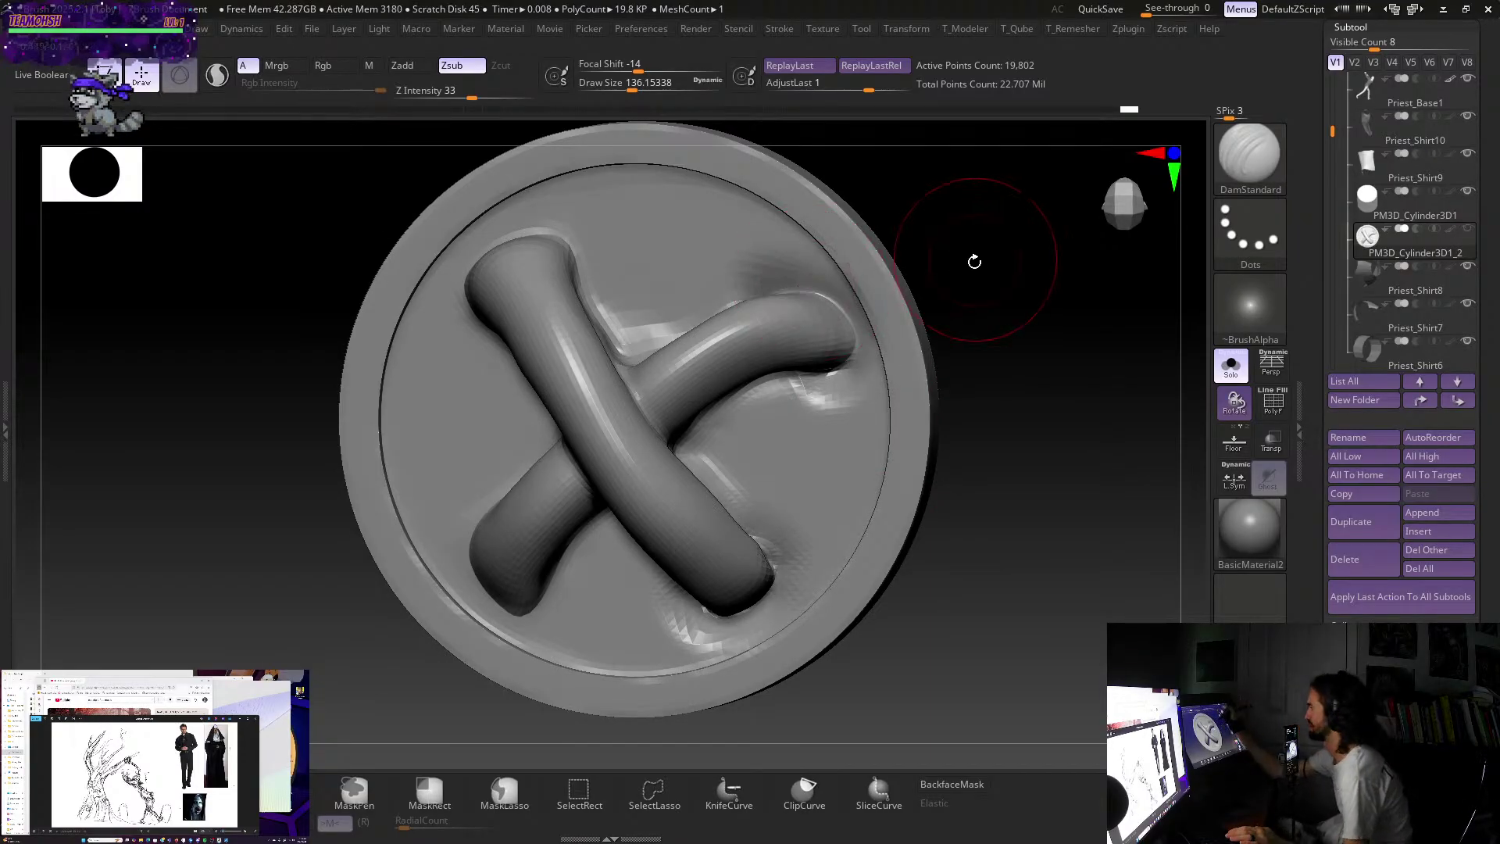
- Reduce the brush draw size to about 87 and carve a crease around the under-crossing thread's upper right end
{"action": "mouse_move", "coordinate": [975, 262]}
{"action": "left_mouse_down"}
{"action": "mouse_move", "coordinate": [982, 244]}
{"action": "mouse_move", "coordinate": [959, 281]}
{"action": "left_mouse_up"}
{"action": "key", "text": "s"}
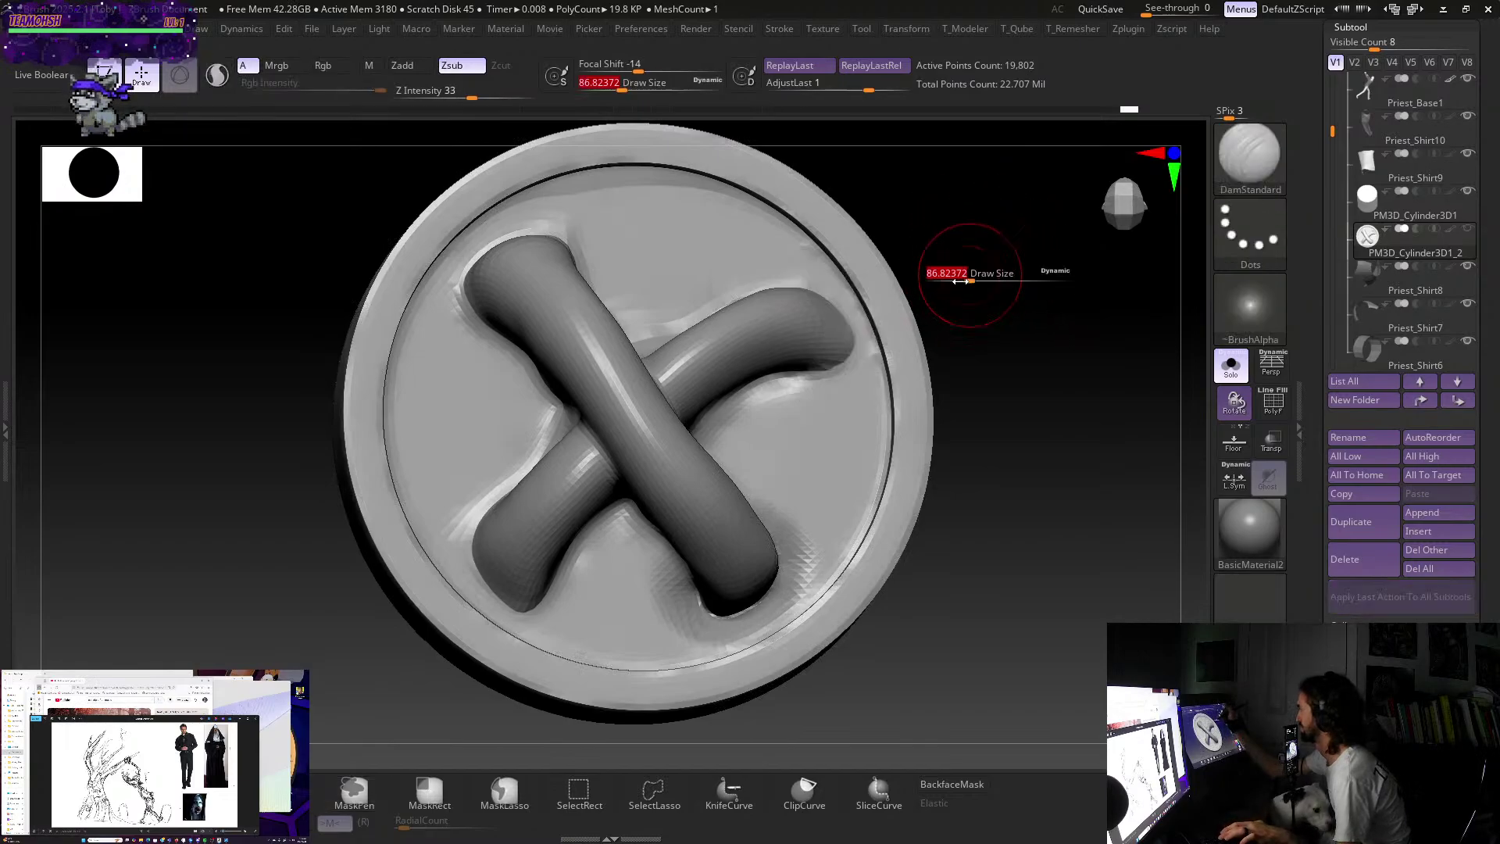
{"action": "left_click_drag", "start_coordinate": [832, 370], "coordinate": [842, 334]}
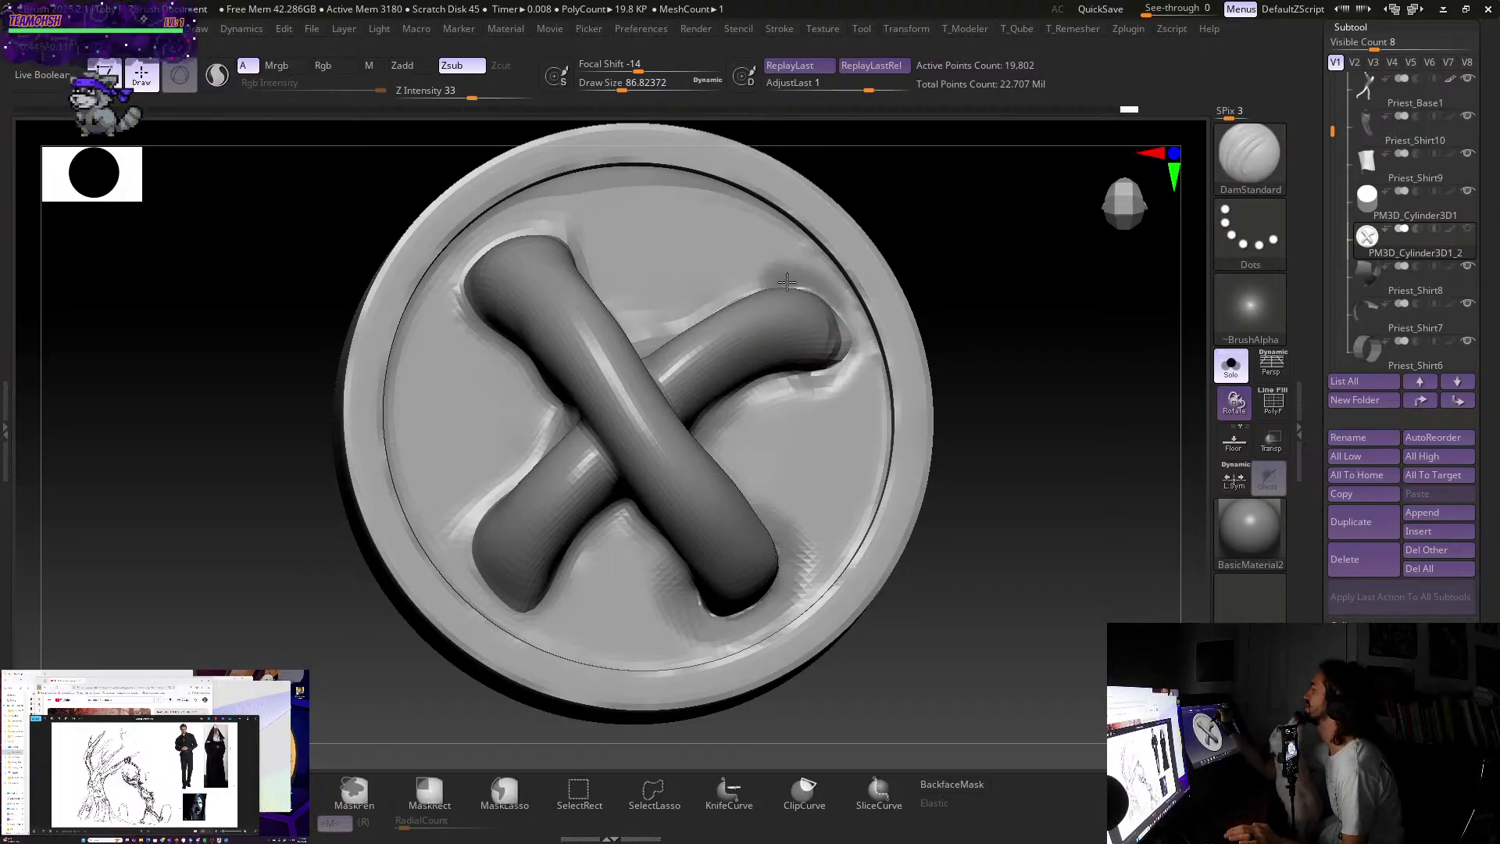
{"action": "mouse_move", "coordinate": [924, 249]}
{"action": "left_mouse_down"}
{"action": "mouse_move", "coordinate": [964, 292]}
{"action": "mouse_move", "coordinate": [994, 268]}
{"action": "mouse_move", "coordinate": [804, 378]}
{"action": "left_mouse_up"}
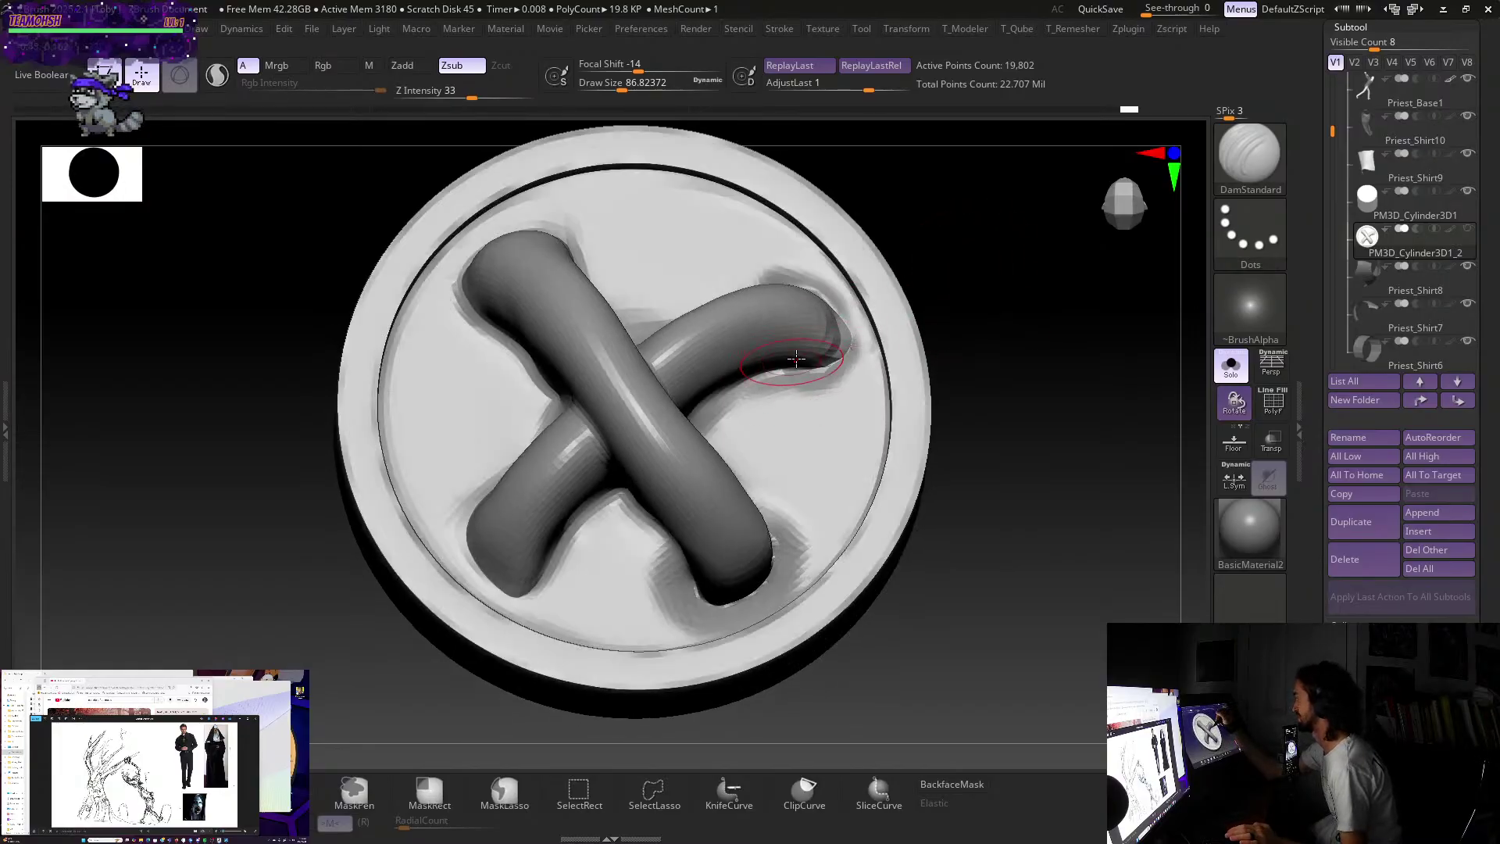
- Carve creases around the under-crossing thread's lower left end and into the gap beside the thread crossing
{"action": "mouse_move", "coordinate": [995, 306]}
{"action": "left_mouse_down"}
{"action": "mouse_move", "coordinate": [981, 278]}
{"action": "mouse_move", "coordinate": [539, 538]}
{"action": "left_mouse_up"}
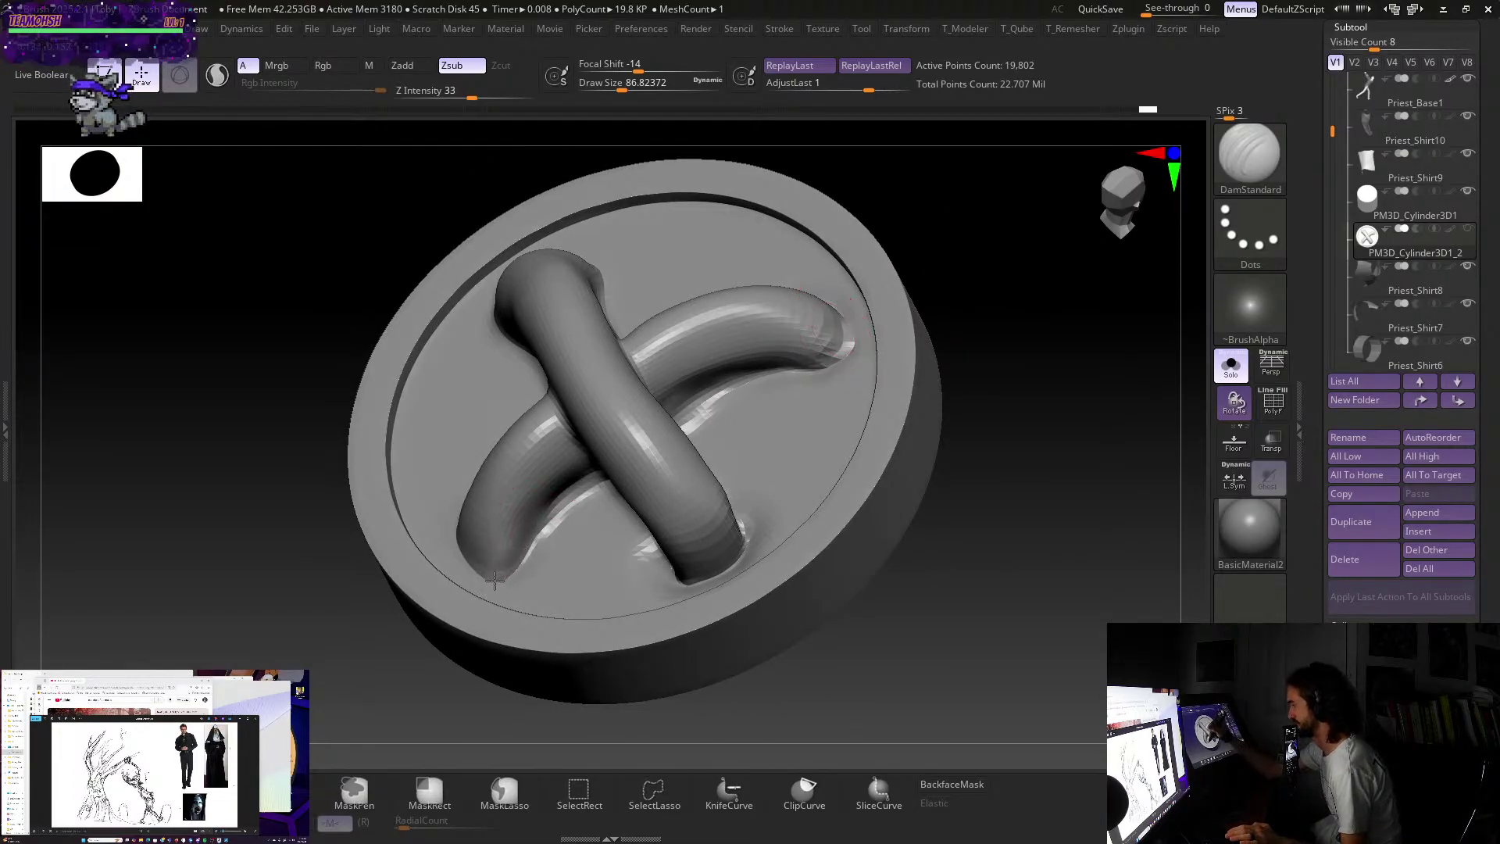
{"action": "mouse_move", "coordinate": [976, 320]}
{"action": "left_mouse_down"}
{"action": "mouse_move", "coordinate": [1058, 338]}
{"action": "mouse_move", "coordinate": [446, 495]}
{"action": "left_mouse_up"}
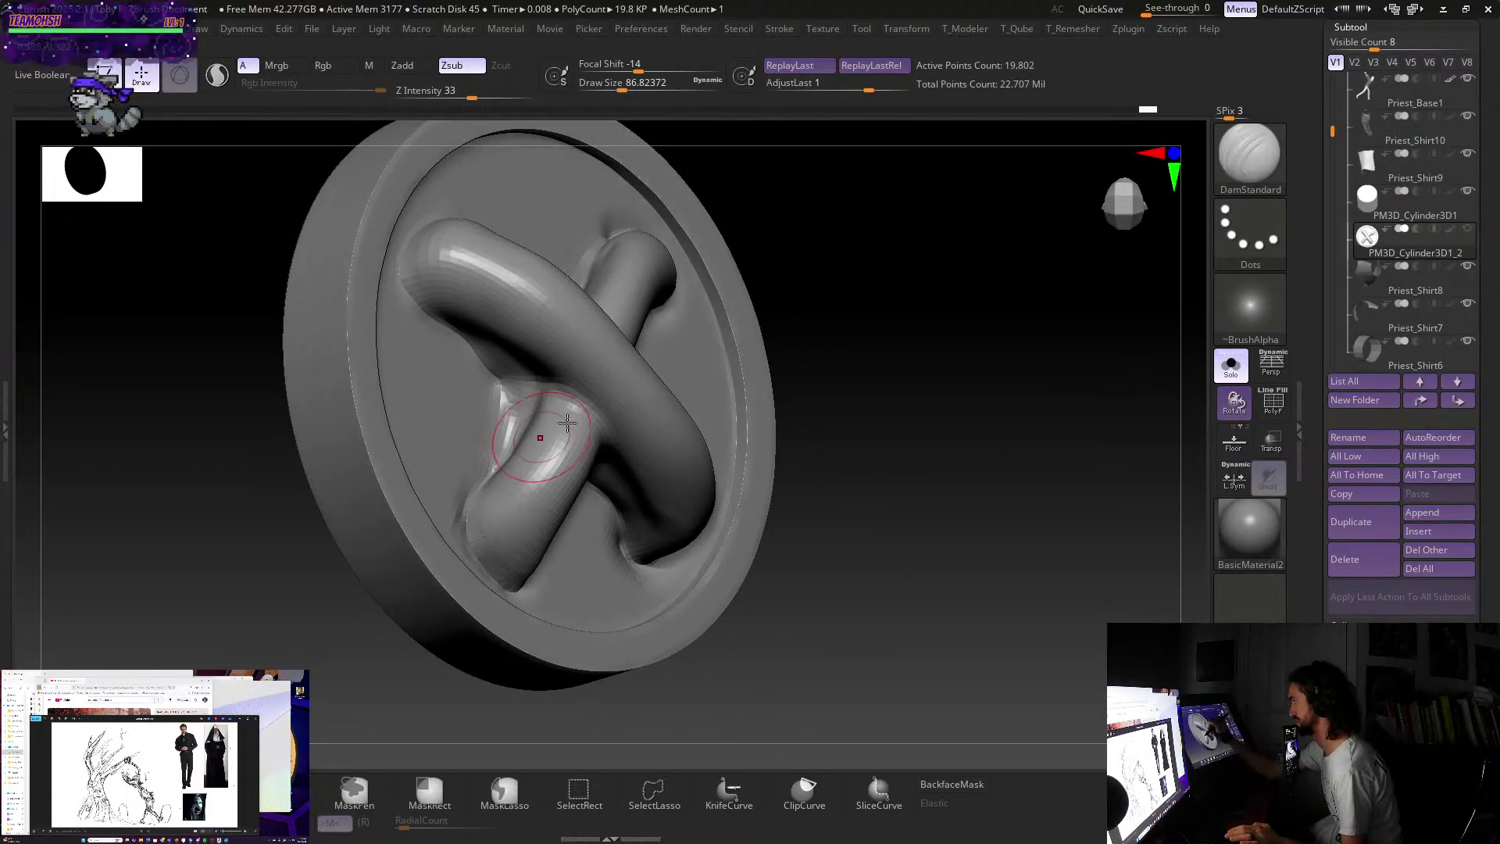
{"action": "mouse_move", "coordinate": [891, 312]}
{"action": "left_mouse_down"}
{"action": "mouse_move", "coordinate": [847, 292]}
{"action": "mouse_move", "coordinate": [522, 422]}
{"action": "left_mouse_up"}
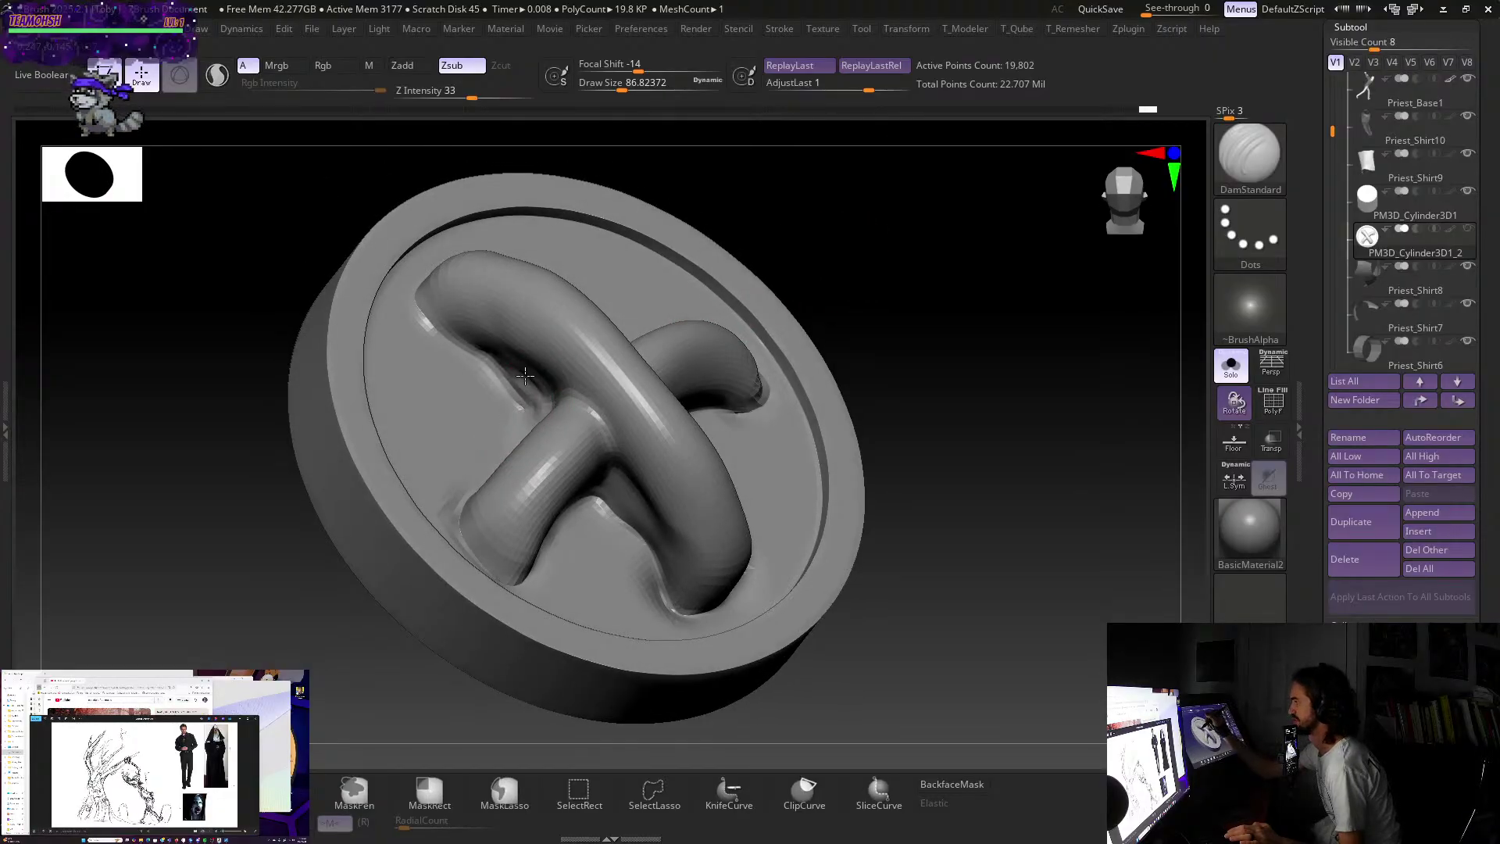
{"action": "left_click_drag", "start_coordinate": [891, 305], "coordinate": [867, 308]}
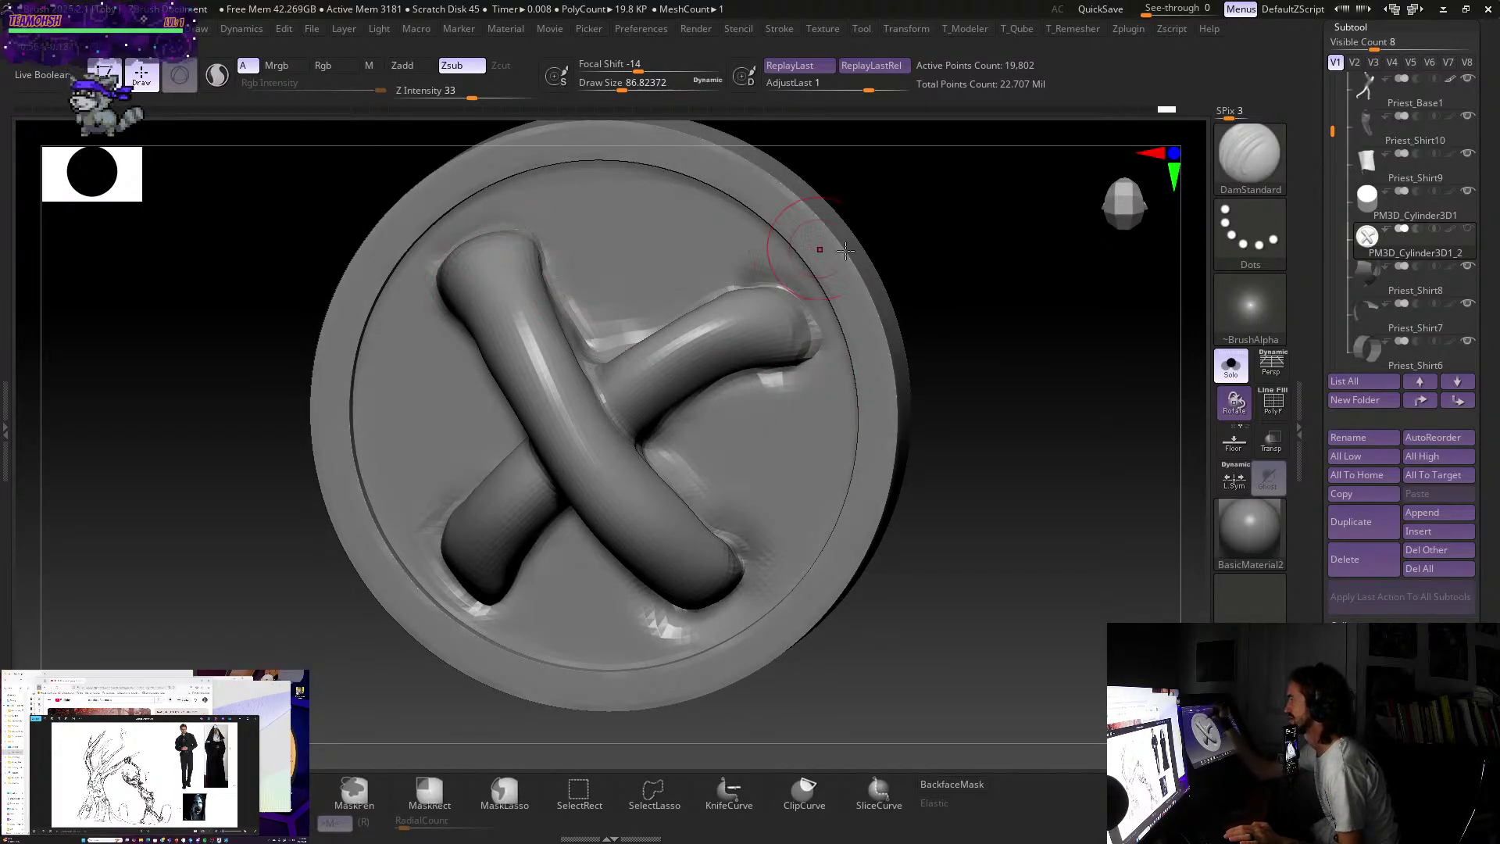
{"action": "left_click_drag", "start_coordinate": [846, 250], "coordinate": [904, 243]}
{"action": "left_click_drag", "start_coordinate": [1004, 334], "coordinate": [913, 380]}
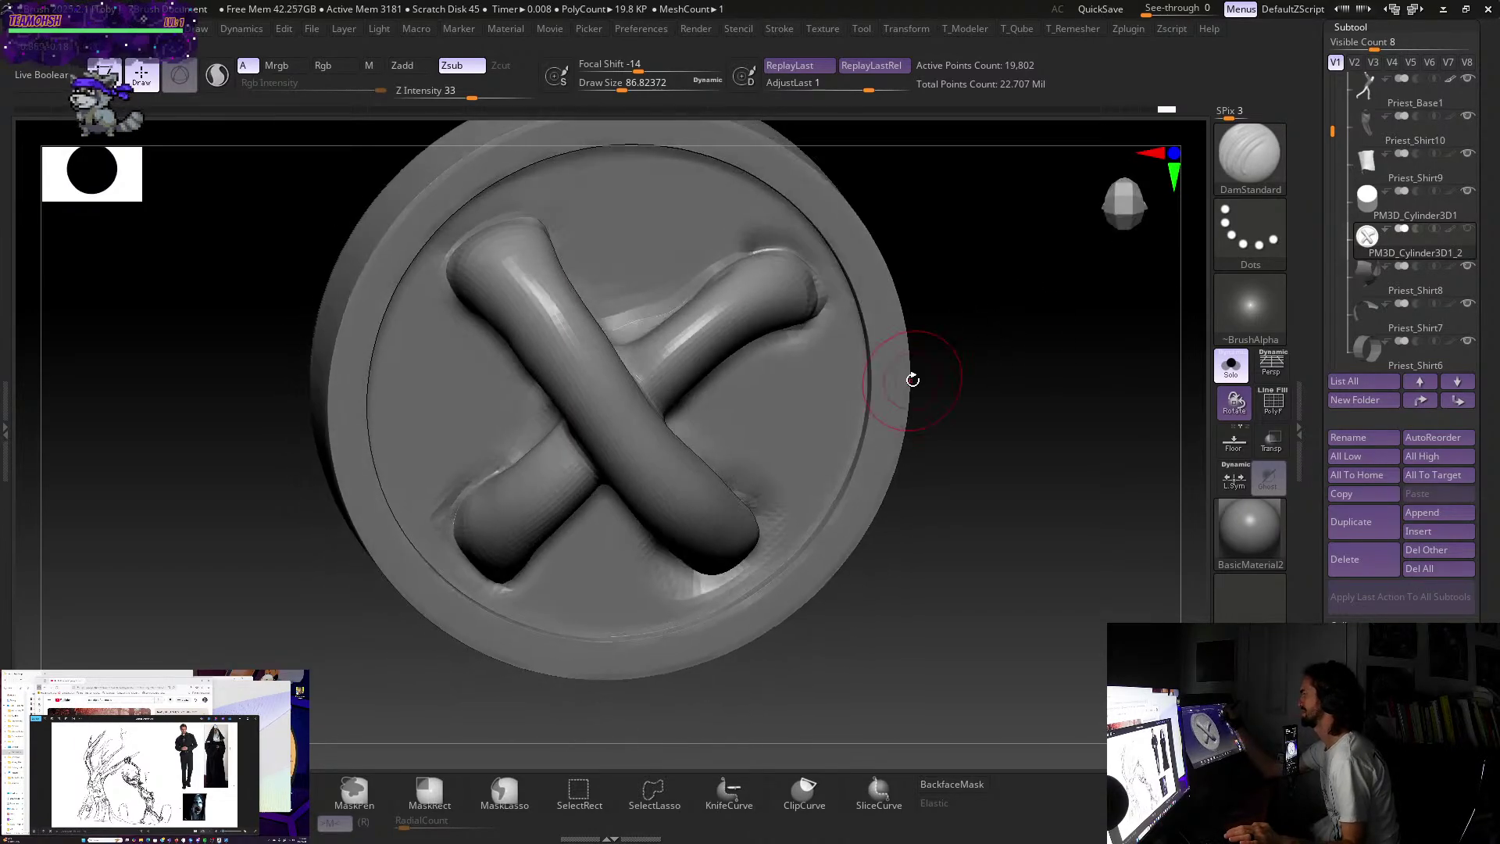
{"action": "left_click_drag", "start_coordinate": [977, 328], "coordinate": [504, 402]}
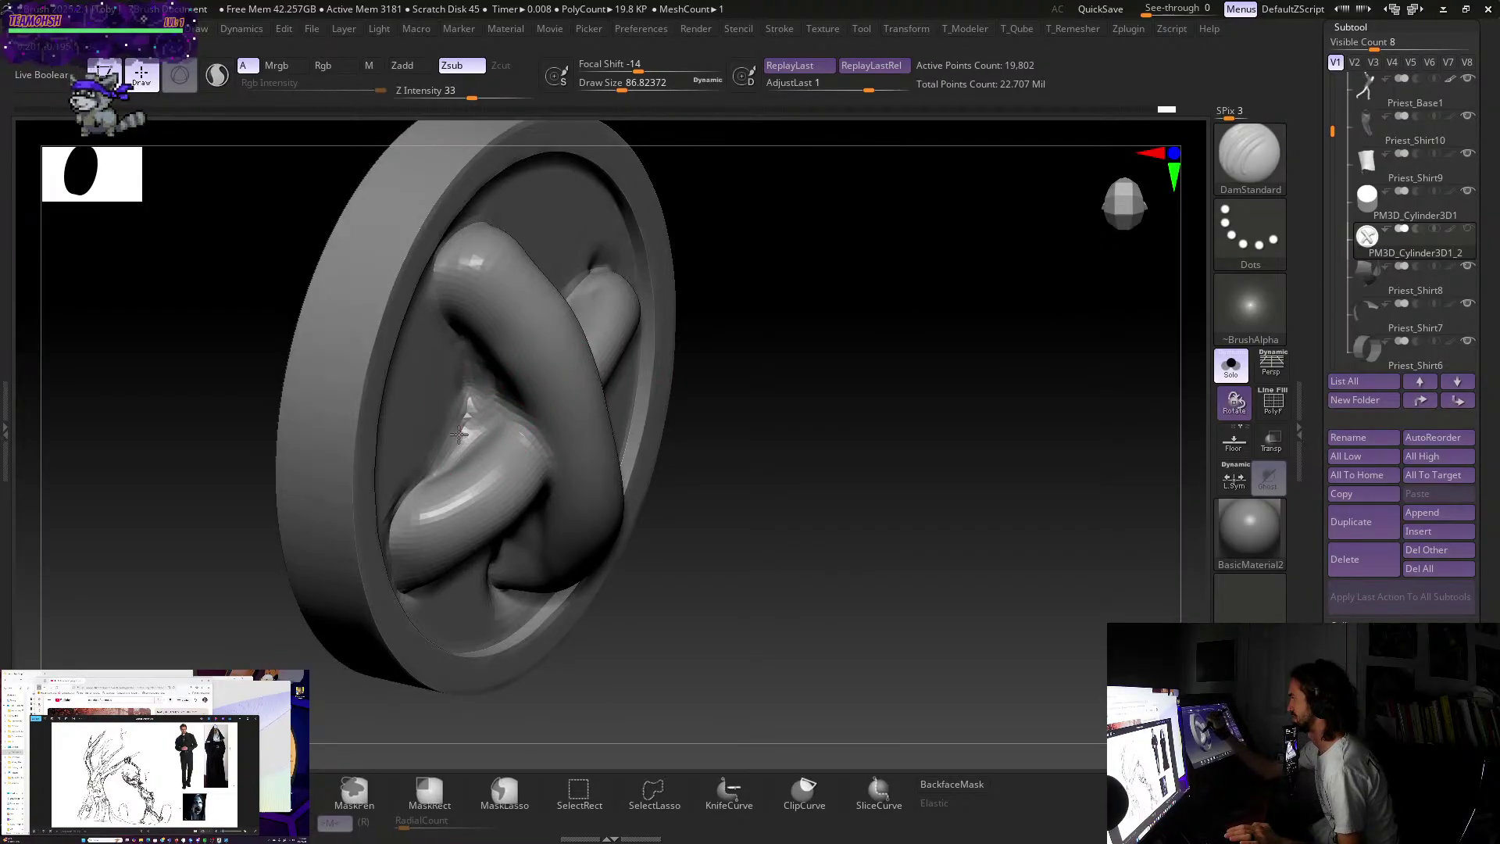
{"action": "left_click_drag", "start_coordinate": [863, 368], "coordinate": [868, 302]}
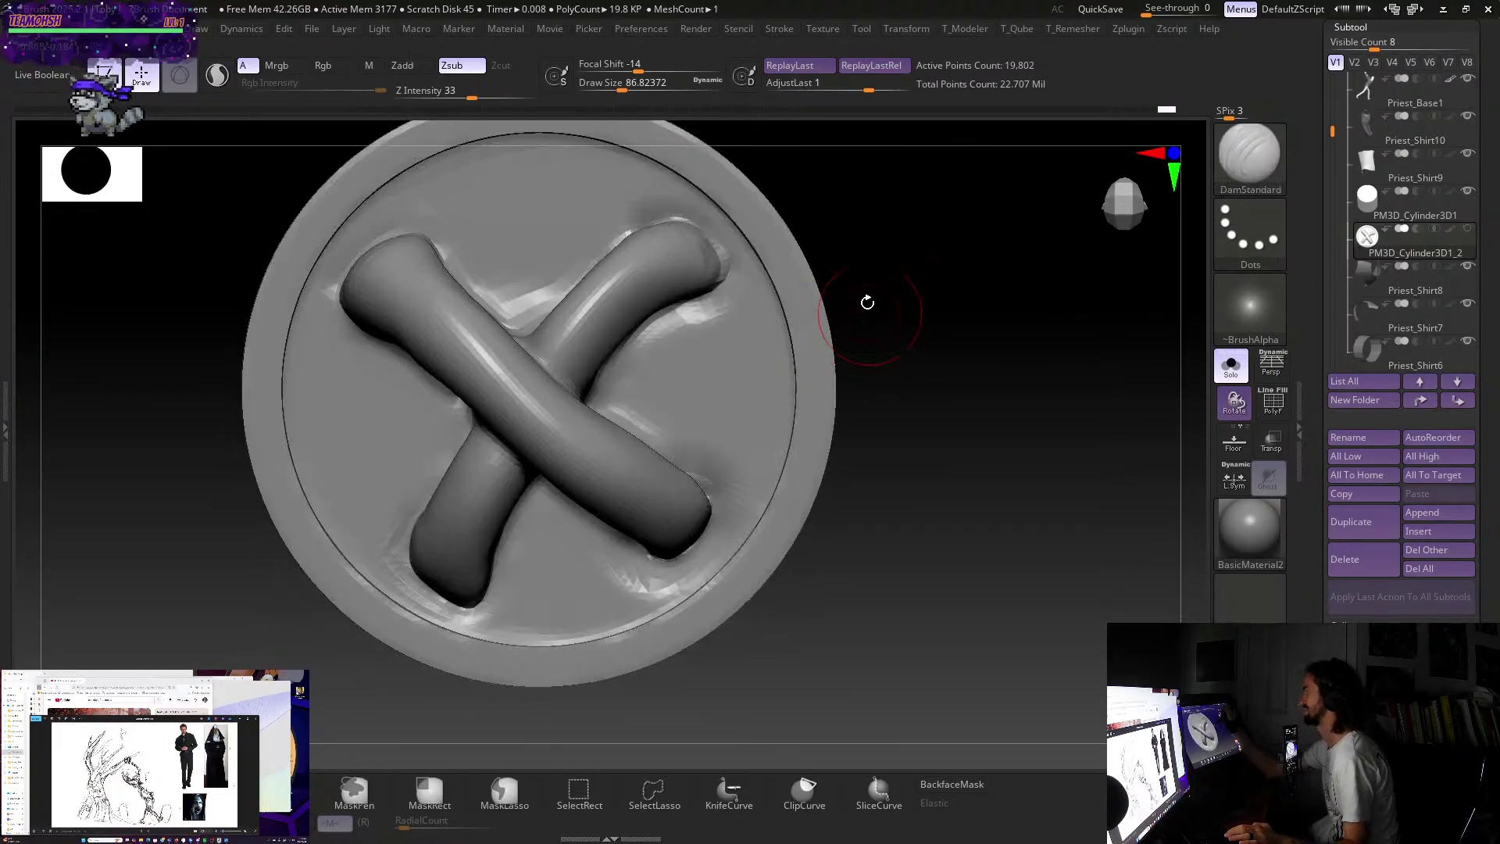
- Run ZRemesher on the button with Same, Adapt and KeepGroups enabled, and check the new topology in the polyframe
{"action": "mouse_move", "coordinate": [914, 546]}
{"action": "left_mouse_down", "text": "alt"}
{"action": "mouse_move", "coordinate": [870, 458]}
{"action": "mouse_move", "coordinate": [868, 628]}
{"action": "left_mouse_up", "text": "alt"}
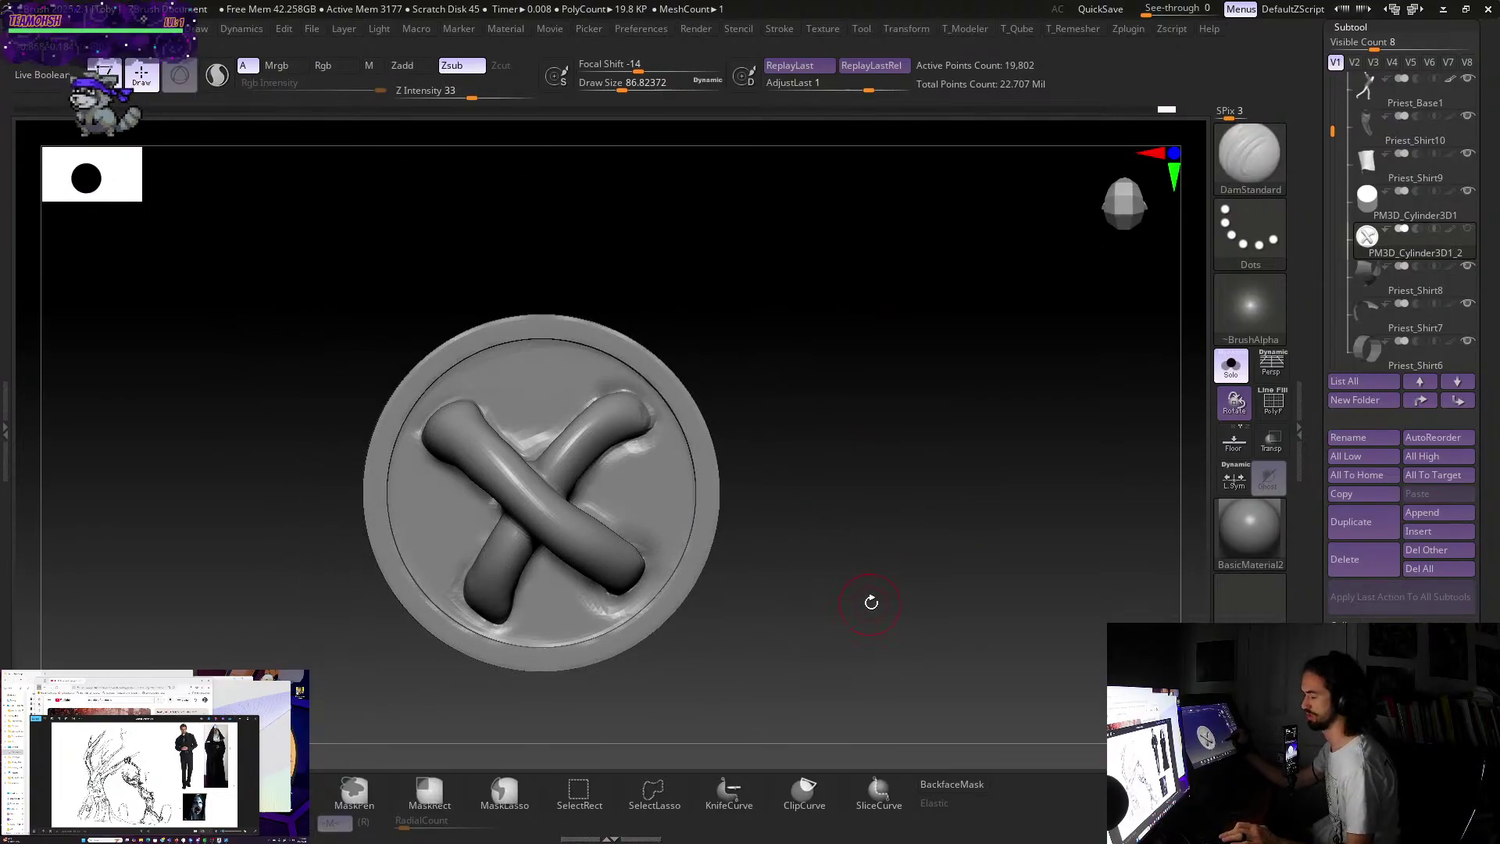
{"action": "key", "text": "r"}
{"action": "left_click", "coordinate": [892, 564]}
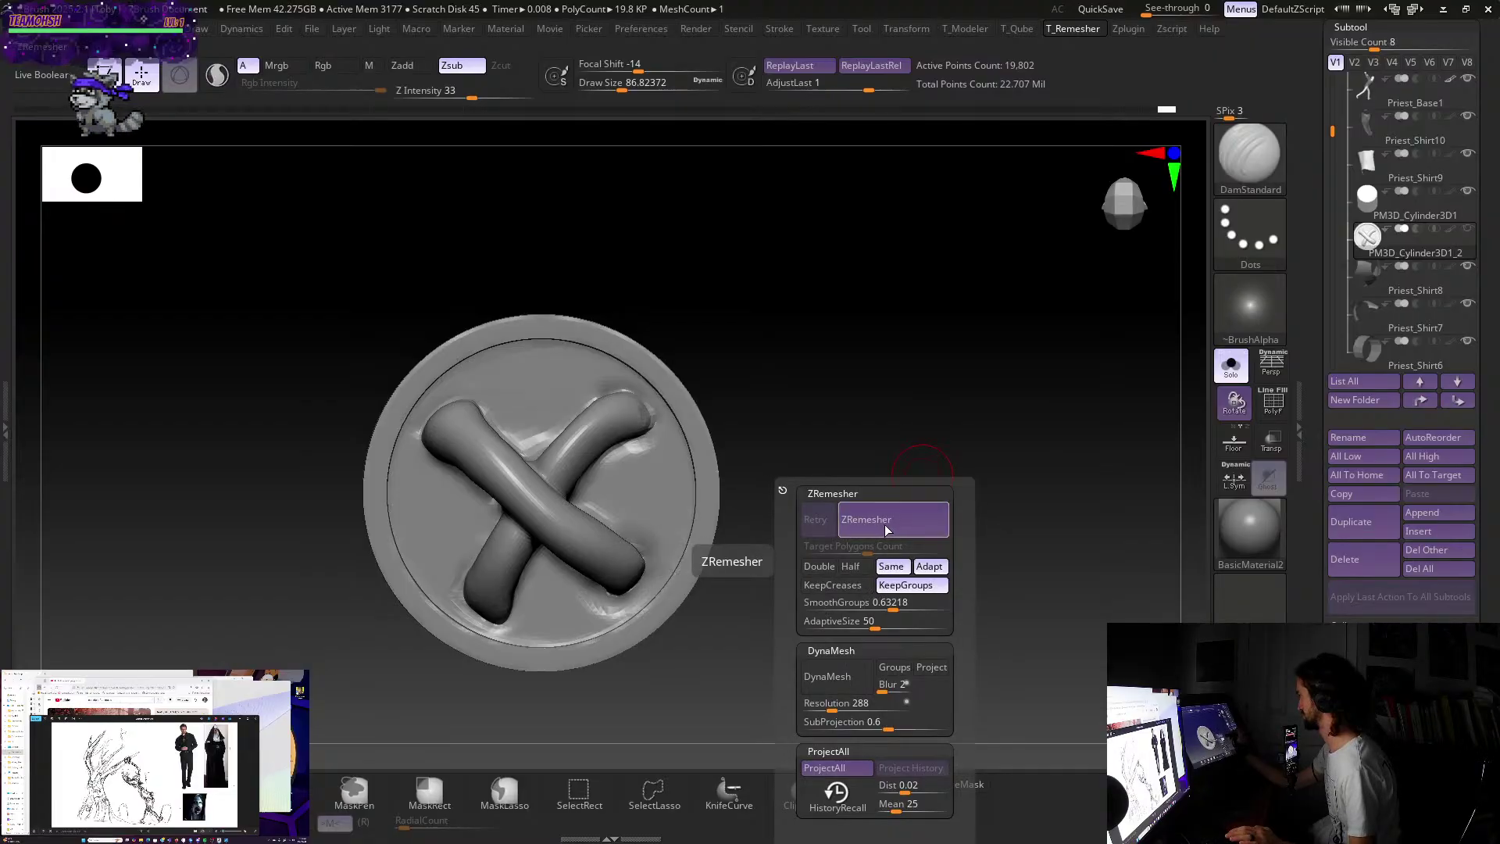
{"action": "left_click", "coordinate": [893, 517]}
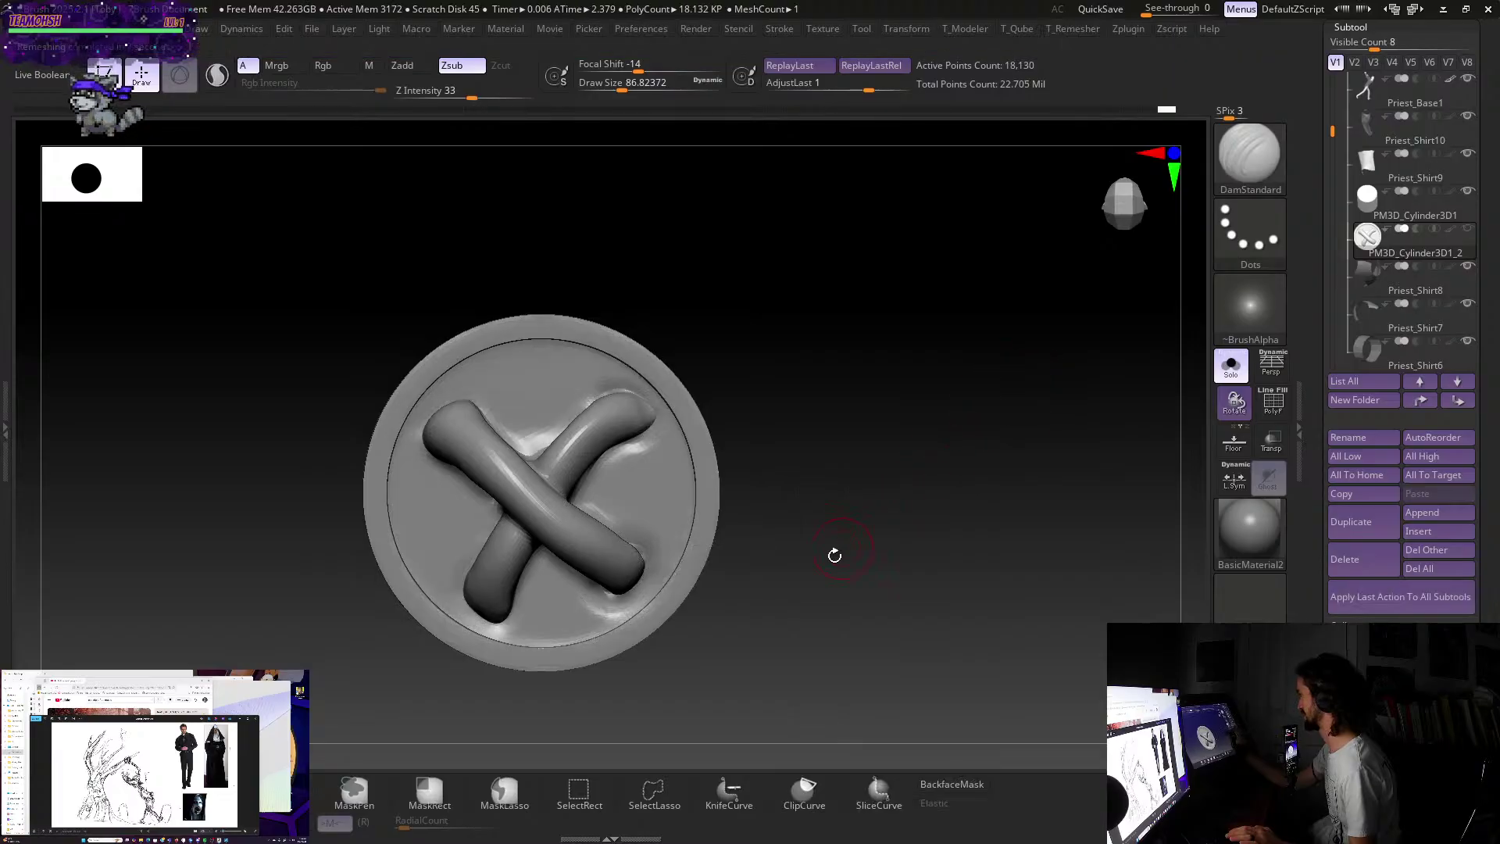
{"action": "left_click_drag", "start_coordinate": [777, 664], "coordinate": [871, 526]}
{"action": "left_click", "coordinate": [1281, 410]}
{"action": "left_click", "coordinate": [1270, 414]}
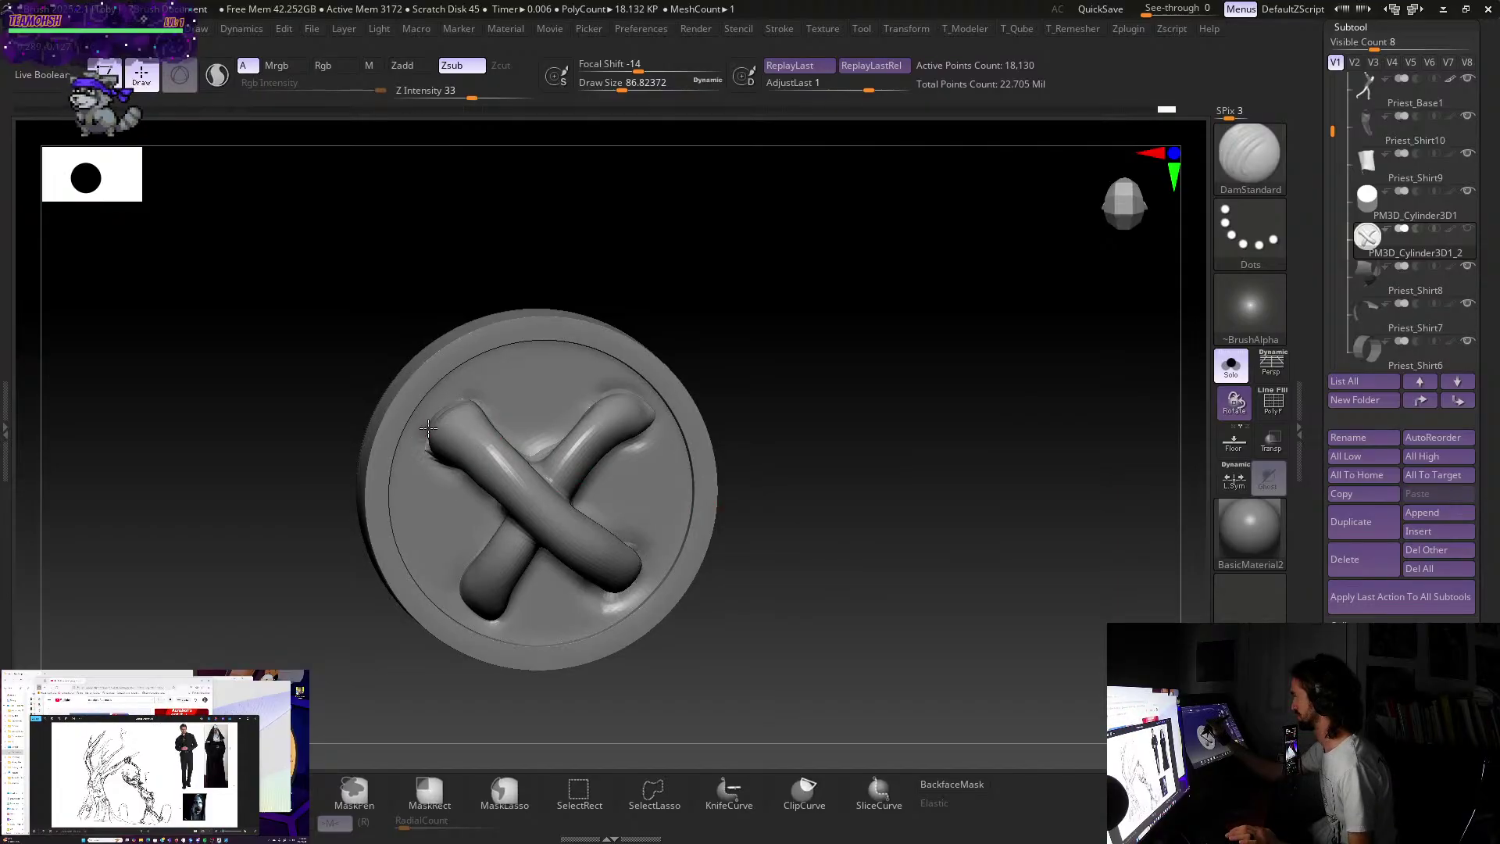
- Enlarge the brush draw size to about 132 and re-carve the creases where the thread ends enter the button
{"action": "mouse_move", "coordinate": [693, 357]}
{"action": "left_mouse_down"}
{"action": "mouse_move", "coordinate": [847, 361]}
{"action": "mouse_move", "coordinate": [854, 349]}
{"action": "mouse_move", "coordinate": [481, 409]}
{"action": "left_mouse_up"}
{"action": "key", "text": "s"}
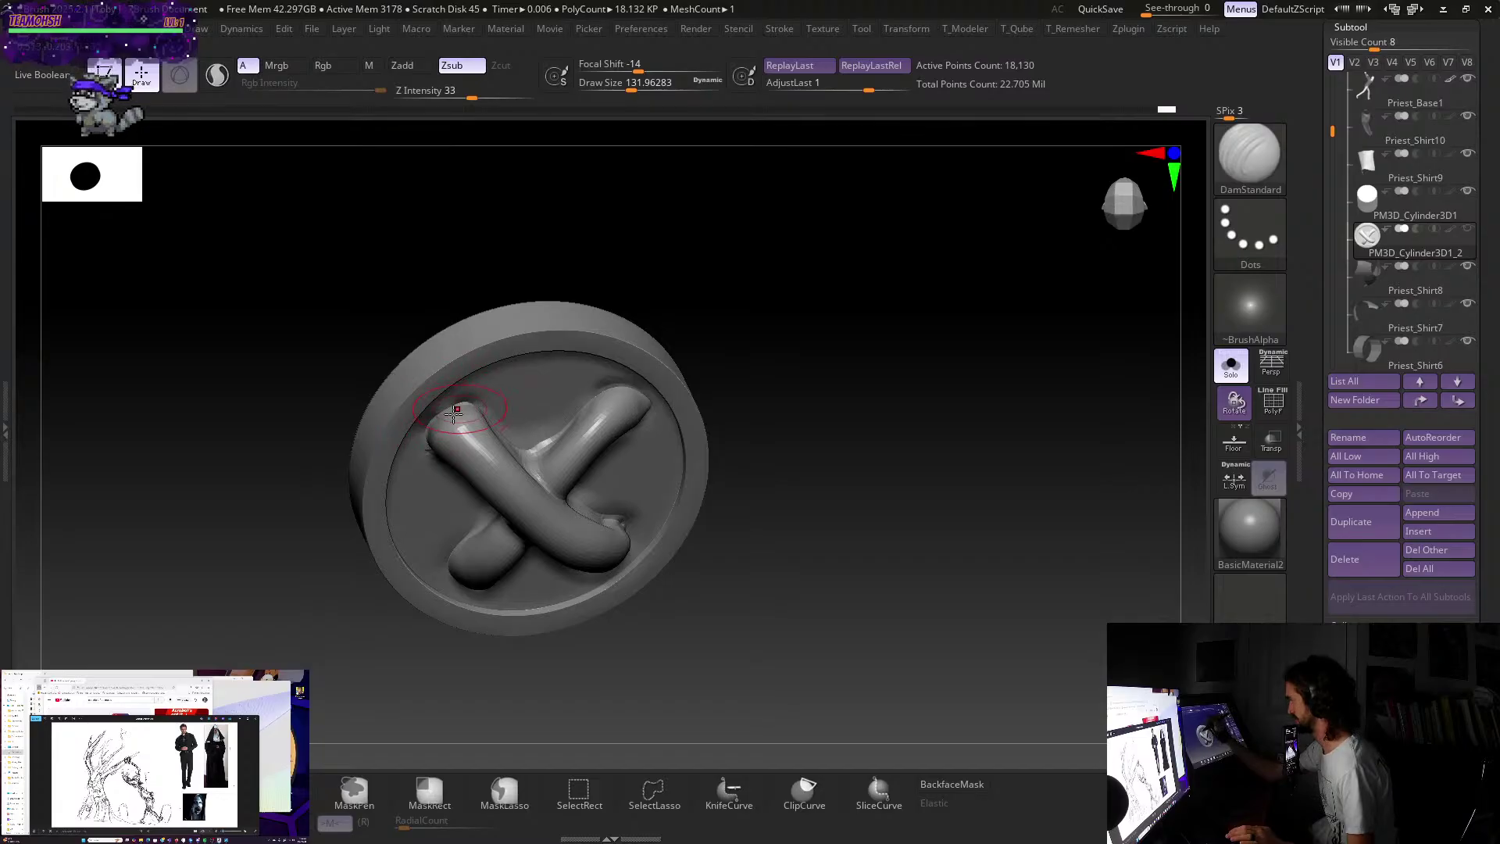
{"action": "left_click_drag", "start_coordinate": [786, 360], "coordinate": [800, 335], "text": "shift"}
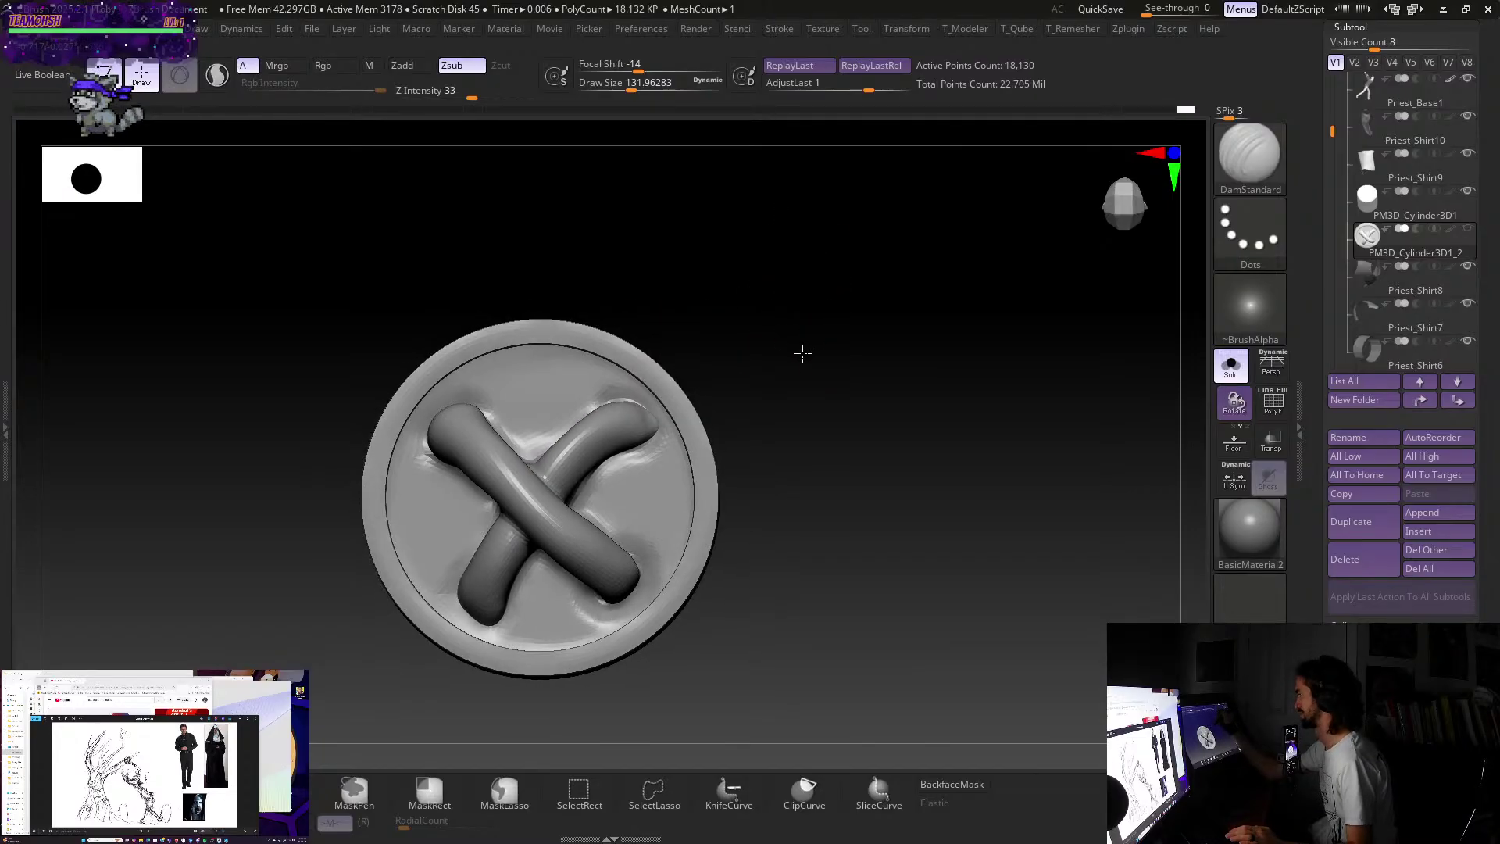
- Run ZRemesher on the button again with the Half option and groups kept
{"action": "key", "text": "shift+r"}
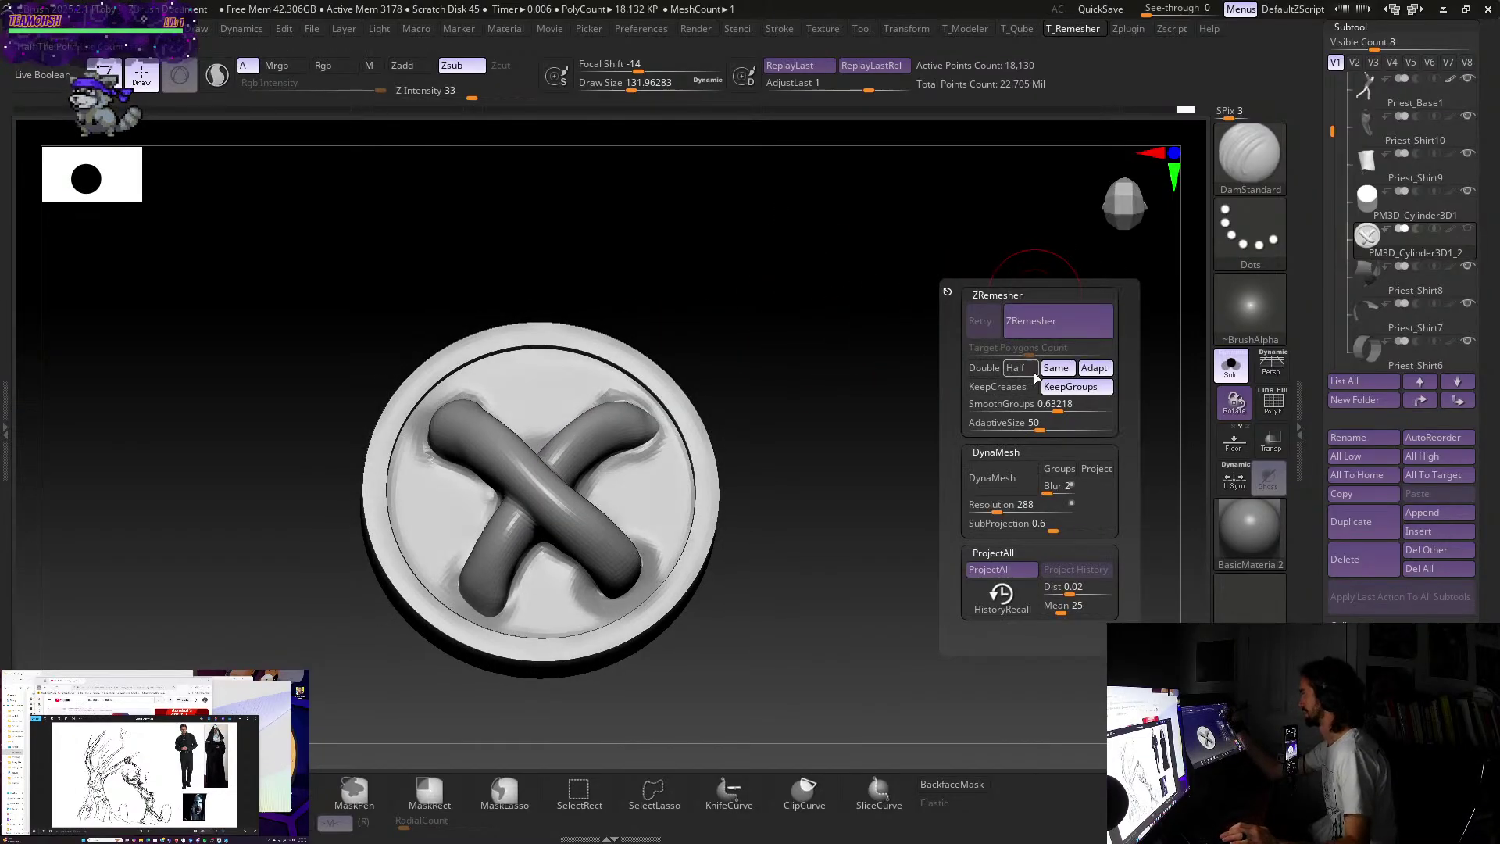
{"action": "left_click", "coordinate": [1042, 324]}
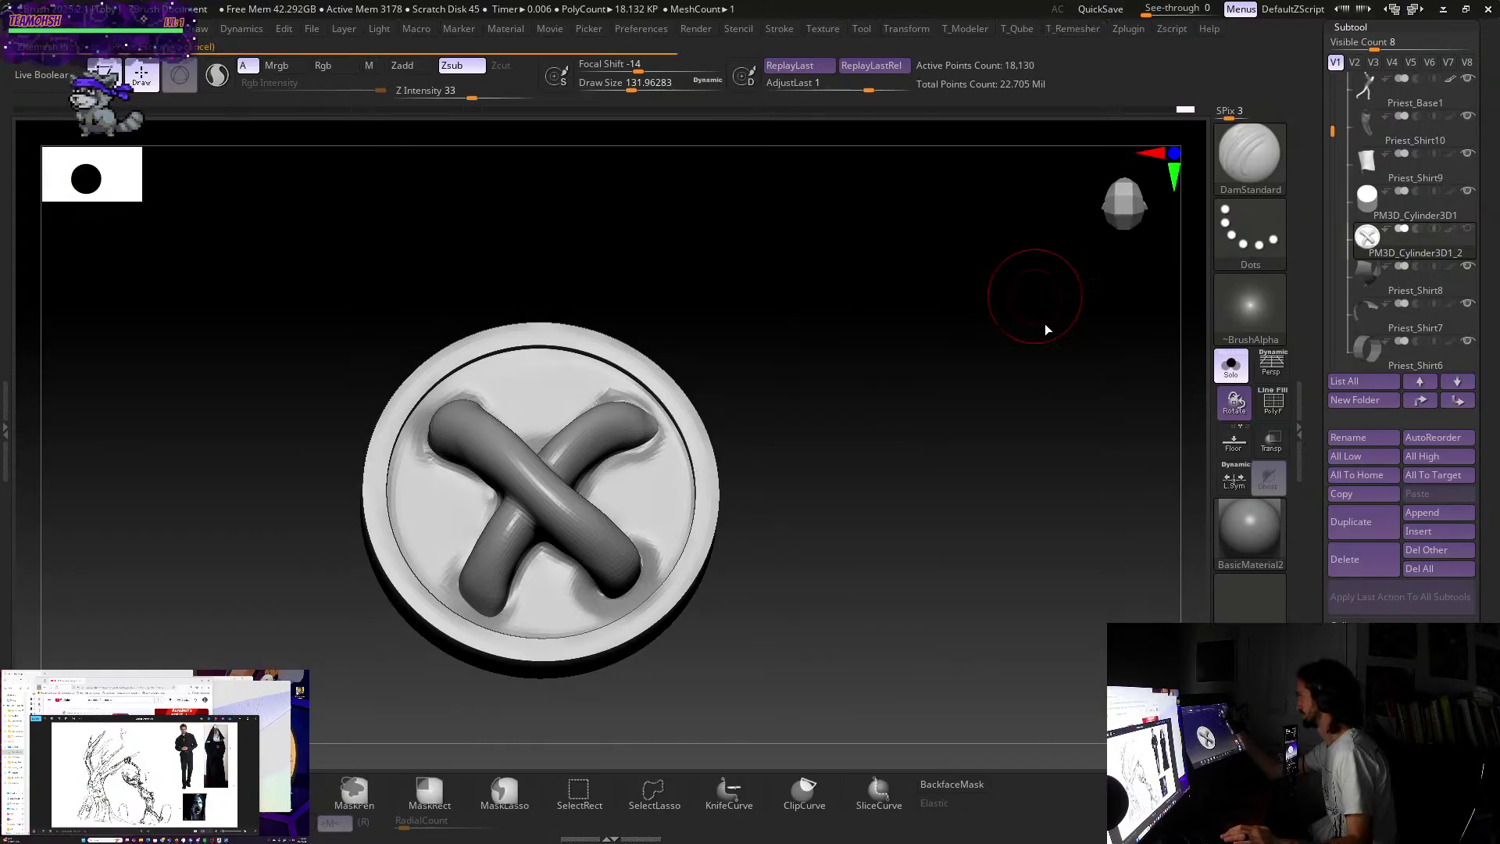
{"action": "key", "text": "ctrl"}
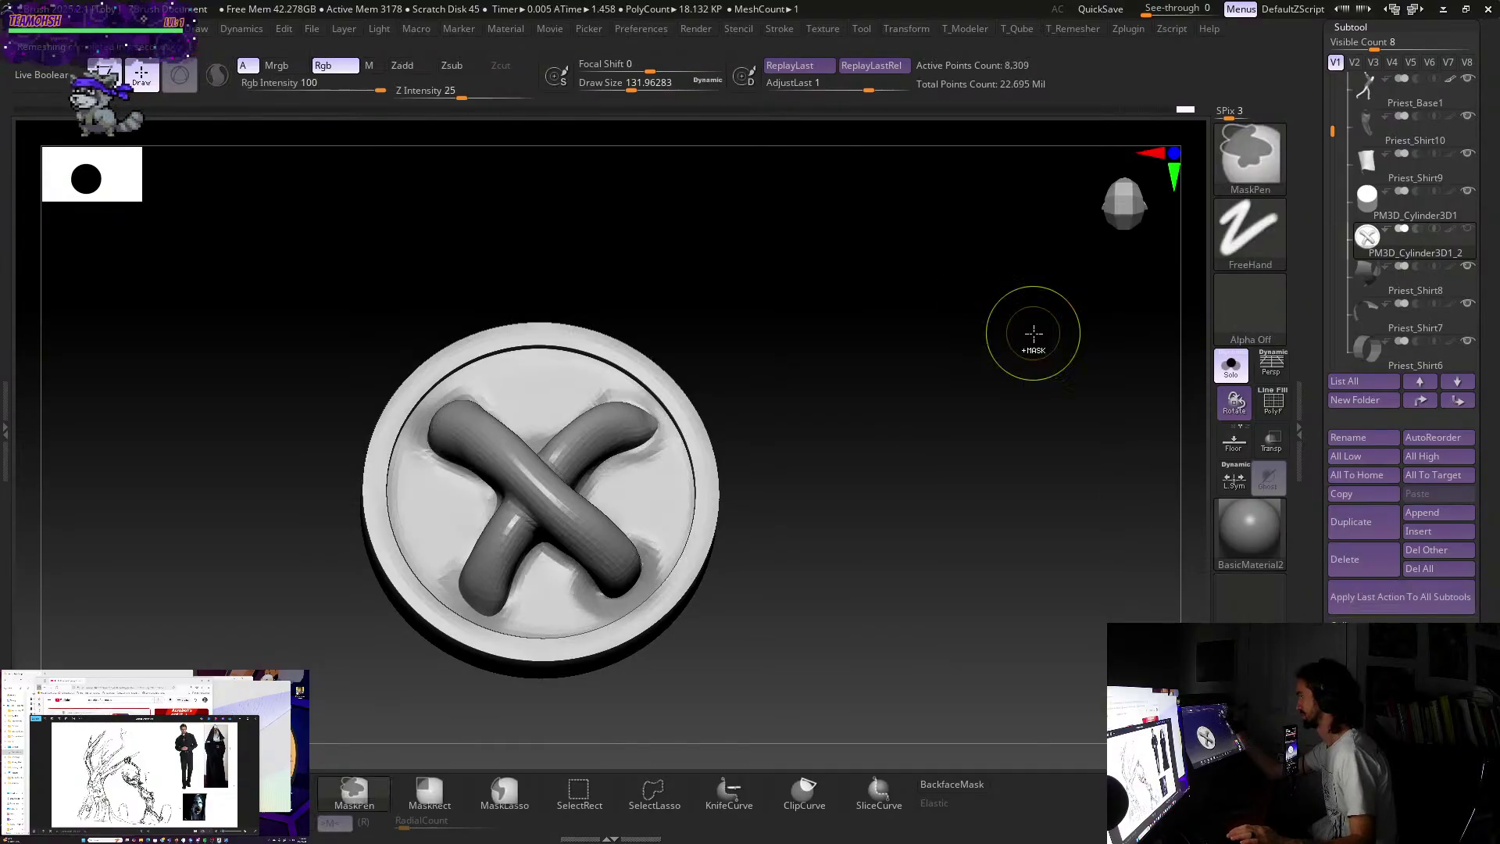
- Compare the button before and after the half-count remesh by undoing and redoing it, ending on the lighter mesh
{"action": "mouse_move", "coordinate": [977, 348]}
{"action": "left_mouse_down"}
{"action": "mouse_move", "coordinate": [1032, 419]}
{"action": "mouse_move", "coordinate": [750, 375]}
{"action": "mouse_move", "coordinate": [828, 389]}
{"action": "mouse_move", "coordinate": [720, 401]}
{"action": "mouse_move", "coordinate": [759, 415]}
{"action": "mouse_move", "coordinate": [731, 414]}
{"action": "left_mouse_up"}
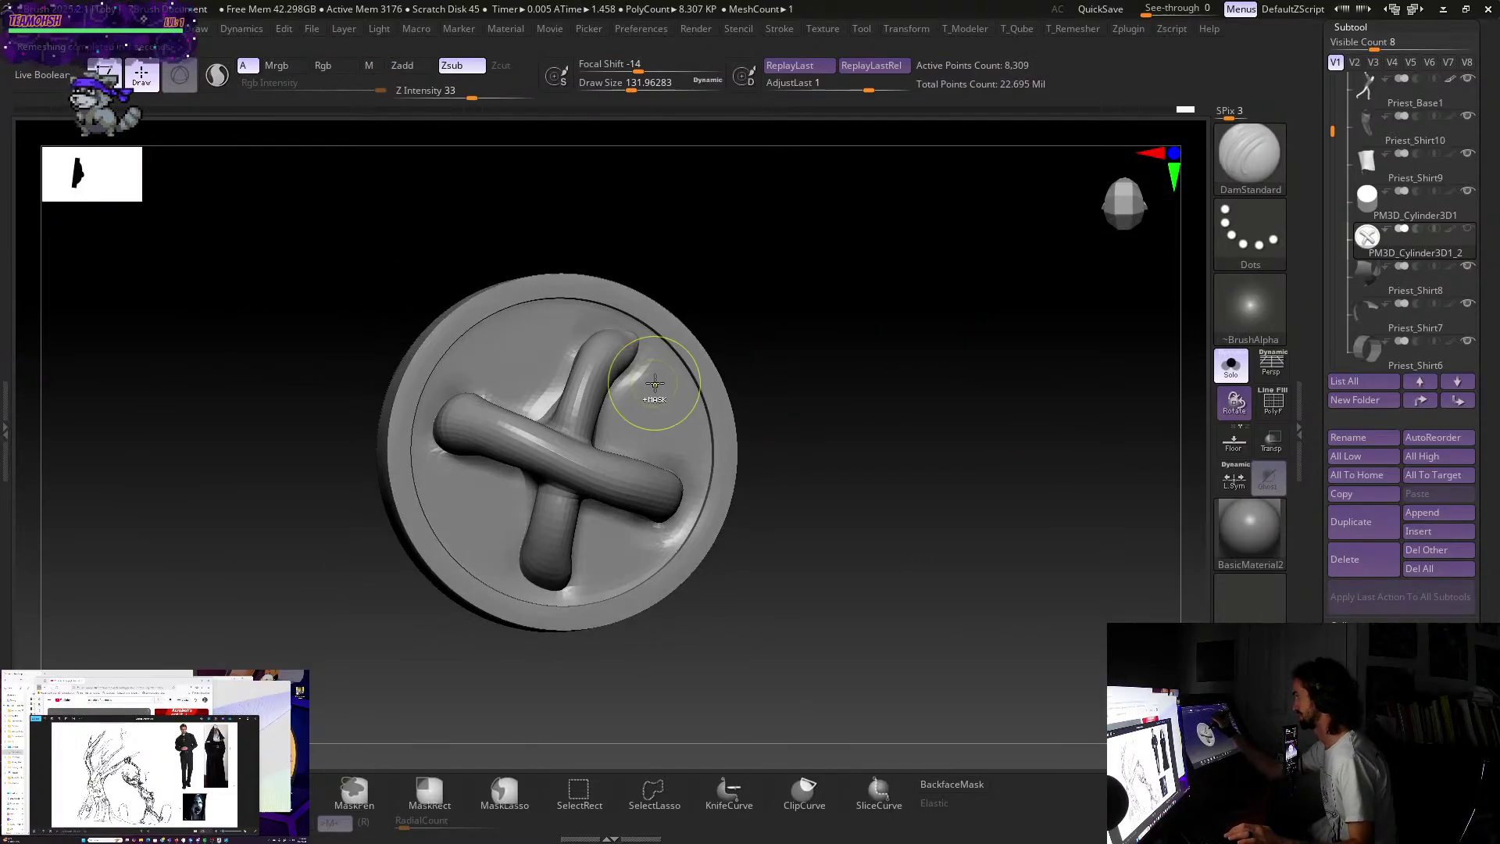
{"action": "key", "text": "ctrl"}
{"action": "key", "text": "ctrl"}
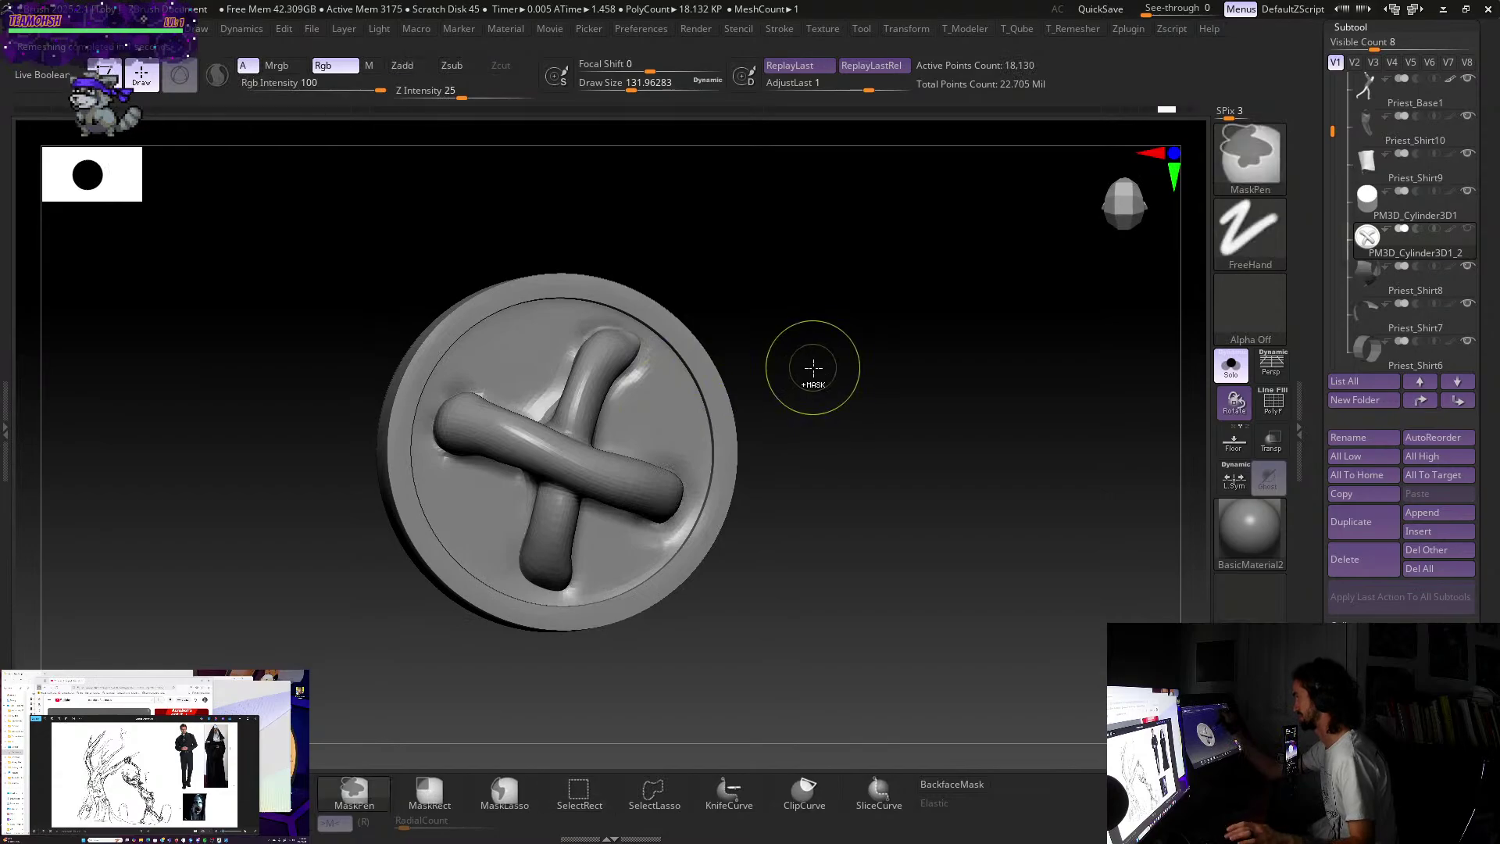
{"action": "key", "text": "ctrl+z"}
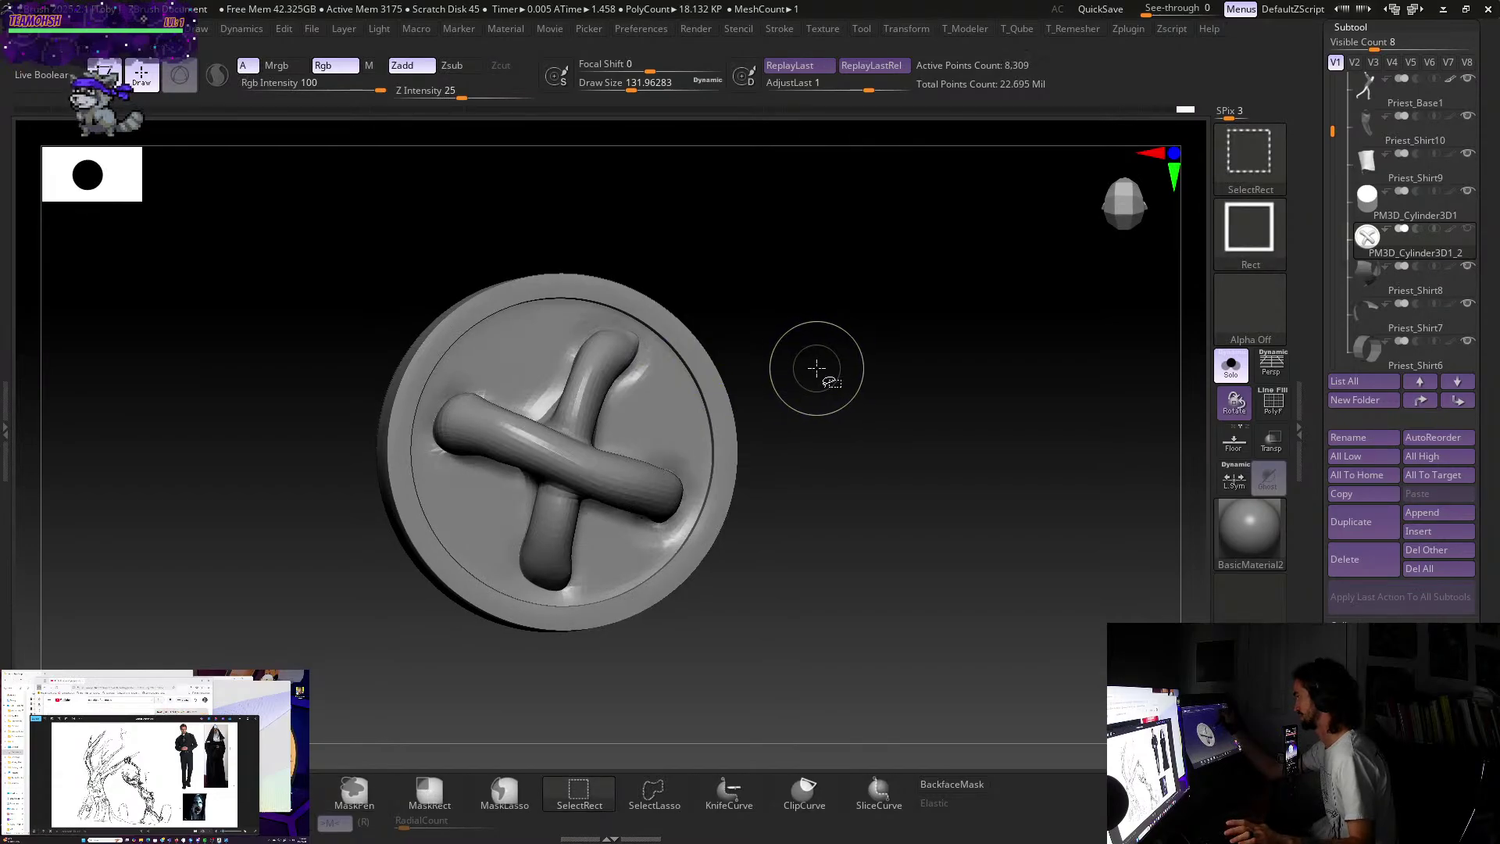
{"action": "key", "text": "ctrl"}
{"action": "key", "text": "ctrl+shift"}
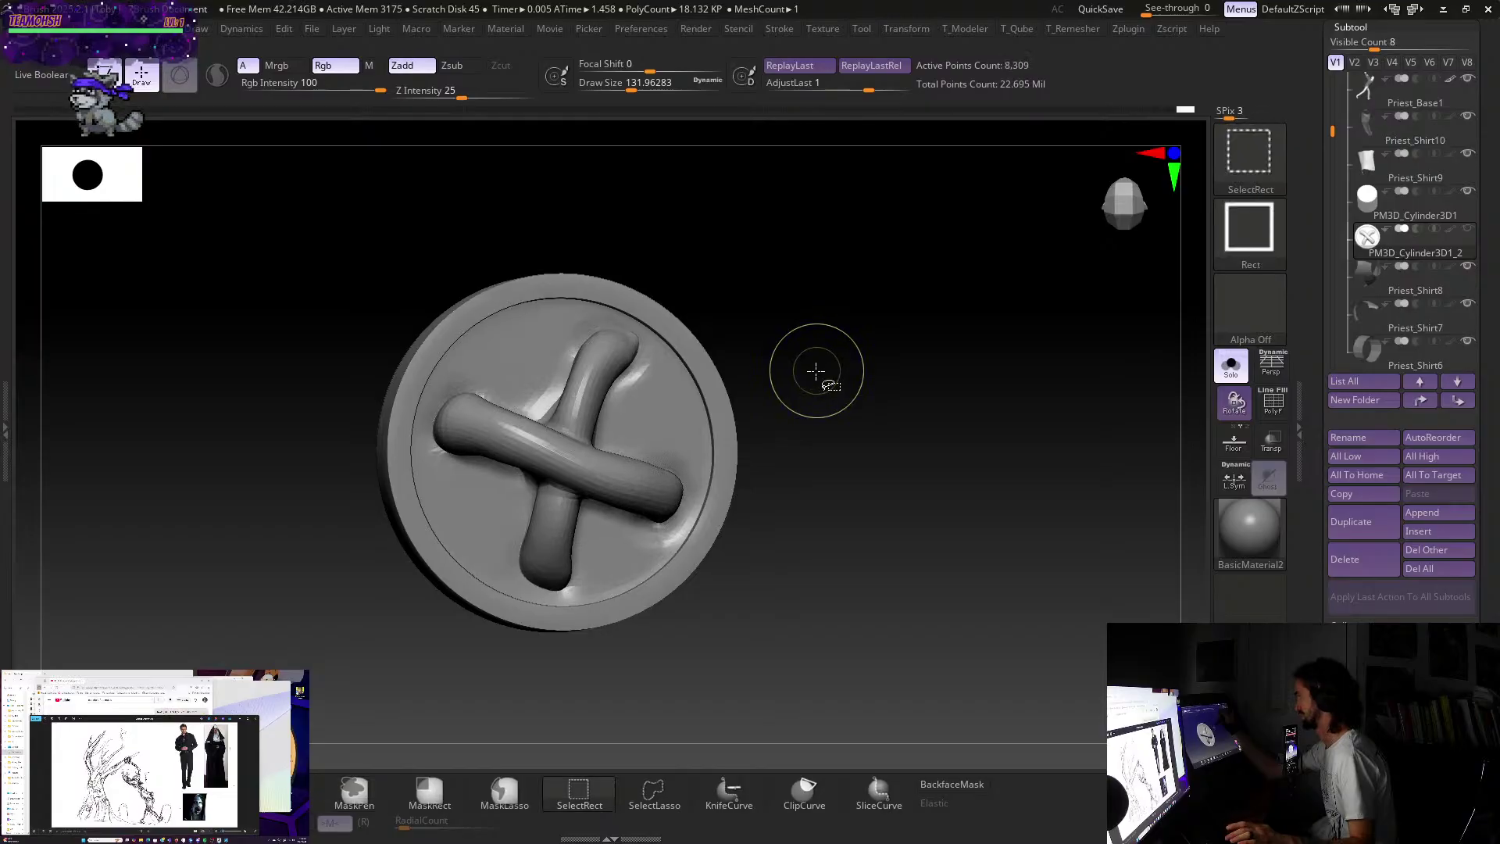
{"action": "left_click", "coordinate": [827, 347], "text": "ctrl"}
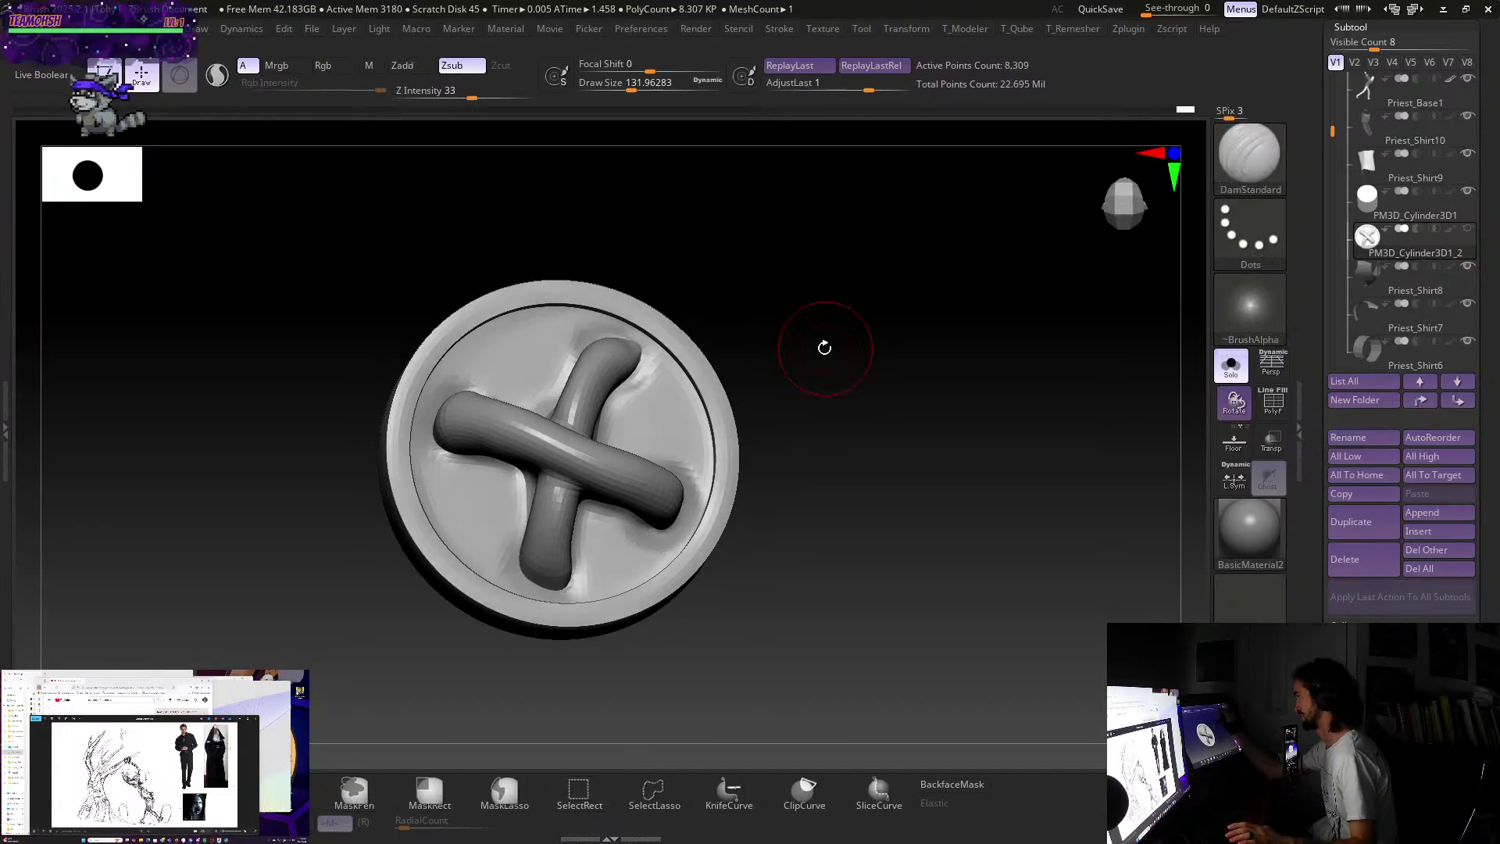
{"action": "left_click_drag", "start_coordinate": [824, 354], "coordinate": [843, 361]}
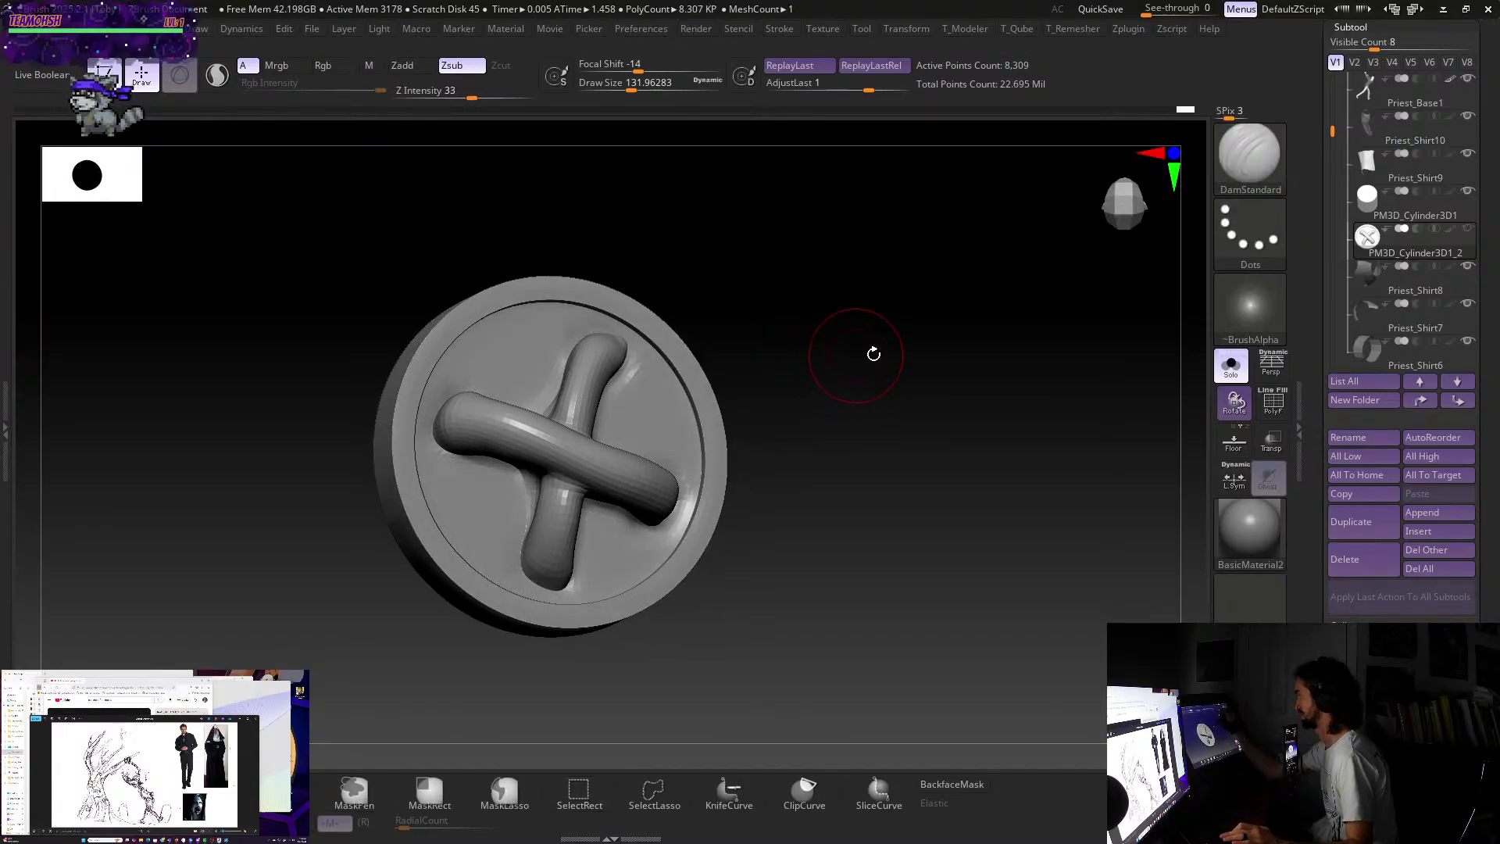
- Inspect the lighter mesh's wireframe and polygroups from the side, and switch to the ZModeler brush
{"action": "left_click", "coordinate": [1274, 405]}
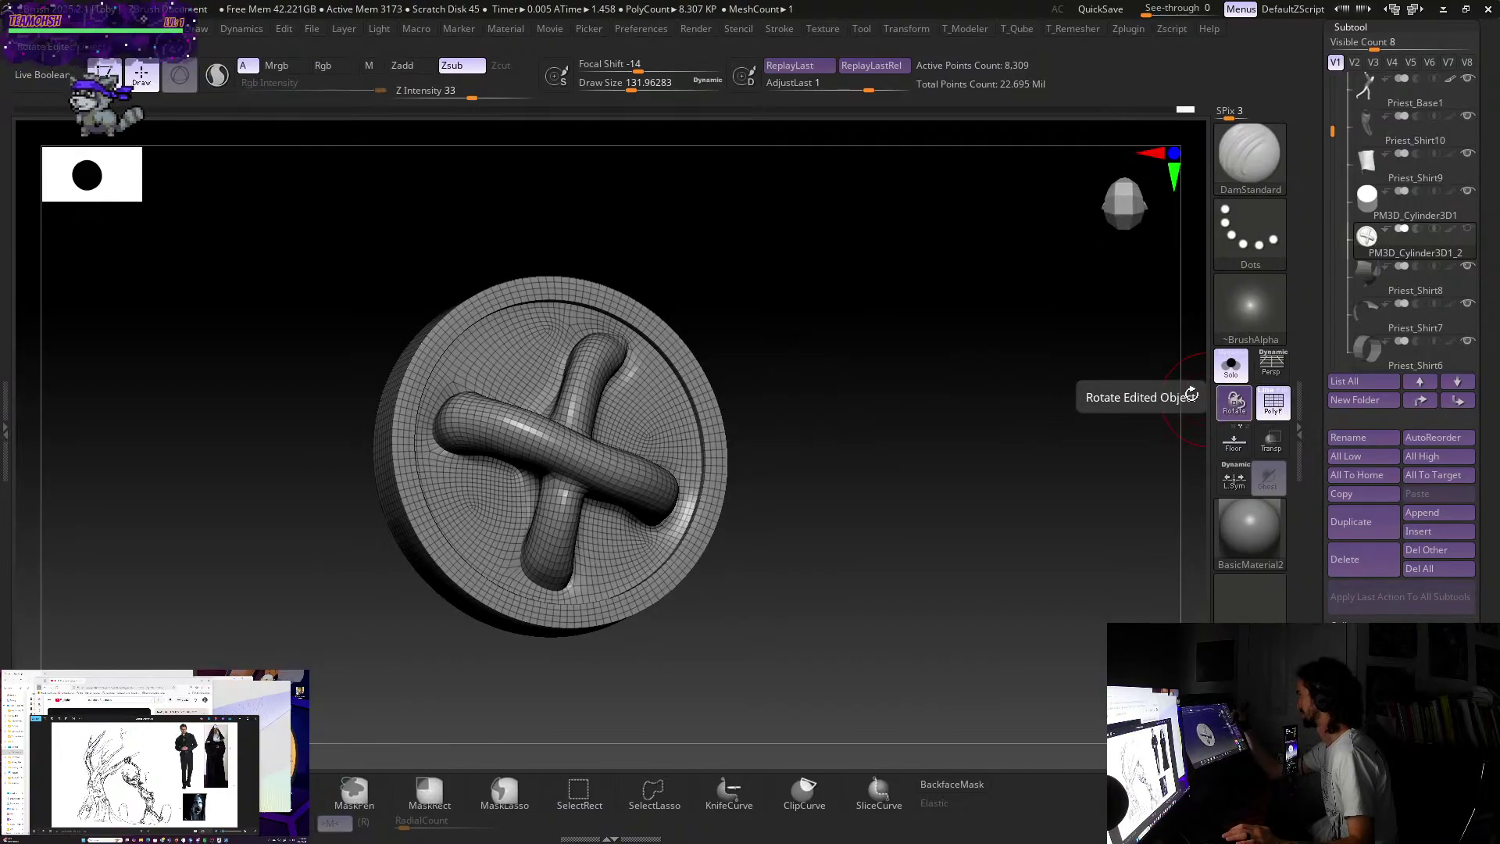
{"action": "left_click_drag", "start_coordinate": [984, 348], "coordinate": [1015, 312]}
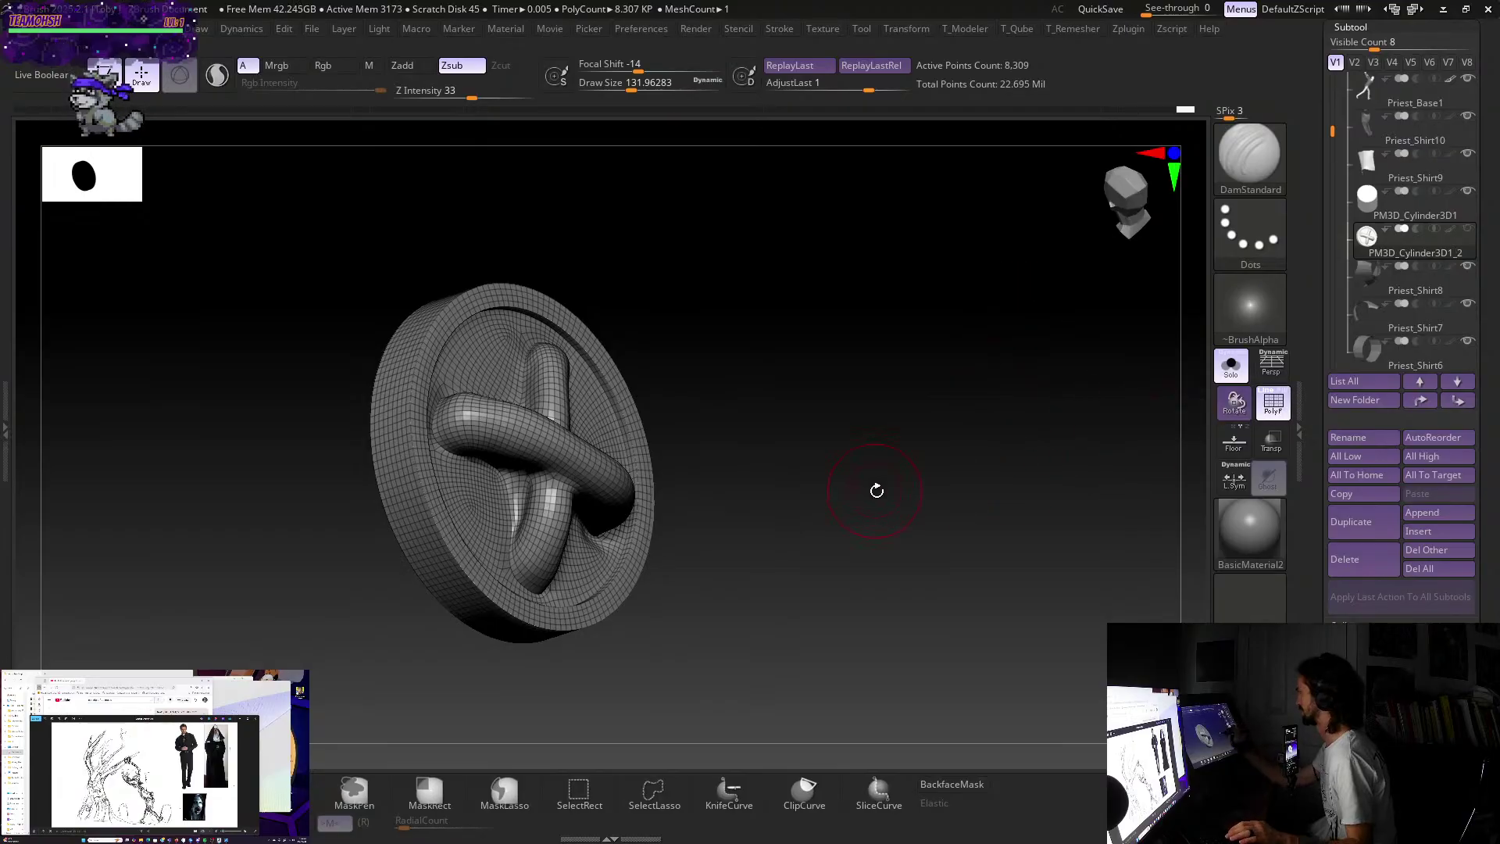
{"action": "left_click_drag", "start_coordinate": [874, 492], "coordinate": [898, 469]}
{"action": "left_click", "coordinate": [1285, 393]}
{"action": "key", "text": "b"}
{"action": "key", "text": "z"}
{"action": "key", "text": "m"}
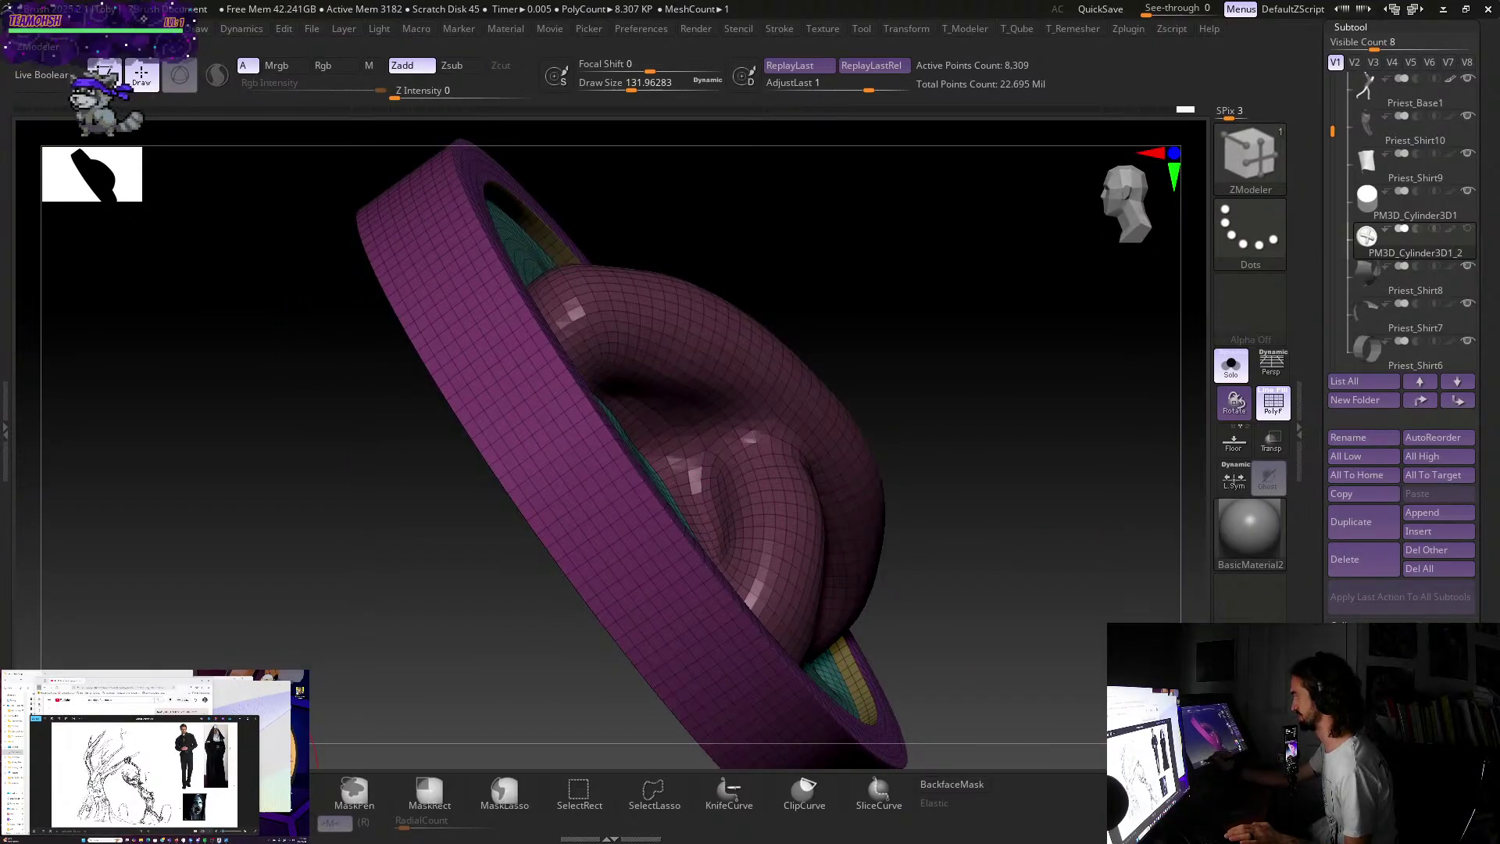
- Delete surplus edge loops around the outer side wall and front face of the button's rim with ZModeler
{"action": "left_click", "coordinate": [586, 554], "text": "alt"}
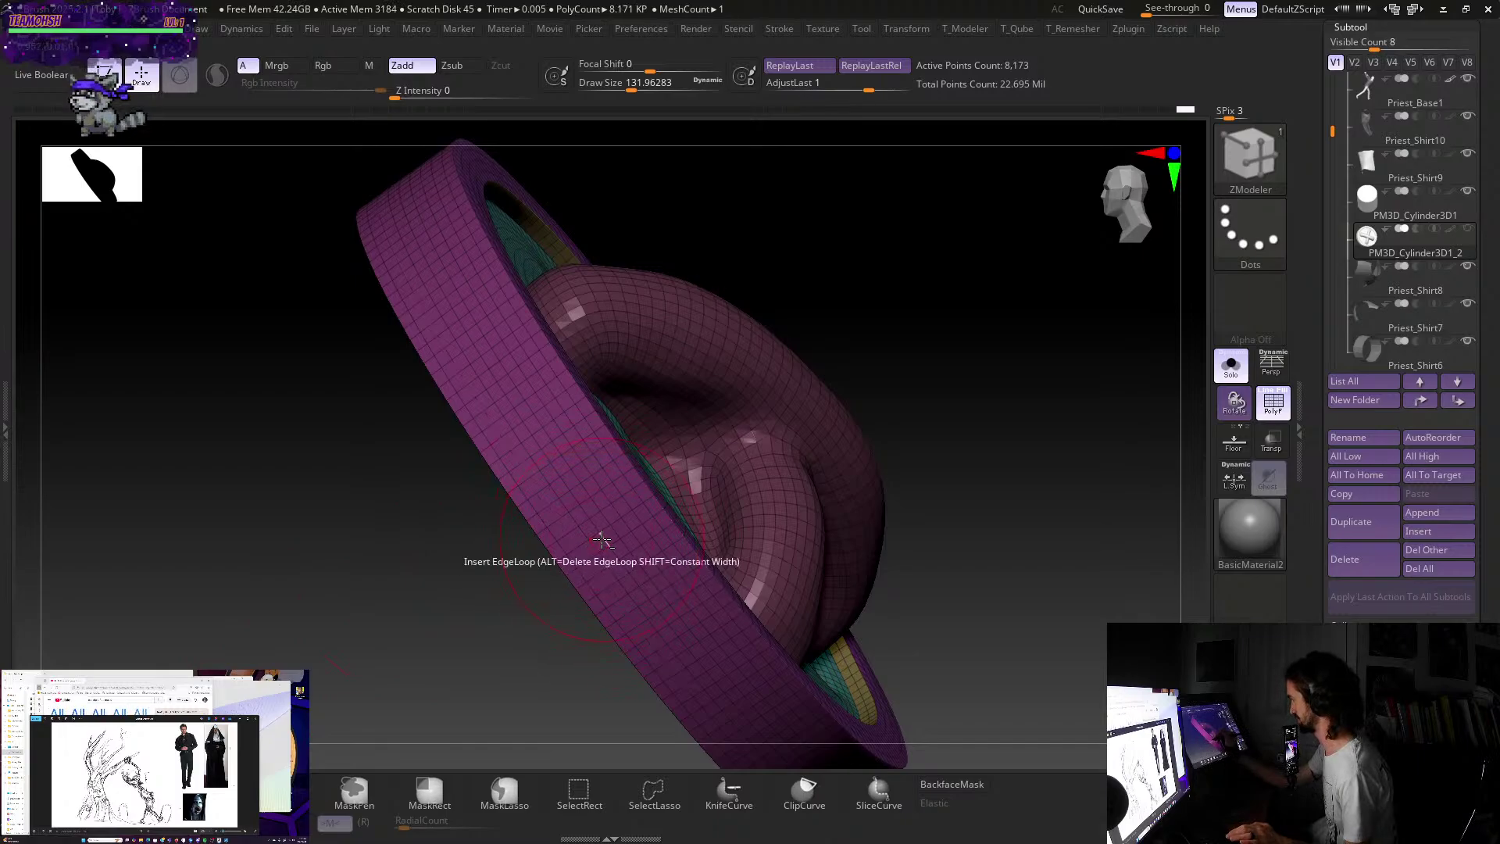
{"action": "left_click", "coordinate": [613, 532], "text": "alt"}
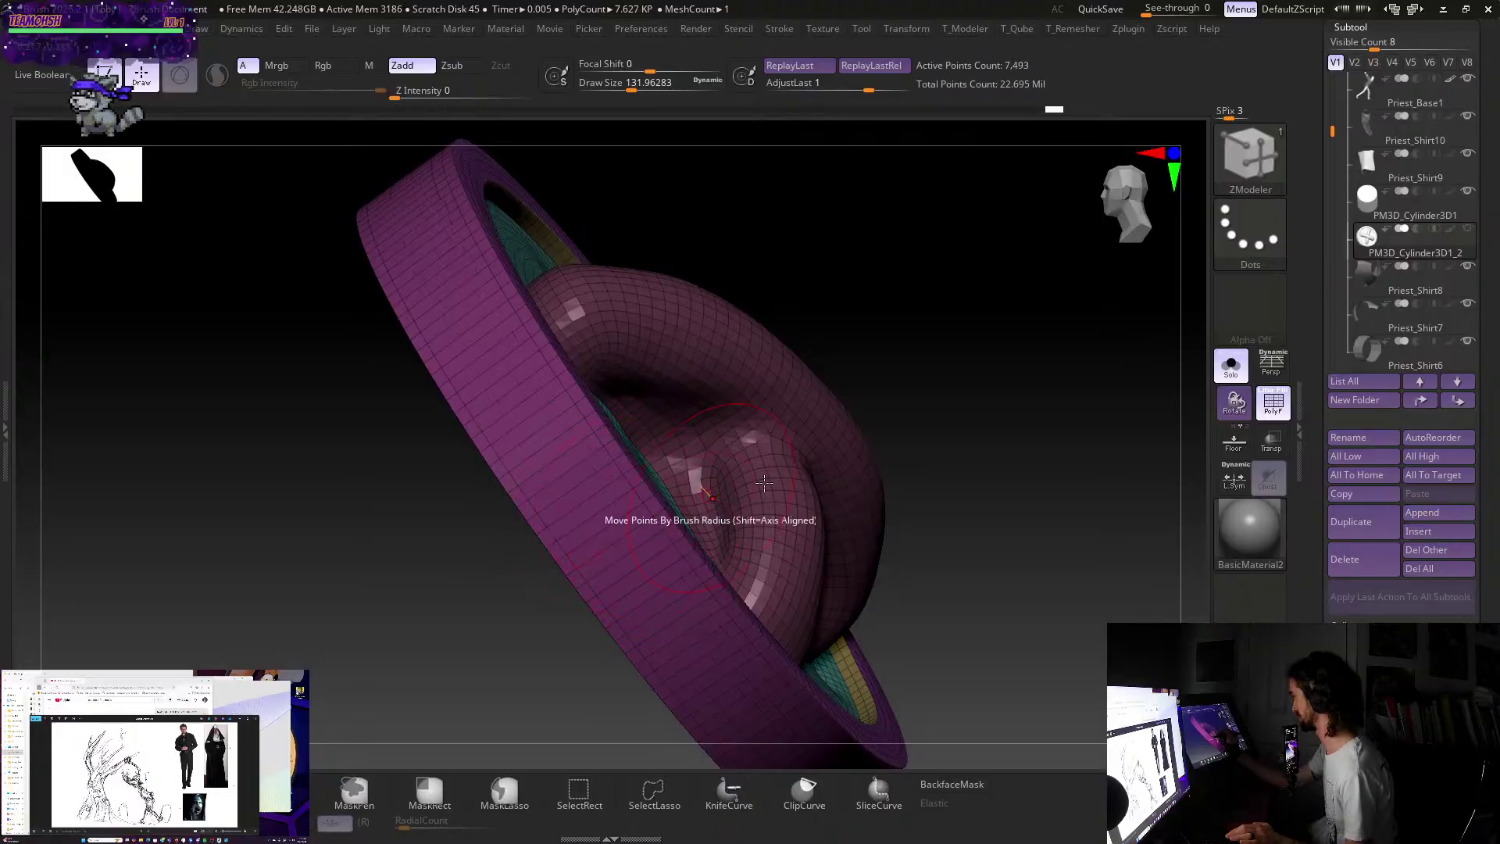
{"action": "right_click_drag", "start_coordinate": [764, 482], "coordinate": [660, 433]}
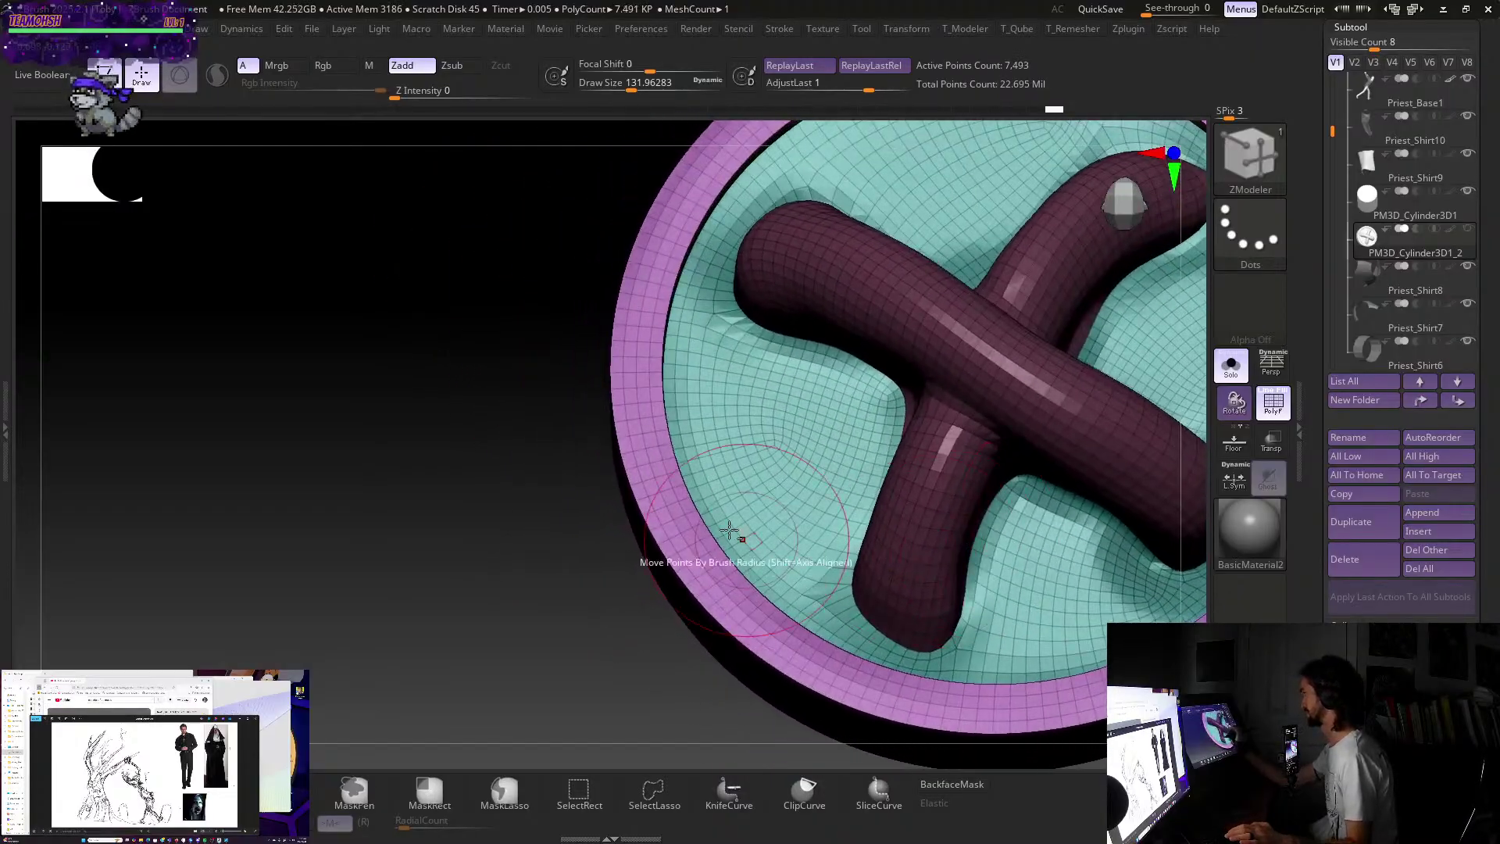
{"action": "left_click", "coordinate": [645, 426], "text": "alt"}
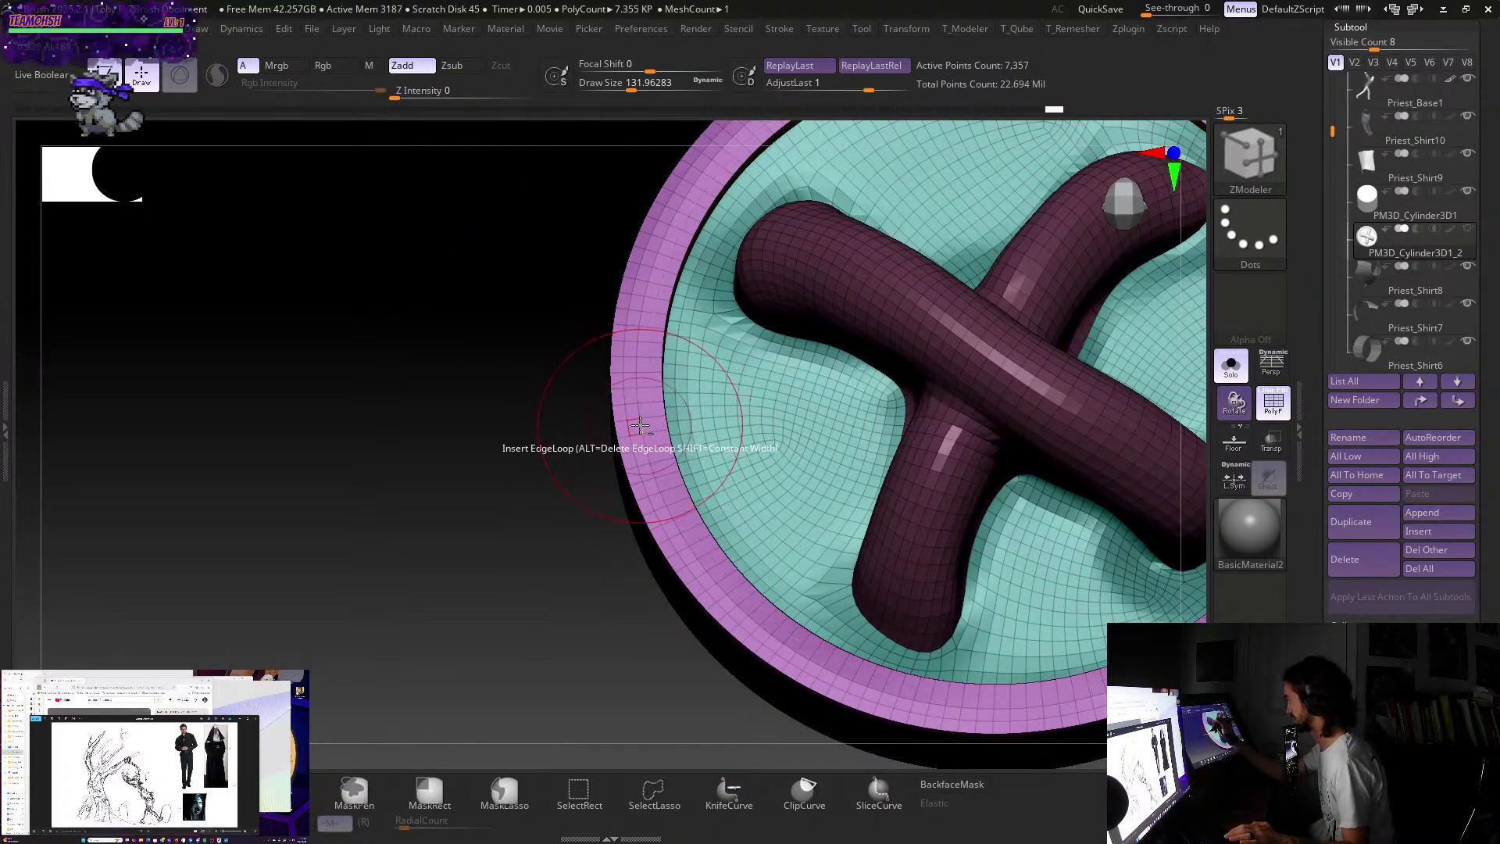
{"action": "left_click", "coordinate": [641, 426], "text": "alt"}
{"action": "left_click", "coordinate": [639, 428], "text": "alt"}
{"action": "left_click_drag", "start_coordinate": [593, 526], "coordinate": [529, 670]}
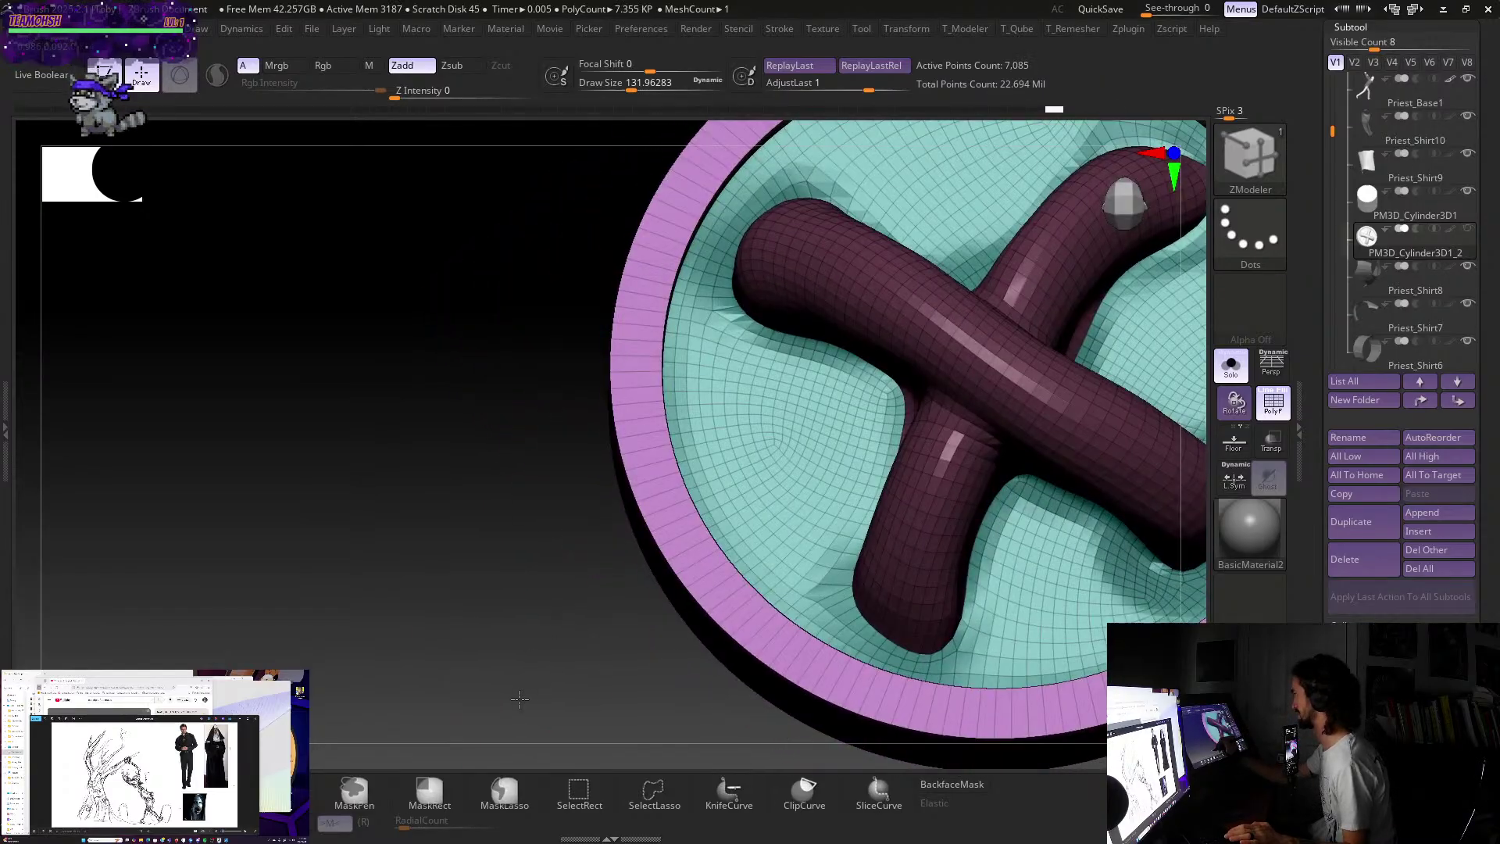
{"action": "left_click", "coordinate": [691, 412], "text": "alt"}
- Delete the concentric edge loops near the outer edge of the button's flat back face with ZModeler
{"action": "mouse_move", "coordinate": [500, 608]}
{"action": "left_mouse_down"}
{"action": "mouse_move", "coordinate": [519, 607]}
{"action": "mouse_move", "coordinate": [516, 663]}
{"action": "mouse_move", "coordinate": [595, 521]}
{"action": "left_mouse_up"}
{"action": "key", "text": "ctrl"}
{"action": "key", "text": "b"}
{"action": "key", "text": "z"}
{"action": "key", "text": "m"}
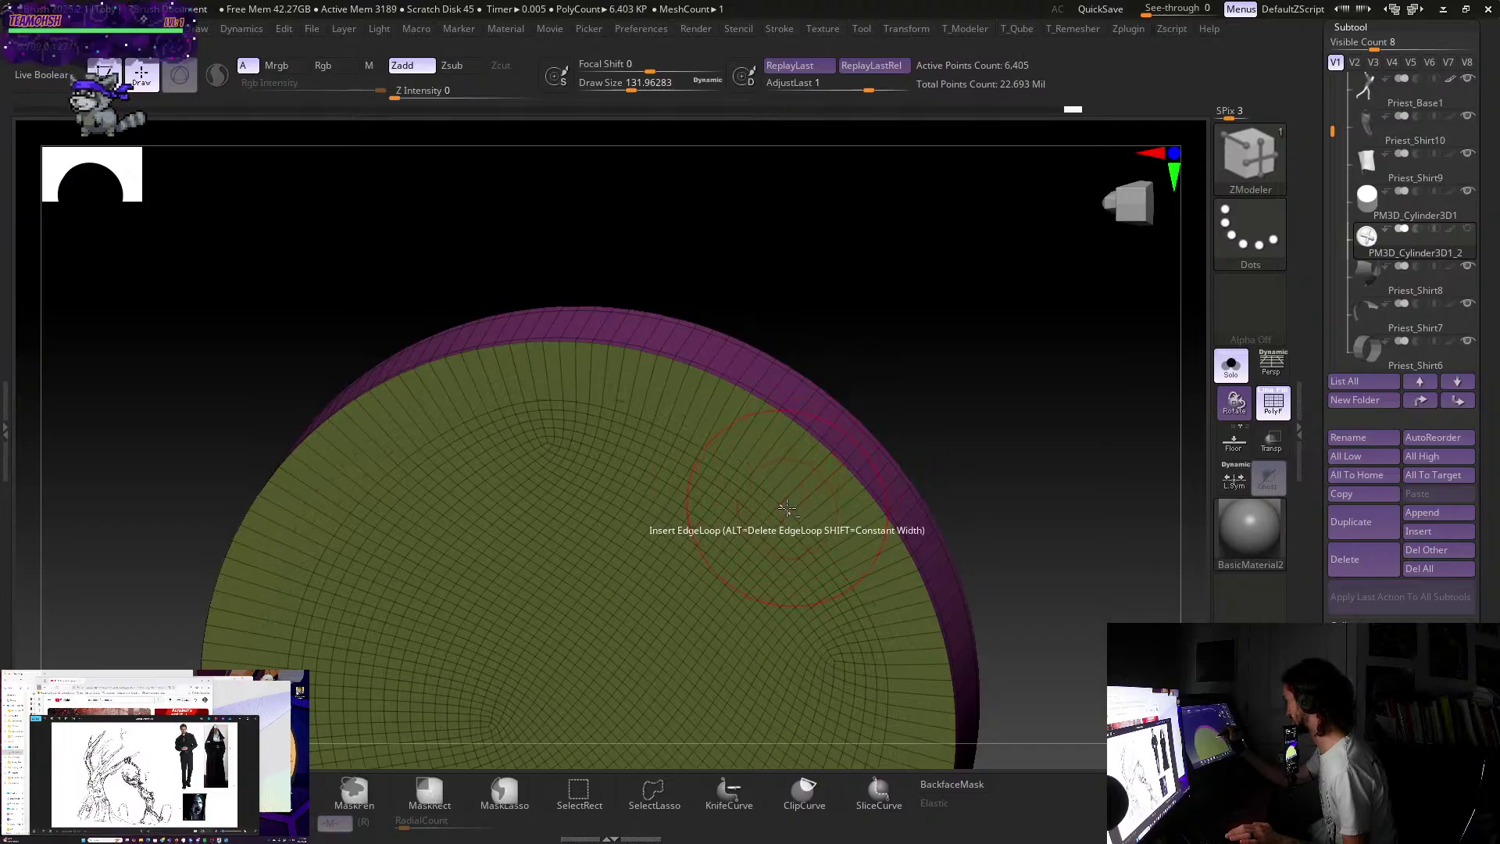
{"action": "key", "text": "ctrl"}
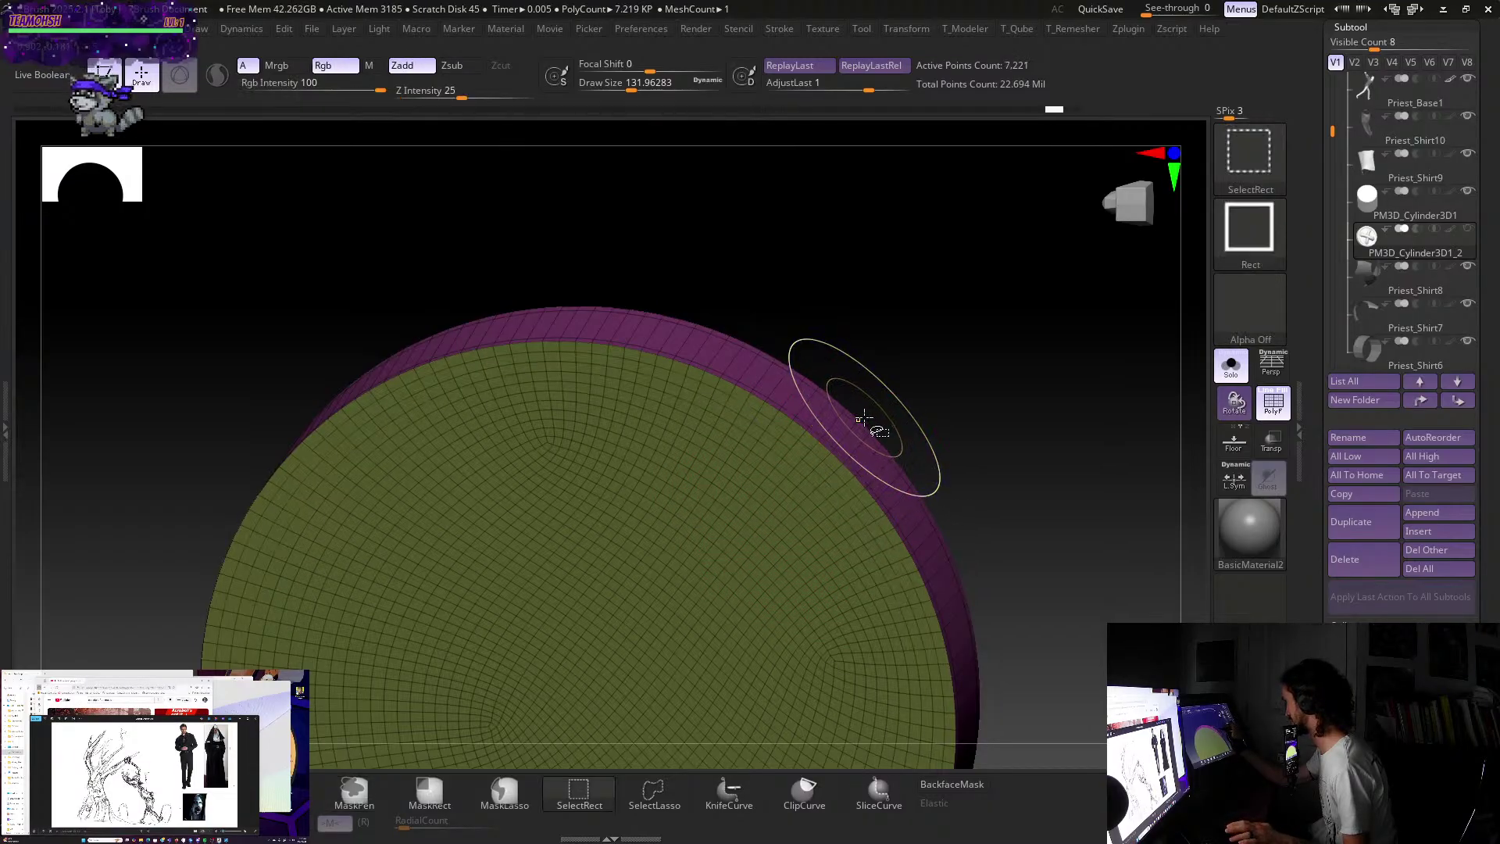
{"action": "left_click", "coordinate": [800, 472], "text": "alt"}
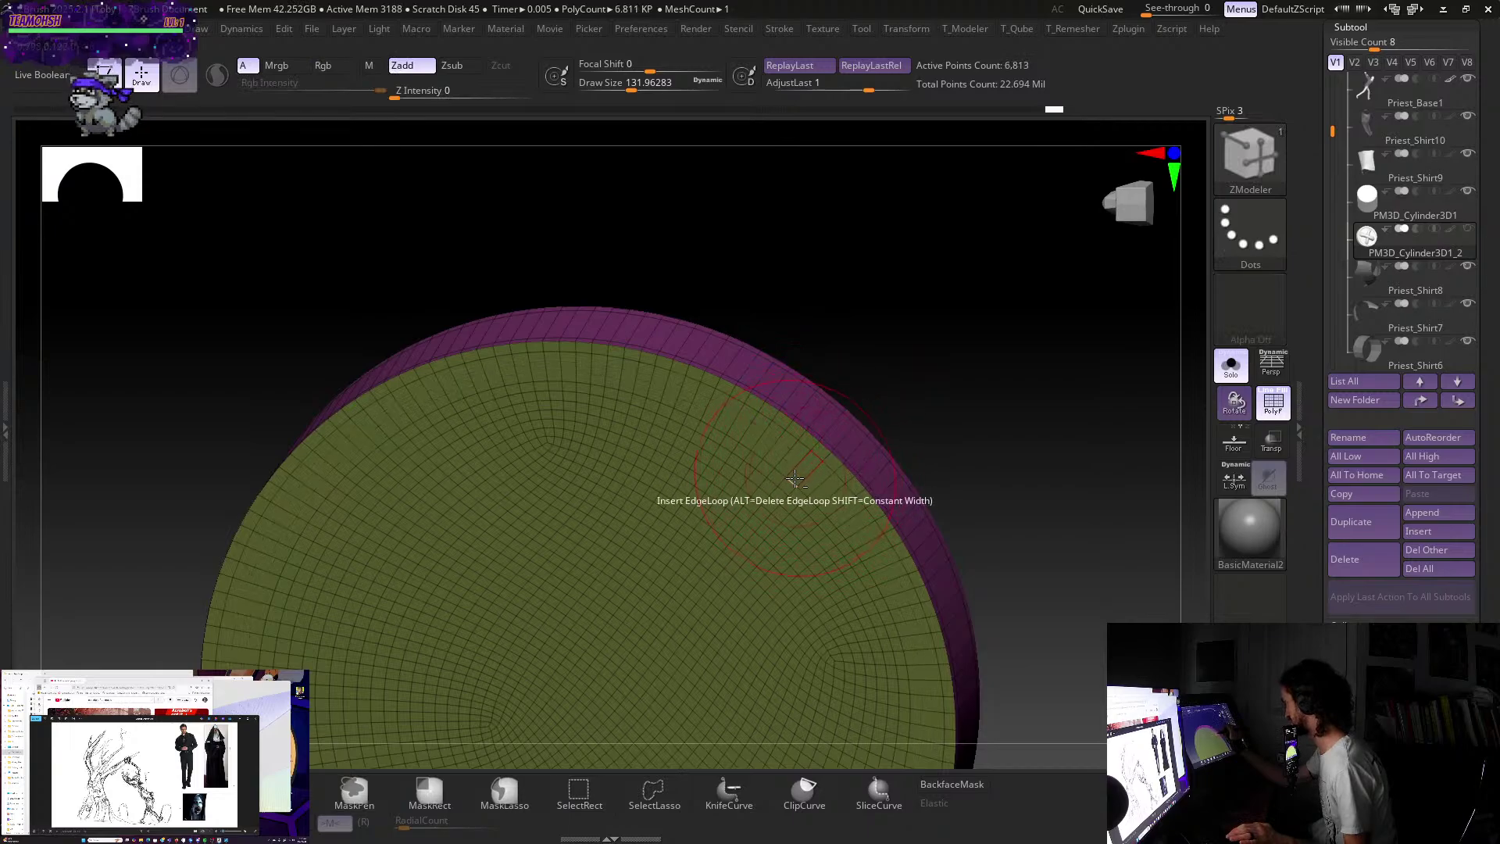
{"action": "left_click", "coordinate": [793, 479], "text": "alt"}
{"action": "left_click", "coordinate": [787, 485], "text": "alt"}
{"action": "left_click", "coordinate": [772, 503], "text": "alt"}
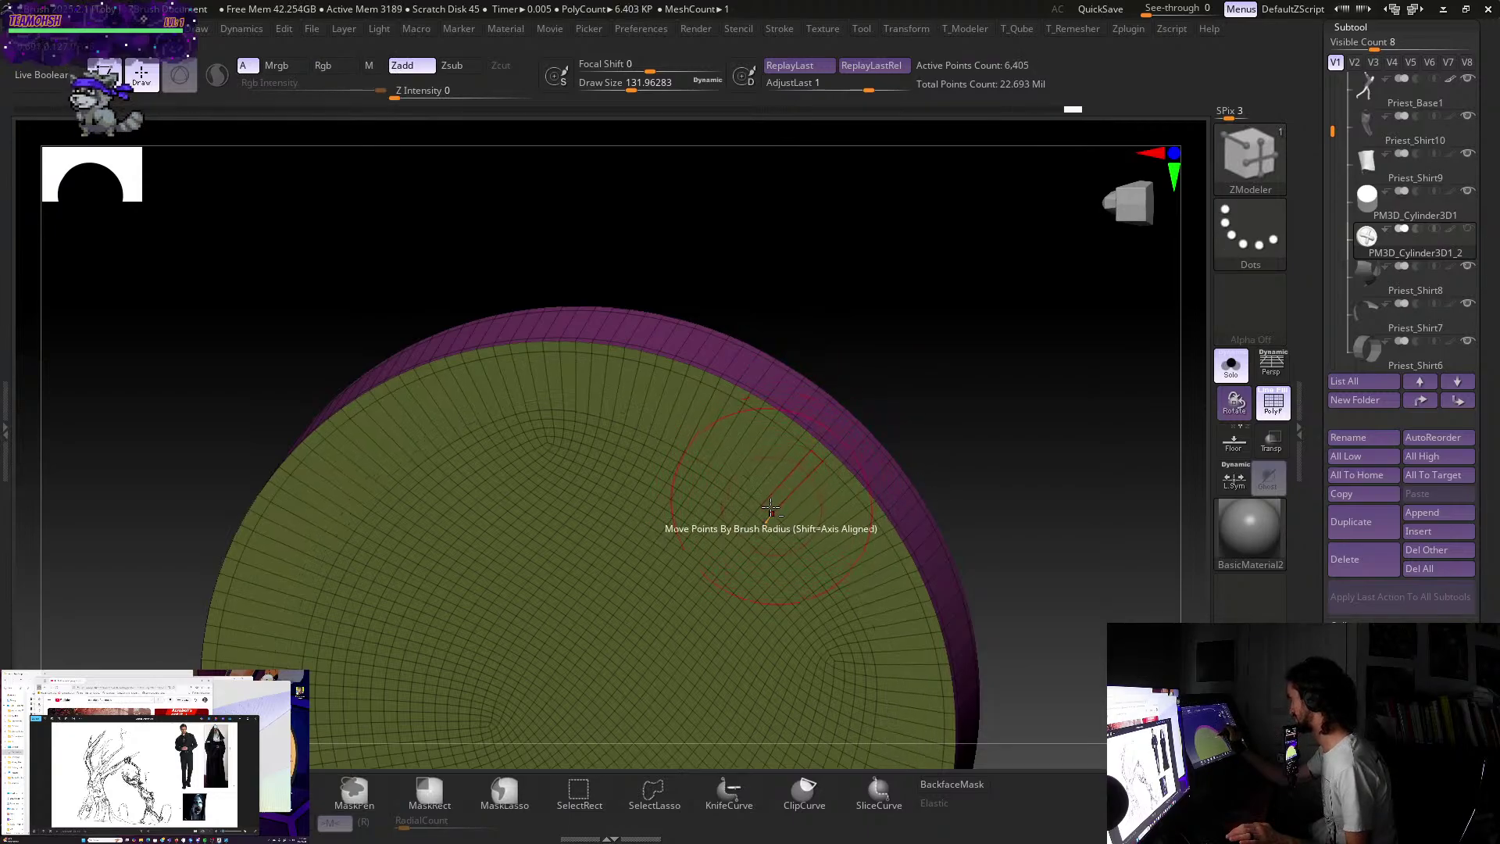
{"action": "left_click", "coordinate": [761, 520], "text": "alt"}
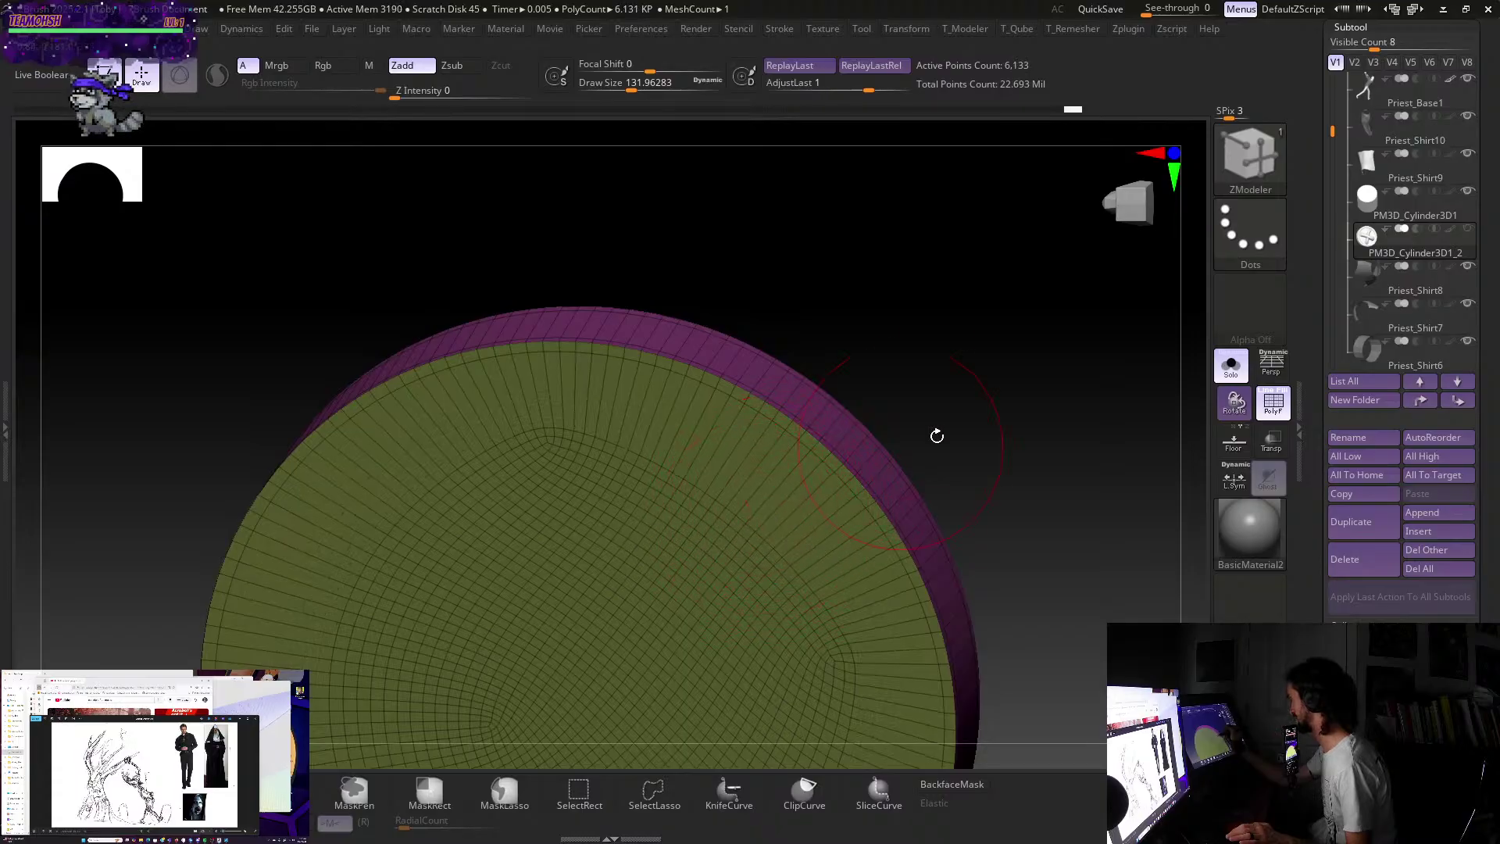
{"action": "left_click_drag", "start_coordinate": [937, 436], "coordinate": [904, 479]}
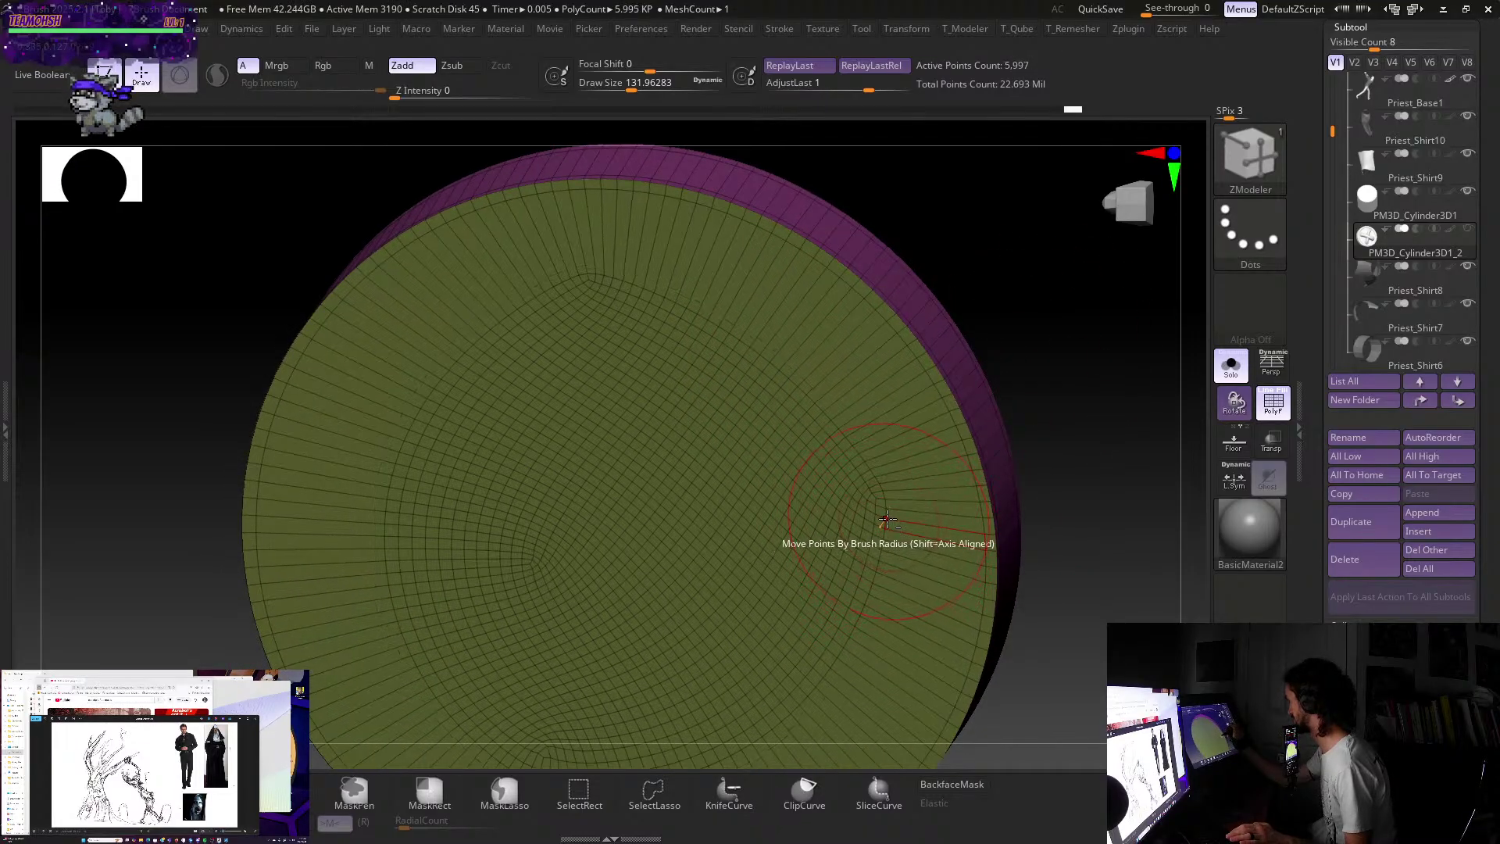
{"action": "left_click", "coordinate": [879, 504], "text": "alt"}
{"action": "left_click", "coordinate": [878, 508], "text": "alt"}
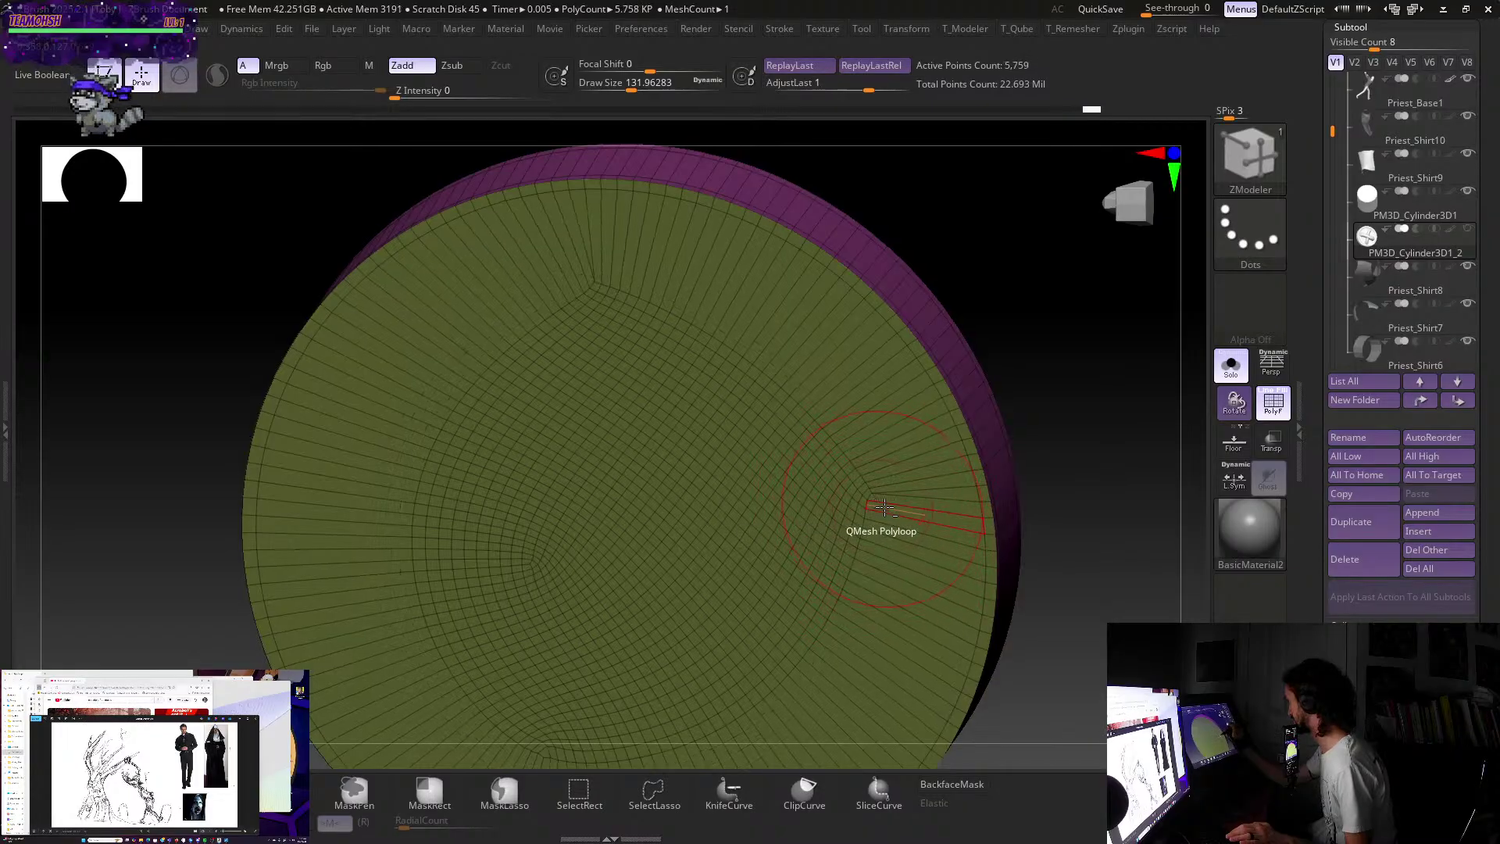
- Try deleting more edge loops on the button's back face, and undo the extra deletions
{"action": "left_click_drag", "start_coordinate": [1072, 381], "coordinate": [1078, 349]}
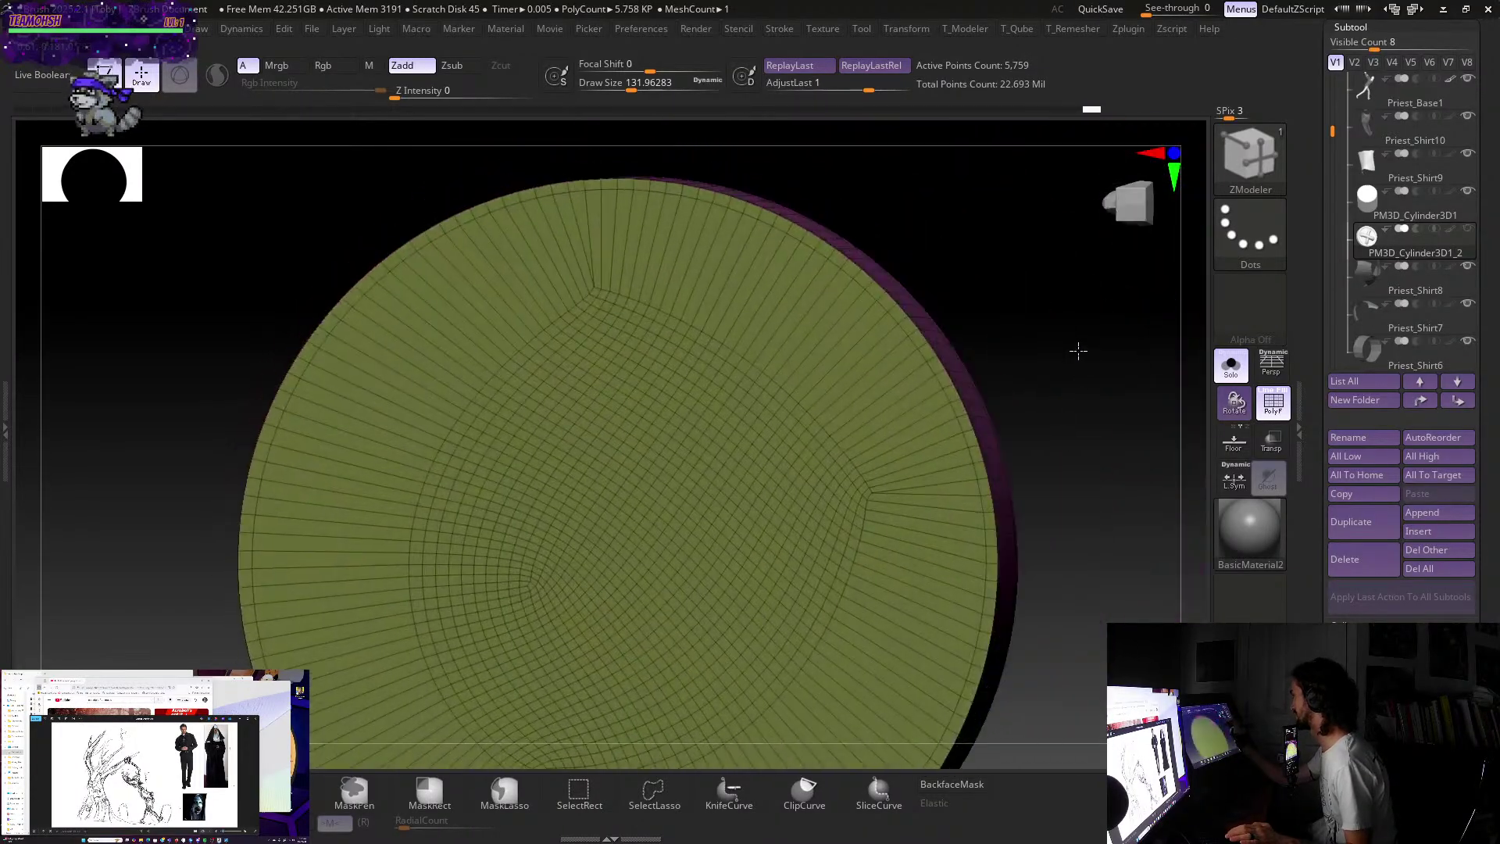
{"action": "left_click", "coordinate": [853, 464], "text": "alt"}
{"action": "left_click", "coordinate": [852, 465], "text": "alt"}
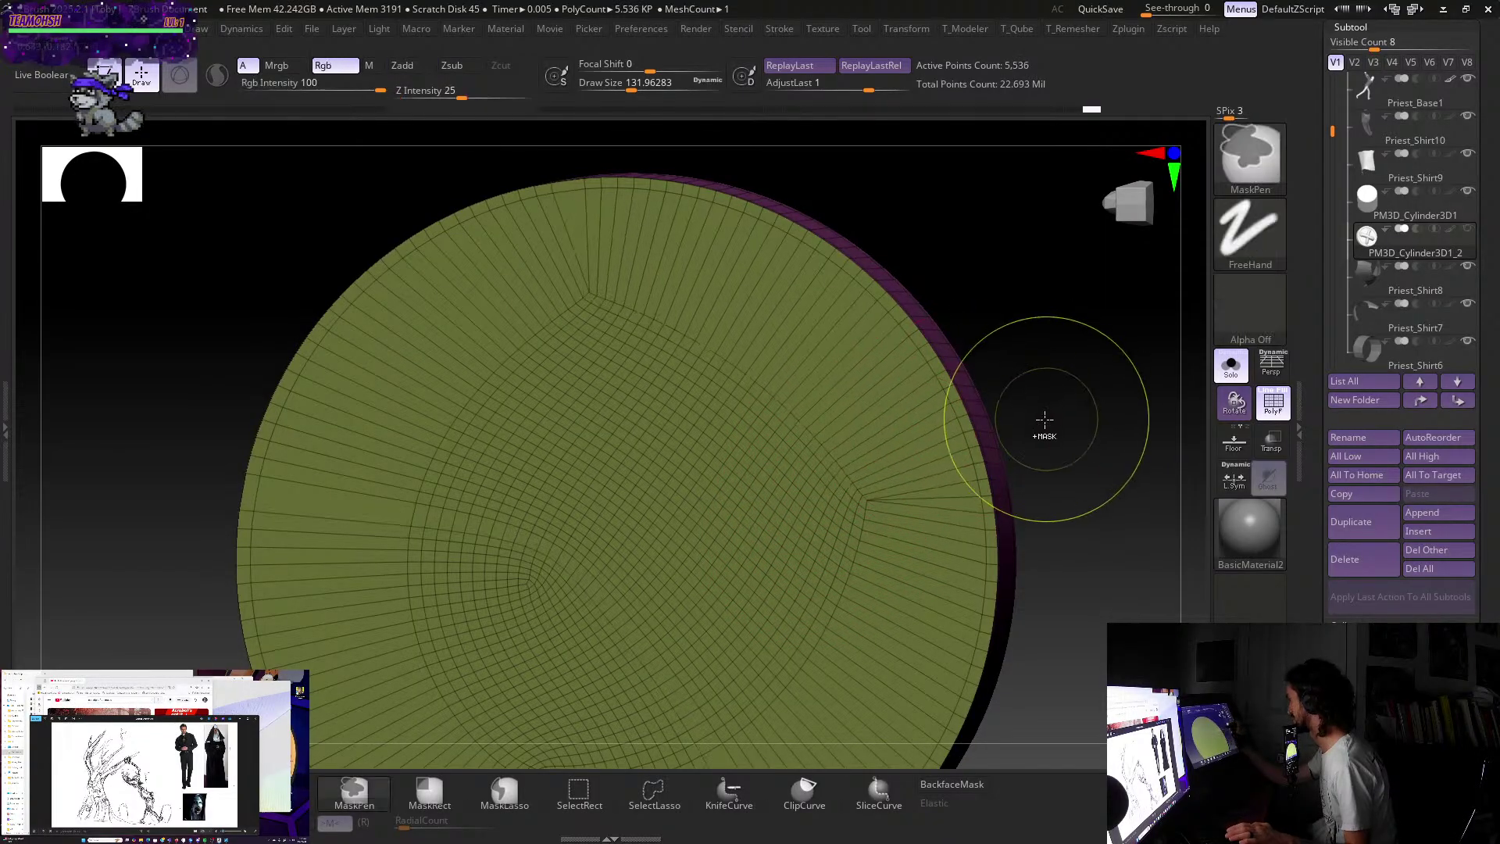
{"action": "key", "text": "ctrl+z"}
{"action": "key", "text": "ctrl+z"}
{"action": "key", "text": "ctrl+z"}
{"action": "key", "text": "ctrl+z"}
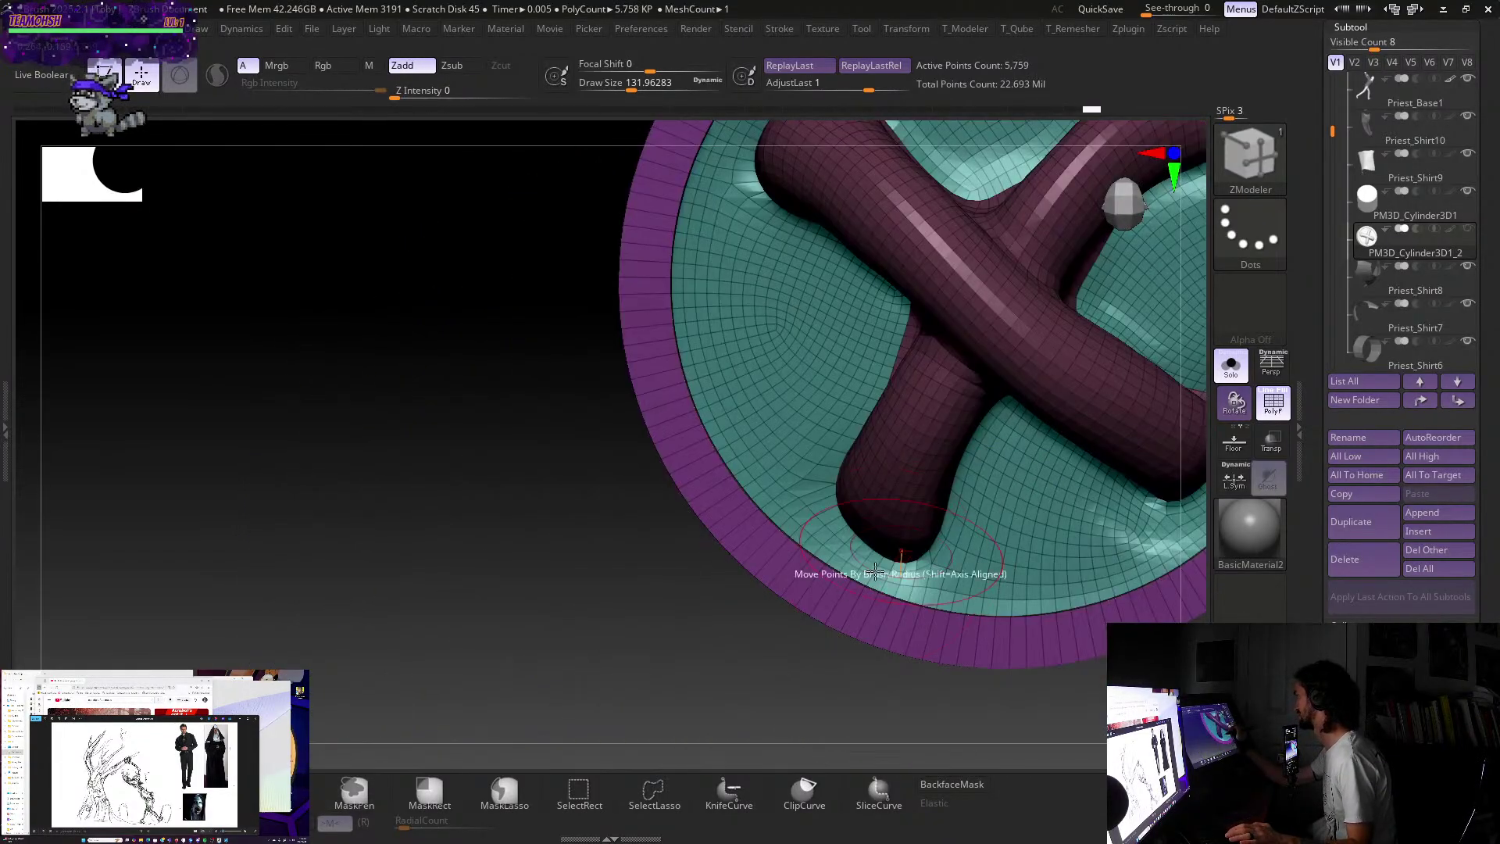
- Delete an edge loop on the inner wall of the button's rim, and turn off the PolyFrame display
{"action": "left_click_drag", "start_coordinate": [1028, 669], "coordinate": [1125, 539]}
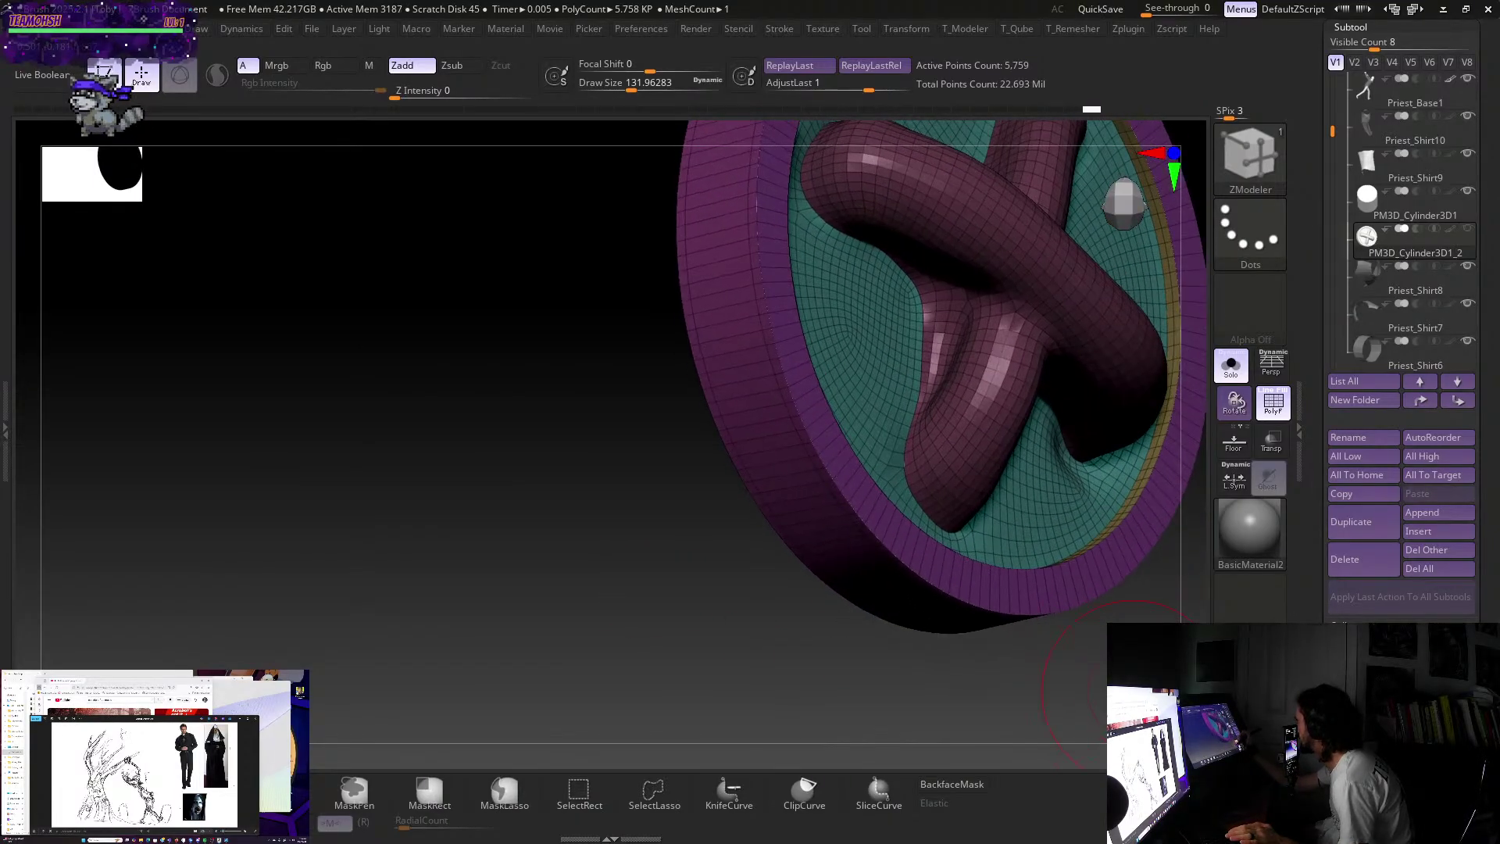
{"action": "left_click", "coordinate": [1131, 497], "text": "alt"}
{"action": "left_click_drag", "start_coordinate": [1133, 633], "coordinate": [1041, 622]}
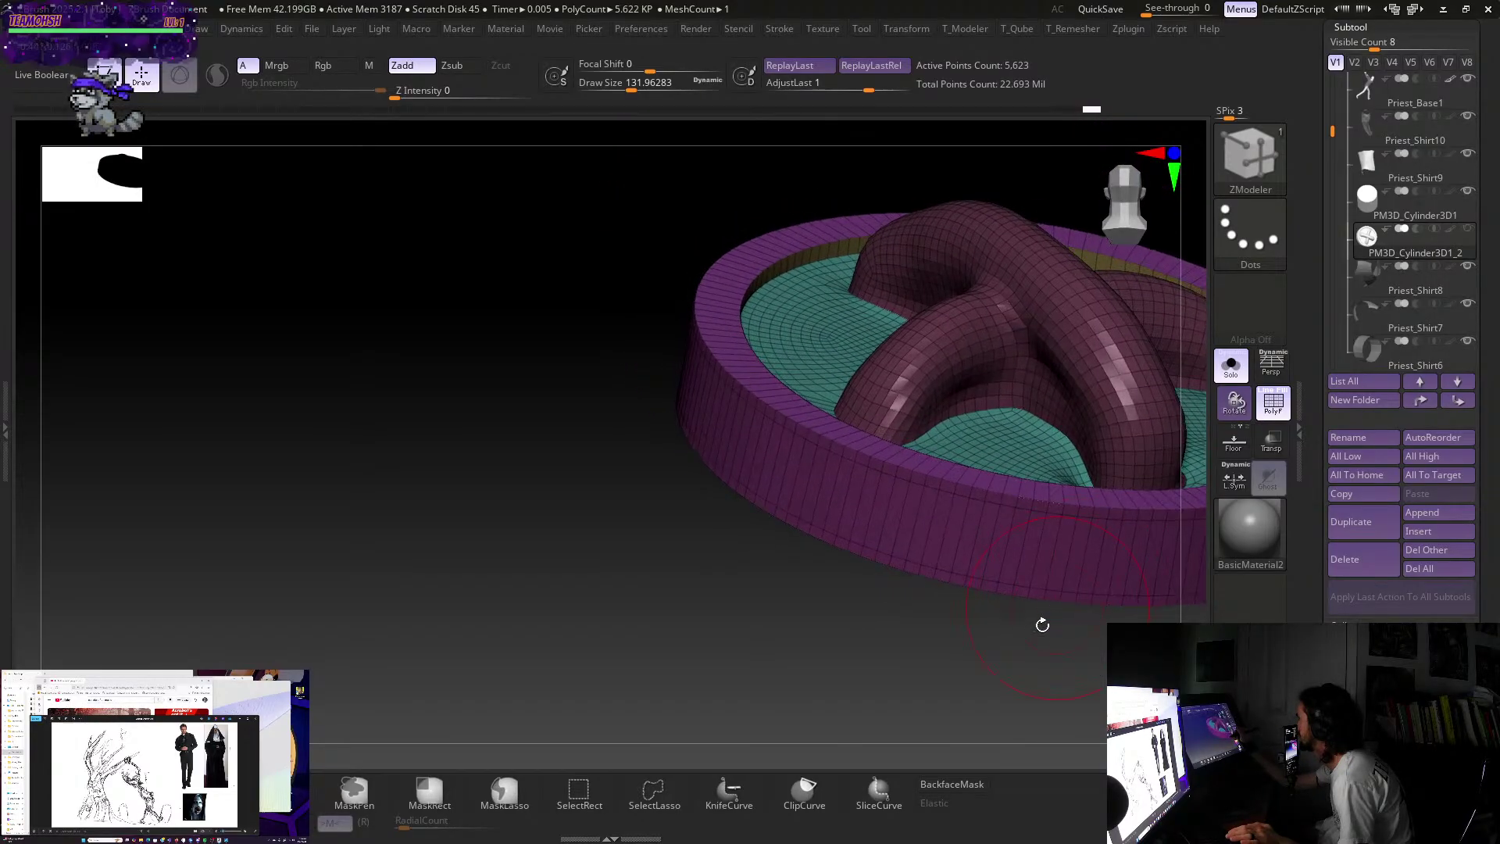
{"action": "mouse_move", "coordinate": [983, 668]}
{"action": "left_mouse_down"}
{"action": "mouse_move", "coordinate": [790, 740]}
{"action": "mouse_move", "coordinate": [851, 770]}
{"action": "mouse_move", "coordinate": [924, 730]}
{"action": "mouse_move", "coordinate": [1047, 530]}
{"action": "mouse_move", "coordinate": [1038, 646]}
{"action": "mouse_move", "coordinate": [947, 427]}
{"action": "left_mouse_up"}
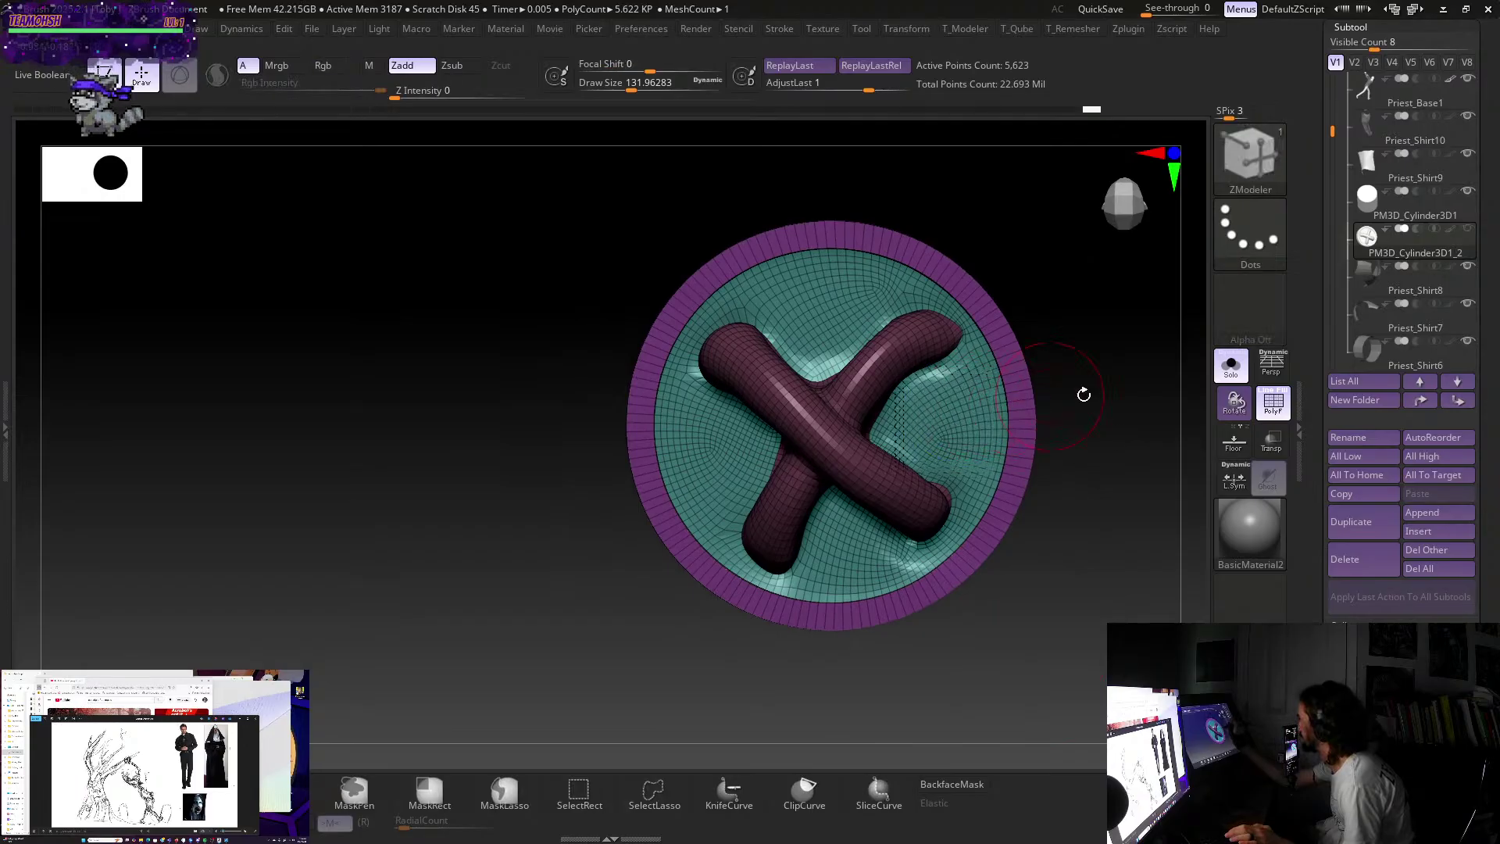
{"action": "key", "text": "shift+f"}
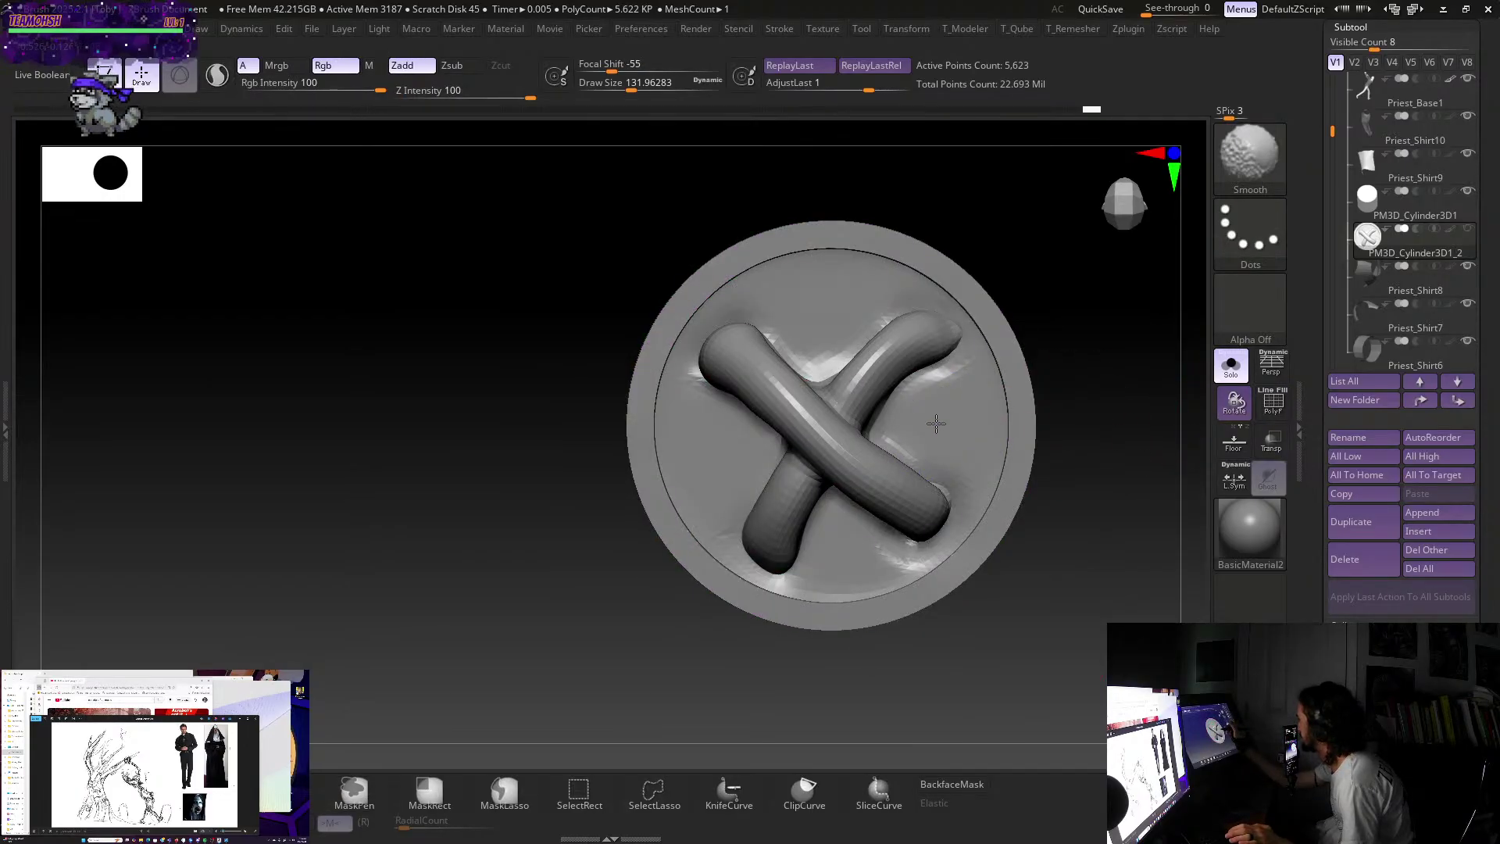
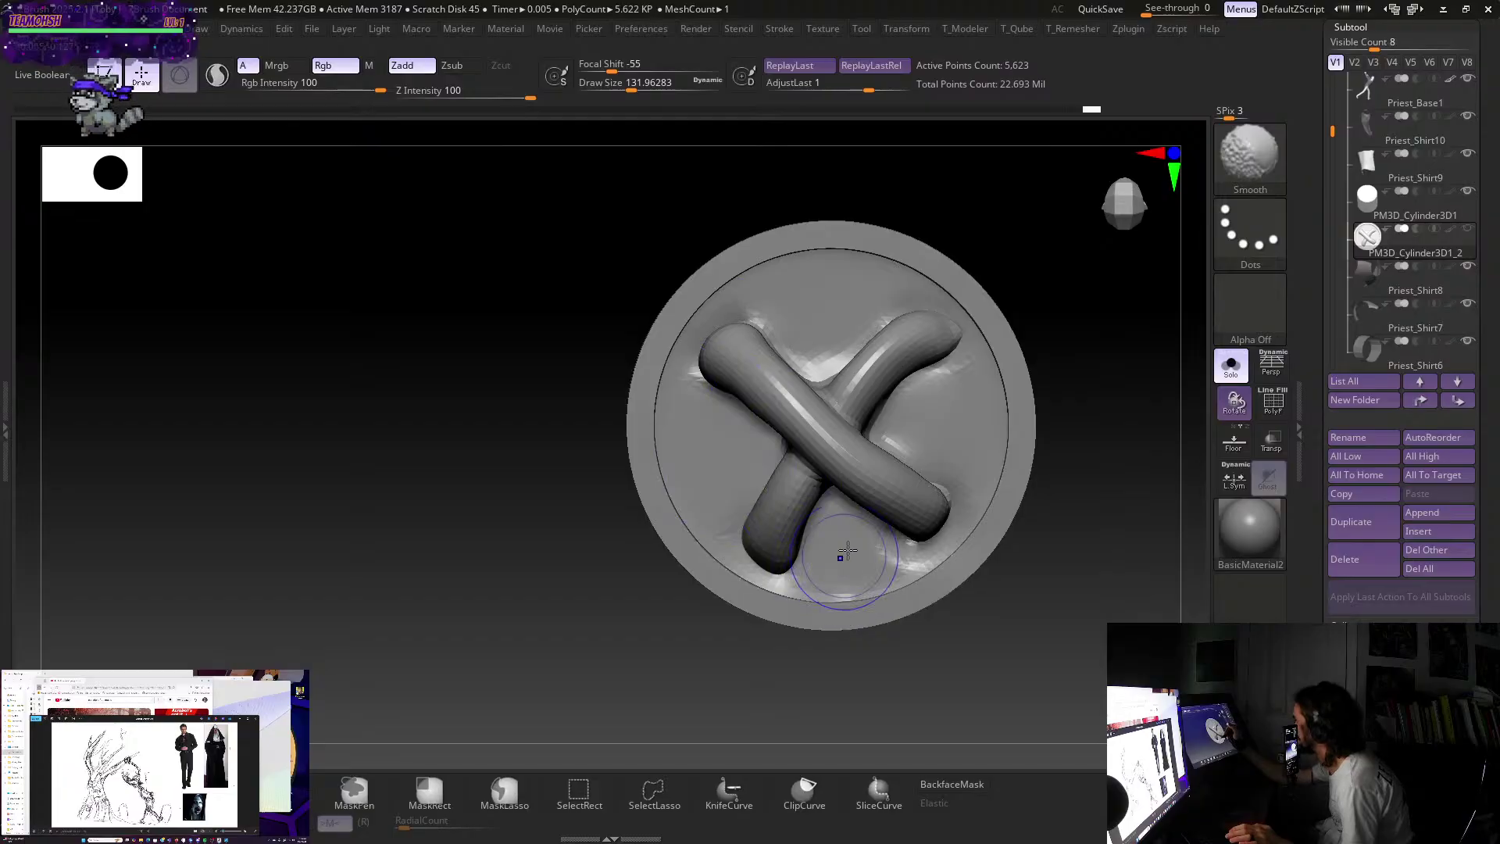
- Select the ZModeler brush again and examine the shaded button from the side and from a distance
{"action": "key", "text": "b"}
{"action": "key", "text": "z"}
{"action": "key", "text": "m"}
{"action": "mouse_move", "coordinate": [1051, 469]}
{"action": "left_mouse_down"}
{"action": "mouse_move", "coordinate": [1081, 451]}
{"action": "mouse_move", "coordinate": [1090, 469]}
{"action": "mouse_move", "coordinate": [1069, 449]}
{"action": "mouse_move", "coordinate": [1071, 594]}
{"action": "mouse_move", "coordinate": [1043, 609]}
{"action": "mouse_move", "coordinate": [1008, 536]}
{"action": "mouse_move", "coordinate": [898, 654]}
{"action": "mouse_move", "coordinate": [912, 674]}
{"action": "mouse_move", "coordinate": [943, 643]}
{"action": "left_mouse_up"}
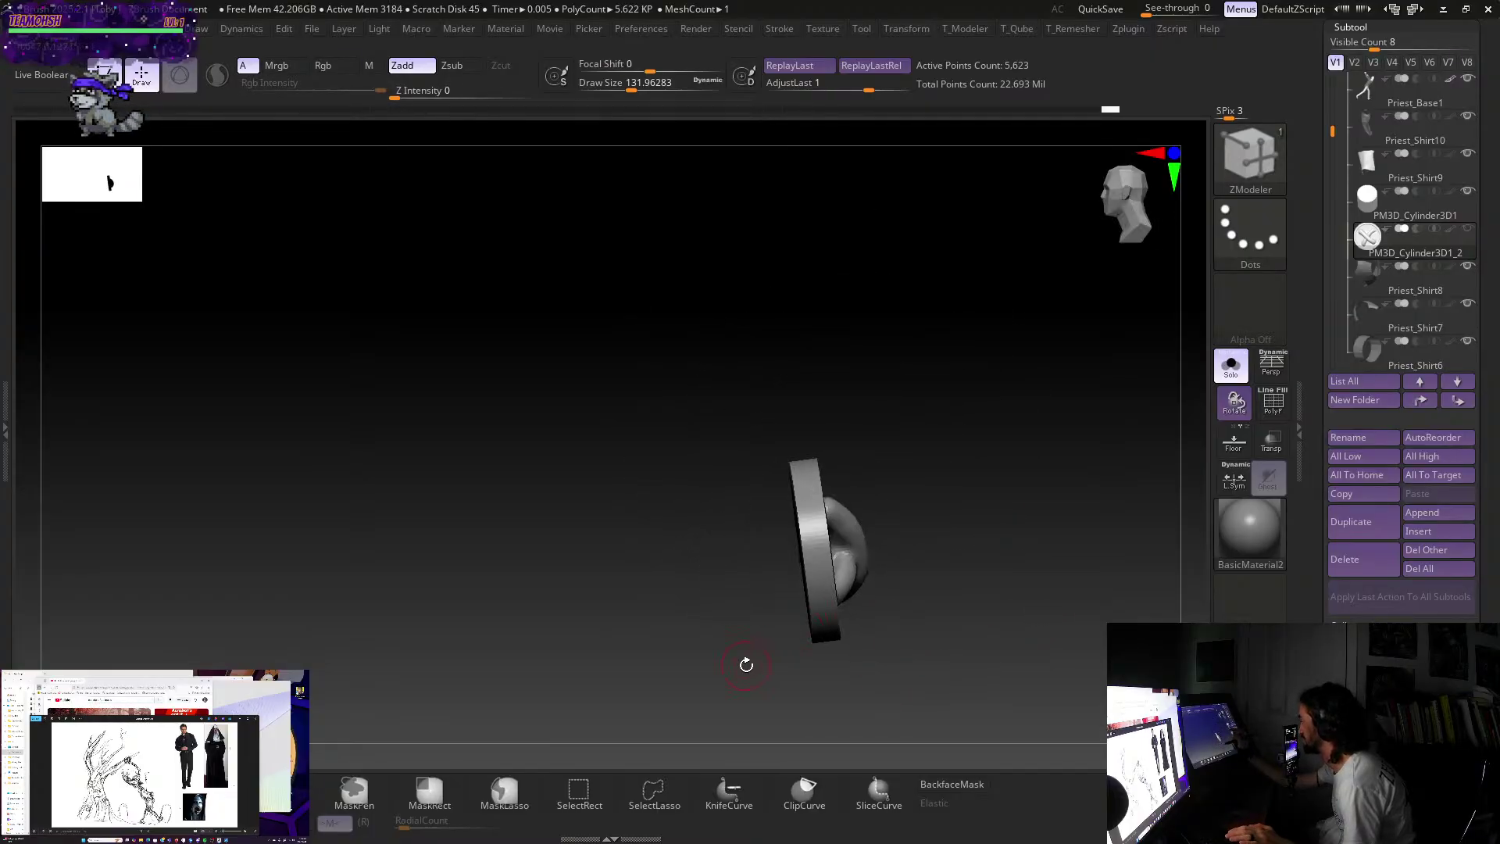
{"action": "left_click_drag", "start_coordinate": [747, 665], "coordinate": [989, 567]}
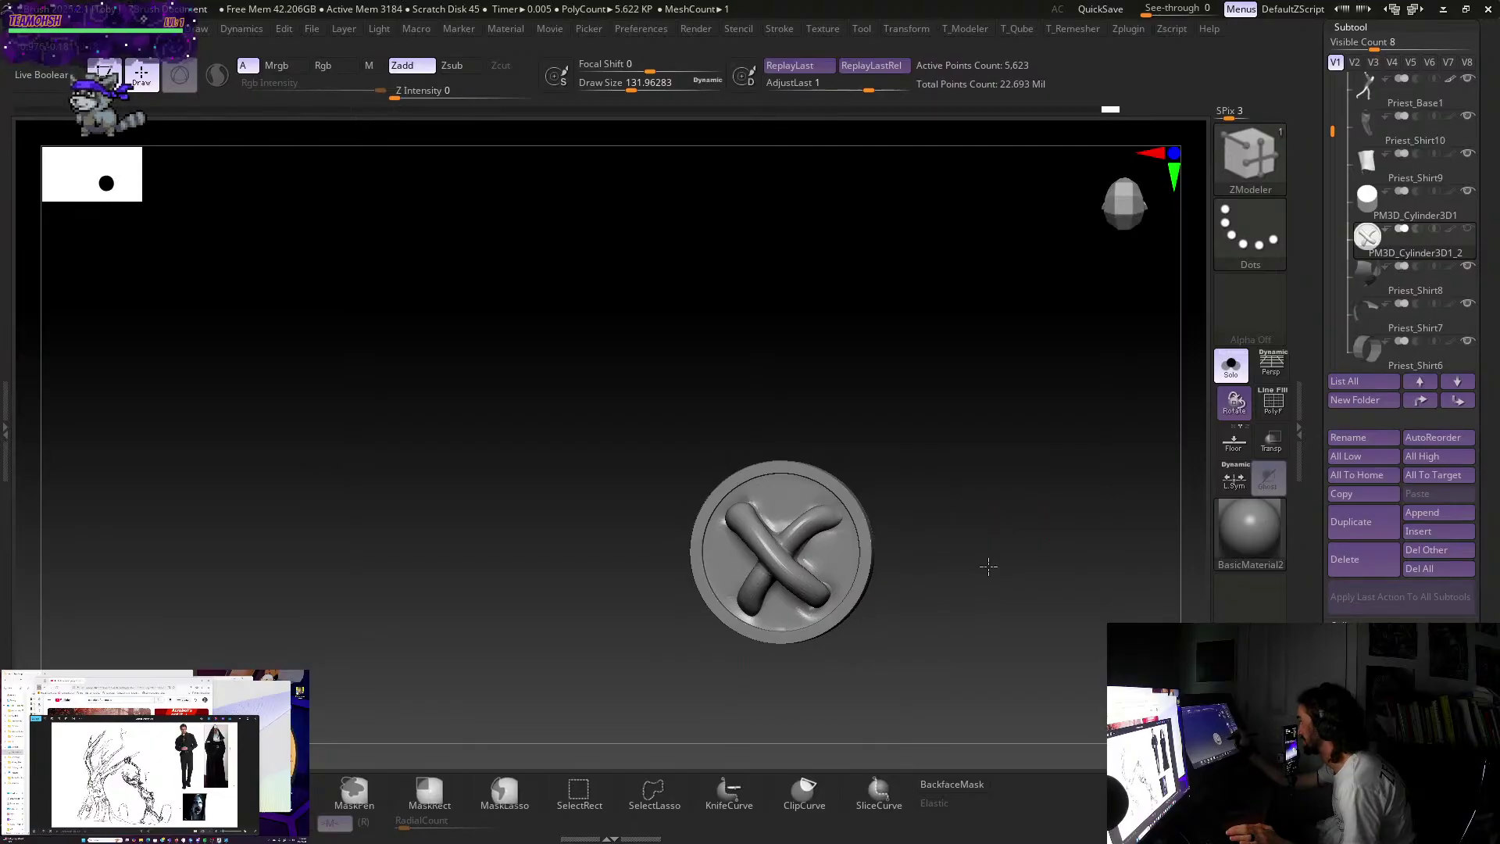
{"action": "mouse_move", "coordinate": [927, 616]}
{"action": "left_mouse_down", "text": "alt"}
{"action": "mouse_move", "coordinate": [906, 646]}
{"action": "mouse_move", "coordinate": [914, 608]}
{"action": "left_mouse_up", "text": "alt"}
{"action": "left_click_drag", "start_coordinate": [903, 660], "coordinate": [888, 693], "text": "alt"}
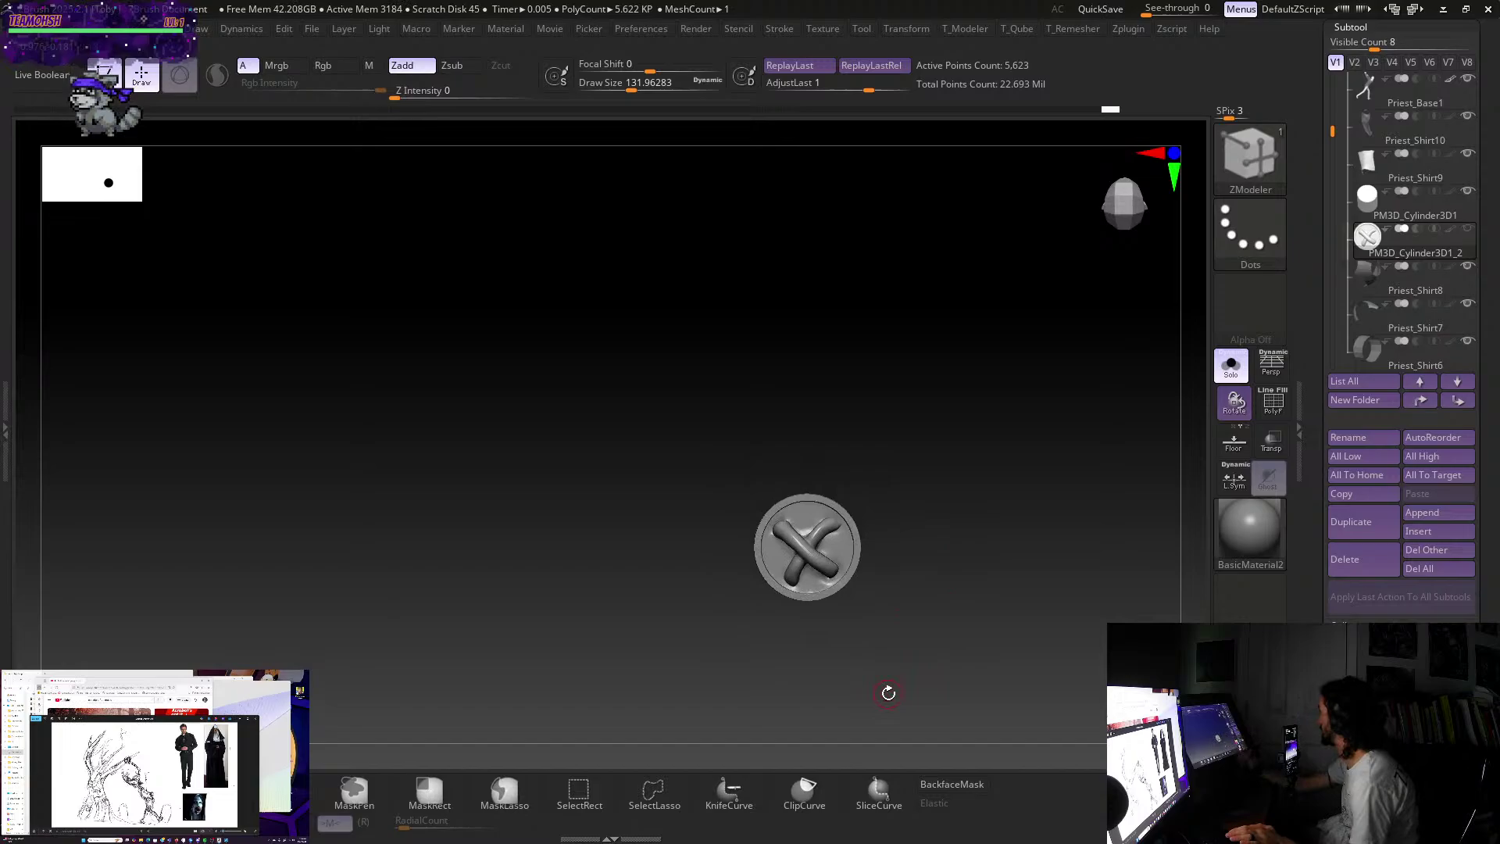
- Rename the button subtool as Button and turn off Solo mode to show the whole scene
{"action": "left_click", "coordinate": [1391, 430]}
{"action": "type", "text": "B"}
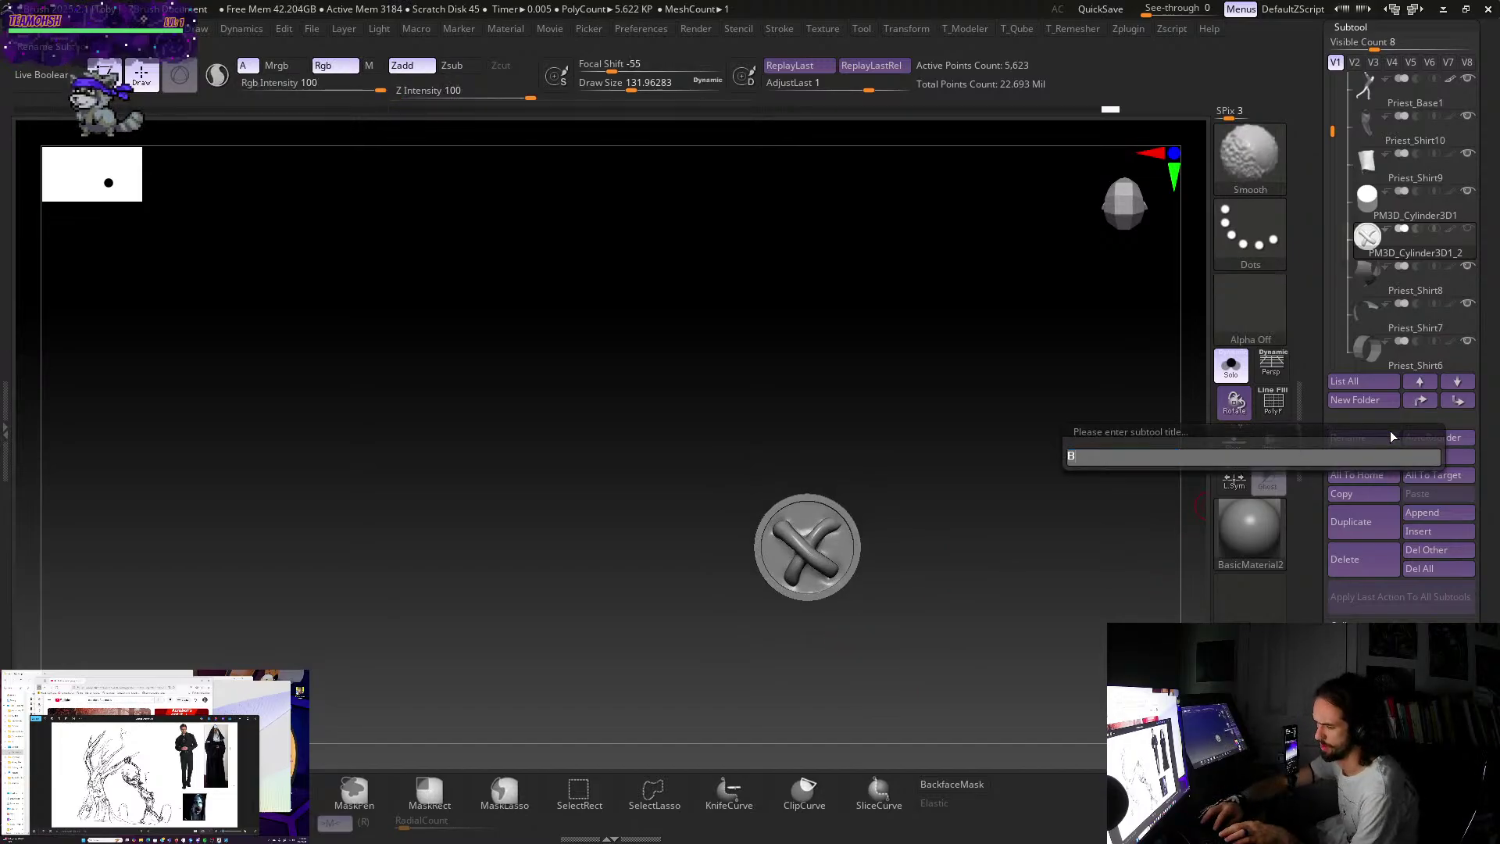
{"action": "type", "text": "utton"}
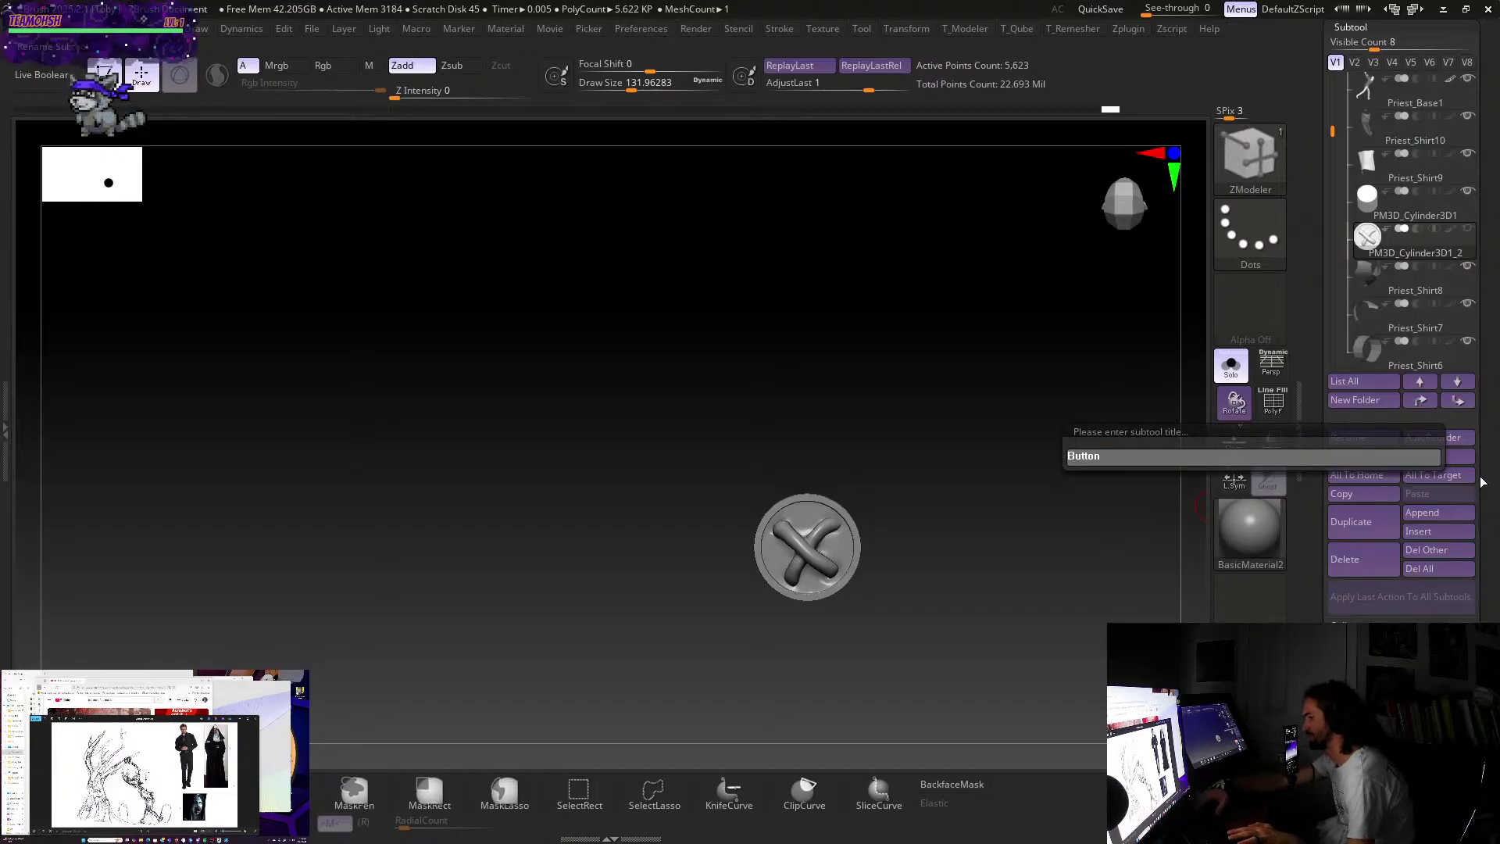
{"action": "key", "text": "Return"}
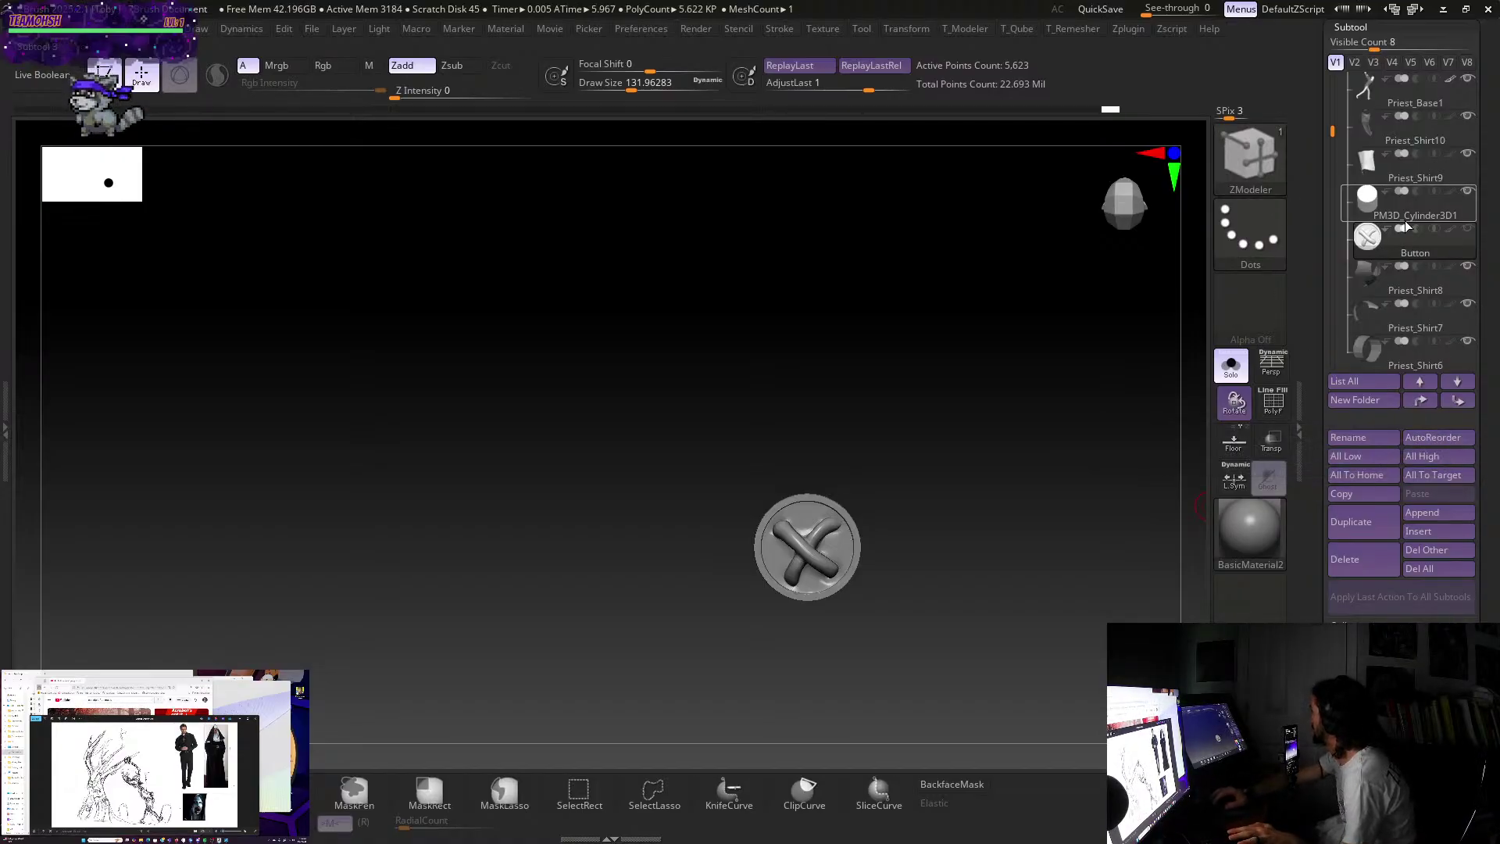
{"action": "mouse_move", "coordinate": [1400, 283]}
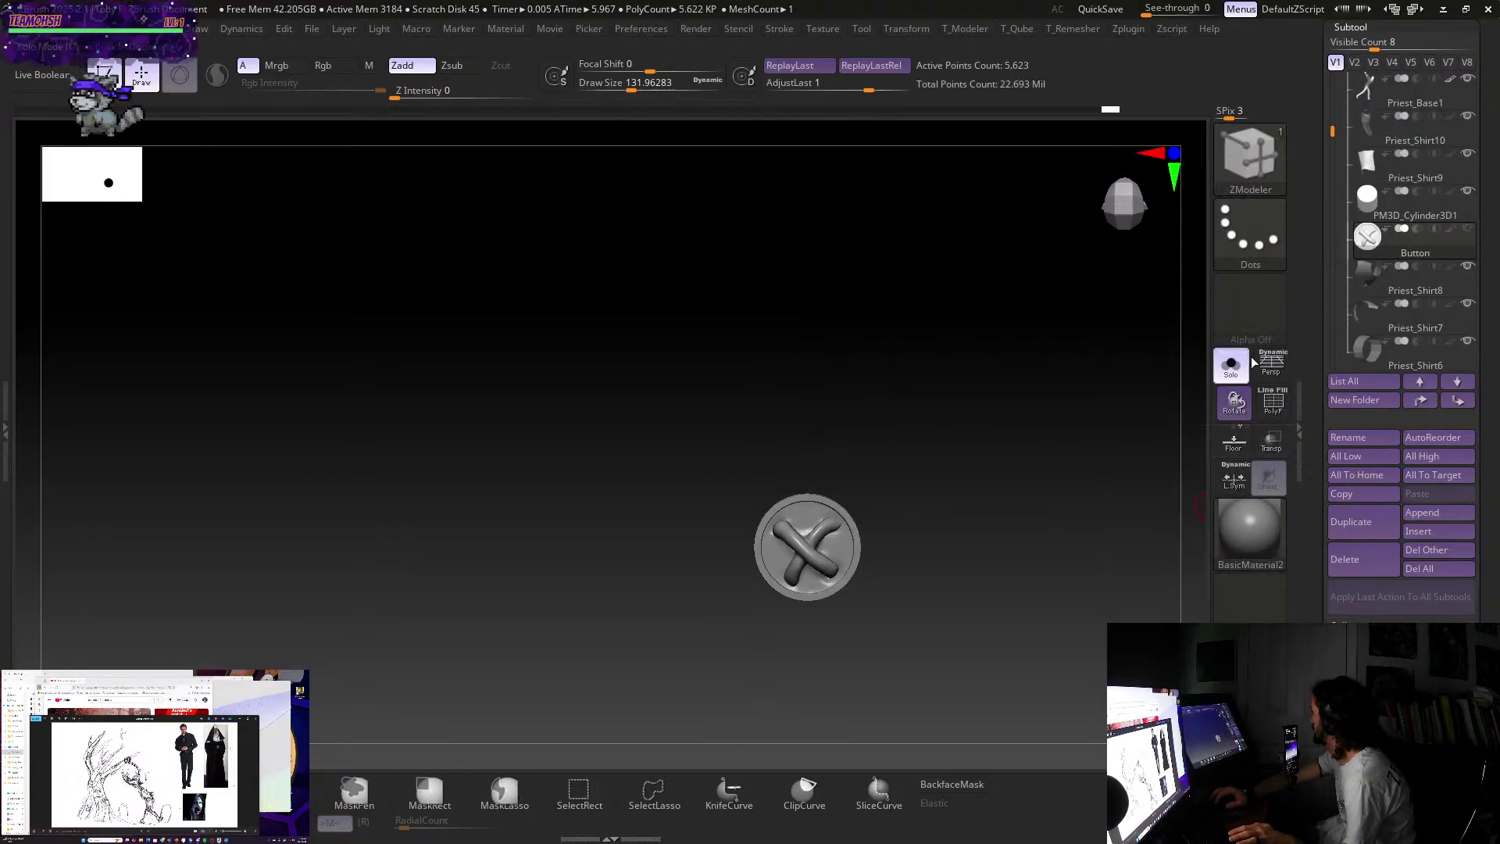
{"action": "left_click", "coordinate": [1231, 365]}
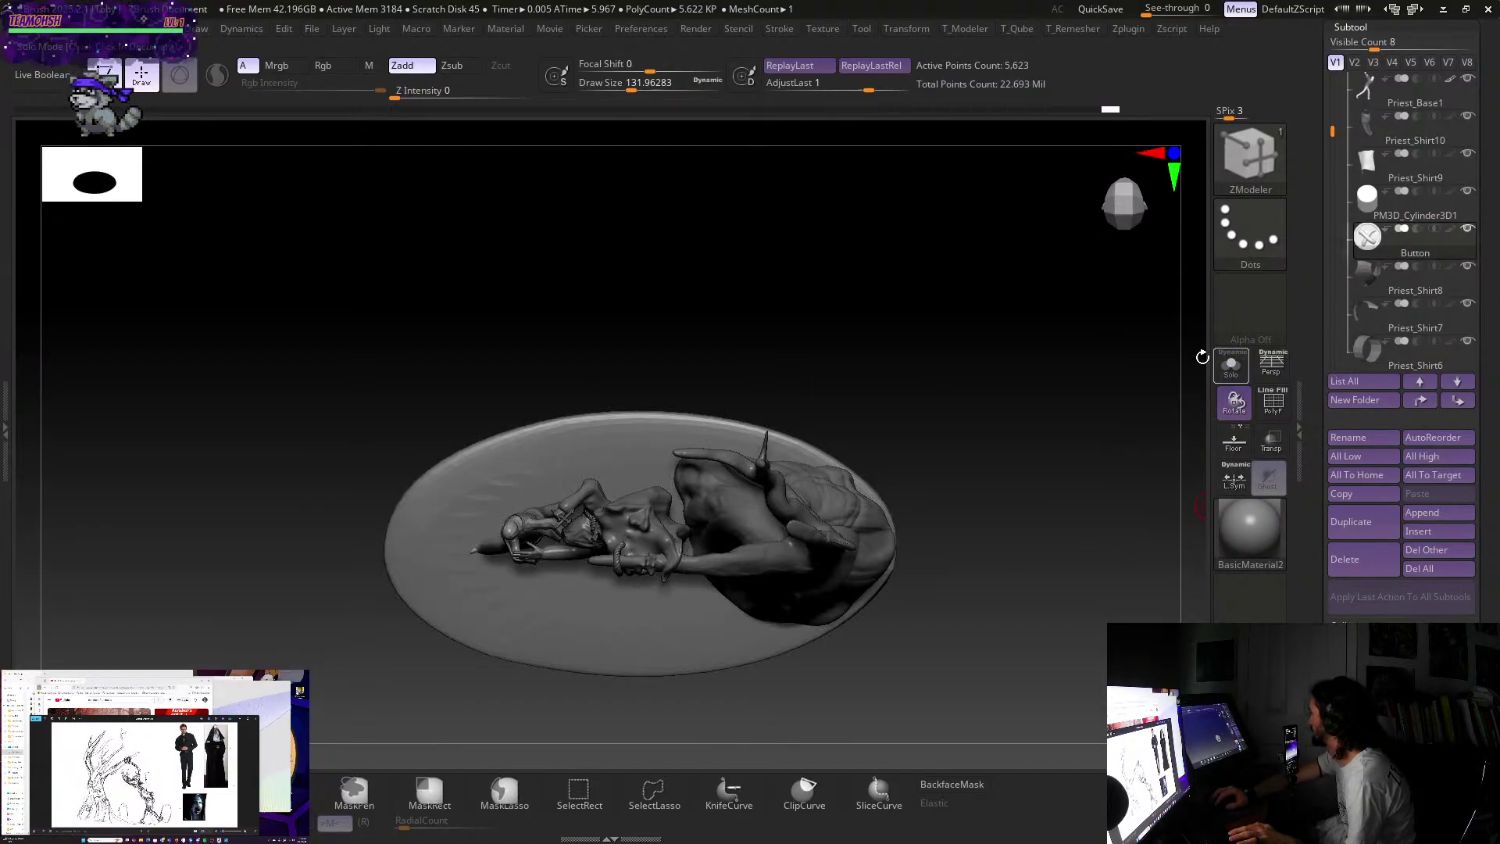
- Try moving the button from the tree trunk over to the priest figure's legs, and undo the move
{"action": "left_click_drag", "start_coordinate": [977, 622], "coordinate": [999, 566]}
{"action": "key", "text": "w"}
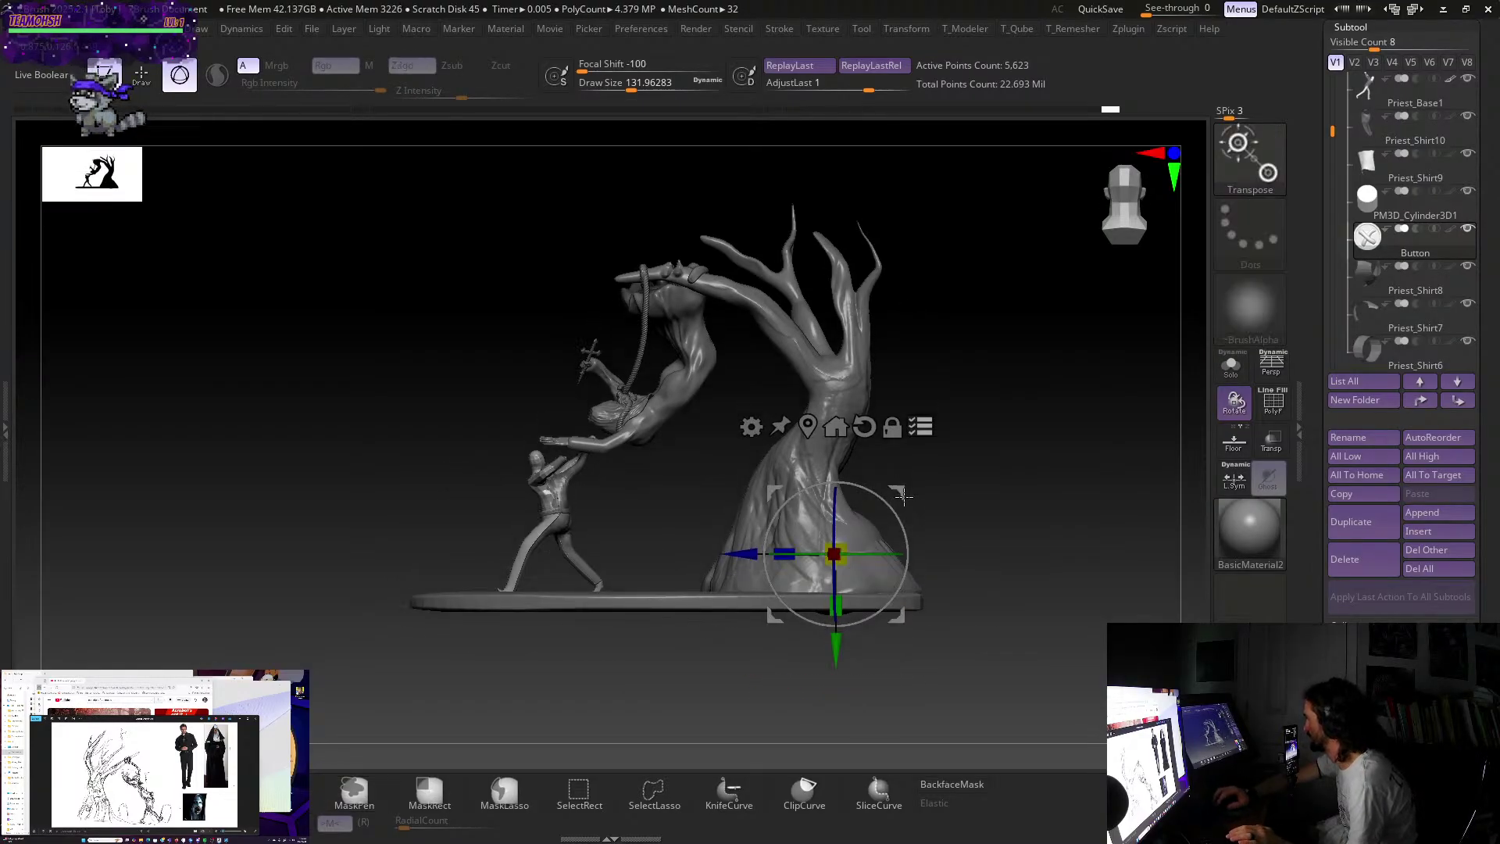
{"action": "left_click_drag", "start_coordinate": [754, 537], "coordinate": [550, 512]}
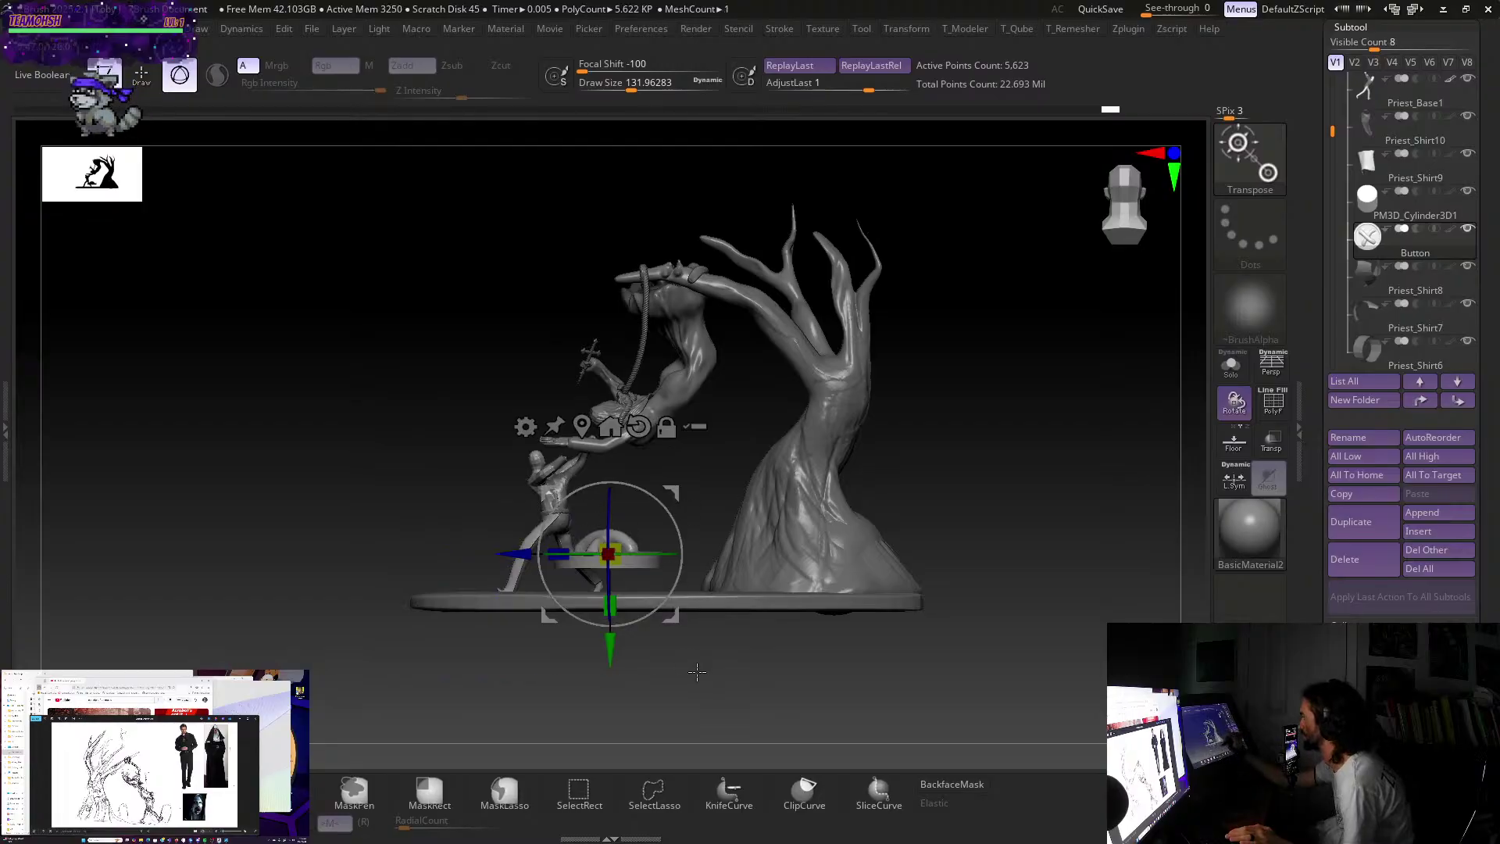
{"action": "left_click_drag", "start_coordinate": [698, 672], "coordinate": [640, 570], "text": "alt"}
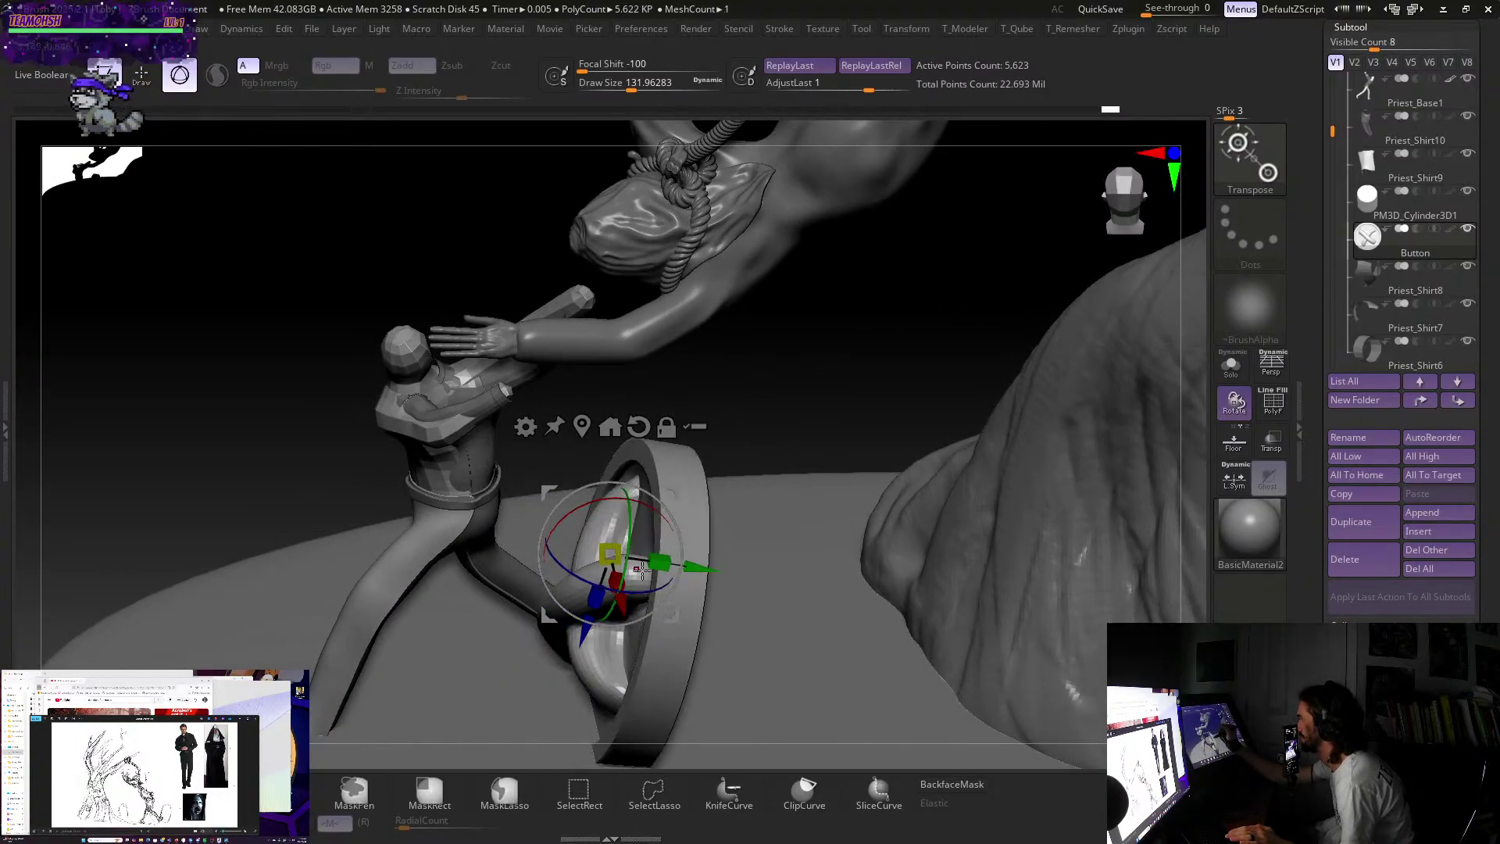
{"action": "key", "text": "ctrl+z"}
{"action": "key", "text": "ctrl+z"}
{"action": "key", "text": "ctrl+z"}
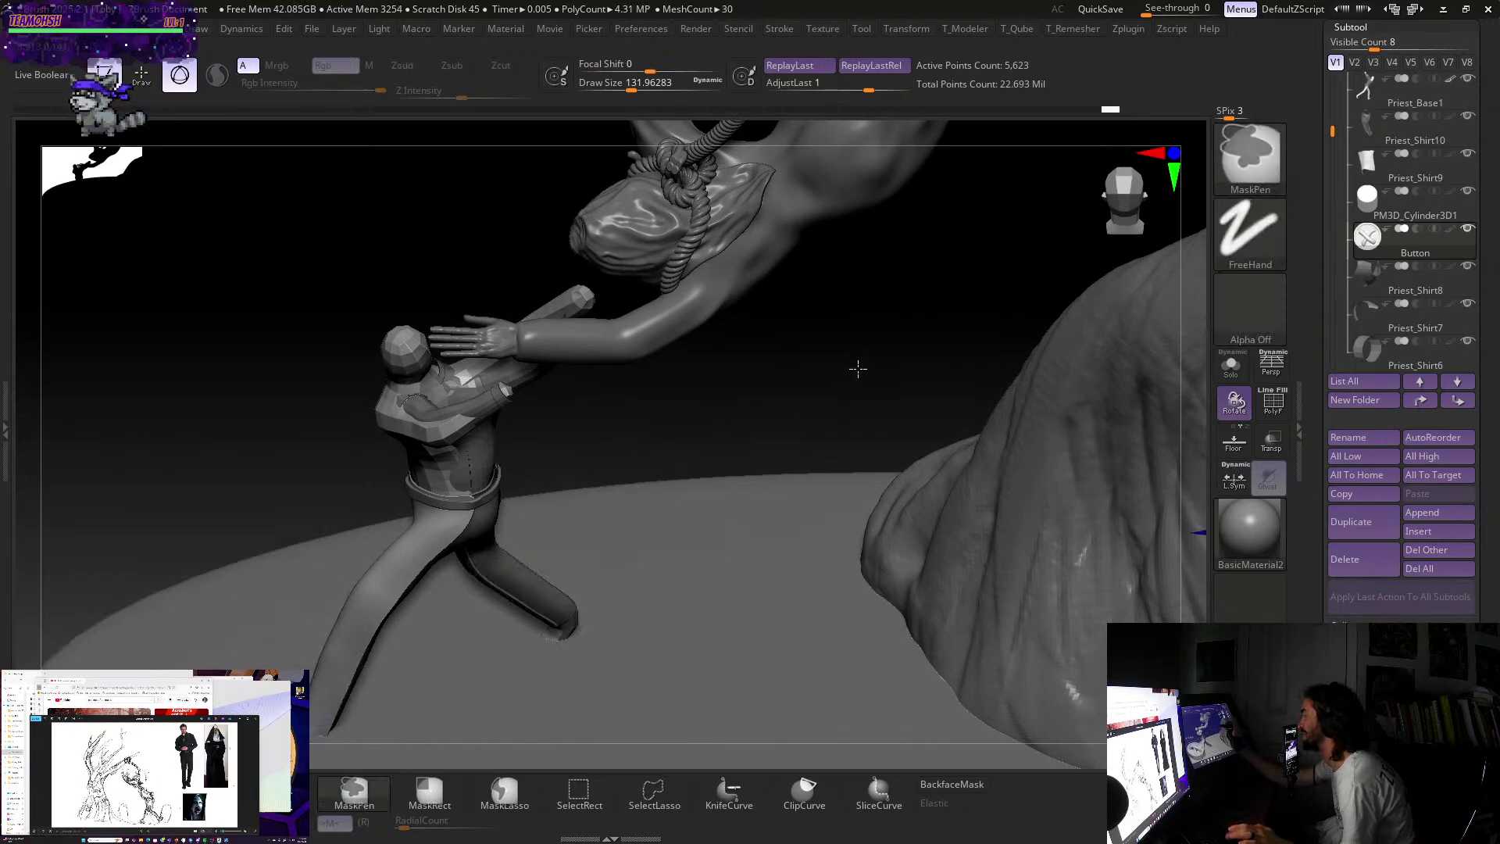
- Hide every subtool except Button
{"action": "left_click_drag", "start_coordinate": [813, 392], "coordinate": [770, 262], "text": "alt"}
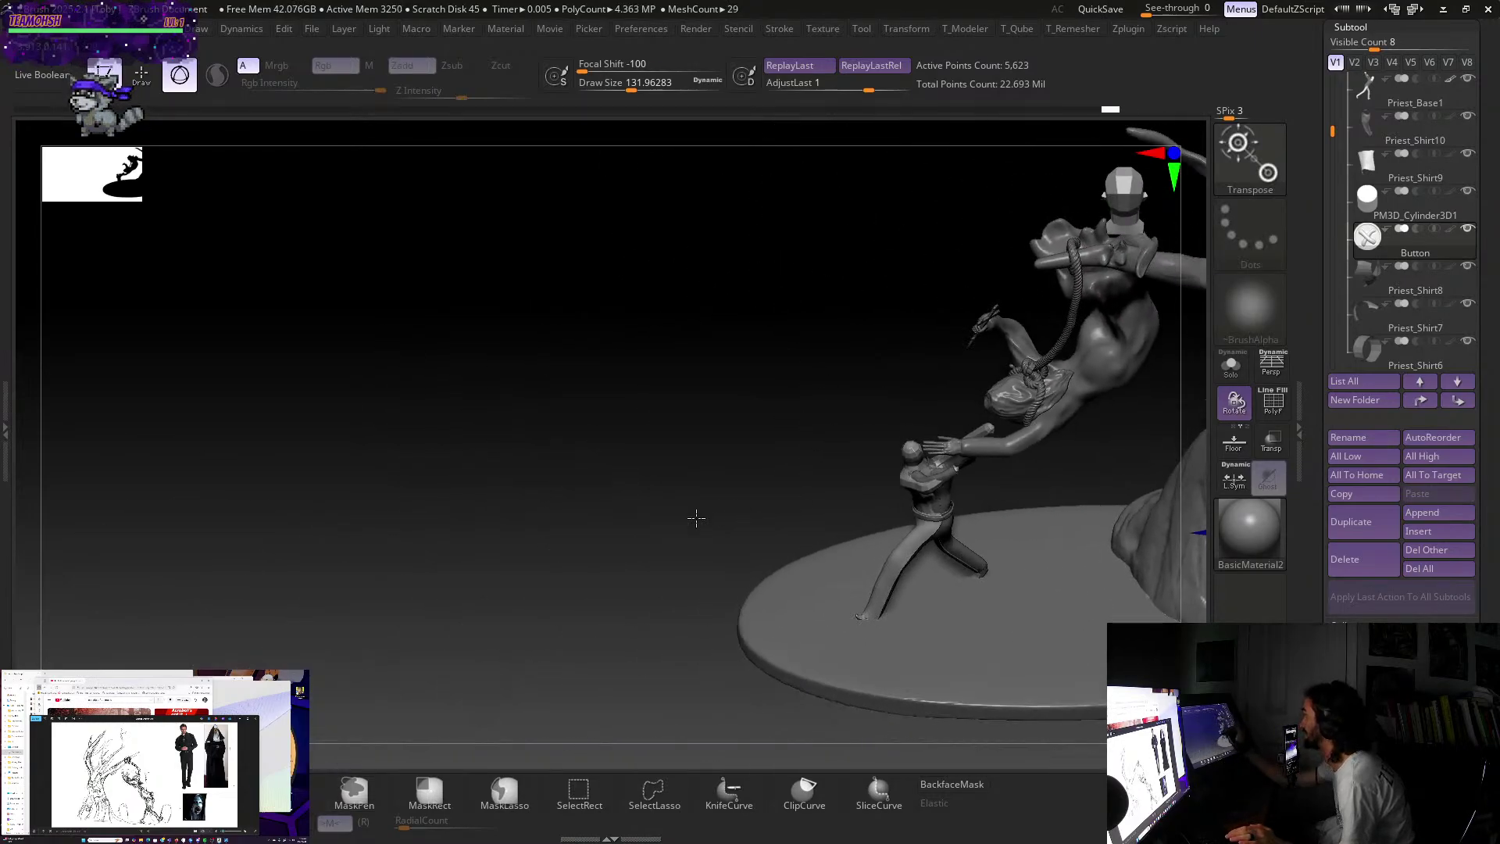
{"action": "left_click_drag", "start_coordinate": [609, 532], "coordinate": [266, 536], "text": "alt"}
{"action": "left_click_drag", "start_coordinate": [1094, 661], "coordinate": [886, 649], "text": "alt"}
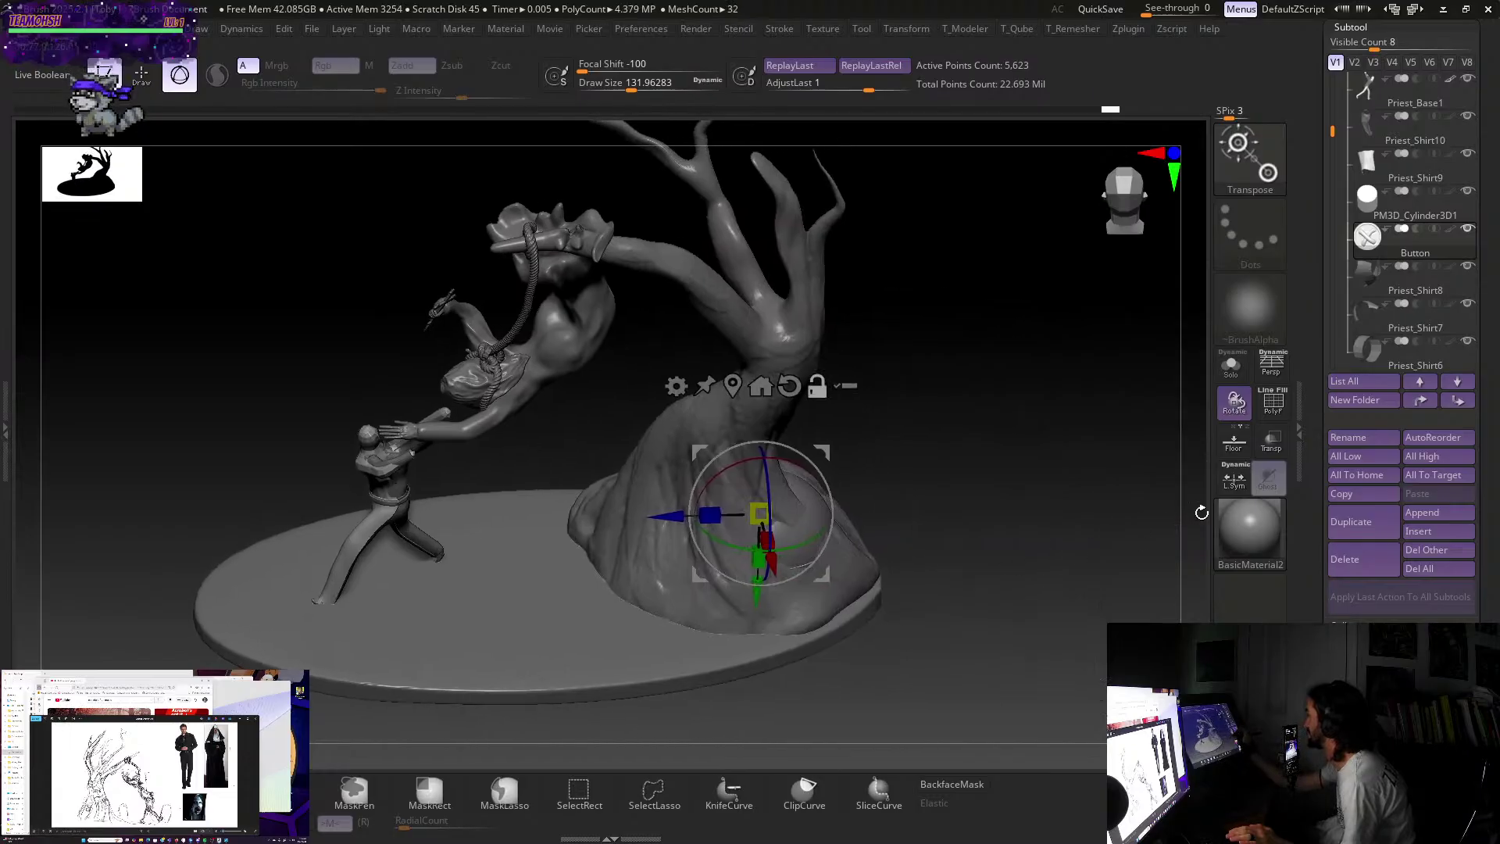
{"action": "left_click", "coordinate": [1468, 229], "text": "shift"}
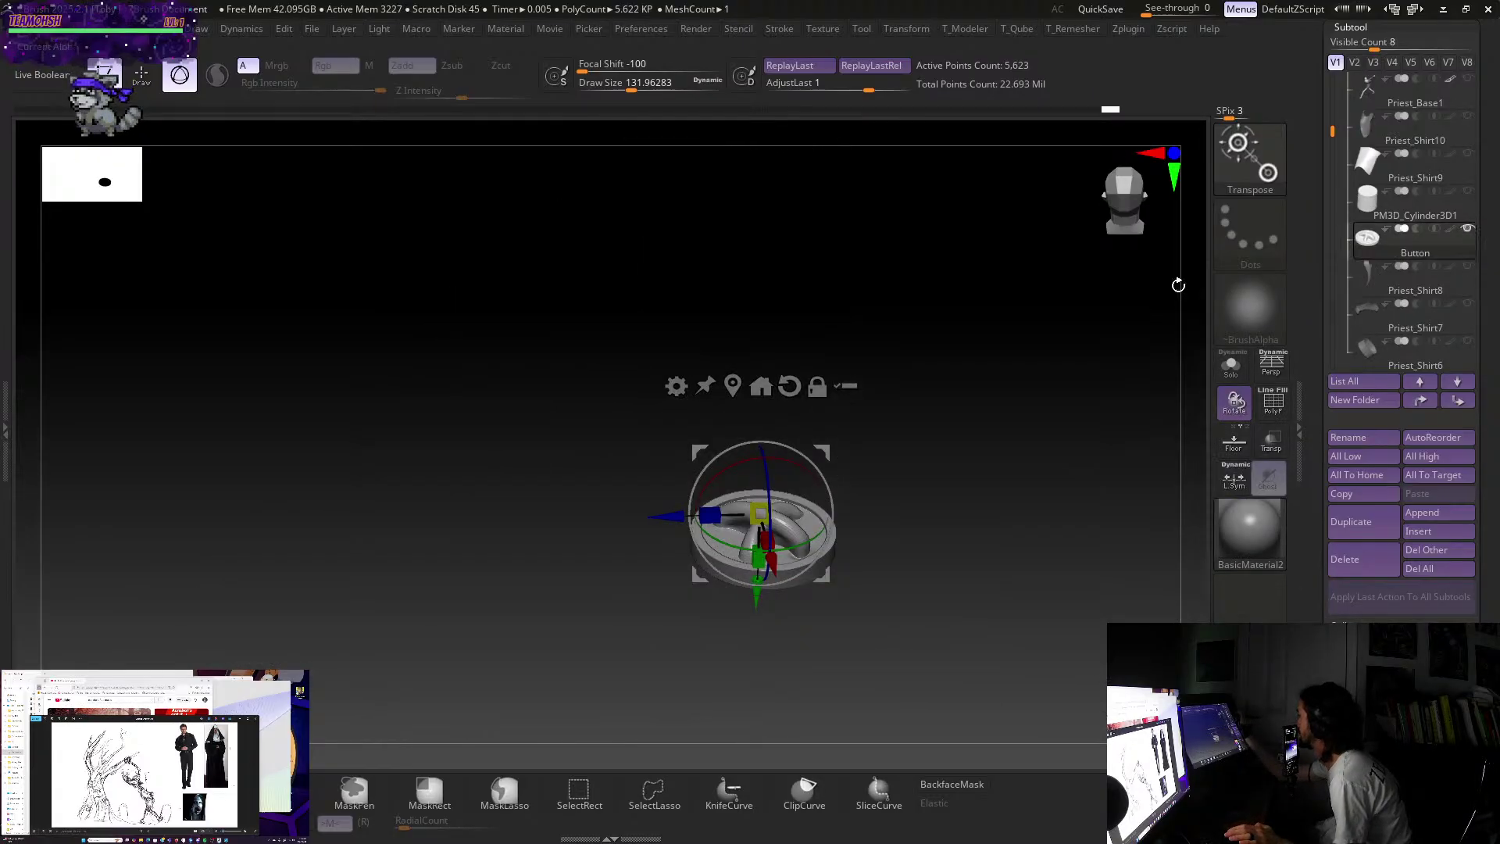
- Face the button from the front and centre the transform gizmo on it
{"action": "left_click_drag", "start_coordinate": [940, 390], "coordinate": [782, 533]}
{"action": "left_click_drag", "start_coordinate": [795, 617], "coordinate": [853, 617], "text": "alt"}
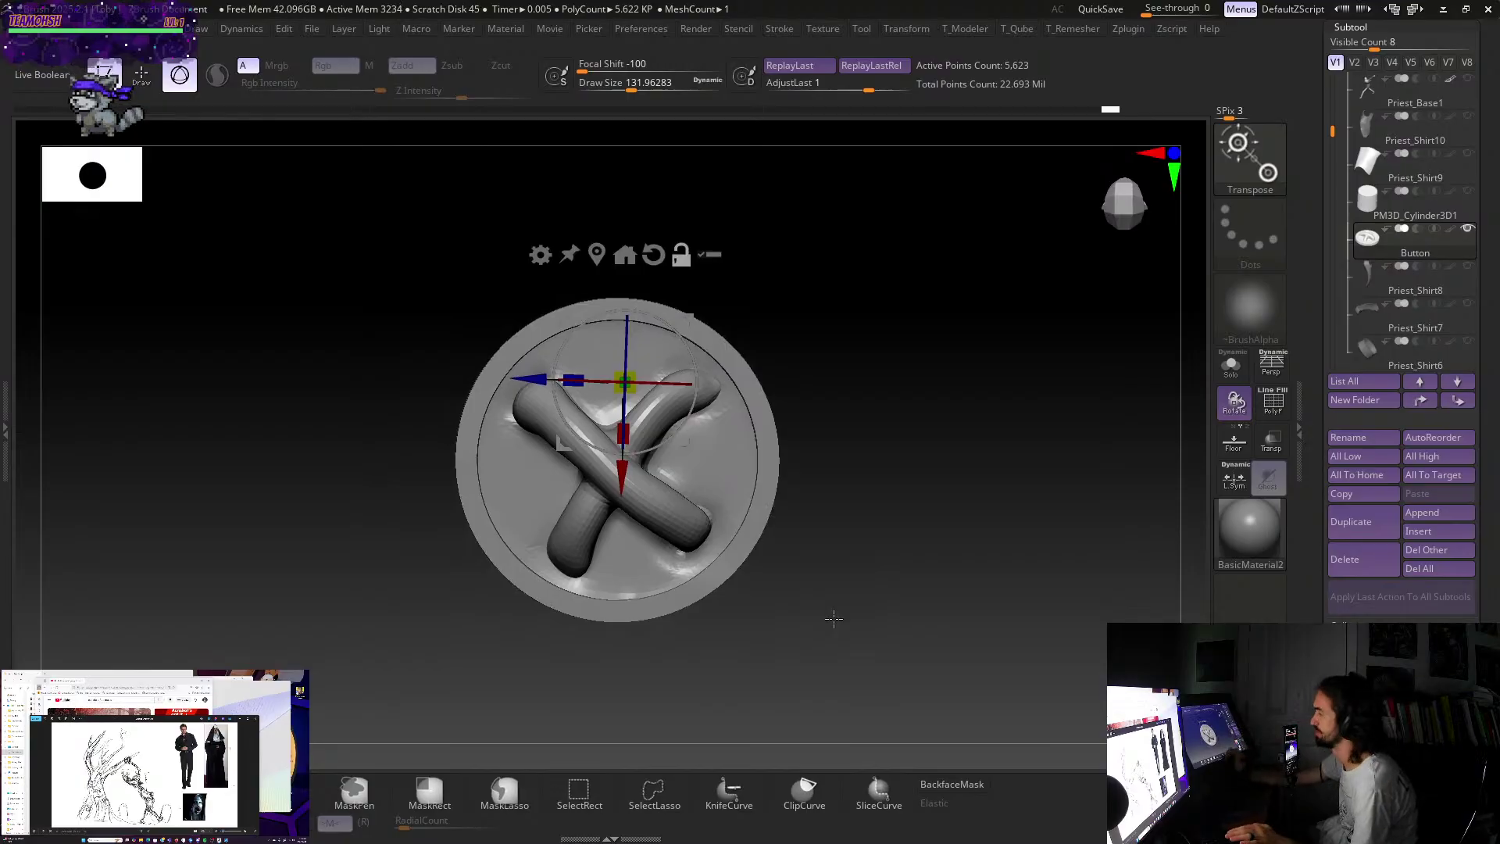
{"action": "left_click", "coordinate": [598, 254]}
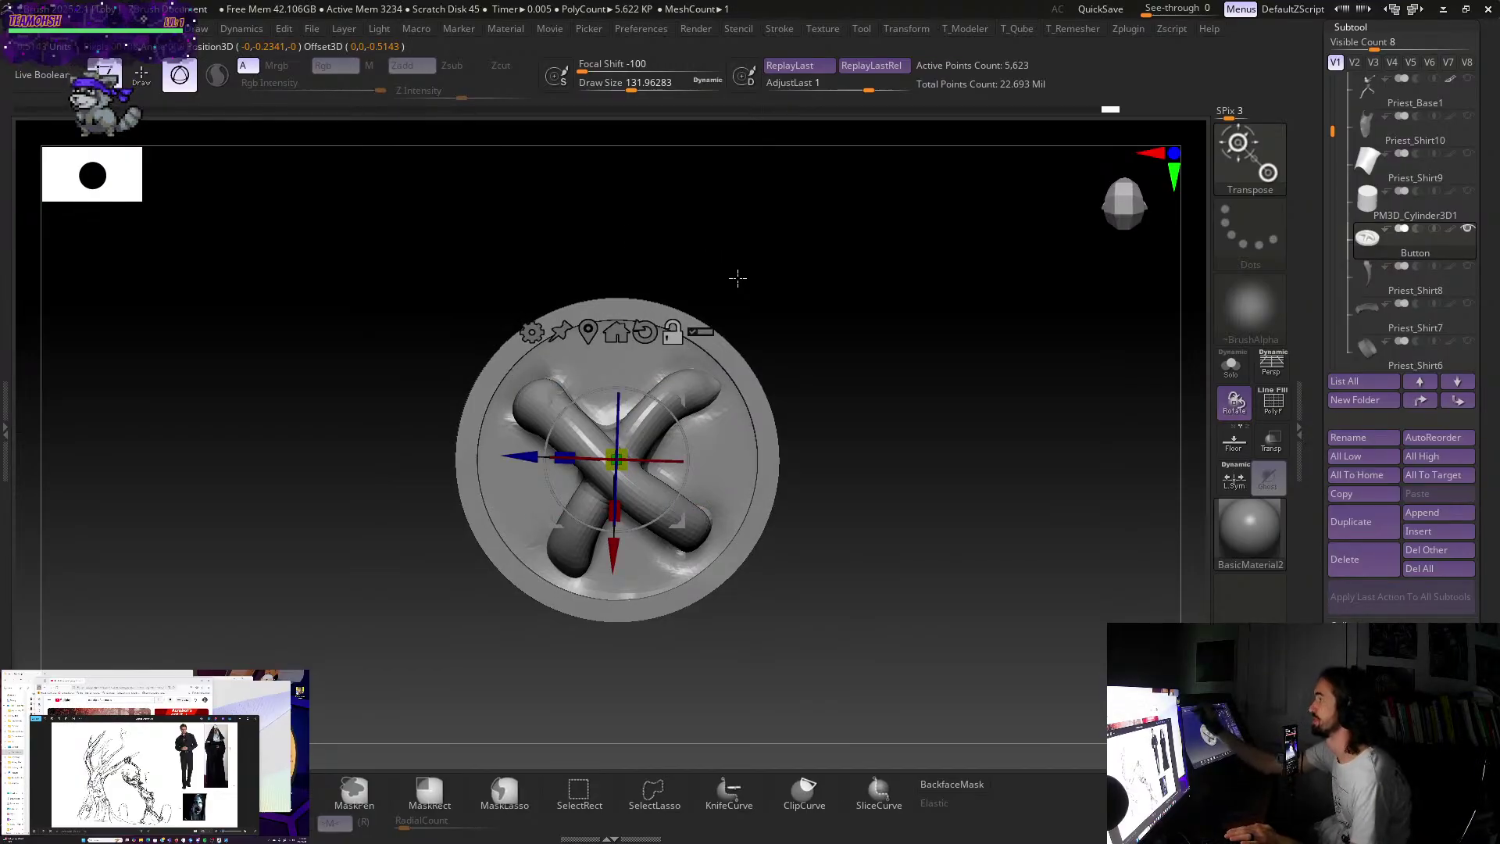
{"action": "left_click", "coordinate": [104, 72]}
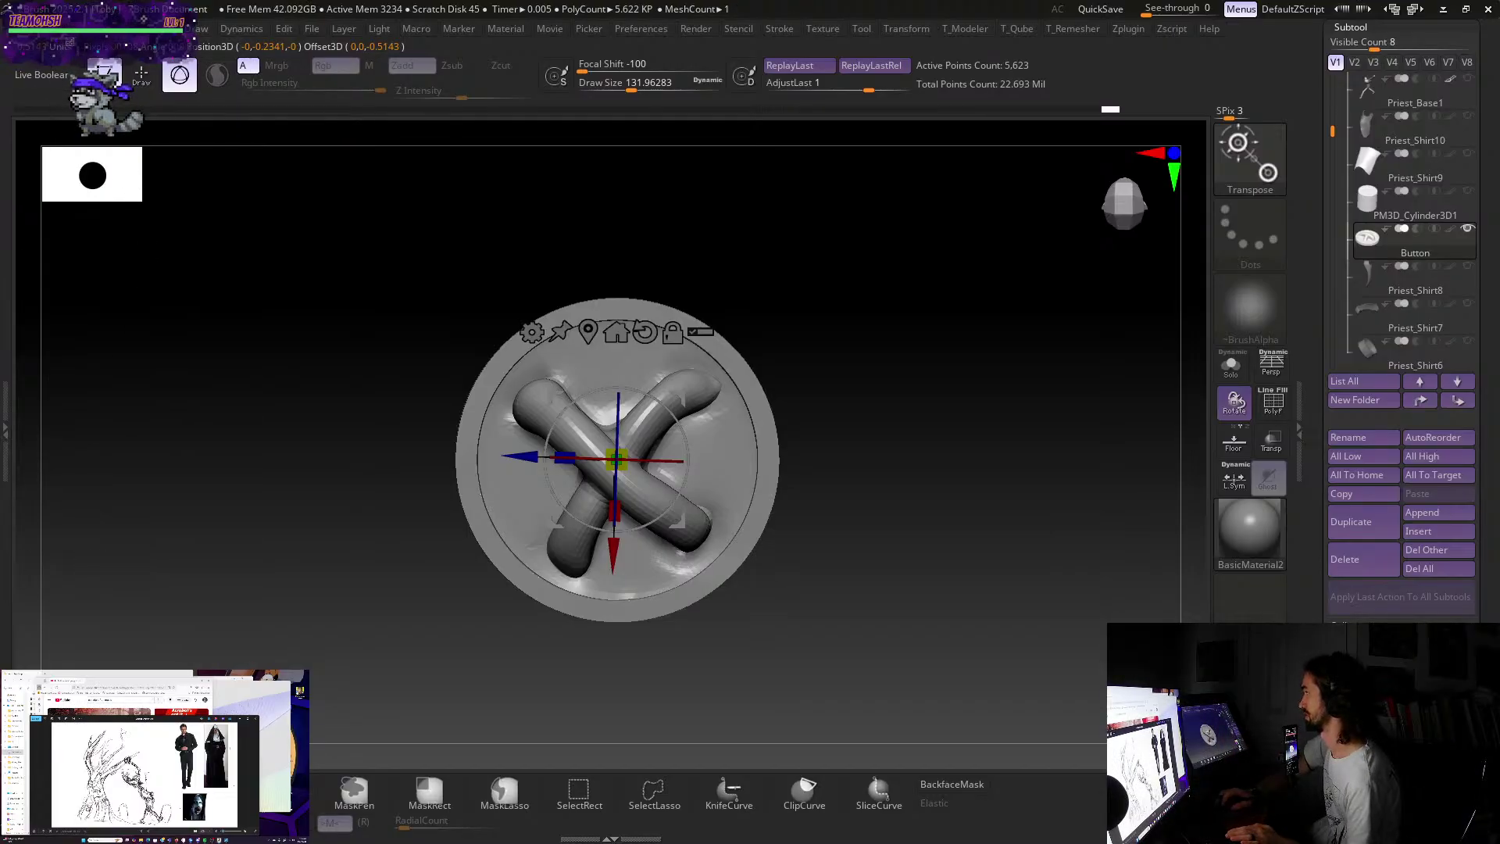
- Create a new InsertMesh brush from the button mesh
{"action": "mouse_move", "coordinate": [71, 29]}
{"action": "left_click", "coordinate": [103, 575]}
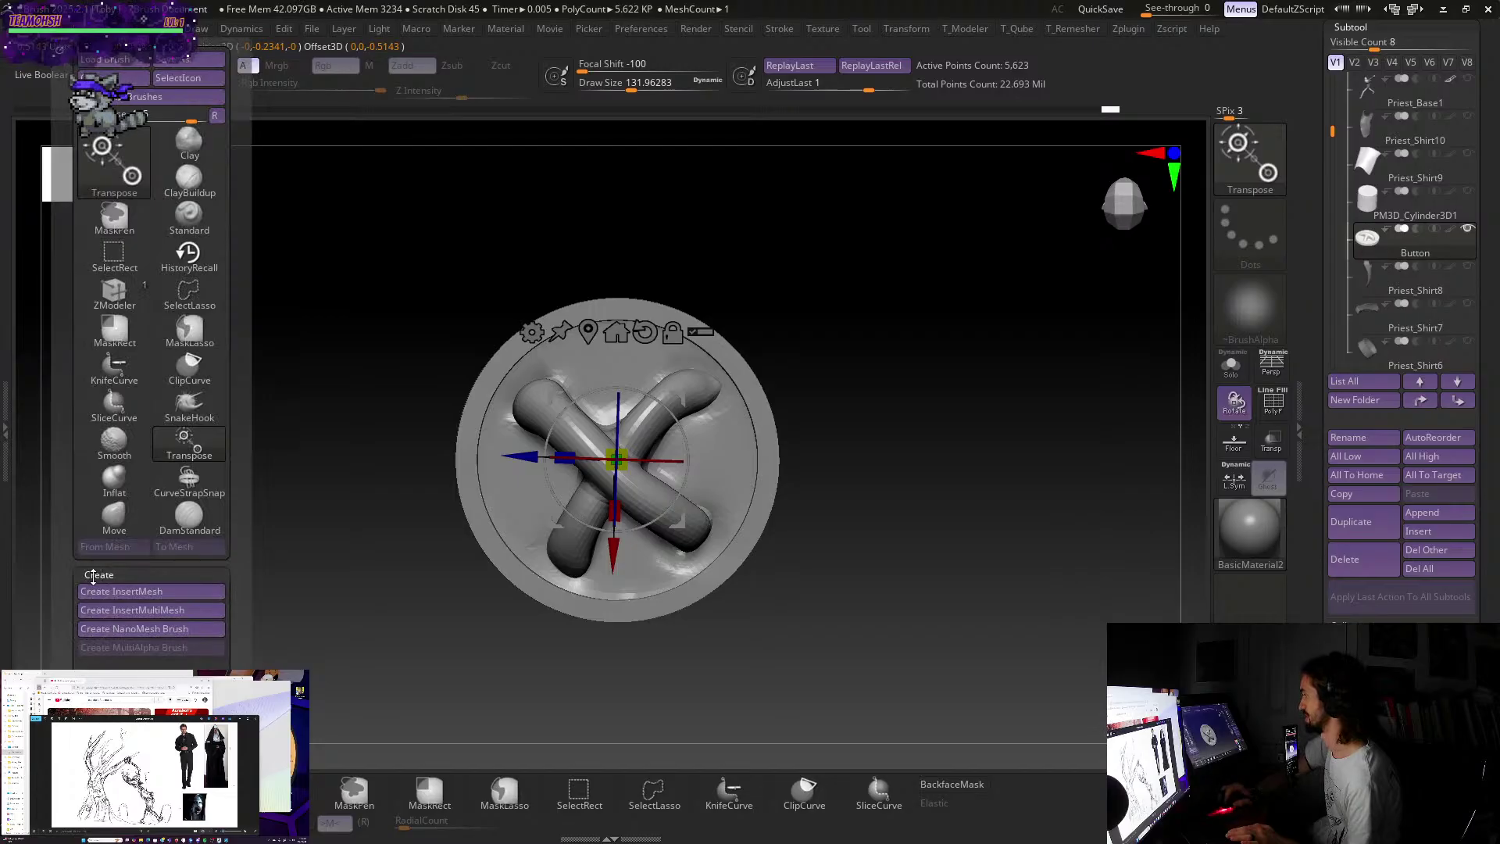
{"action": "left_click", "coordinate": [131, 594]}
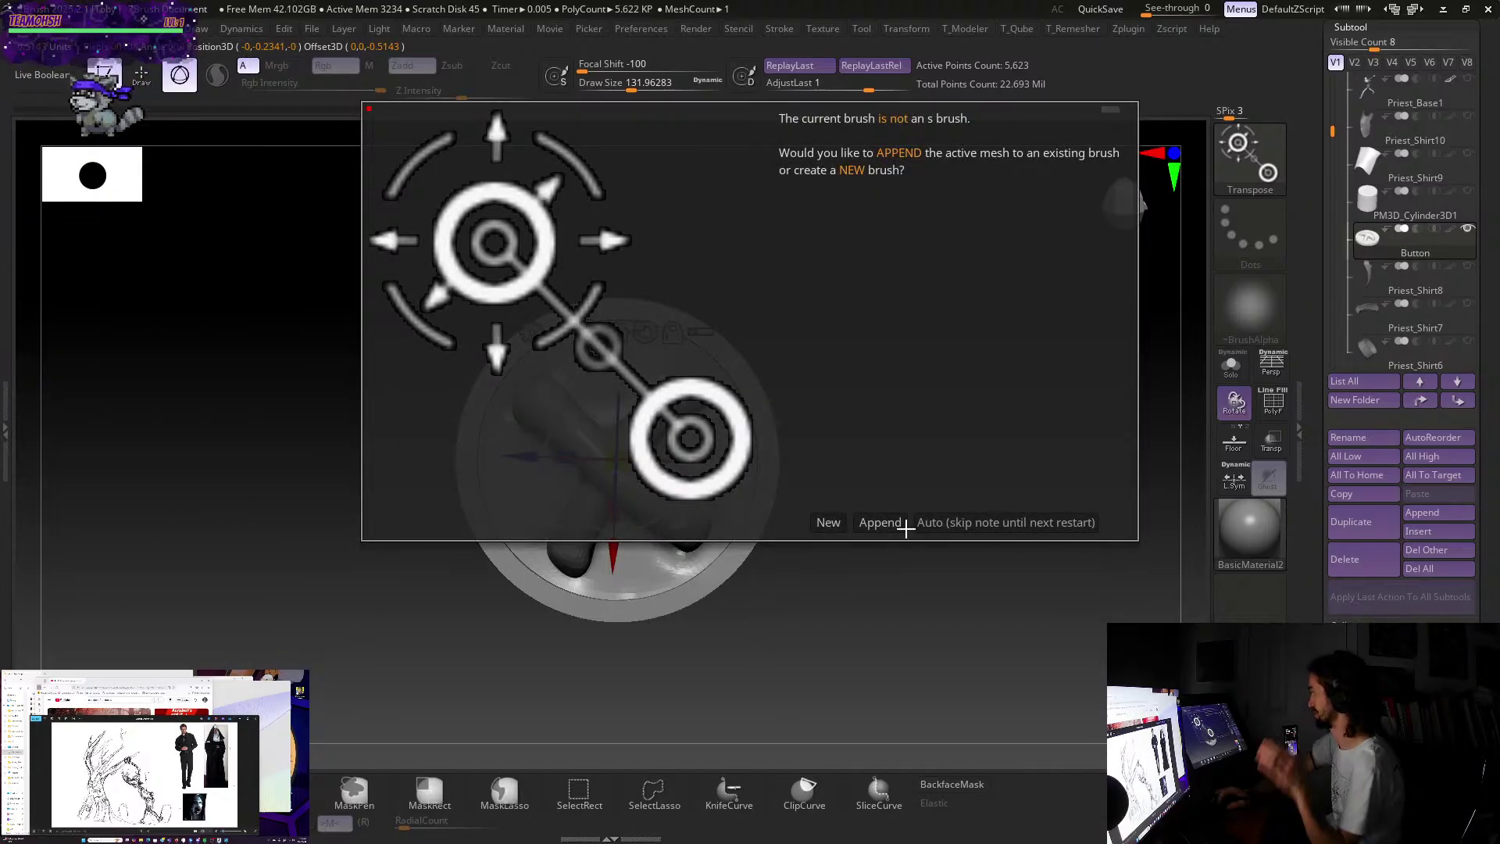
{"action": "left_click", "coordinate": [816, 519]}
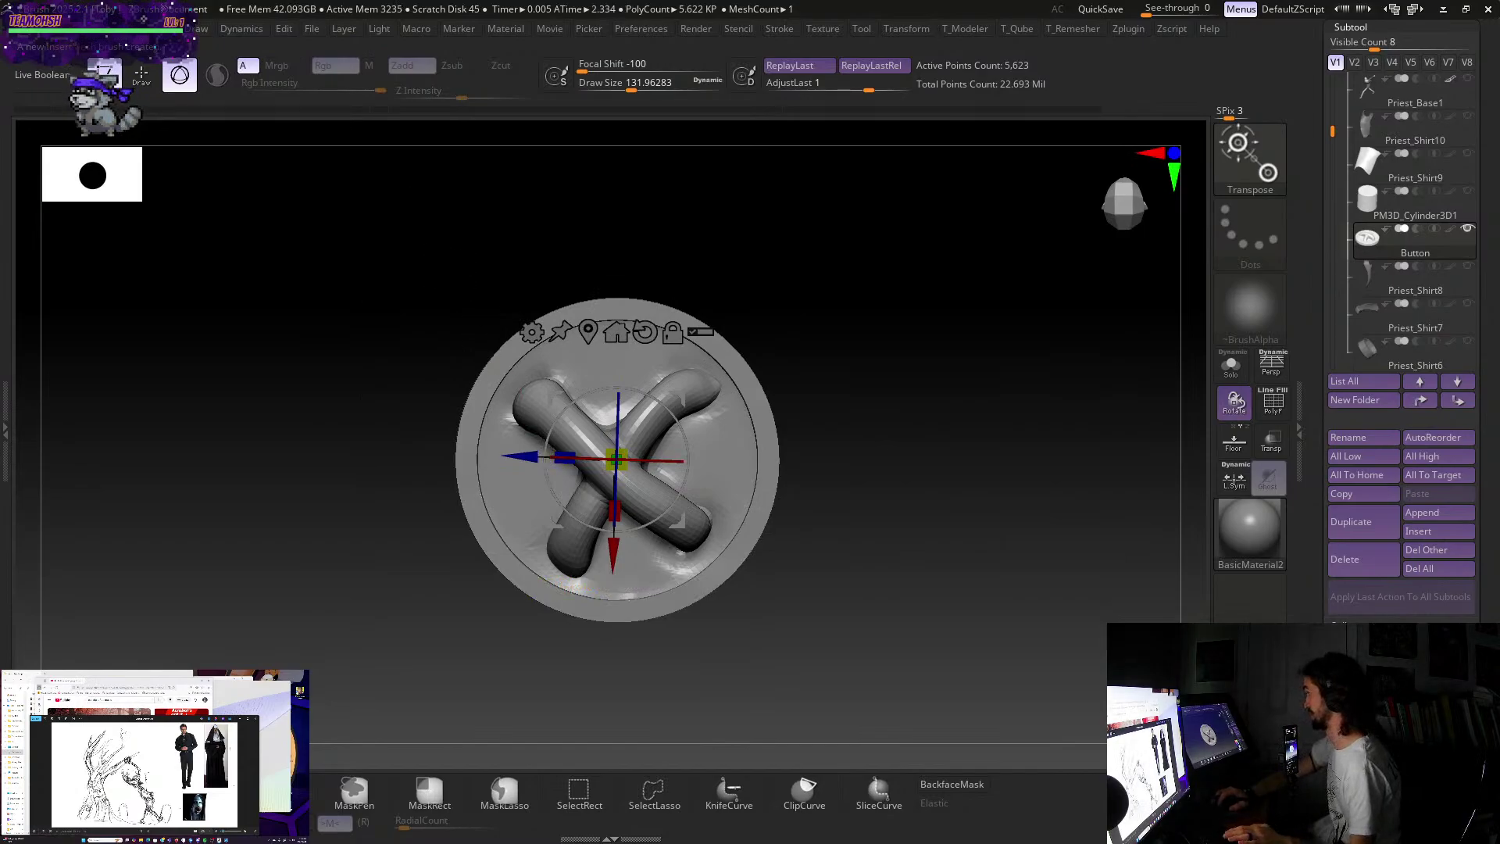
- Switch to Draw mode, try inserting a small button on the existing button's face, and undo it
{"action": "key", "text": "q"}
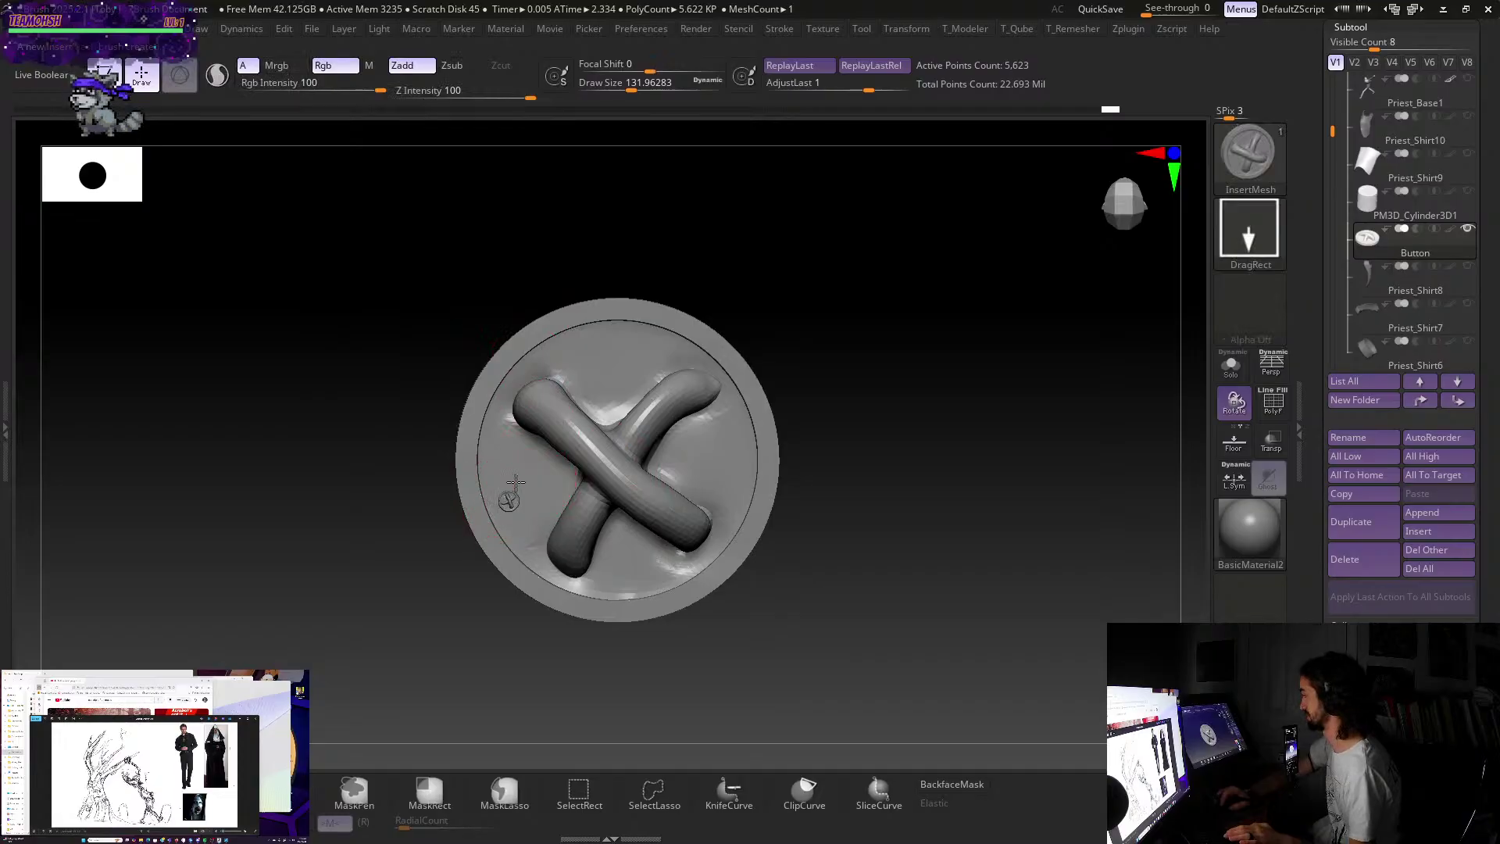
{"action": "left_click_drag", "start_coordinate": [509, 500], "coordinate": [543, 441]}
{"action": "key", "text": "ctrl+z"}
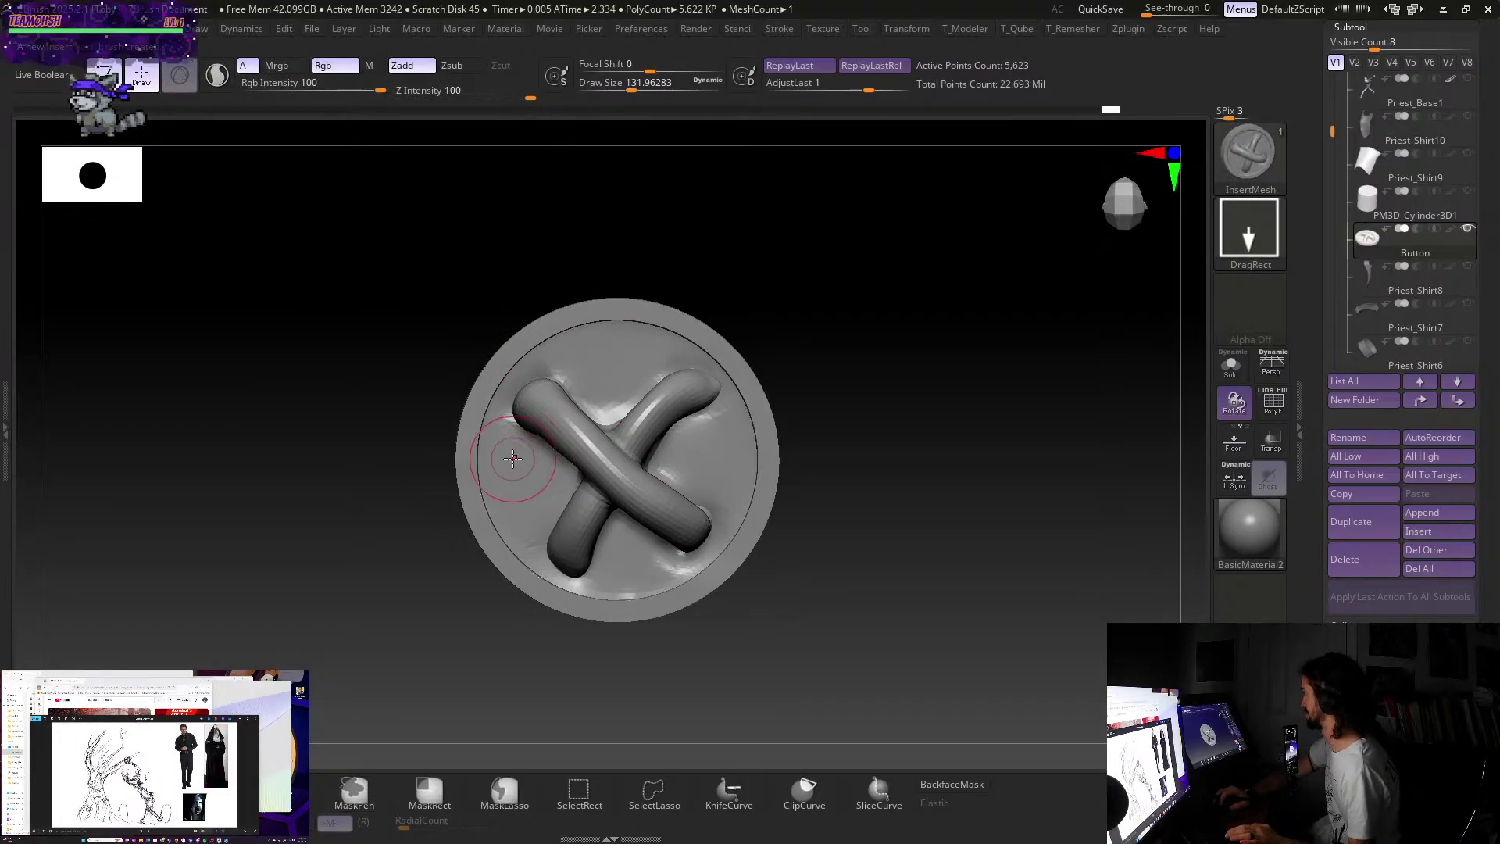
- Turn on Curve Mode for the brush, try a curved row of buttons across the button's face, and undo it
{"action": "left_click", "coordinate": [782, 28]}
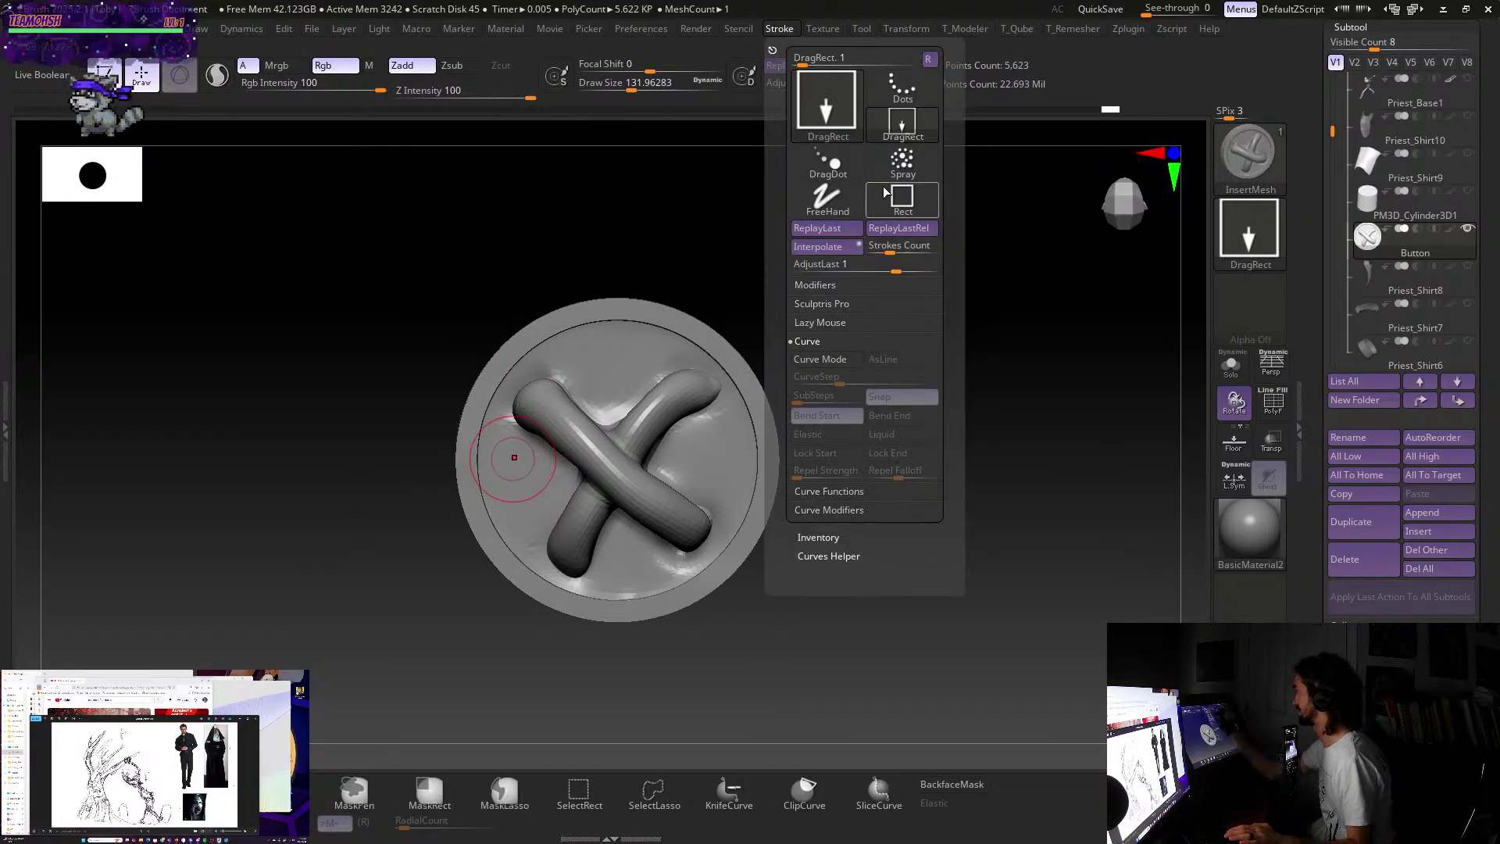
{"action": "left_click", "coordinate": [807, 342]}
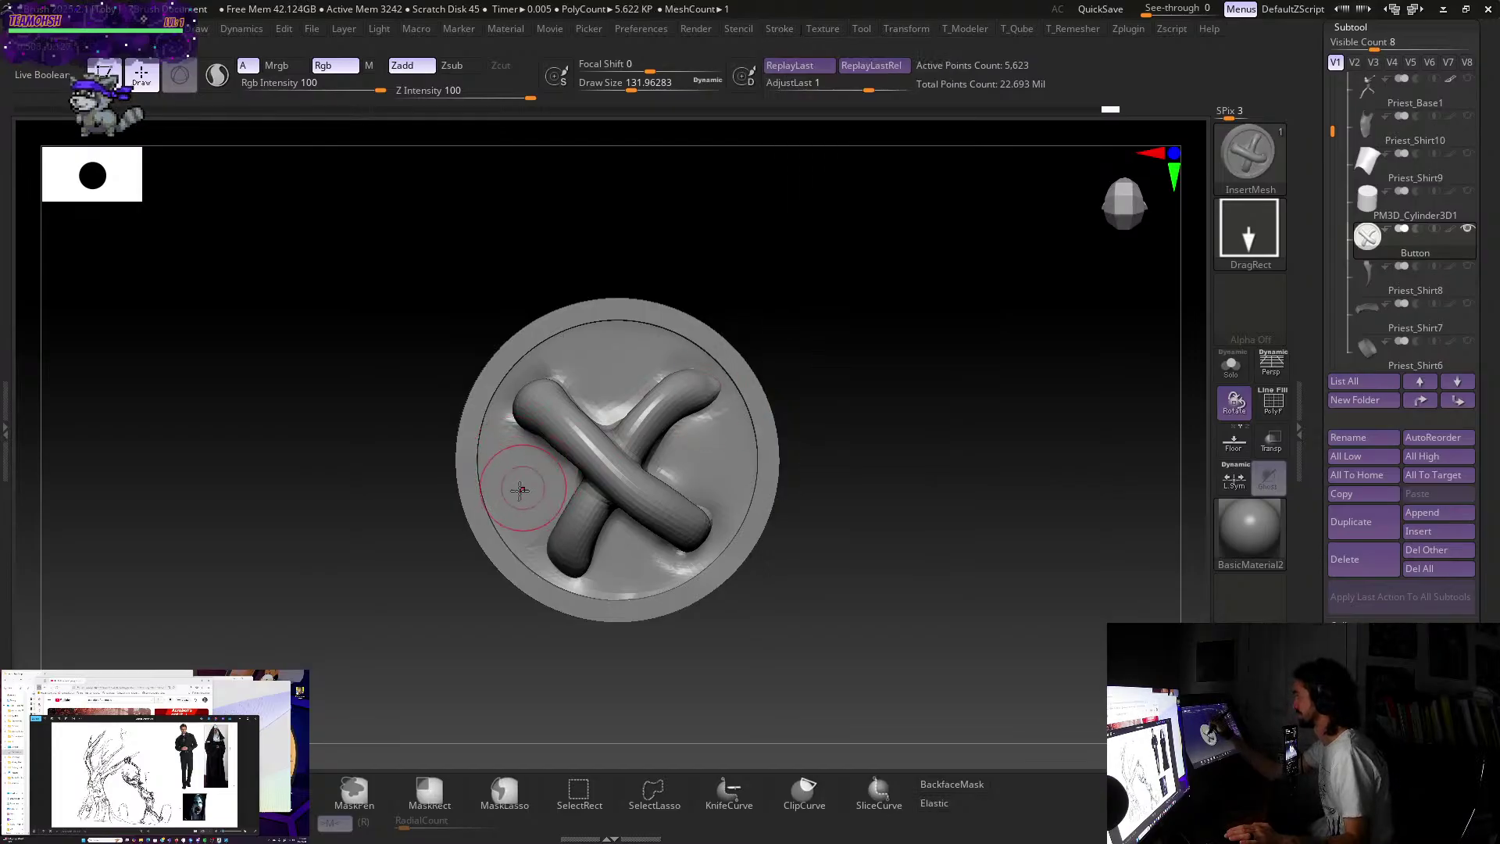
{"action": "mouse_move", "coordinate": [516, 484]}
{"action": "left_mouse_down"}
{"action": "mouse_move", "coordinate": [602, 368]}
{"action": "mouse_move", "coordinate": [731, 445]}
{"action": "left_mouse_up"}
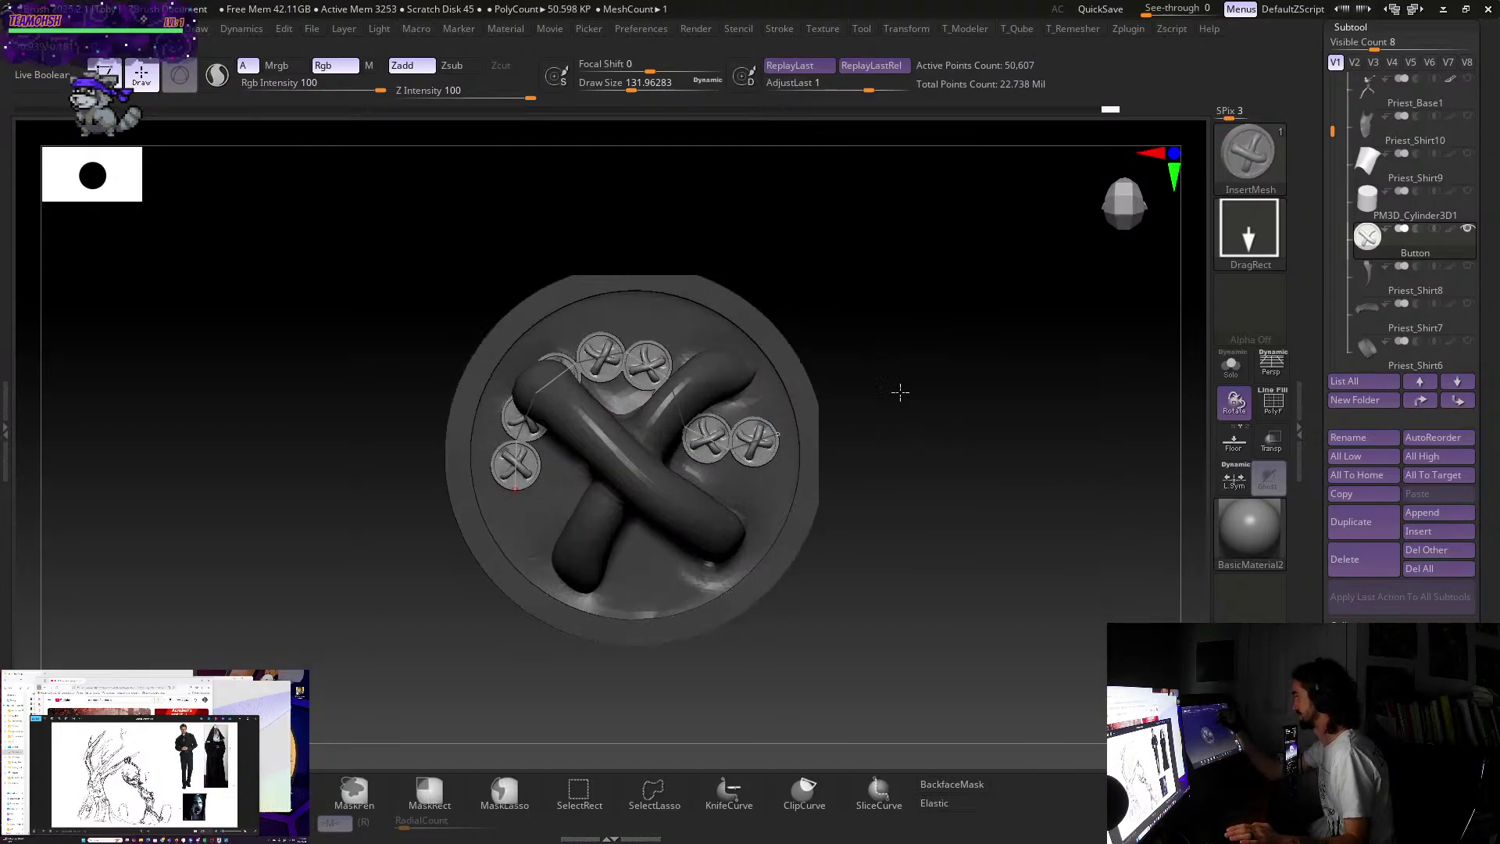
{"action": "key", "text": "f"}
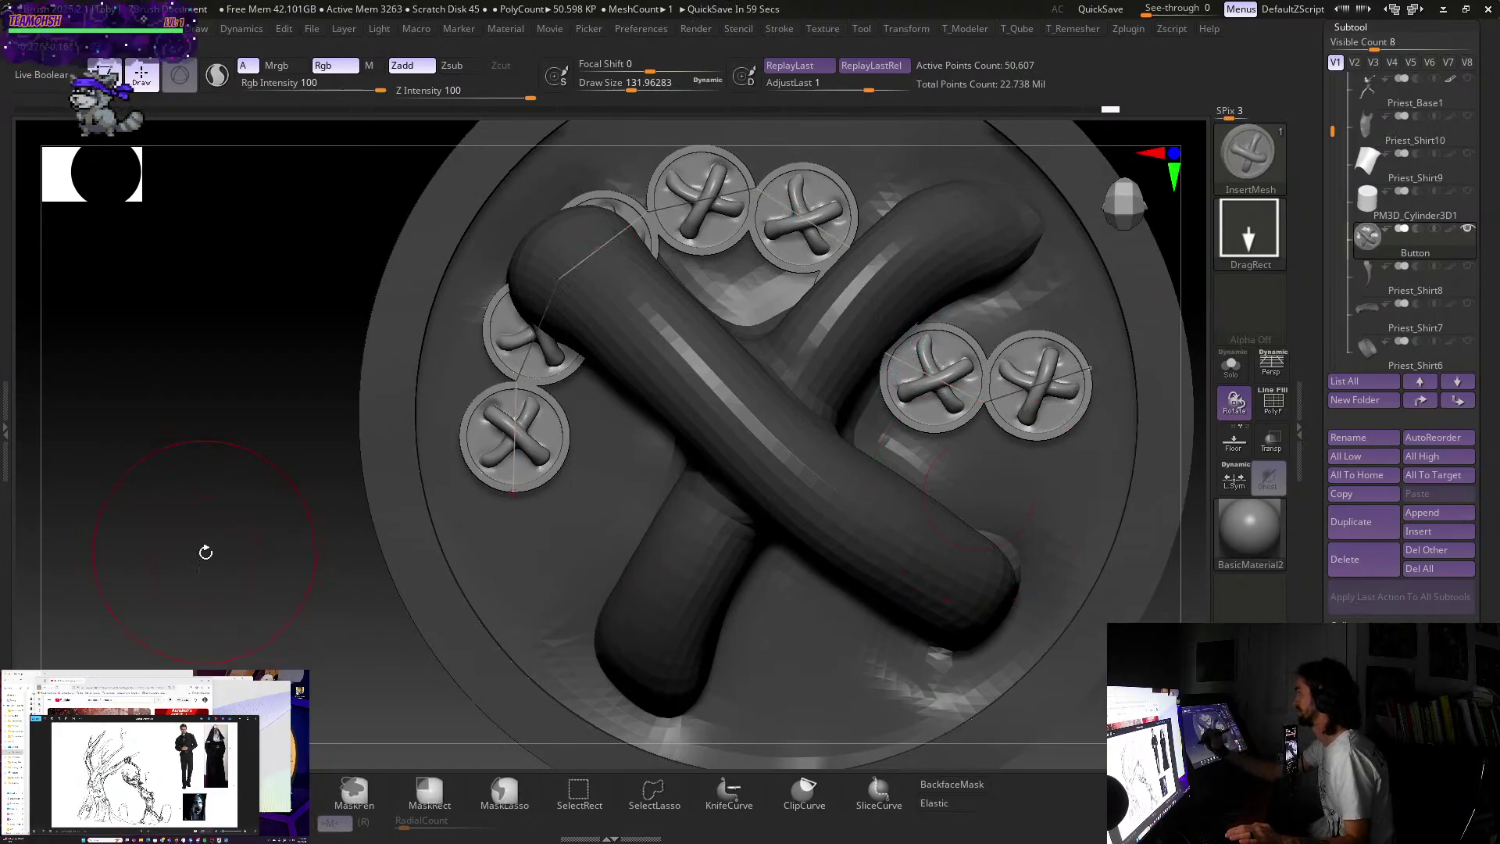
{"action": "key", "text": "ctrl+z"}
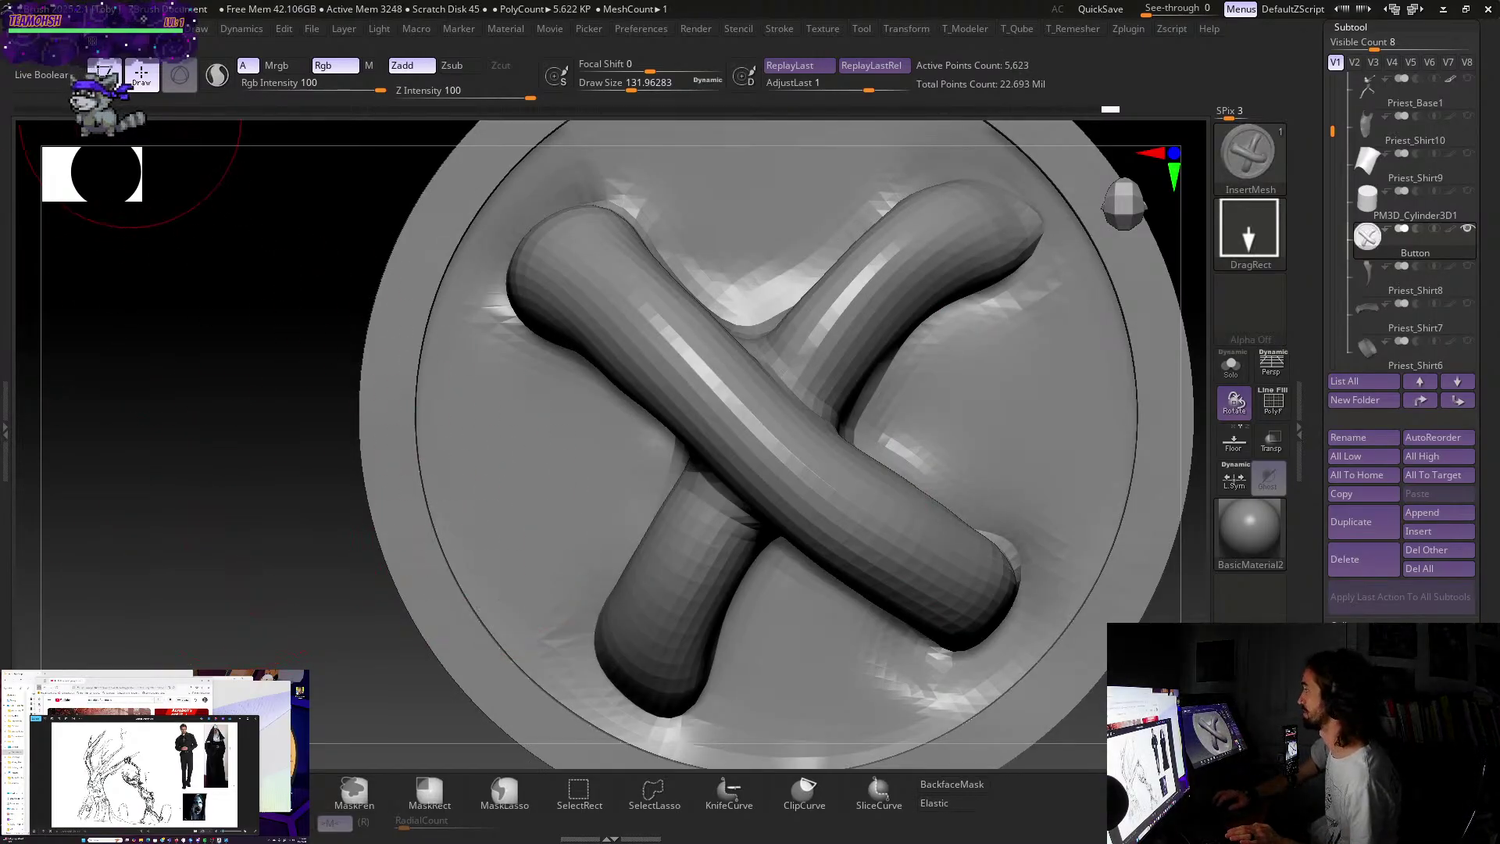
- Start saving the new brush as a preset and open the BrushLib folder inside Documents > ZedBrush
{"action": "key", "text": "b"}
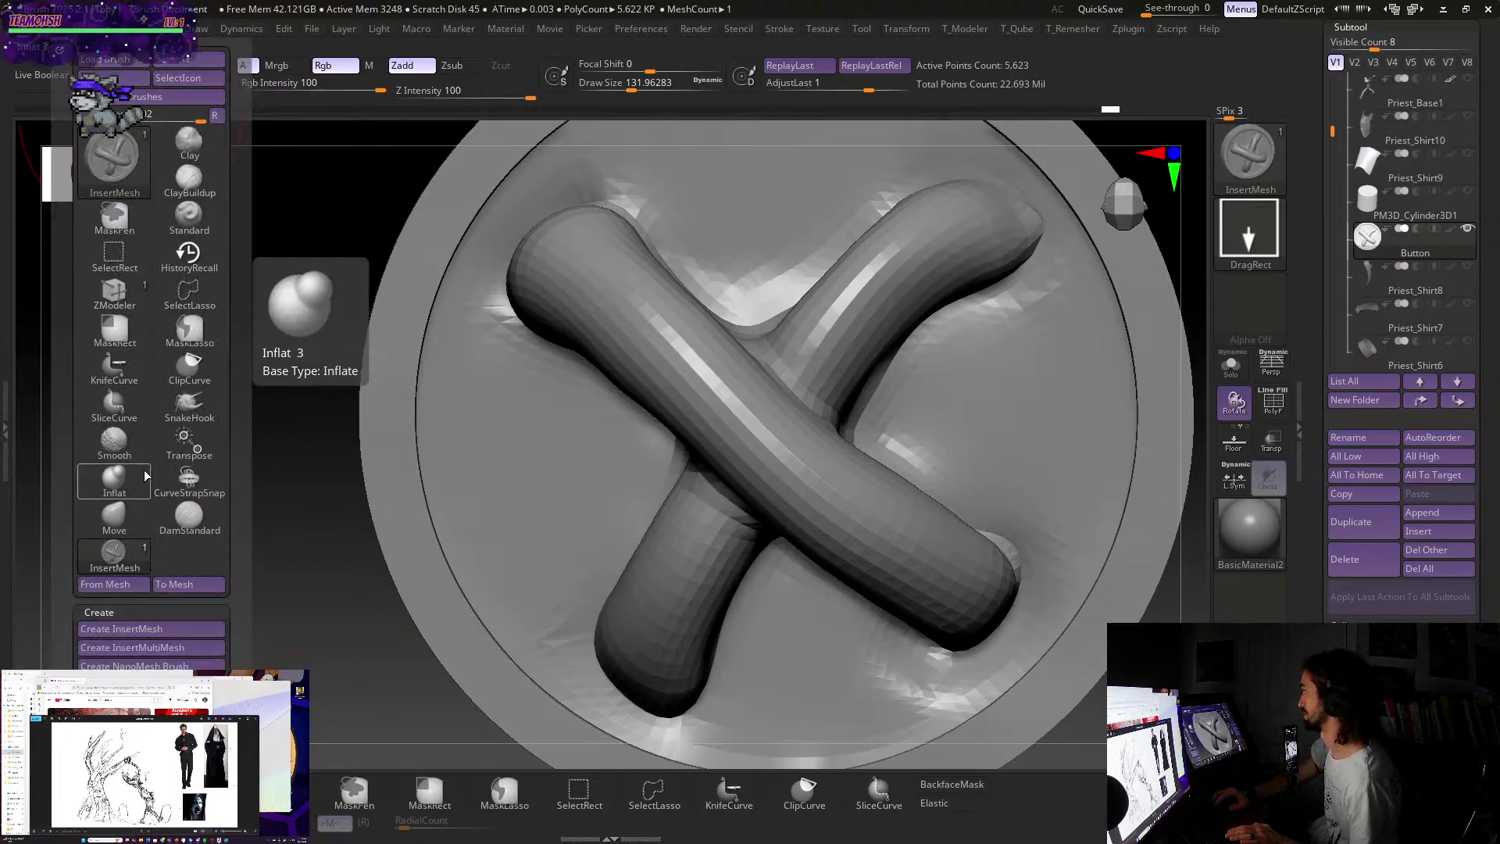
{"action": "left_click", "coordinate": [160, 28]}
{"action": "key", "text": "b"}
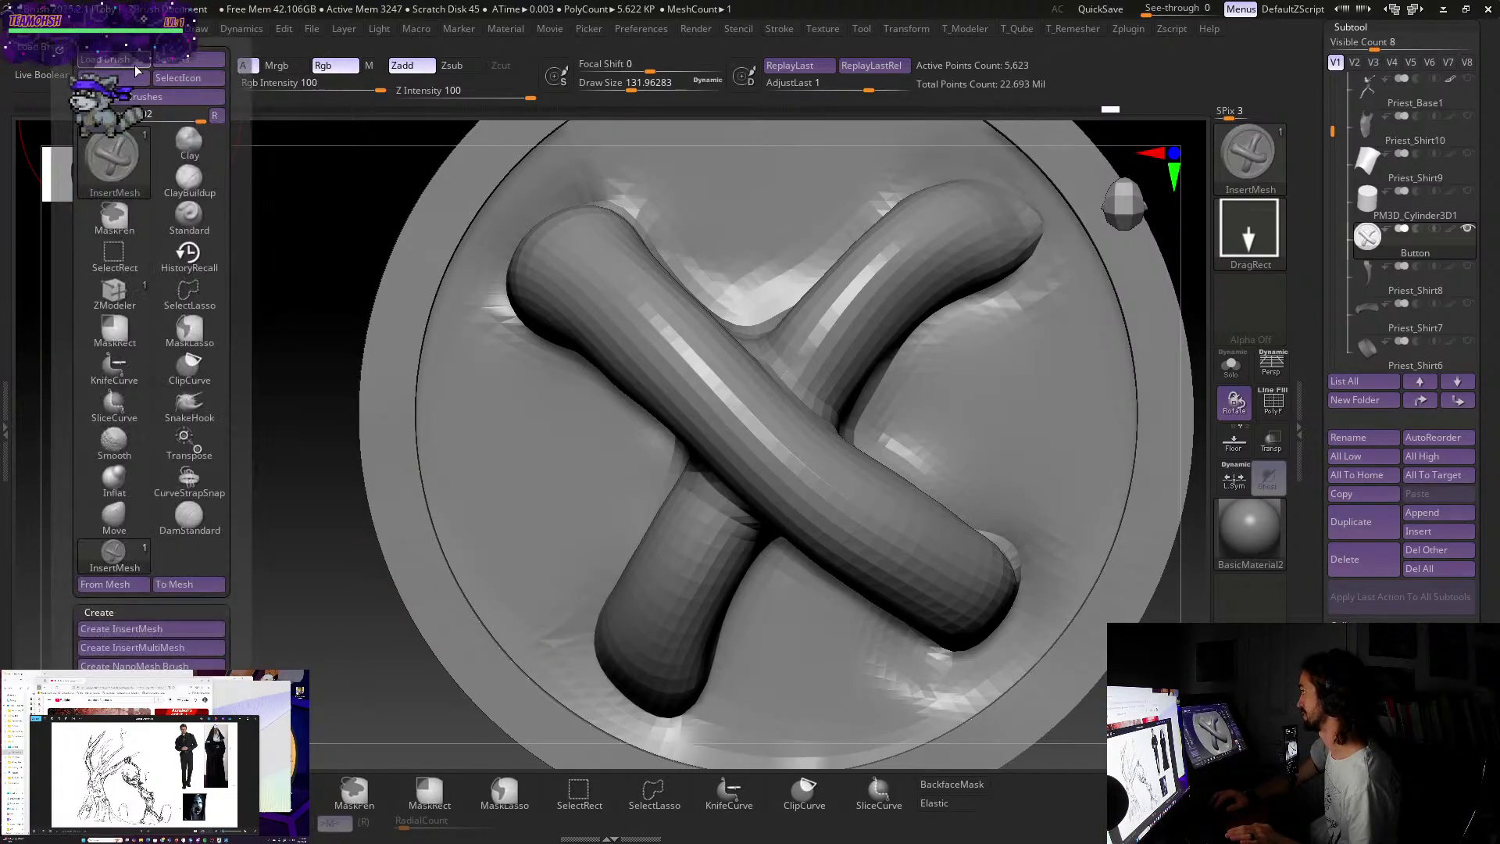
{"action": "left_click", "coordinate": [168, 66]}
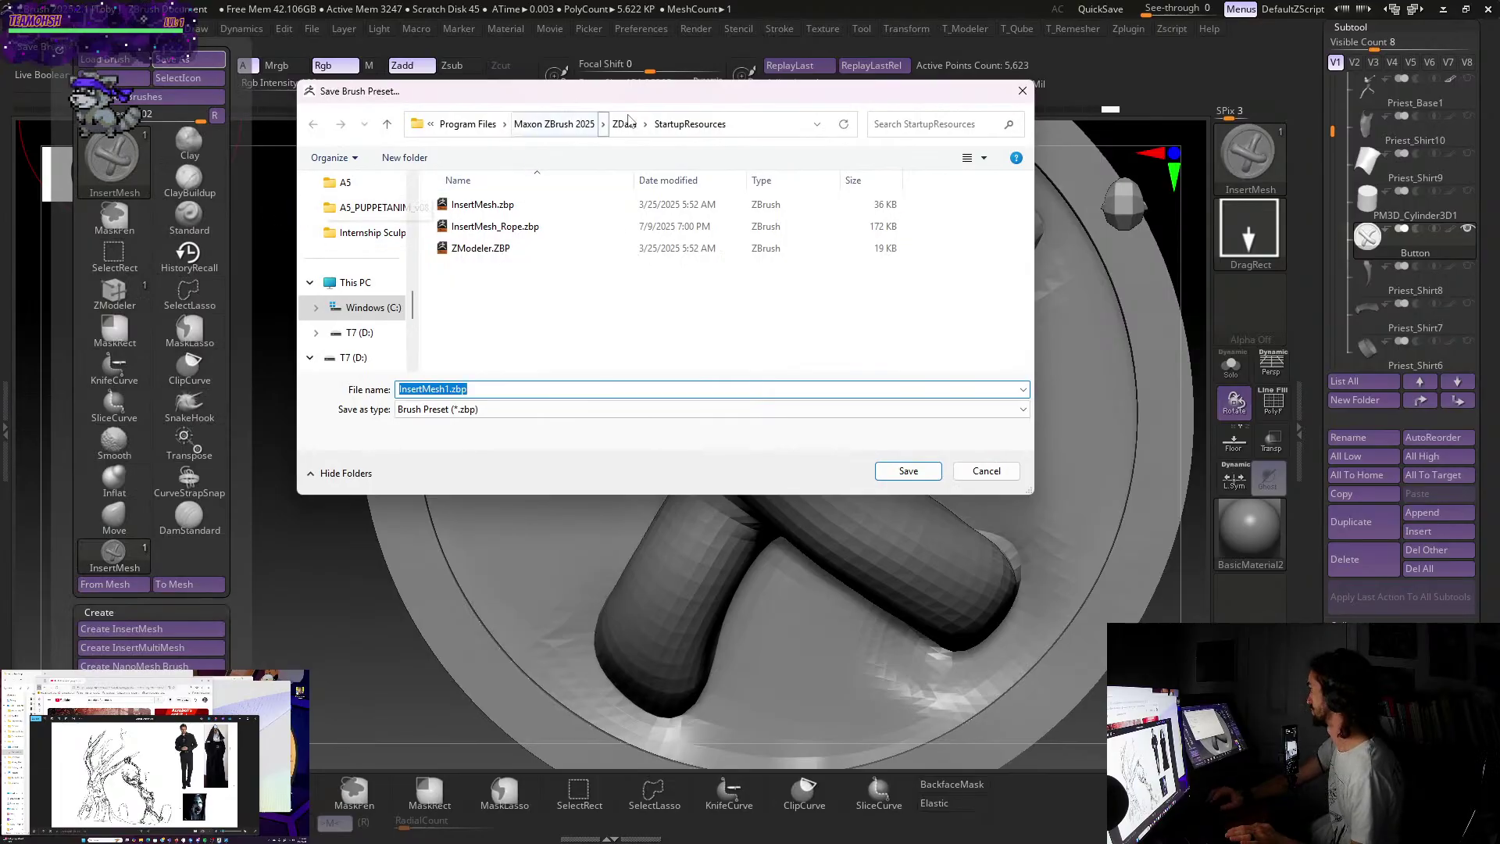
{"action": "scroll", "coordinate": [360, 244], "scroll_direction": "up", "scroll_amount": 5}
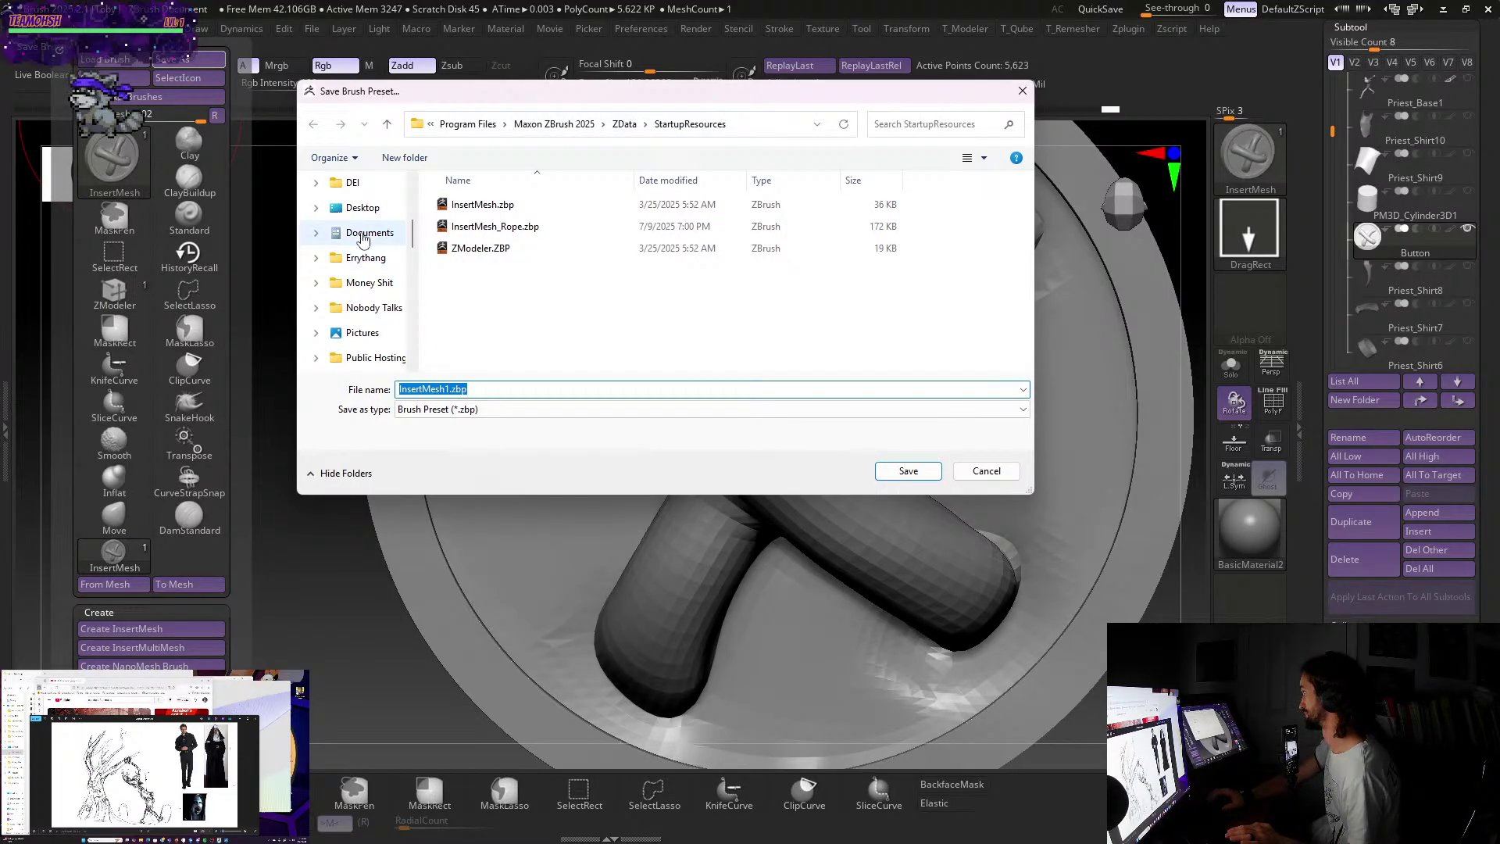
{"action": "left_click", "coordinate": [364, 235]}
{"action": "scroll", "coordinate": [494, 250], "scroll_direction": "down", "scroll_amount": 10}
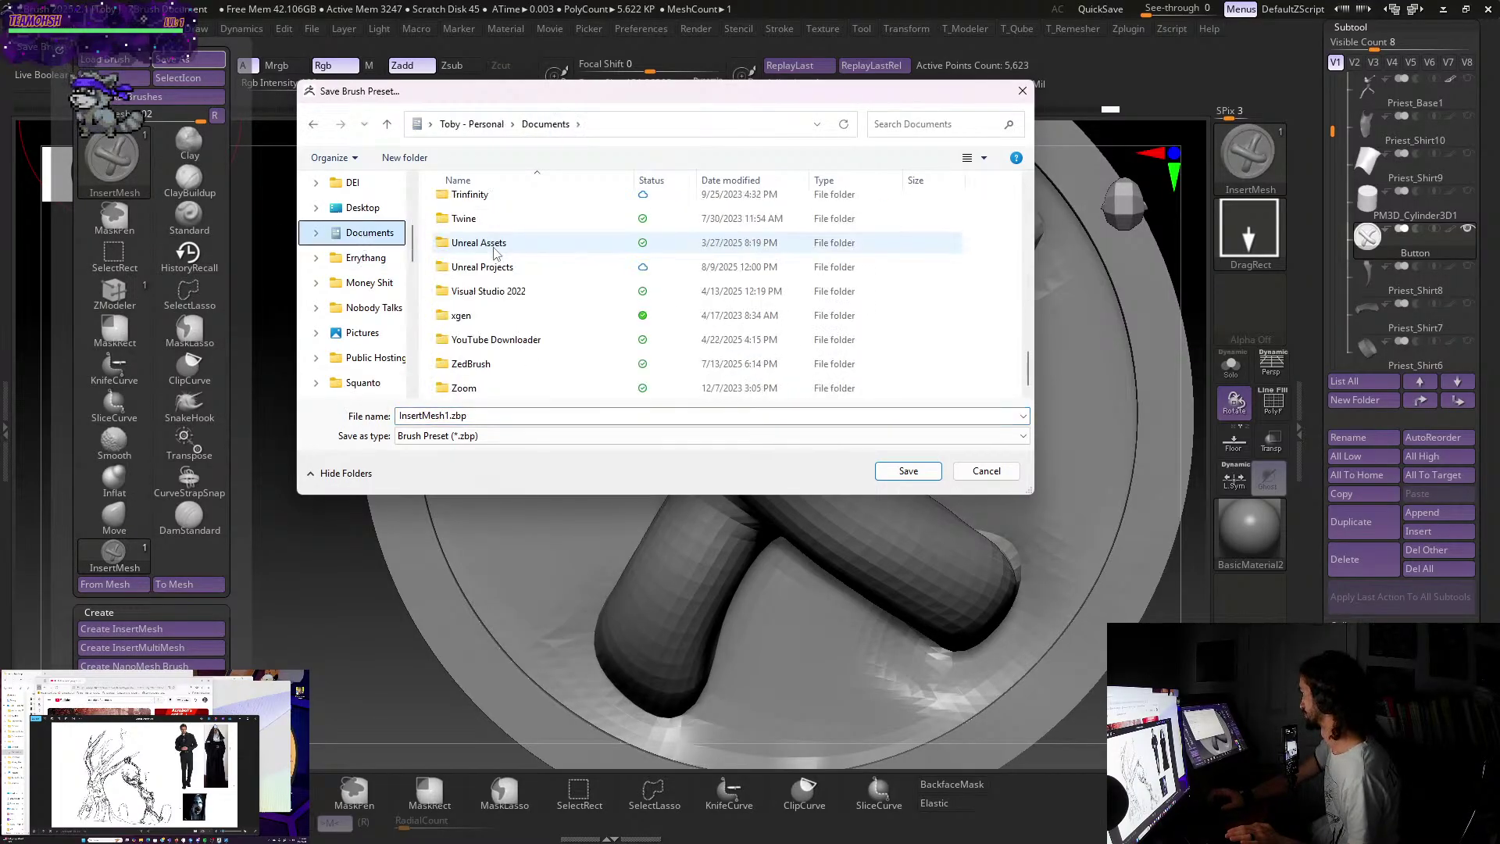
{"action": "double_click", "coordinate": [485, 363]}
{"action": "double_click", "coordinate": [500, 231]}
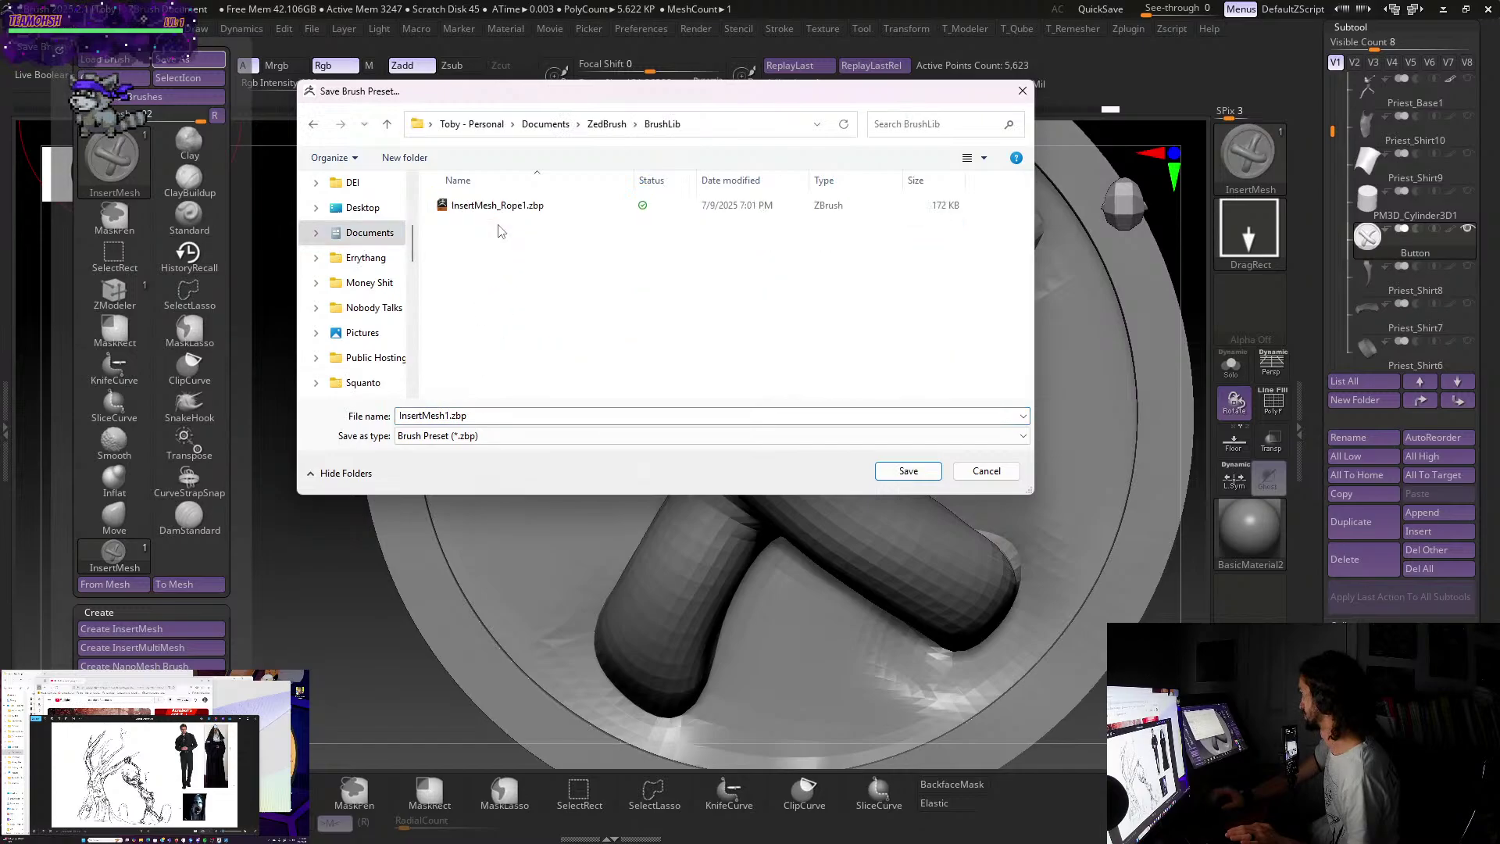
- Name the brush preset InsertMesh_BasicButton.zbp and save it
{"action": "double_click", "coordinate": [450, 415]}
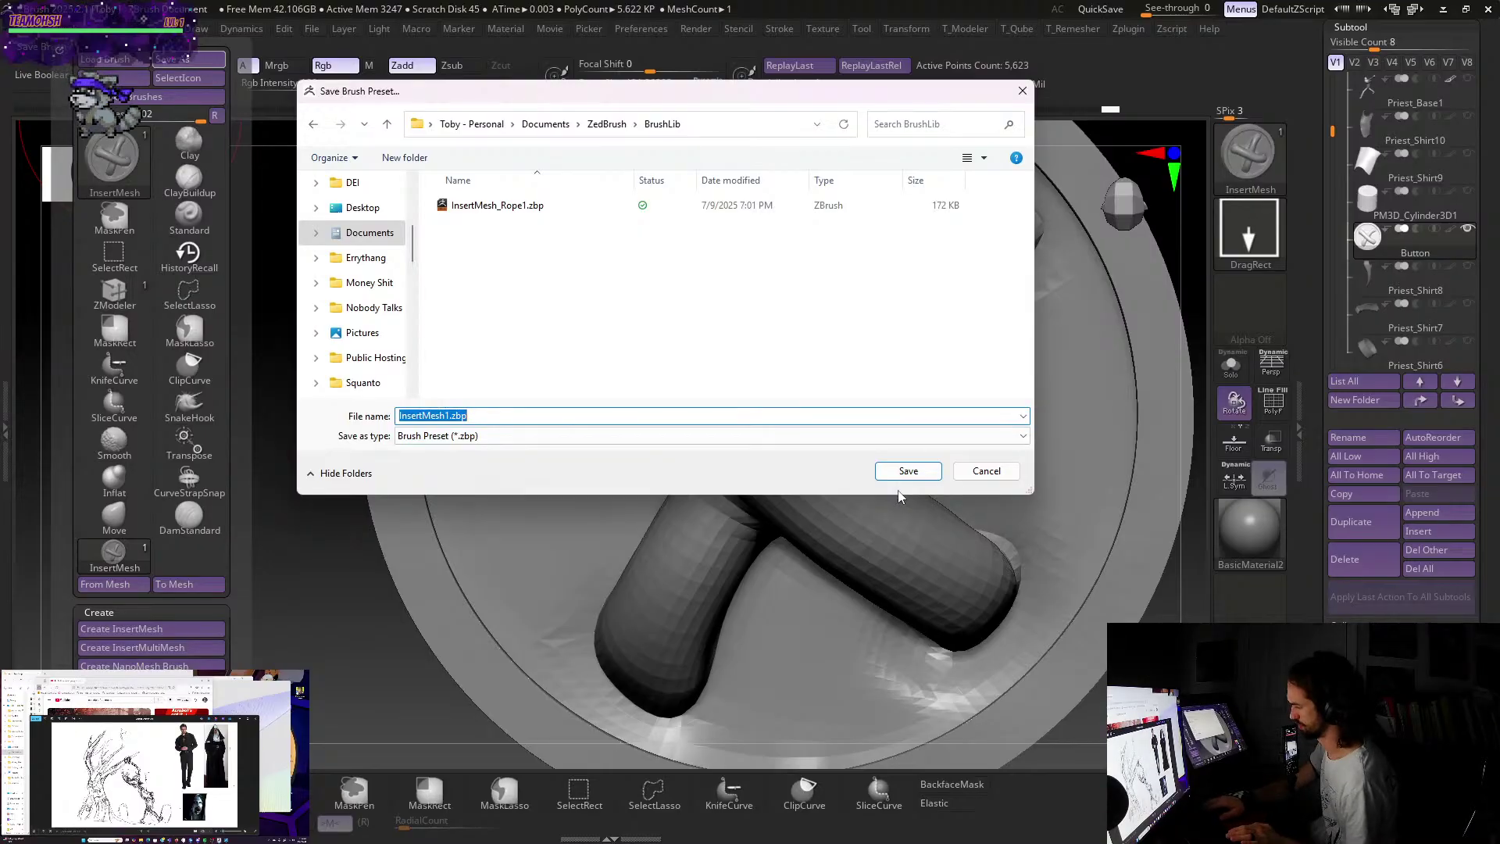
{"action": "key", "text": "Home"}
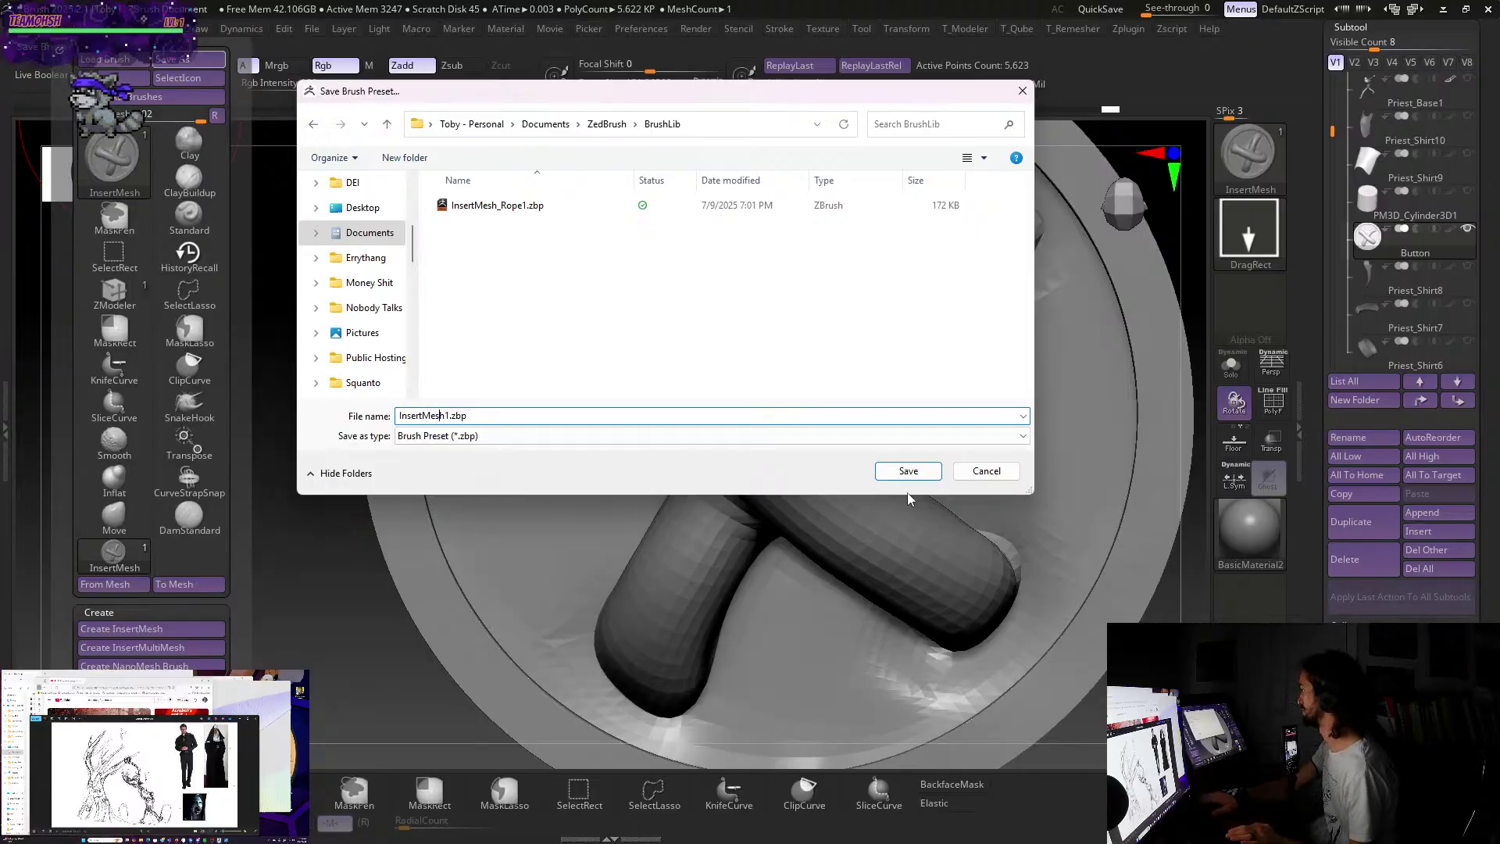
{"action": "key", "text": "Right"}
{"action": "key", "text": "Right"}
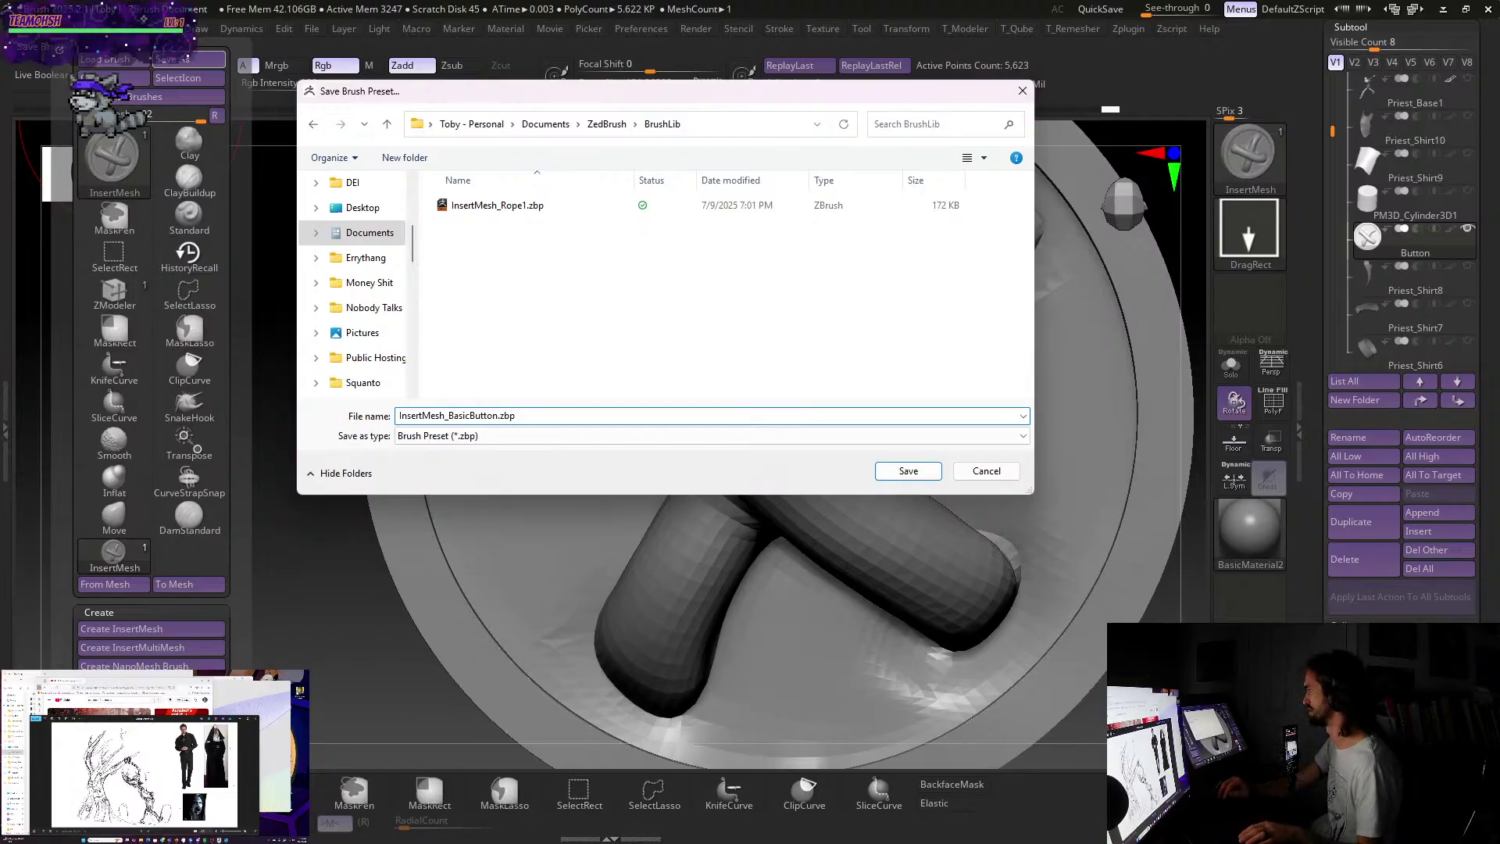
{"action": "left_click", "coordinate": [908, 470]}
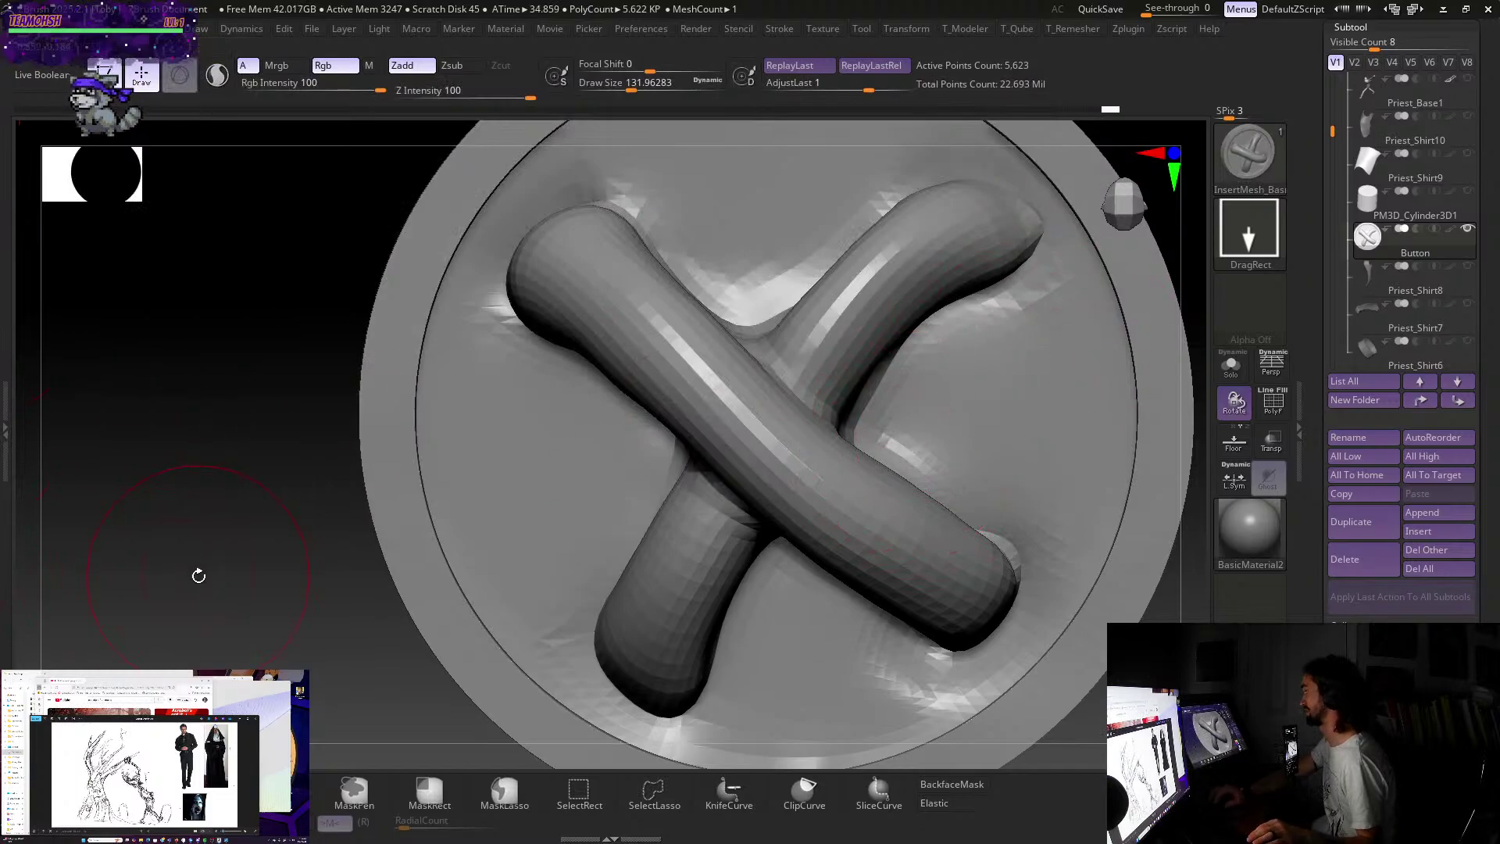
- Show all the other subtools again and bring the priest figure into view
{"action": "left_click_drag", "start_coordinate": [199, 576], "coordinate": [201, 519], "text": "alt"}
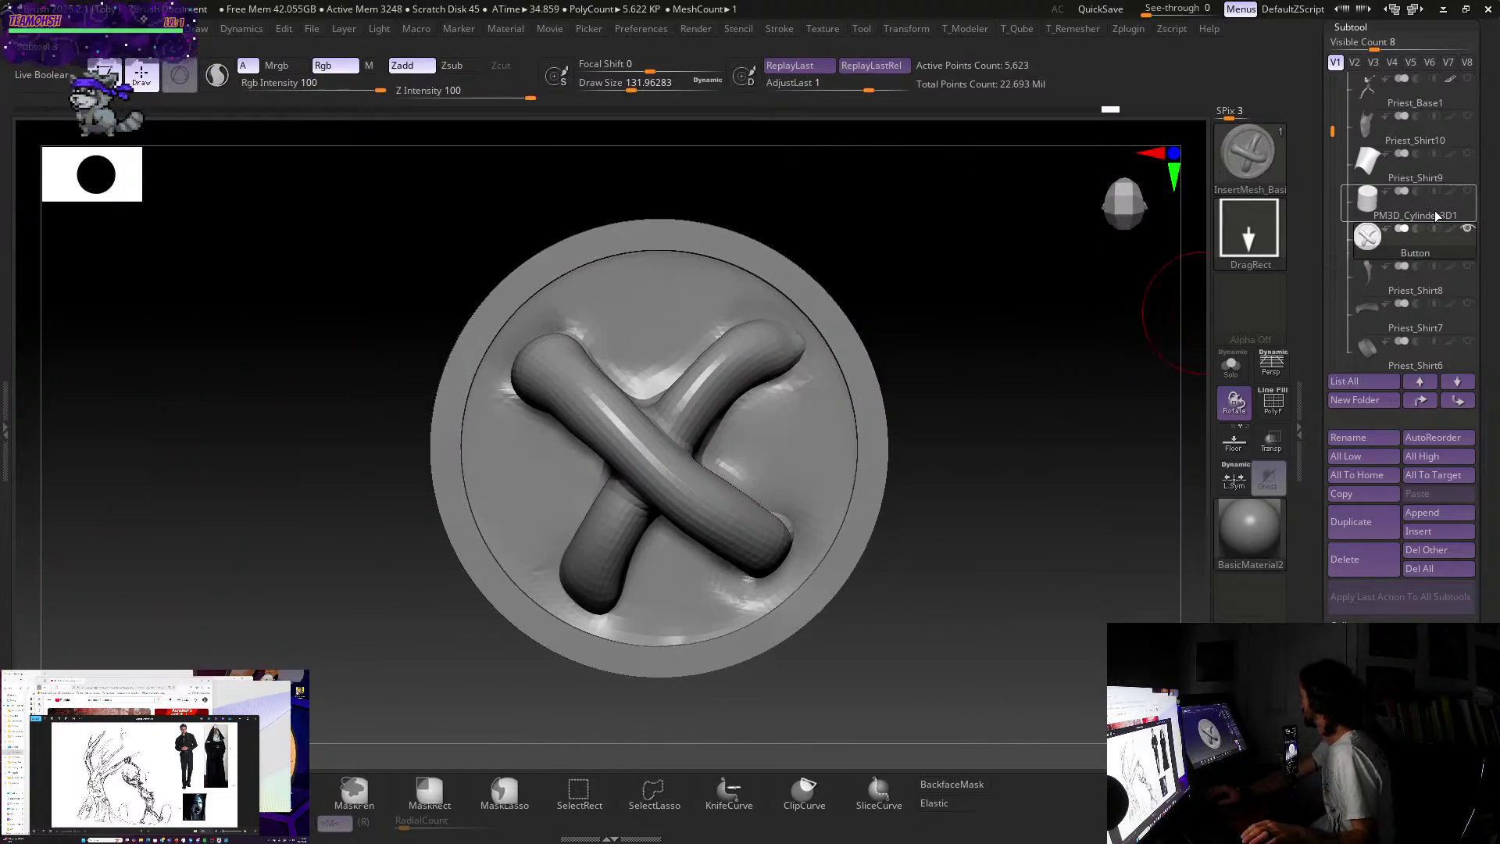
{"action": "mouse_move", "coordinate": [1431, 181]}
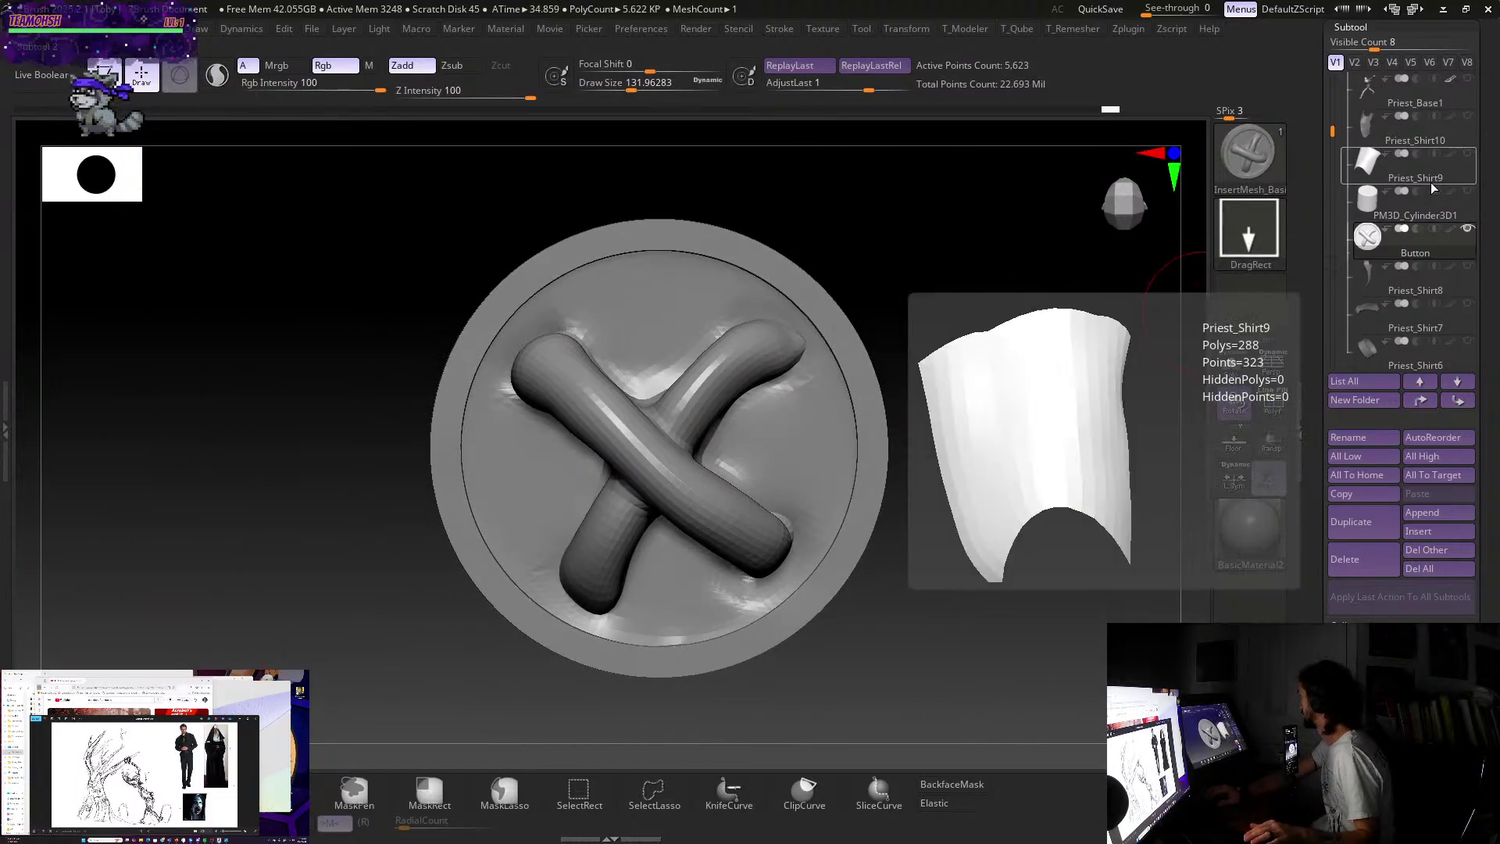
{"action": "left_click", "coordinate": [1470, 231], "text": "alt"}
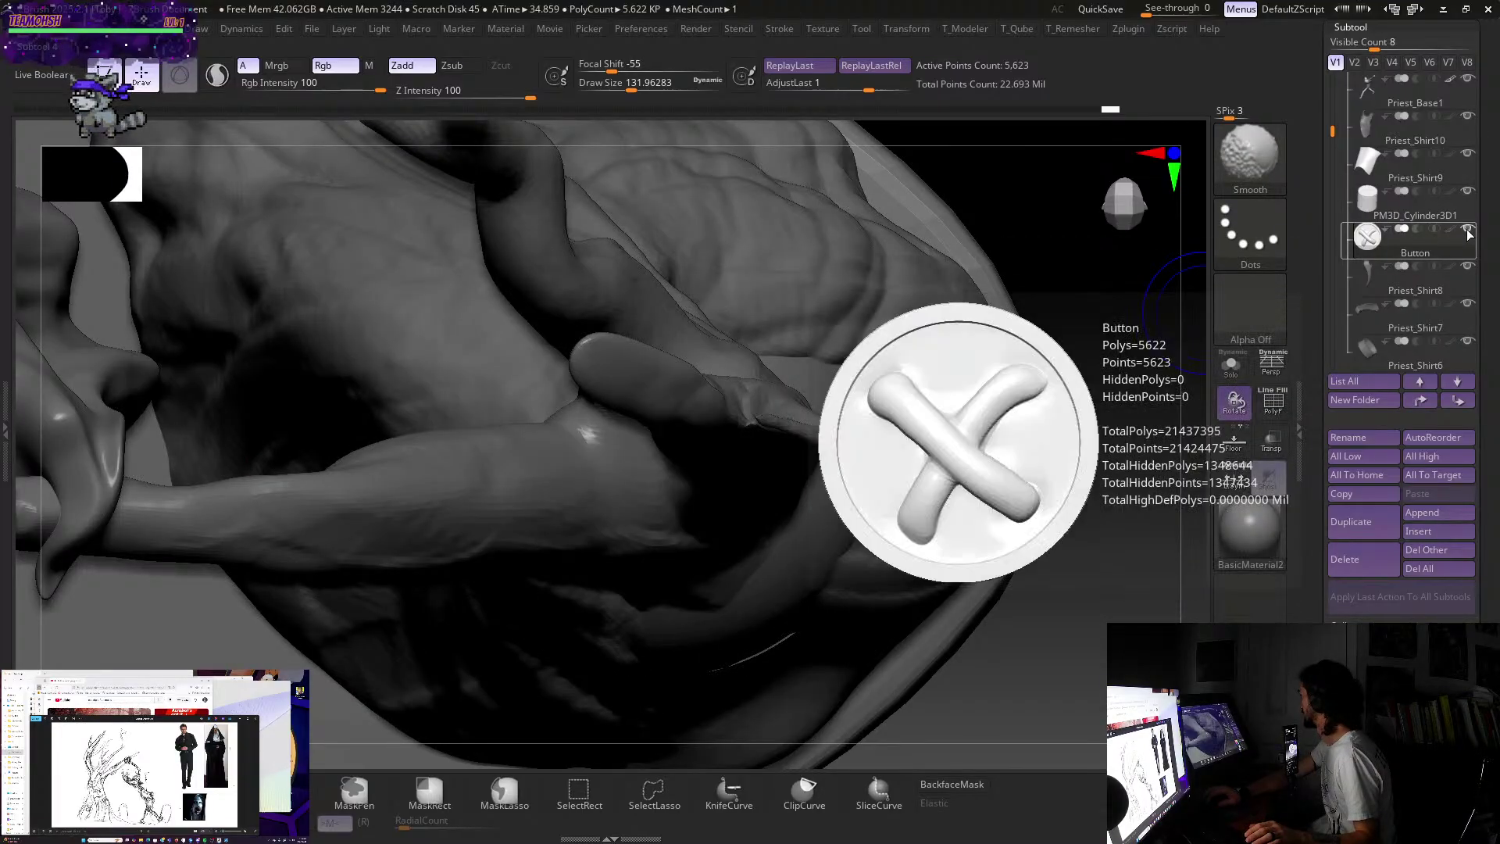
{"action": "mouse_move", "coordinate": [1094, 670]}
{"action": "left_mouse_down"}
{"action": "mouse_move", "coordinate": [894, 489]}
{"action": "mouse_move", "coordinate": [1020, 475]}
{"action": "mouse_move", "coordinate": [964, 526]}
{"action": "mouse_move", "coordinate": [813, 526]}
{"action": "mouse_move", "coordinate": [995, 479]}
{"action": "mouse_move", "coordinate": [982, 630]}
{"action": "mouse_move", "coordinate": [1047, 590]}
{"action": "mouse_move", "coordinate": [1110, 614]}
{"action": "mouse_move", "coordinate": [1072, 711]}
{"action": "mouse_move", "coordinate": [1058, 667]}
{"action": "left_mouse_up"}
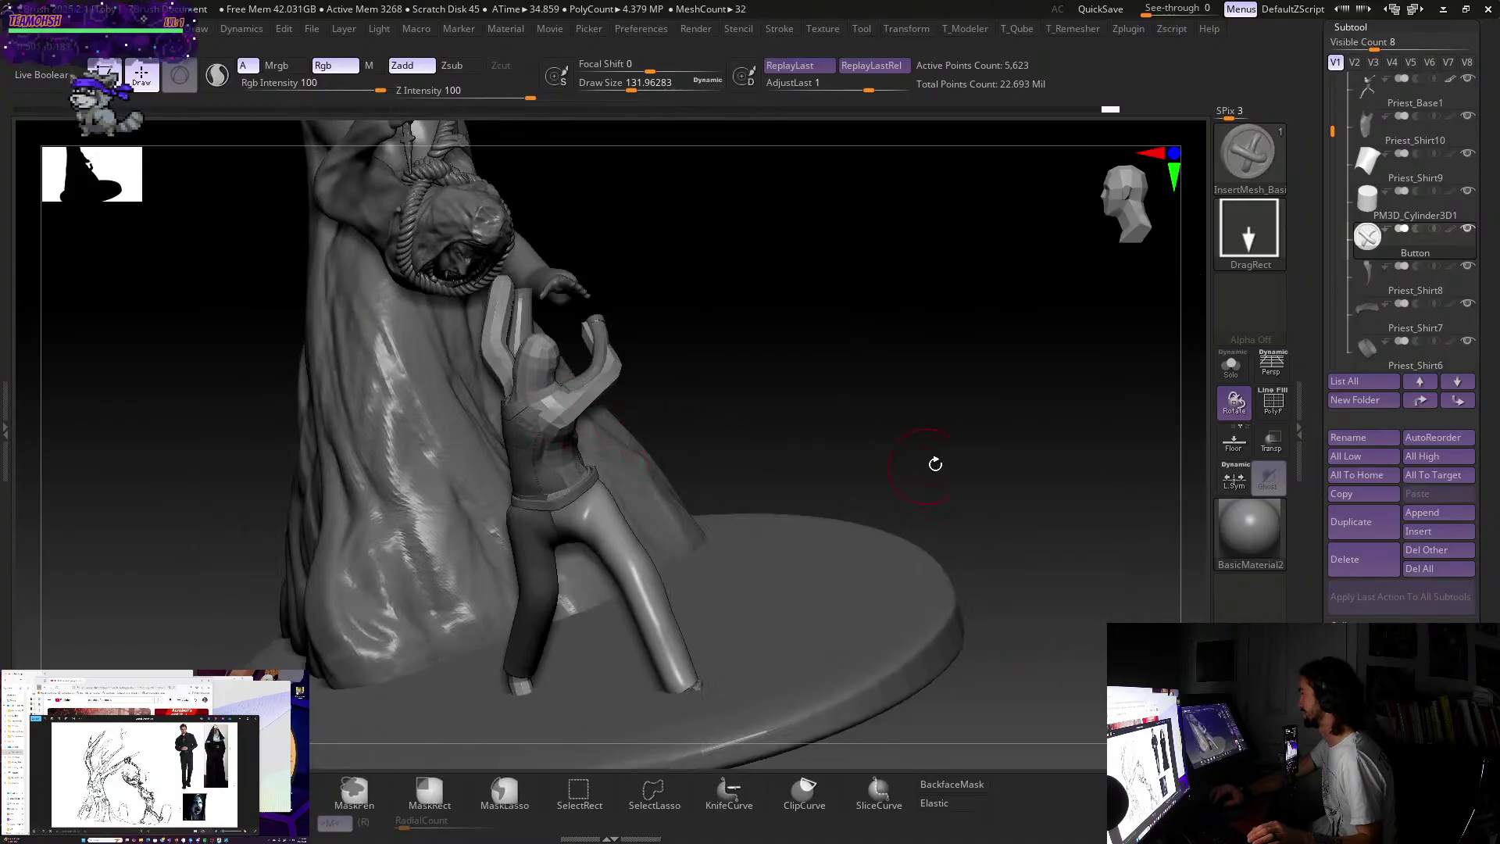
{"action": "mouse_move", "coordinate": [935, 462]}
{"action": "left_mouse_down"}
{"action": "mouse_move", "coordinate": [928, 376]}
{"action": "mouse_move", "coordinate": [508, 439]}
{"action": "left_mouse_up"}
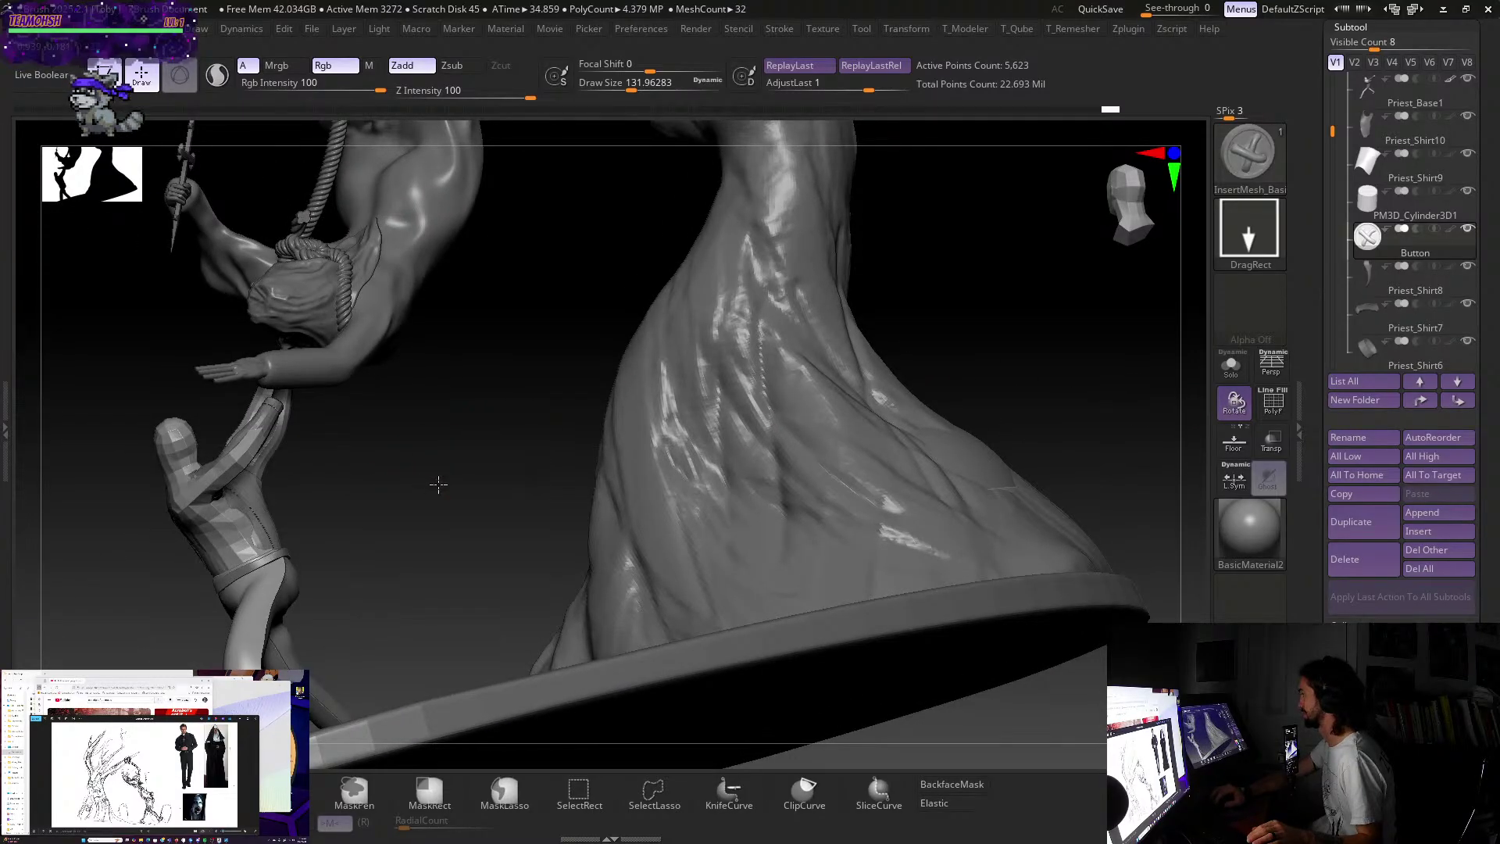
{"action": "left_click_drag", "start_coordinate": [438, 485], "coordinate": [485, 520]}
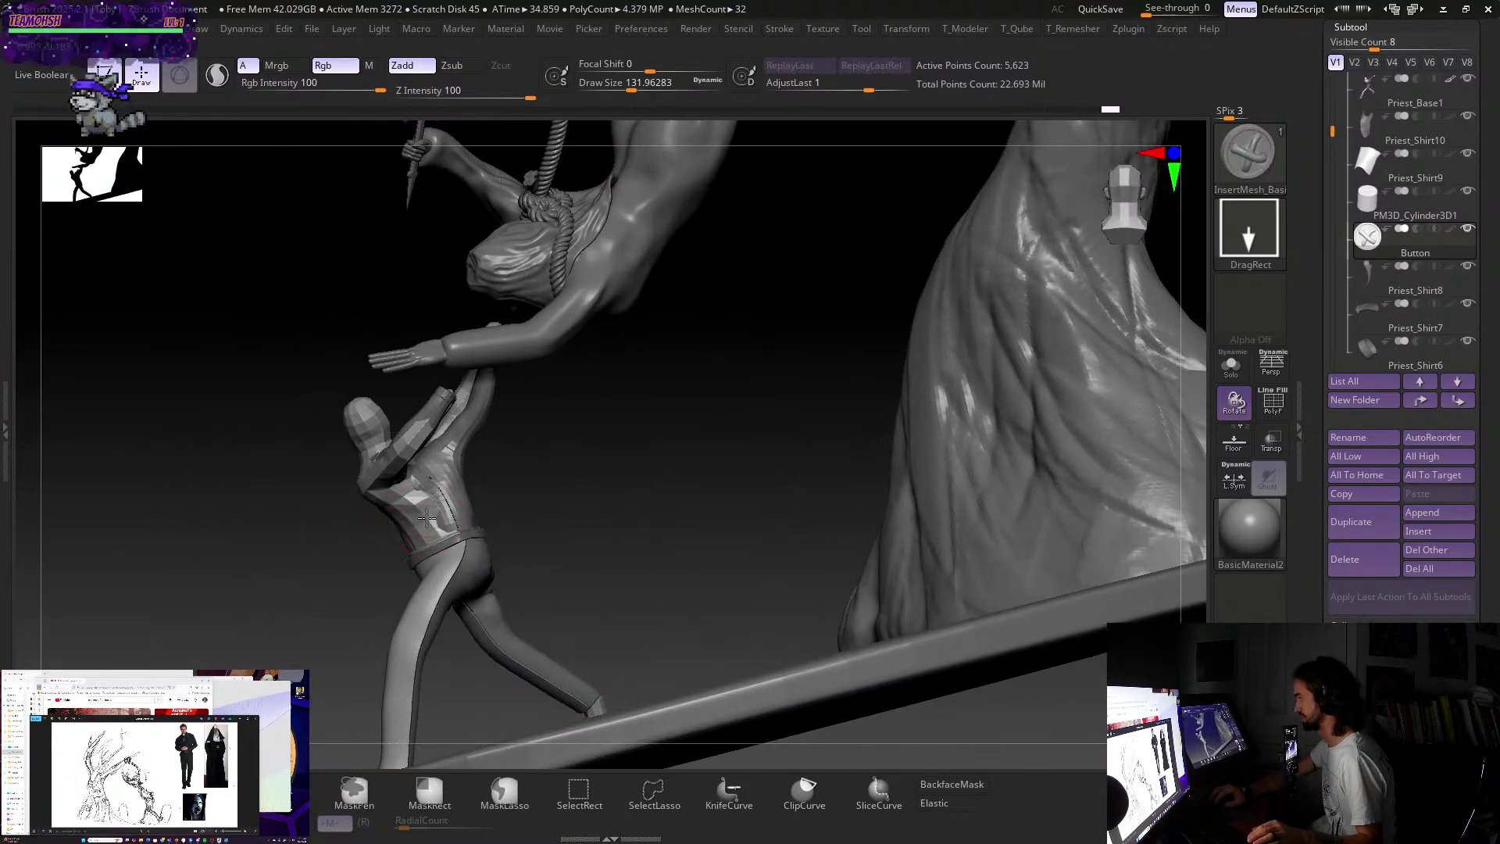
- Hide the Priest_Base1 body and select the Priest_Shirt9 piece of the priest's shirt
{"action": "left_click", "coordinate": [478, 518], "text": "alt"}
{"action": "left_click_drag", "start_coordinate": [578, 491], "coordinate": [782, 468]}
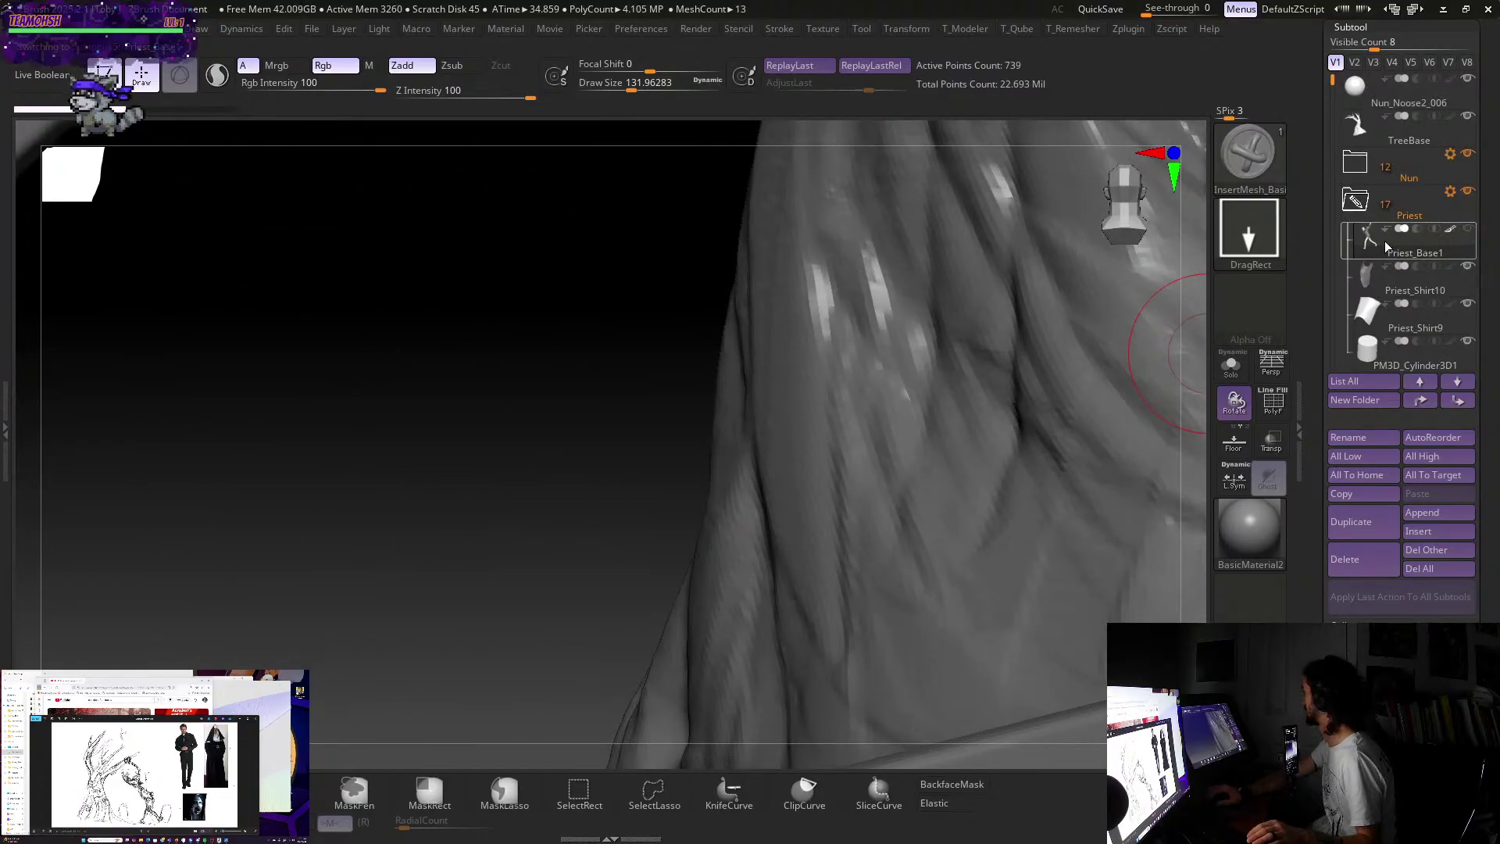
{"action": "left_click_drag", "start_coordinate": [429, 475], "coordinate": [525, 470]}
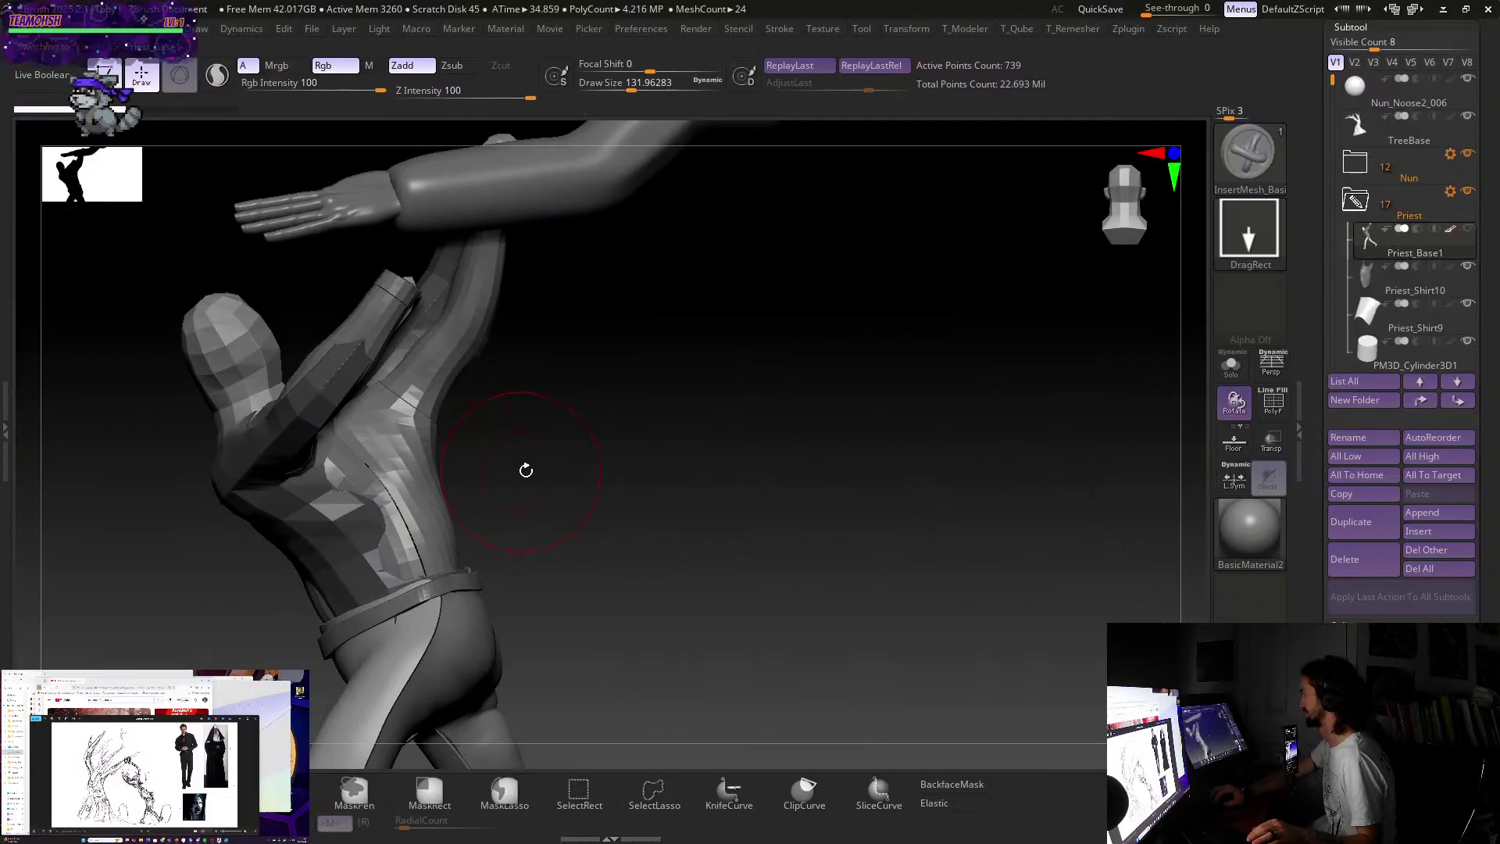
{"action": "left_click", "coordinate": [1430, 290]}
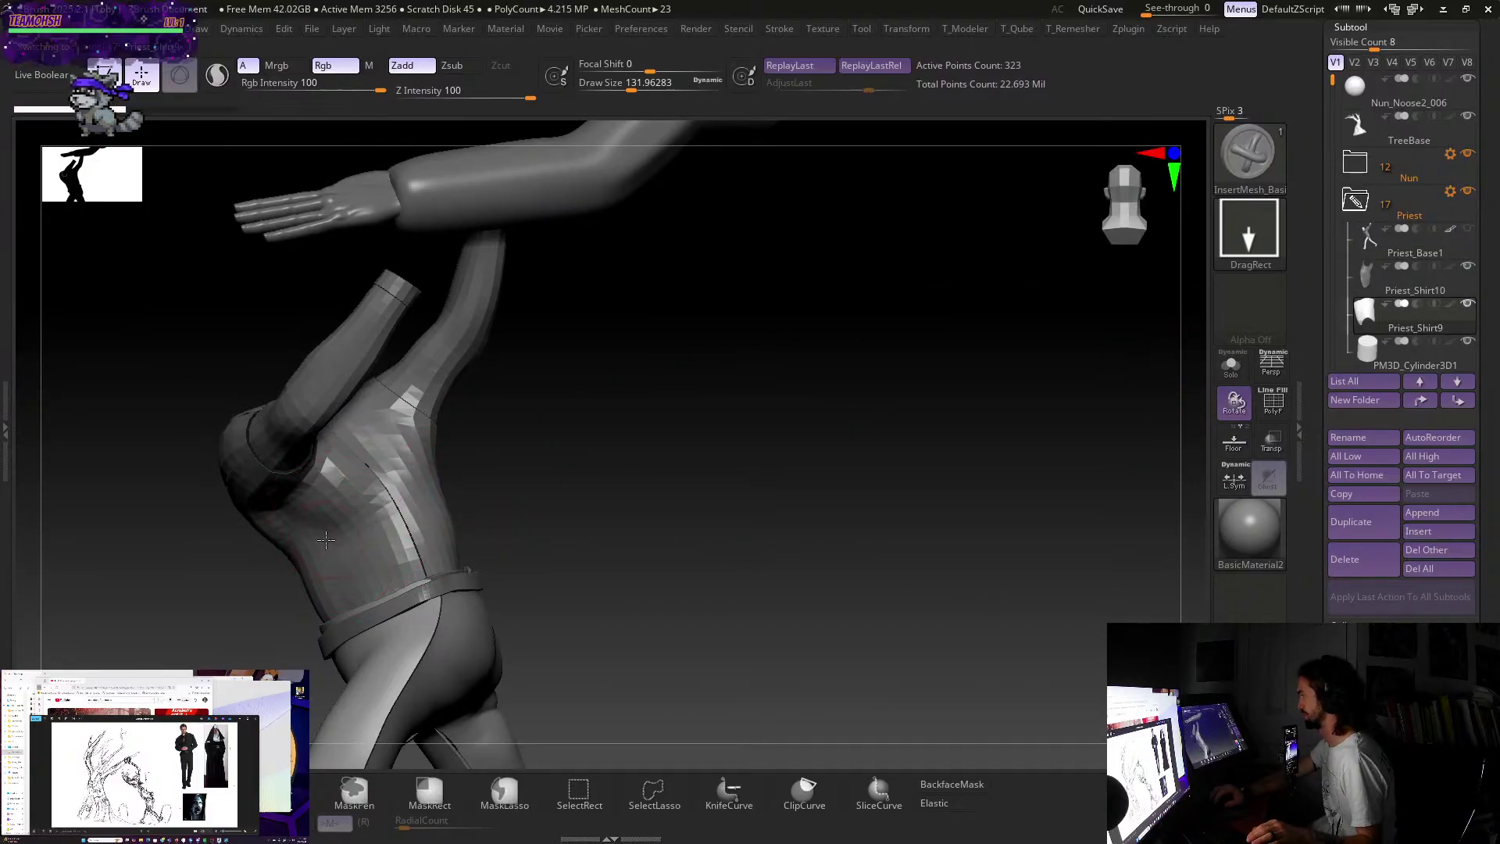
{"action": "left_click_drag", "start_coordinate": [571, 529], "coordinate": [491, 520]}
- Select the Priest_Shirt8 shirt piece and clear its mask
{"action": "left_click", "coordinate": [389, 493], "text": "alt"}
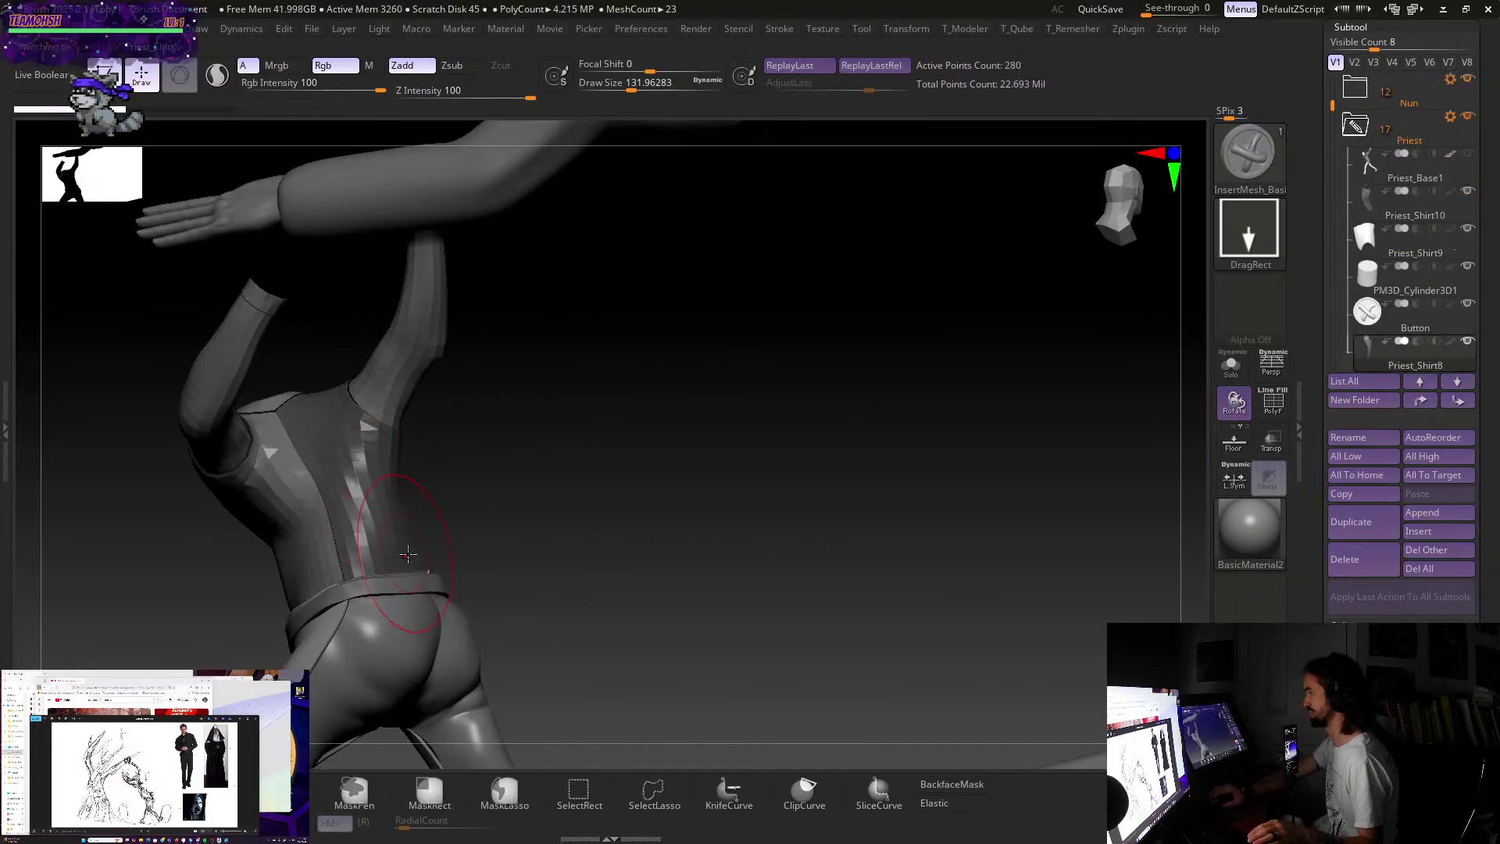
{"action": "left_click_drag", "start_coordinate": [389, 493], "coordinate": [588, 532]}
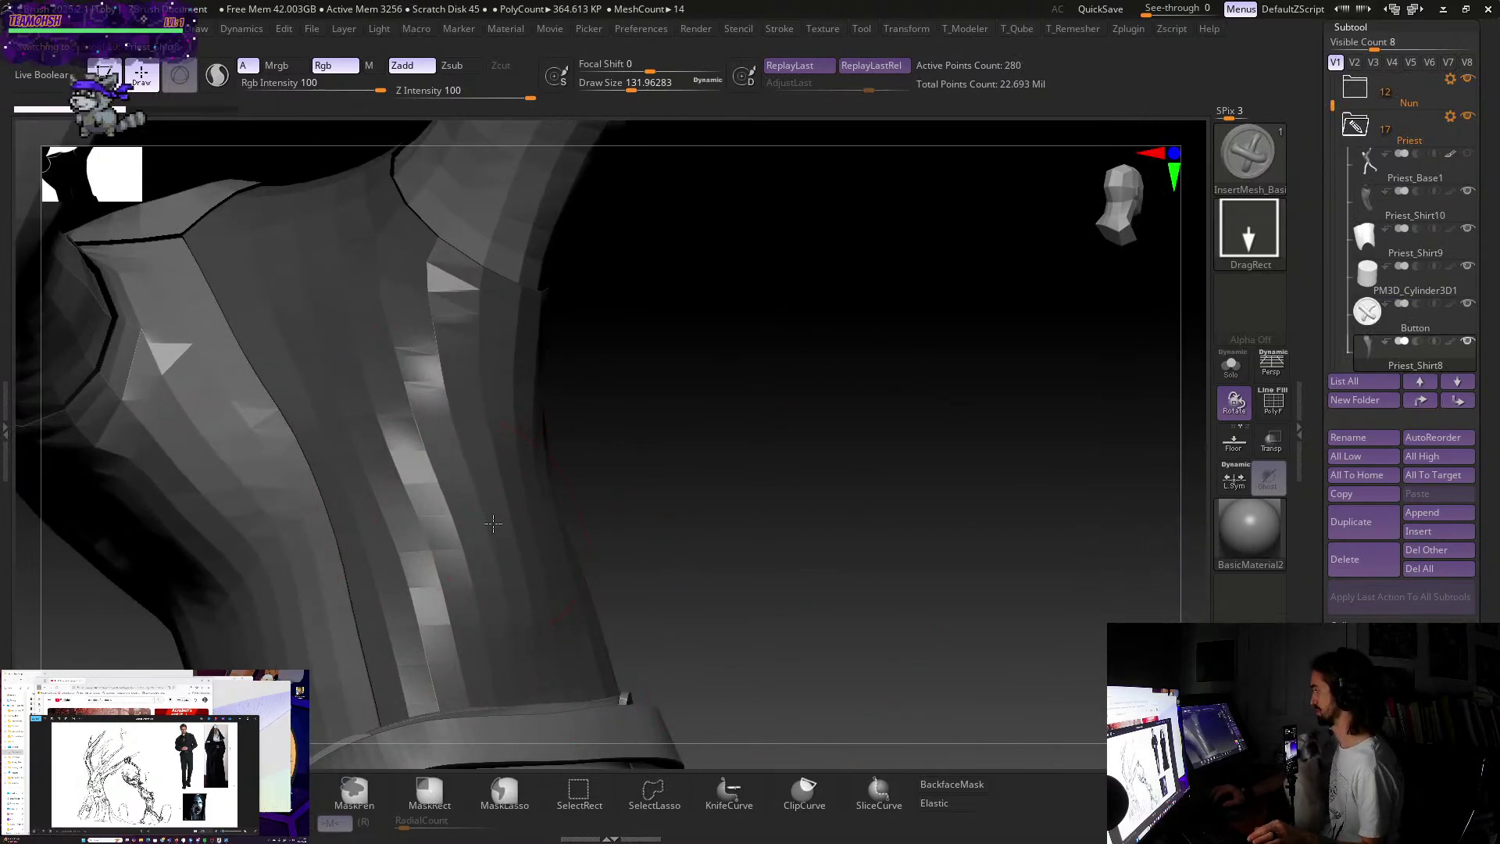
{"action": "left_click_drag", "start_coordinate": [693, 529], "coordinate": [737, 607], "text": "shift"}
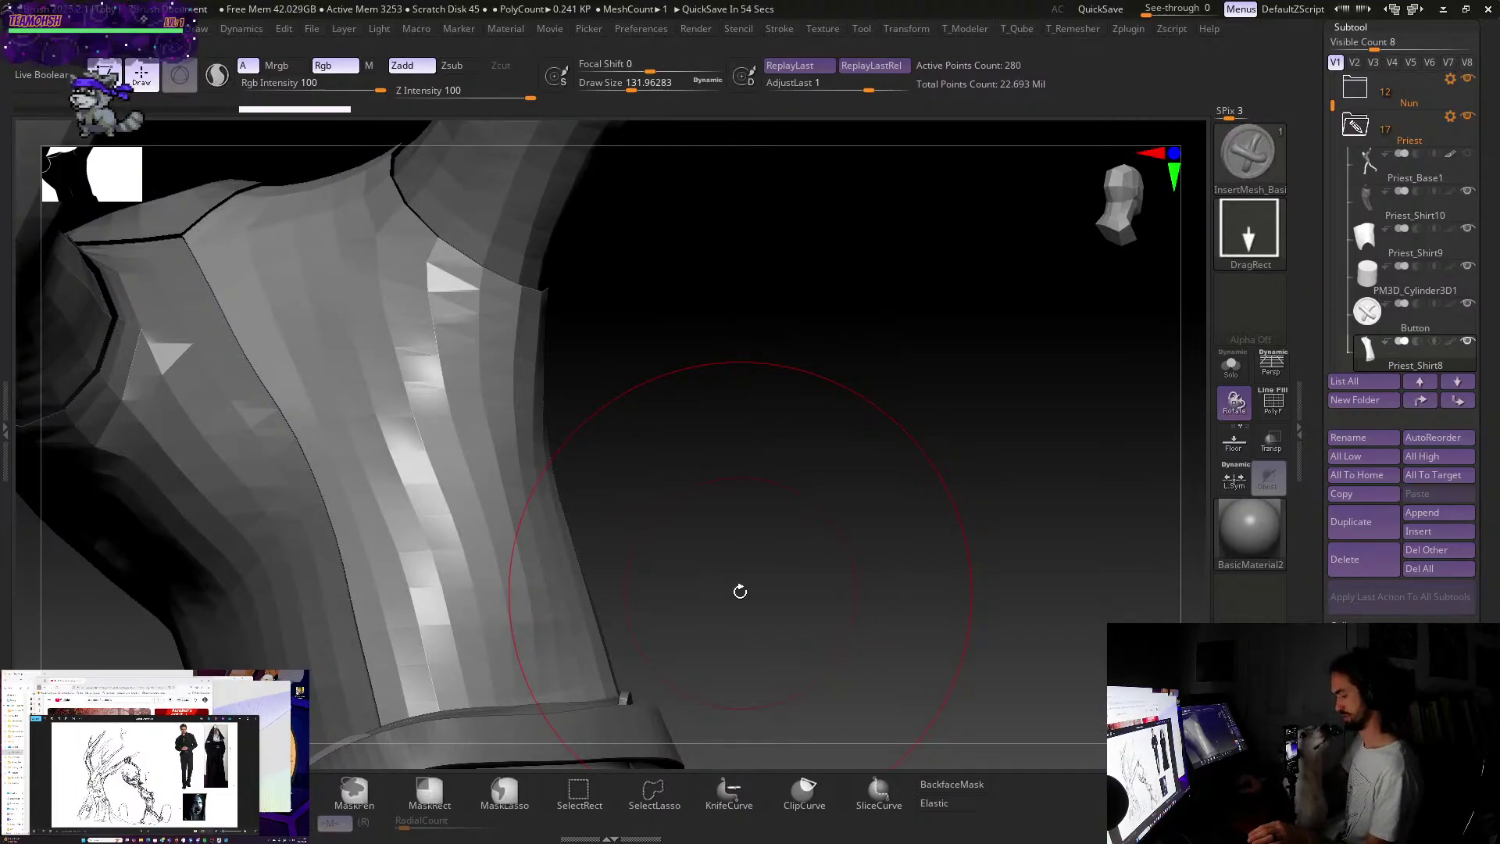
- Reduce the button brush's draw size to about 44 and set its stroke type to Dots
{"action": "key", "text": "s"}
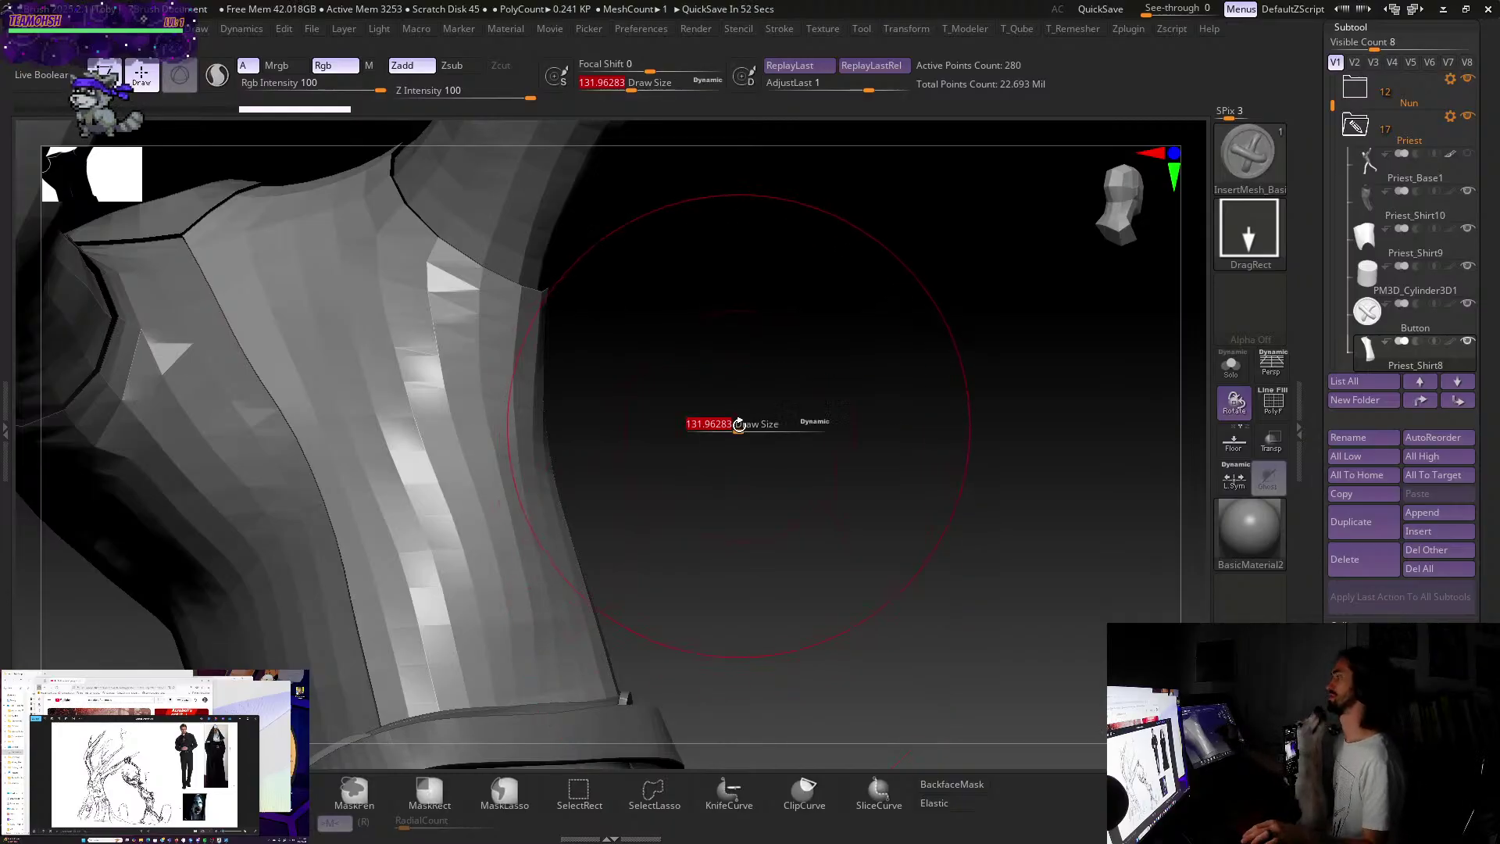
{"action": "left_click_drag", "start_coordinate": [714, 428], "coordinate": [716, 435]}
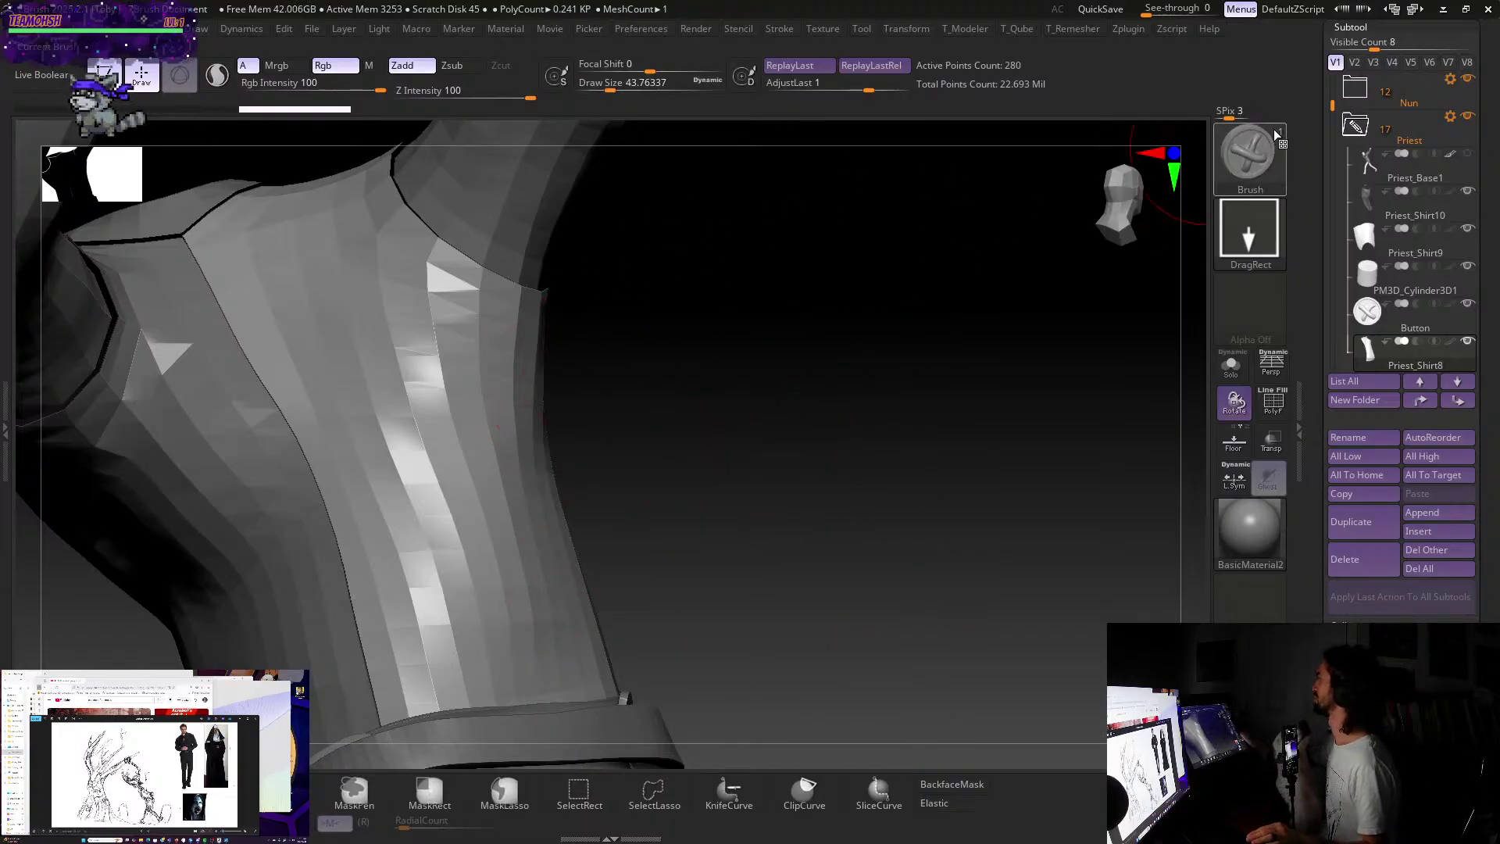
{"action": "left_click", "coordinate": [1262, 164]}
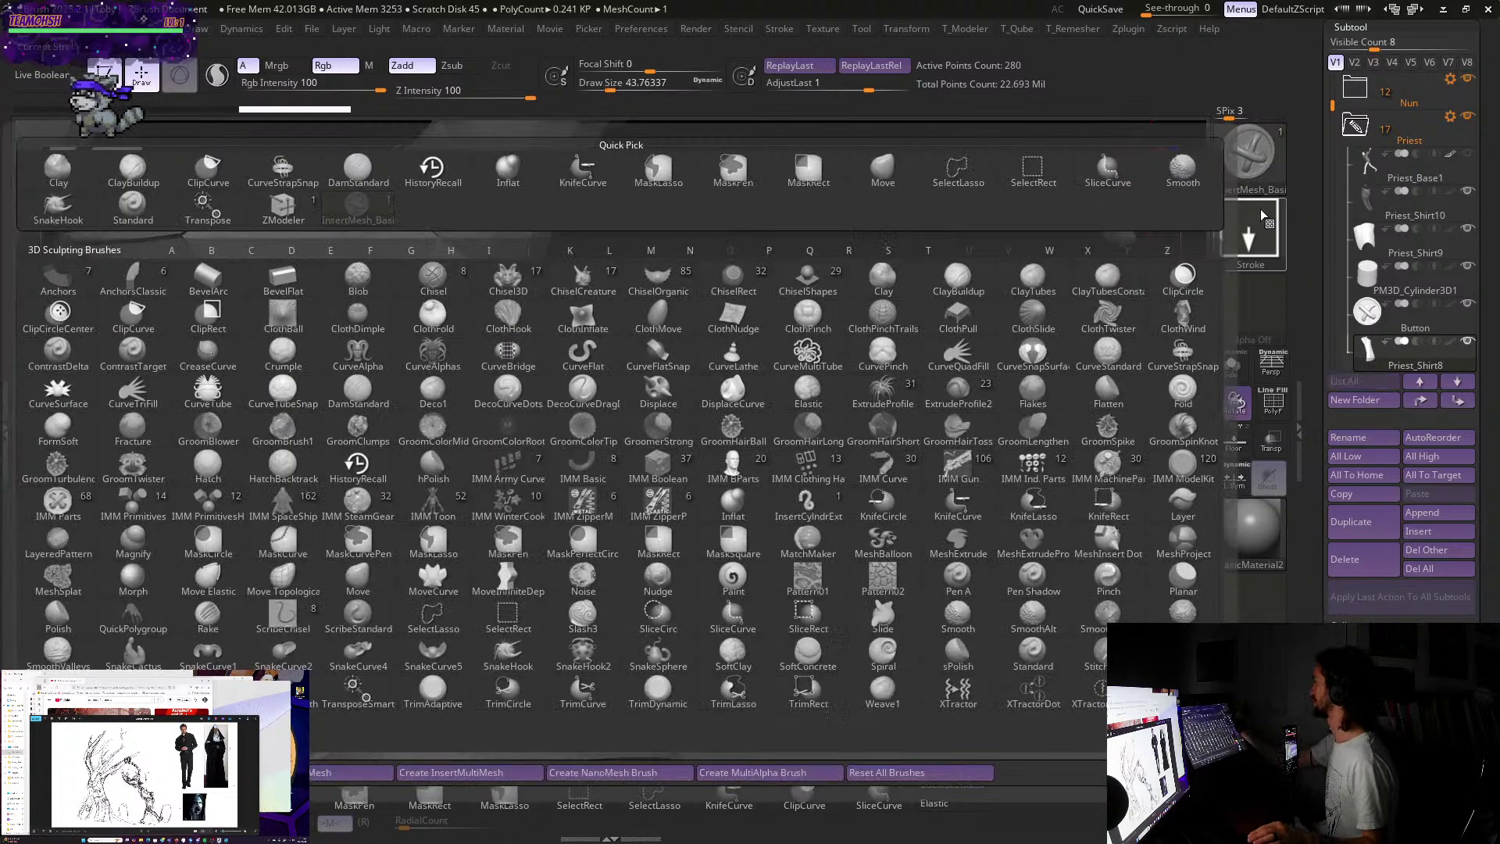
{"action": "left_click", "coordinate": [1263, 233]}
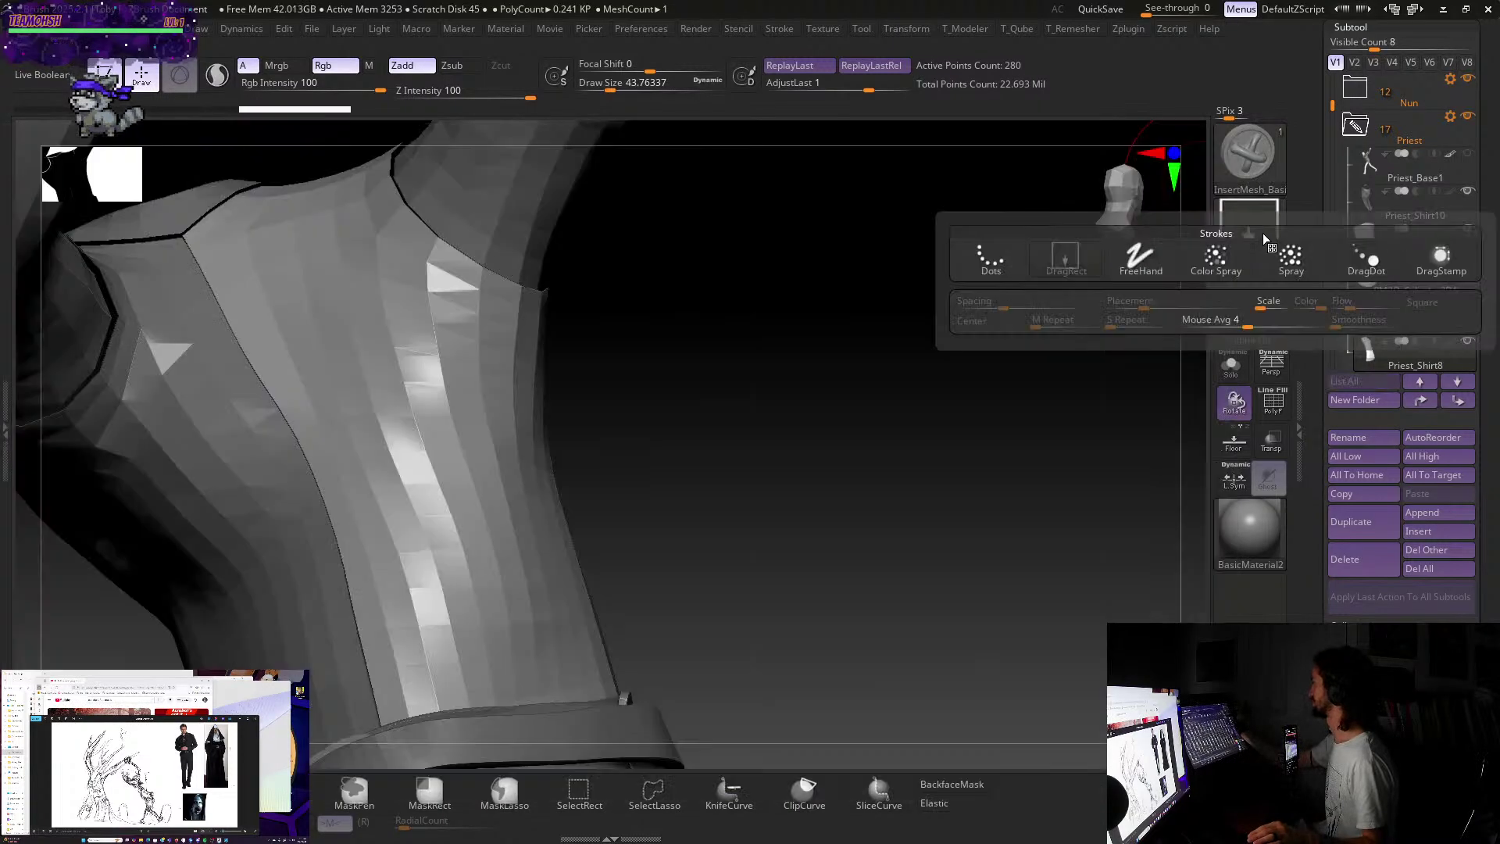
{"action": "left_click", "coordinate": [823, 28]}
{"action": "left_click", "coordinate": [779, 28]}
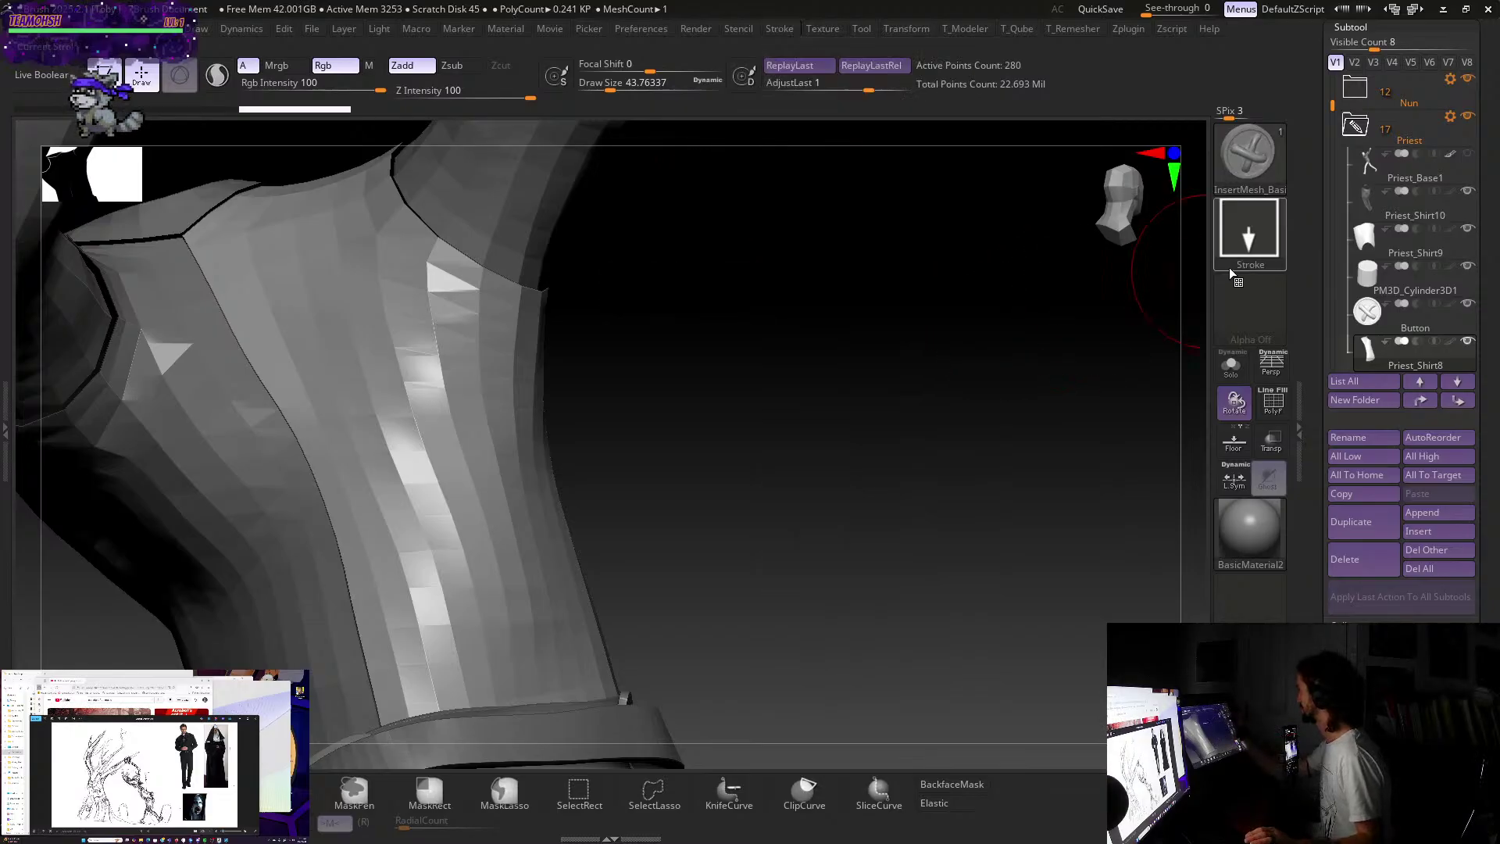
{"action": "left_click", "coordinate": [1255, 231]}
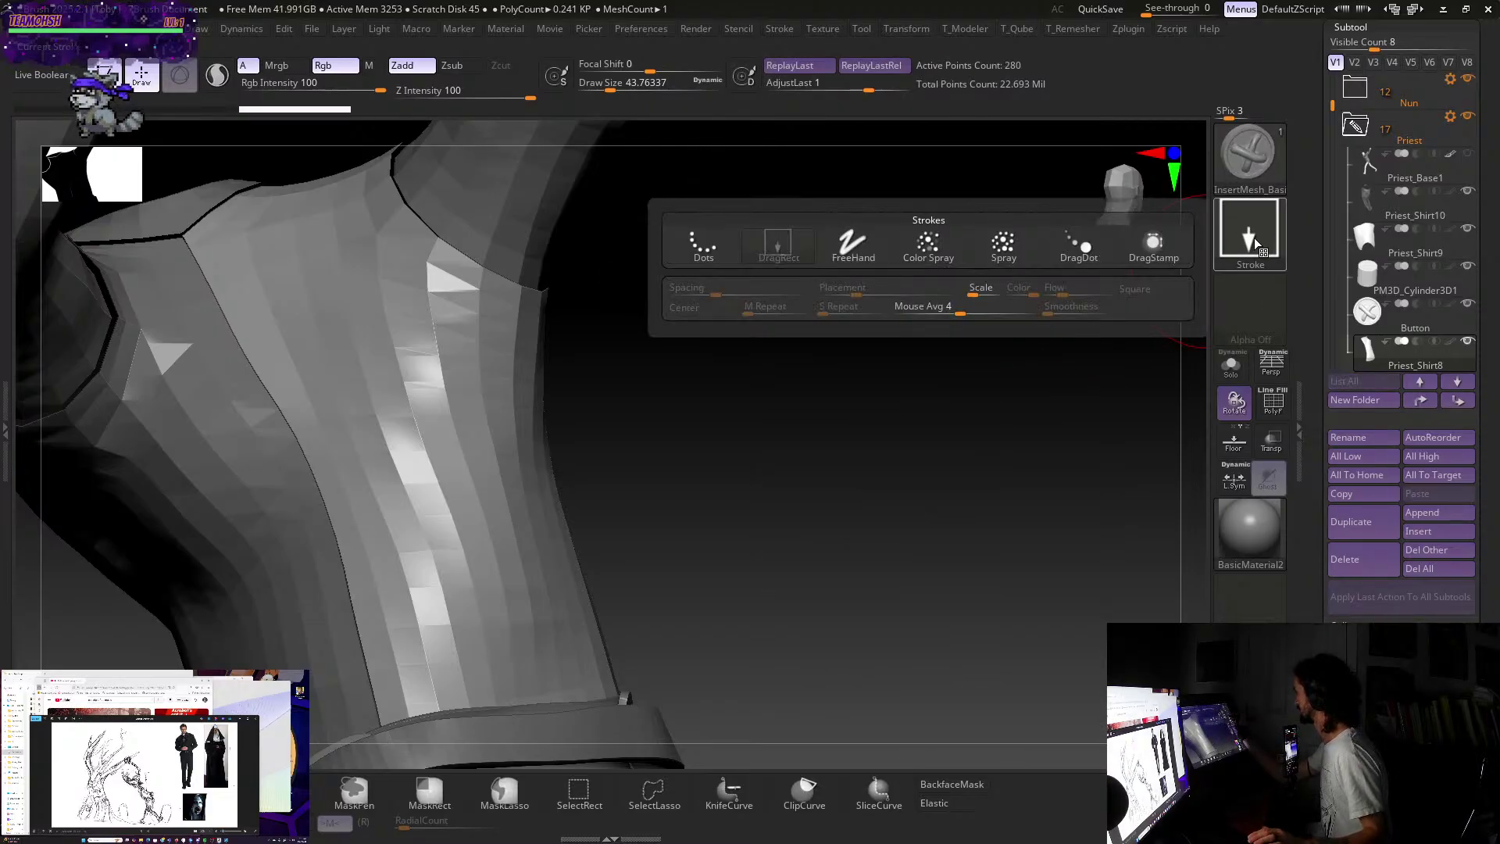
{"action": "left_click", "coordinate": [704, 250]}
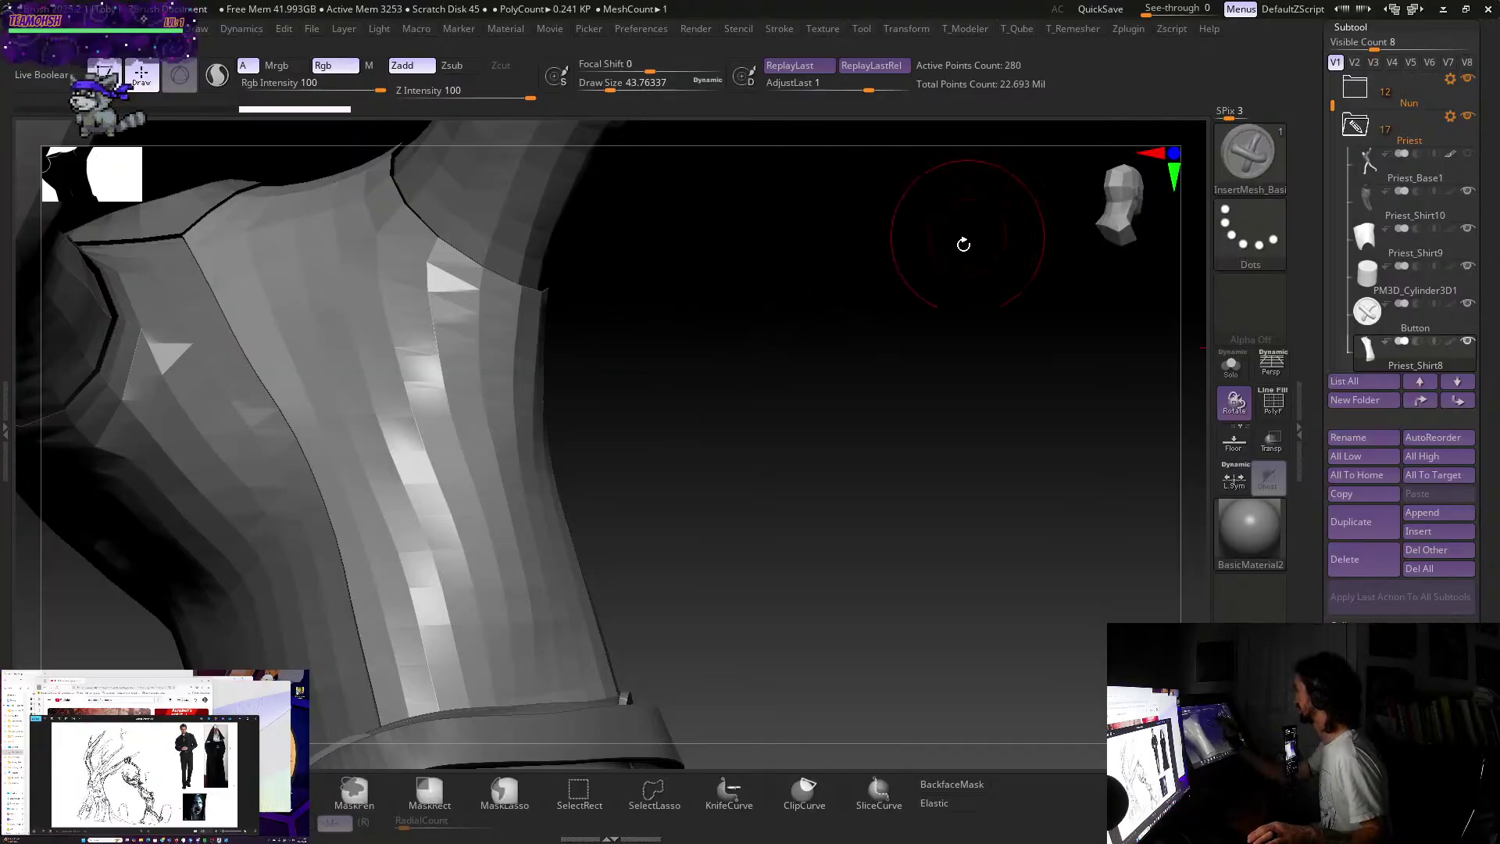
- Try rows of buttons down the shirt front with the Dots stroke at draw size about 44, undoing each one
{"action": "left_click_drag", "start_coordinate": [443, 625], "coordinate": [439, 365]}
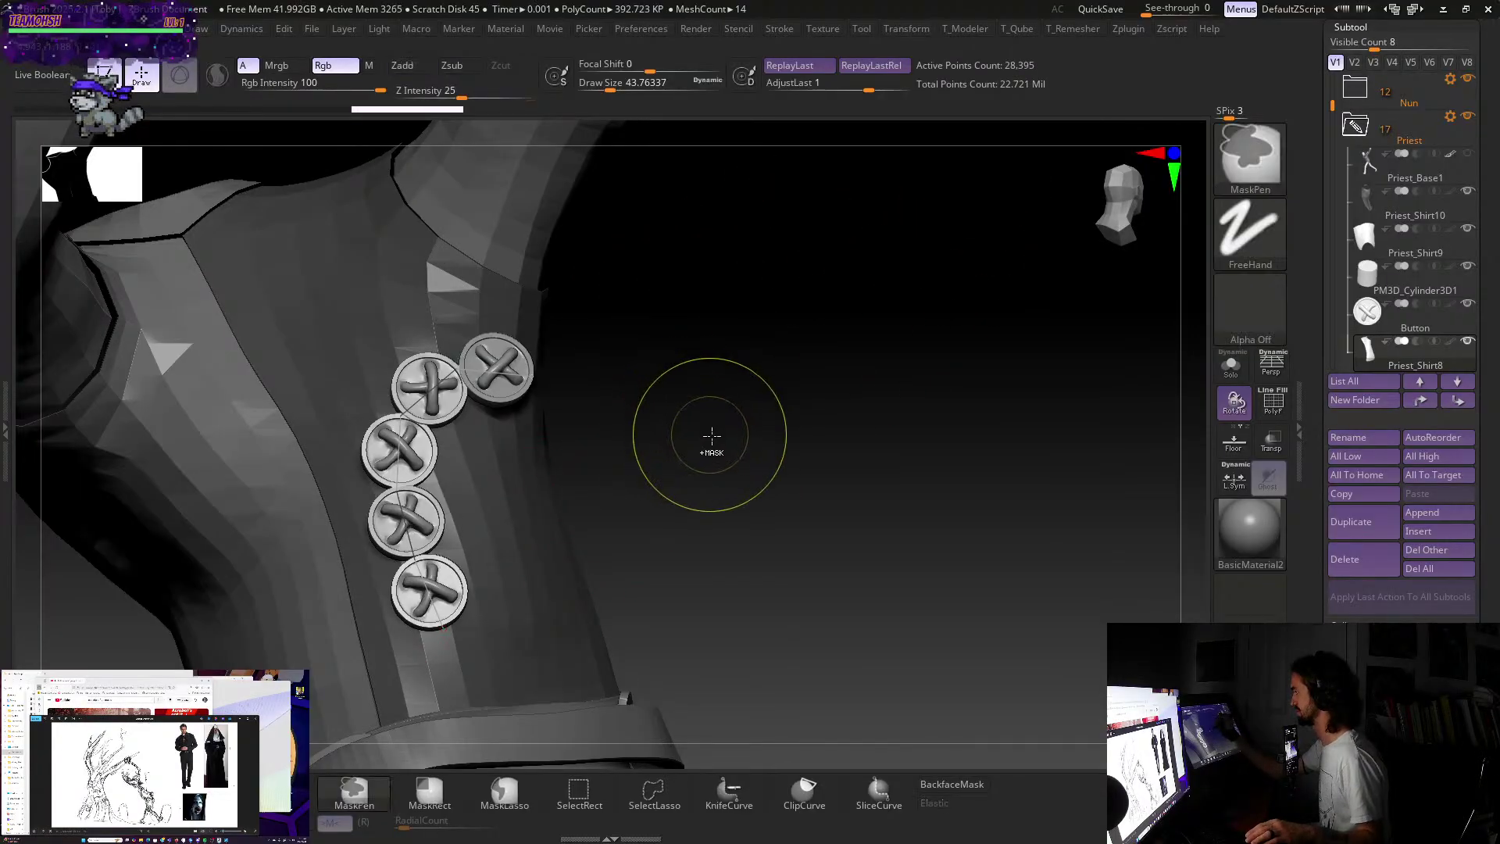
{"action": "key", "text": "ctrl+z"}
{"action": "left_click", "coordinate": [1250, 265]}
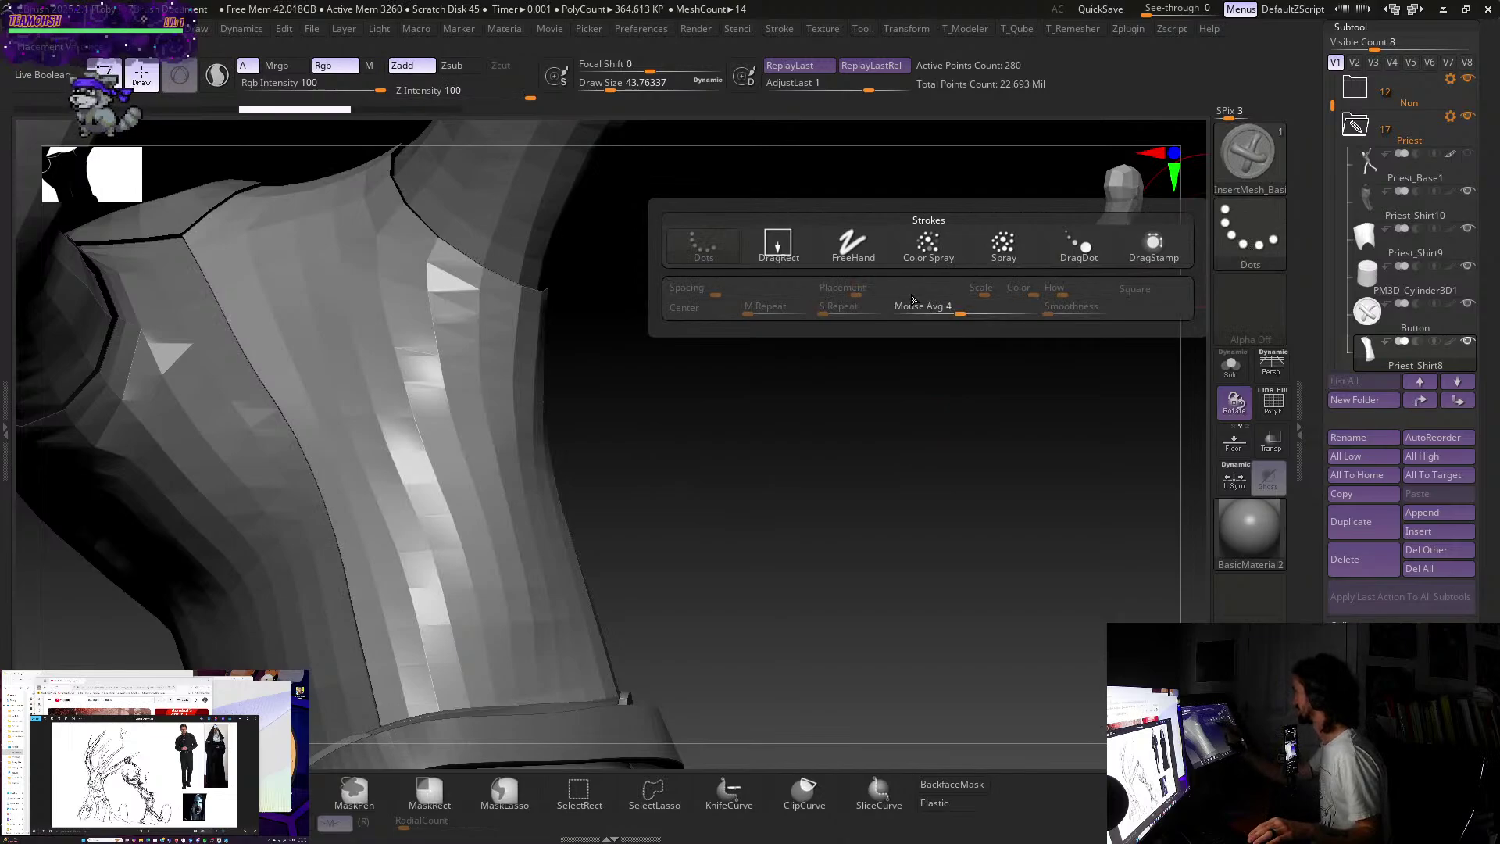
{"action": "left_click", "coordinate": [854, 244]}
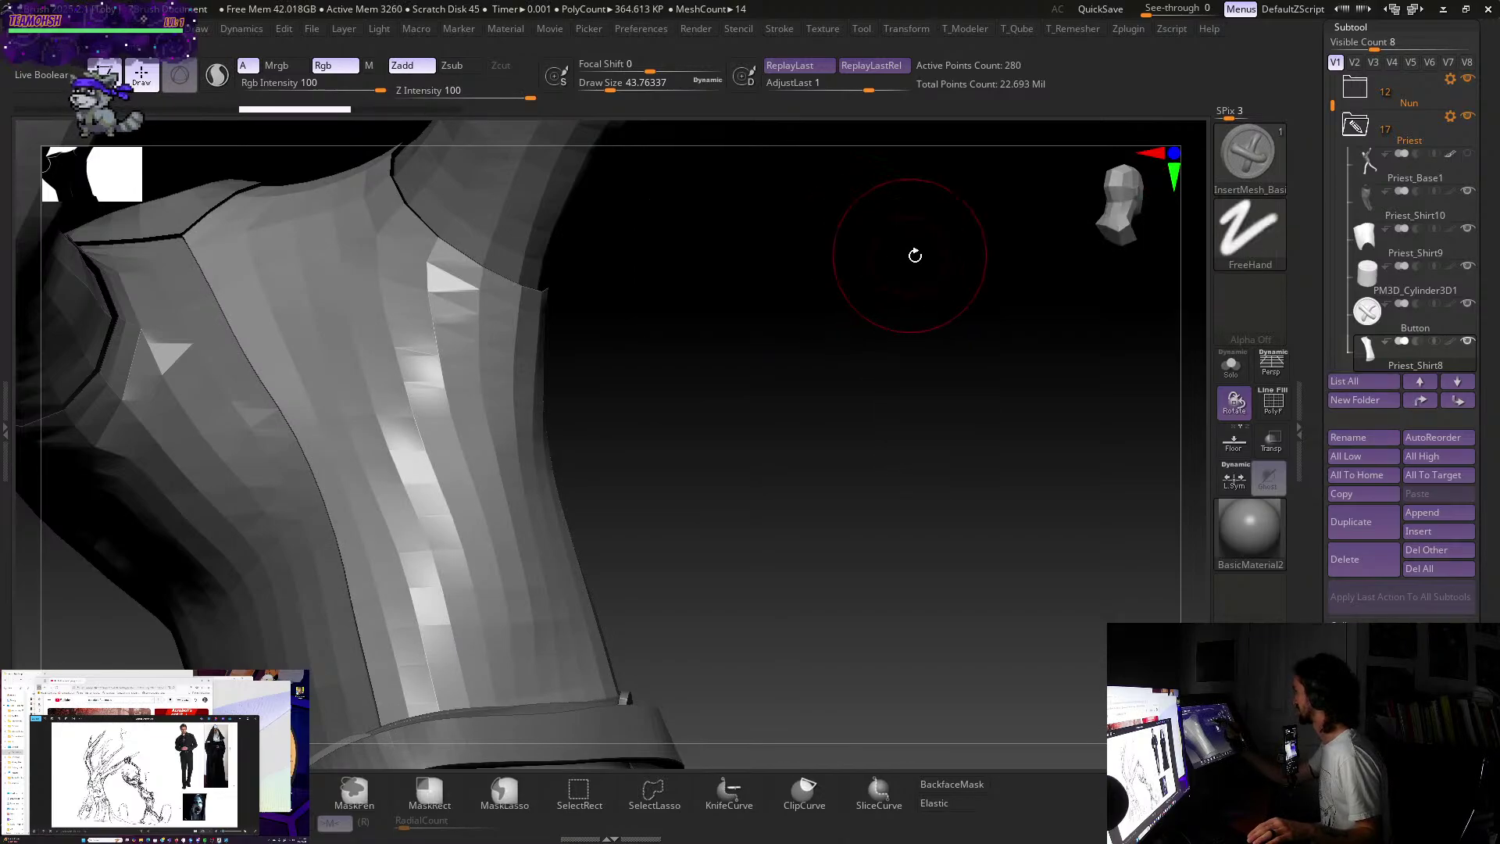
{"action": "left_click", "coordinate": [1243, 248]}
{"action": "left_click", "coordinate": [778, 244]}
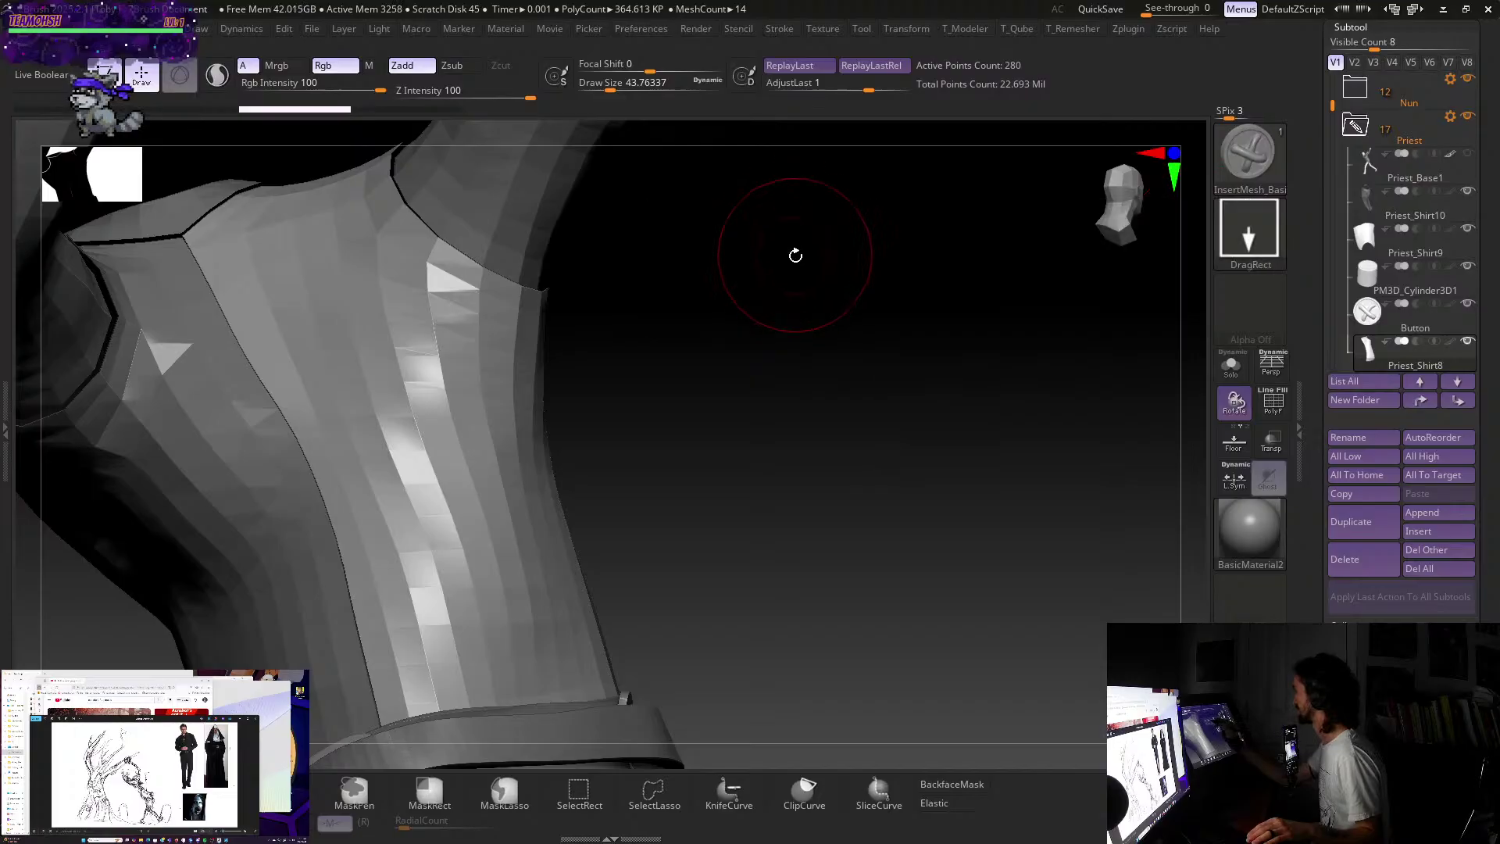
{"action": "left_click", "coordinate": [1218, 244]}
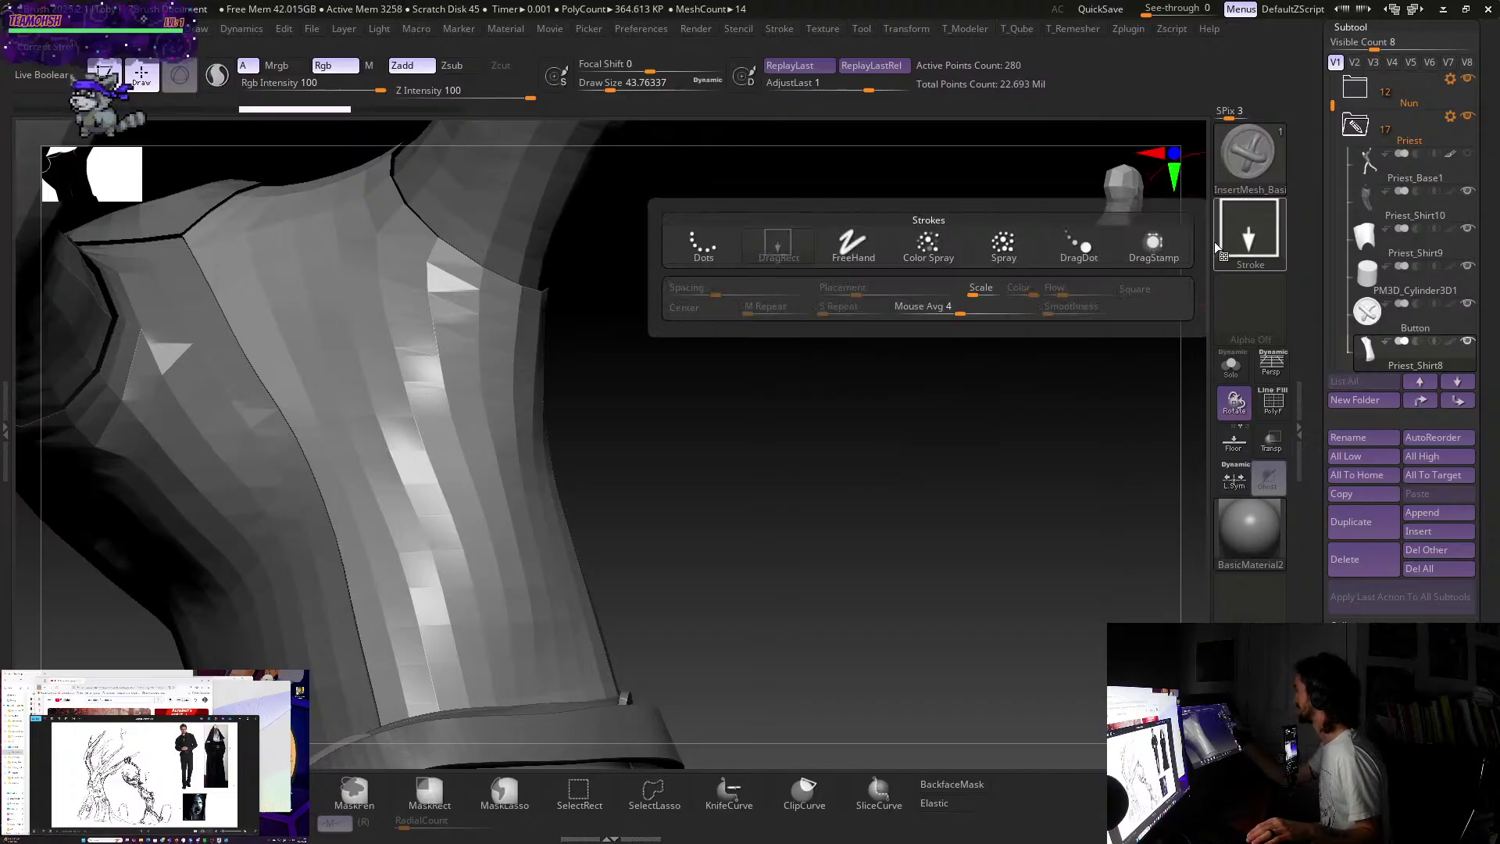
{"action": "left_click", "coordinate": [705, 244]}
{"action": "left_click_drag", "start_coordinate": [396, 281], "coordinate": [438, 656], "text": "ctrl+shift"}
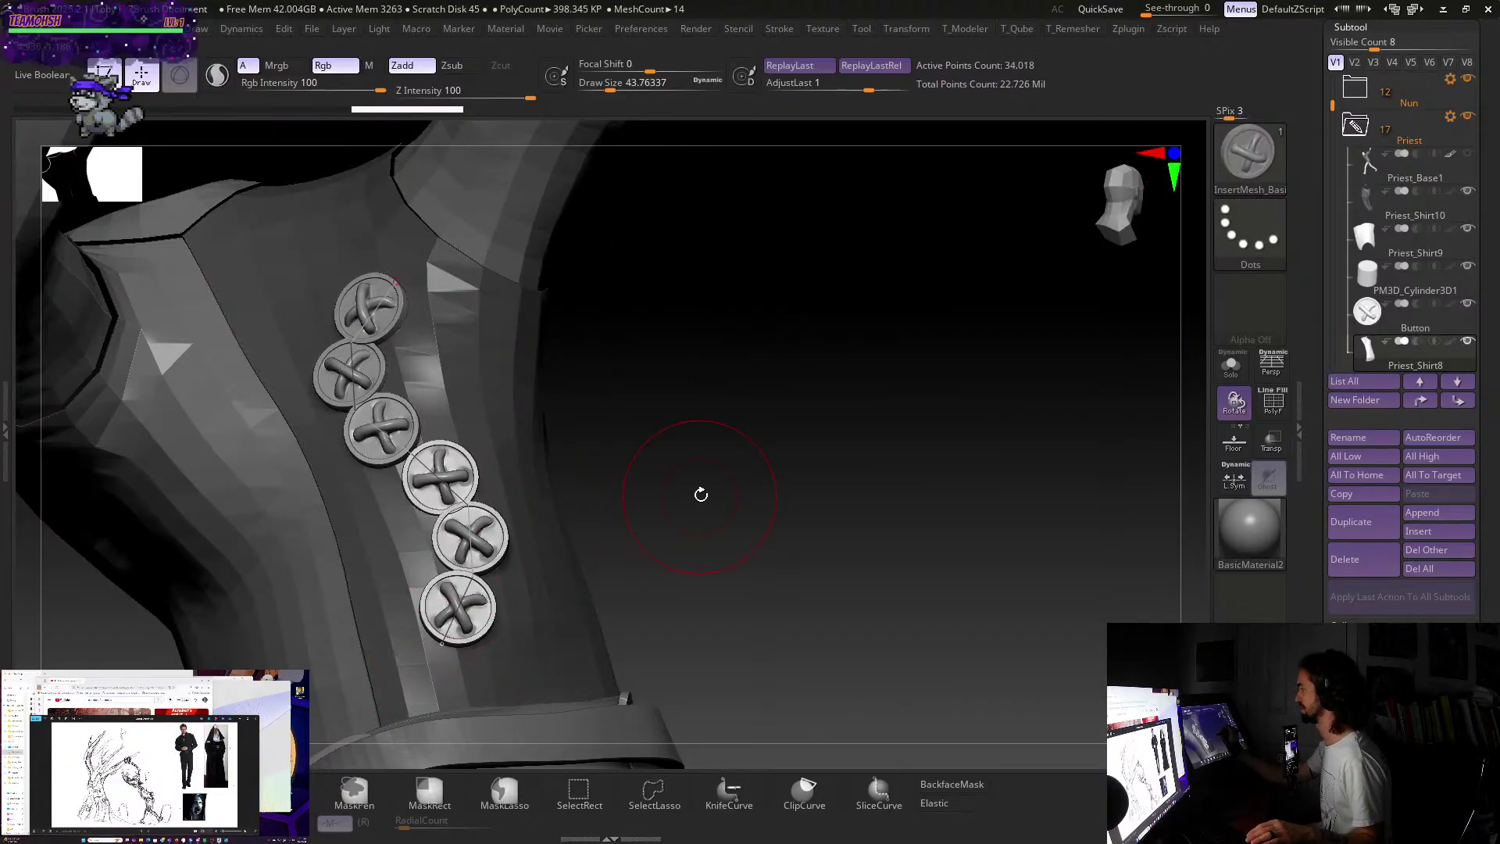
{"action": "key", "text": "ctrl+z"}
- Reduce the draw size to about 20, try a row of buttons down the shirt front, and undo it
{"action": "key", "text": "s"}
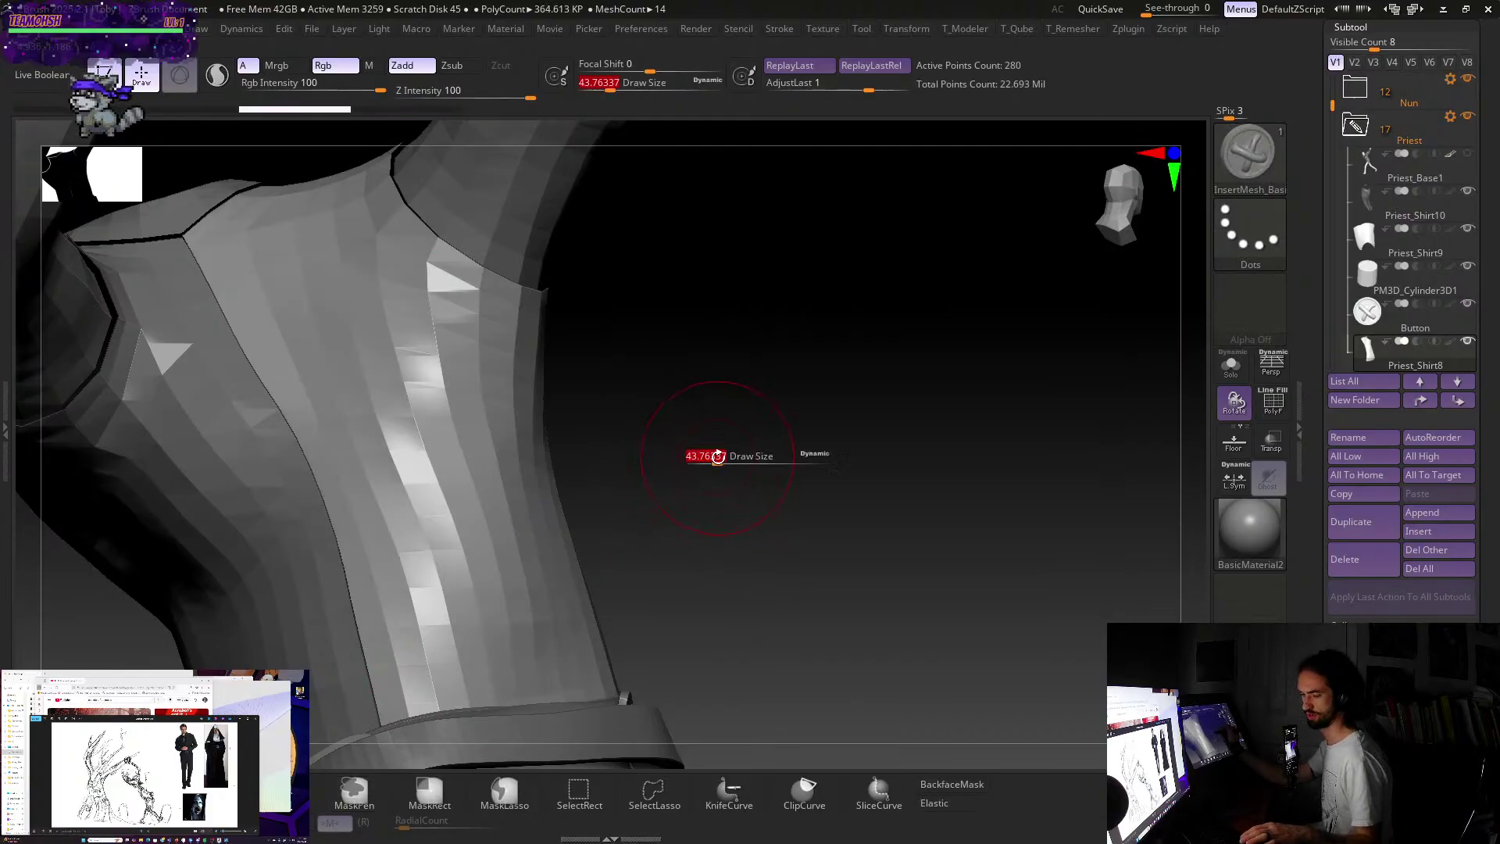
{"action": "left_click_drag", "start_coordinate": [716, 453], "coordinate": [703, 453]}
{"action": "left_click_drag", "start_coordinate": [325, 266], "coordinate": [407, 494]}
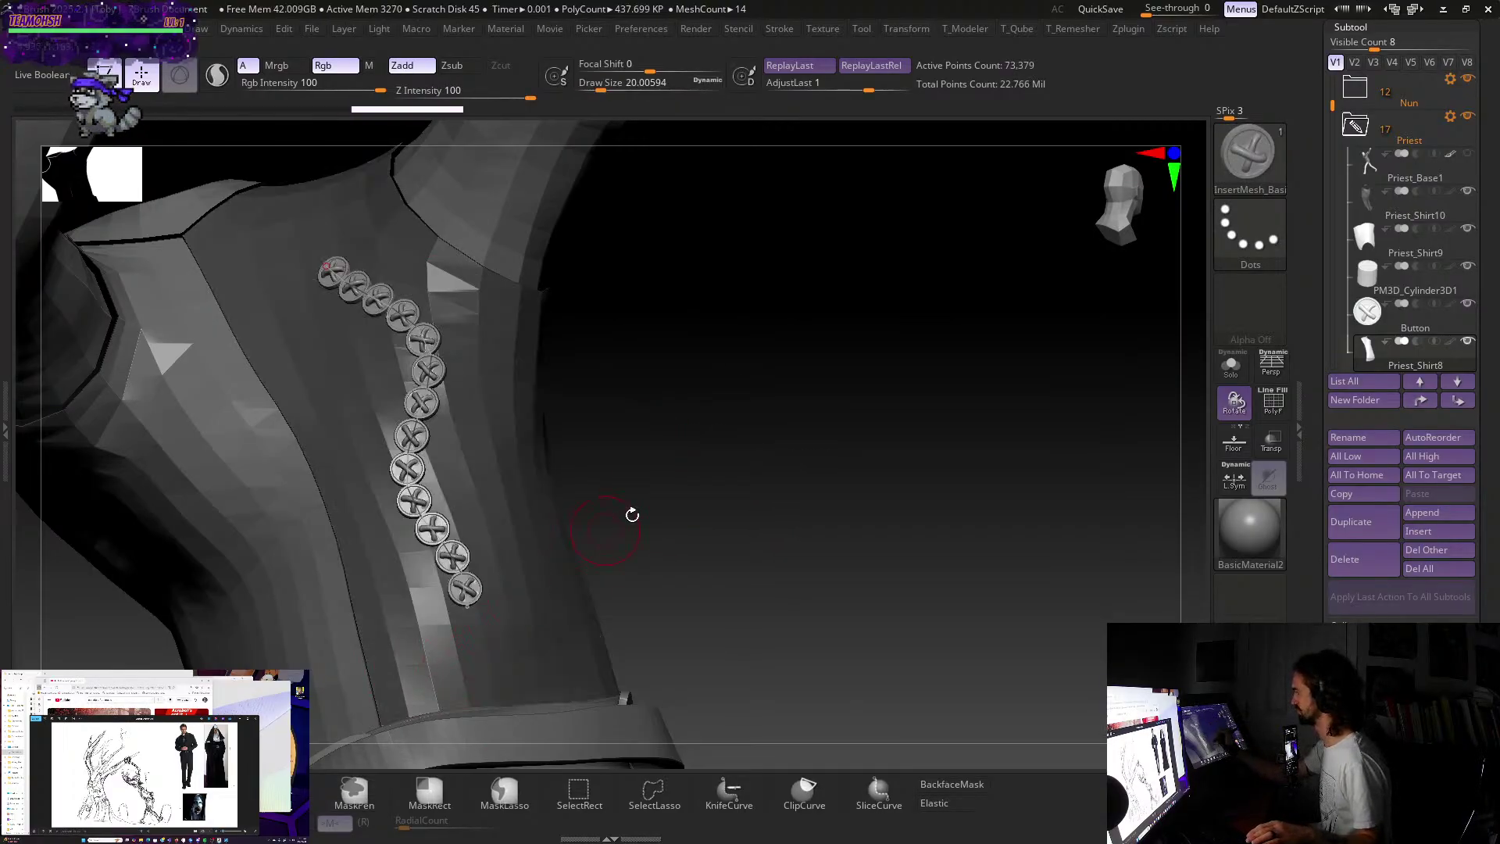
{"action": "key", "text": "ctrl+z"}
- Raise the CurveStep to about 3.85, try a more widely spaced button row on the shirt, and undo it
{"action": "left_click", "coordinate": [776, 30]}
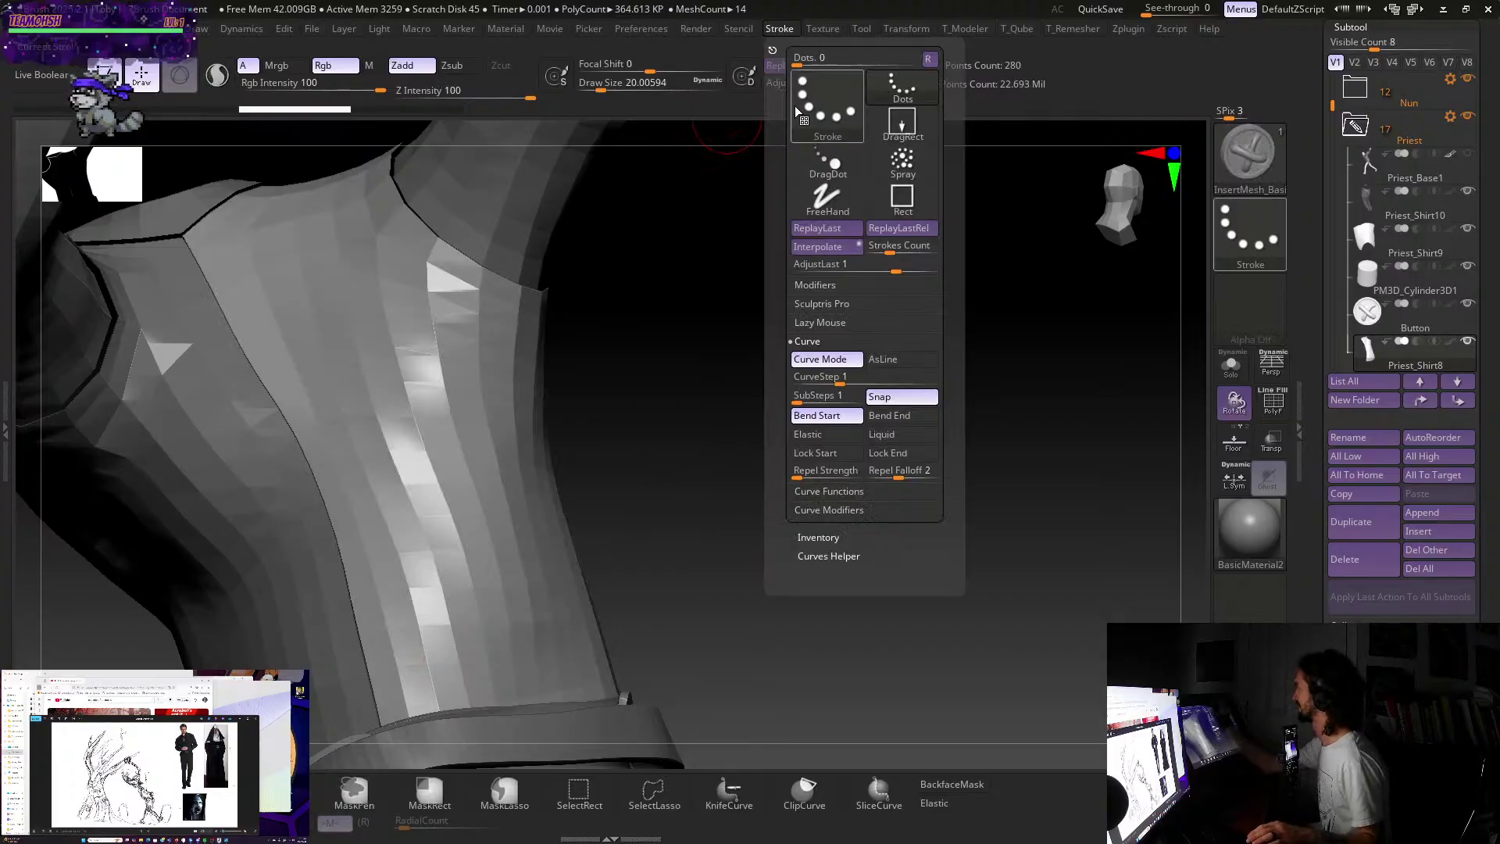
{"action": "left_click", "coordinate": [842, 384]}
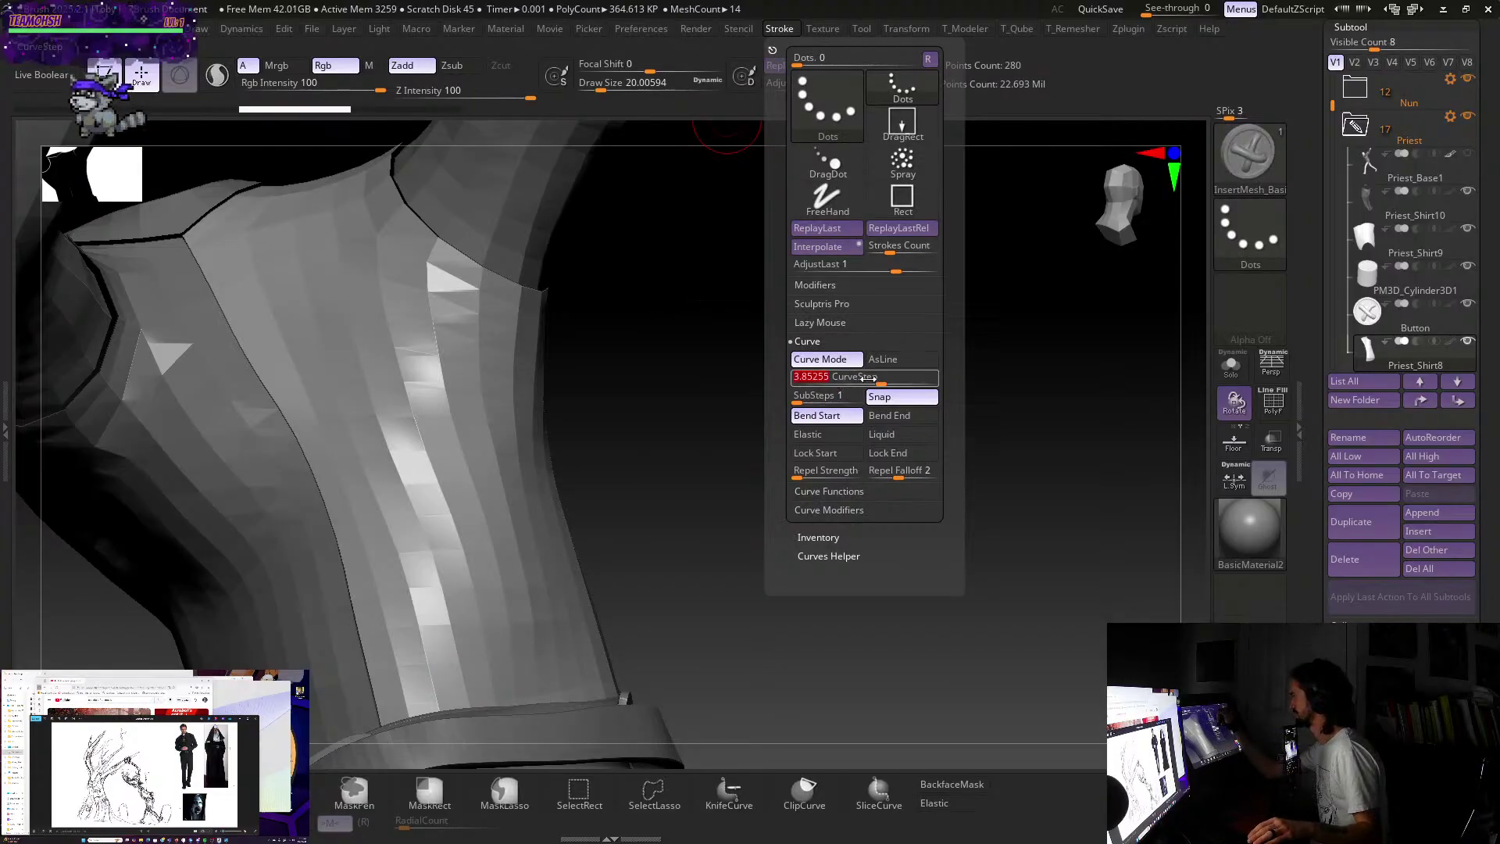
{"action": "mouse_move", "coordinate": [357, 279]}
{"action": "left_mouse_down"}
{"action": "mouse_move", "coordinate": [417, 446]}
{"action": "mouse_move", "coordinate": [594, 688]}
{"action": "left_mouse_up"}
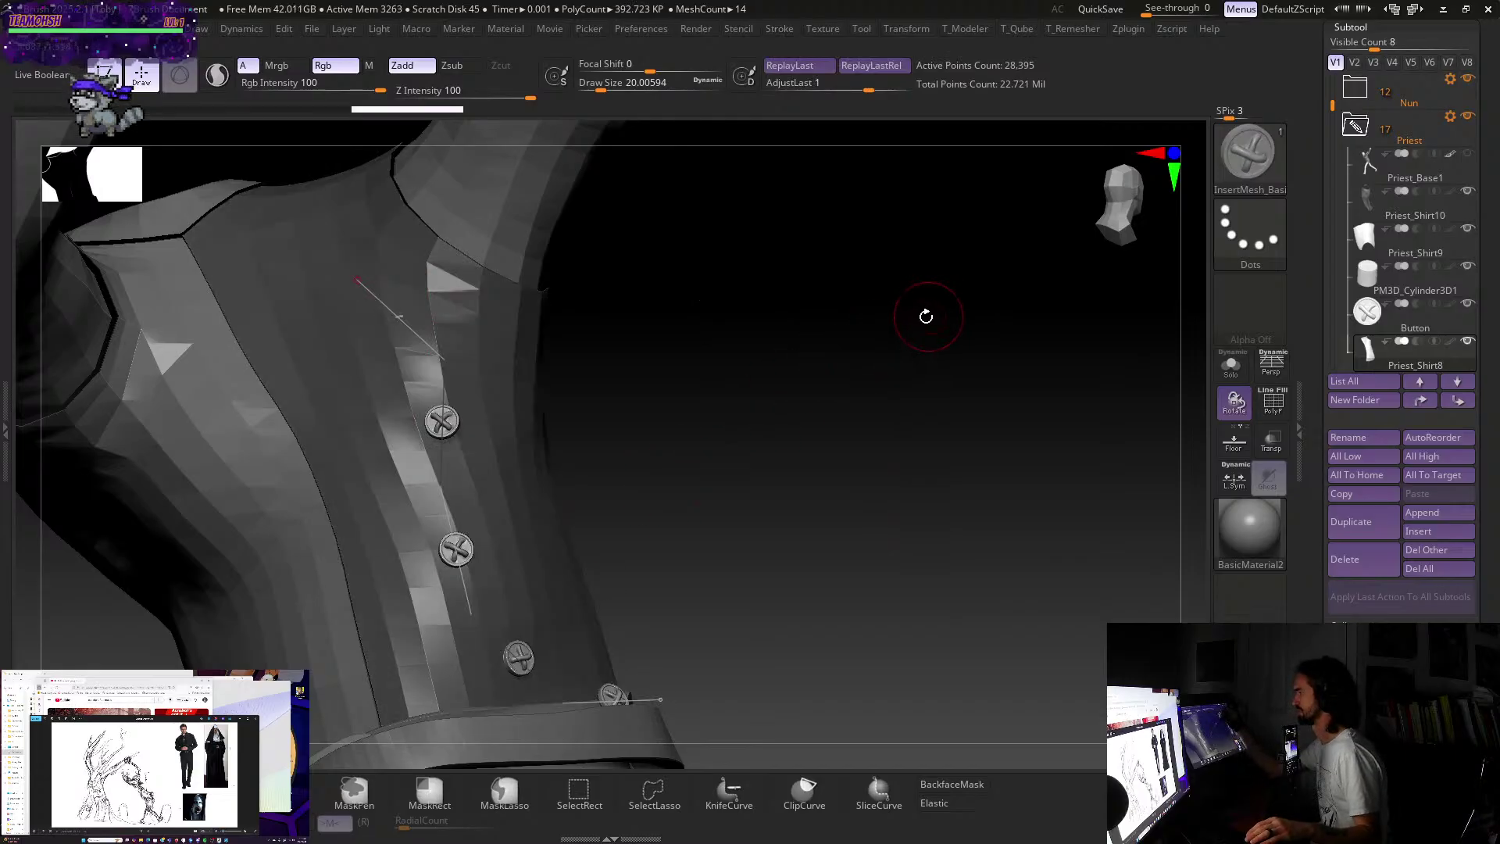
{"action": "key", "text": "ctrl+z"}
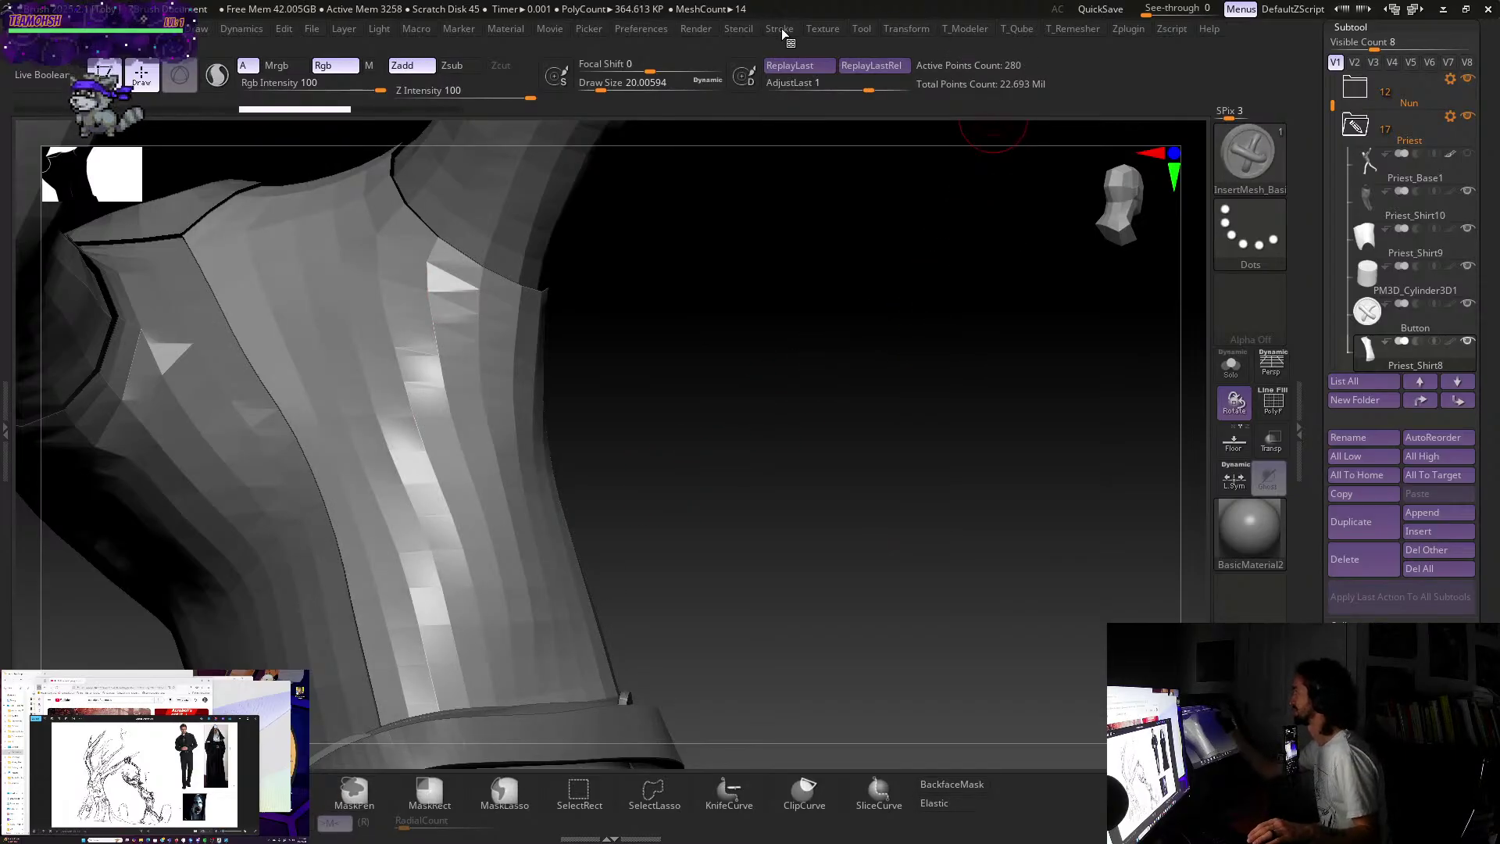
- Set the CurveStep to about 2.28 and draw a row of buttons along the front edge of the Priest_Shirt8 piece
{"action": "left_click", "coordinate": [780, 29]}
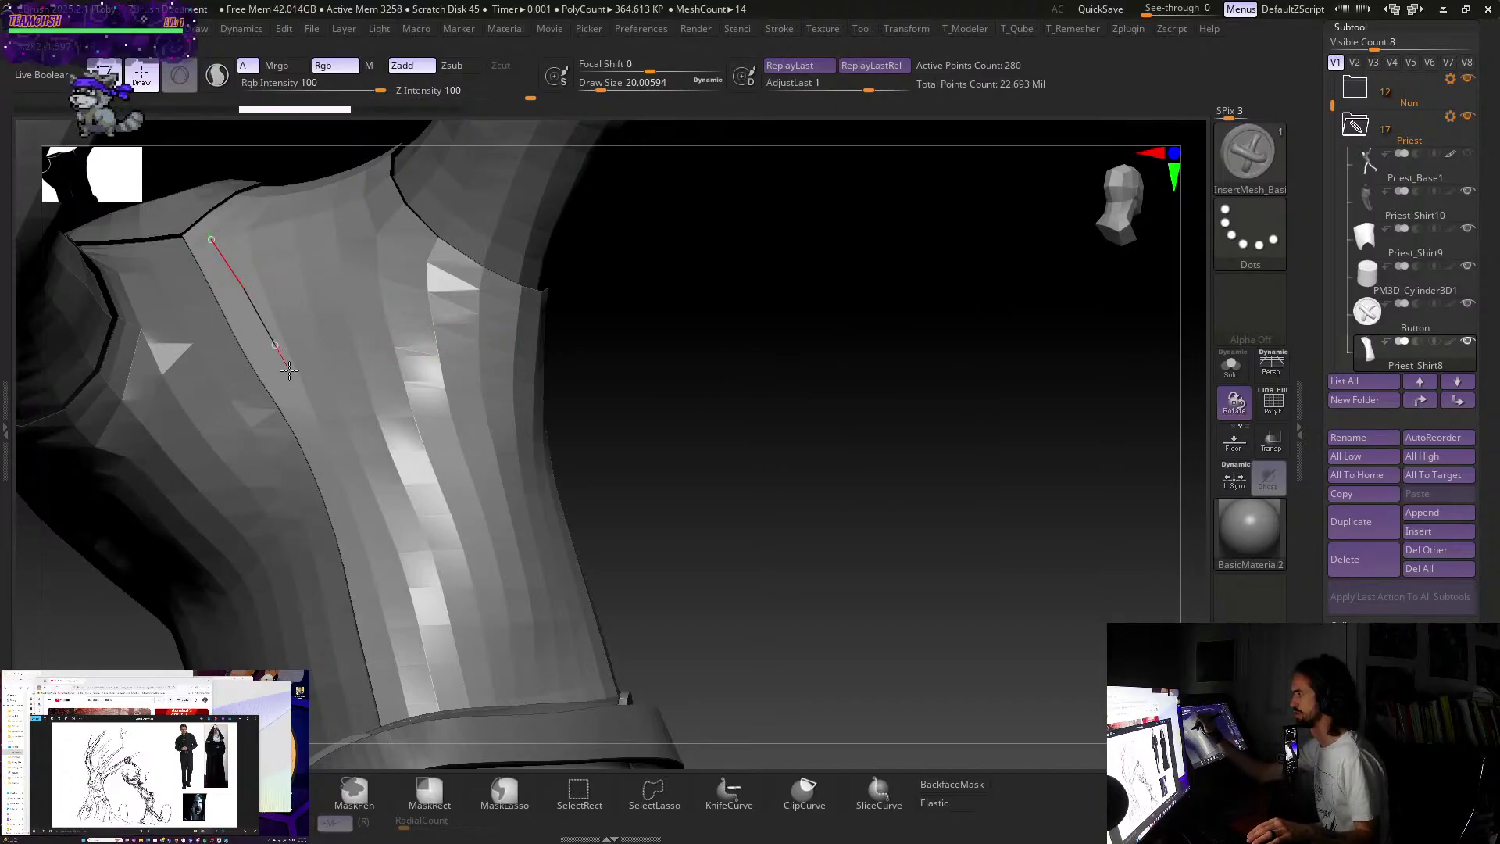
{"action": "left_click_drag", "start_coordinate": [405, 715], "coordinate": [406, 715]}
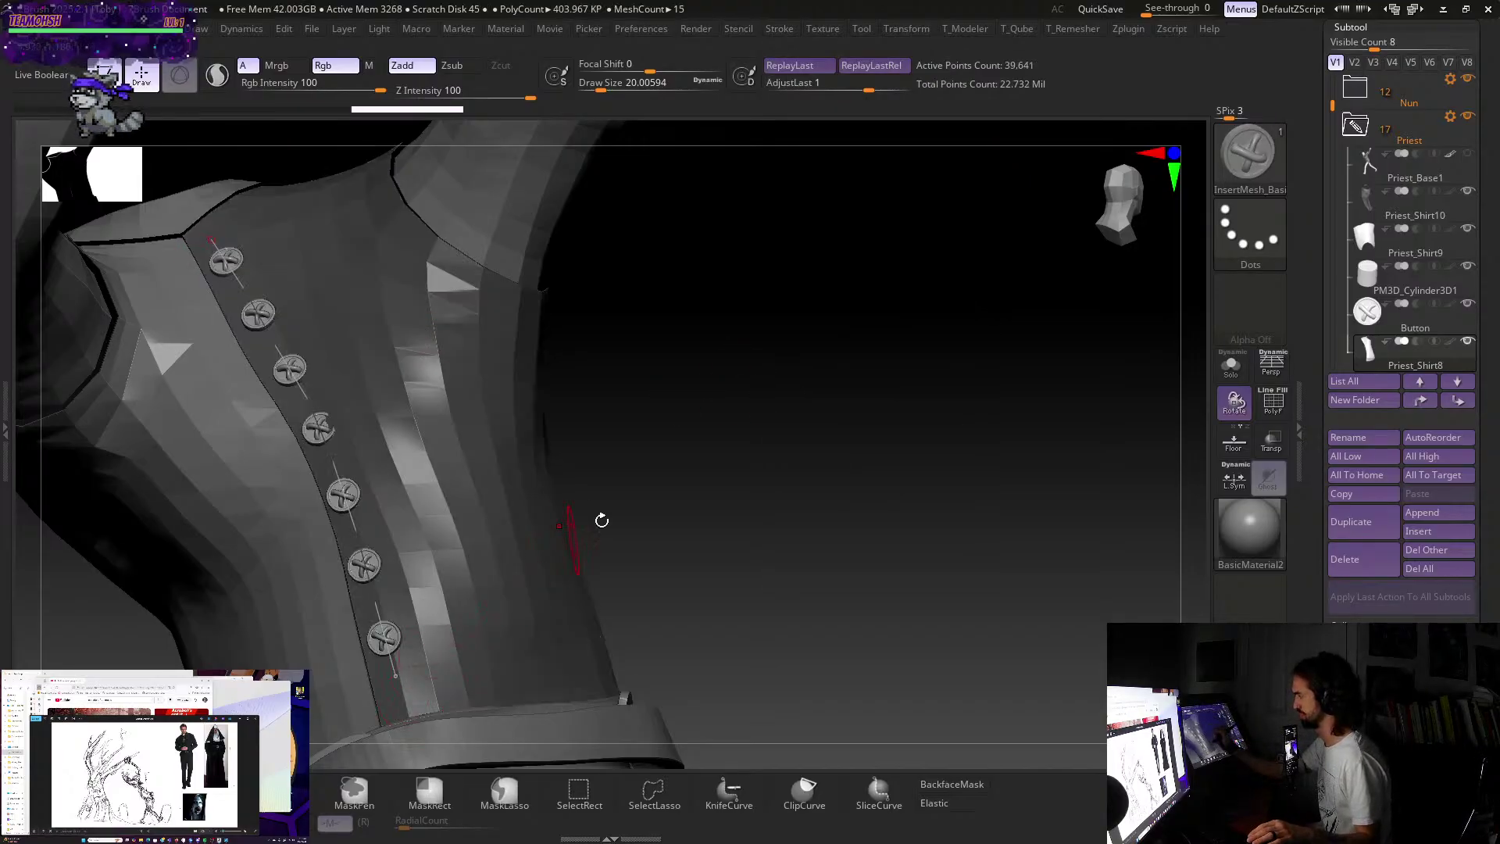
{"action": "left_click_drag", "start_coordinate": [743, 476], "coordinate": [747, 431]}
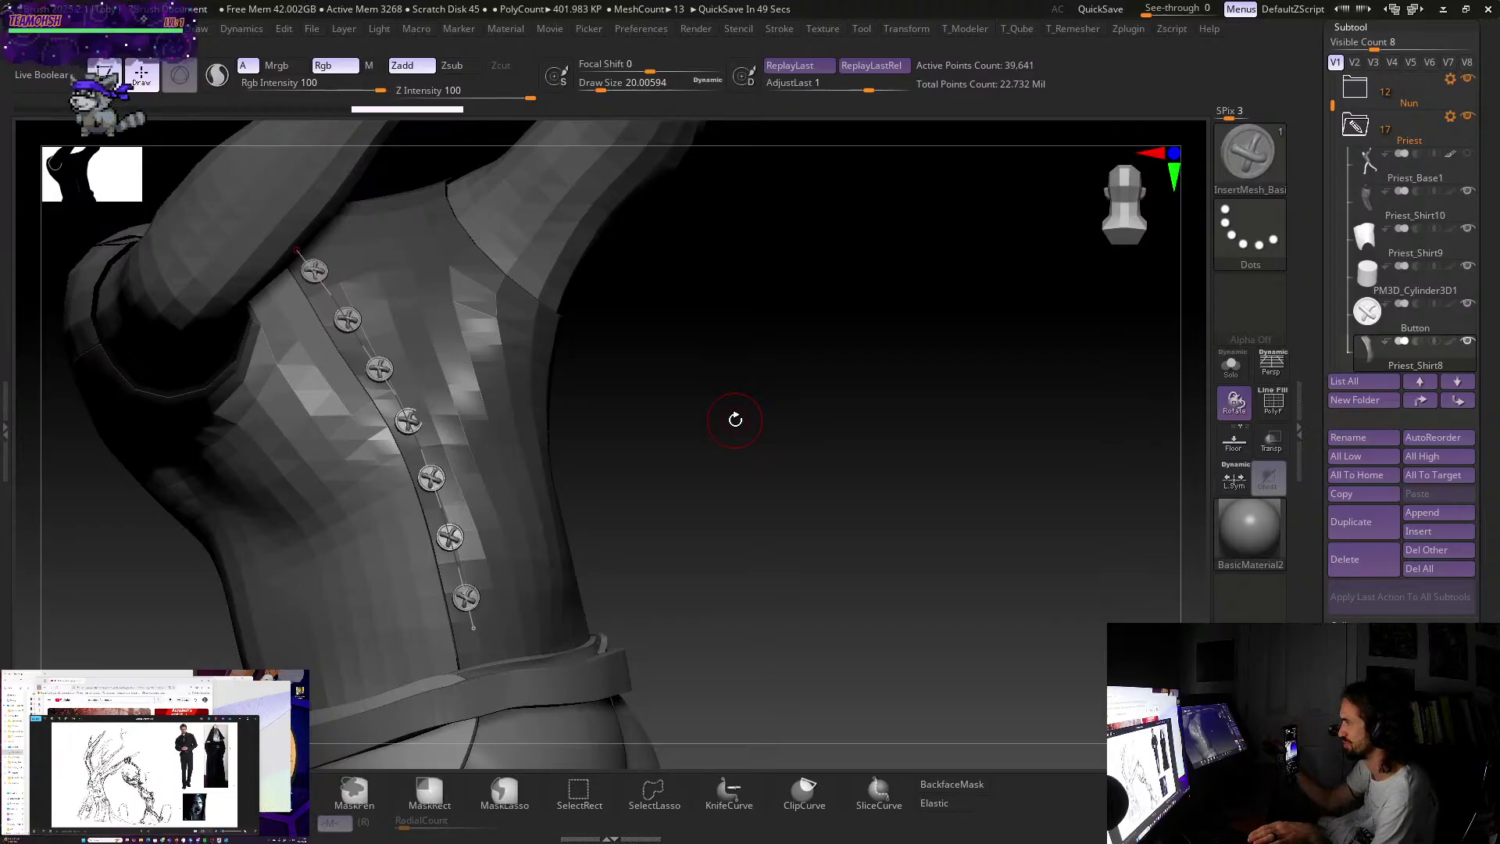
{"action": "mouse_move", "coordinate": [683, 459]}
{"action": "left_mouse_down"}
{"action": "mouse_move", "coordinate": [687, 519]}
{"action": "mouse_move", "coordinate": [657, 392]}
{"action": "left_mouse_up"}
- Remove the button row, reduce the draw size to about 15.6, and draw a smaller row along the shirt's front edge
{"action": "left_click", "coordinate": [668, 395], "text": "ctrl+shift"}
{"action": "key", "text": "s"}
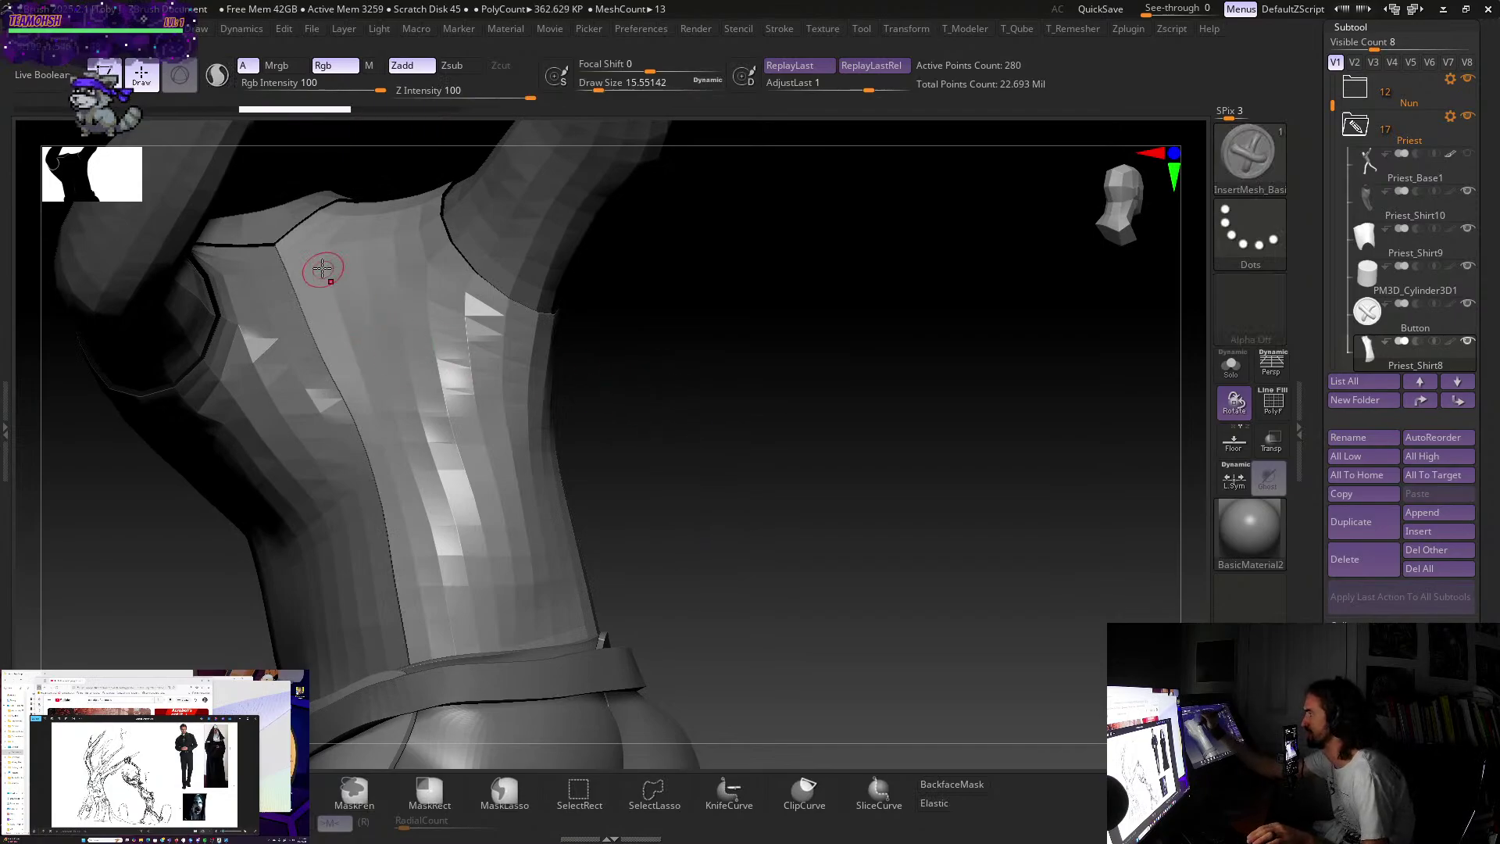
{"action": "left_click_drag", "start_coordinate": [297, 247], "coordinate": [378, 442]}
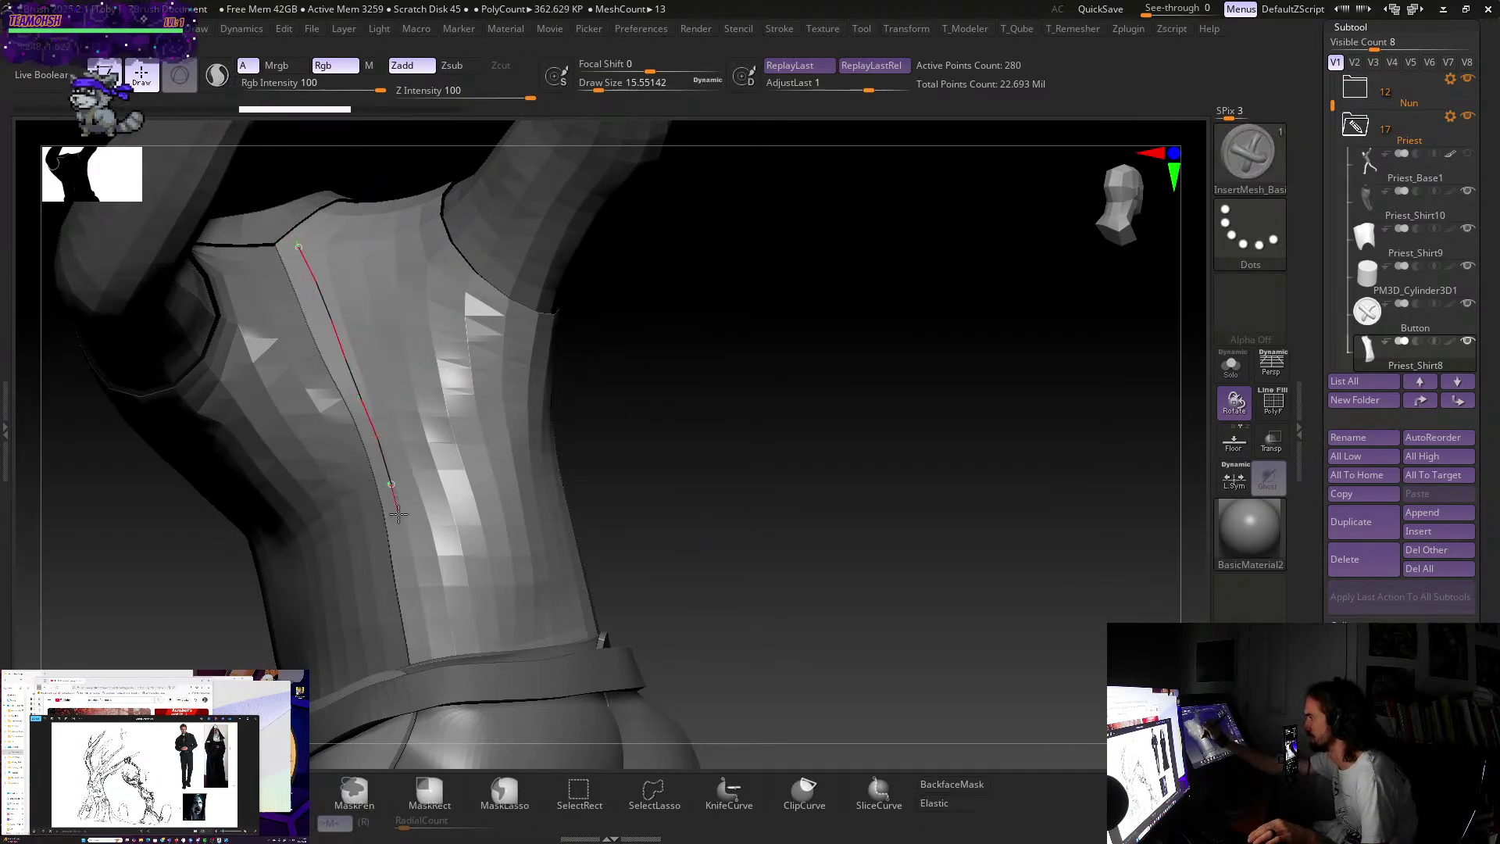
{"action": "left_click_drag", "start_coordinate": [423, 625], "coordinate": [424, 628]}
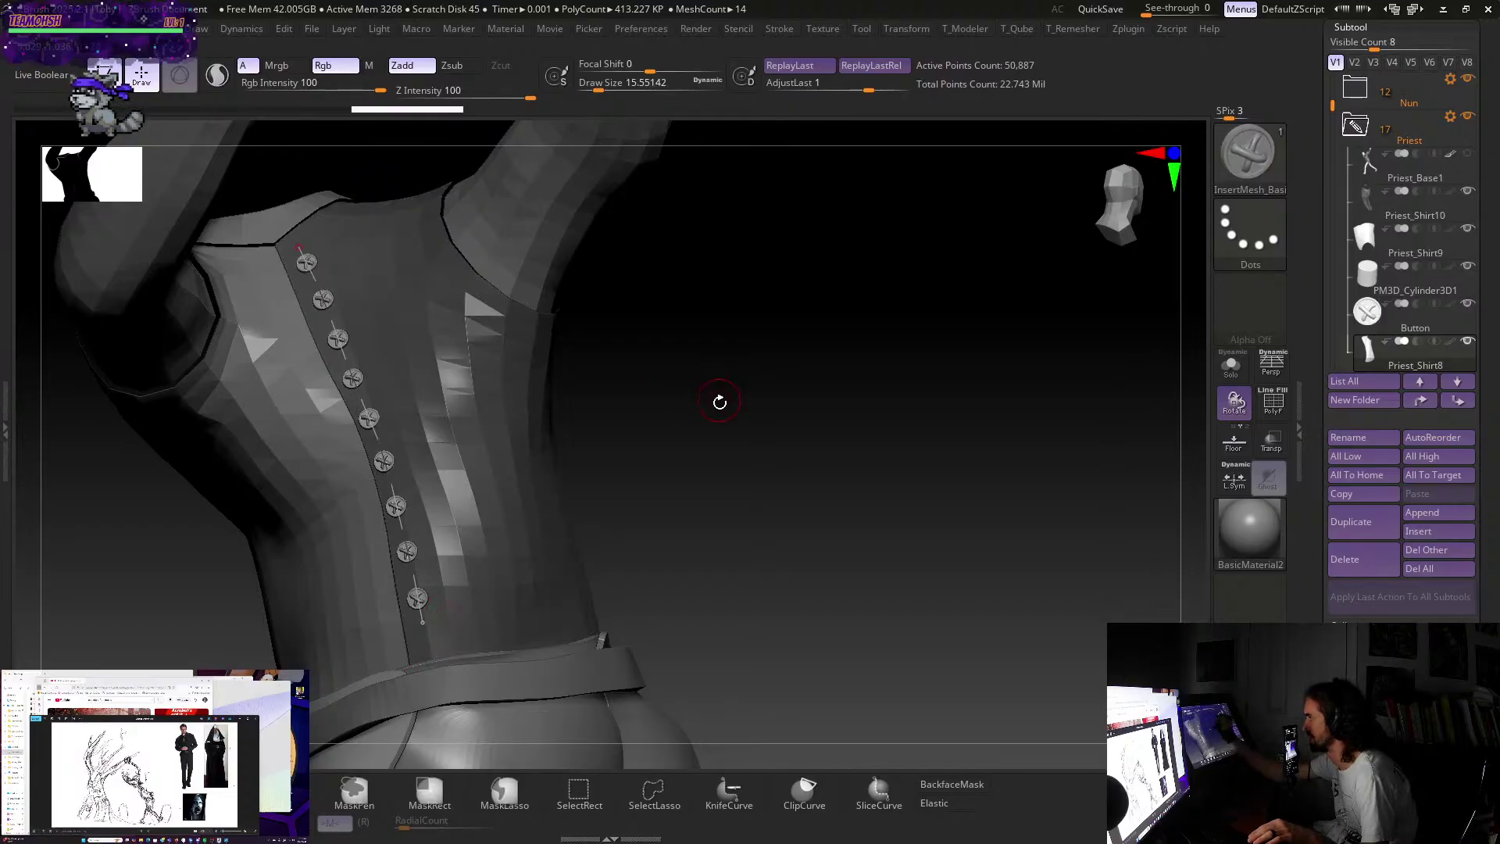
- Undo the button row, readjust the CurveStep spacing, and redraw the row along the shirt's front edge down to the belt
{"action": "left_click_drag", "start_coordinate": [720, 402], "coordinate": [733, 404]}
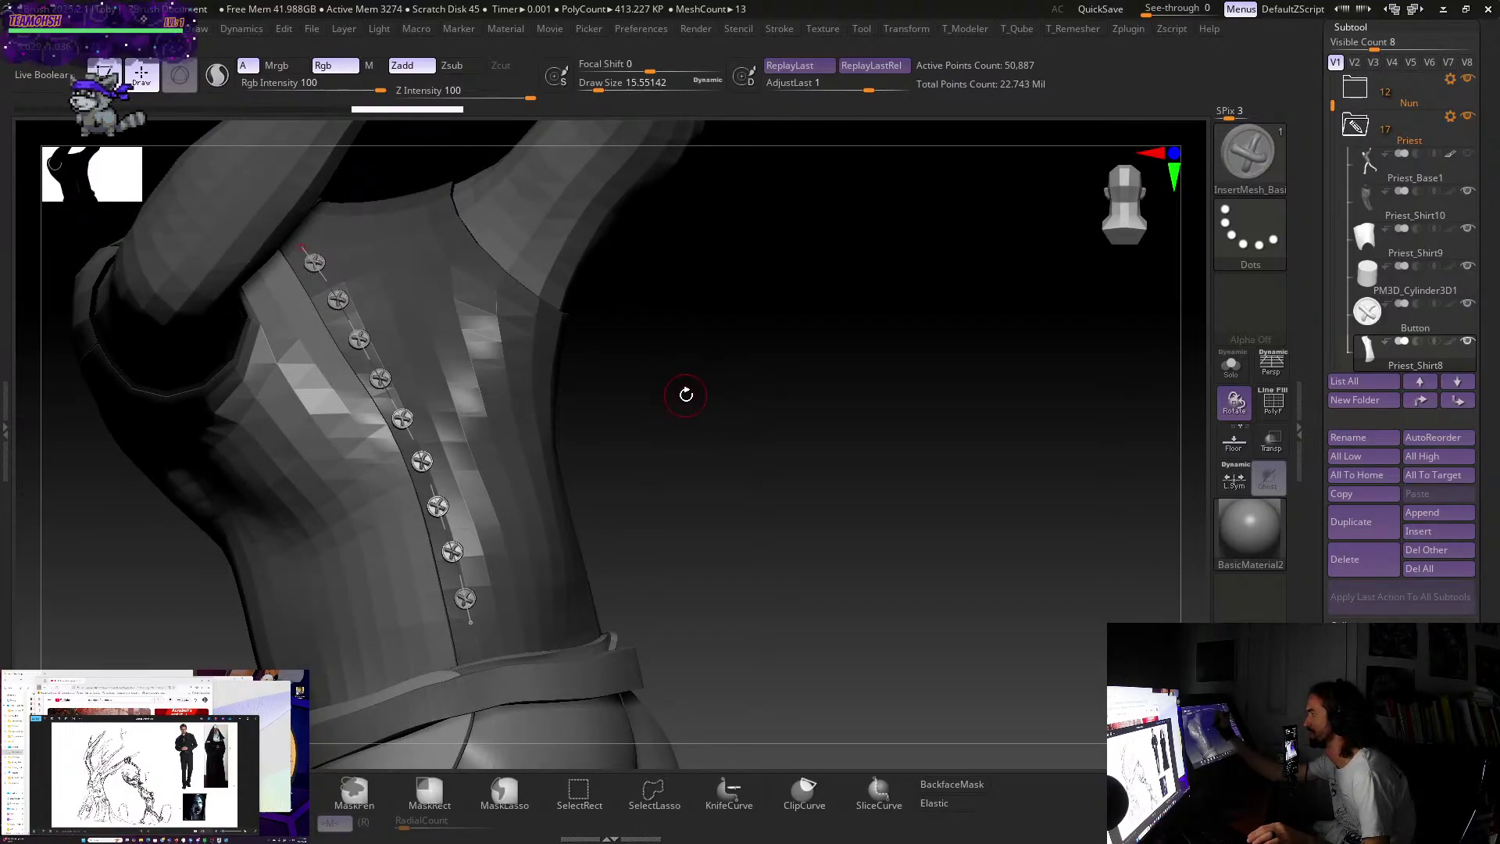
{"action": "key", "text": "ctrl"}
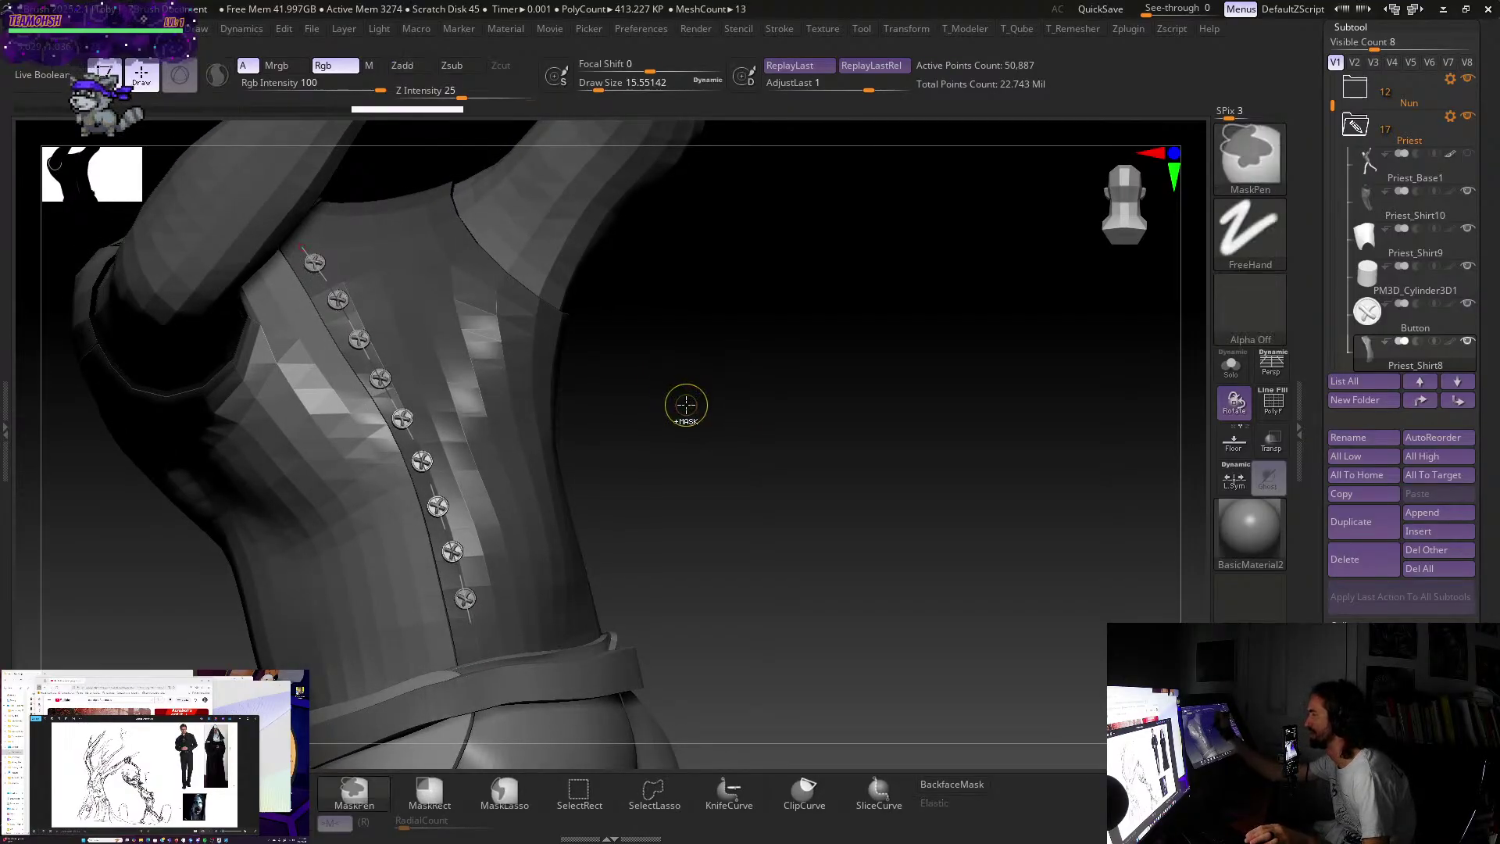
{"action": "left_click_drag", "start_coordinate": [687, 415], "coordinate": [682, 405]}
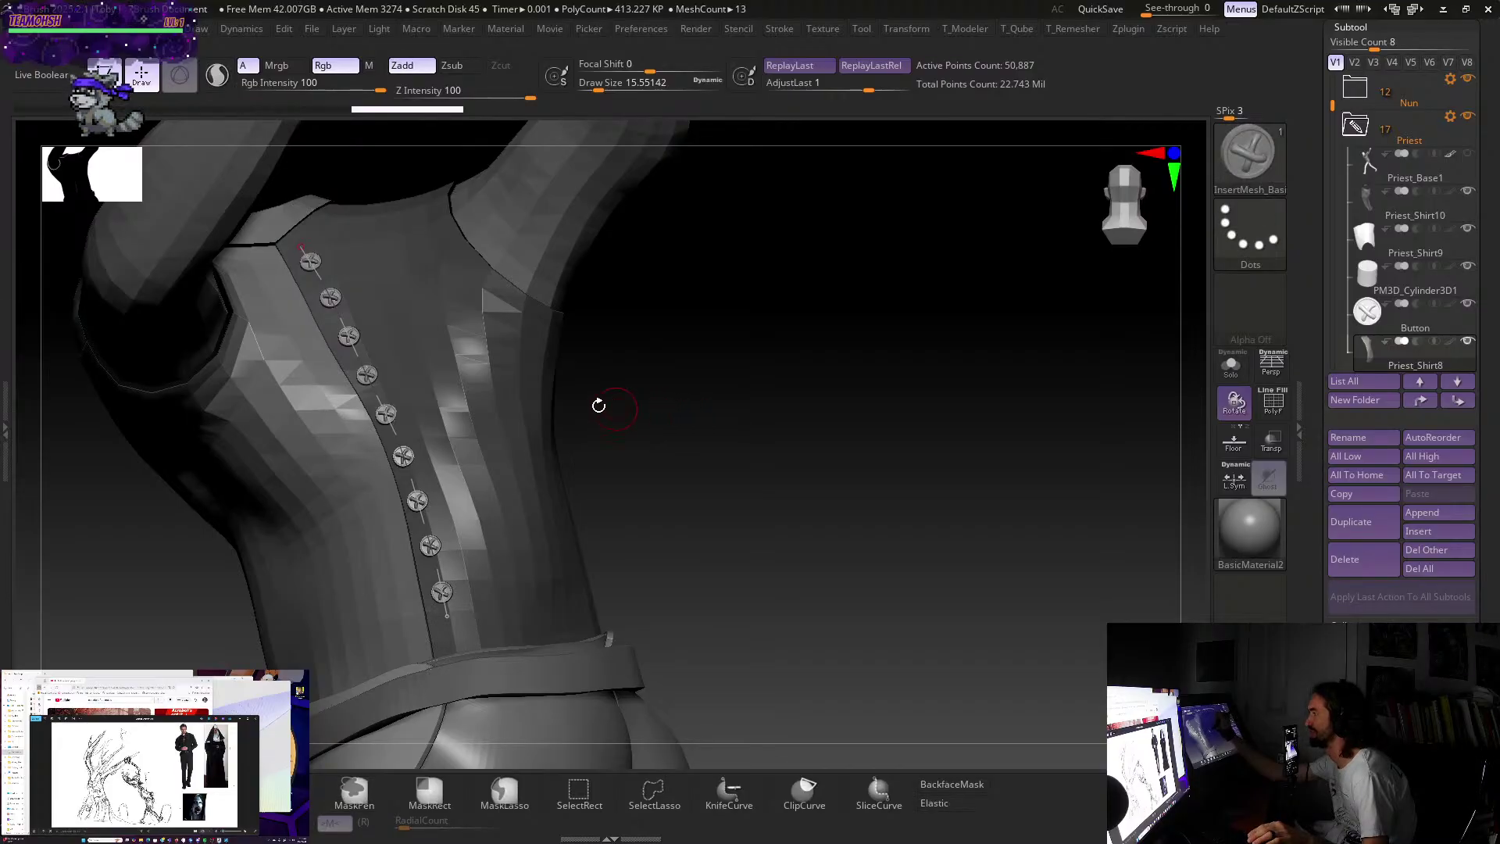
{"action": "left_click_drag", "start_coordinate": [641, 422], "coordinate": [686, 448]}
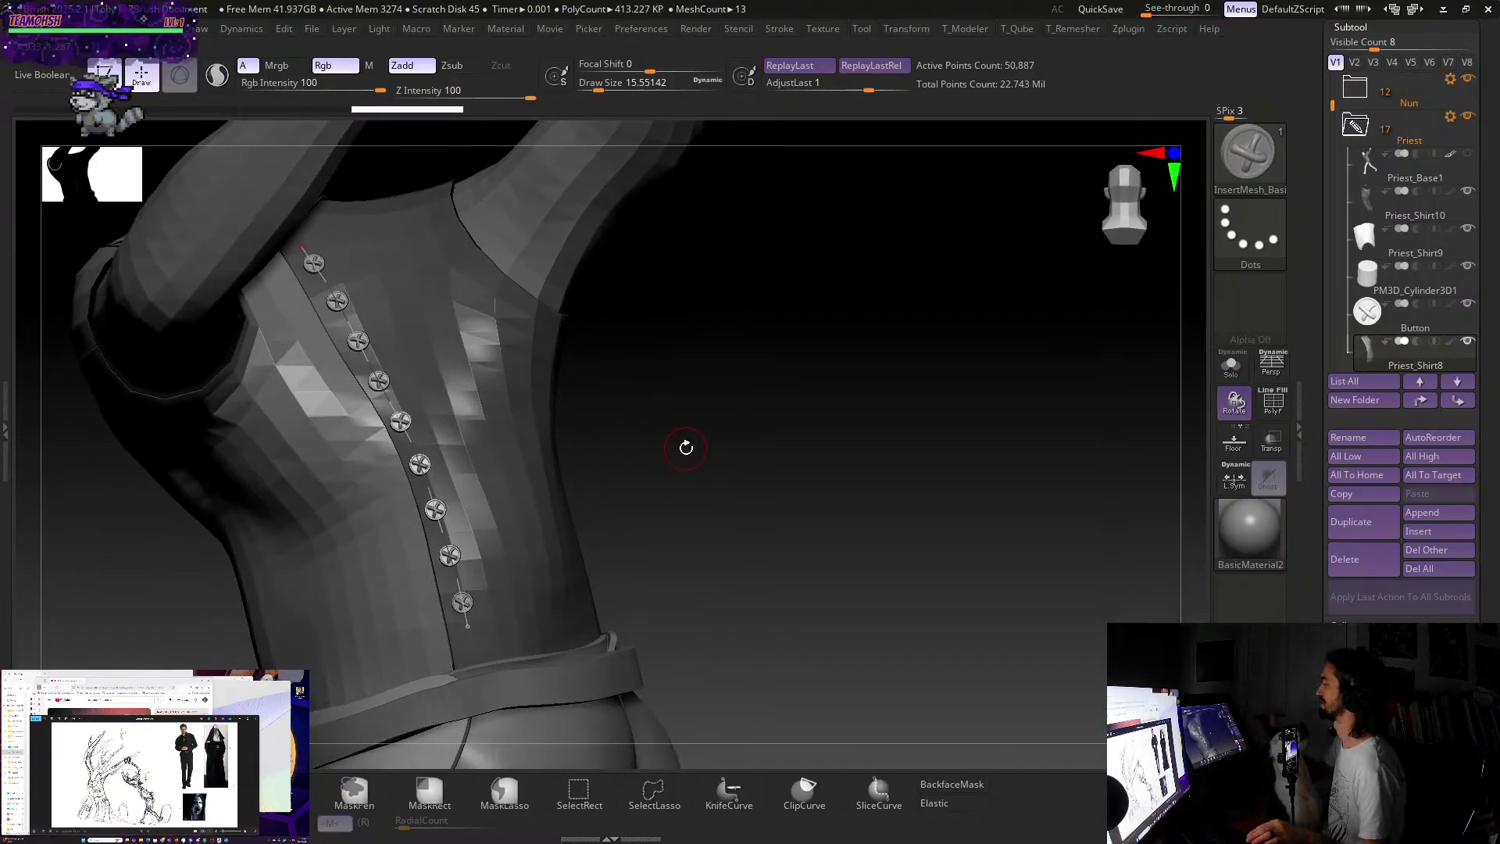
{"action": "key", "text": "ctrl+z"}
{"action": "left_click", "coordinate": [791, 25]}
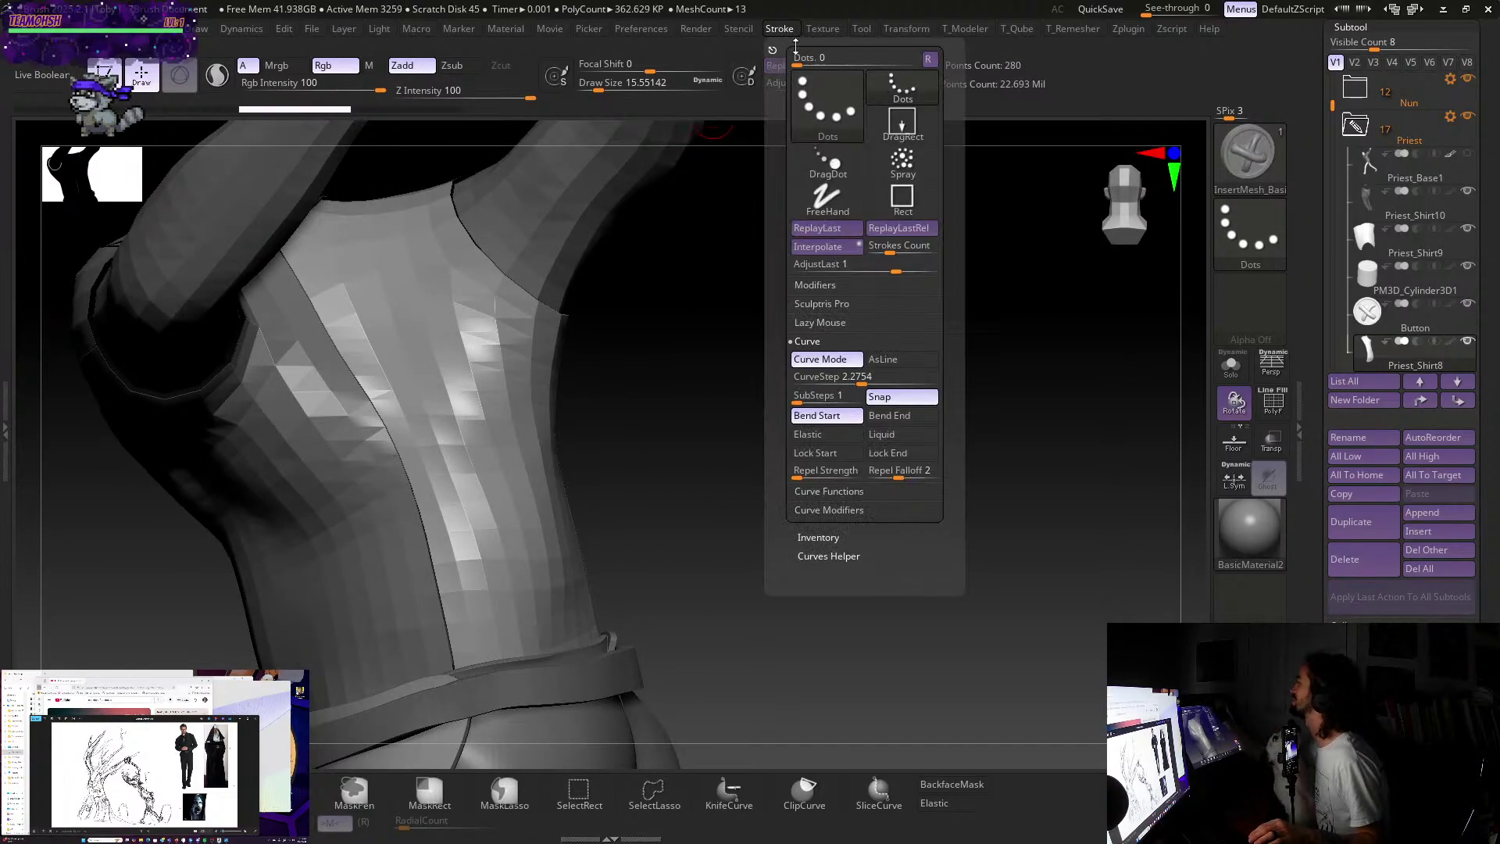
{"action": "left_click", "coordinate": [860, 378]}
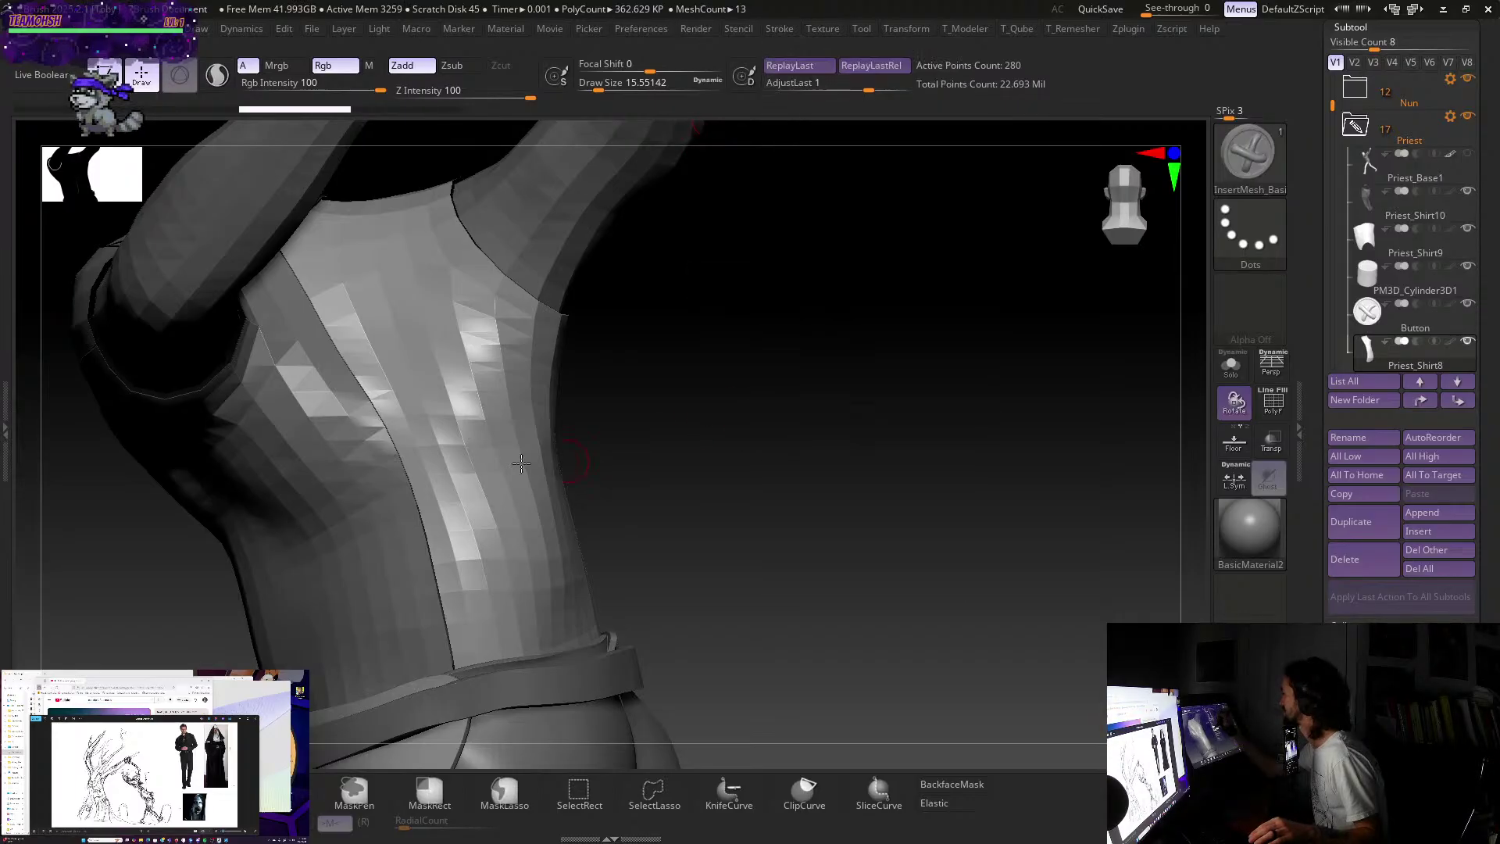
{"action": "mouse_move", "coordinate": [513, 392]}
{"action": "right_mouse_down"}
{"action": "mouse_move", "coordinate": [680, 472]}
{"action": "mouse_move", "coordinate": [658, 469]}
{"action": "right_mouse_up"}
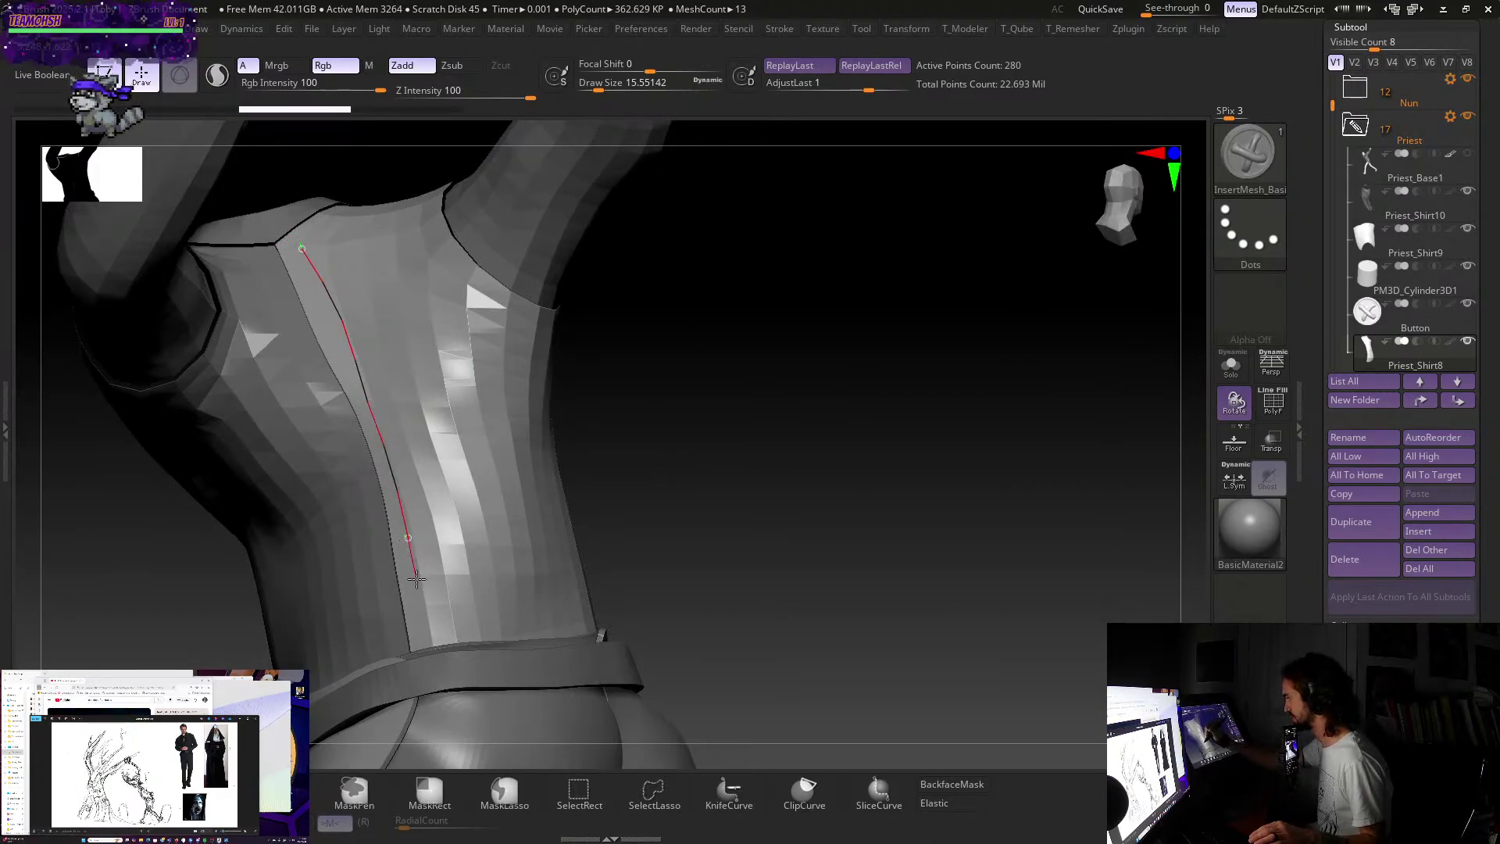
{"action": "left_click_drag", "start_coordinate": [417, 578], "coordinate": [434, 656]}
{"action": "mouse_move", "coordinate": [703, 485]}
{"action": "right_mouse_down"}
{"action": "mouse_move", "coordinate": [800, 448]}
{"action": "mouse_move", "coordinate": [804, 464]}
{"action": "mouse_move", "coordinate": [780, 472]}
{"action": "mouse_move", "coordinate": [790, 496]}
{"action": "mouse_move", "coordinate": [801, 456]}
{"action": "mouse_move", "coordinate": [788, 457]}
{"action": "right_mouse_up"}
- Draw the button row down the front edge of Priest_Shirt8 and adjust its curve's ends and middle to follow the opening from neckline to belt
{"action": "left_click_drag", "start_coordinate": [302, 252], "coordinate": [295, 254]}
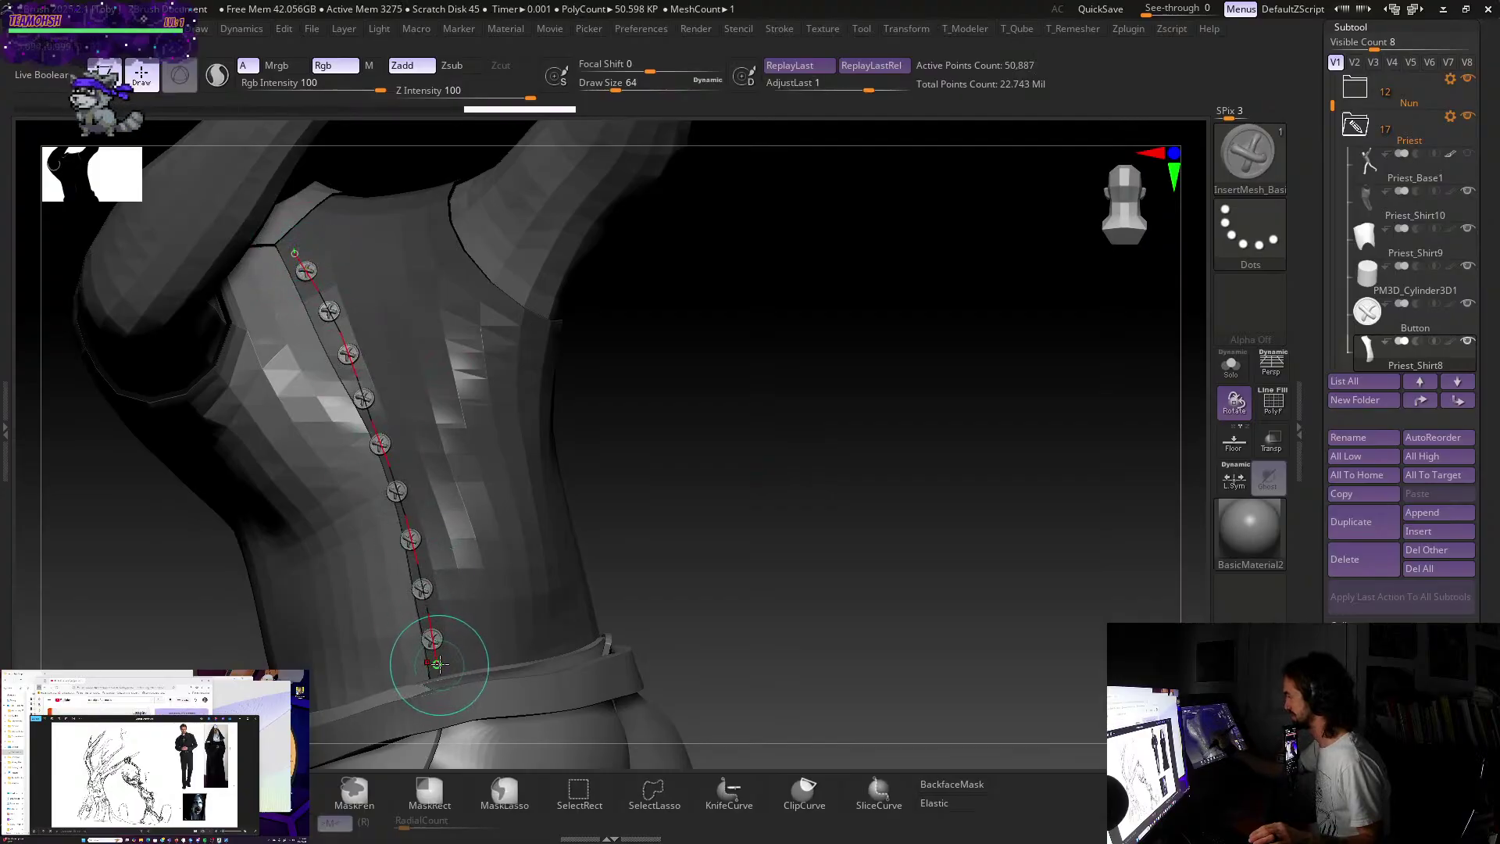
{"action": "left_click_drag", "start_coordinate": [439, 664], "coordinate": [443, 665]}
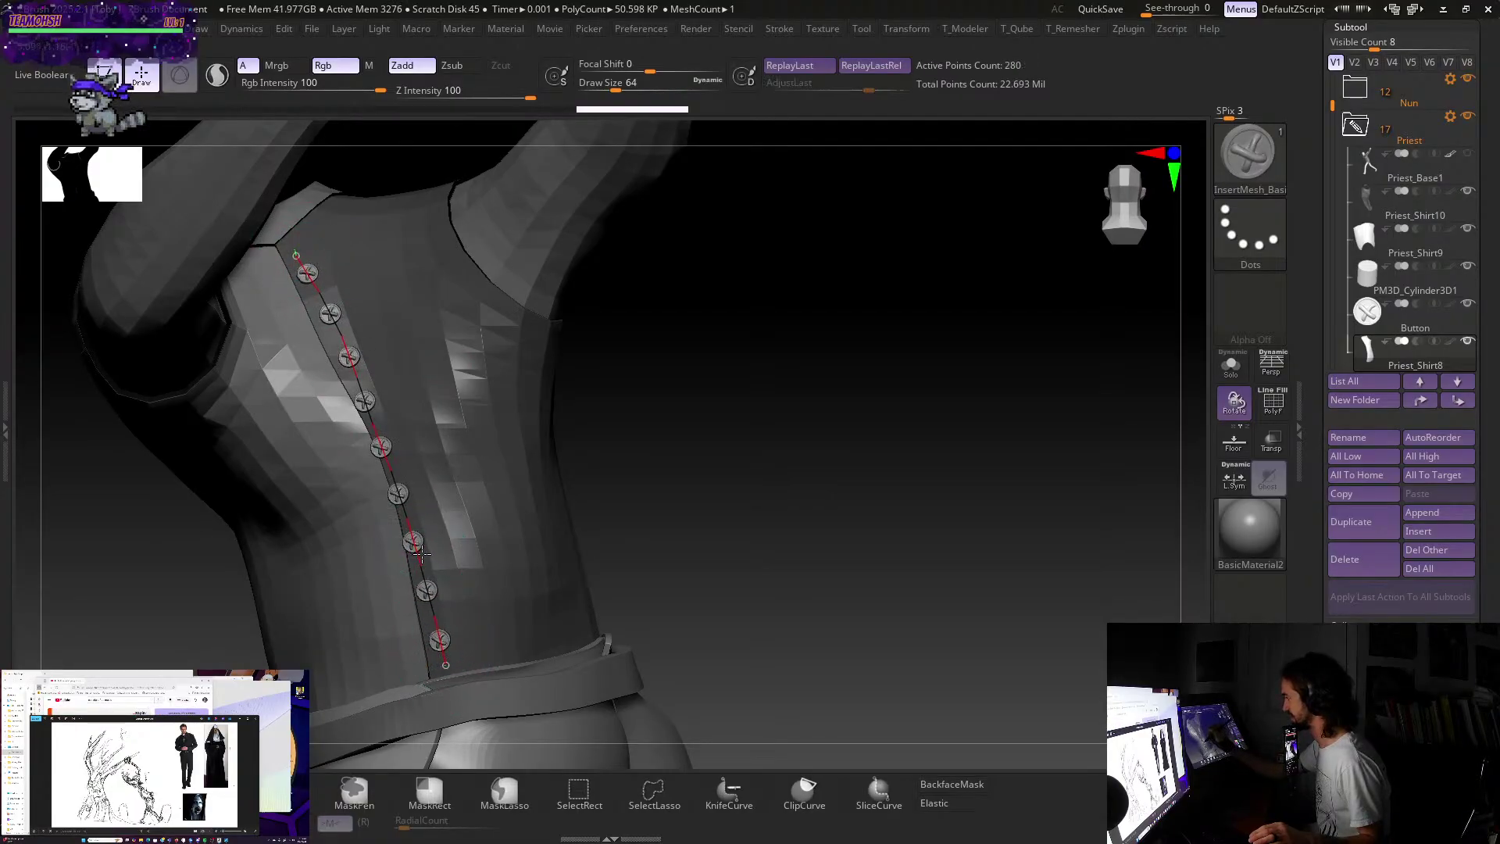
{"action": "left_click_drag", "start_coordinate": [421, 553], "coordinate": [414, 539]}
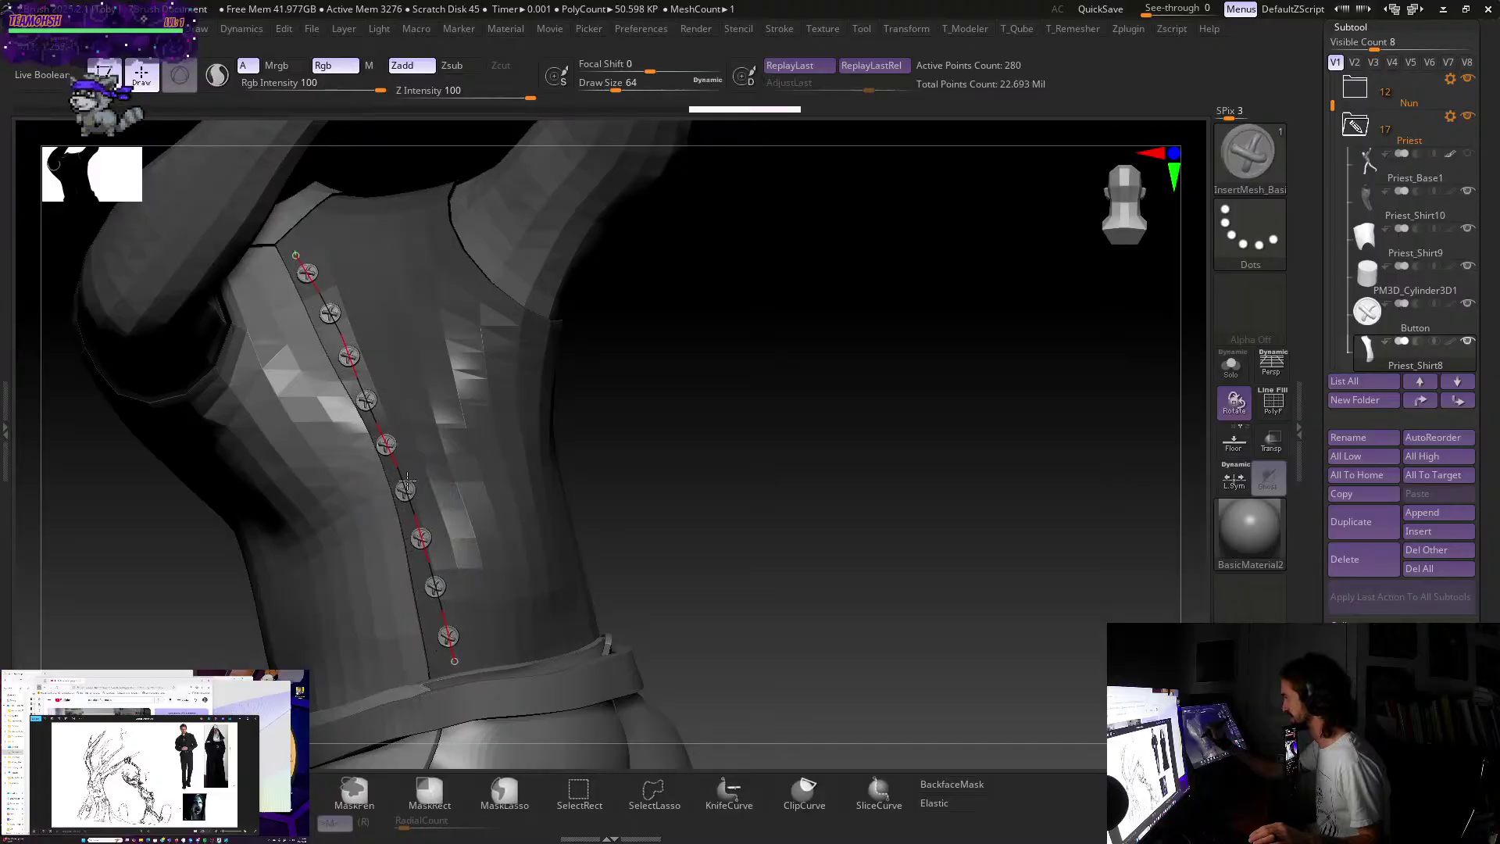
{"action": "left_click_drag", "start_coordinate": [408, 480], "coordinate": [412, 483]}
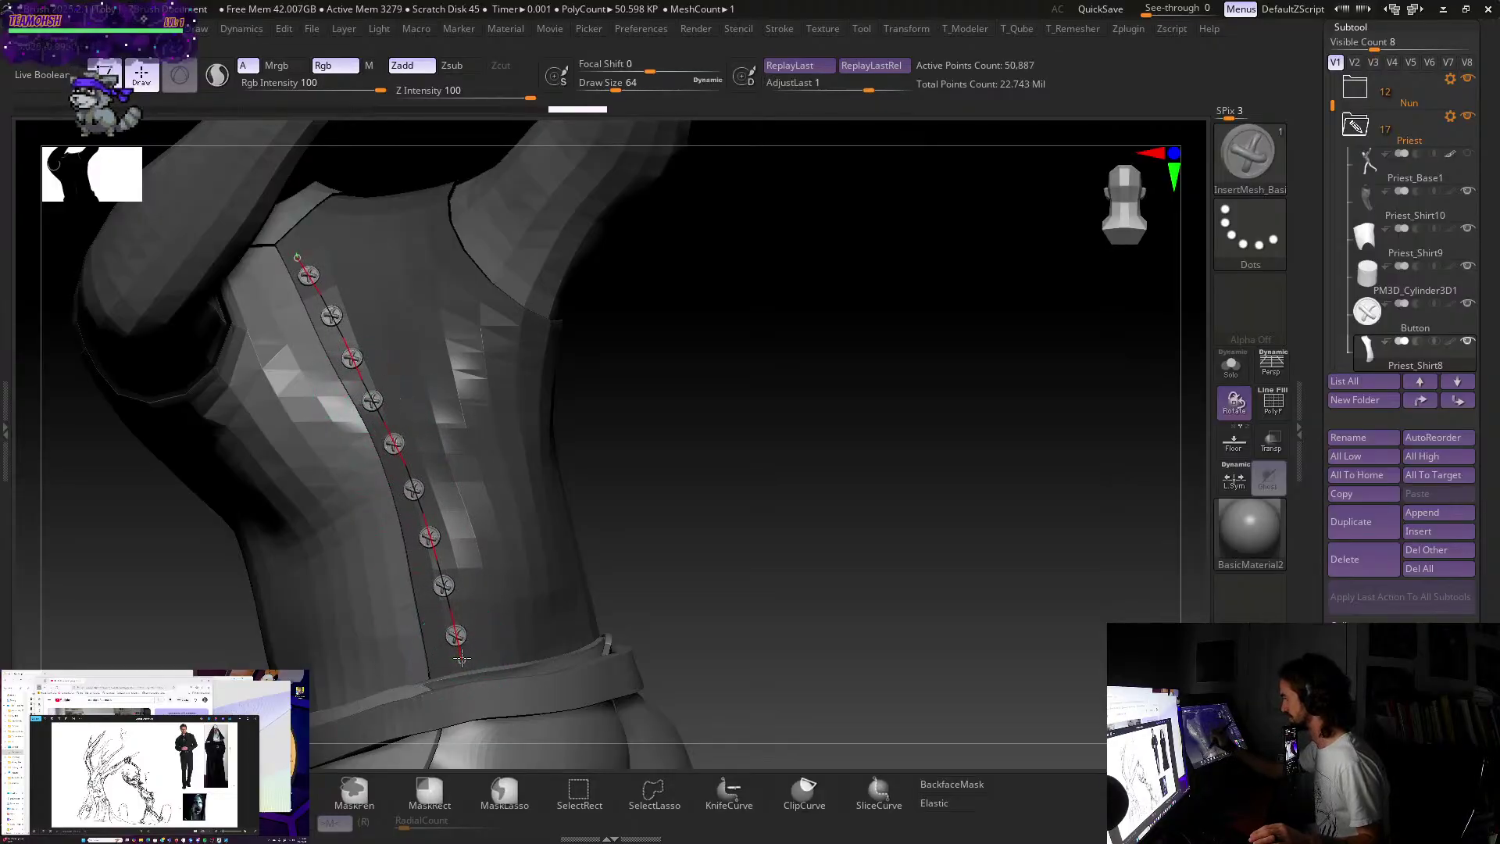
{"action": "left_click_drag", "start_coordinate": [461, 658], "coordinate": [450, 665]}
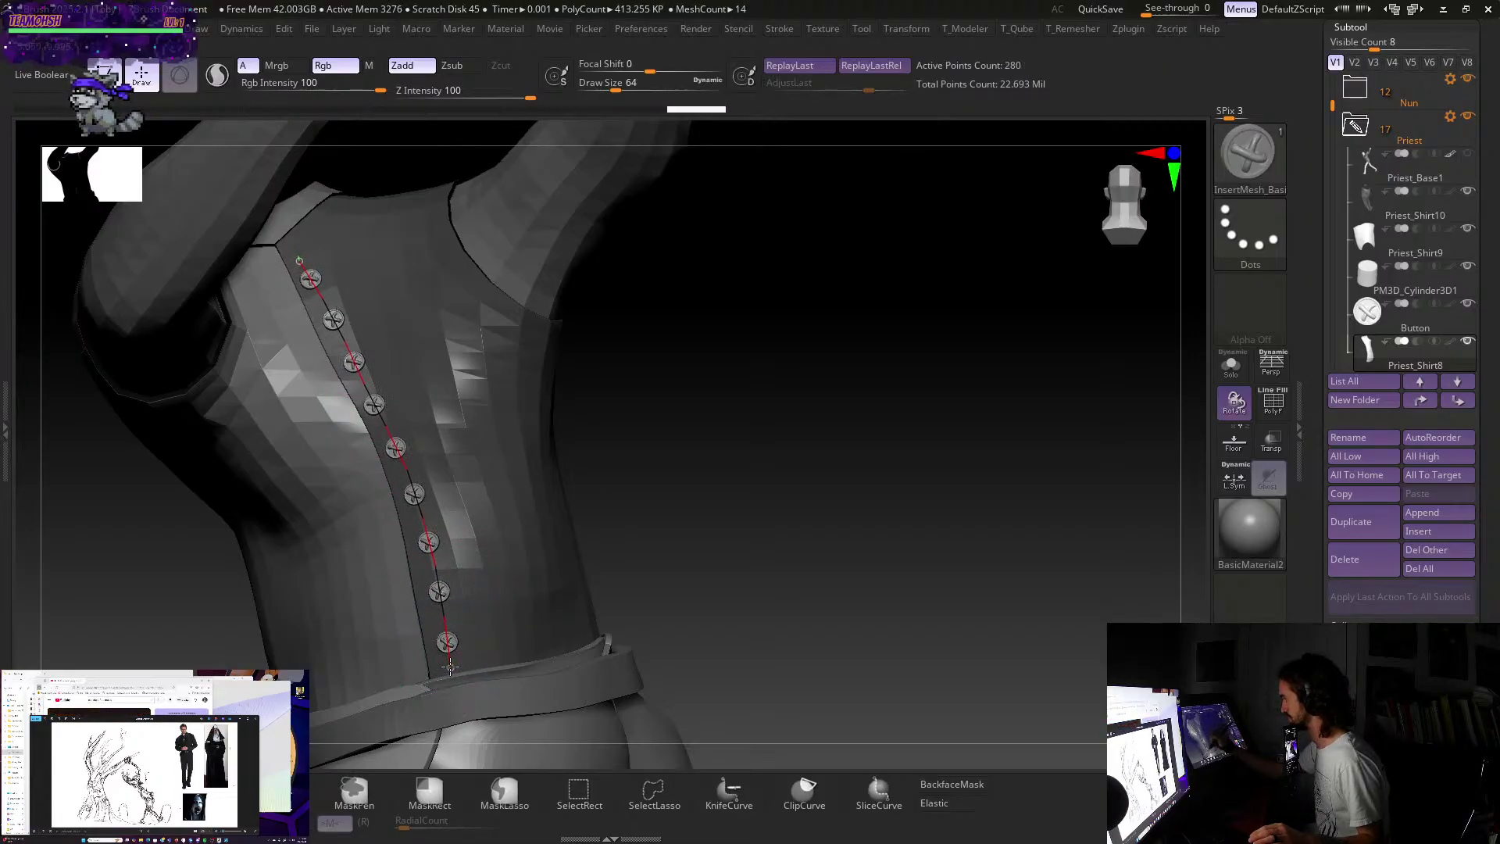
{"action": "left_click_drag", "start_coordinate": [299, 260], "coordinate": [295, 250]}
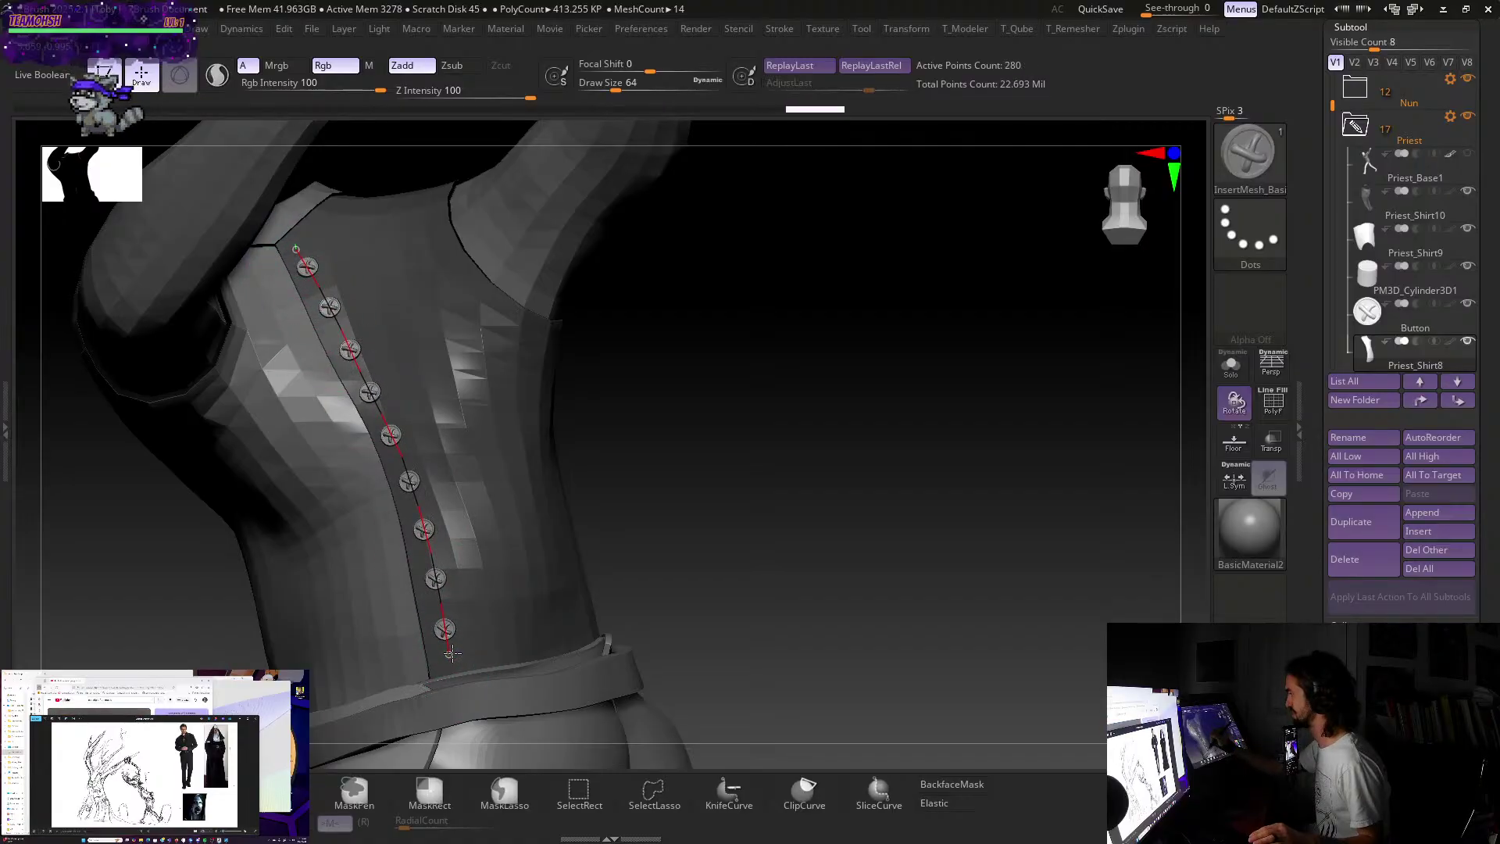
{"action": "left_click", "coordinate": [503, 636]}
{"action": "left_click_drag", "start_coordinate": [819, 561], "coordinate": [770, 544]}
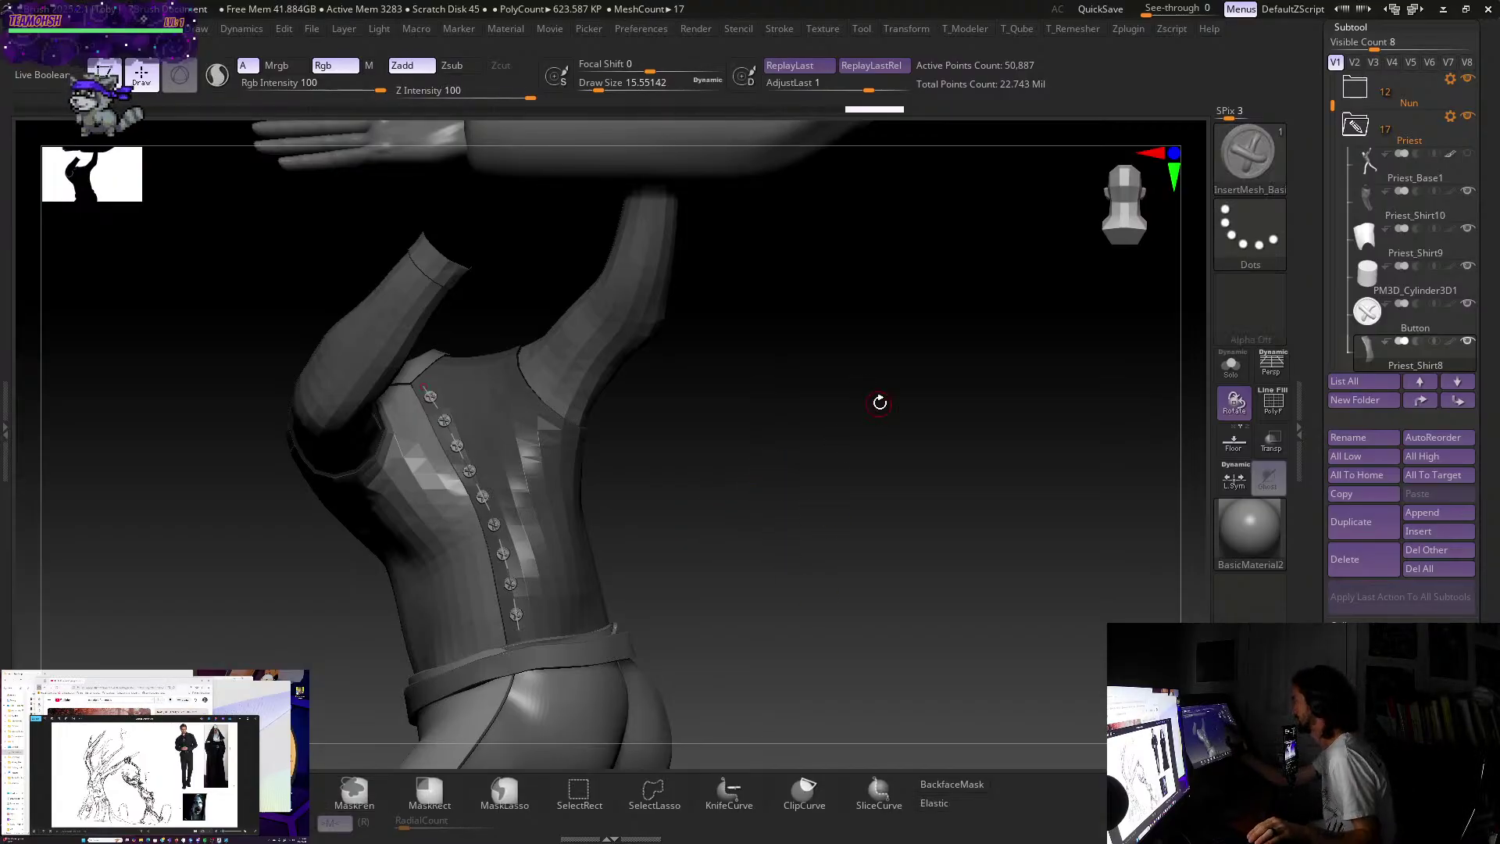
{"action": "left_click_drag", "start_coordinate": [849, 527], "coordinate": [765, 584]}
{"action": "key", "text": "ctrl+z"}
{"action": "key", "text": "ctrl+z"}
{"action": "key", "text": "ctrl+z"}
{"action": "key", "text": "ctrl+z"}
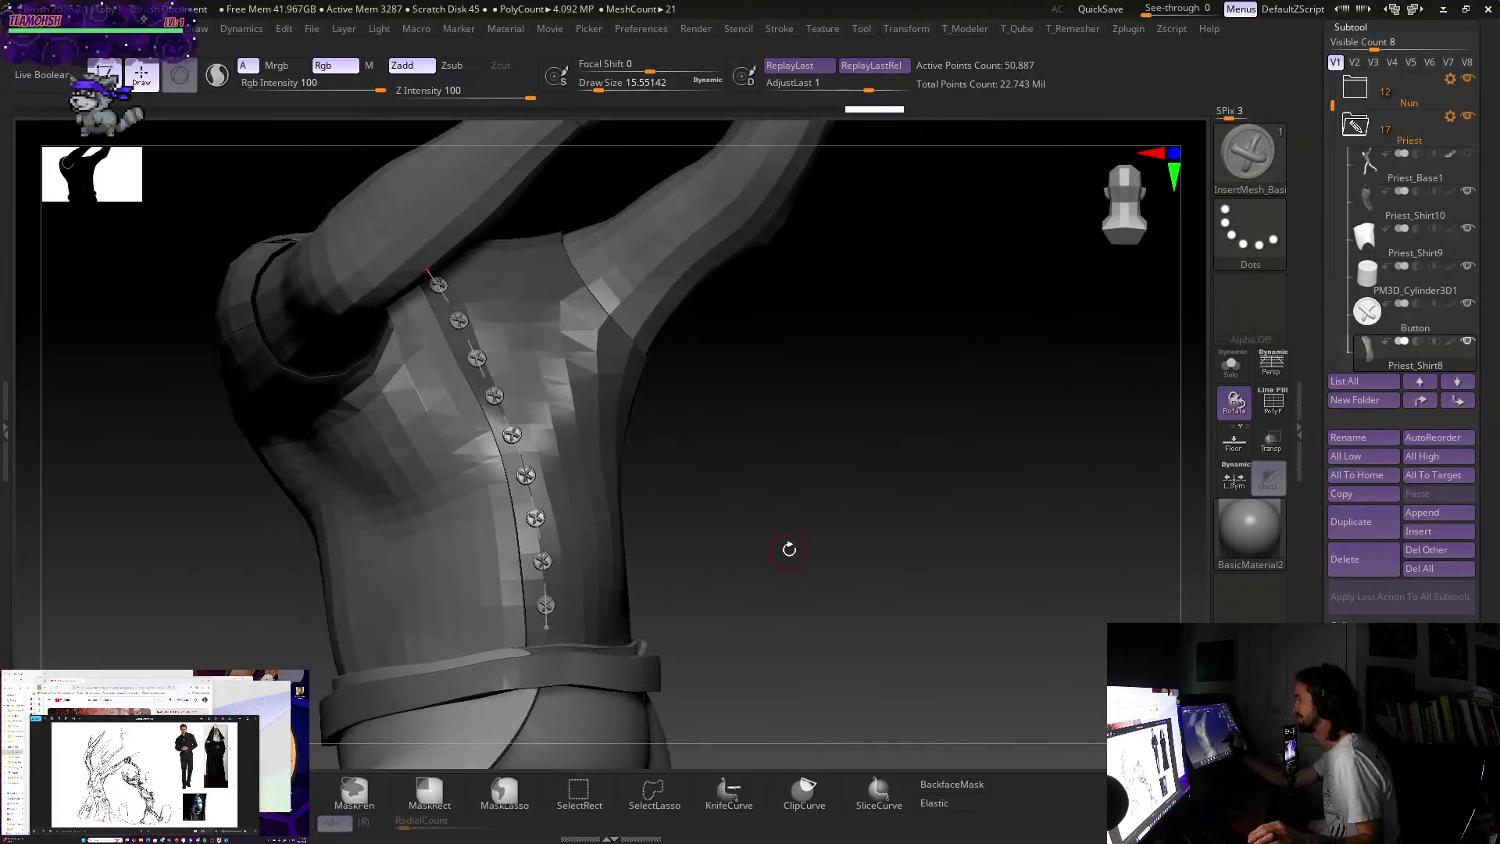
{"action": "key", "text": "ctrl+z"}
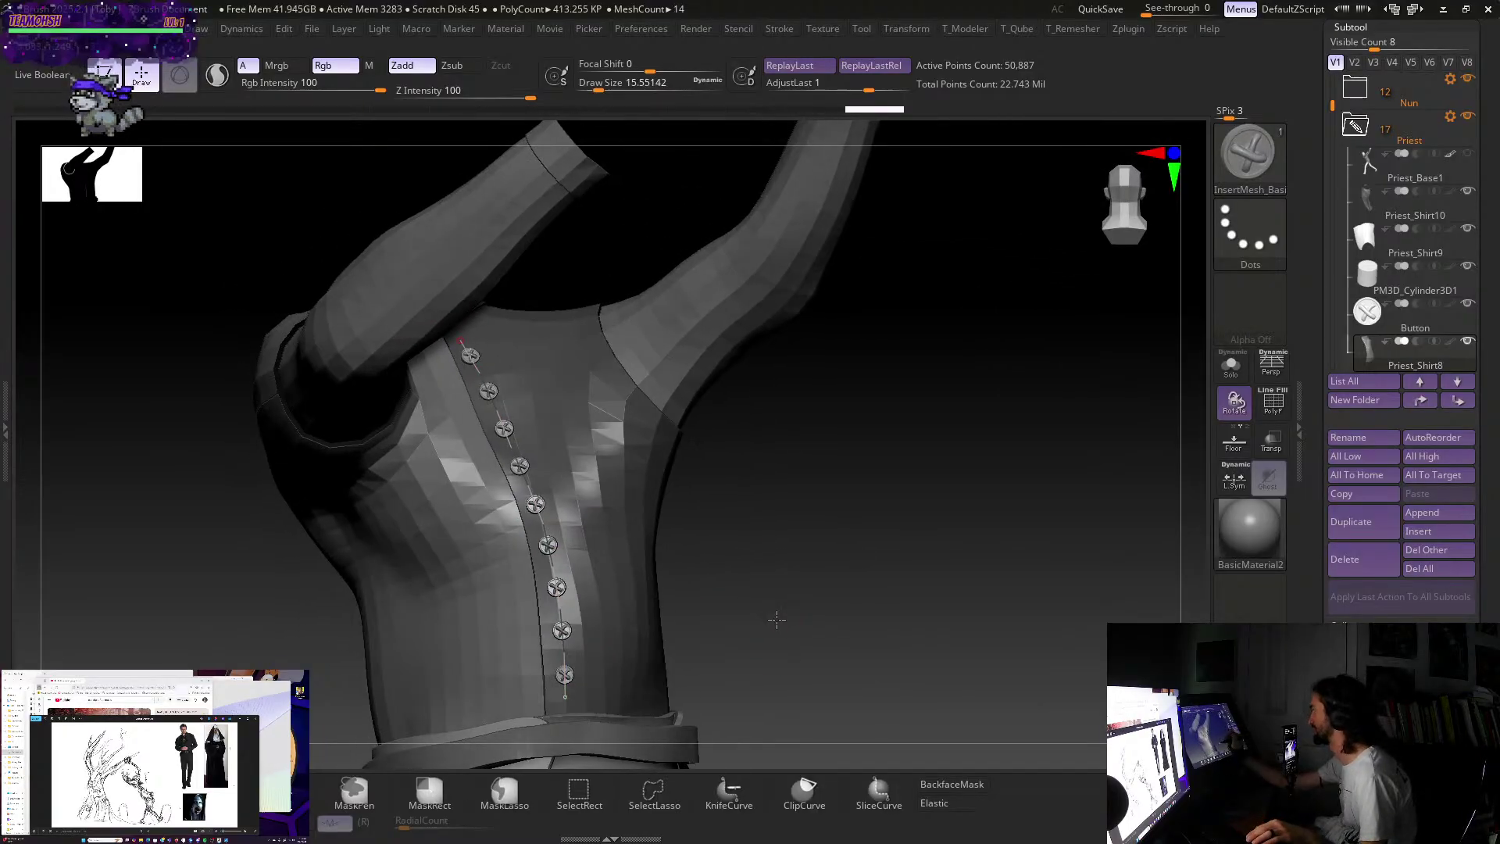
{"action": "key", "text": "ctrl"}
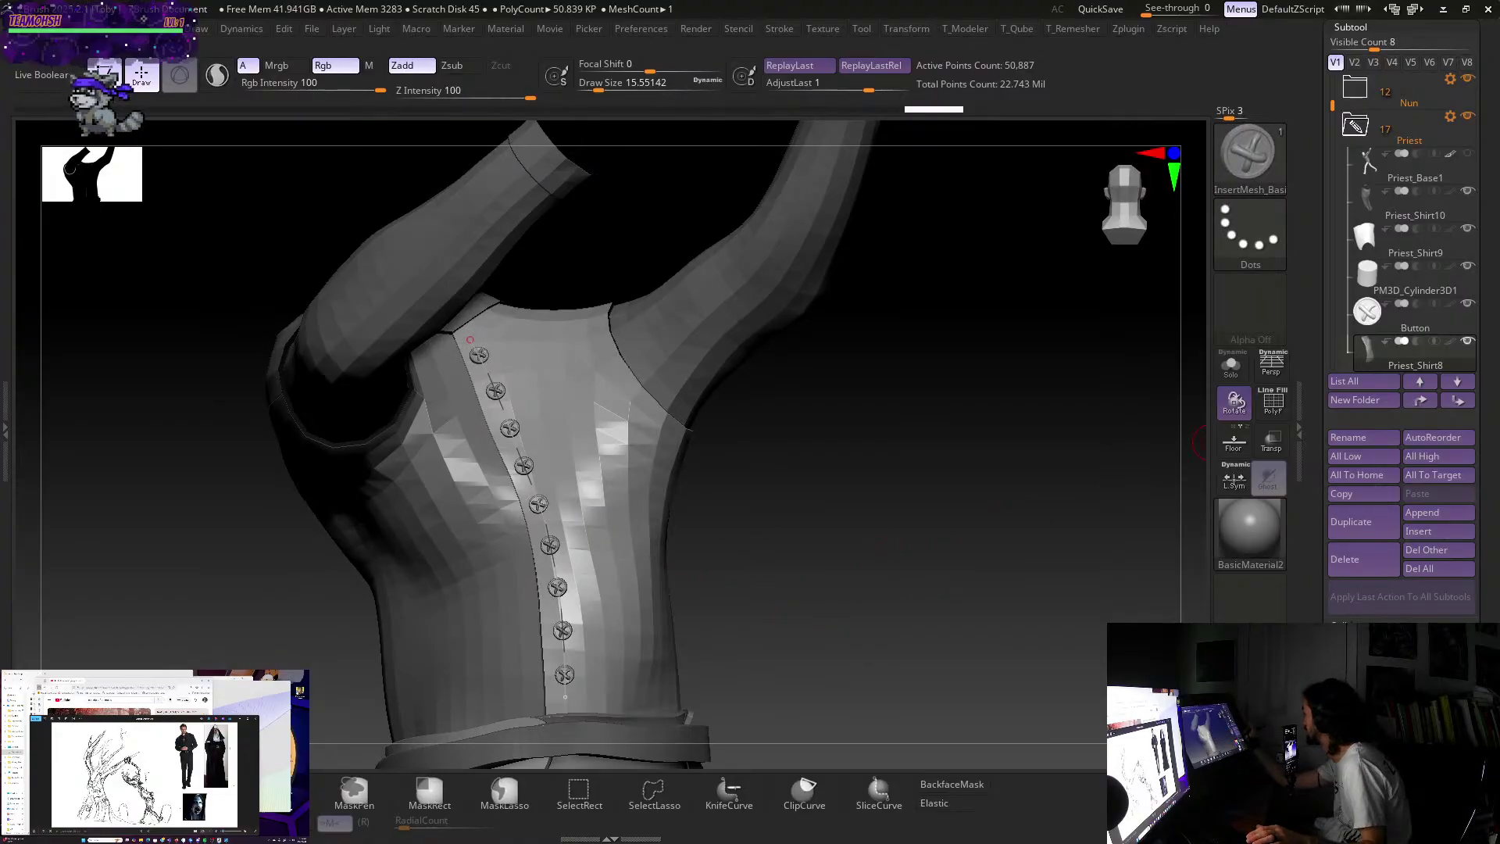
- Bring up the shirt piece's Dynamic Subdiv settings and crease its polygroup borders with Crease PG
{"action": "scroll", "coordinate": [1401, 313], "scroll_direction": "down", "scroll_amount": 5}
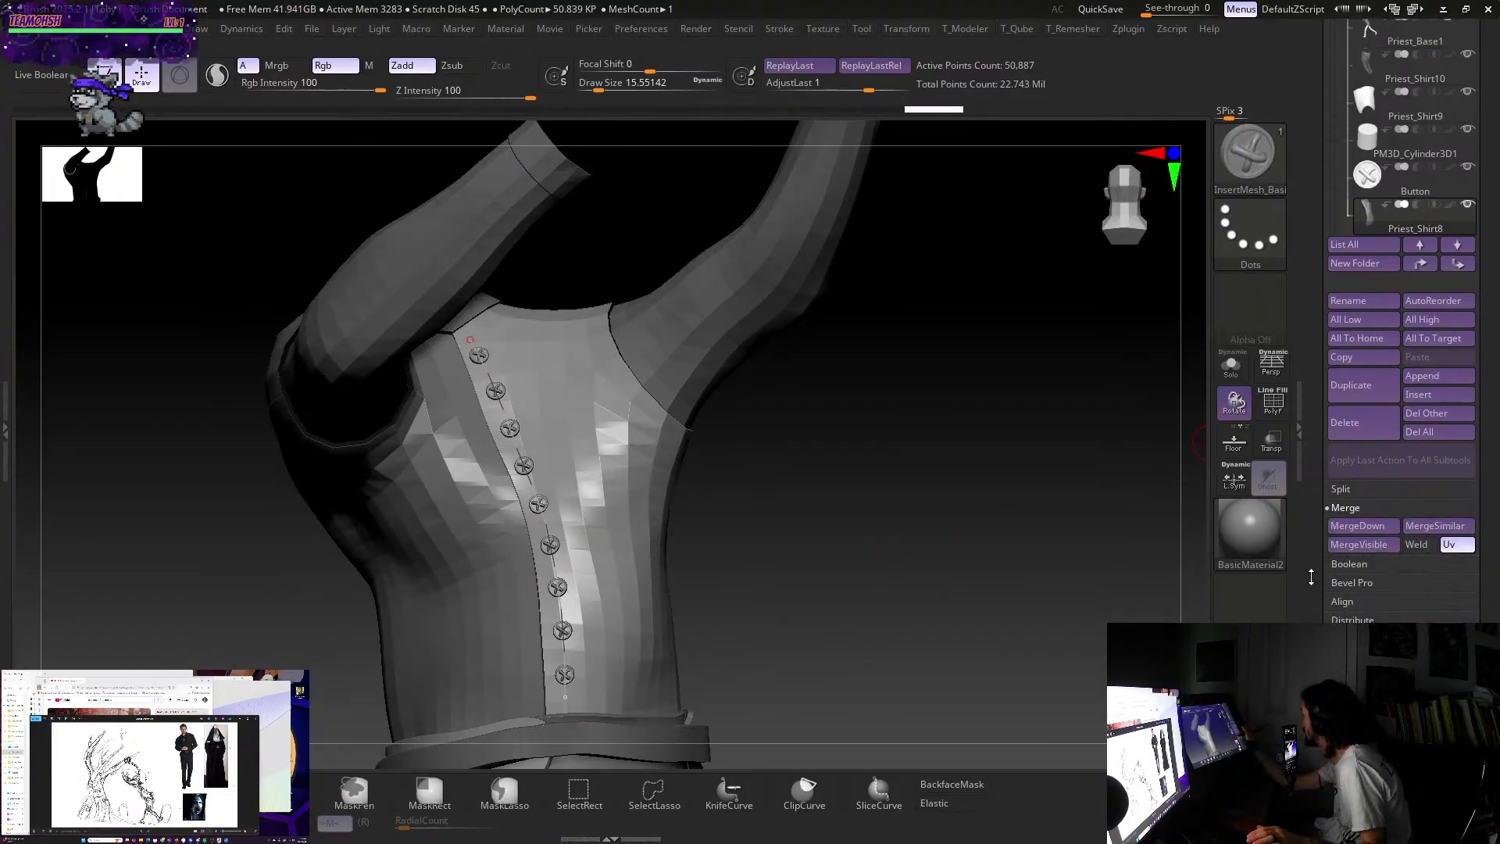
{"action": "scroll", "coordinate": [1384, 544], "scroll_direction": "down", "scroll_amount": 8}
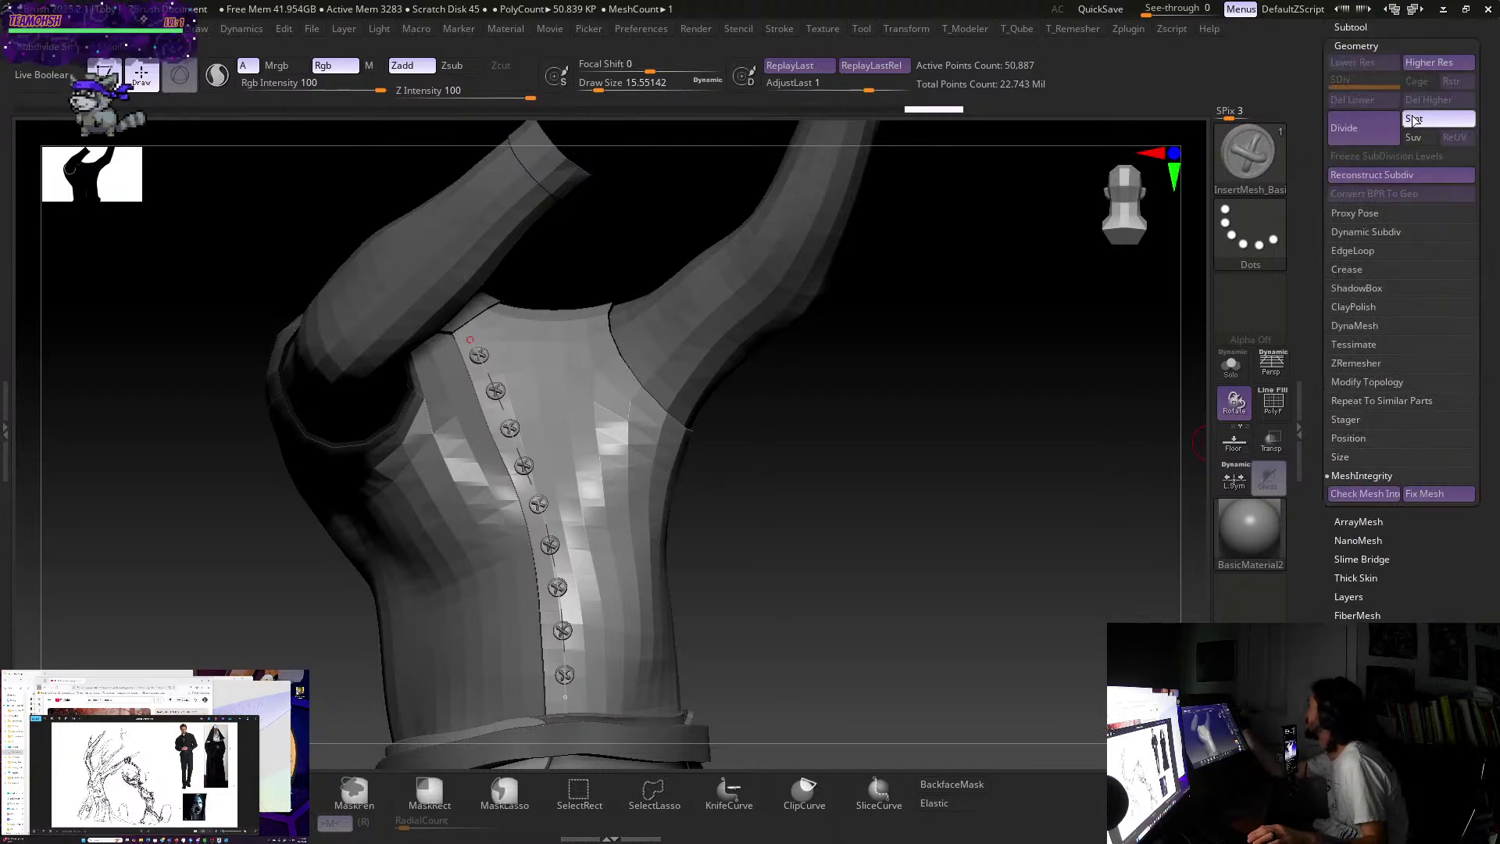
{"action": "left_click", "coordinate": [1368, 232]}
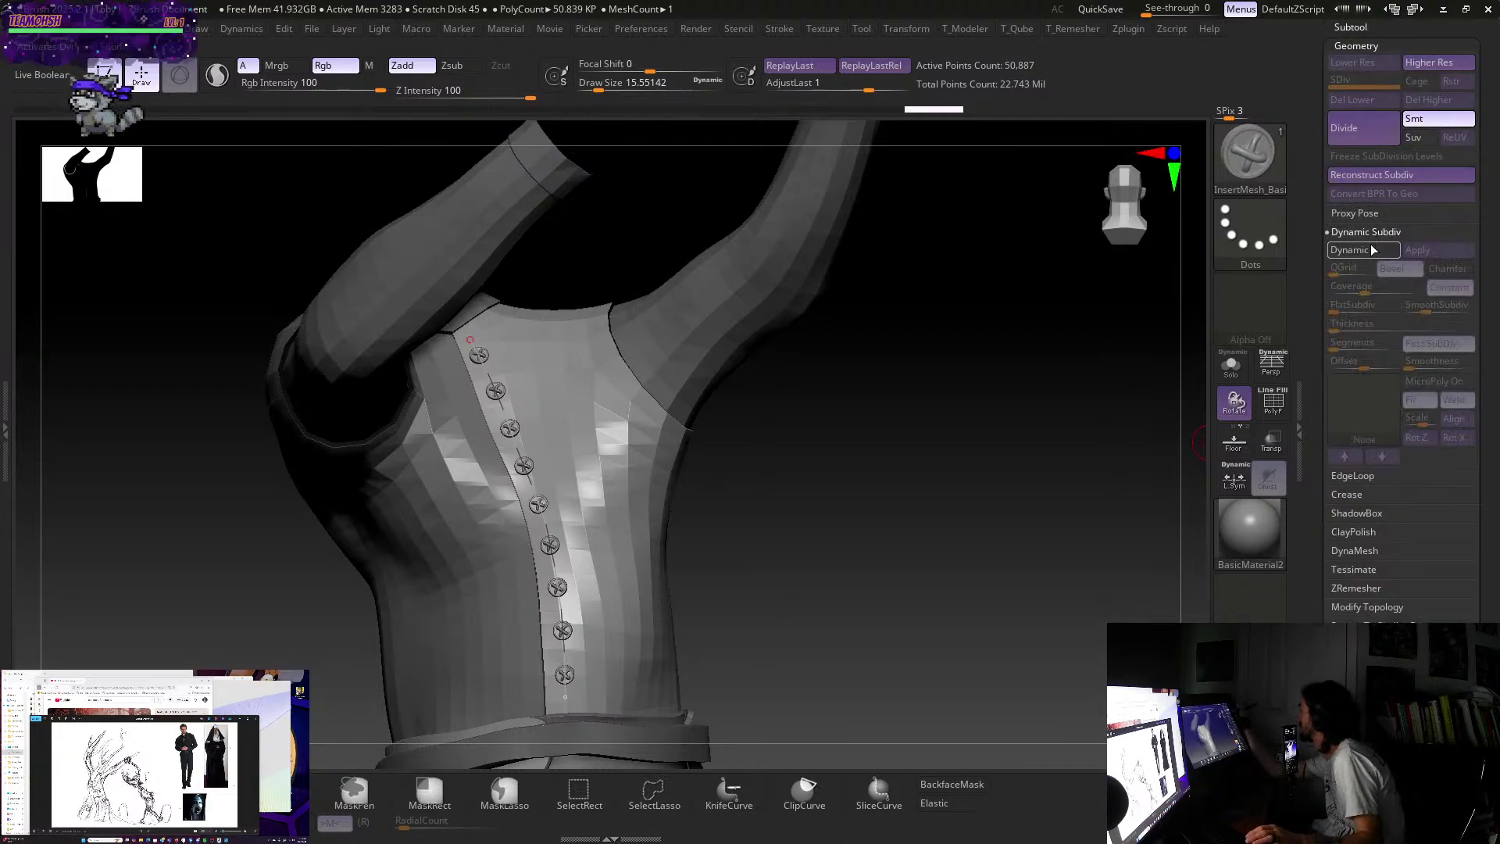
{"action": "left_click", "coordinate": [1374, 249]}
{"action": "left_click_drag", "start_coordinate": [841, 399], "coordinate": [852, 391]}
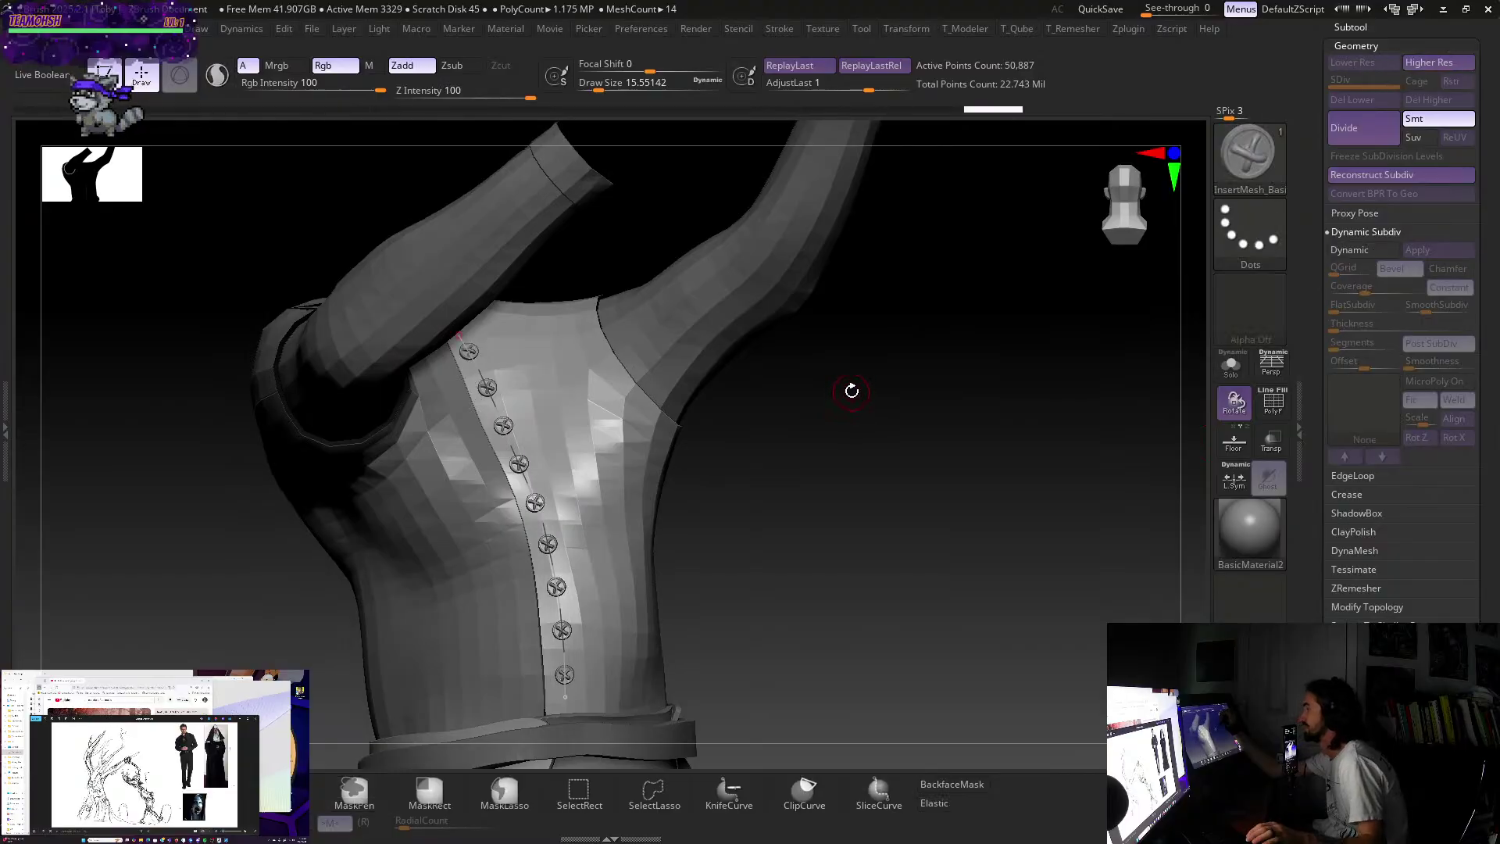
{"action": "key", "text": "t"}
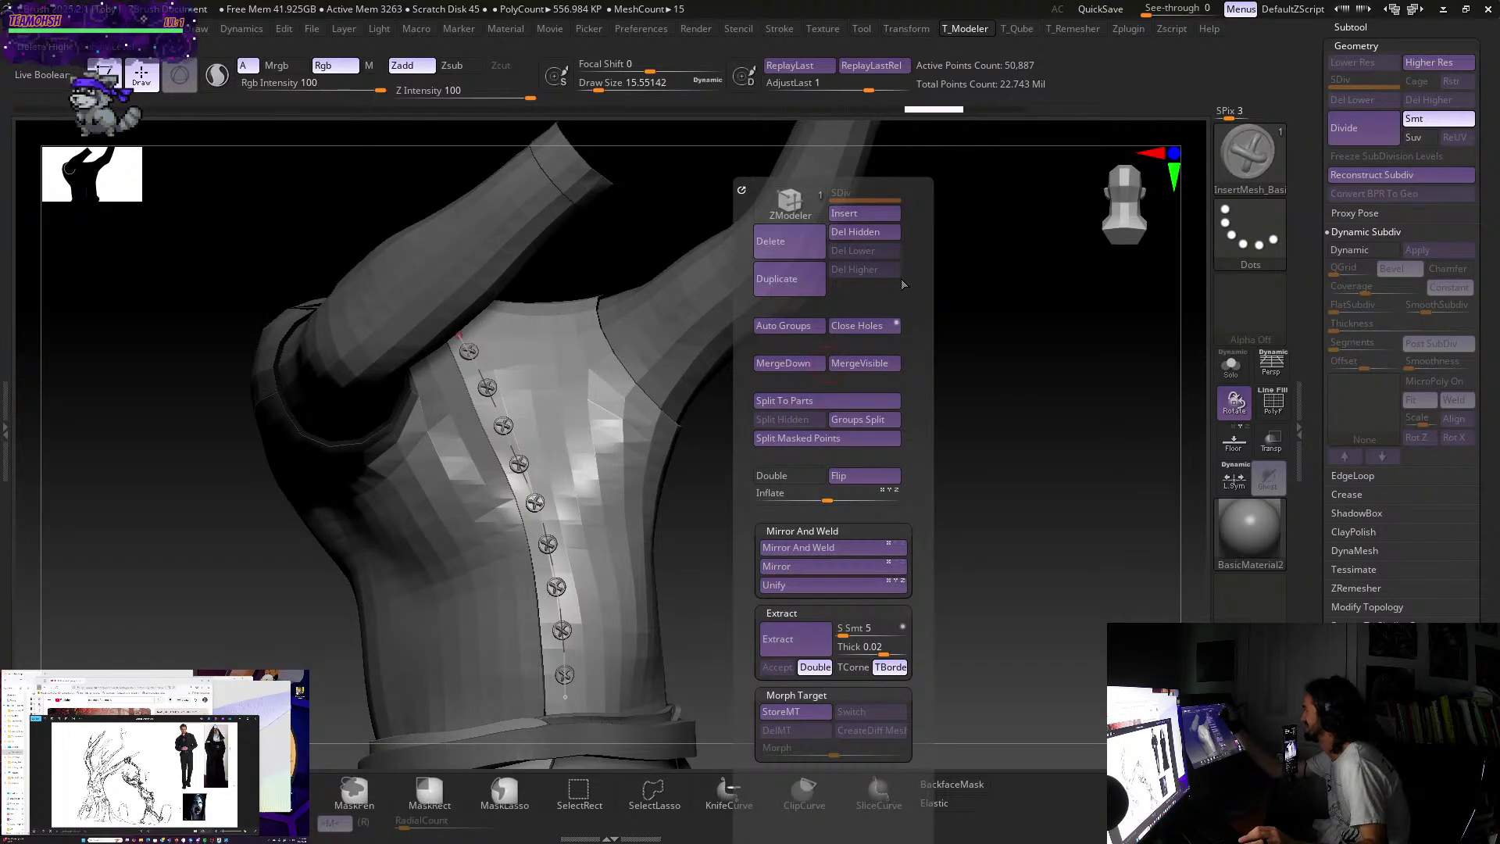
{"action": "key", "text": "q"}
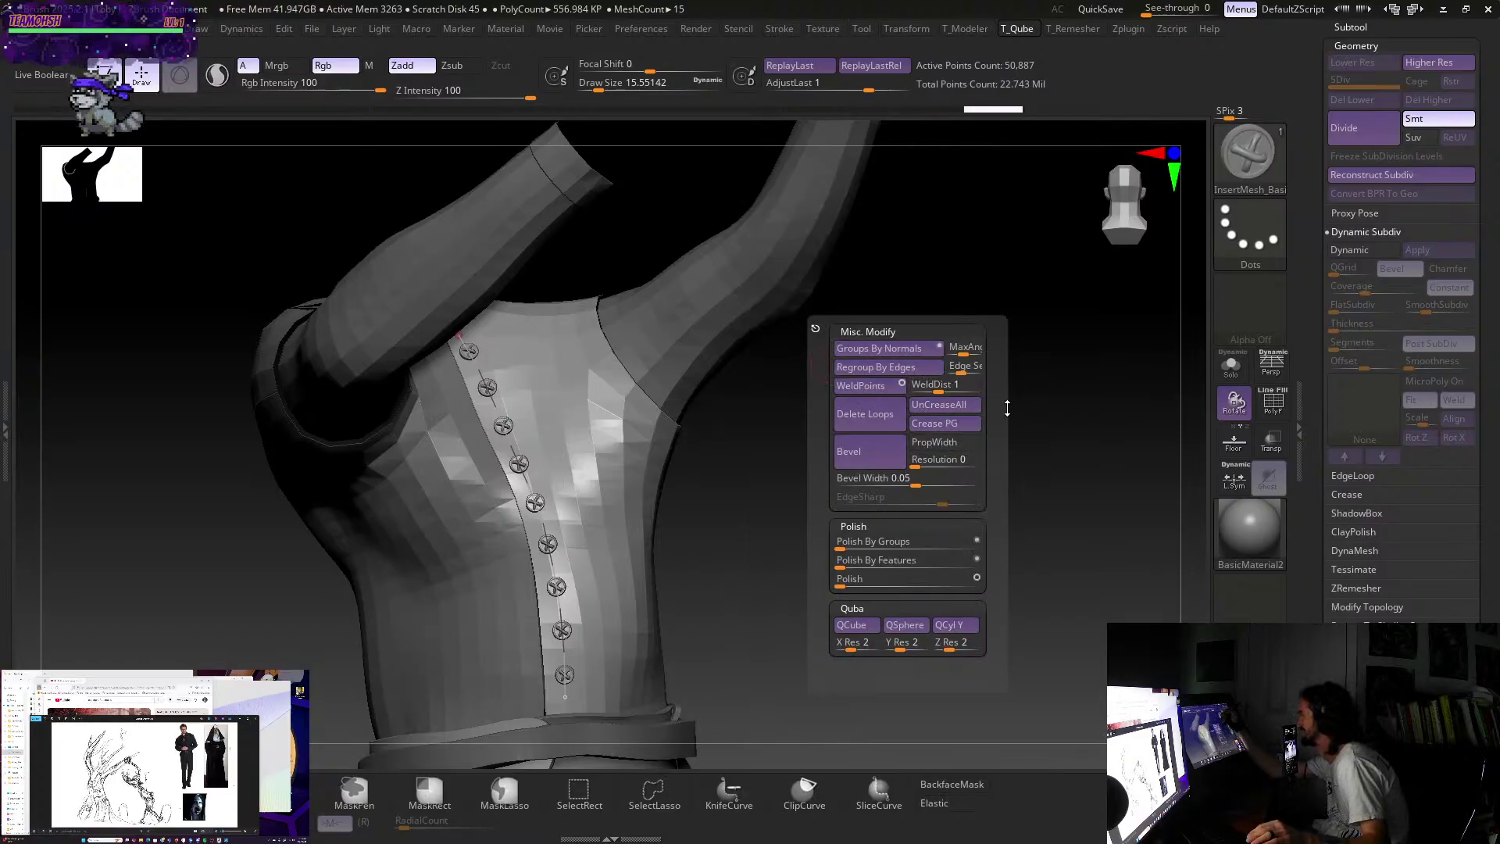
{"action": "left_click", "coordinate": [954, 425]}
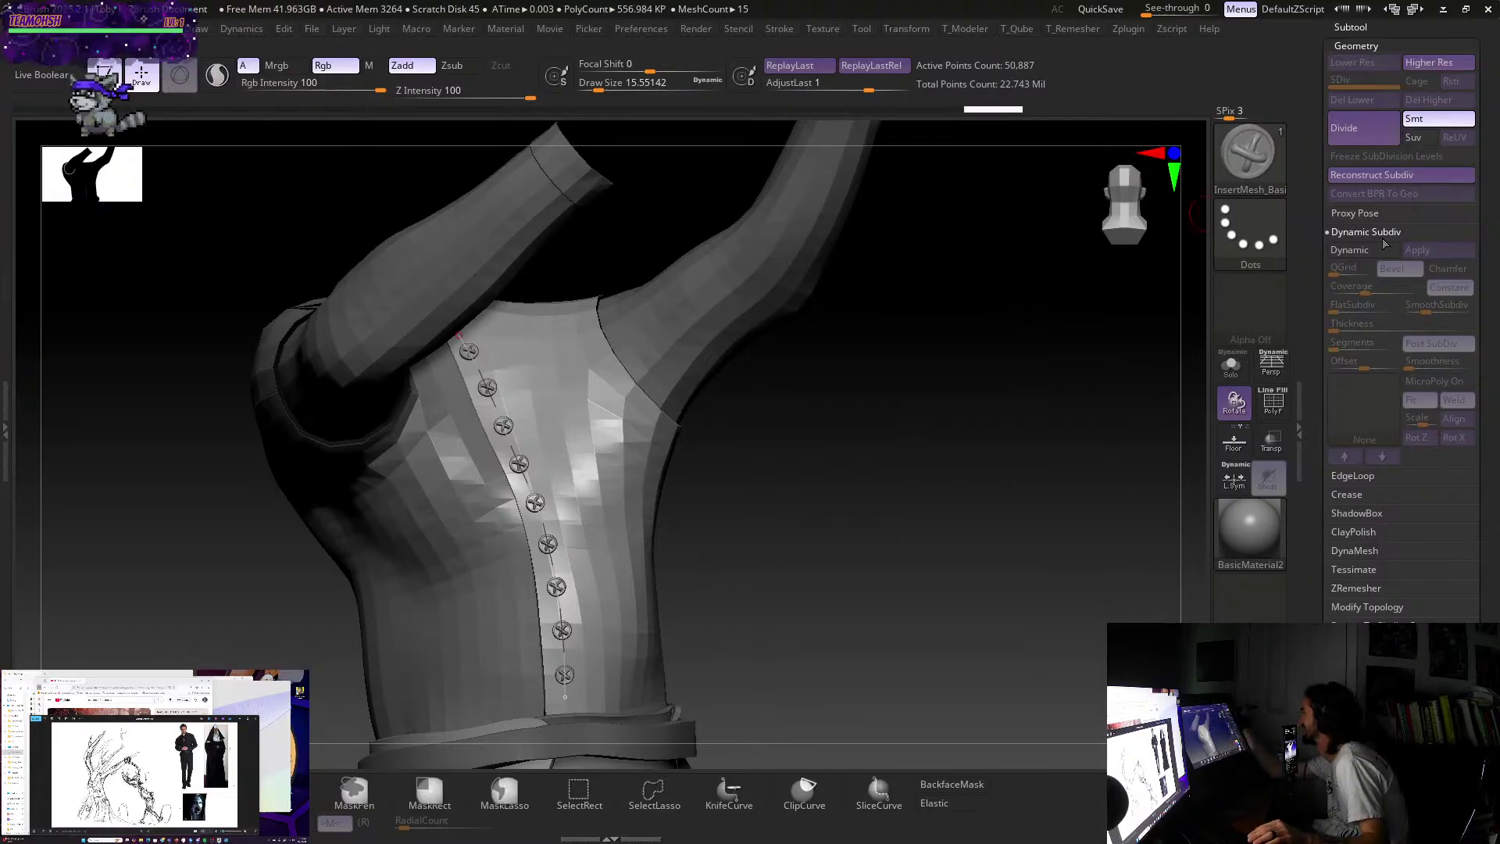
- Enable Dynamic Subdiv on the shirt piece with a thickness of about 0.00067 and SmoothSubdiv 3
{"action": "left_click", "coordinate": [1366, 250]}
{"action": "left_click_drag", "start_coordinate": [878, 378], "coordinate": [869, 414]}
{"action": "left_click", "coordinate": [1345, 324]}
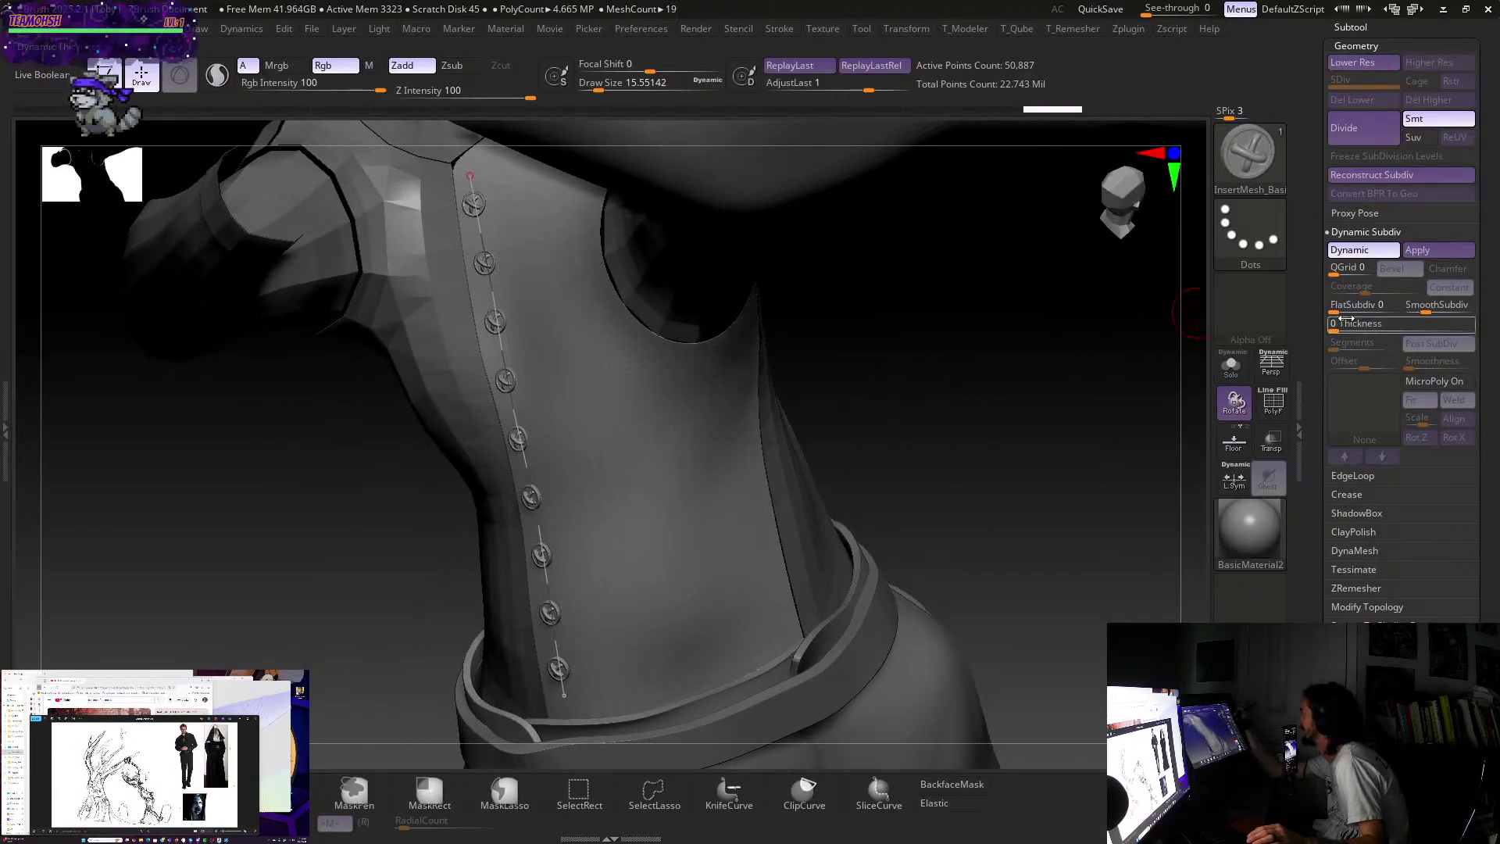
{"action": "left_click", "coordinate": [1344, 325]}
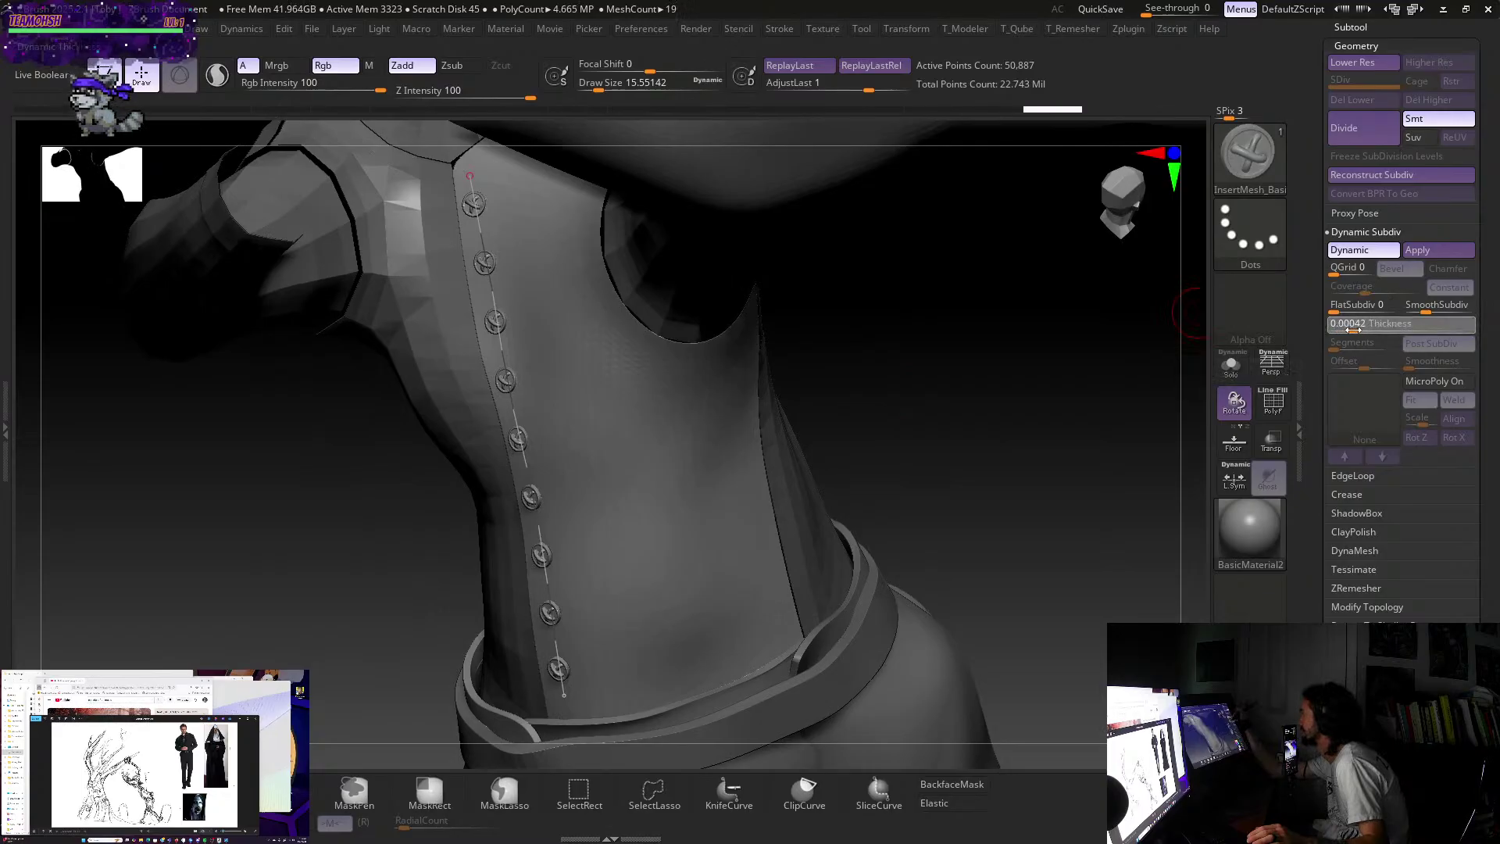
{"action": "left_click_drag", "start_coordinate": [1352, 330], "coordinate": [1361, 329]}
{"action": "left_click_drag", "start_coordinate": [1105, 334], "coordinate": [771, 497]}
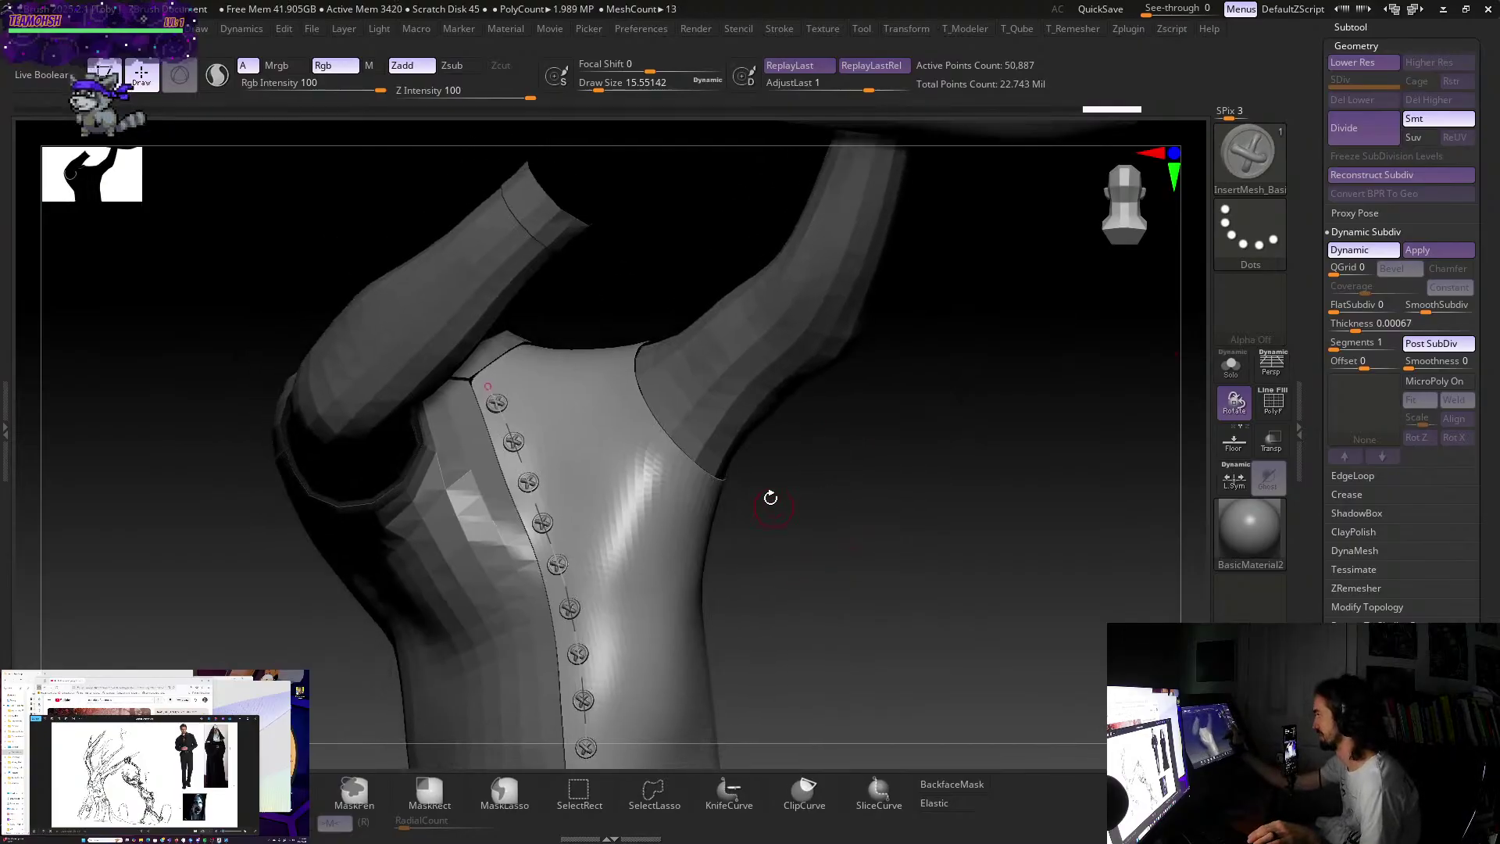
{"action": "left_click", "coordinate": [1435, 312]}
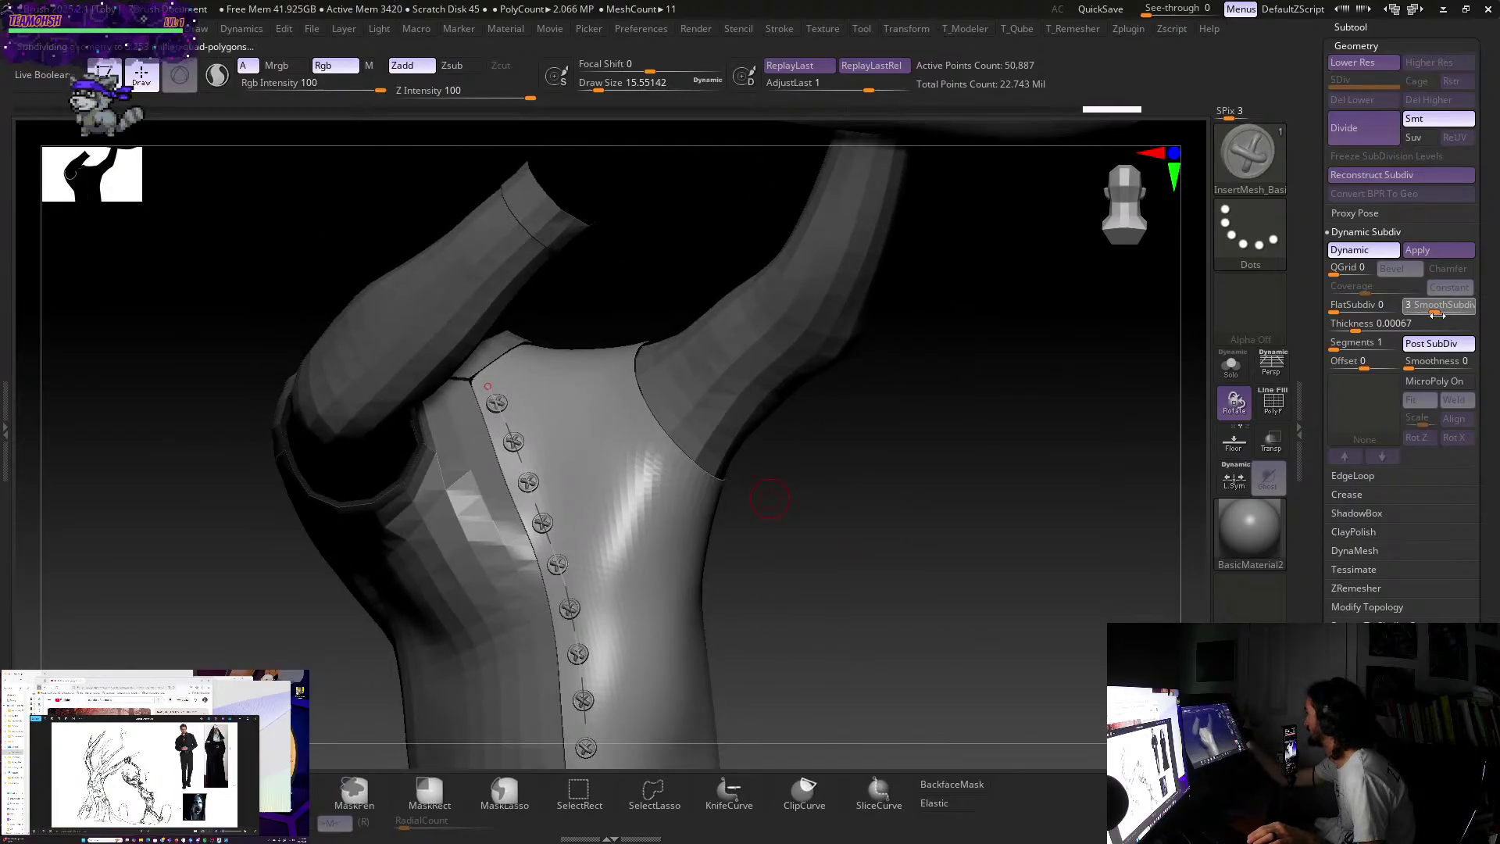
{"action": "left_click_drag", "start_coordinate": [912, 509], "coordinate": [802, 635]}
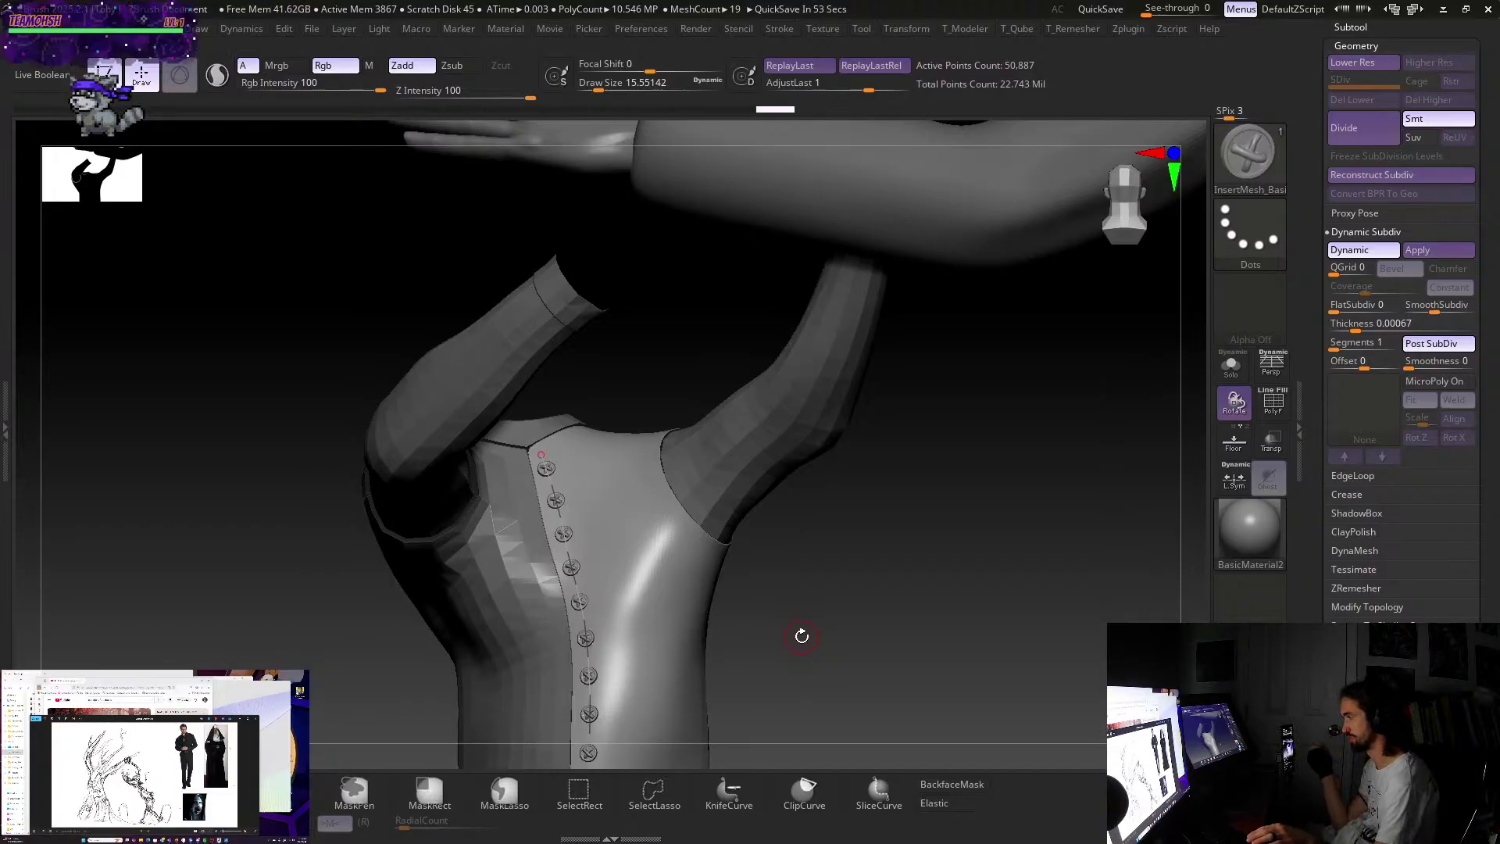
{"action": "left_click_drag", "start_coordinate": [815, 524], "coordinate": [572, 709]}
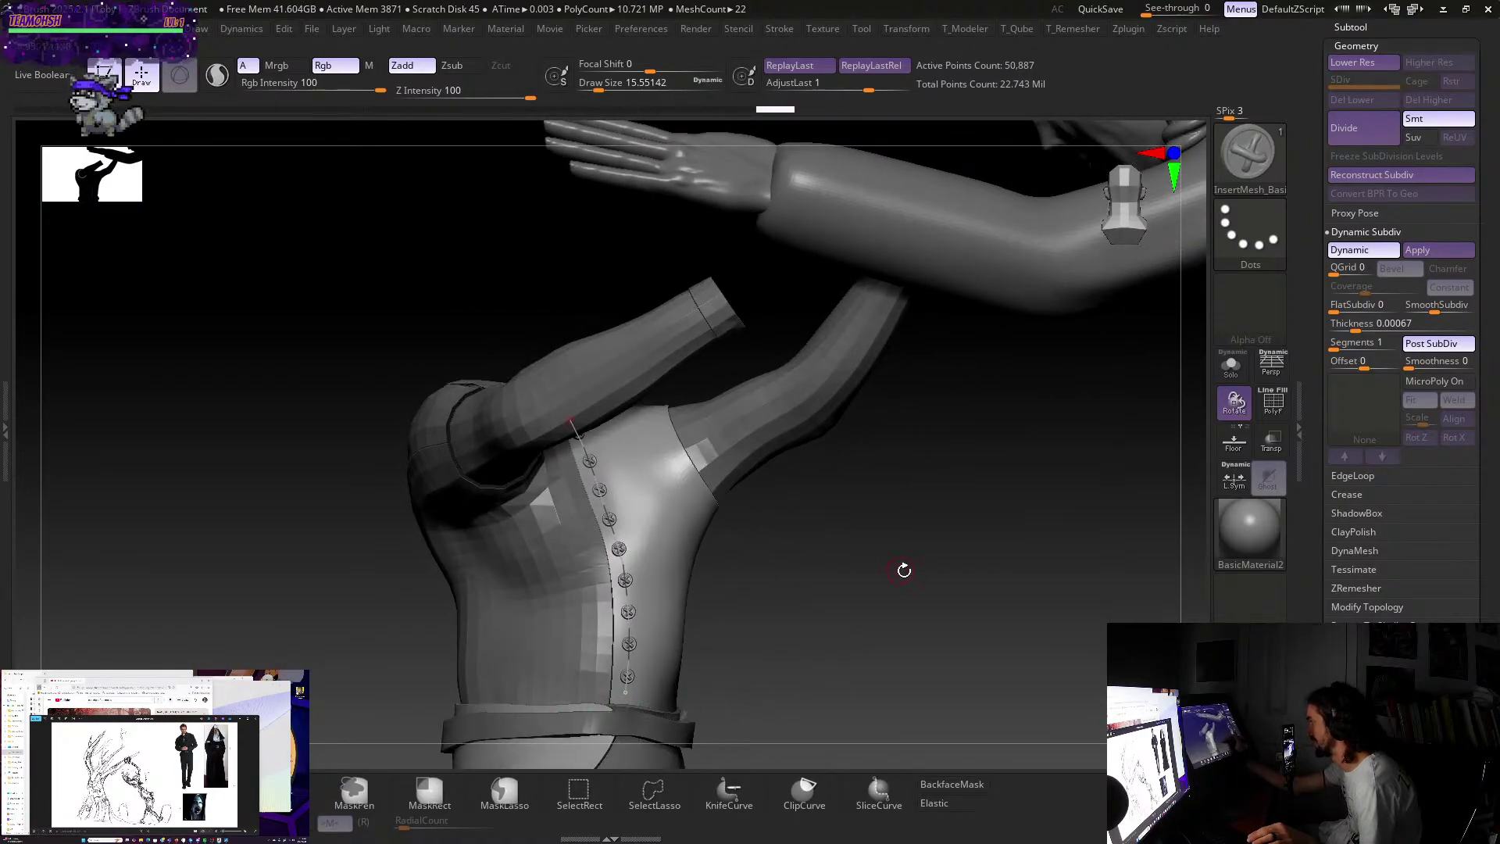
{"action": "left_click_drag", "start_coordinate": [904, 570], "coordinate": [830, 522]}
{"action": "left_click_drag", "start_coordinate": [876, 629], "coordinate": [743, 512]}
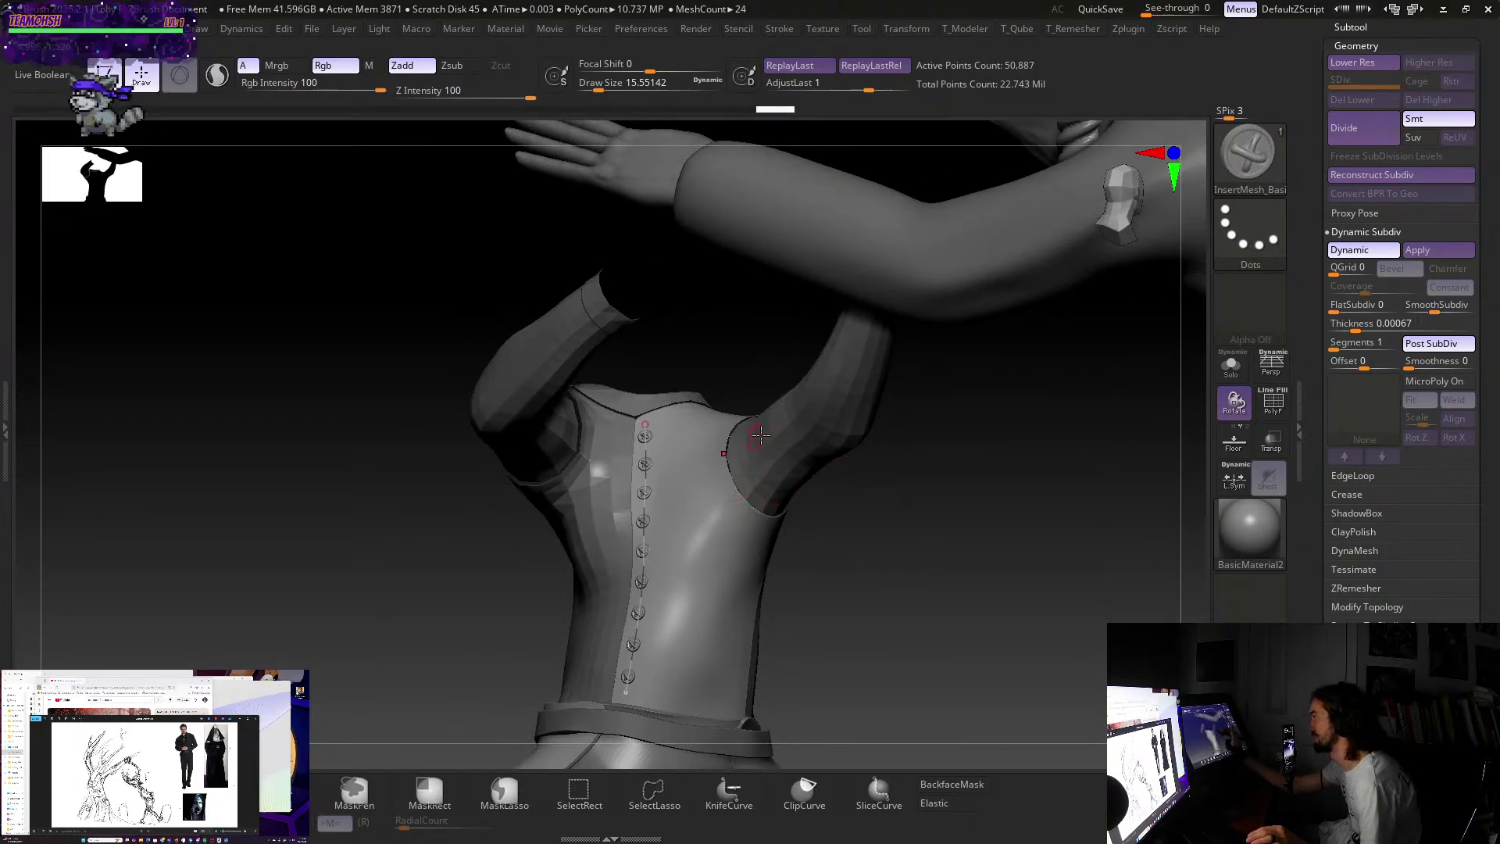
{"action": "left_click_drag", "start_coordinate": [876, 508], "coordinate": [889, 622]}
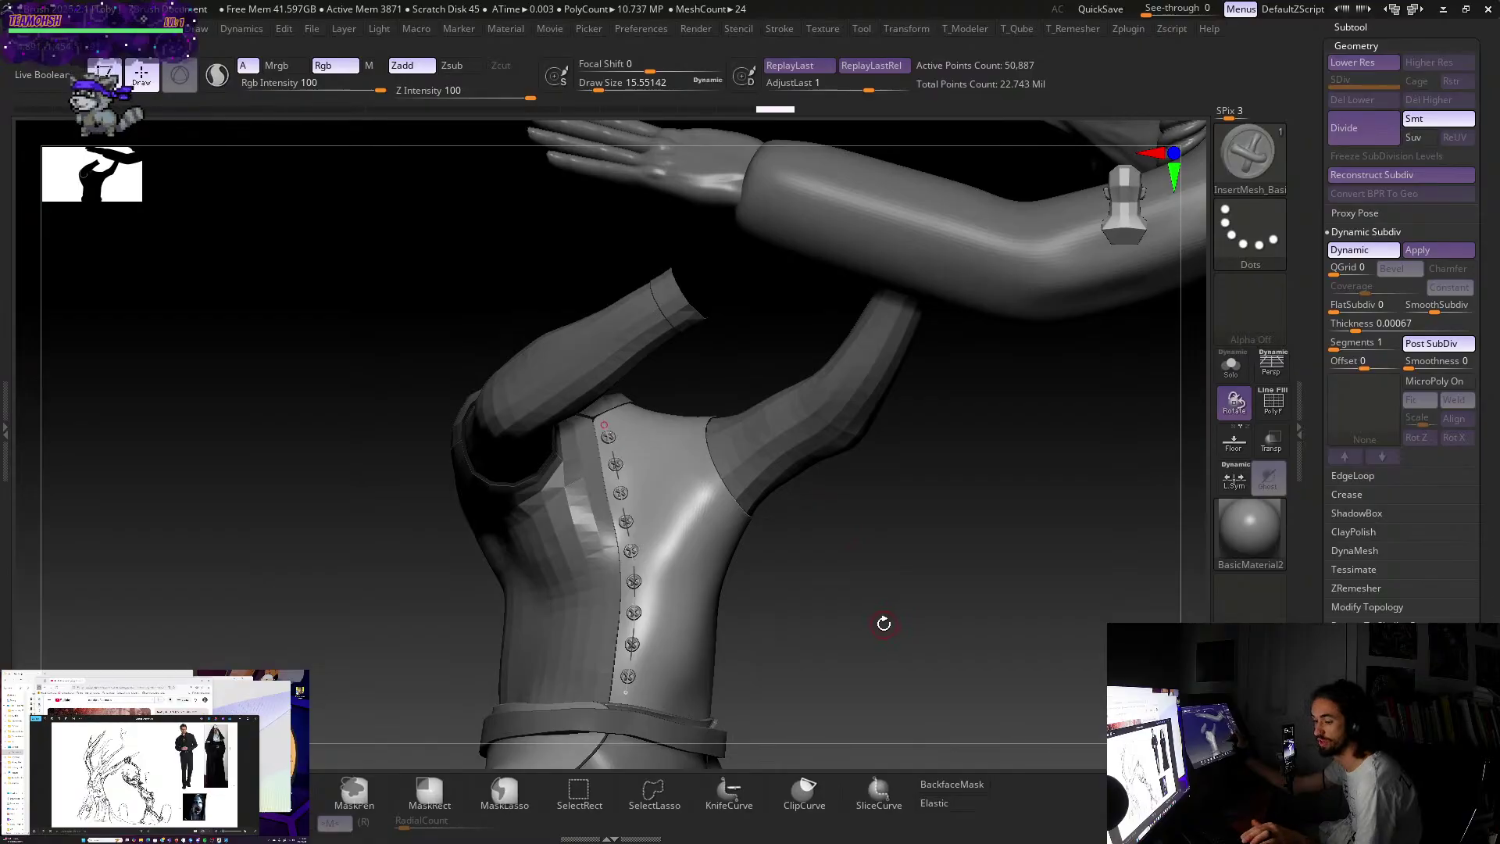
- Switch Dynamic Subdiv off on the shirt piece, decline its auto-activation, and enable it again
{"action": "key", "text": "ctrl"}
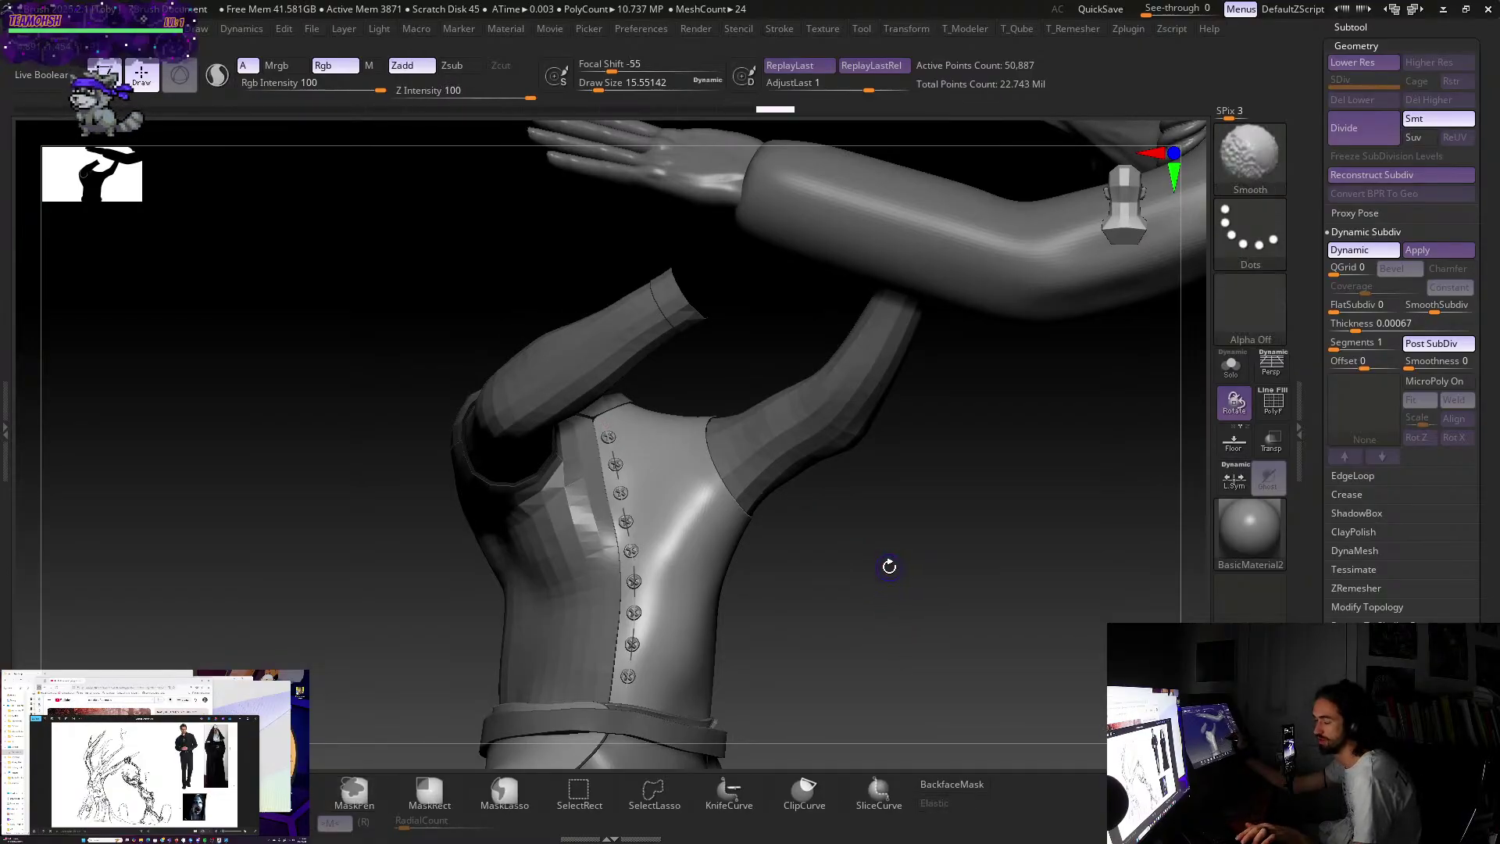
{"action": "key", "text": "shift+d"}
{"action": "key", "text": "d"}
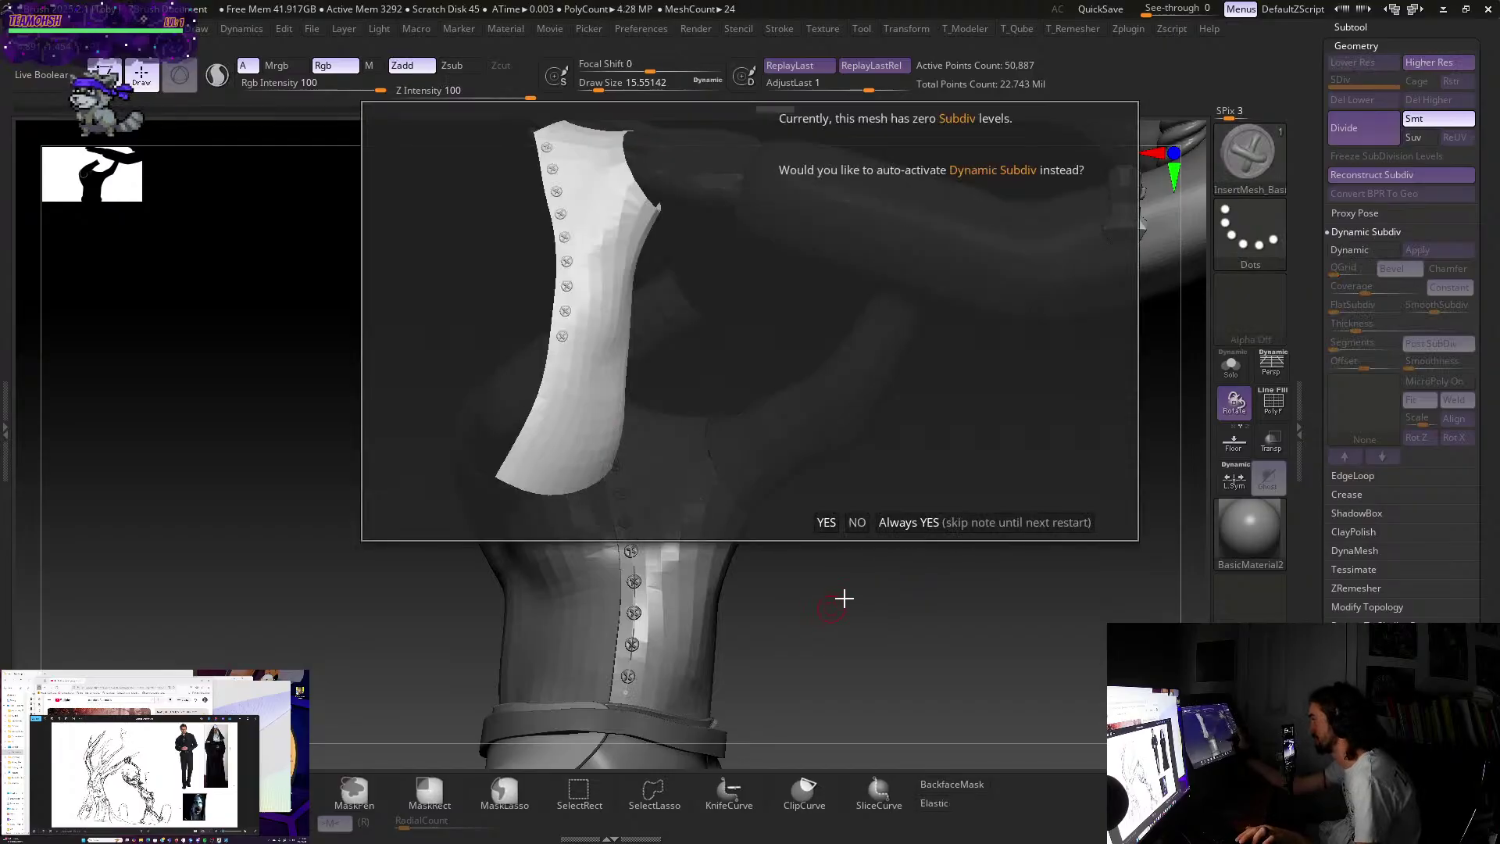
{"action": "left_click", "coordinate": [859, 521]}
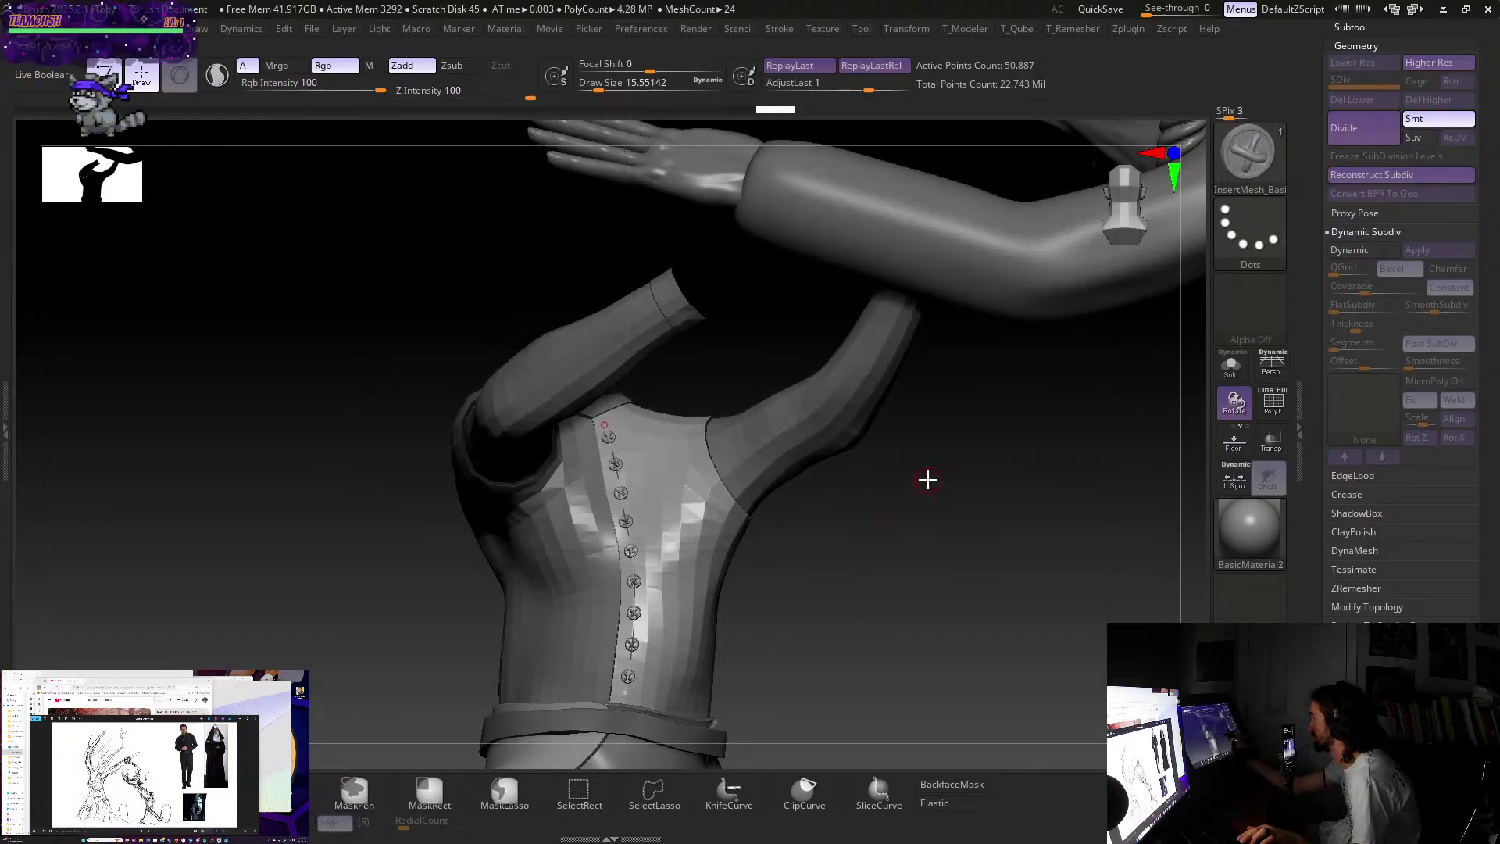
{"action": "key", "text": "d"}
{"action": "left_click", "coordinate": [859, 522]}
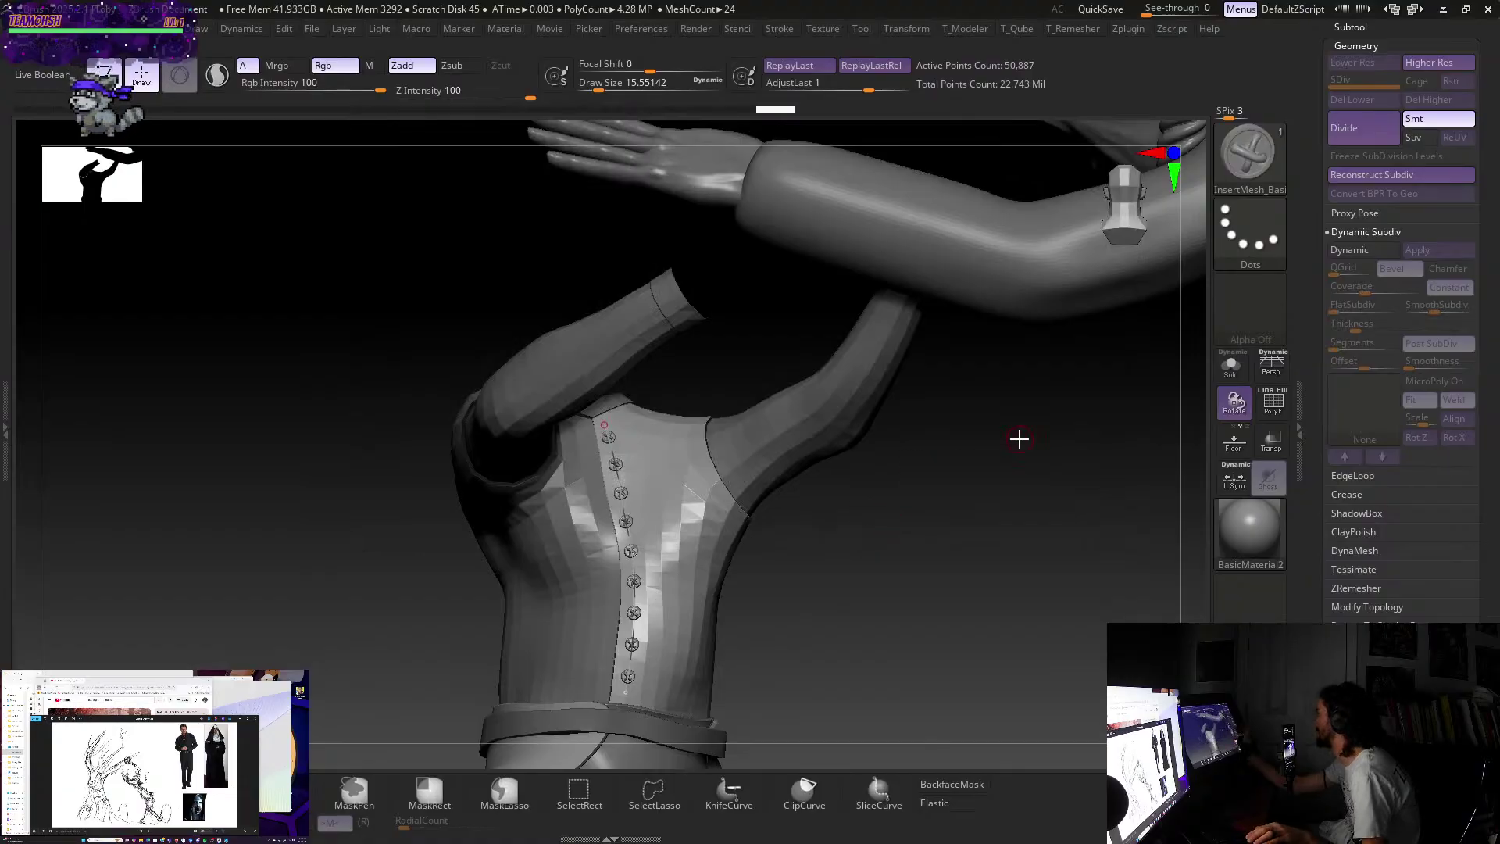
{"action": "left_click", "coordinate": [1357, 248]}
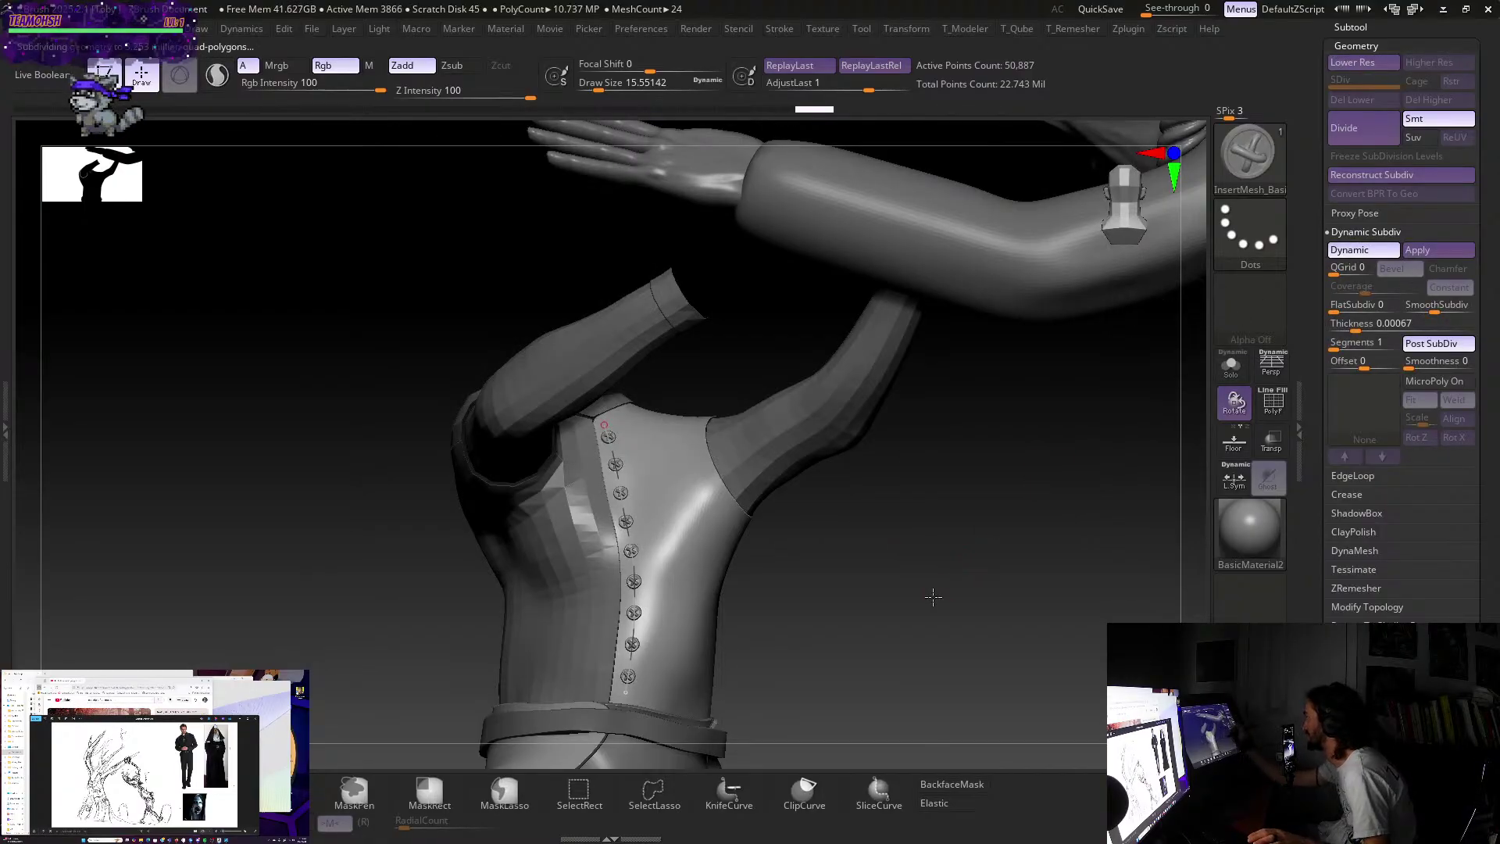
{"action": "left_click_drag", "start_coordinate": [933, 596], "coordinate": [574, 489]}
{"action": "left_click_drag", "start_coordinate": [896, 642], "coordinate": [827, 650]}
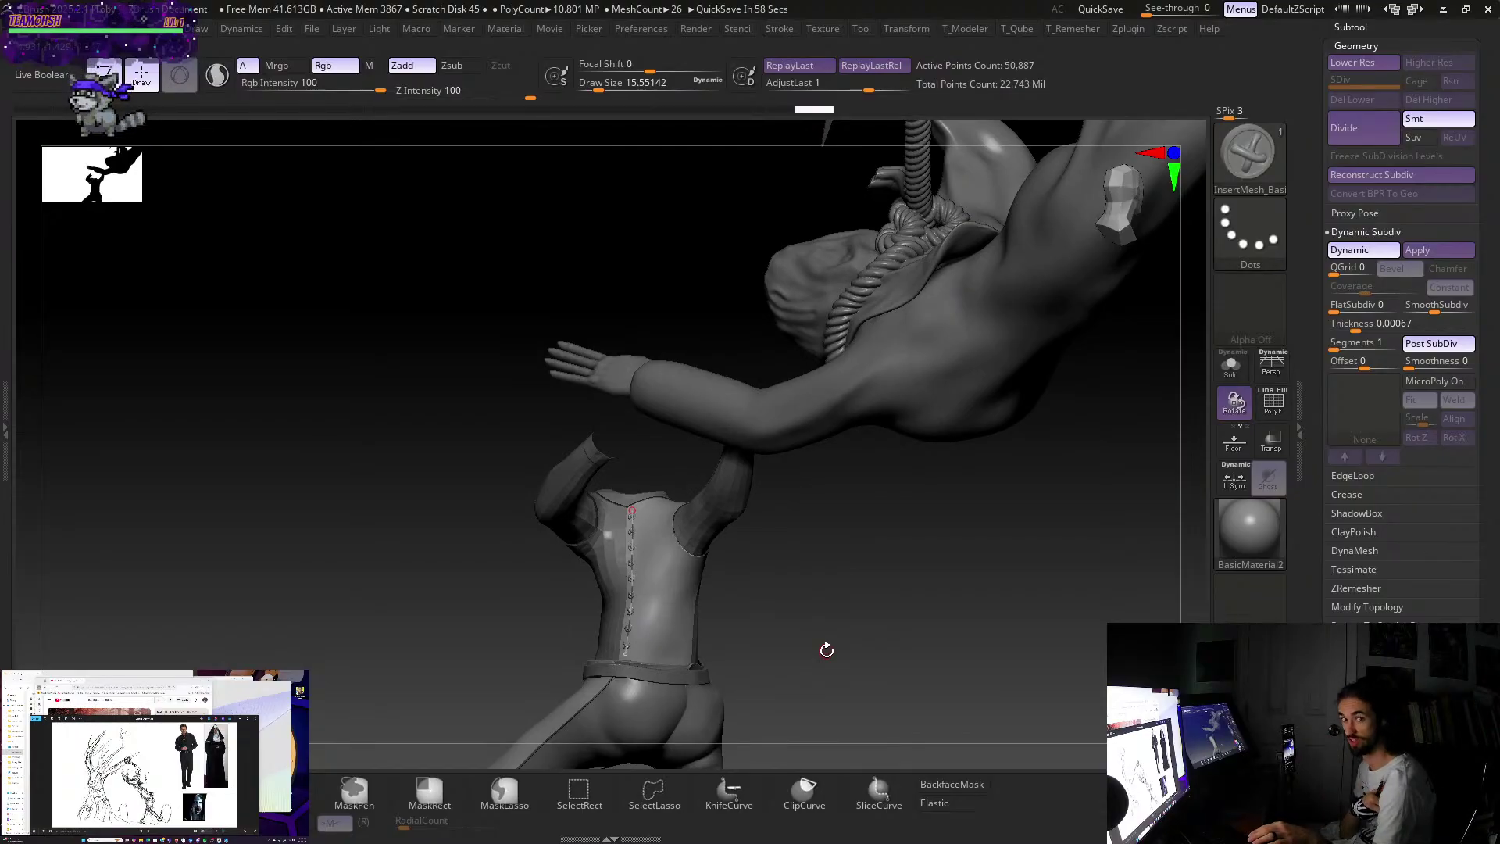
{"action": "left_click_drag", "start_coordinate": [811, 548], "coordinate": [607, 313]}
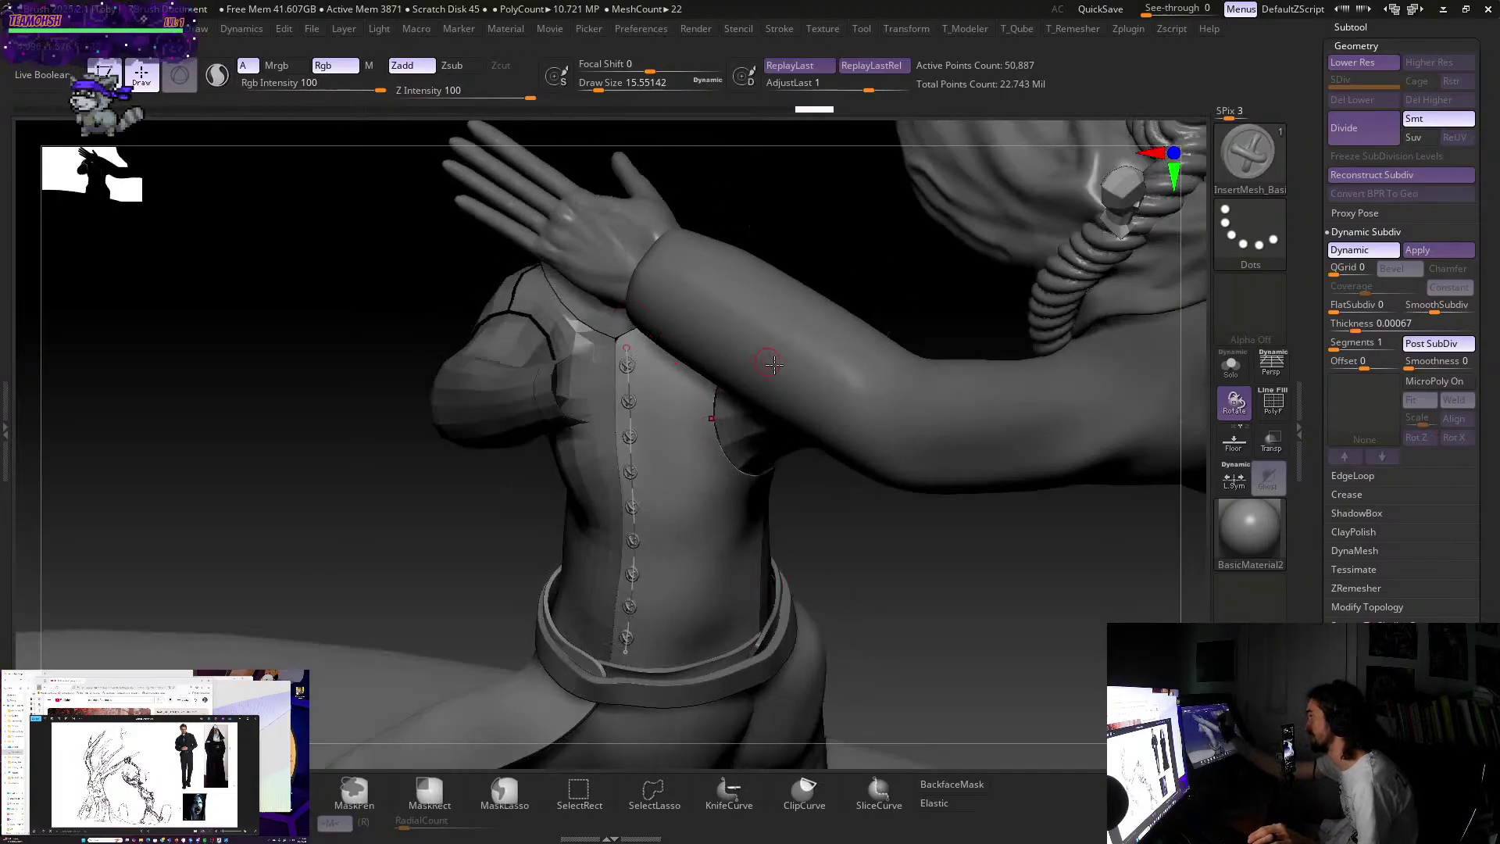
{"action": "mouse_move", "coordinate": [922, 596]}
{"action": "left_mouse_down"}
{"action": "mouse_move", "coordinate": [944, 573]}
{"action": "mouse_move", "coordinate": [894, 585]}
{"action": "left_mouse_up"}
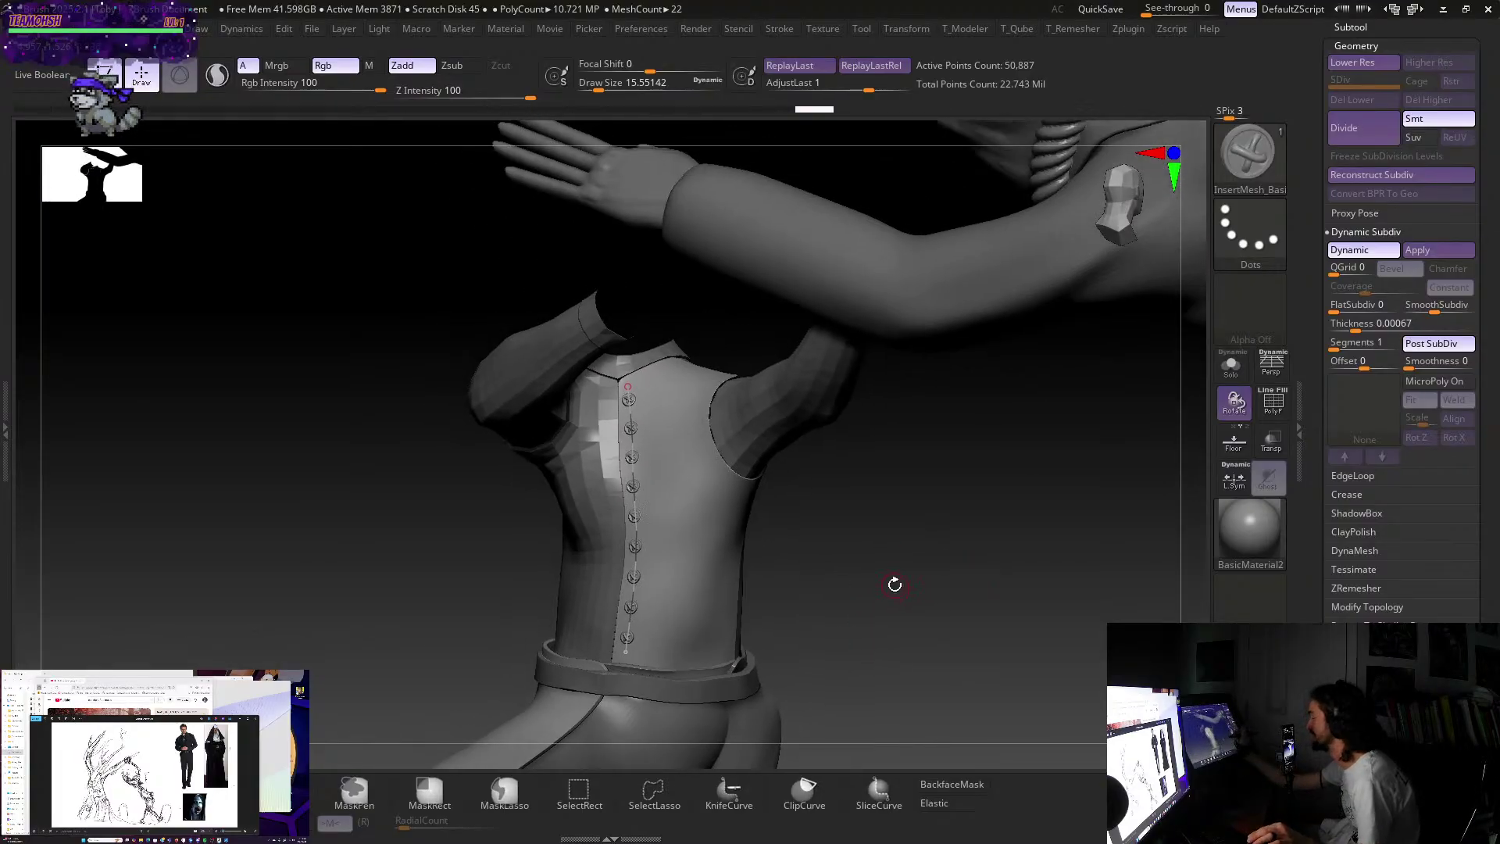